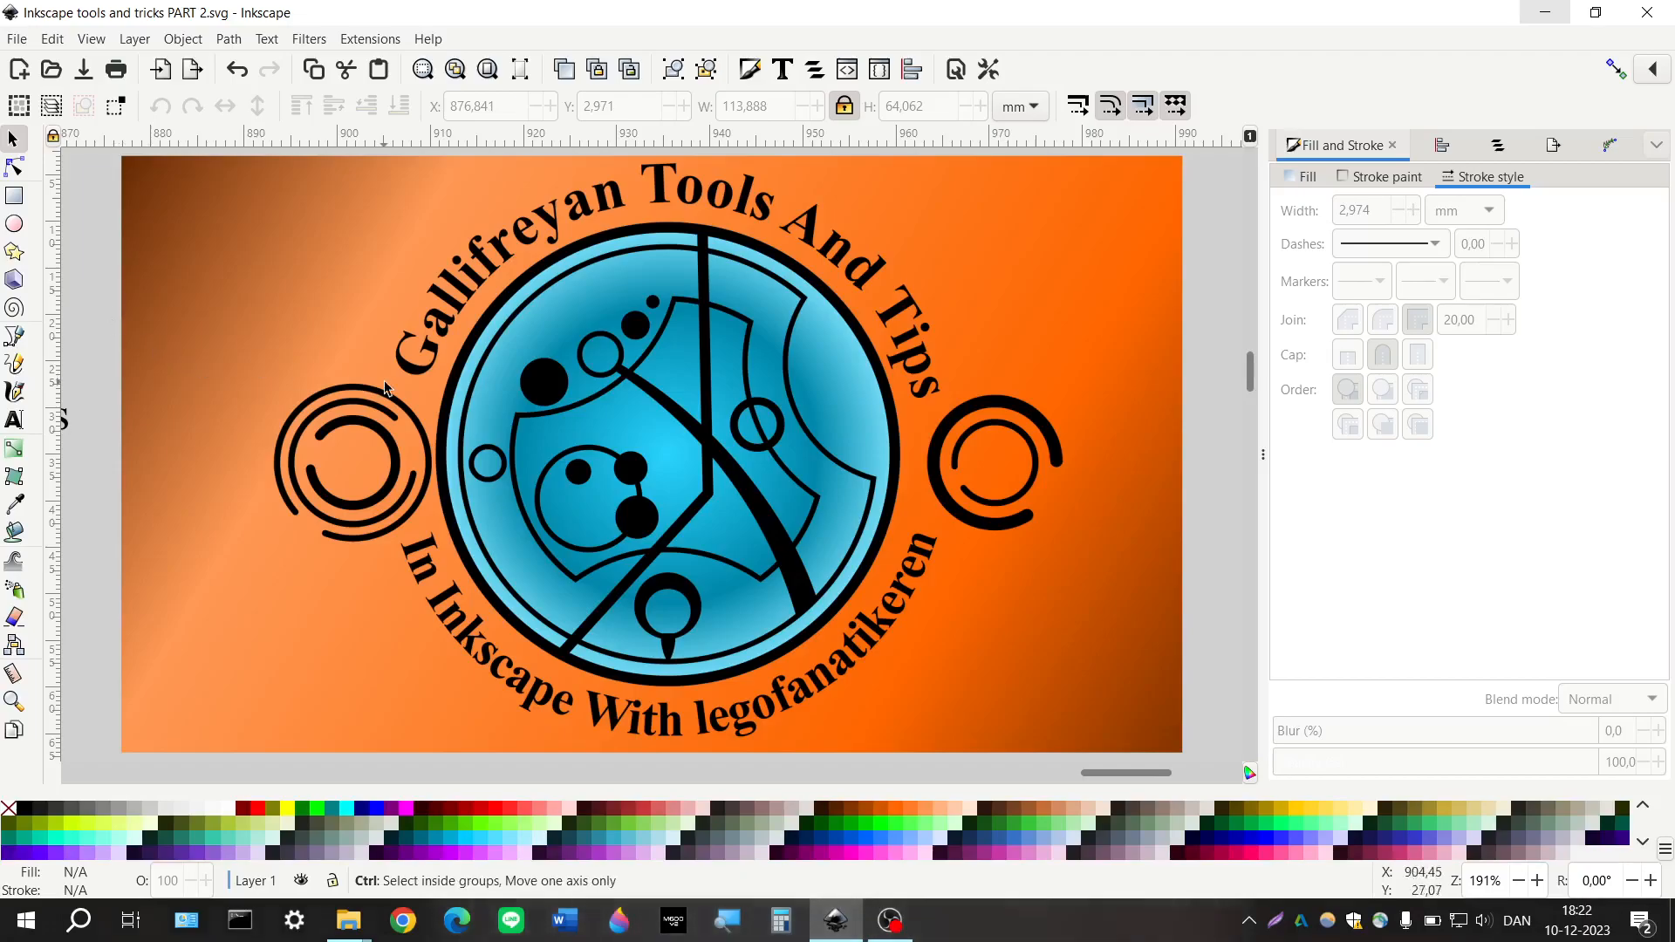
# Examine the agenda of tips, tools and tricks beside the Part 1 artwork
pyautogui.keyDown('ctrl'); pyautogui.scroll(-1, 397, 398); pyautogui.keyUp('ctrl')
pyautogui.keyDown('ctrl'); pyautogui.scroll(-3, 396, 398); pyautogui.keyUp('ctrl')
pyautogui.hscroll(-8, 397, 398)
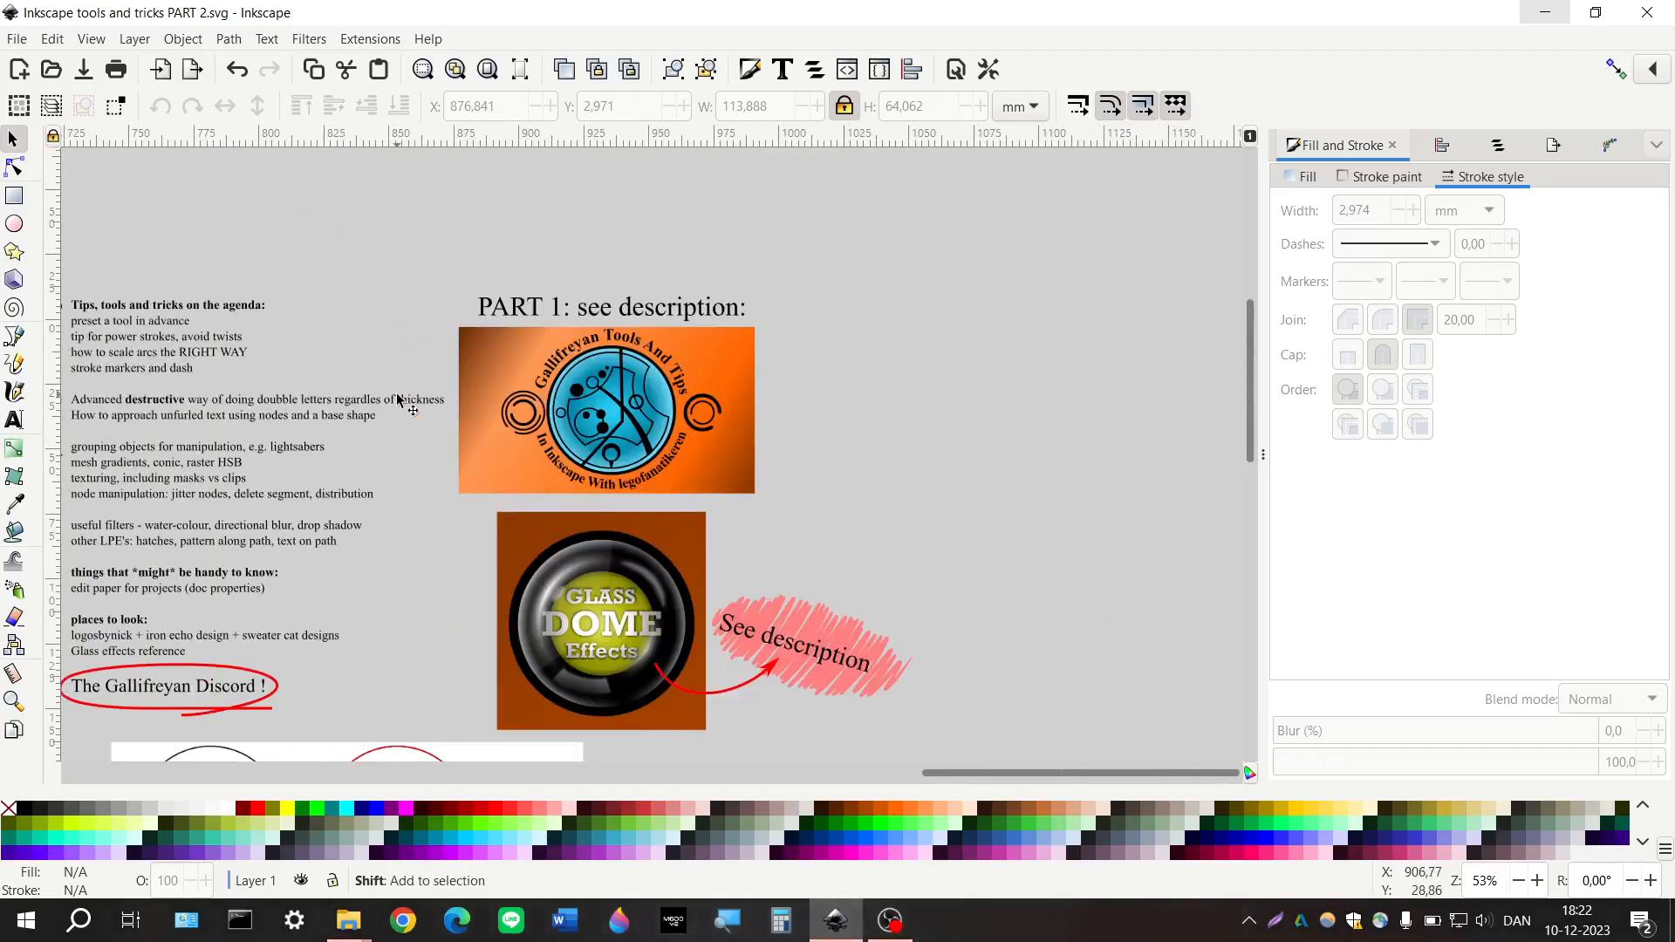
pyautogui.scroll(-2, 396, 399)
pyautogui.keyDown('ctrl'); pyautogui.scroll(1, 395, 332); pyautogui.keyUp('ctrl')
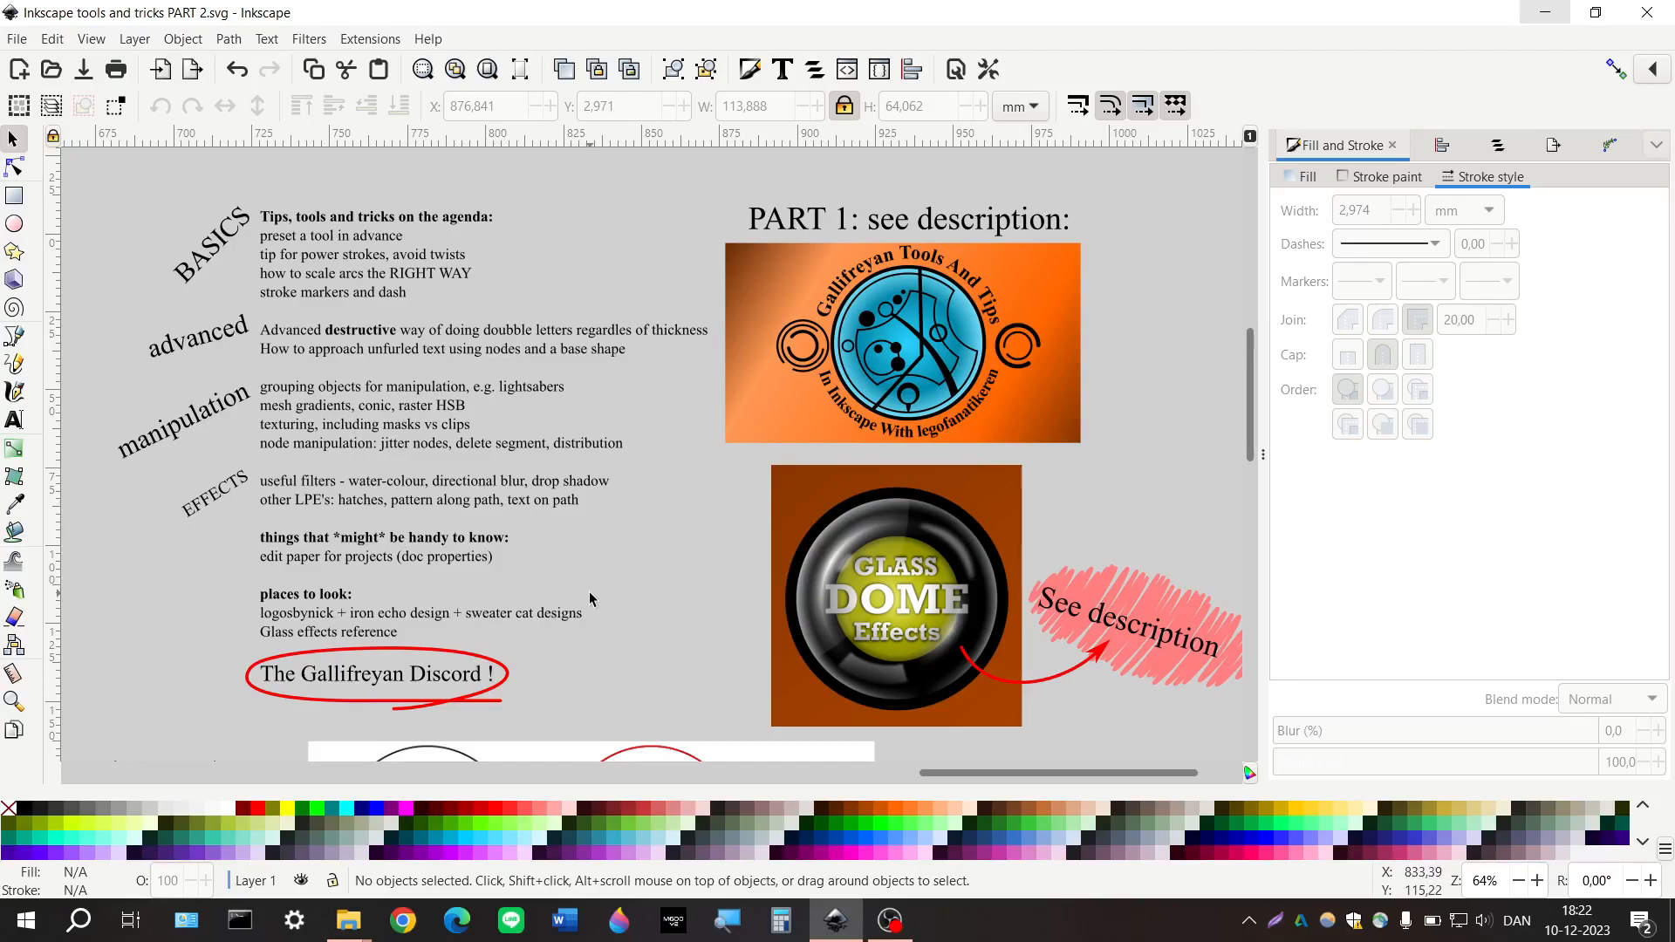
pyautogui.scroll(2, 481, 323)
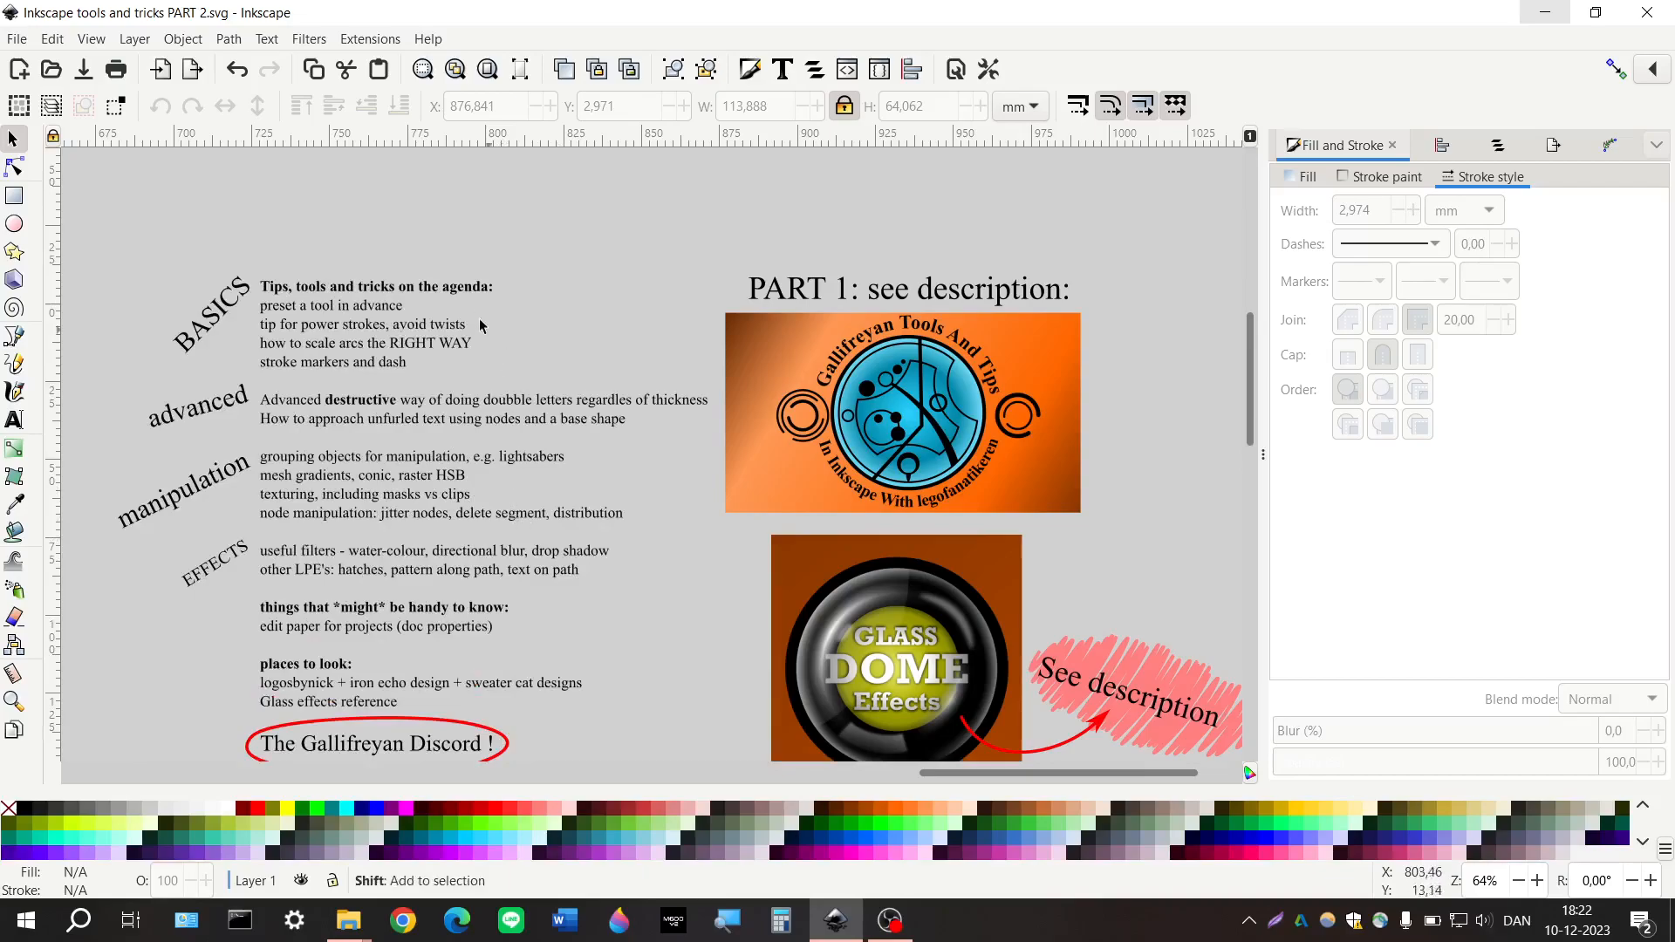
pyautogui.hscroll(-4, 463, 311)
pyautogui.scroll(1, 476, 312)
pyautogui.scroll(2, 515, 467)
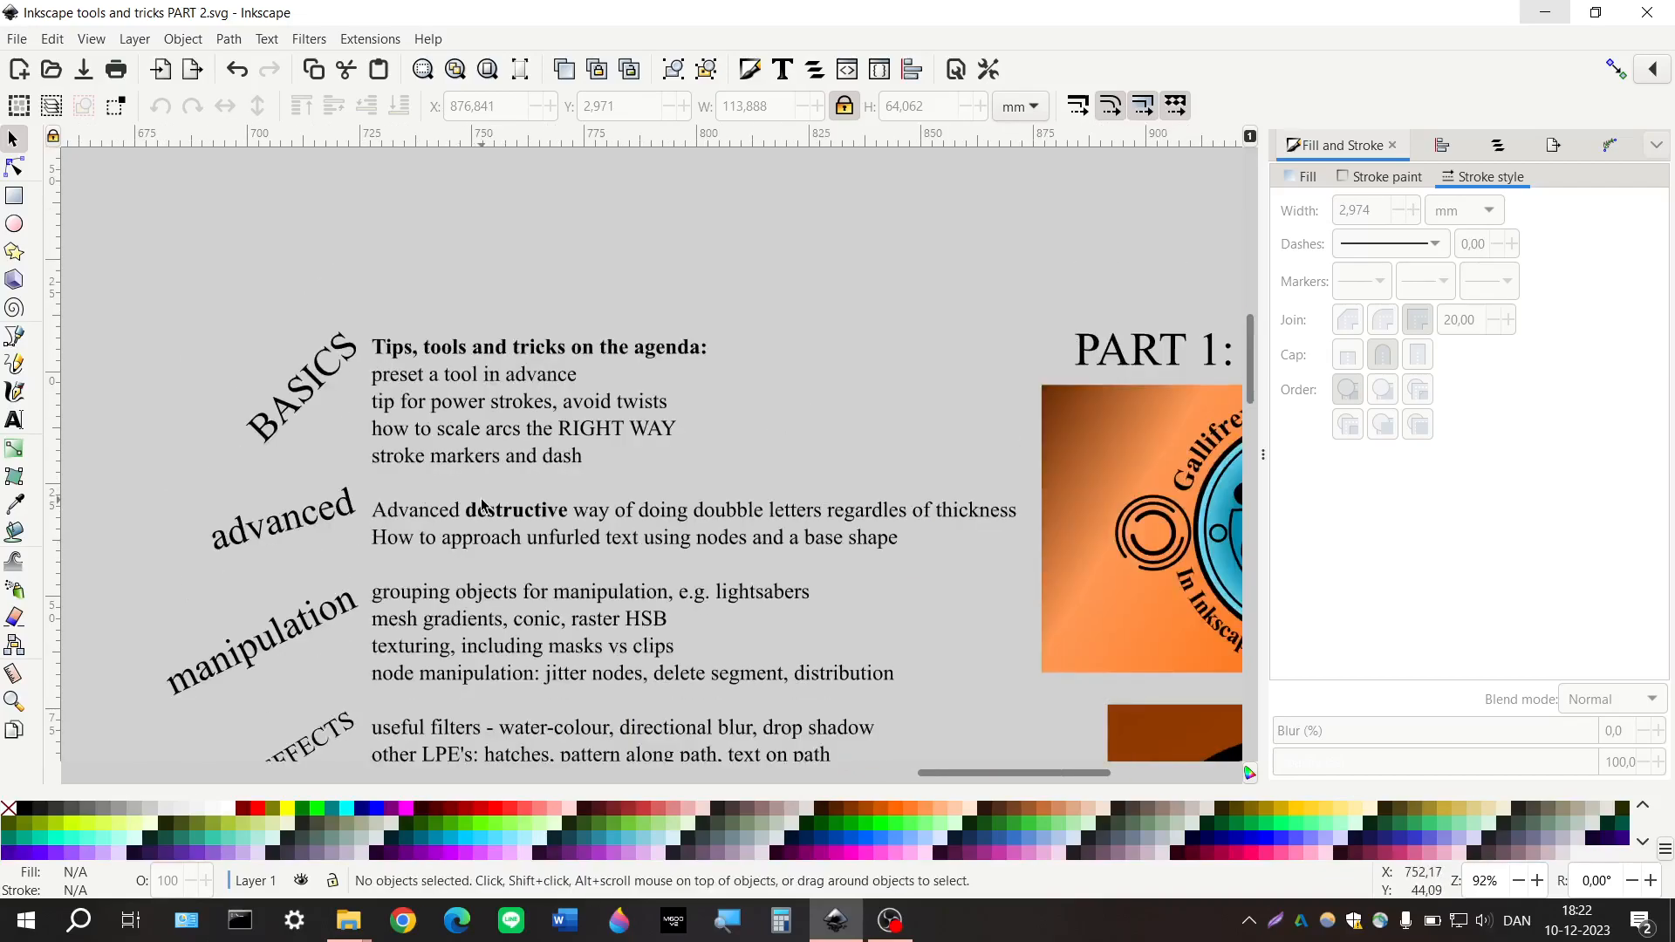
pyautogui.scroll(2, 503, 412)
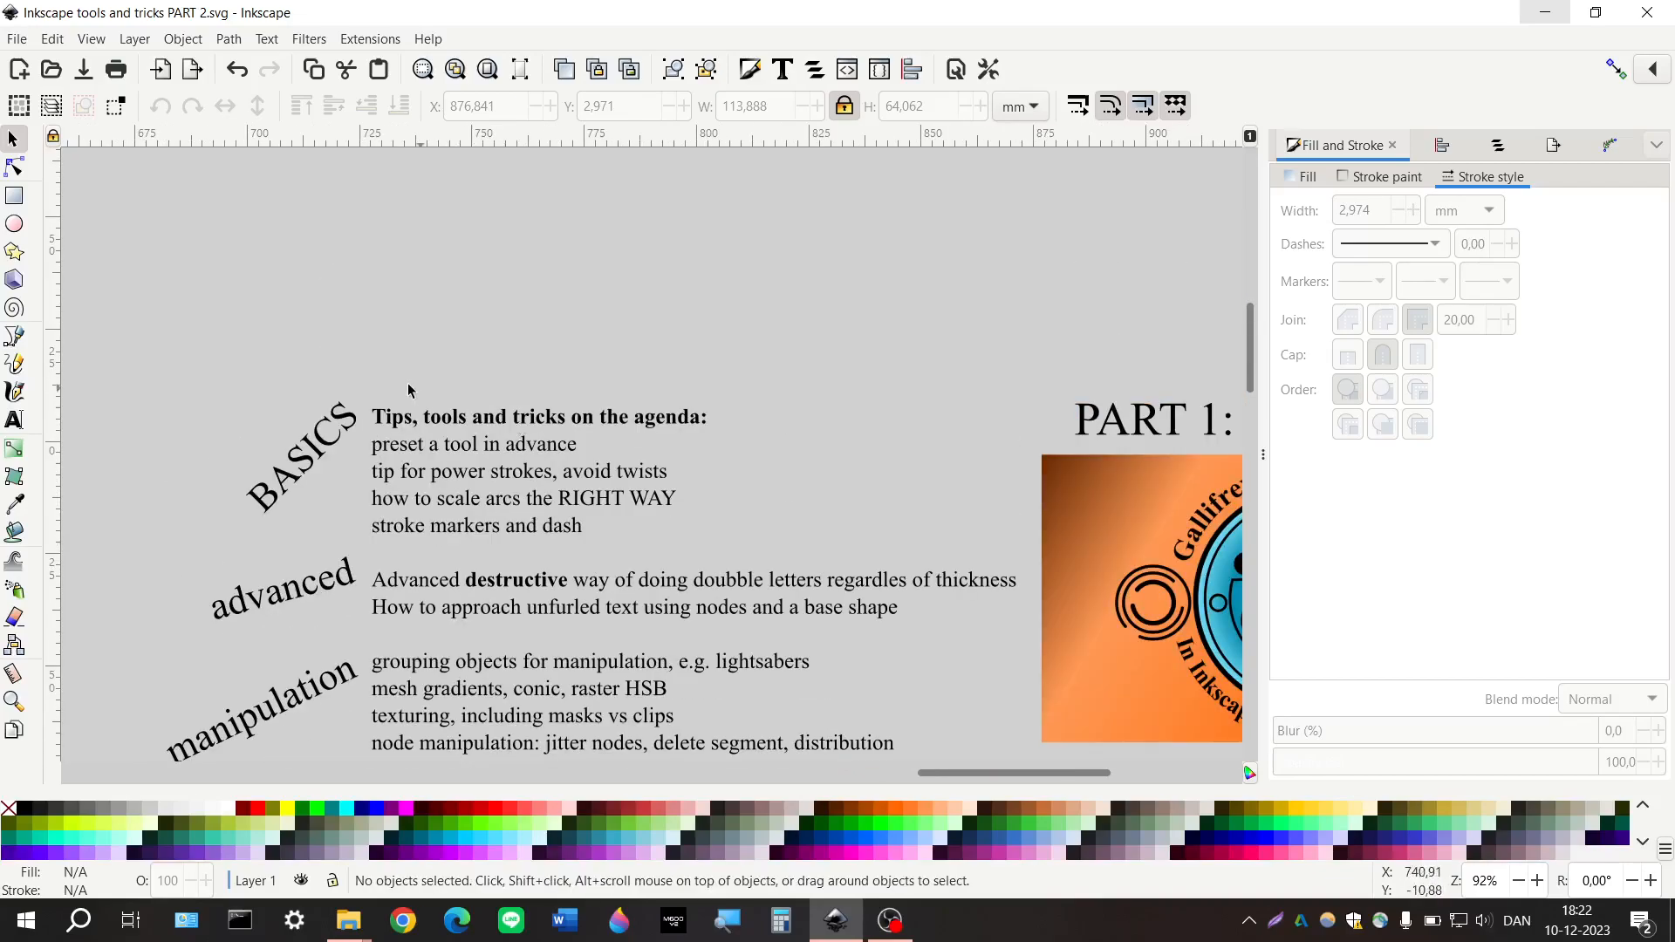
# Draw a circle with a radius of about 20 mm above the agenda and give it a yellow fill and red stroke
pyautogui.click(14, 225)
pyautogui.moveTo(404, 254); pyautogui.dragTo(520, 348)
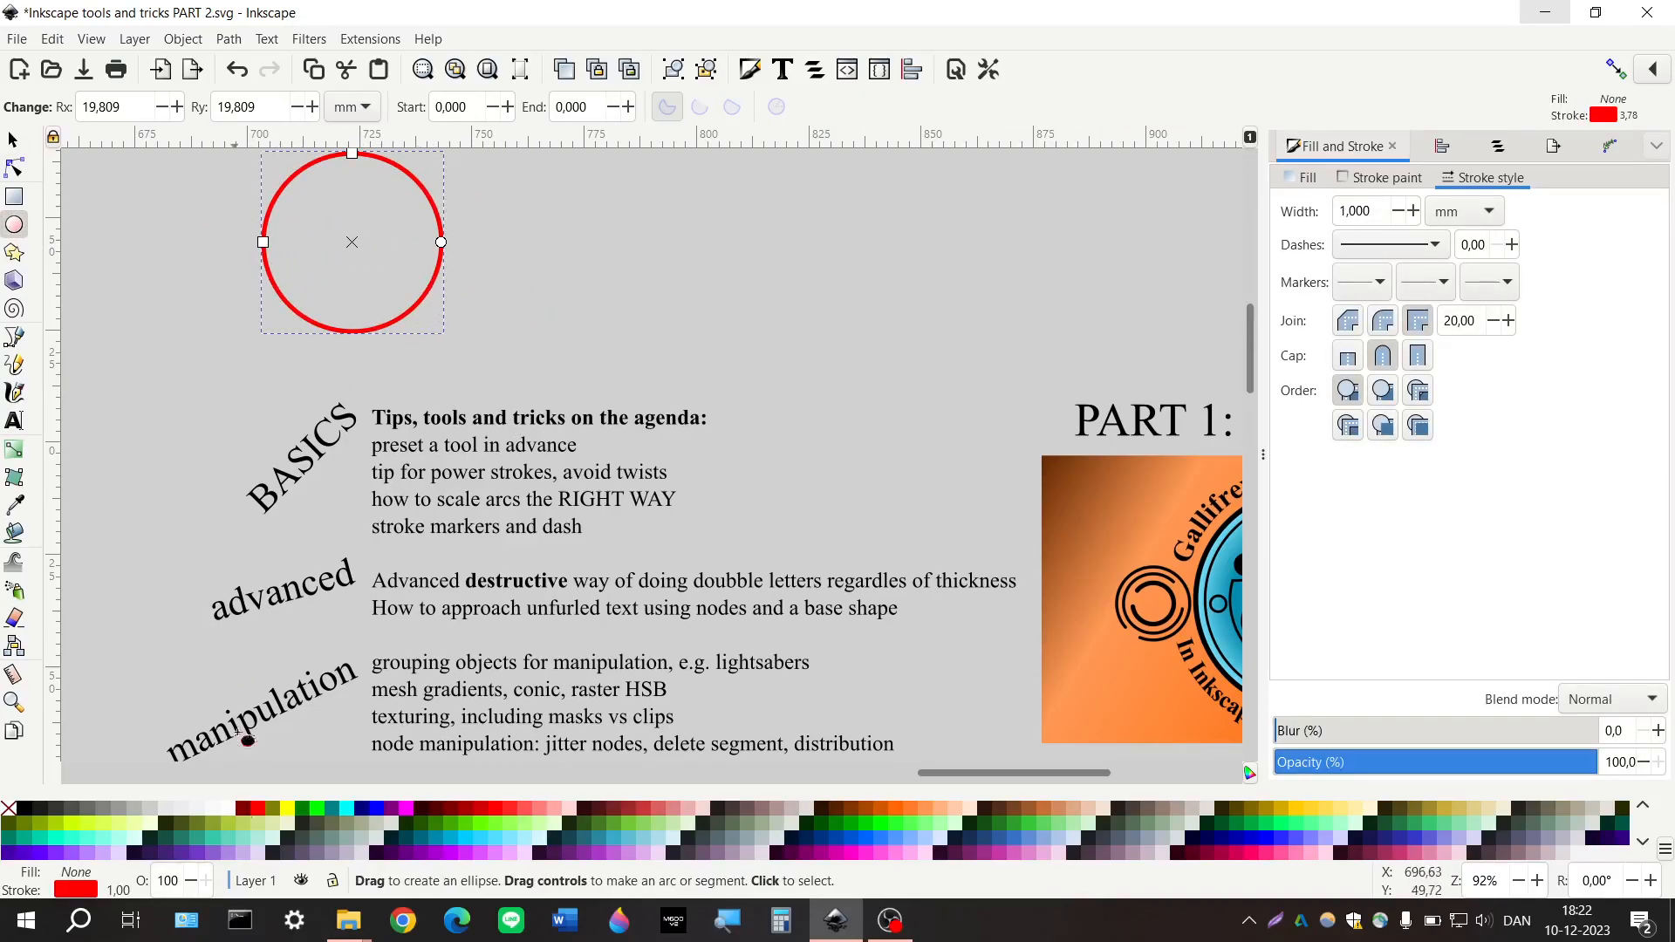
pyautogui.click(285, 820)
pyautogui.keyDown('shift'); pyautogui.click(375, 824); pyautogui.keyUp('shift')
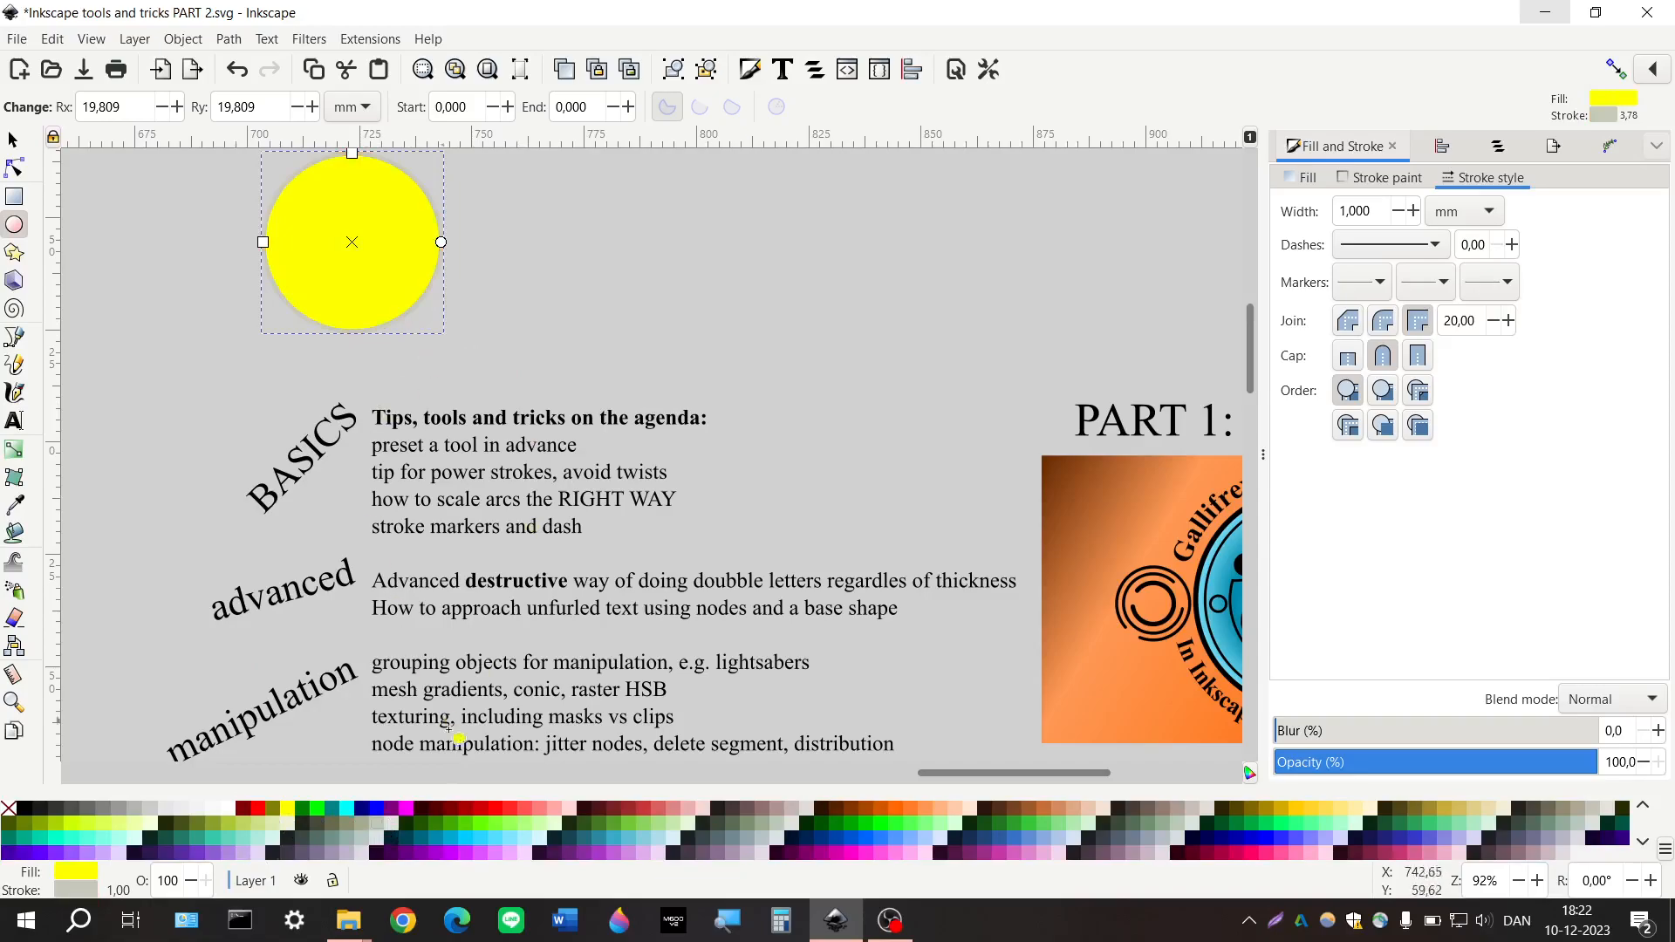
pyautogui.keyDown('shift'); pyautogui.click(489, 809); pyautogui.keyUp('shift')
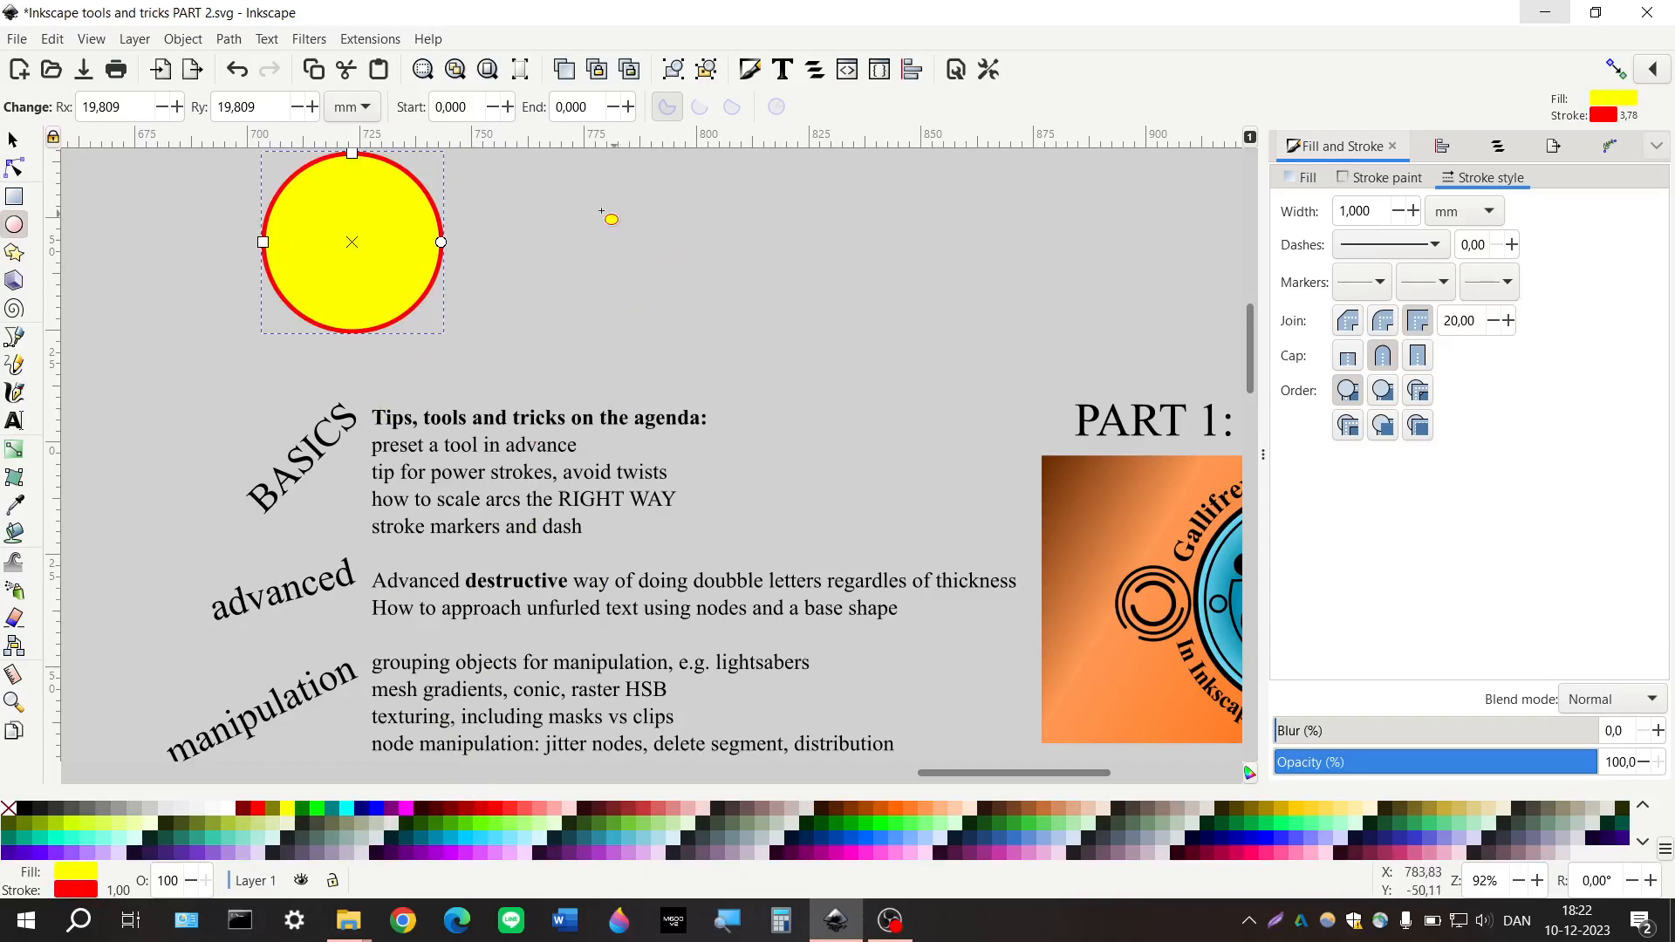
# Draw a second circle with a radius of about 15 mm beside the first one and delete it
pyautogui.moveTo(600, 251); pyautogui.dragTo(669, 320)
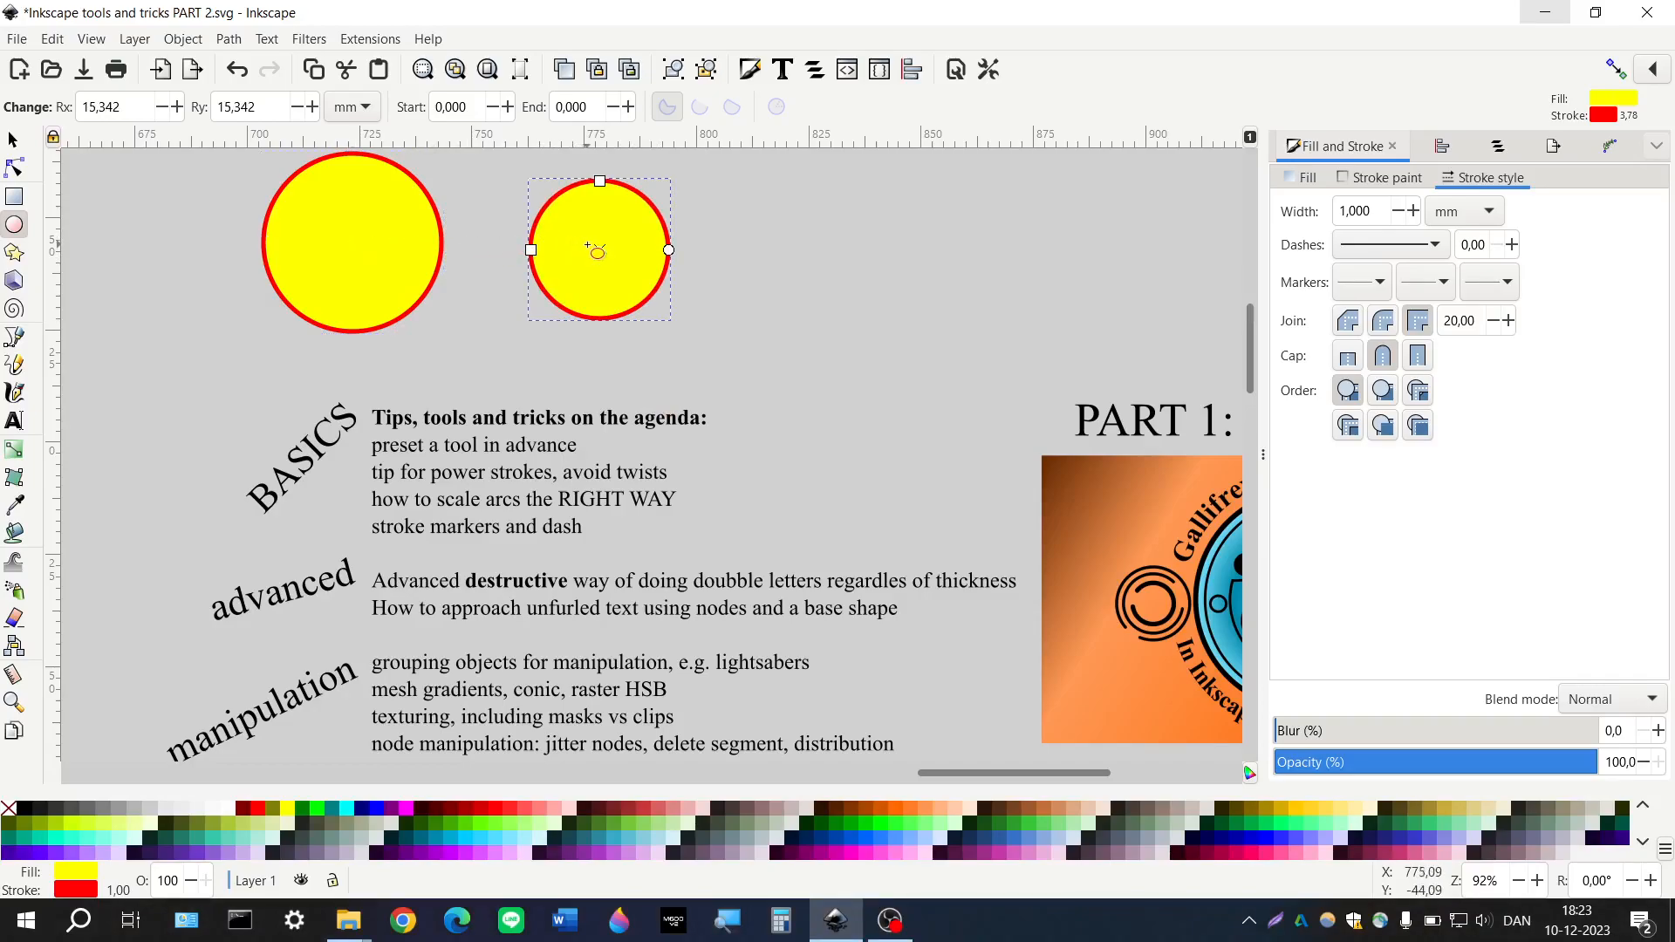
pyautogui.click(12, 140)
pyautogui.click(600, 260)
pyautogui.press('Delete')
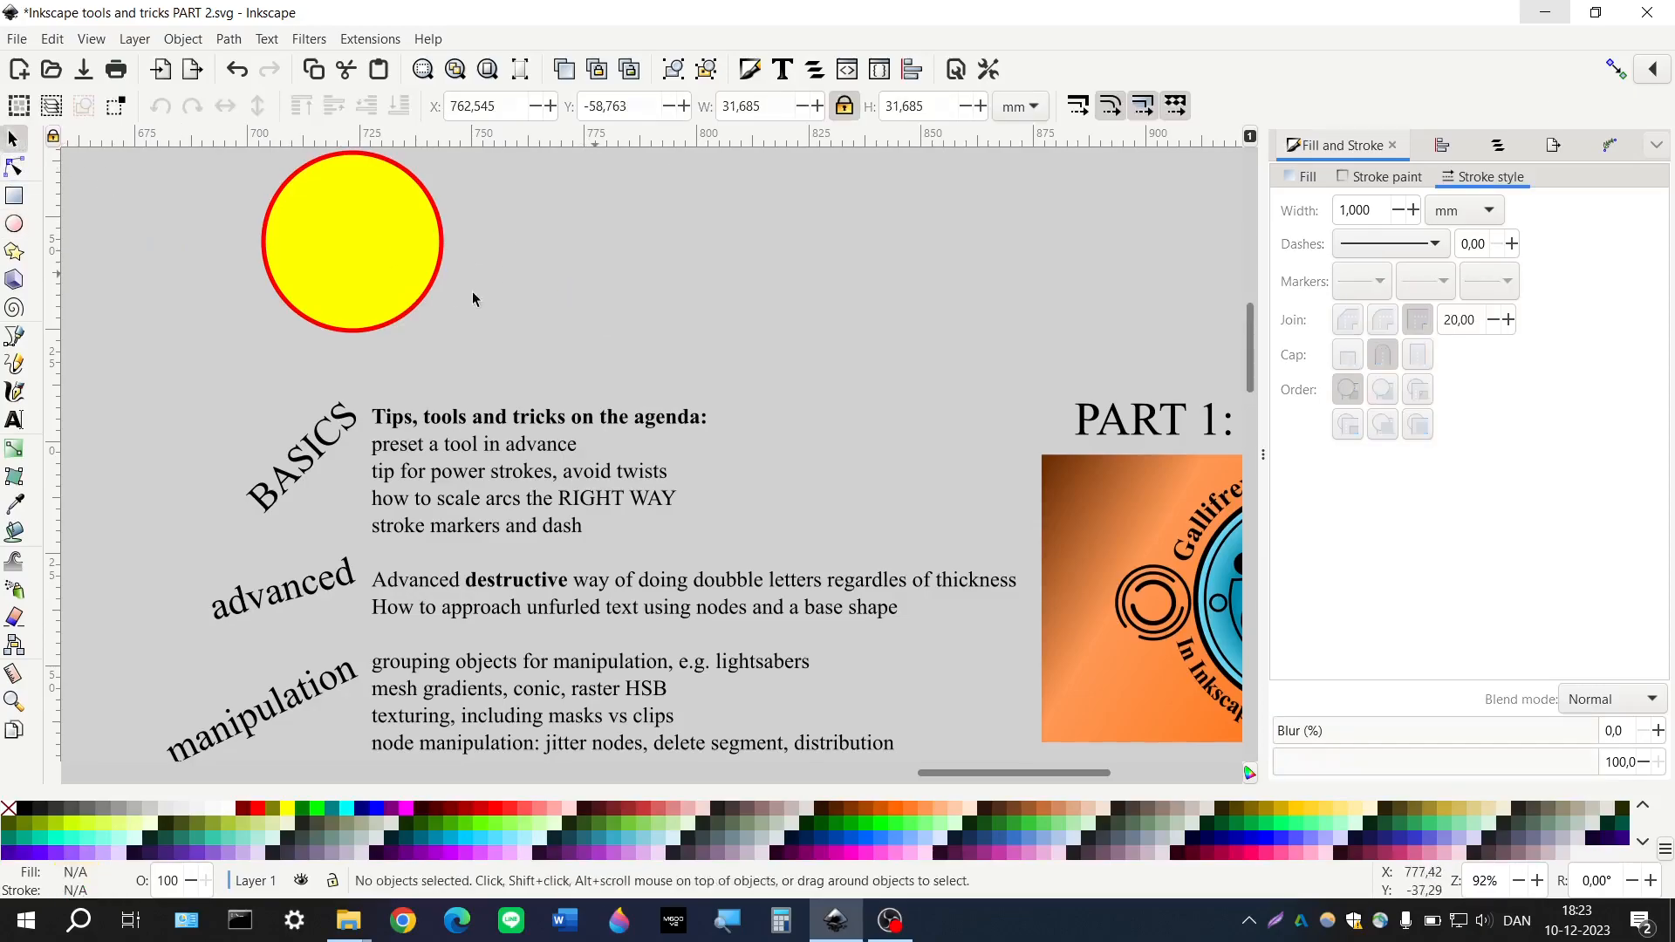
# Switch the Ellipse tool's style for new objects to its own style and back to the last used style
pyautogui.click(410, 287)
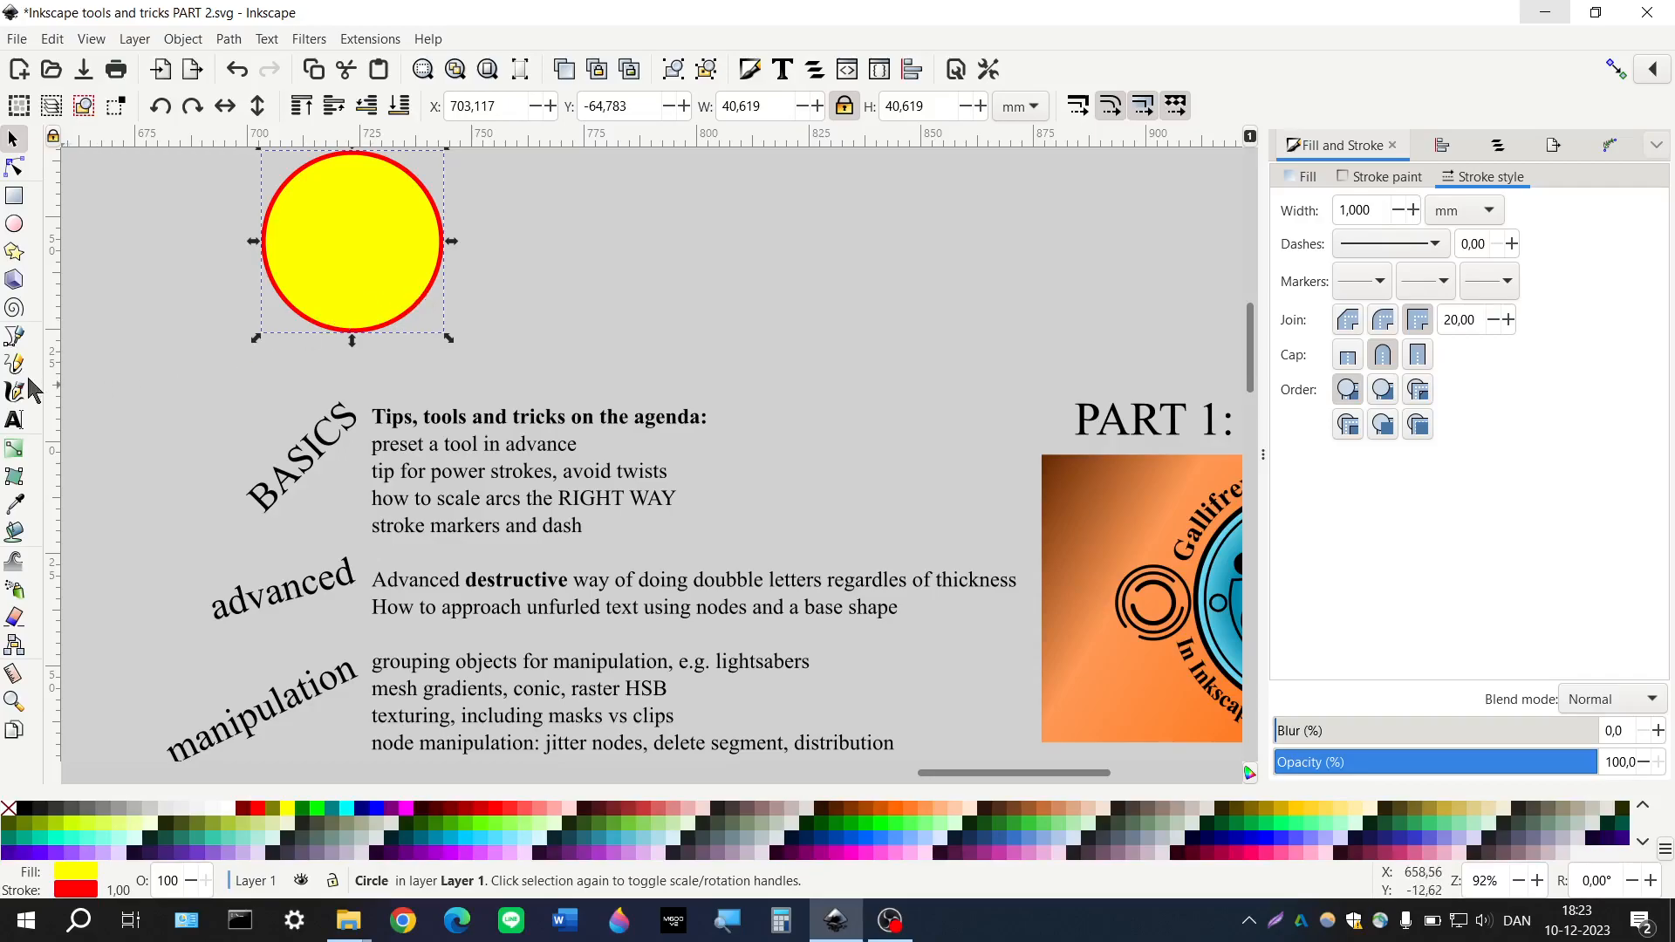
pyautogui.doubleClick(13, 227)
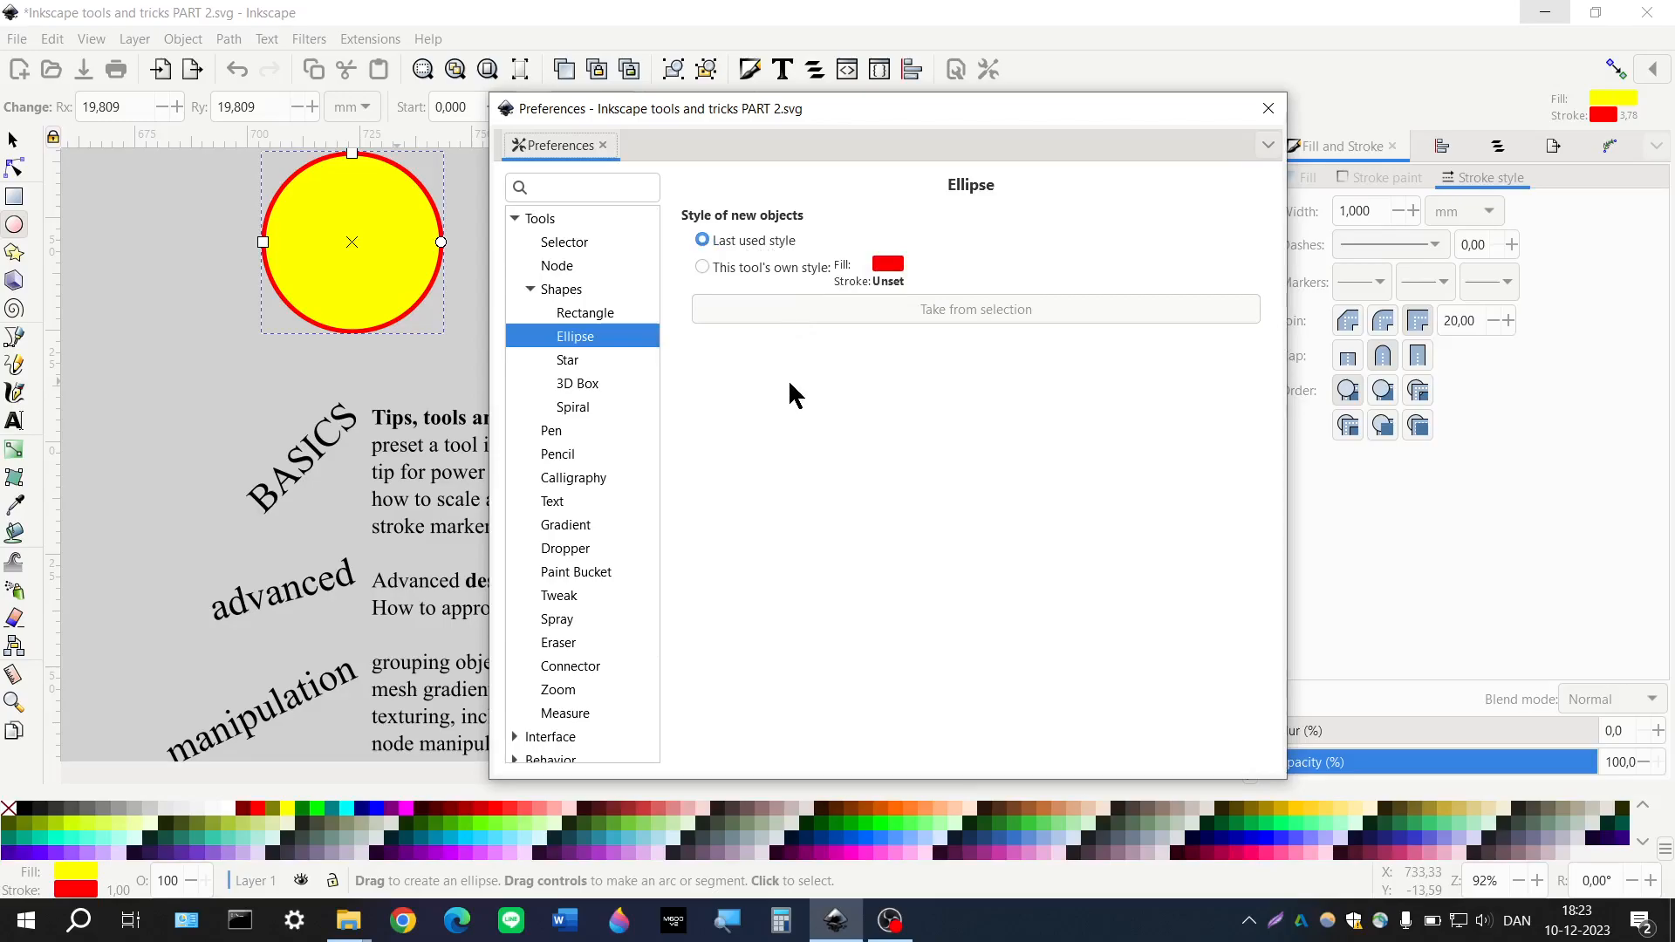
pyautogui.click(703, 269)
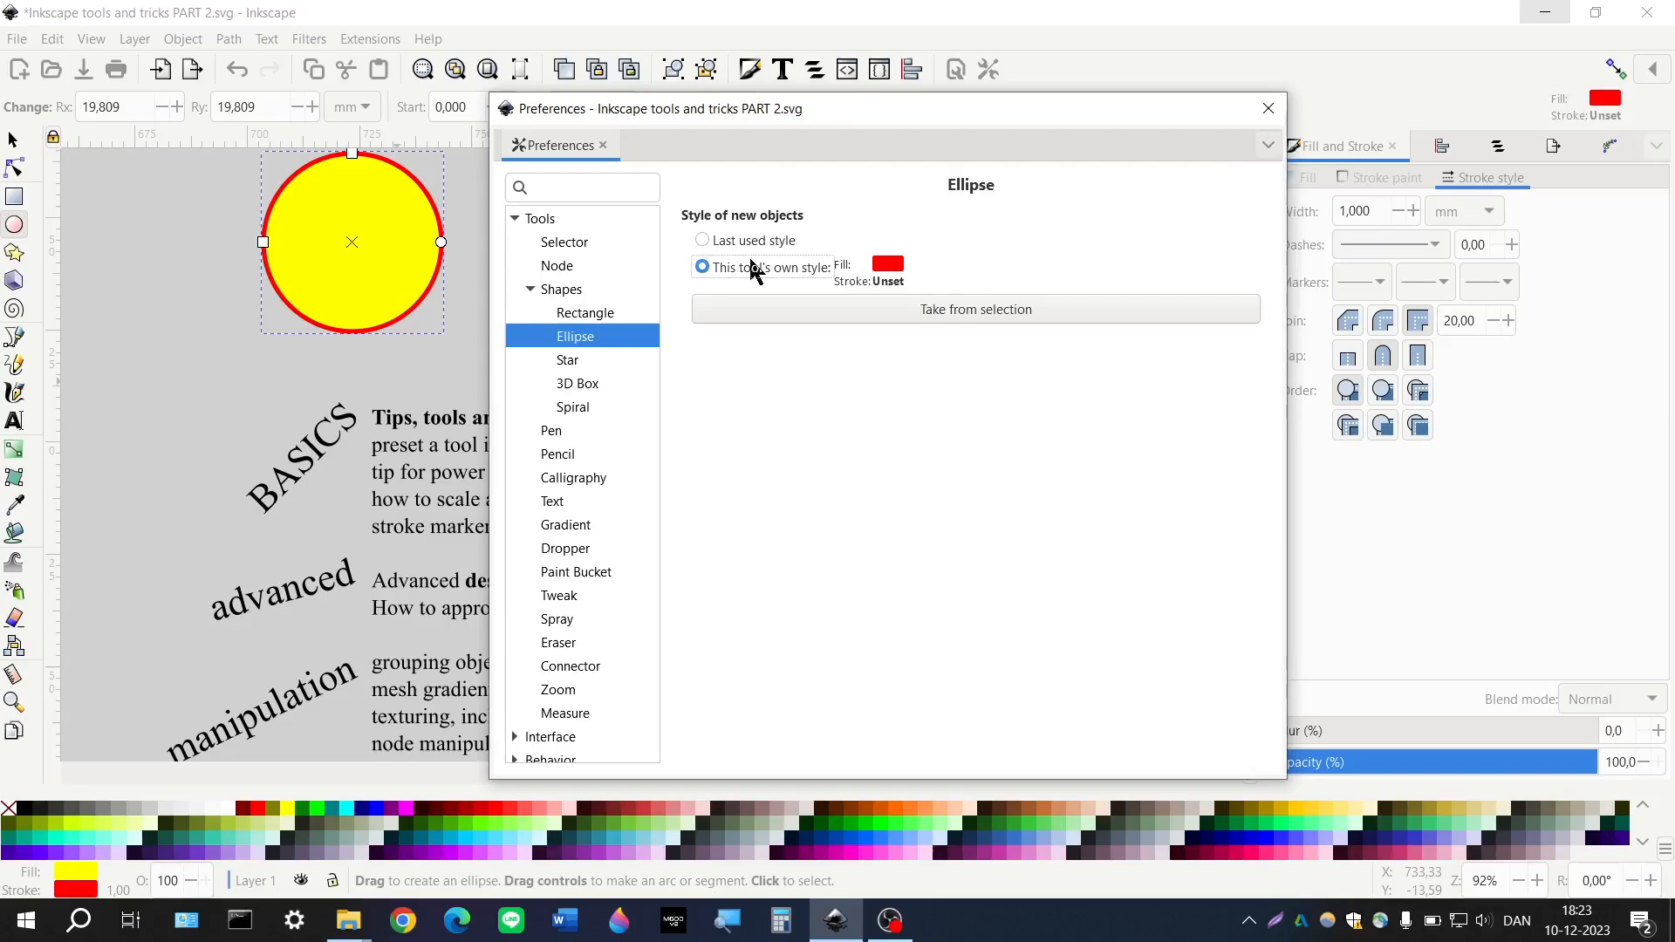
pyautogui.click(705, 242)
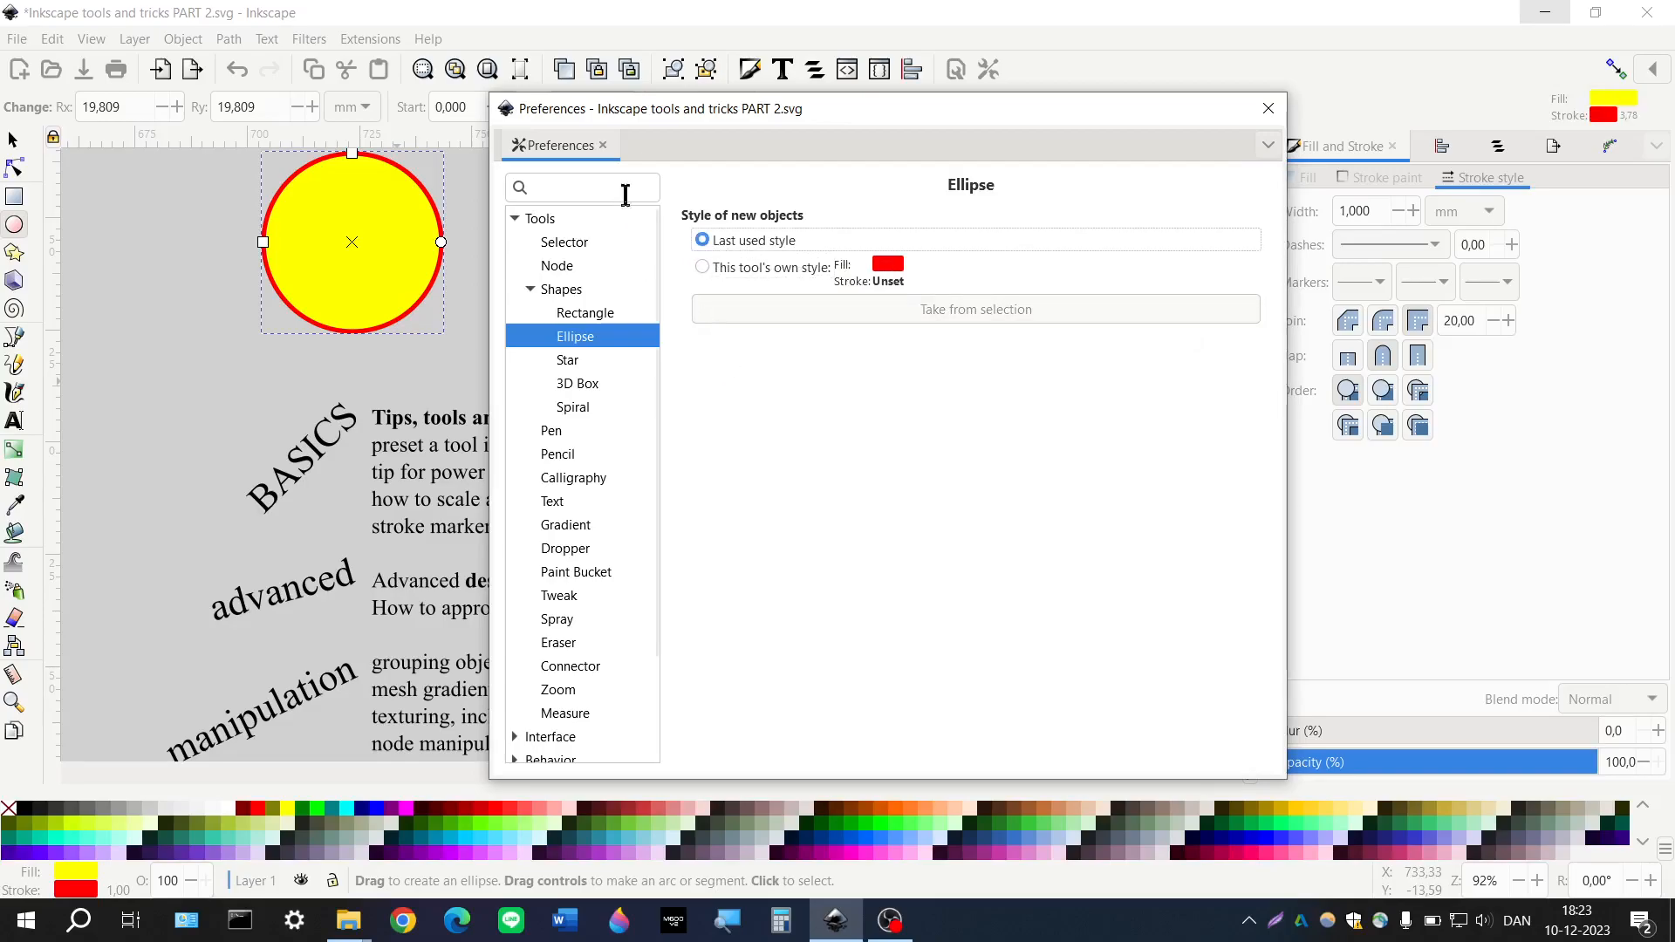
pyautogui.click(1270, 110)
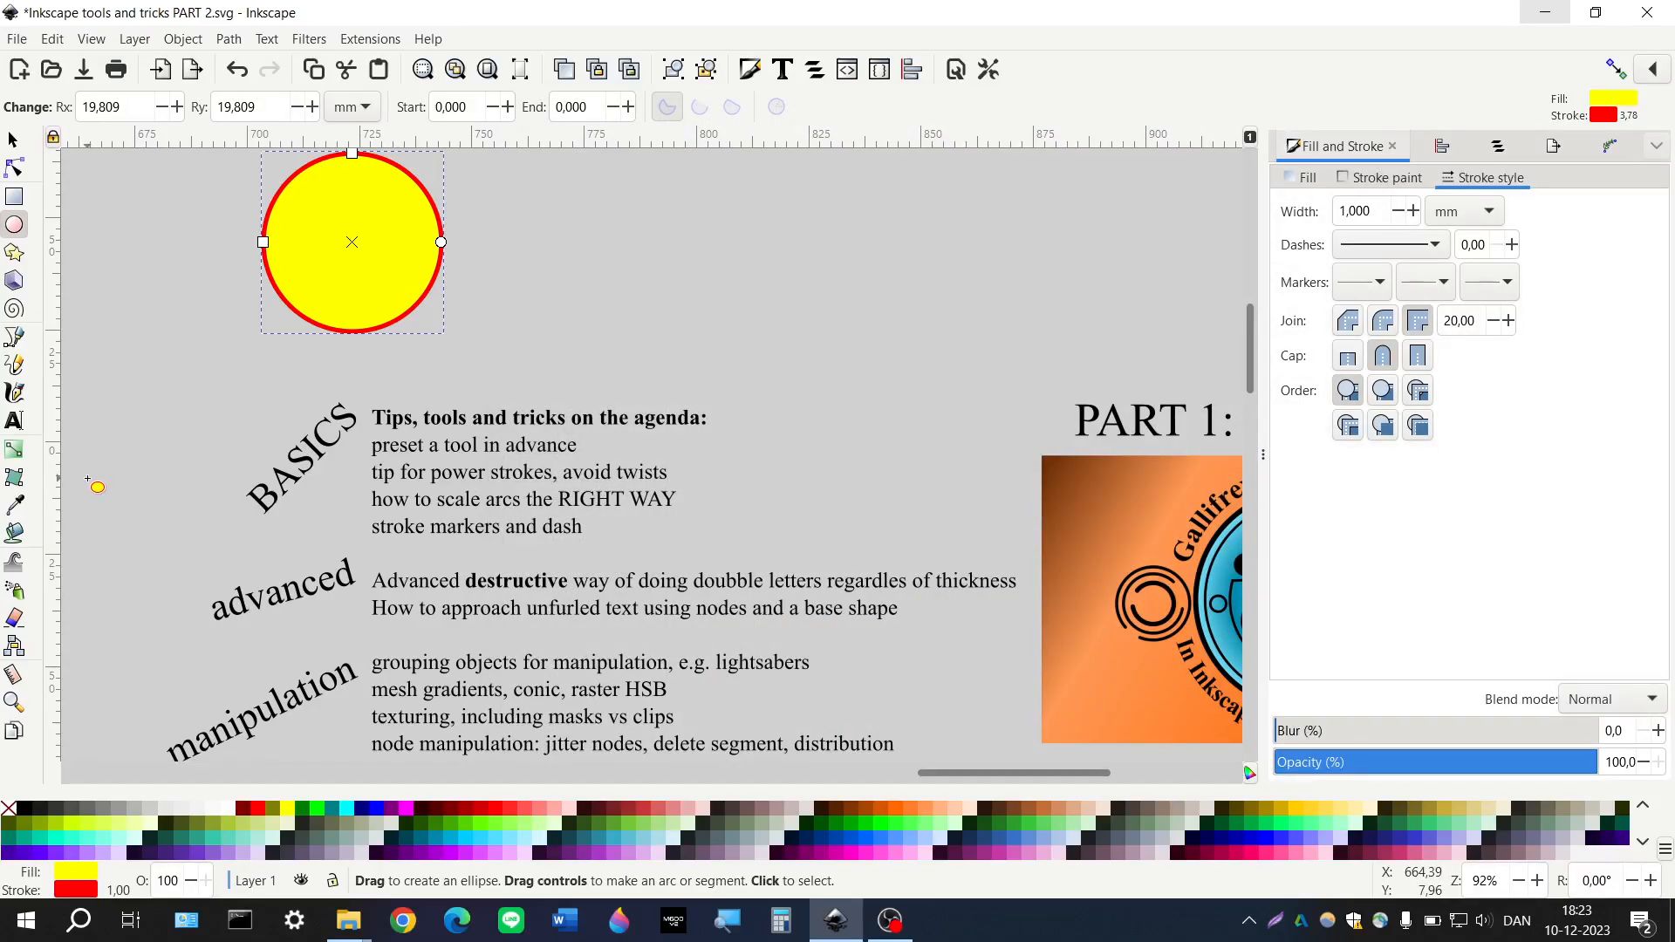
# Shift the yellow circle slightly downward and delete it
pyautogui.click(13, 139)
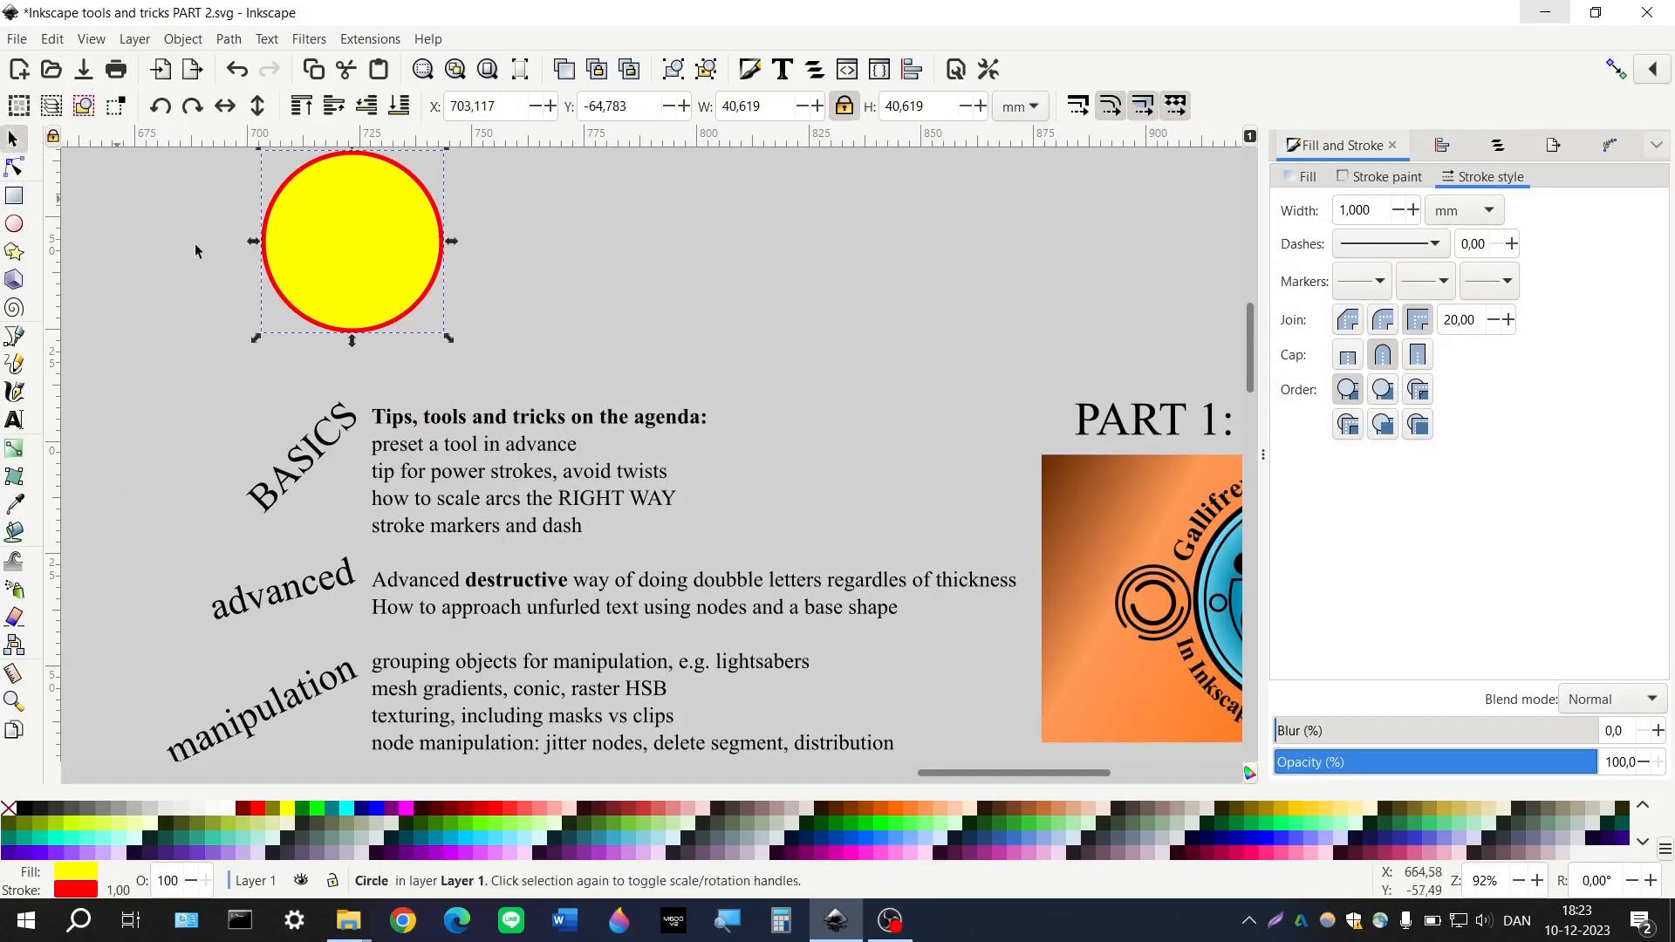
pyautogui.moveTo(339, 296); pyautogui.dragTo(346, 318)
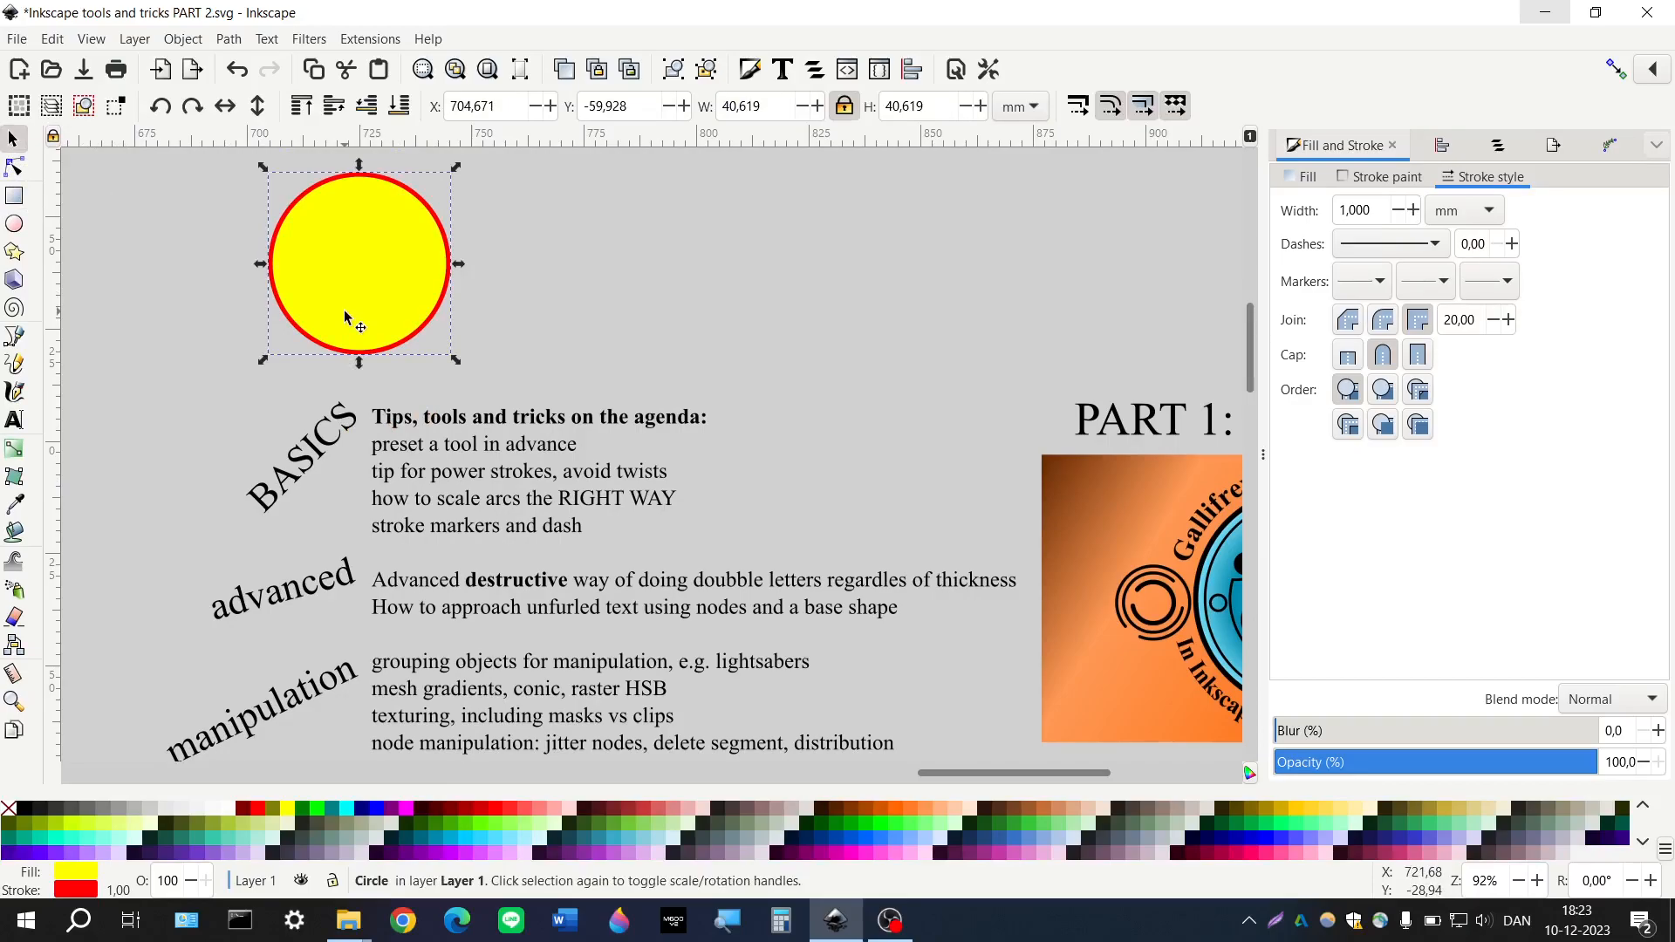
pyautogui.press('Delete')
# Draw a looping freehand curve about 142 mm wide above the agenda and give it a black stroke with no fill
pyautogui.scroll(2, 454, 397)
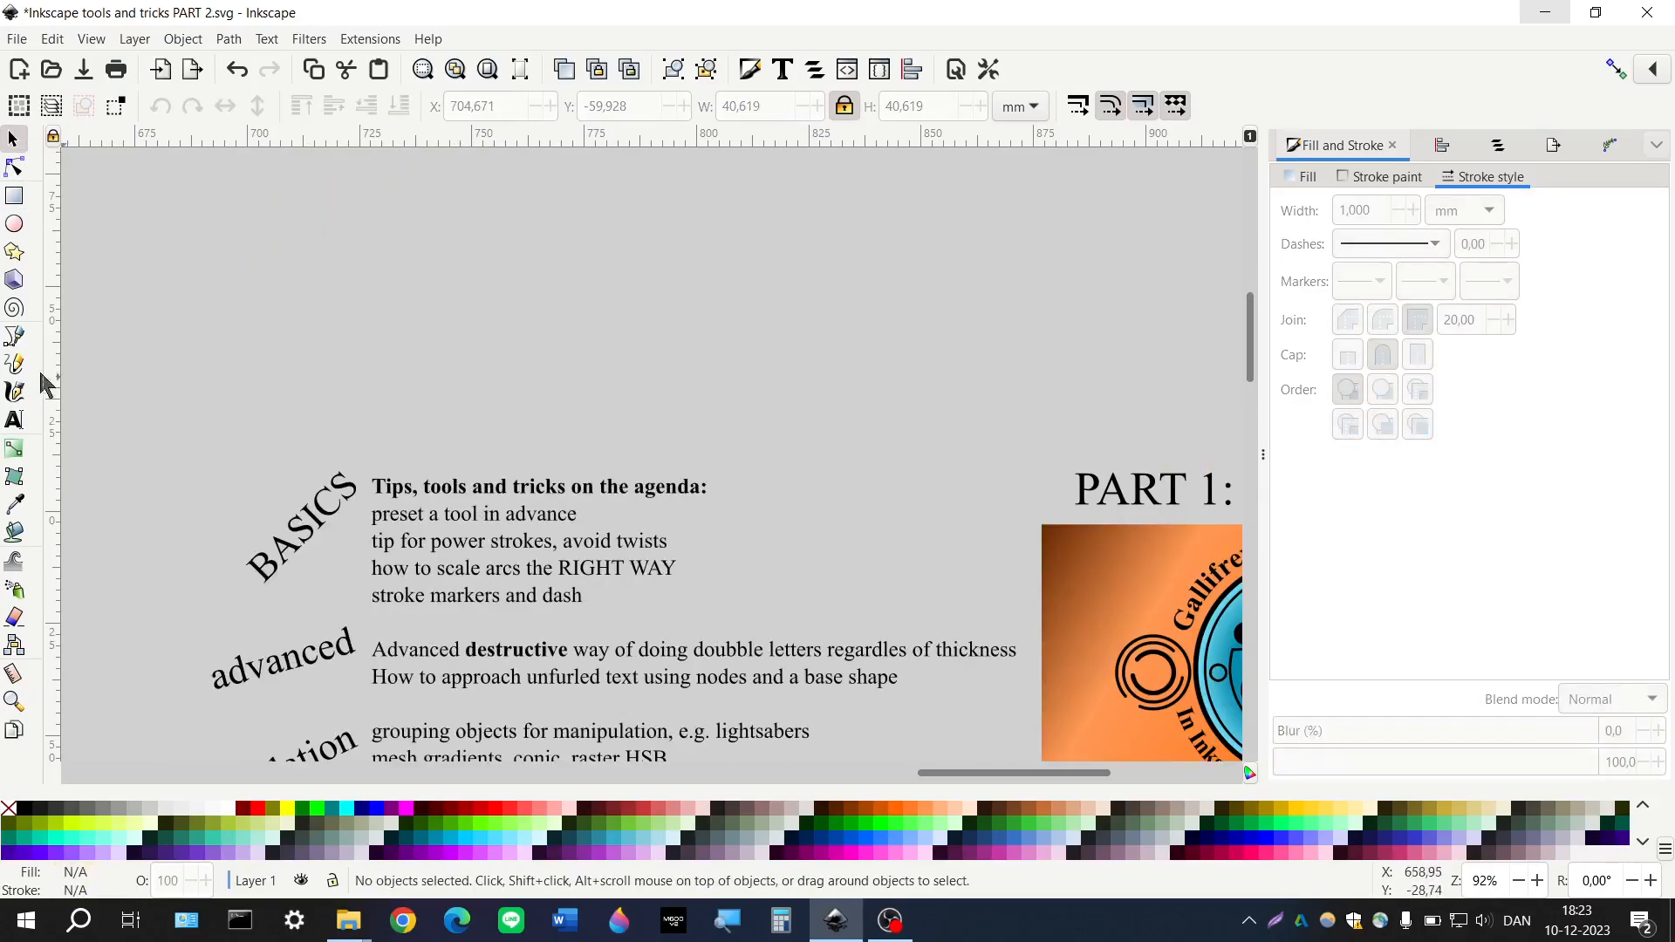
pyautogui.click(14, 365)
pyautogui.moveTo(146, 415)
pyautogui.mouseDown()
pyautogui.moveTo(219, 321)
pyautogui.moveTo(372, 366)
pyautogui.moveTo(466, 428)
pyautogui.moveTo(604, 284)
pyautogui.moveTo(585, 251)
pyautogui.moveTo(521, 249)
pyautogui.moveTo(484, 303)
pyautogui.moveTo(406, 331)
pyautogui.moveTo(382, 265)
pyautogui.moveTo(475, 300)
pyautogui.moveTo(568, 387)
pyautogui.moveTo(647, 382)
pyautogui.moveTo(656, 352)
pyautogui.moveTo(638, 325)
pyautogui.moveTo(666, 352)
pyautogui.moveTo(741, 353)
pyautogui.moveTo(779, 294)
pyautogui.mouseUp()
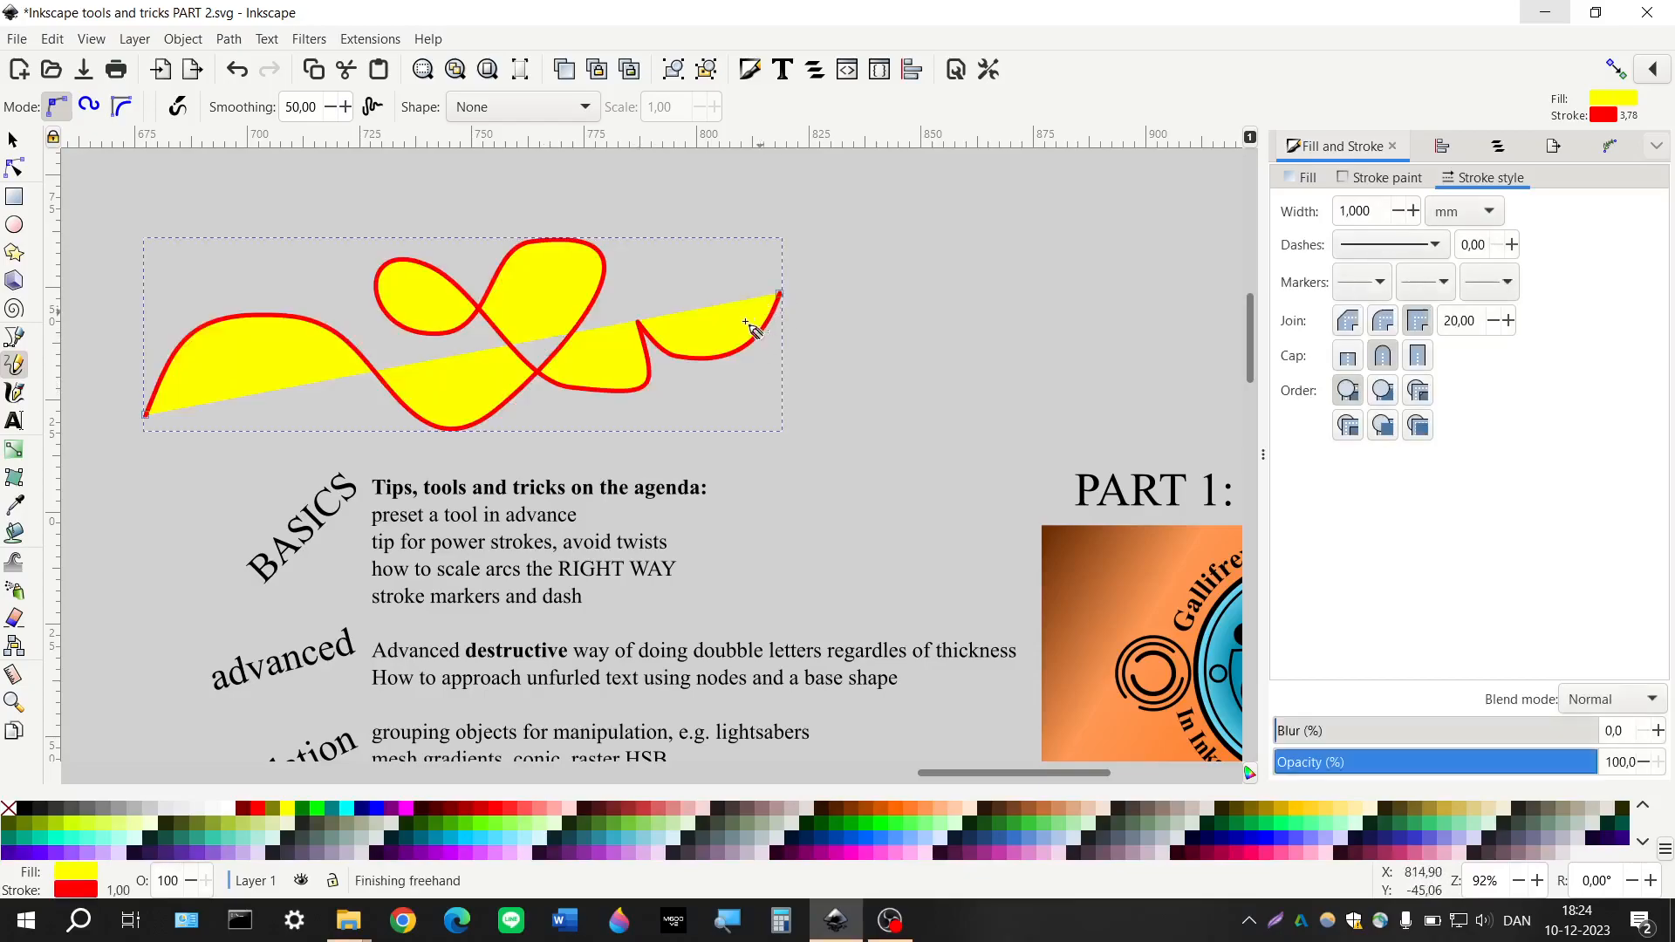
pyautogui.keyDown('shift'); pyautogui.click(24, 808); pyautogui.keyUp('shift')
pyautogui.click(8, 808)
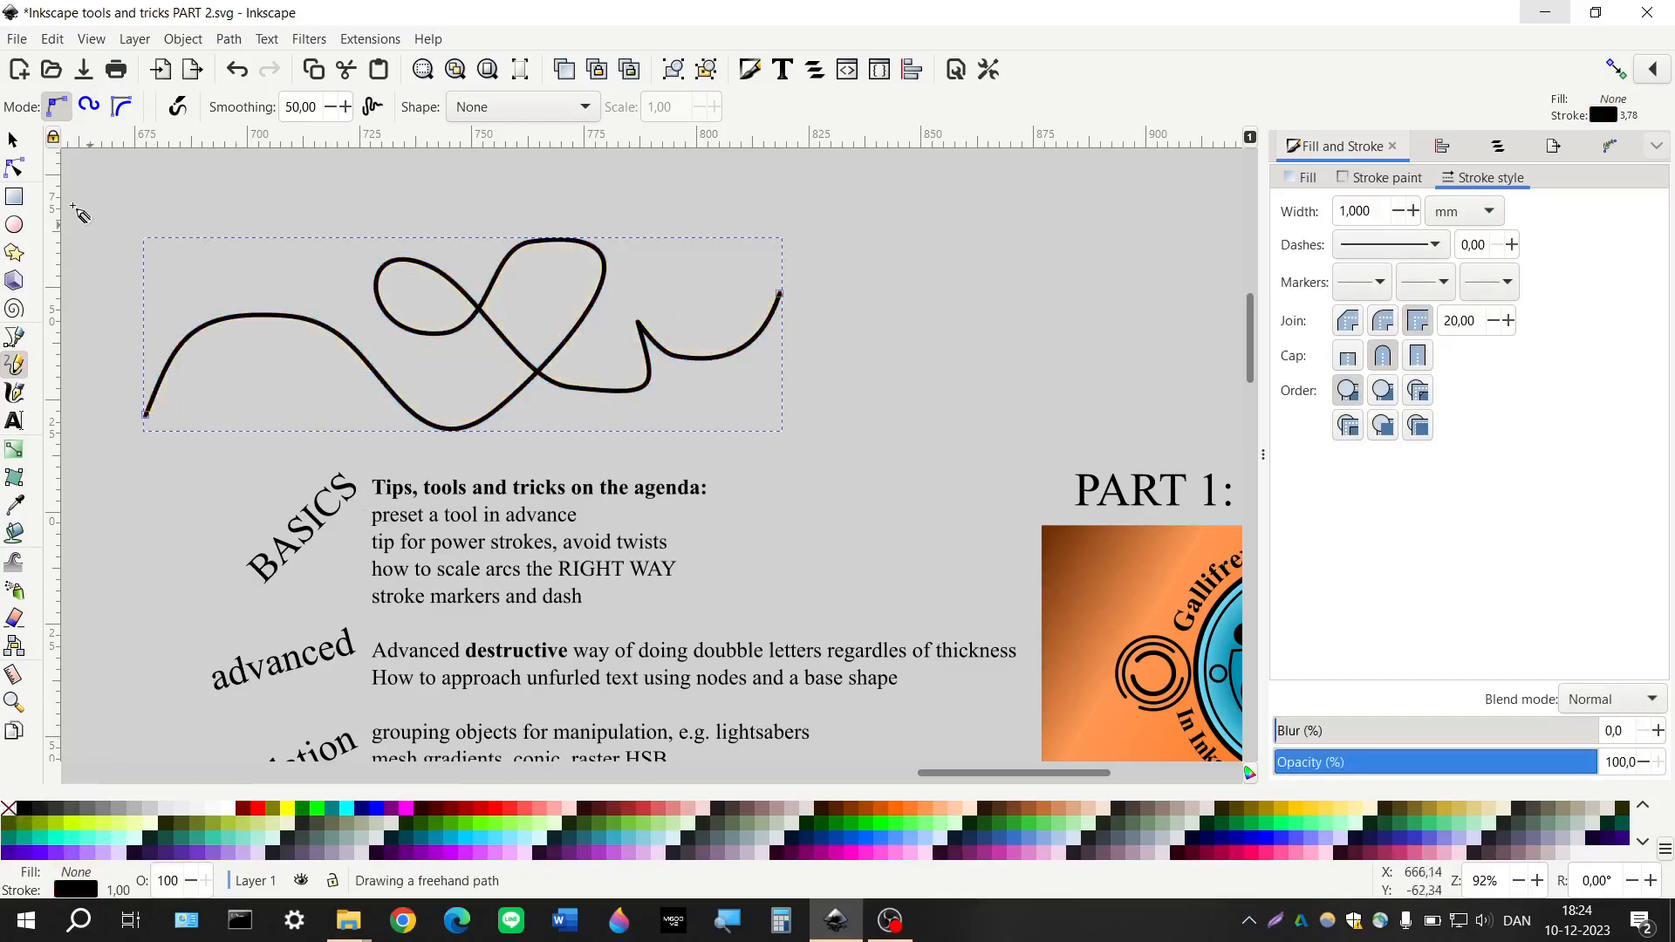
# Move the freehand curve slightly up and to the right and apply the Power stroke path effect to it
pyautogui.click(13, 140)
pyautogui.moveTo(542, 381); pyautogui.dragTo(609, 336)
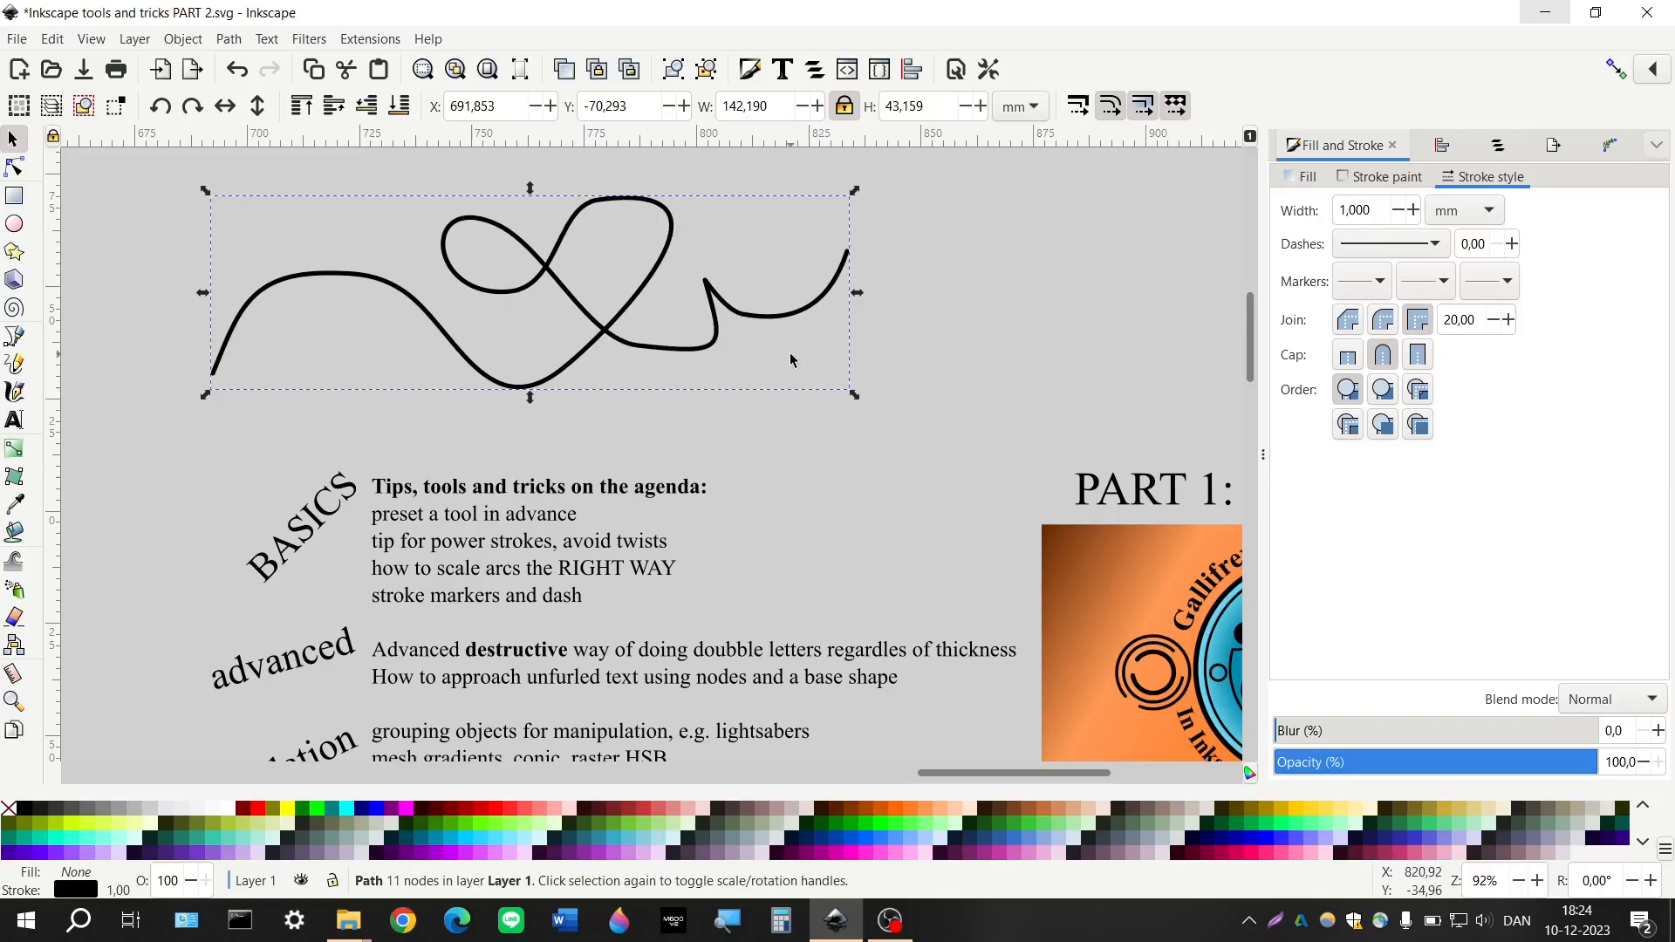
pyautogui.click(1610, 146)
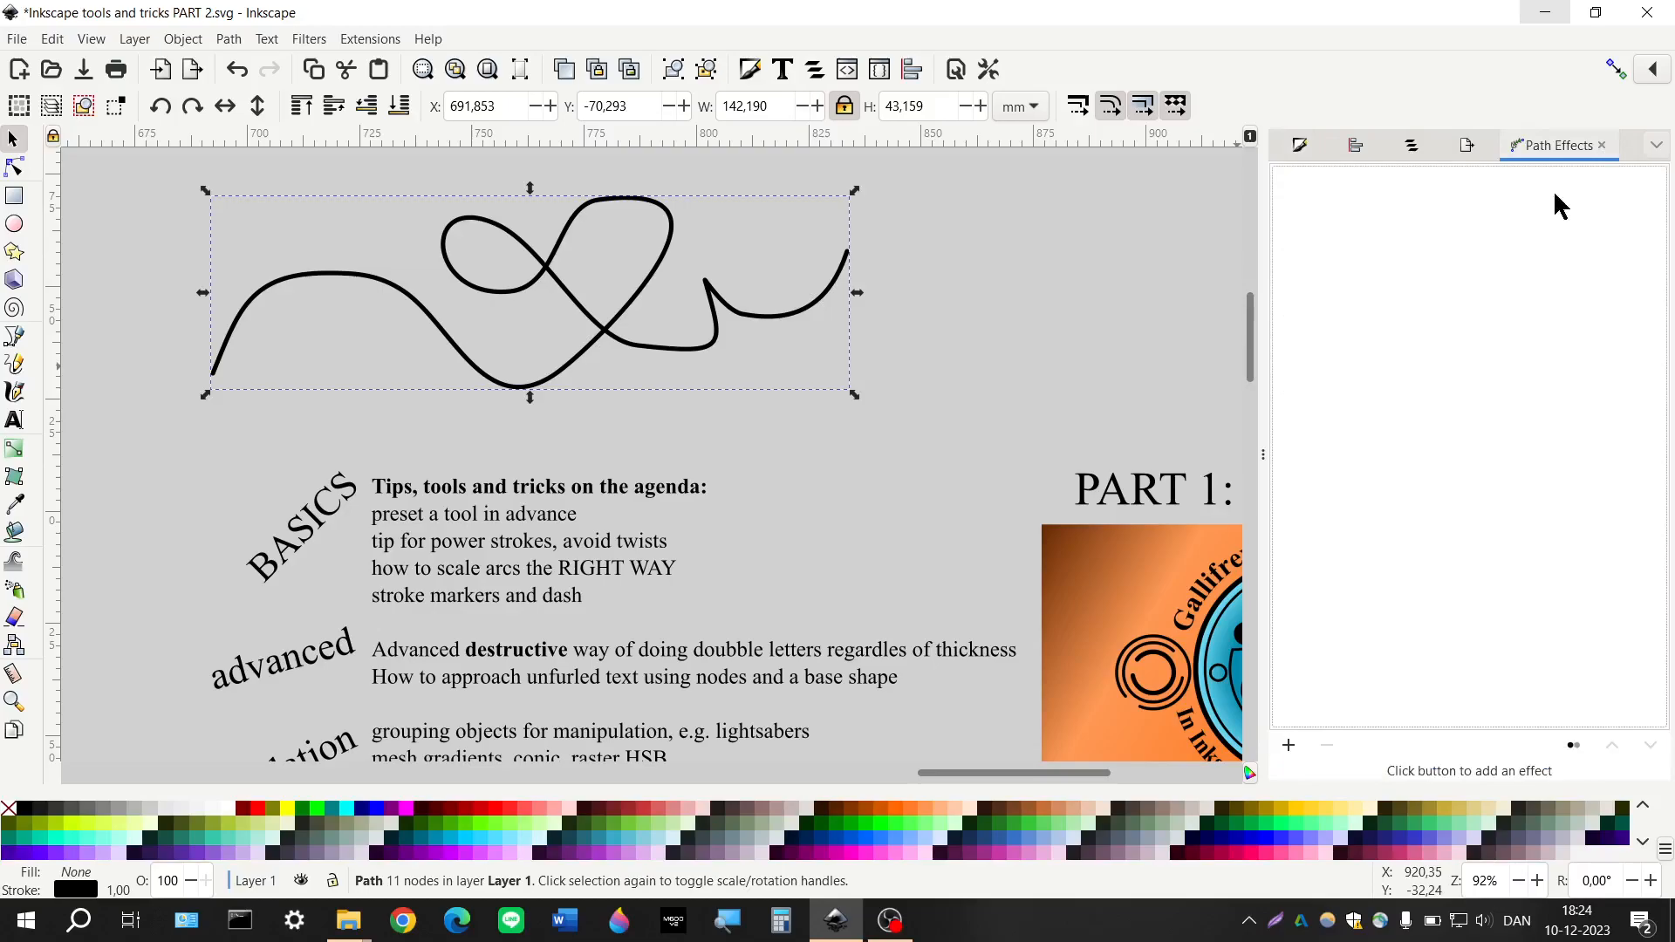
pyautogui.click(1289, 744)
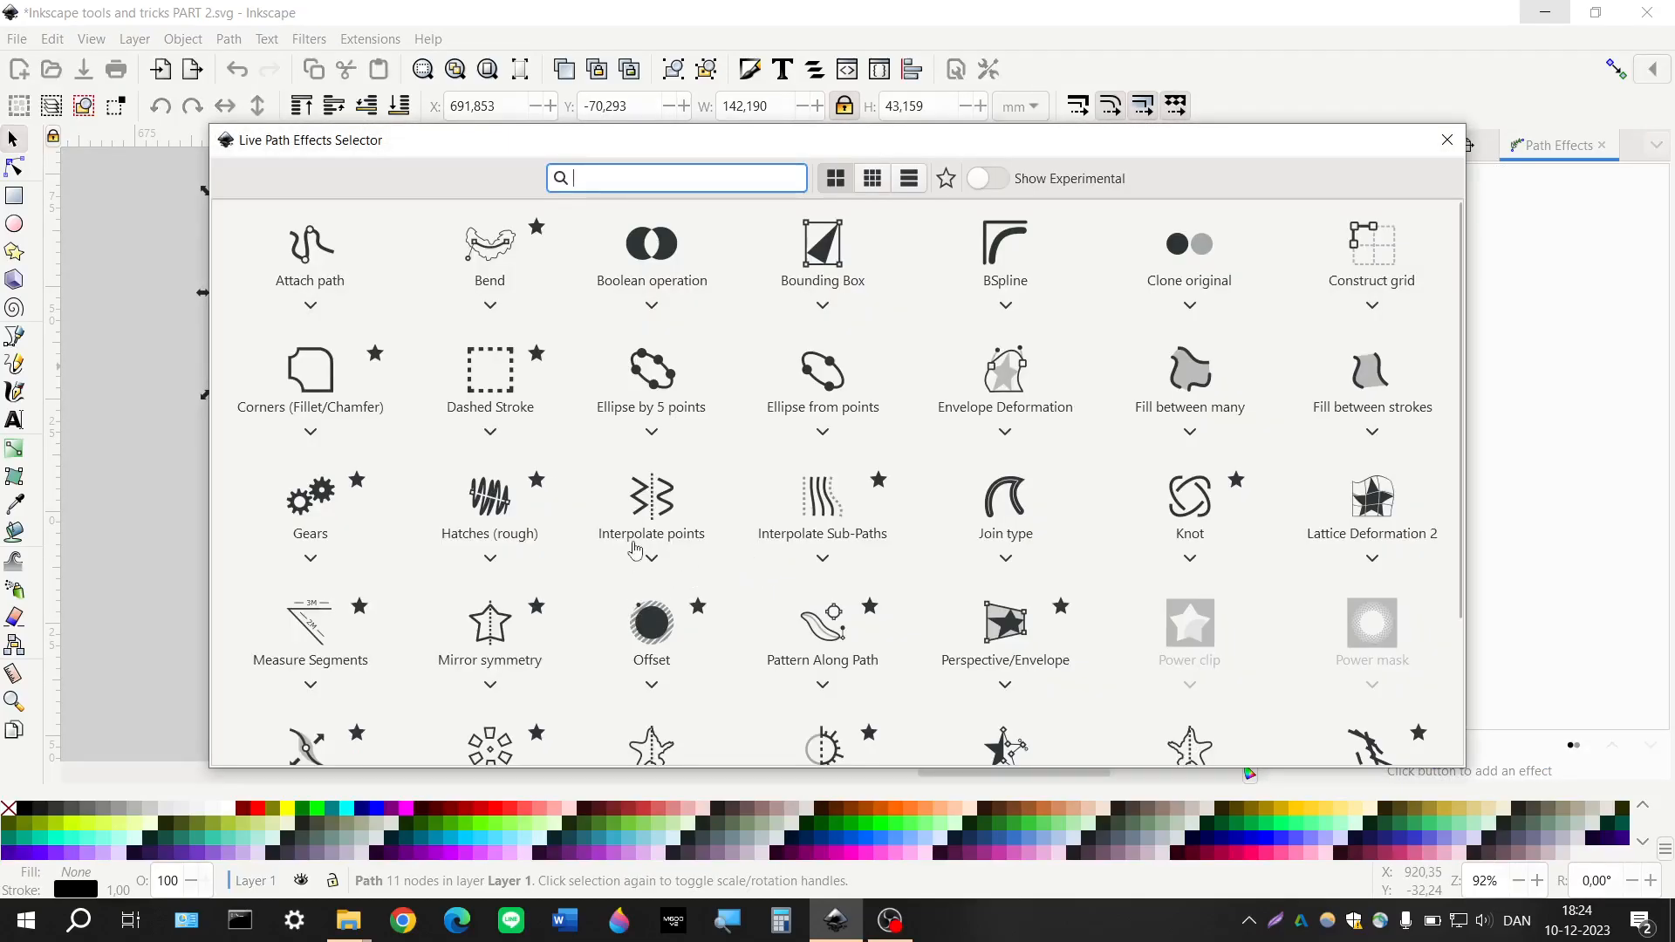
pyautogui.scroll(-2, 656, 611)
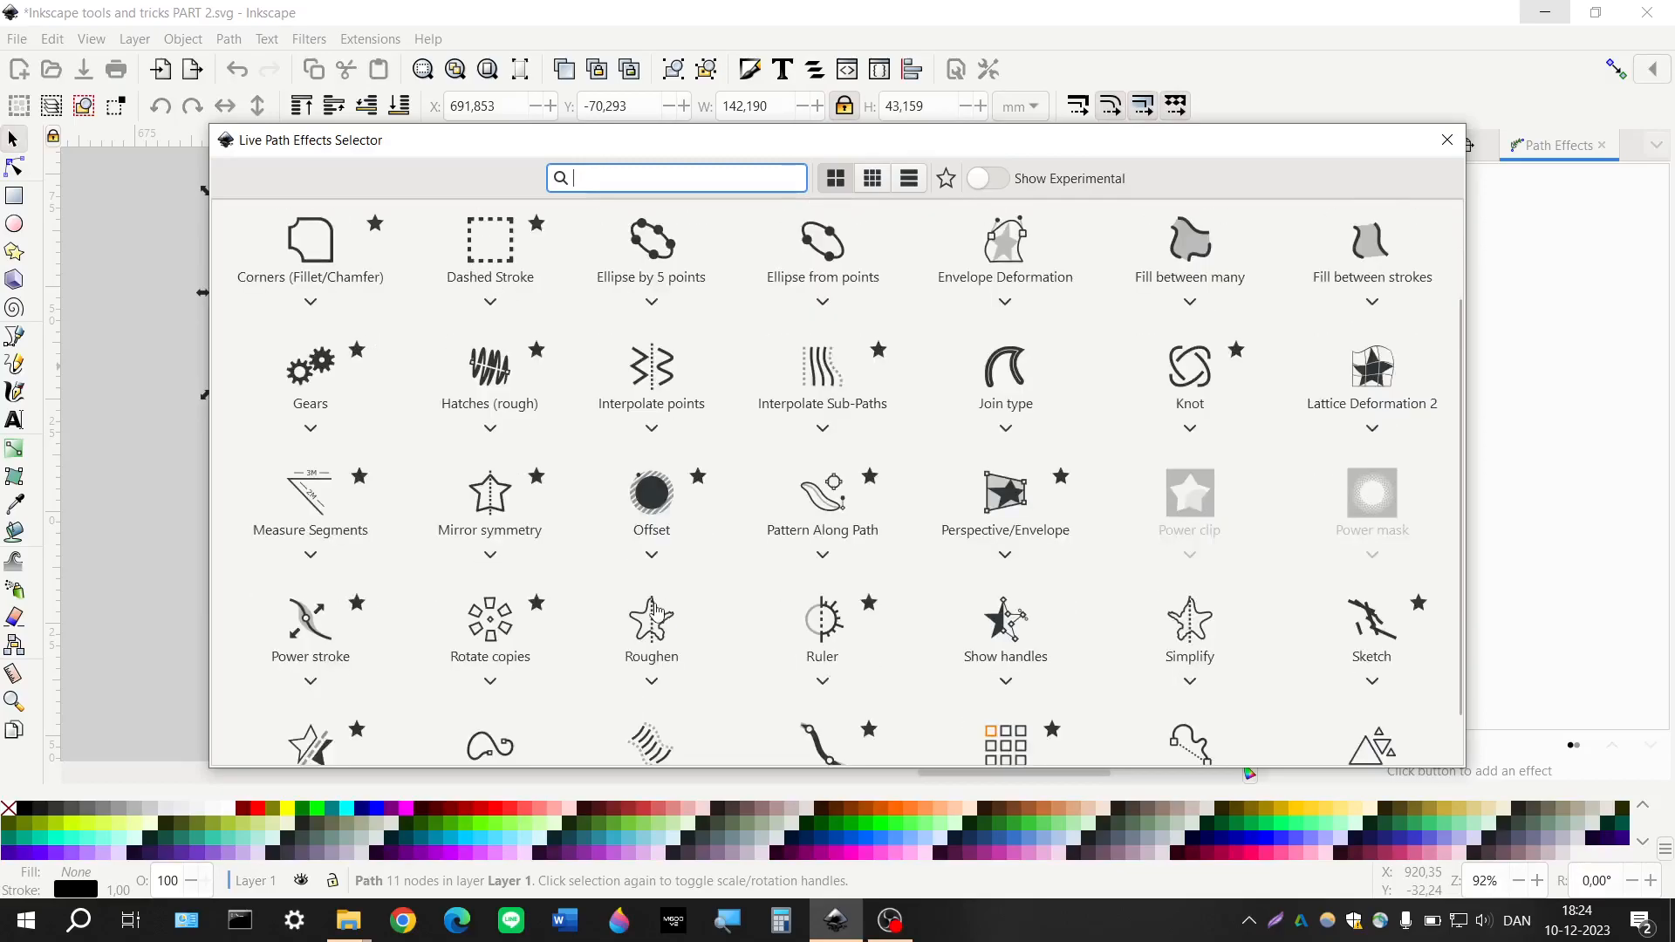
pyautogui.scroll(-1, 656, 611)
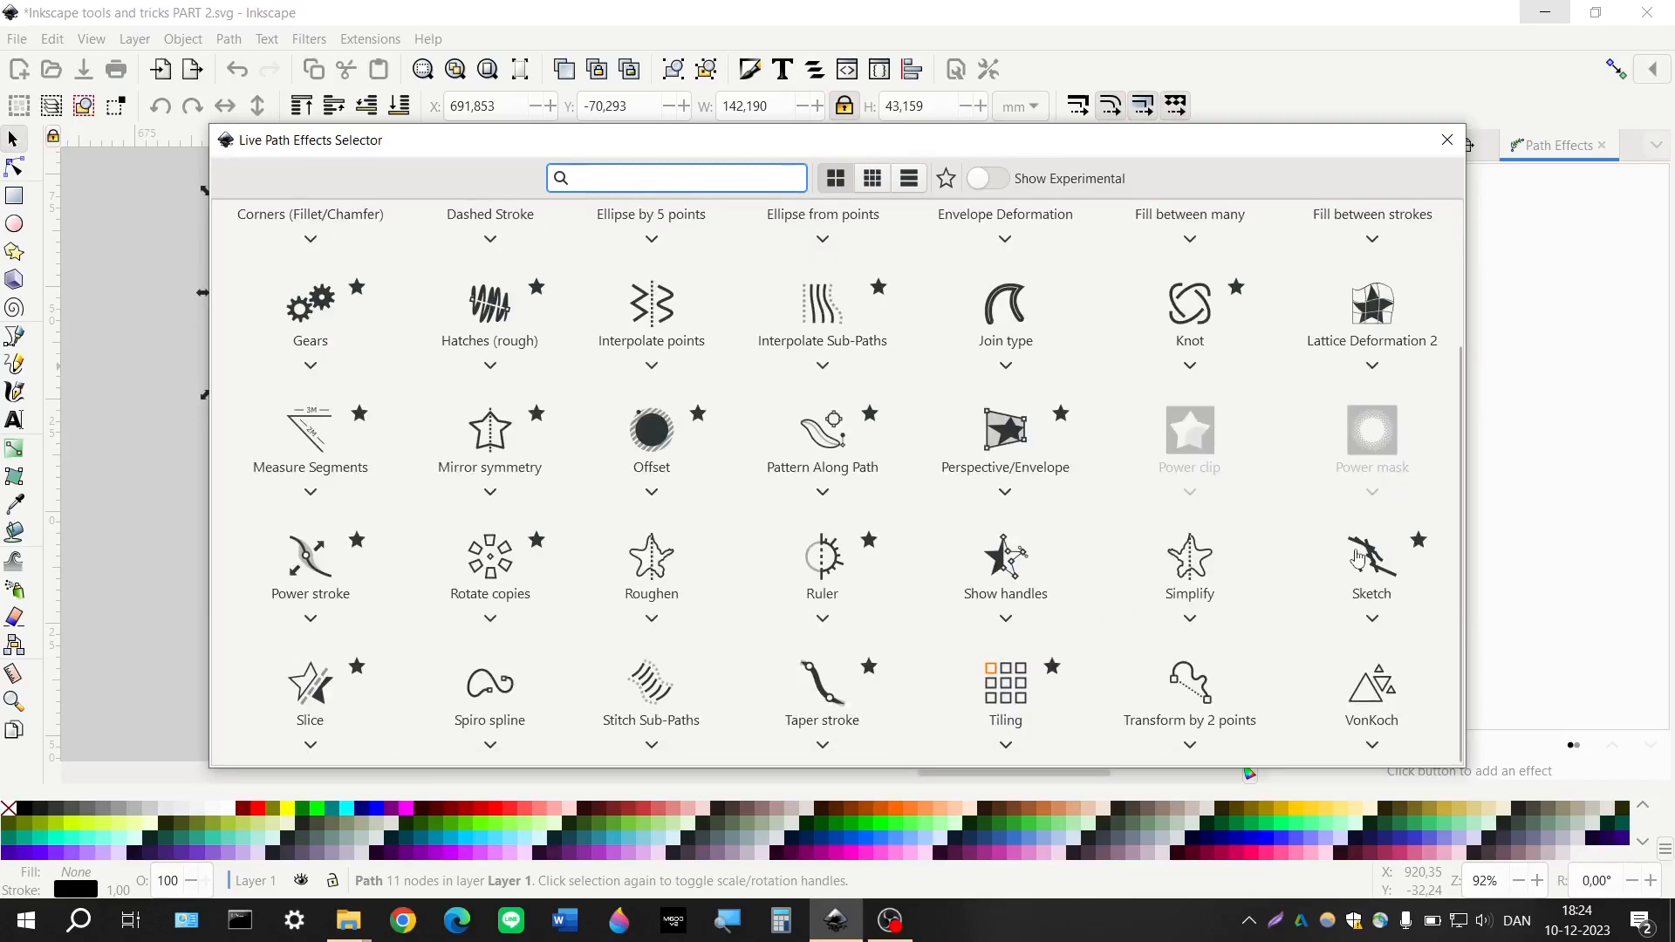
pyautogui.press('Escape')
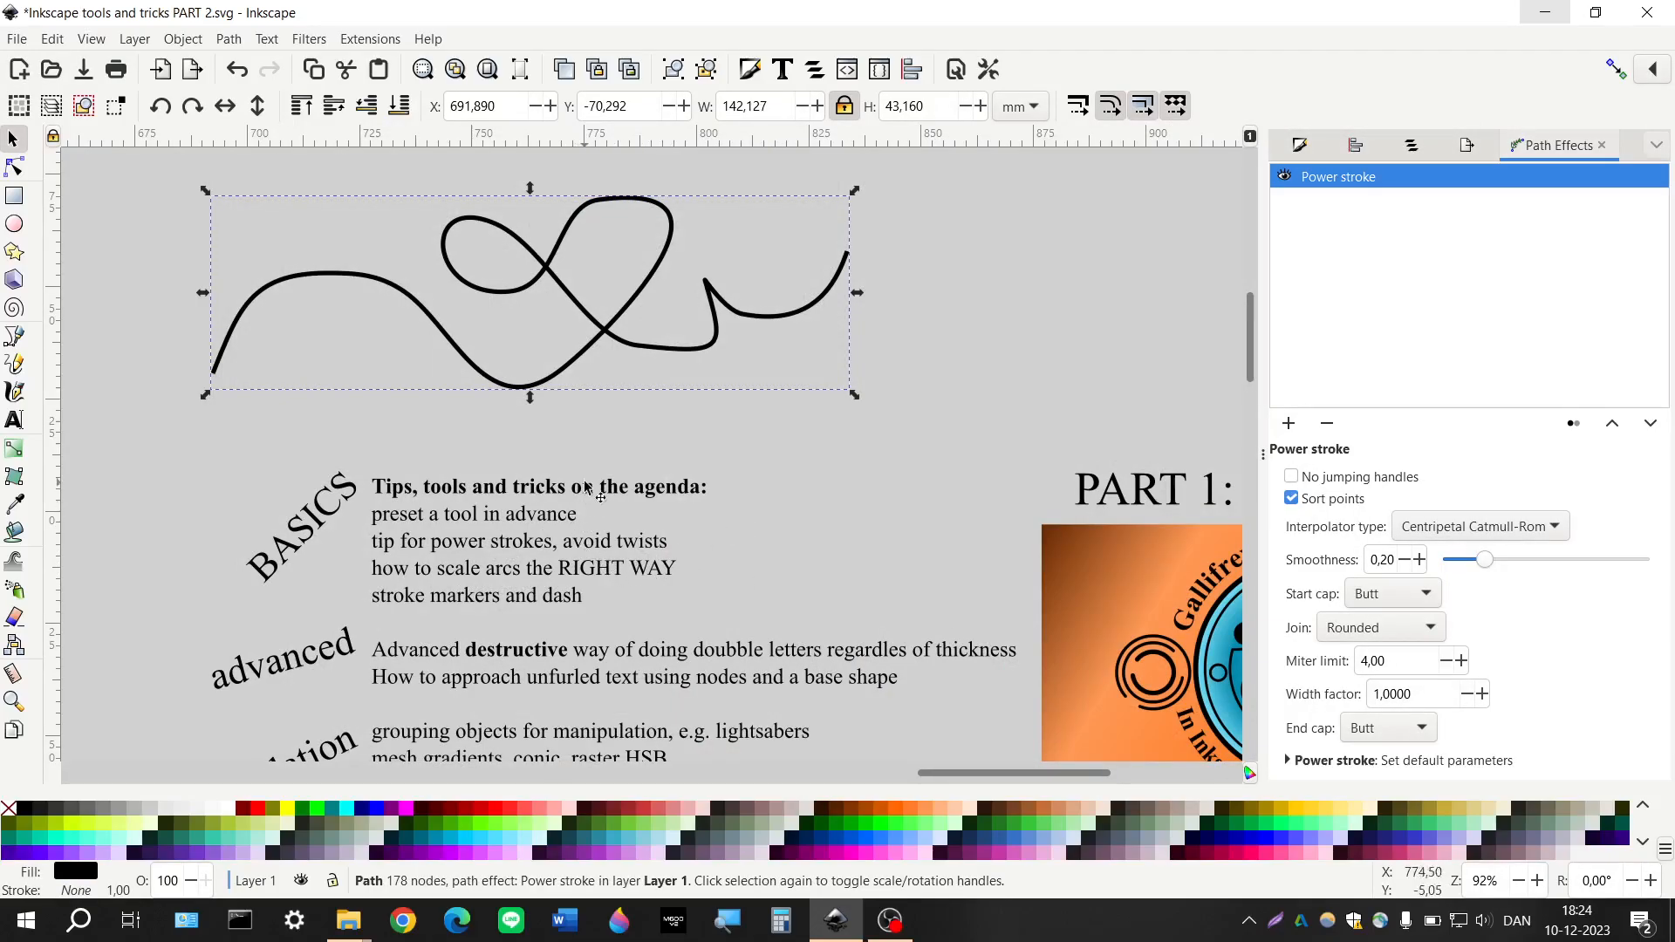
# Widen the curve's starting end and move the middle stroke width point farther around the loop with a narrower width
pyautogui.scroll(2, 600, 496)
pyautogui.click(14, 166)
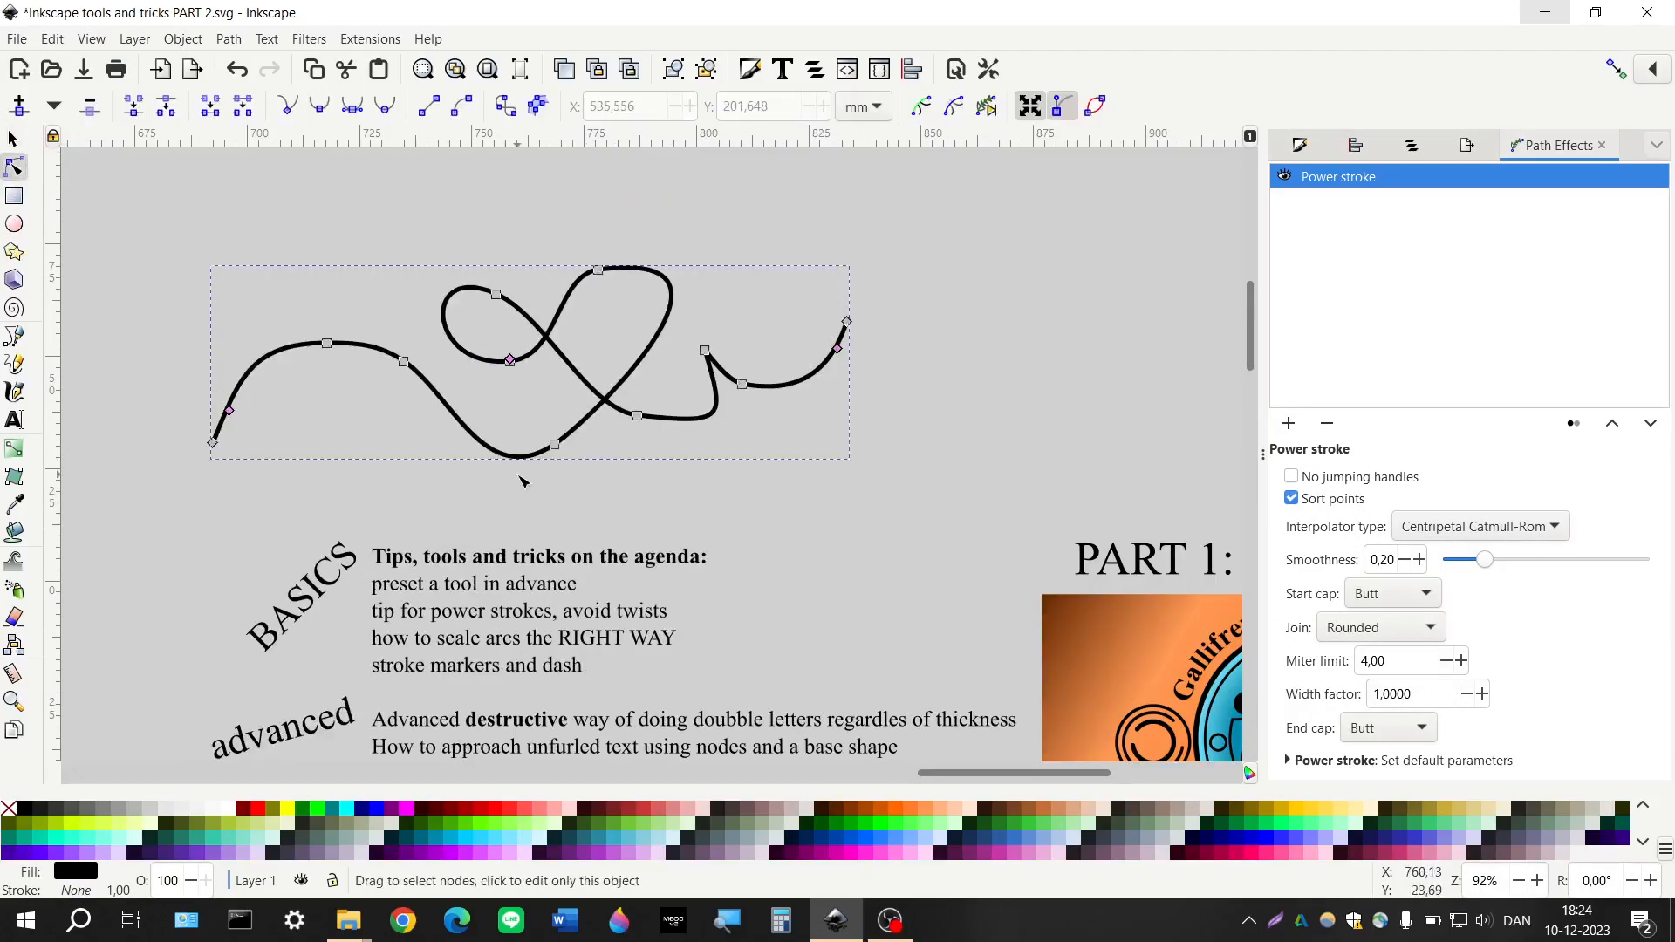
pyautogui.moveTo(229, 410); pyautogui.dragTo(253, 416)
pyautogui.moveTo(513, 360); pyautogui.dragTo(512, 356)
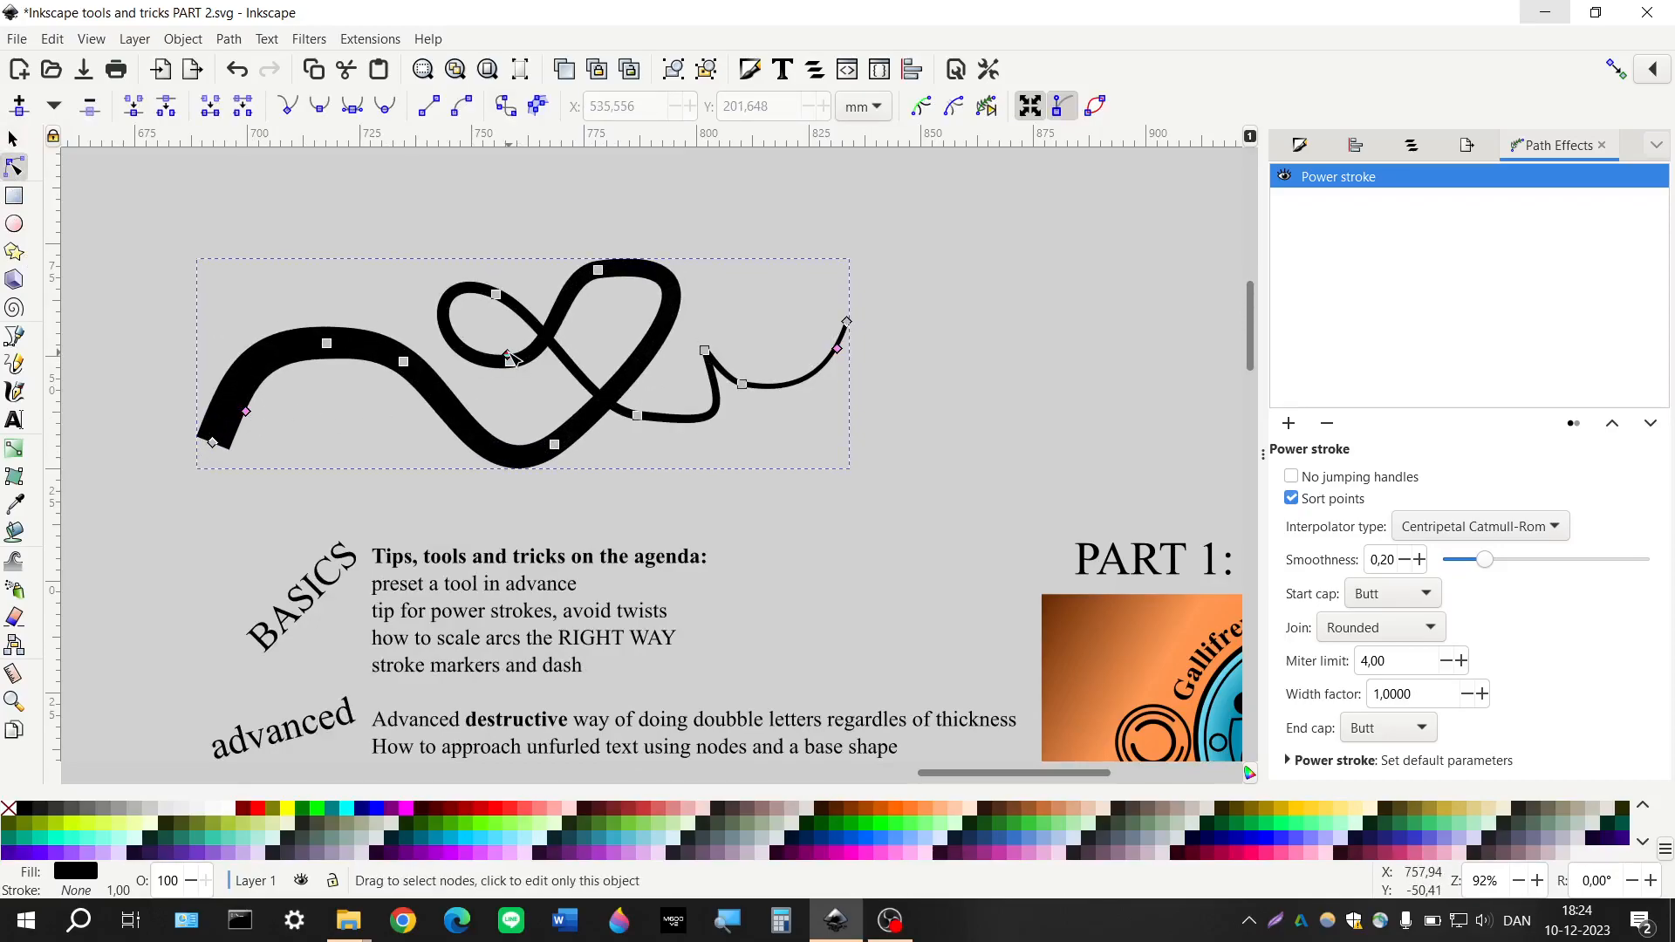
pyautogui.moveTo(508, 355); pyautogui.dragTo(451, 337)
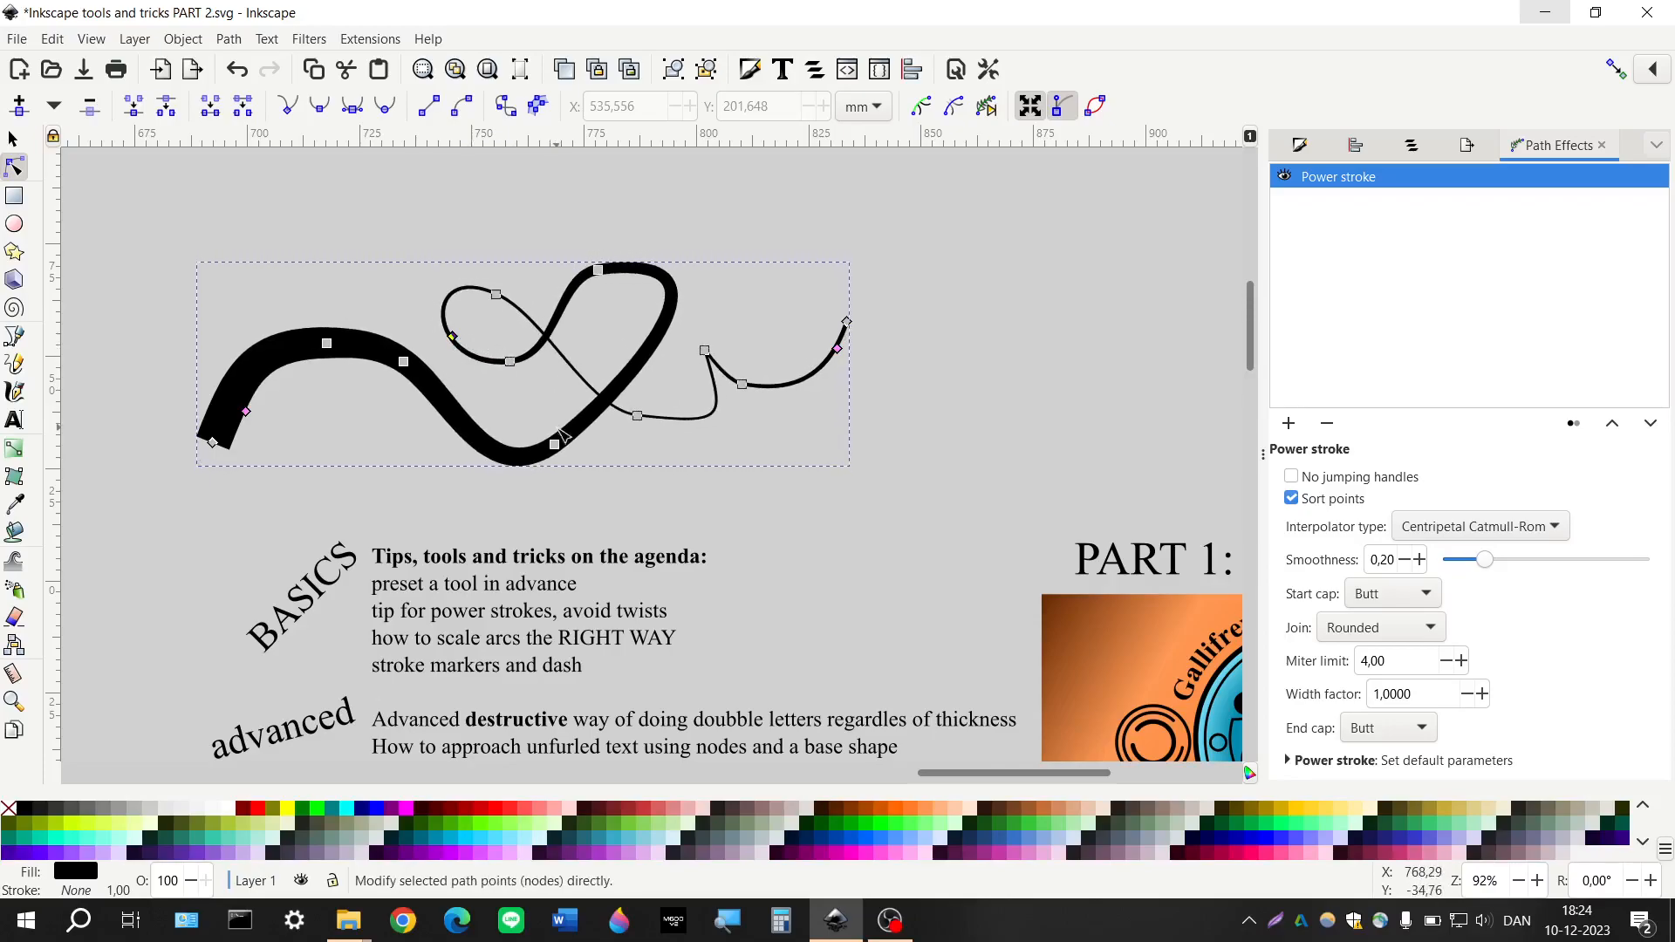
# Add two stroke width points along the loop, making the stroke thick at the first and thin at the second
pyautogui.keyDown('ctrl'); pyautogui.click(453, 338); pyautogui.keyUp('ctrl')
pyautogui.moveTo(453, 338)
pyautogui.mouseDown()
pyautogui.moveTo(501, 360)
pyautogui.moveTo(525, 348)
pyautogui.mouseUp()
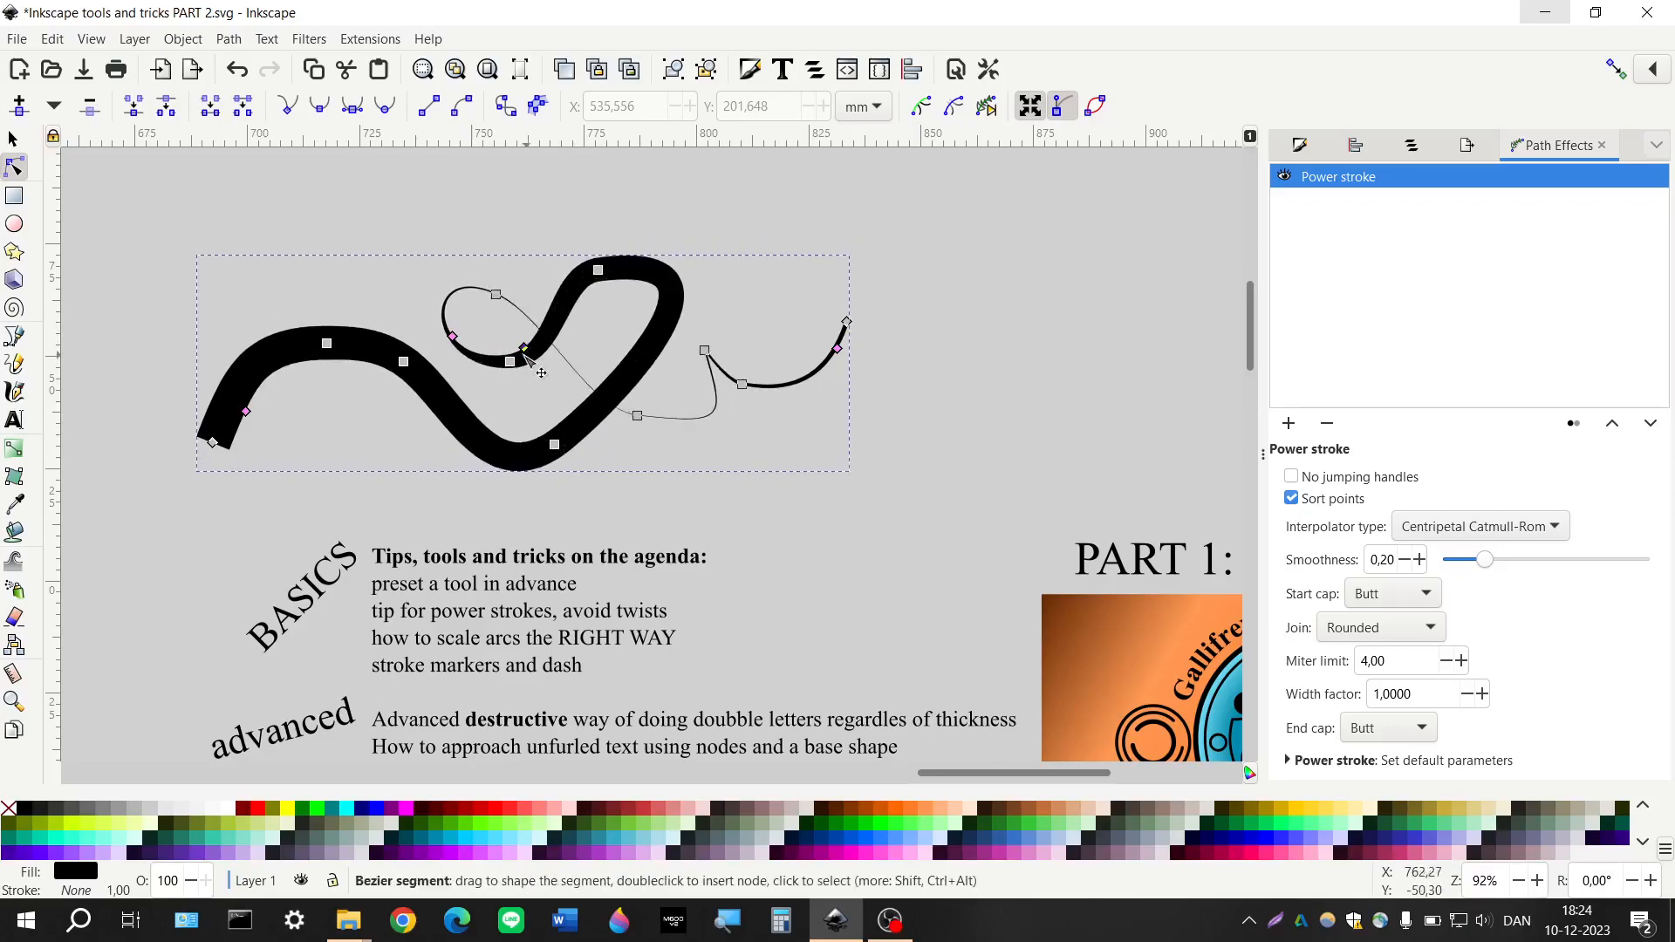
pyautogui.keyDown('ctrl'); pyautogui.click(525, 347); pyautogui.keyUp('ctrl')
pyautogui.moveTo(527, 346); pyautogui.dragTo(575, 282)
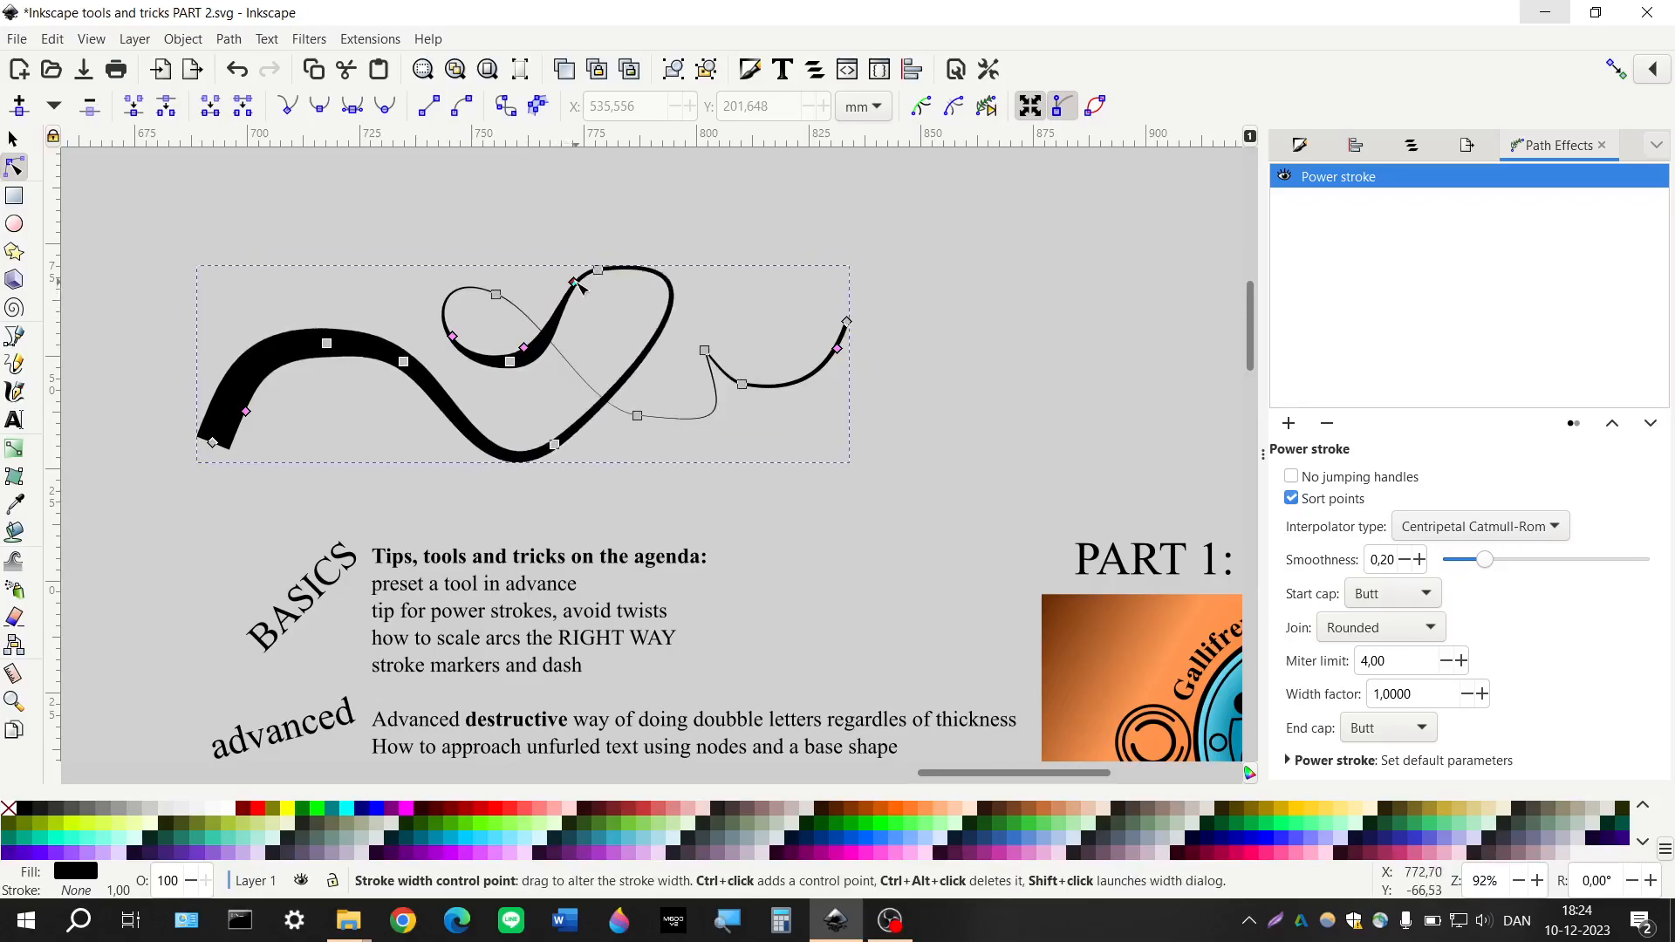
# Widen the stroke at the curve's far end, deselect the curve to check its shape, and select it again for node editing
pyautogui.moveTo(837, 352); pyautogui.dragTo(844, 356)
pyautogui.click(723, 452)
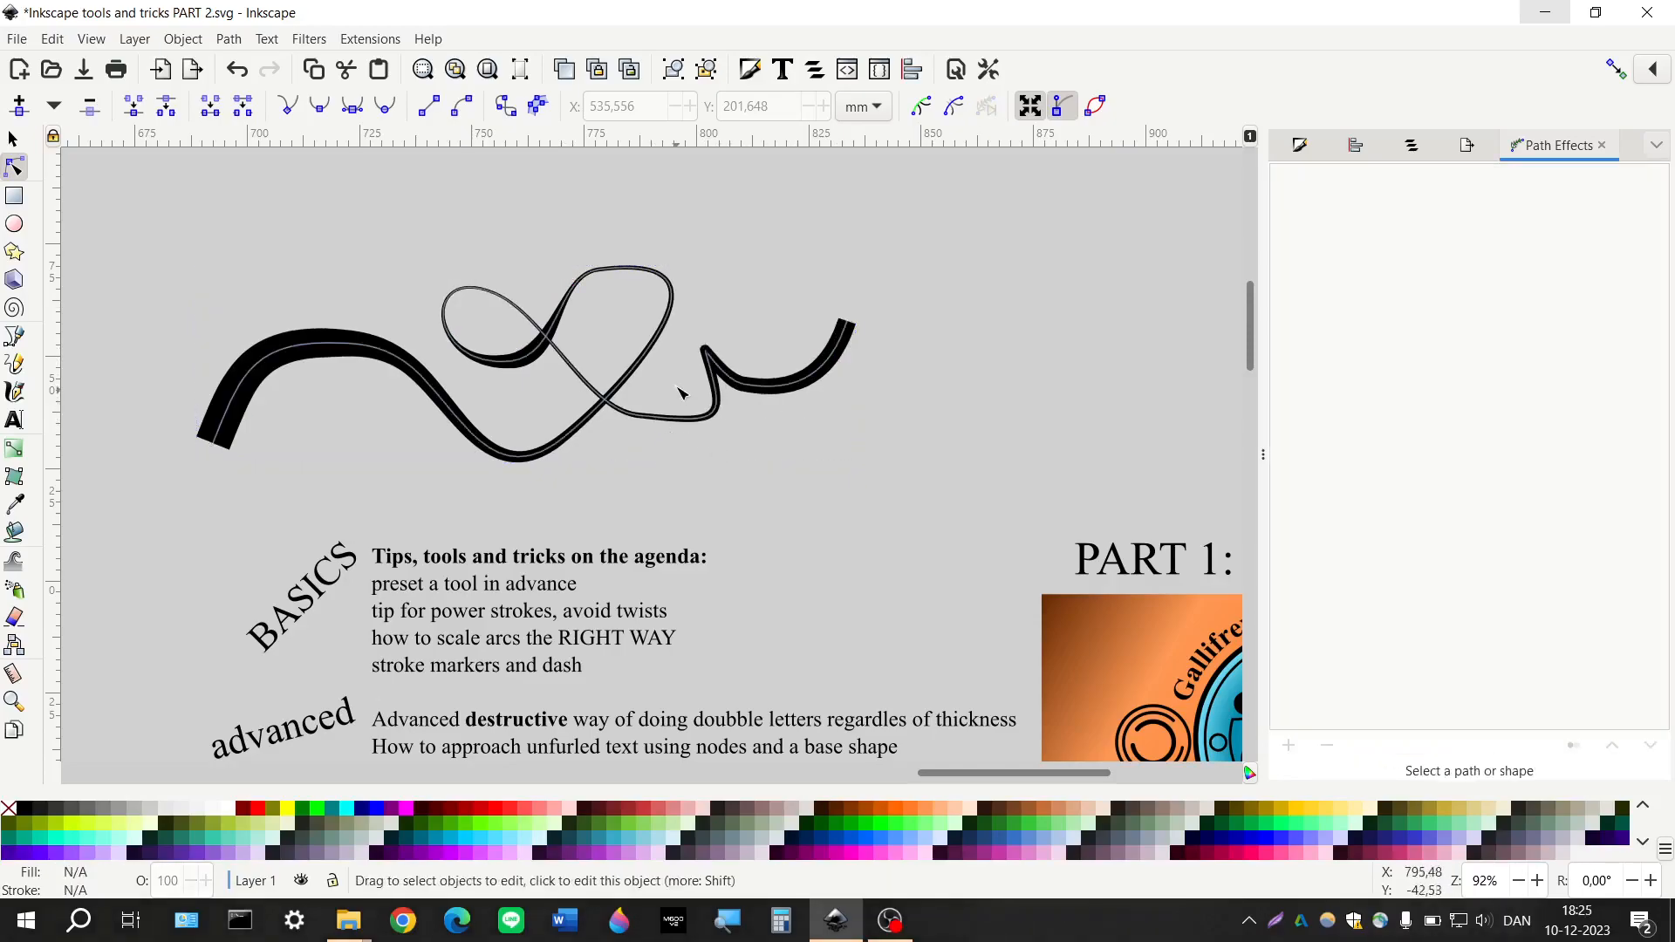
pyautogui.keyDown('ctrl'); pyautogui.scroll(1, 661, 399); pyautogui.keyUp('ctrl')
pyautogui.hscroll(-2, 668, 376)
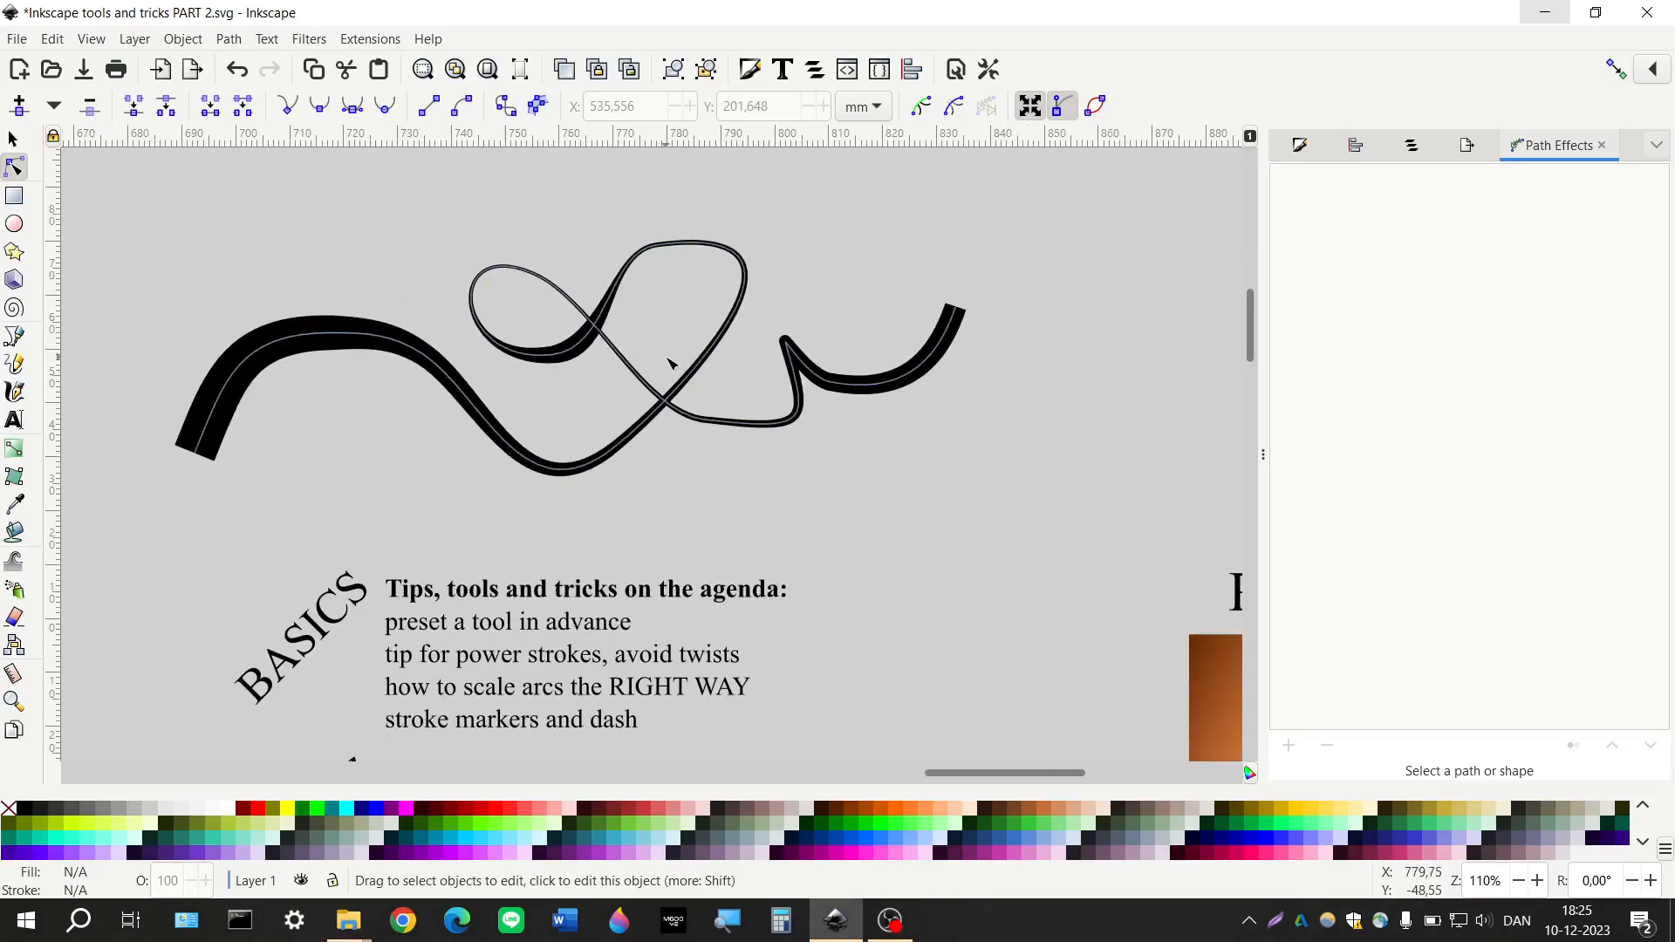
pyautogui.scroll(2, 663, 362)
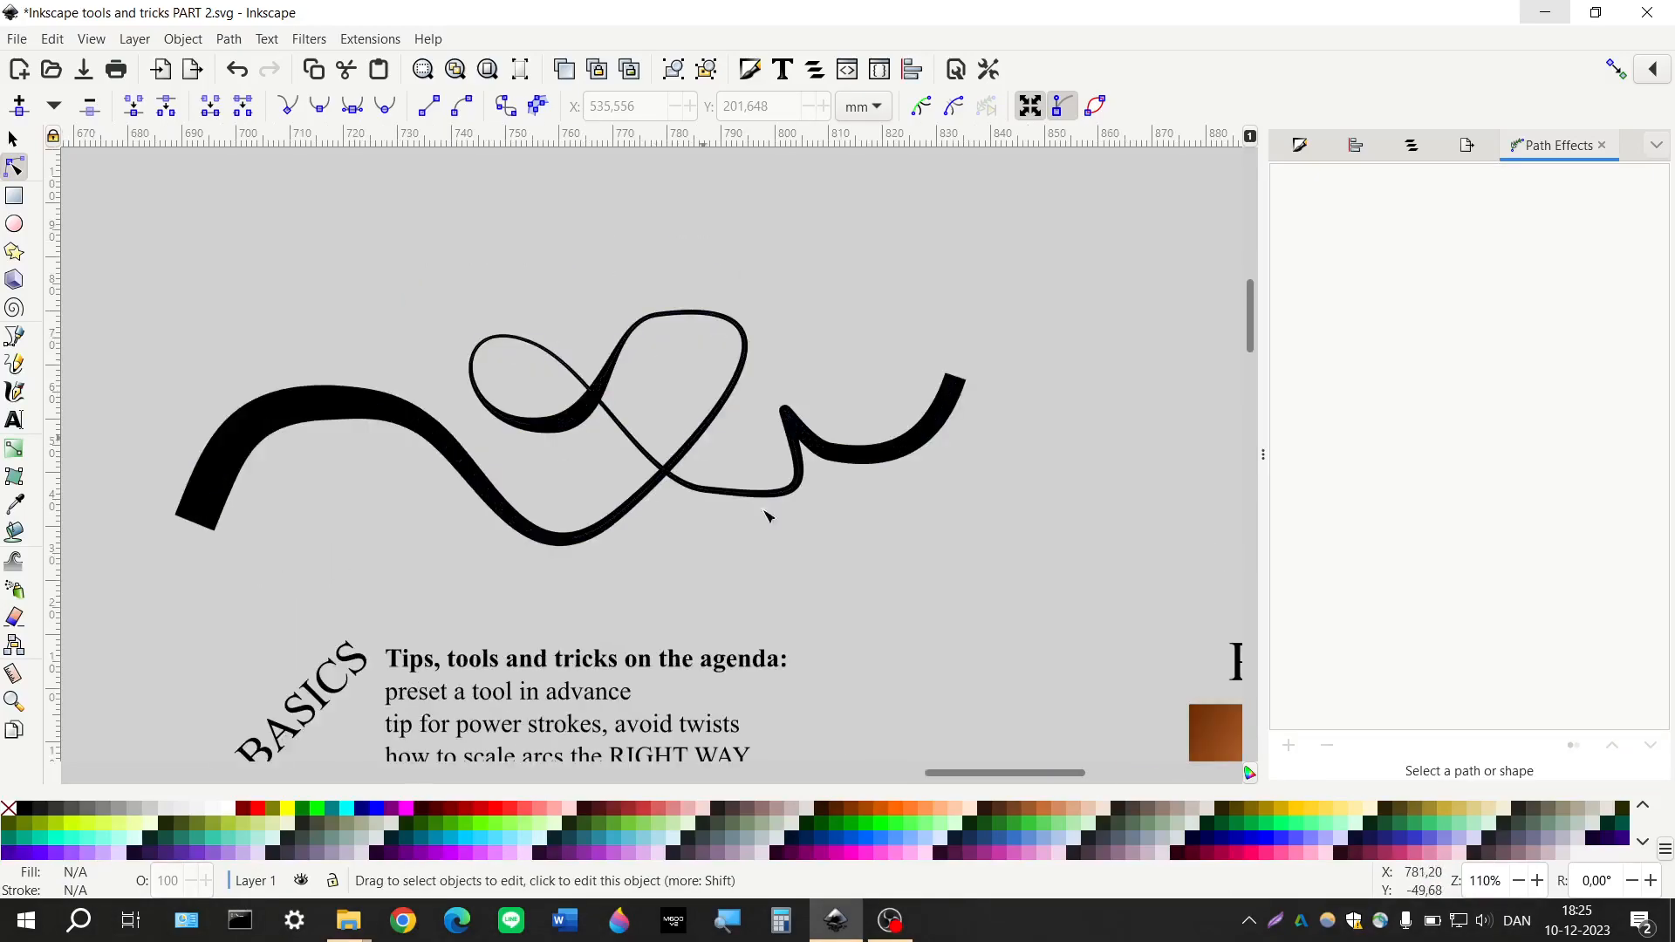
pyautogui.click(787, 488)
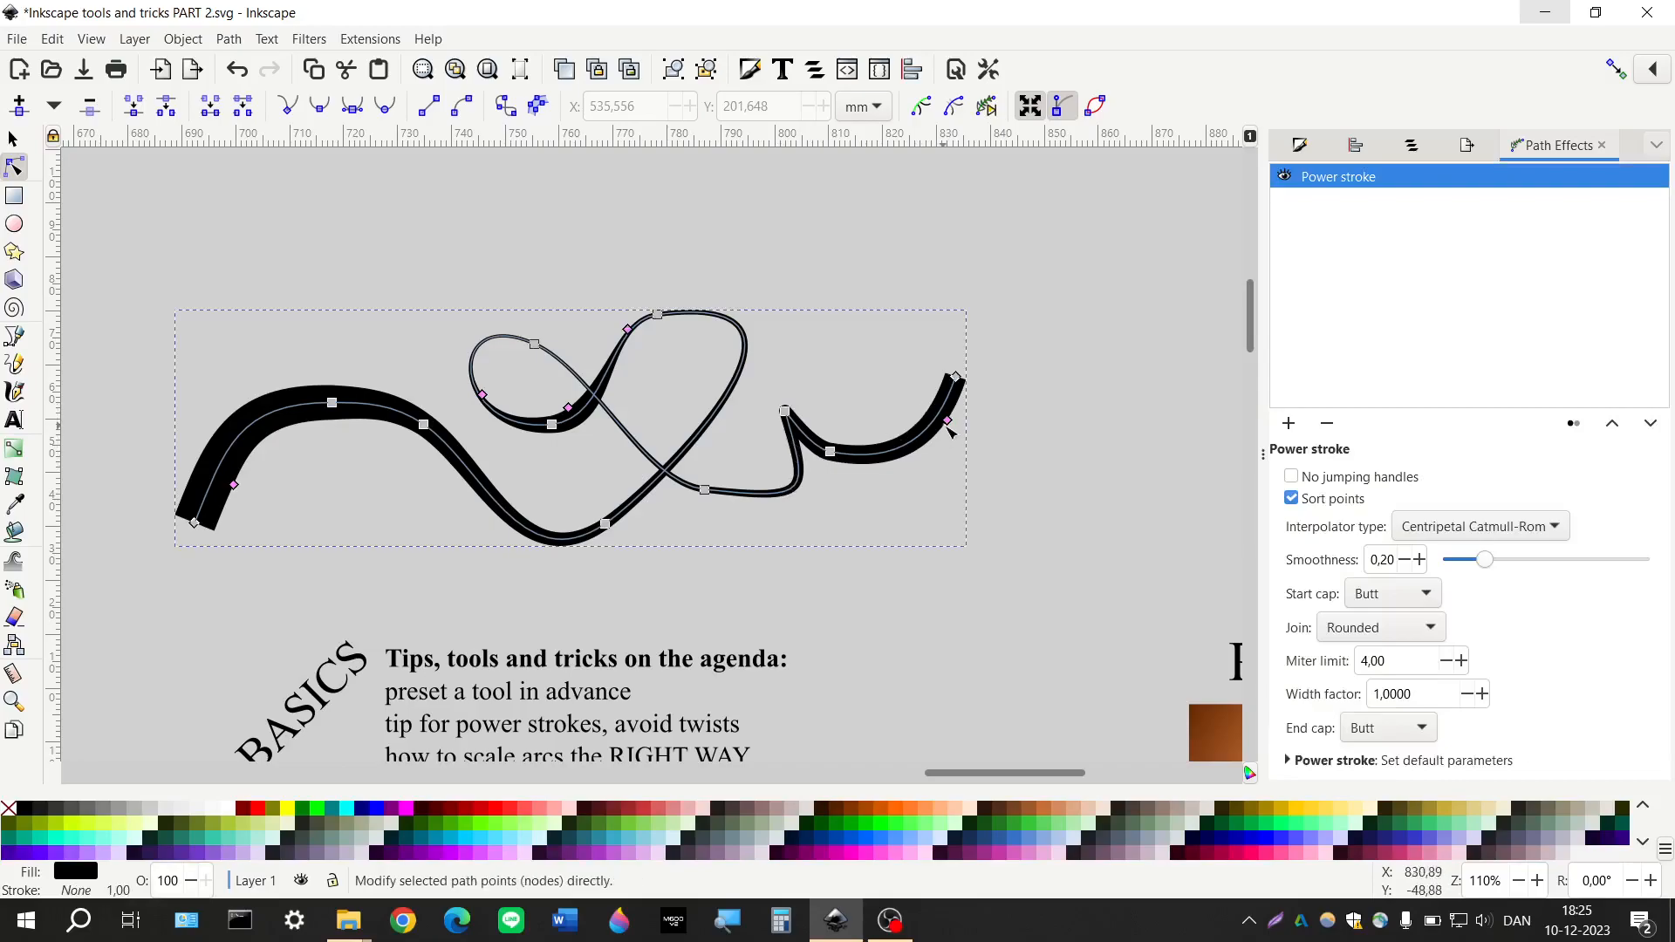
# Adjust the stroke width point on the loop's thick lower part to make the stroke slightly wider there
pyautogui.scroll(3, 576, 449)
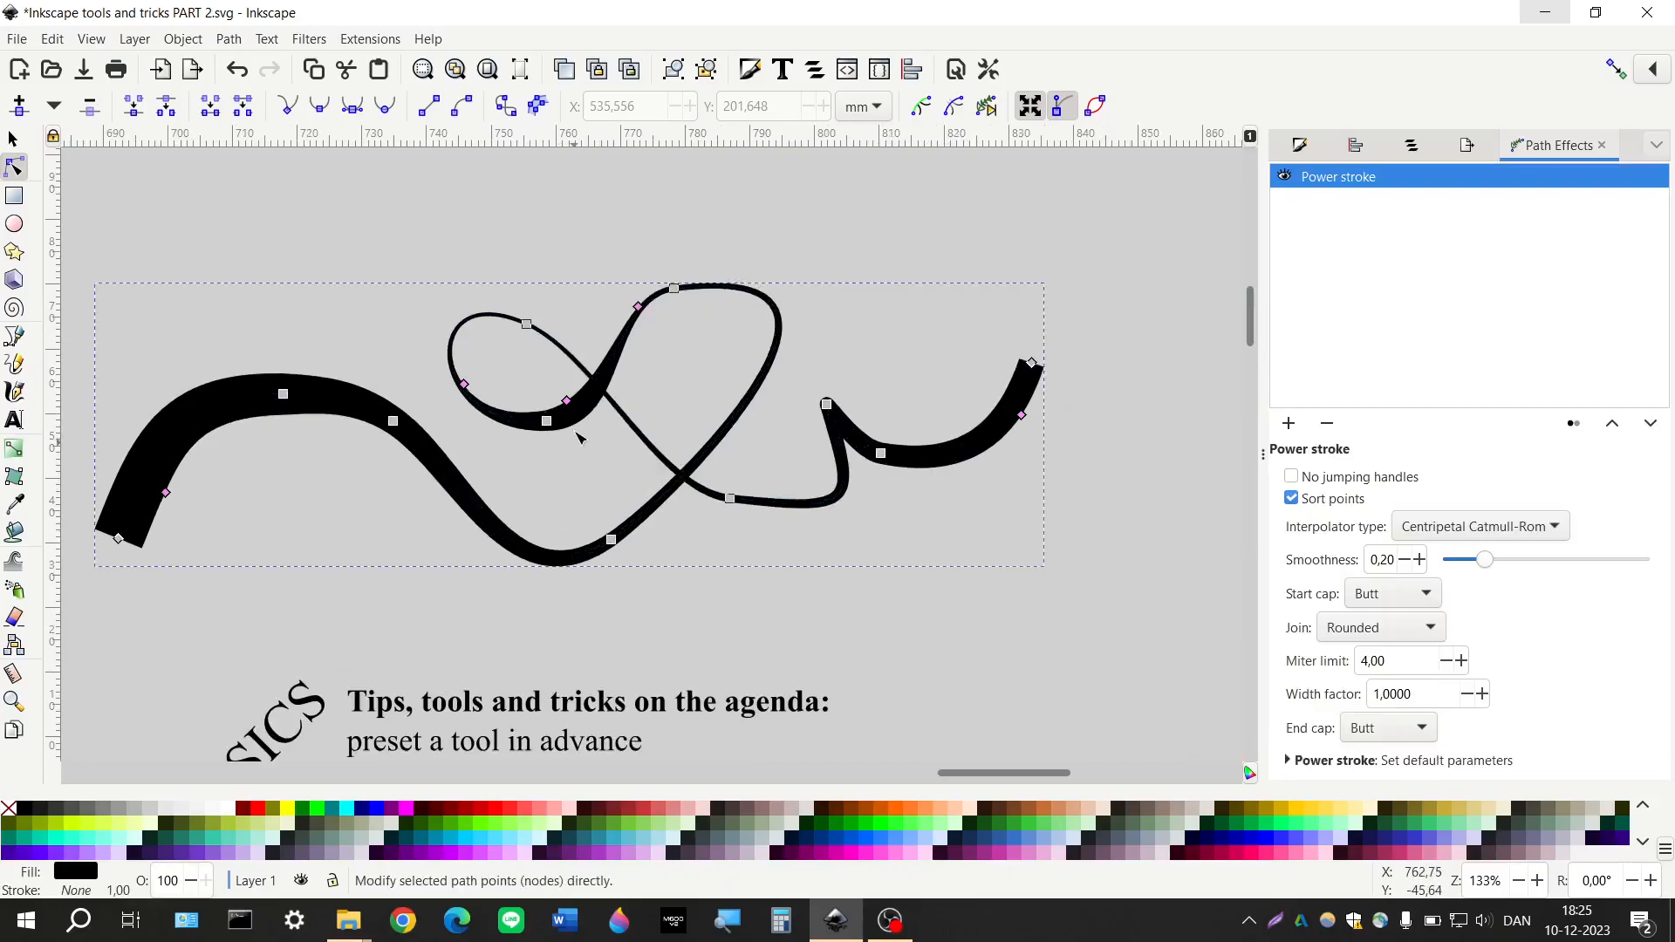
pyautogui.moveTo(554, 377); pyautogui.dragTo(558, 384)
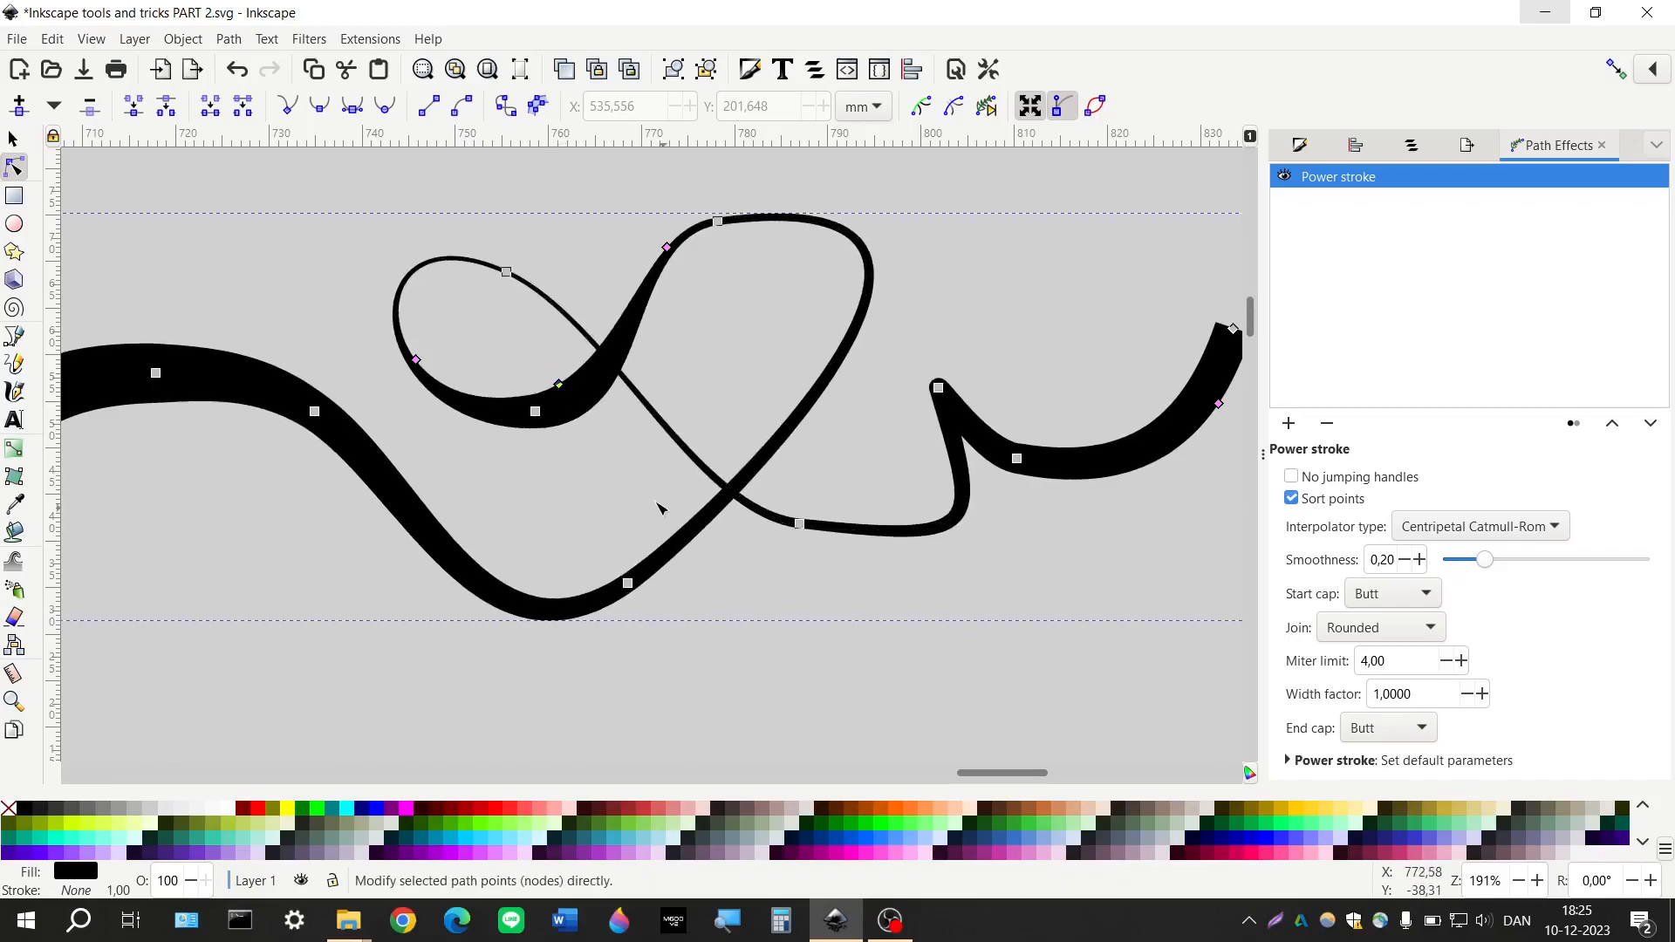
pyautogui.scroll(-2, 660, 511)
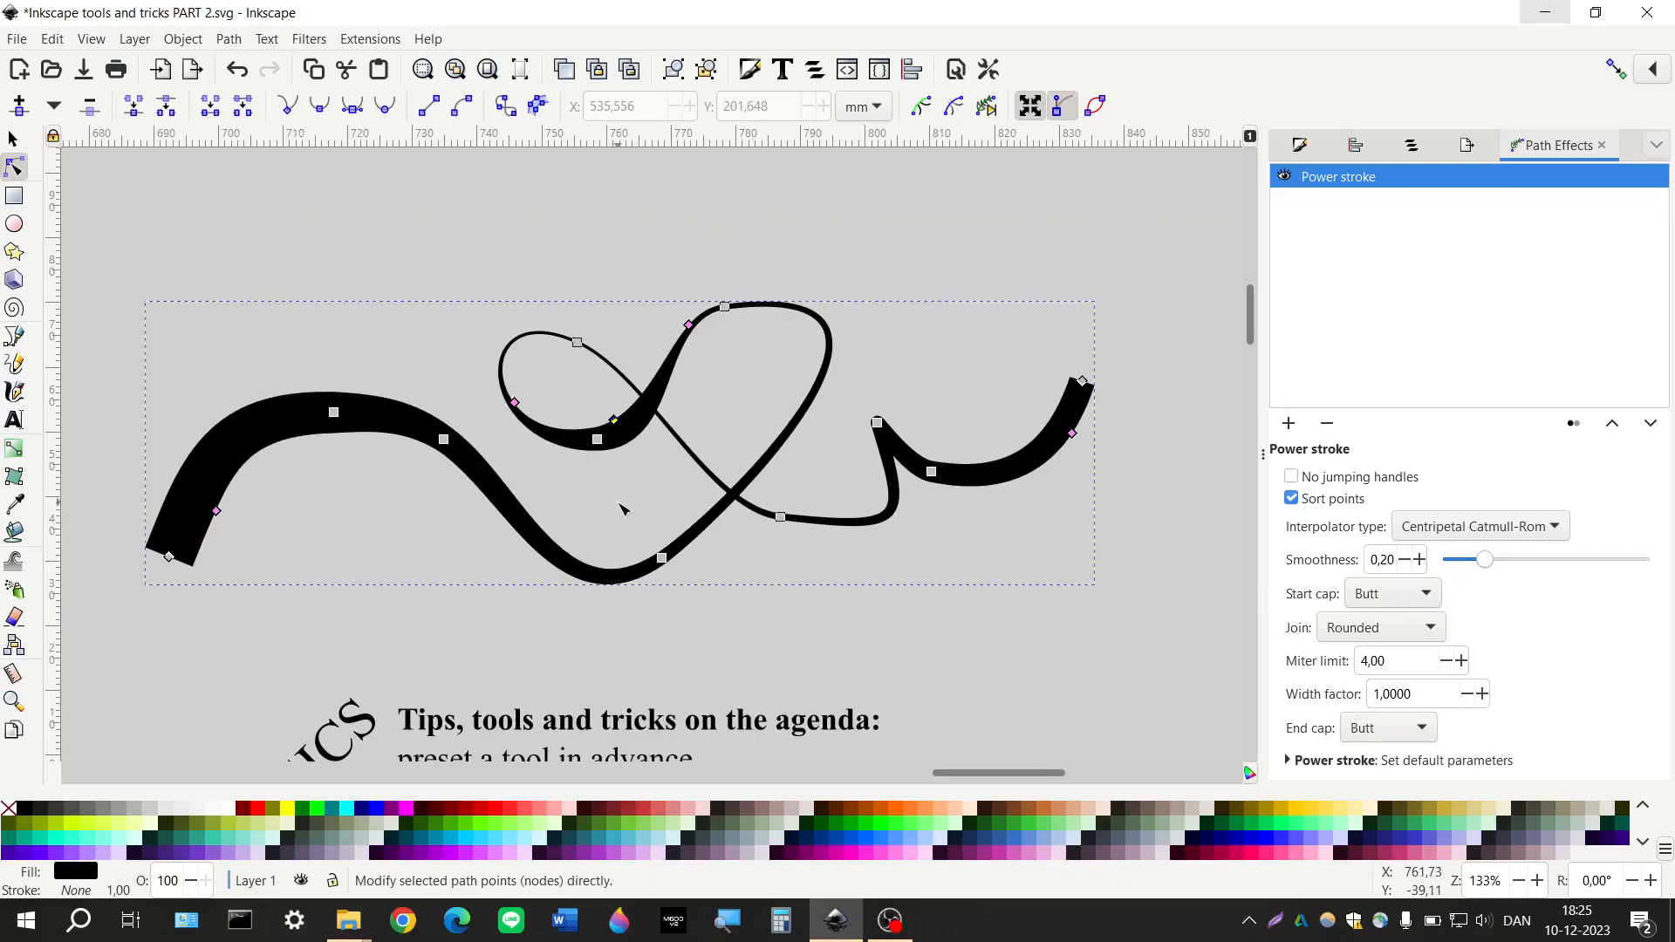
# Move the node after the first hump up above the loop and rotate the handles of the lower bend, second and starting nodes
pyautogui.click(662, 560)
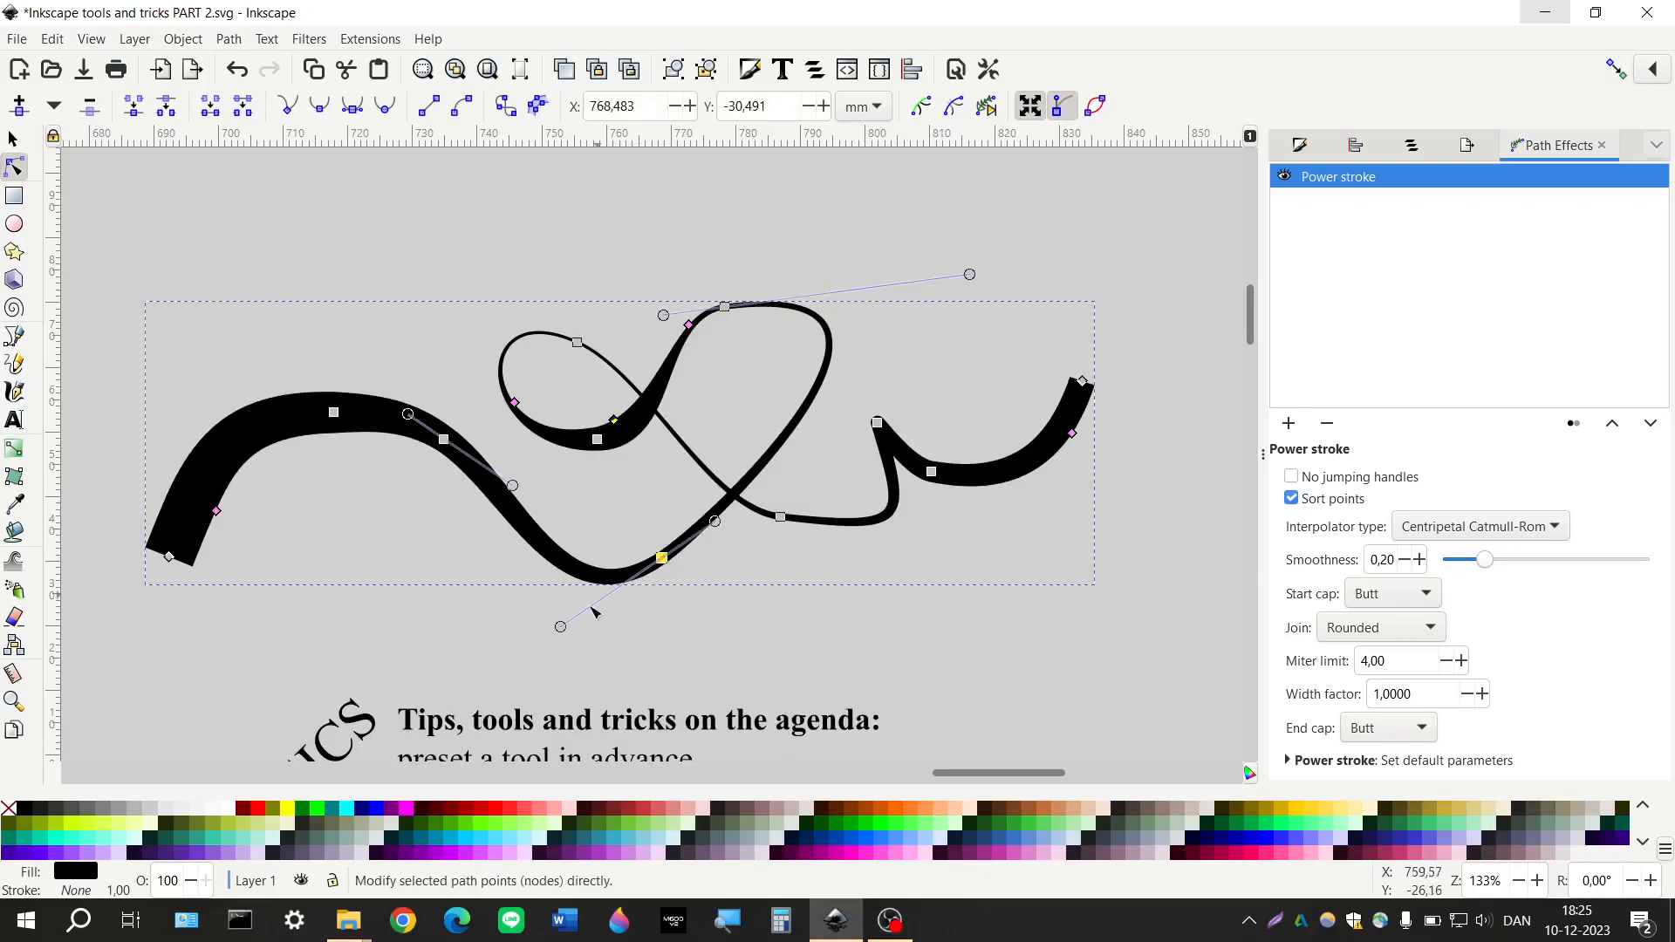
pyautogui.moveTo(562, 628)
pyautogui.mouseDown()
pyautogui.moveTo(539, 562)
pyautogui.moveTo(599, 391)
pyautogui.moveTo(698, 387)
pyautogui.moveTo(707, 401)
pyautogui.moveTo(613, 427)
pyautogui.mouseUp()
pyautogui.moveTo(445, 441)
pyautogui.mouseDown()
pyautogui.moveTo(698, 280)
pyautogui.moveTo(677, 274)
pyautogui.mouseUp()
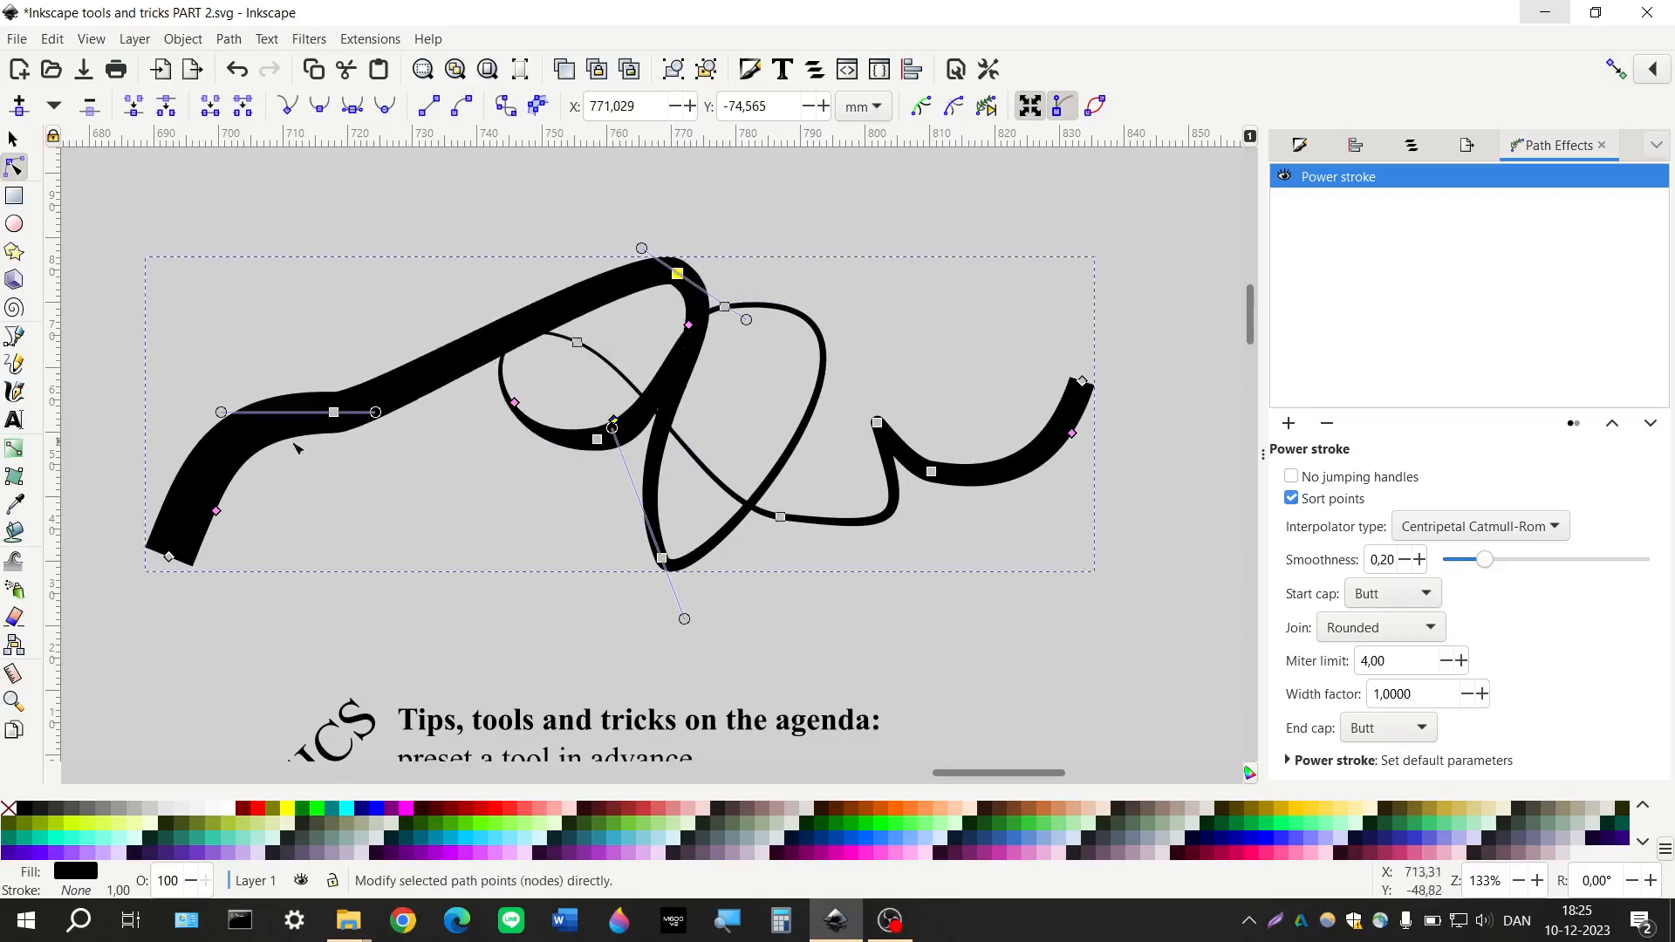
pyautogui.moveTo(404, 486); pyautogui.dragTo(401, 484)
pyautogui.moveTo(217, 513); pyautogui.dragTo(358, 583)
pyautogui.moveTo(224, 417)
pyautogui.mouseDown()
pyautogui.moveTo(256, 370)
pyautogui.moveTo(432, 308)
pyautogui.moveTo(345, 272)
pyautogui.moveTo(233, 356)
pyautogui.moveTo(296, 385)
pyautogui.mouseUp()
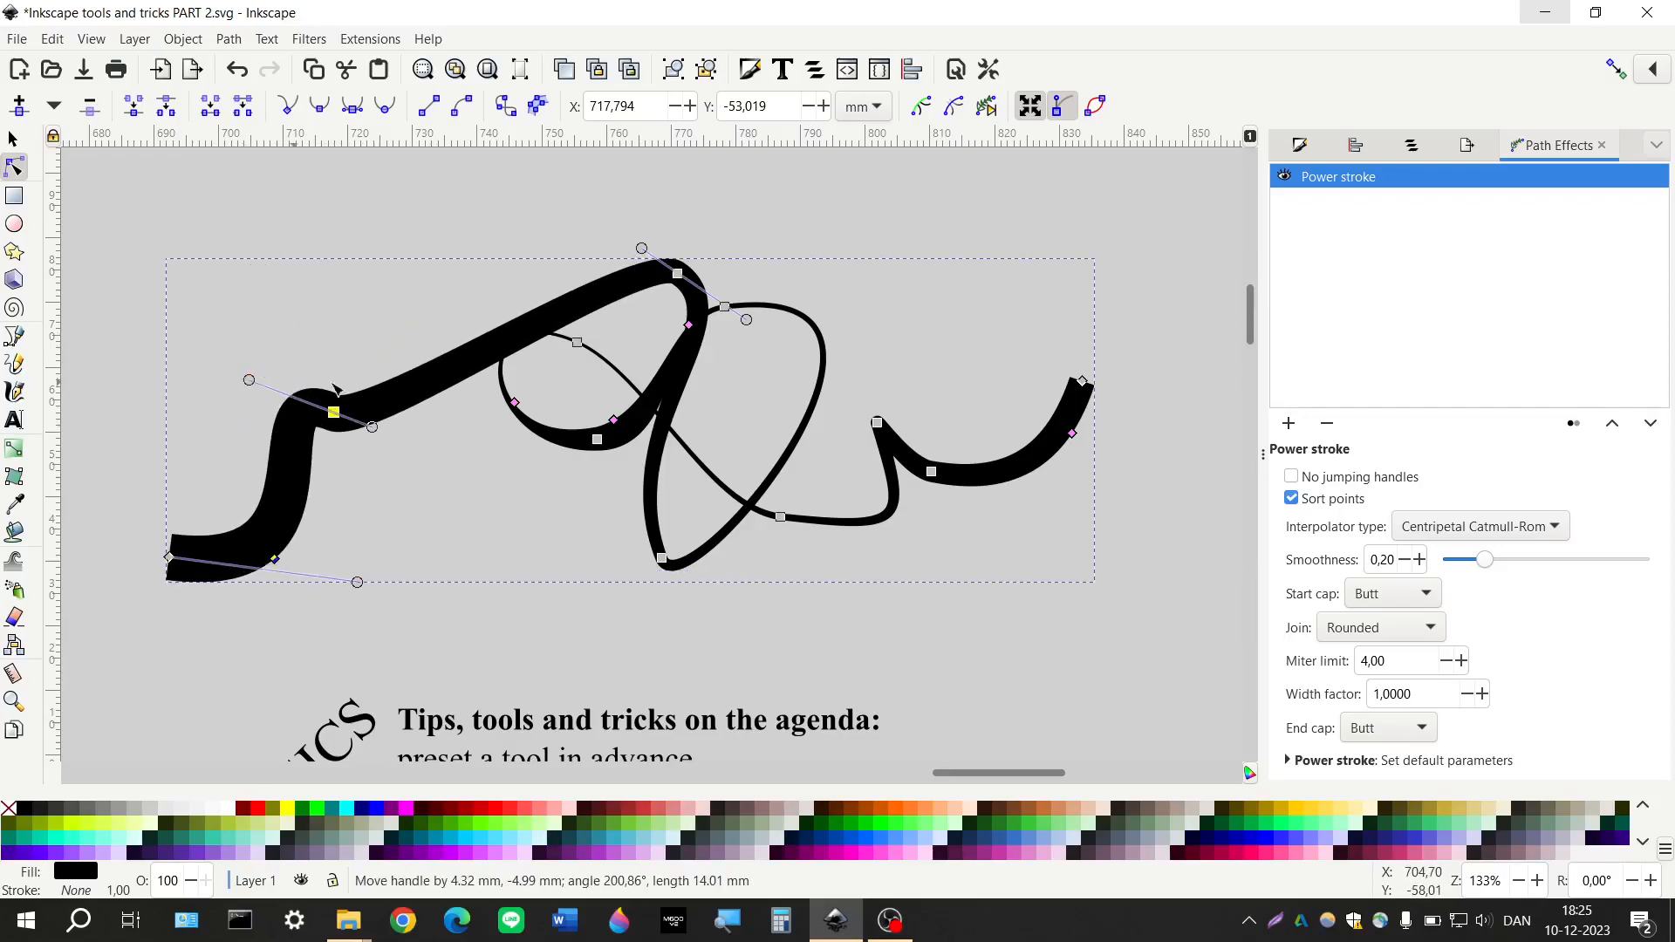
# Shift the loop's top node and the lower bend node inward, and move the loop's bottom node above the crossing stroke, adjusting nearby handles
pyautogui.moveTo(727, 310); pyautogui.dragTo(646, 343)
pyautogui.moveTo(668, 564)
pyautogui.mouseDown()
pyautogui.moveTo(702, 495)
pyautogui.moveTo(728, 485)
pyautogui.moveTo(674, 535)
pyautogui.mouseUp()
pyautogui.moveTo(695, 593); pyautogui.dragTo(782, 498)
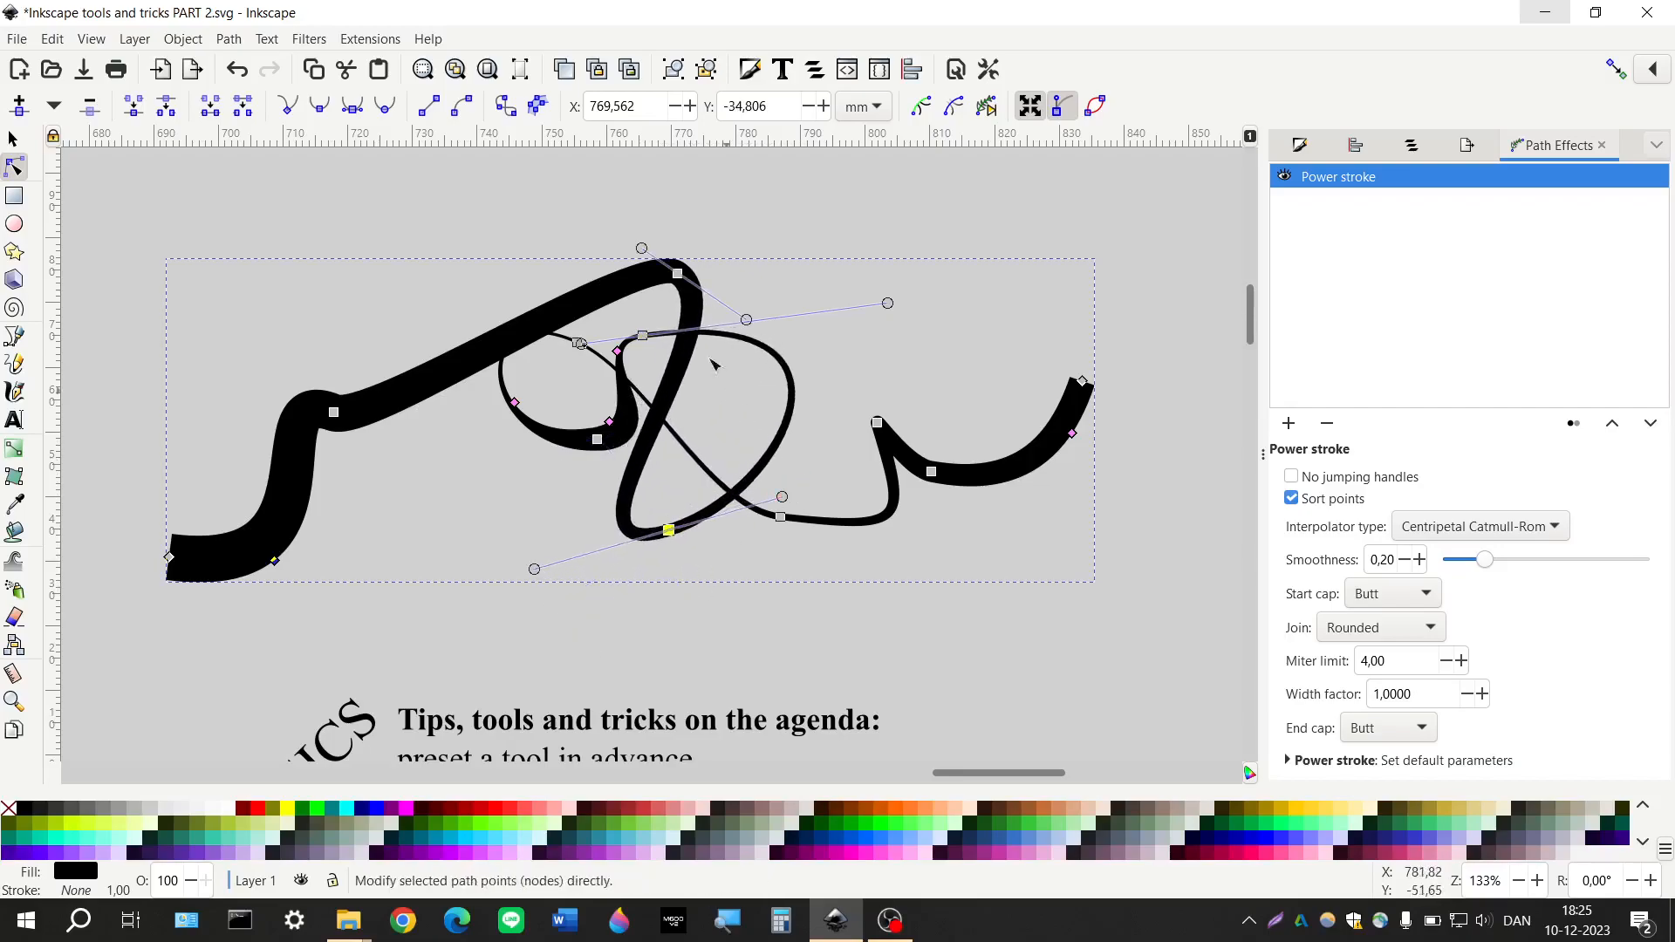
pyautogui.moveTo(617, 351)
pyautogui.mouseDown()
pyautogui.moveTo(593, 336)
pyautogui.moveTo(614, 349)
pyautogui.mouseUp()
pyautogui.moveTo(597, 439); pyautogui.dragTo(543, 237)
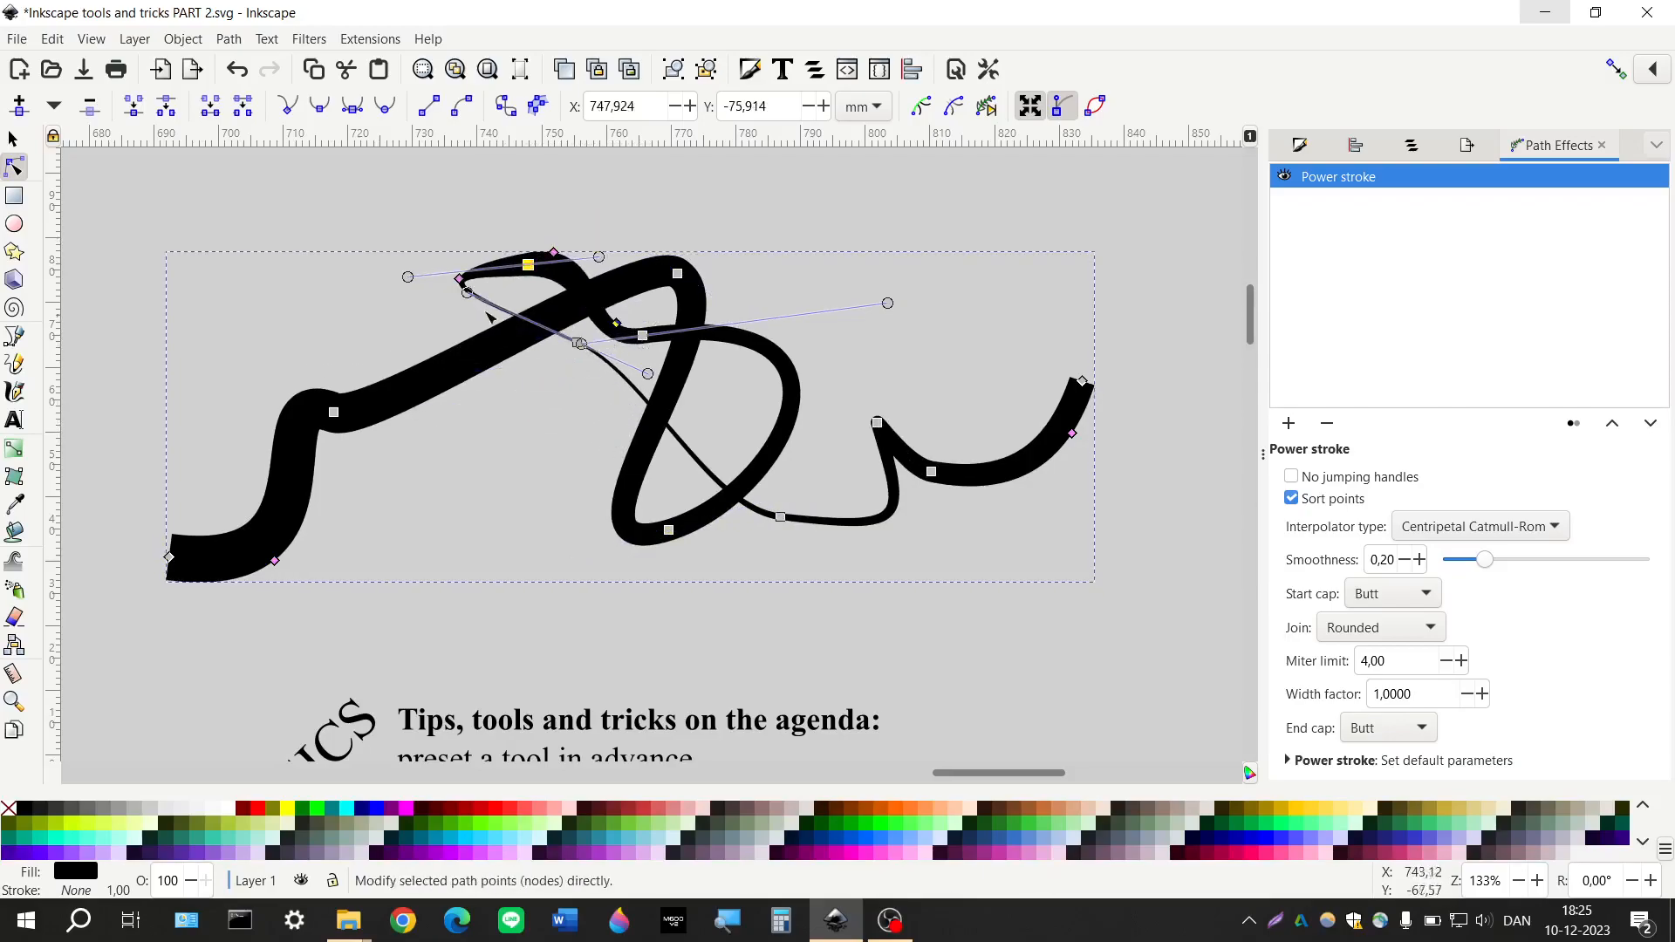
pyautogui.moveTo(468, 294); pyautogui.dragTo(639, 333)
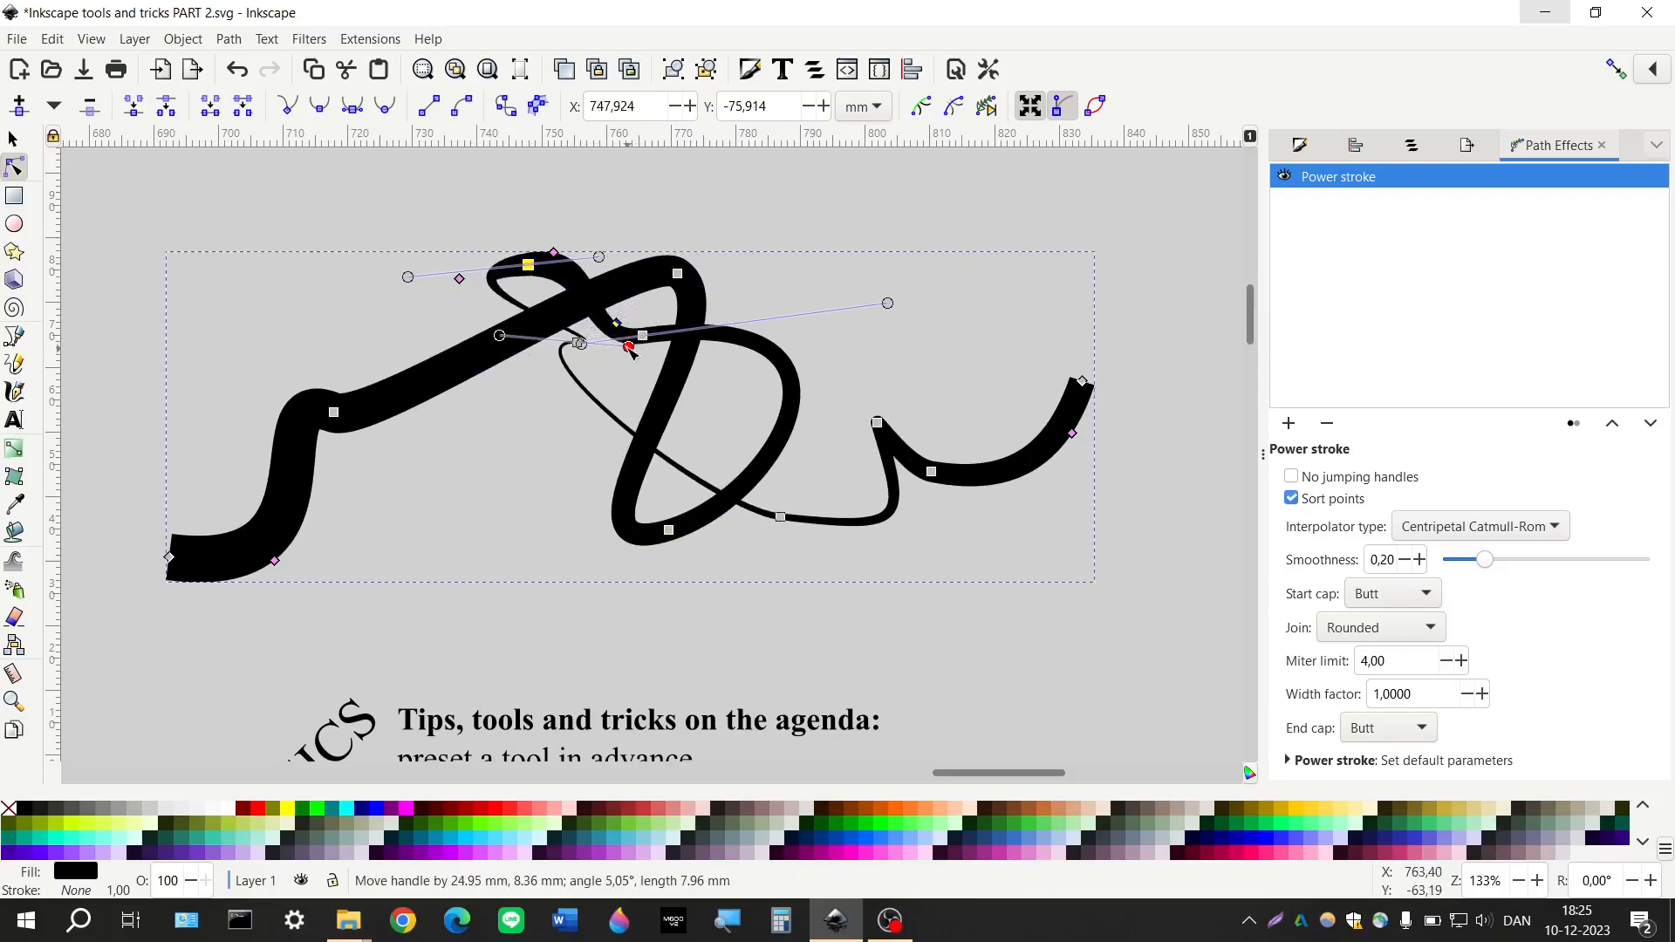
# Raise the cusp node and fold the curve's end back into the loops by repositioning its last two nodes
pyautogui.moveTo(877, 424); pyautogui.dragTo(828, 371)
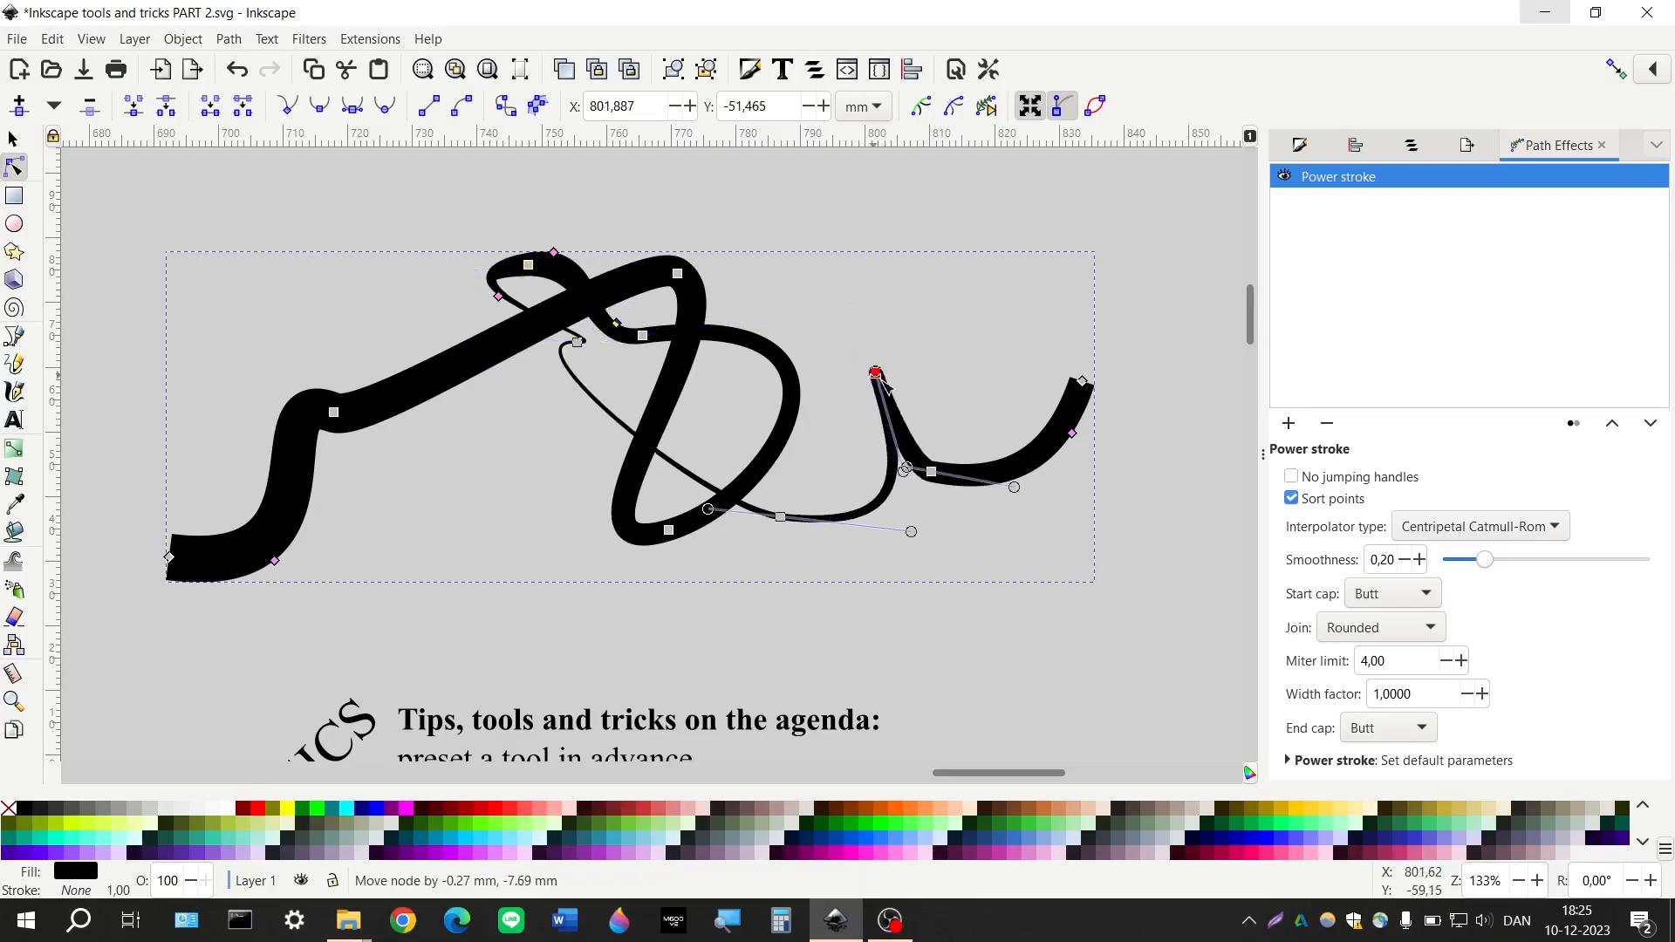
pyautogui.moveTo(943, 486); pyautogui.dragTo(971, 464)
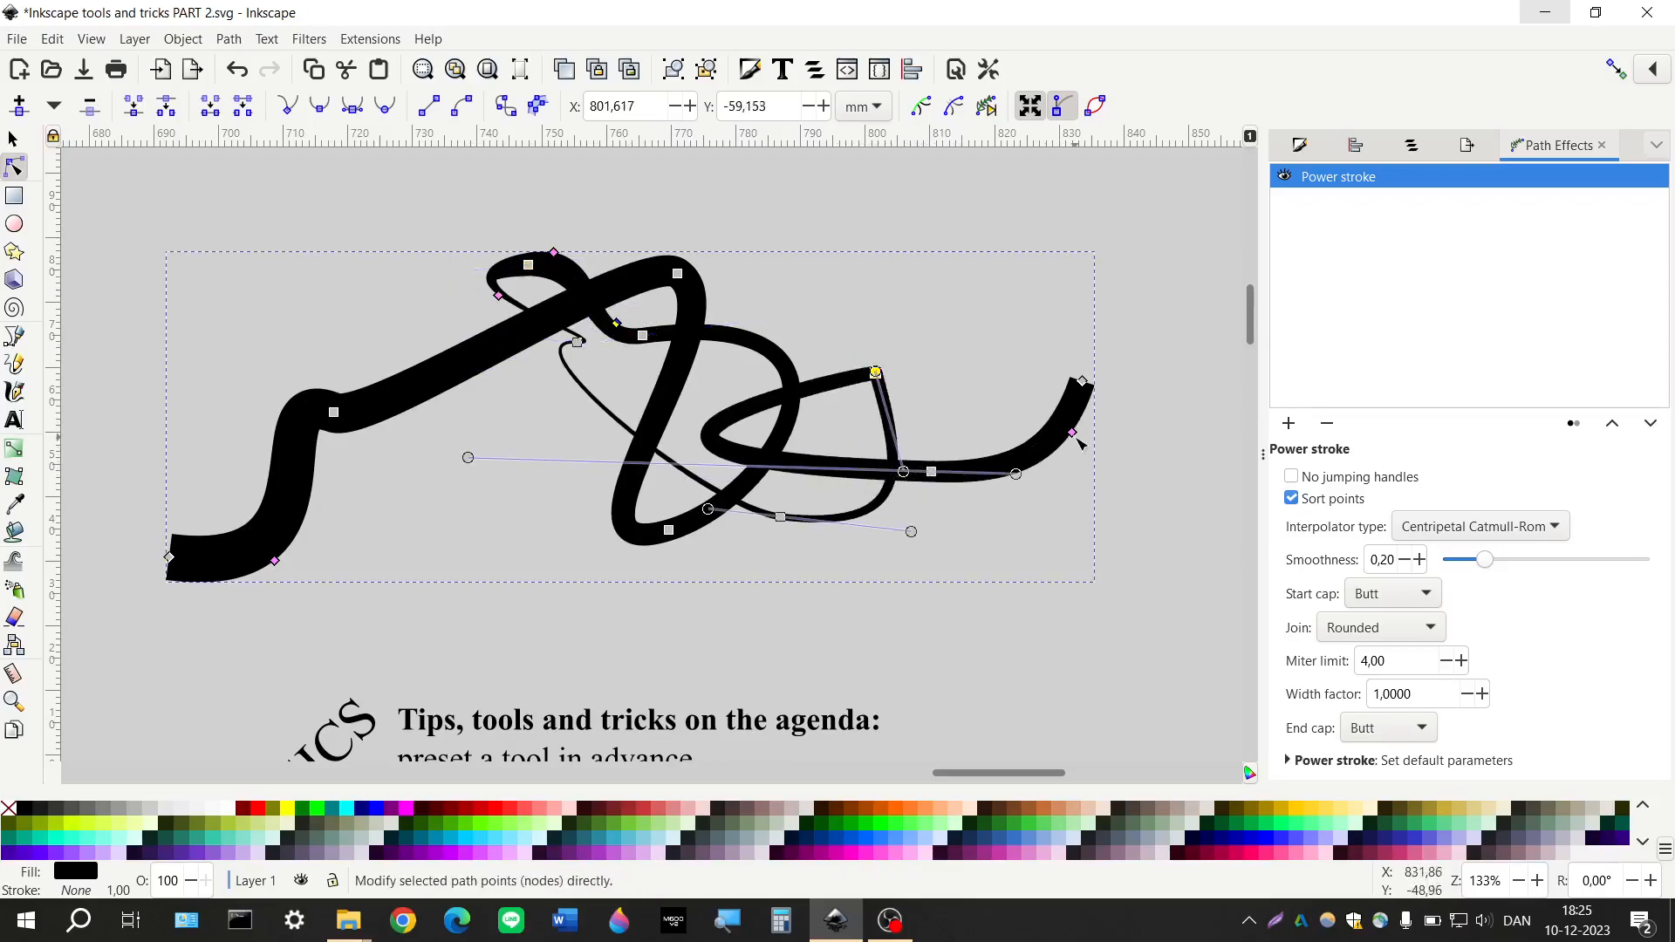
pyautogui.moveTo(1074, 434)
pyautogui.mouseDown()
pyautogui.moveTo(1076, 400)
pyautogui.moveTo(912, 458)
pyautogui.moveTo(815, 442)
pyautogui.moveTo(811, 561)
pyautogui.moveTo(822, 513)
pyautogui.mouseUp()
pyautogui.moveTo(807, 586)
pyautogui.mouseDown()
pyautogui.moveTo(890, 482)
pyautogui.moveTo(816, 354)
pyautogui.moveTo(784, 388)
pyautogui.moveTo(927, 394)
pyautogui.moveTo(929, 472)
pyautogui.moveTo(834, 480)
pyautogui.moveTo(645, 418)
pyautogui.moveTo(519, 535)
pyautogui.moveTo(542, 599)
pyautogui.moveTo(553, 538)
pyautogui.moveTo(561, 567)
pyautogui.mouseUp()
pyautogui.keyDown('ctrl'); pyautogui.scroll(-1, 348, 409); pyautogui.keyUp('ctrl')
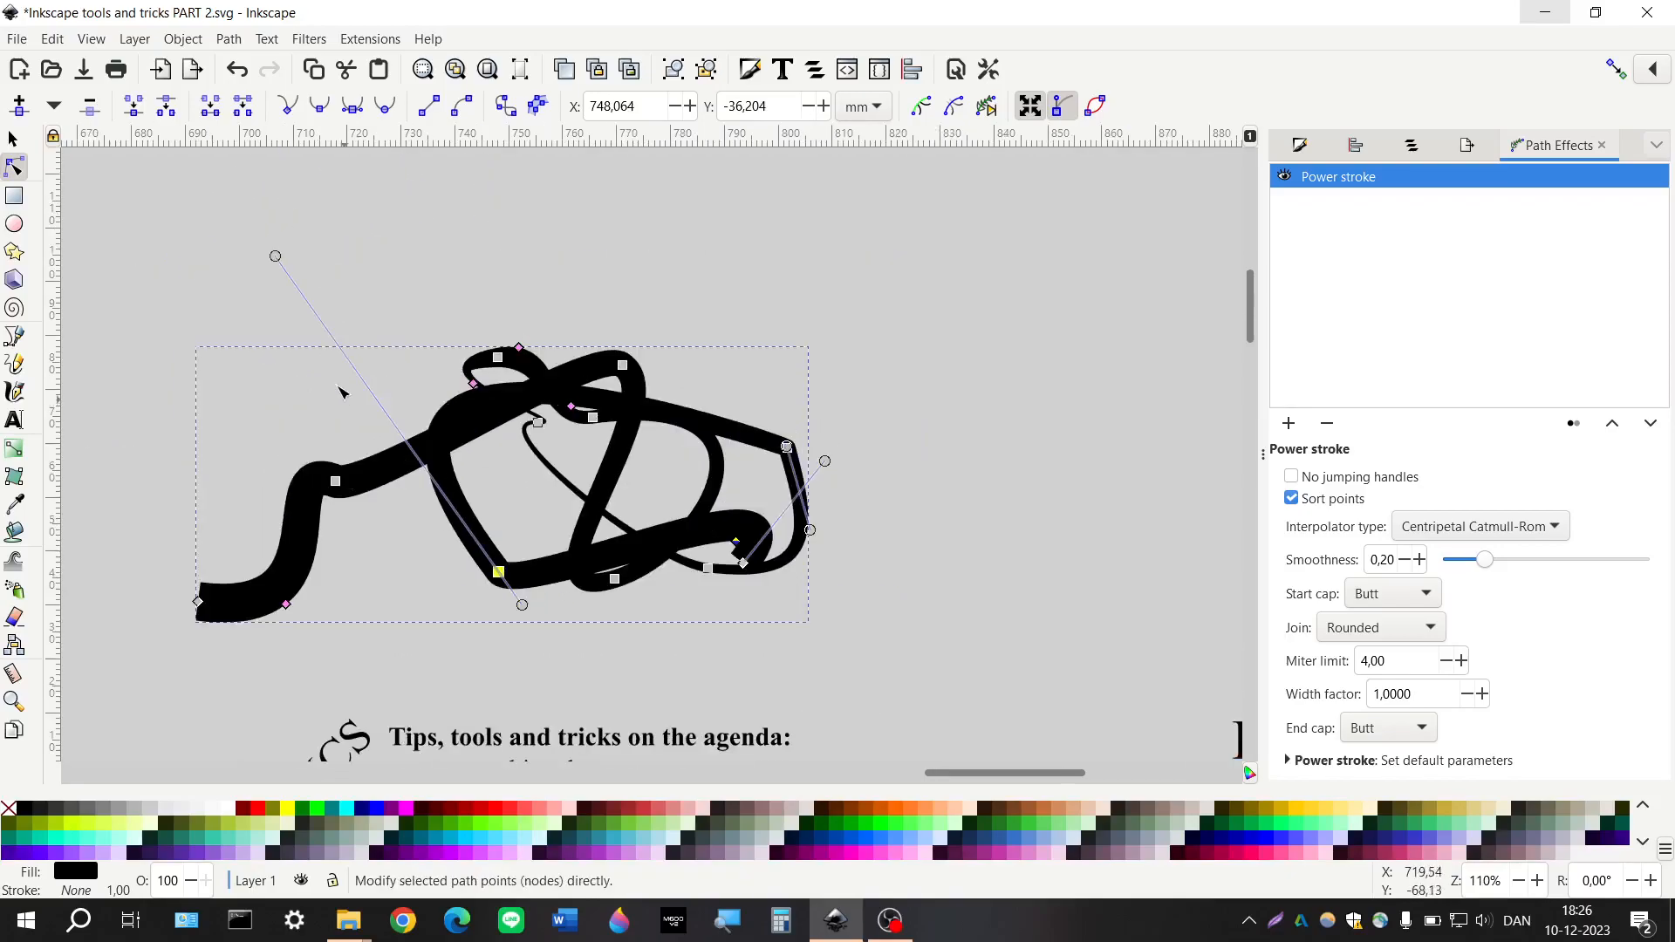
# Round off the large loop by shortening the handle of its lower corner node and pulling a handle out at the cusp node
pyautogui.moveTo(281, 256)
pyautogui.mouseDown()
pyautogui.moveTo(464, 474)
pyautogui.moveTo(474, 628)
pyautogui.moveTo(525, 522)
pyautogui.moveTo(461, 414)
pyautogui.moveTo(487, 428)
pyautogui.mouseUp()
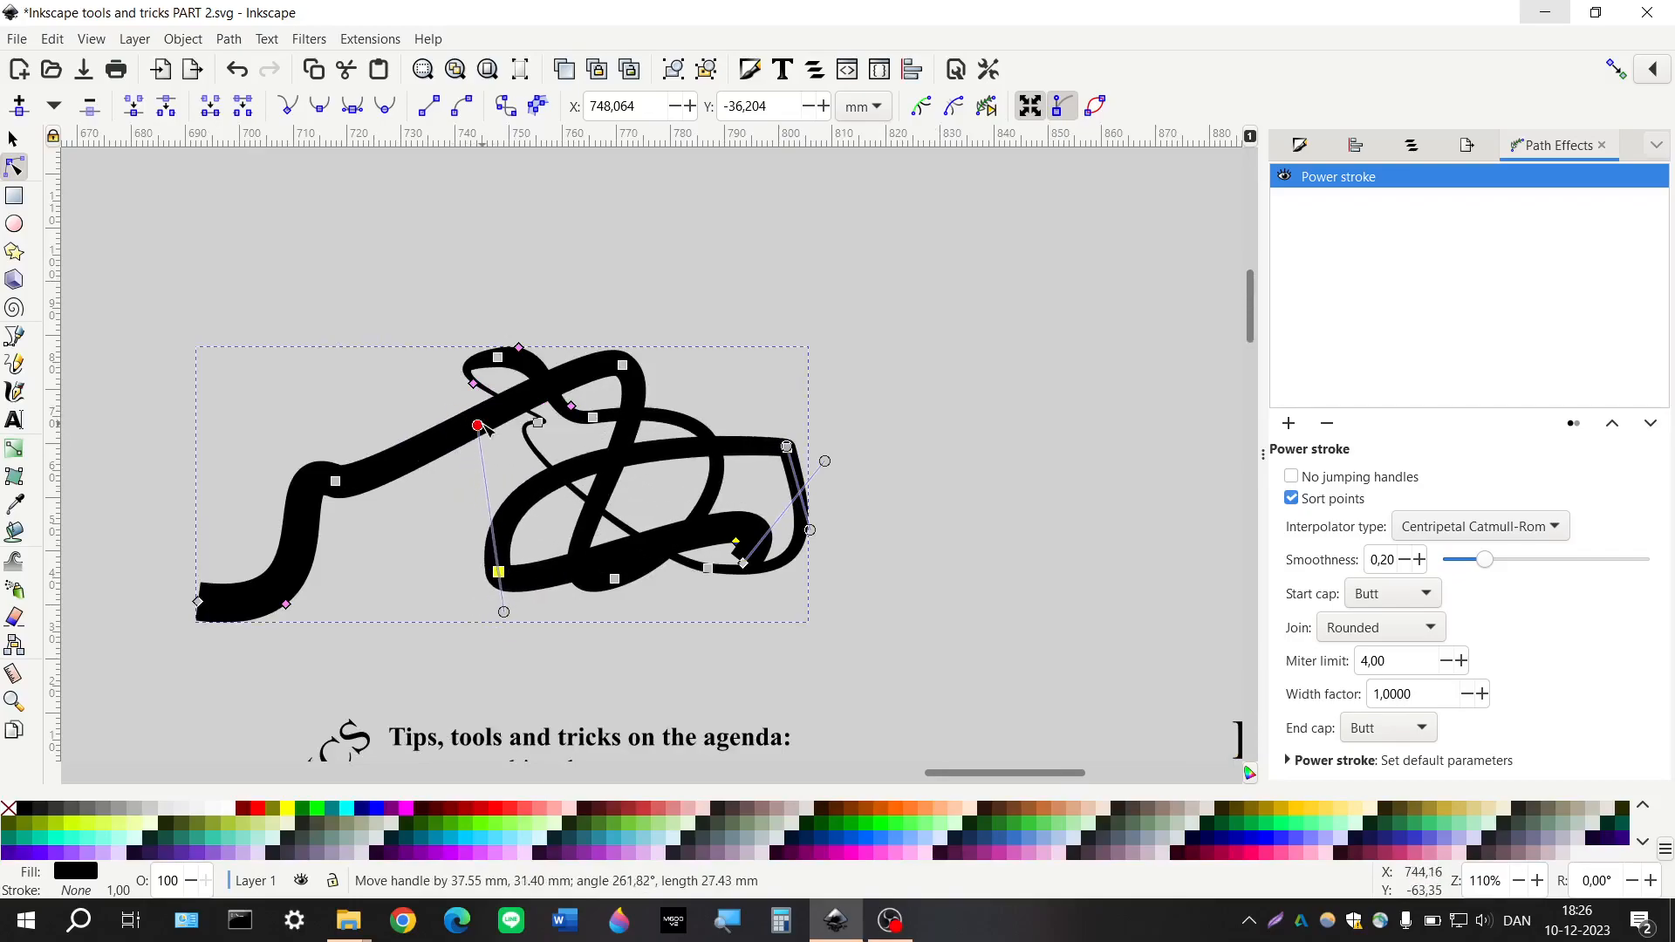
pyautogui.keyDown('ctrl'); pyautogui.scroll(2, 727, 477); pyautogui.keyUp('ctrl')
pyautogui.moveTo(813, 437); pyautogui.dragTo(711, 369)
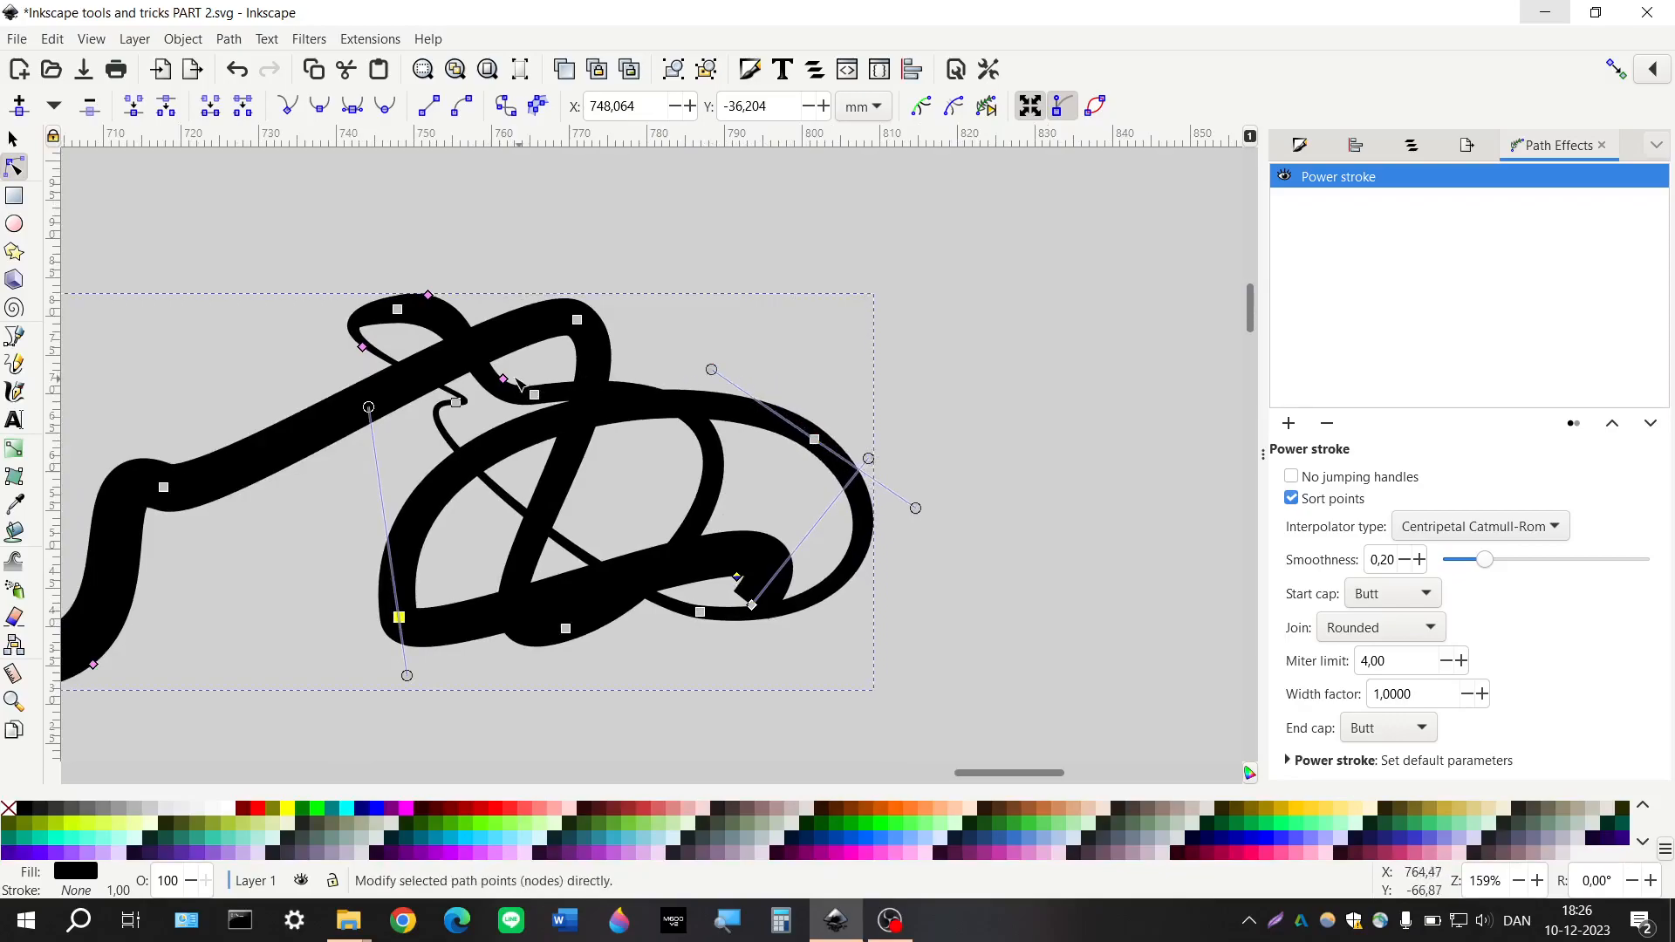
# Narrow the stroke at the two width points around the small upper loop
pyautogui.moveTo(503, 379); pyautogui.dragTo(490, 390)
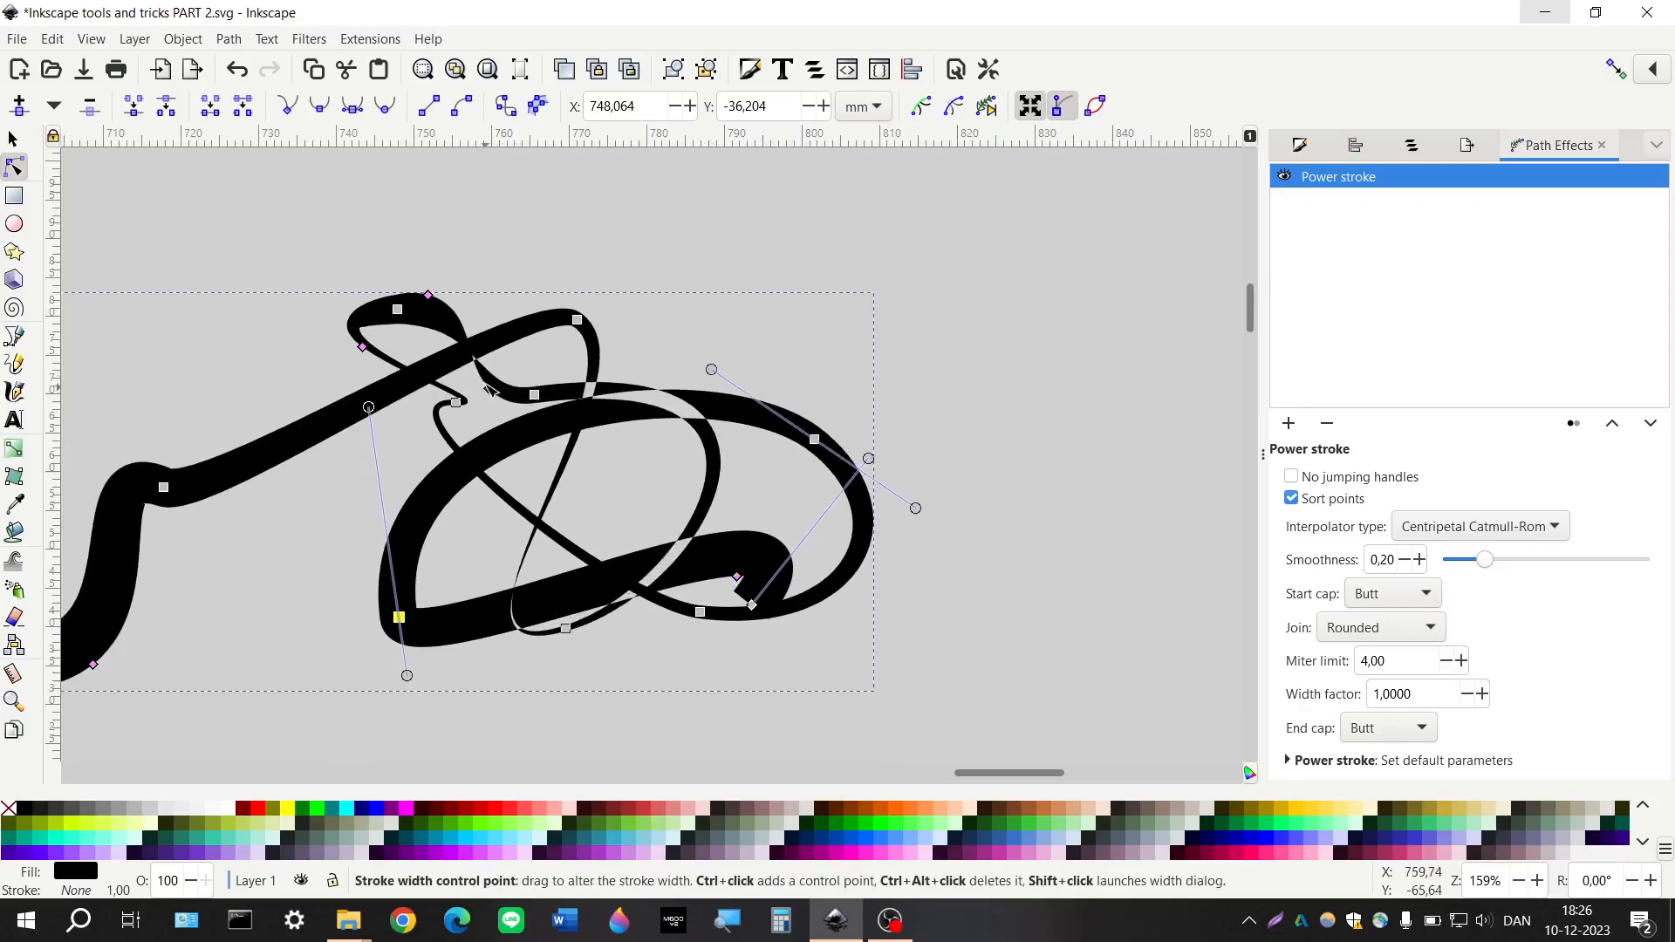
pyautogui.moveTo(428, 295); pyautogui.dragTo(415, 299)
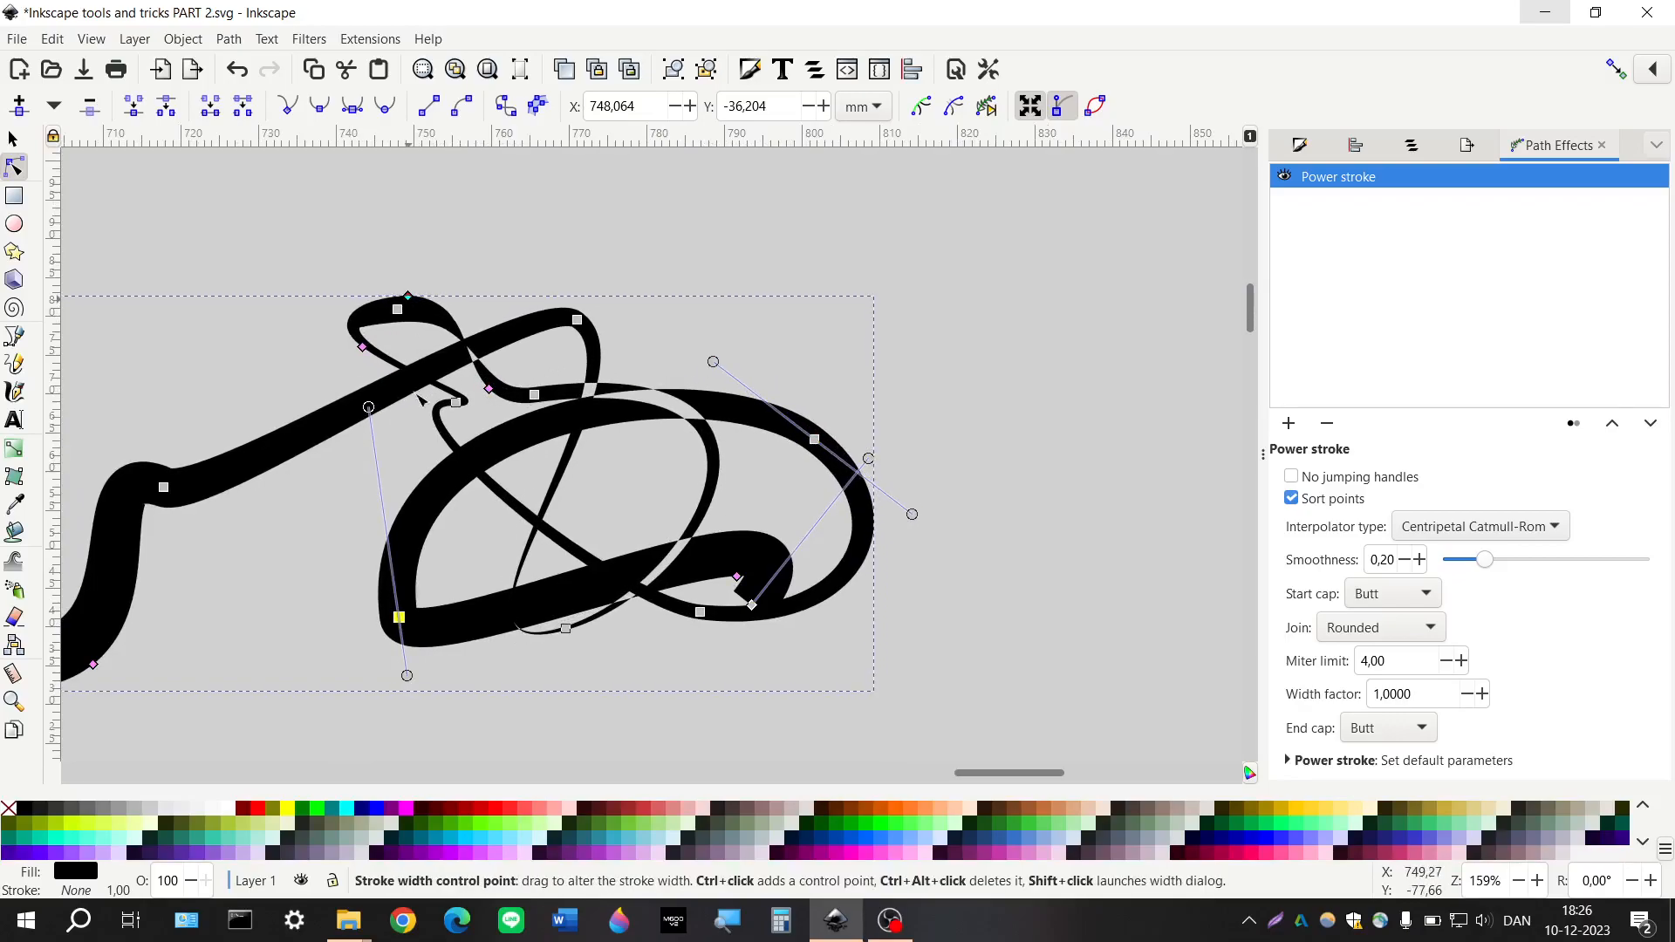
# Pull the curve's second node and the small loop's two nodes outward, and raise the bottom node of the inner loop, rotating its handle
pyautogui.moveTo(462, 403); pyautogui.dragTo(301, 266)
pyautogui.hscroll(-5, 624, 518)
pyautogui.moveTo(609, 319); pyautogui.dragTo(472, 500)
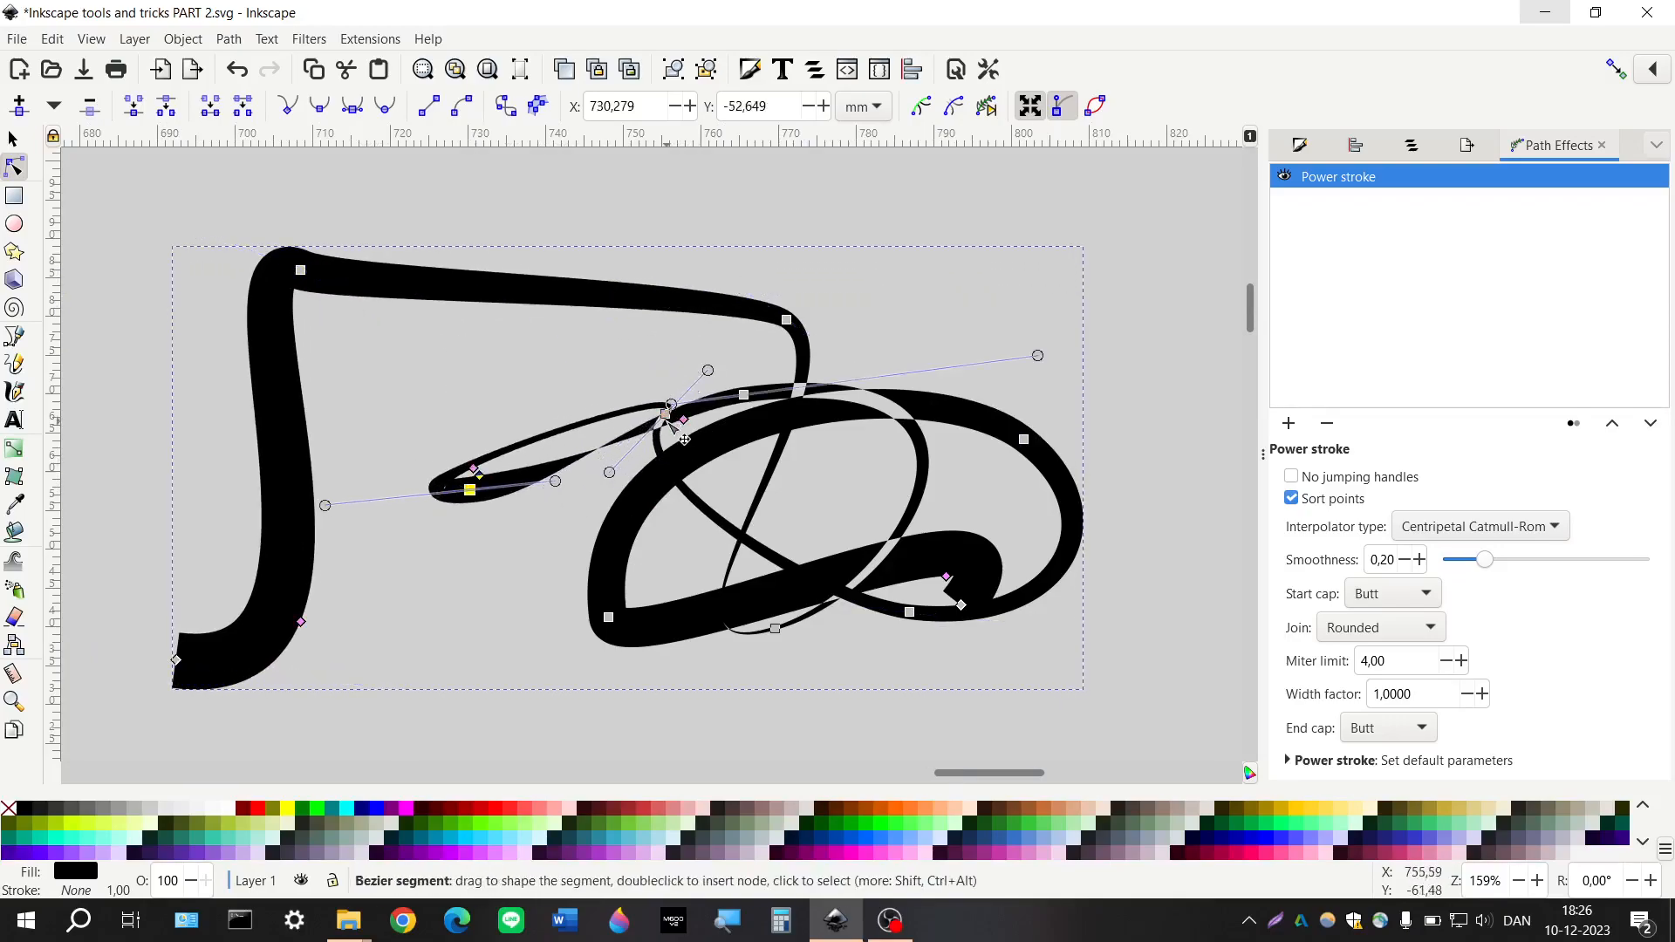
pyautogui.moveTo(638, 413); pyautogui.dragTo(491, 650)
pyautogui.moveTo(779, 630); pyautogui.dragTo(801, 510)
pyautogui.moveTo(928, 465); pyautogui.dragTo(834, 562)
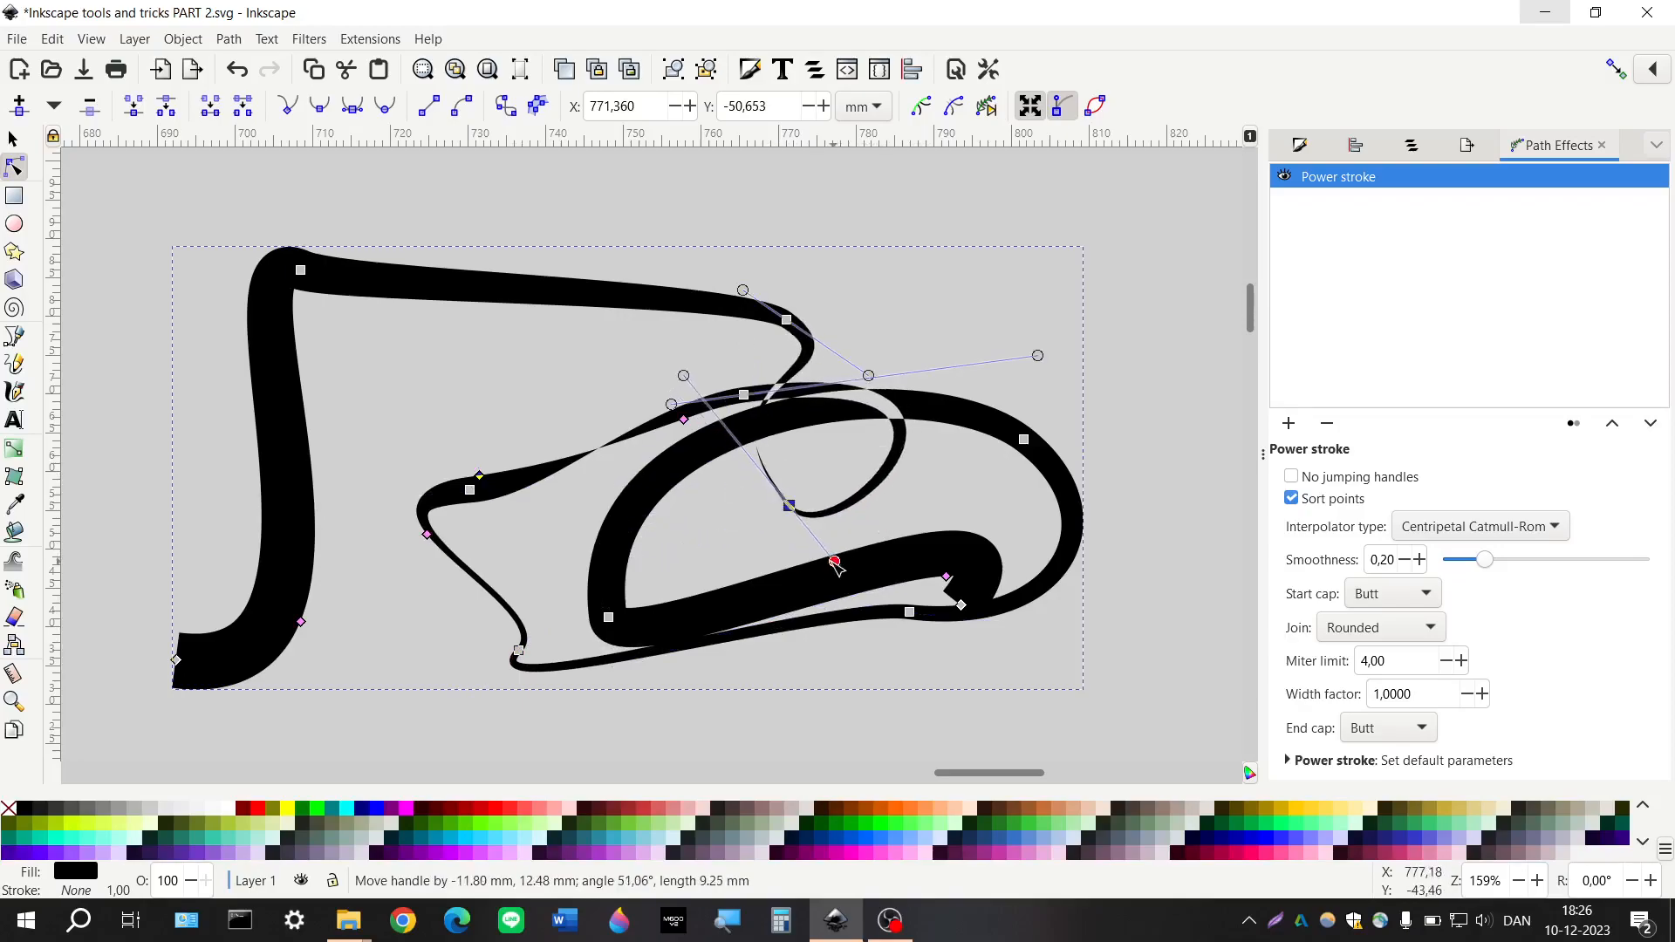
# Narrow the stroke at the tail's width point and swing the end node's handle upward
pyautogui.moveTo(946, 577)
pyautogui.mouseDown()
pyautogui.moveTo(922, 576)
pyautogui.moveTo(936, 581)
pyautogui.mouseUp()
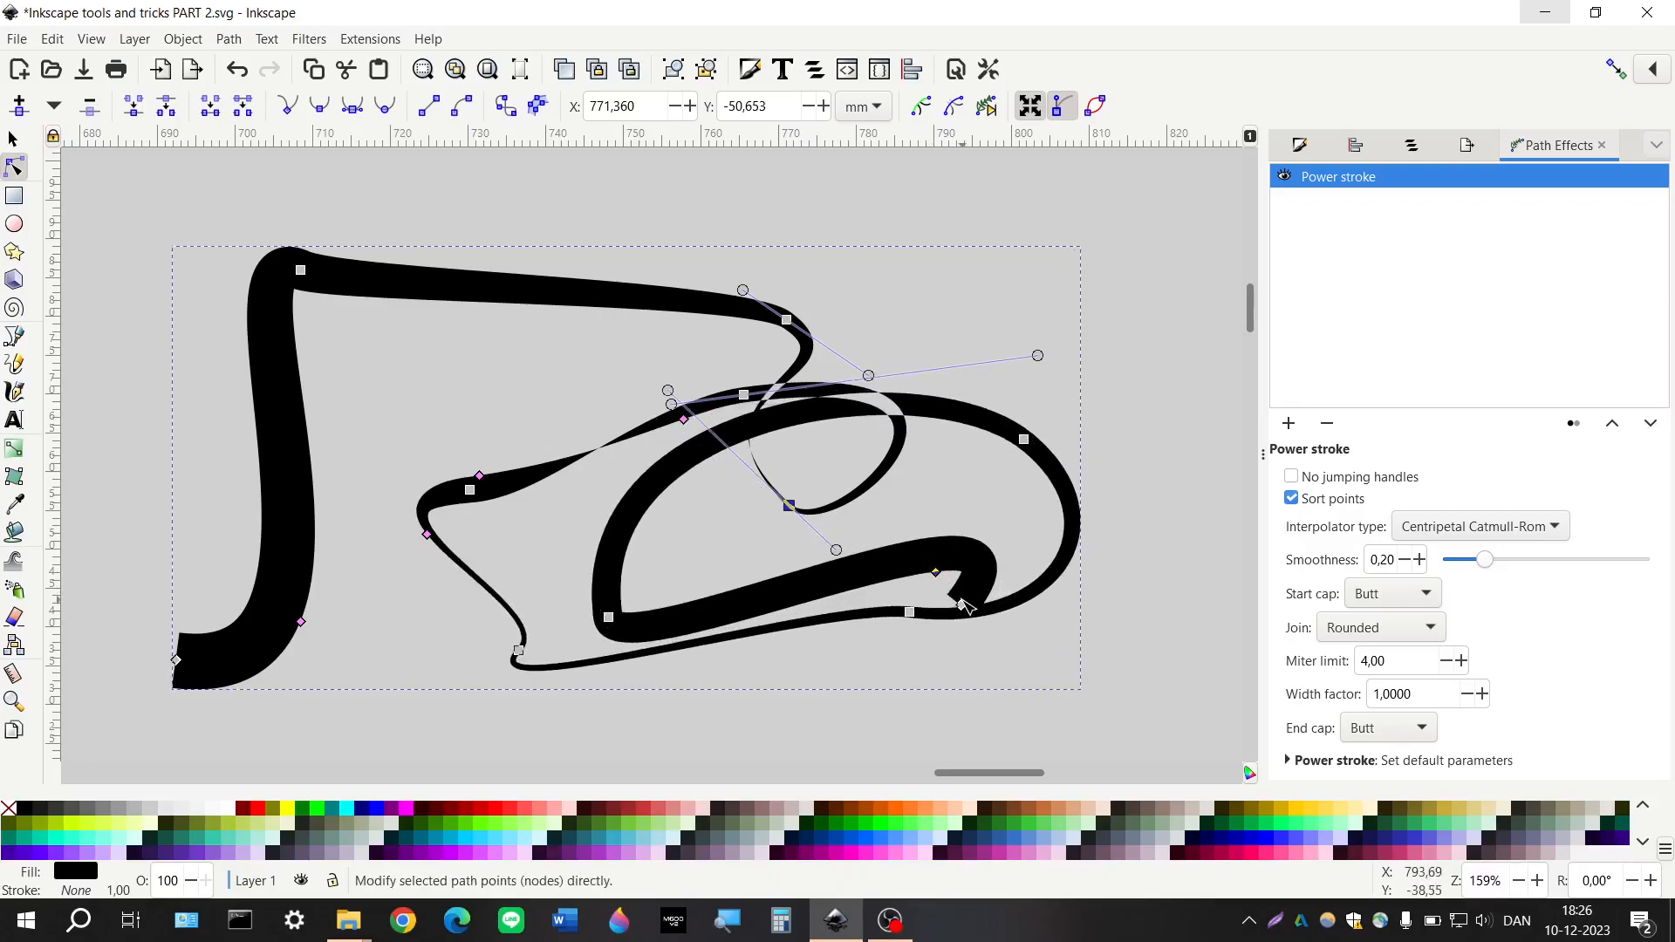
pyautogui.click(963, 603)
pyautogui.moveTo(1080, 459)
pyautogui.mouseDown()
pyautogui.moveTo(966, 369)
pyautogui.moveTo(1137, 430)
pyautogui.moveTo(1126, 479)
pyautogui.moveTo(1092, 394)
pyautogui.mouseUp()
# Widen the stroke at the width point on the leftmost lobe and move the node below the lobe upward
pyautogui.moveTo(479, 476); pyautogui.dragTo(449, 457)
pyautogui.hscroll(-2, 502, 529)
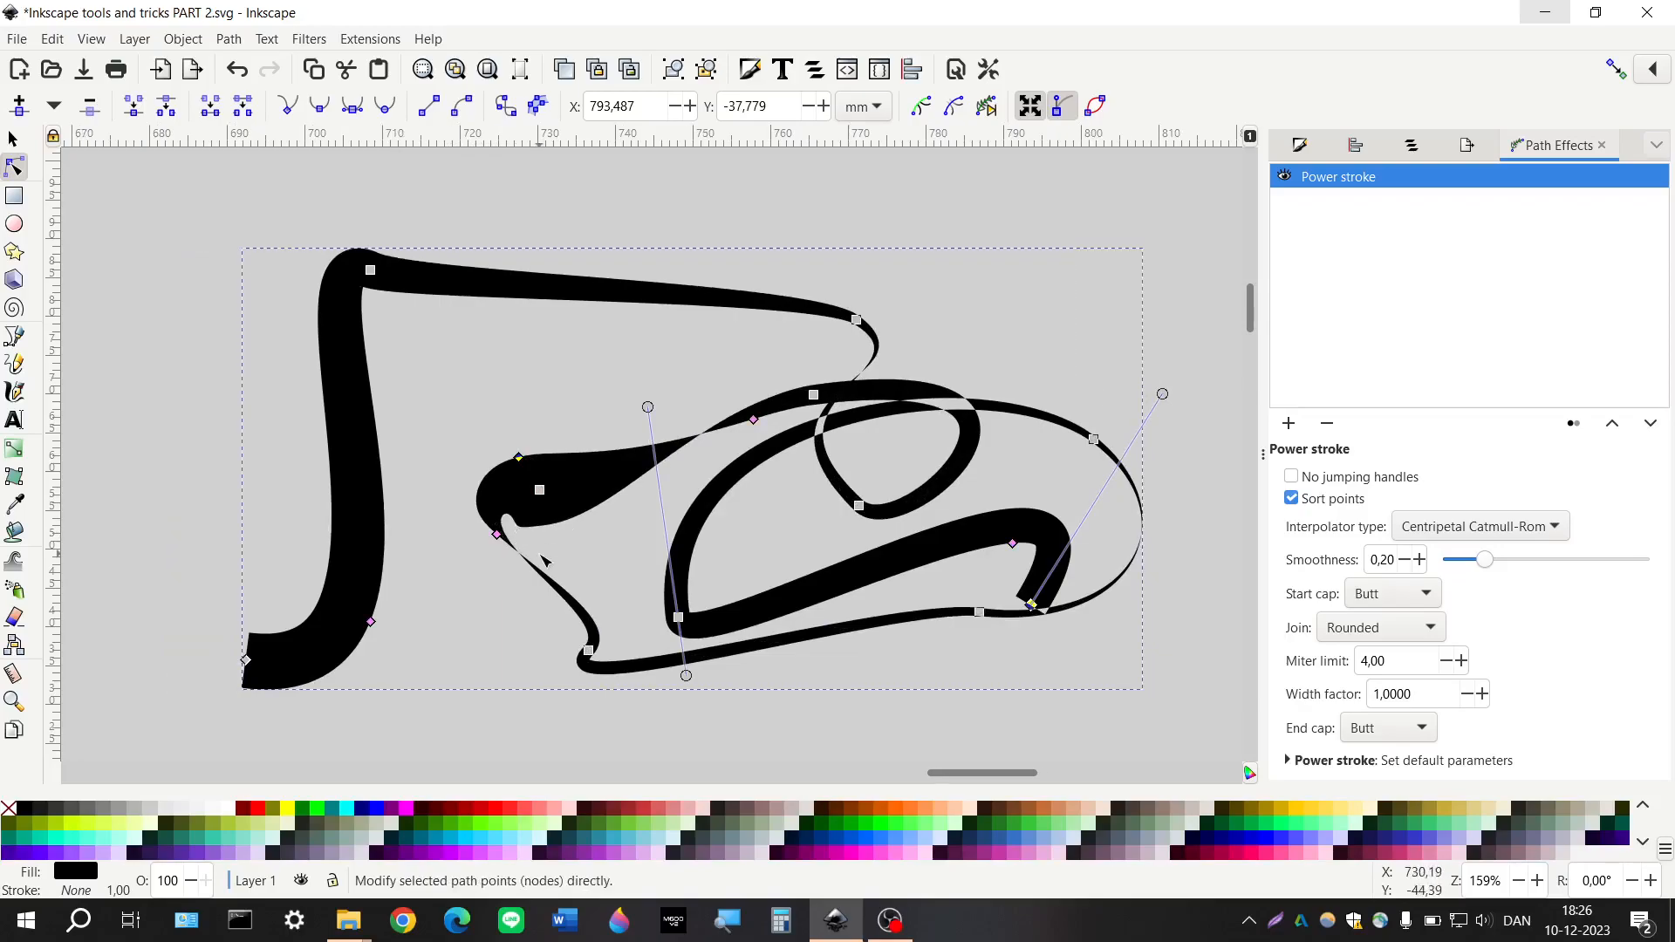
pyautogui.scroll(3, 471, 526)
pyautogui.moveTo(626, 721)
pyautogui.mouseDown()
pyautogui.moveTo(602, 502)
pyautogui.moveTo(729, 482)
pyautogui.moveTo(748, 565)
pyautogui.moveTo(696, 572)
pyautogui.moveTo(653, 526)
pyautogui.mouseUp()
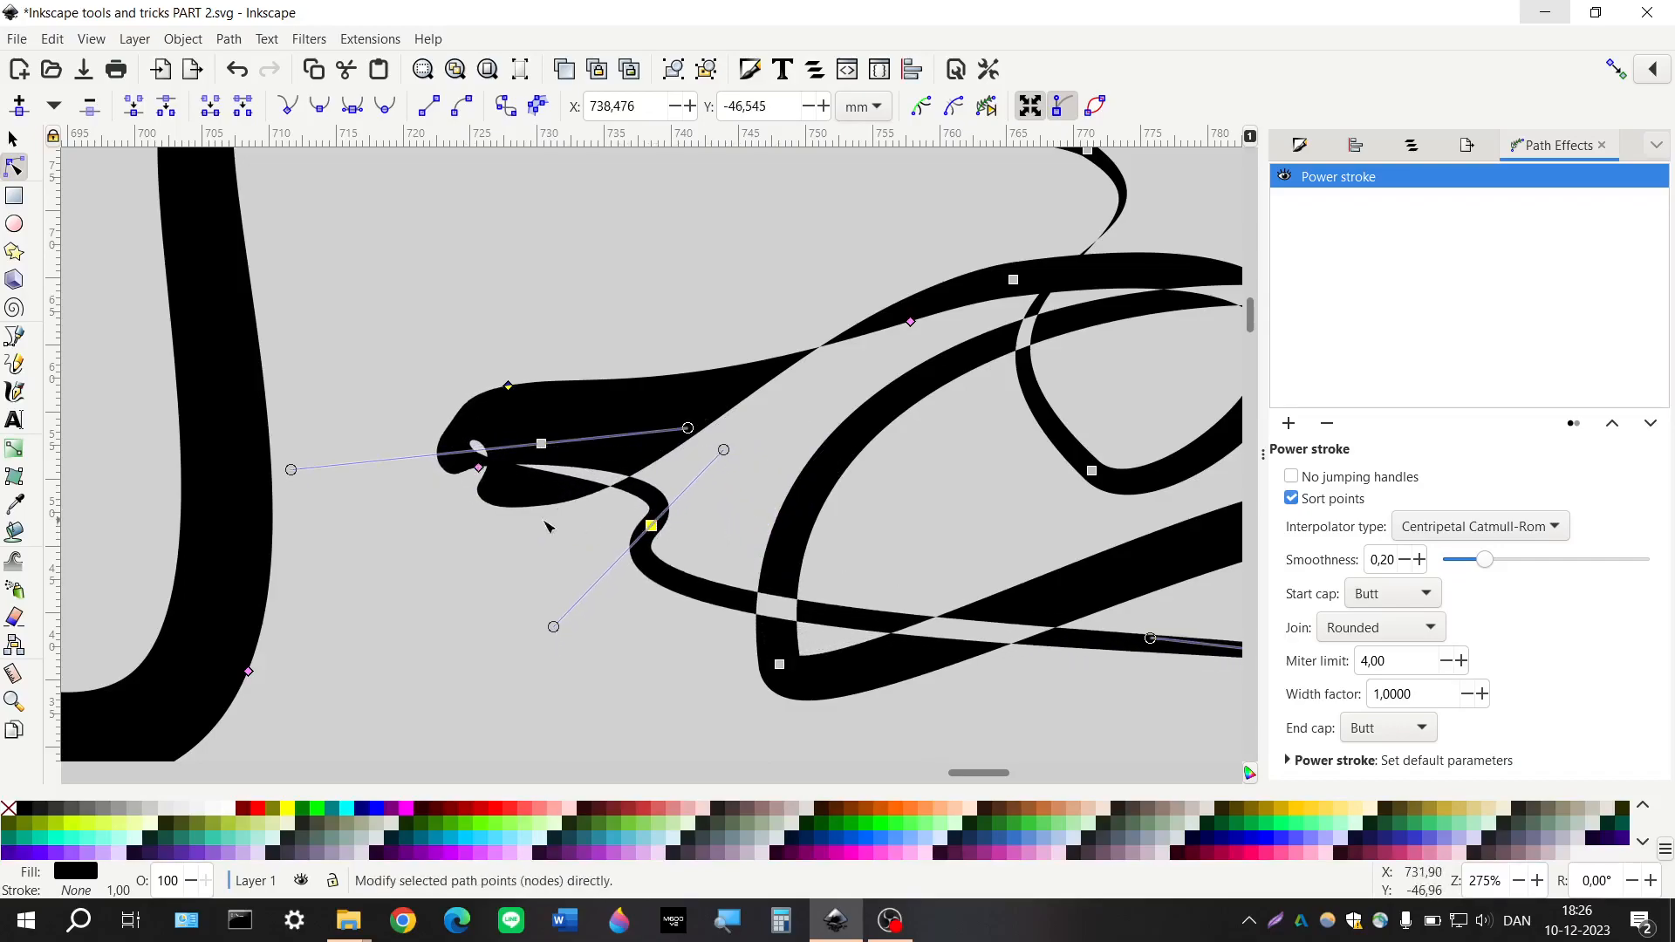
# Adjust the width point under the leftmost lobe and move the lobe's node up and to the right
pyautogui.scroll(2, 478, 445)
pyautogui.moveTo(482, 491); pyautogui.dragTo(478, 513)
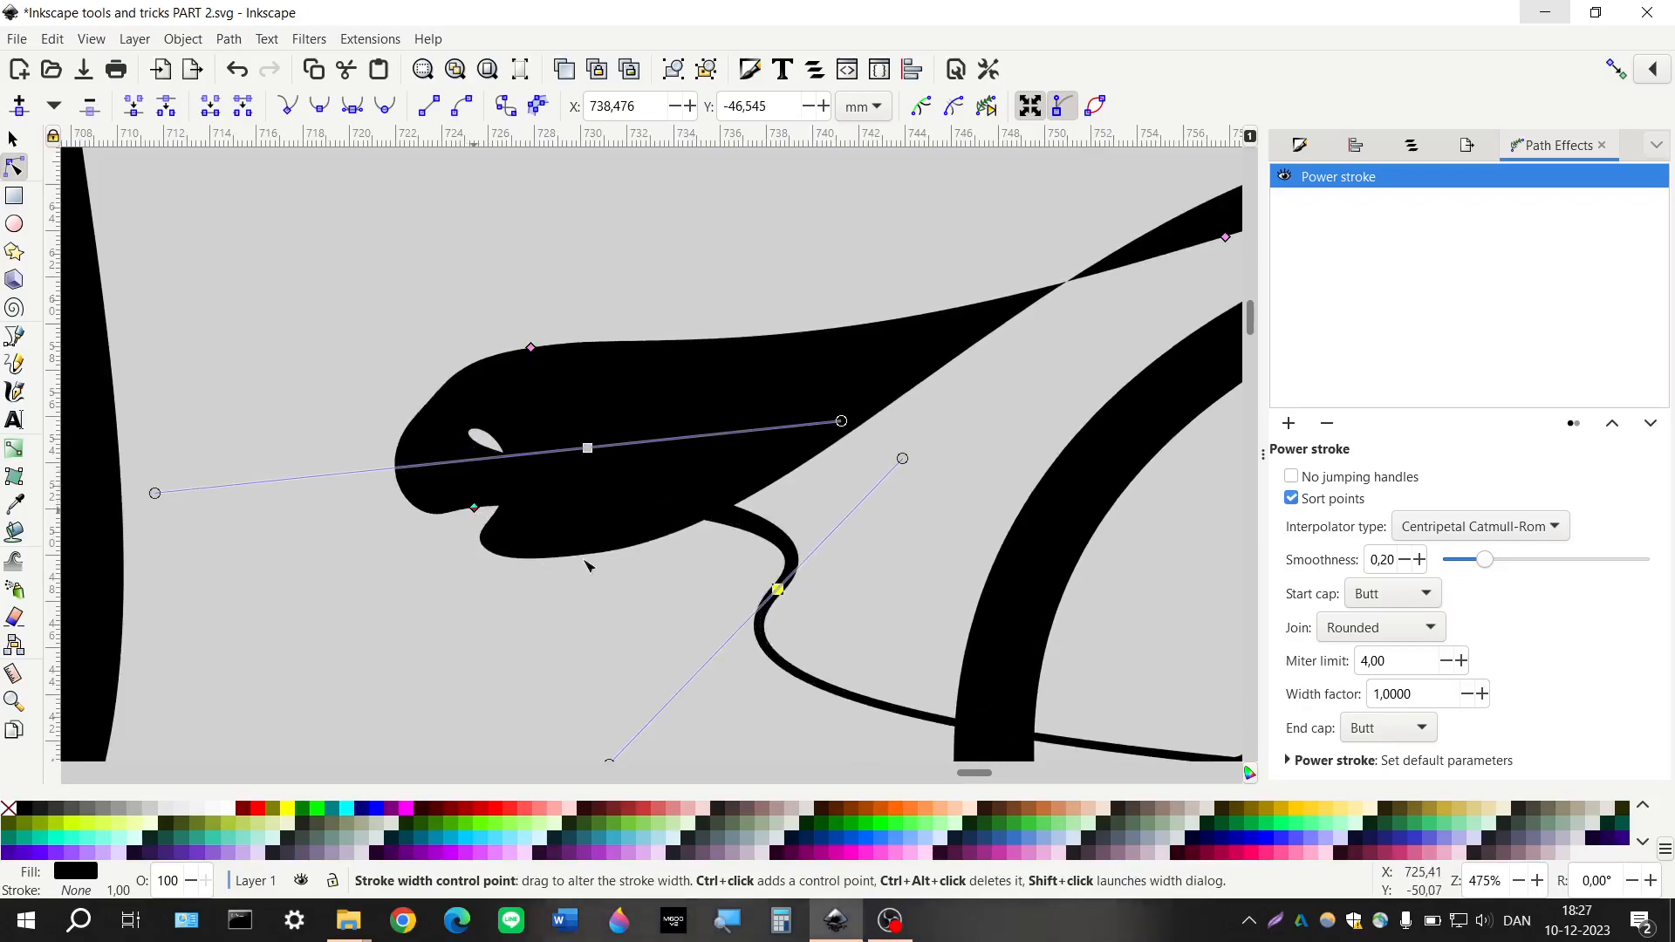
pyautogui.moveTo(587, 449); pyautogui.dragTo(661, 342)
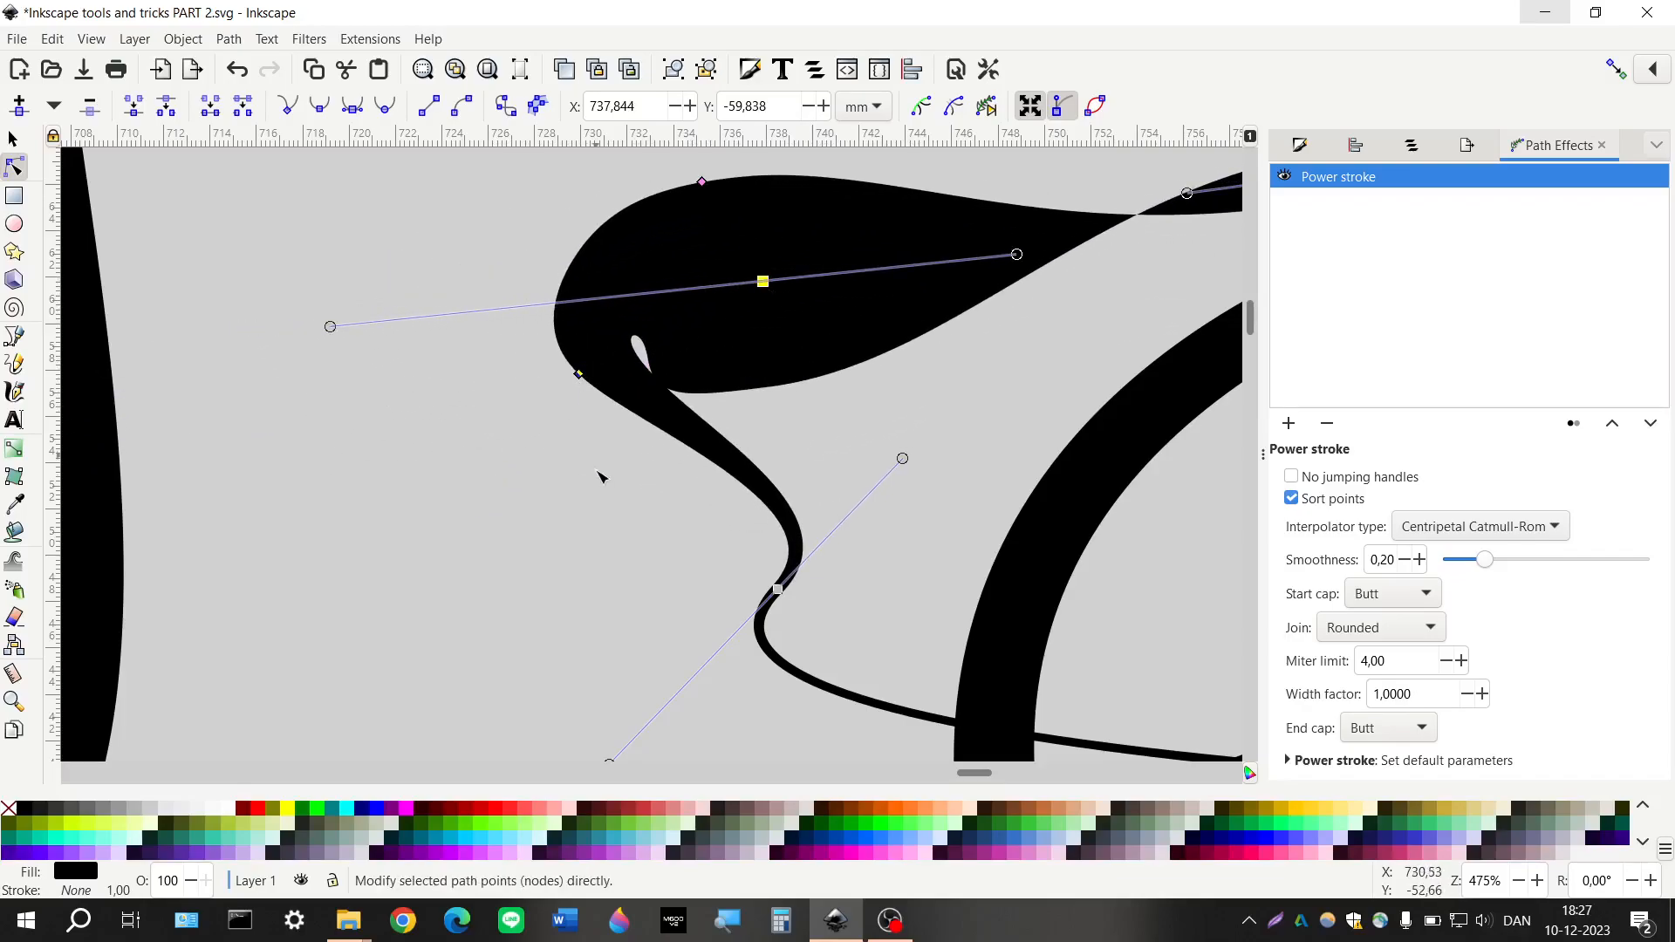
pyautogui.scroll(-3, 601, 472)
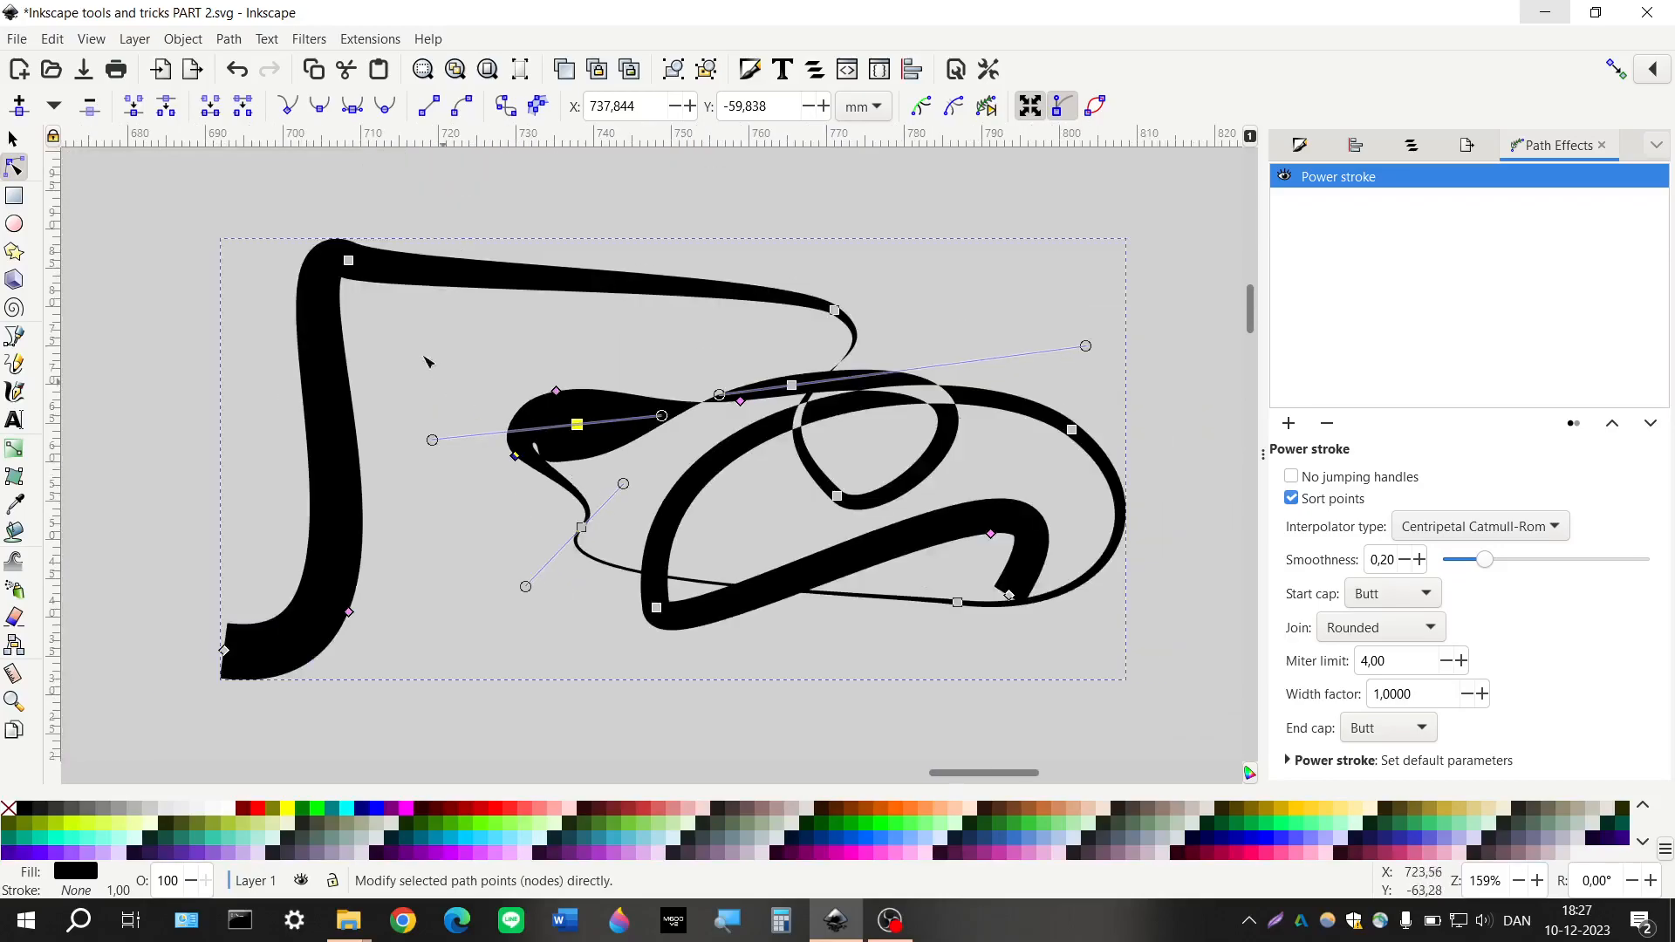
# Narrow the stroke slightly at the curve's start and move the upper corner node closer to the first corner, swinging its handle downward
pyautogui.click(349, 261)
pyautogui.moveTo(352, 610)
pyautogui.mouseDown()
pyautogui.moveTo(331, 602)
pyautogui.moveTo(363, 601)
pyautogui.mouseUp()
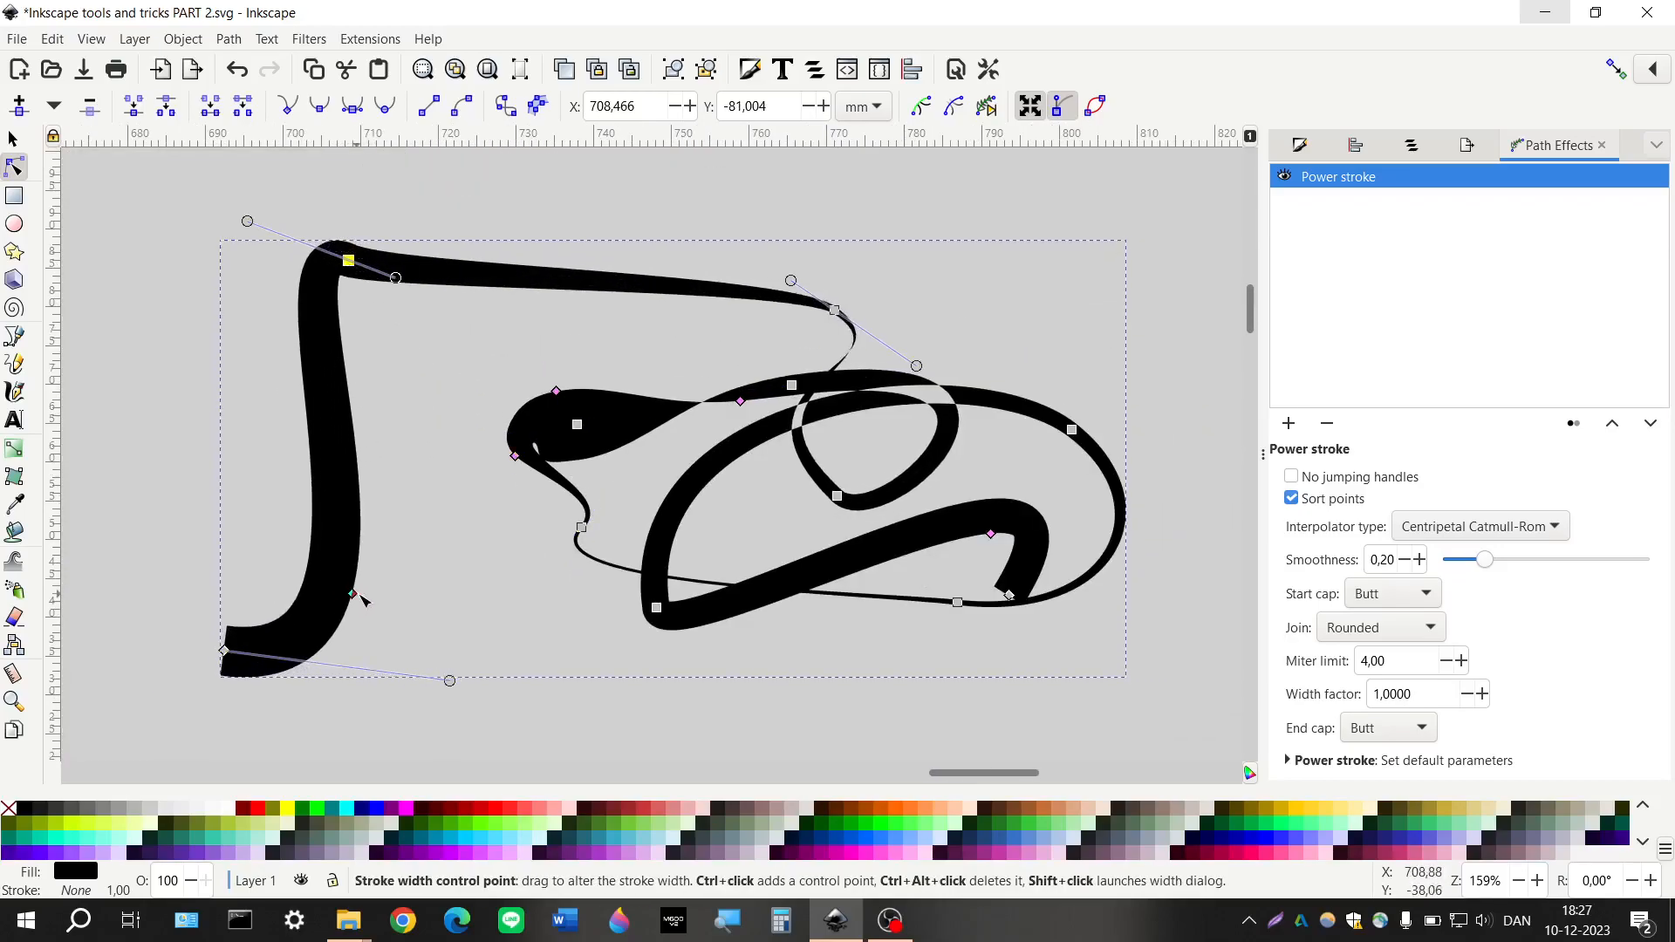
pyautogui.moveTo(837, 312)
pyautogui.mouseDown()
pyautogui.moveTo(510, 251)
pyautogui.moveTo(548, 243)
pyautogui.mouseUp()
pyautogui.moveTo(608, 322)
pyautogui.mouseDown()
pyautogui.moveTo(517, 333)
pyautogui.moveTo(535, 359)
pyautogui.mouseUp()
pyautogui.scroll(1, 592, 453)
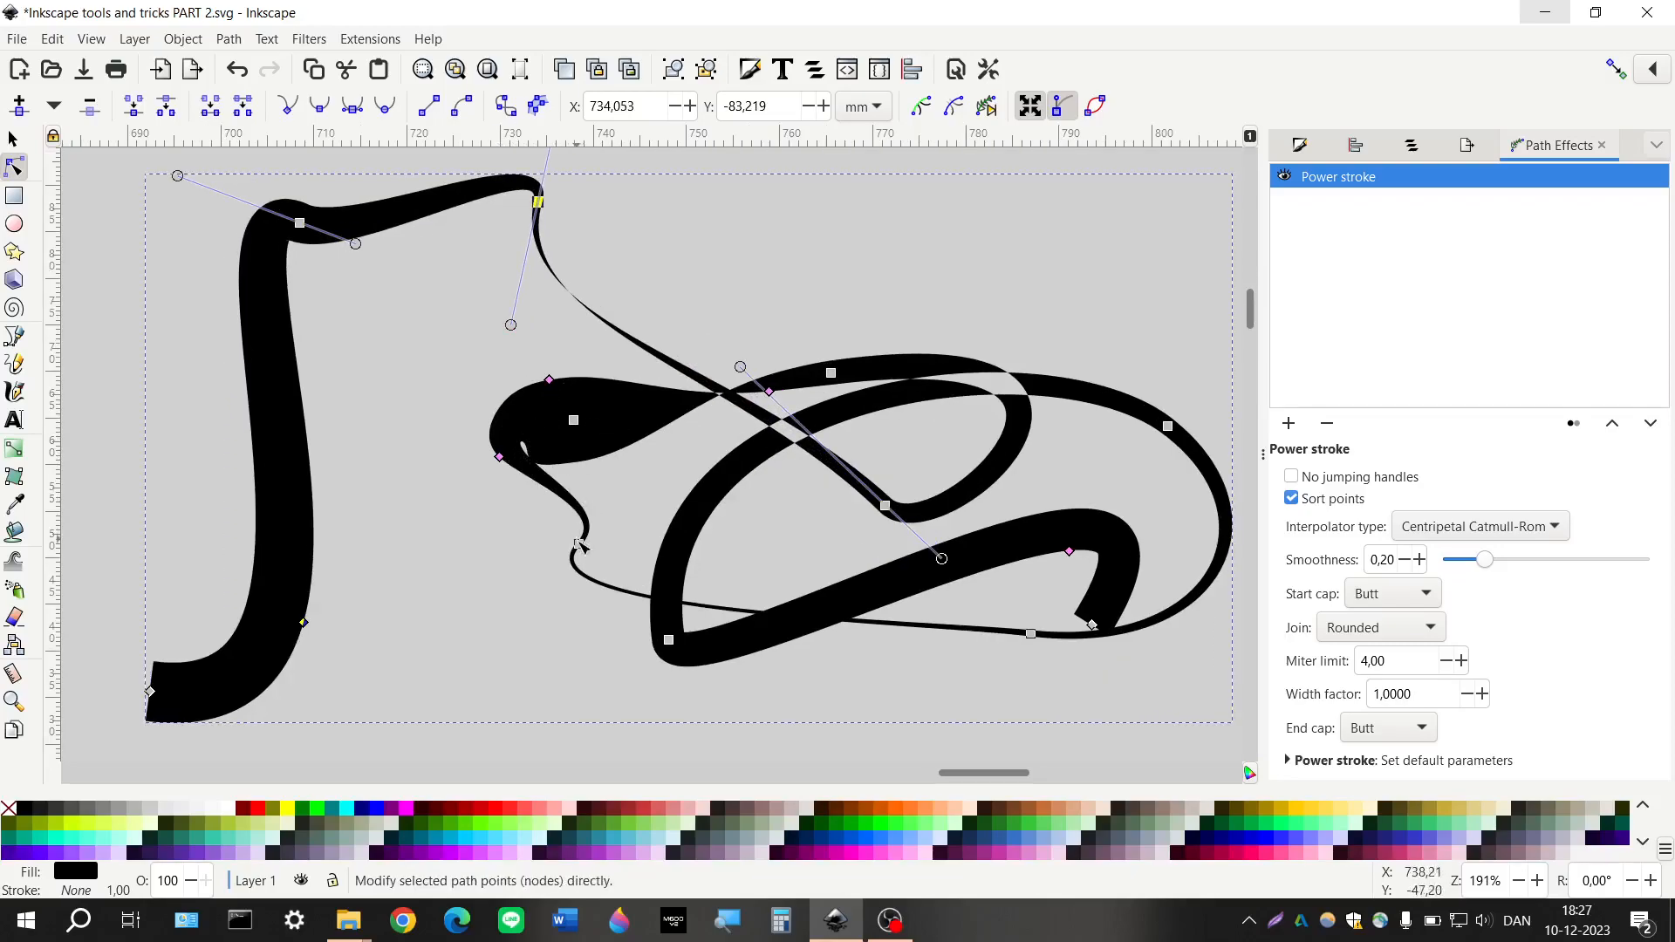
# Widen the stroke at the tail's width point and move the large loop's lower corner node slightly up and inward
pyautogui.moveTo(1069, 556); pyautogui.dragTo(912, 619)
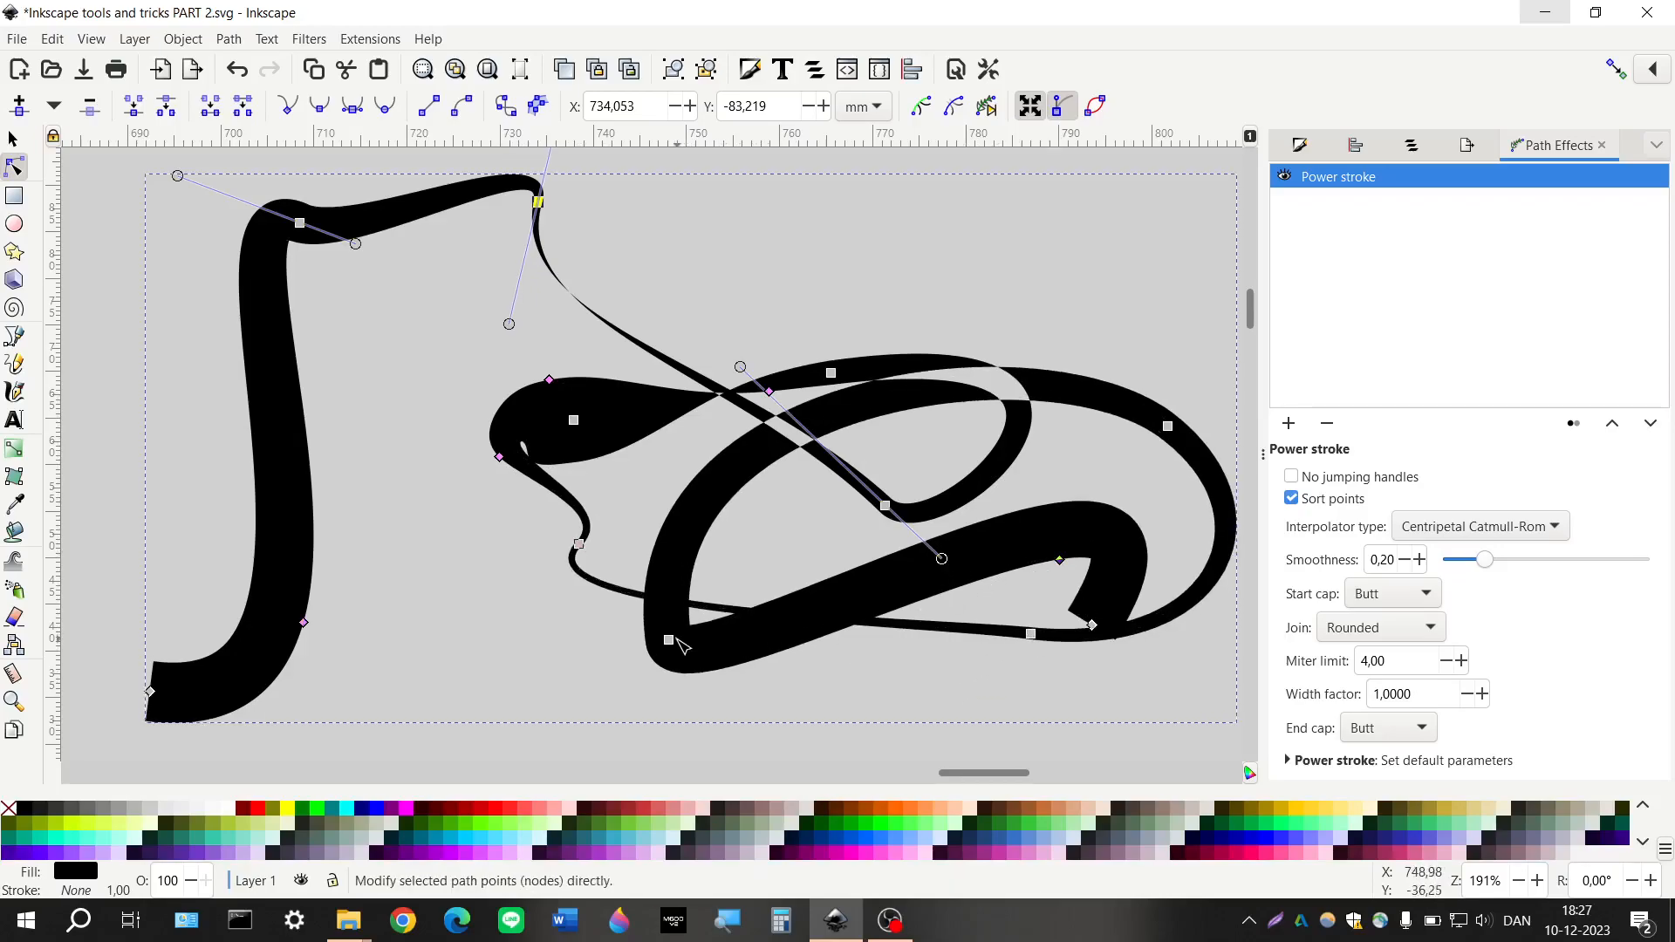
pyautogui.click(700, 575)
pyautogui.moveTo(670, 641)
pyautogui.mouseDown()
pyautogui.moveTo(663, 686)
pyautogui.moveTo(708, 516)
pyautogui.moveTo(710, 543)
pyautogui.mouseUp()
# Move the thick lobe's node upward and rotate and shorten both of its handles to tighten the bend
pyautogui.moveTo(723, 626); pyautogui.dragTo(630, 319)
pyautogui.scroll(2, 502, 418)
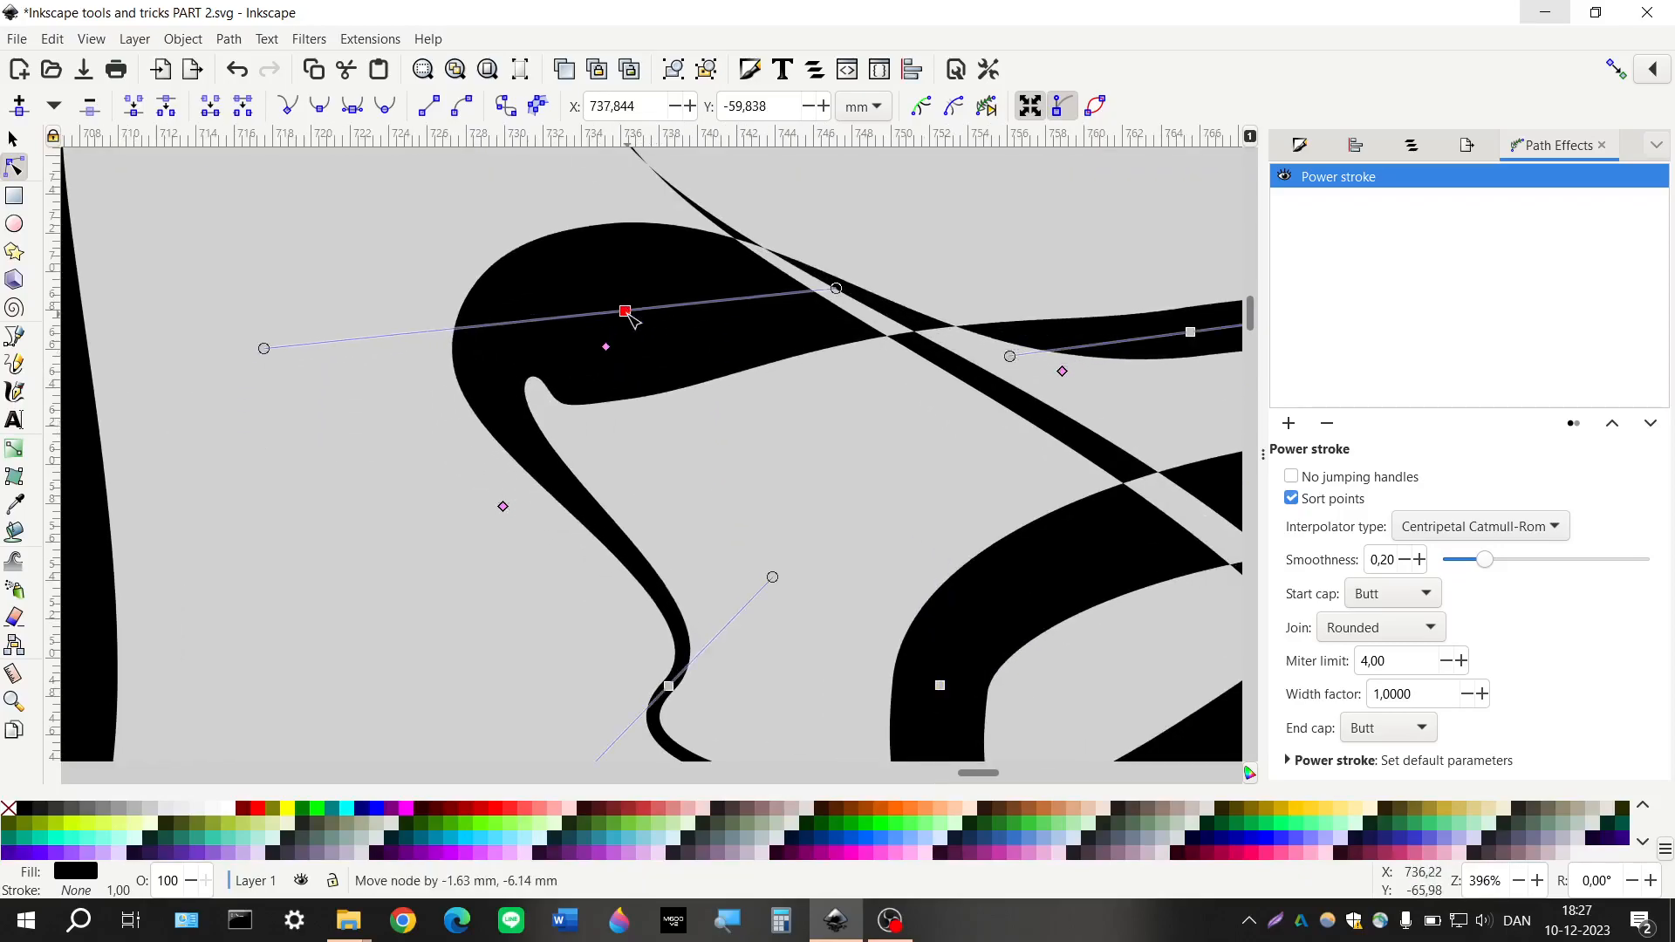
pyautogui.moveTo(262, 348); pyautogui.dragTo(573, 244)
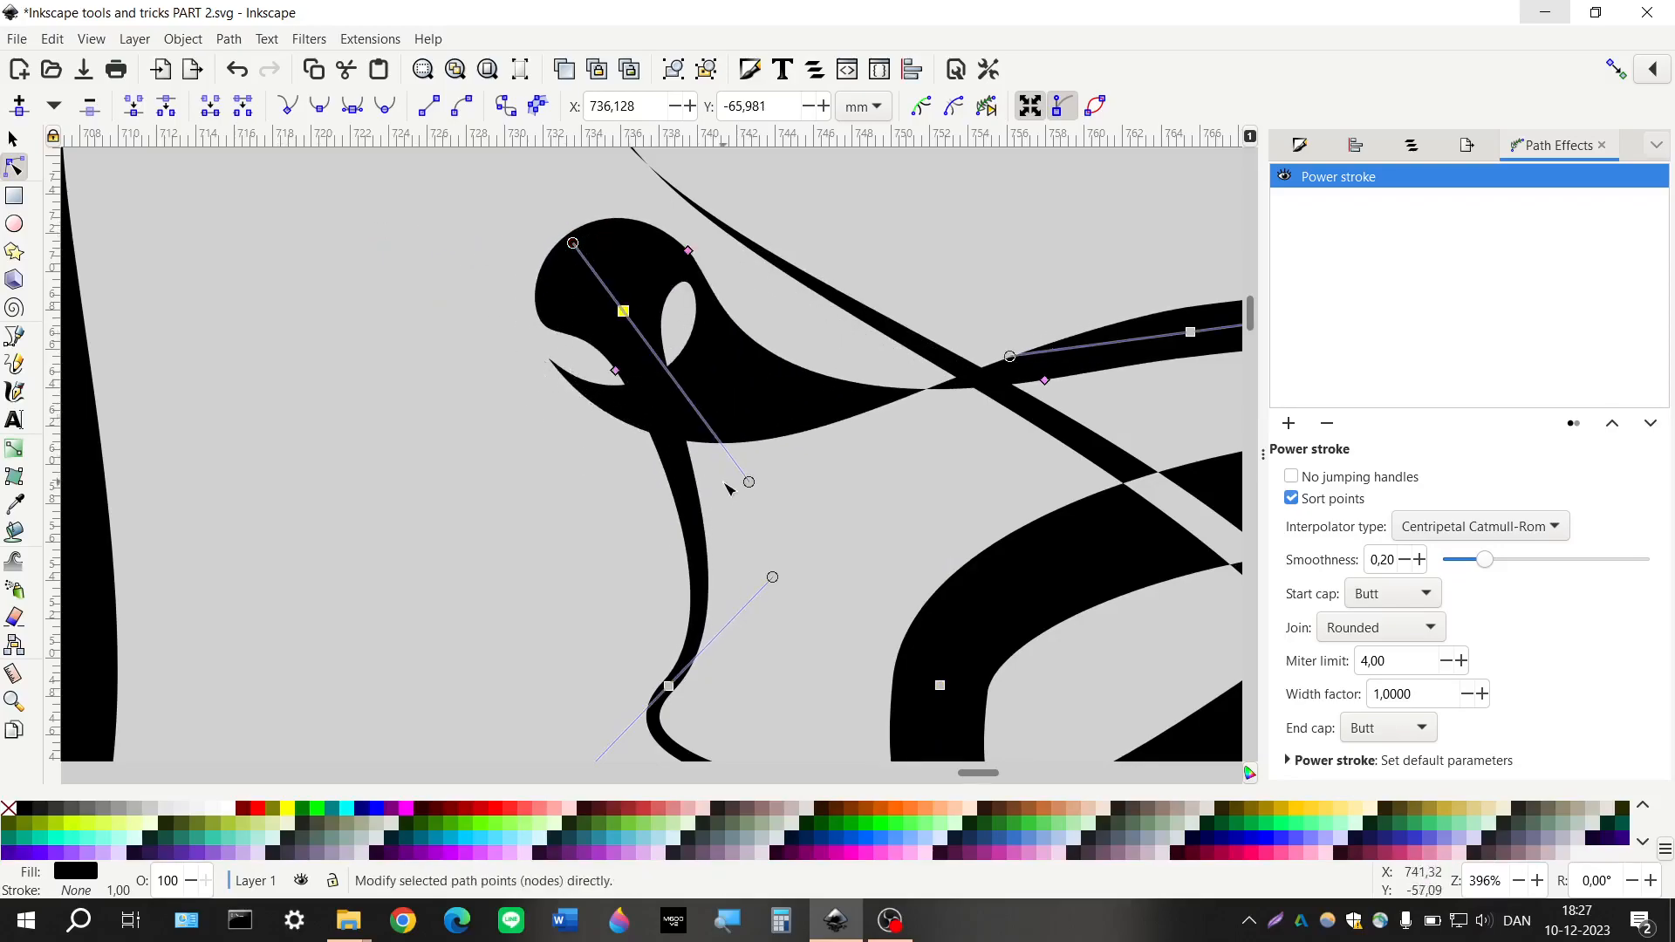
pyautogui.moveTo(750, 484)
pyautogui.mouseDown()
pyautogui.moveTo(749, 420)
pyautogui.moveTo(694, 438)
pyautogui.moveTo(545, 436)
pyautogui.moveTo(527, 419)
pyautogui.moveTo(663, 442)
pyautogui.moveTo(750, 410)
pyautogui.mouseUp()
pyautogui.scroll(-2, 733, 549)
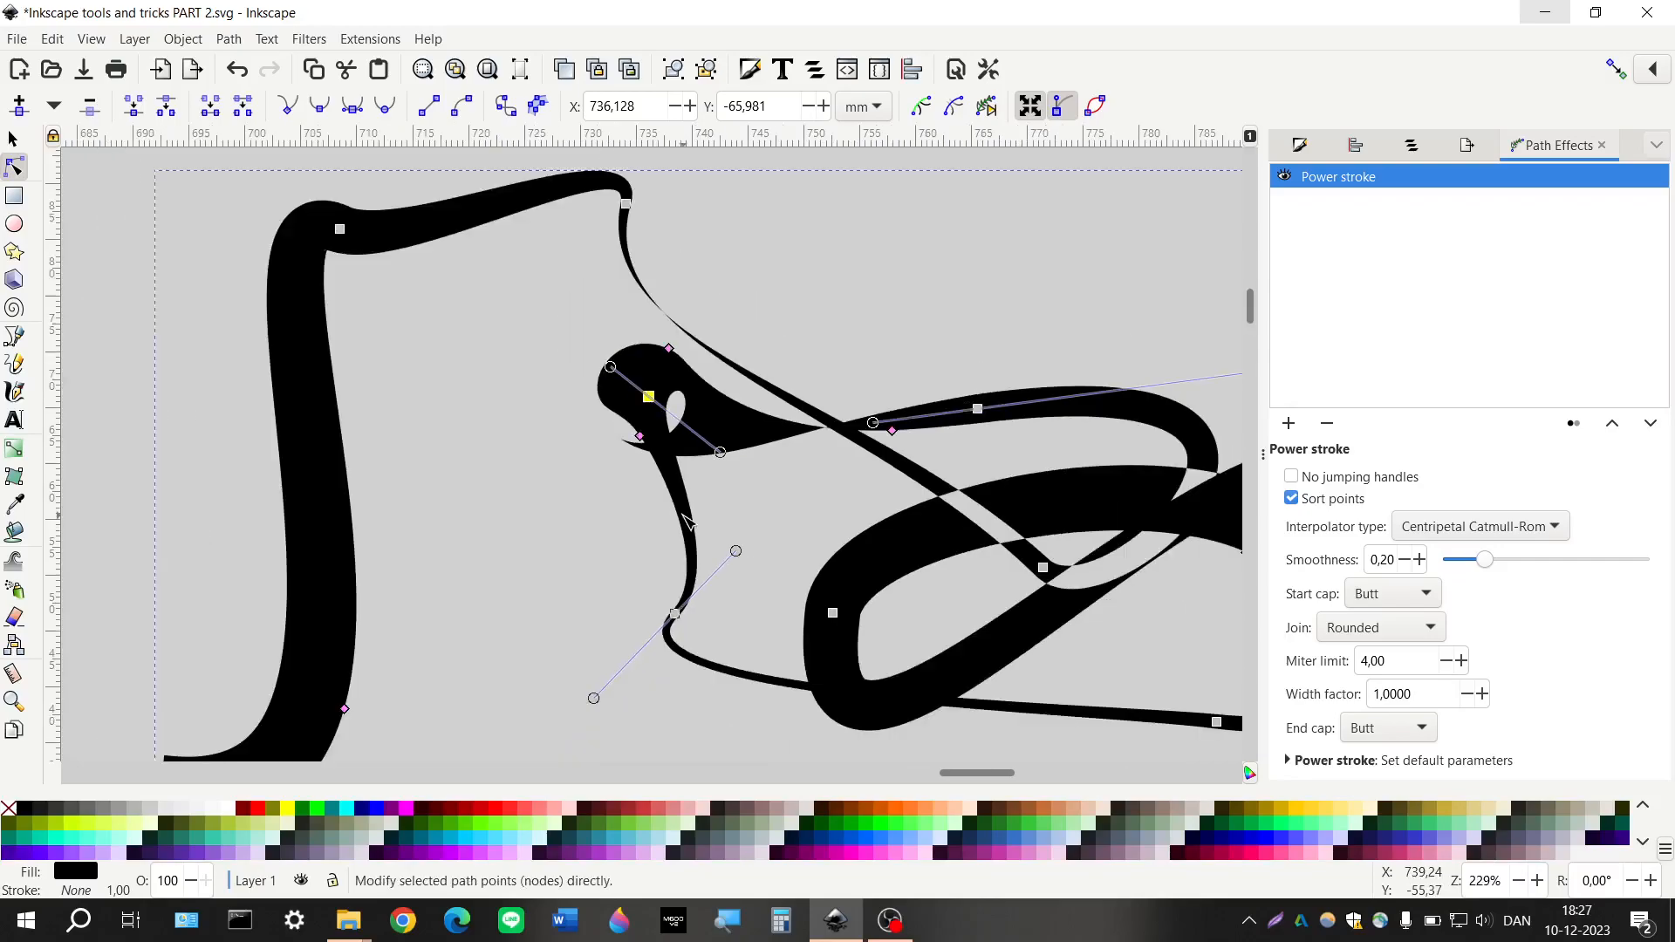
# Reshape the large loop by raising its outer node and repositioning the curve's tail end inside it
pyautogui.hscroll(1, 688, 520)
pyautogui.moveTo(1056, 480); pyautogui.dragTo(964, 302)
pyautogui.moveTo(979, 679); pyautogui.dragTo(908, 605)
pyautogui.moveTo(1065, 353); pyautogui.dragTo(1109, 472)
# Look over the other sample drawings, textures and example designs placed around the pages on the canvas
pyautogui.scroll(-5, 835, 621)
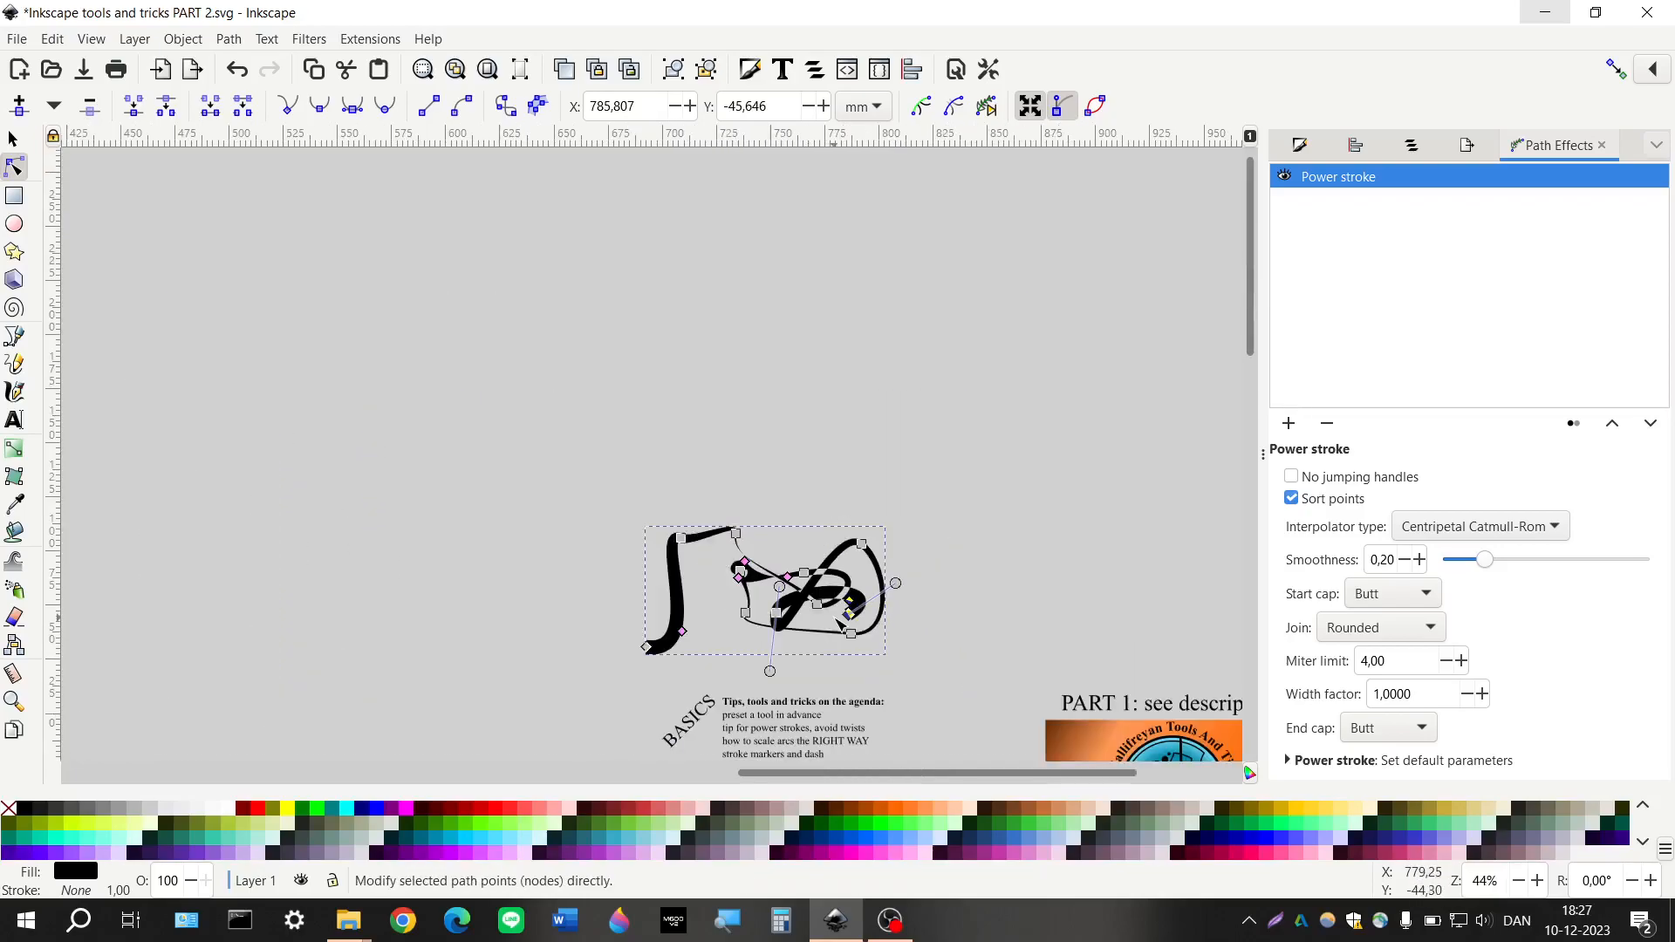
pyautogui.hscroll(-10, 838, 625)
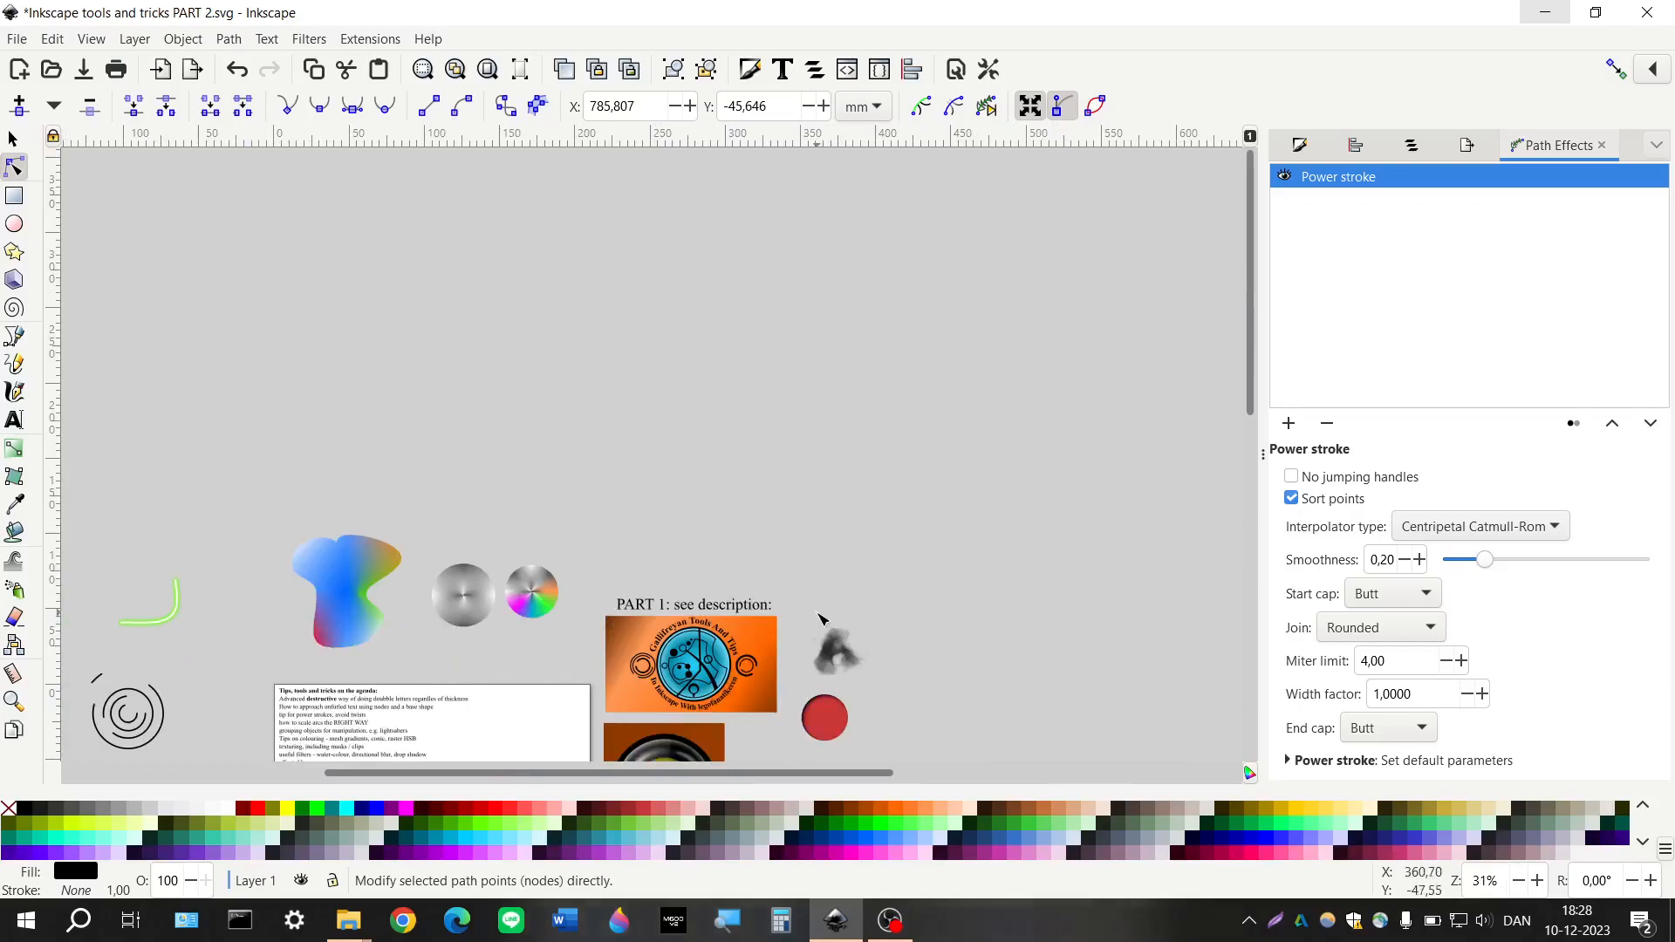
pyautogui.scroll(-8, 786, 621)
pyautogui.scroll(-6, 643, 617)
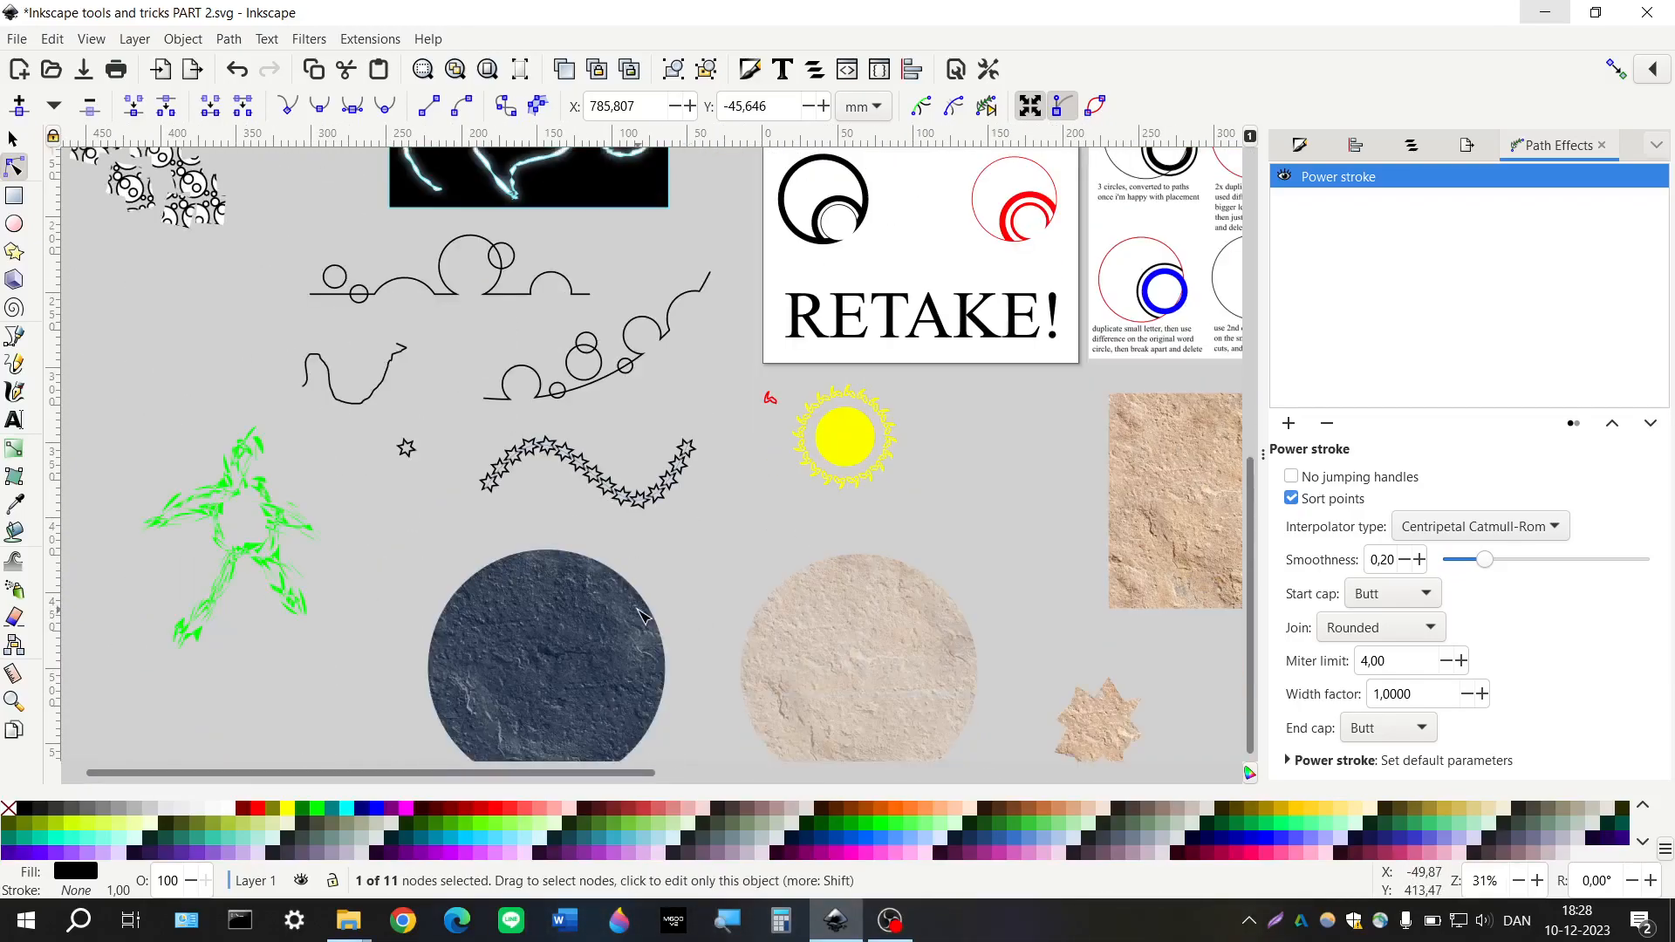
pyautogui.scroll(8, 646, 615)
pyautogui.hscroll(-8, 650, 611)
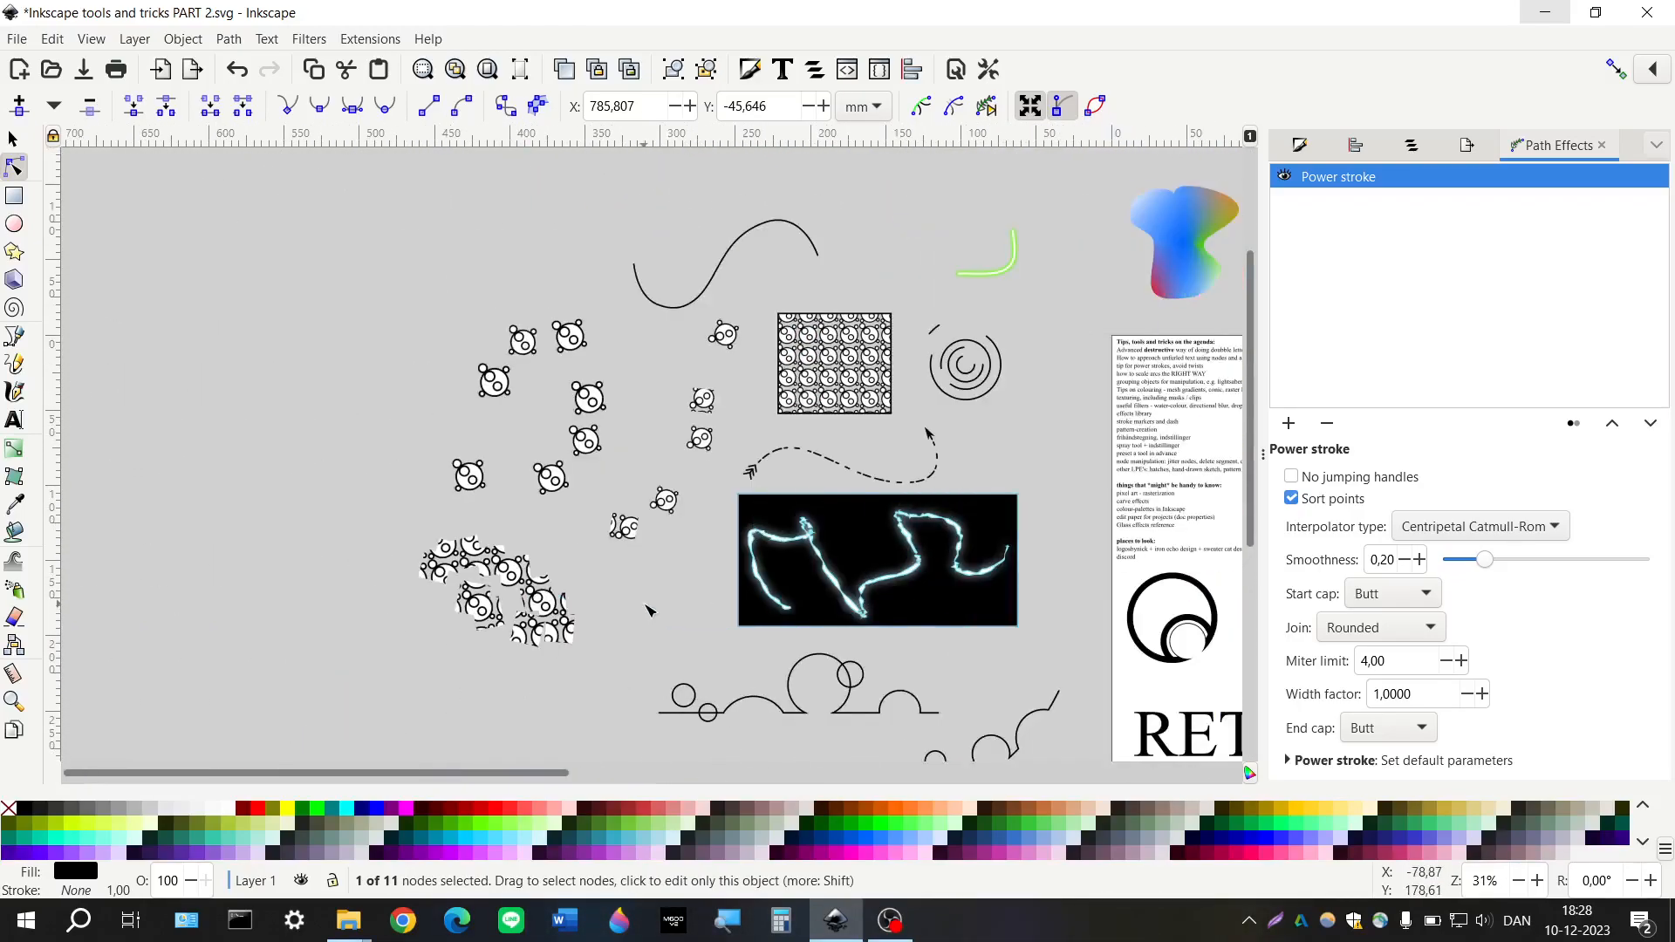
pyautogui.scroll(-12, 650, 611)
pyautogui.hscroll(12, 650, 611)
pyautogui.hscroll(10, 650, 611)
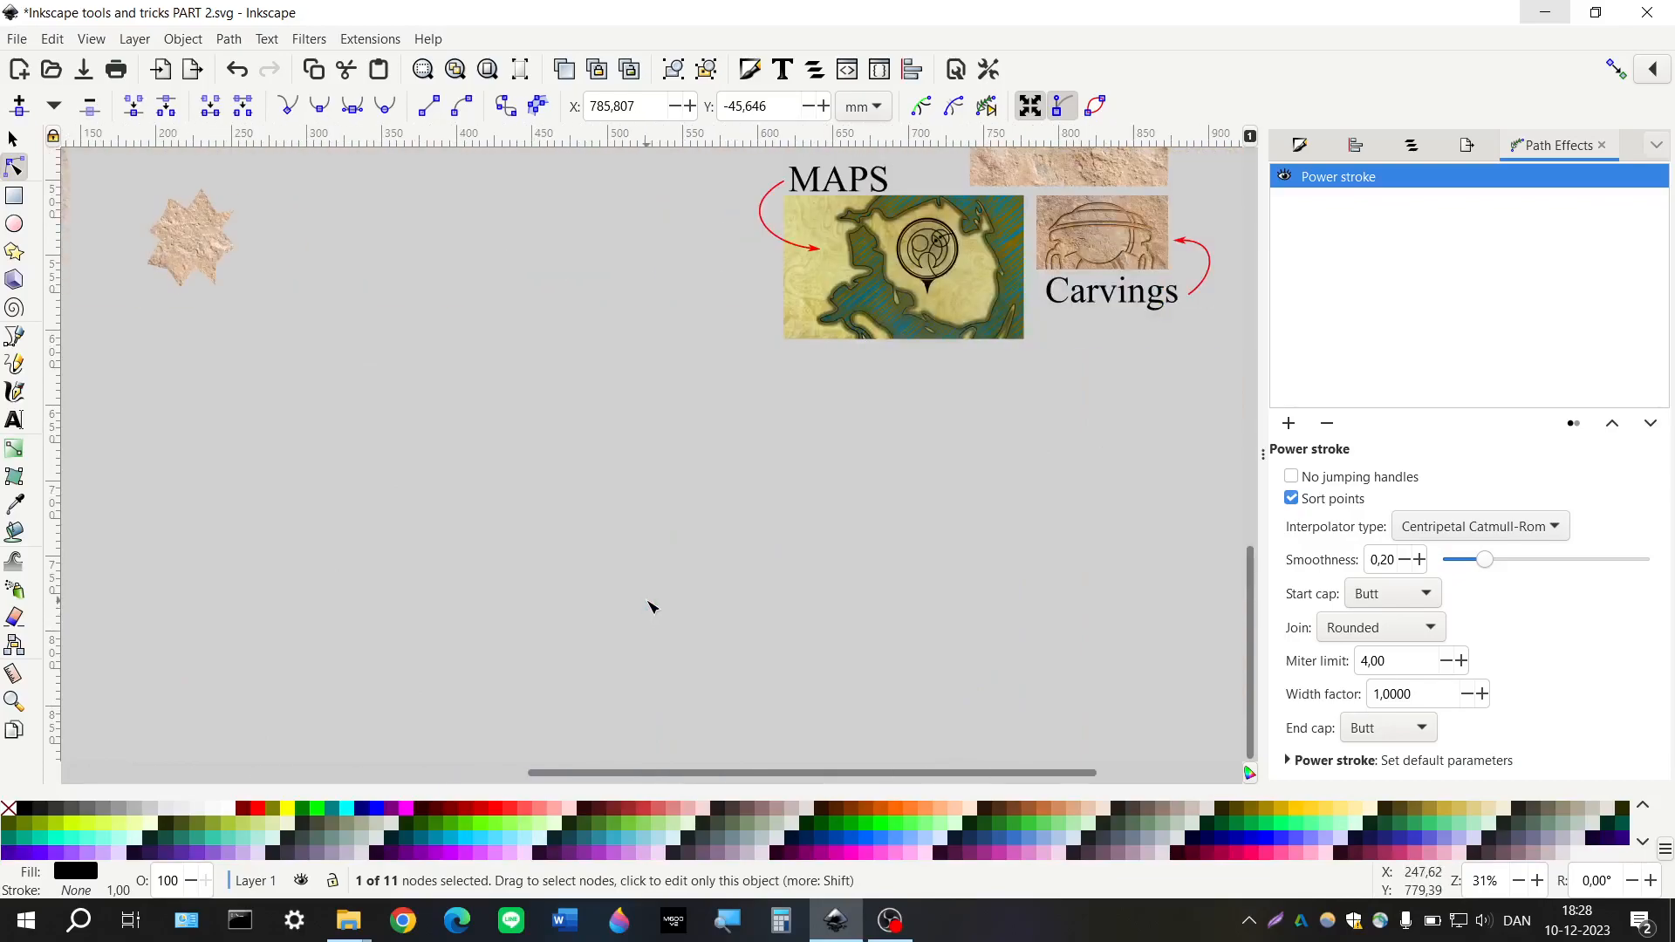
# Widen the Power stroke strongly at the width point on the curve's tall left leg
pyautogui.scroll(6, 650, 611)
pyautogui.hscroll(5, 650, 611)
pyautogui.scroll(4, 650, 611)
pyautogui.scroll(3, 691, 449)
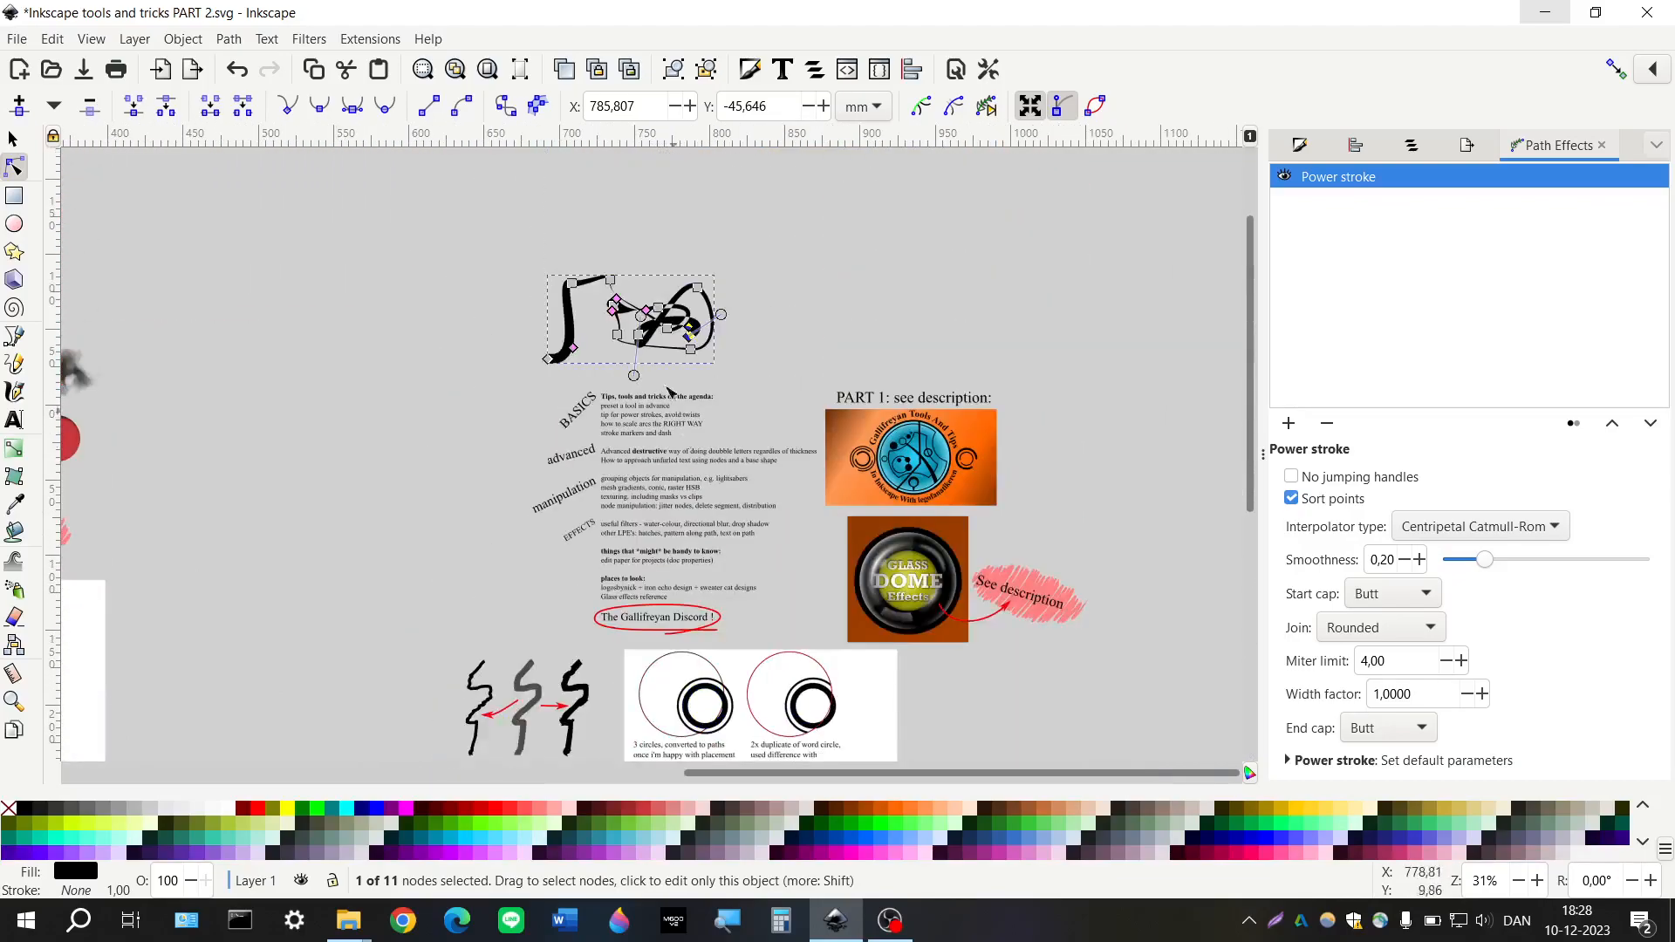
pyautogui.scroll(4, 663, 384)
pyautogui.scroll(2, 650, 371)
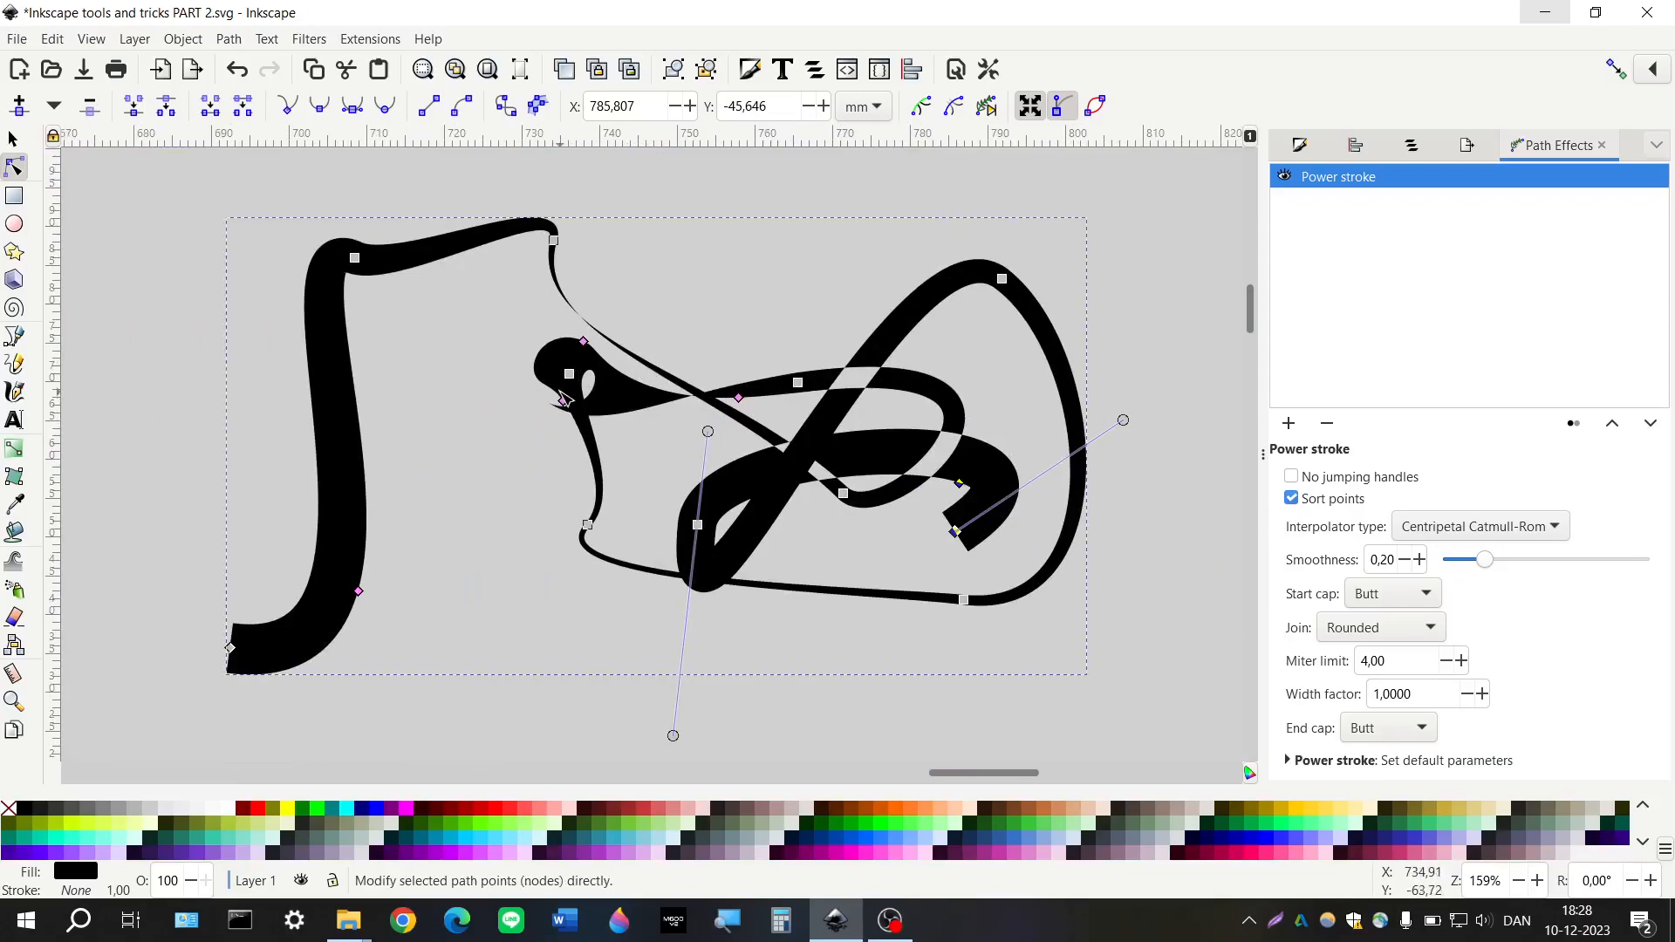
pyautogui.scroll(3, 563, 397)
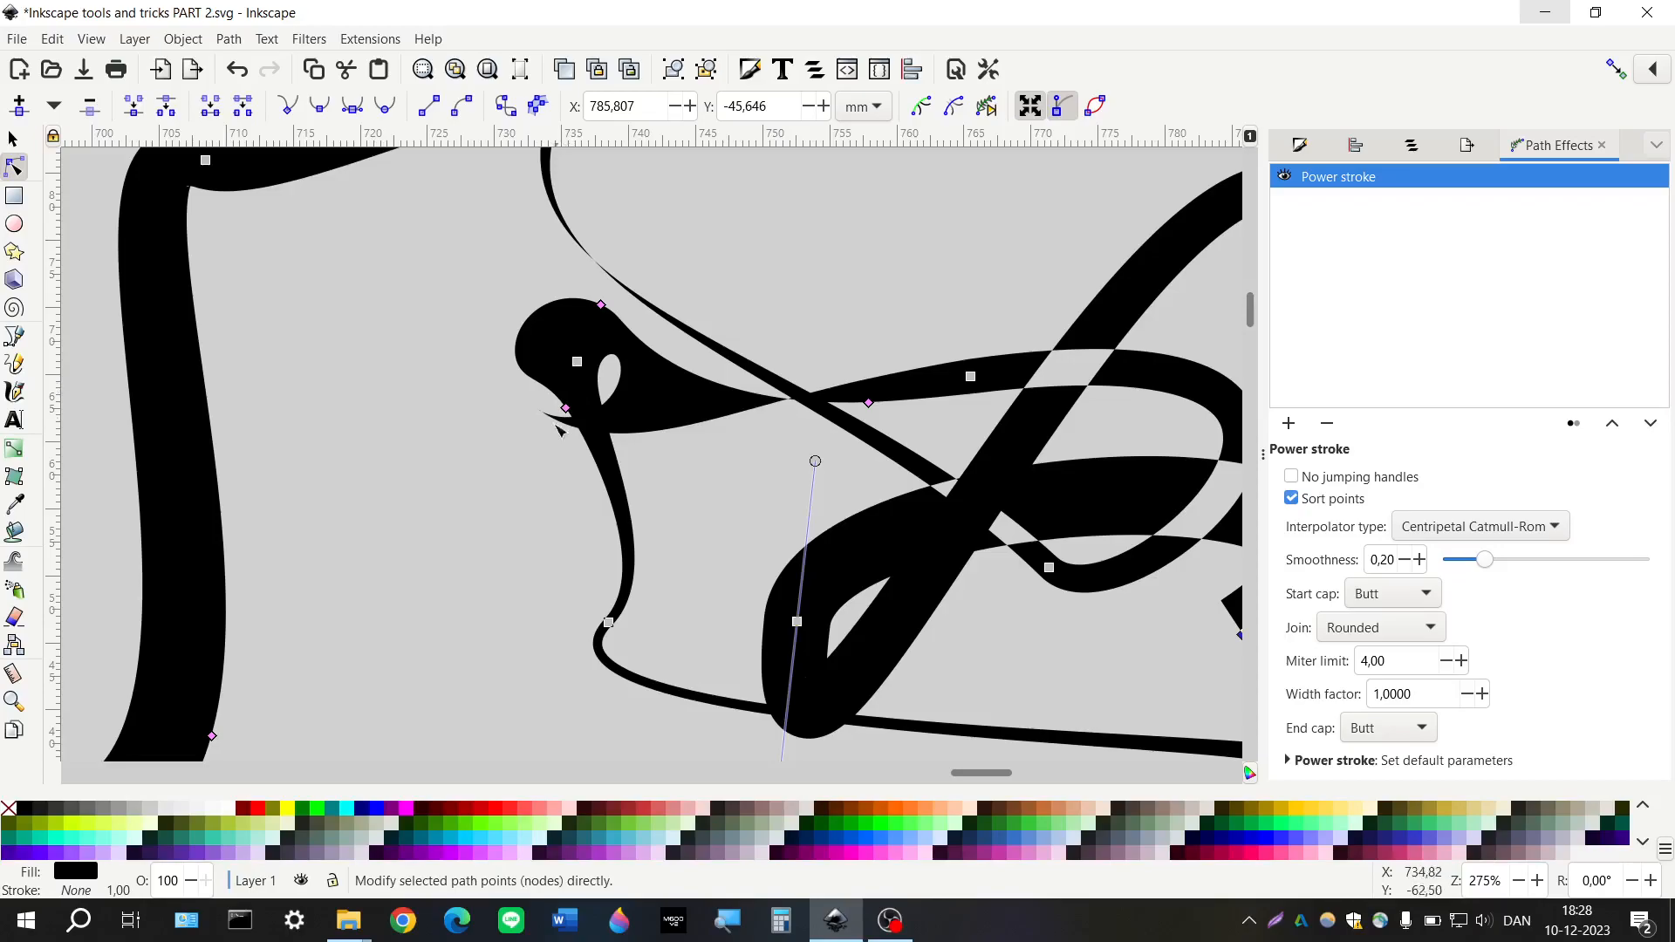
pyautogui.scroll(-4, 538, 468)
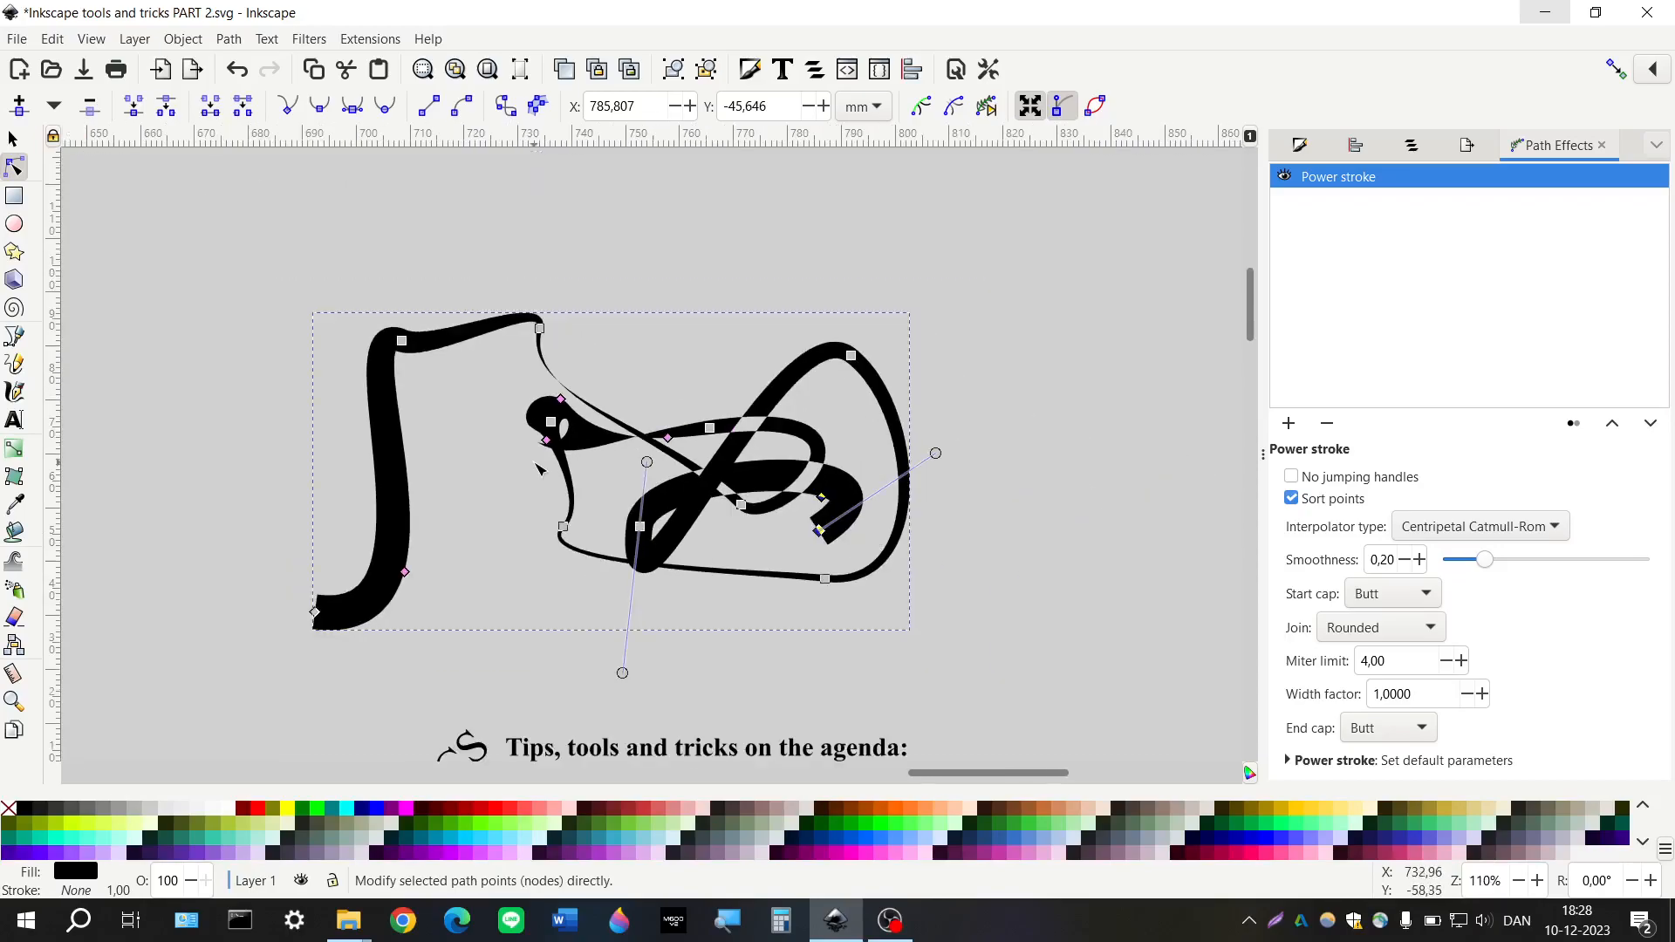
pyautogui.moveTo(407, 574)
pyautogui.mouseDown()
pyautogui.moveTo(513, 481)
pyautogui.moveTo(466, 482)
pyautogui.mouseUp()
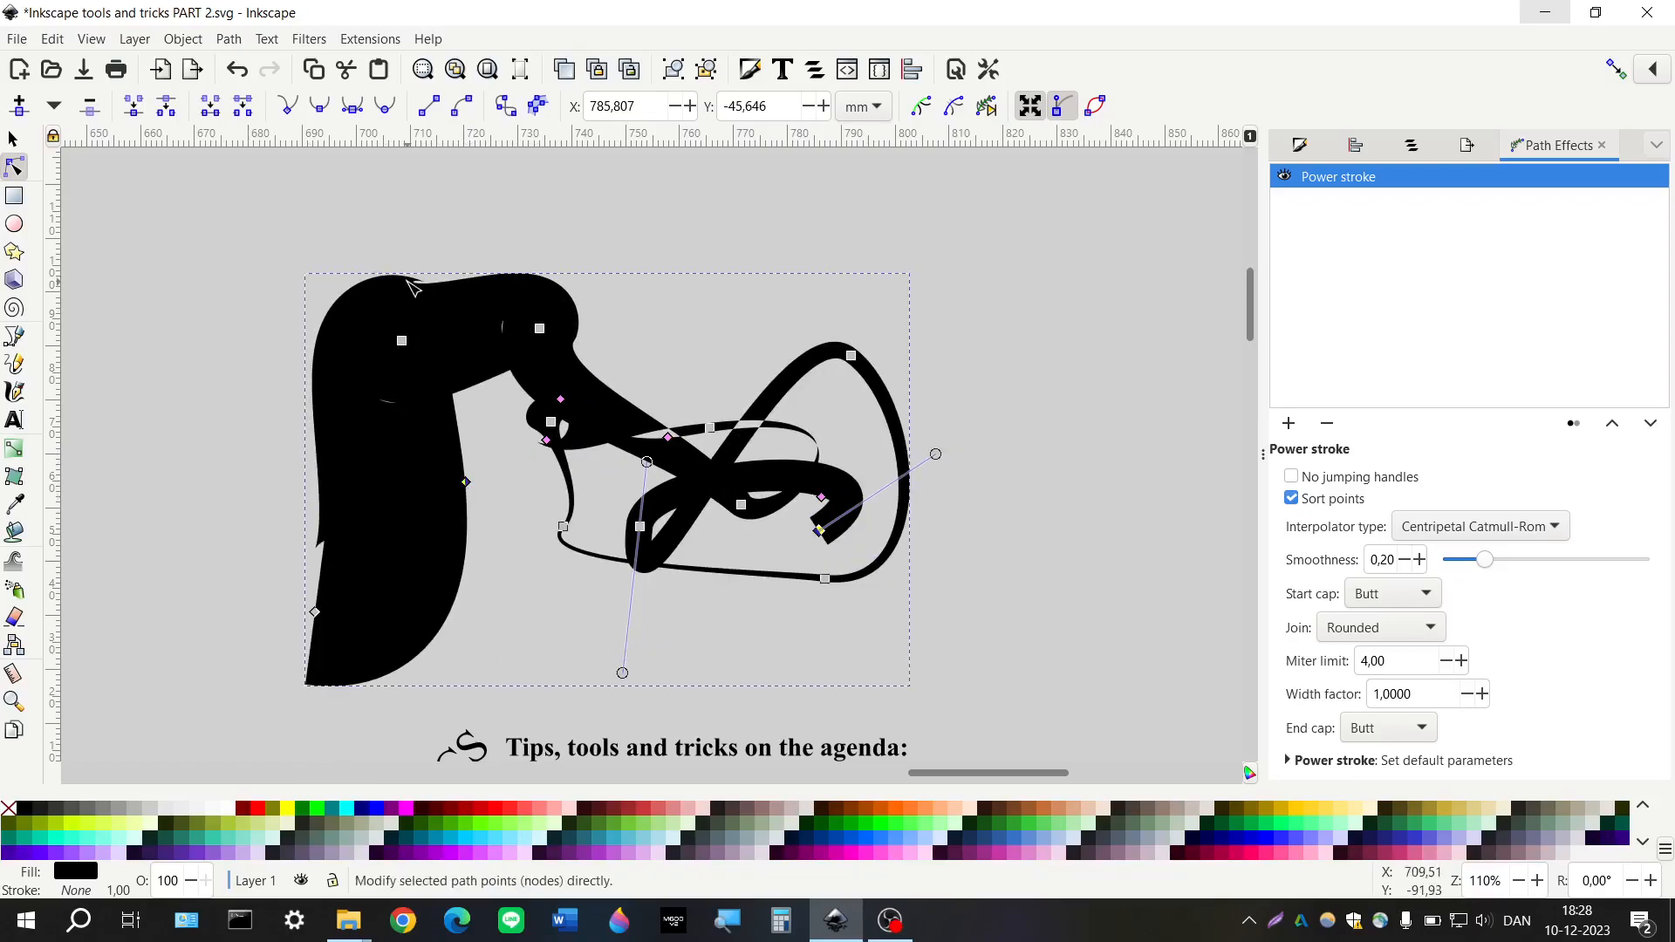
pyautogui.scroll(4, 421, 290)
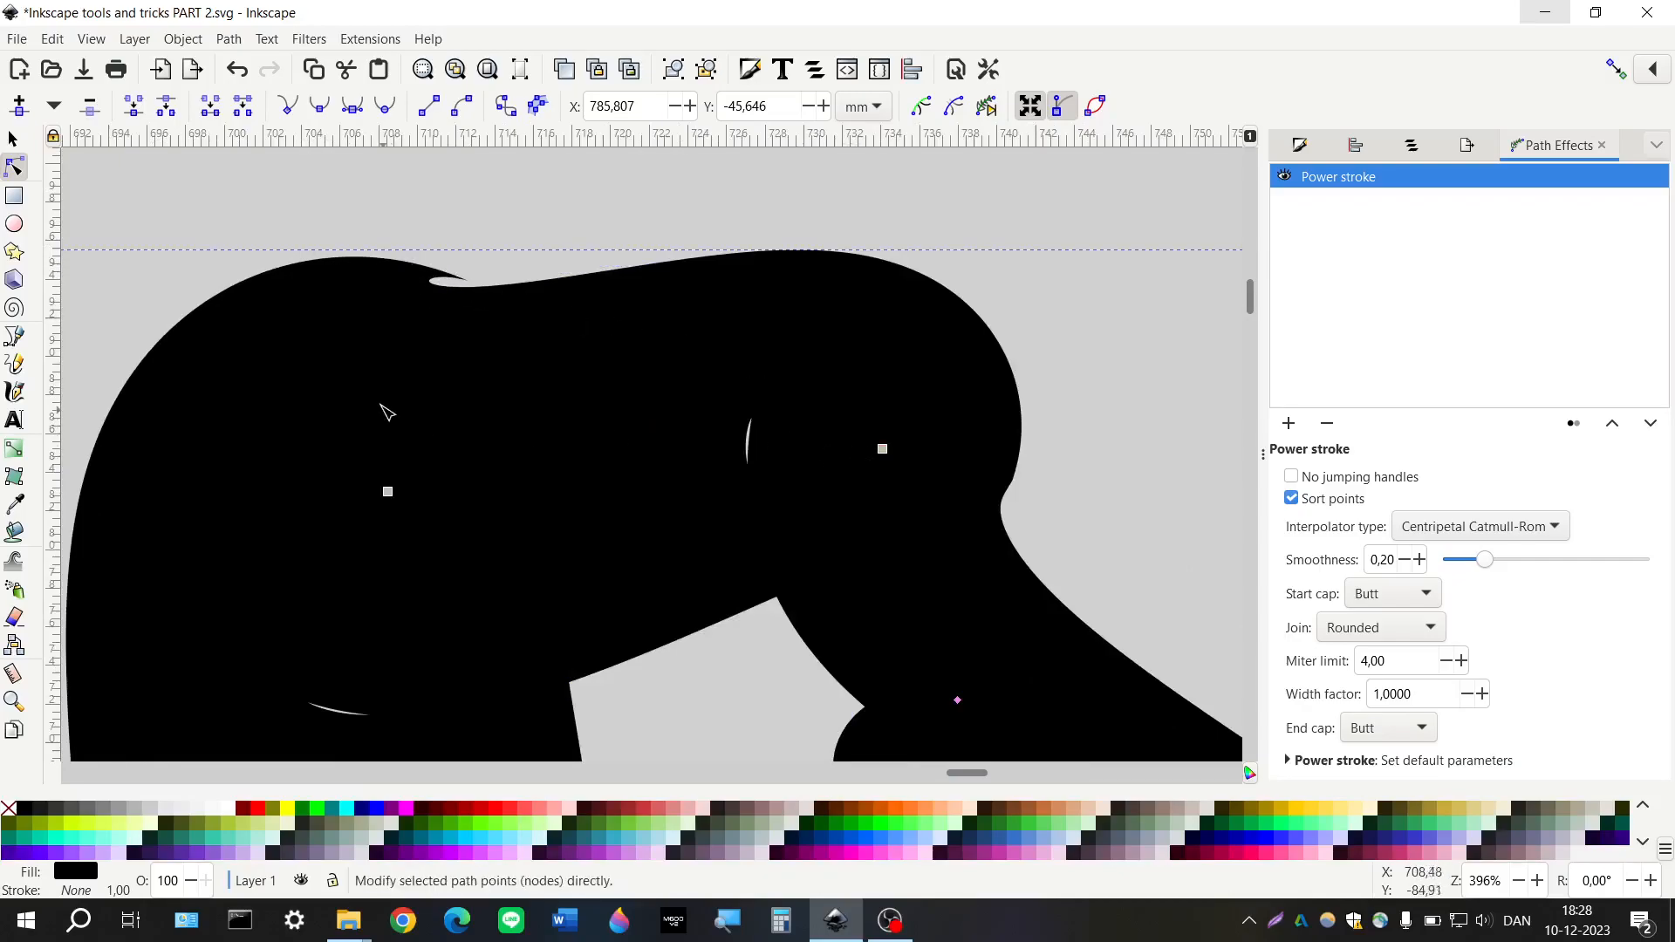
pyautogui.scroll(-2, 397, 393)
pyautogui.scroll(-3, 418, 384)
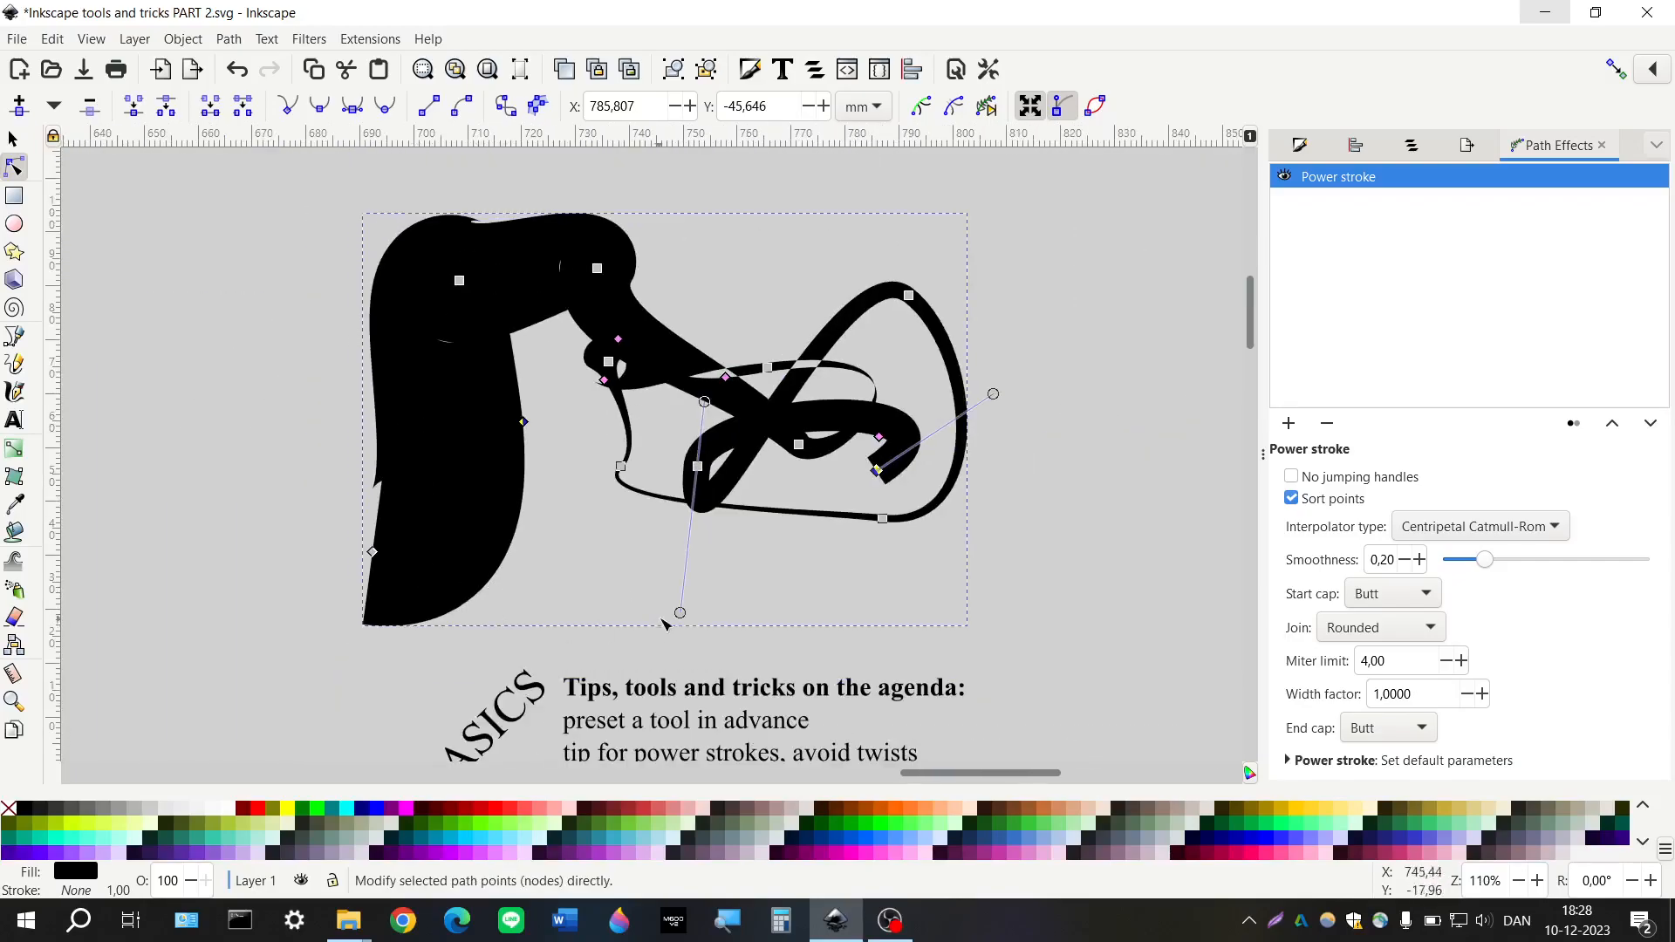
# Bow the curve's left leg outward using its end node's handle, and adjust the nearby stroke width points to thin that leg
pyautogui.click(372, 552)
pyautogui.moveTo(529, 573)
pyautogui.mouseDown()
pyautogui.moveTo(583, 467)
pyautogui.moveTo(520, 363)
pyautogui.moveTo(285, 441)
pyautogui.moveTo(258, 497)
pyautogui.moveTo(299, 578)
pyautogui.moveTo(346, 452)
pyautogui.moveTo(252, 525)
pyautogui.moveTo(258, 577)
pyautogui.mouseUp()
pyautogui.moveTo(618, 339); pyautogui.dragTo(628, 327)
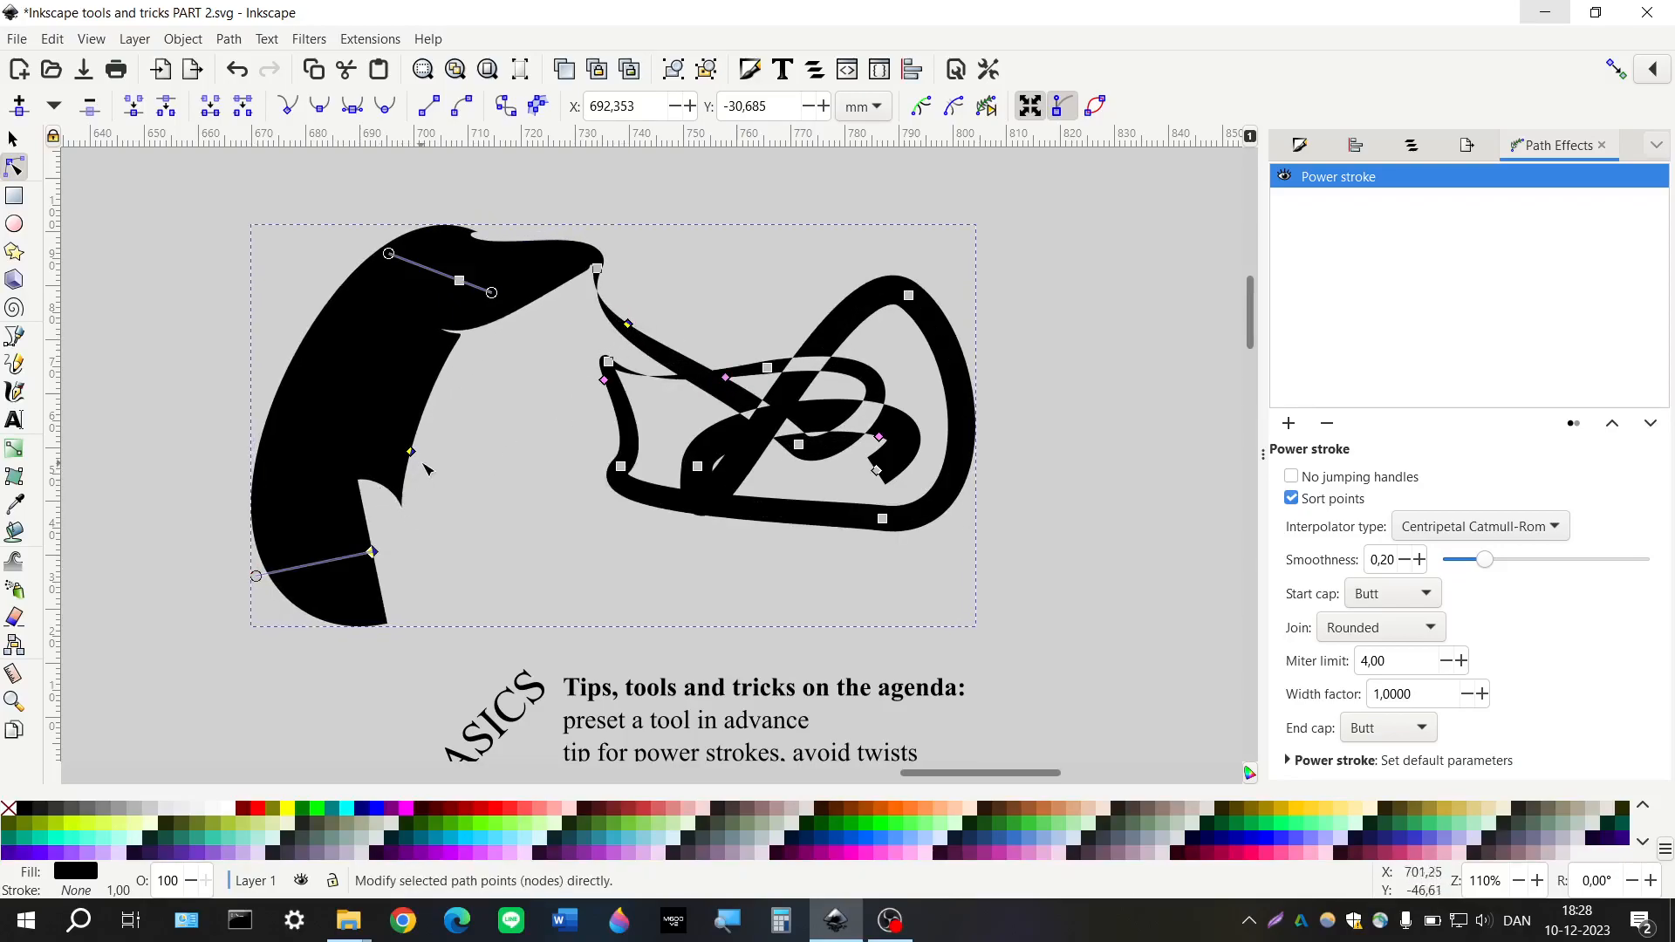
pyautogui.moveTo(412, 451)
pyautogui.mouseDown()
pyautogui.moveTo(324, 443)
pyautogui.moveTo(417, 452)
pyautogui.mouseUp()
# Delete the Power stroke curve above the agenda text
pyautogui.scroll(-1, 417, 452)
pyautogui.hscroll(2, 463, 434)
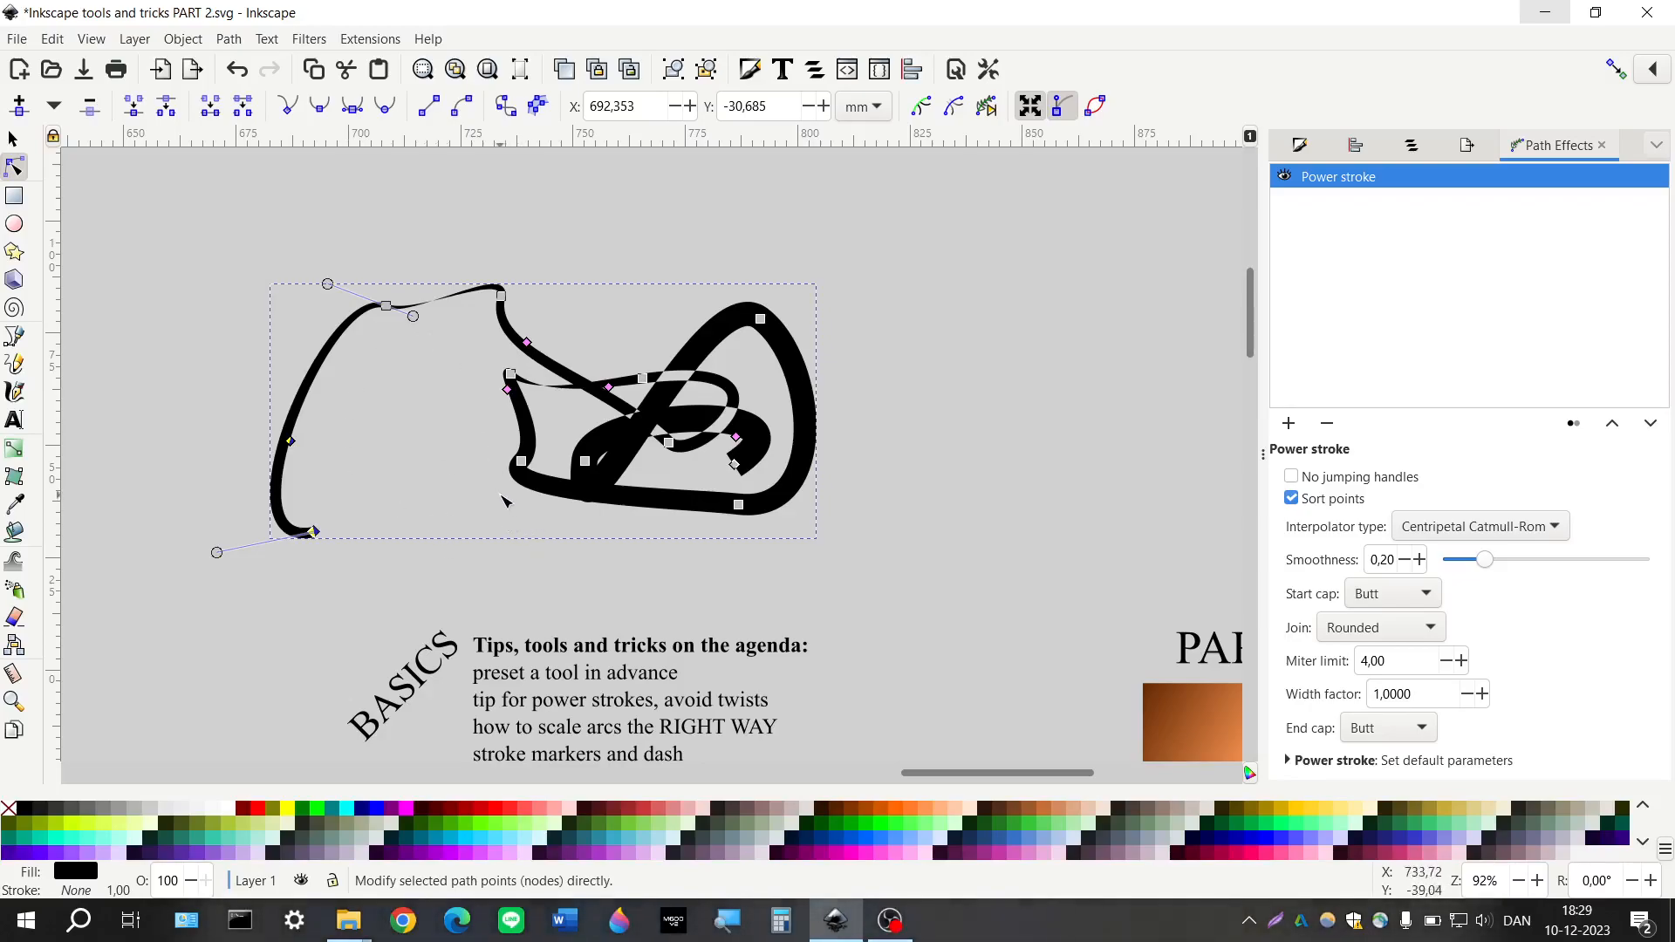
pyautogui.scroll(-2, 511, 524)
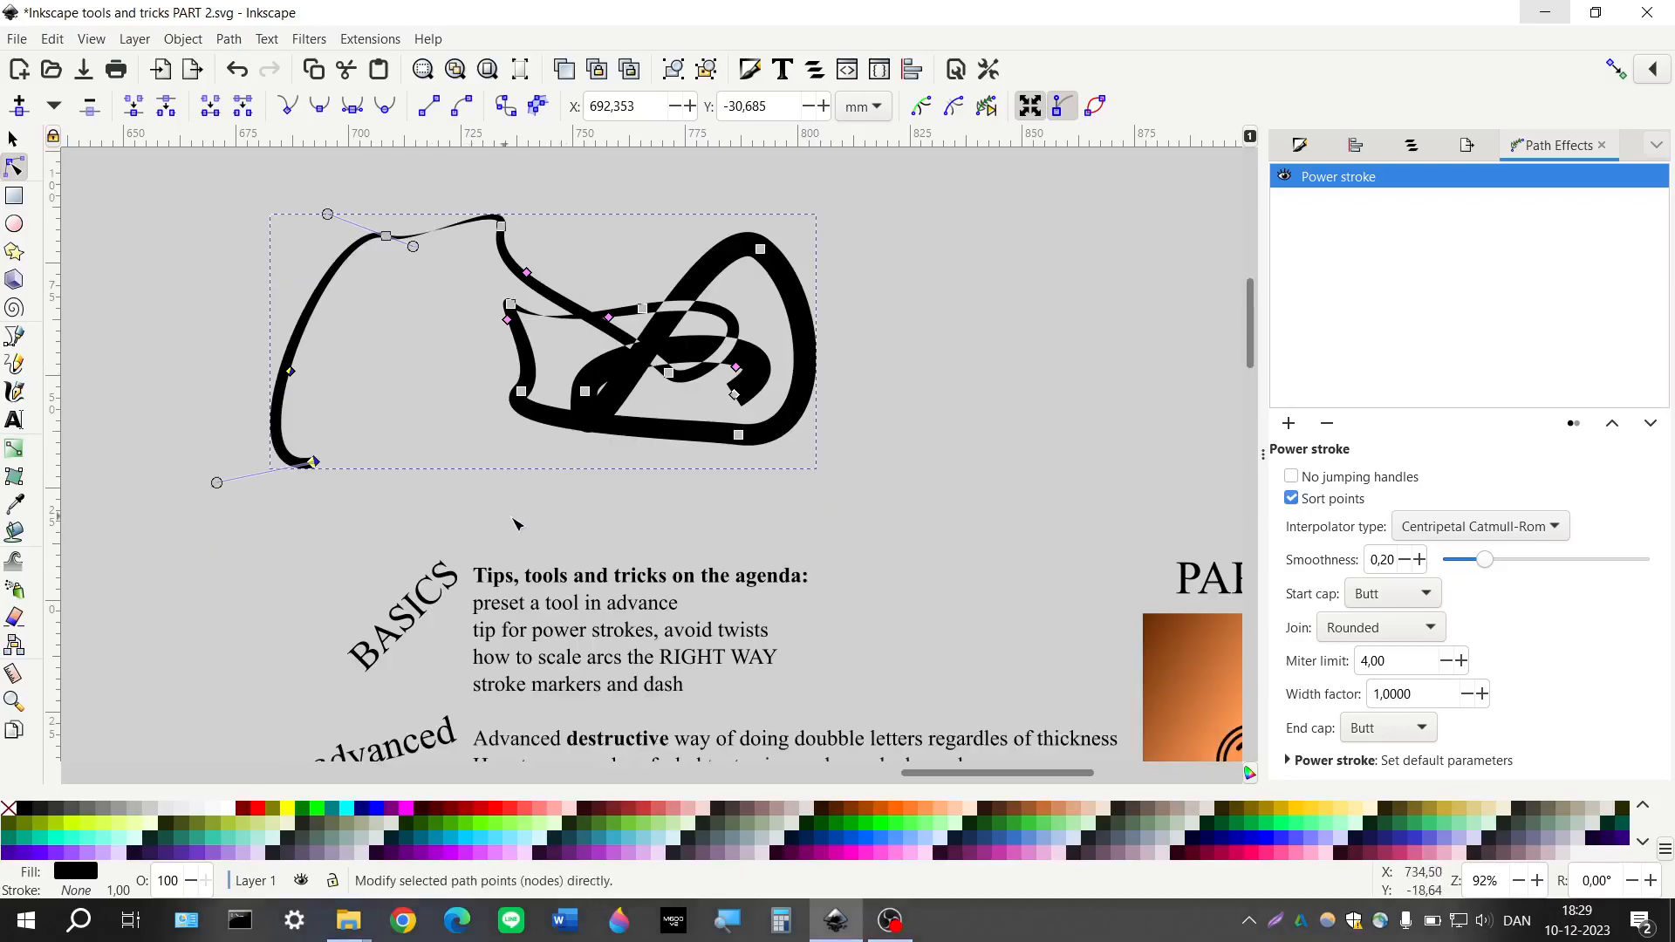
pyautogui.click(13, 139)
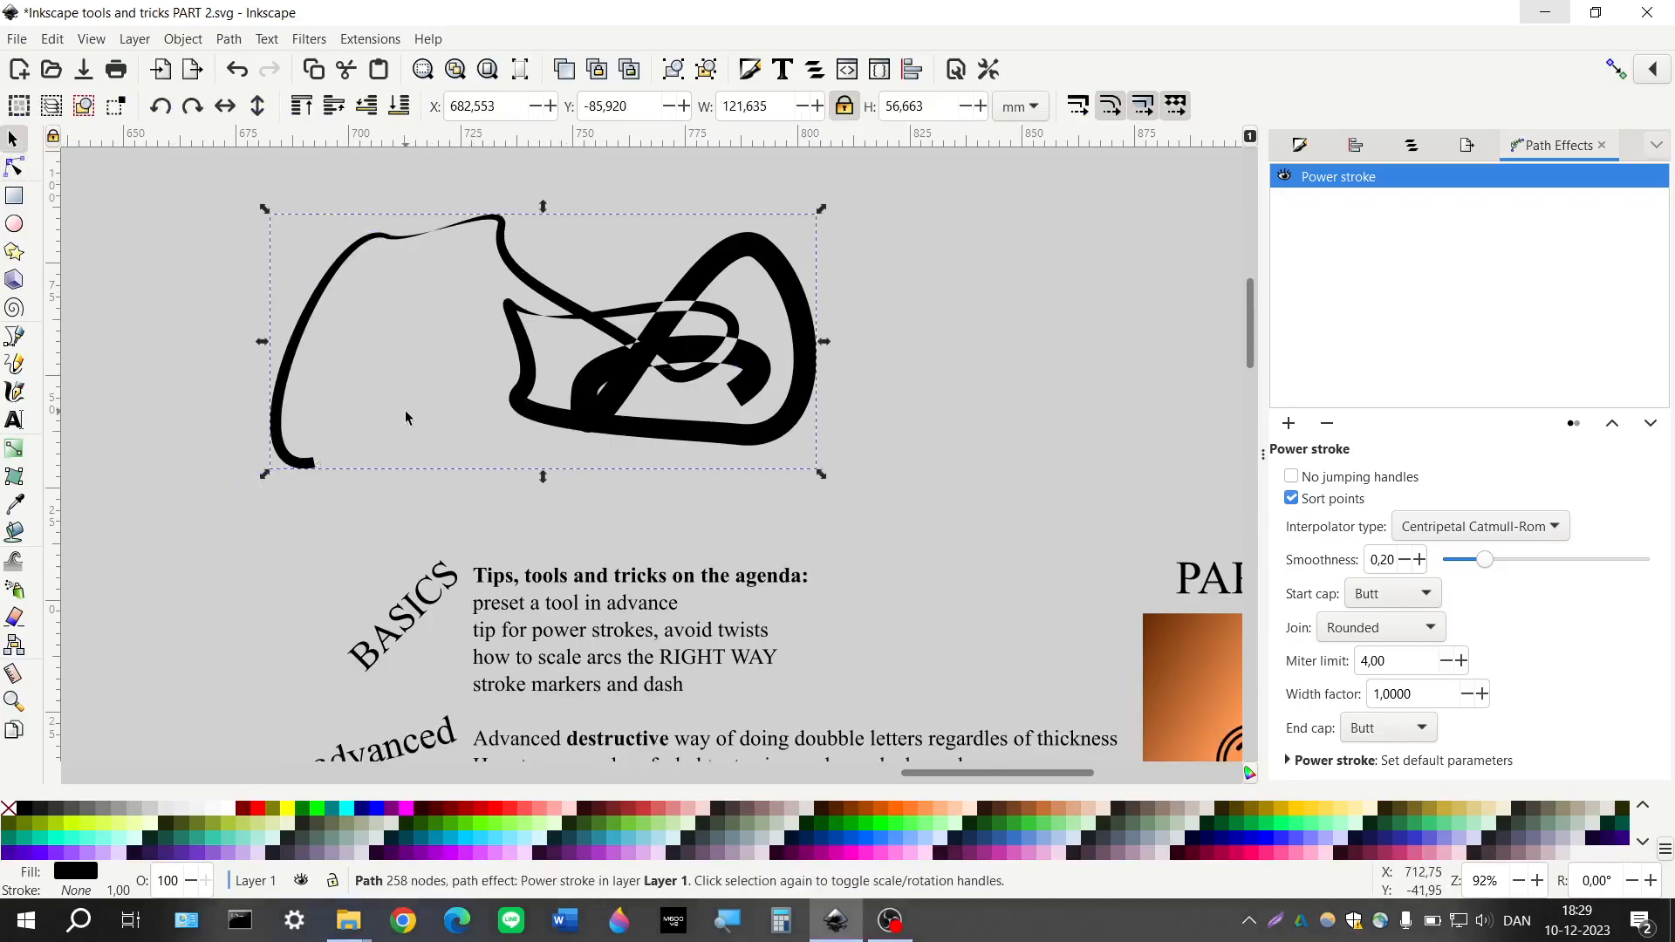
pyautogui.press('Delete')
pyautogui.scroll(-2, 429, 452)
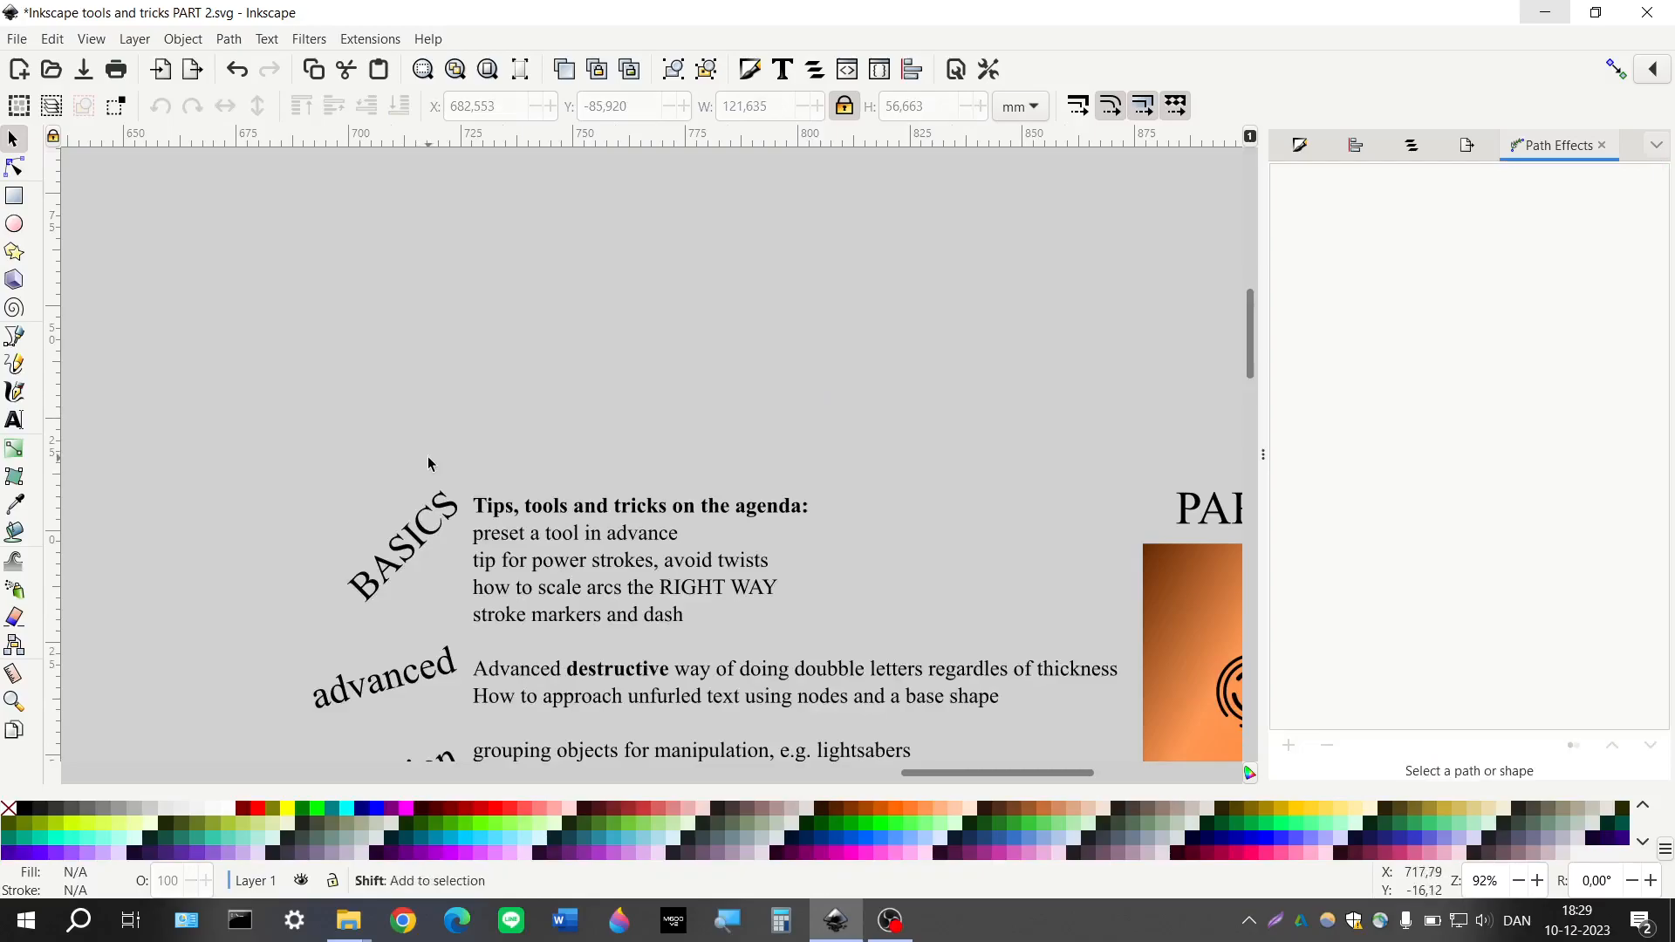
# Draw a circle of about 13.1 mm radius above the agenda and open it into an arc from about 183° to 75°
pyautogui.hscroll(2, 428, 457)
pyautogui.keyDown('ctrl'); pyautogui.scroll(1, 405, 436); pyautogui.keyUp('ctrl')
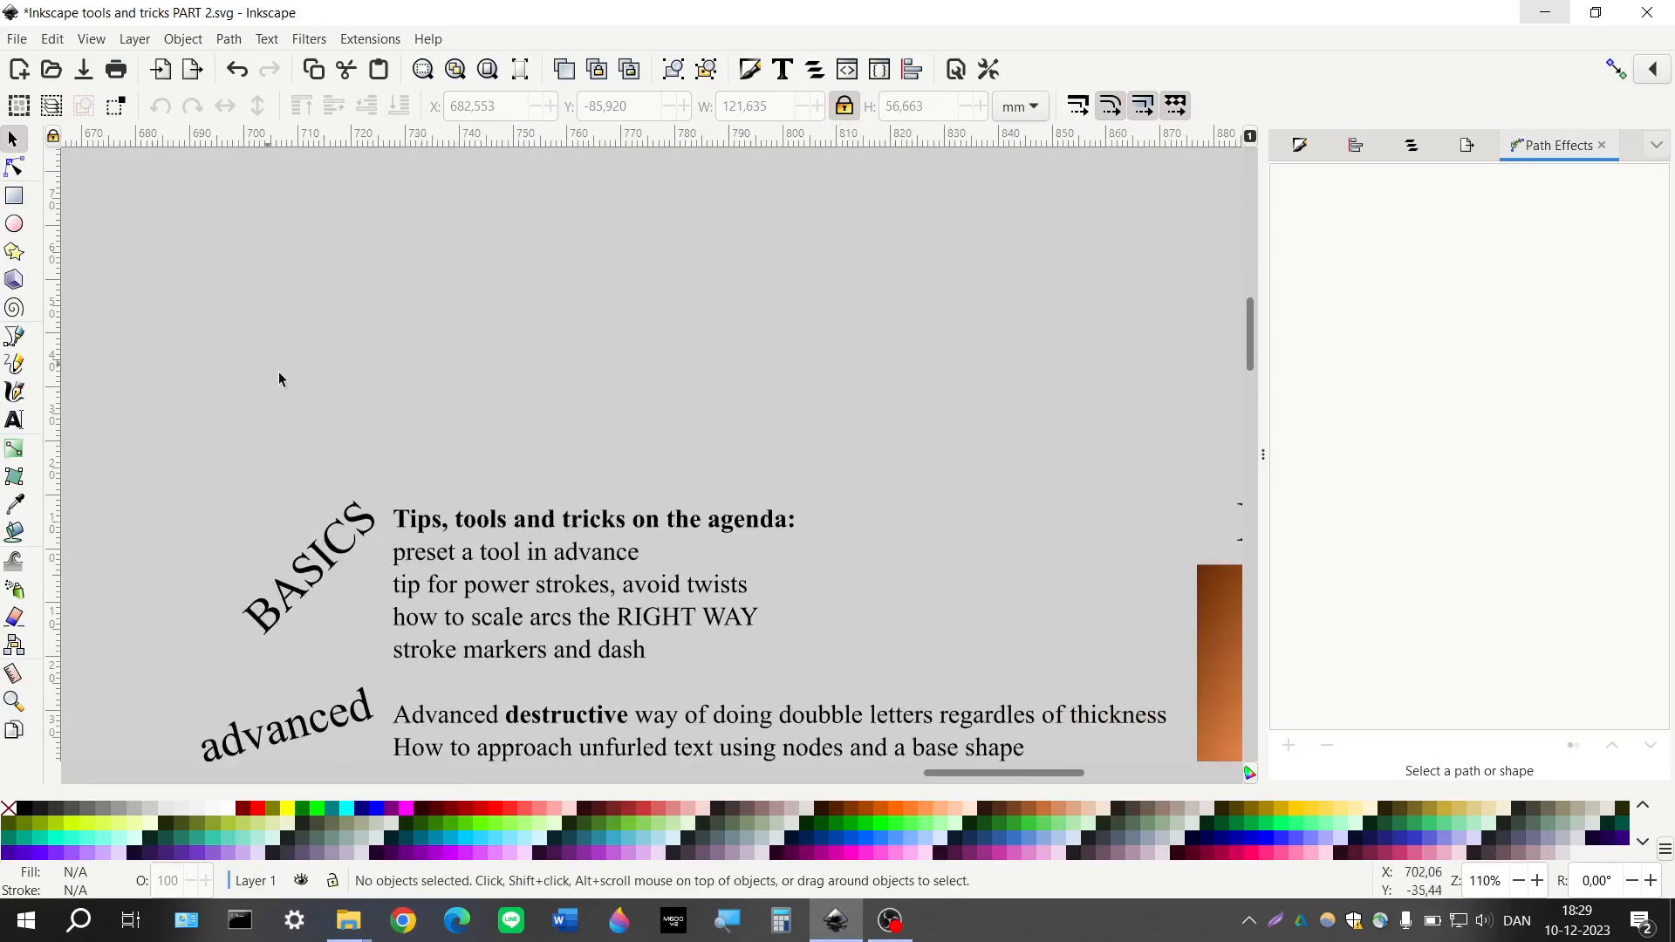
pyautogui.scroll(2, 276, 375)
pyautogui.click(14, 225)
pyautogui.moveTo(467, 387); pyautogui.dragTo(538, 472)
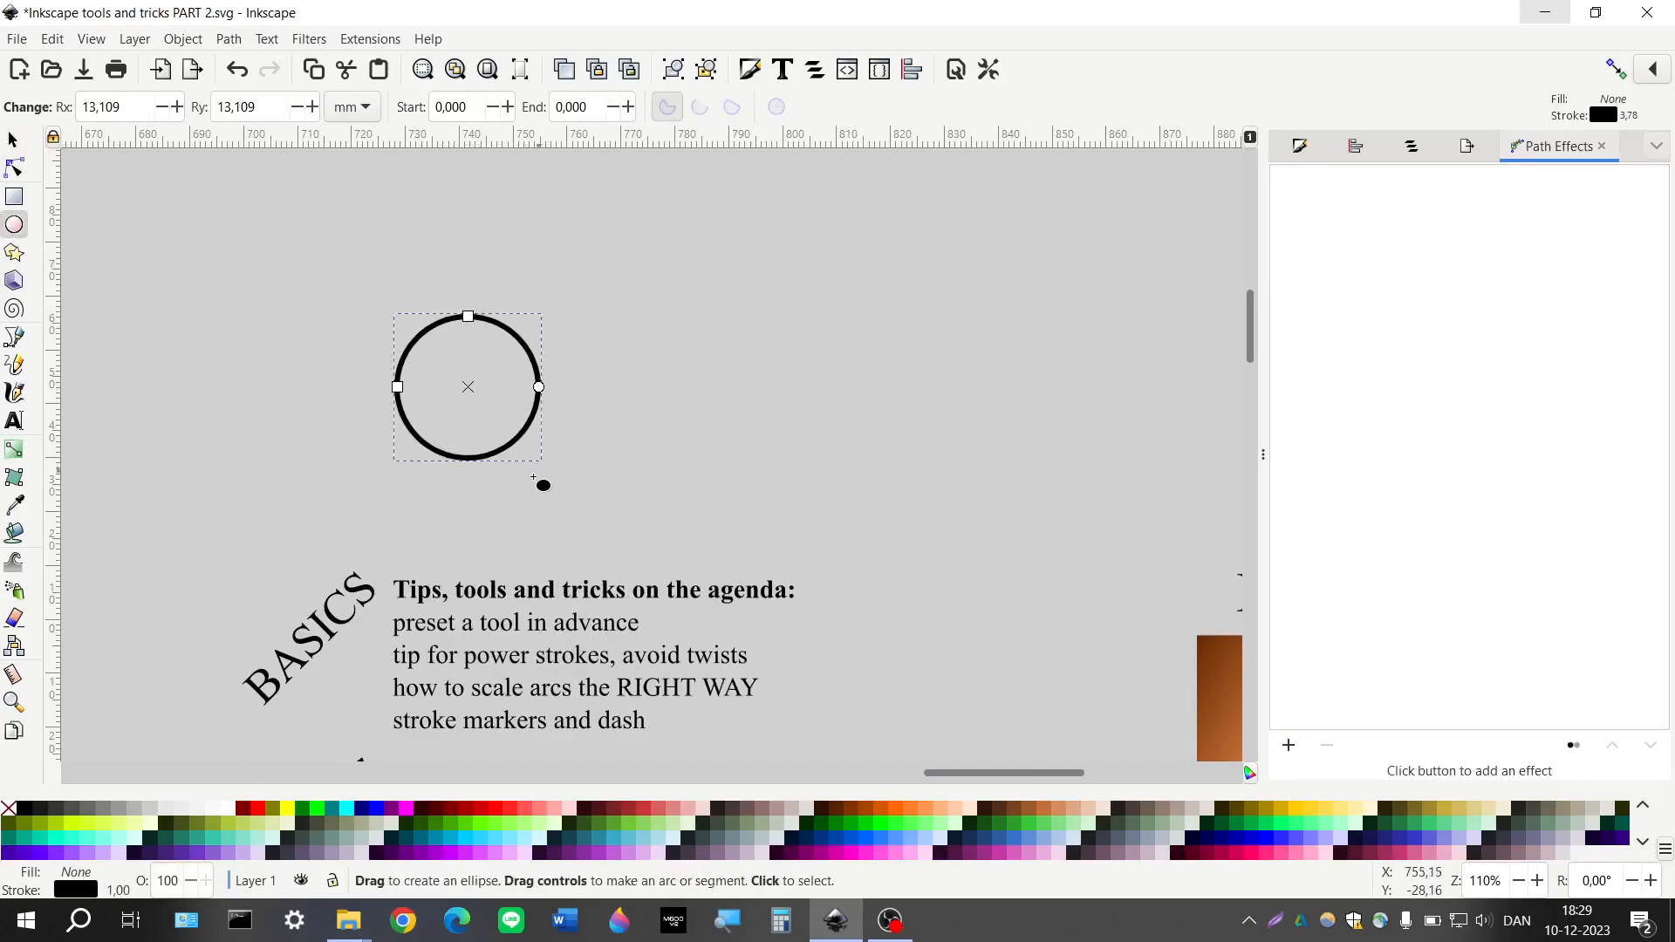
pyautogui.moveTo(538, 387); pyautogui.dragTo(489, 449)
pyautogui.moveTo(539, 386); pyautogui.dragTo(410, 385)
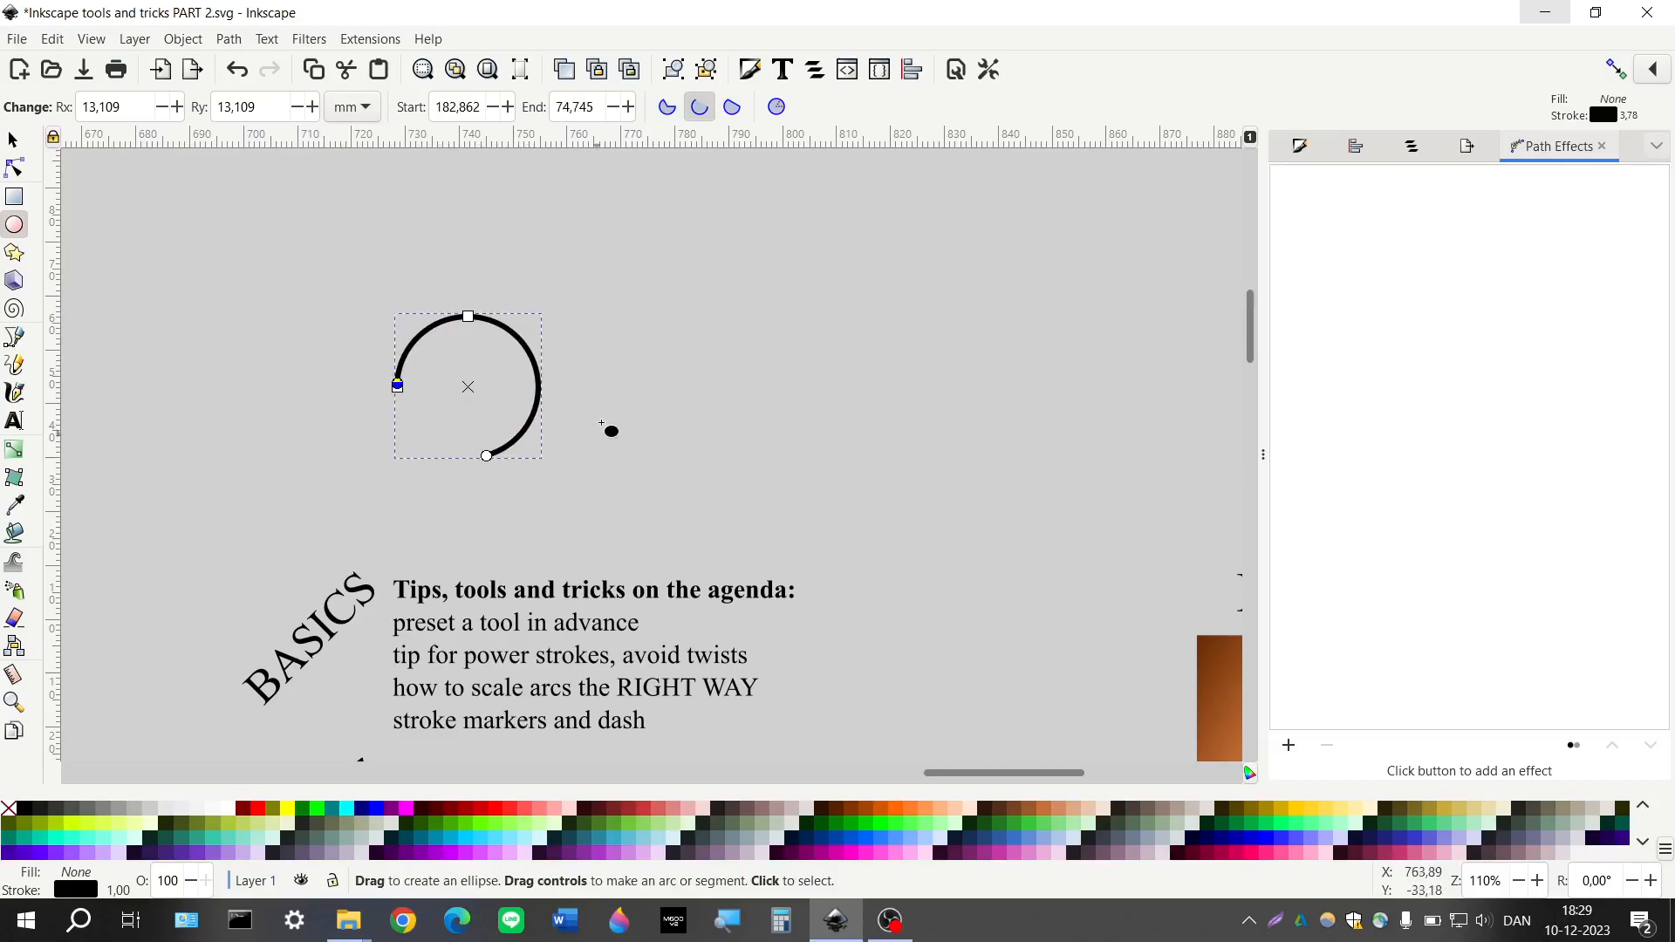
# Shrink a duplicate of the arc concentrically inside the original and shorten it by moving both end points
pyautogui.click(12, 139)
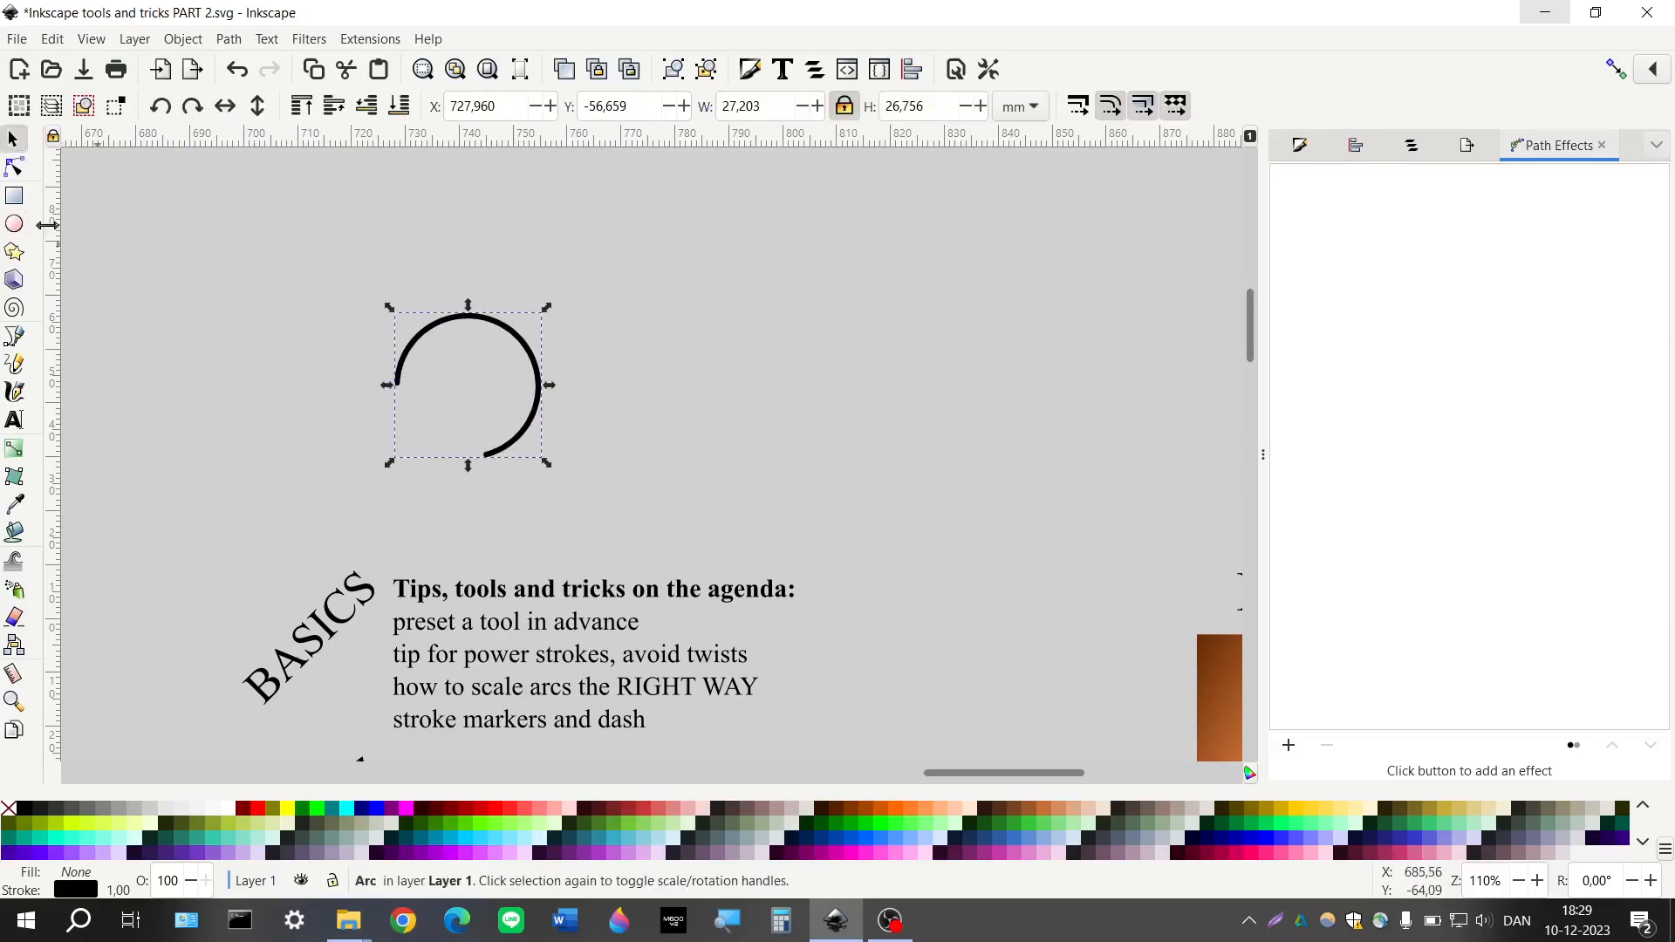
pyautogui.click(14, 166)
pyautogui.moveTo(468, 316)
pyautogui.mouseDown()
pyautogui.moveTo(473, 367)
pyautogui.moveTo(476, 320)
pyautogui.moveTo(473, 347)
pyautogui.mouseUp()
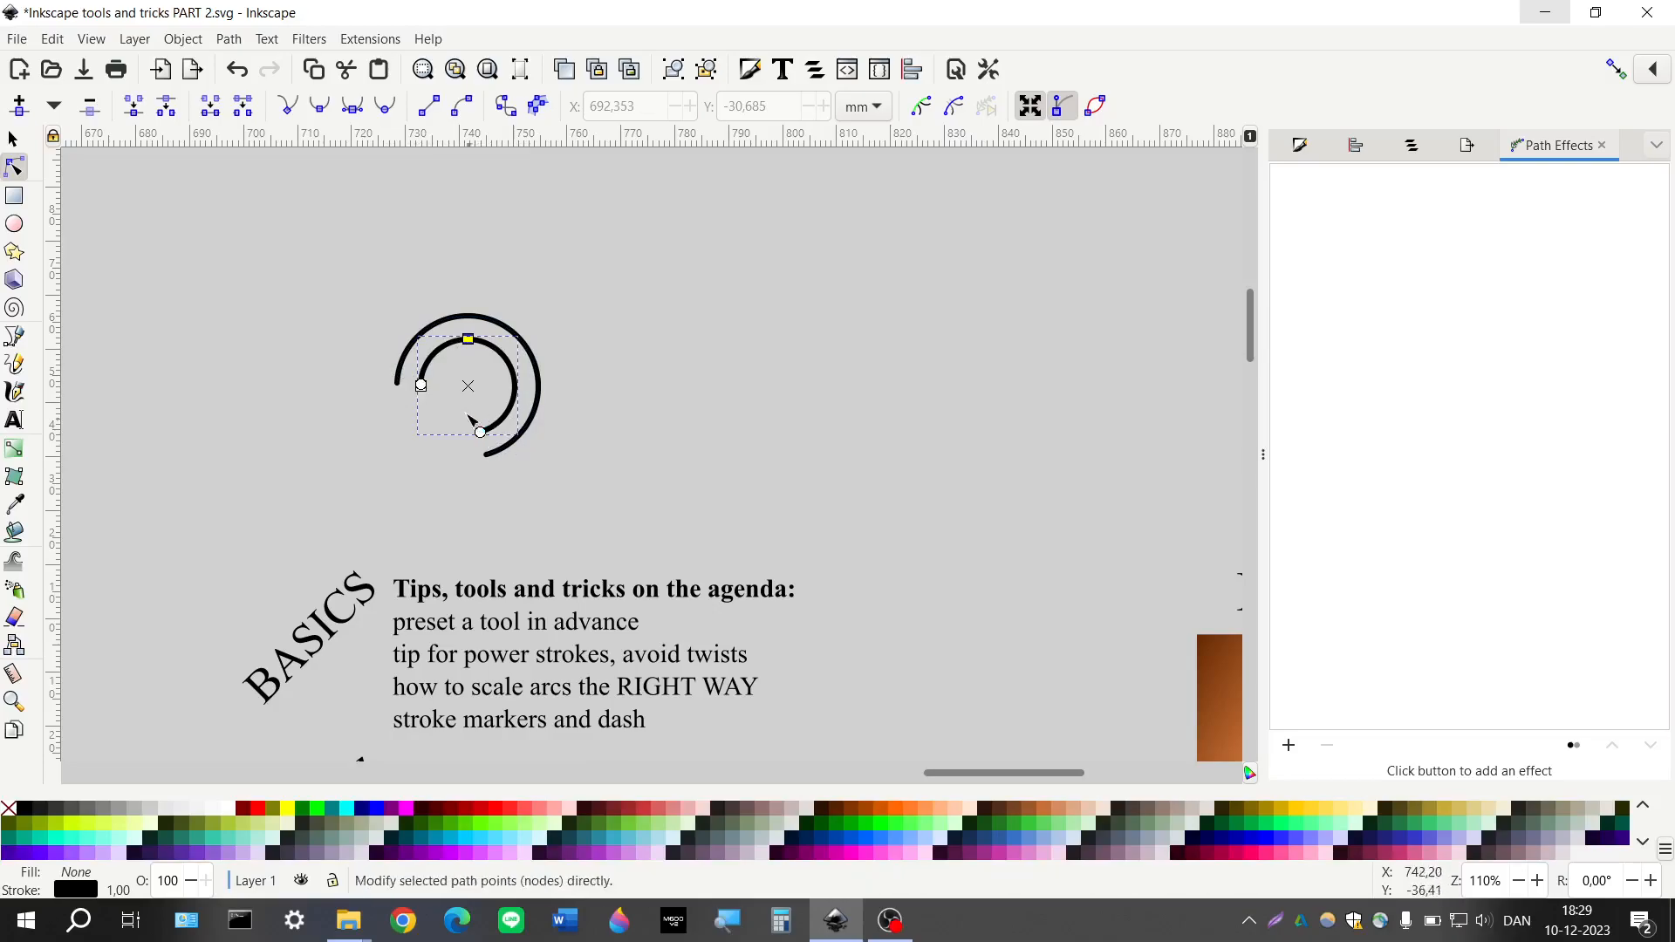
pyautogui.moveTo(468, 340)
pyautogui.mouseDown()
pyautogui.moveTo(480, 308)
pyautogui.moveTo(479, 350)
pyautogui.mouseUp()
pyautogui.moveTo(481, 436); pyautogui.dragTo(468, 275)
pyautogui.moveTo(359, 382); pyautogui.dragTo(423, 397)
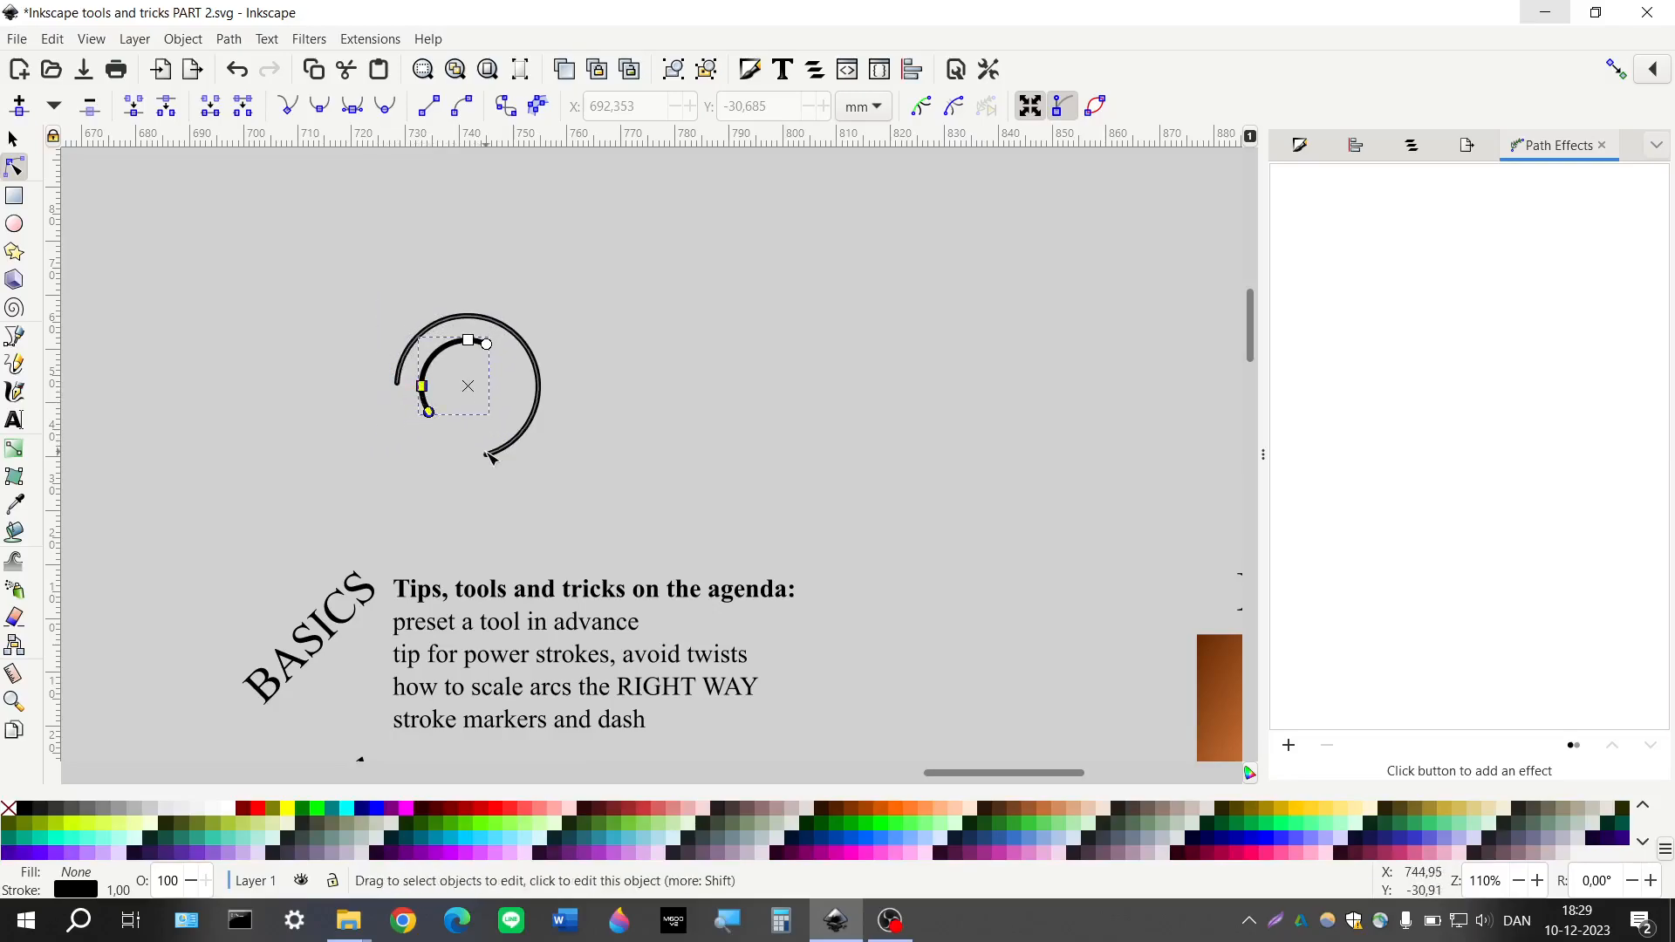
# Scale the inner arc up proportionally from its selection box to about 31.2 × 34.2 mm, around its box centre
pyautogui.scroll(4, 443, 366)
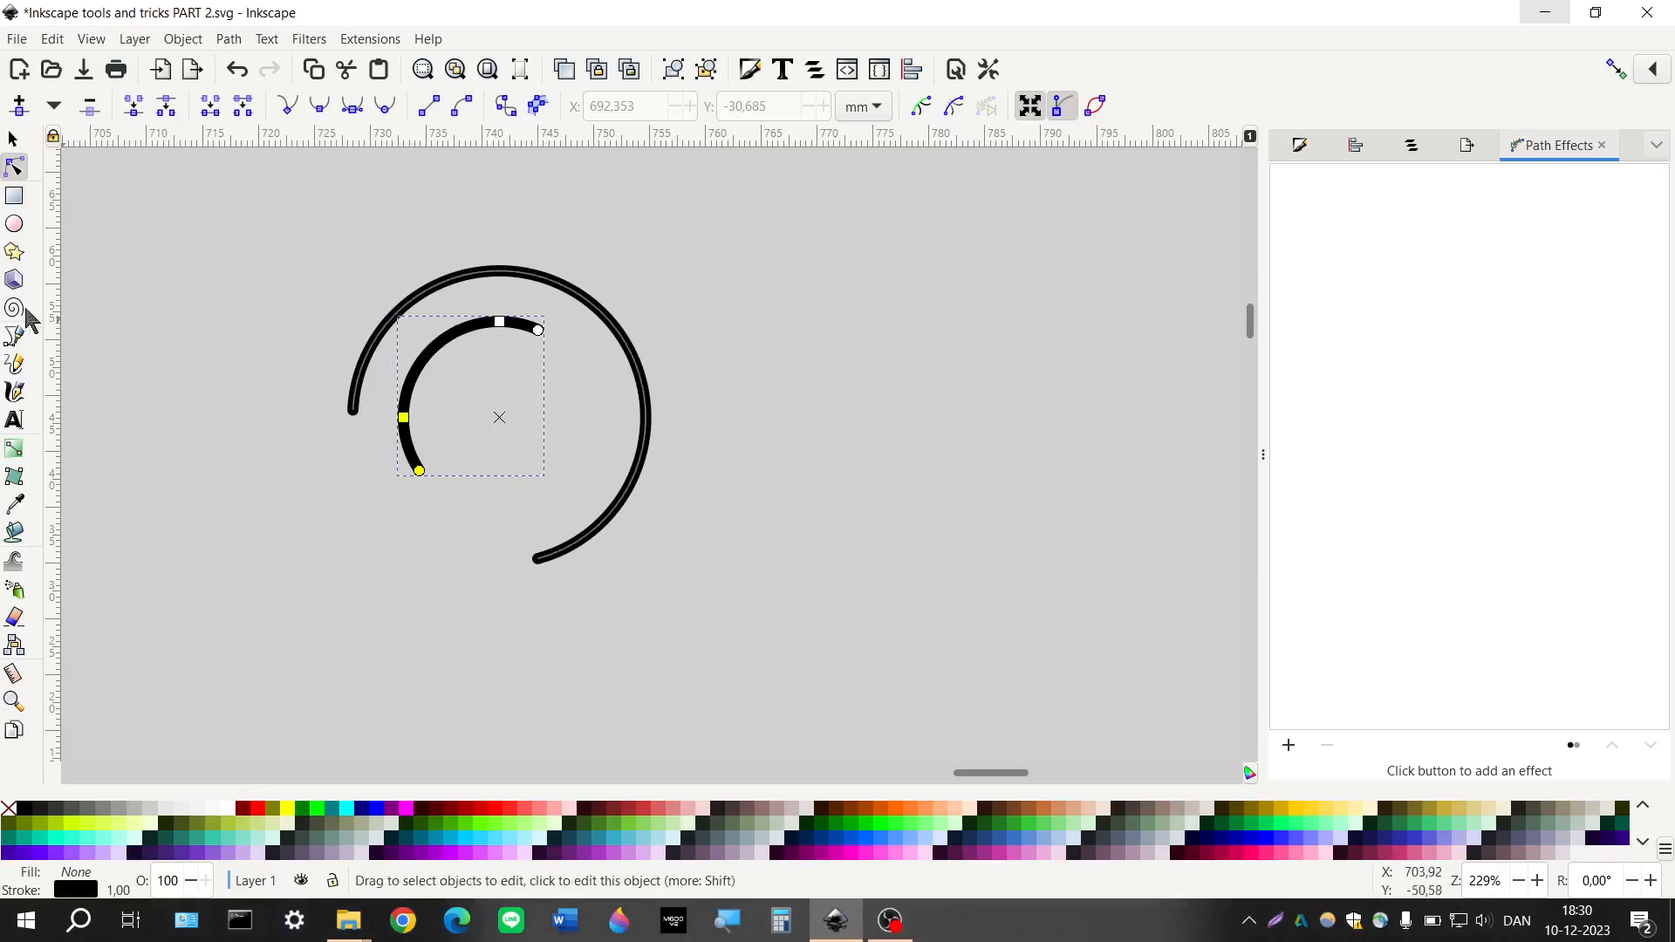
pyautogui.click(12, 140)
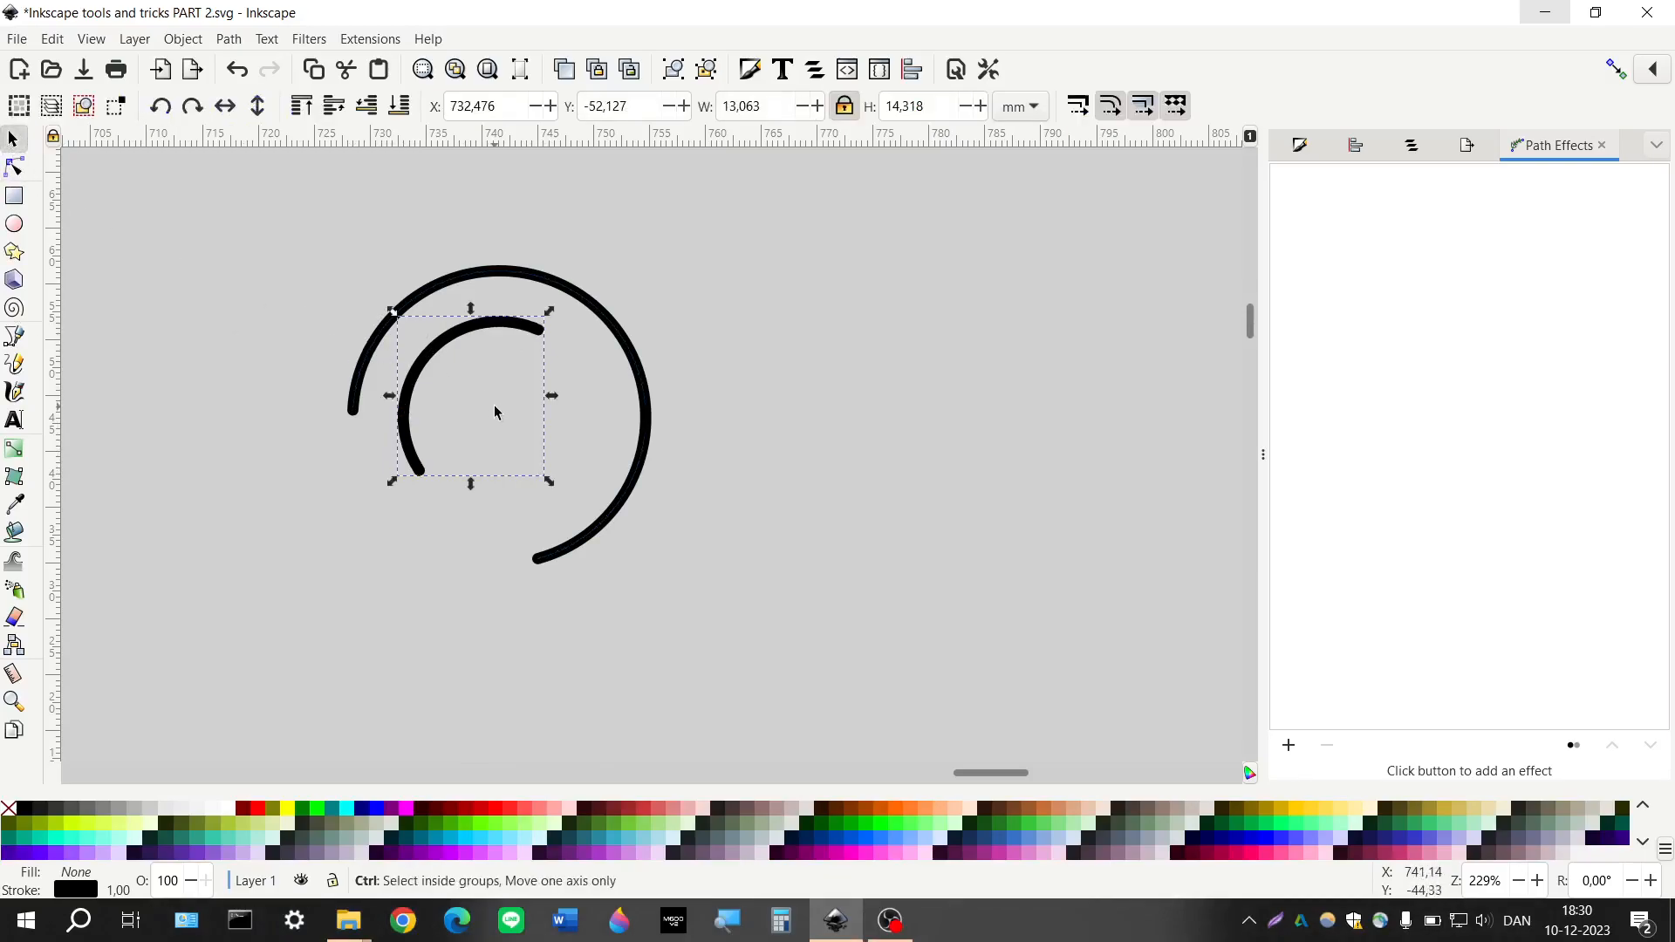
pyautogui.scroll(-4, 489, 393)
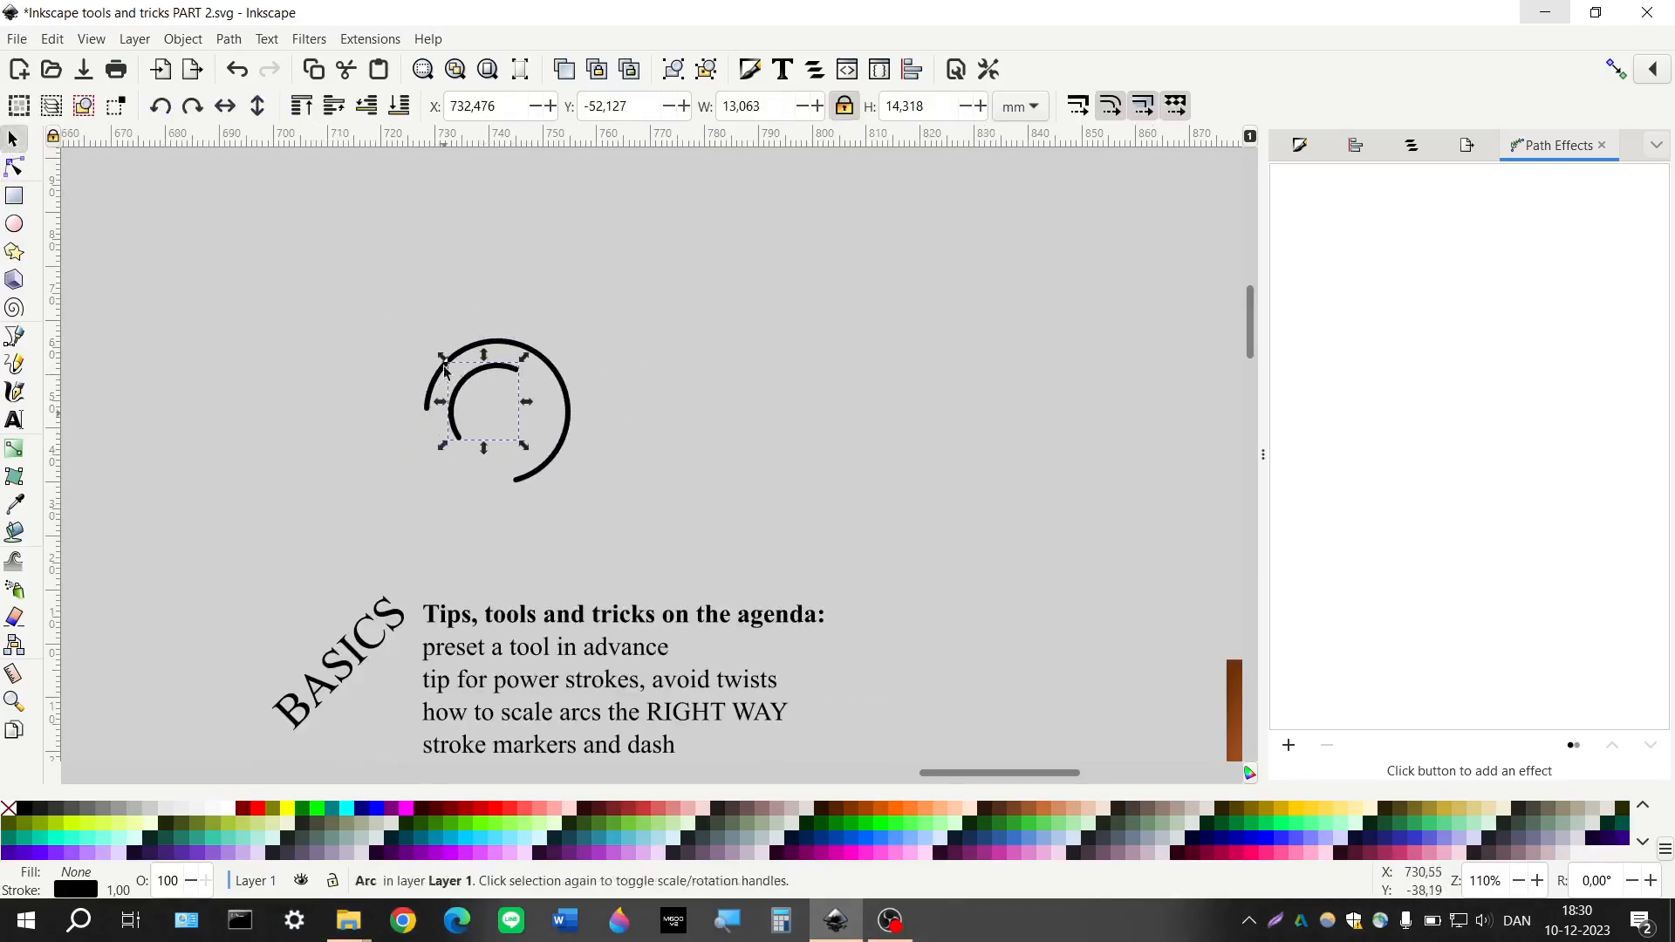
pyautogui.click(498, 369)
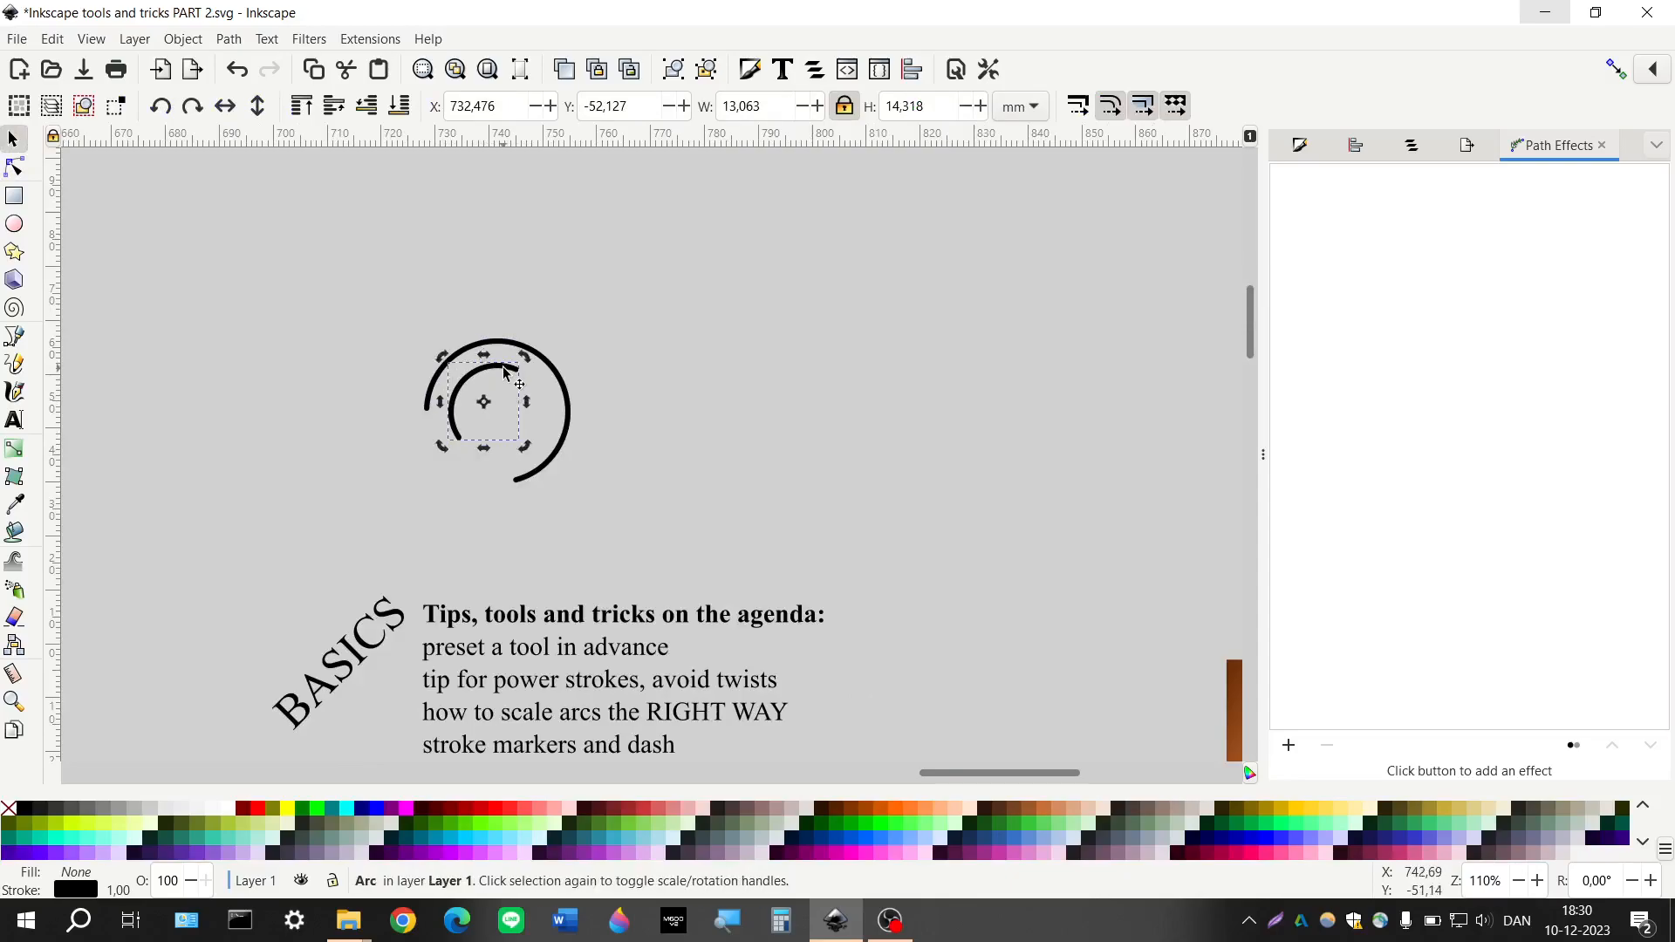
pyautogui.click(505, 373)
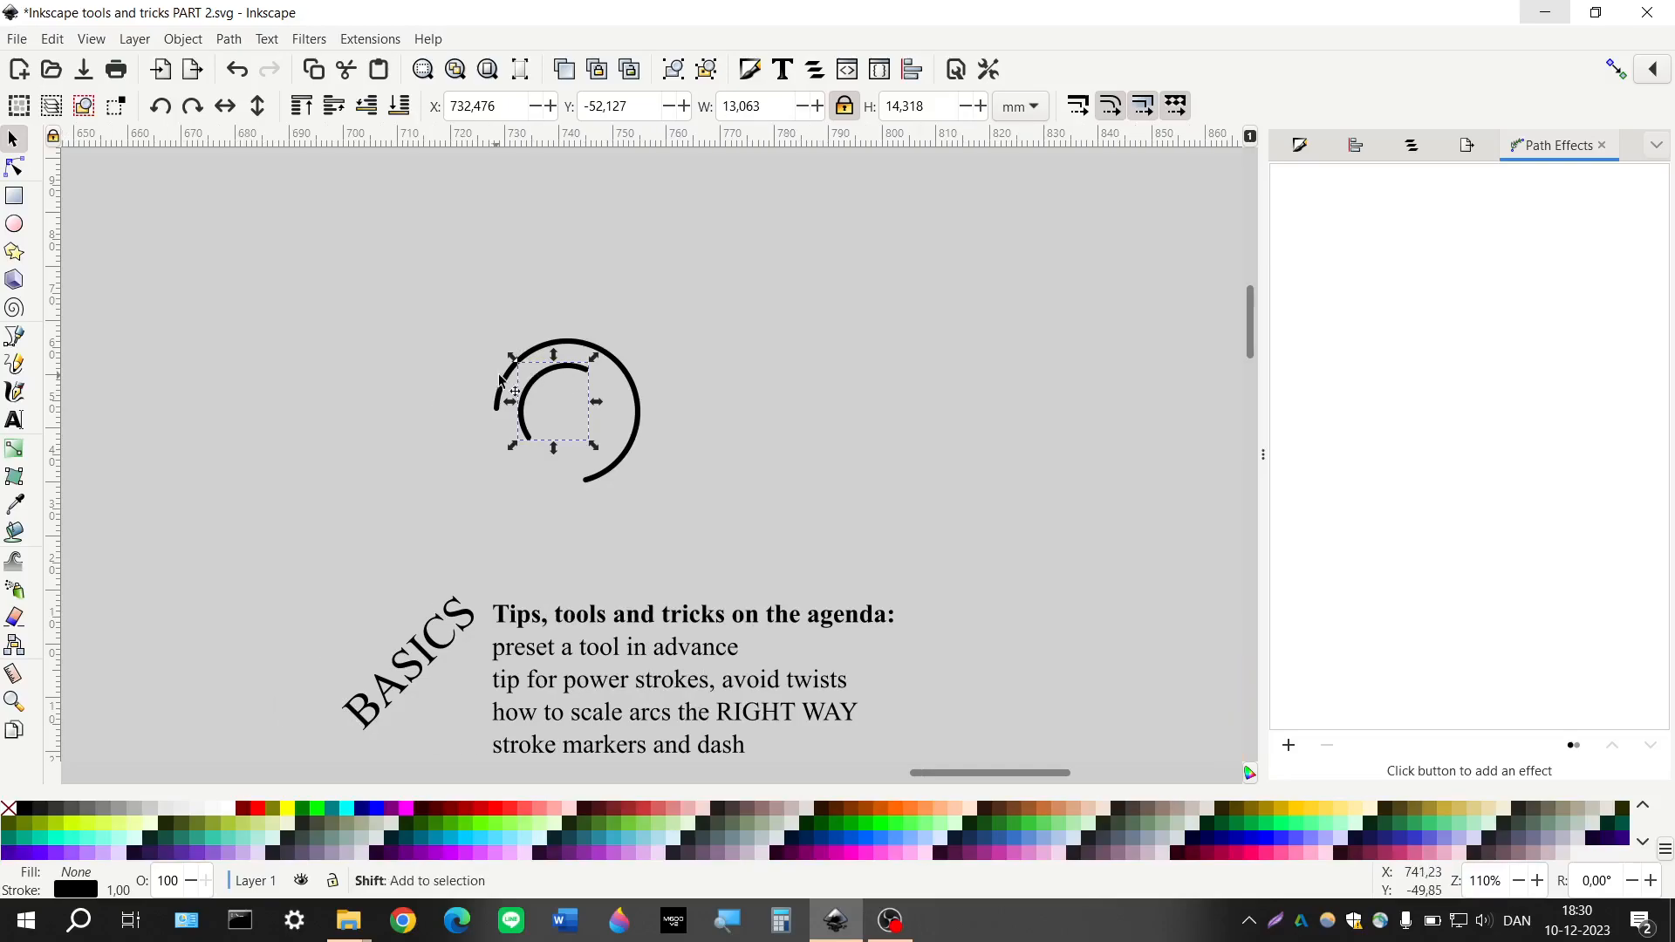
pyautogui.scroll(3, 627, 369)
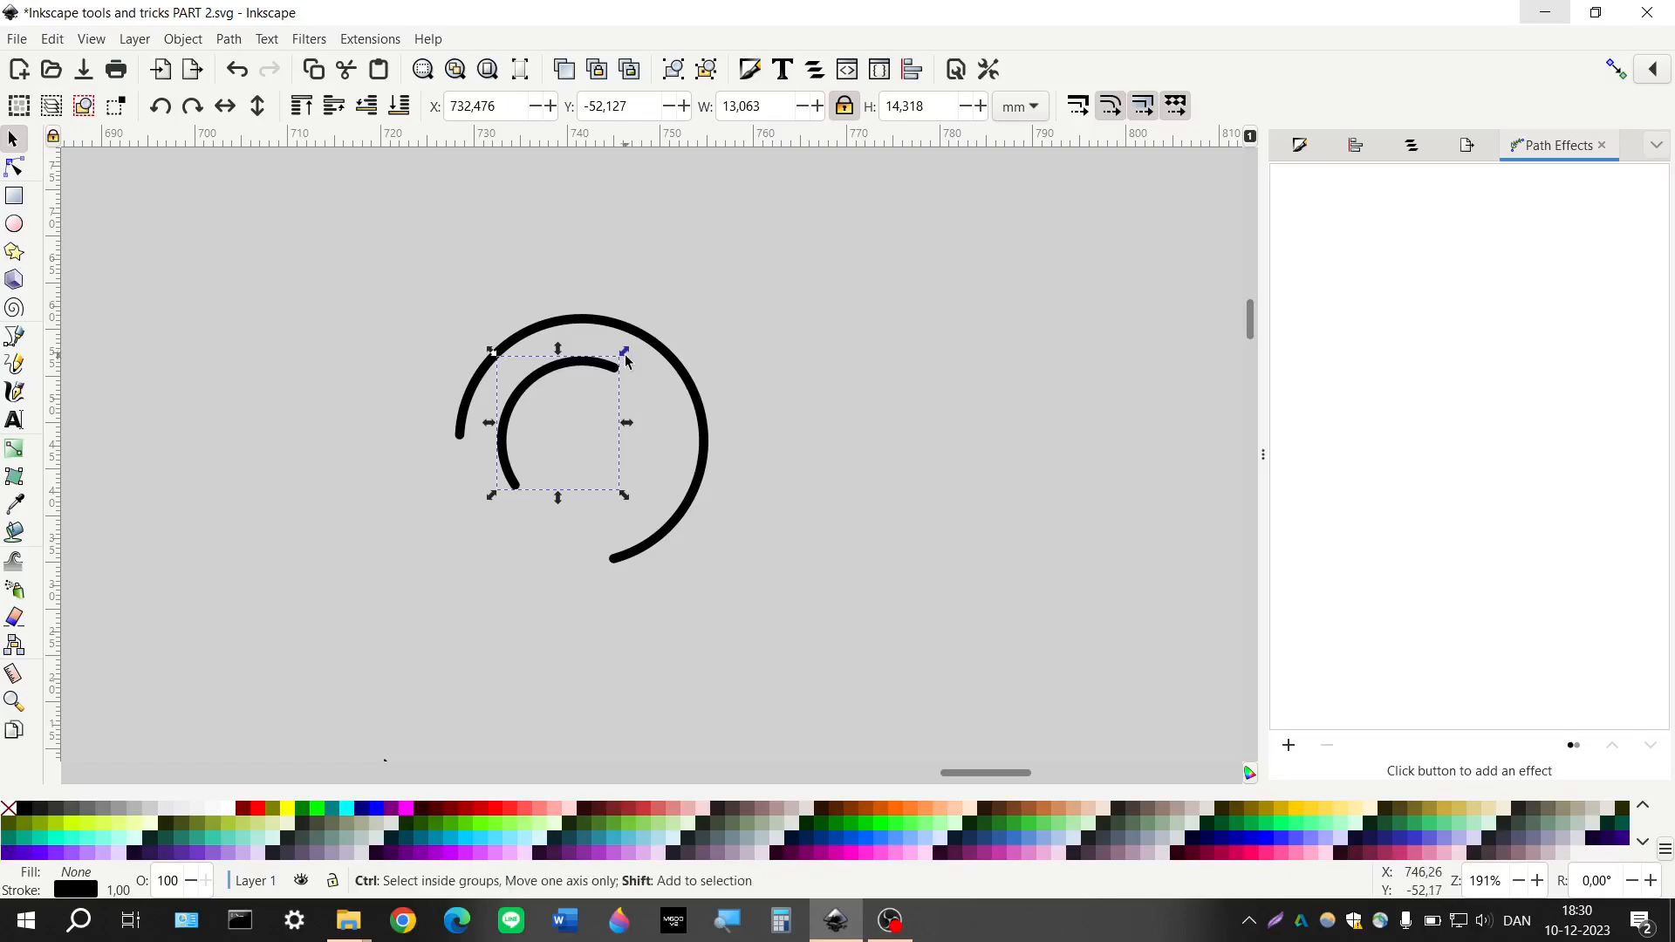
pyautogui.moveTo(626, 356)
pyautogui.mouseDown()
pyautogui.moveTo(808, 260)
pyautogui.moveTo(796, 272)
pyautogui.mouseUp()
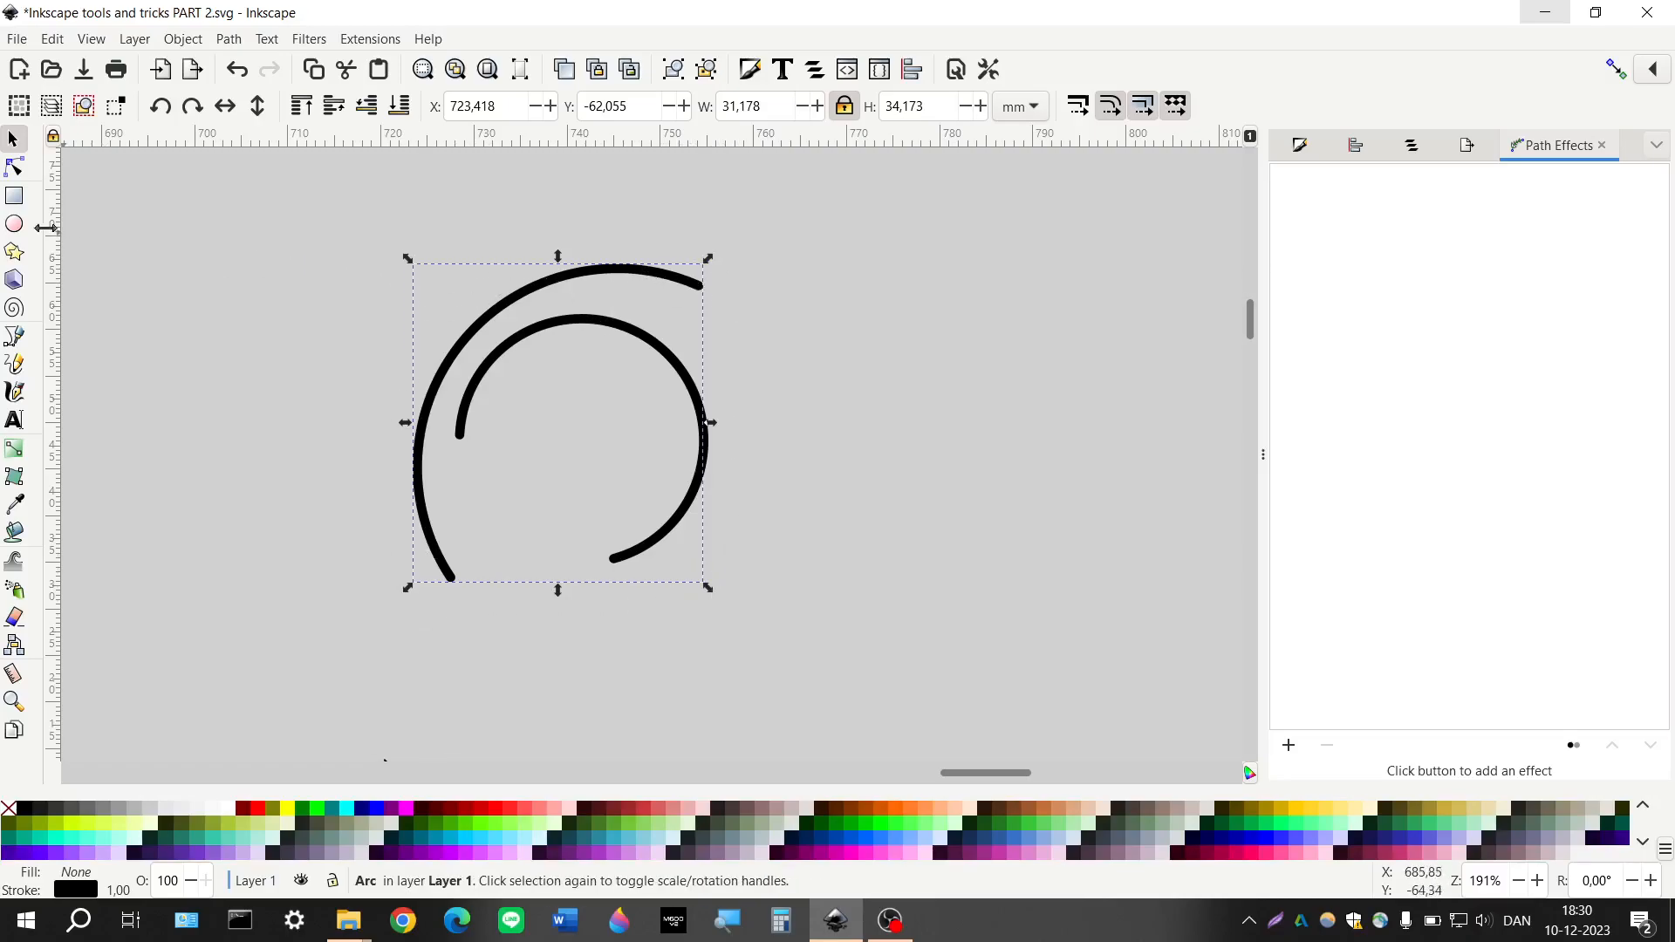
# Extend the enlarged arc into a nearly full circle and reduce its diameter slightly to about 42.8 mm
pyautogui.click(14, 166)
pyautogui.moveTo(703, 289); pyautogui.dragTo(525, 556)
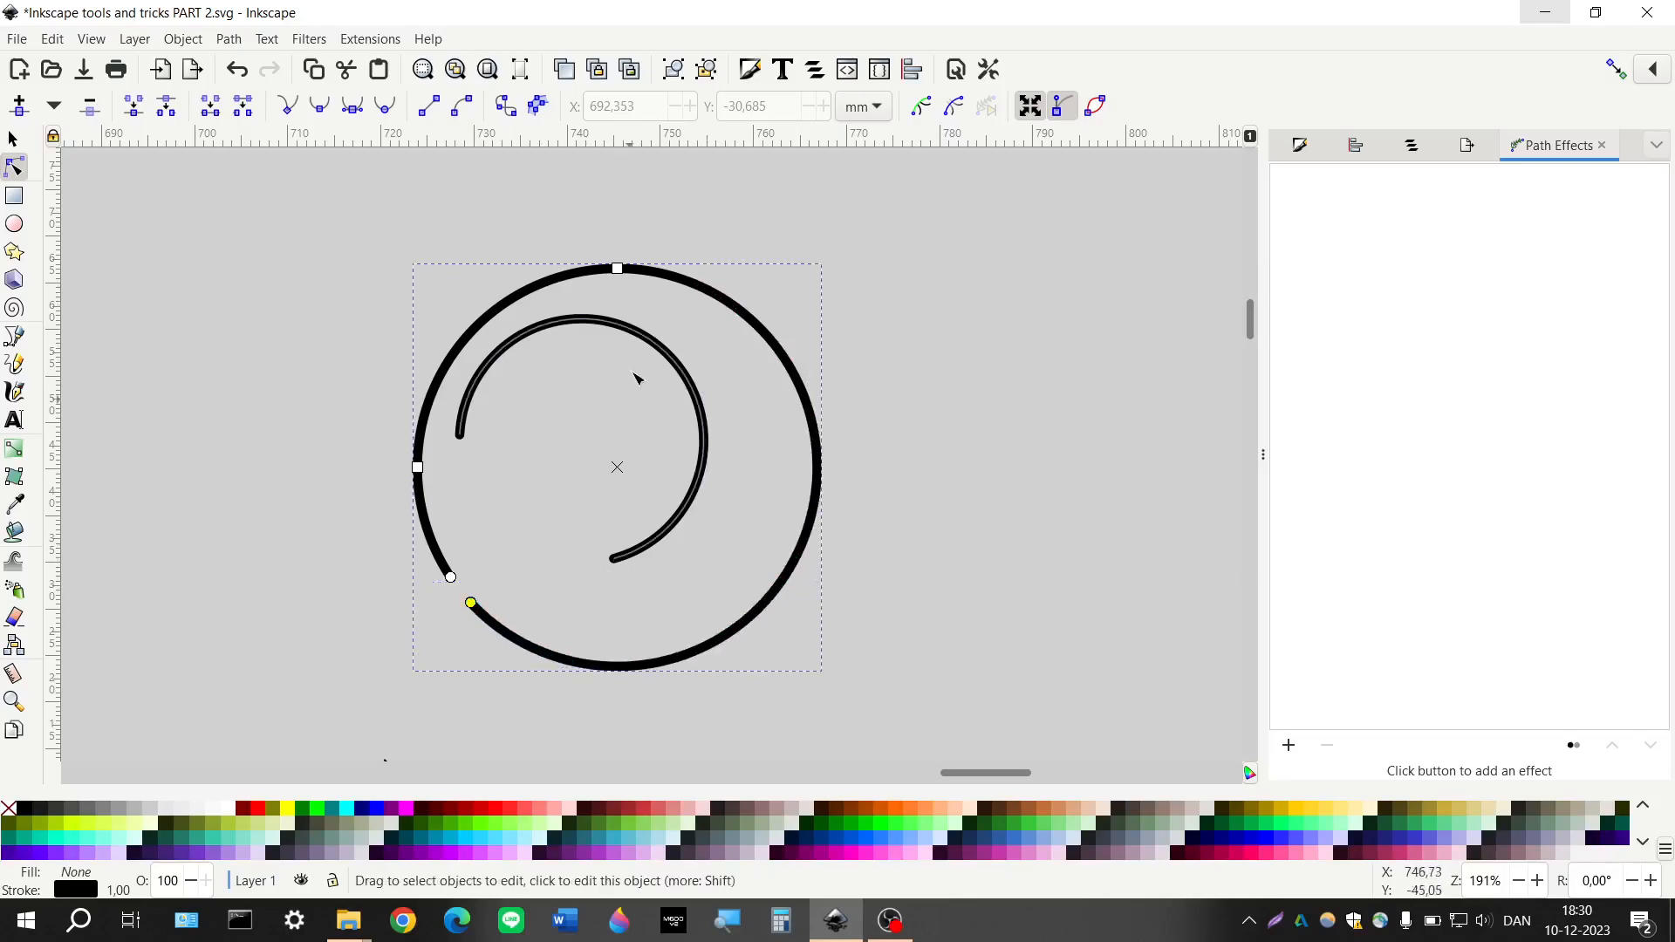
pyautogui.moveTo(617, 273)
pyautogui.mouseDown()
pyautogui.moveTo(620, 417)
pyautogui.moveTo(620, 279)
pyautogui.mouseUp()
# Delete the outer arc and enlarge the remaining arc to about 34.3 mm wide with its radius handle
pyautogui.click(13, 139)
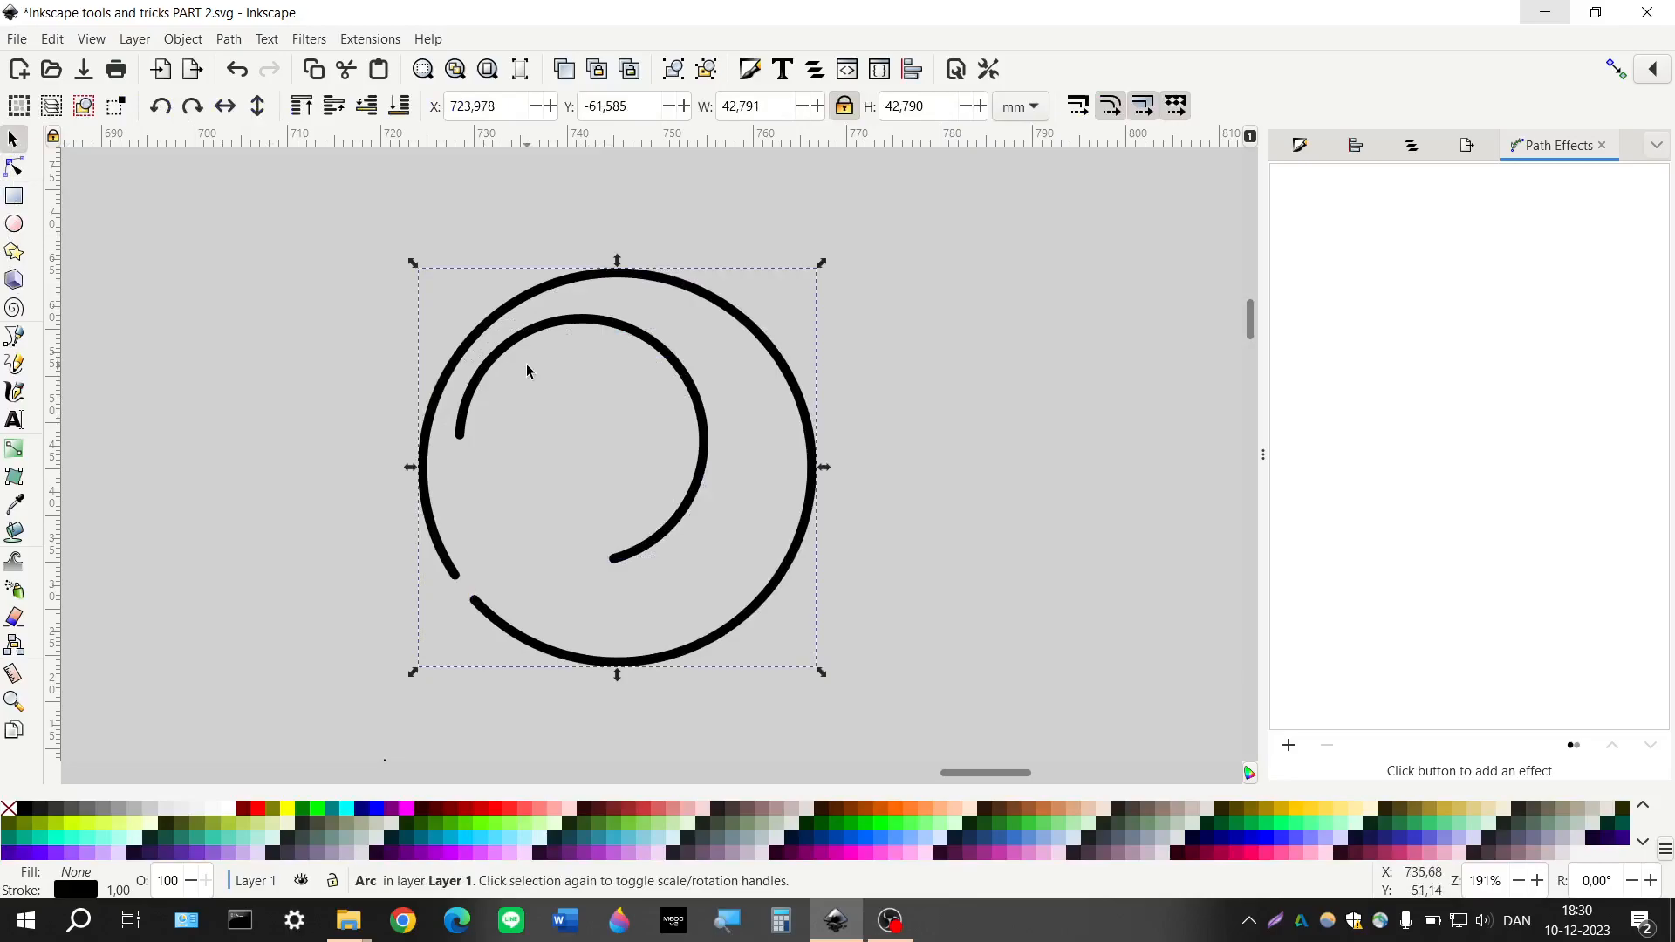
pyautogui.press('Delete')
pyautogui.click(528, 340)
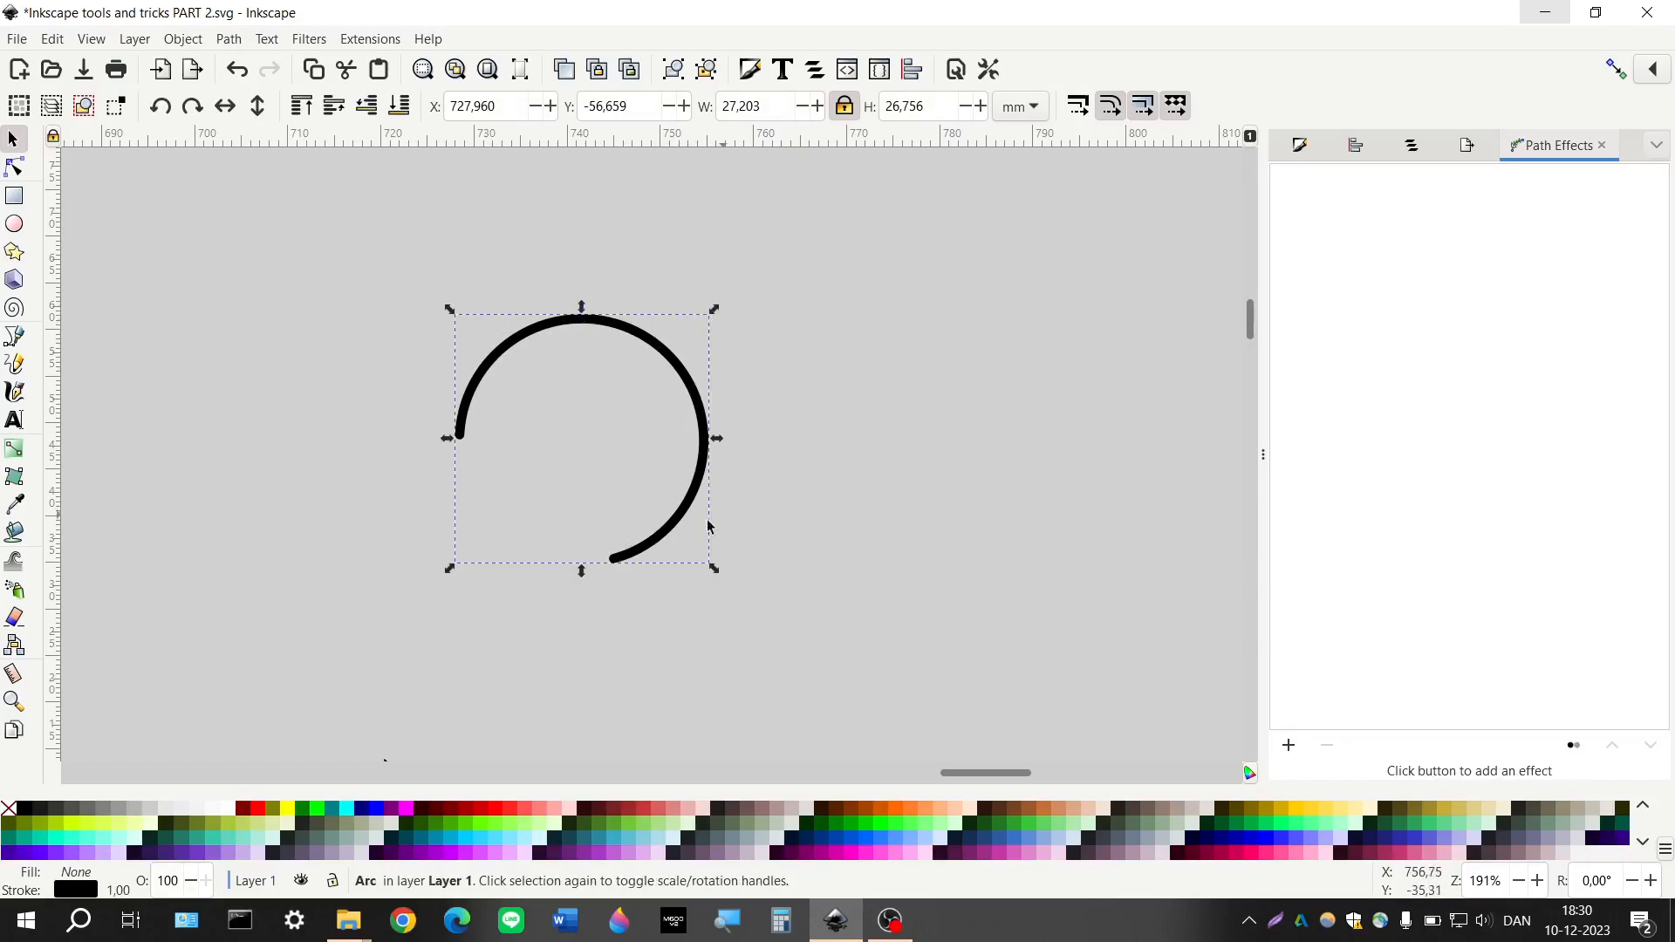
pyautogui.click(14, 167)
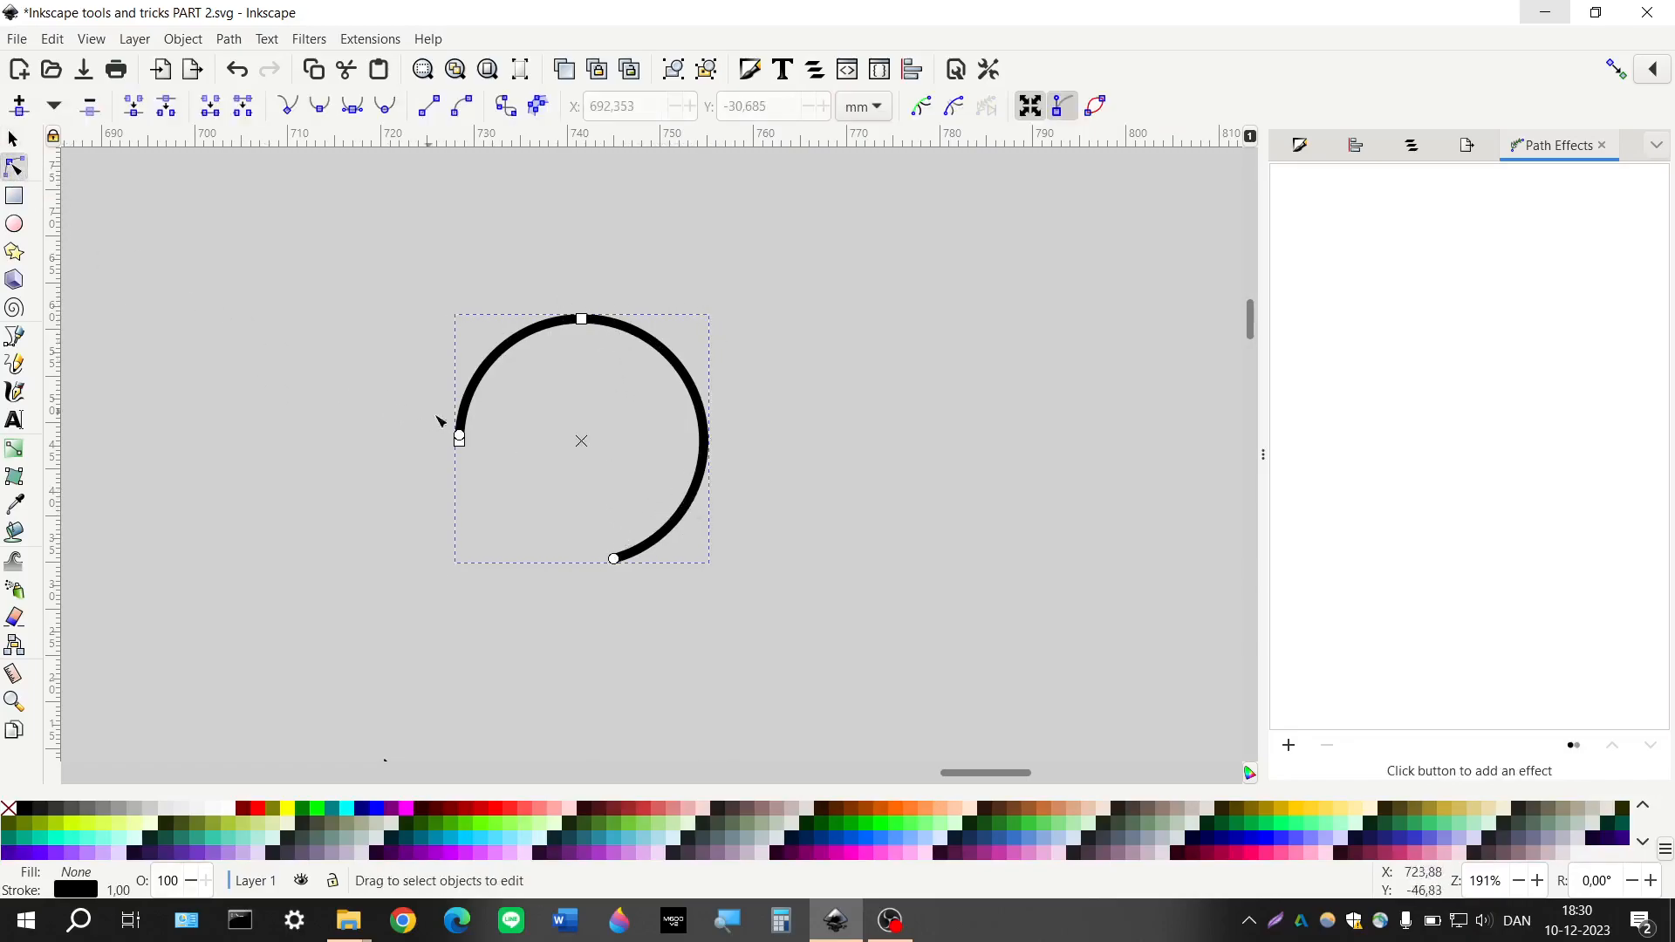
pyautogui.moveTo(582, 321); pyautogui.dragTo(582, 286)
pyautogui.keyDown('ctrl'); pyautogui.scroll(-2, 540, 368); pyautogui.keyUp('ctrl')
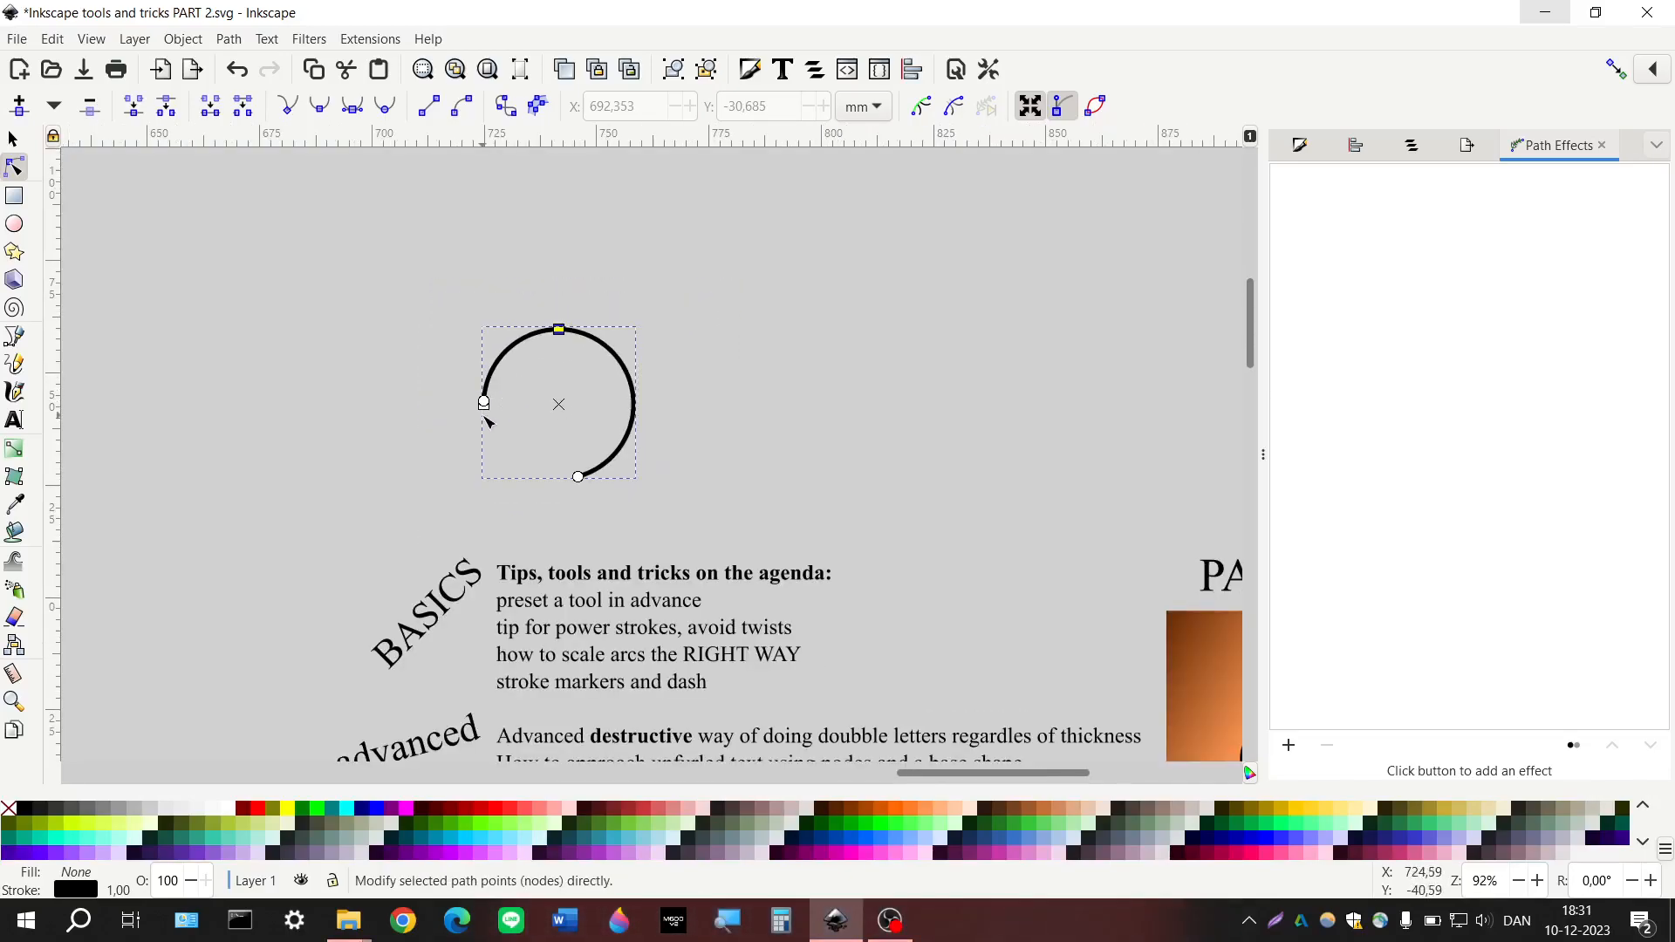
# Delete the remaining arc above the agenda text
pyautogui.click(12, 139)
pyautogui.click(521, 345)
pyautogui.press('Delete')
# Draw a smooth freehand wavy line about 60 mm wide with the Pencil tool in the empty area above the agenda
pyautogui.scroll(-2, 555, 468)
pyautogui.keyDown('shift'); pyautogui.hscroll(2, 517, 457); pyautogui.keyUp('shift')
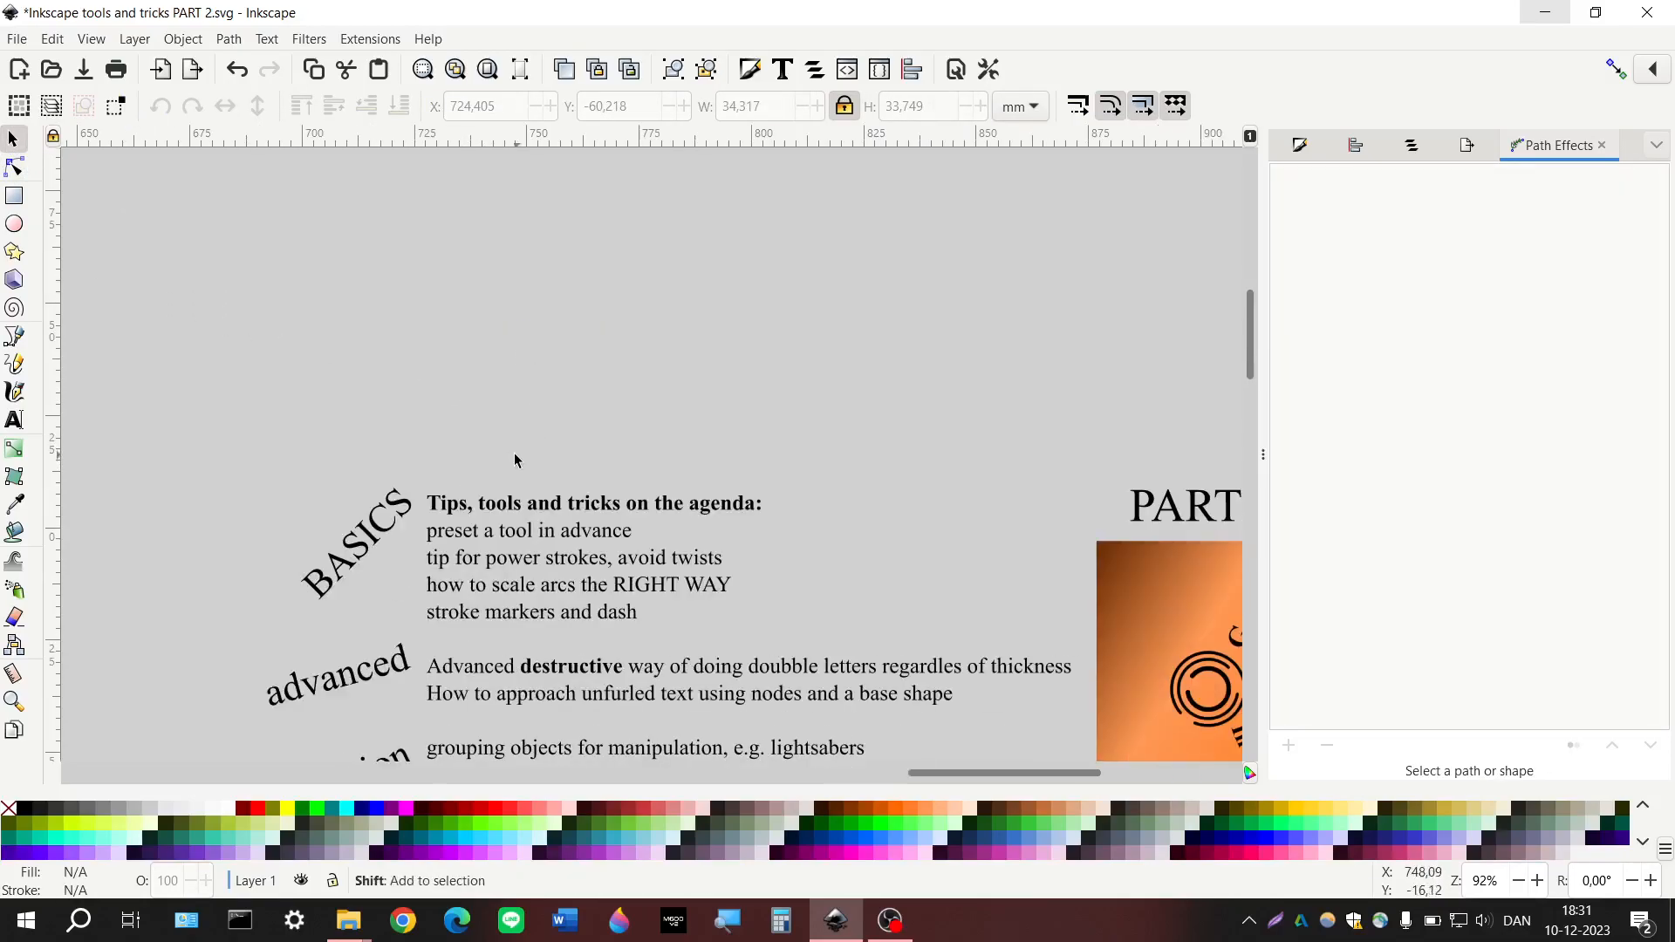
pyautogui.keyDown('ctrl'); pyautogui.scroll(1, 516, 483); pyautogui.keyUp('ctrl')
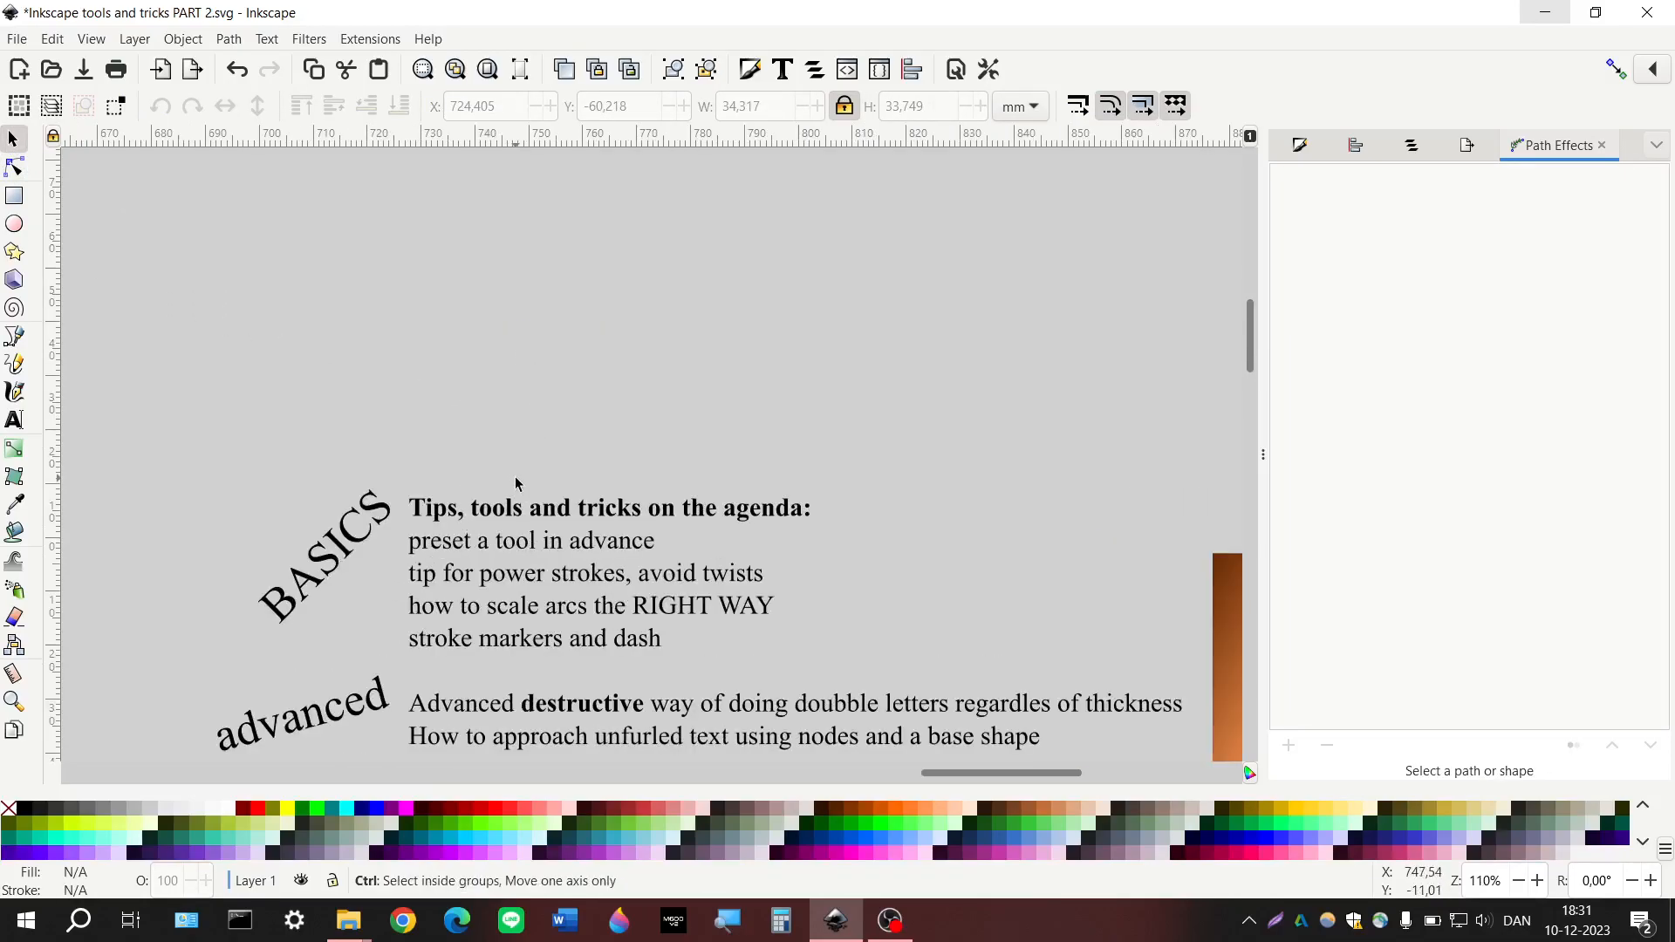
pyautogui.click(14, 365)
pyautogui.moveTo(299, 446)
pyautogui.mouseDown()
pyautogui.moveTo(375, 385)
pyautogui.moveTo(614, 393)
pyautogui.moveTo(631, 338)
pyautogui.mouseUp()
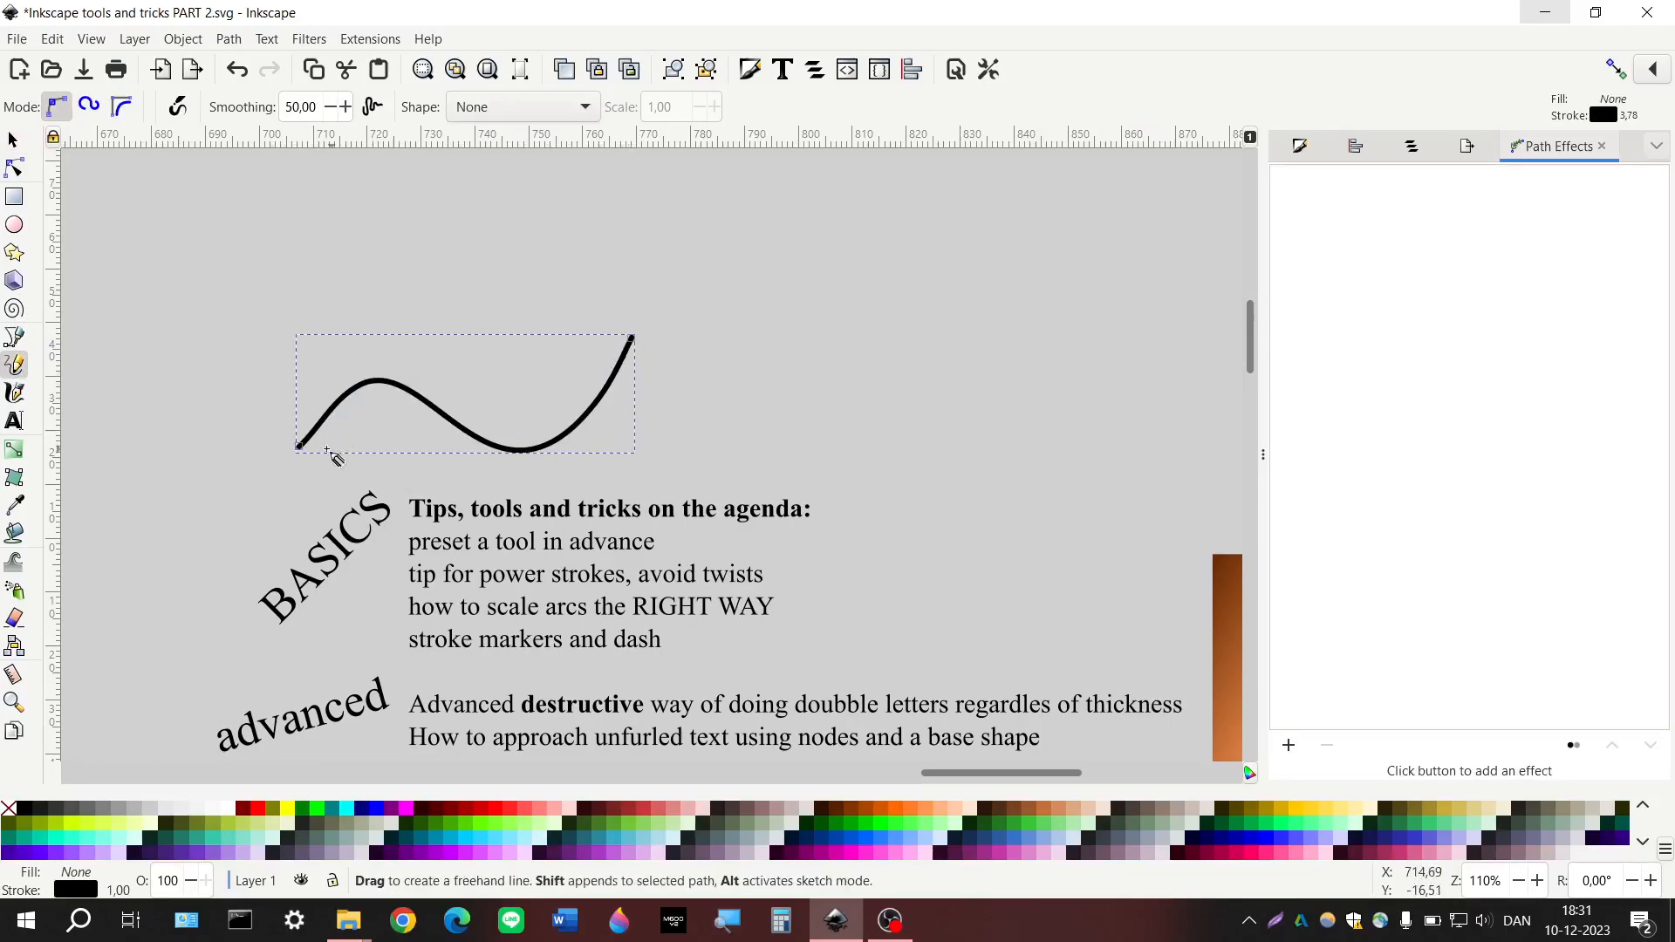
# Give the wavy line a Tail arrow-feather marker at its start node
pyautogui.click(14, 171)
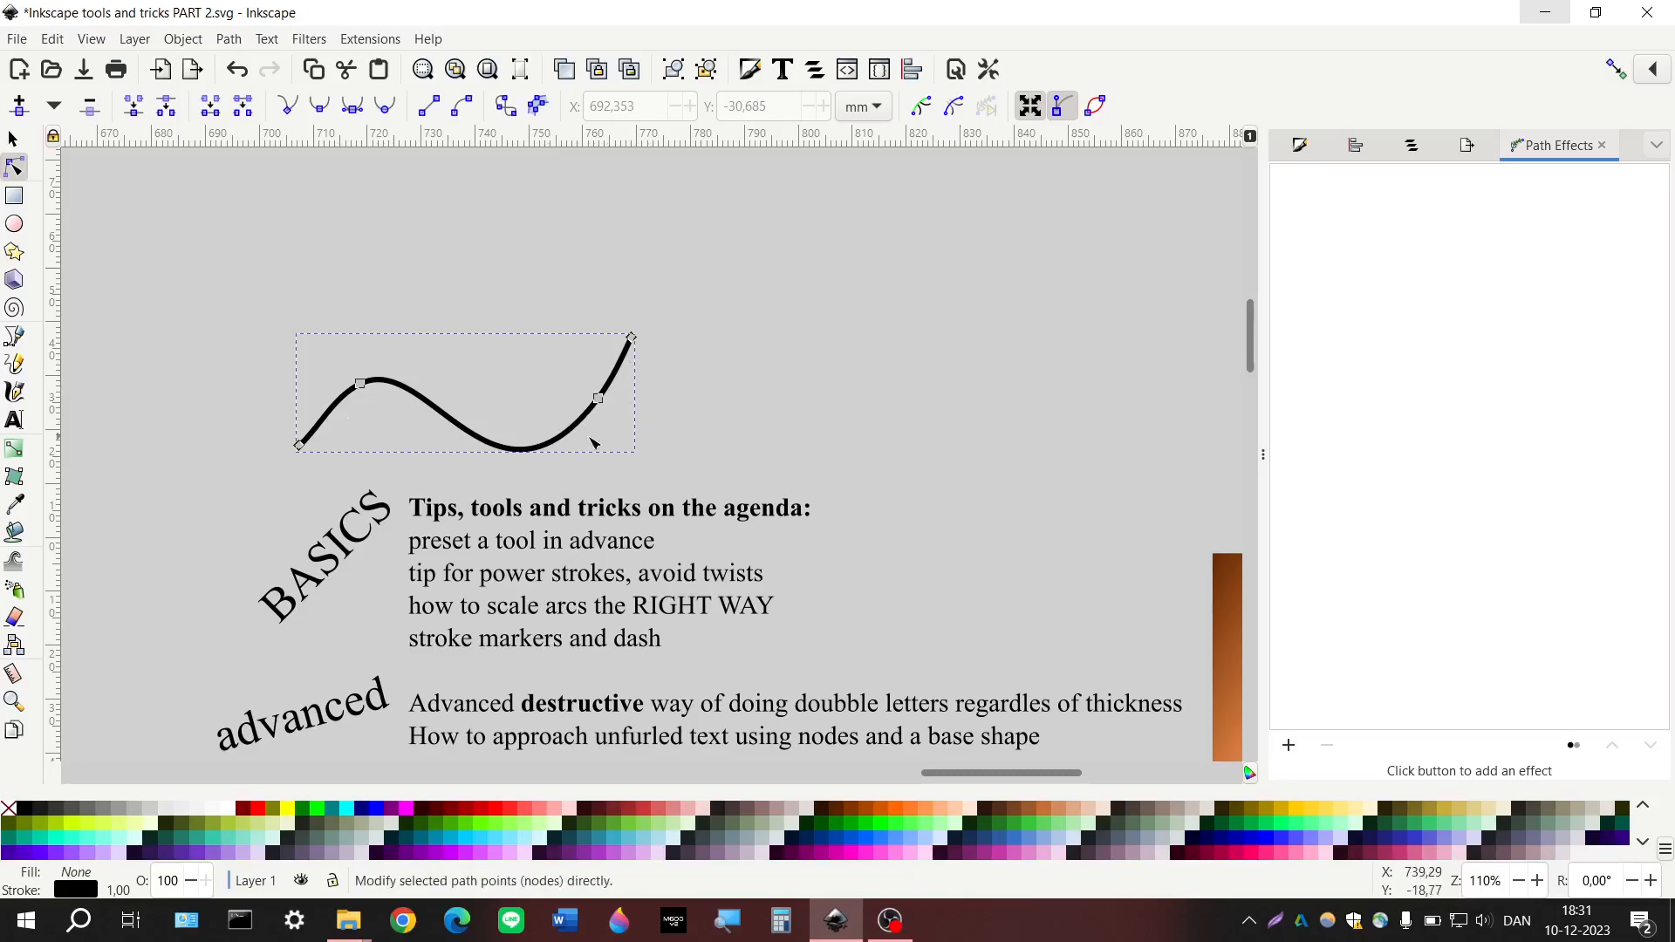
pyautogui.click(1300, 147)
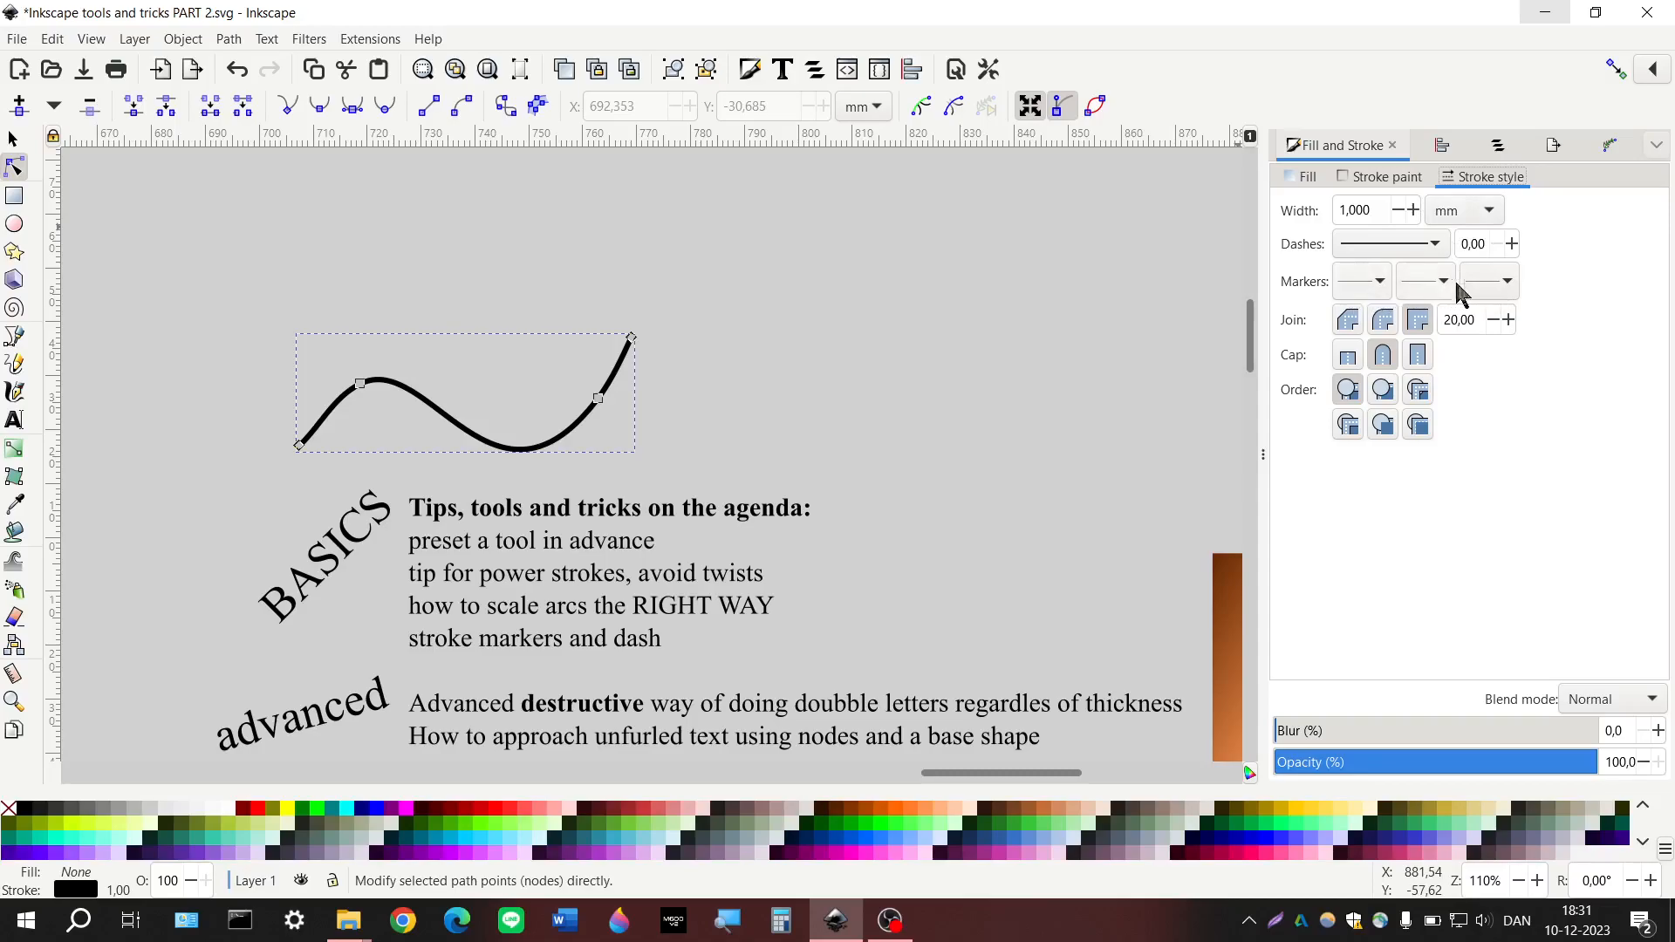
pyautogui.click(1366, 281)
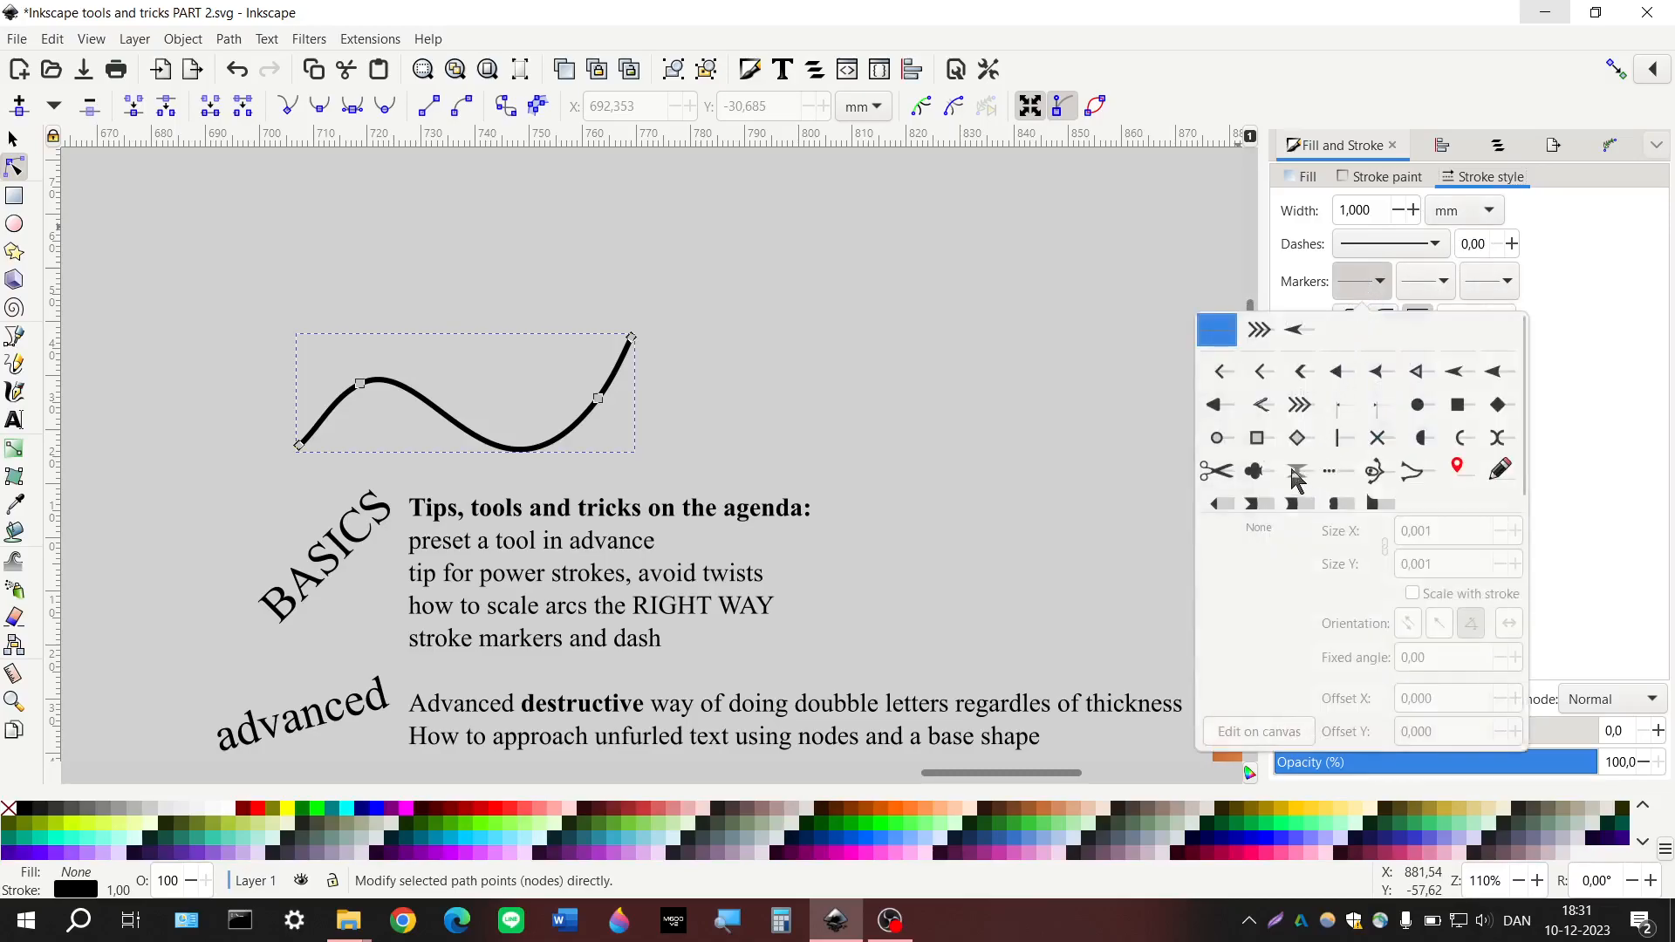
pyautogui.click(1302, 406)
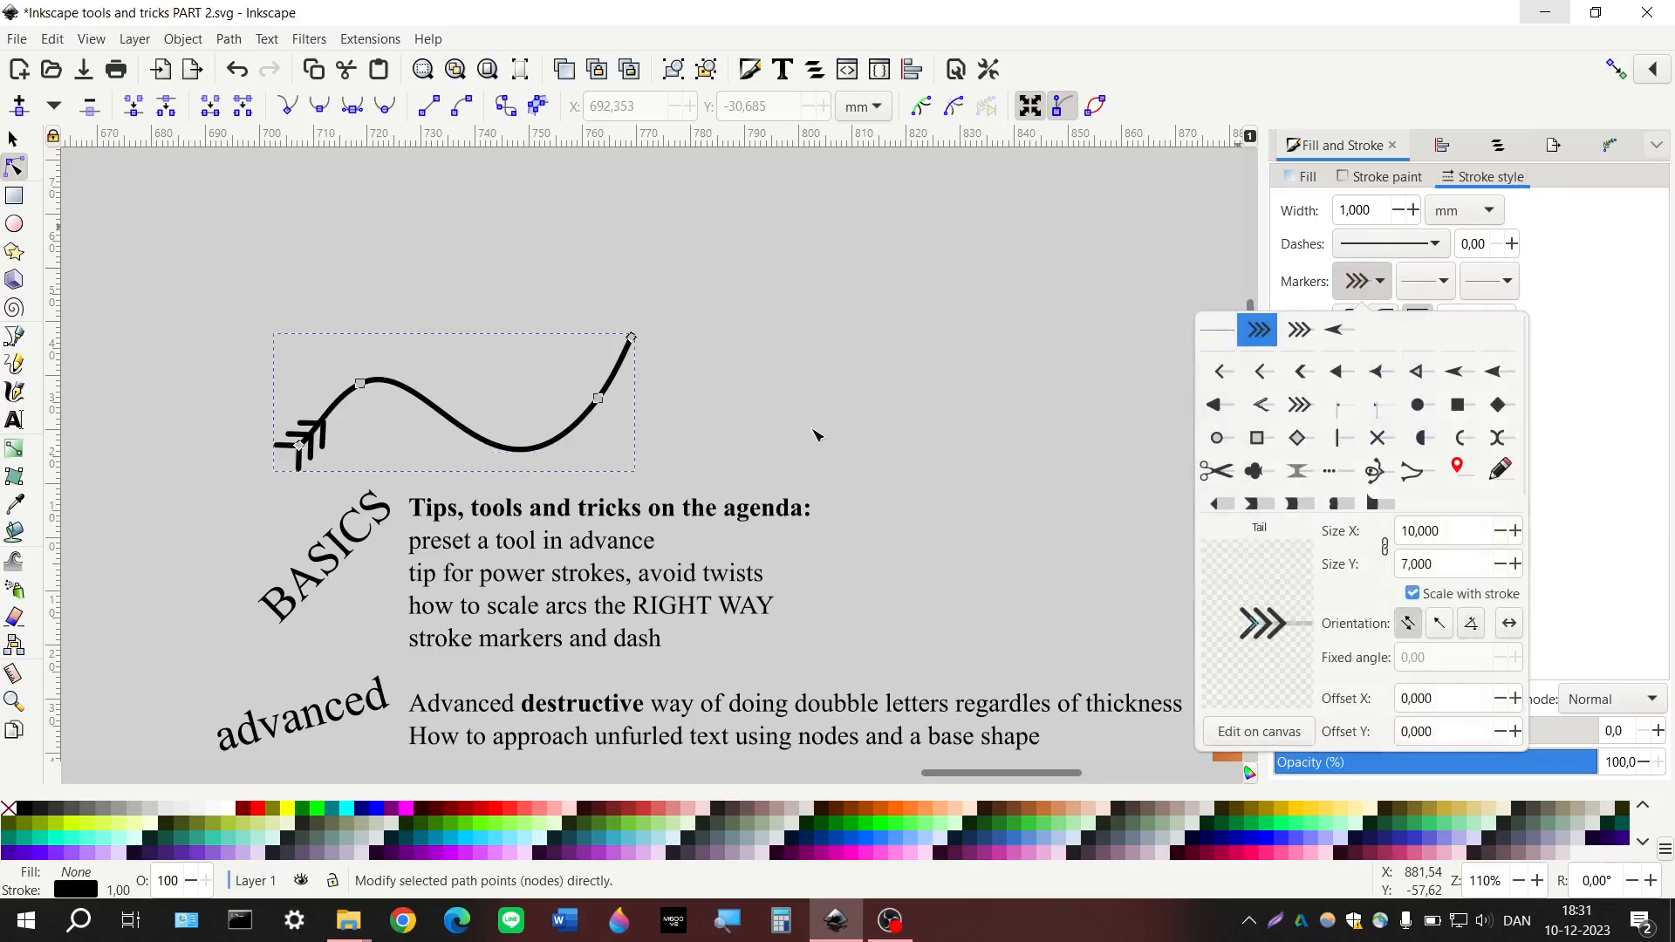
# Add an Arrow1L arrowhead marker to the wavy line's end node
pyautogui.click(1513, 290)
pyautogui.click(1490, 283)
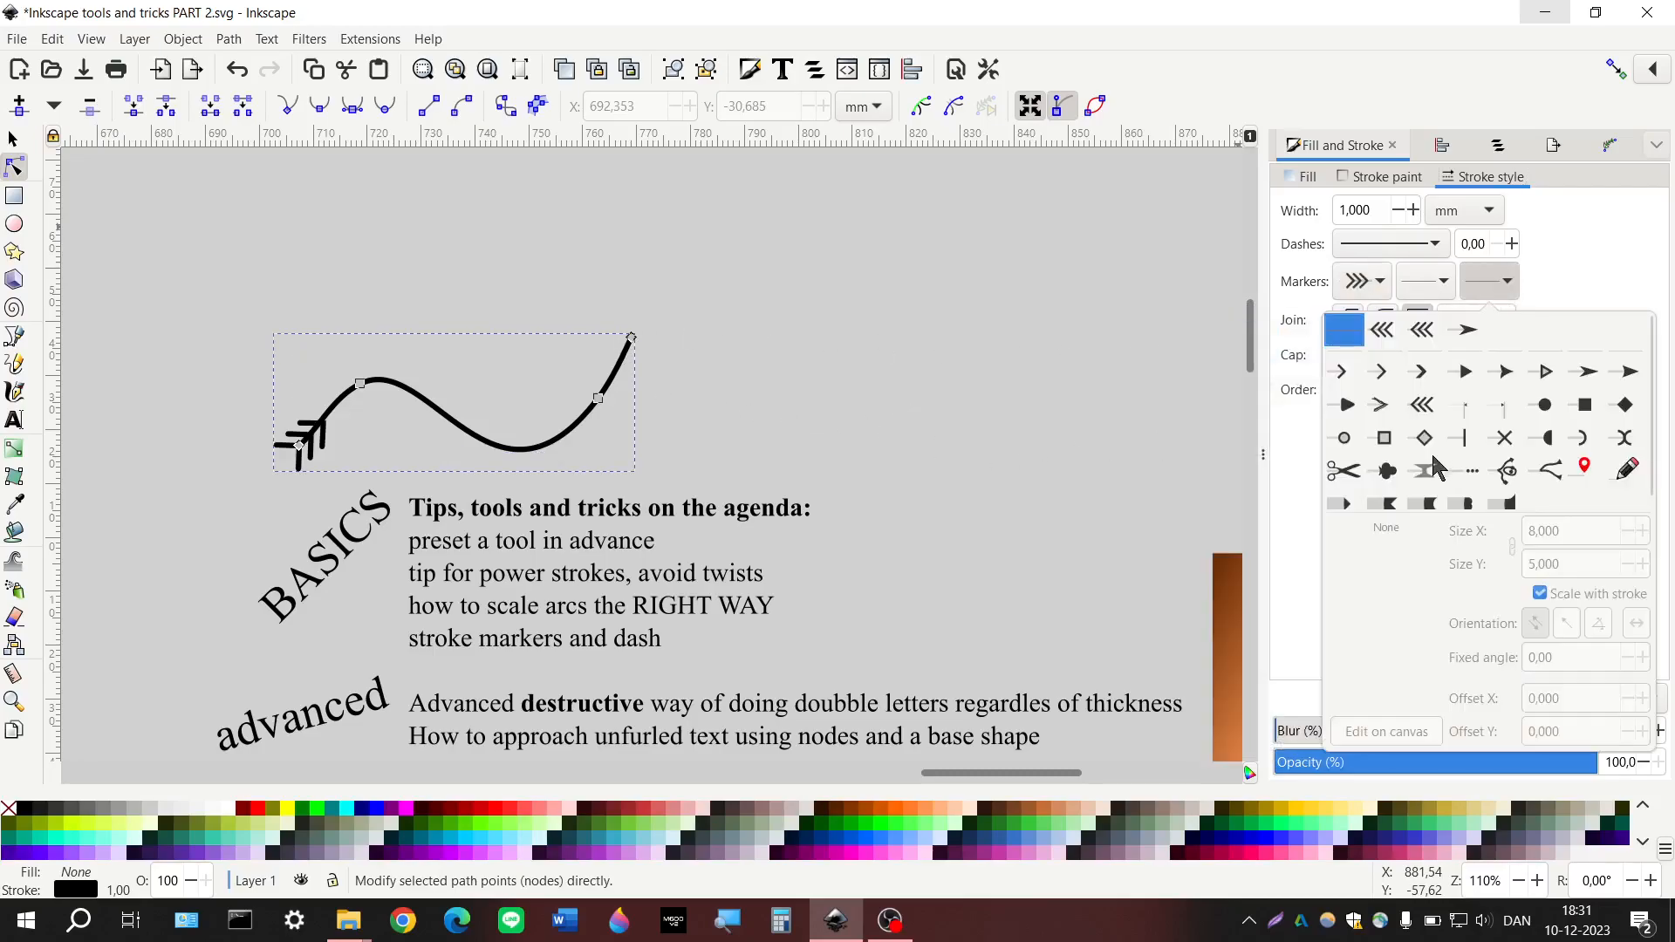
pyautogui.click(1469, 332)
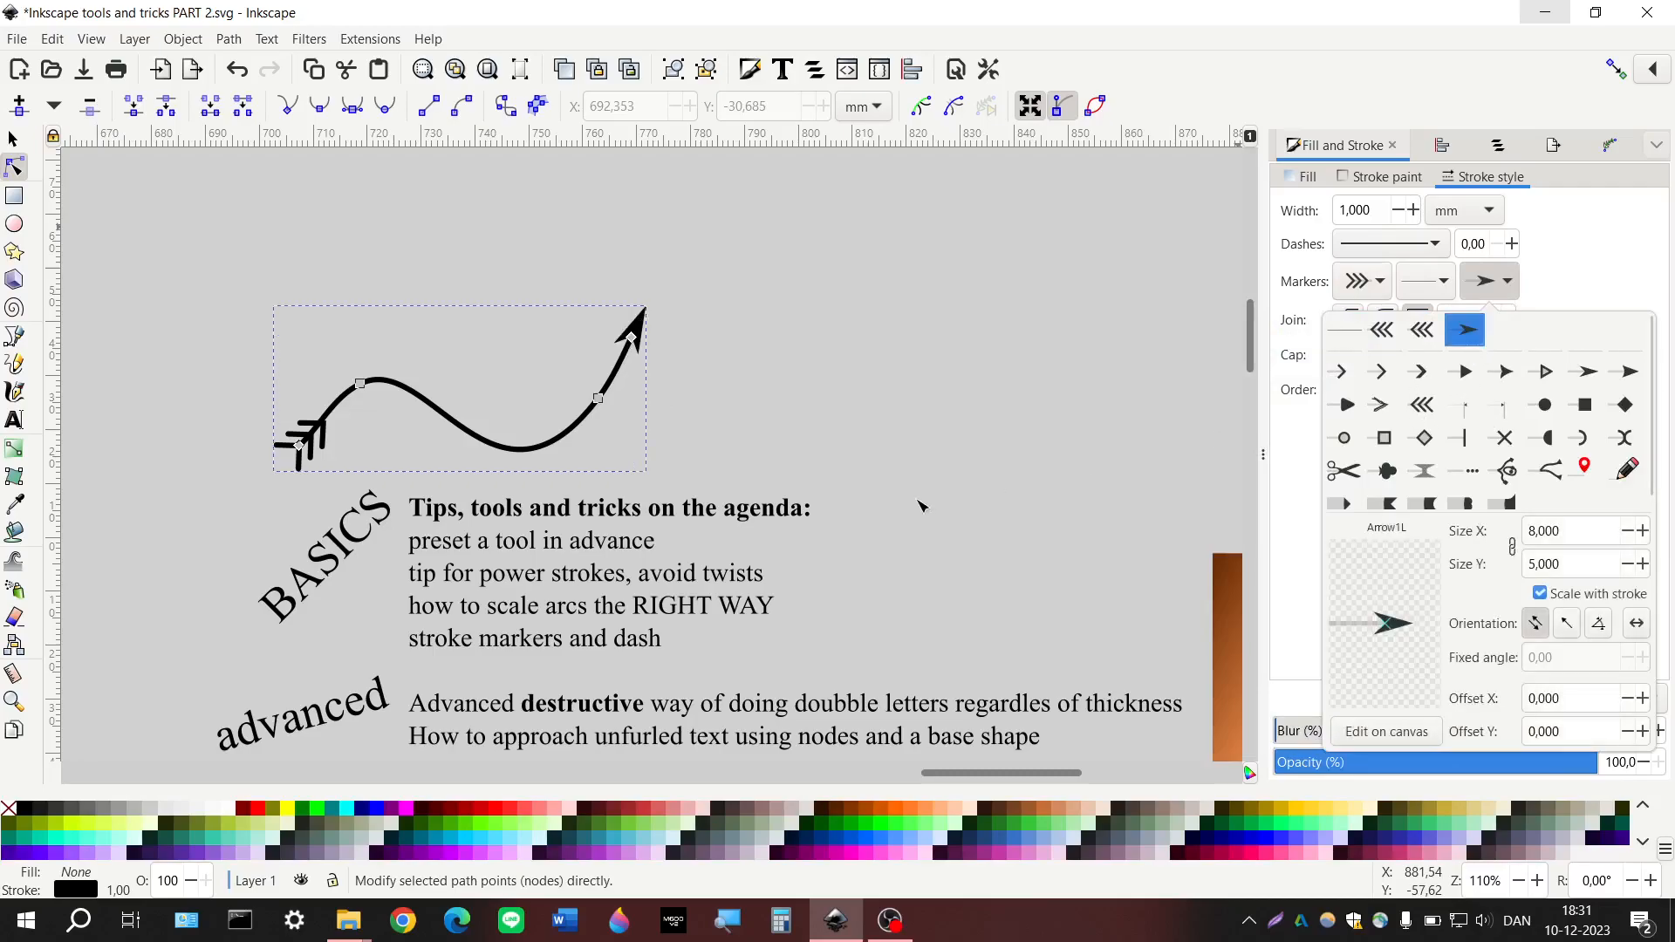
pyautogui.click(689, 428)
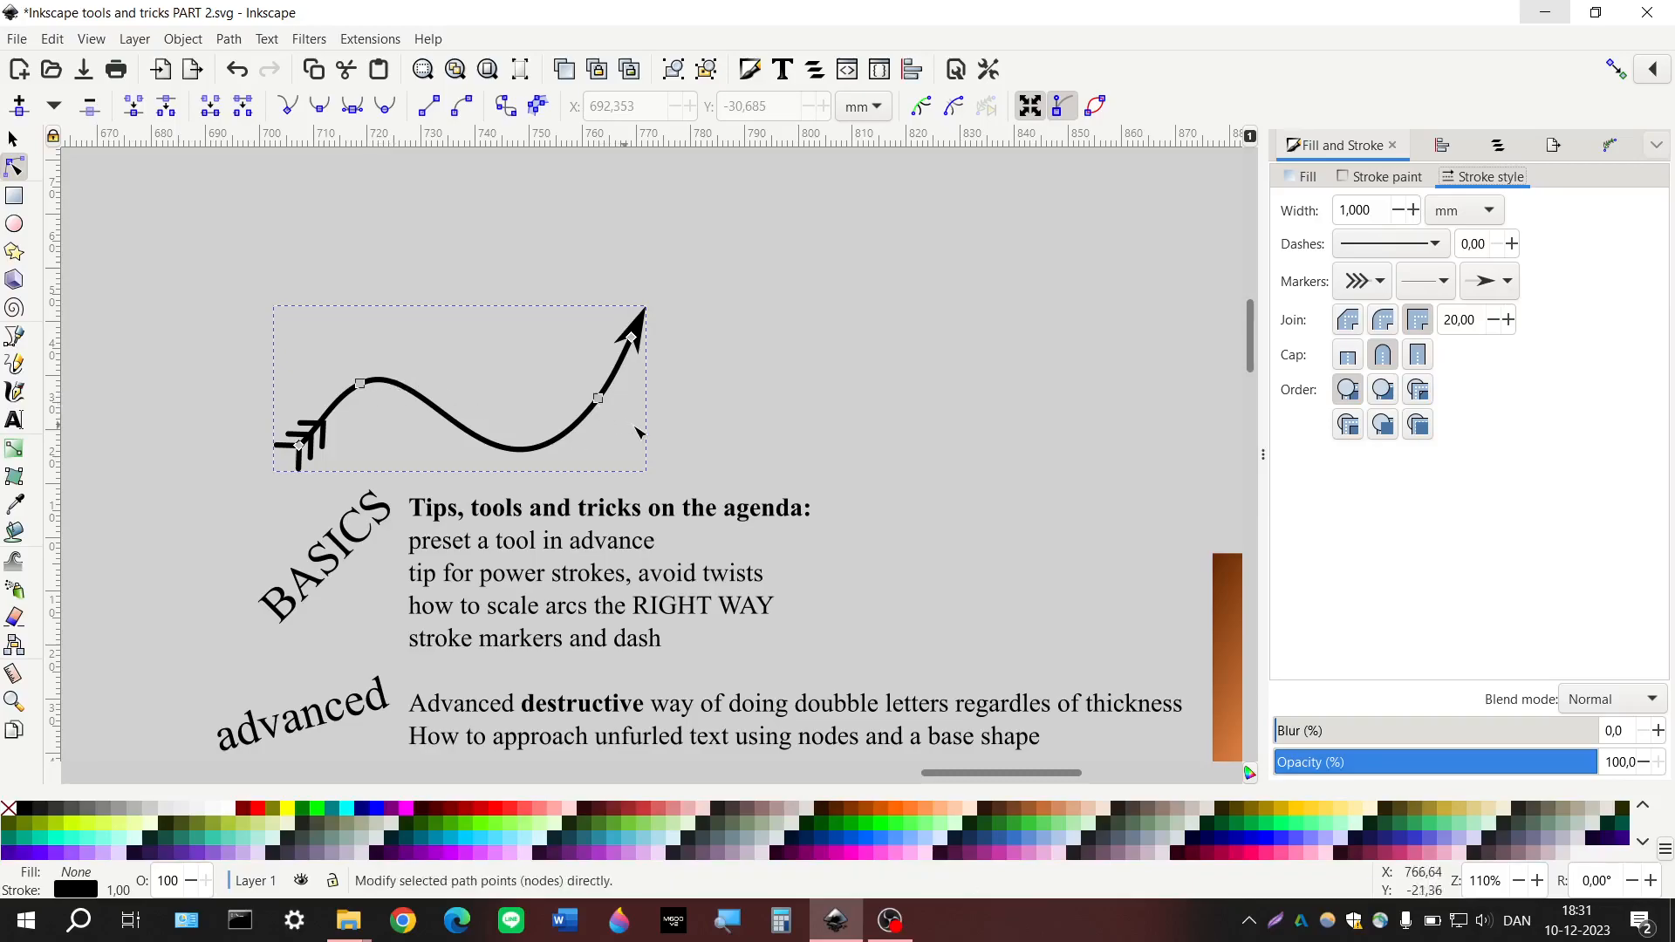
# Place hollow Dot mid markers on the wavy line's inner nodes and deselect the line
pyautogui.click(1424, 295)
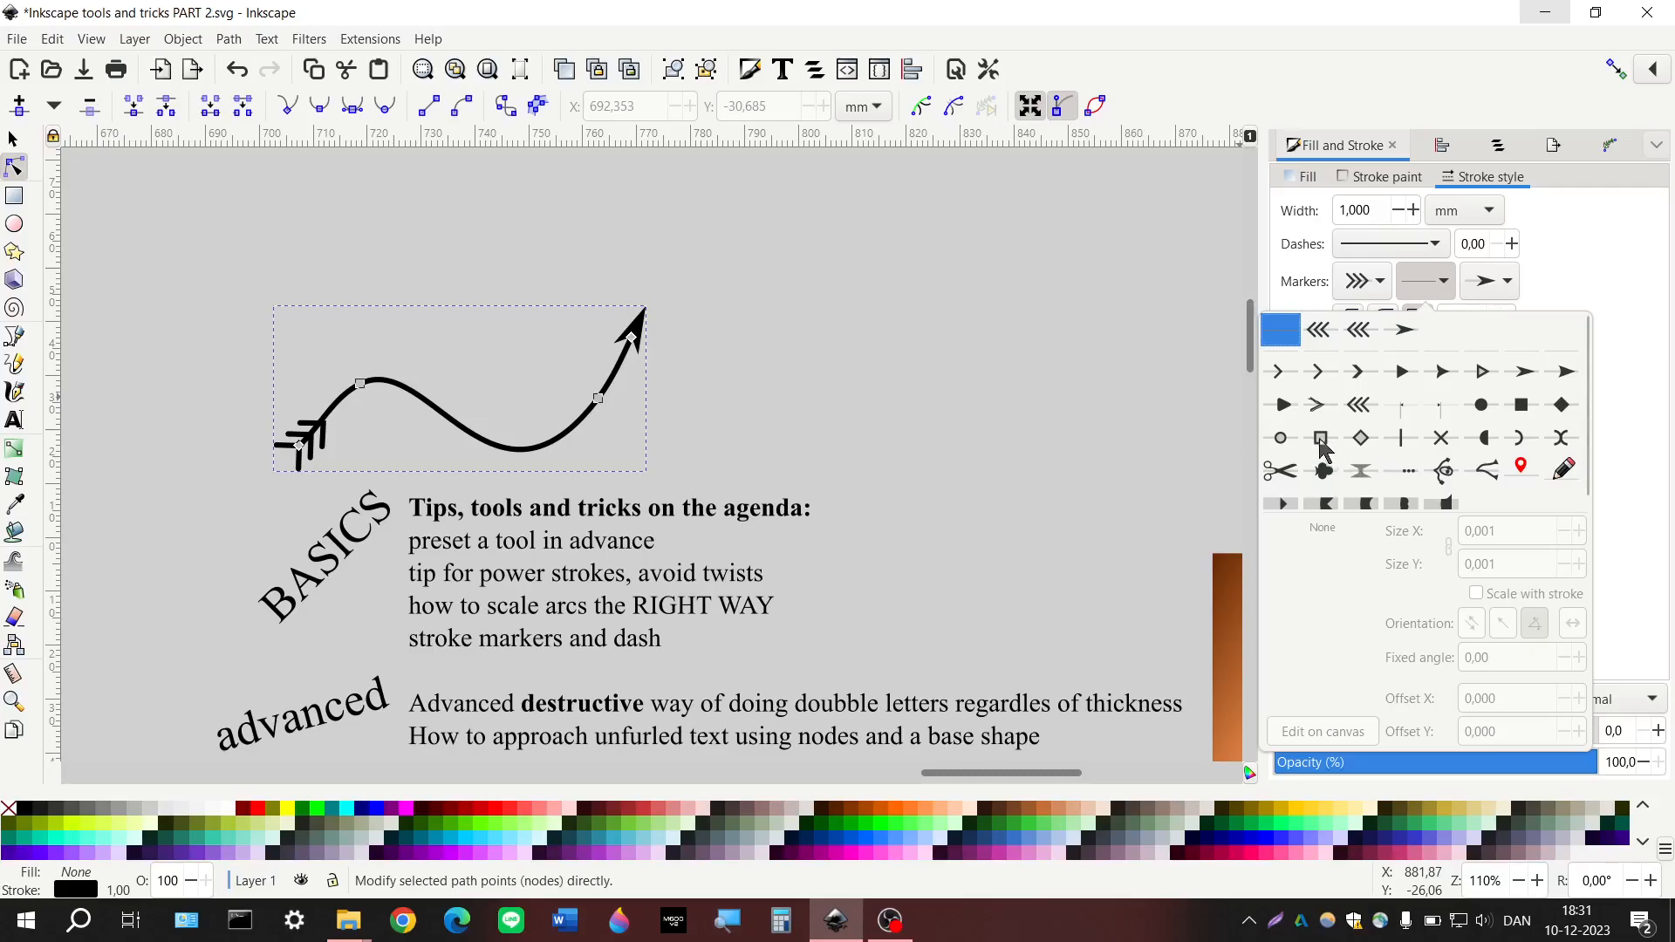
pyautogui.click(1281, 439)
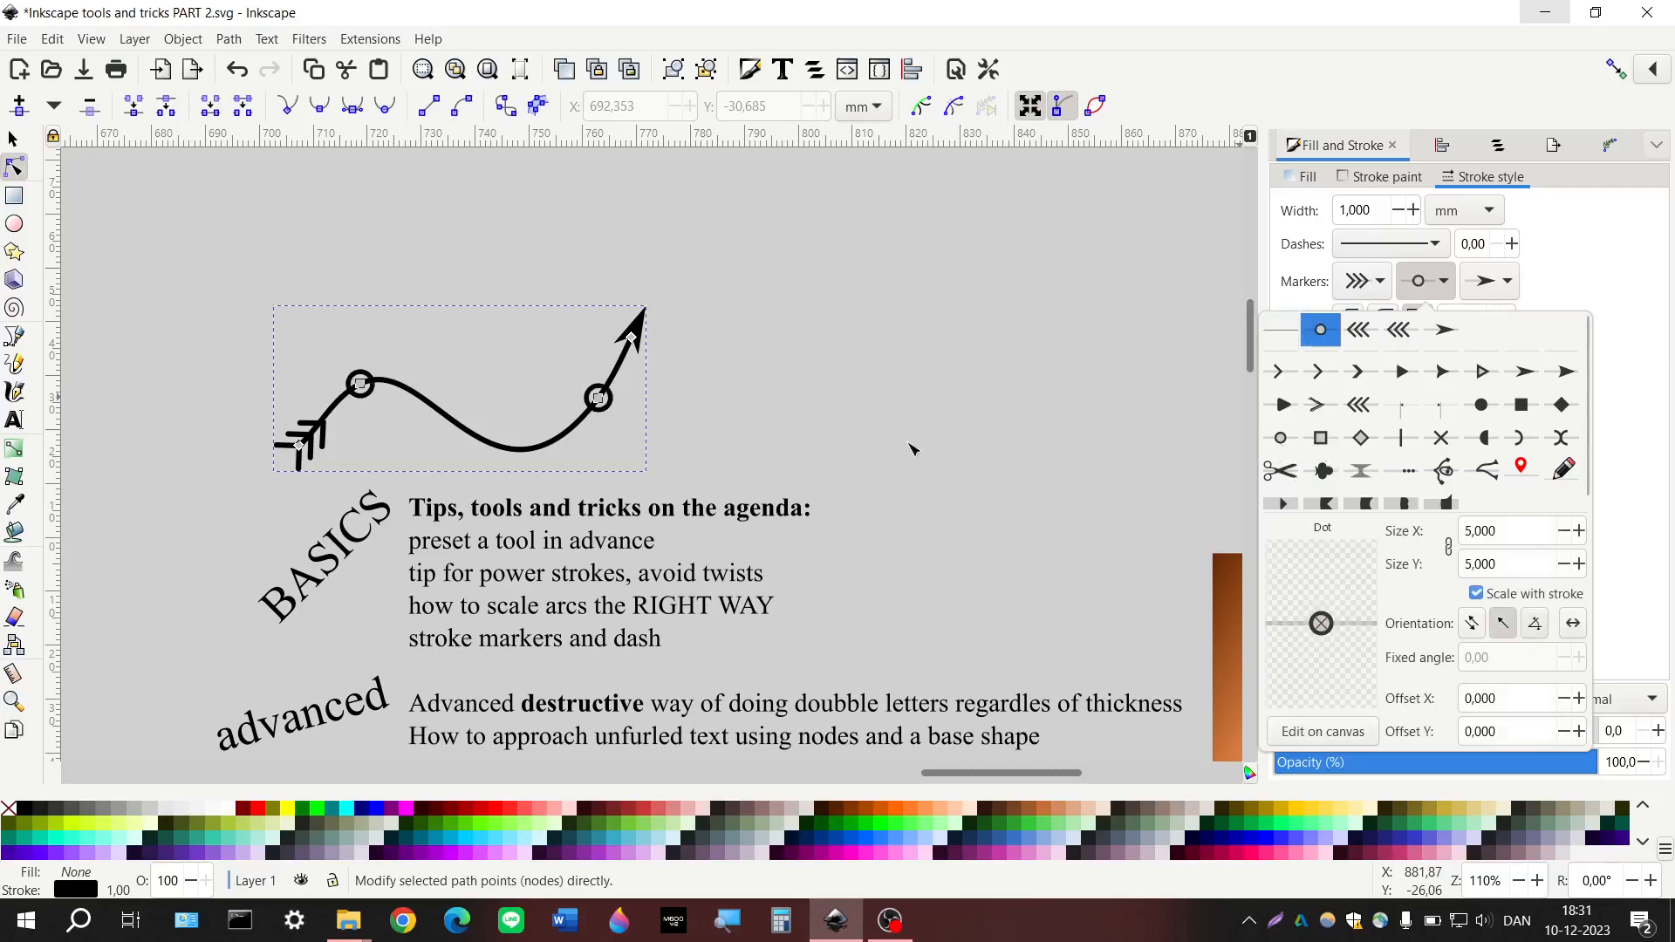
pyautogui.click(777, 442)
pyautogui.press('Escape')
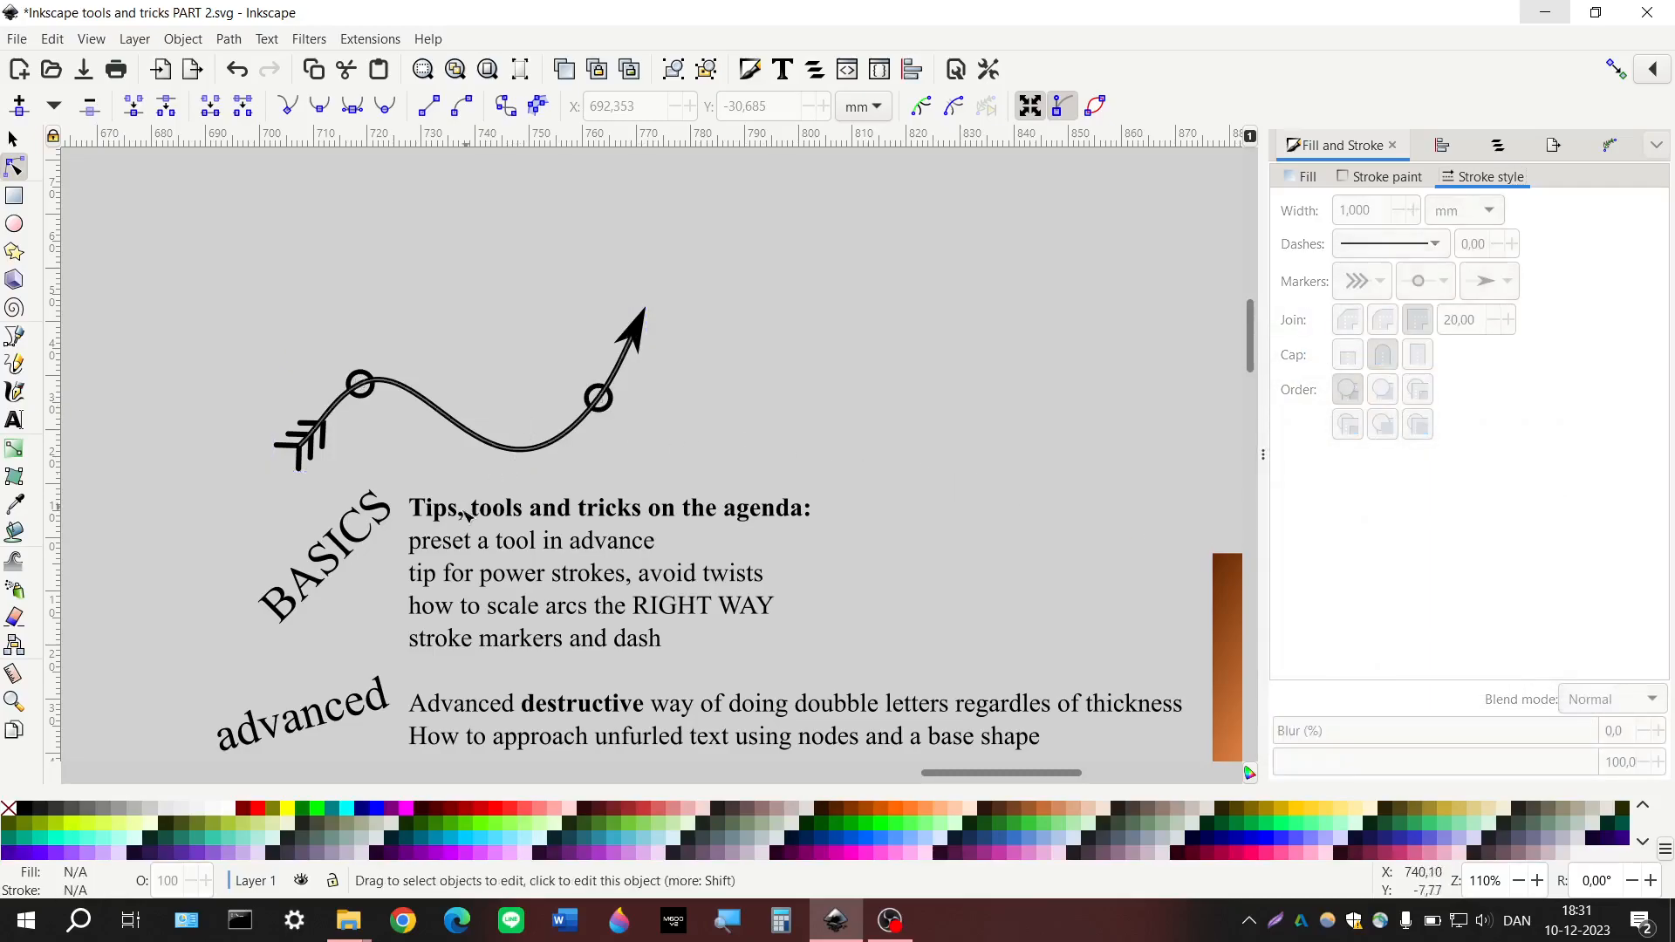
# Move the wavy line's first inner node towards the crest, to about X 723.6 and Y -29.1 mm
pyautogui.hscroll(-2, 437, 440)
pyautogui.scroll(2, 535, 384)
pyautogui.scroll(1, 538, 390)
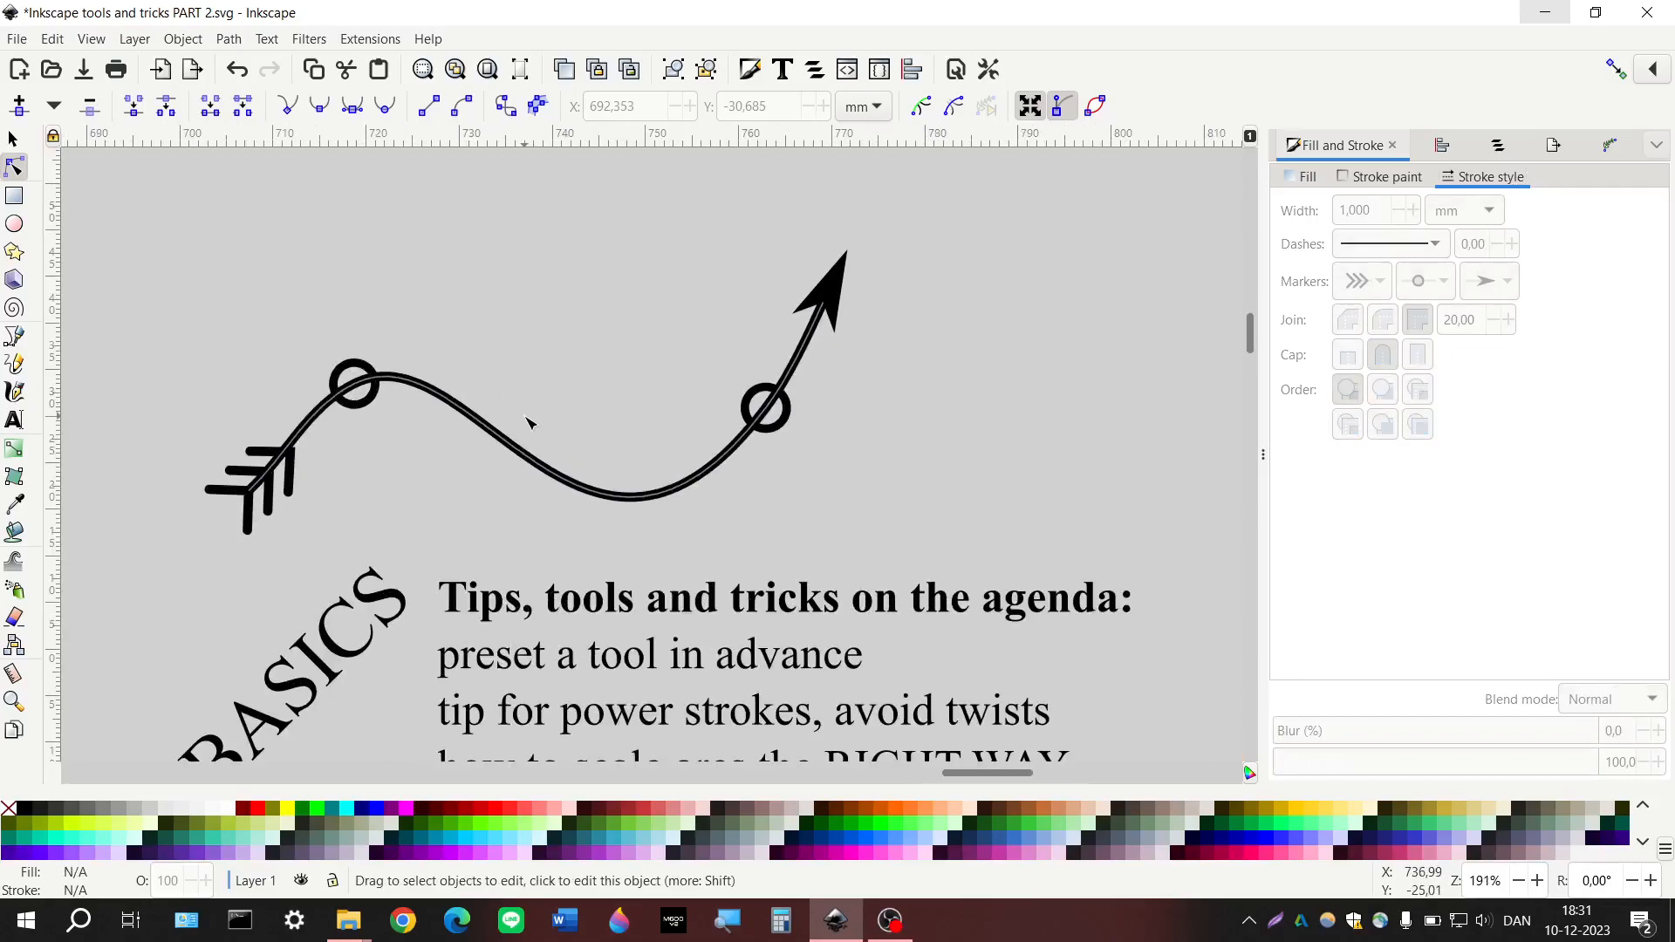
pyautogui.scroll(2, 527, 419)
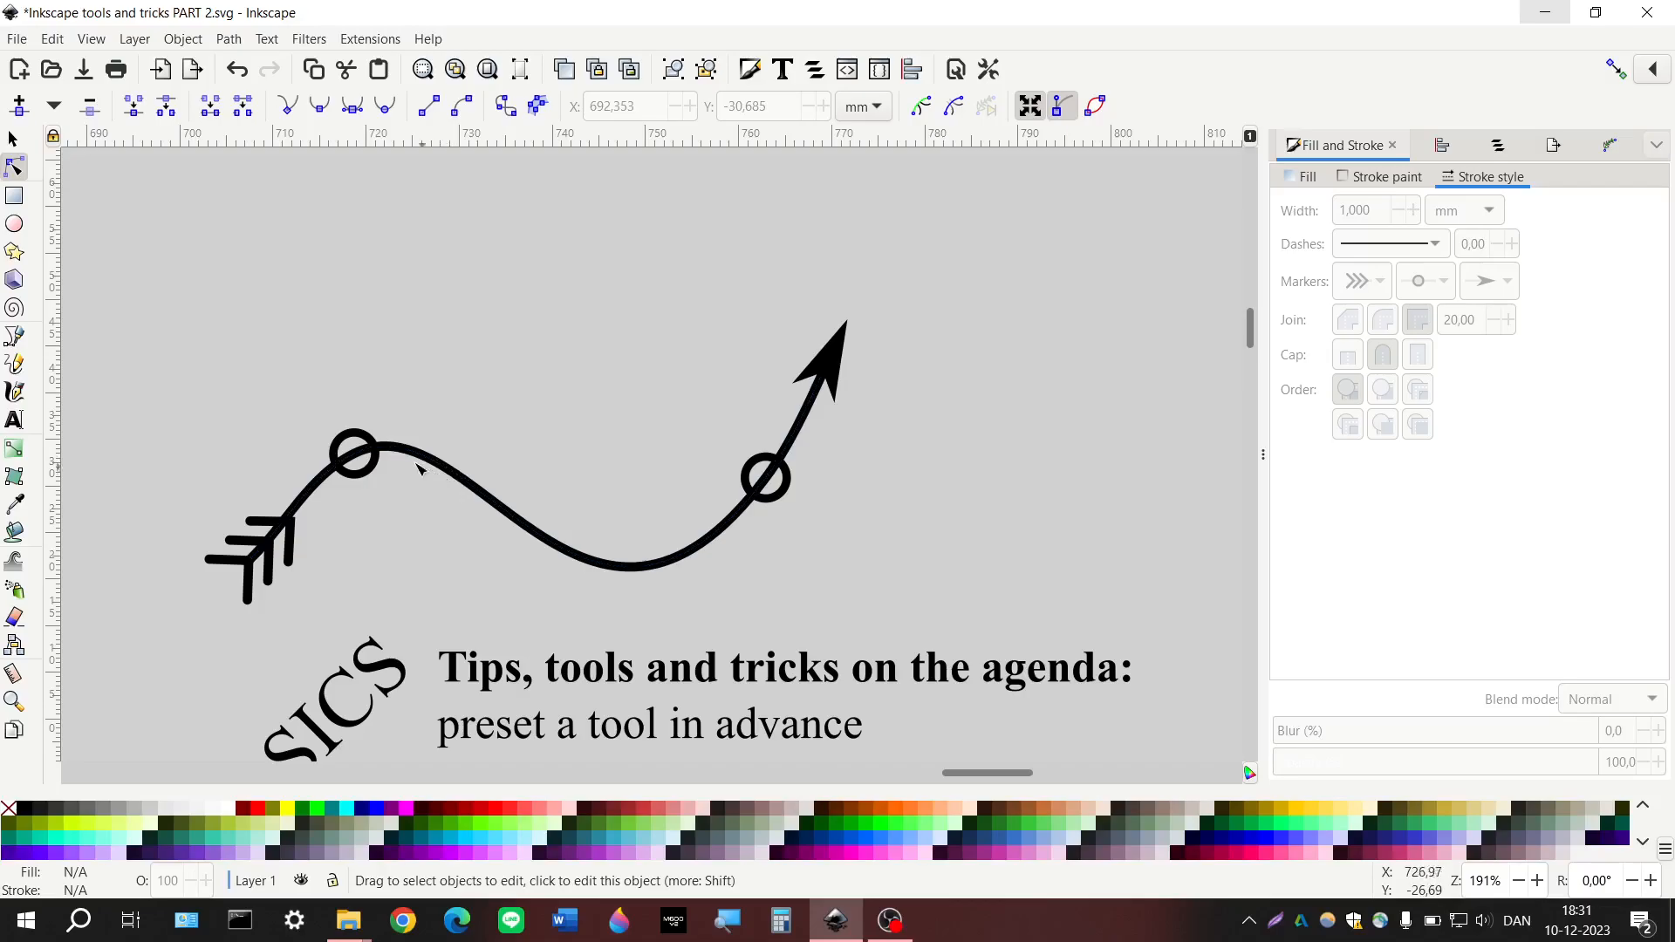
pyautogui.click(370, 456)
pyautogui.moveTo(354, 453)
pyautogui.mouseDown()
pyautogui.moveTo(477, 480)
pyautogui.moveTo(361, 432)
pyautogui.moveTo(387, 446)
pyautogui.mouseUp()
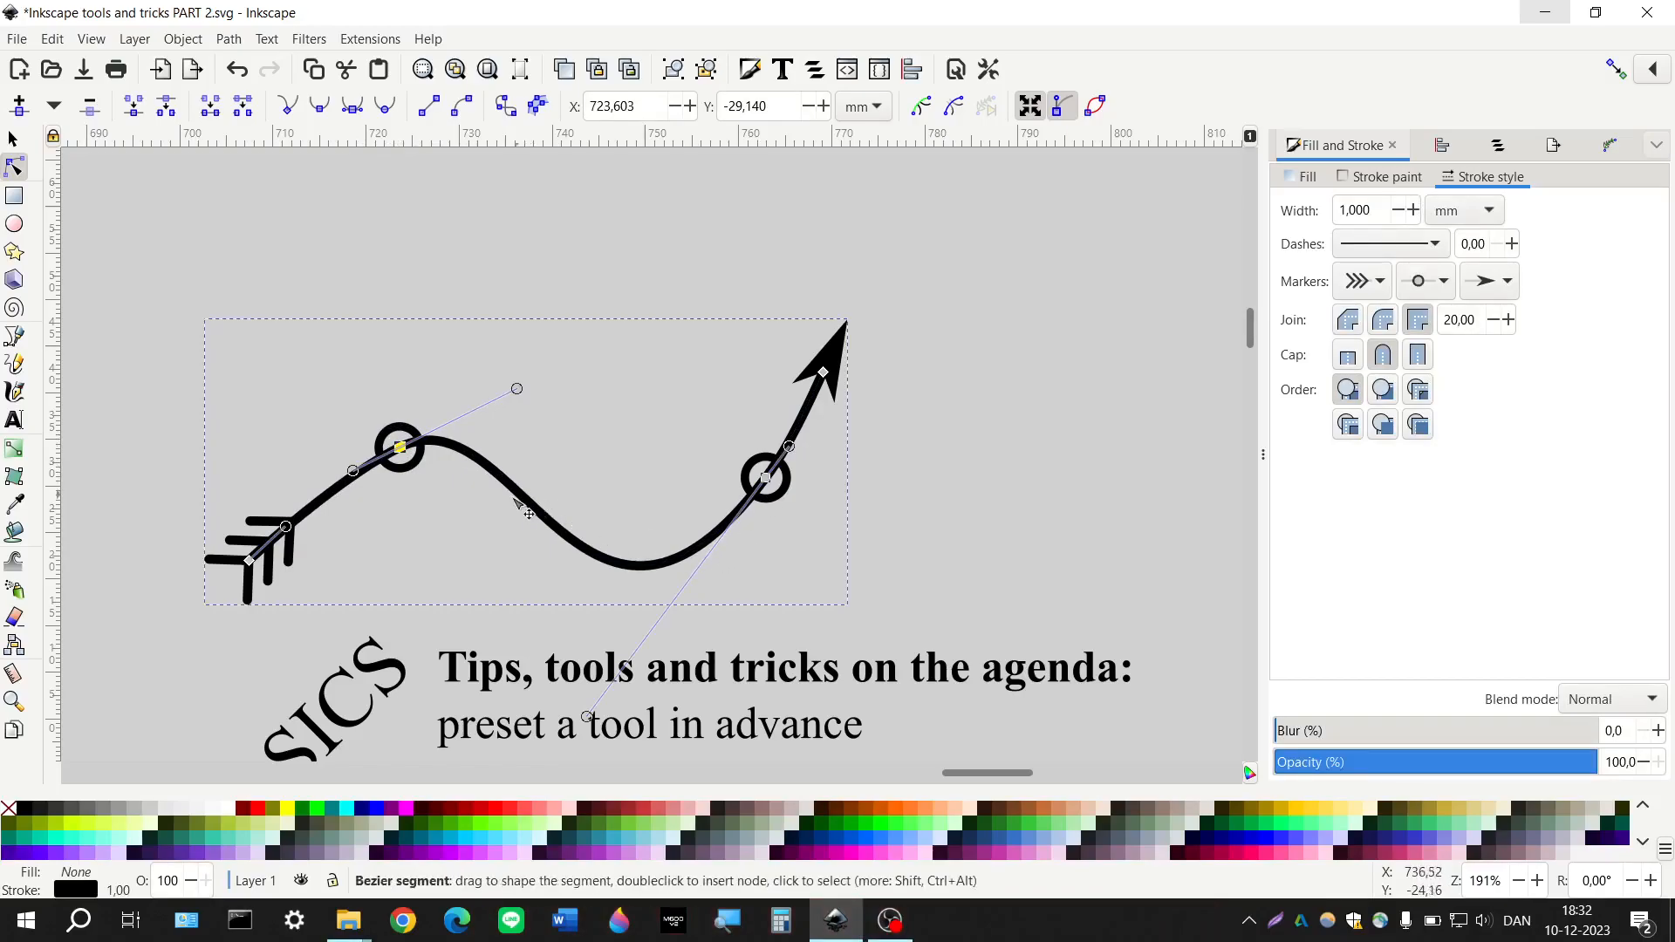
# Insert three extra nodes along the wavy line's dip, between its two circle-marked nodes
pyautogui.doubleClick(514, 490)
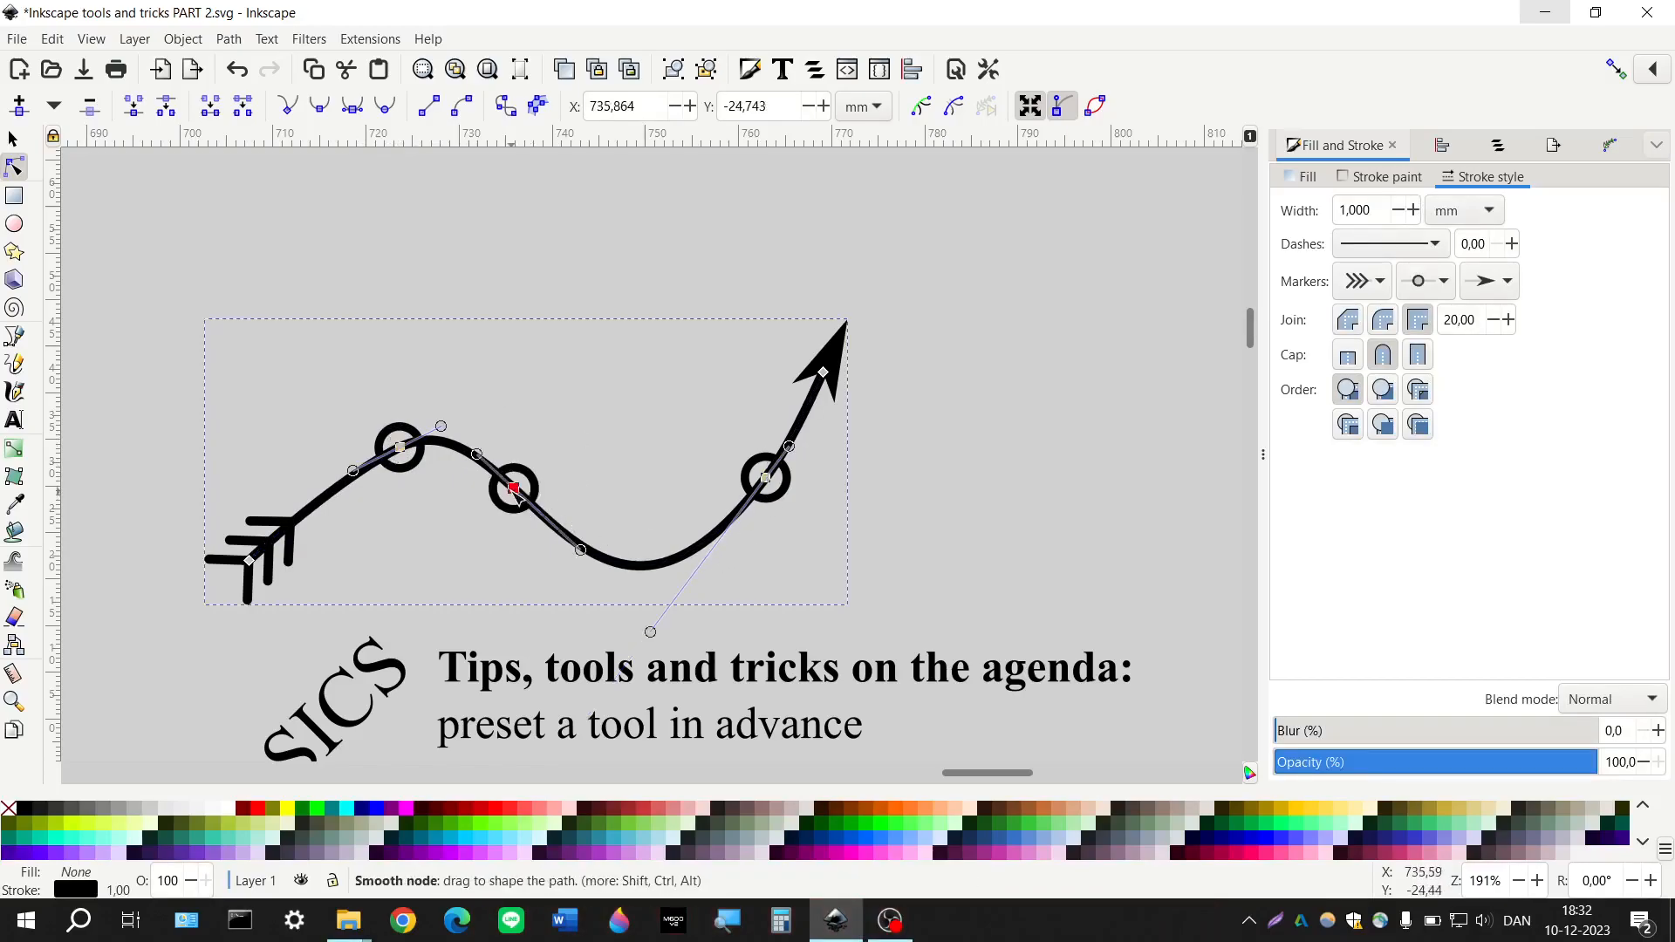
pyautogui.doubleClick(609, 559)
pyautogui.doubleClick(690, 553)
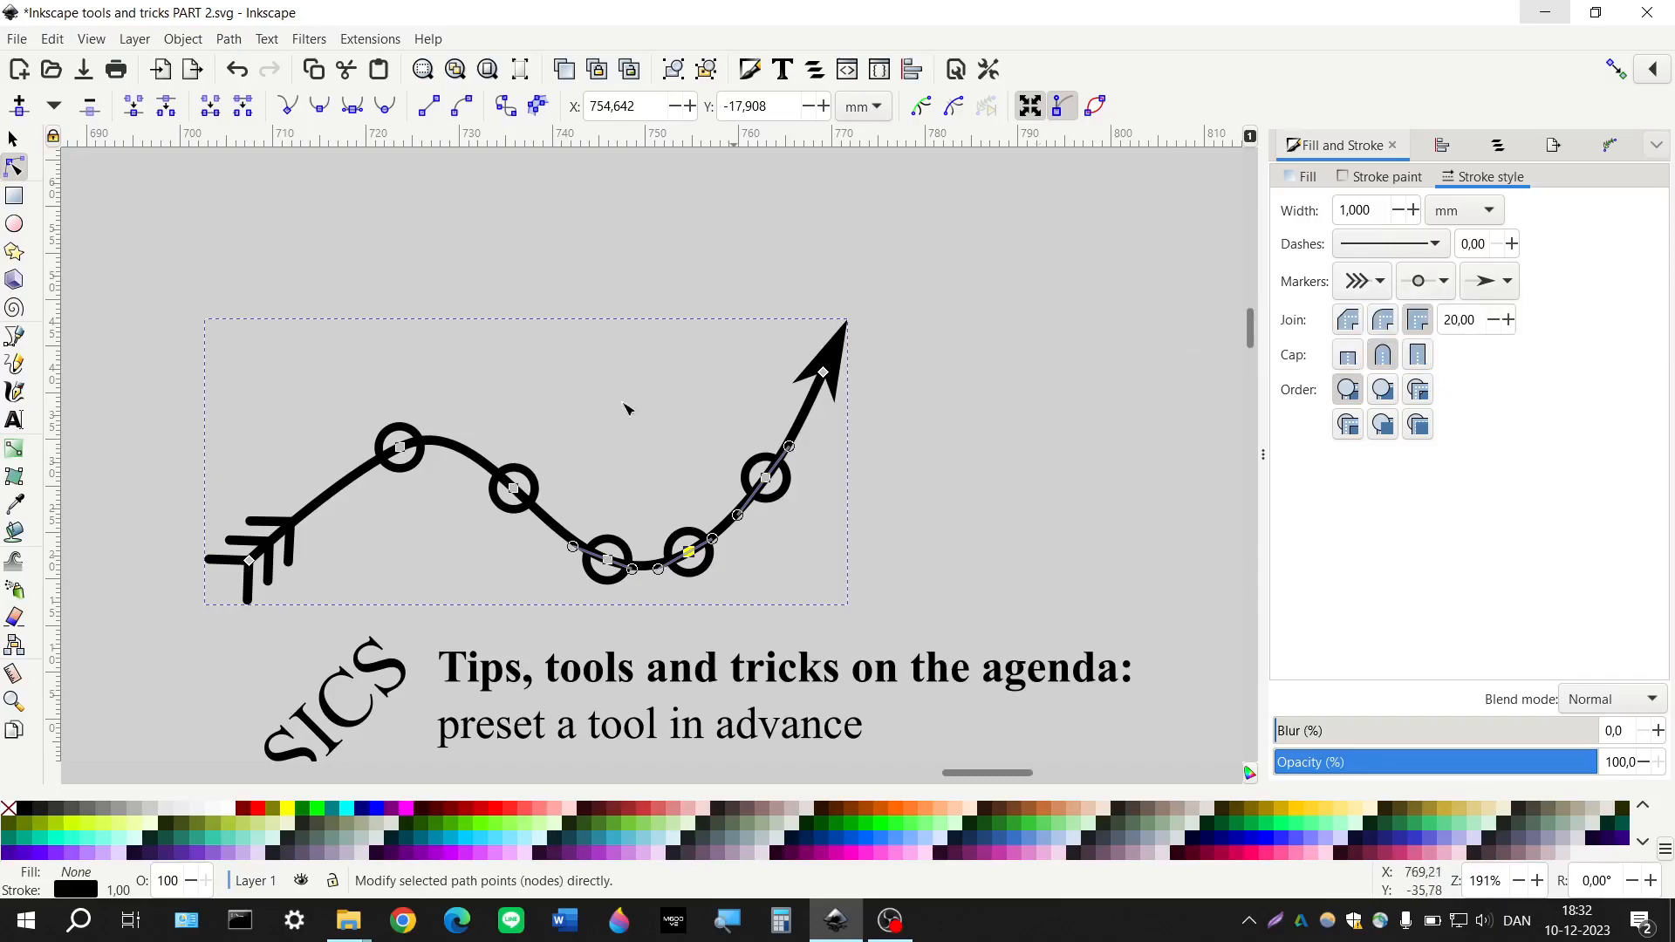
# Draw a second freehand wavy line about 64 mm wide and 21 mm high with the Pencil tool above the arrow line
pyautogui.click(14, 142)
pyautogui.scroll(-2, 397, 421)
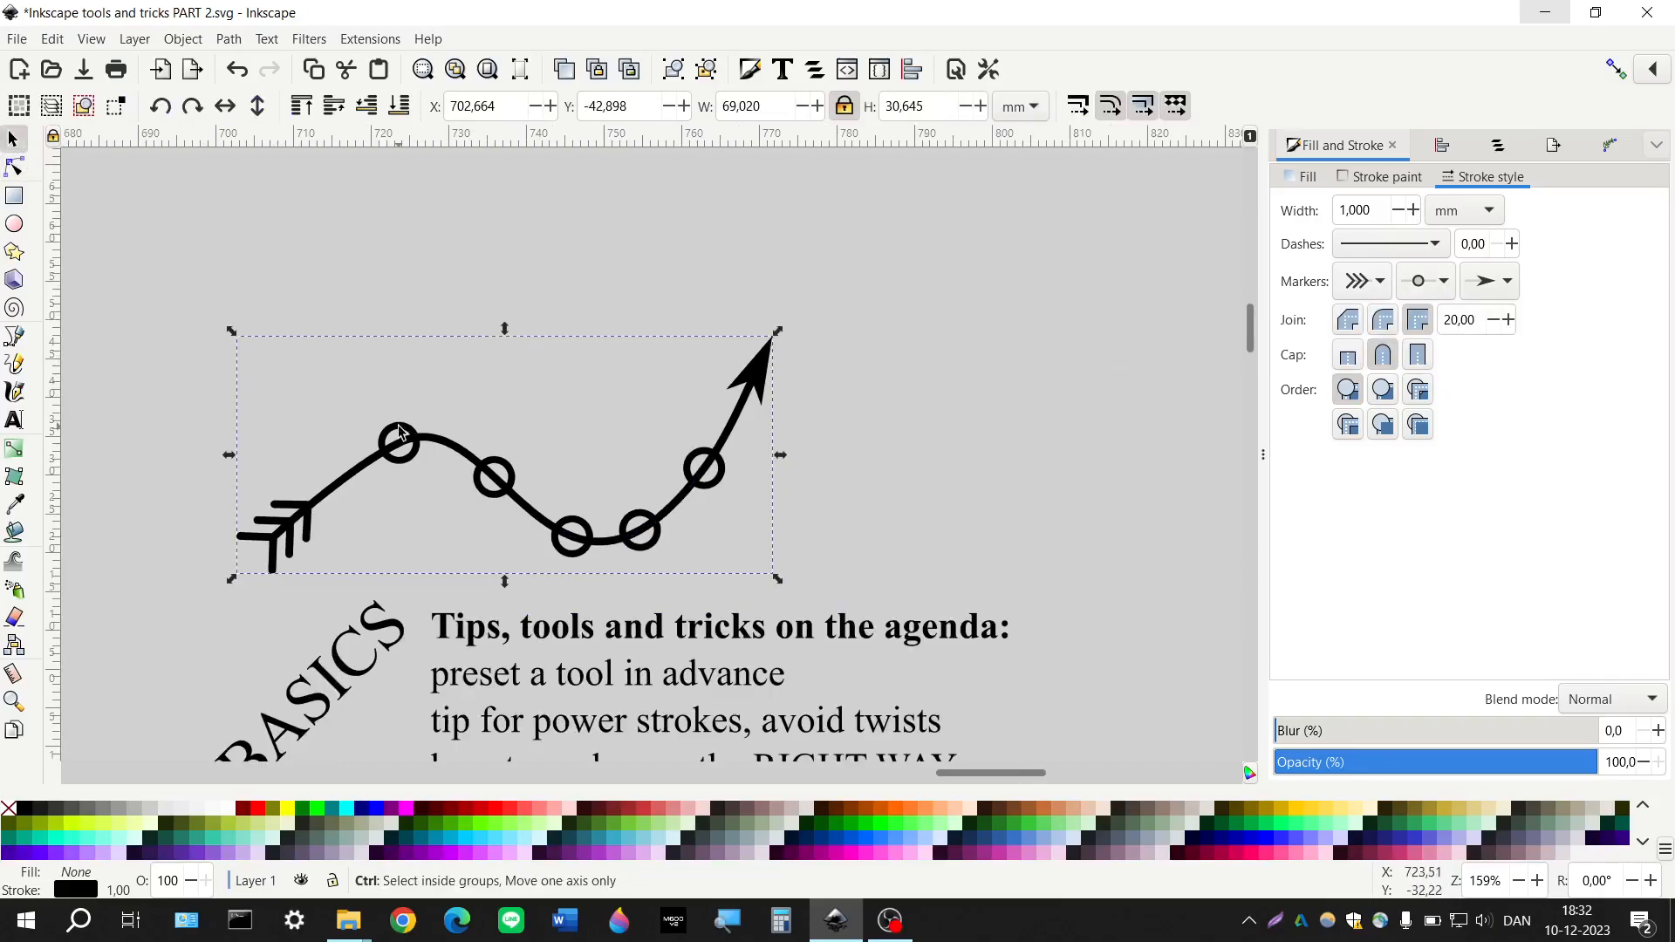
pyautogui.click(14, 364)
pyautogui.moveTo(232, 437)
pyautogui.mouseDown()
pyautogui.moveTo(516, 397)
pyautogui.moveTo(643, 329)
pyautogui.moveTo(637, 310)
pyautogui.mouseUp()
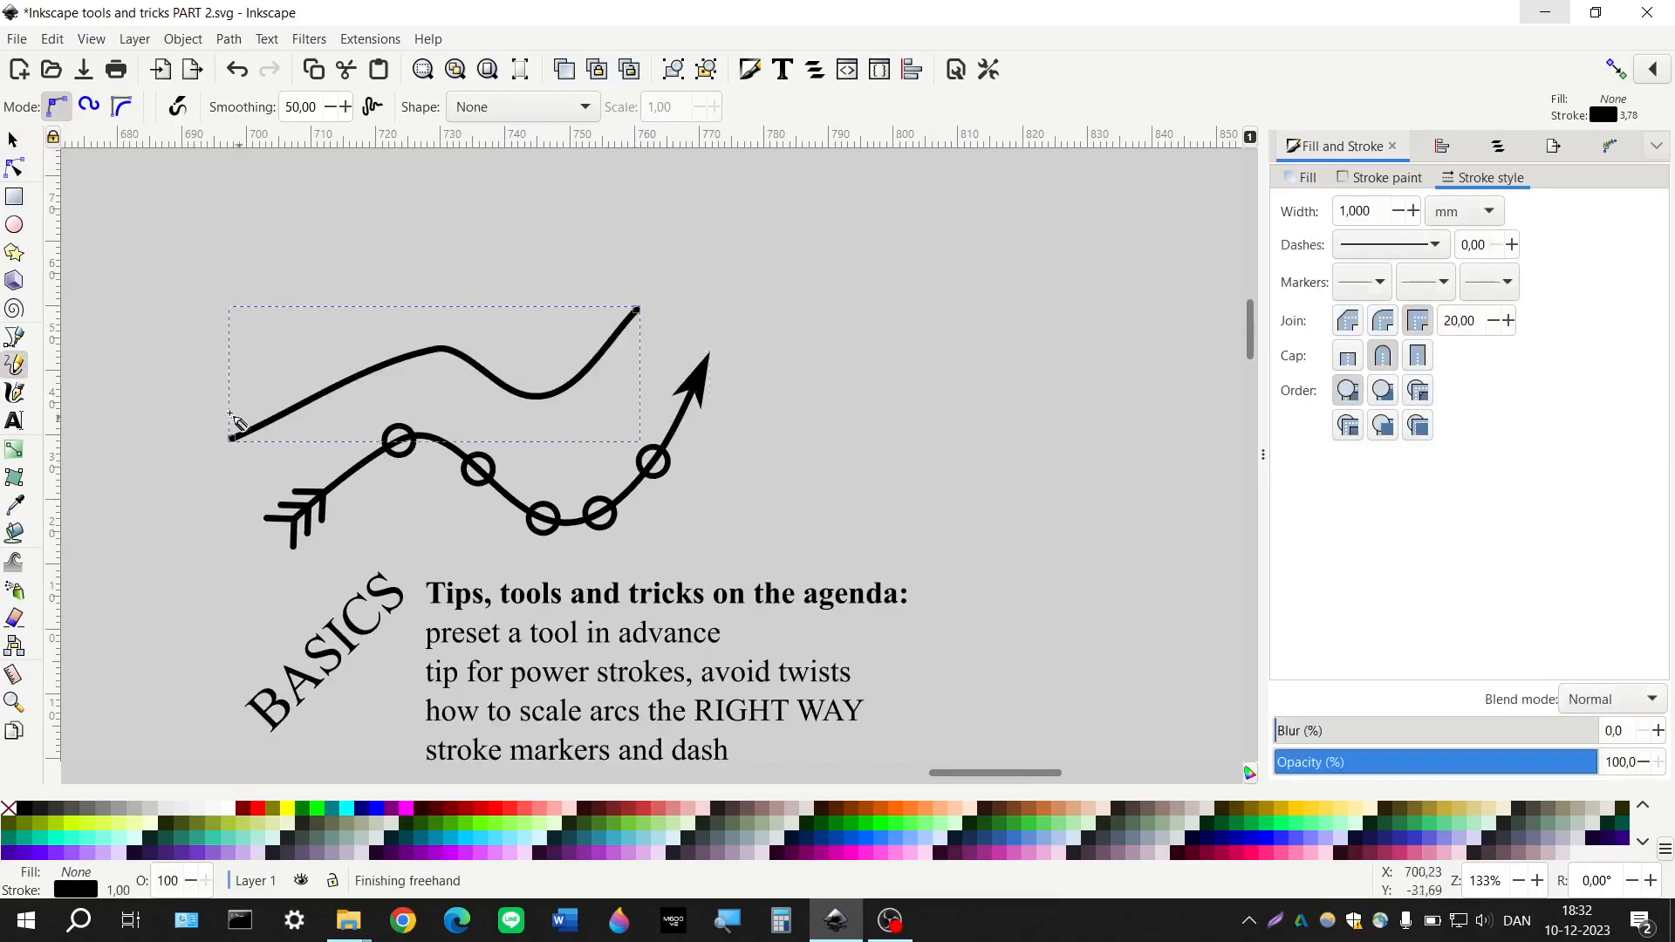
# Apply a dashed stroke with pattern 2 1 to the new wavy line
pyautogui.click(13, 140)
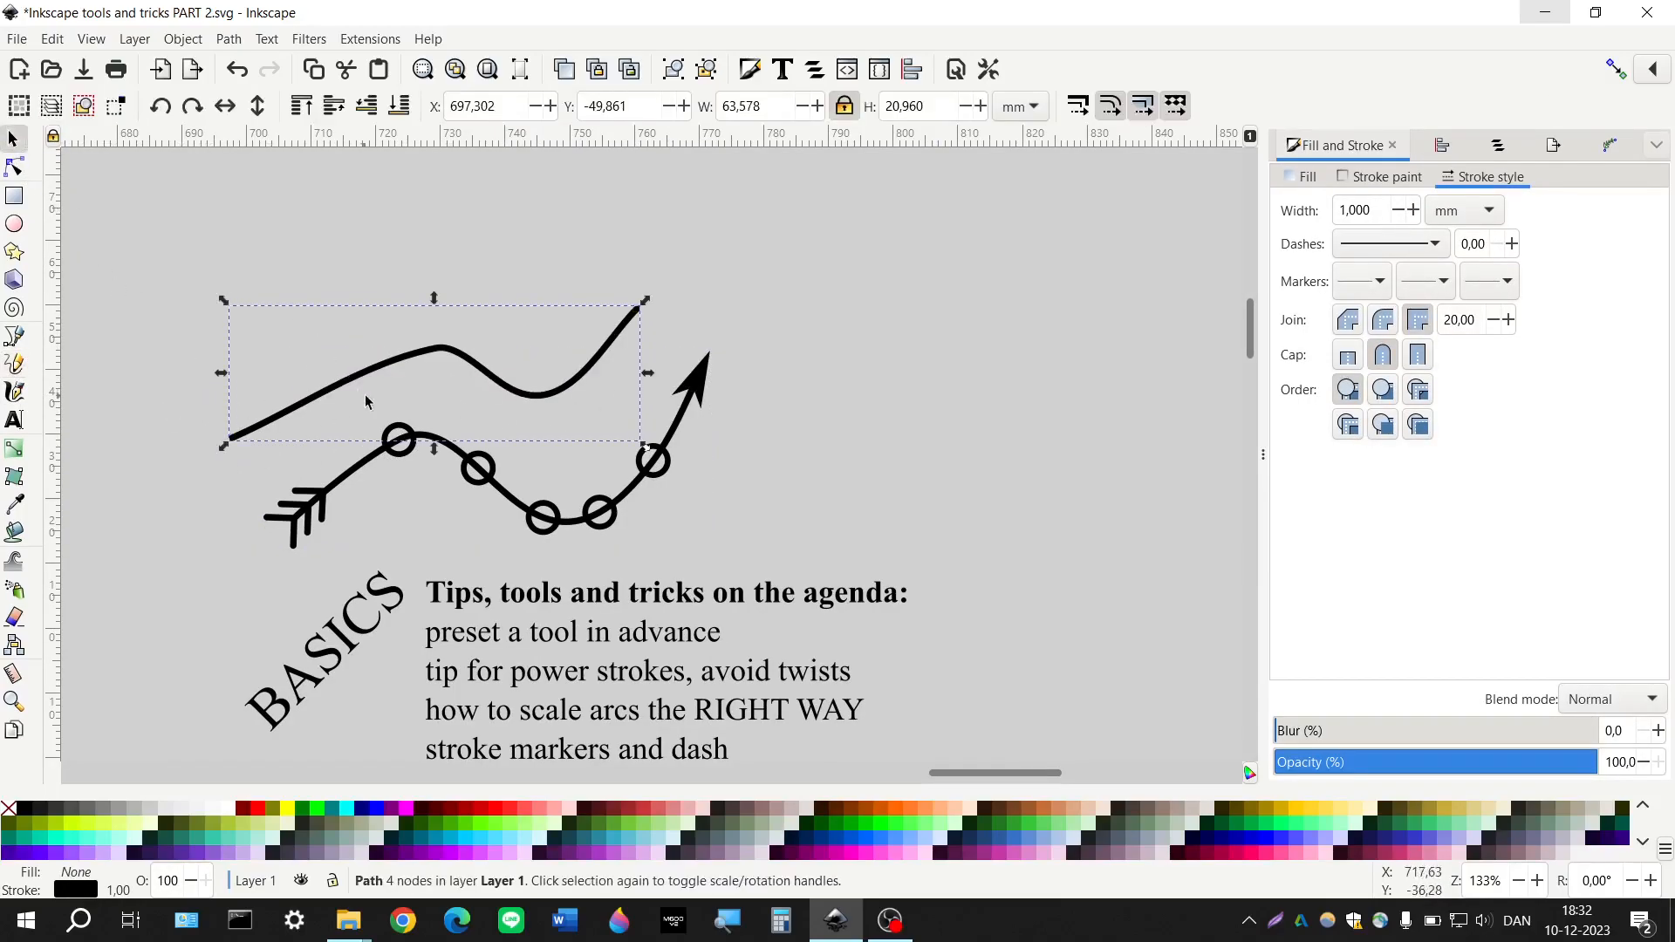
pyautogui.click(1386, 245)
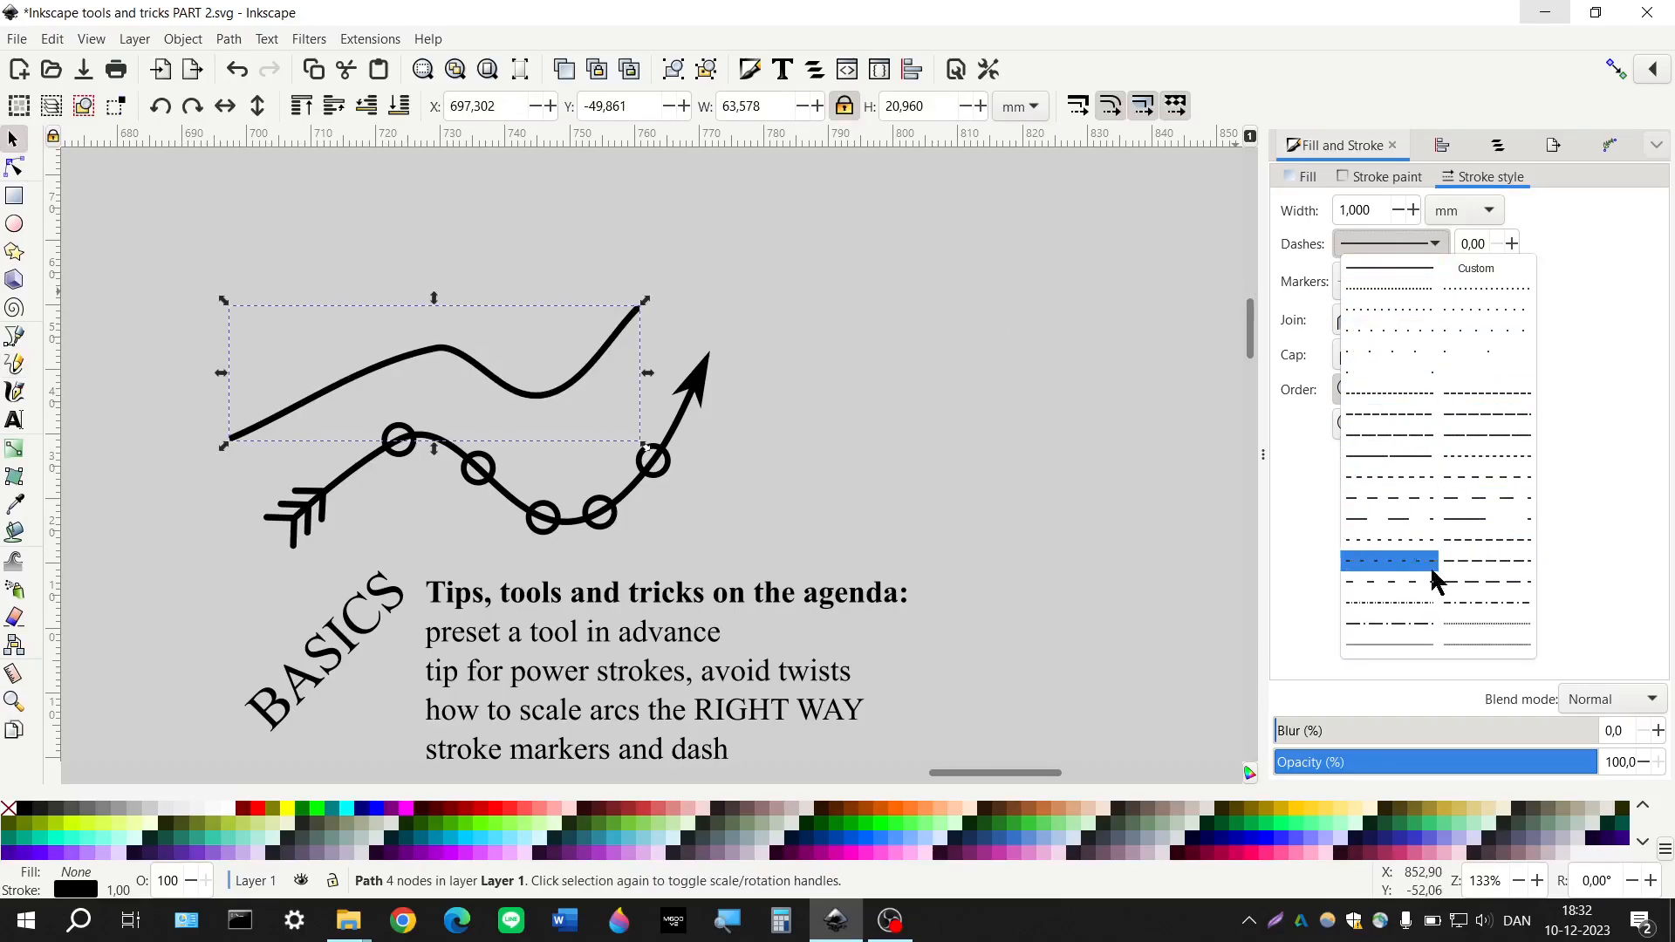
pyautogui.click(1418, 397)
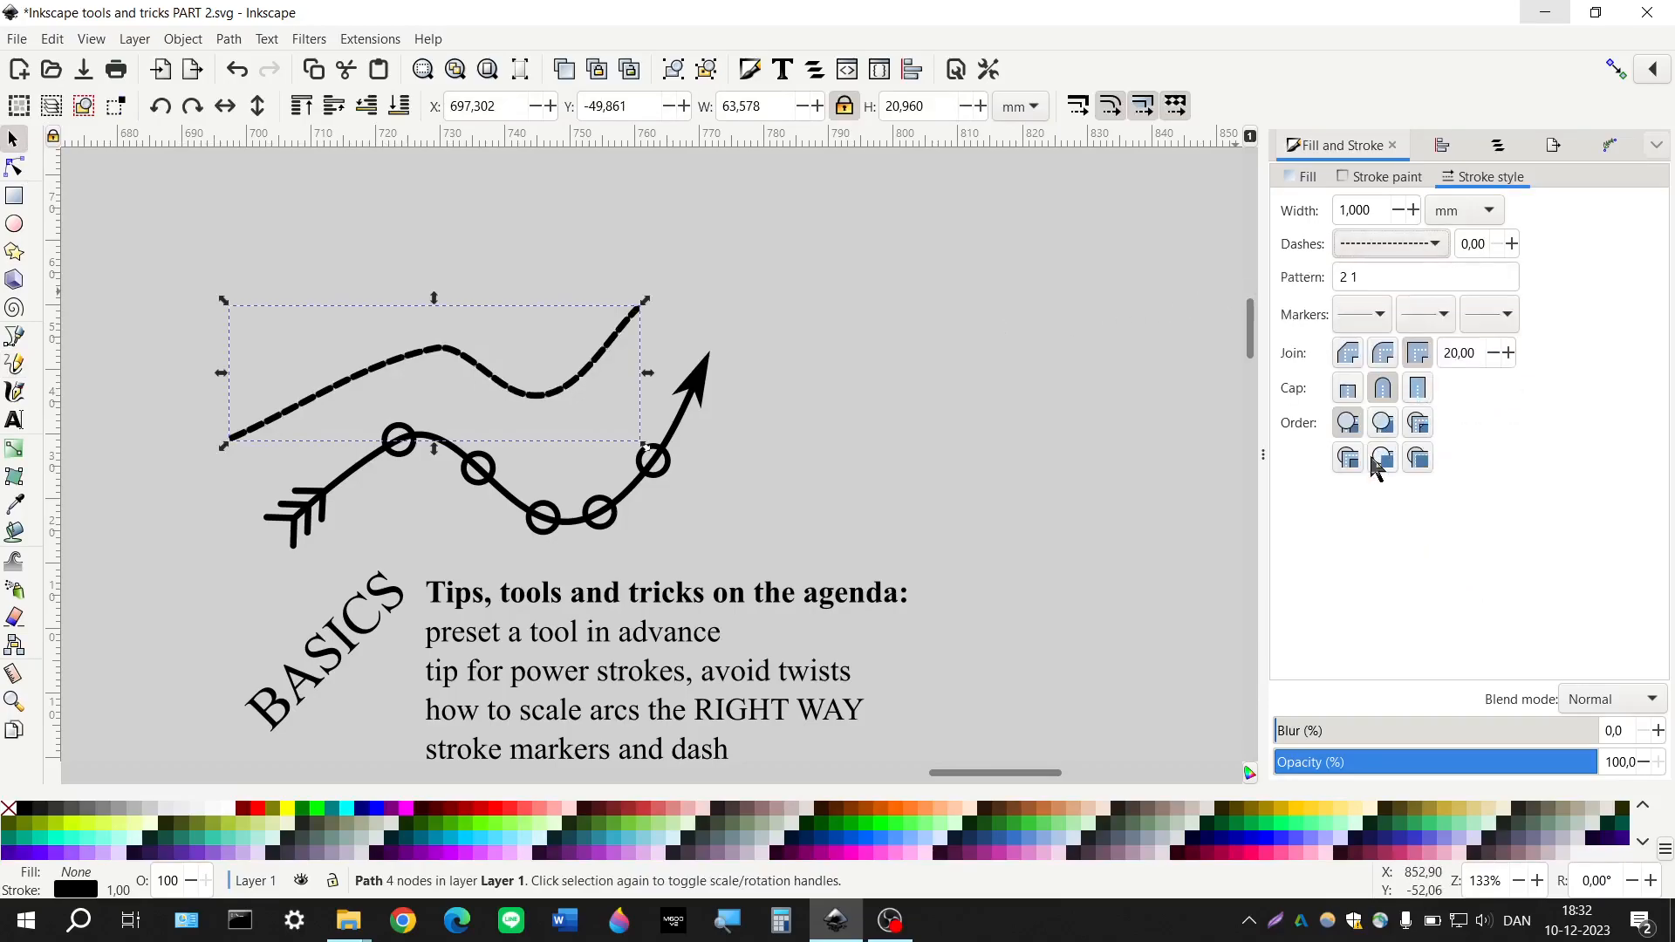
# Set the upper line's dash pattern to 2 4 and give its dashes butt caps
pyautogui.click(1376, 277)
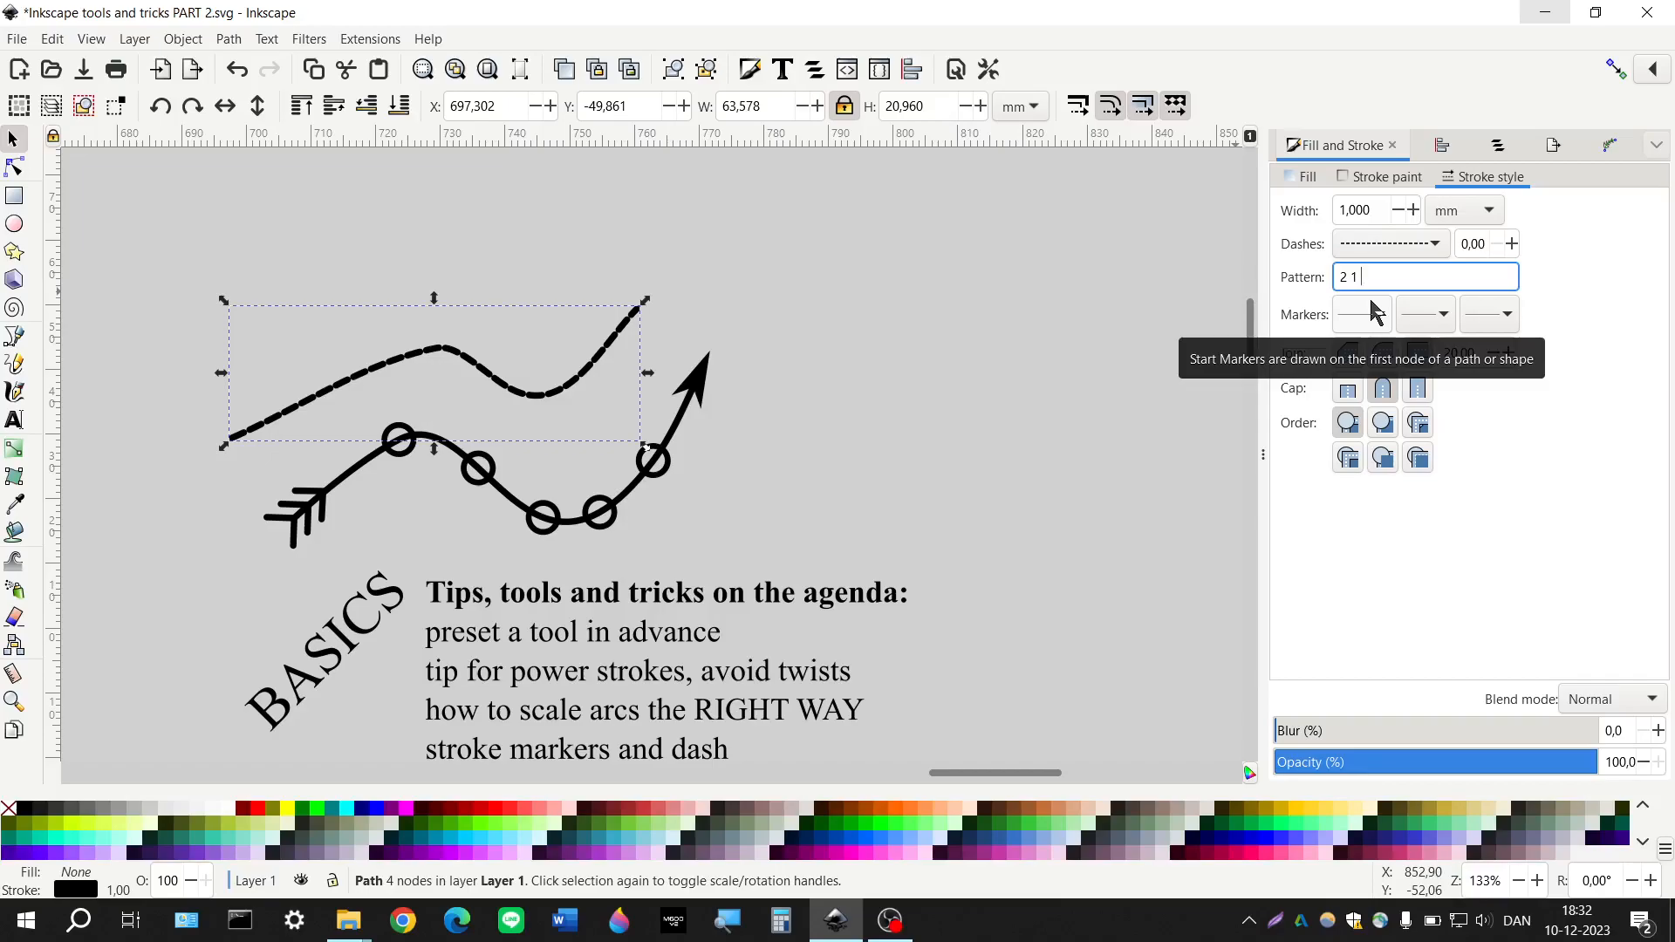
pyautogui.press('BackSpace')
pyautogui.write('4')
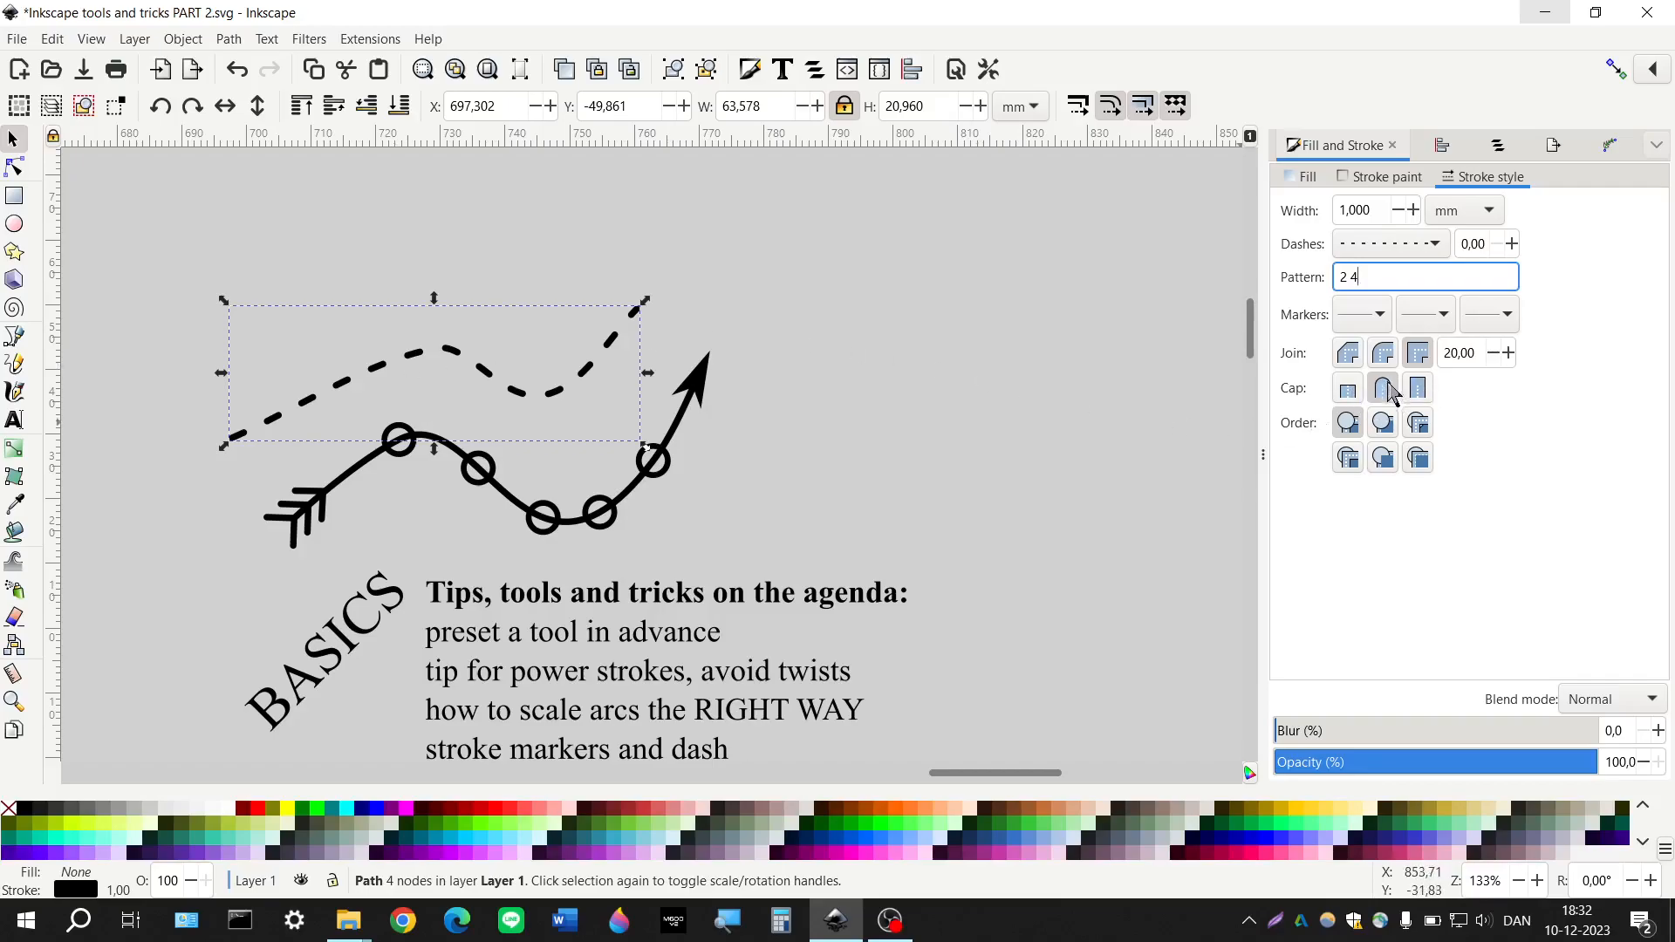
pyautogui.click(1350, 389)
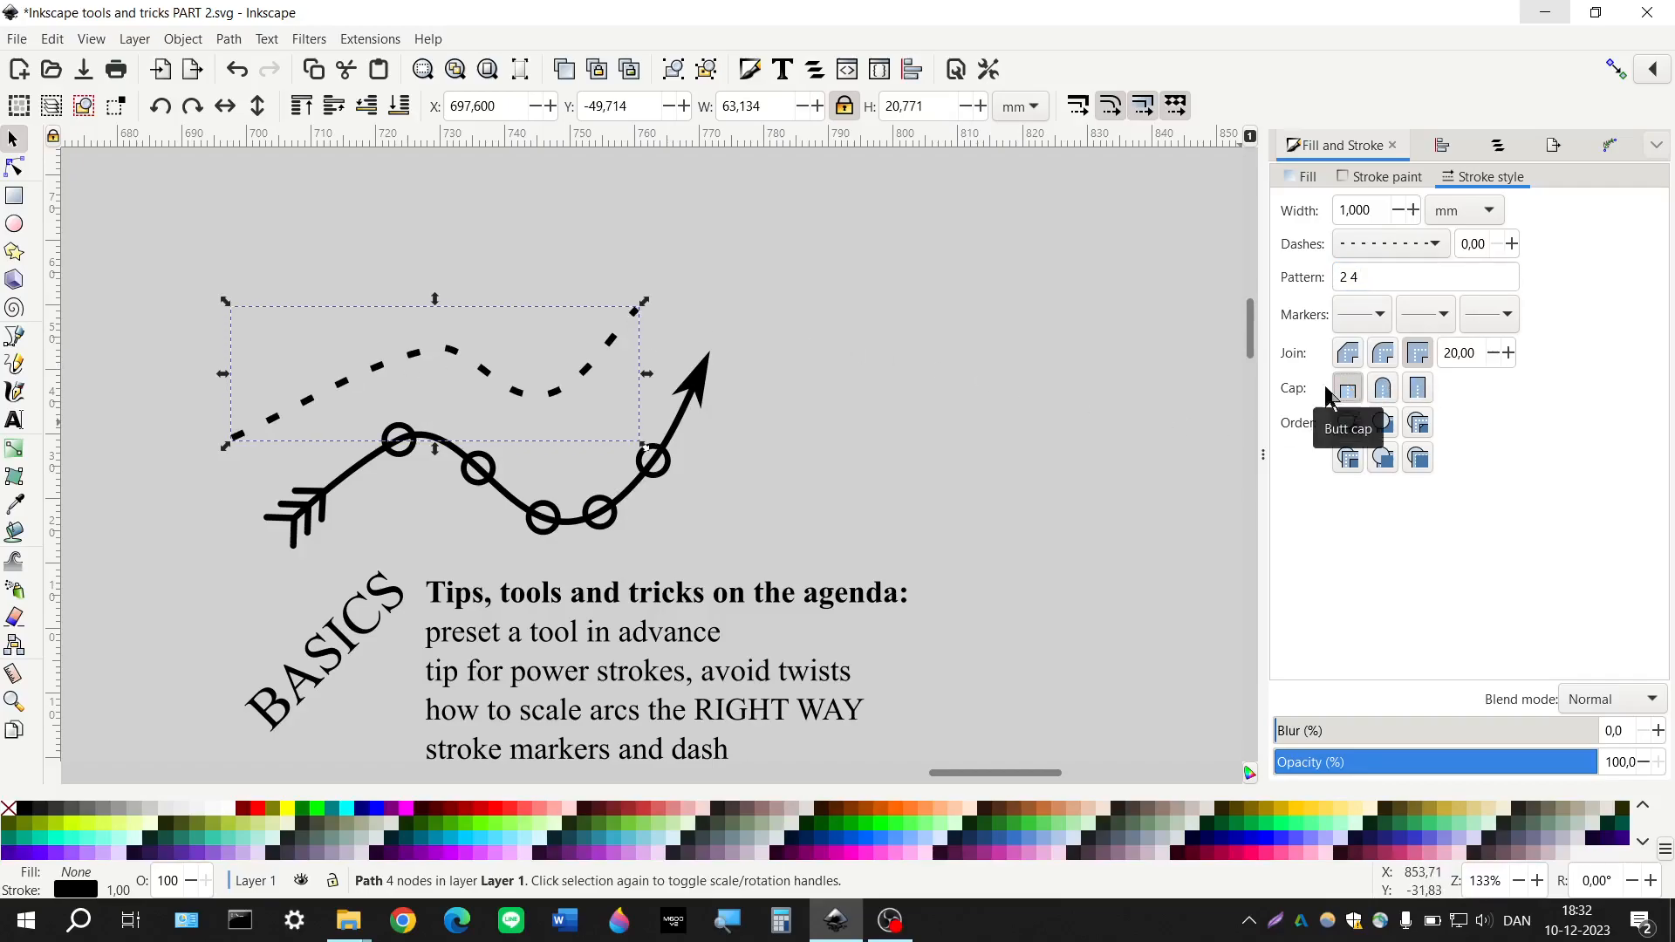
pyautogui.scroll(6, 429, 351)
pyautogui.hscroll(-6, 429, 350)
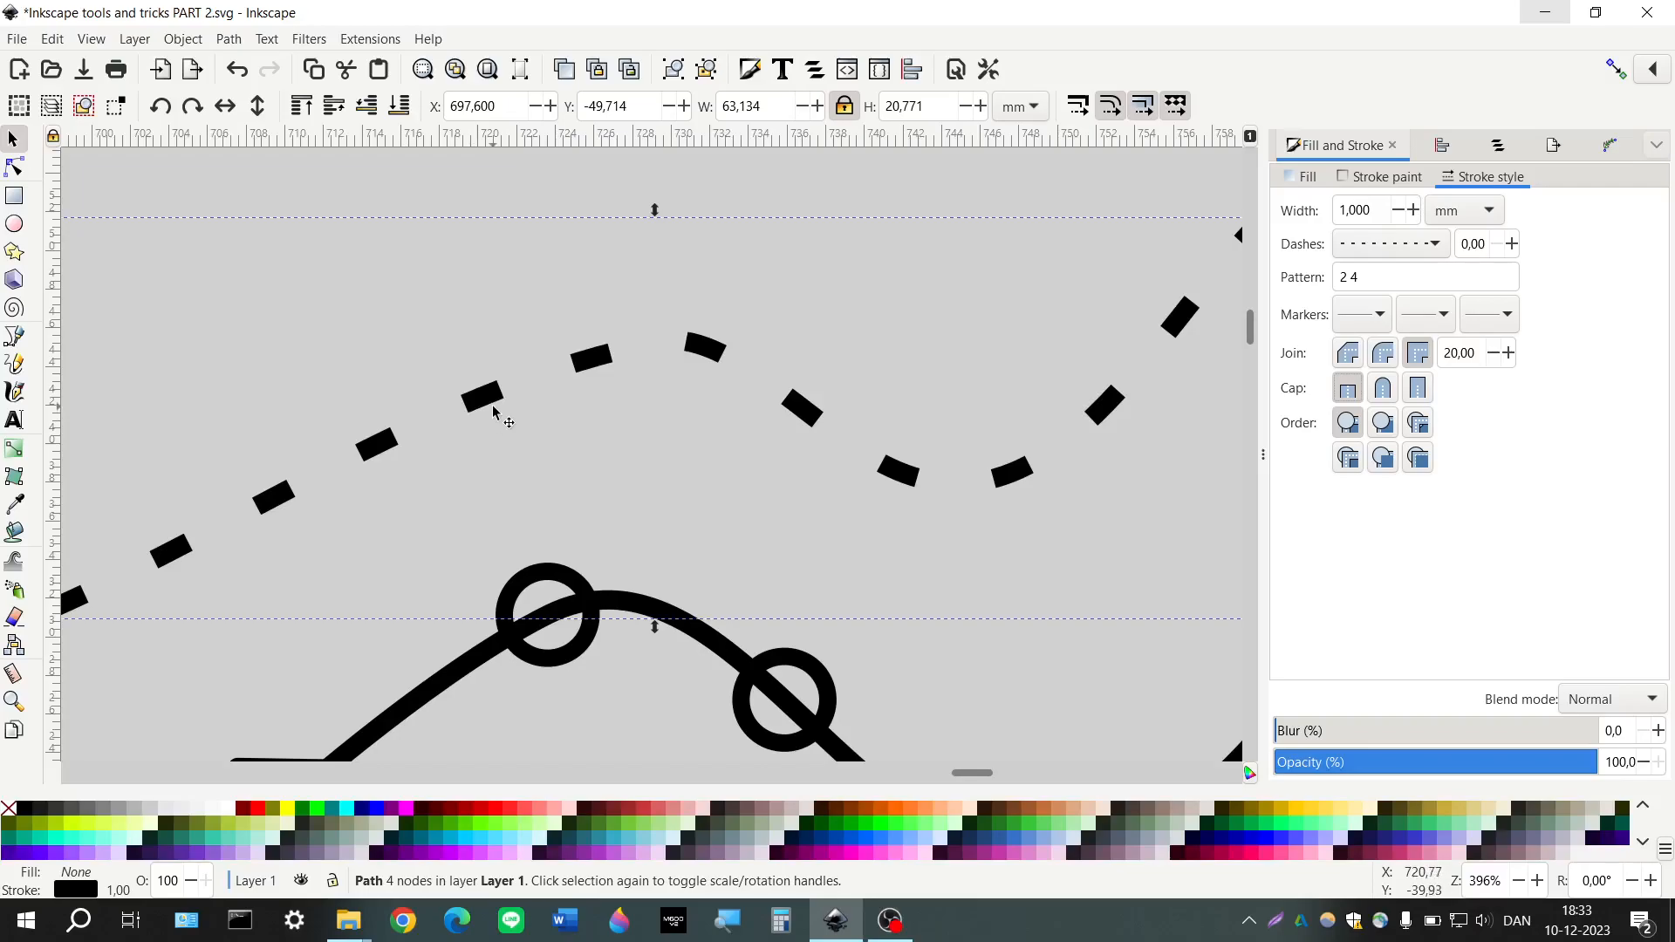
# Set the upper line's dash pattern to 4 1
pyautogui.scroll(-2, 494, 412)
pyautogui.click(1368, 276)
pyautogui.press('BackSpace')
pyautogui.press('Right')
pyautogui.press('BackSpace')
pyautogui.write('1')
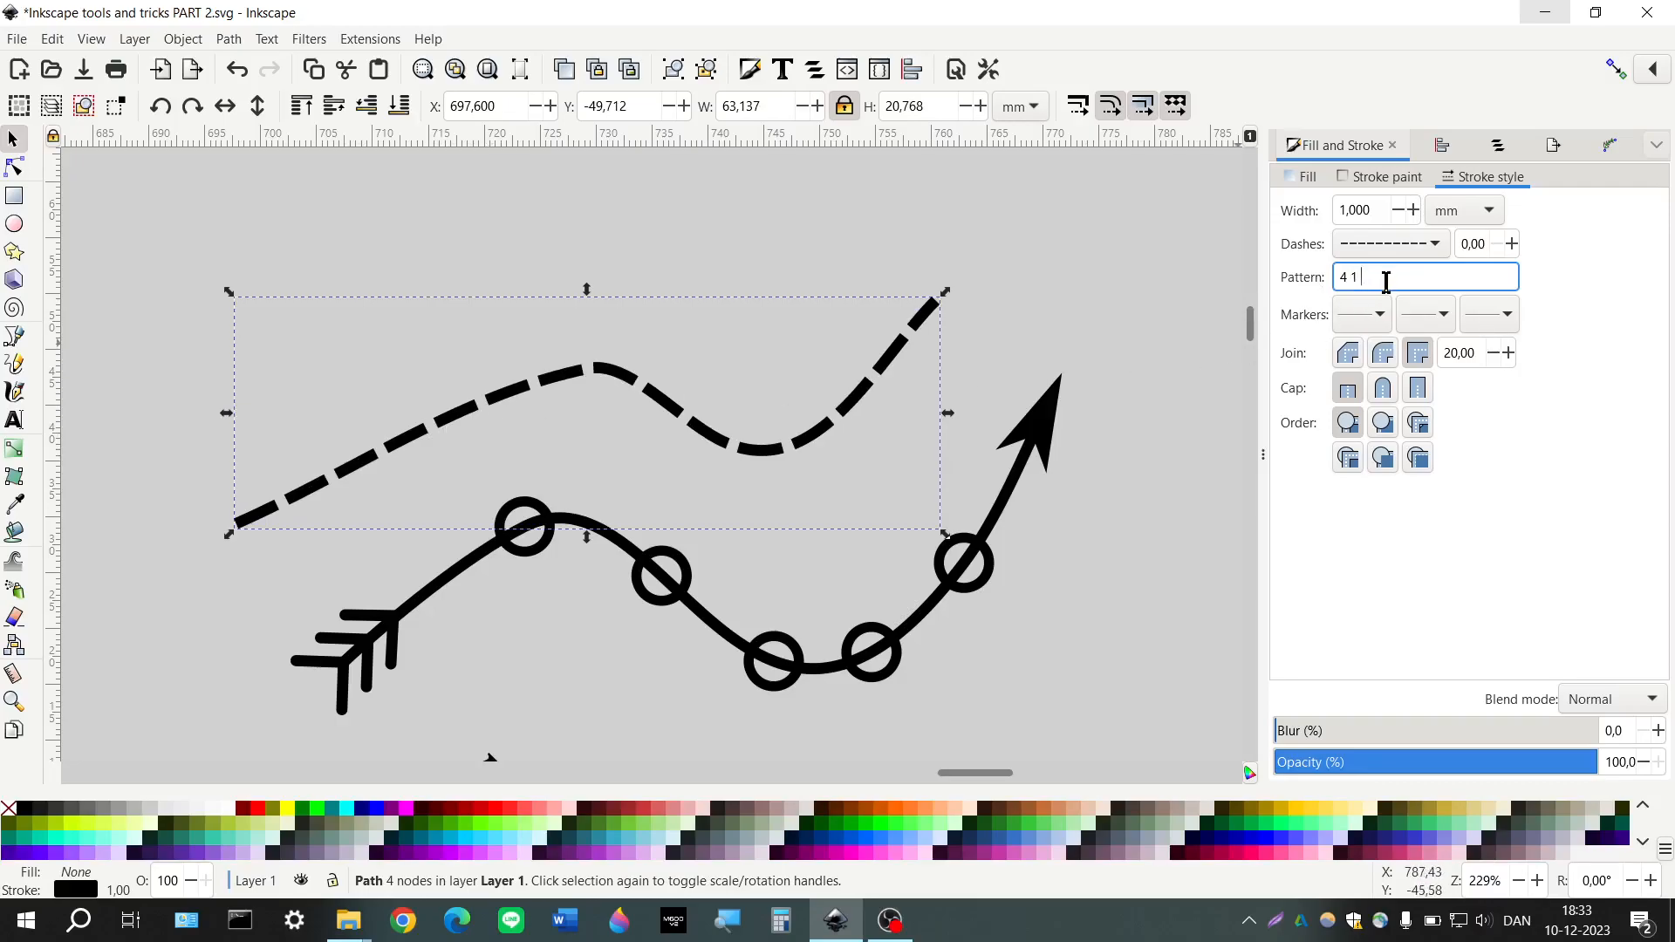
# Extend the upper line's dash pattern to the custom sequence 4 1 2 4 1 and deselect the line
pyautogui.write('2')
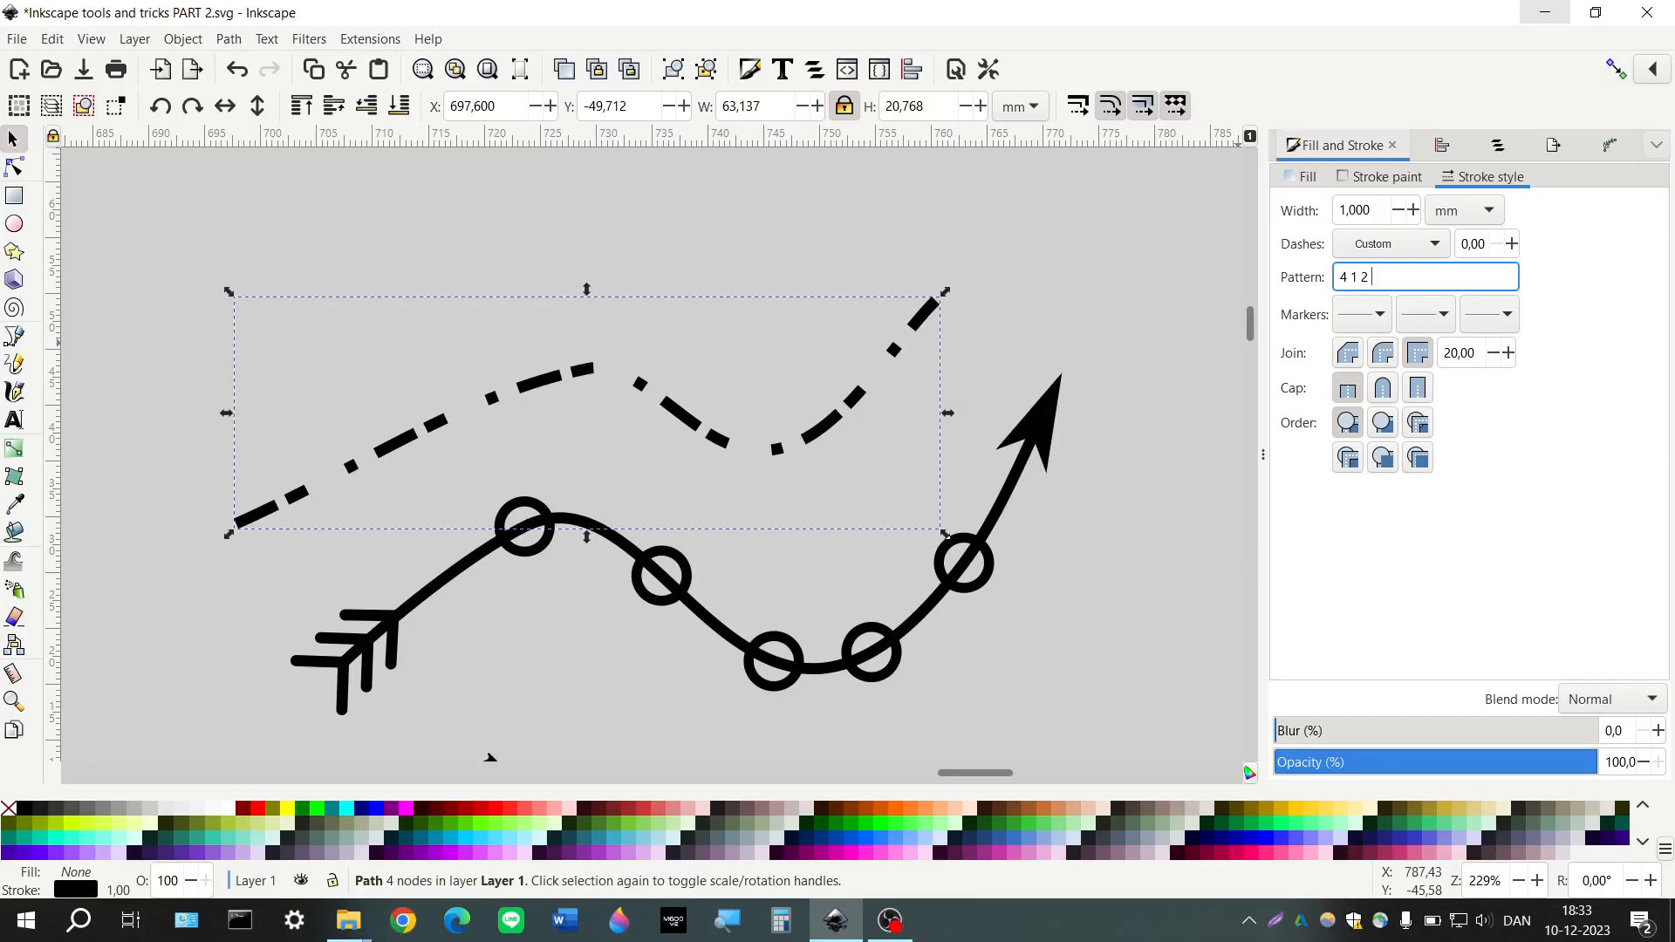
pyautogui.write(' 4 1')
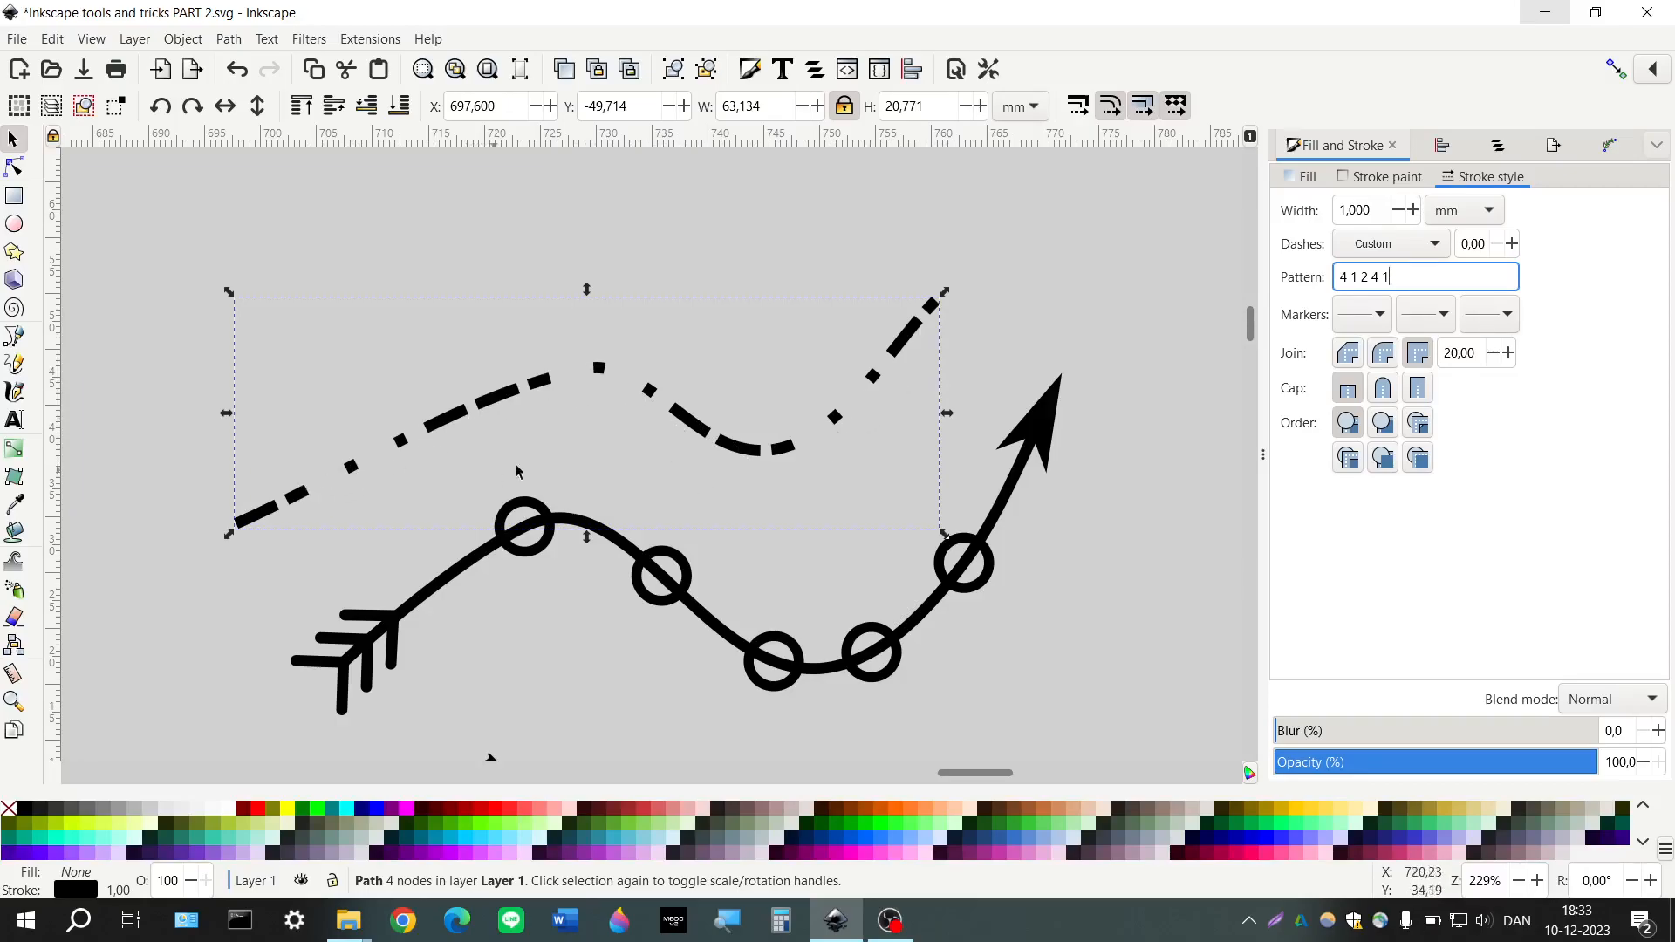
pyautogui.scroll(-3, 507, 440)
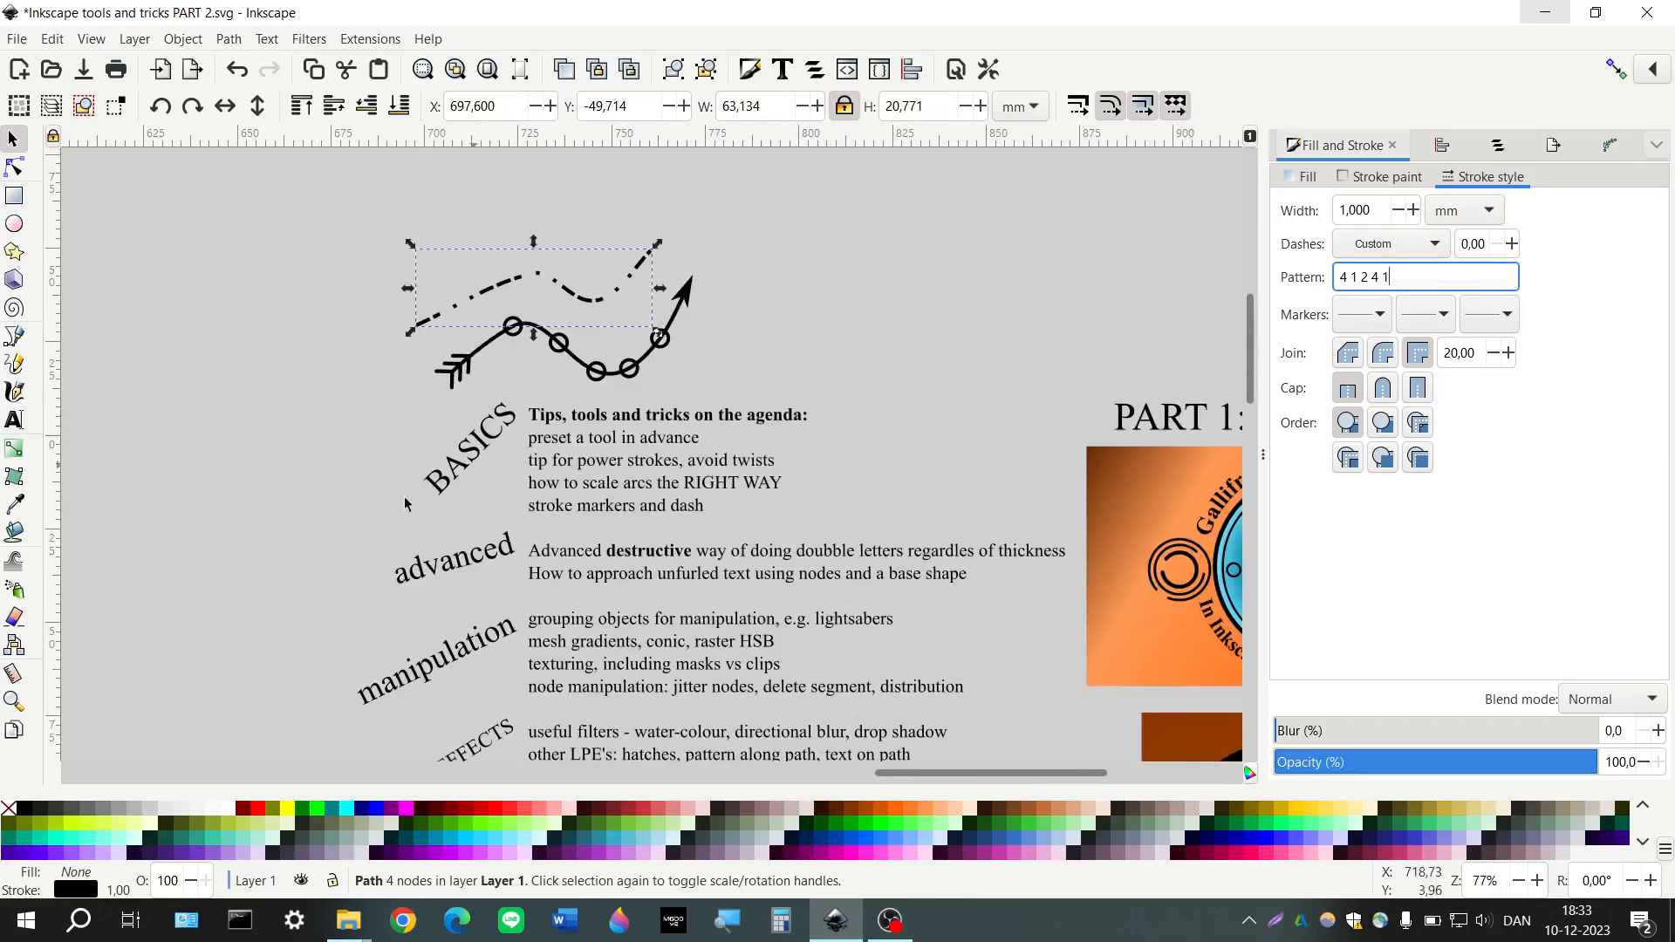
pyautogui.click(355, 446)
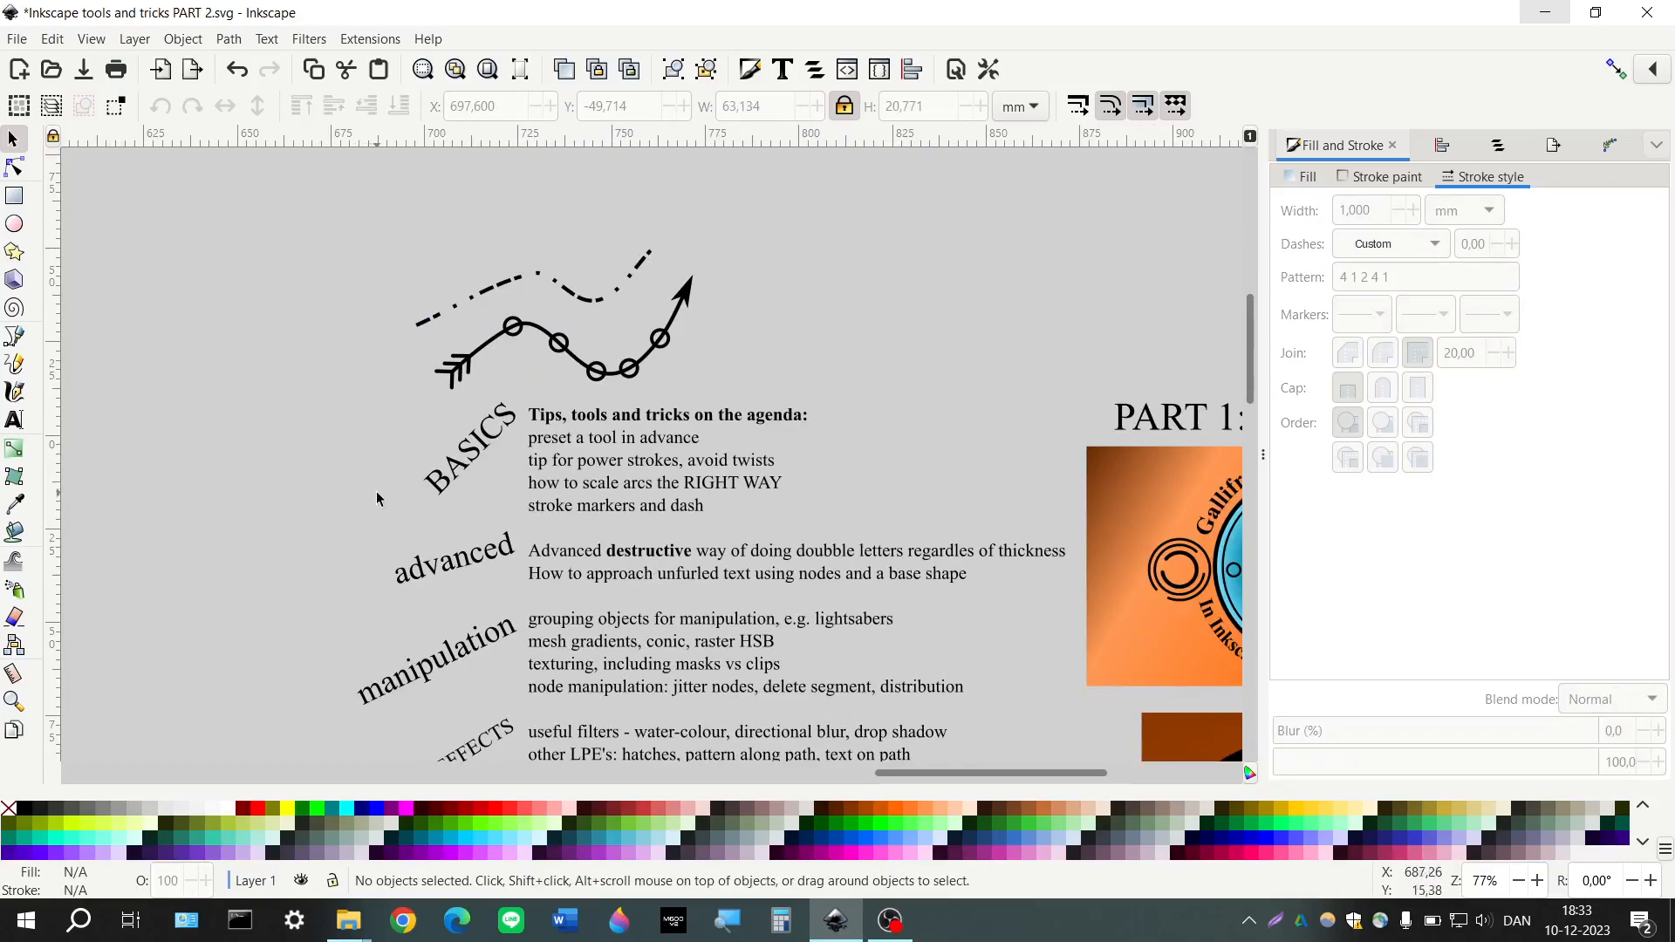
# Examine the reference sheet on building double letters from circles with duplicate, difference, break apart, division and union
pyautogui.hscroll(2, 377, 499)
pyautogui.hscroll(4, 787, 518)
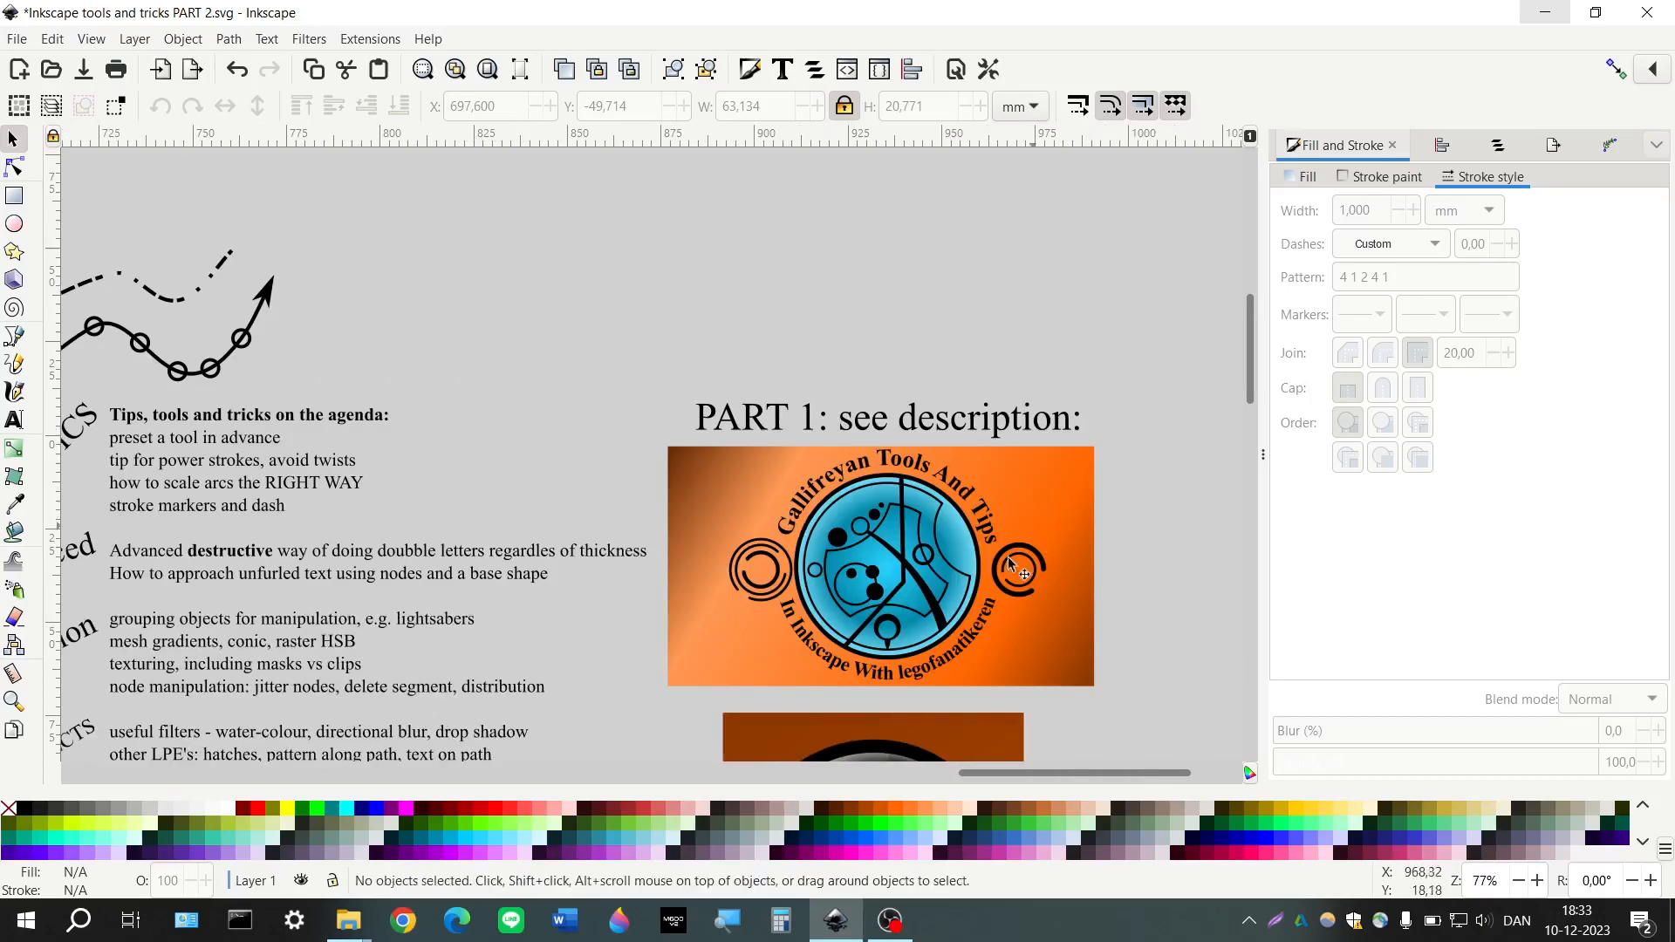
pyautogui.keyDown('ctrl'); pyautogui.scroll(-1, 640, 503); pyautogui.keyUp('ctrl')
pyautogui.scroll(-10, 640, 503)
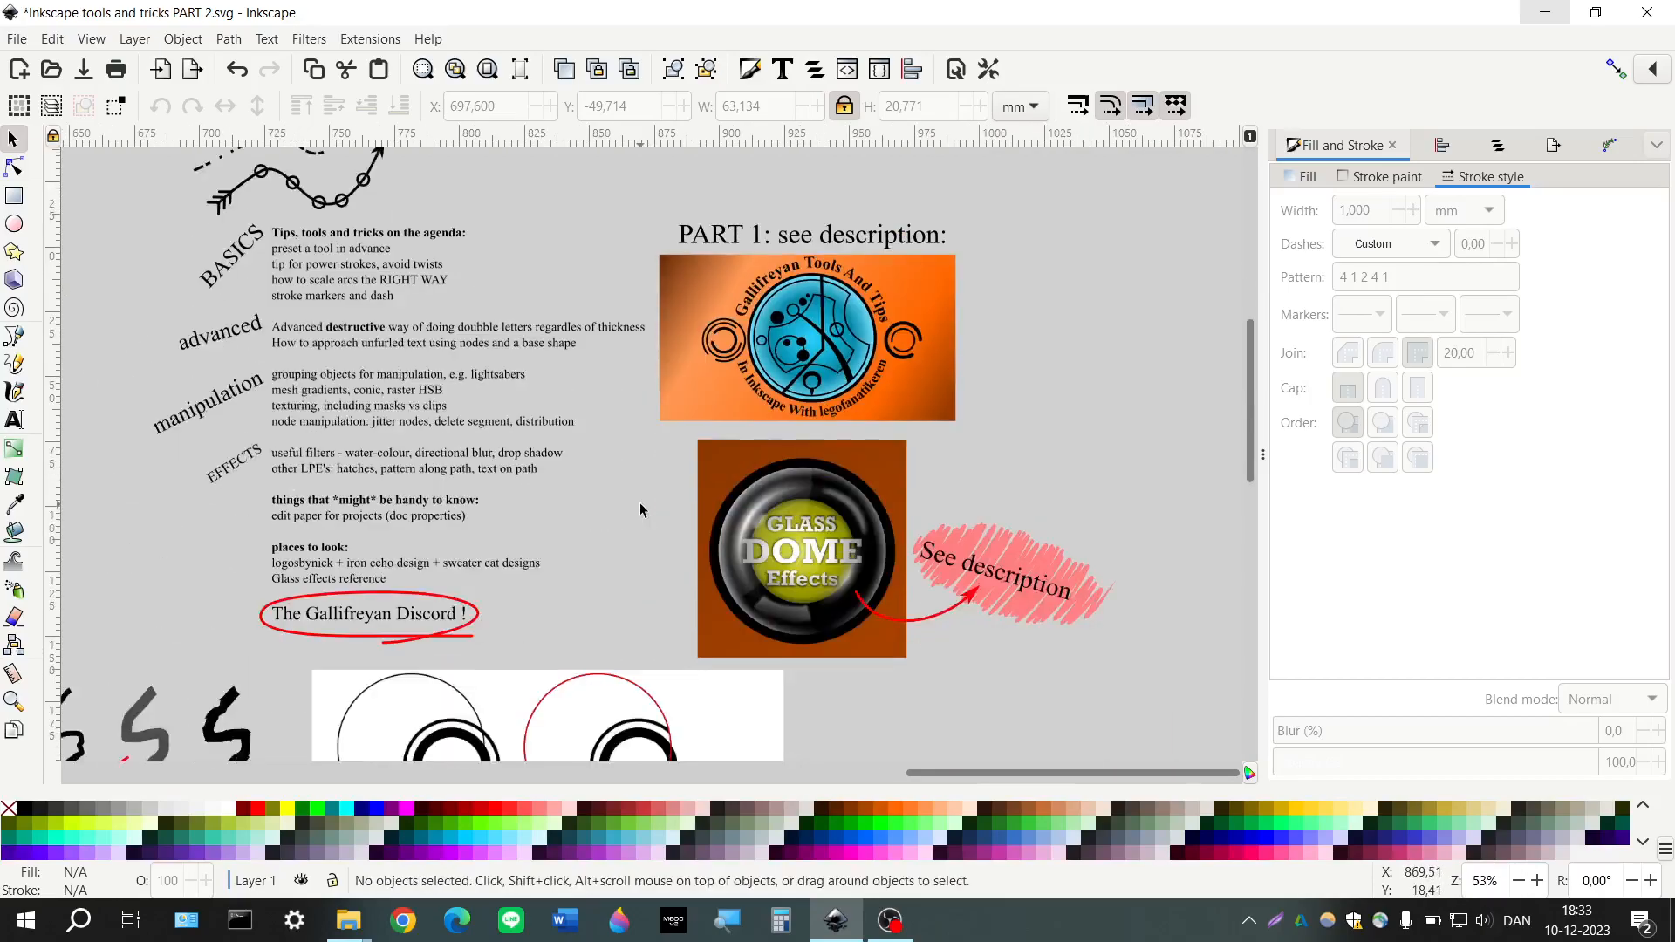
pyautogui.hscroll(-1, 640, 505)
pyautogui.scroll(-1, 641, 504)
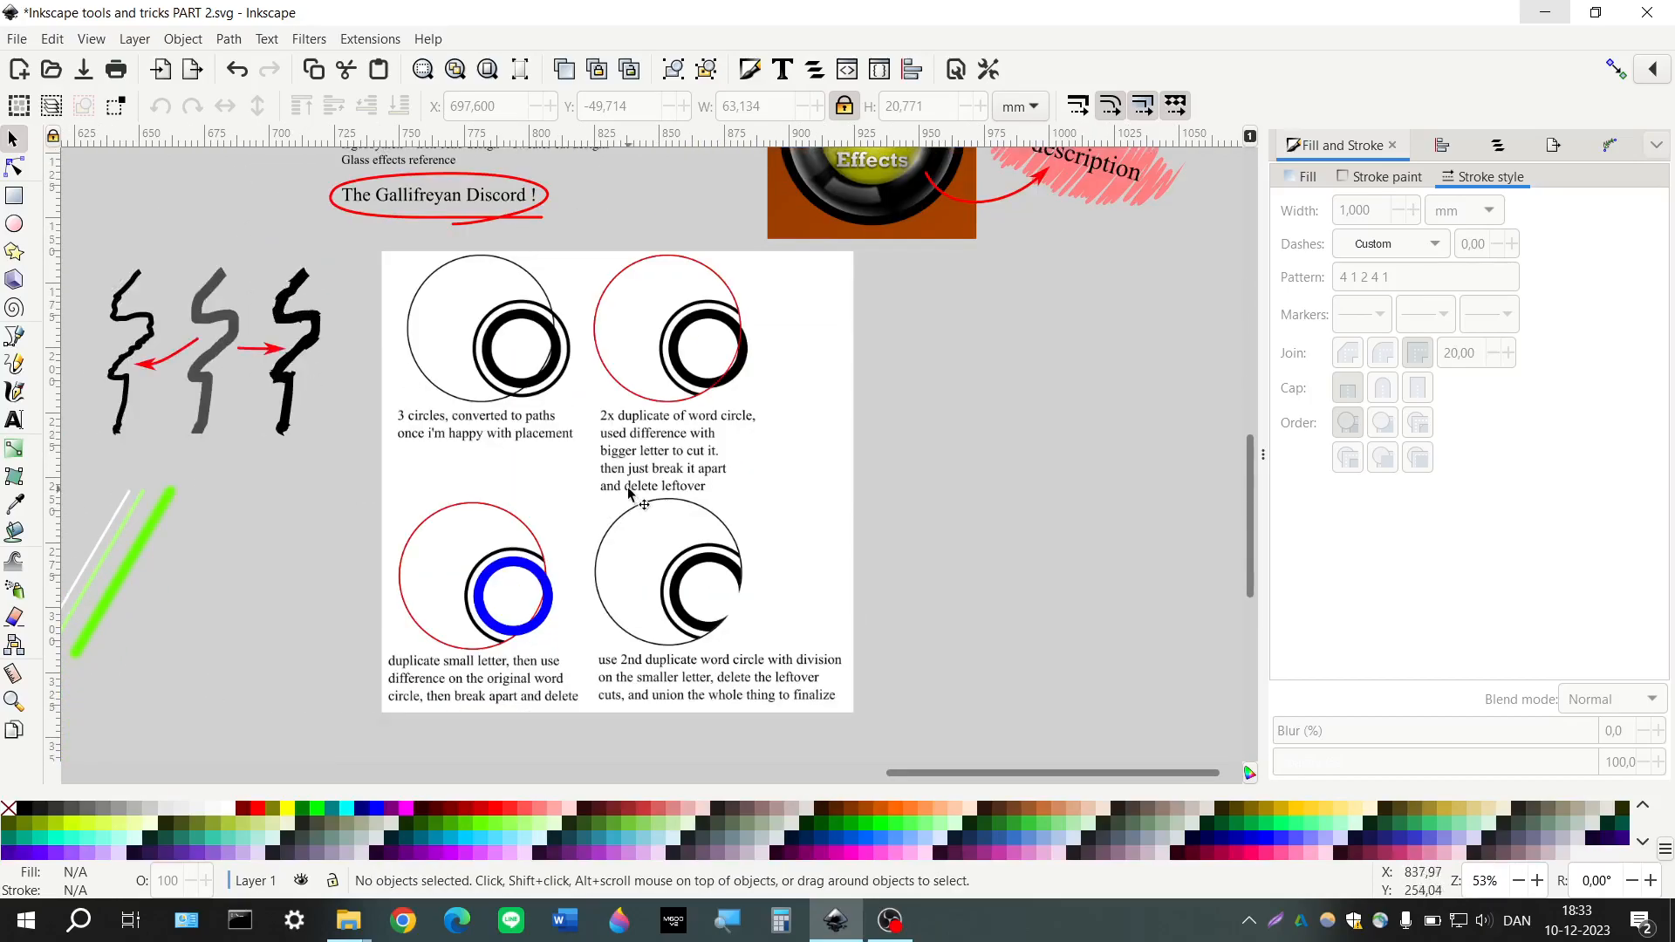
pyautogui.keyDown('ctrl'); pyautogui.scroll(2, 728, 600); pyautogui.keyUp('ctrl')
pyautogui.keyDown('ctrl'); pyautogui.scroll(1, 729, 600); pyautogui.keyUp('ctrl')
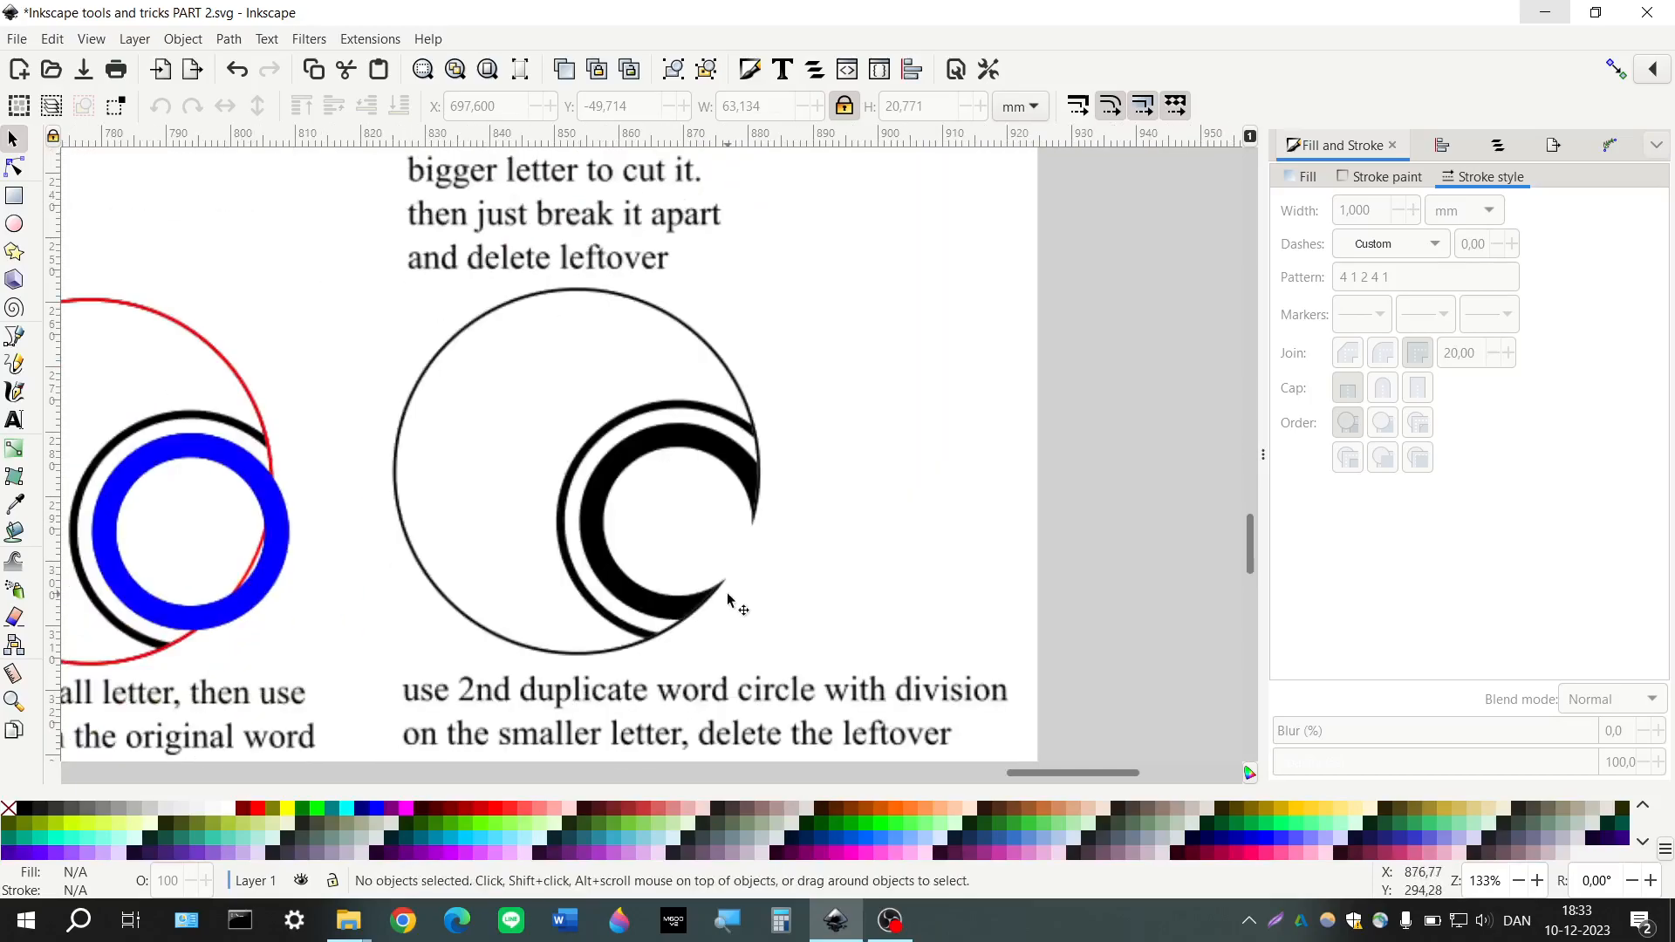
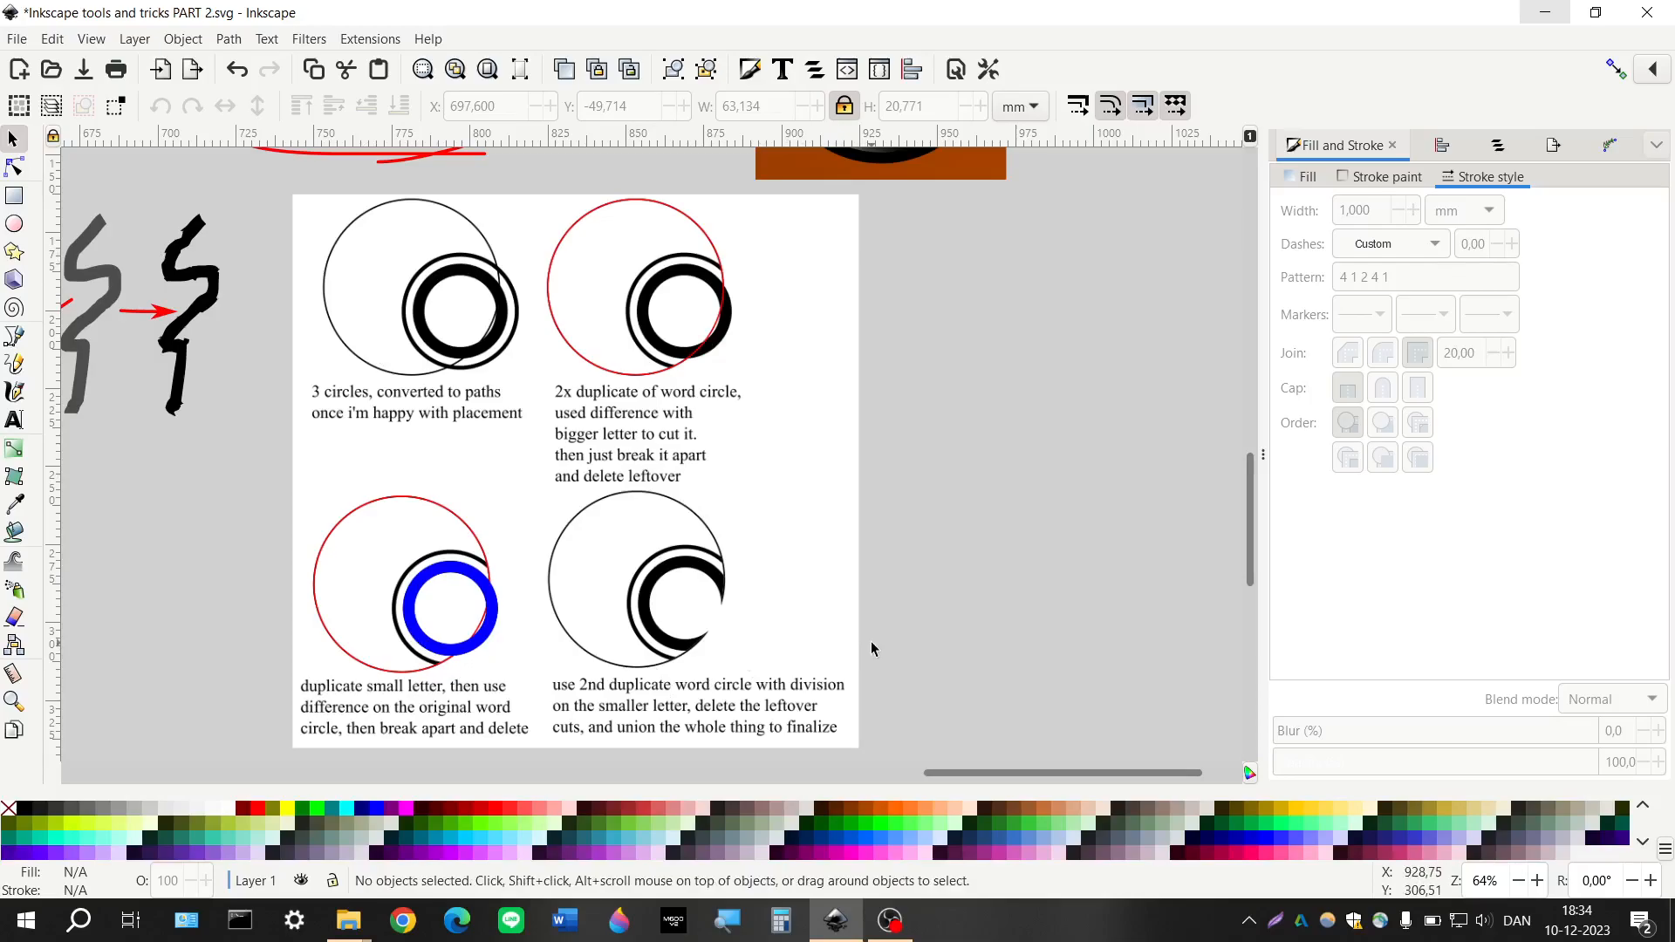
pyautogui.hscroll(2, 871, 648)
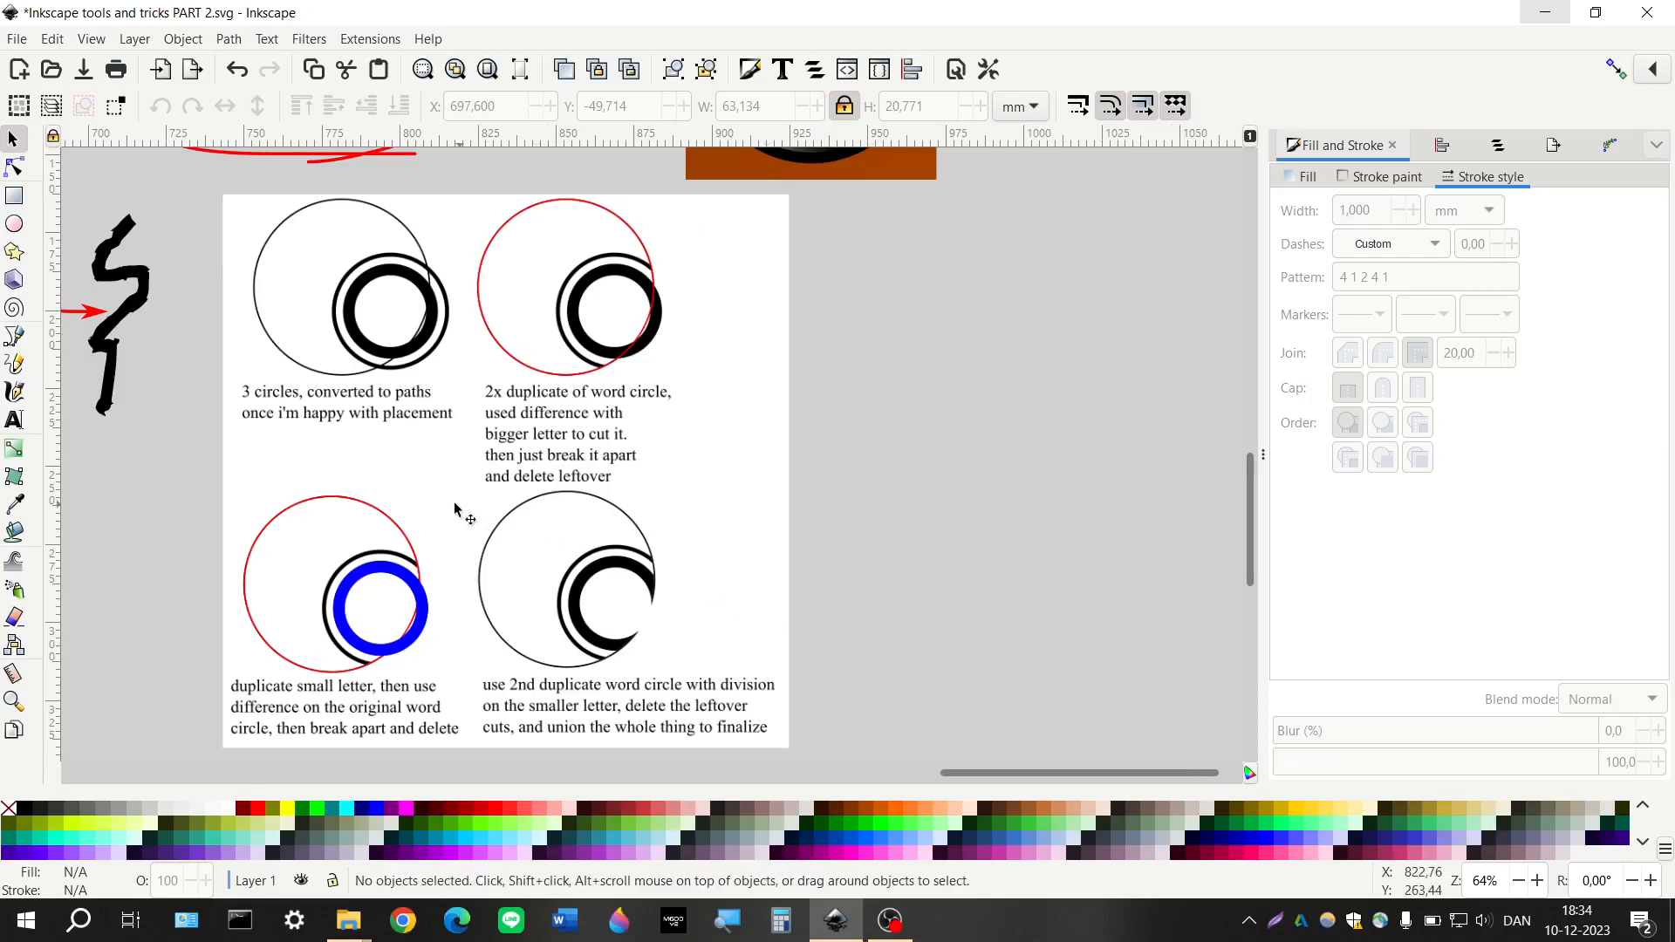
# Draw a complete circle about 30 mm in radius beside the reference sheet and give it a solid, undashed stroke
pyautogui.click(14, 224)
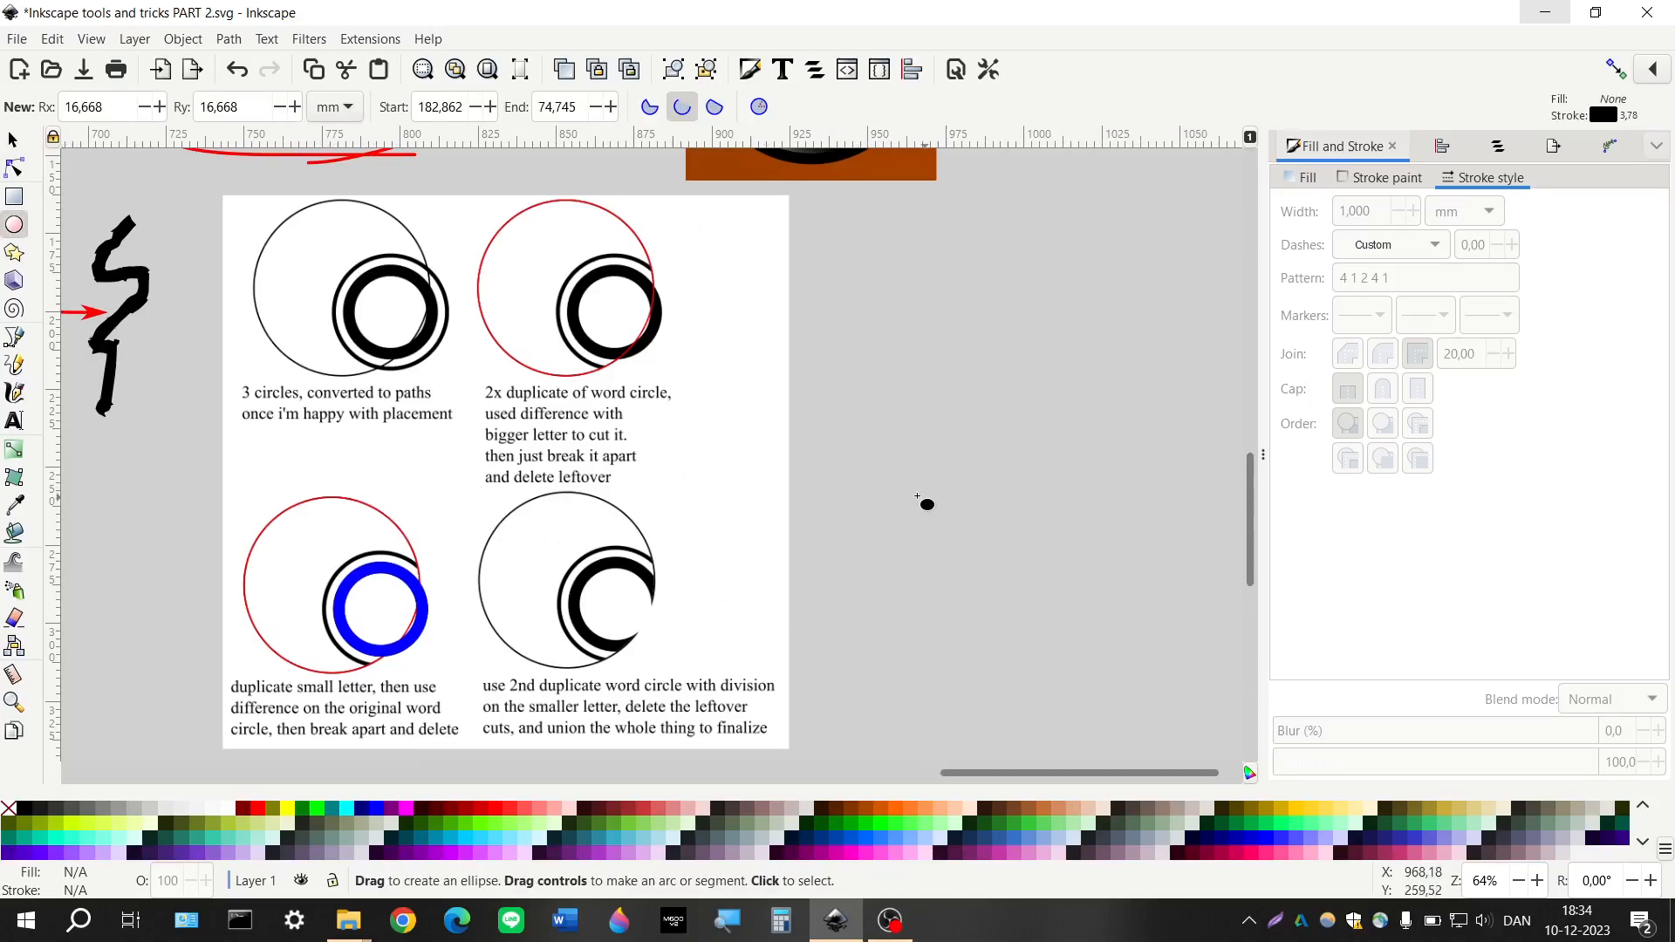
pyautogui.hscroll(2, 842, 455)
pyautogui.moveTo(856, 344); pyautogui.dragTo(961, 371)
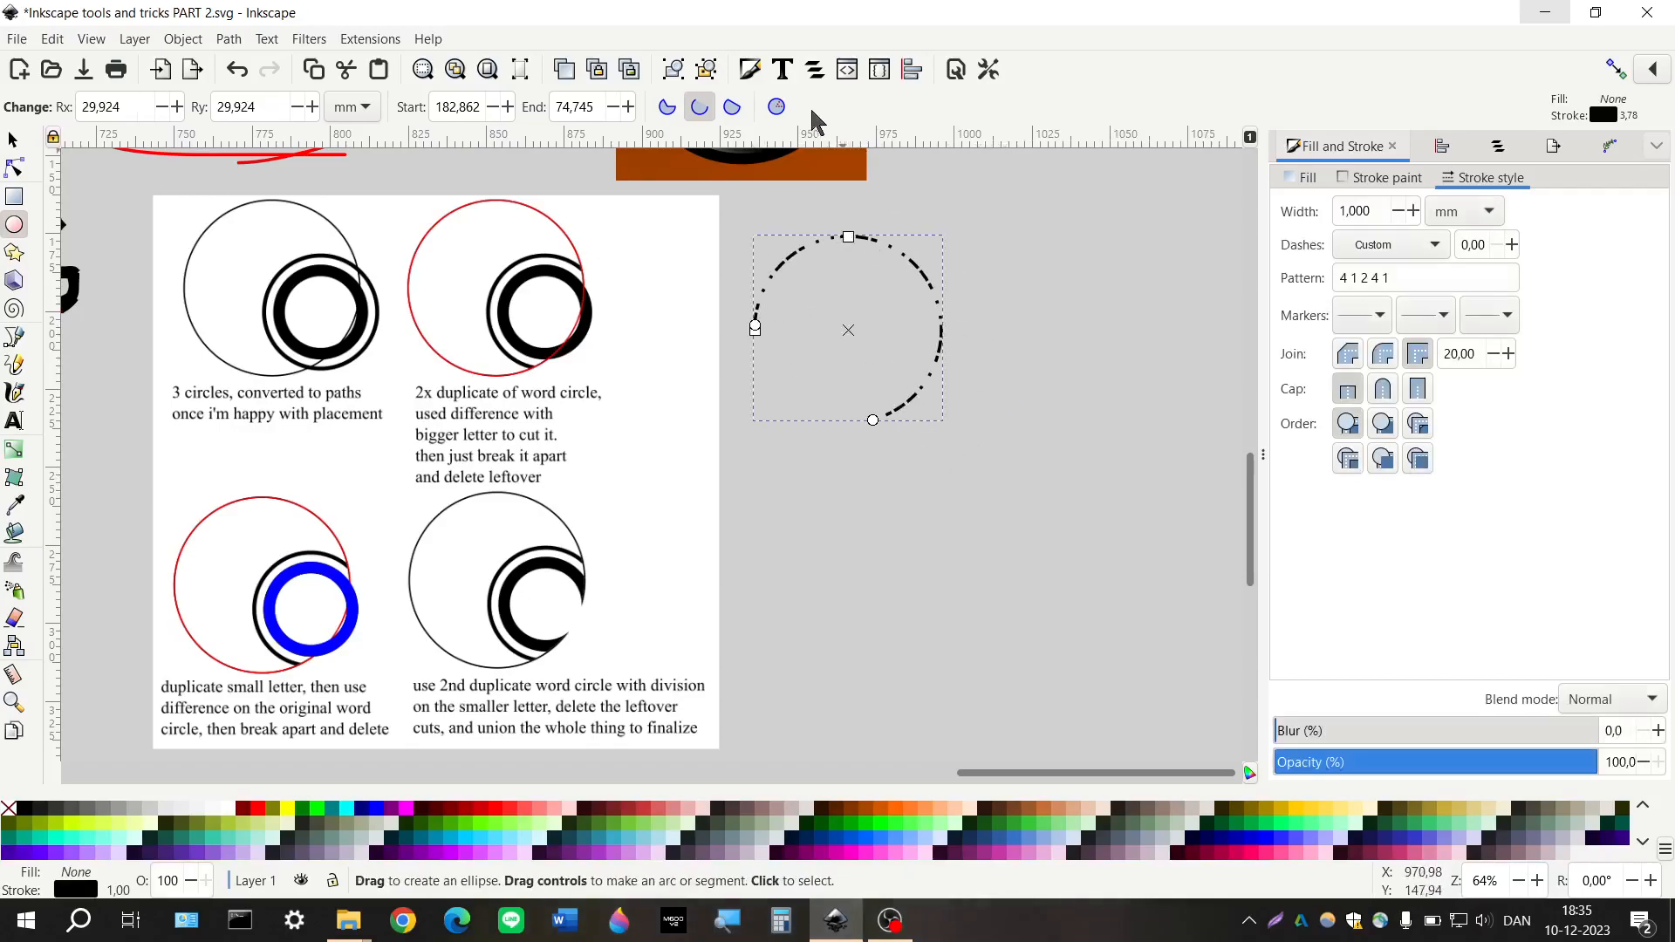
pyautogui.click(777, 107)
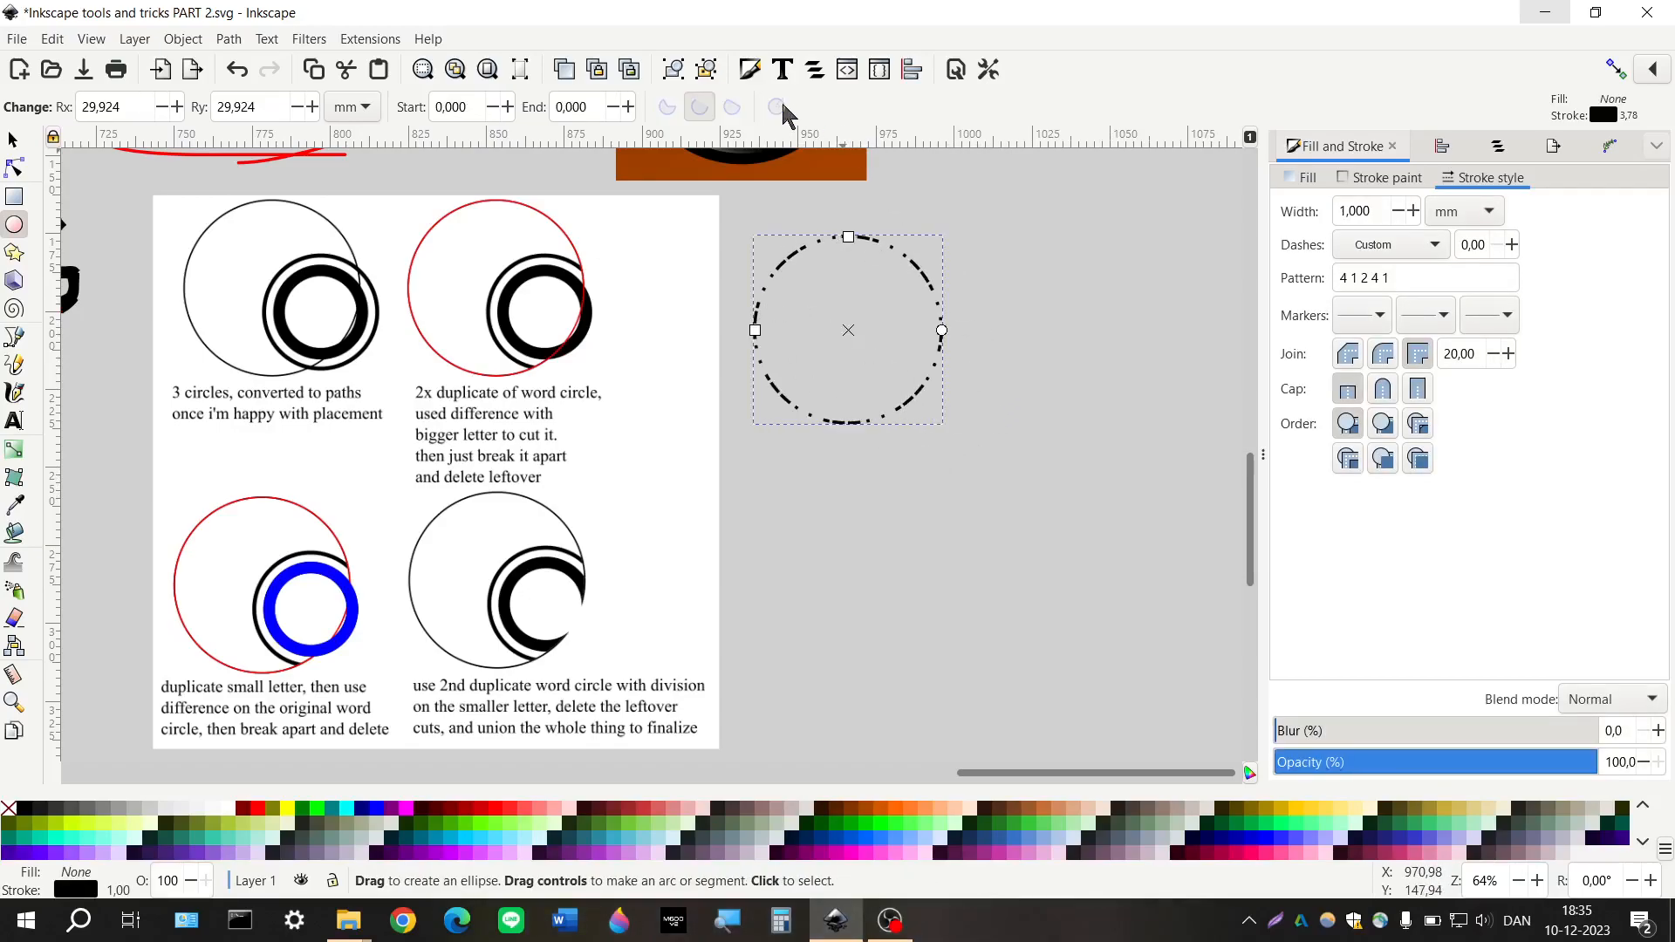
pyautogui.click(1389, 245)
pyautogui.click(1389, 281)
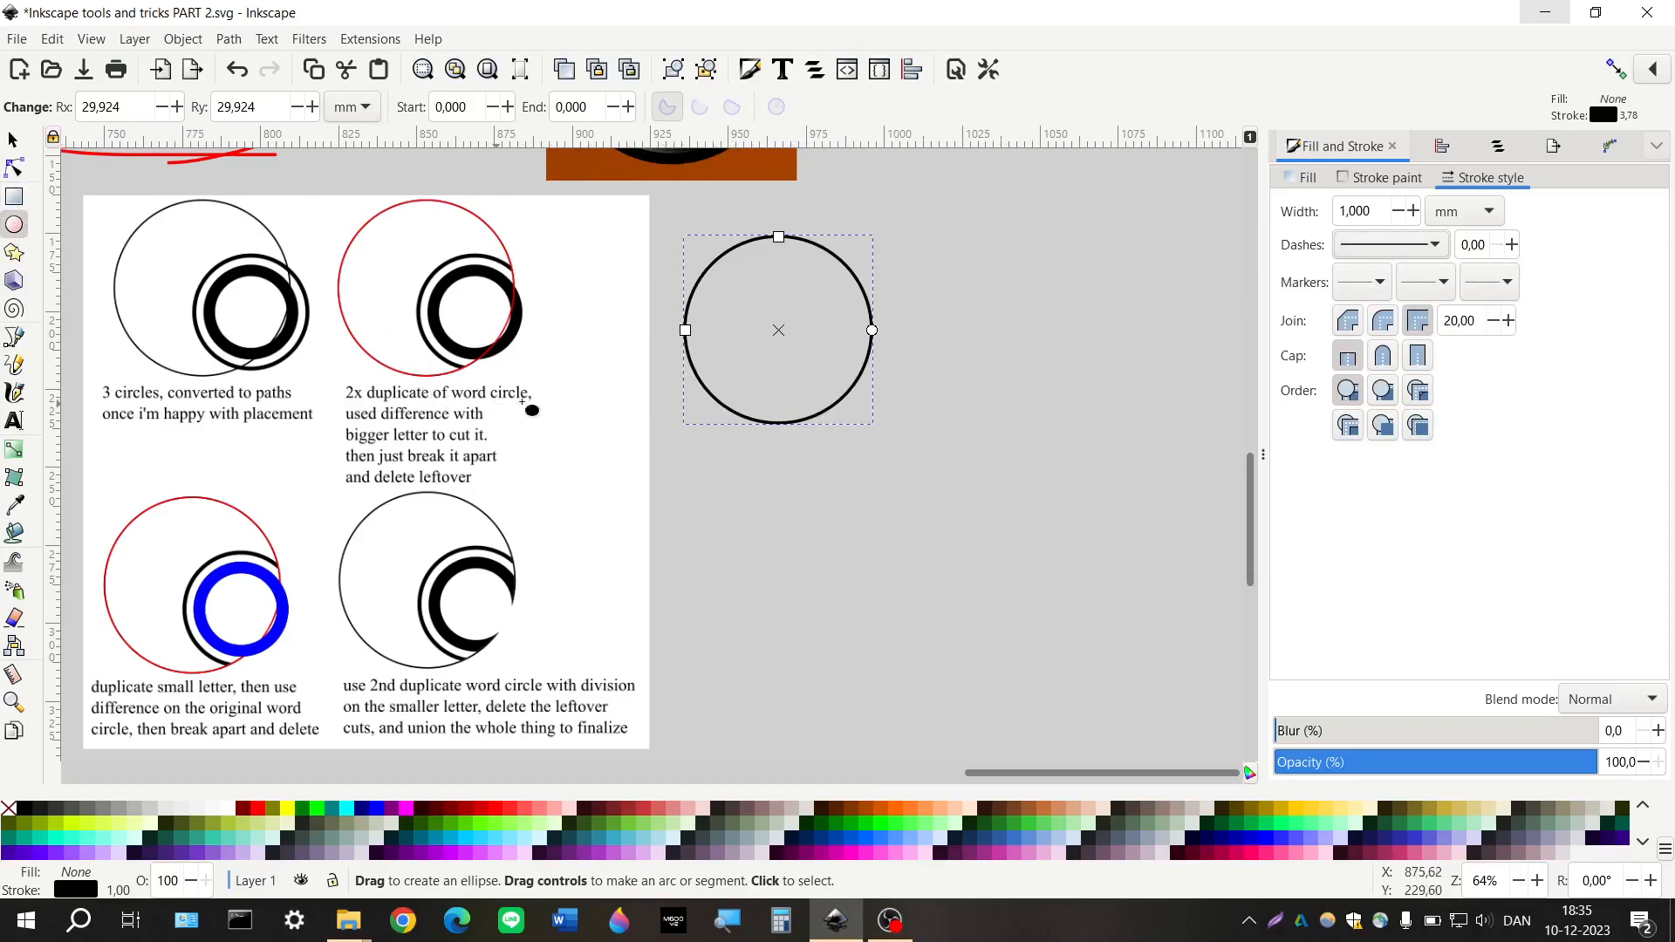
# Draw a small circle about 12 mm in radius across the word circle's lower edge and set its stroke width to 2 mm
pyautogui.hscroll(2, 519, 410)
pyautogui.moveTo(776, 391); pyautogui.dragTo(830, 436)
pyautogui.click(1373, 214)
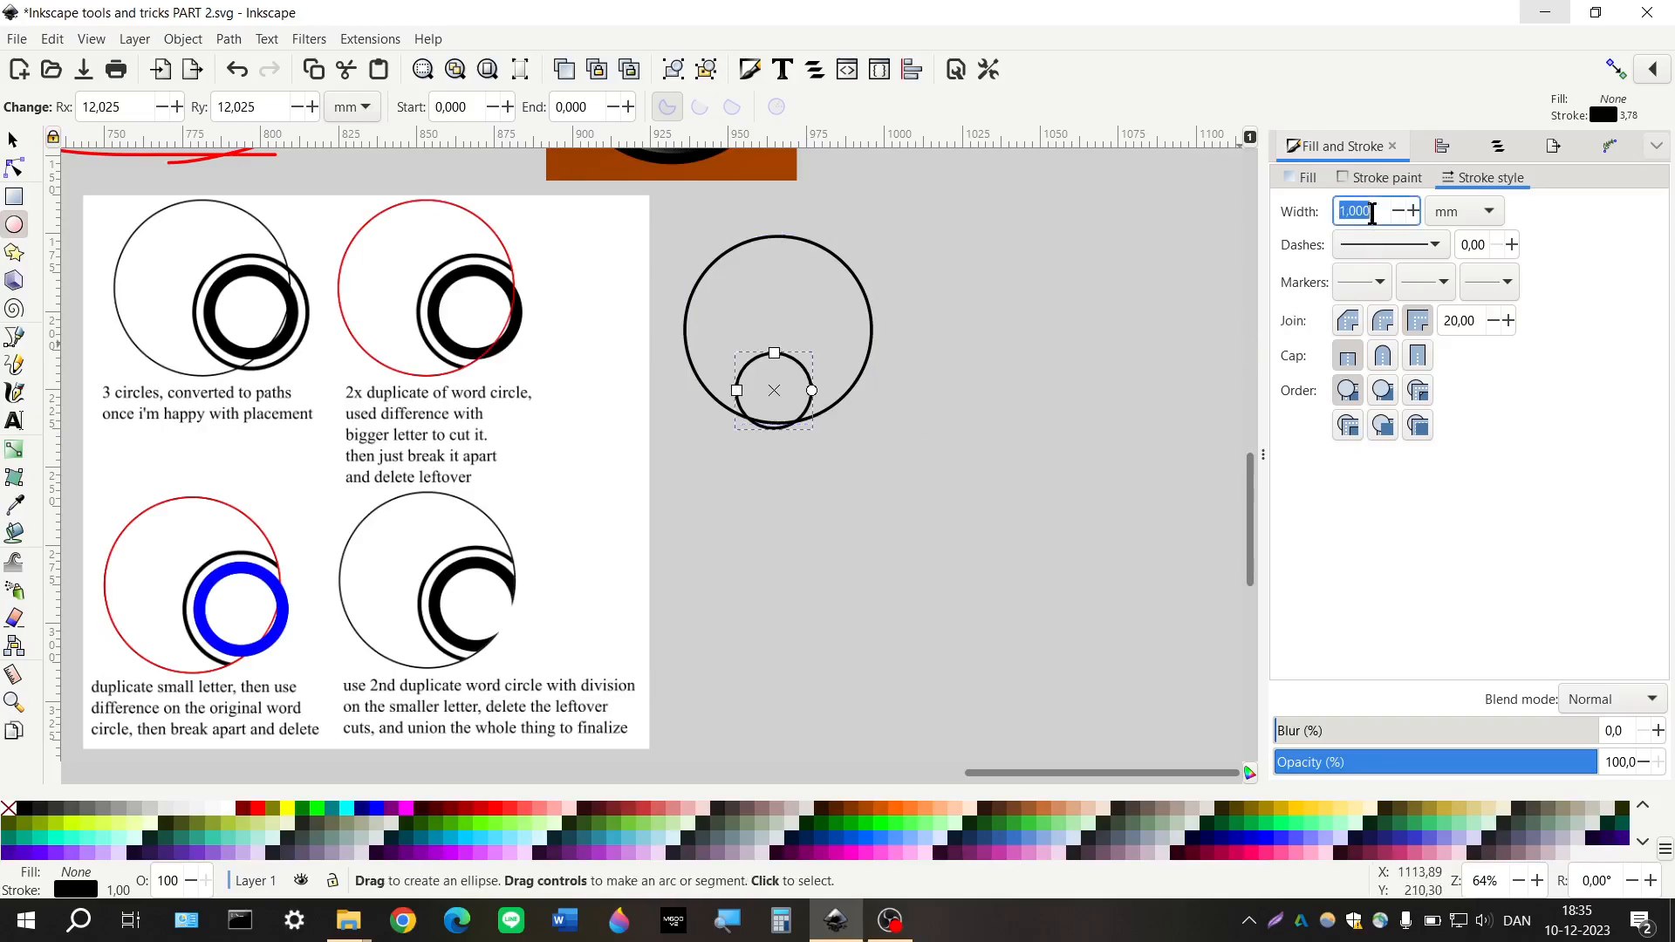
pyautogui.write('2')
pyautogui.press('Return')
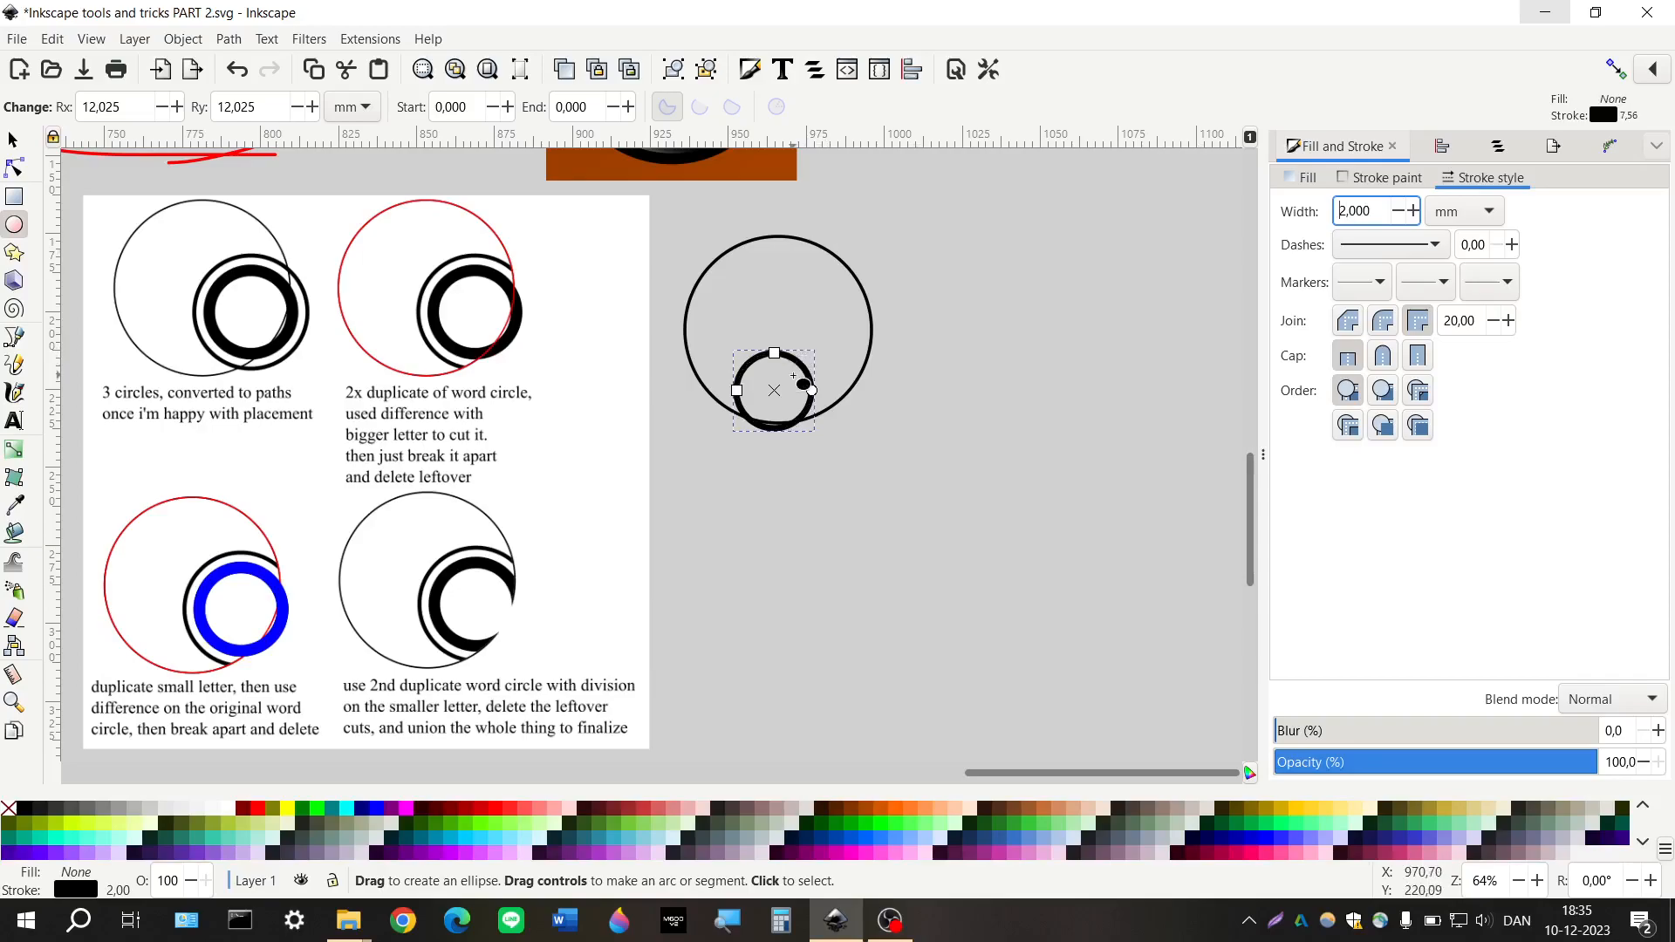
# Duplicate the small circle, enlarge the copy about its centre to about 42.6 mm wide, and give it a 5 mm stroke
pyautogui.scroll(1, 788, 397)
pyautogui.scroll(6, 779, 407)
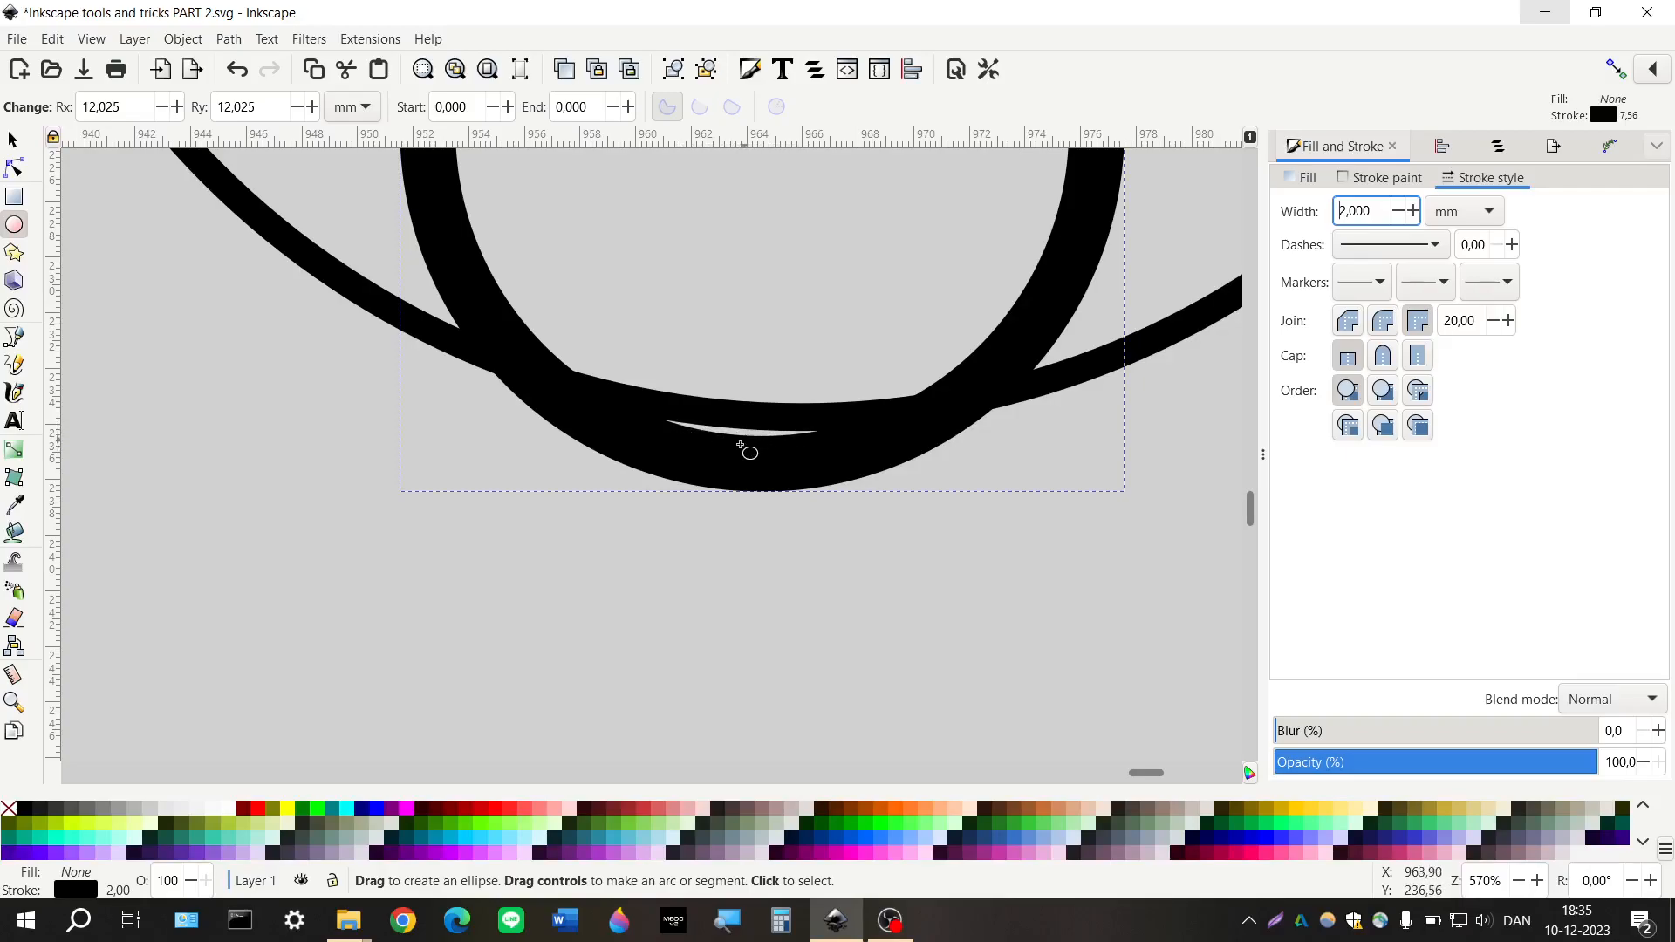
pyautogui.keyDown('ctrl'); pyautogui.scroll(-4, 741, 446); pyautogui.keyUp('ctrl')
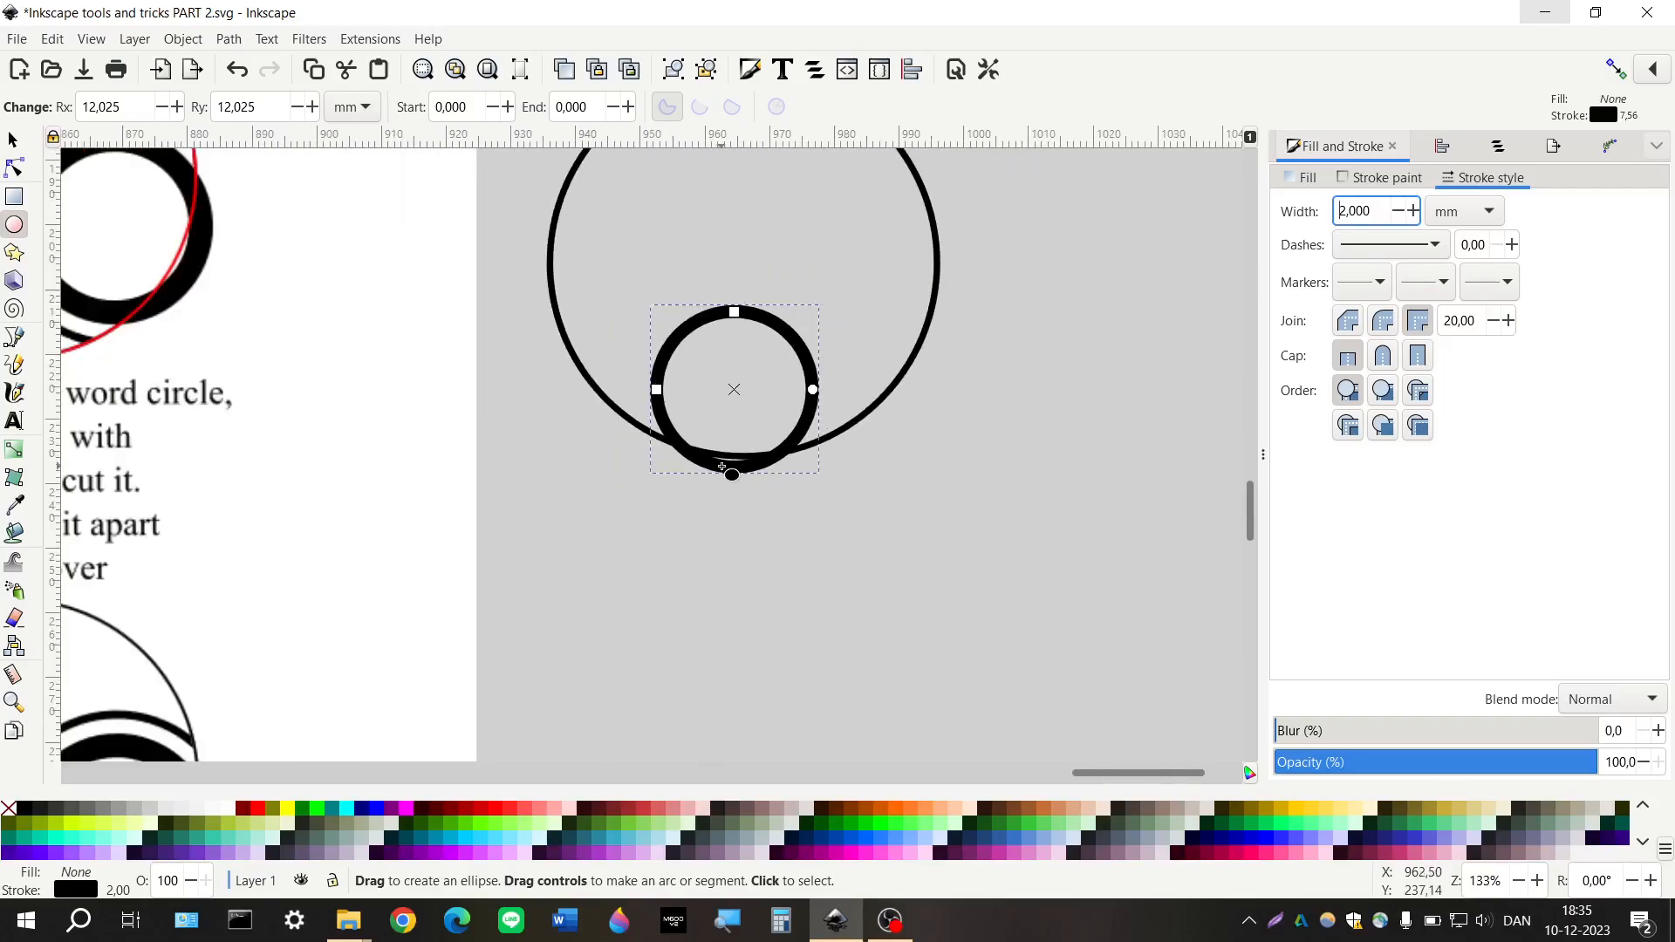
pyautogui.keyDown('ctrl'); pyautogui.scroll(-1, 722, 469); pyautogui.keyUp('ctrl')
pyautogui.press('s')
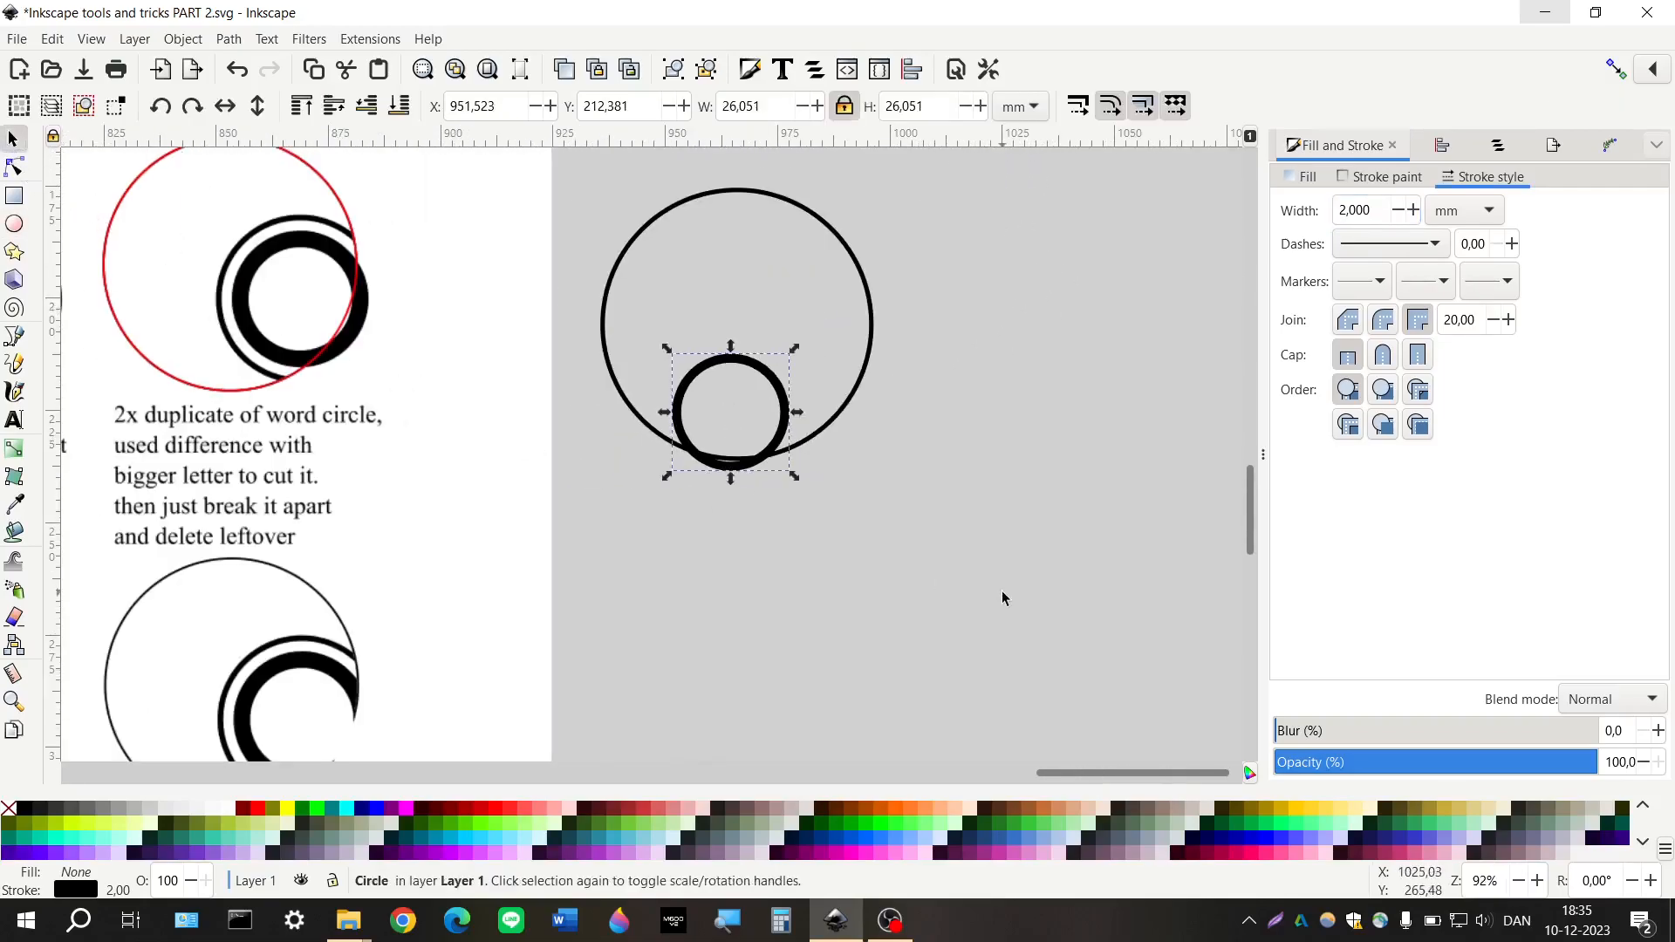
pyautogui.hotkey('ctrl', 'd')
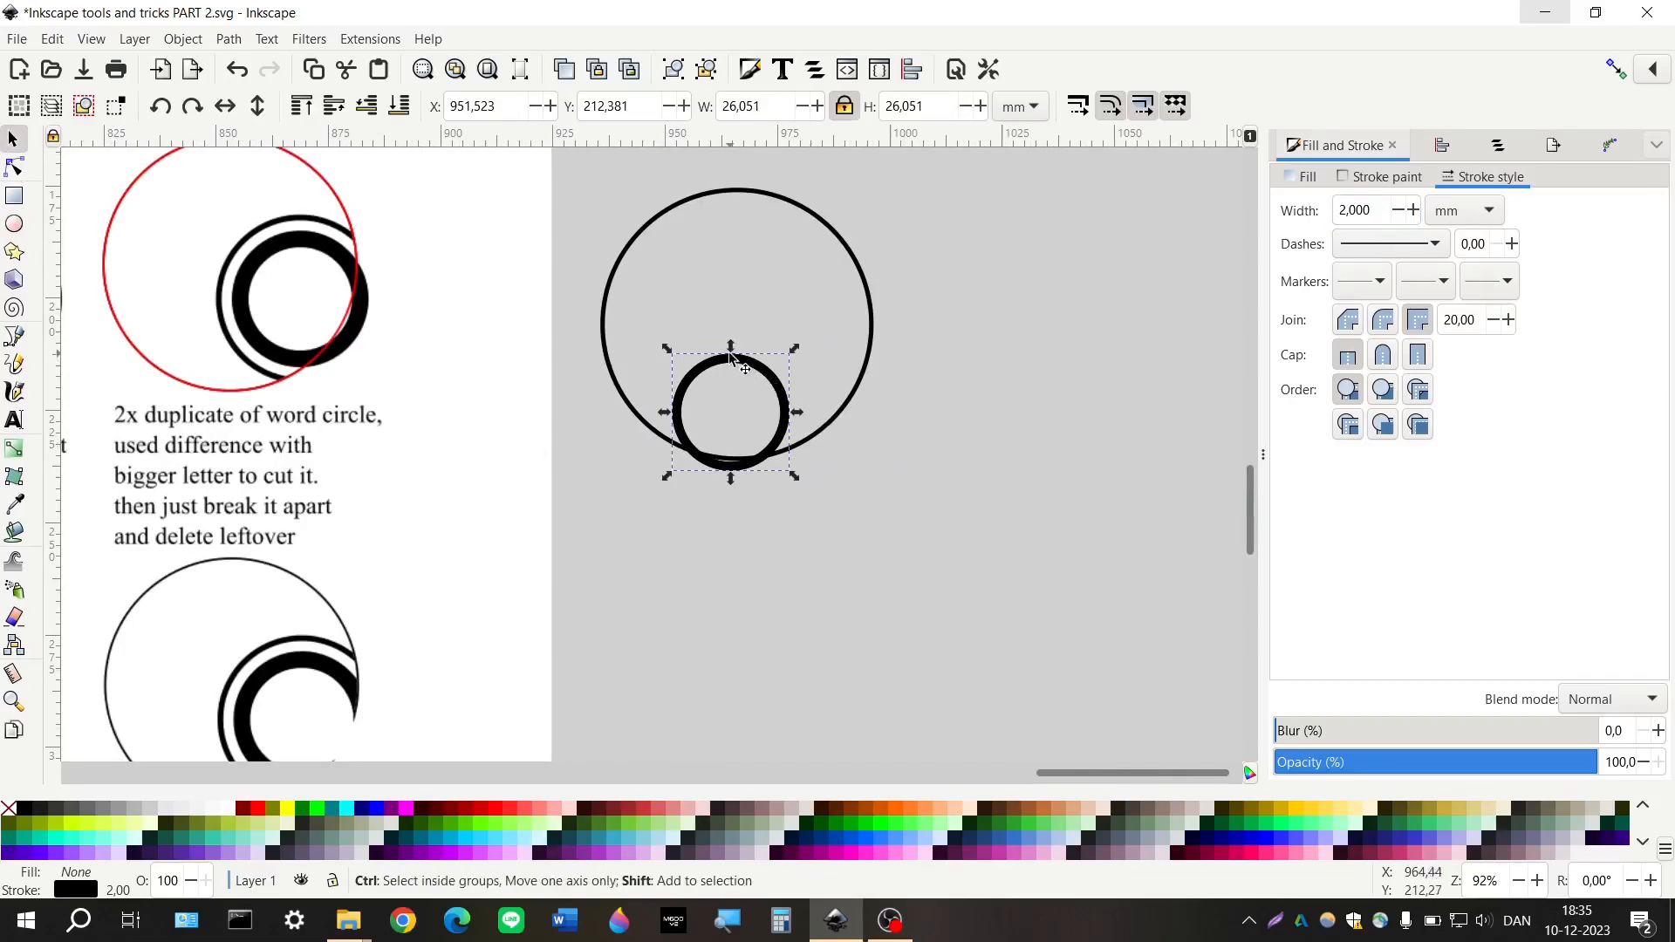
pyautogui.moveTo(731, 346); pyautogui.dragTo(731, 312)
pyautogui.tripleClick(1358, 210)
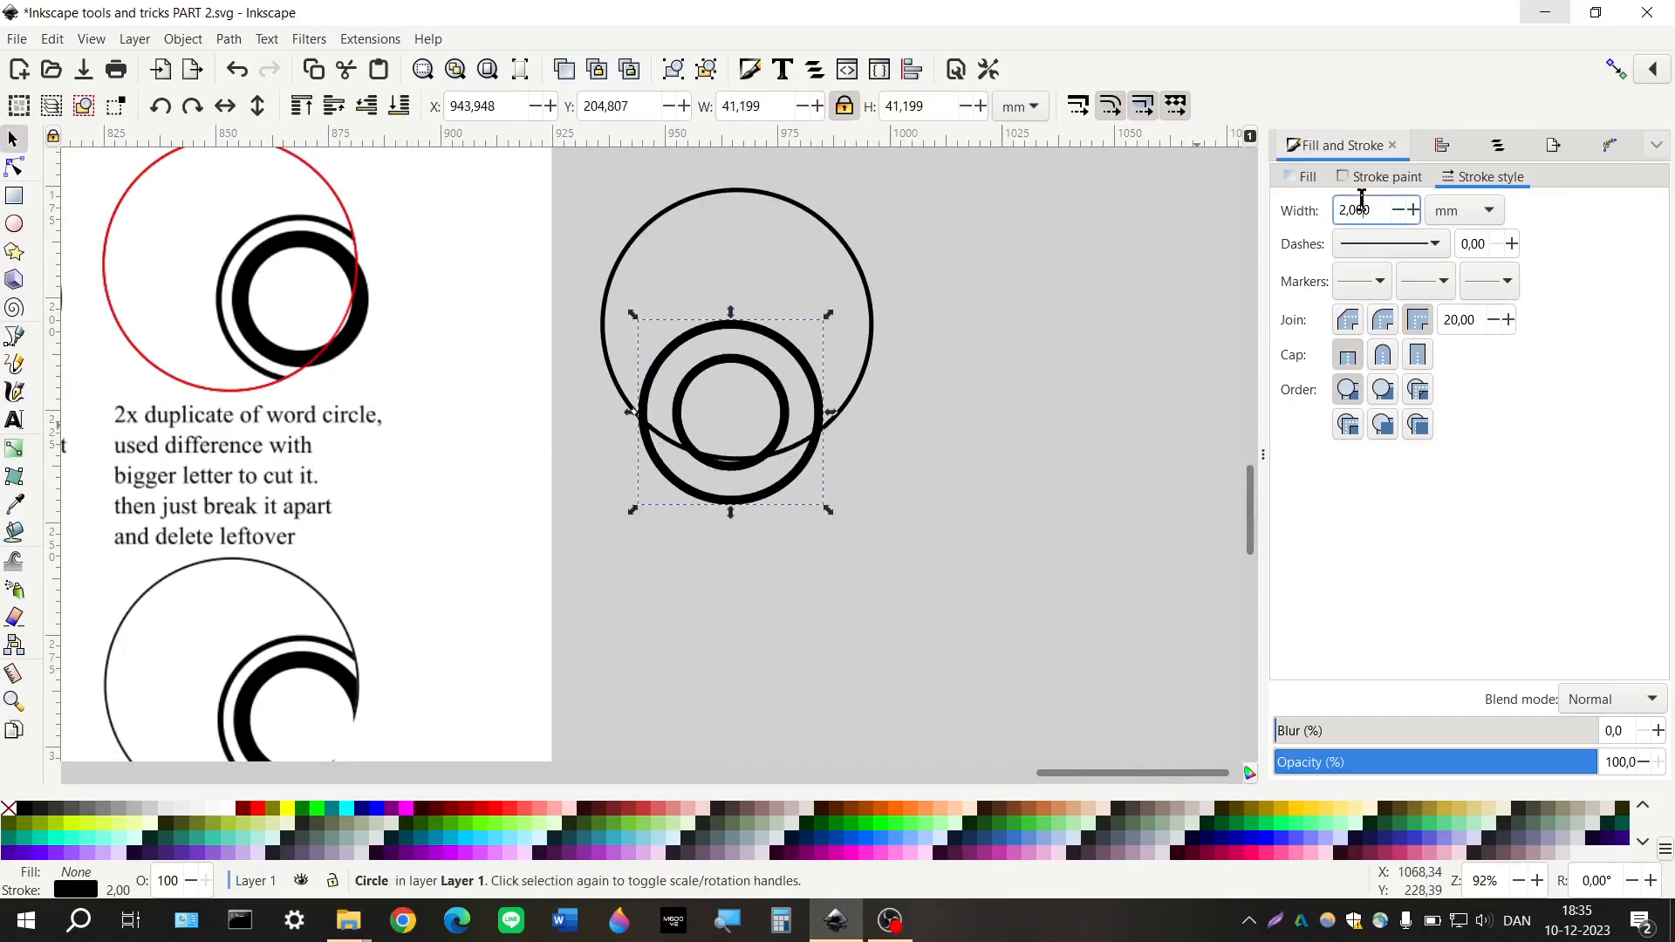
pyautogui.write('5')
pyautogui.press('Return')
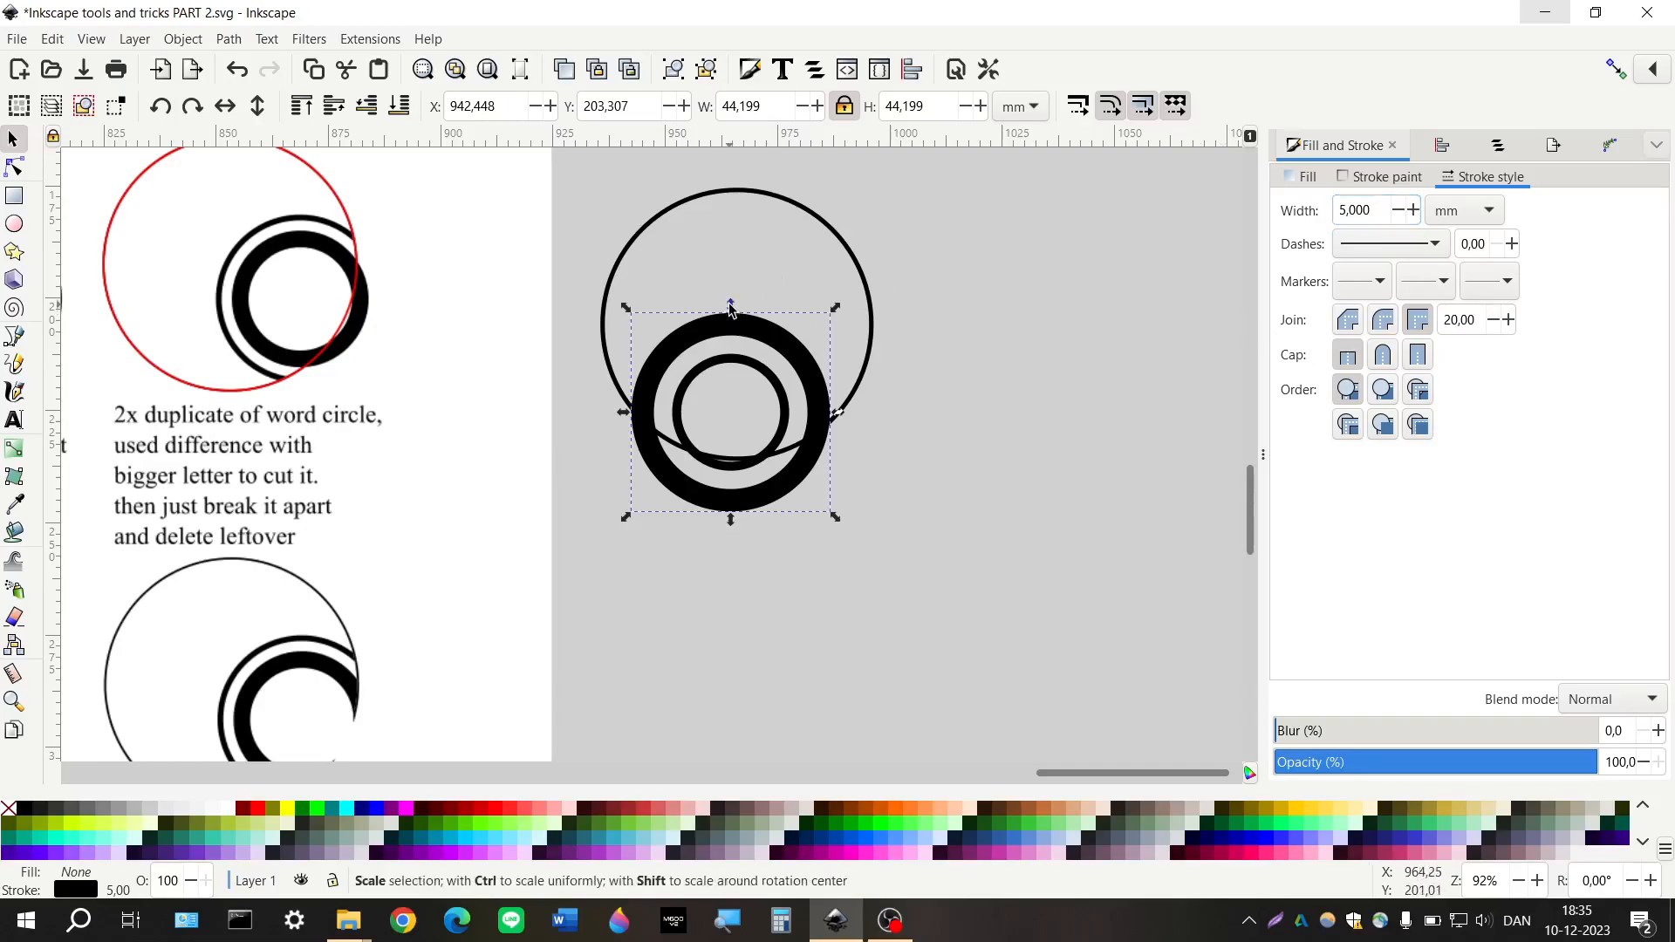
pyautogui.moveTo(731, 304); pyautogui.dragTo(730, 308)
pyautogui.click(798, 570)
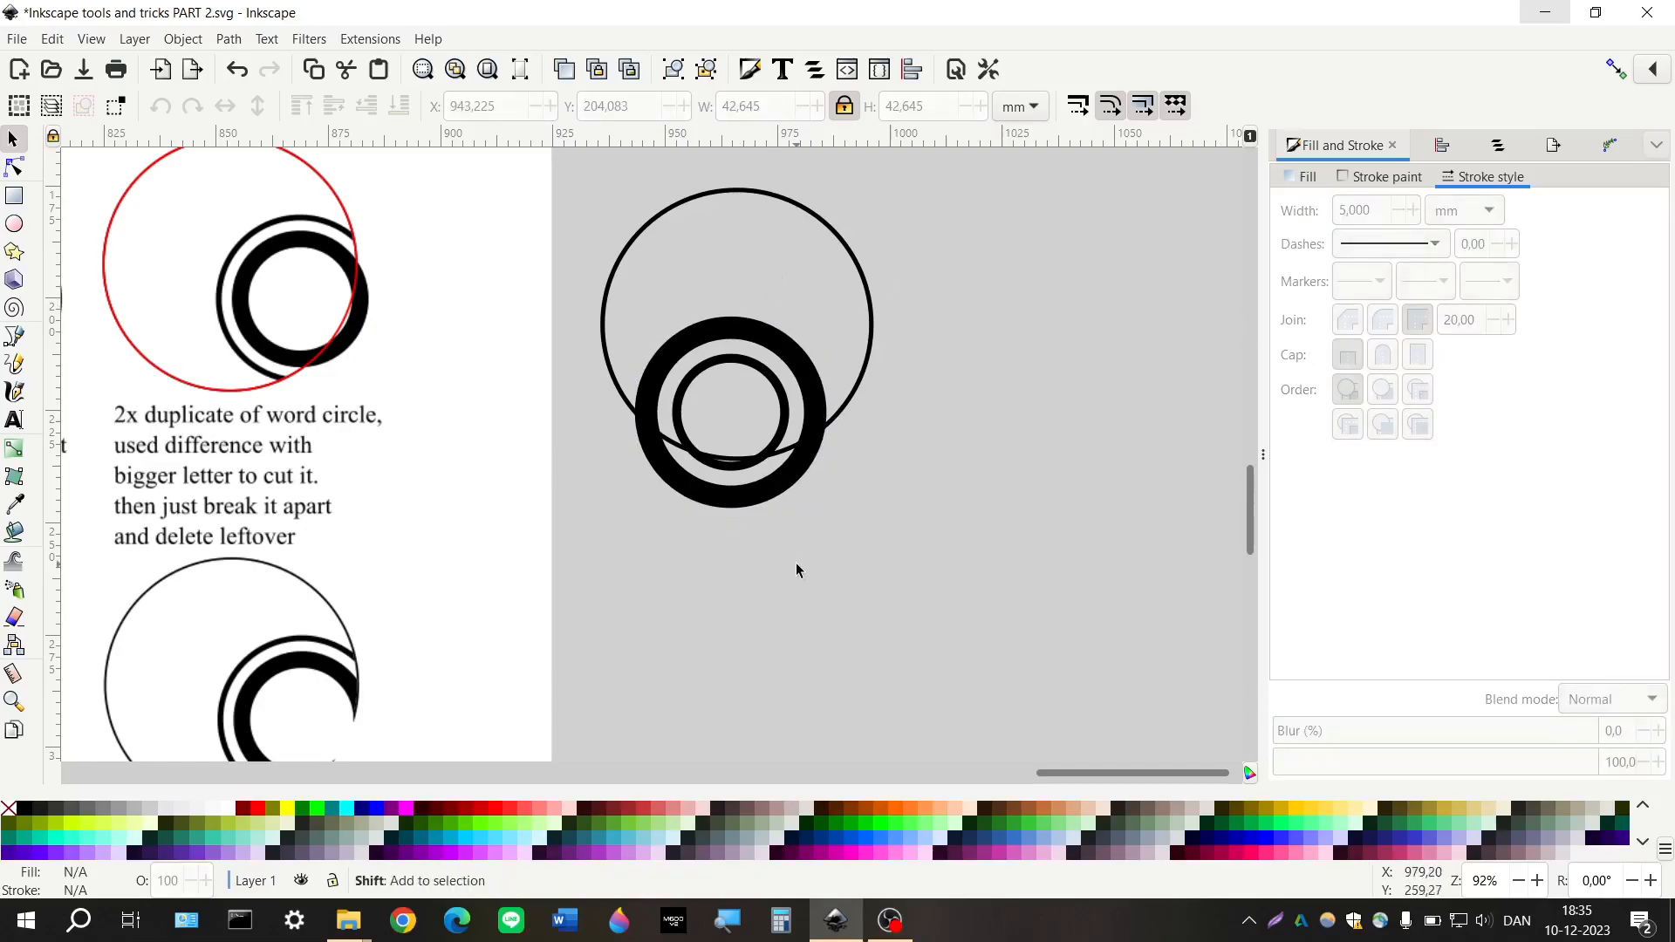
# Convert the strokes of all three new circles to paths
pyautogui.hscroll(-6, 795, 564)
pyautogui.scroll(-3, 856, 495)
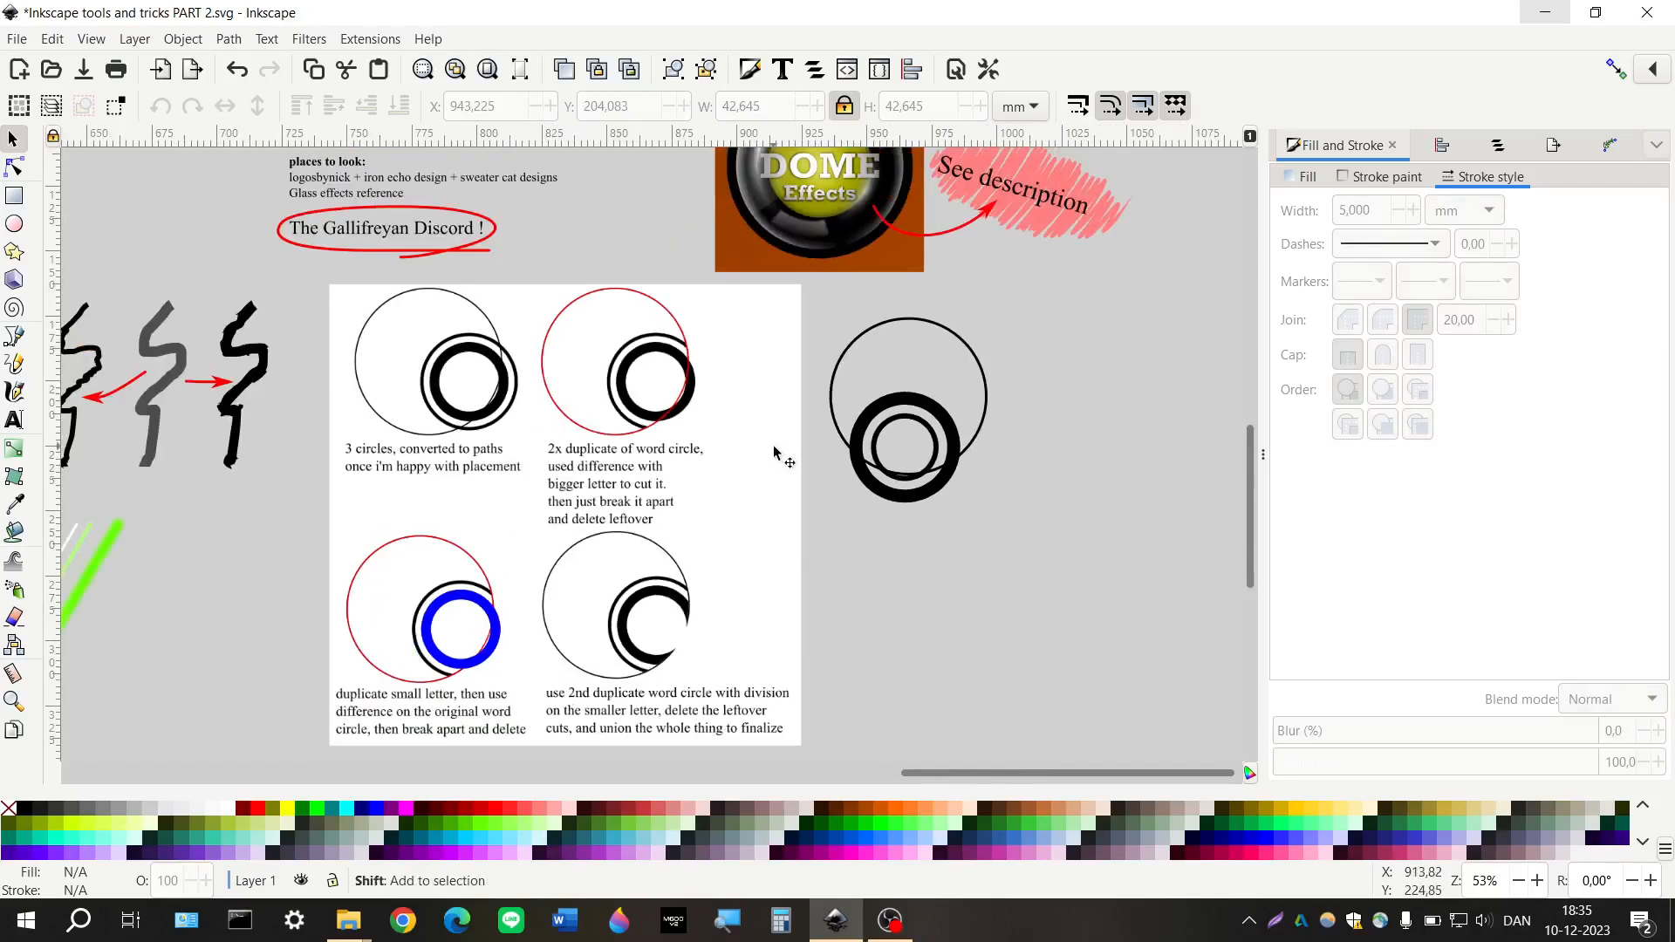
pyautogui.hscroll(4, 774, 451)
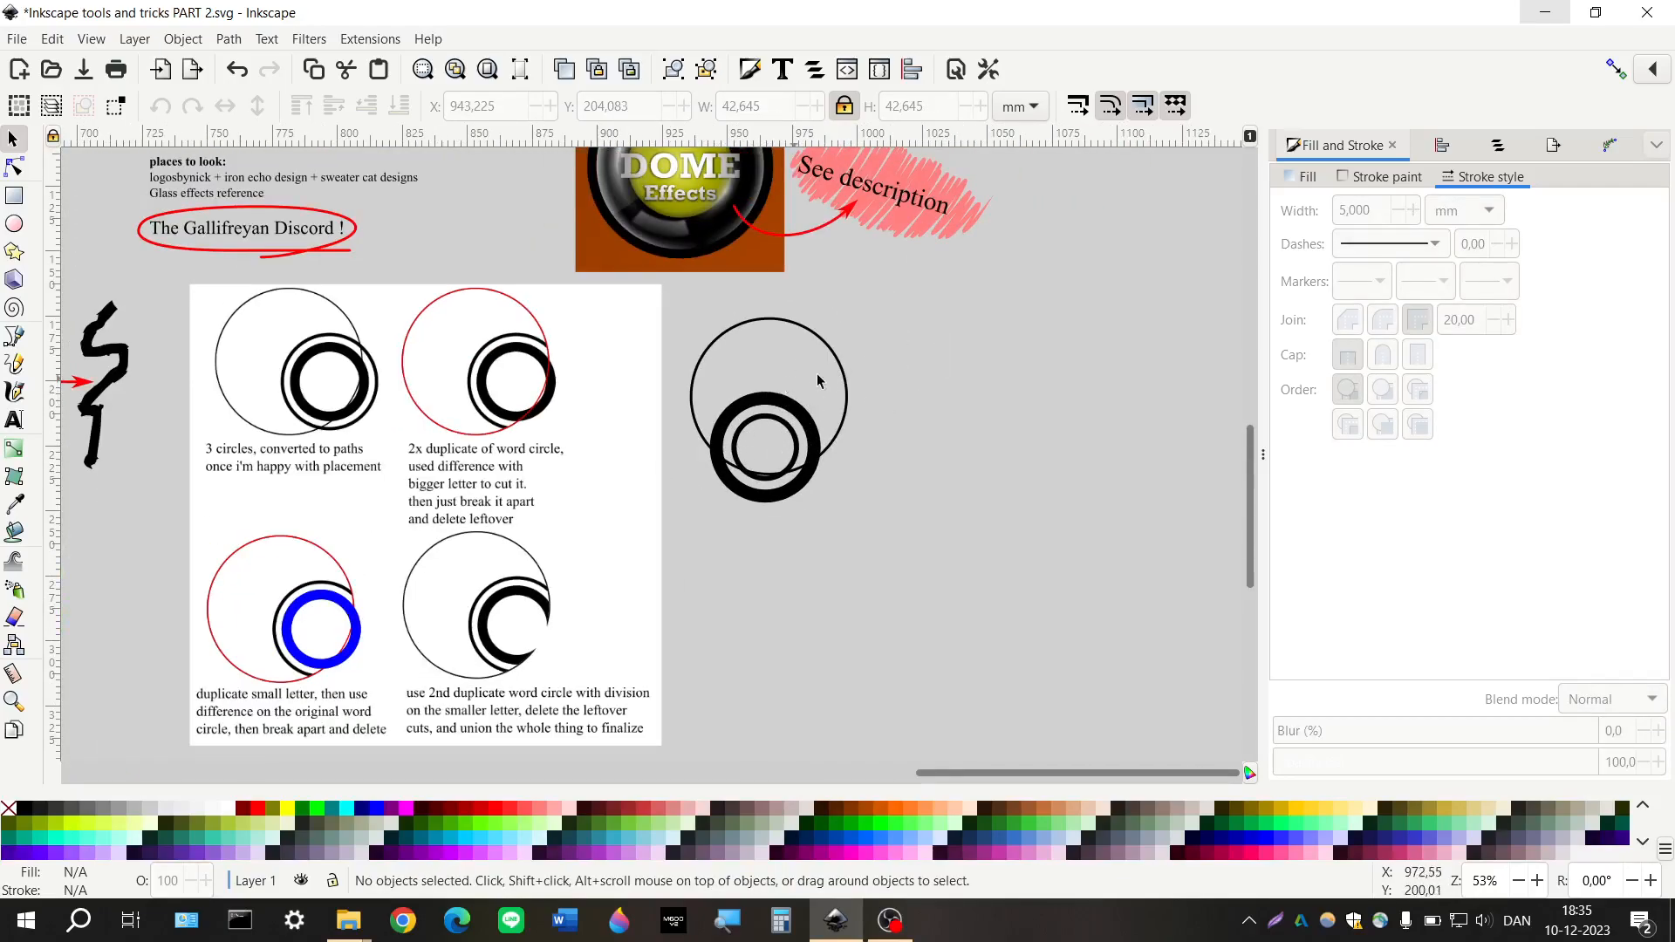
pyautogui.scroll(2, 750, 384)
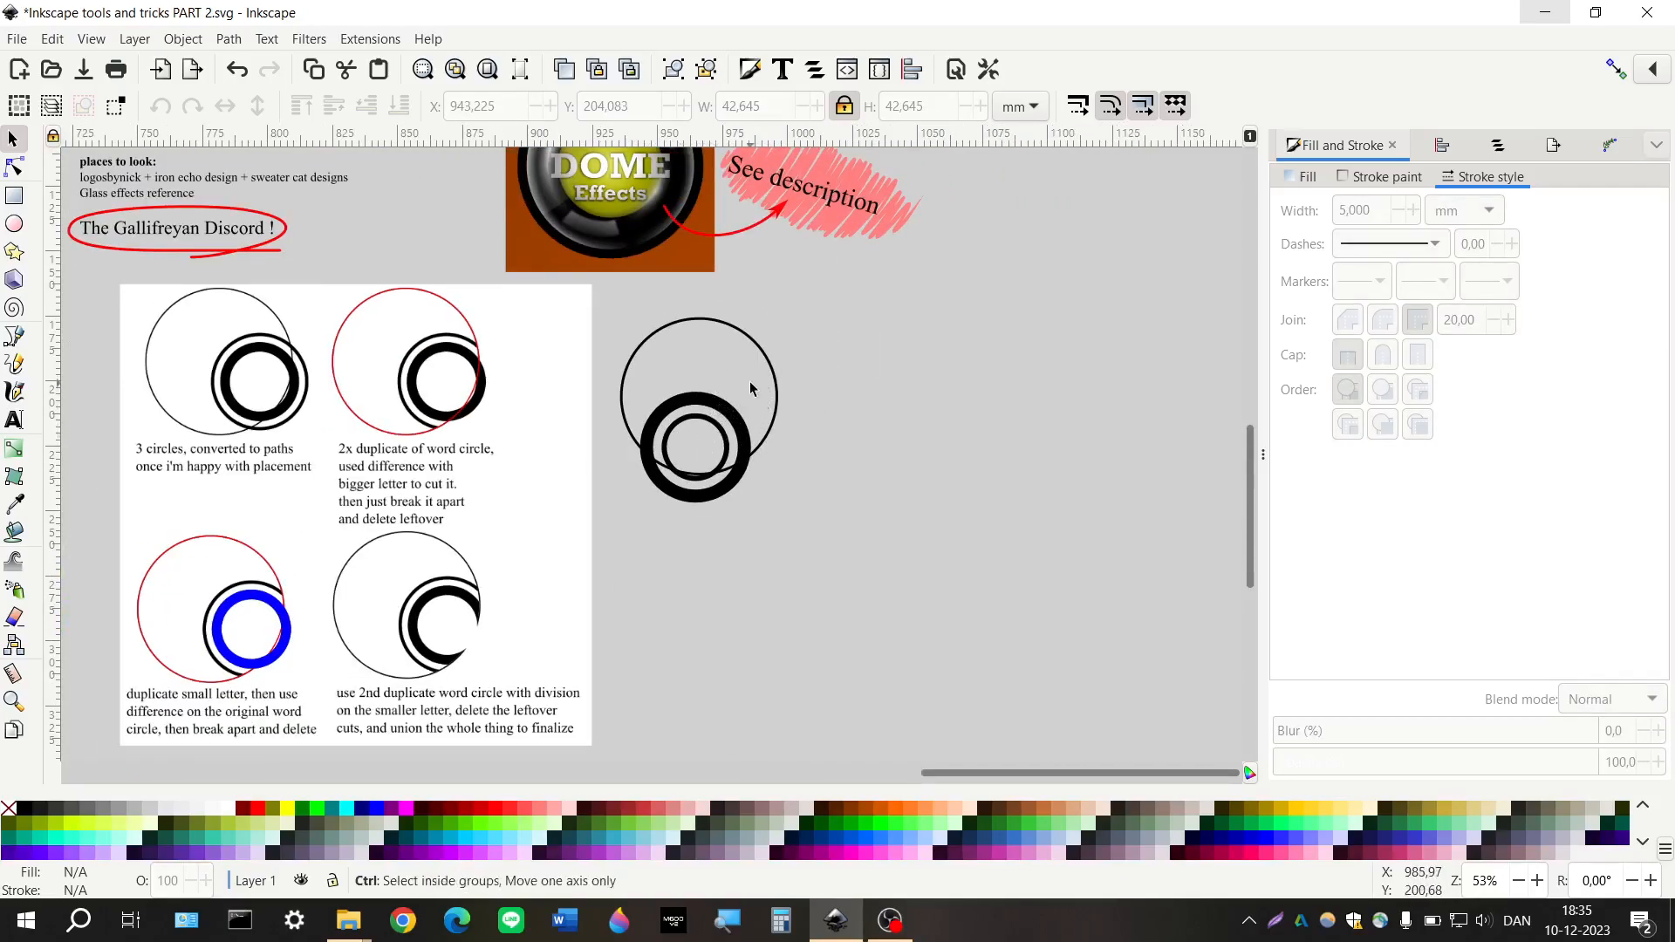
pyautogui.moveTo(574, 302); pyautogui.dragTo(875, 593)
pyautogui.click(223, 40)
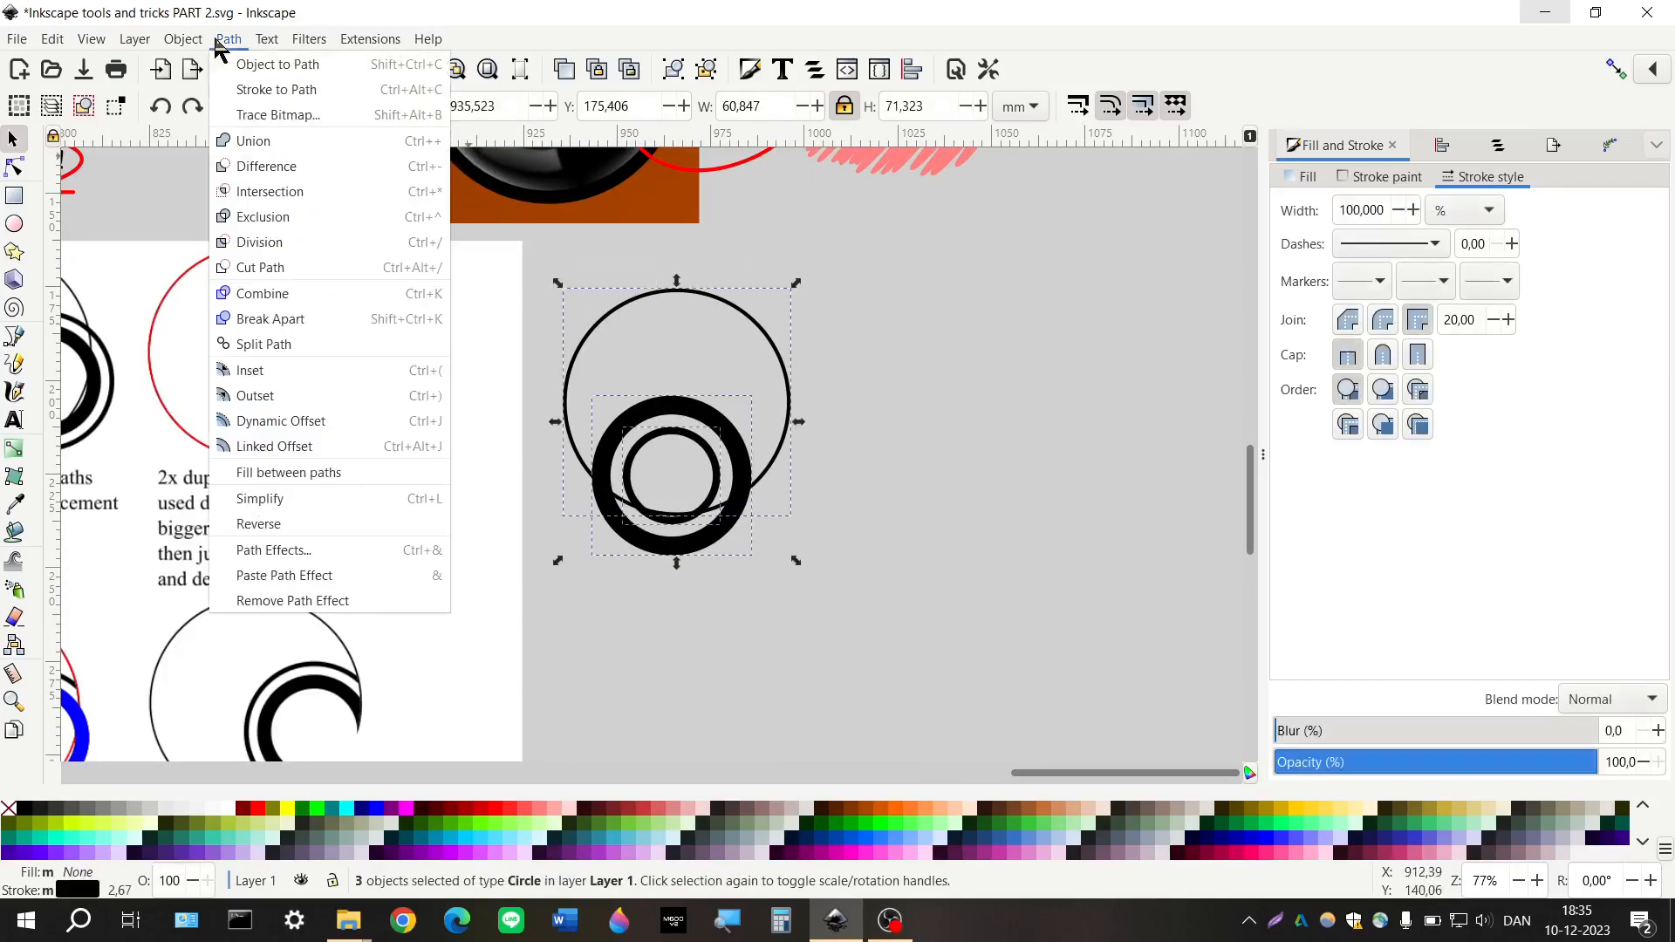
pyautogui.click(269, 90)
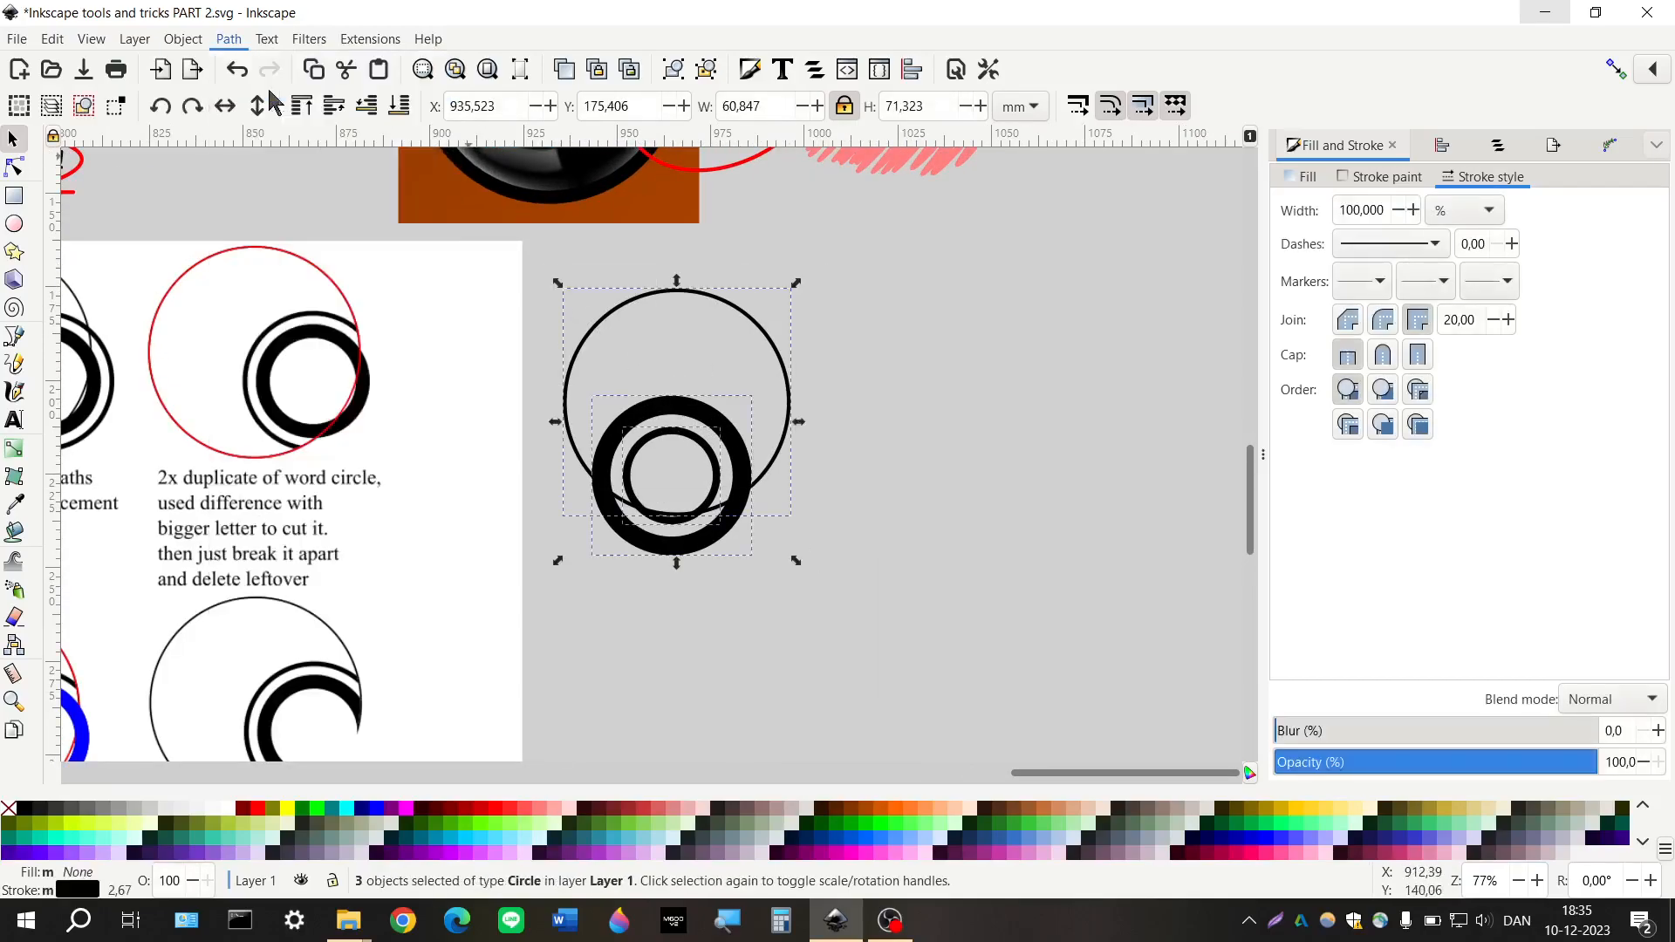
pyautogui.click(846, 478)
# Duplicate the word circle twice, colouring the first copy magenta and the top copy red
pyautogui.hscroll(-3, 846, 478)
pyautogui.hscroll(-1, 847, 478)
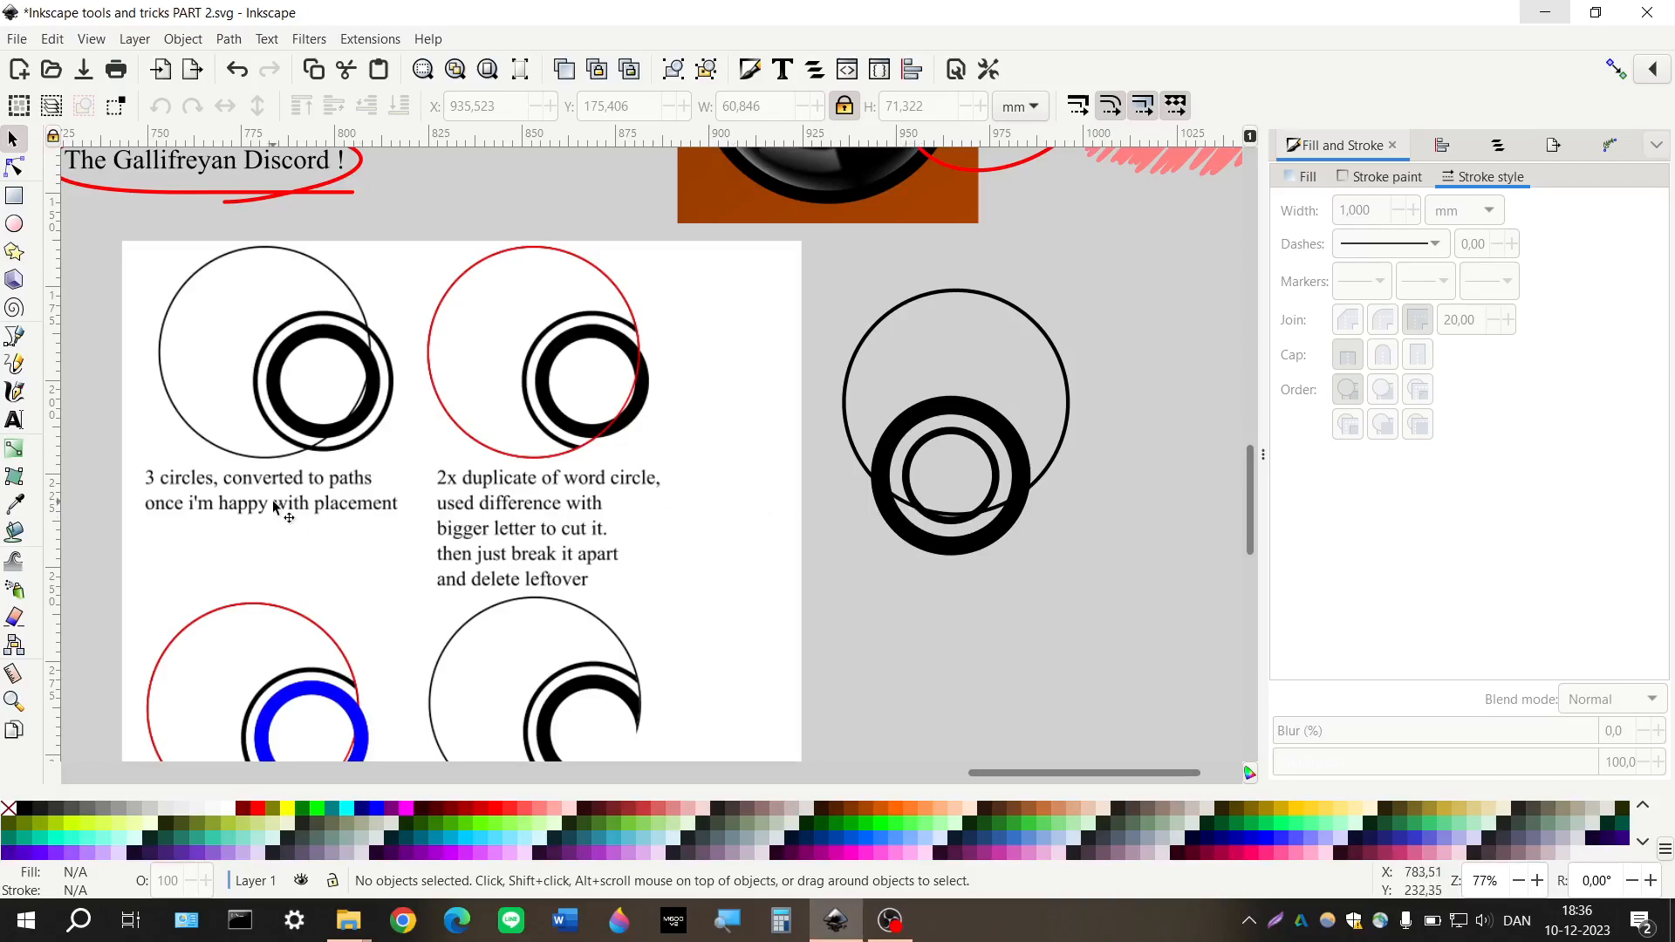
pyautogui.hscroll(4, 301, 506)
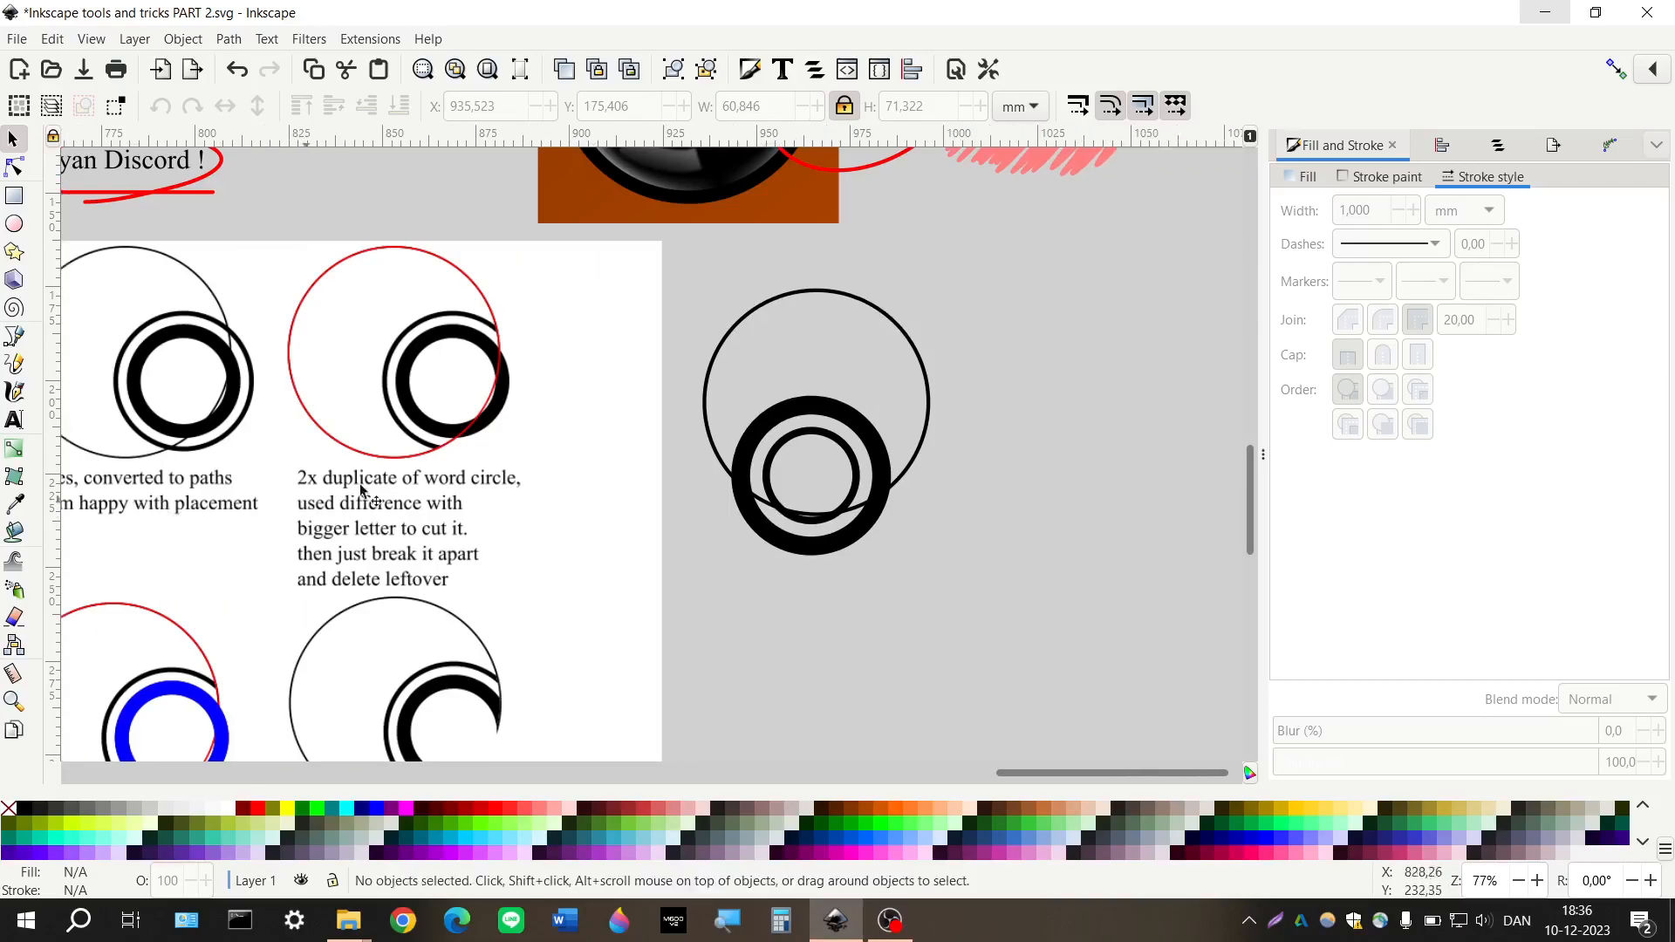
pyautogui.click(703, 394)
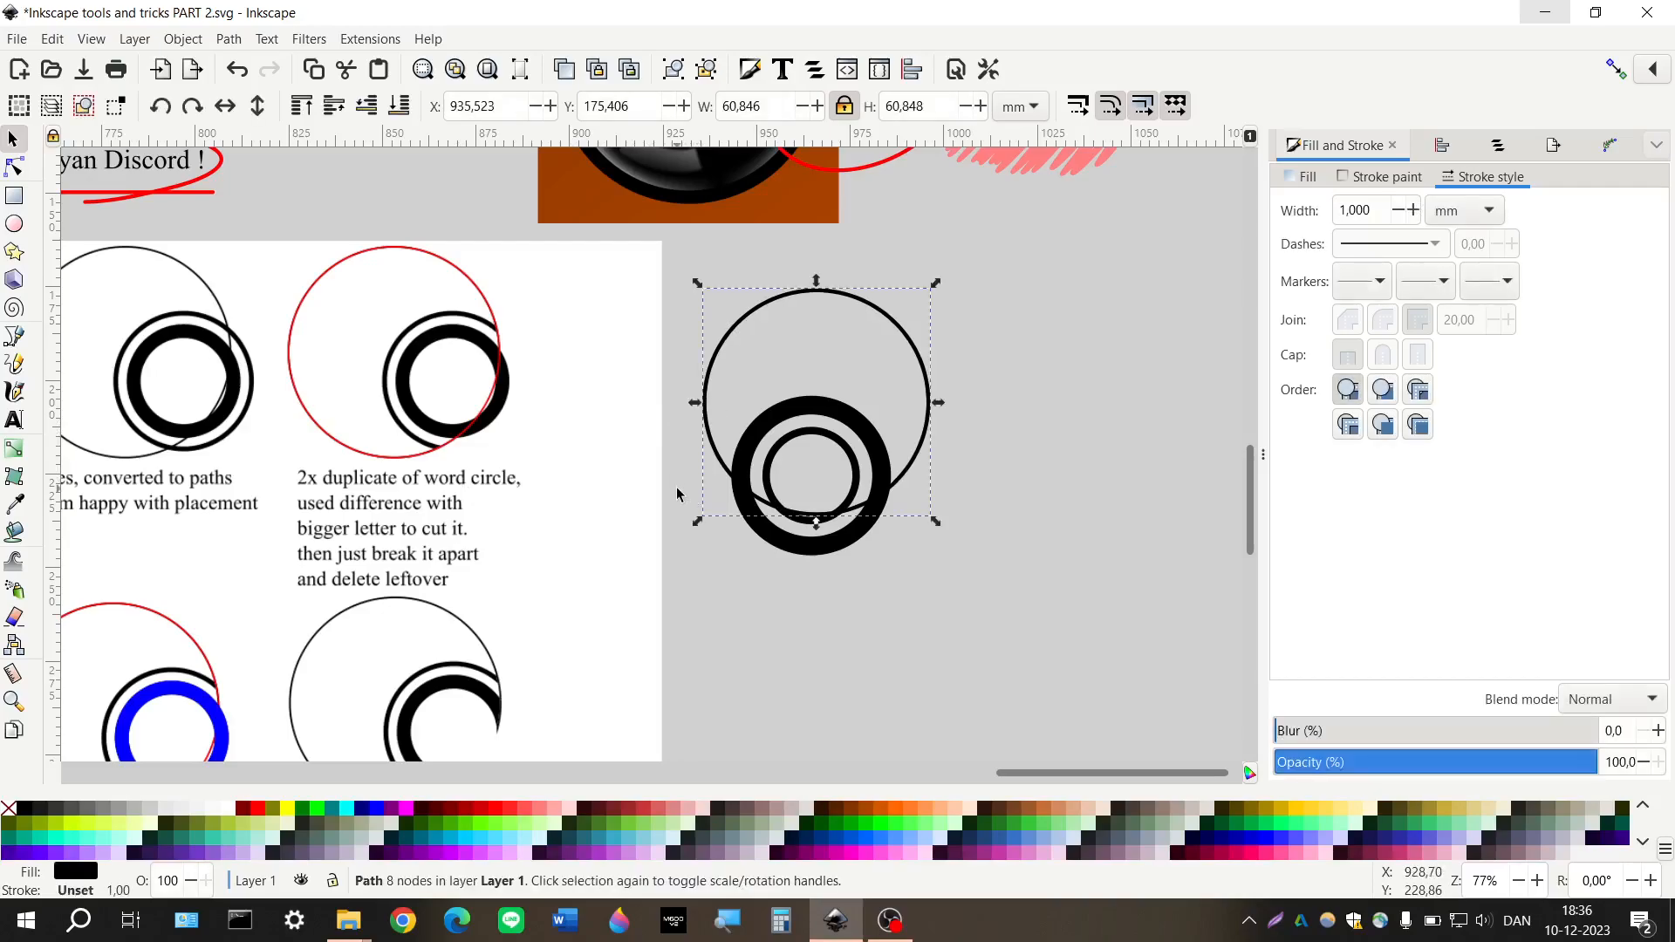
pyautogui.click(408, 807)
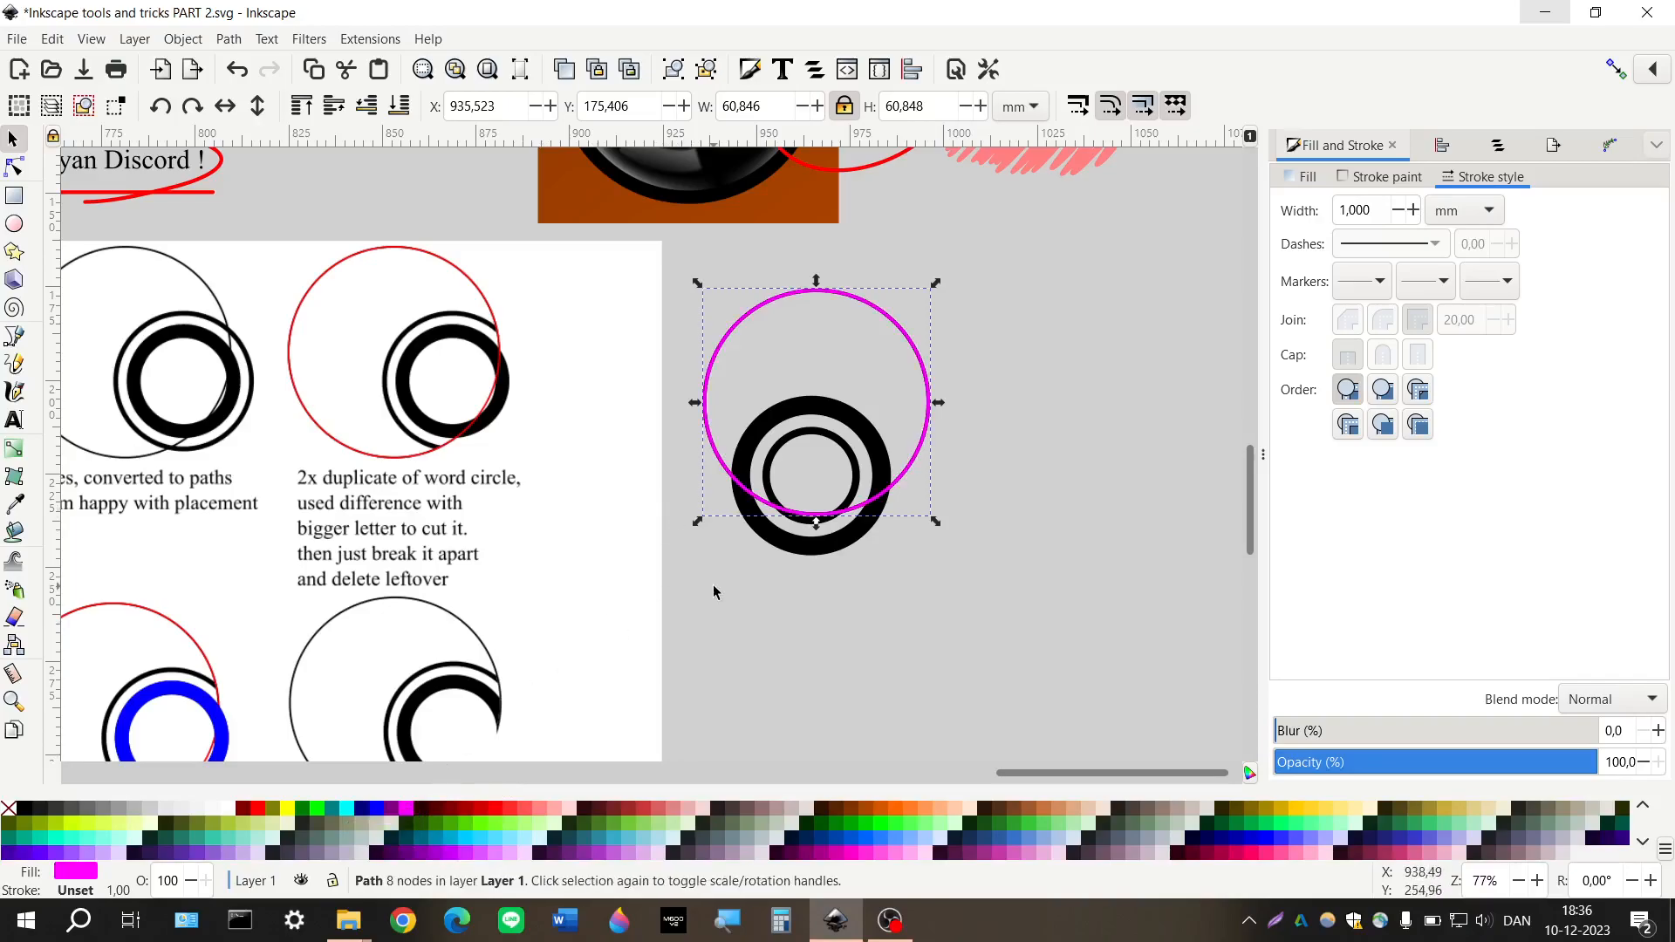
pyautogui.click(258, 808)
pyautogui.click(791, 590)
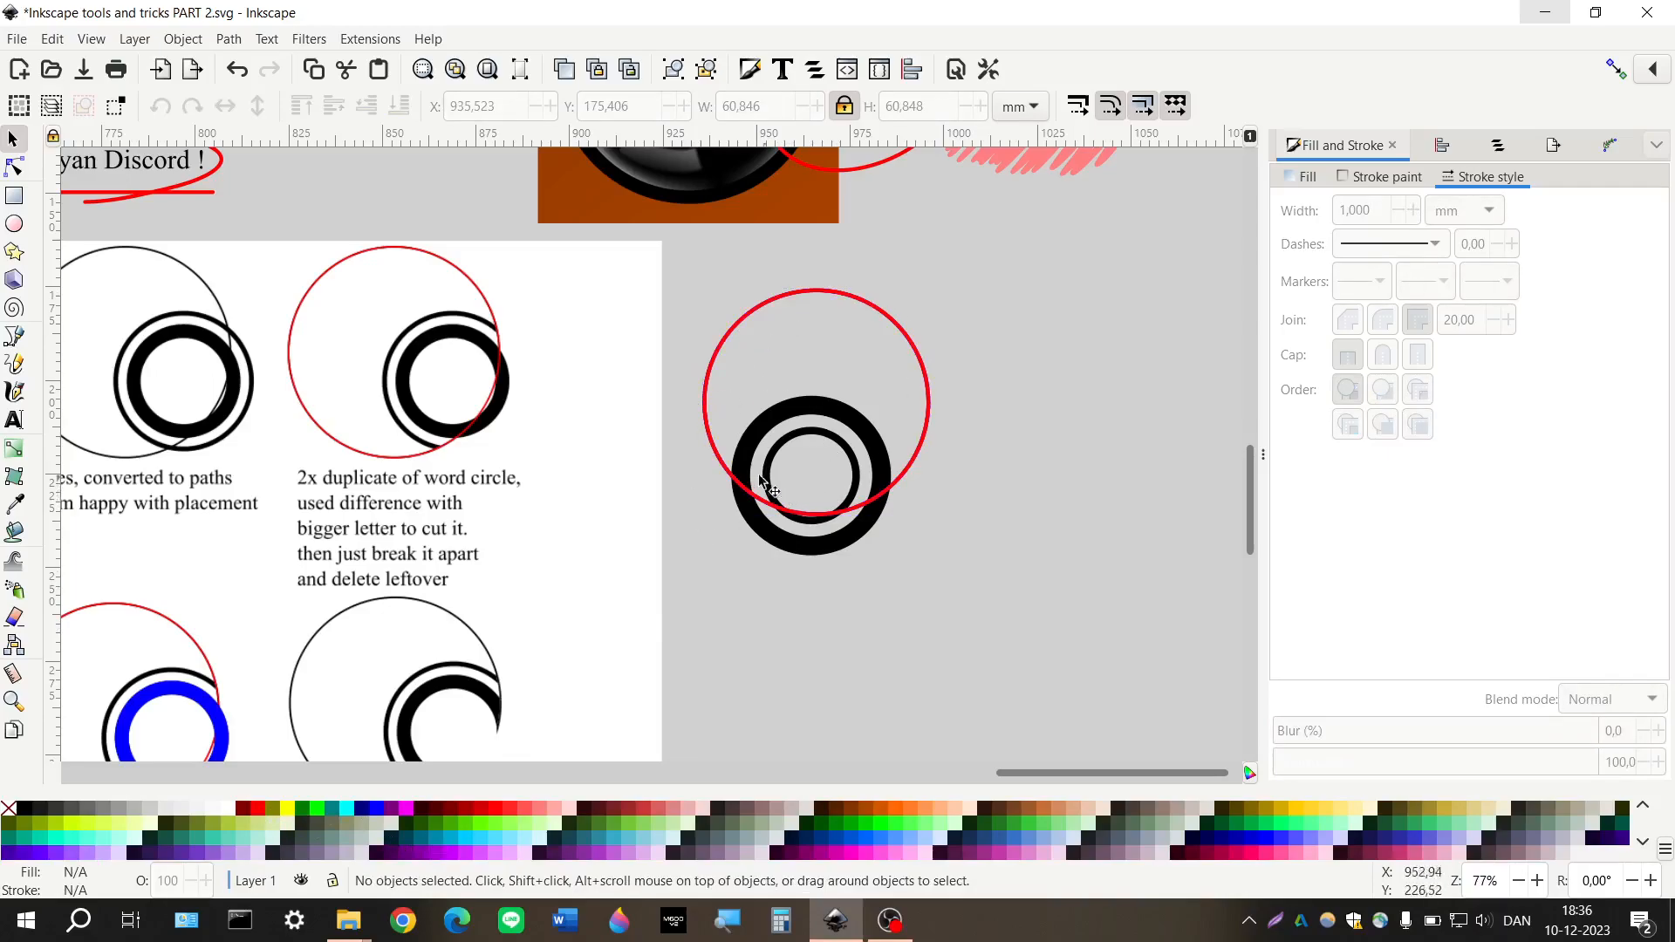
# Cut the larger letter ring with the red word circle using Difference
pyautogui.hscroll(2, 676, 493)
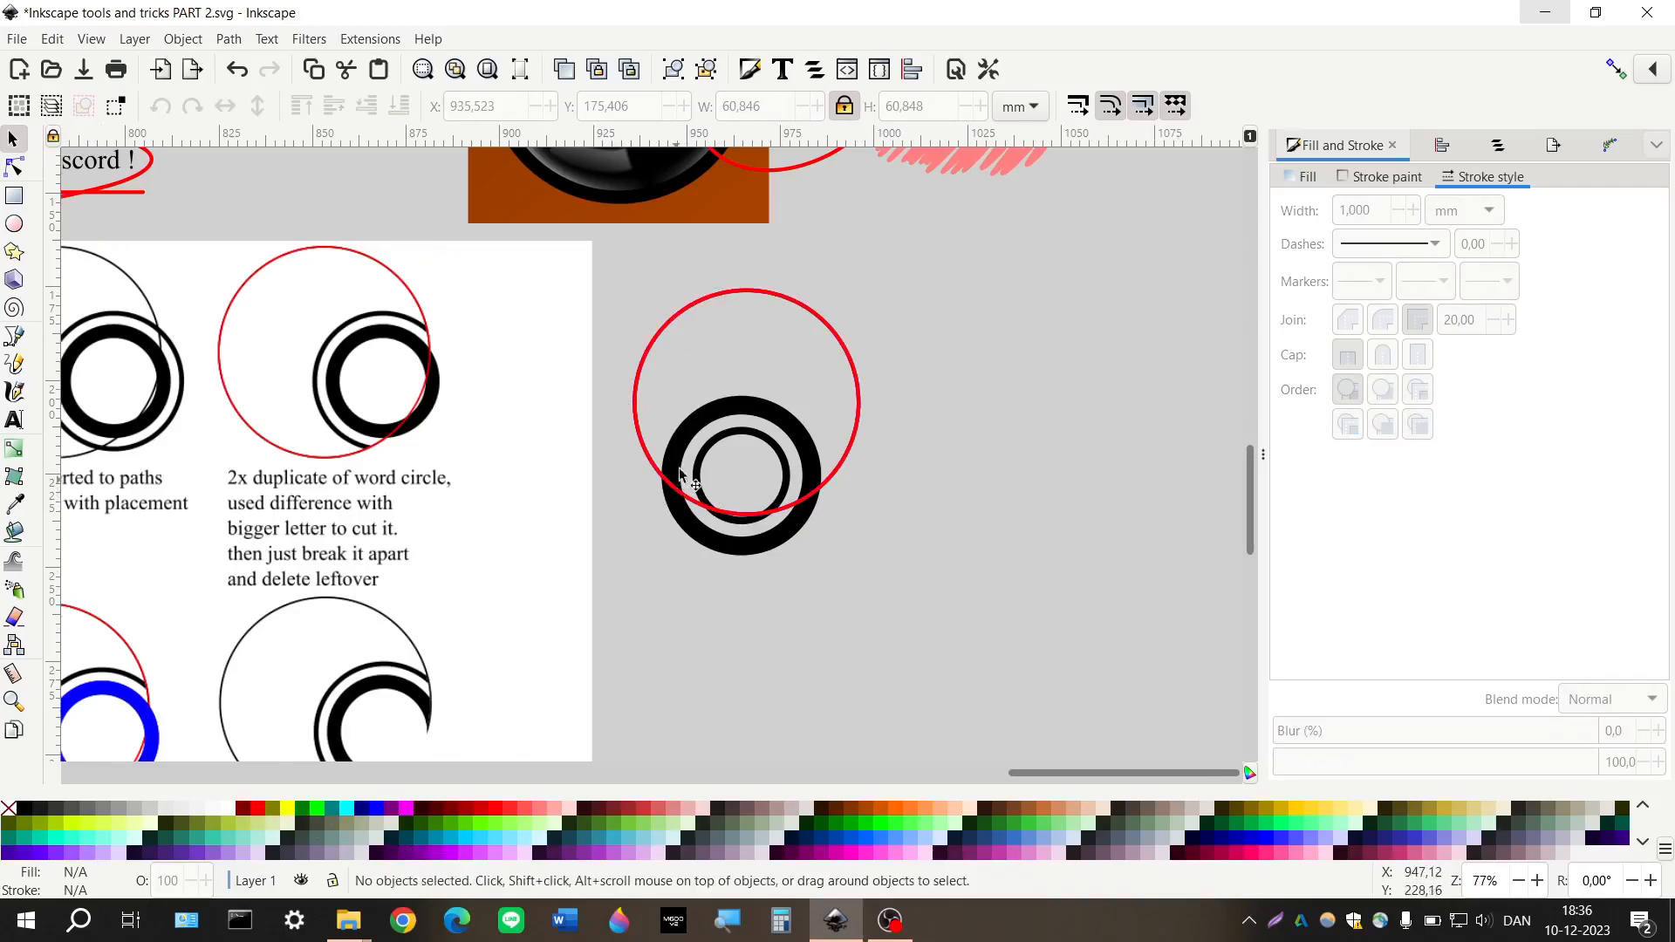
pyautogui.click(705, 415)
pyautogui.keyDown('shift'); pyautogui.click(647, 359); pyautogui.keyUp('shift')
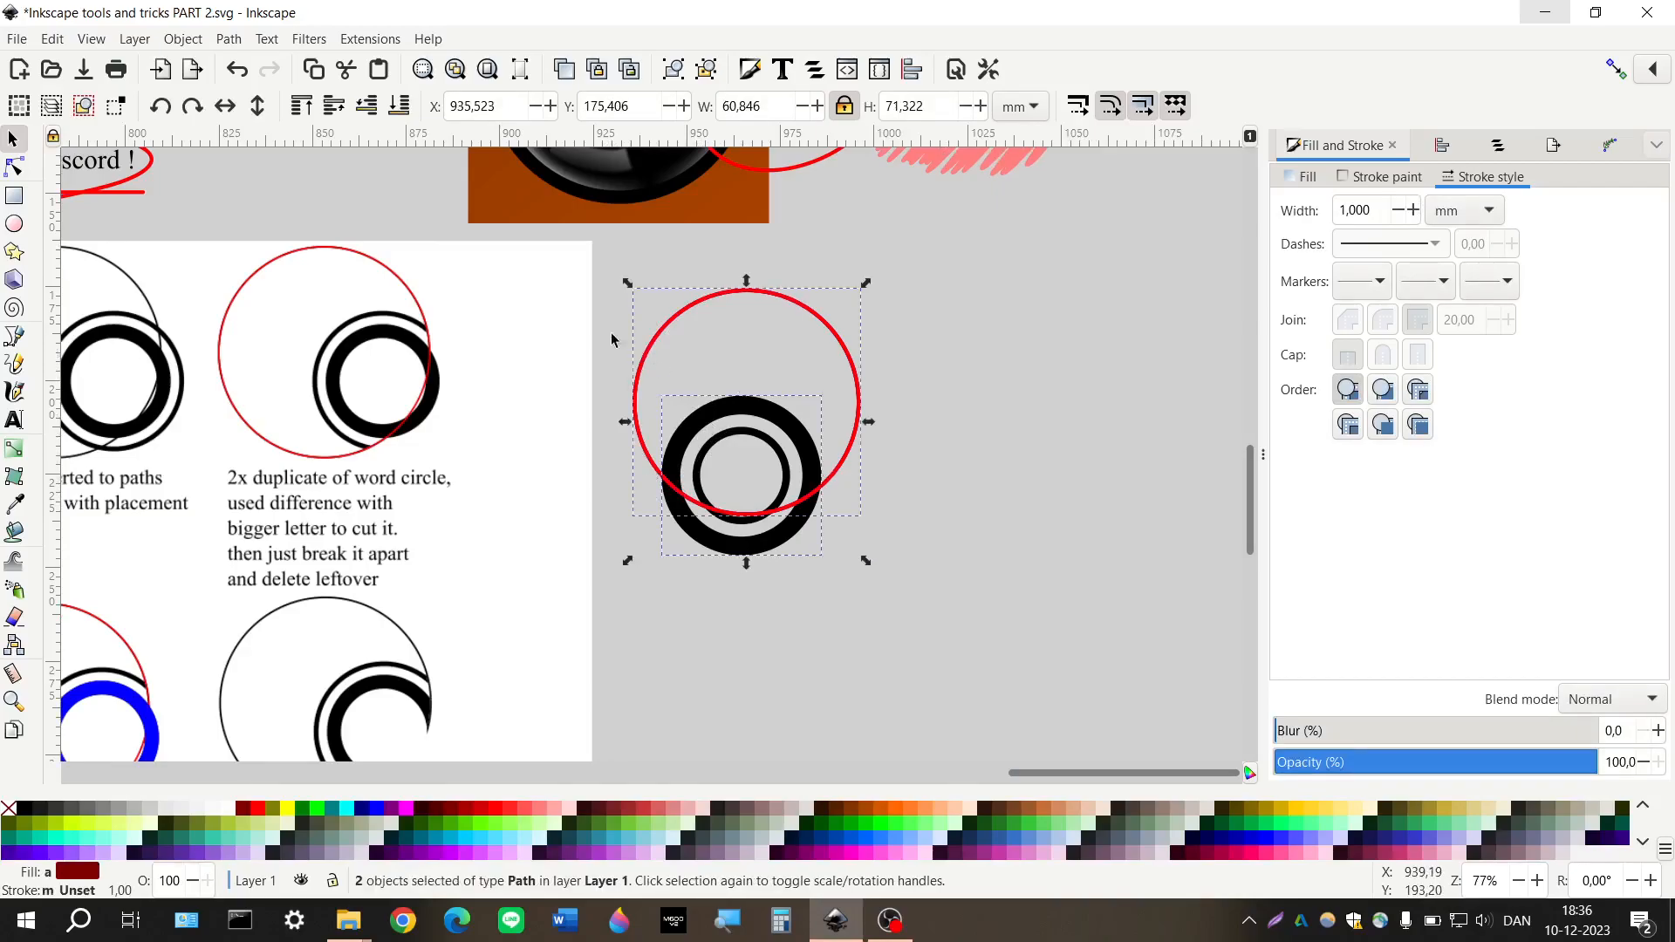
pyautogui.click(230, 40)
pyautogui.click(266, 166)
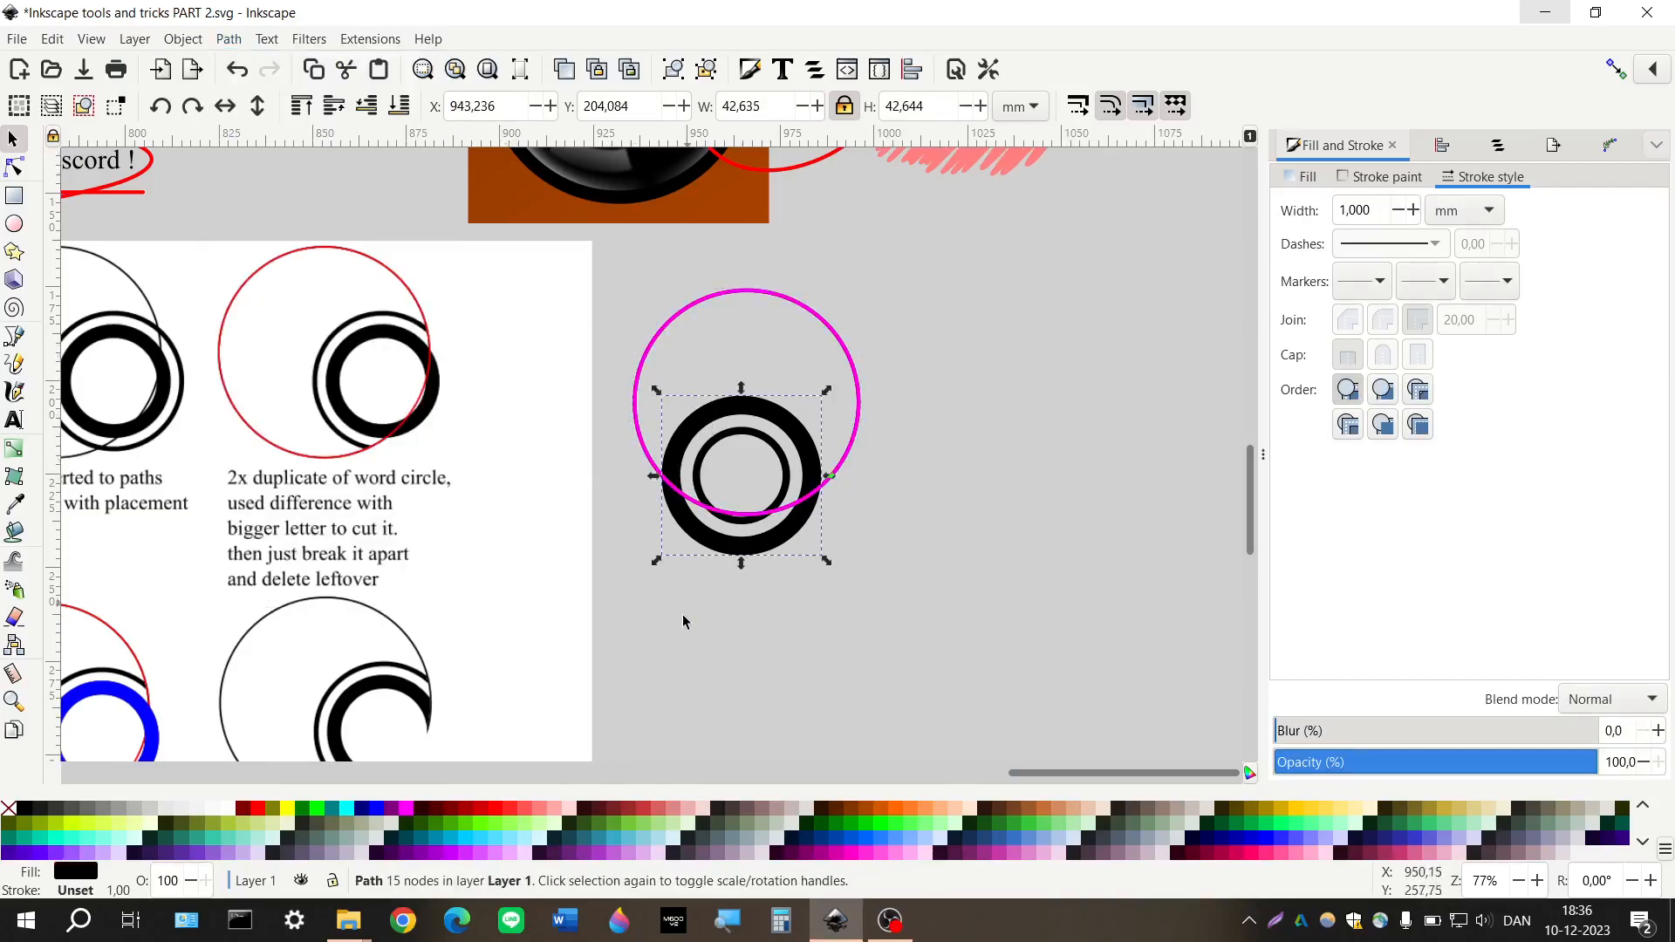
pyautogui.click(694, 572)
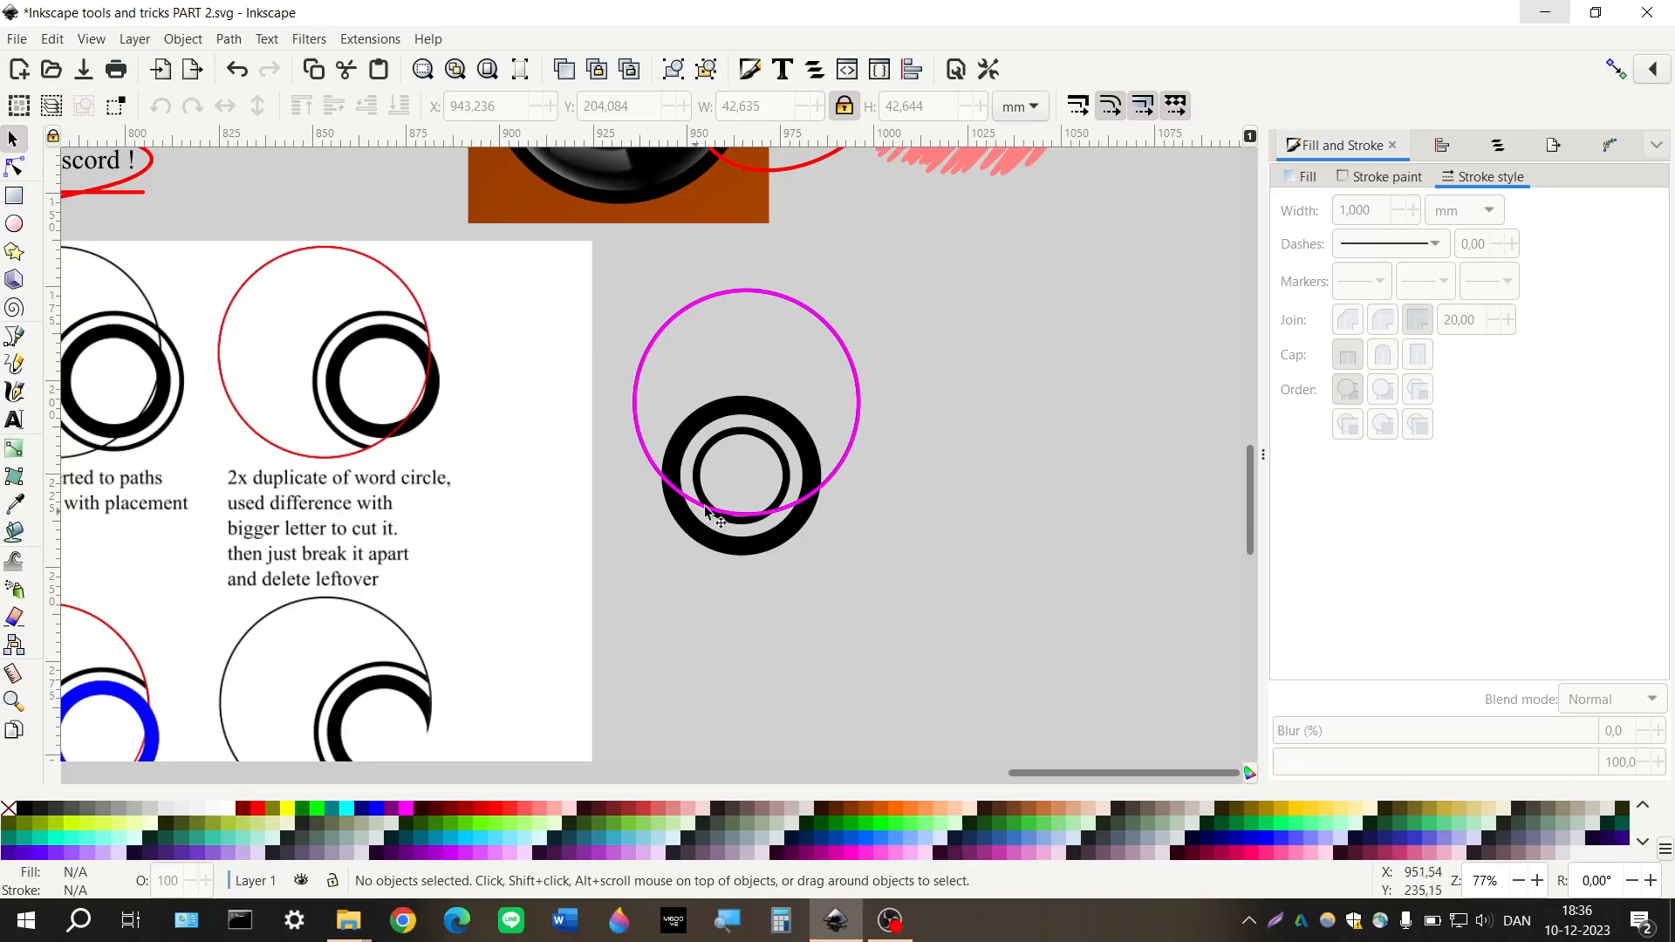
# Move the cut larger ring away from the word circle to inspect its gaps, and undo both moves
pyautogui.scroll(2, 698, 556)
pyautogui.click(677, 540)
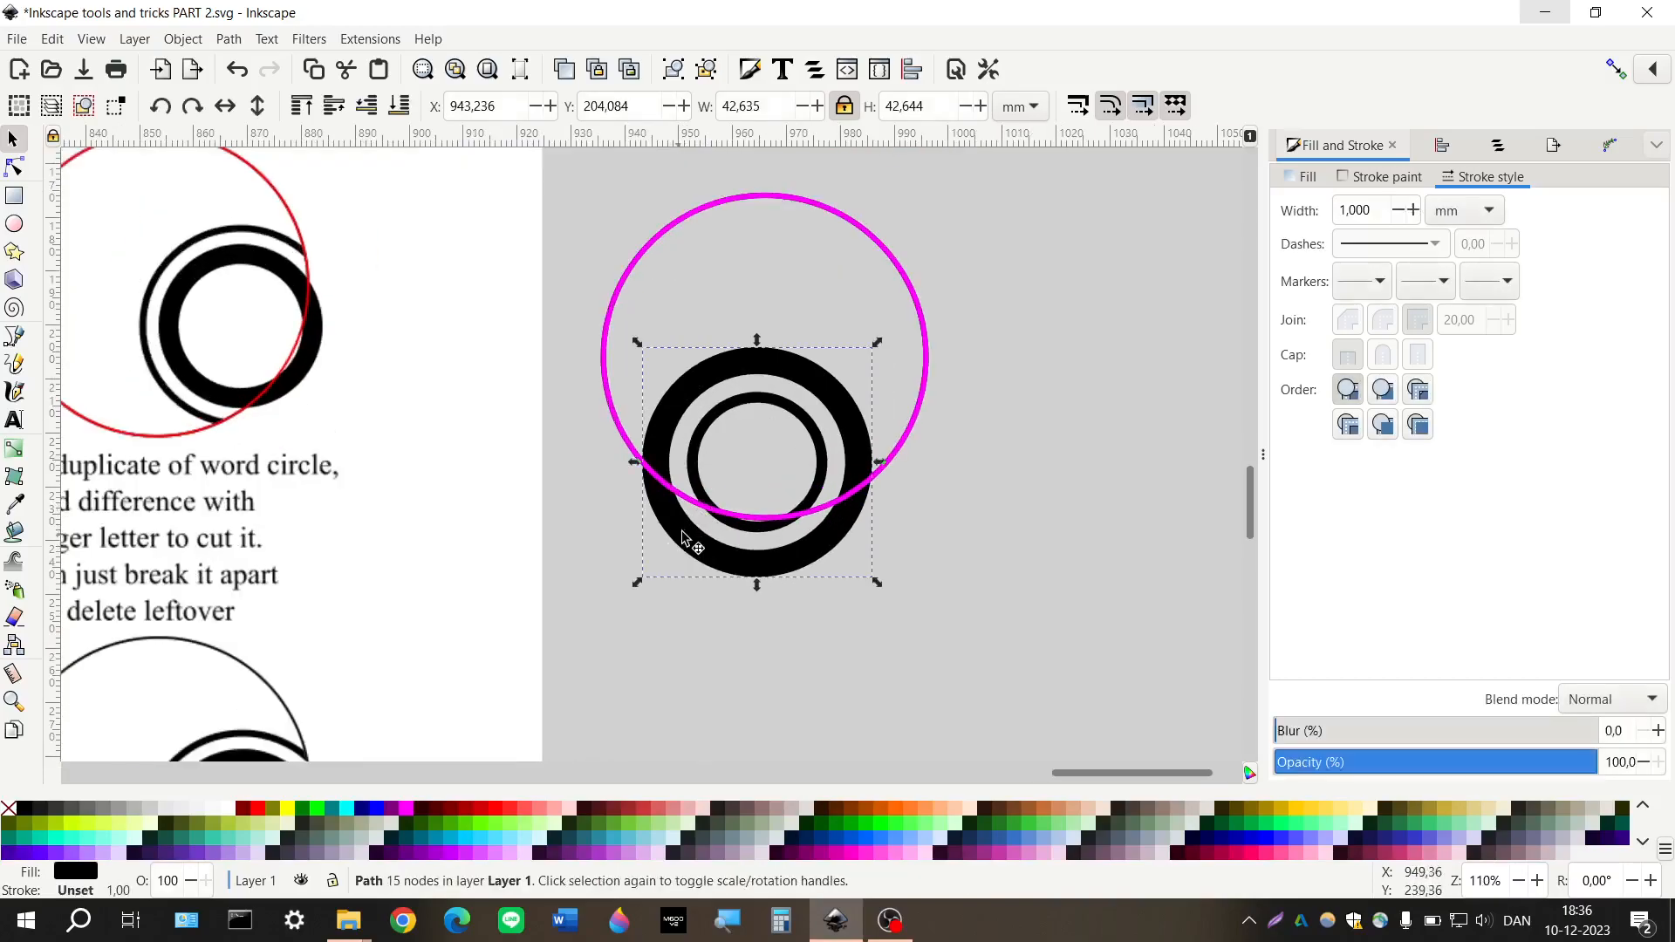
pyautogui.moveTo(684, 546); pyautogui.dragTo(589, 571)
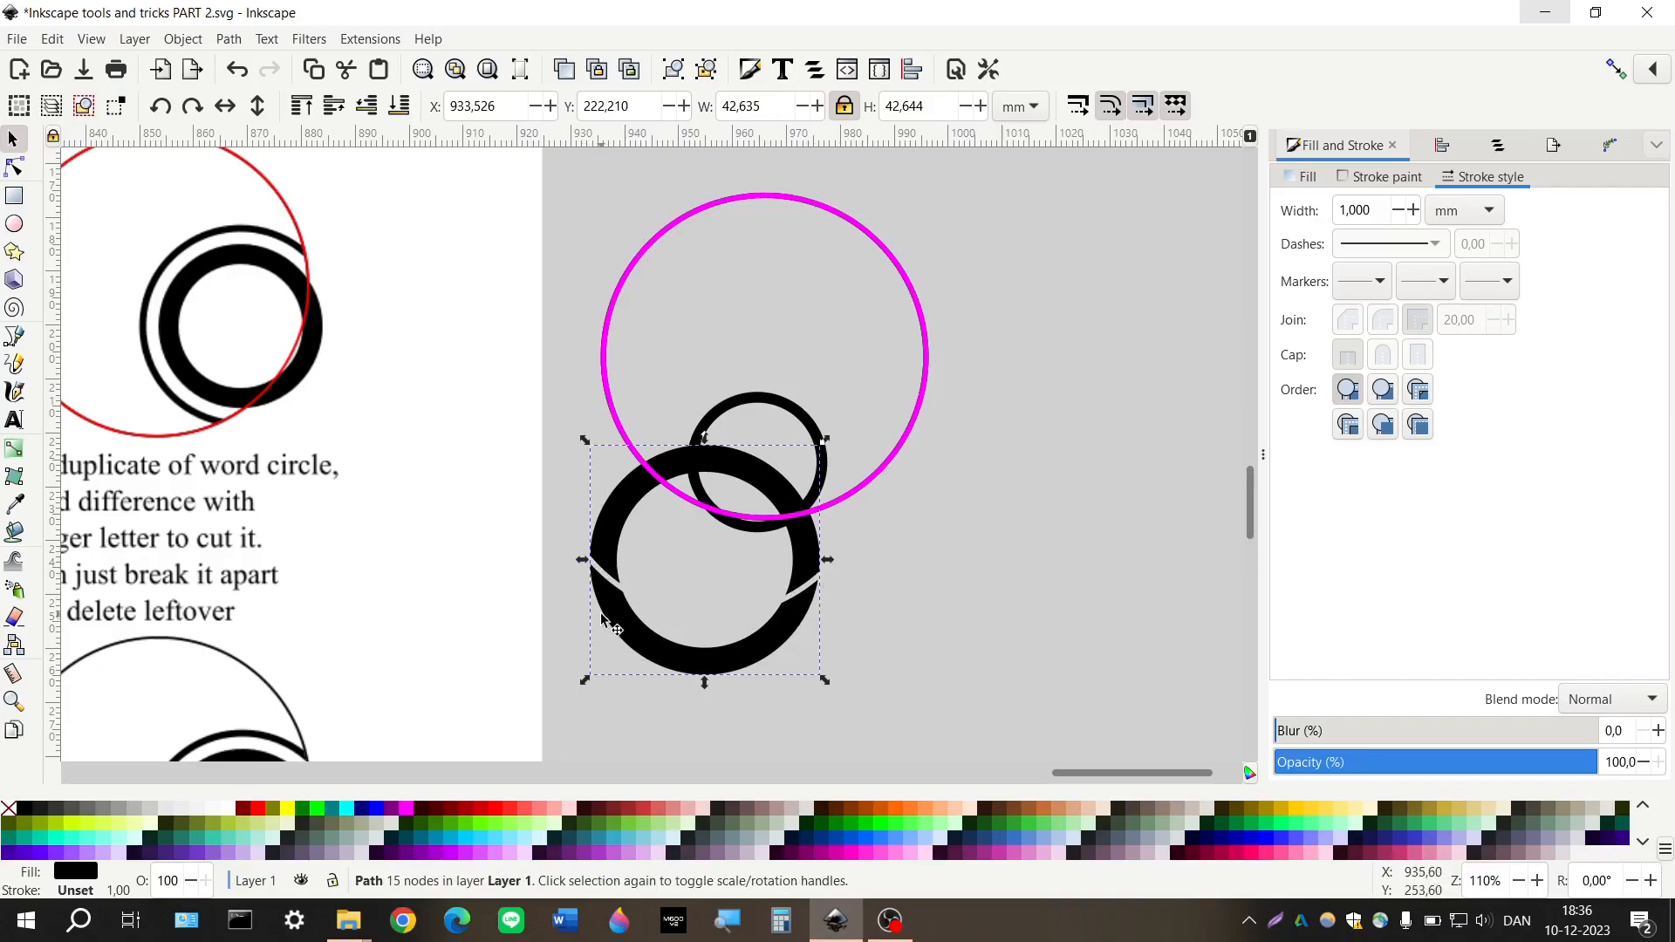
pyautogui.moveTo(610, 625)
pyautogui.mouseDown()
pyautogui.moveTo(636, 677)
pyautogui.moveTo(623, 655)
pyautogui.mouseUp()
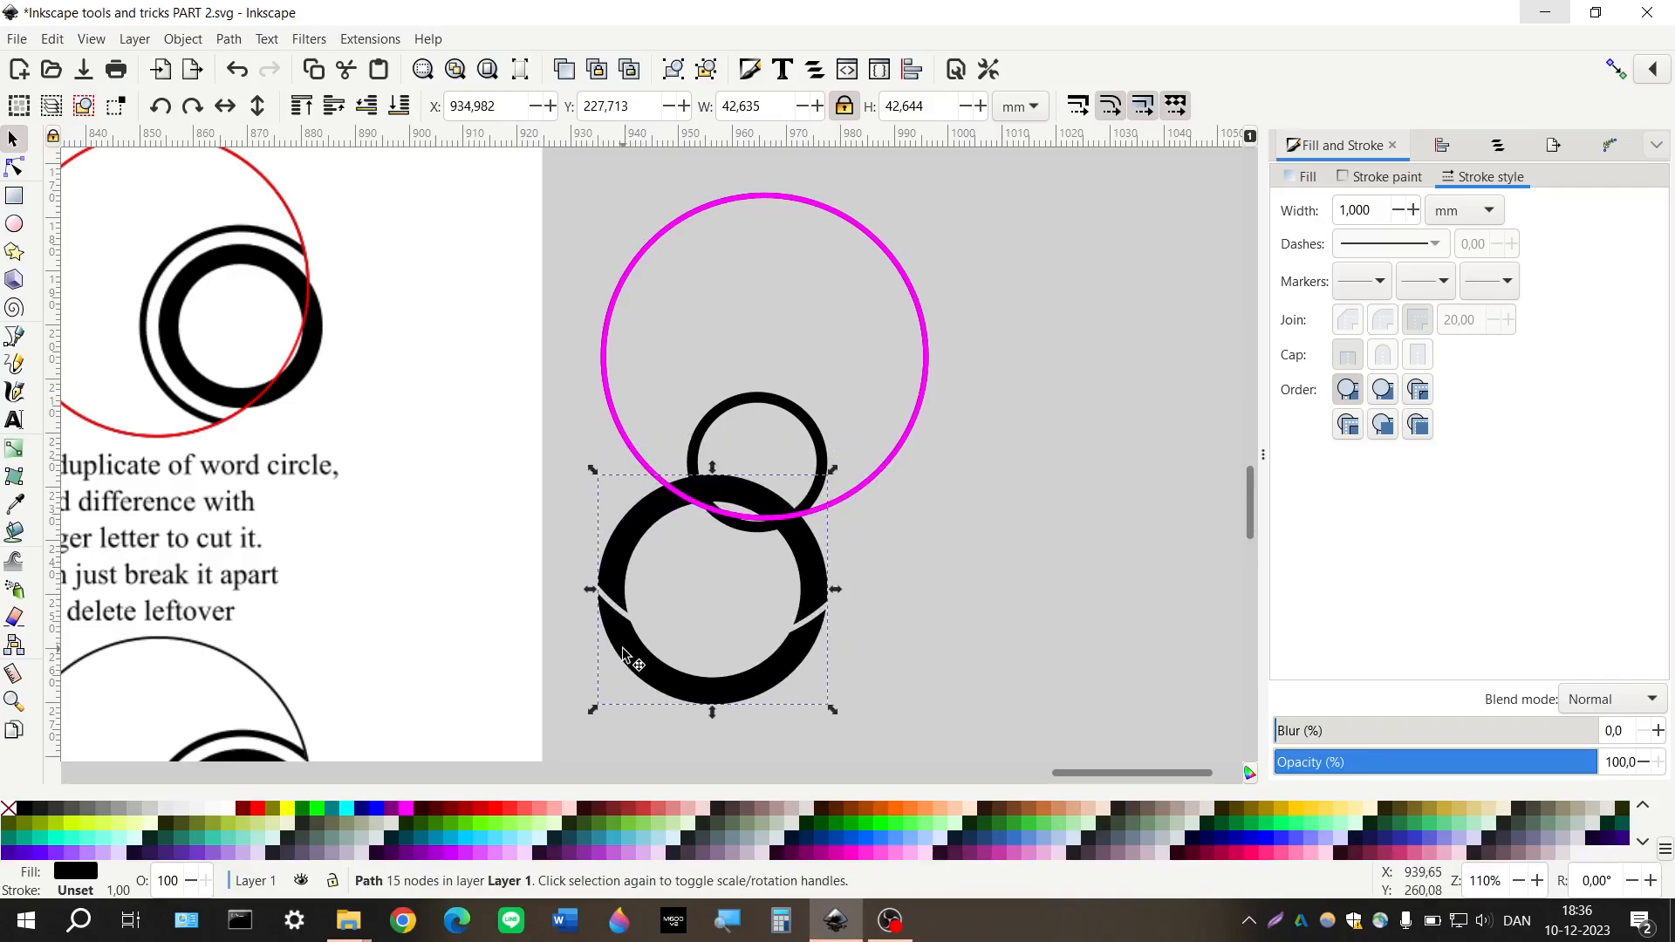
pyautogui.hotkey('ctrl', 'z')
pyautogui.hotkey('ctrl', 'z')
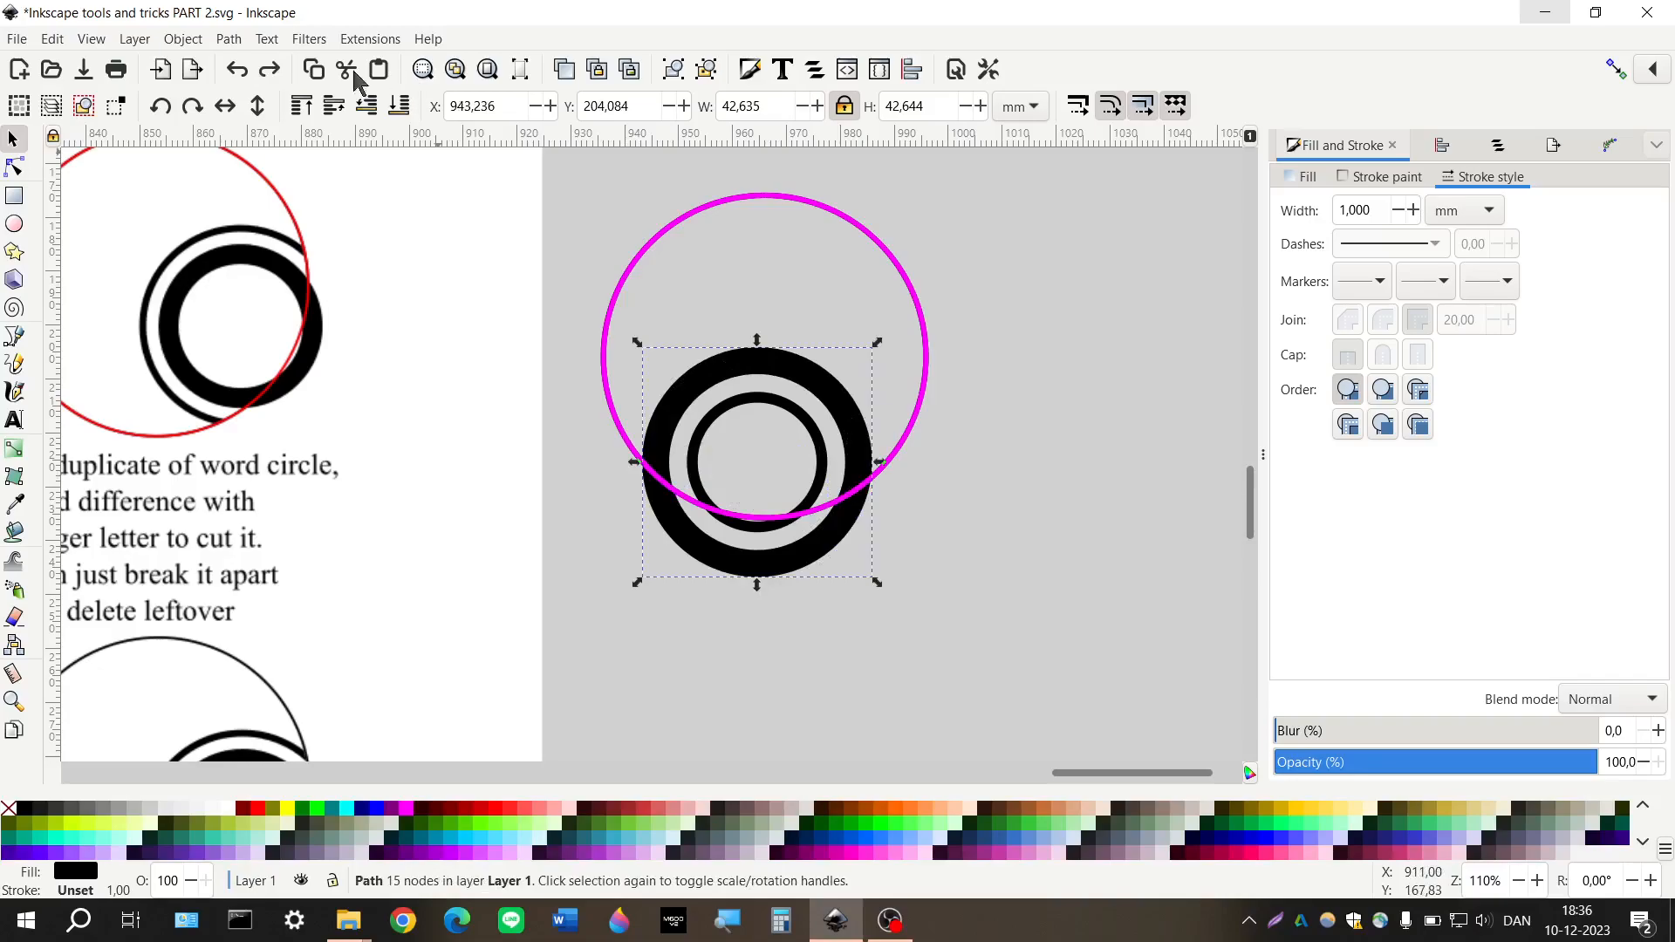
# Break the cut larger ring apart and delete its leftover piece outside the word circle
pyautogui.click(237, 40)
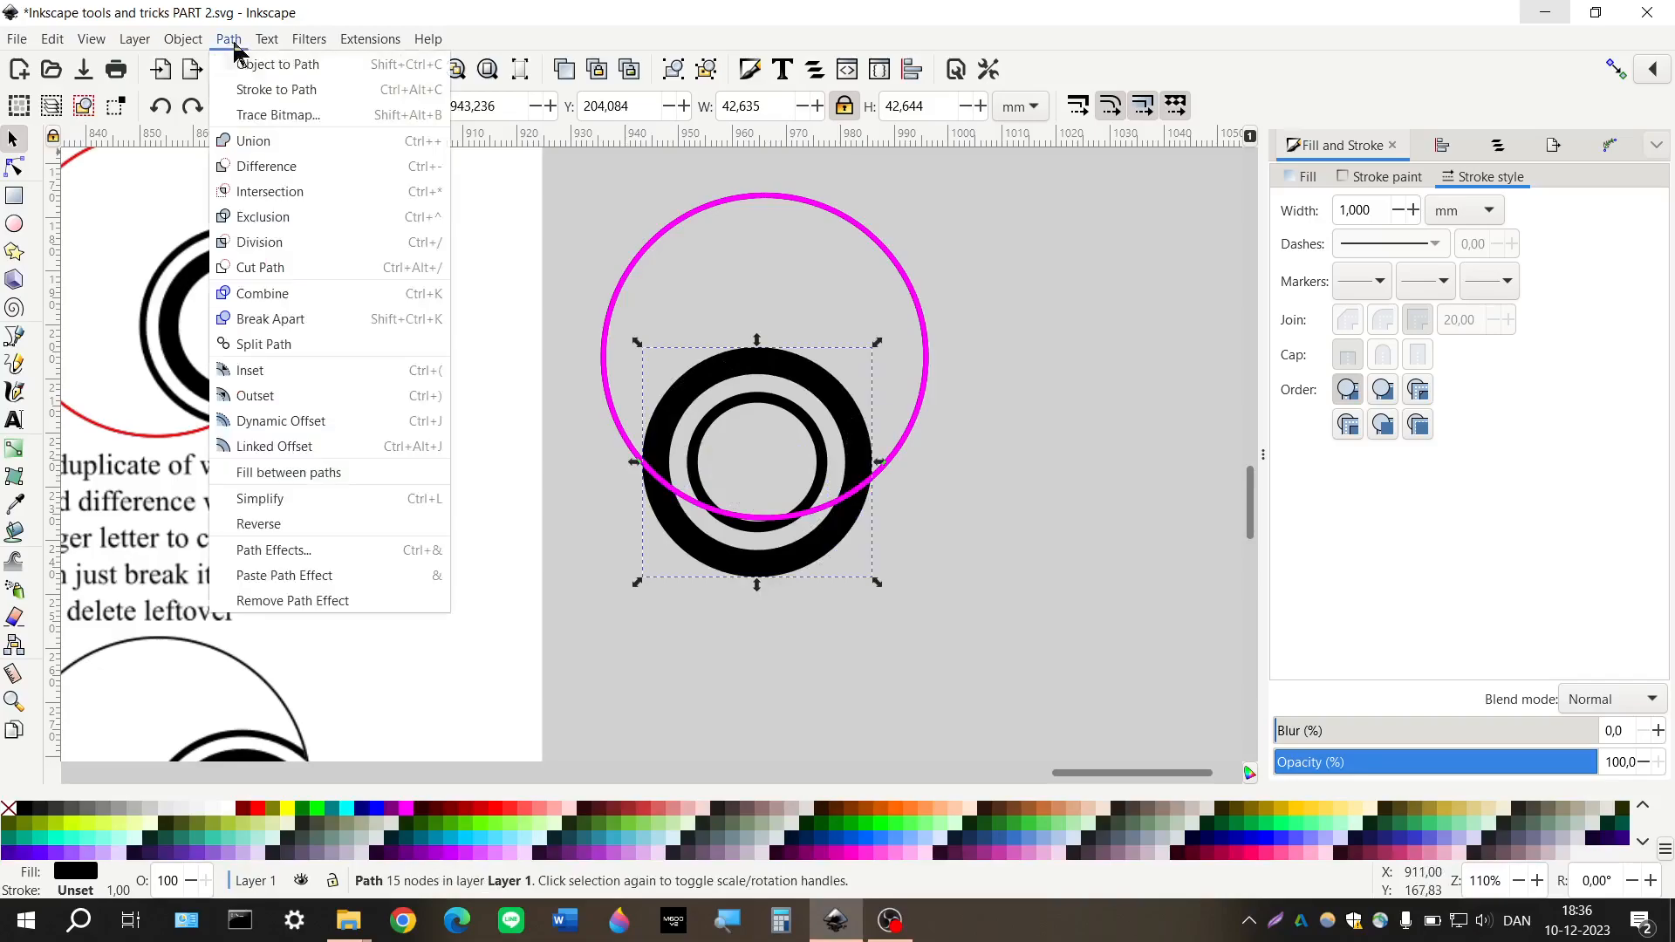
pyautogui.click(312, 327)
pyautogui.click(733, 668)
pyautogui.moveTo(736, 559); pyautogui.dragTo(665, 682)
pyautogui.press('Delete')
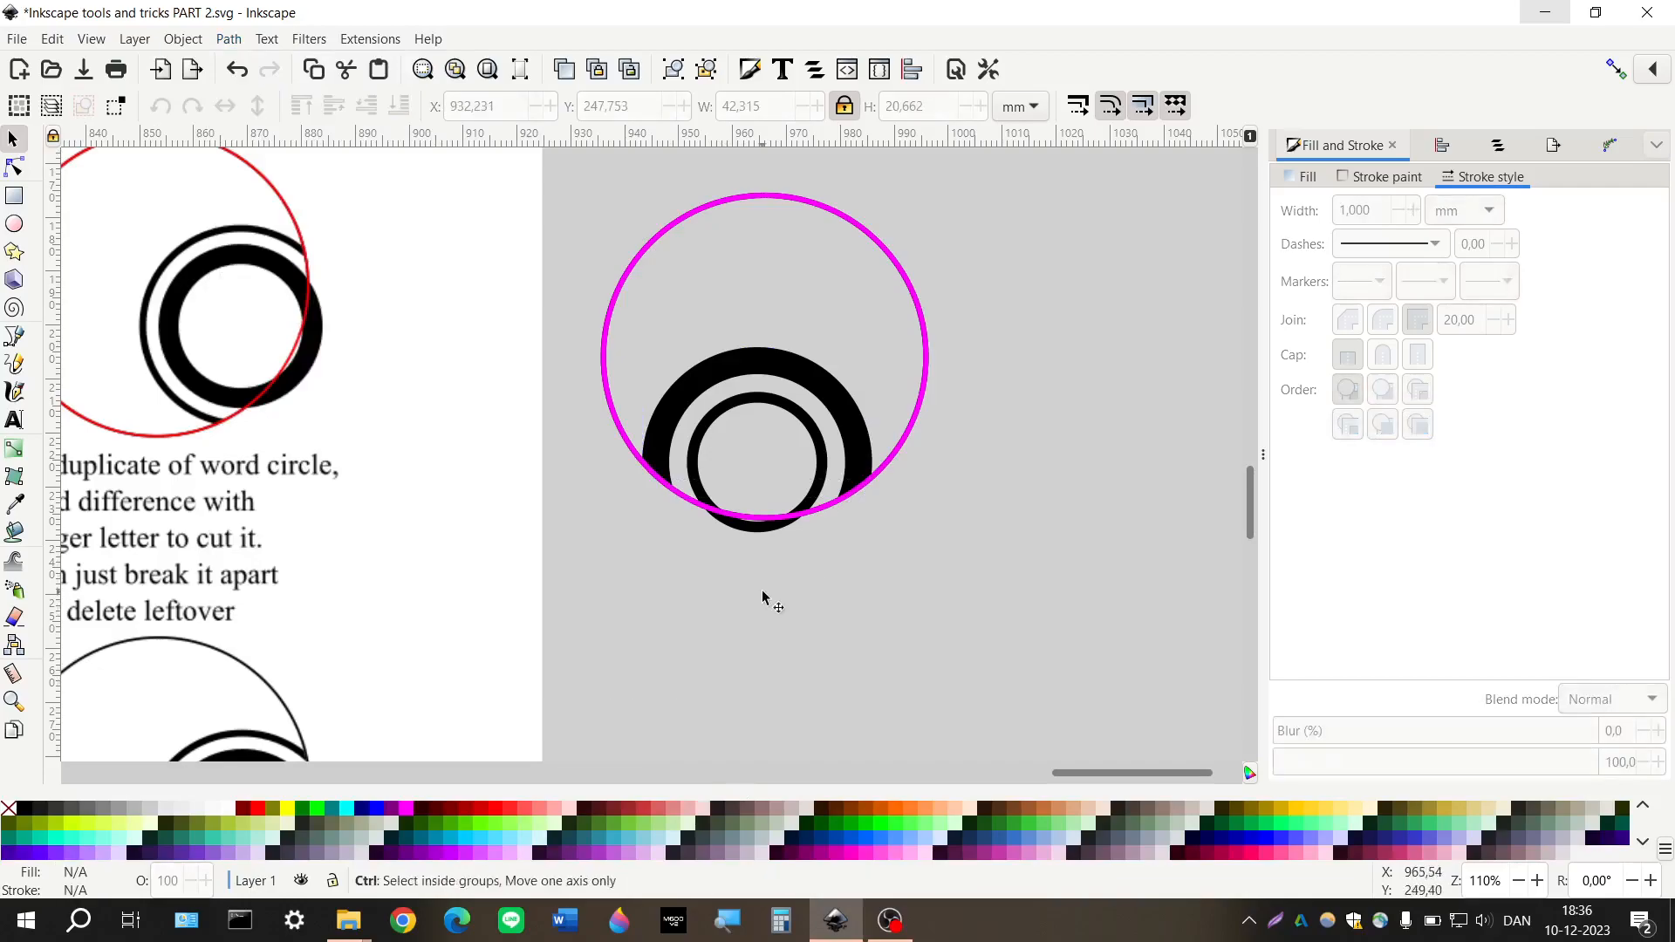
pyautogui.scroll(-3, 762, 590)
pyautogui.scroll(-2, 751, 575)
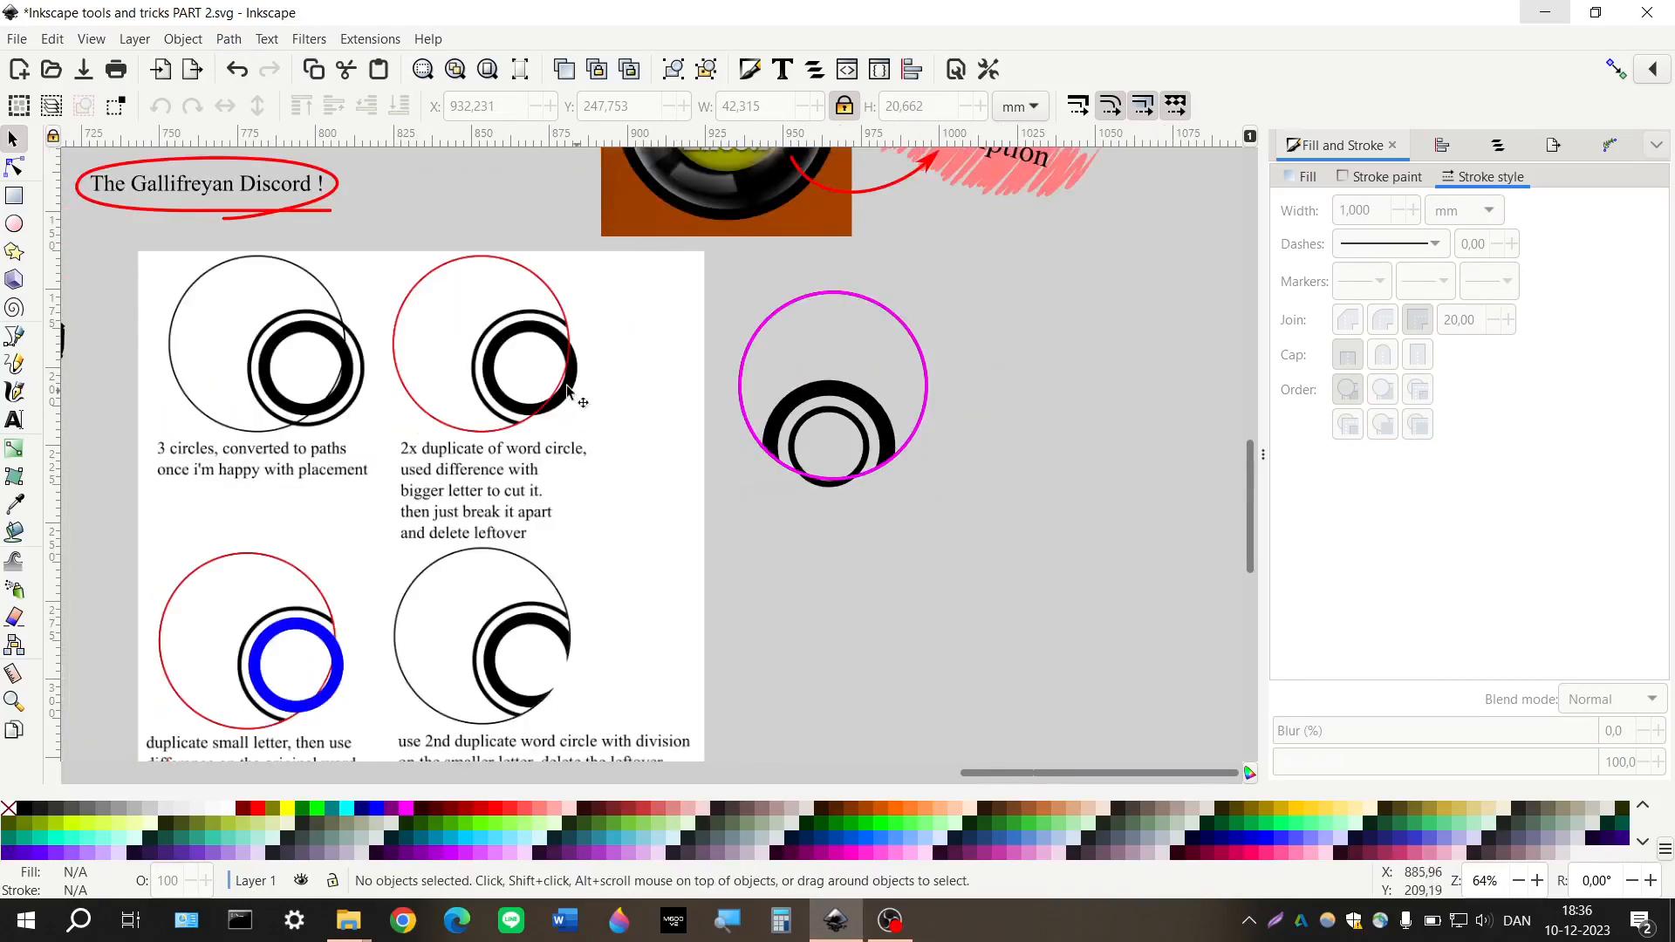
pyautogui.scroll(-2, 707, 528)
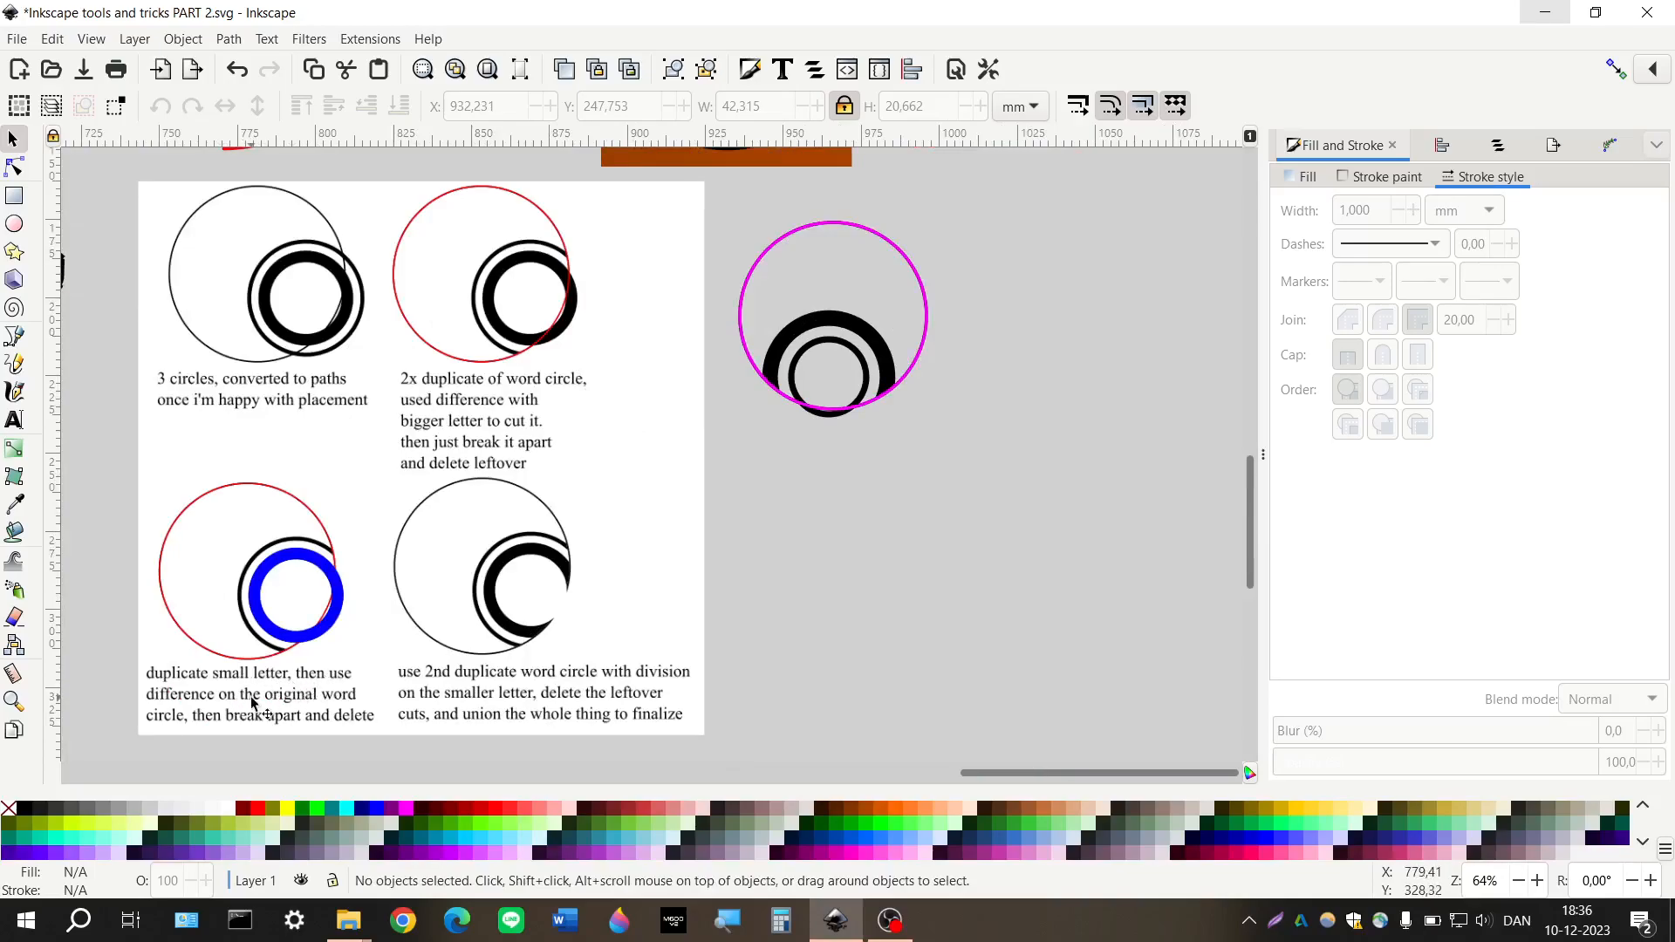
# Duplicate the smaller letter ring and colour the copy red
pyautogui.scroll(2, 820, 461)
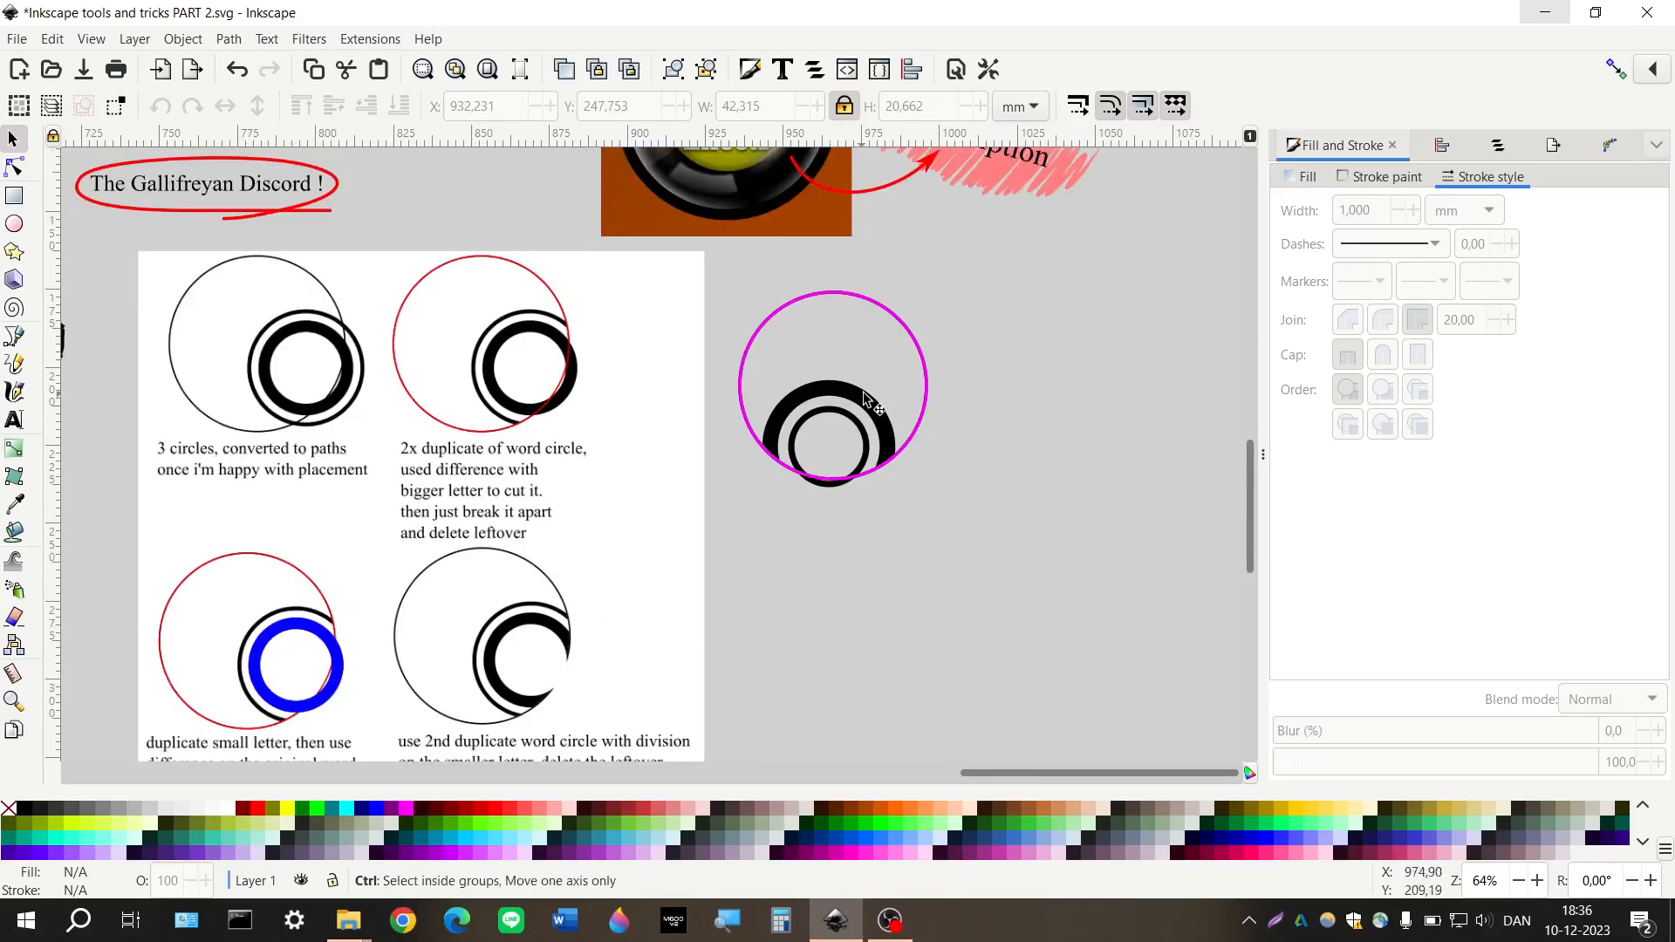
pyautogui.keyDown('ctrl'); pyautogui.scroll(1, 874, 404); pyautogui.keyUp('ctrl')
pyautogui.keyDown('ctrl'); pyautogui.scroll(2, 875, 404); pyautogui.keyUp('ctrl')
pyautogui.click(801, 503)
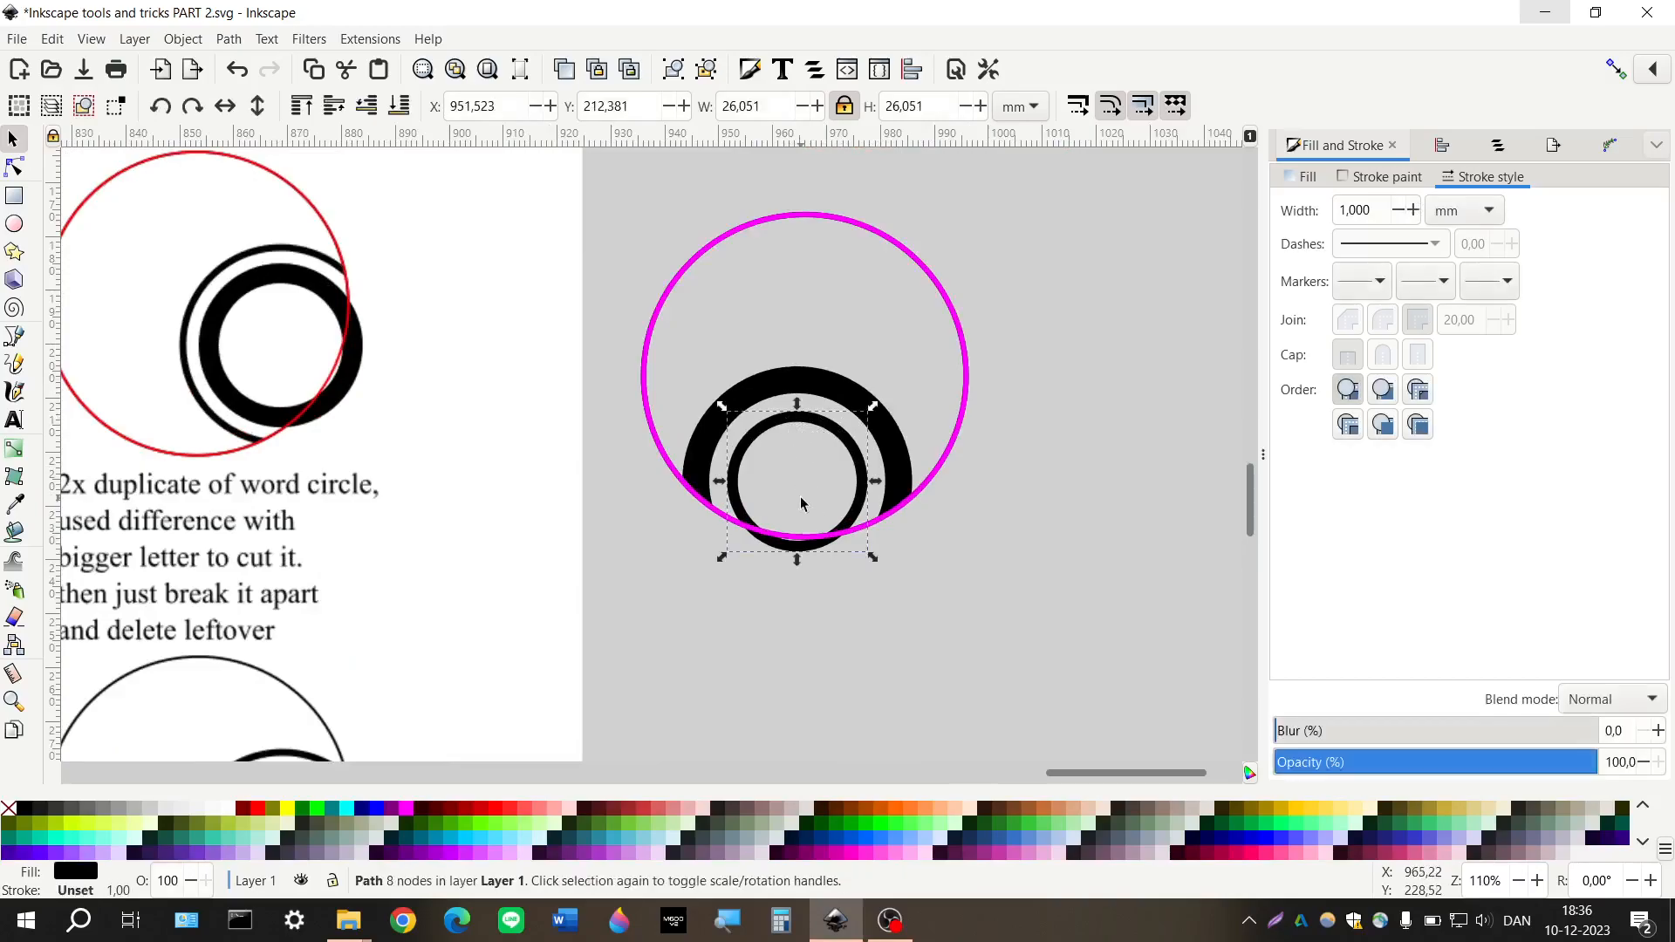
pyautogui.press('ctrl')
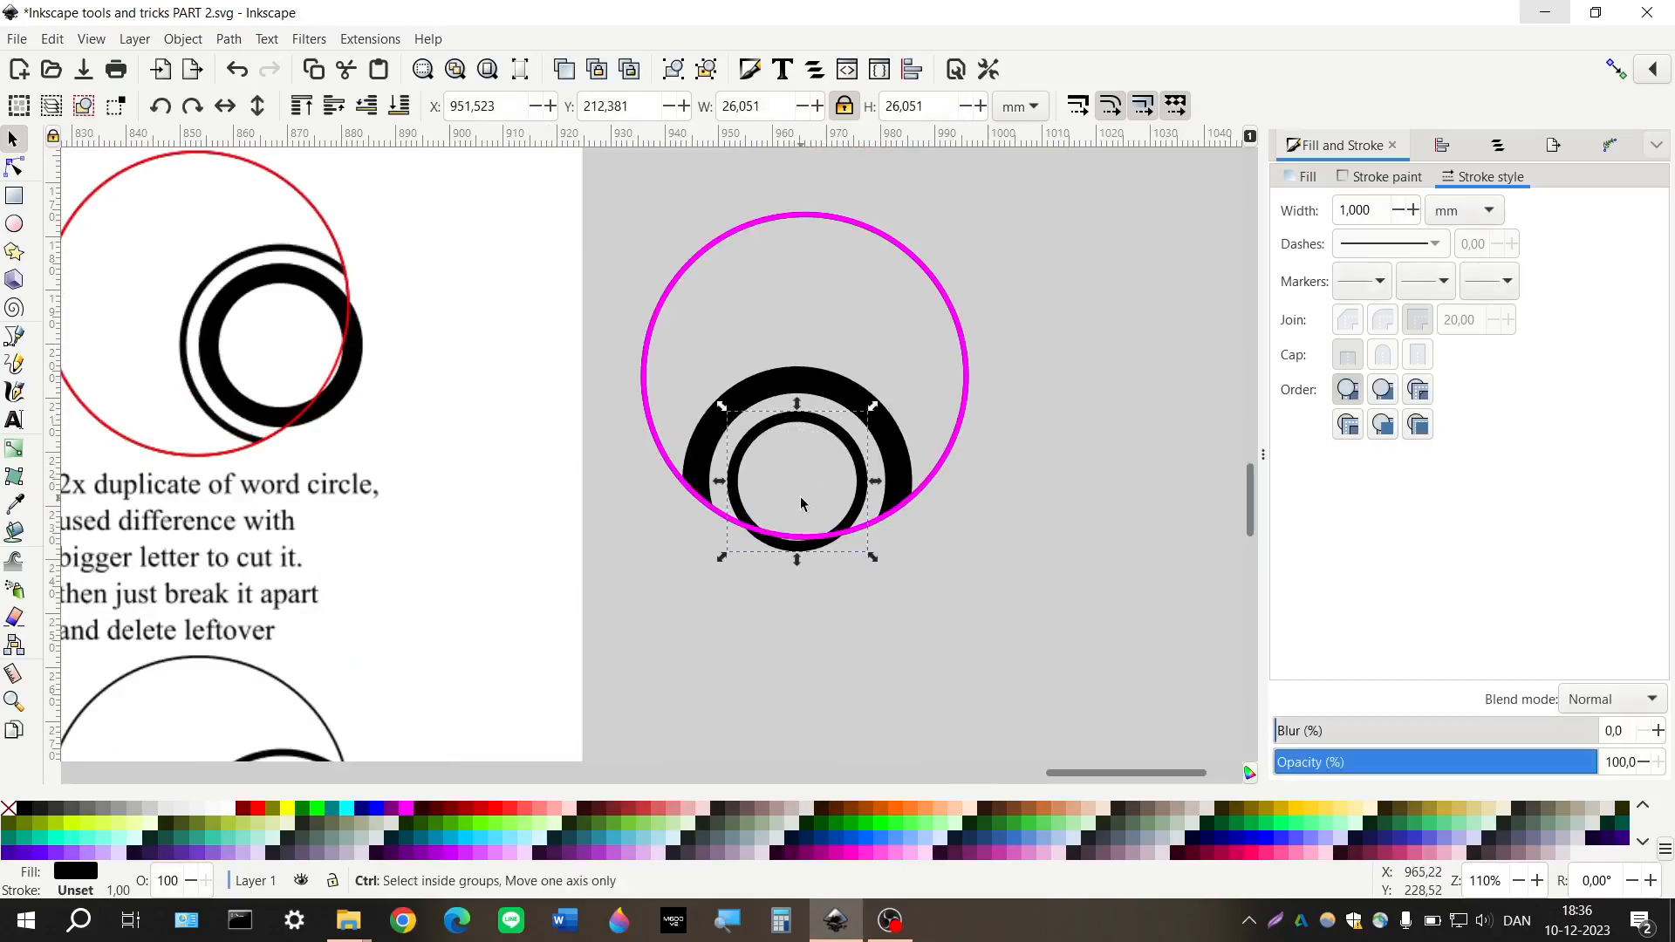
pyautogui.click(493, 812)
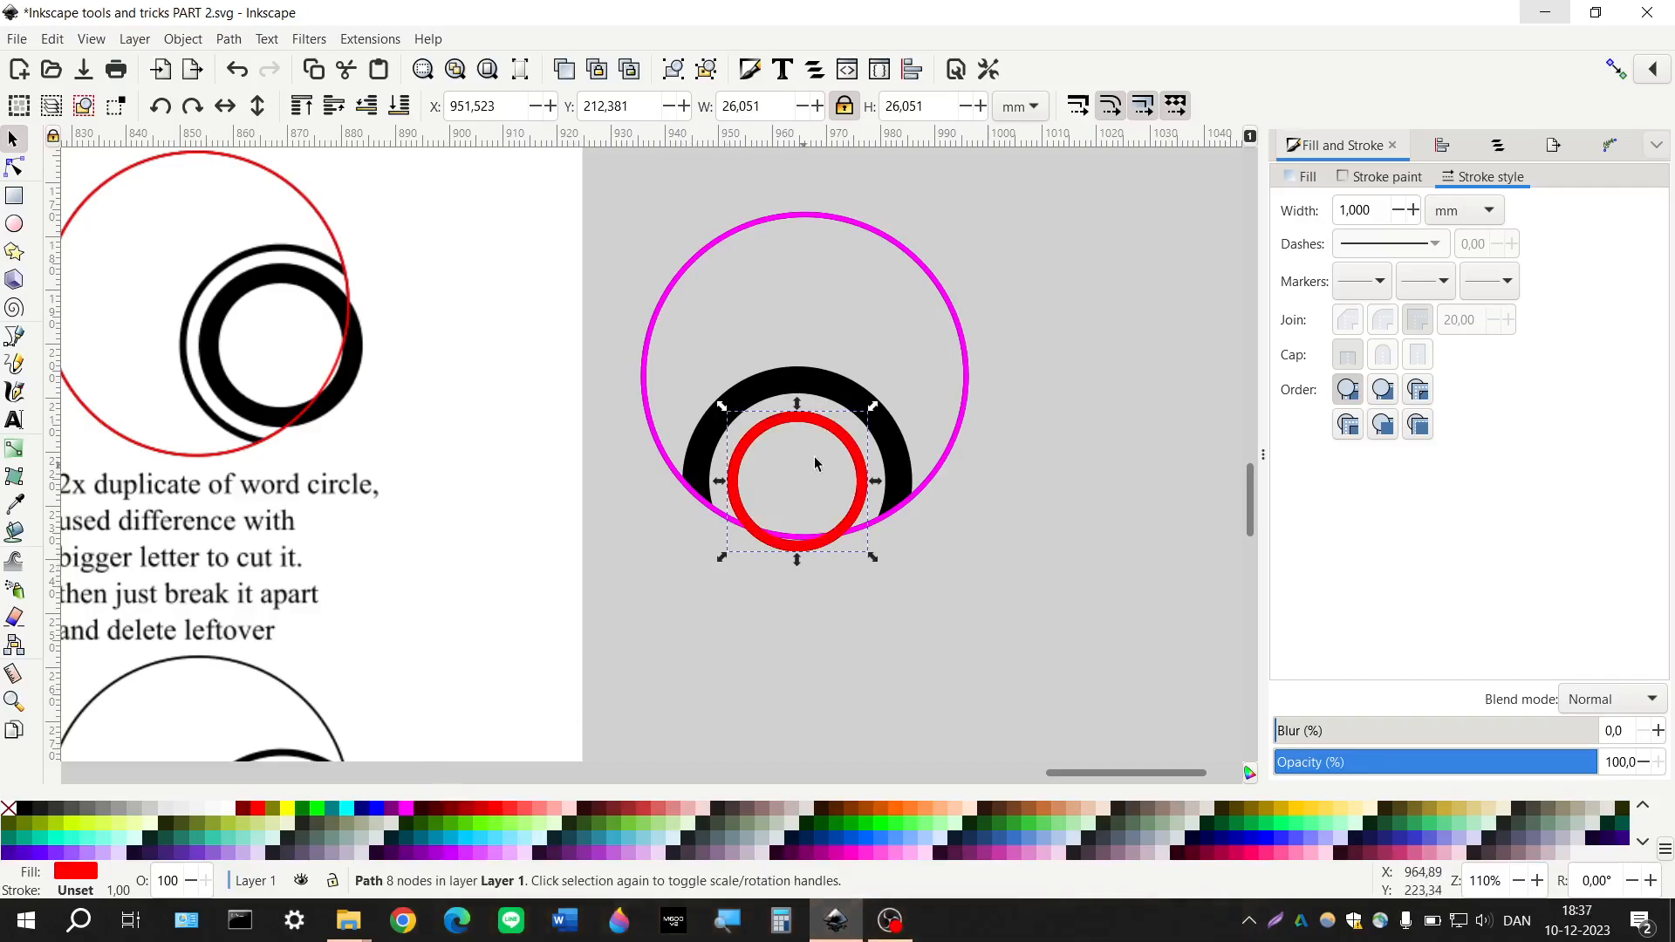
# Raise the magenta word circle copy to the top, above the red letter ring
pyautogui.keyDown('ctrl'); pyautogui.scroll(3, 808, 473); pyautogui.keyUp('ctrl')
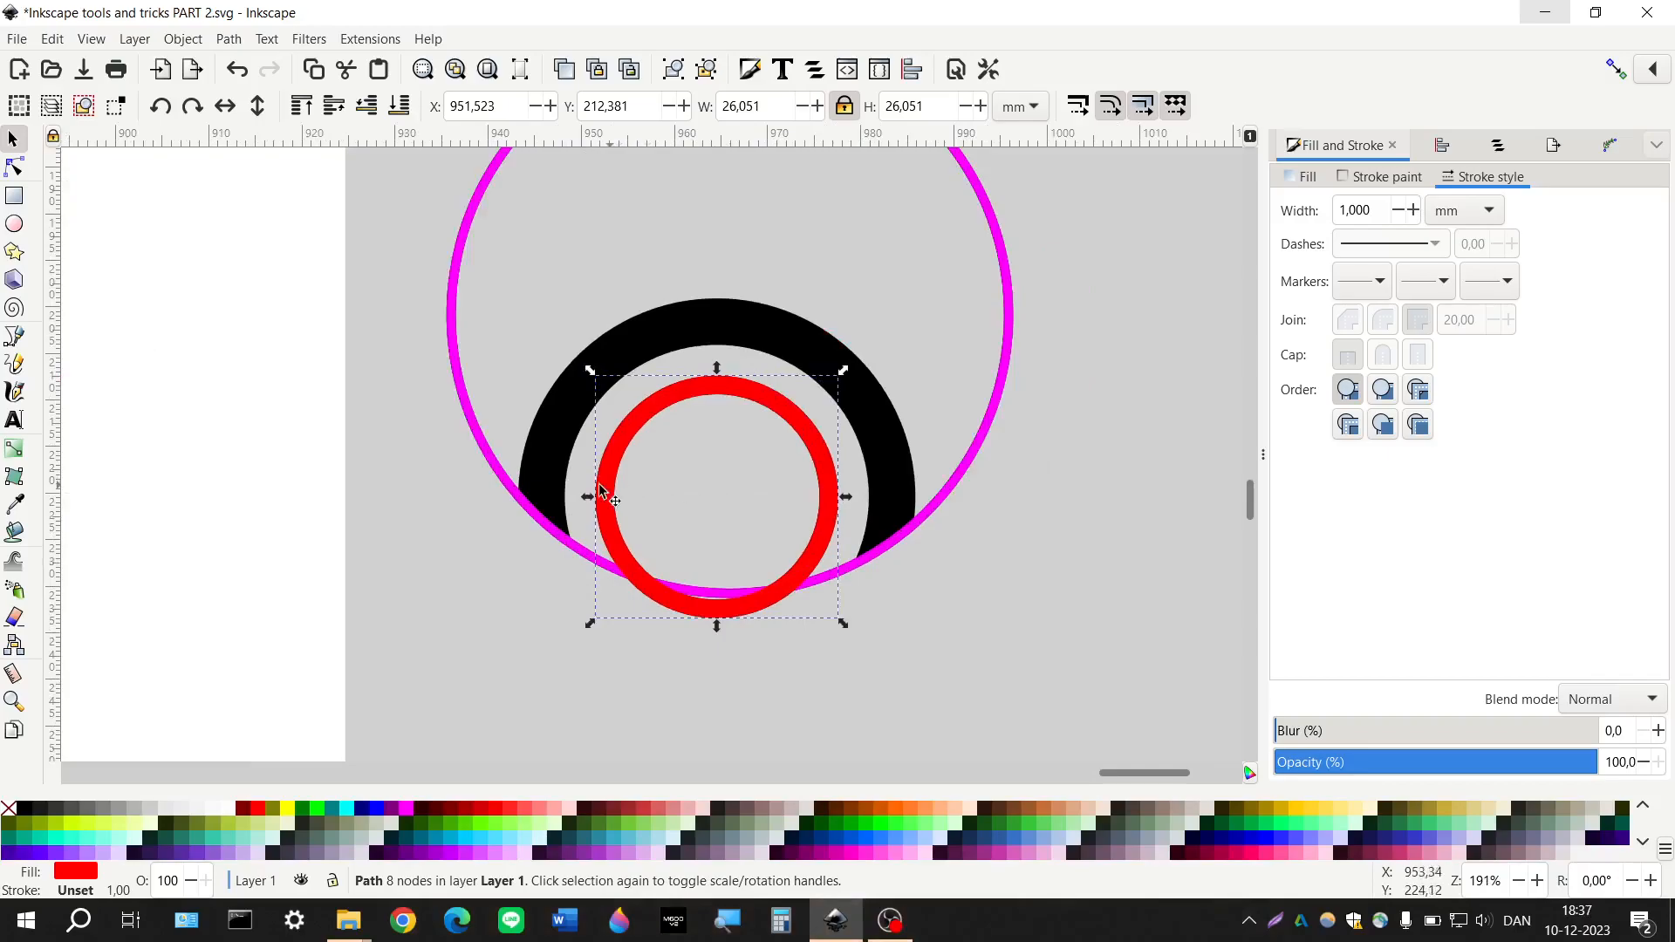
pyautogui.click(478, 437)
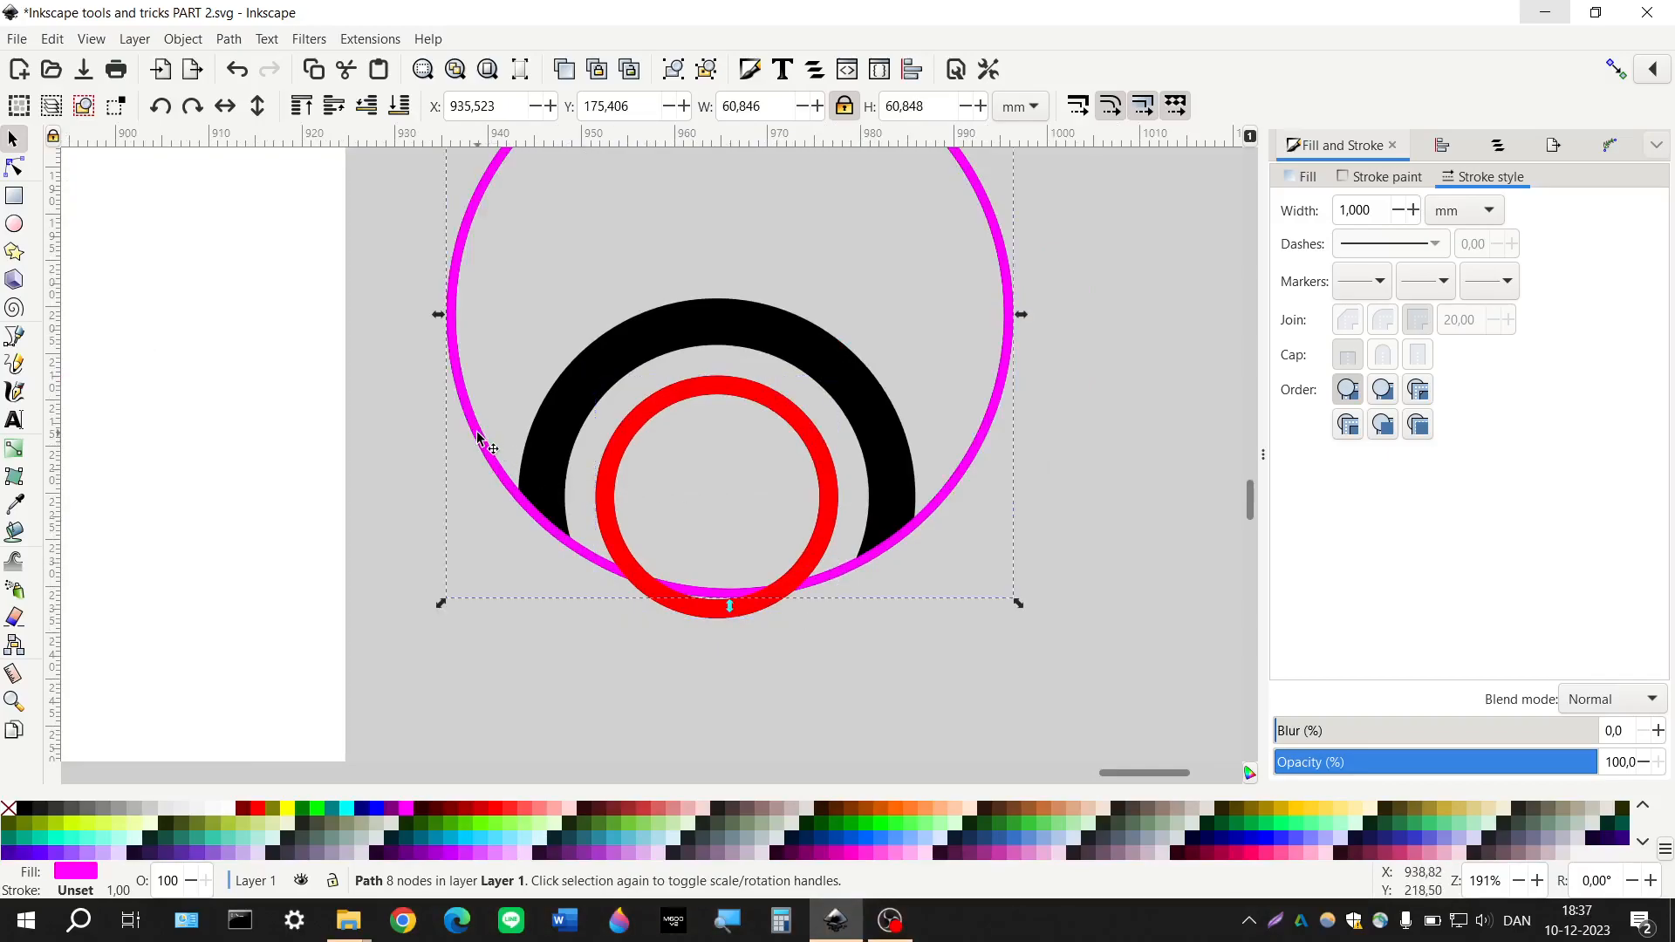
pyautogui.click(301, 106)
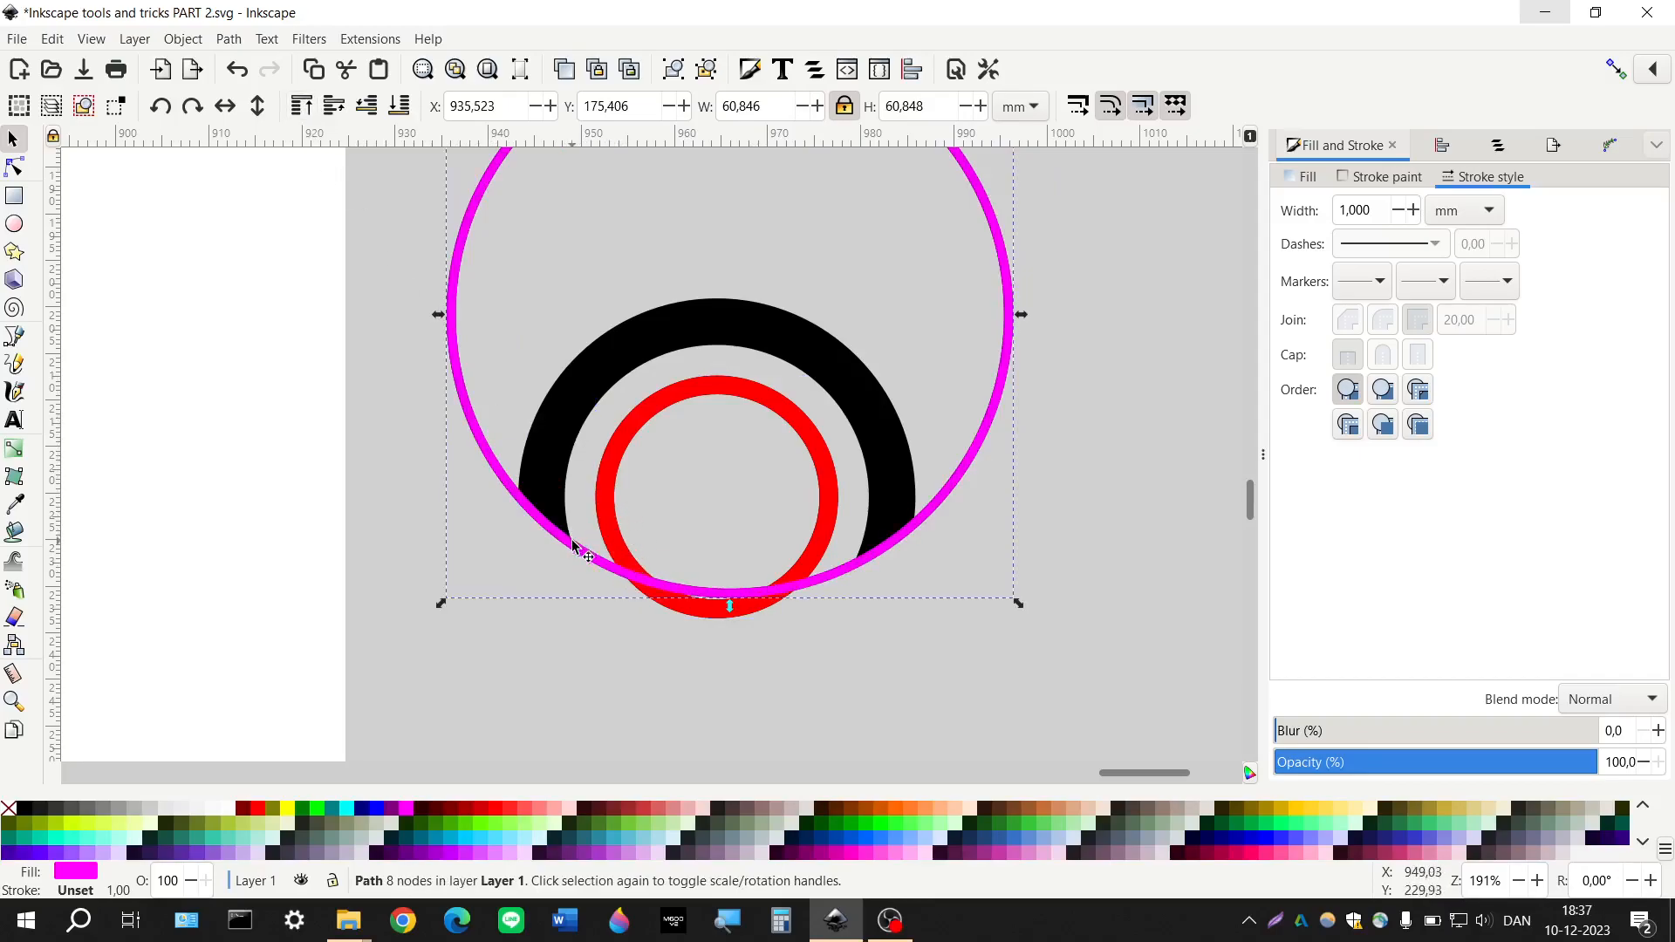
# Cut the red copy of the small letter ring with the magenta word circle using Difference
pyautogui.keyDown('shift'); pyautogui.click(608, 483); pyautogui.keyUp('shift')
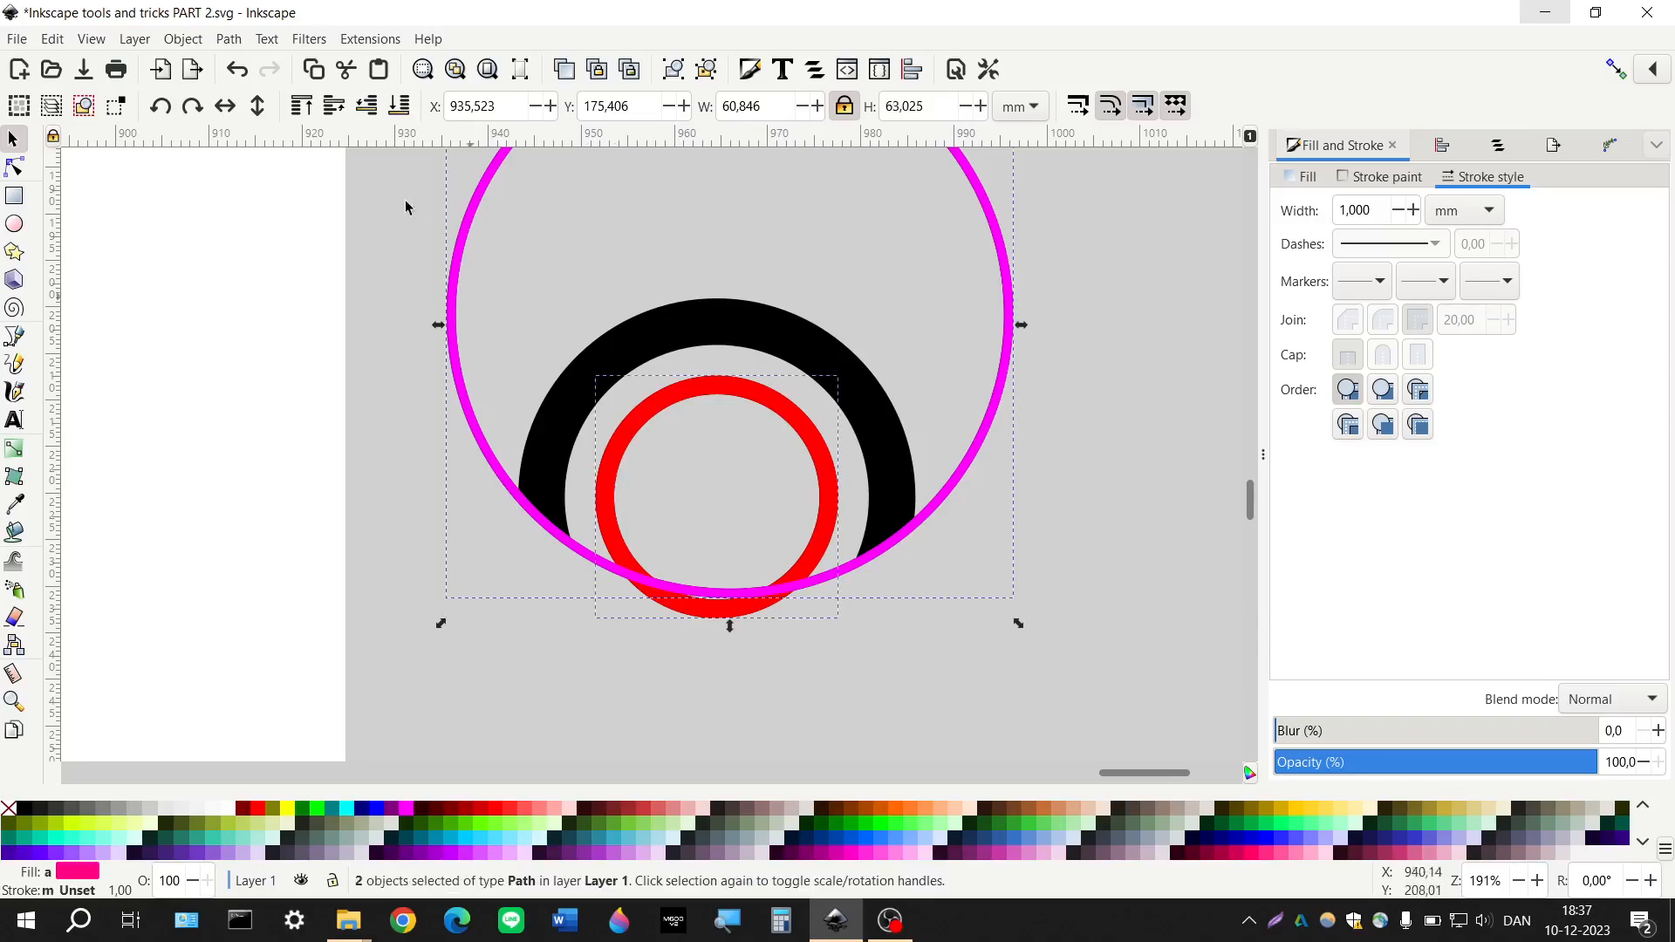
pyautogui.click(229, 38)
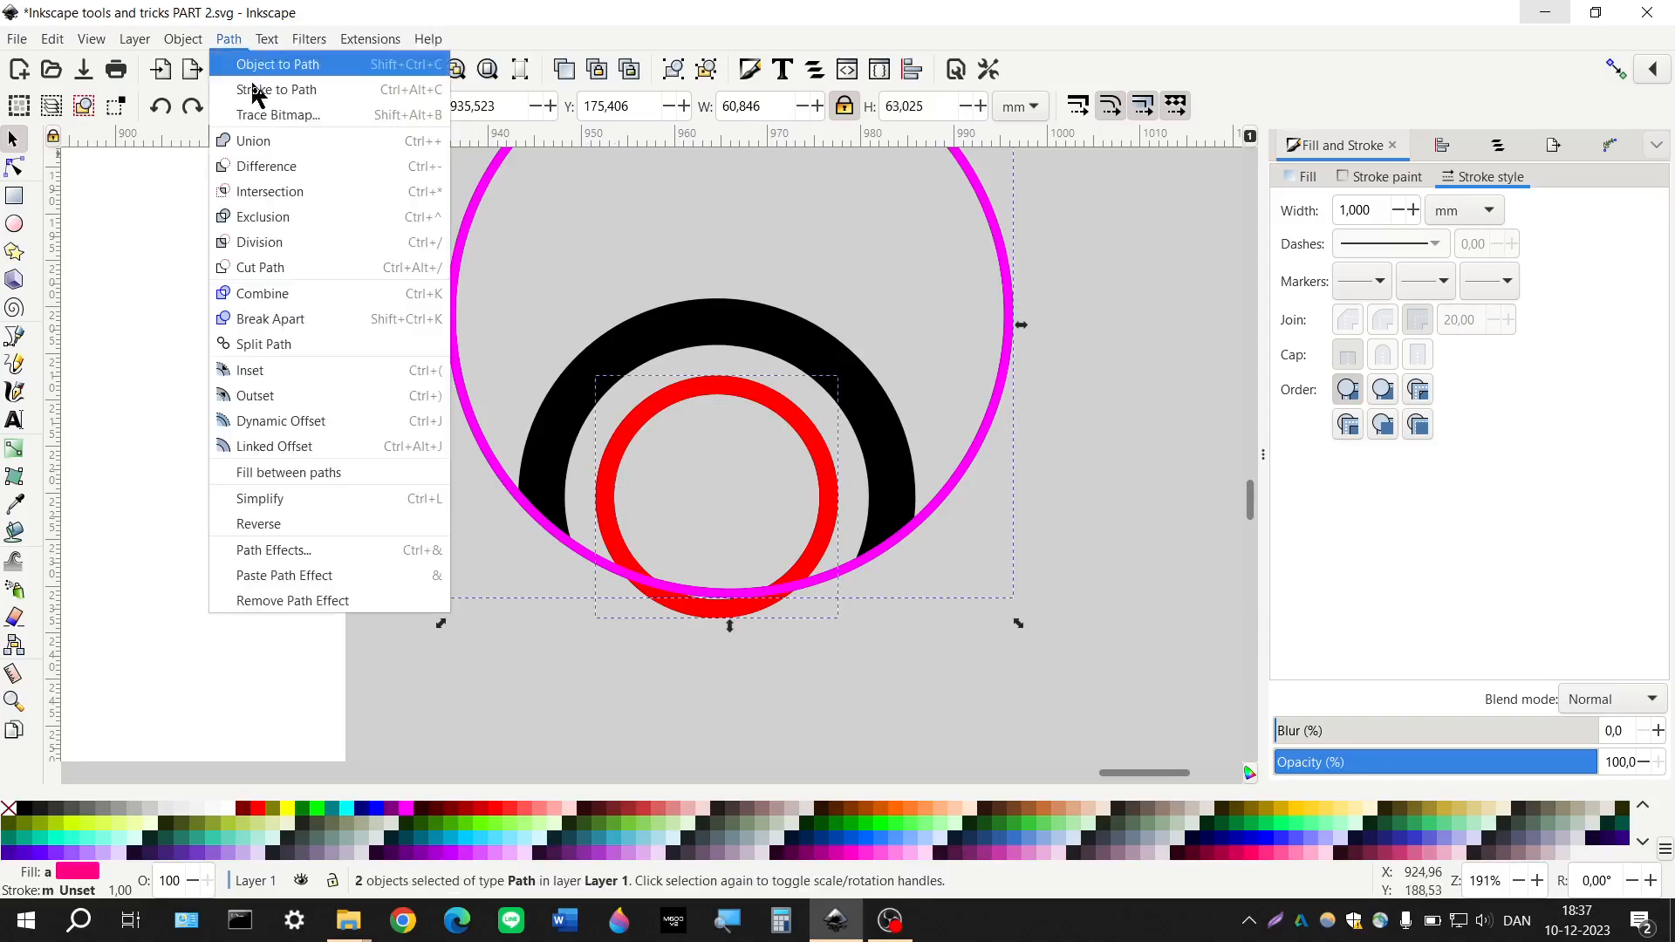
pyautogui.click(326, 167)
pyautogui.click(553, 636)
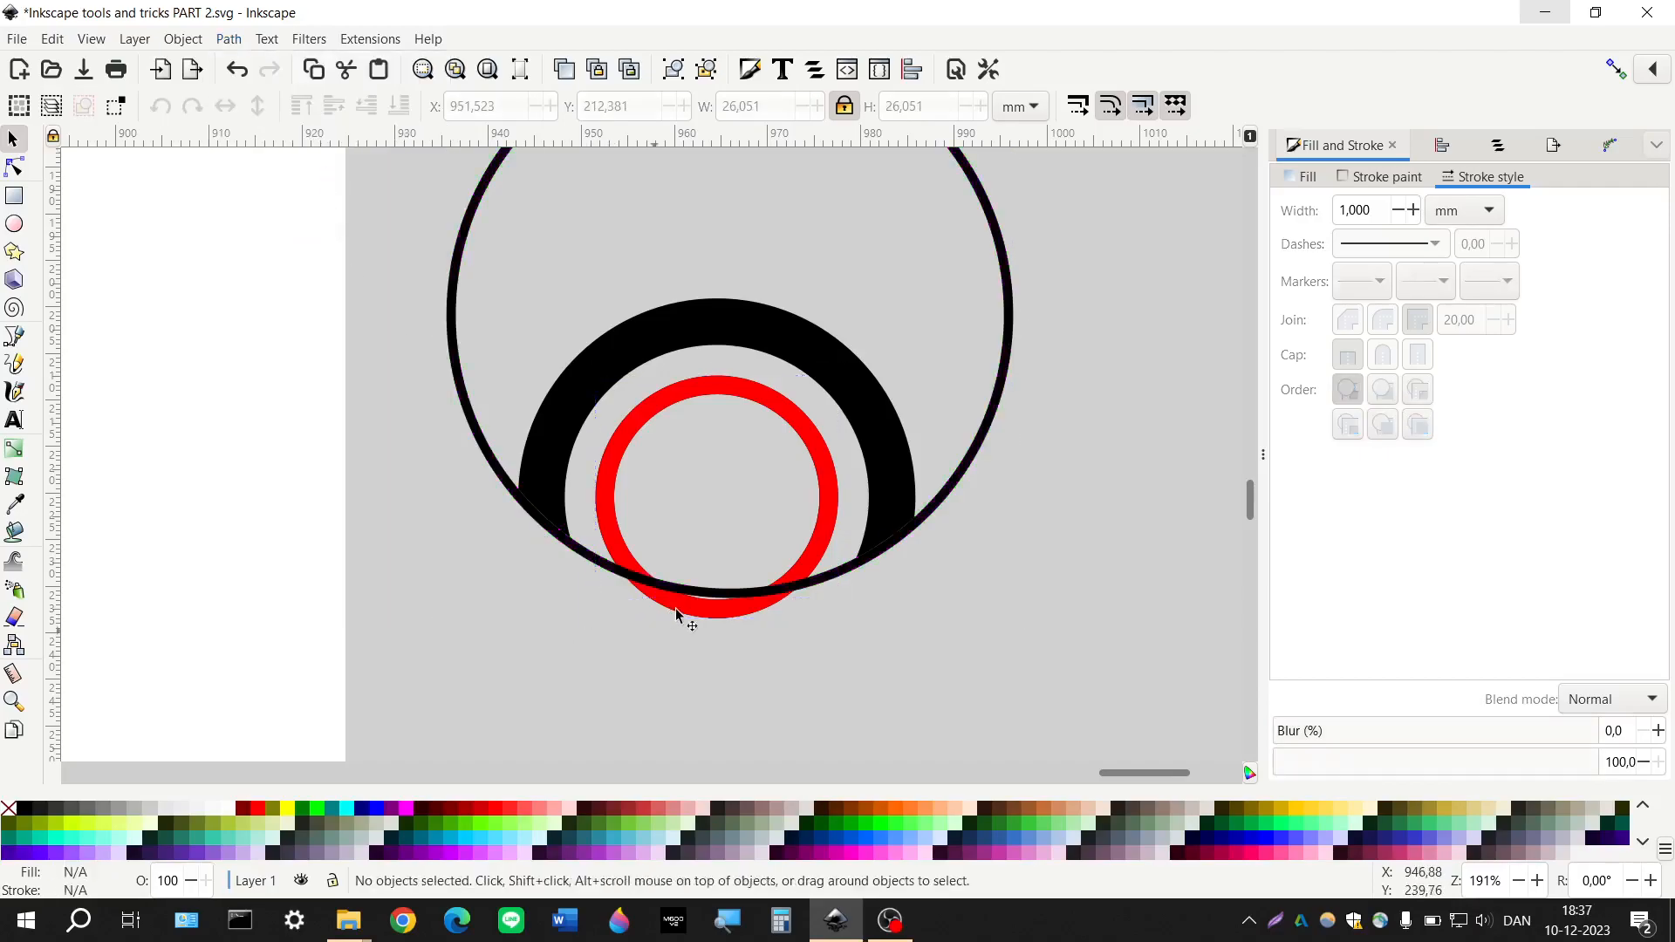
# Break the cut red ring apart and delete its leftover crescent outside the word circle
pyautogui.moveTo(689, 610); pyautogui.dragTo(626, 694)
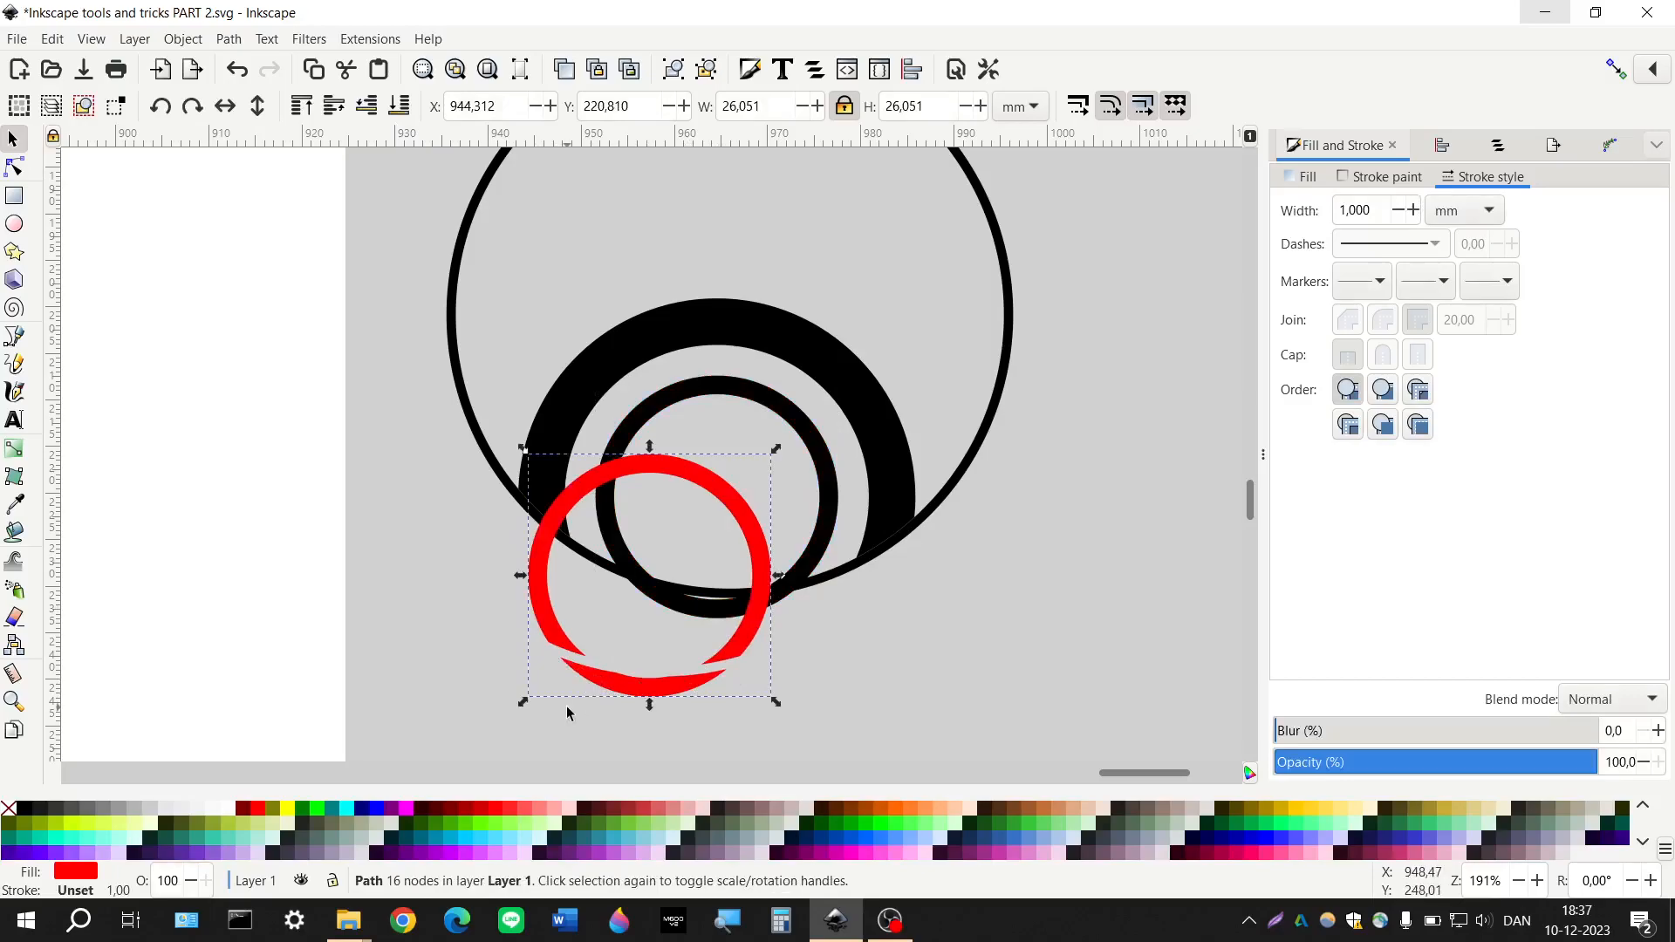
pyautogui.hotkey('ctrl', 'z')
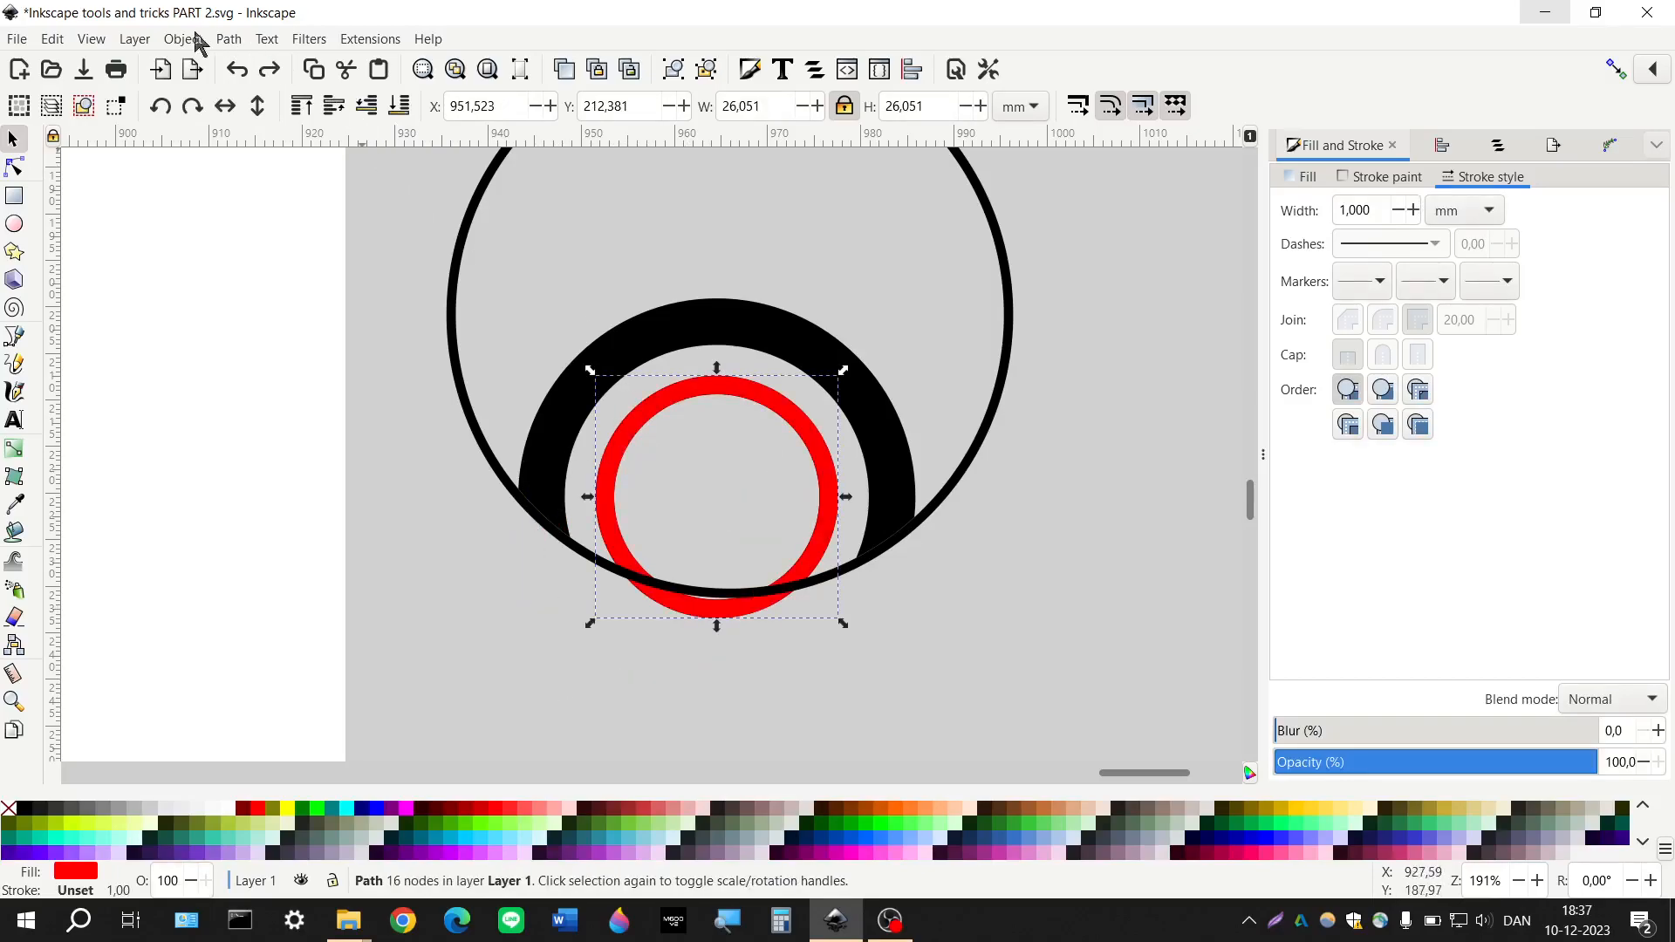
pyautogui.click(228, 39)
pyautogui.click(326, 322)
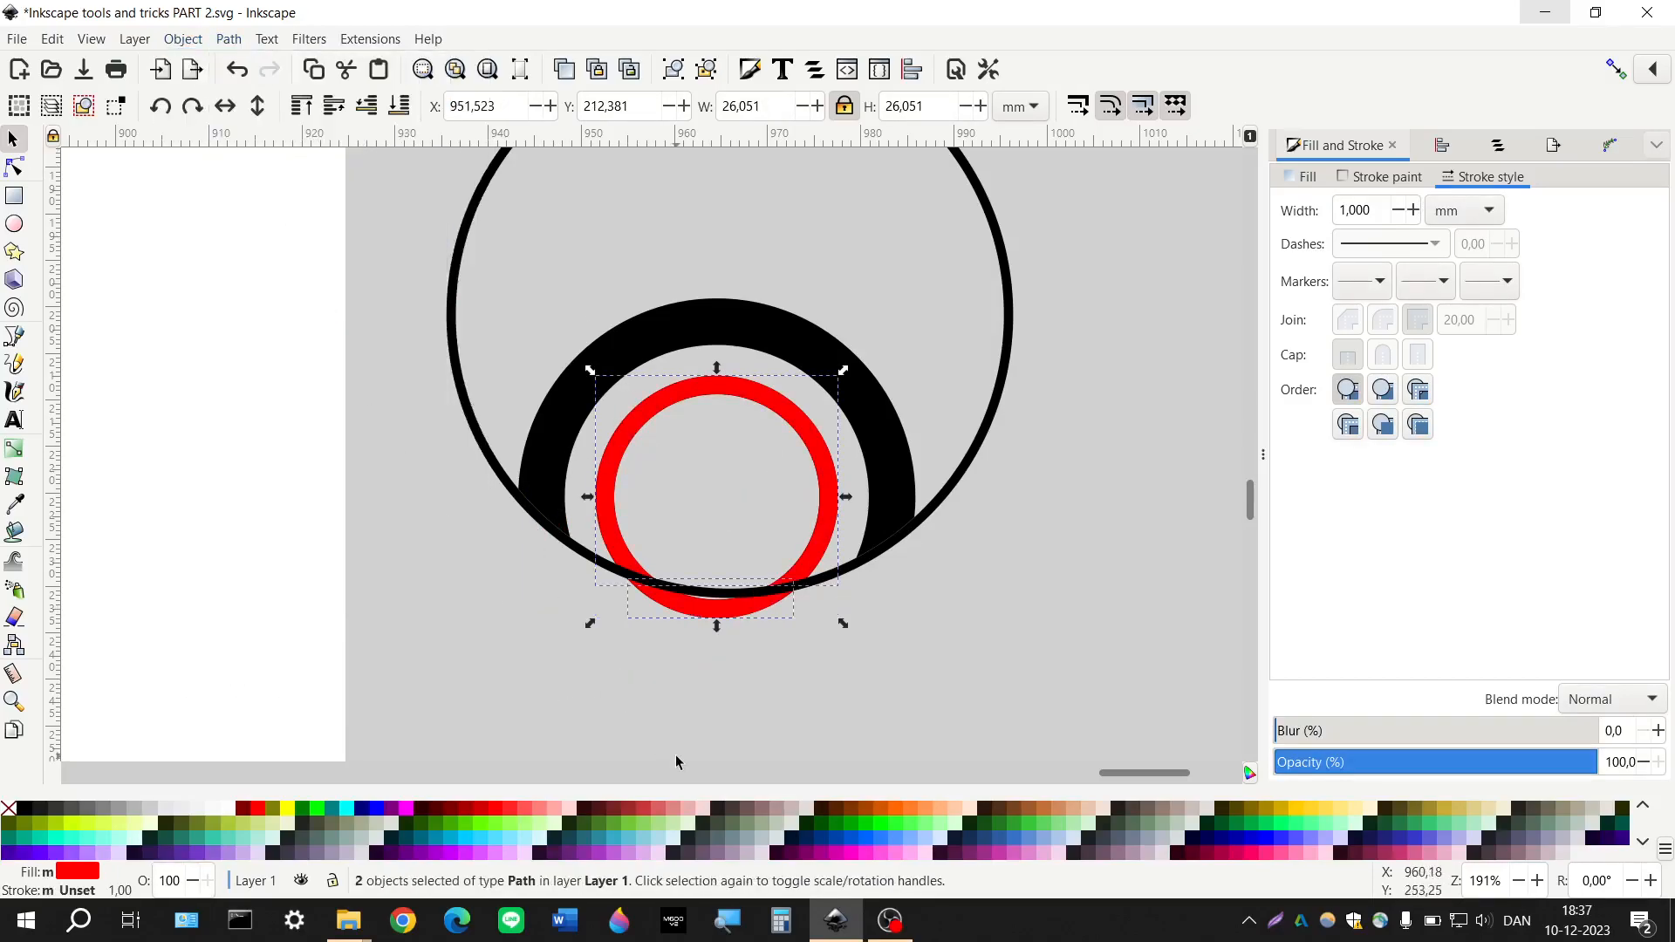
pyautogui.click(676, 756)
pyautogui.moveTo(718, 611); pyautogui.dragTo(671, 733)
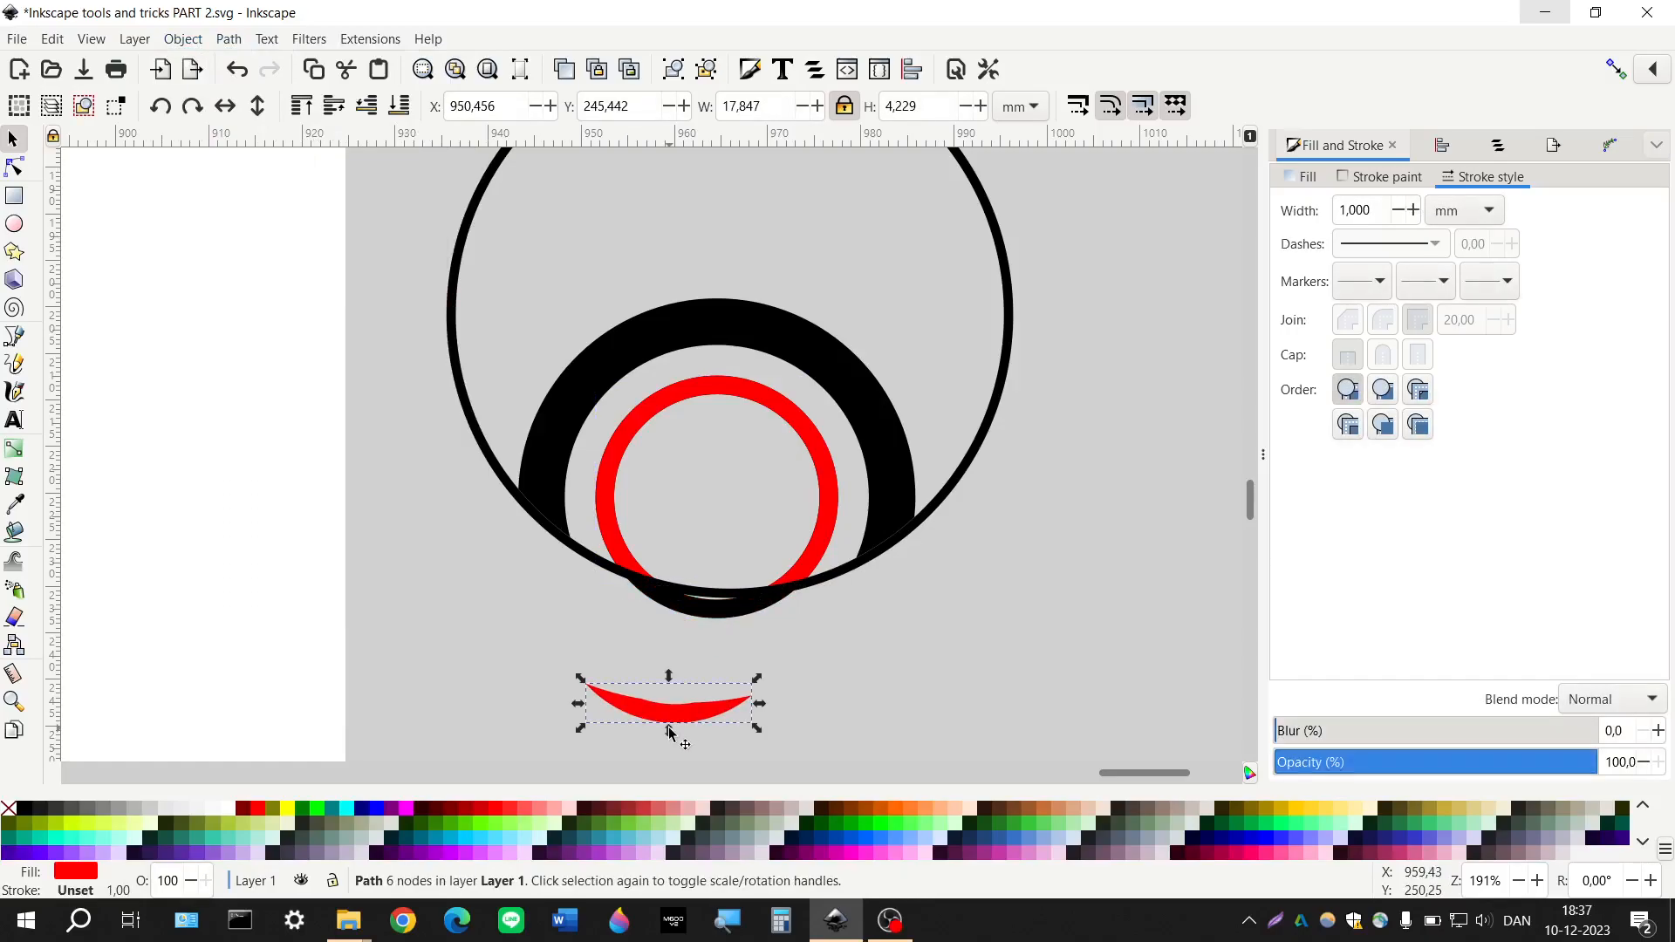
pyautogui.press('Delete')
# Examine the written instructions for the last two stages of the double letter and compare them with the working design
pyautogui.keyDown('ctrl'); pyautogui.scroll(-3, 915, 542); pyautogui.keyUp('ctrl')
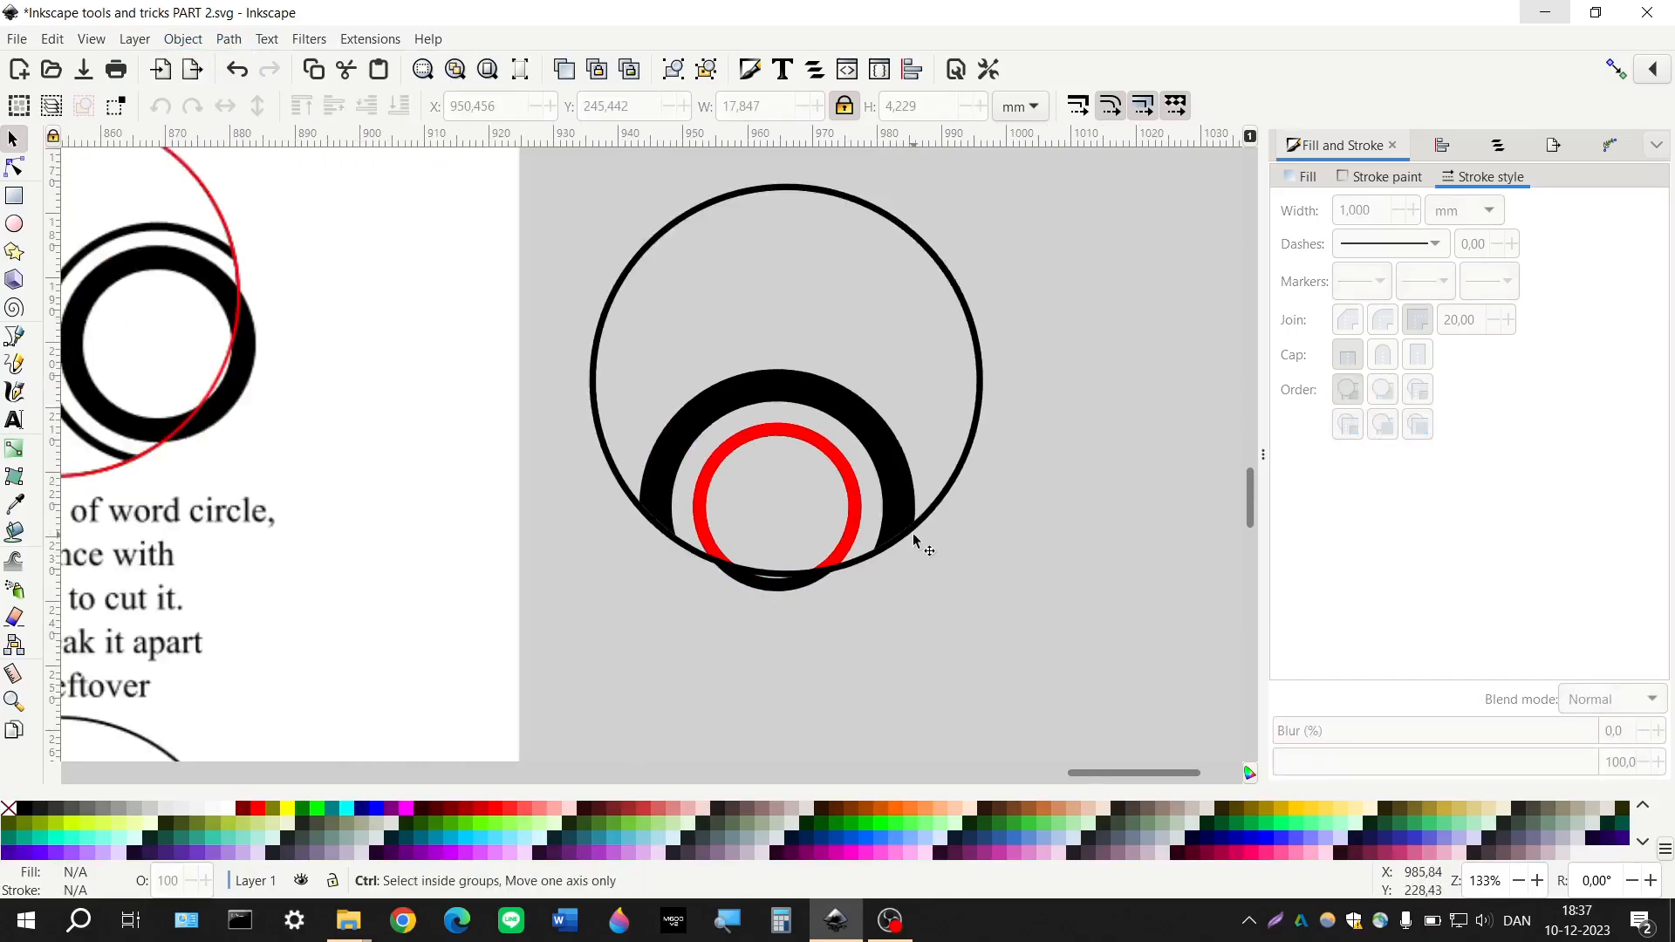
pyautogui.scroll(-4, 893, 542)
pyautogui.hscroll(-2, 894, 545)
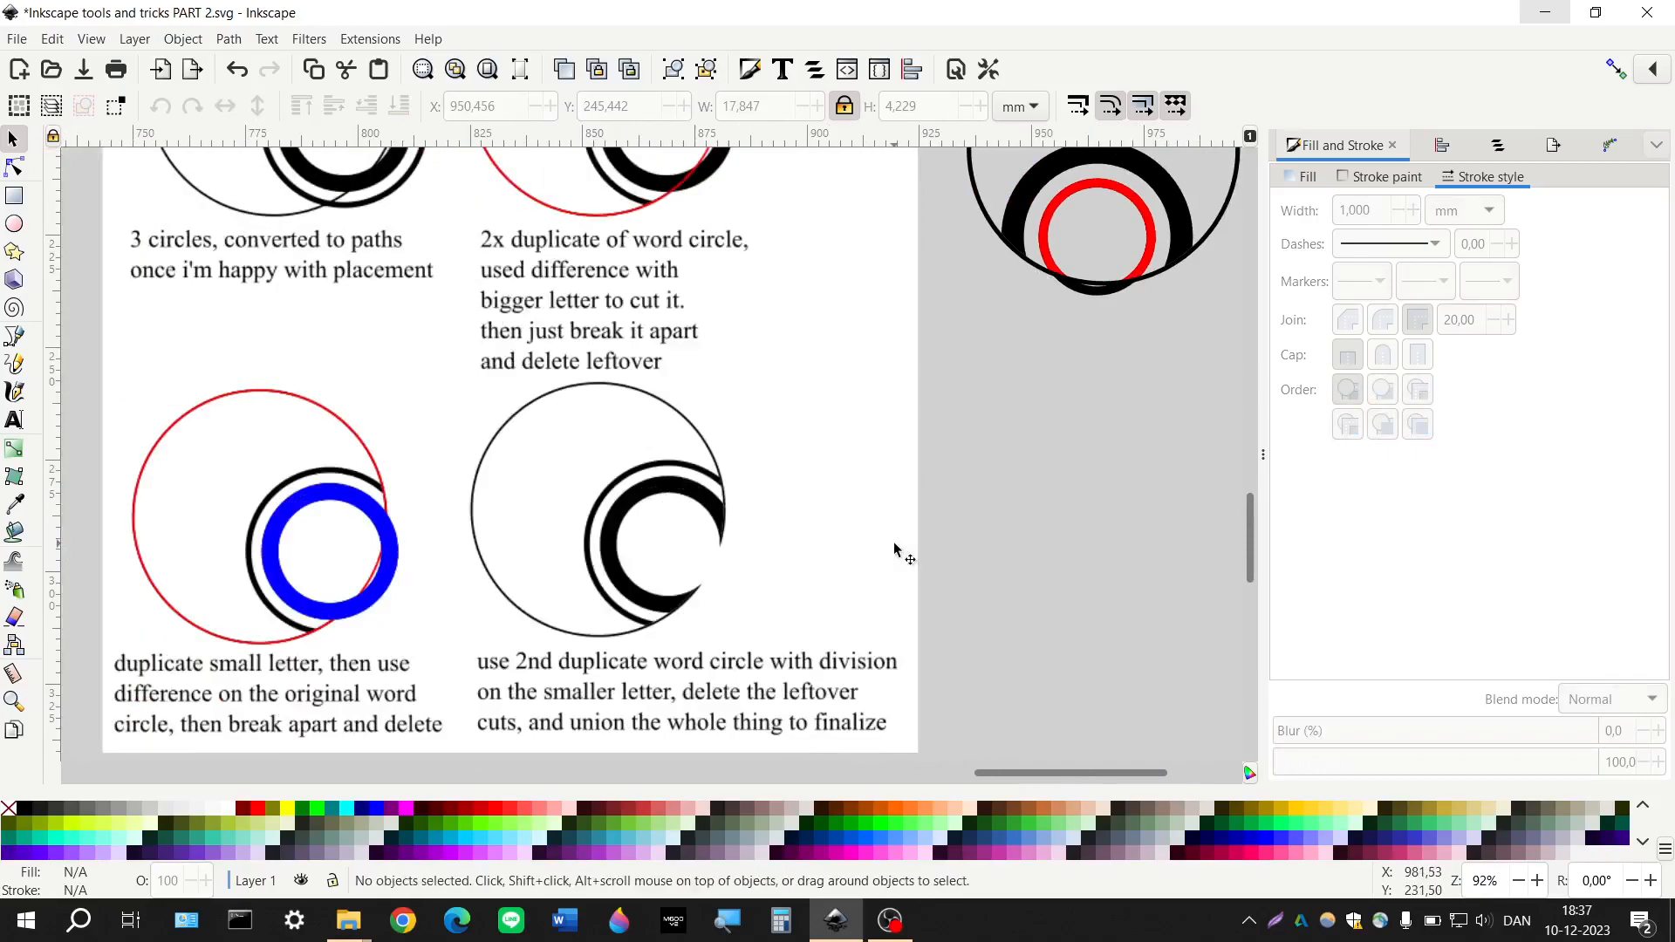
pyautogui.scroll(-1, 893, 547)
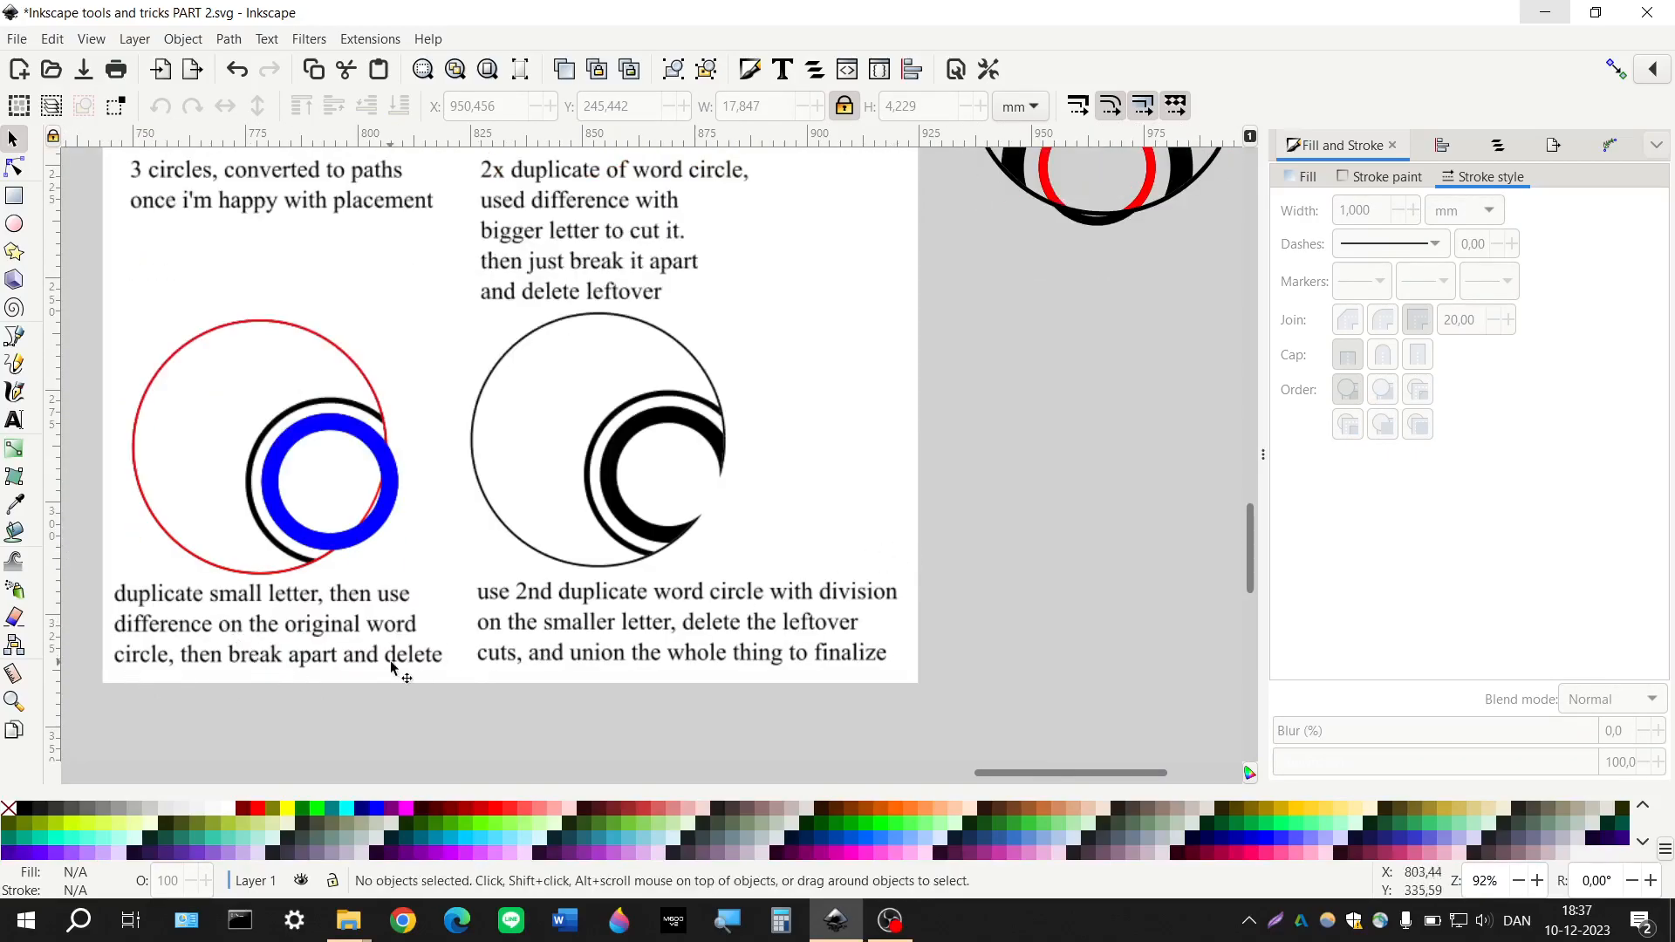
pyautogui.hscroll(3, 314, 650)
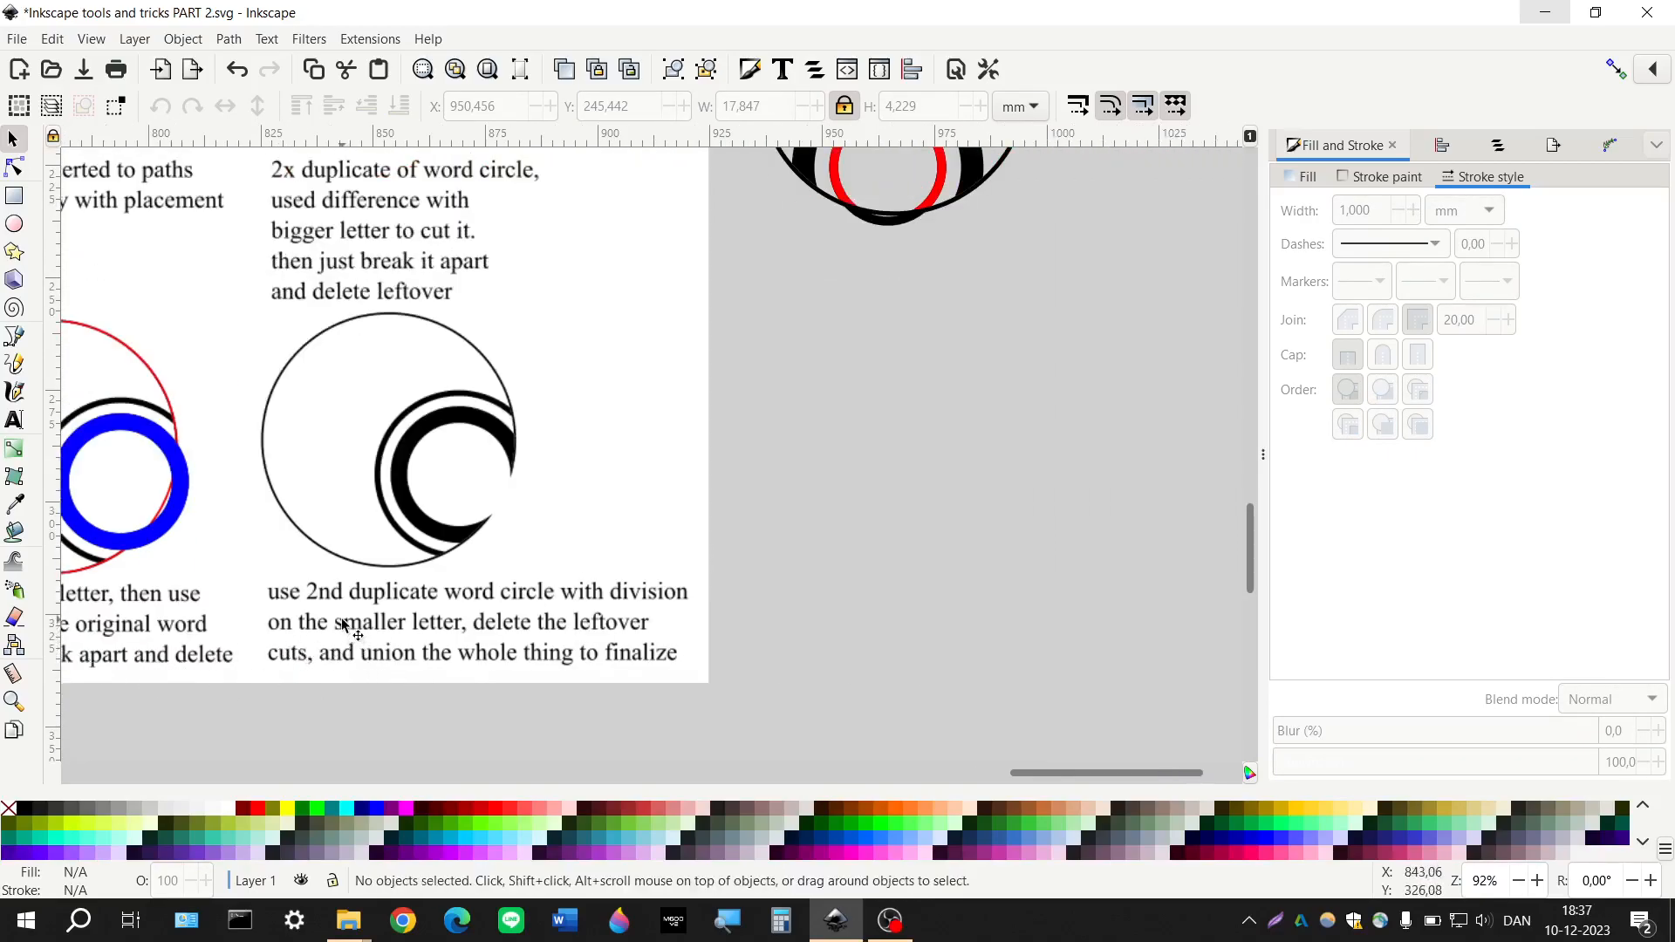
pyautogui.scroll(1, 342, 630)
pyautogui.scroll(2, 784, 436)
pyautogui.scroll(-2, 789, 438)
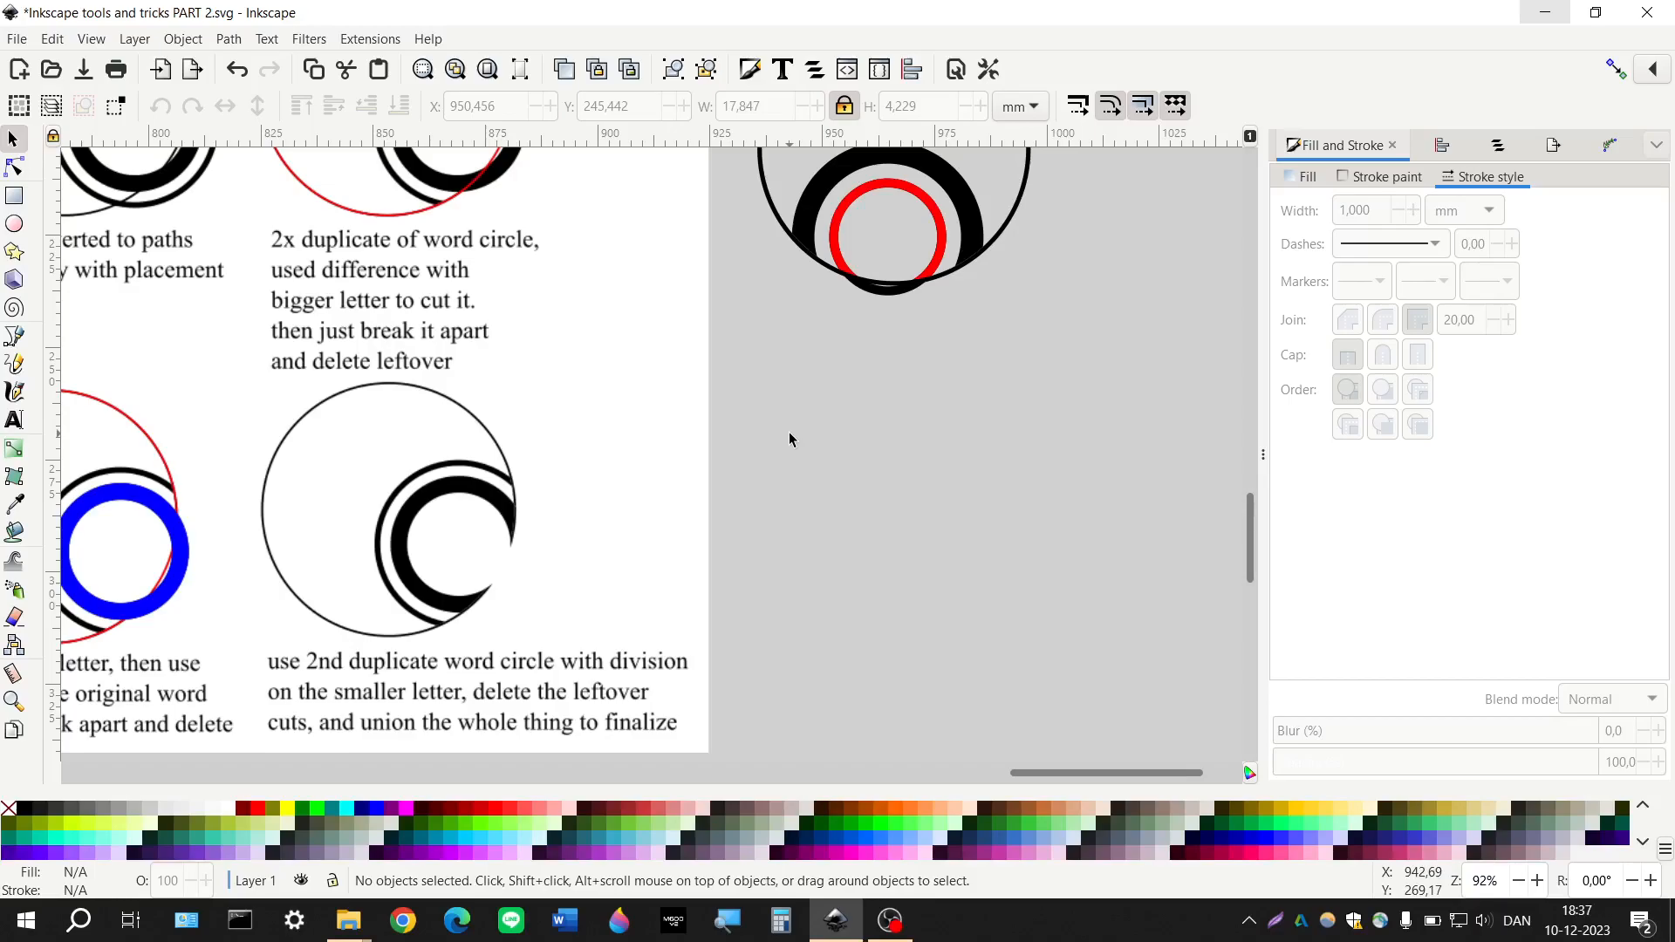
pyautogui.scroll(2, 789, 439)
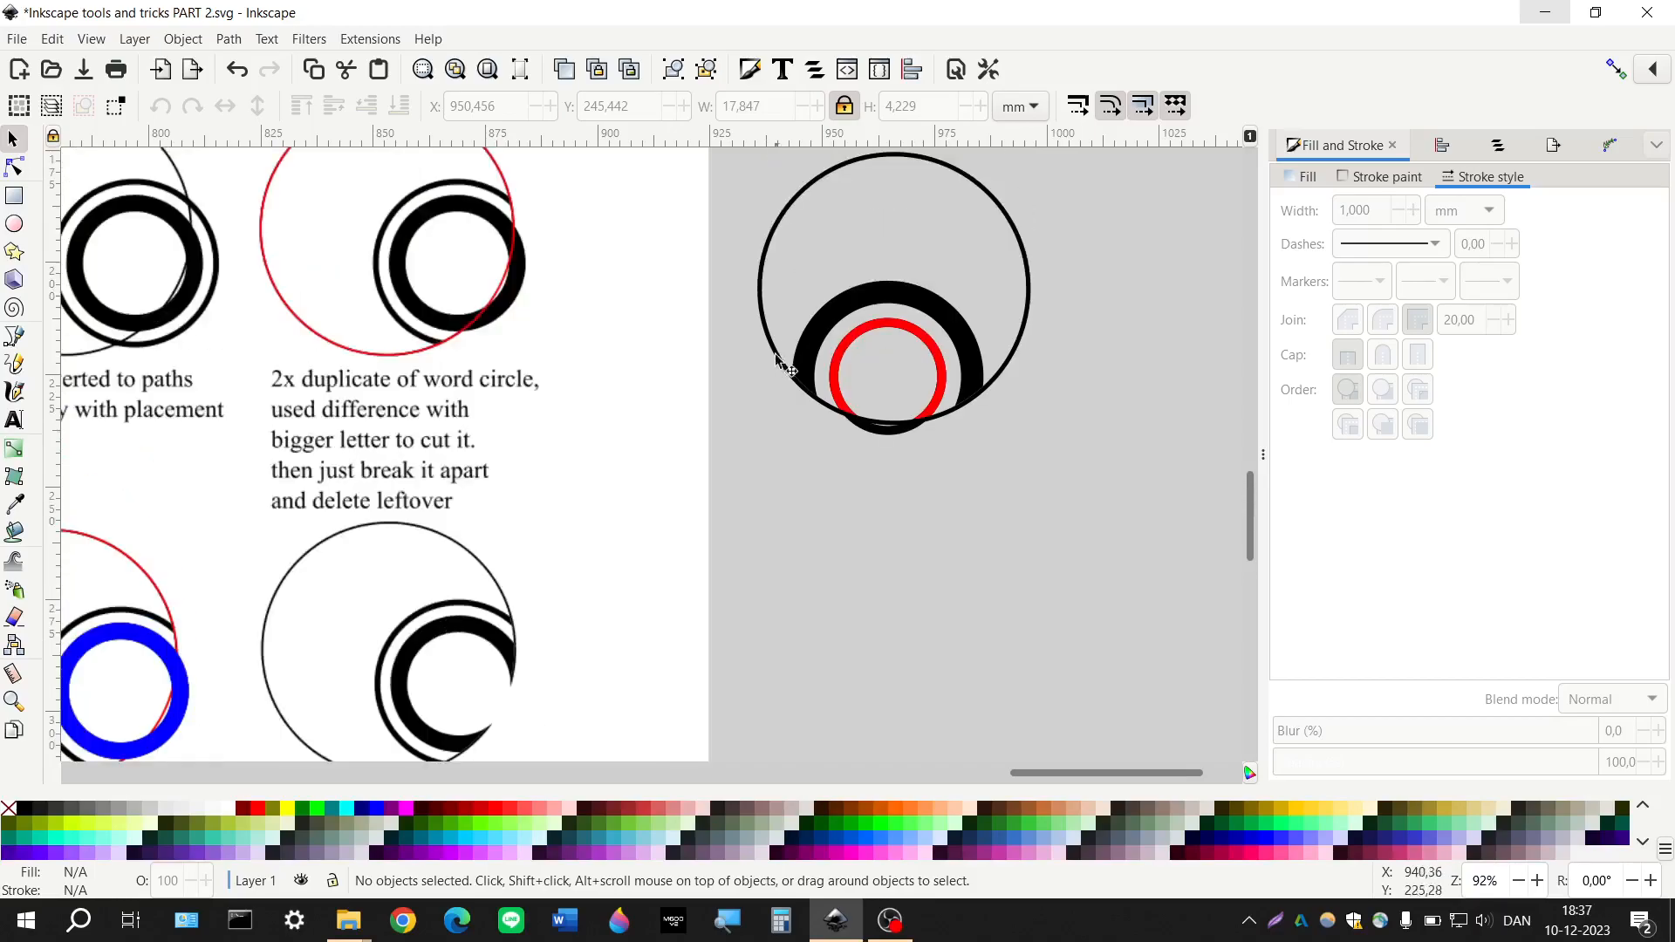
# Select the remaining black word circle, keep it in place, and colour it magenta
pyautogui.moveTo(751, 326); pyautogui.dragTo(725, 546)
pyautogui.hotkey('ctrl', 'z')
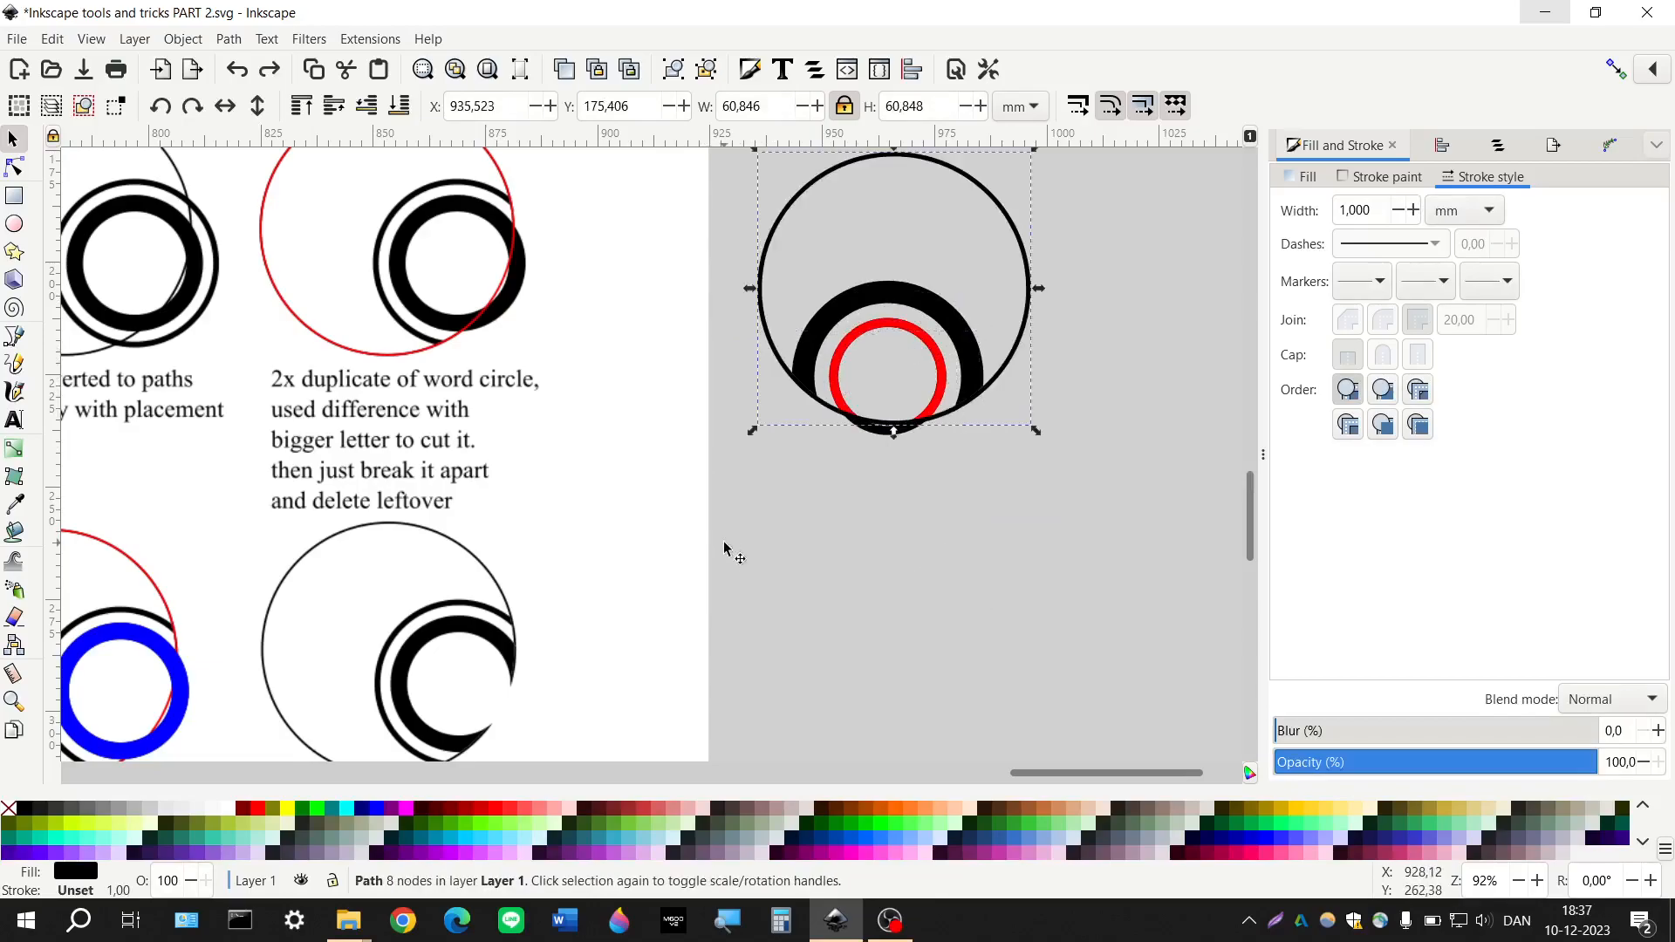
pyautogui.hscroll(2, 712, 527)
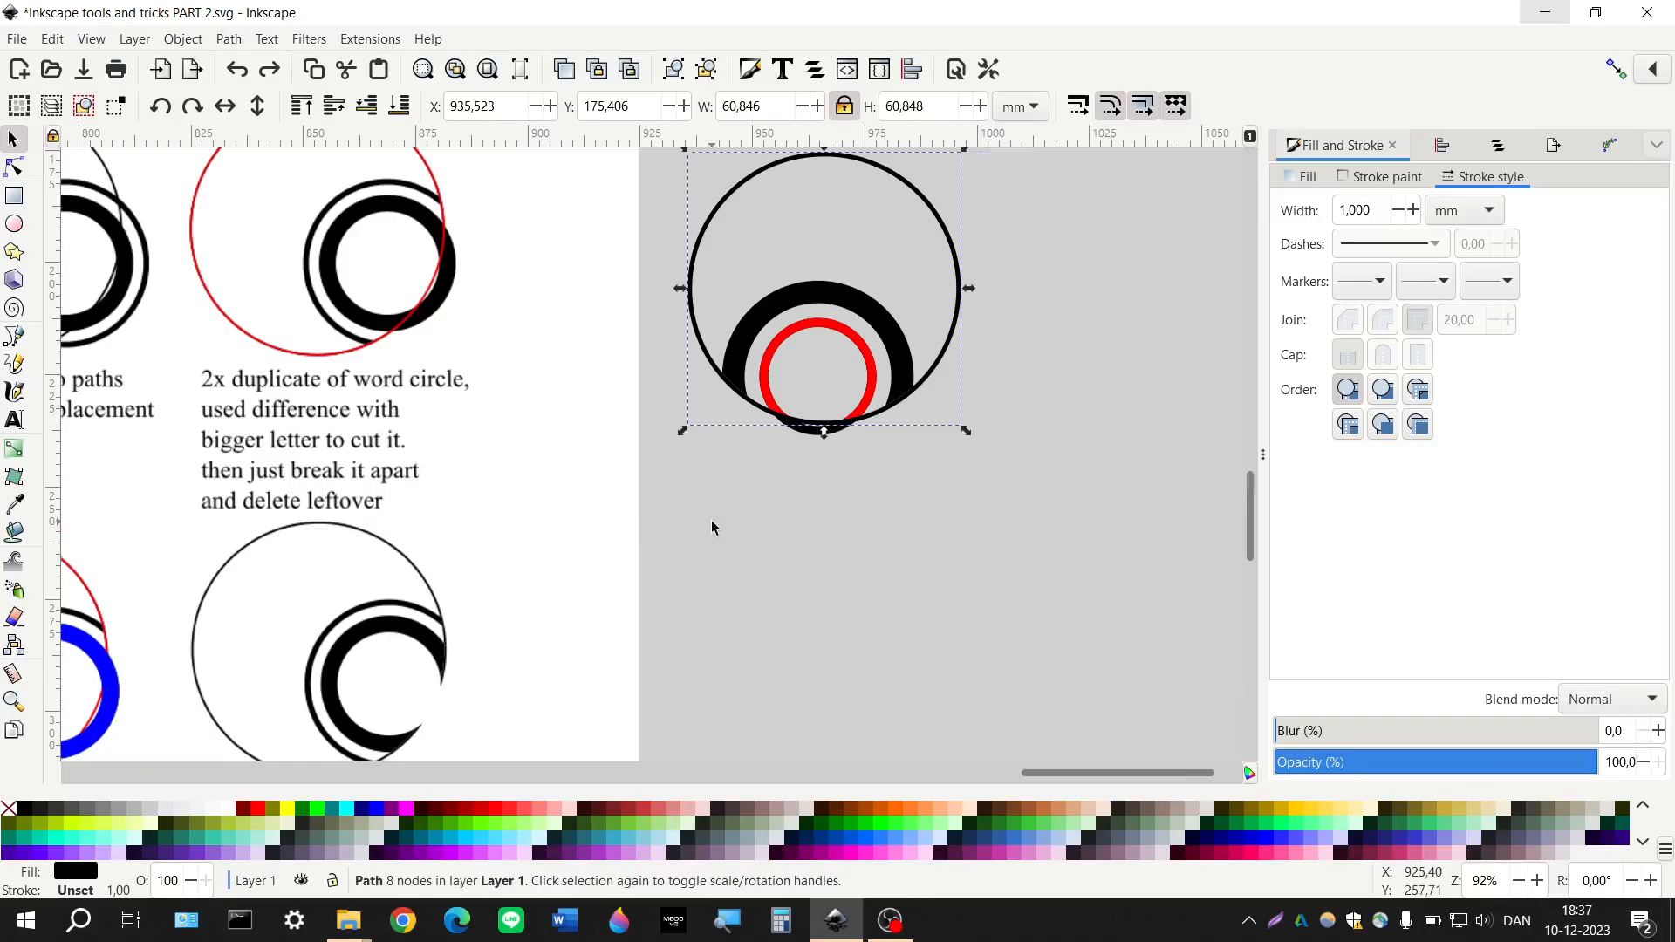
pyautogui.scroll(-2, 712, 527)
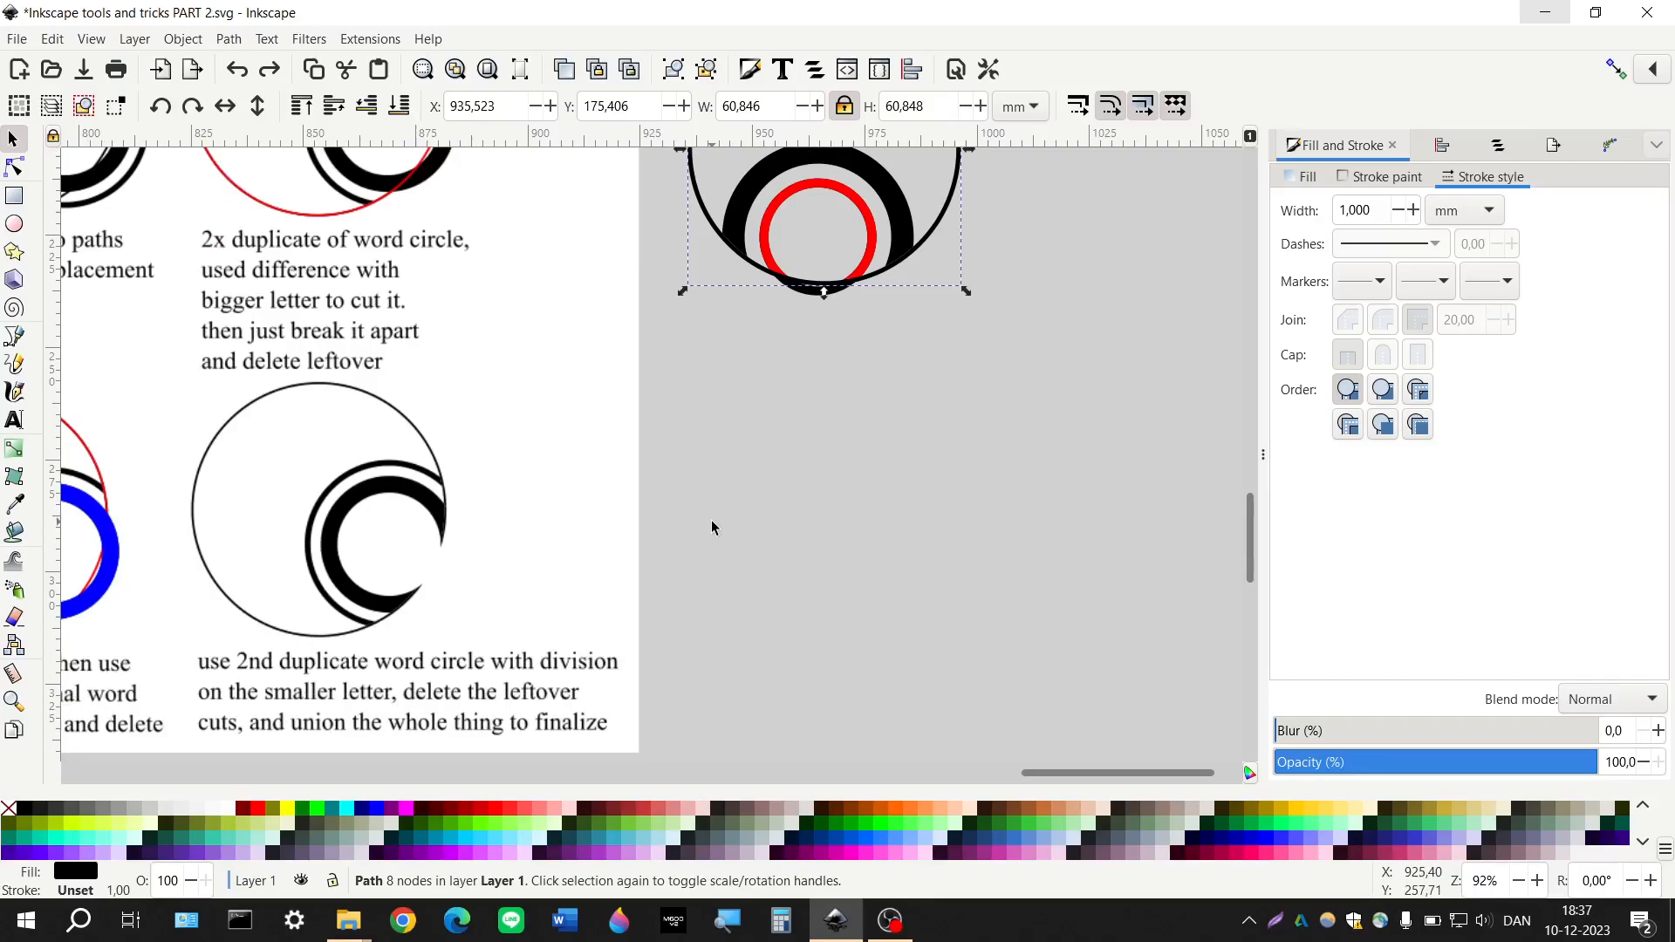
pyautogui.scroll(2, 713, 527)
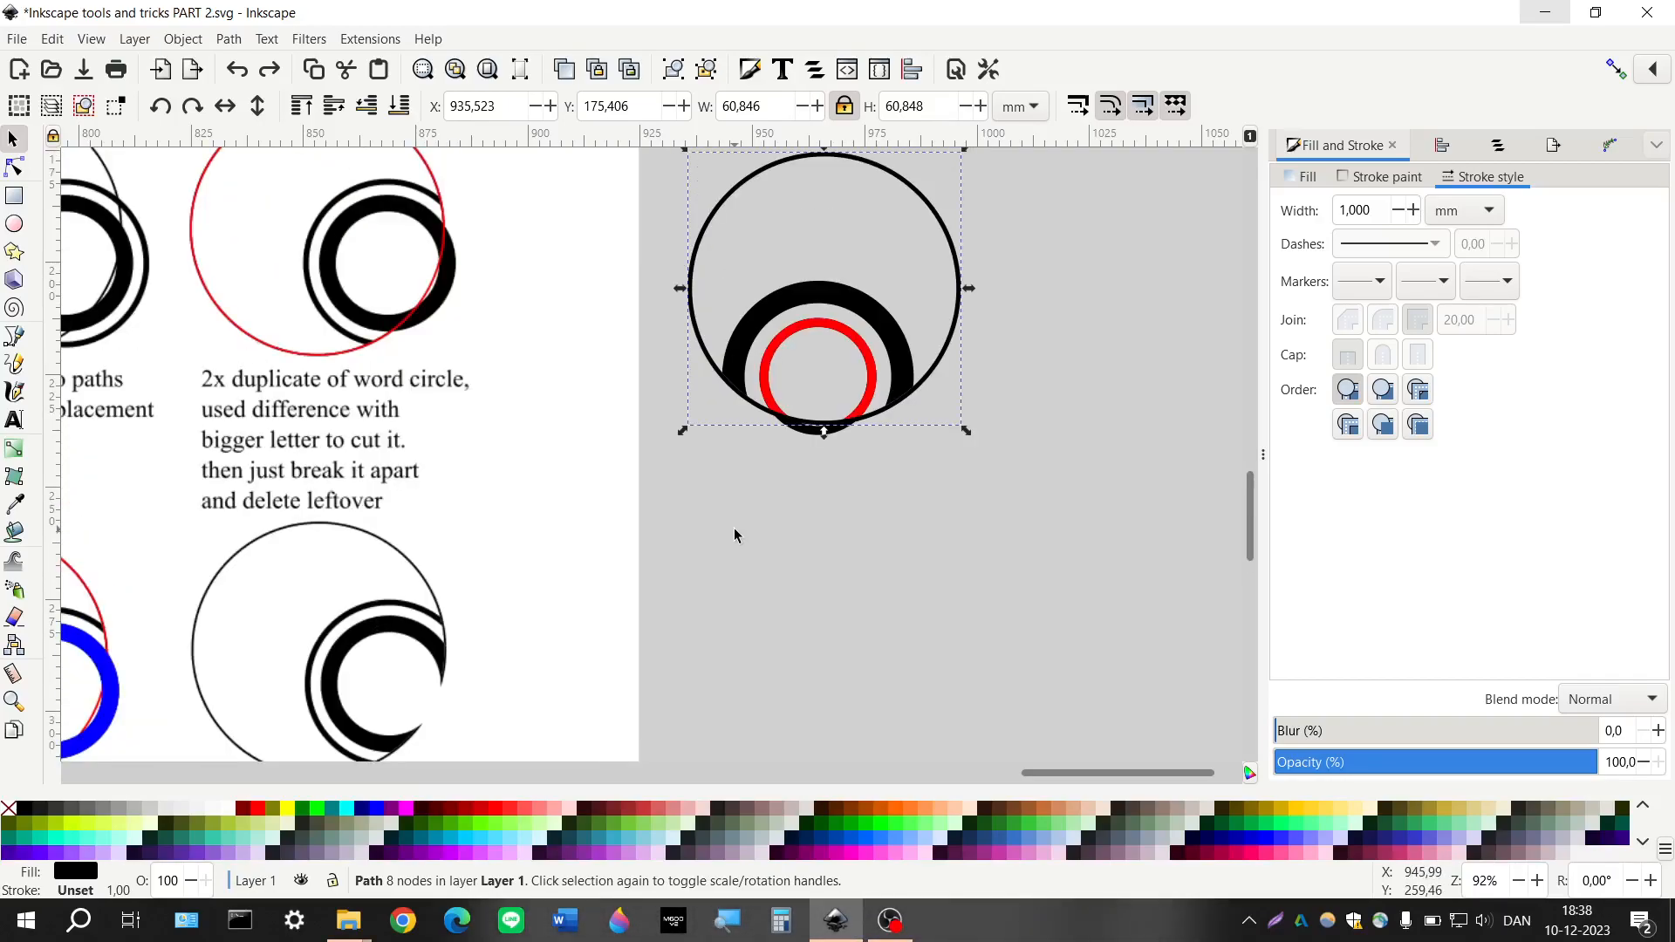
pyautogui.scroll(1, 735, 535)
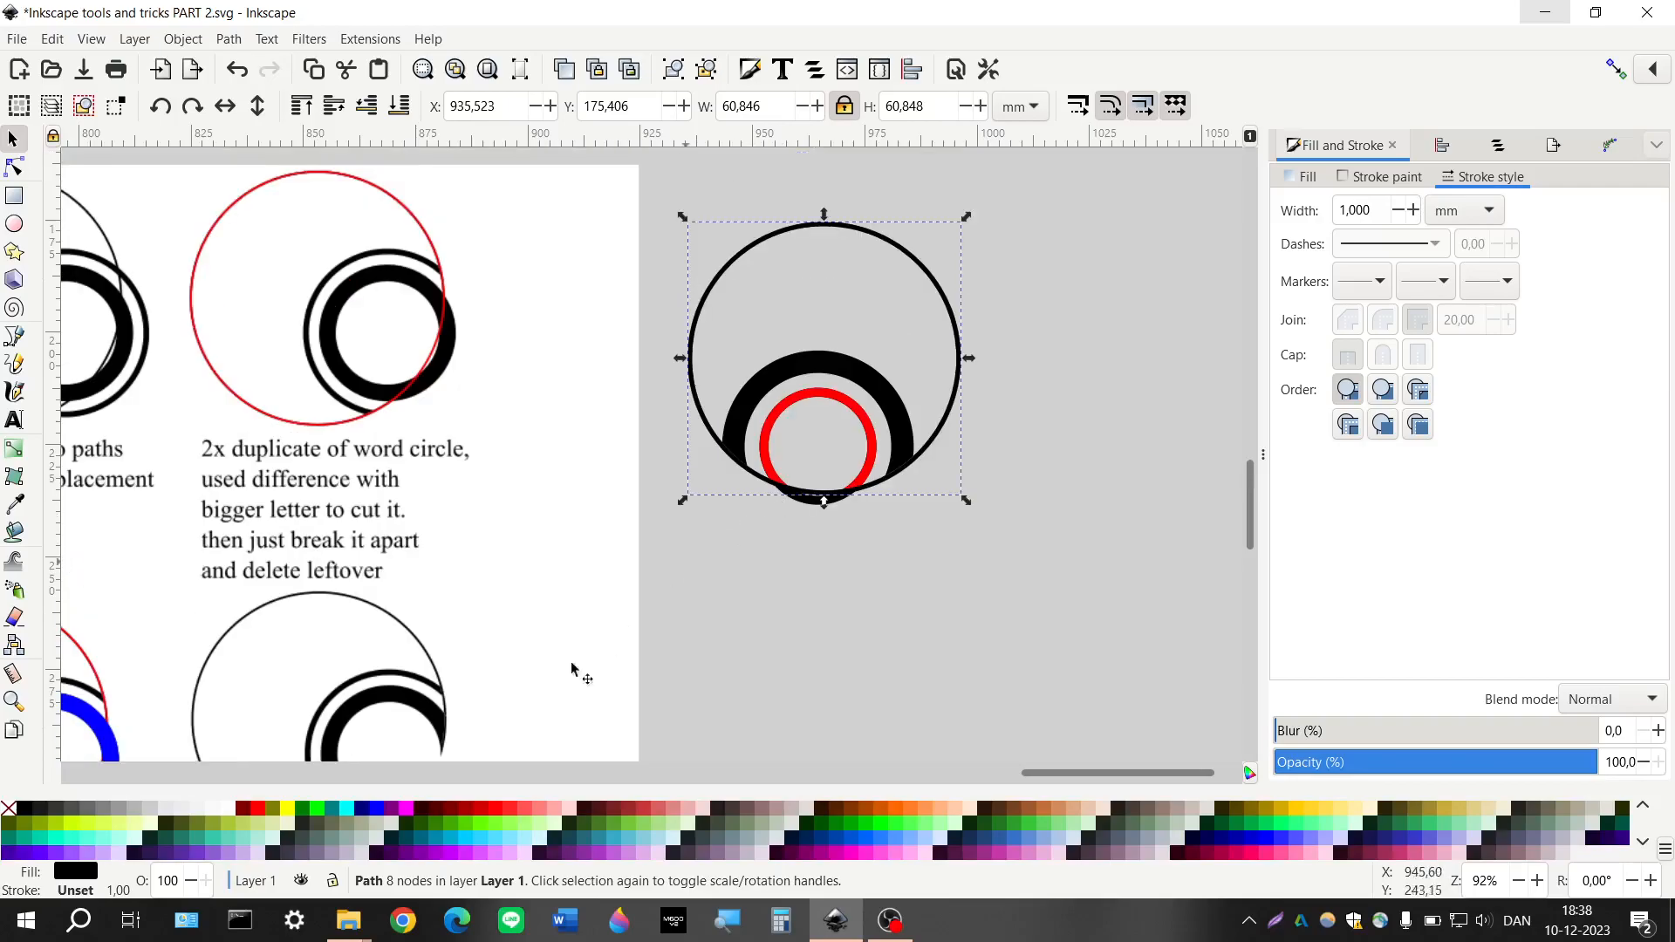
pyautogui.click(408, 808)
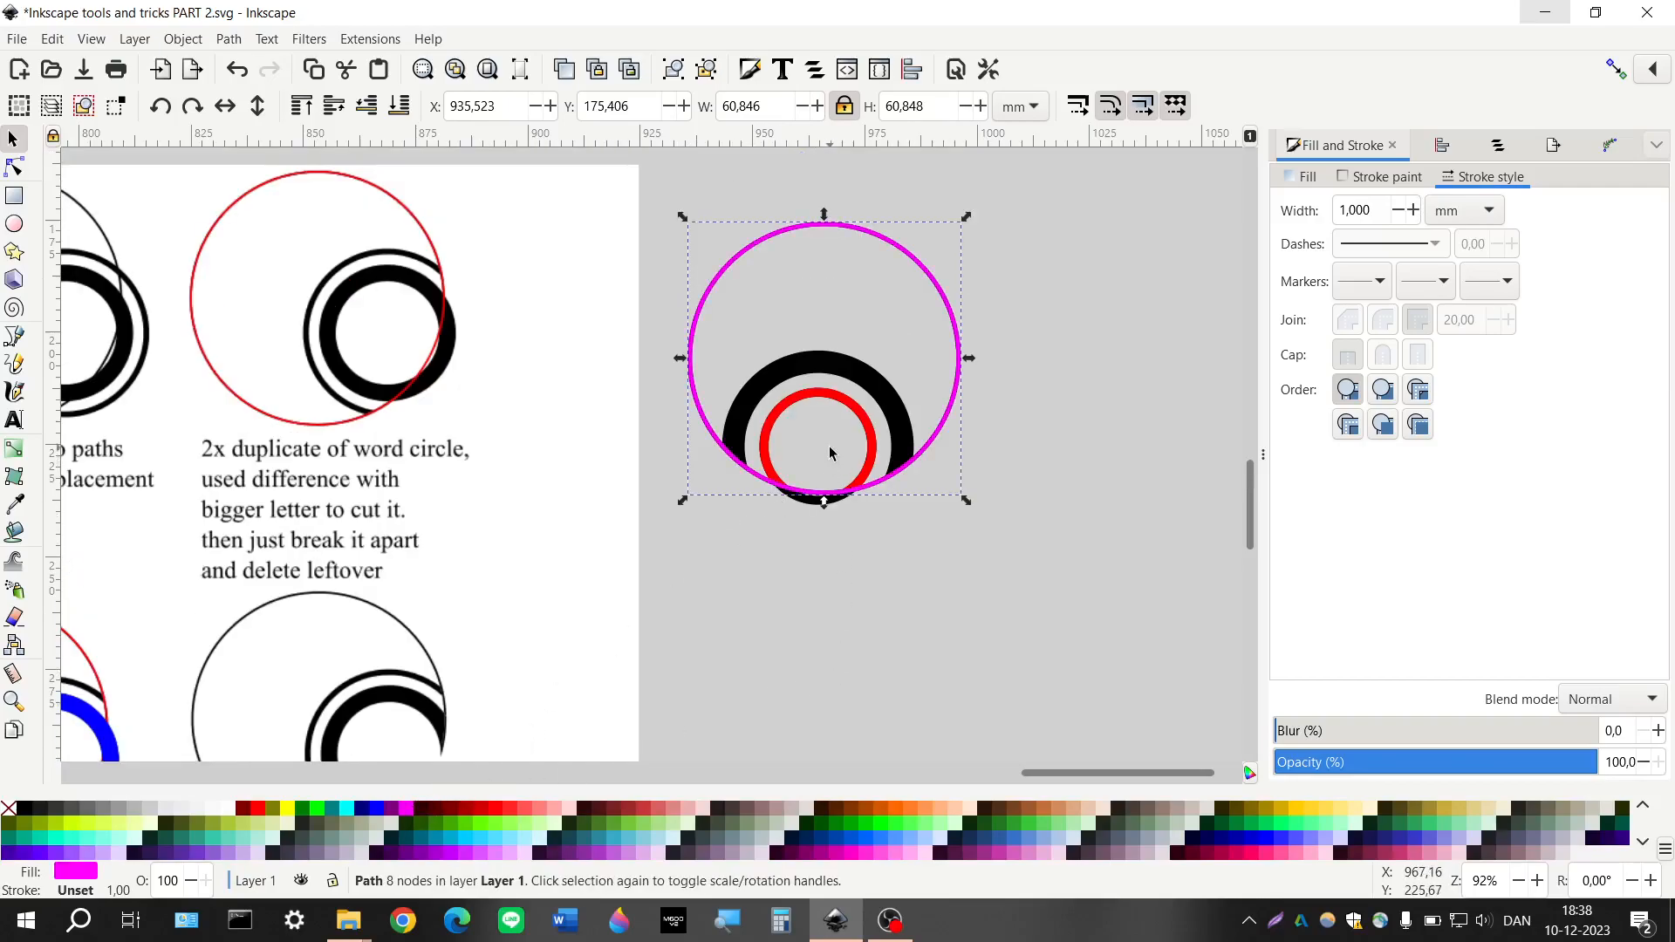
# Split the small black letter ring with the magenta word circle using Division, and move its leftover piece away from the design
pyautogui.scroll(2, 831, 453)
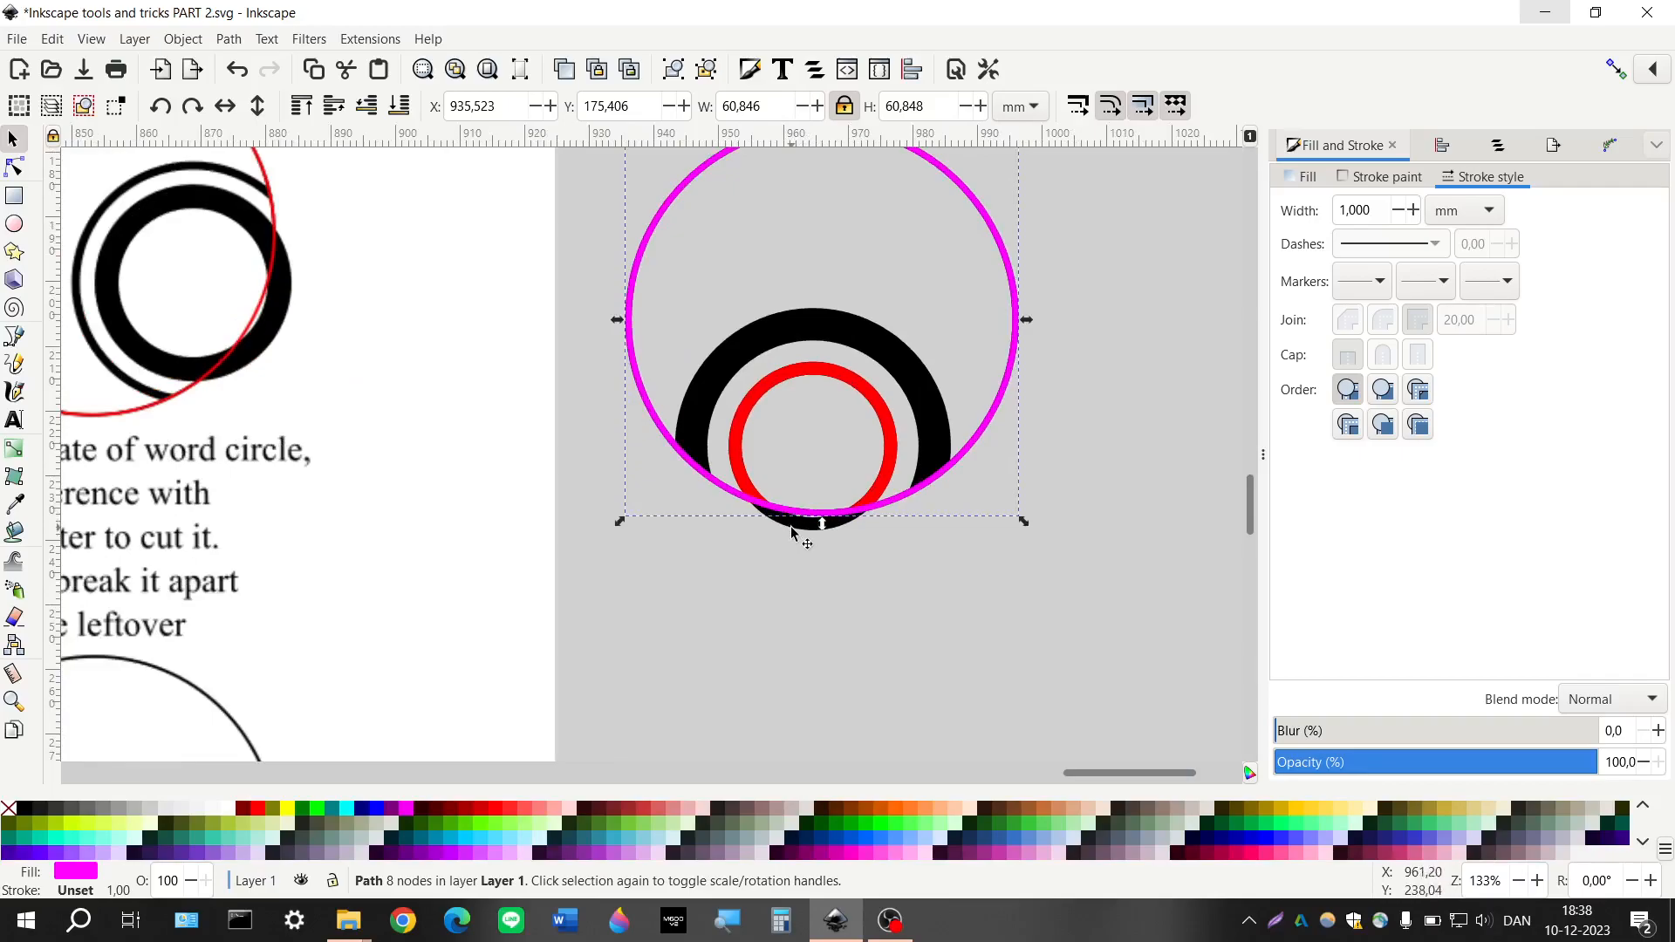
pyautogui.keyDown('shift'); pyautogui.click(792, 528); pyautogui.keyUp('shift')
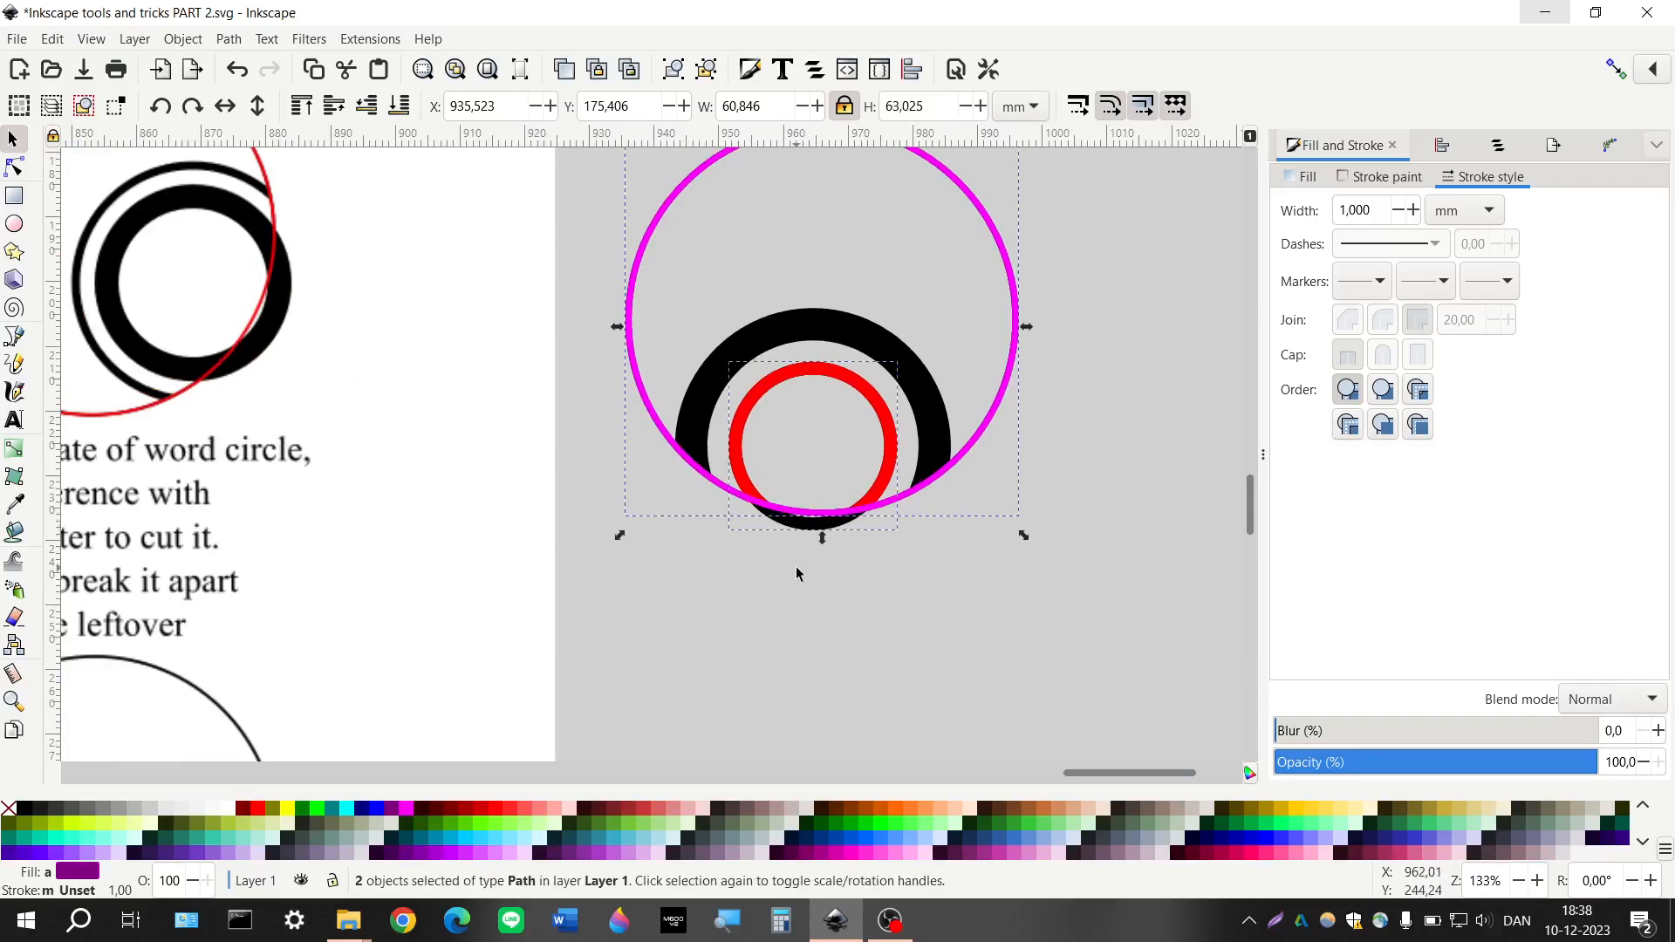
pyautogui.click(228, 39)
pyautogui.click(340, 239)
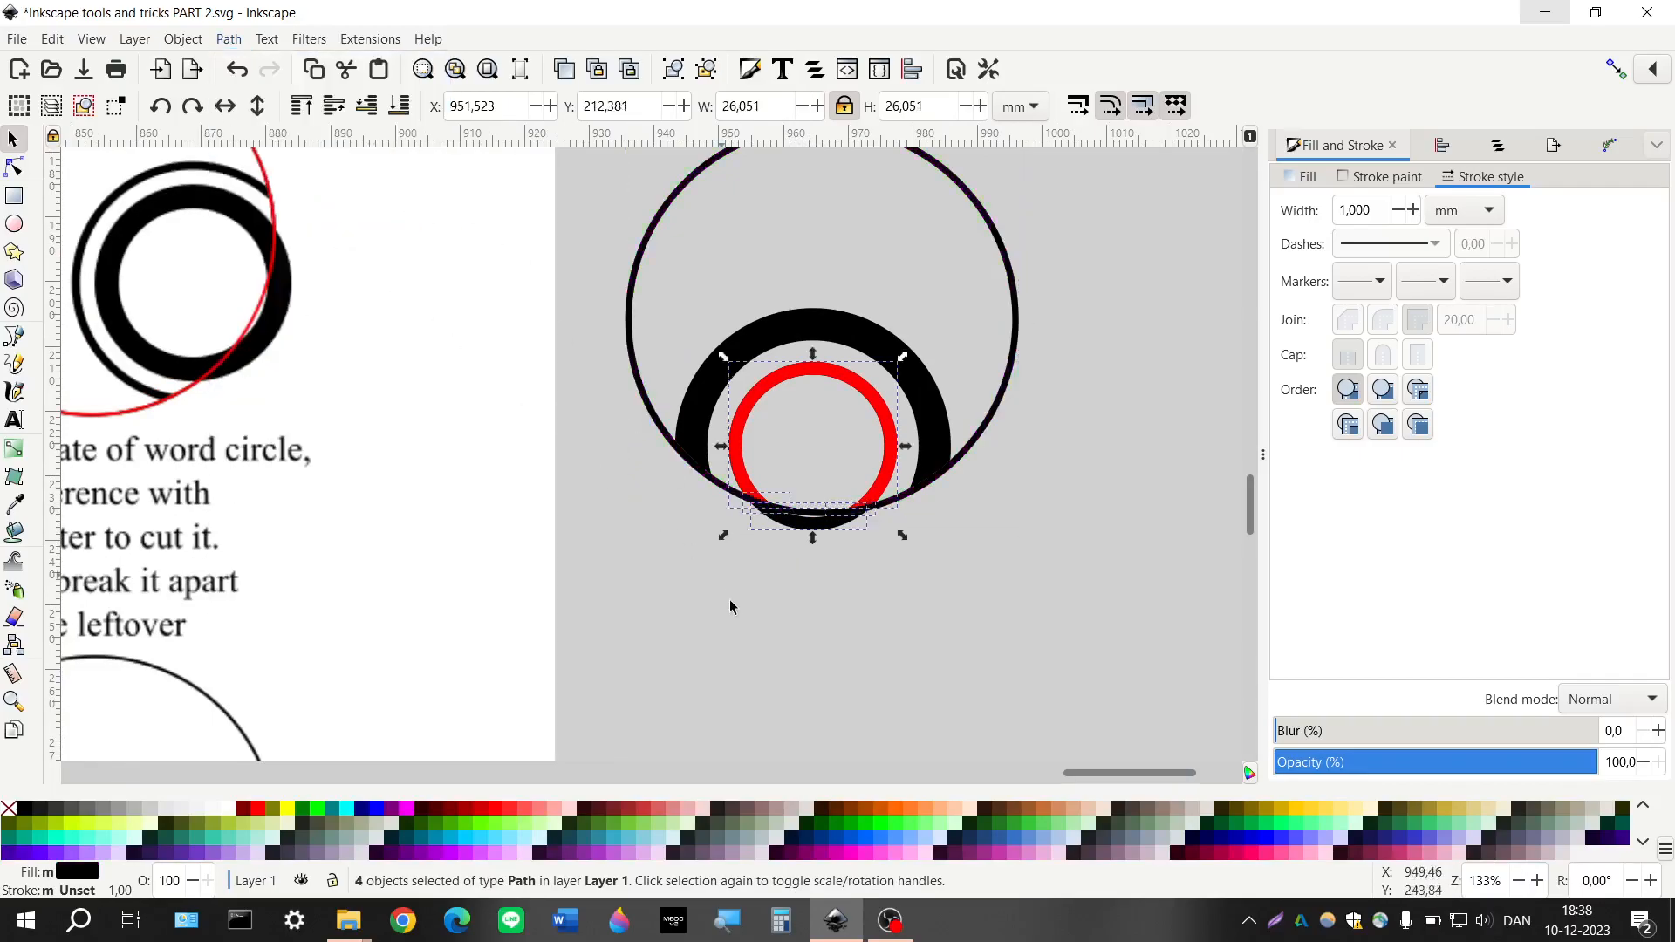
pyautogui.click(732, 607)
pyautogui.moveTo(809, 524); pyautogui.dragTo(780, 626)
pyautogui.moveTo(804, 530); pyautogui.dragTo(794, 565)
pyautogui.click(721, 599)
# Undo the edits back to before the Difference cut on the red letter ring
pyautogui.hotkey('ctrl', 'z')
pyautogui.hotkey('ctrl', 'z')
pyautogui.hotkey('ctrl', 'z')
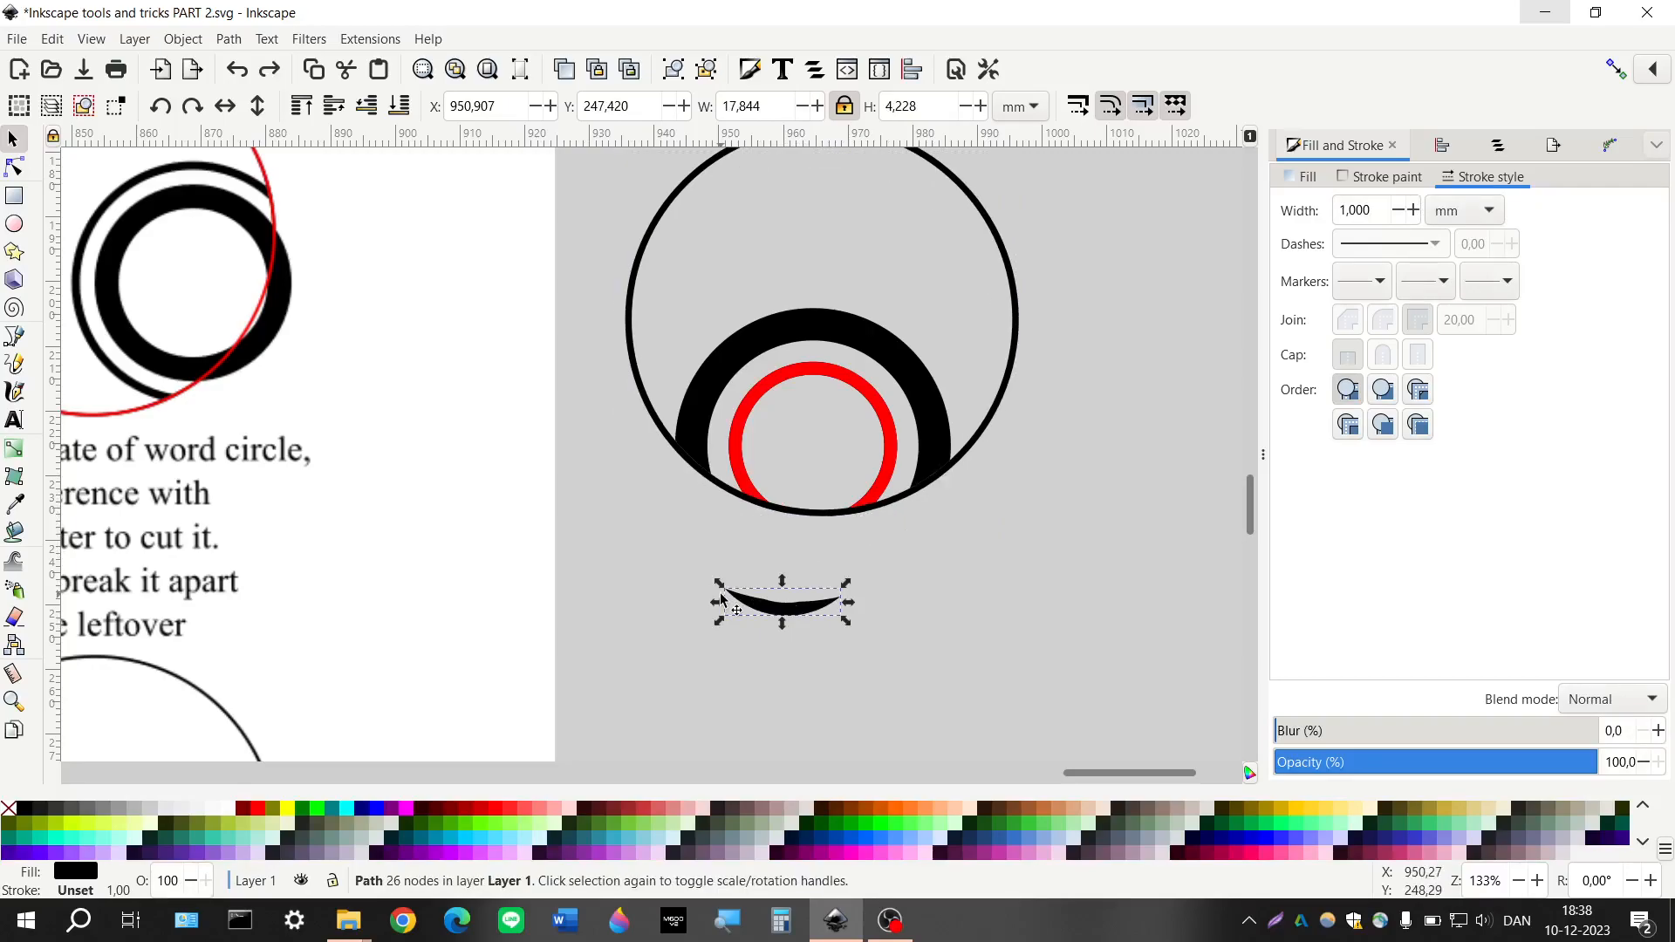
pyautogui.hotkey('ctrl', 'z')
pyautogui.hotkey('ctrl', 'z')
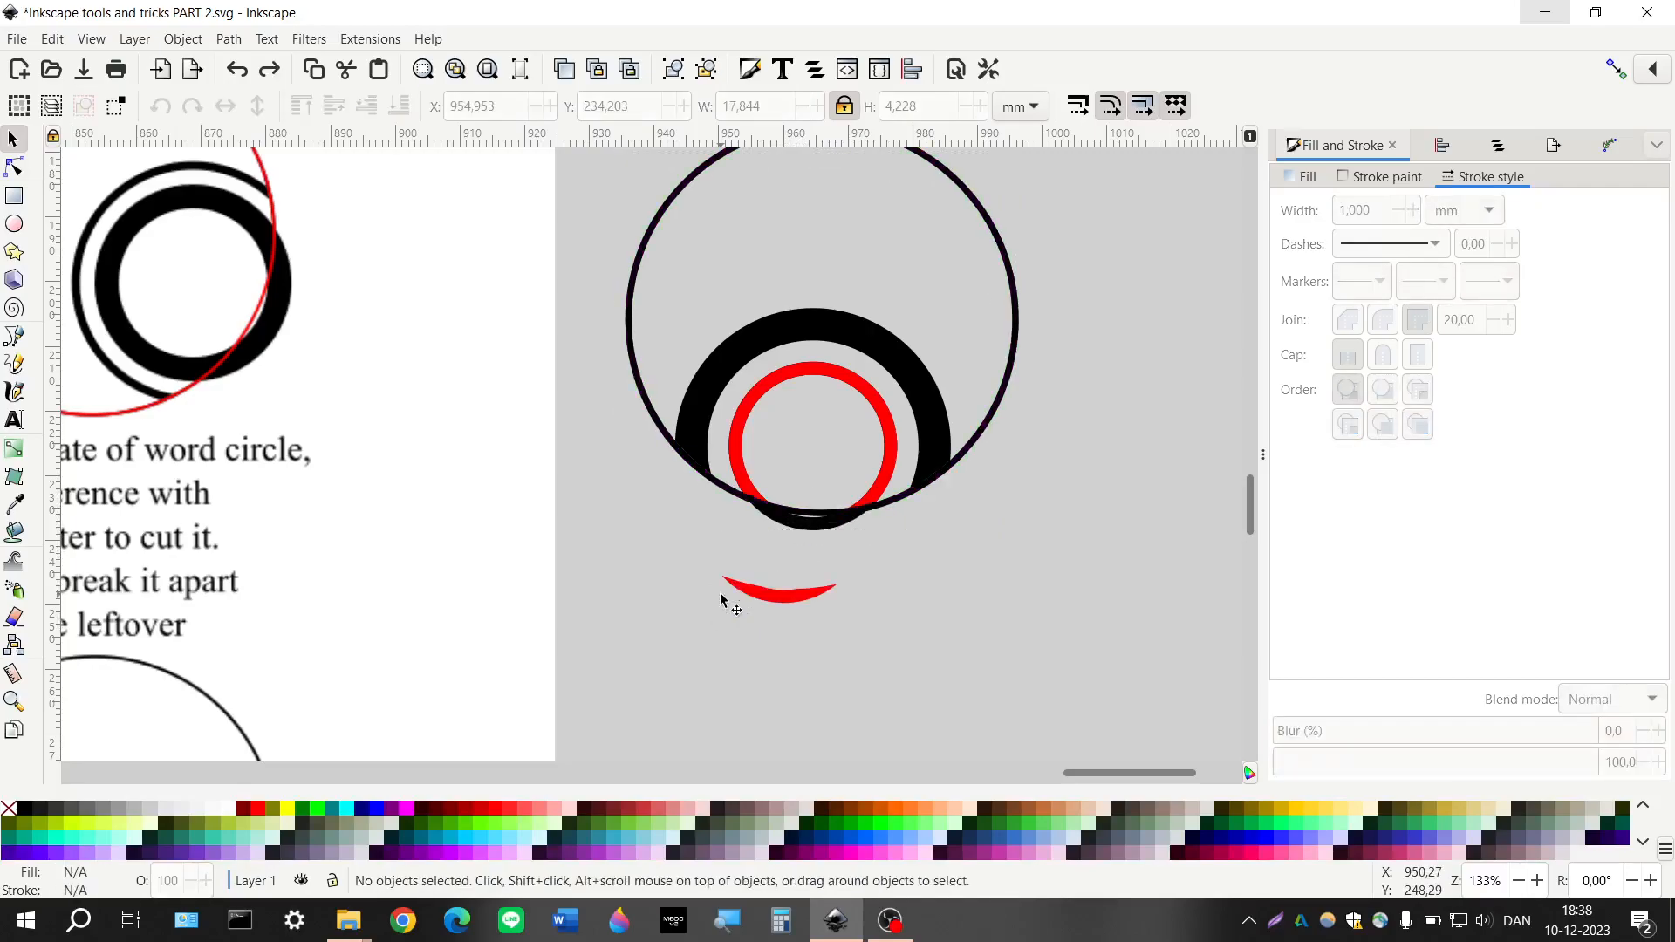
pyautogui.hotkey('ctrl', 'z')
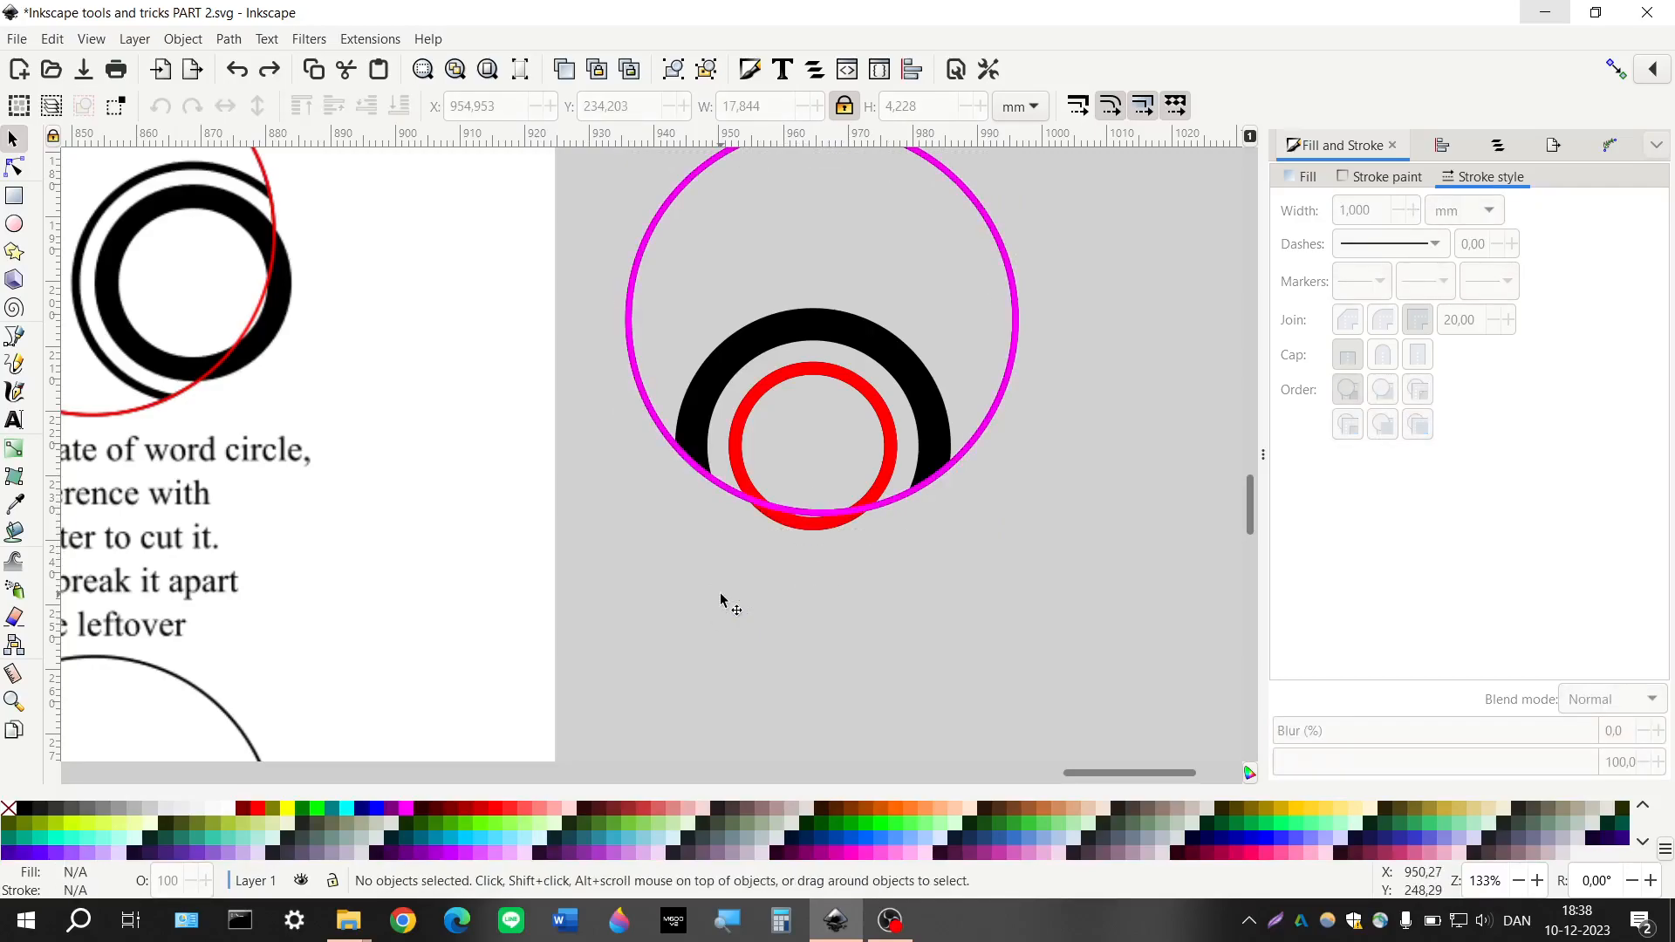
# Move the red copy of the small letter ring below the word circle and recheck the written instructions for the final stages
pyautogui.keyDown('ctrl'); pyautogui.scroll(-2, 730, 602); pyautogui.keyUp('ctrl')
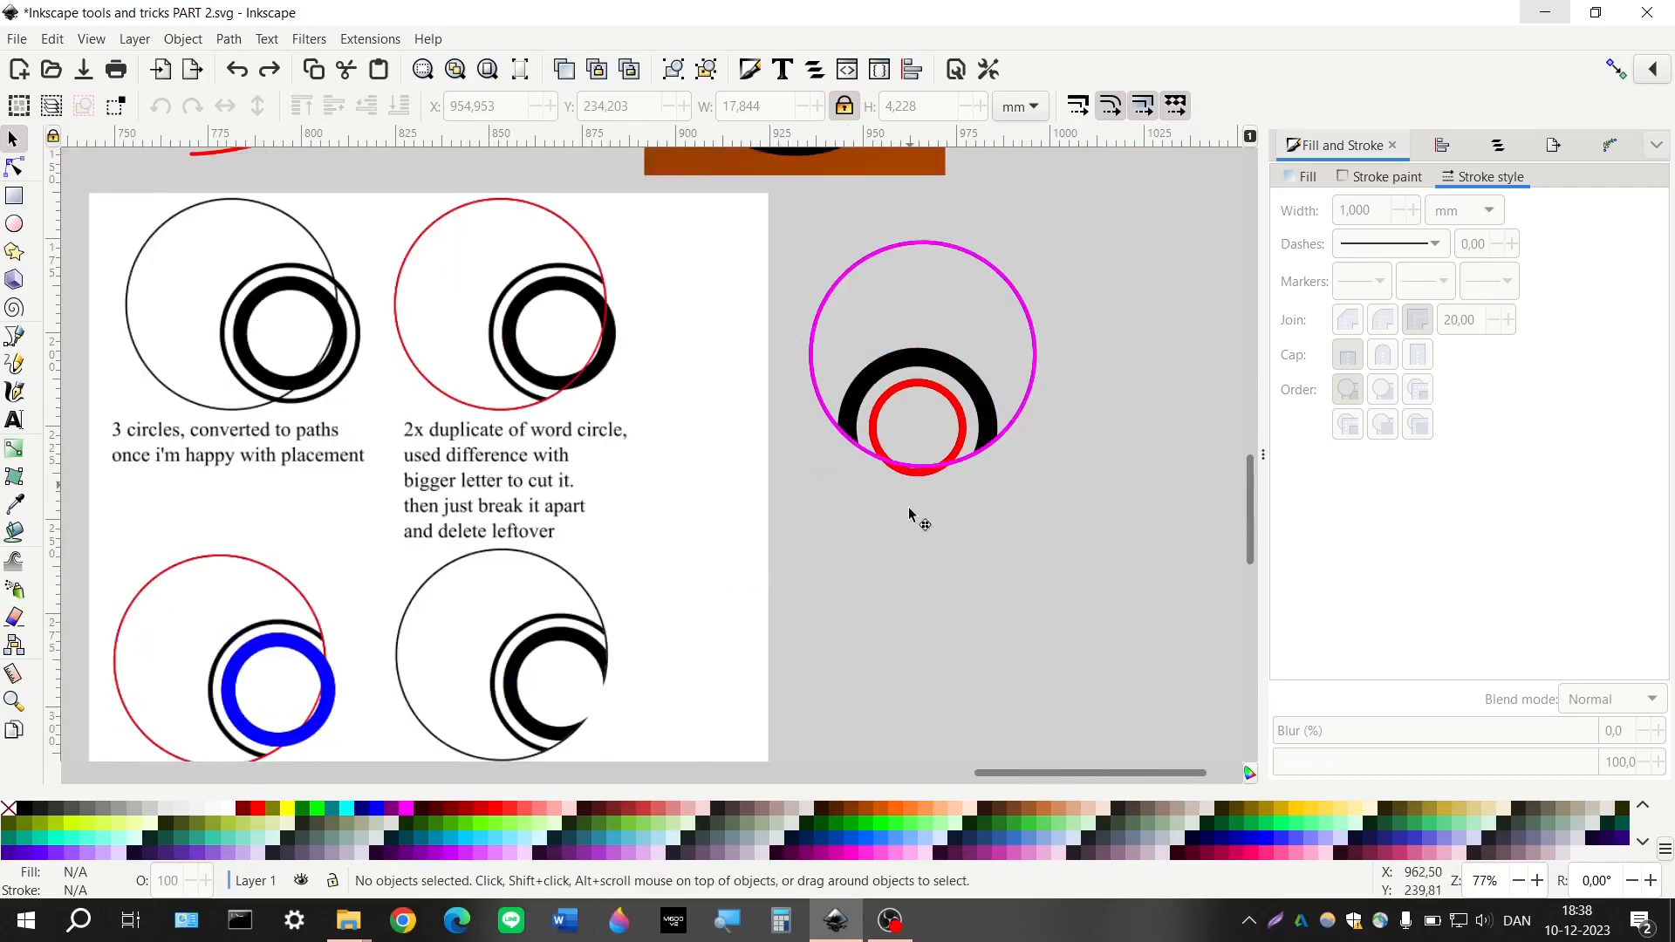
pyautogui.moveTo(911, 476); pyautogui.dragTo(895, 553)
pyautogui.scroll(-2, 881, 553)
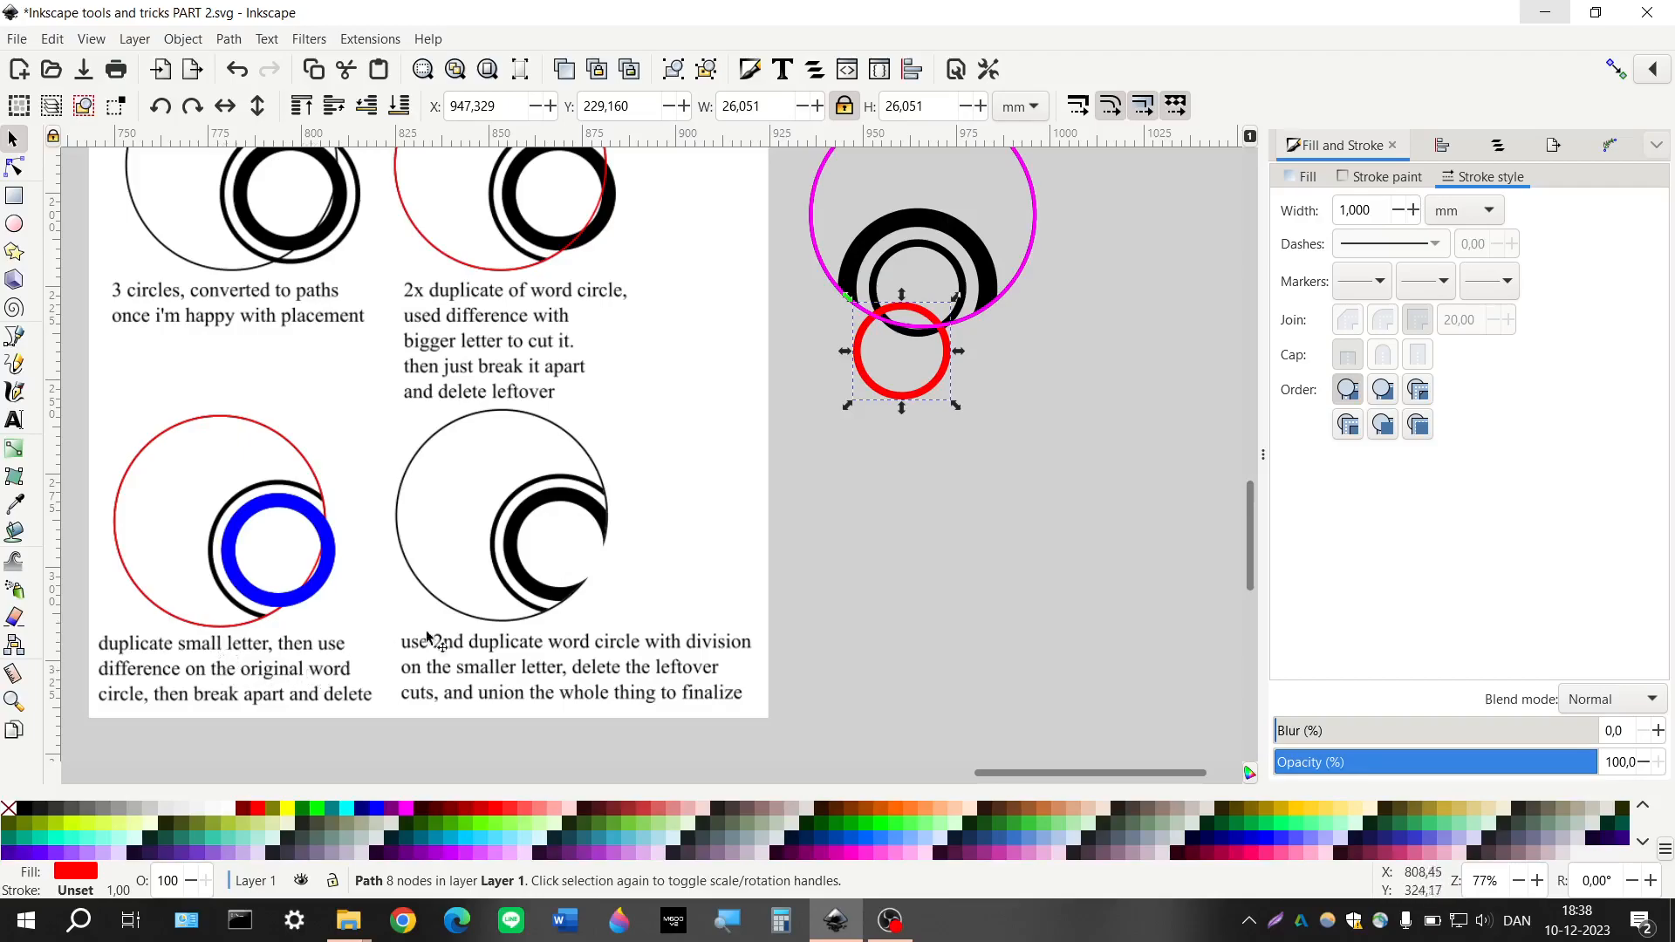
pyautogui.scroll(2, 902, 490)
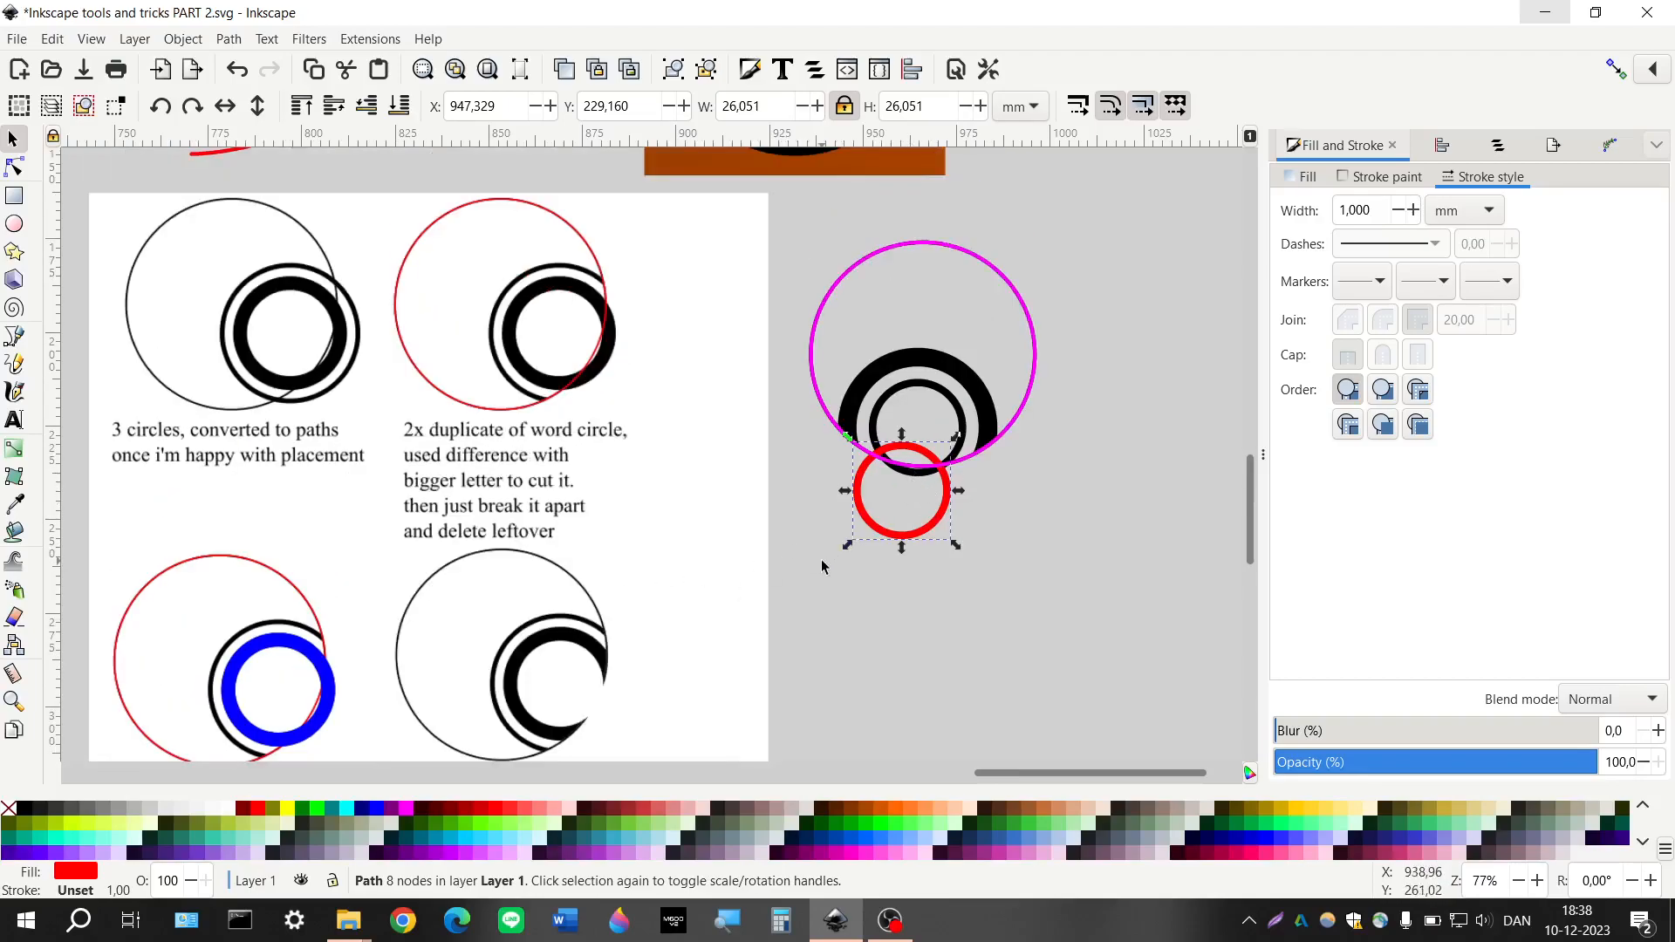
# Undo the last move of the red letter ring, and check the magenta word circle by nudging it down and back
pyautogui.hotkey('ctrl', 'z')
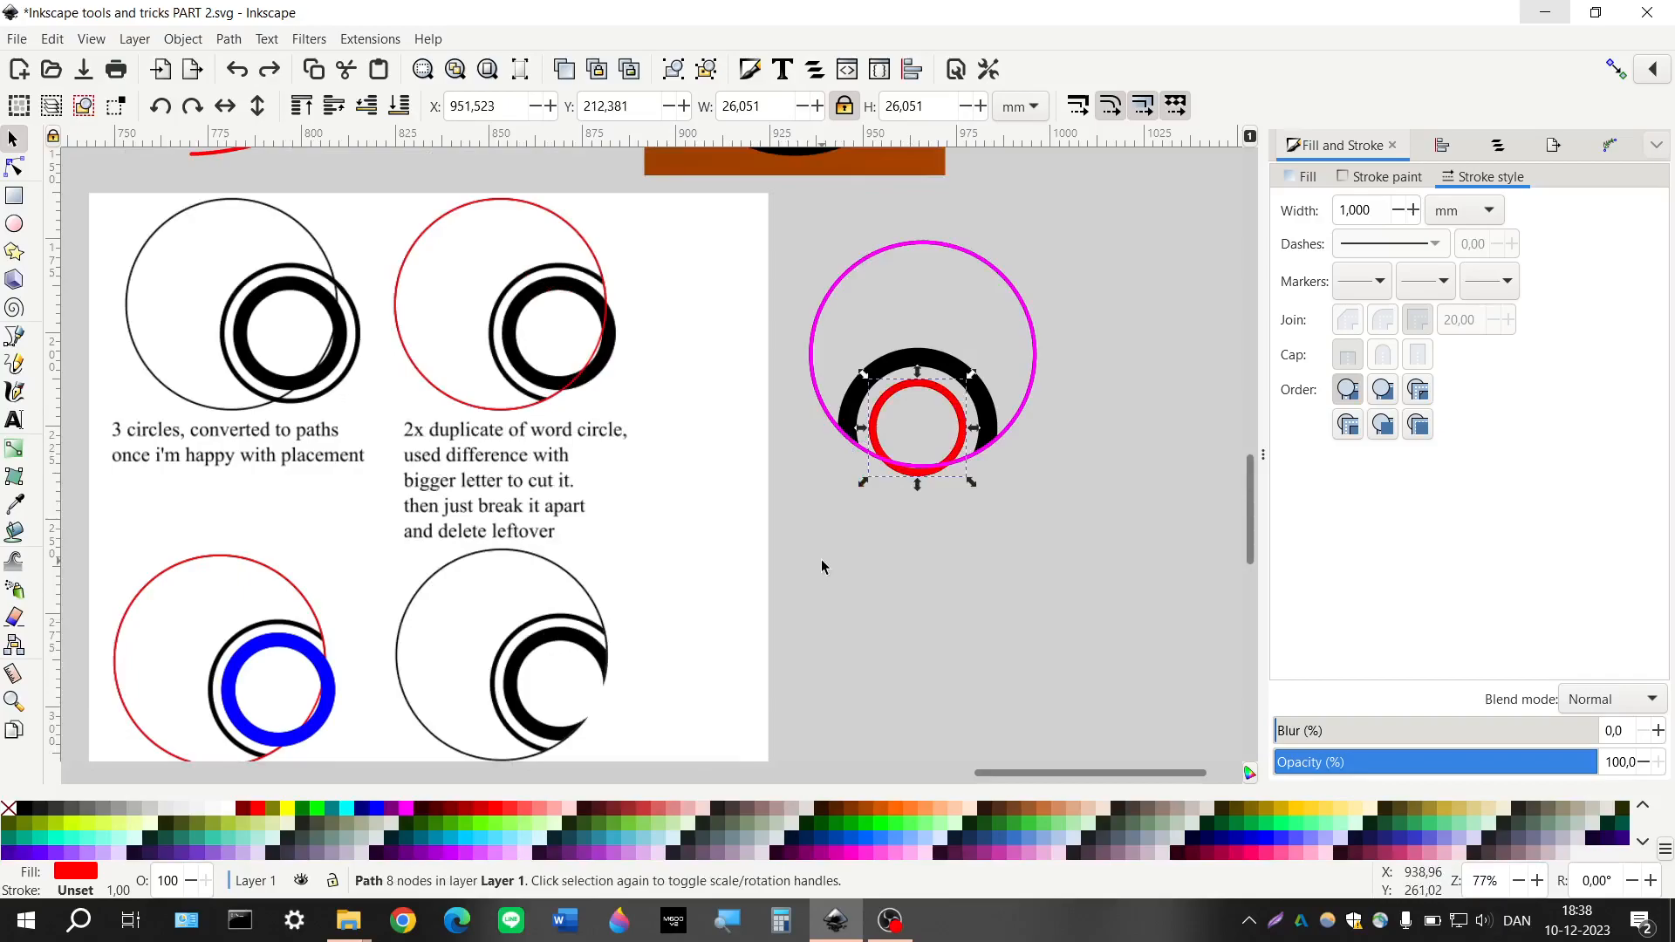
pyautogui.scroll(1, 950, 414)
pyautogui.click(776, 425)
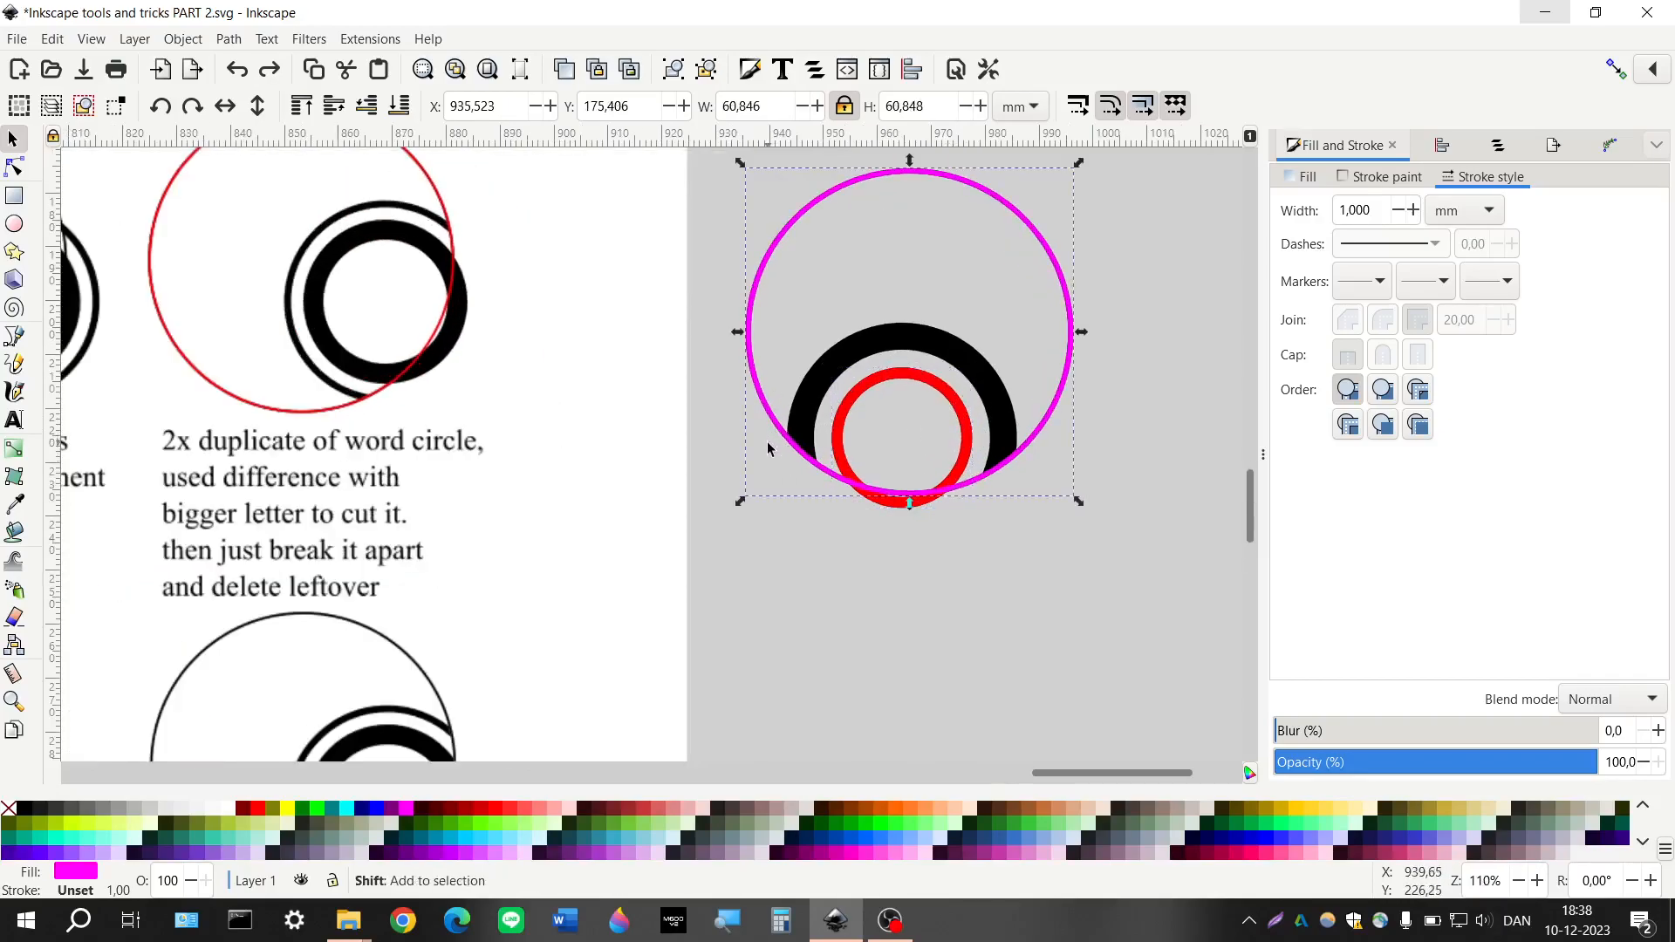
pyautogui.hotkey('shift', 'Down')
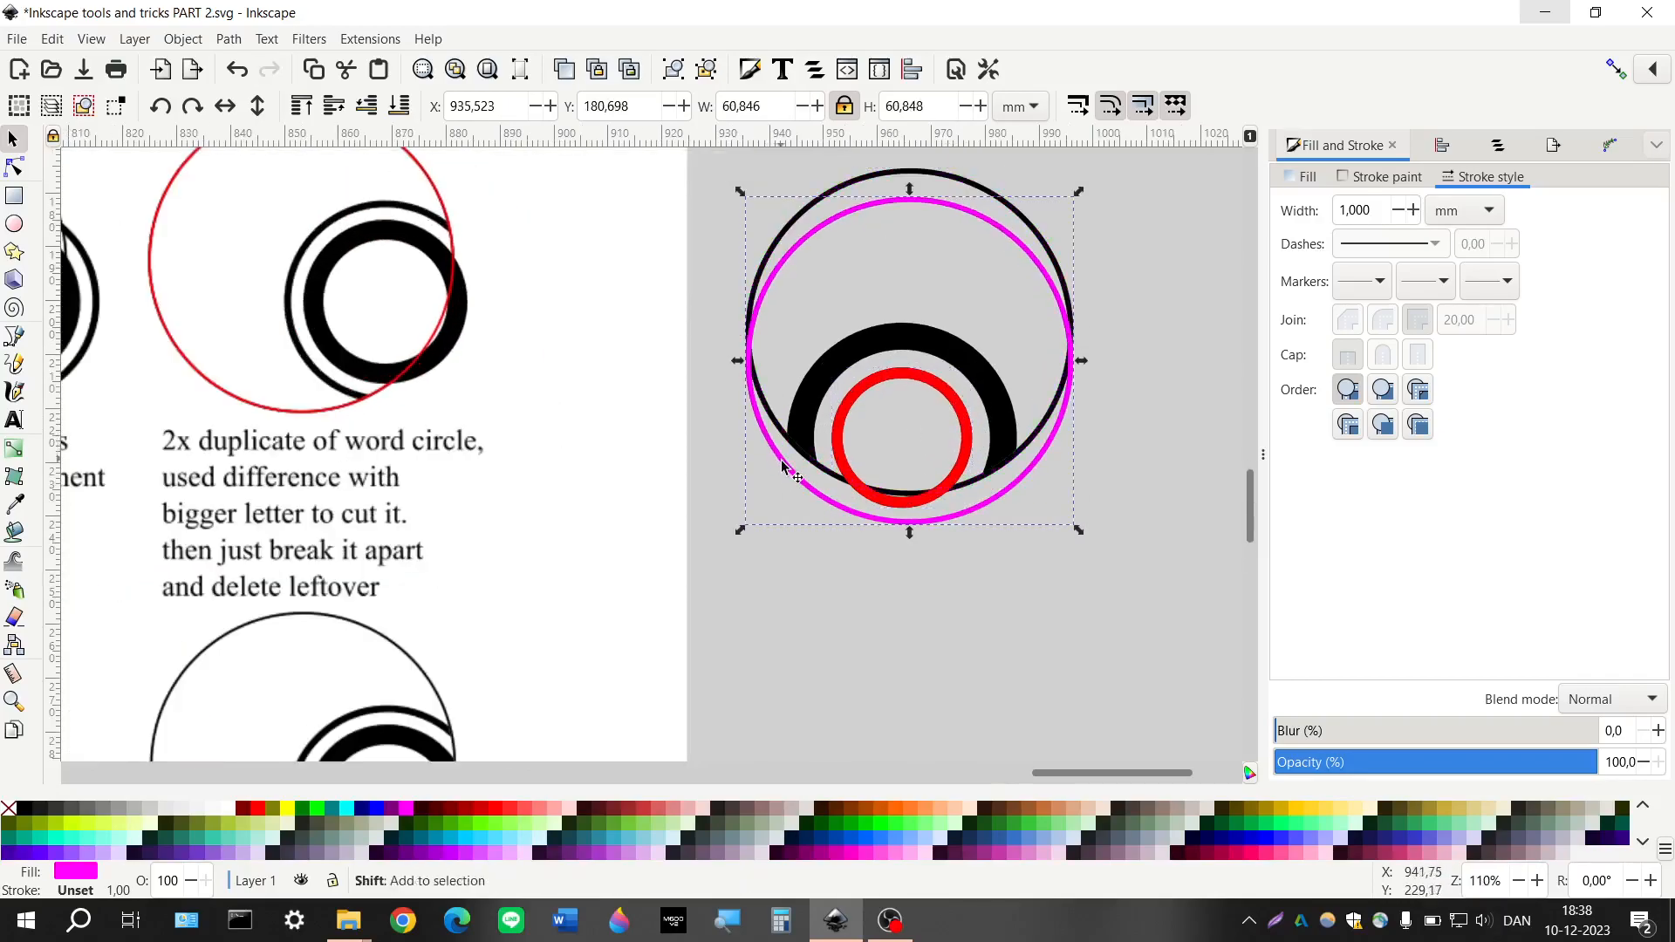
pyautogui.hotkey('shift', 'Up')
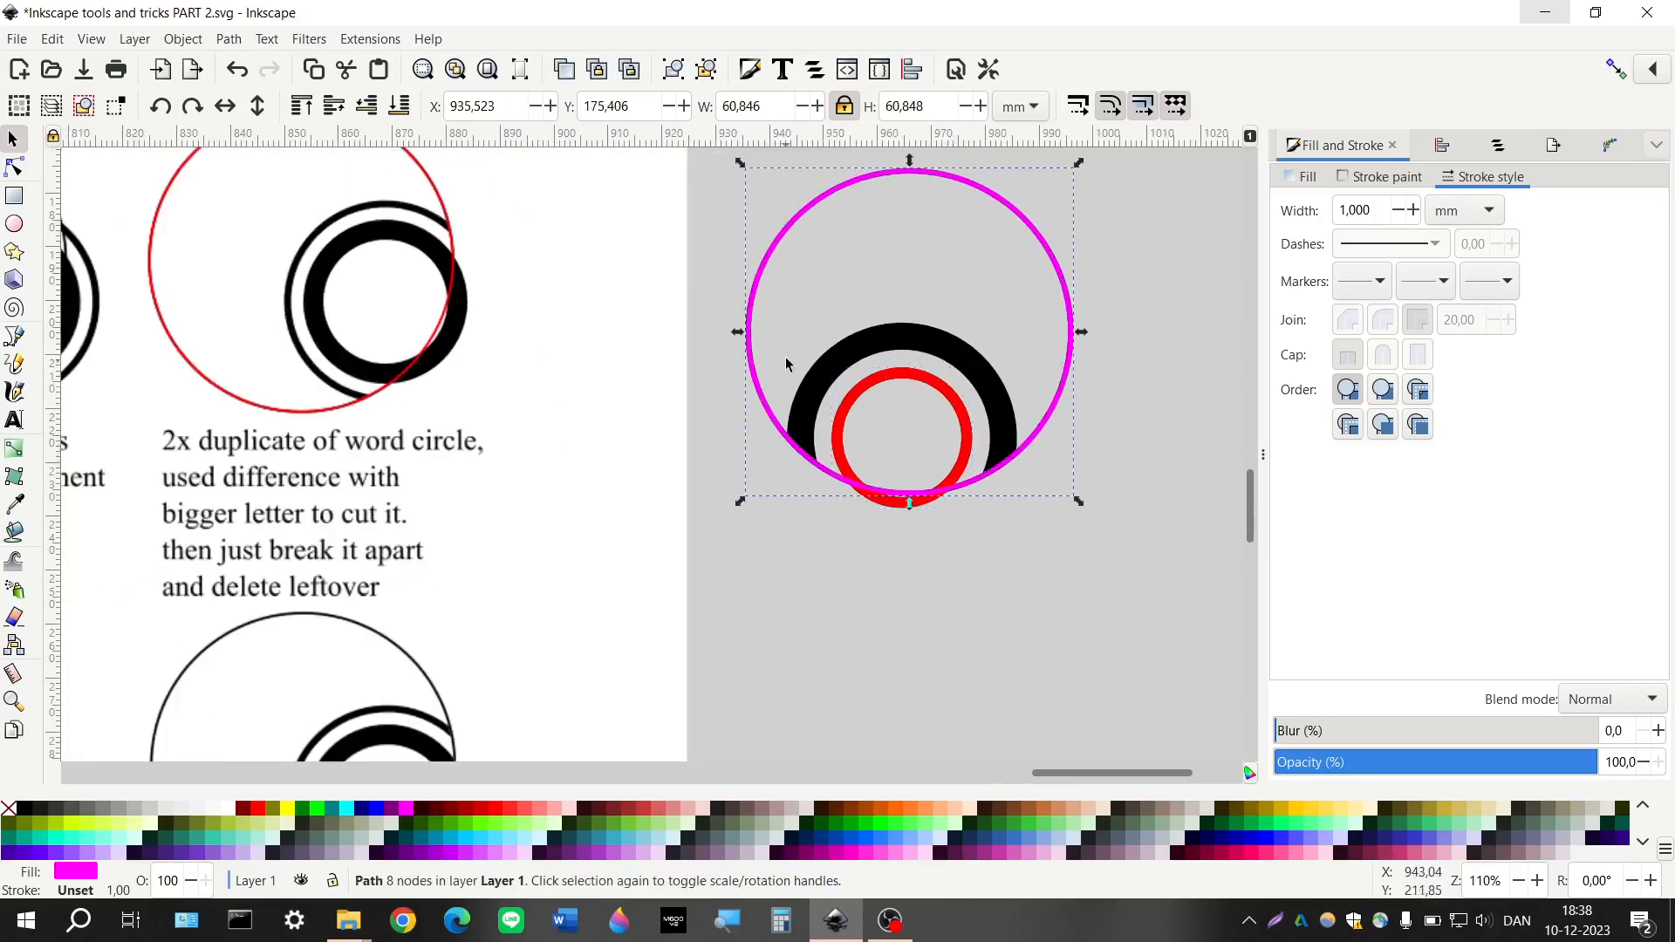
# Lower the magenta word circle to the bottom of the stack, and check the black word circle by nudging it down and back
pyautogui.click(401, 106)
pyautogui.click(752, 310)
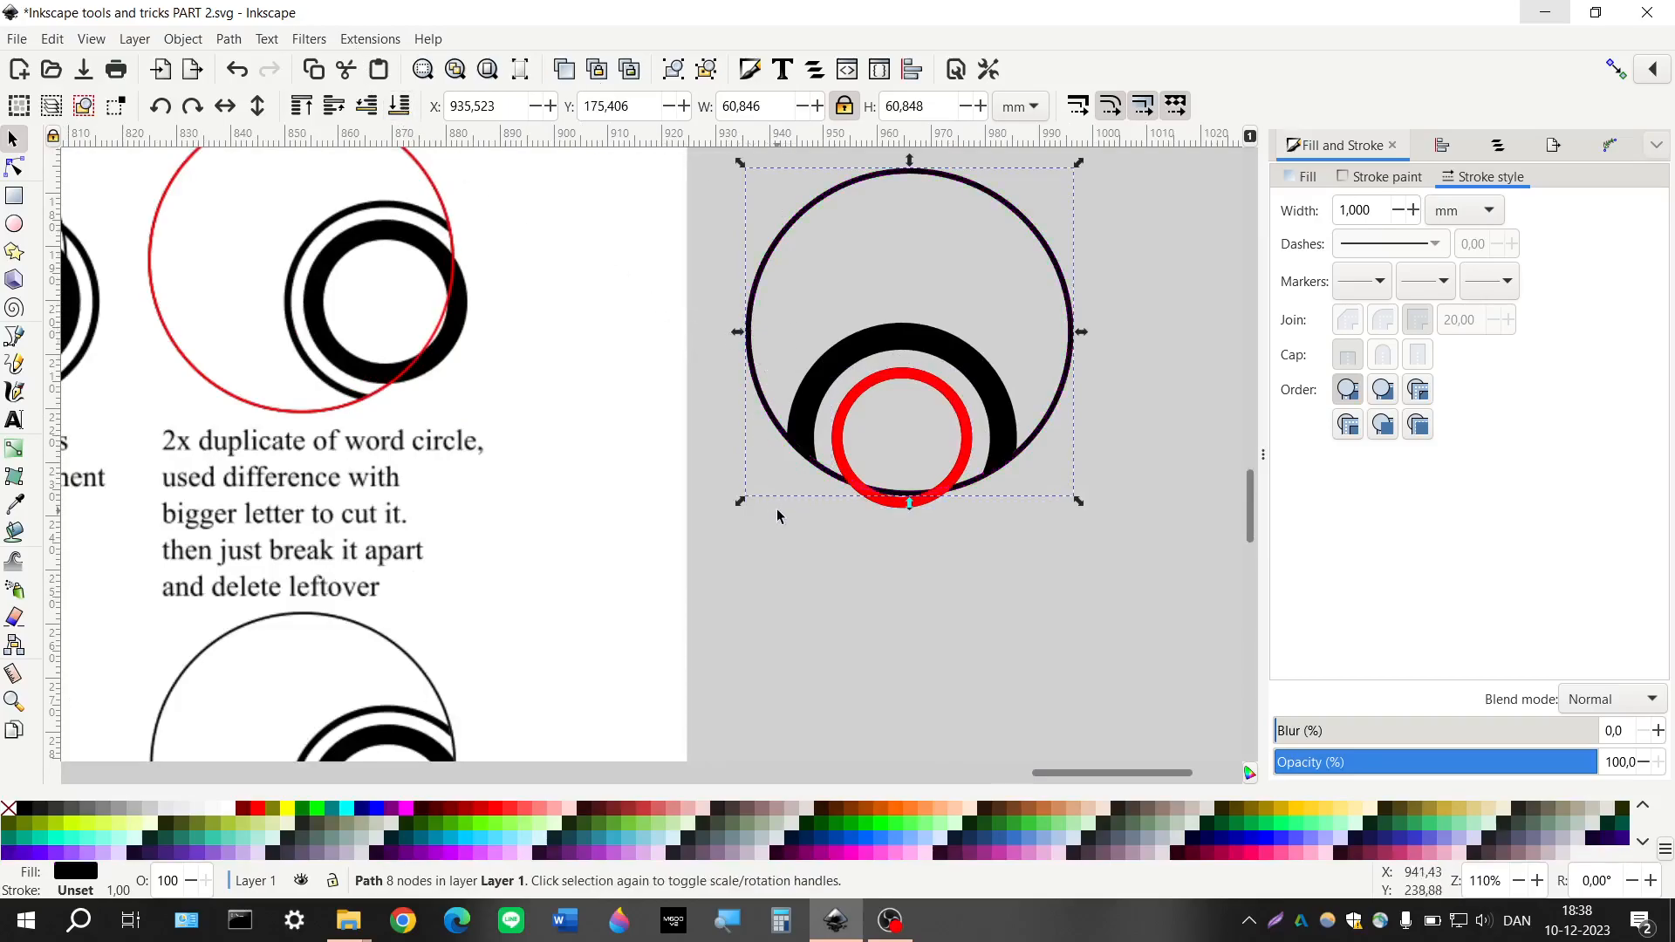
pyautogui.hotkey('shift', 'Down')
pyautogui.hotkey('shift', 'Up')
# Cut the black word circle with the red small letter ring using Difference
pyautogui.click(842, 428)
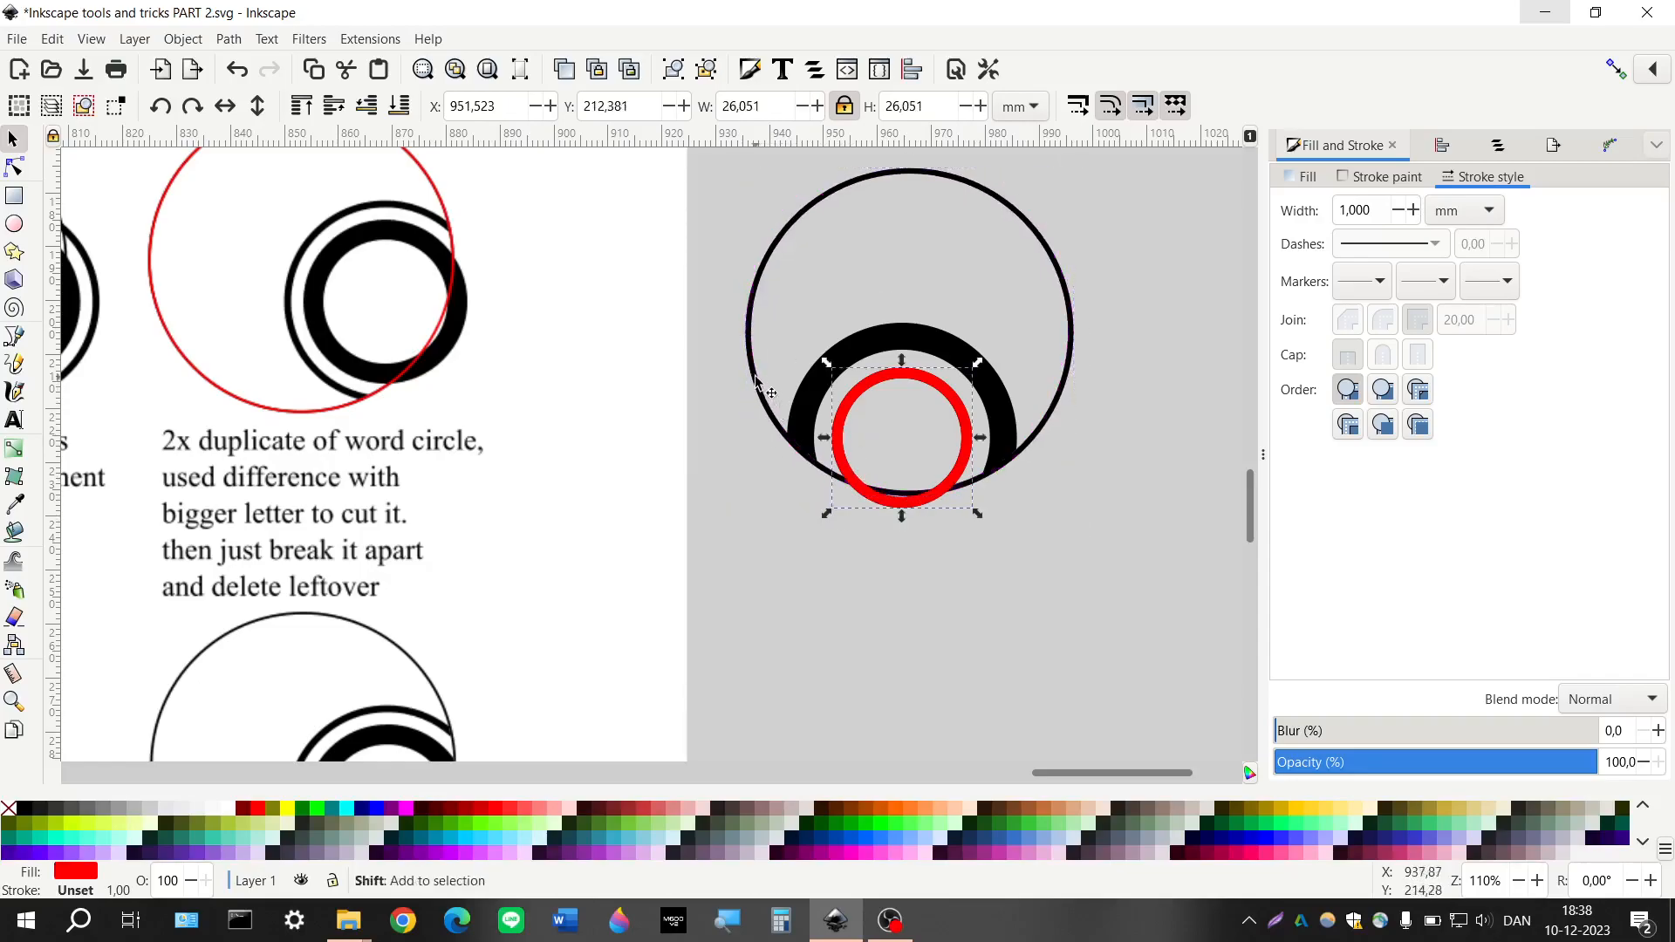
pyautogui.keyDown('shift'); pyautogui.click(755, 384); pyautogui.keyUp('shift')
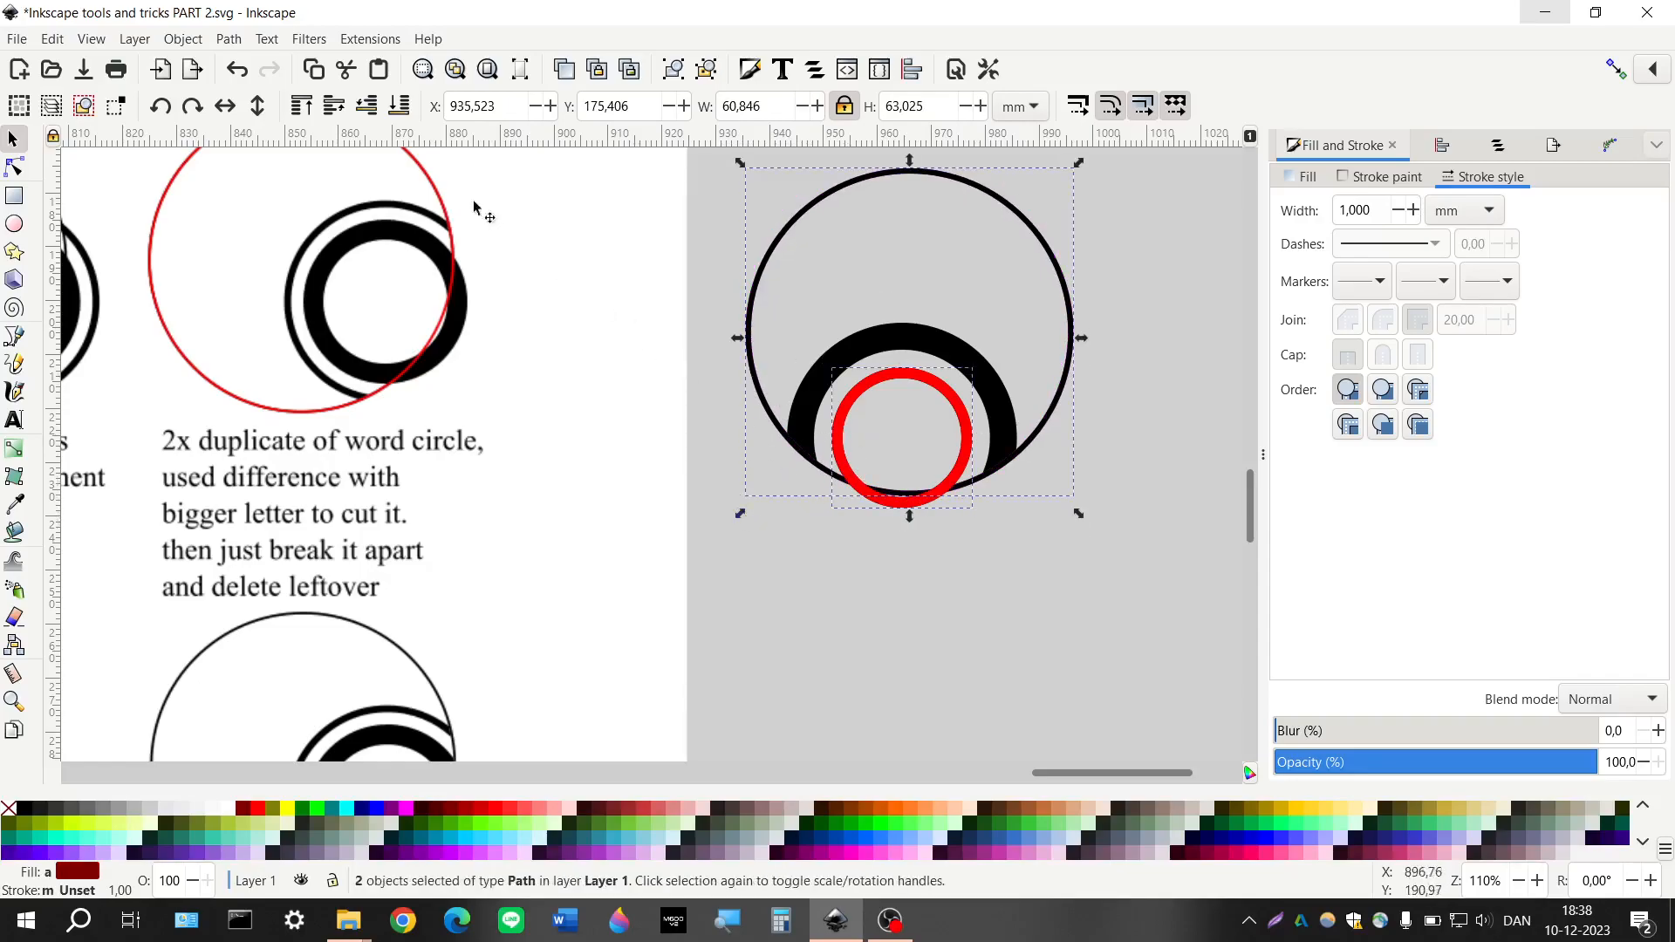
pyautogui.click(244, 41)
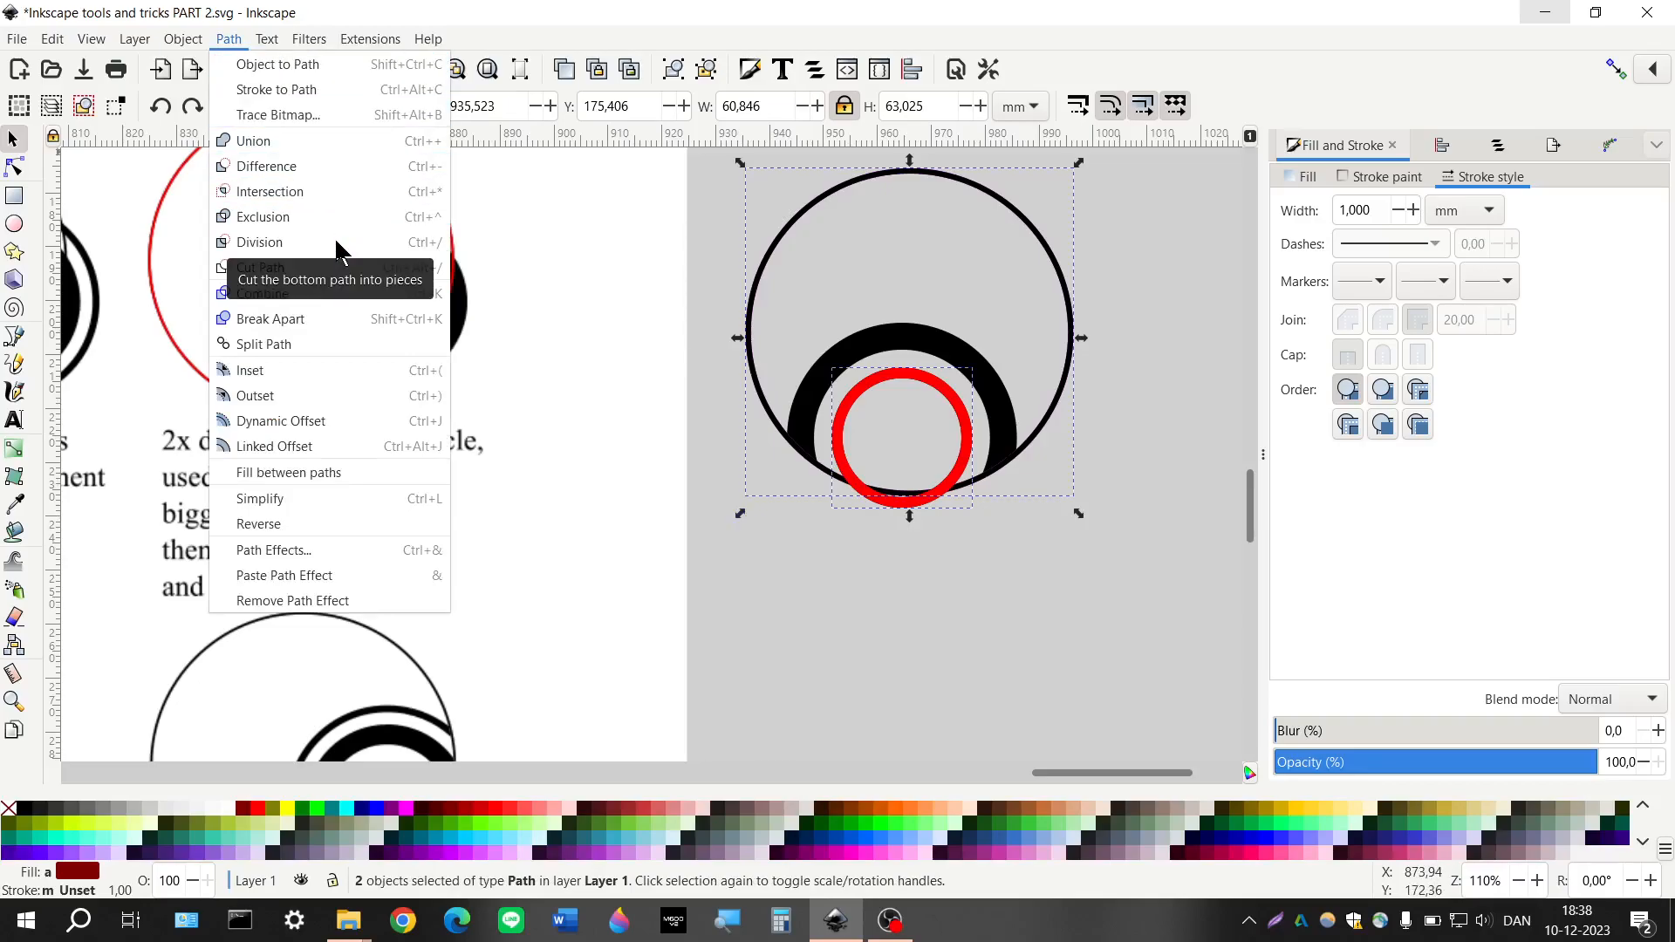
pyautogui.click(312, 177)
pyautogui.click(894, 523)
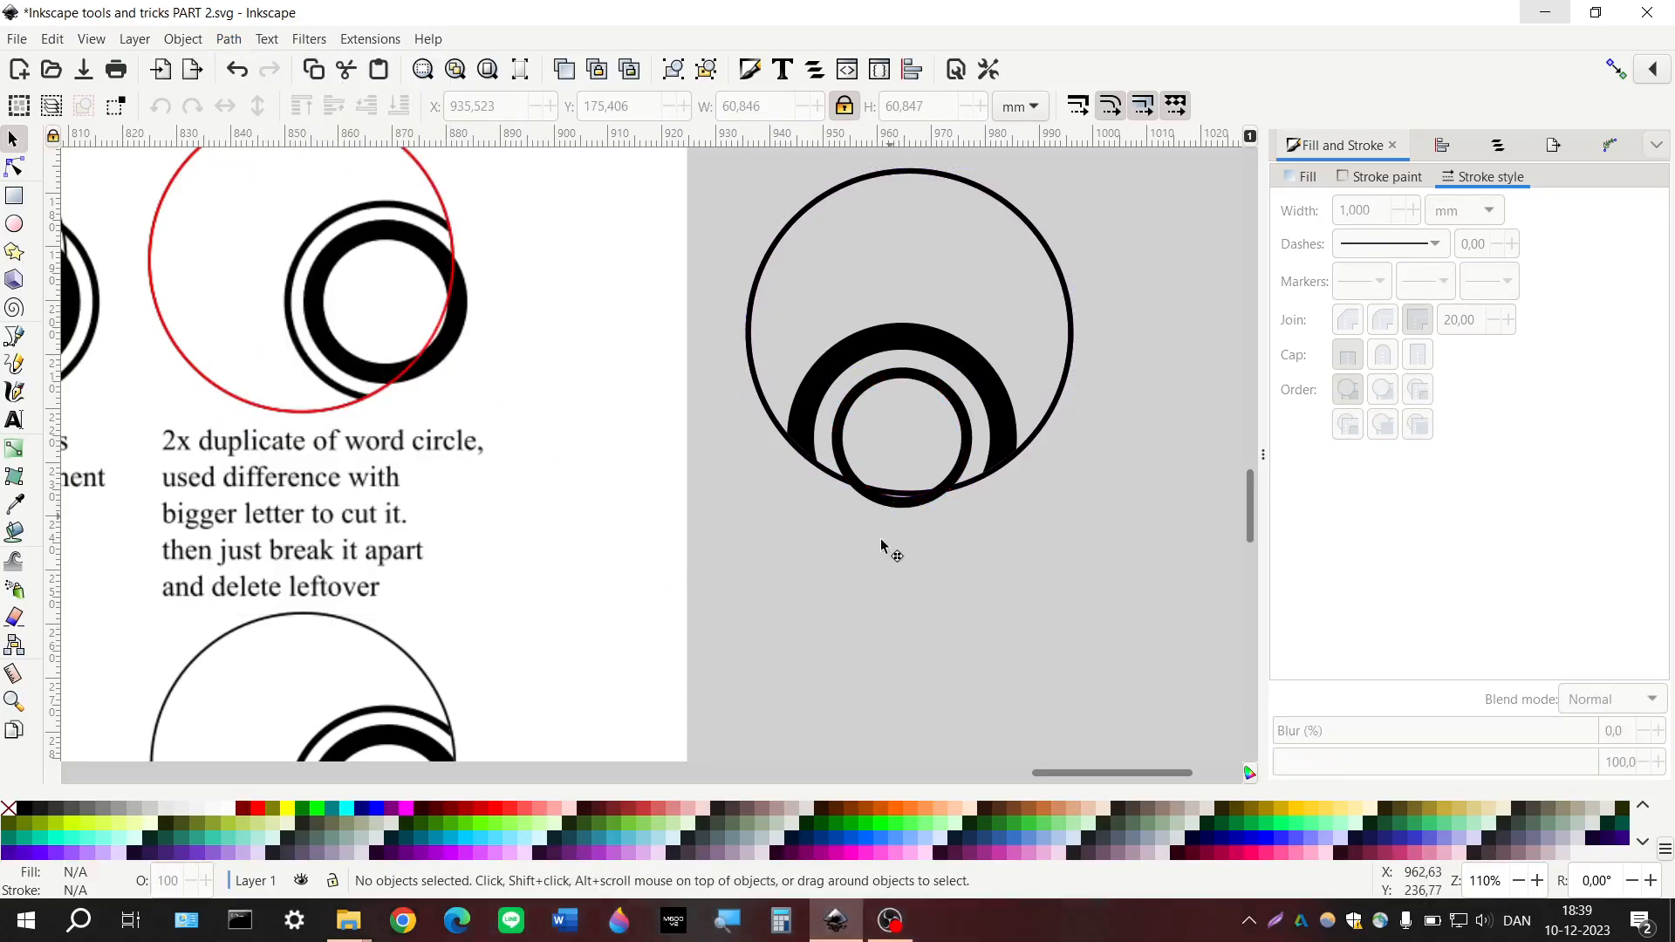
# Move the small black letter ring down to inspect the cut beneath it, and undo the move
pyautogui.click(892, 502)
pyautogui.hotkey('shift', 'Down')
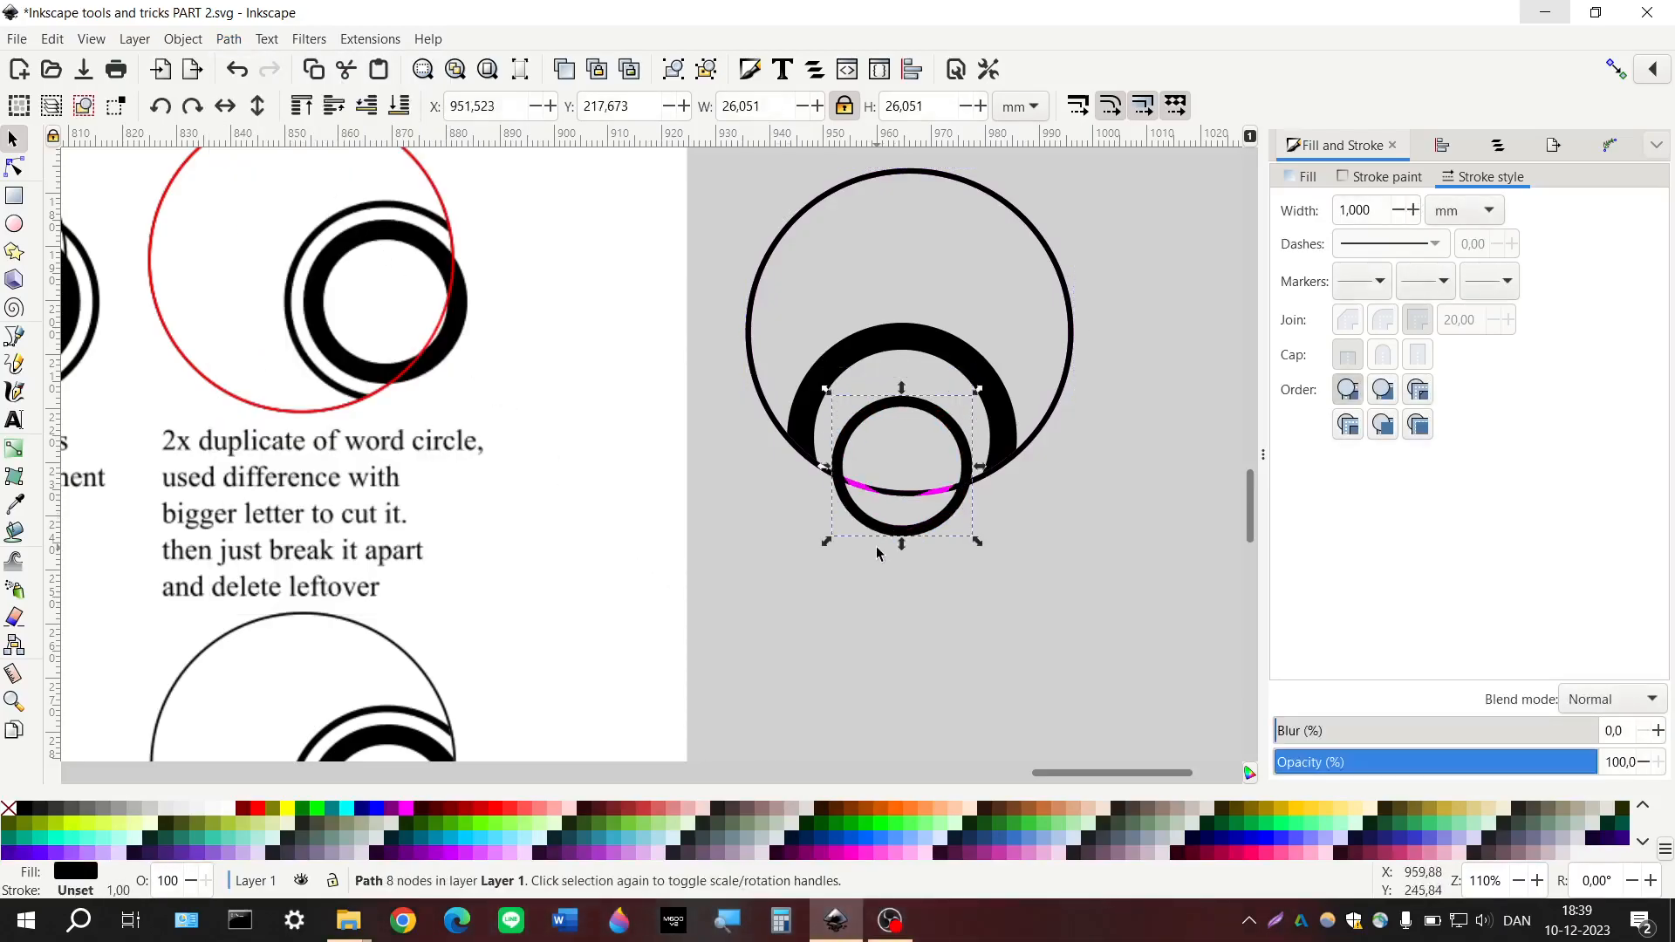
pyautogui.hotkey('ctrl', 'z')
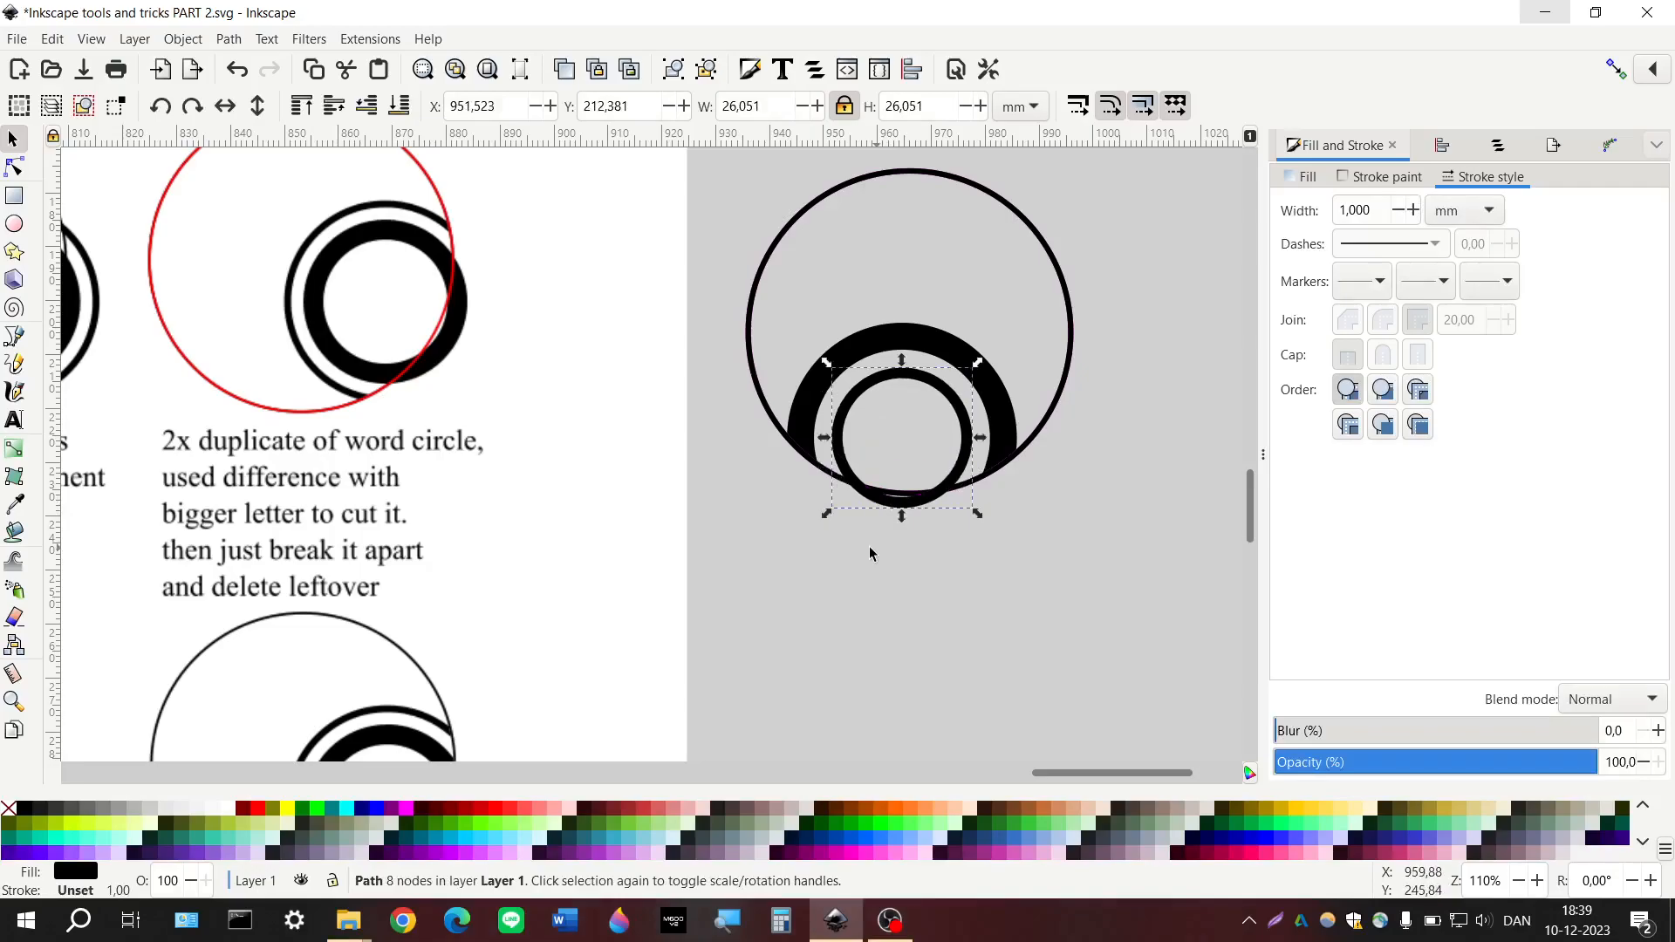
# Shift the cut word circle down to inspect its gap, reread the written instructions, and return the circle to its place
pyautogui.keyDown('shift'); pyautogui.click(757, 397); pyautogui.keyUp('shift')
pyautogui.hotkey('shift', 'Down')
pyautogui.hotkey('shift', 'Down')
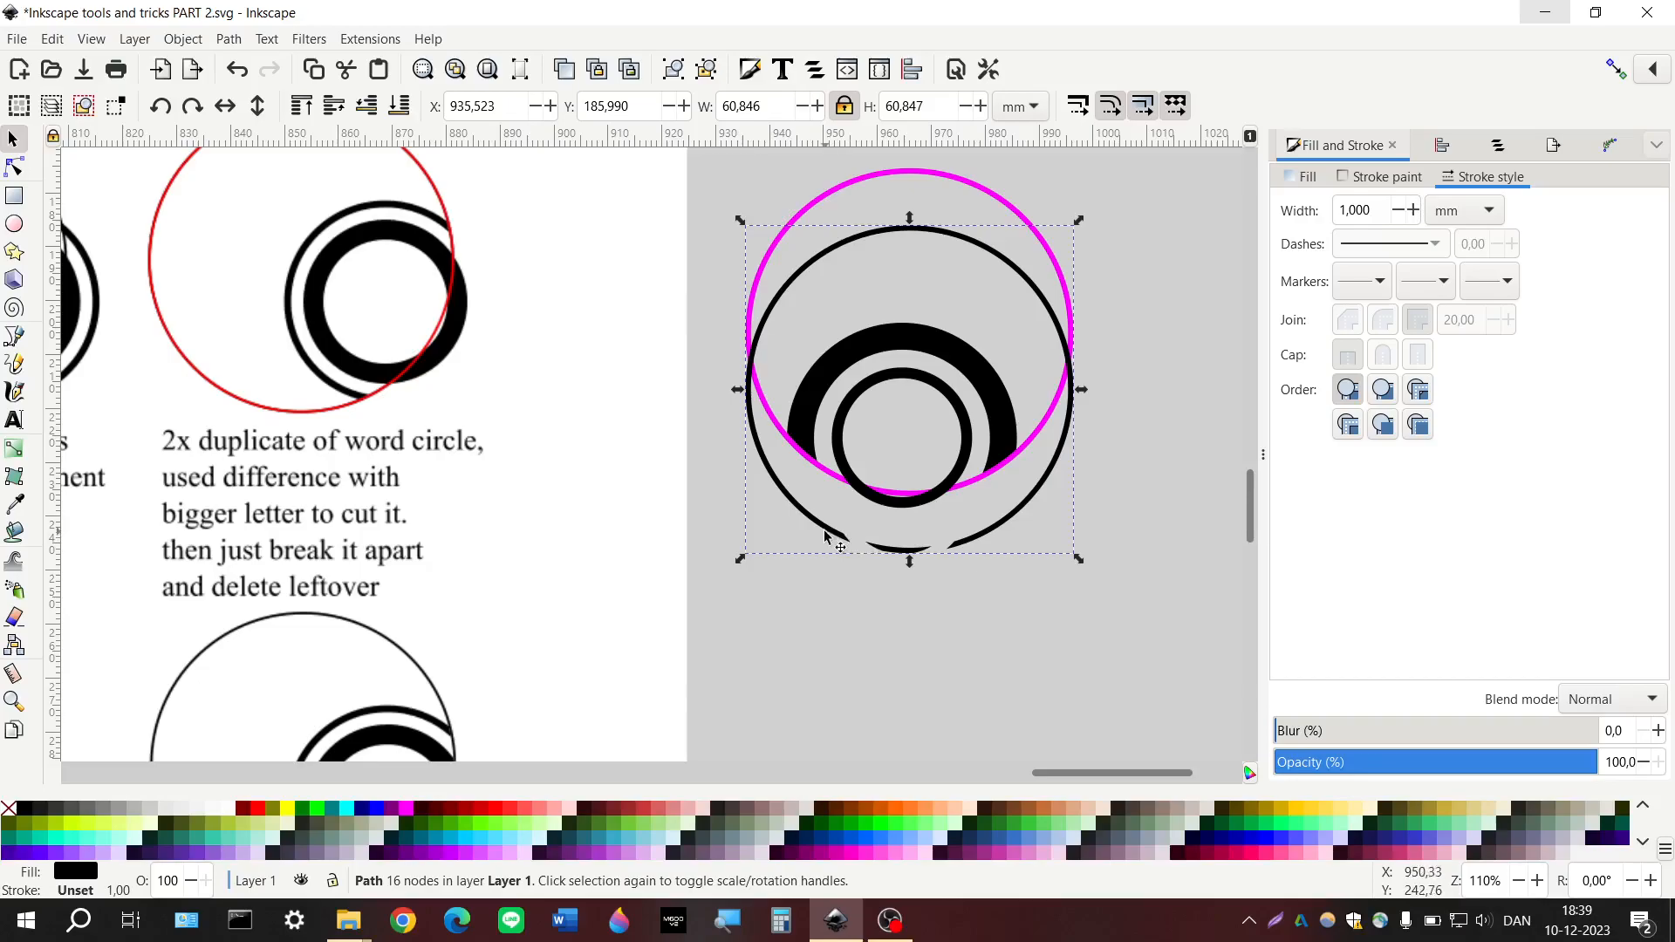
pyautogui.scroll(-3, 845, 512)
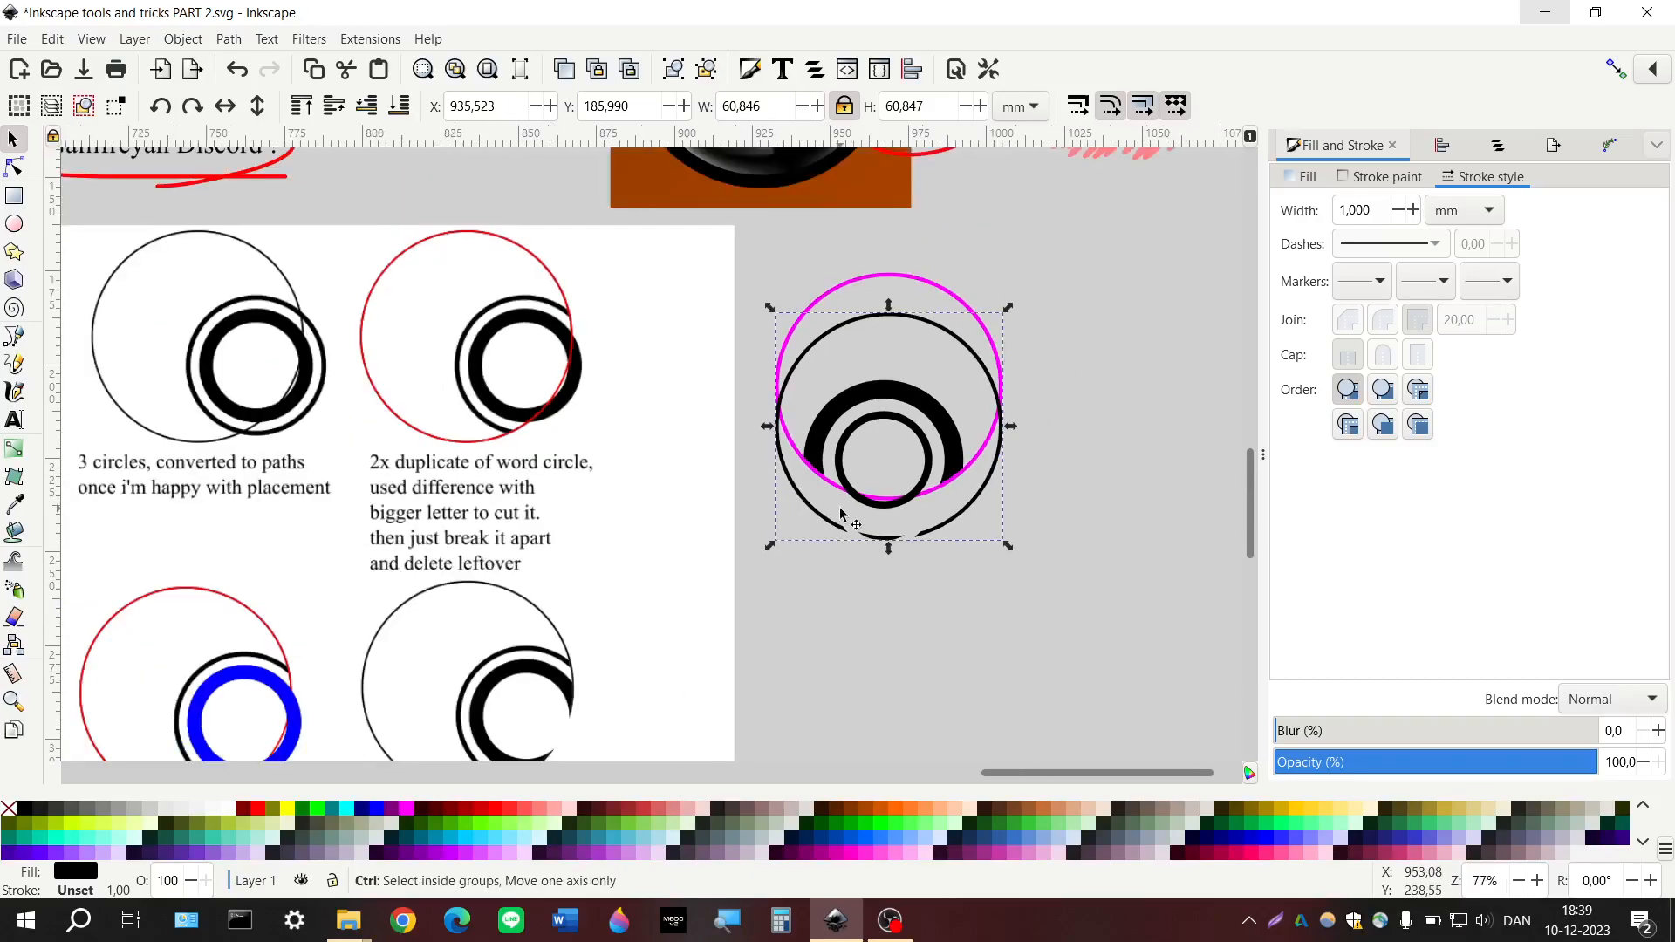
pyautogui.hscroll(2, 471, 582)
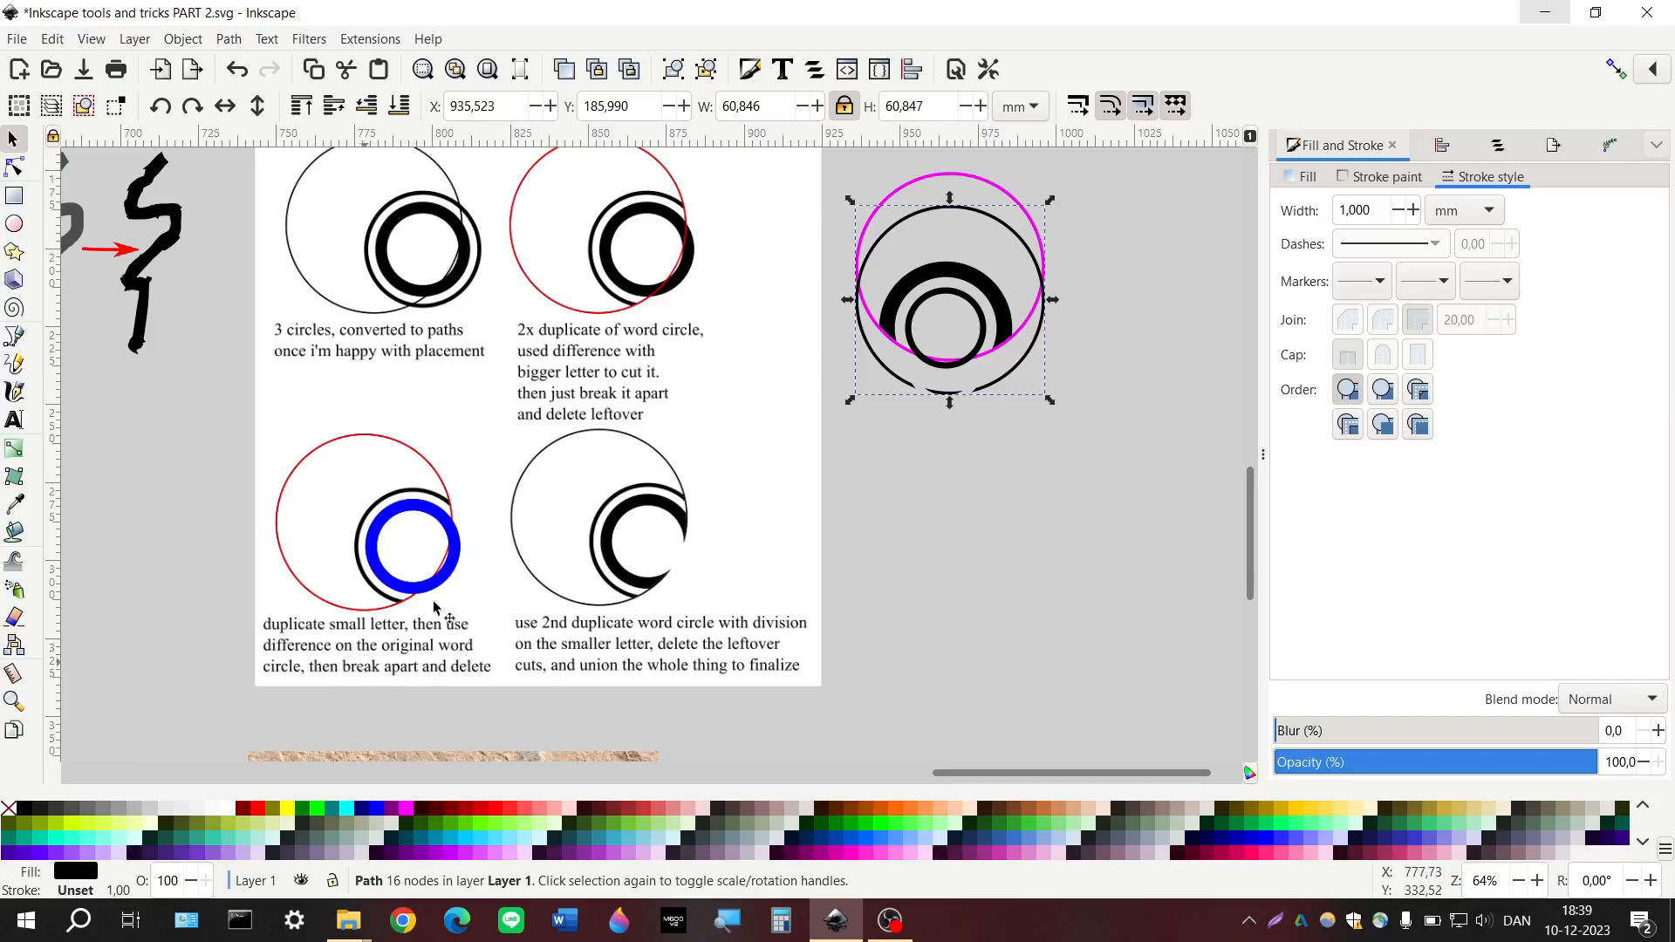
pyautogui.scroll(3, 434, 608)
pyautogui.keyDown('ctrl'); pyautogui.scroll(1, 816, 349); pyautogui.keyUp('ctrl')
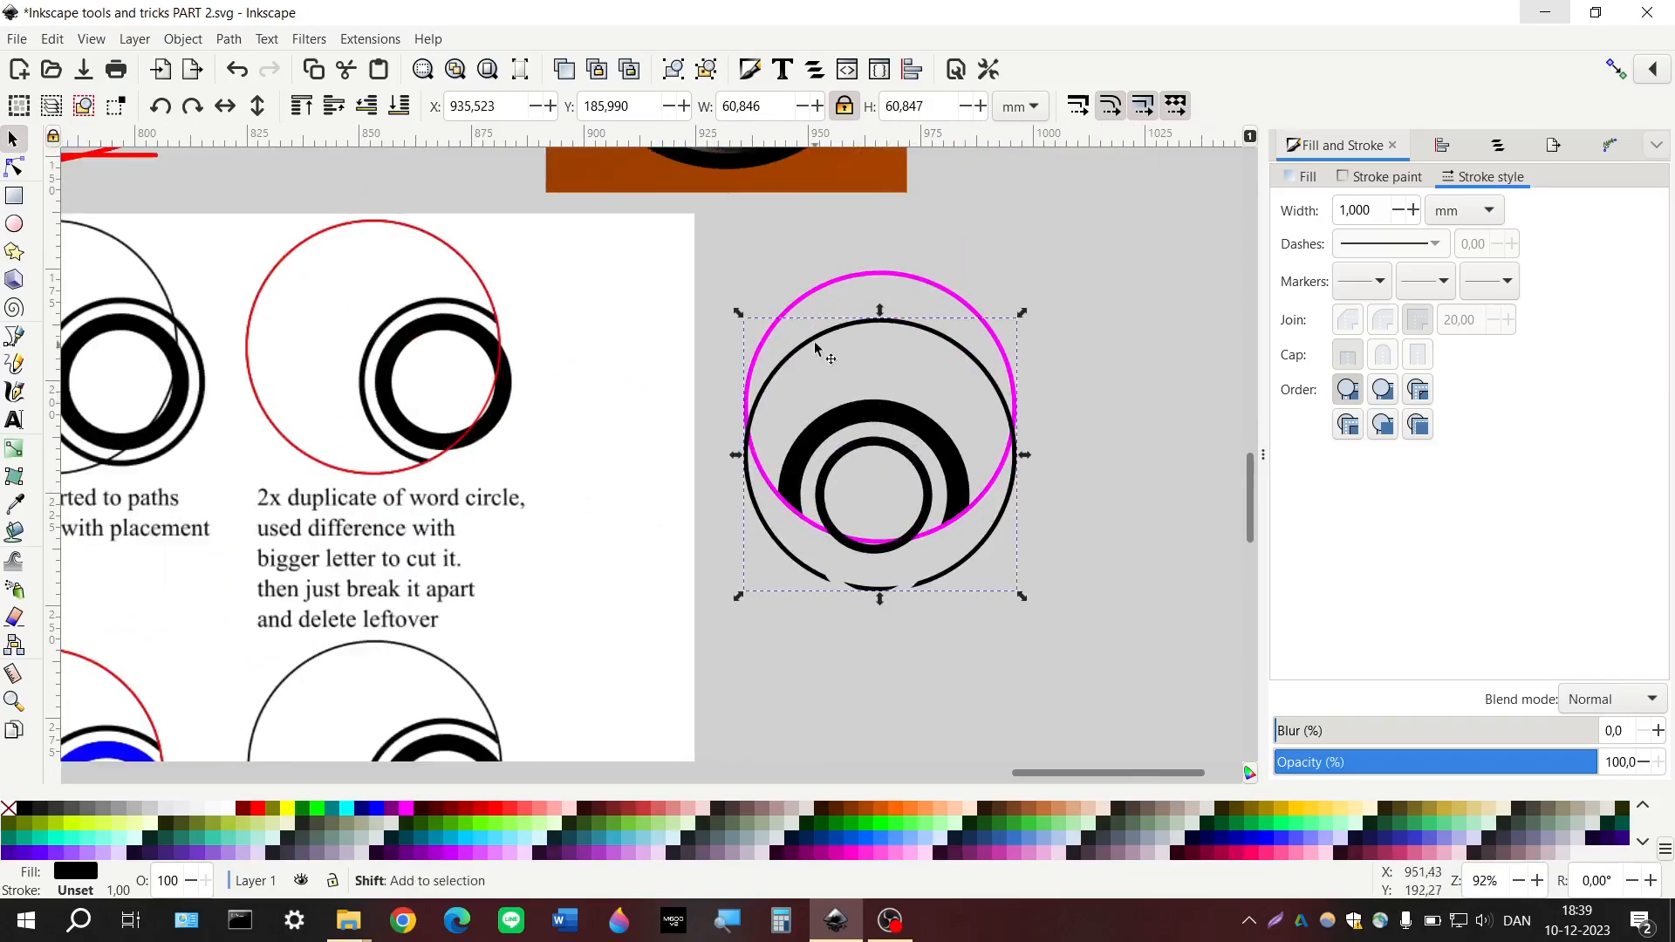
pyautogui.click(797, 365)
pyautogui.click(806, 466)
pyautogui.hotkey('shift', 'Up')
pyautogui.hotkey('shift', 'Up')
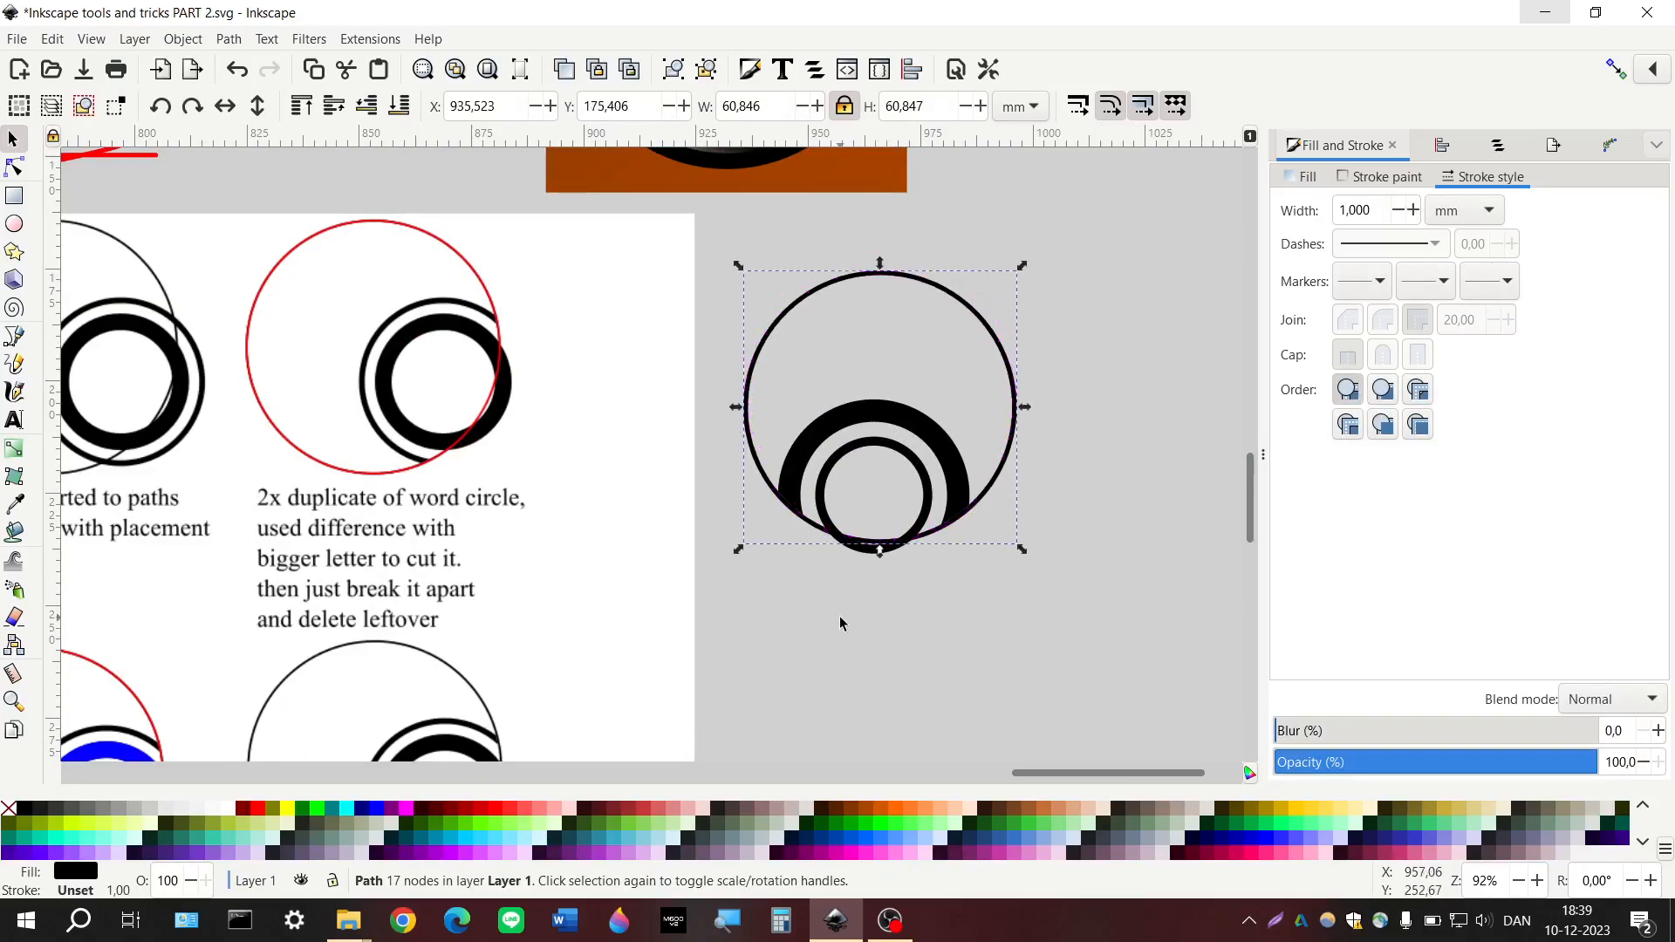
# Break the cut word circle apart and delete the leftover sliver inside the small letter ring
pyautogui.click(233, 40)
pyautogui.click(569, 472)
pyautogui.click(914, 547)
pyautogui.scroll(3, 913, 546)
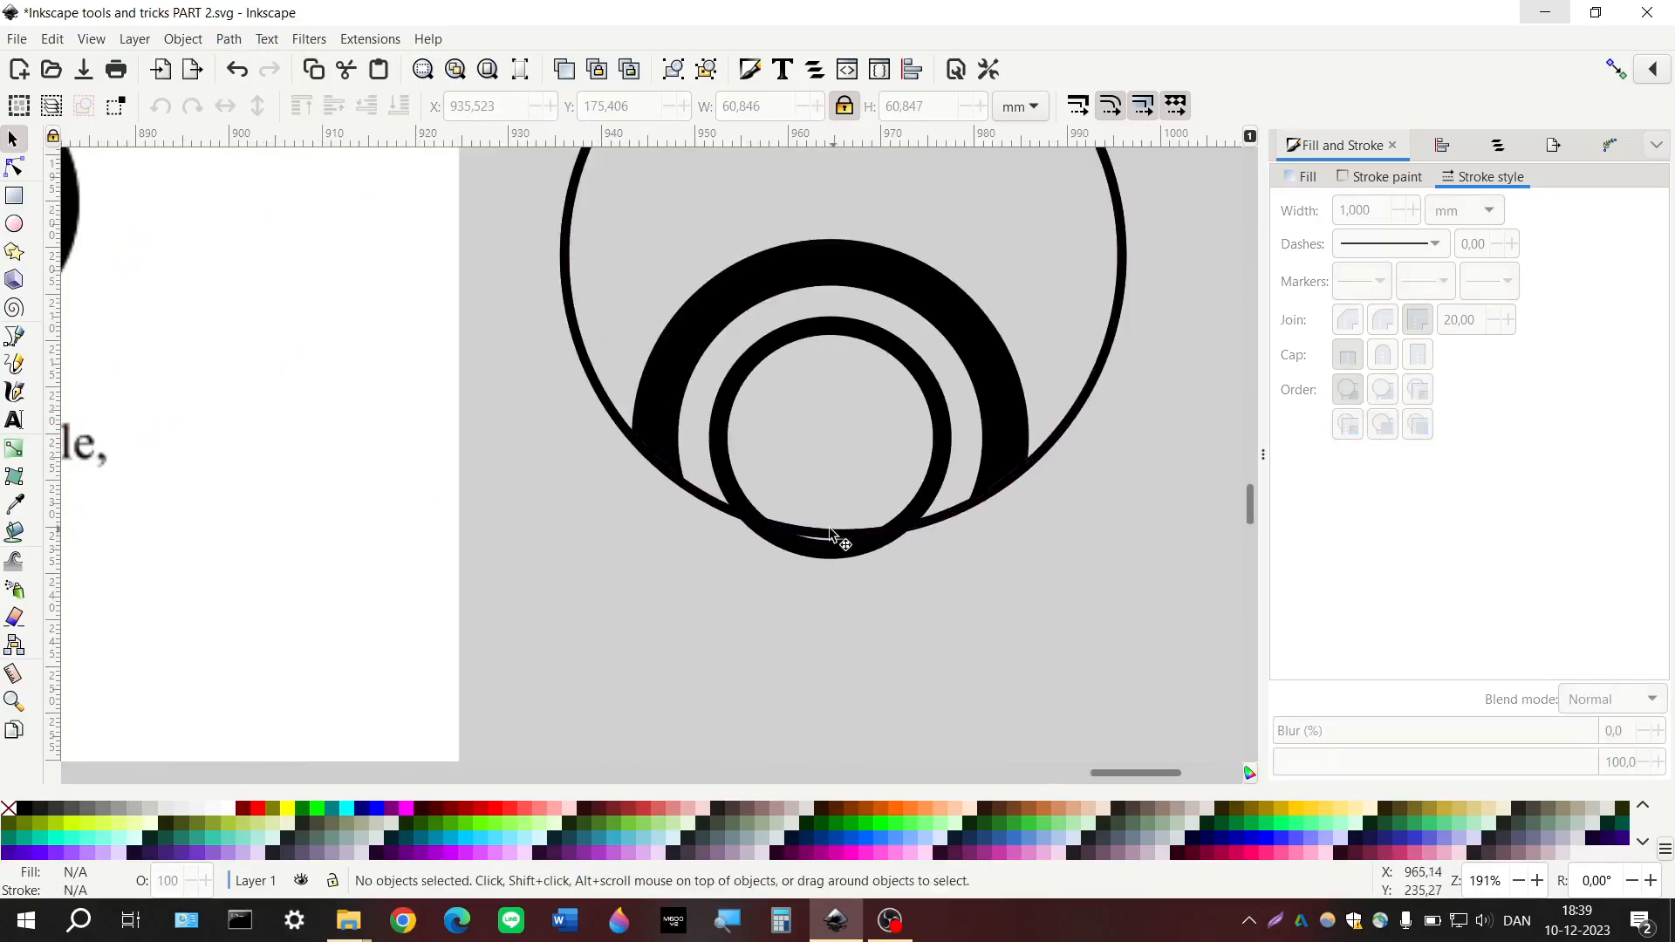
pyautogui.moveTo(831, 534); pyautogui.dragTo(811, 673)
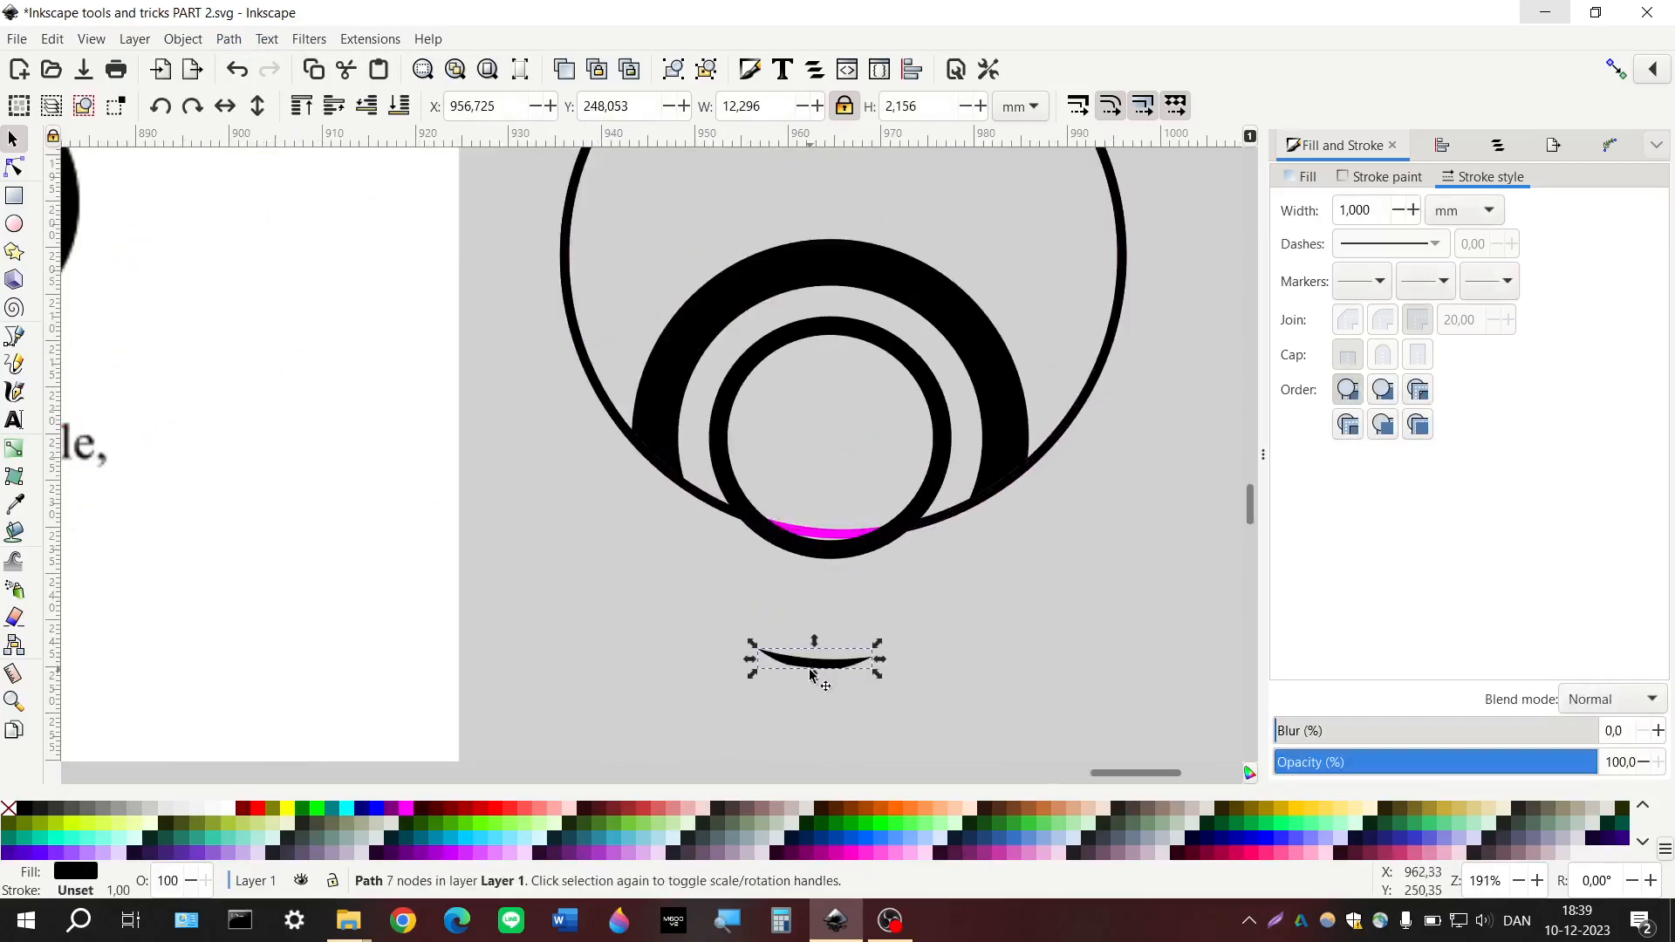
pyautogui.press('Delete')
# Check the cut word circle by nudging it left and back, and reread the written instructions for the division stage
pyautogui.scroll(-3, 719, 572)
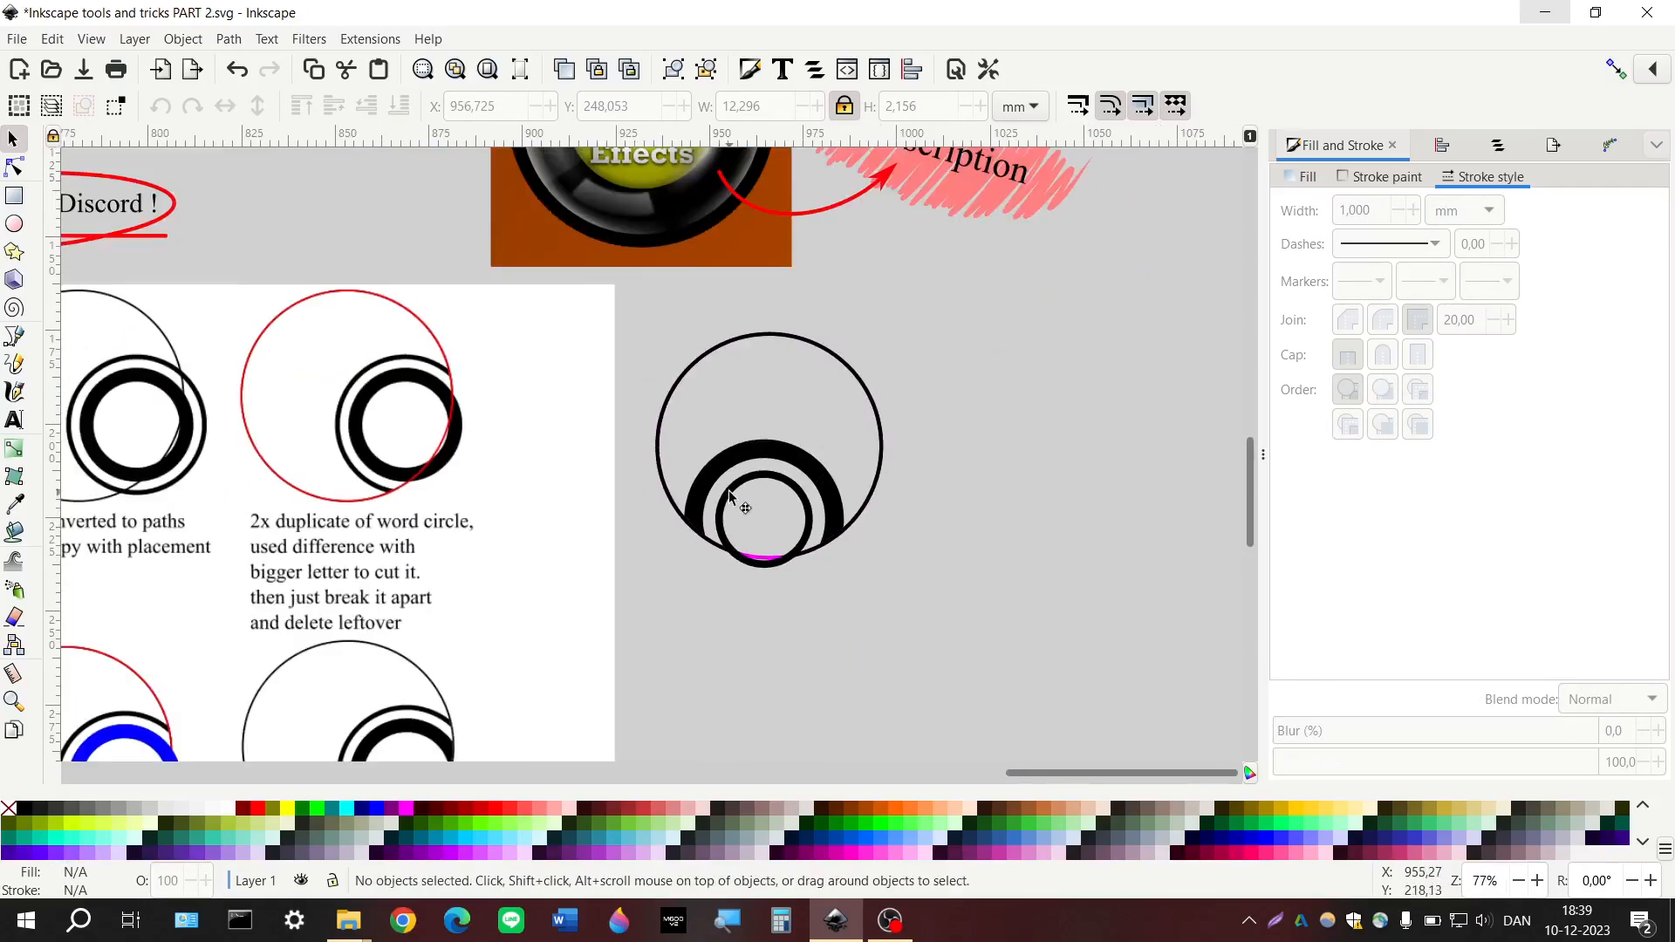
pyautogui.click(731, 497)
pyautogui.keyDown('shift'); pyautogui.click(687, 520); pyautogui.keyUp('shift')
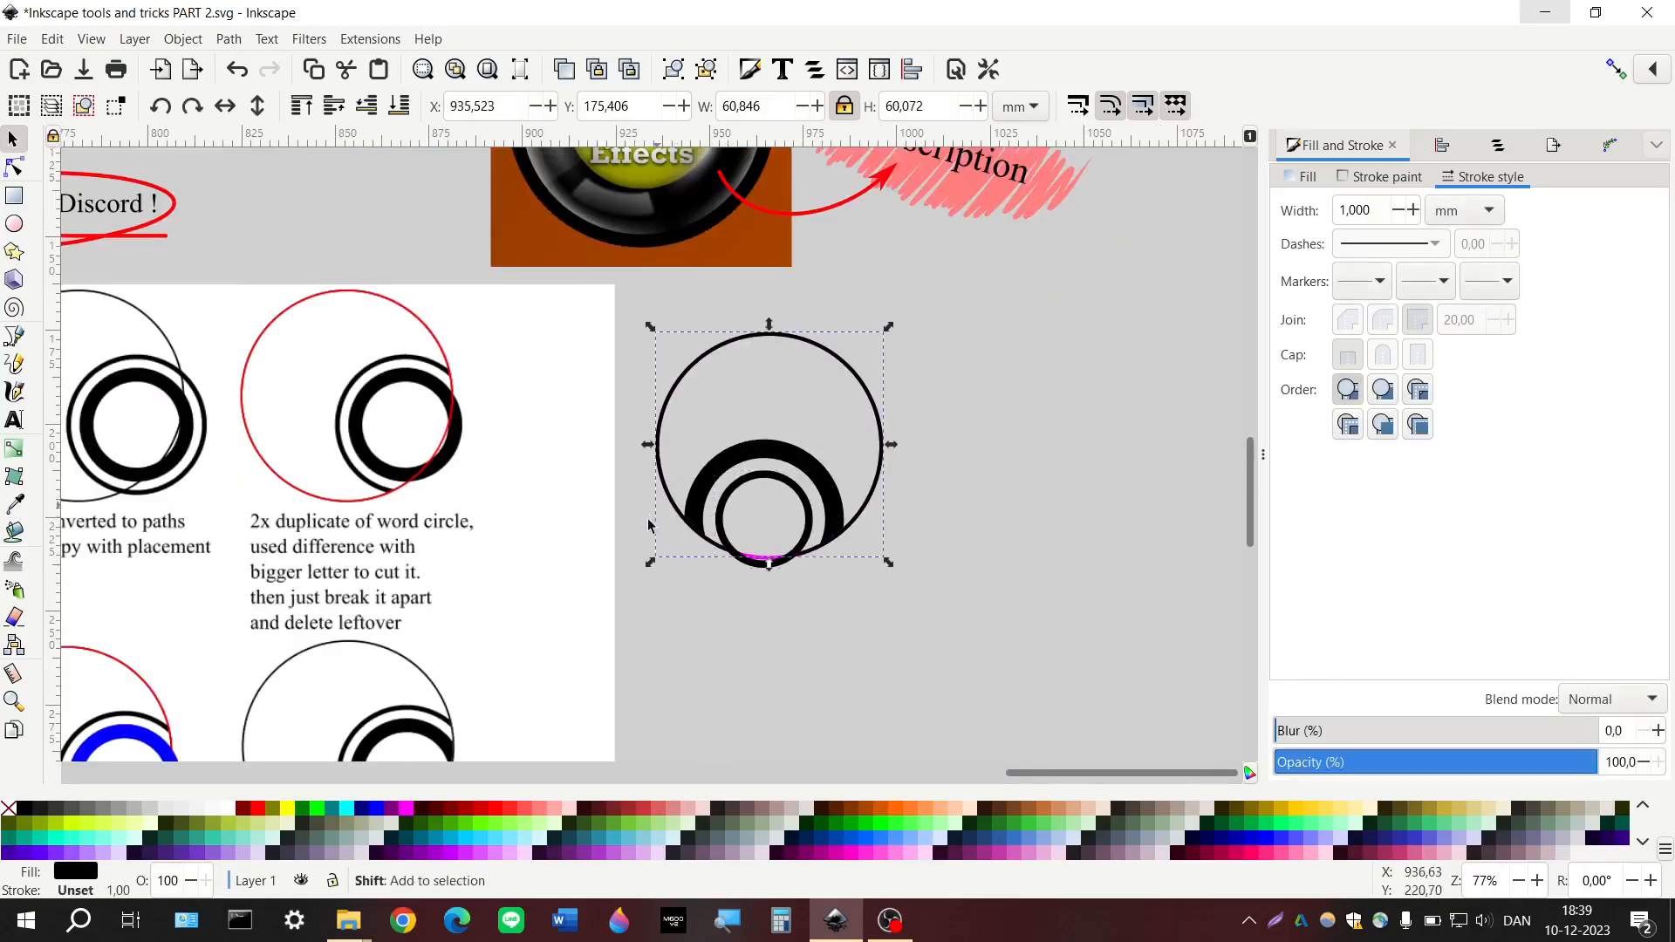
pyautogui.hotkey('shift', 'Left')
pyautogui.hotkey('shift', 'Right')
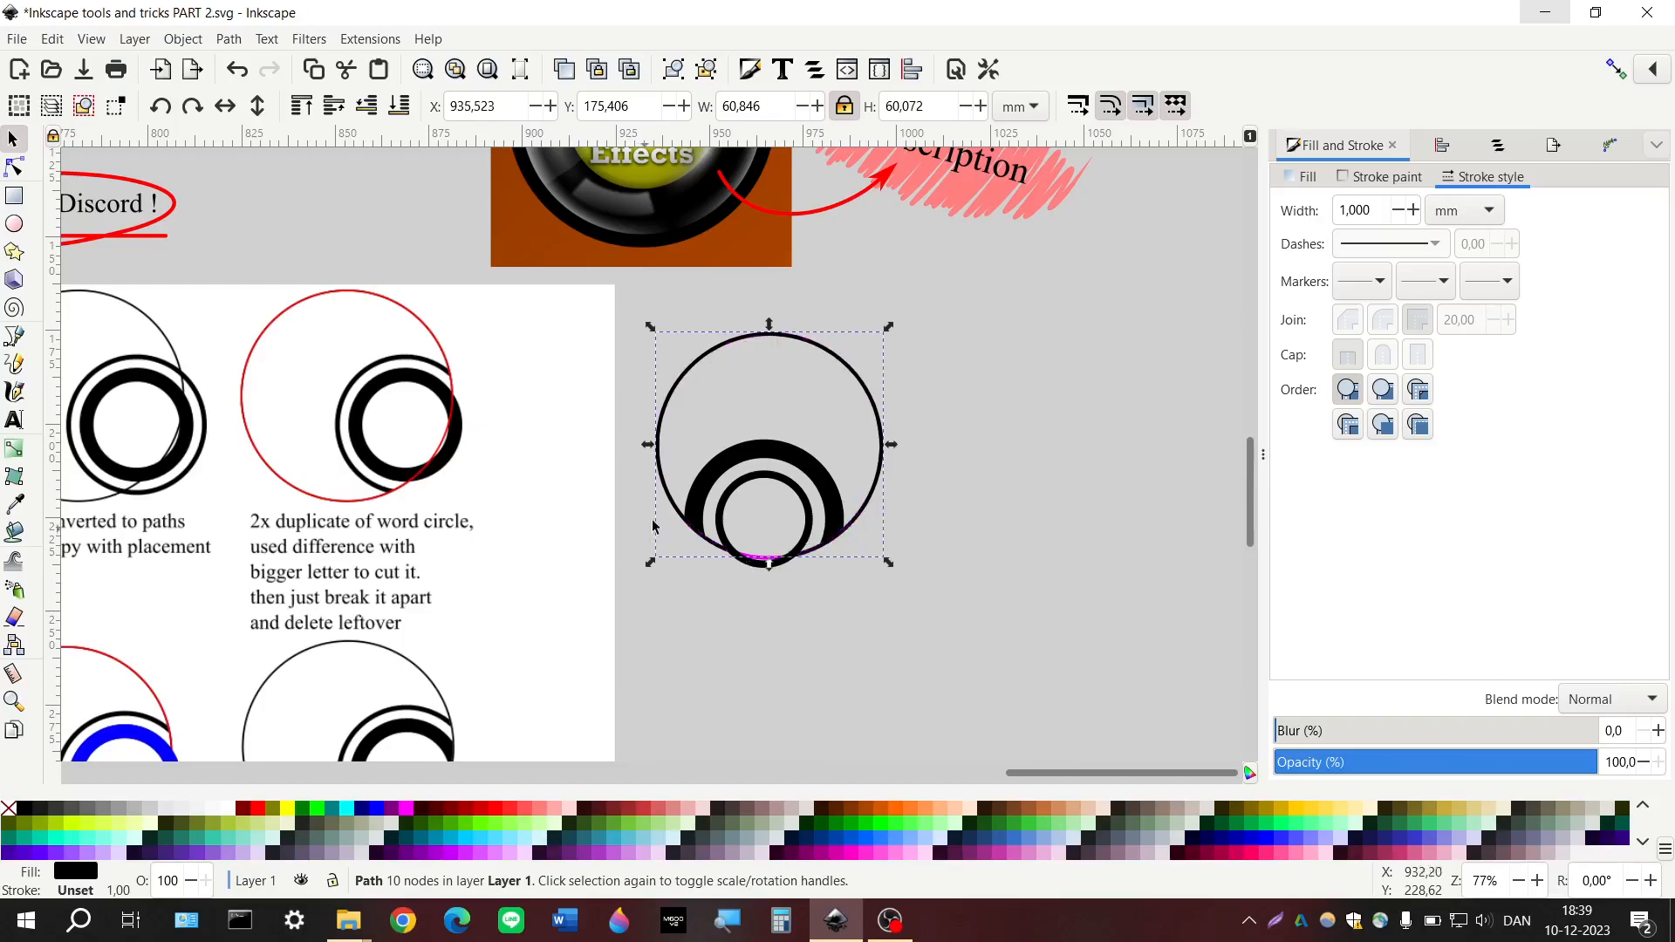
pyautogui.hscroll(-1, 669, 650)
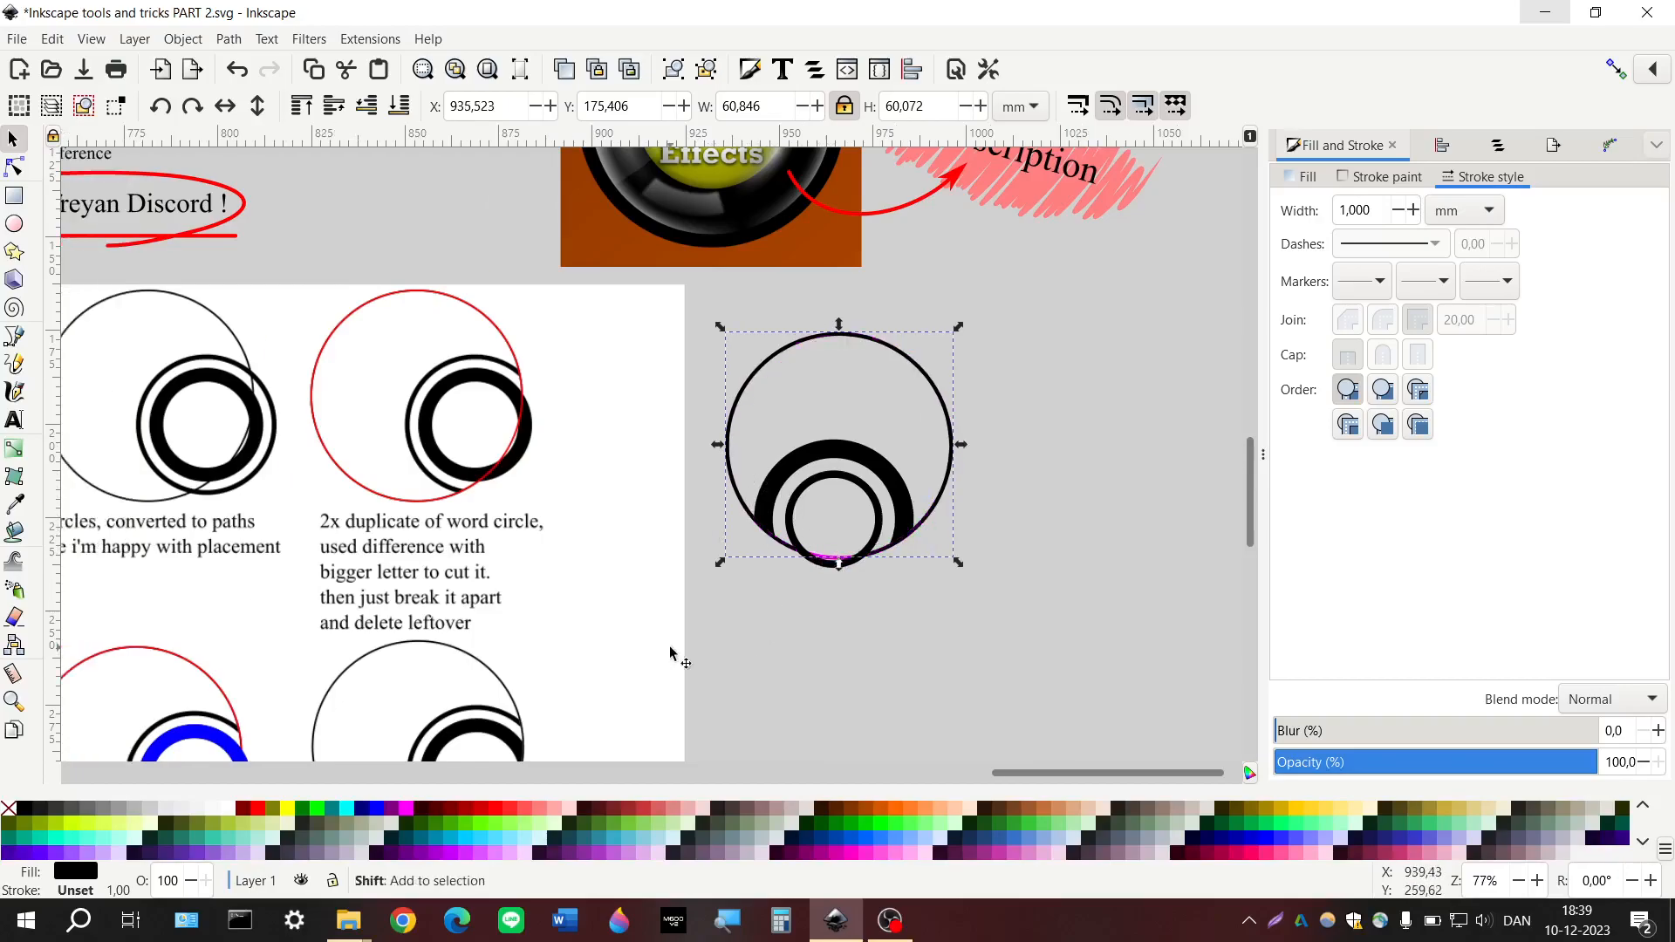
pyautogui.scroll(-4, 669, 646)
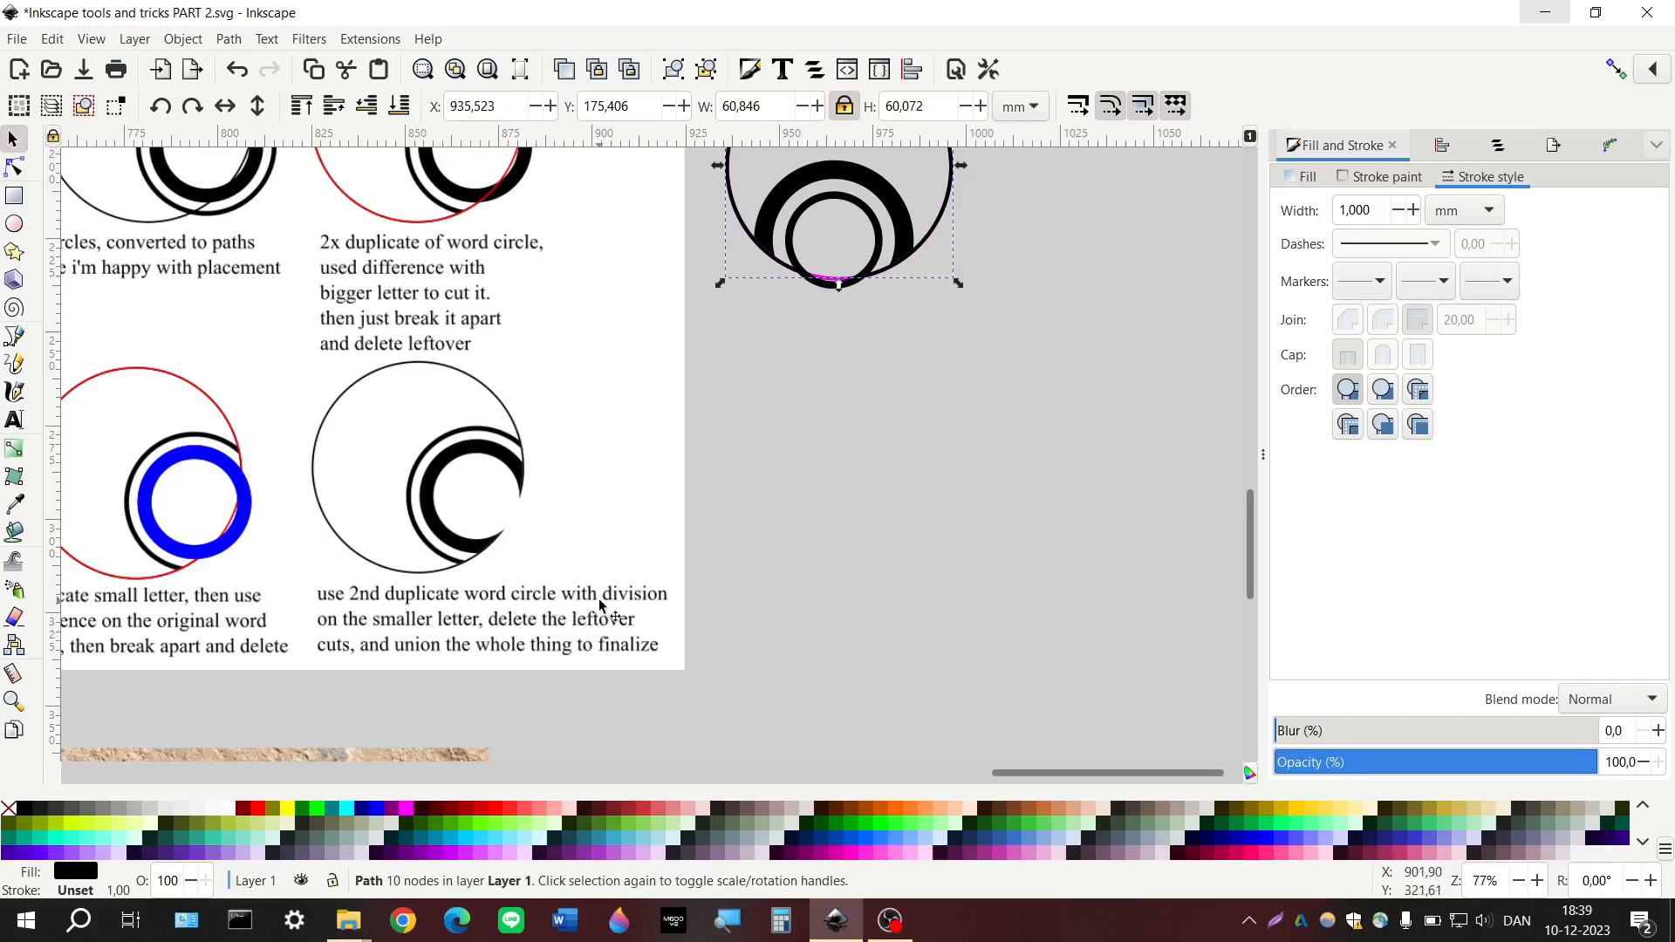
pyautogui.scroll(4, 716, 602)
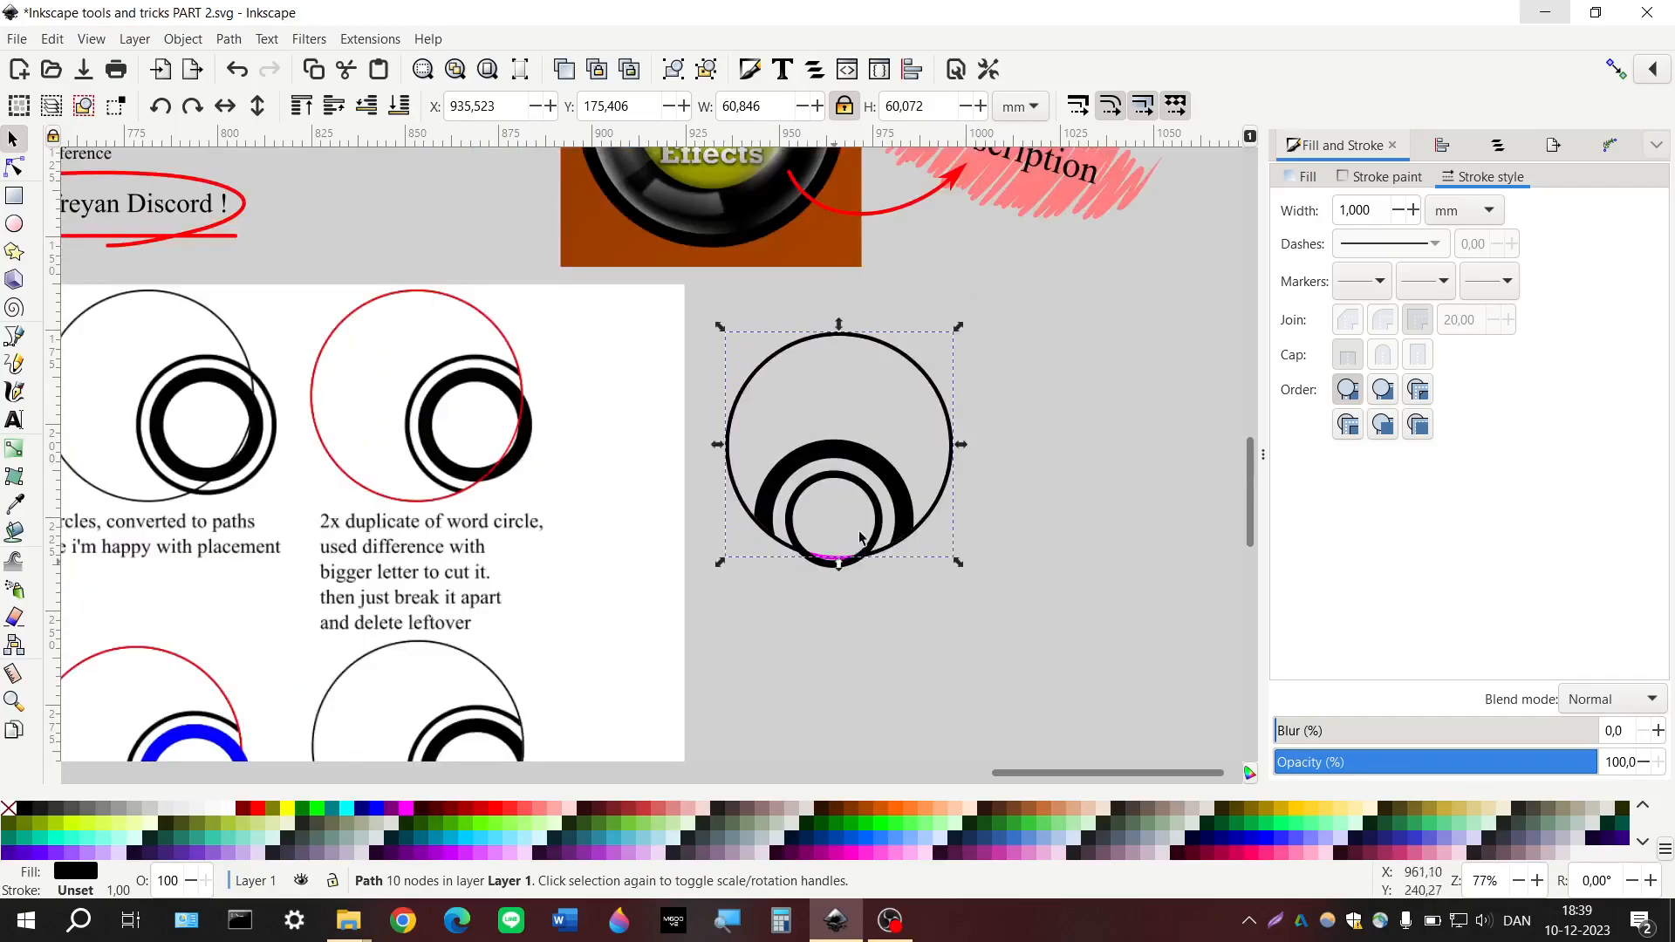
pyautogui.scroll(3, 863, 515)
# Raise the magenta word circle to the top and split the small black letter ring with it using Division
pyautogui.click(803, 590)
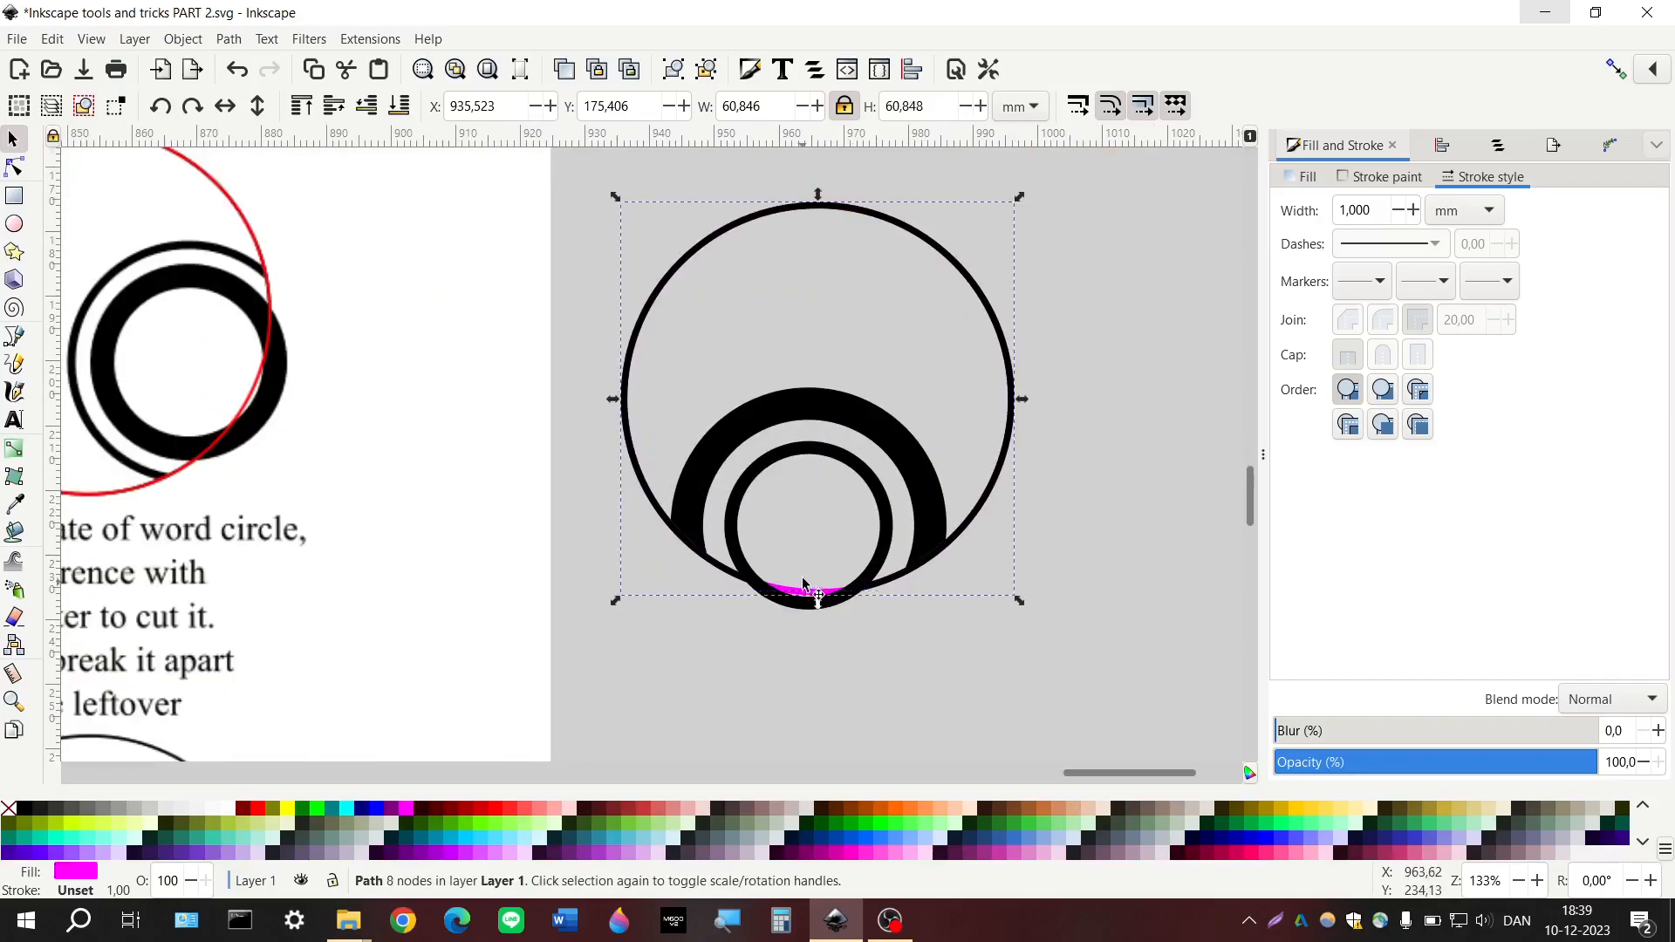
pyautogui.click(302, 106)
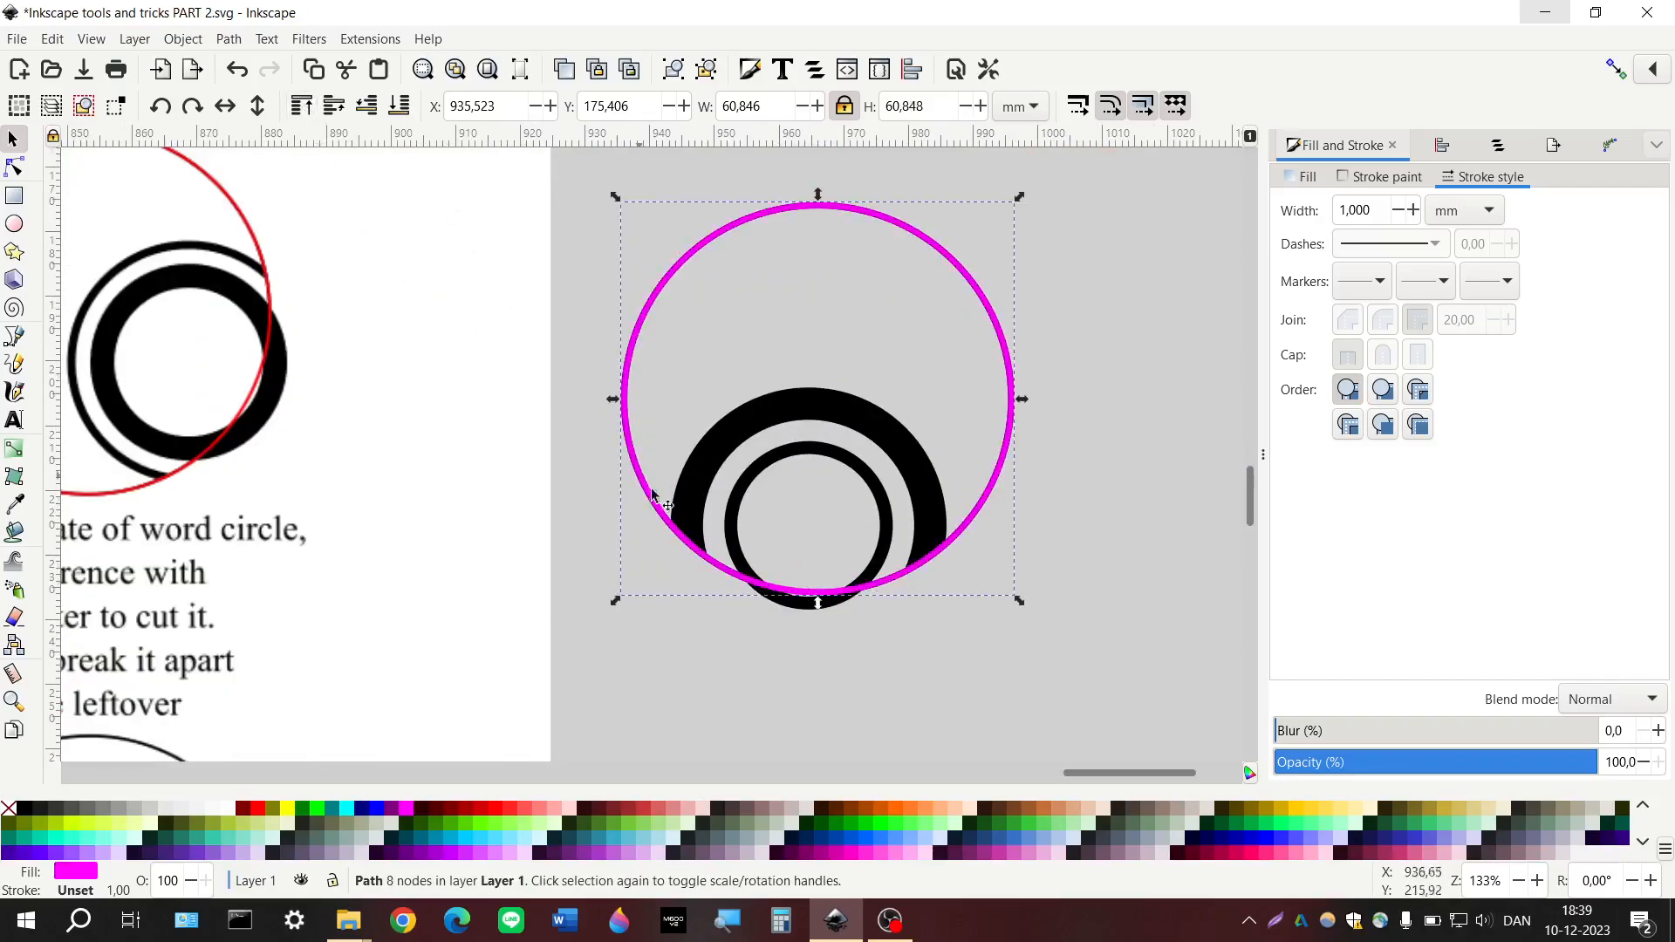
pyautogui.keyDown('shift'); pyautogui.click(796, 458); pyautogui.keyUp('shift')
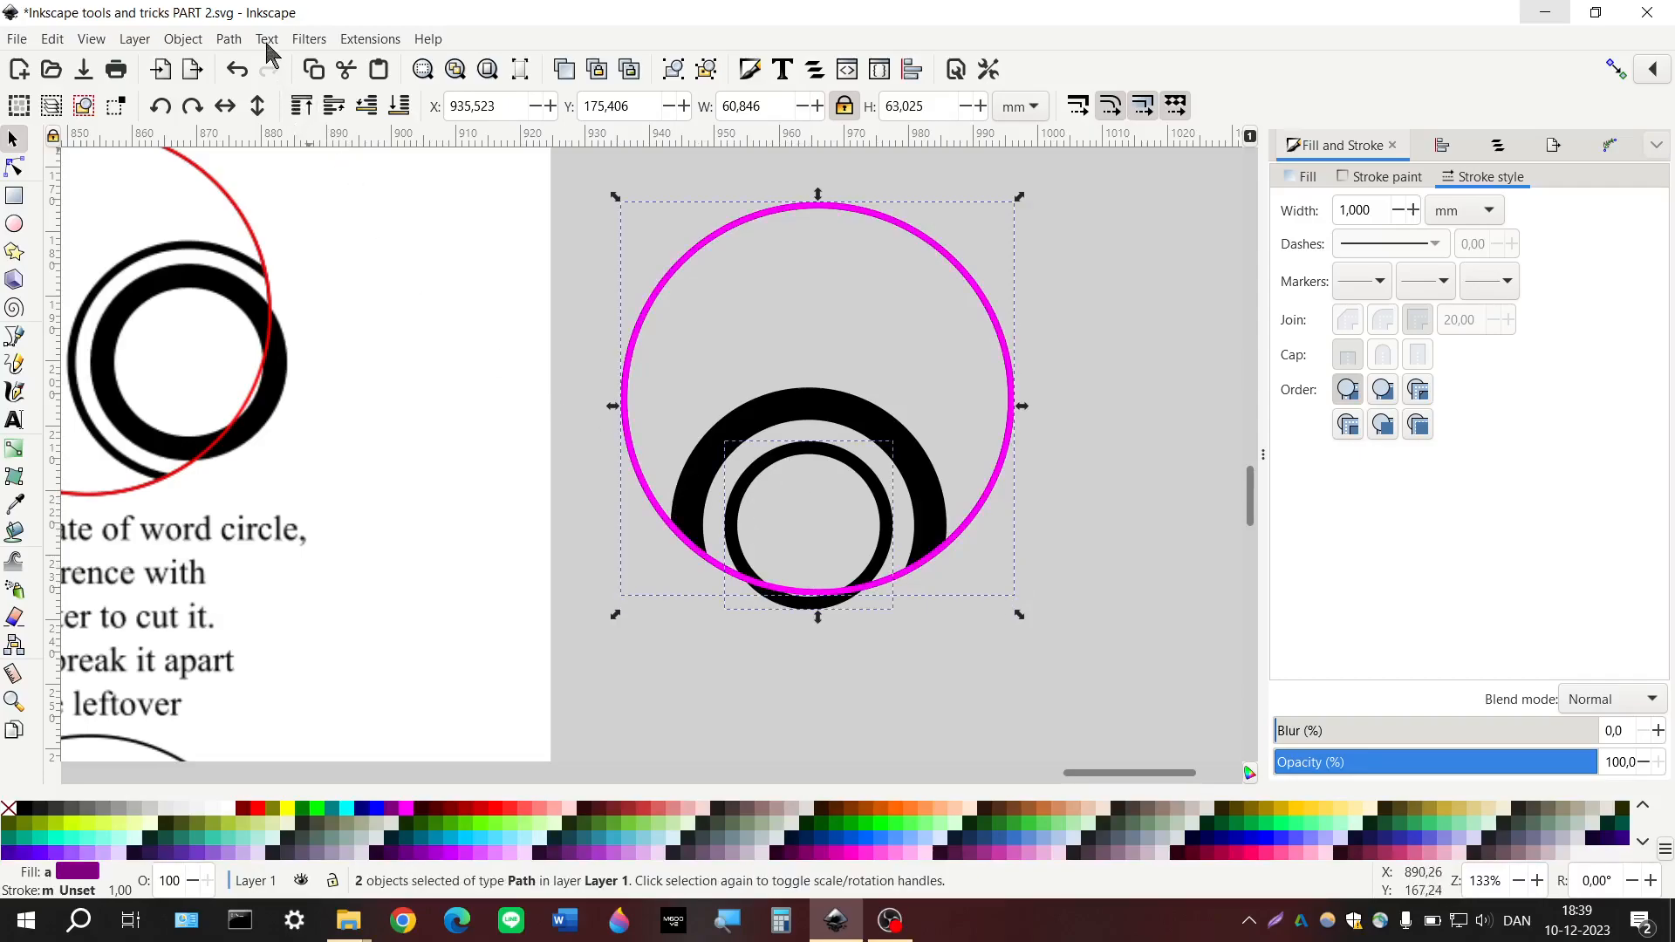
pyautogui.click(183, 38)
pyautogui.moveTo(229, 38)
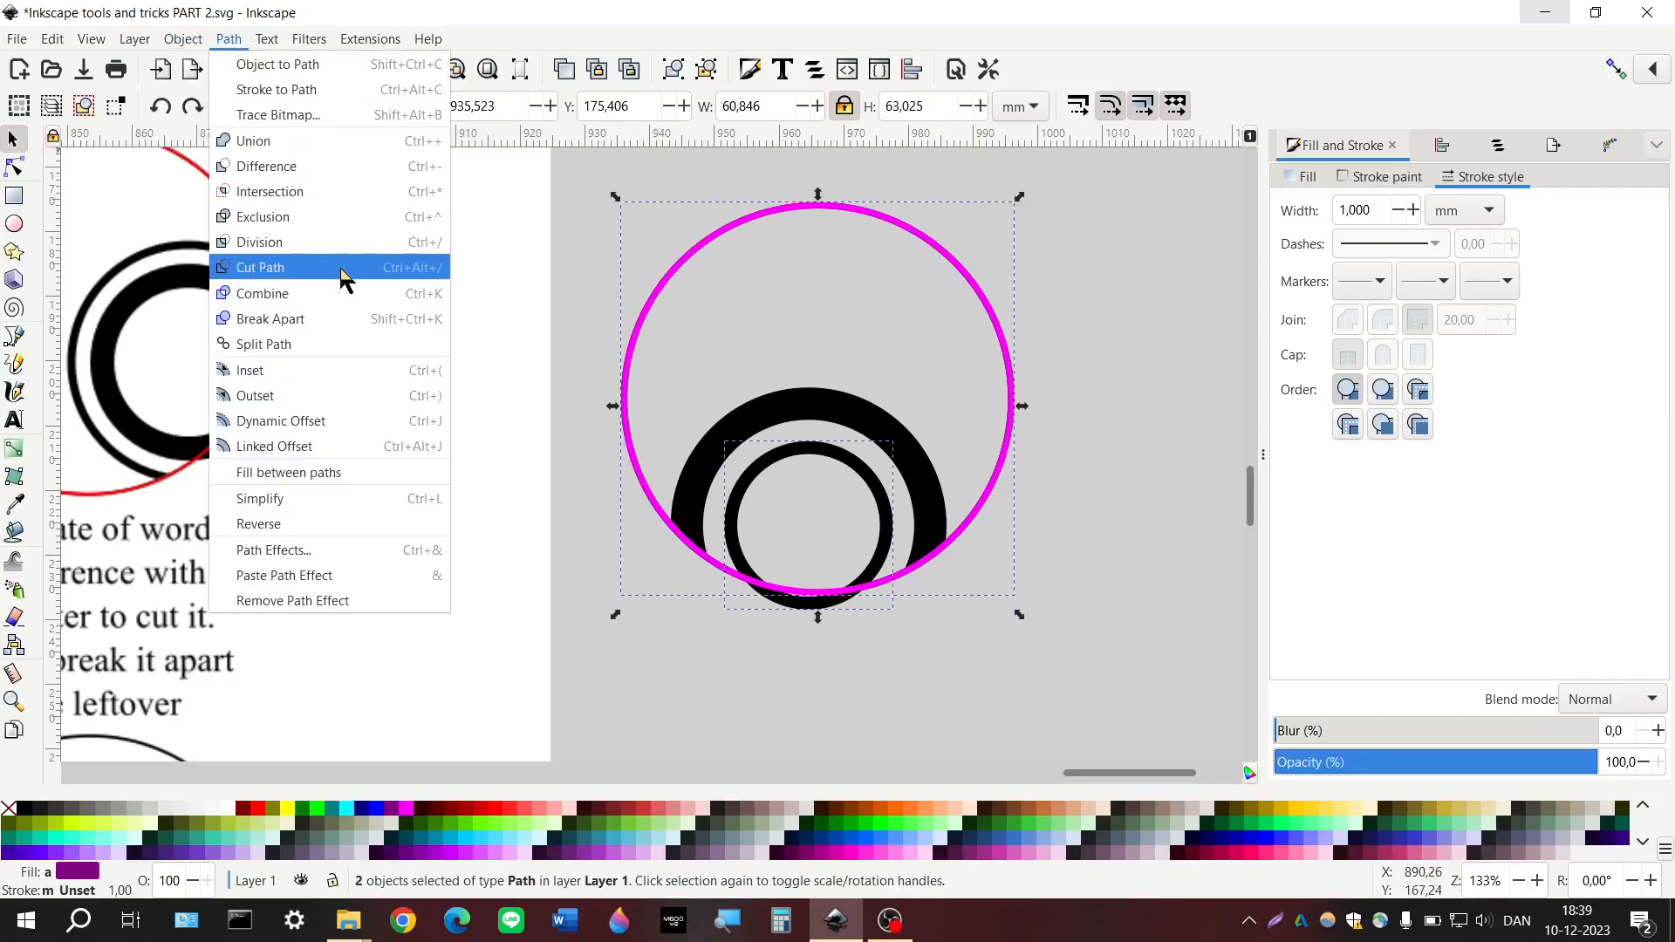
pyautogui.click(337, 243)
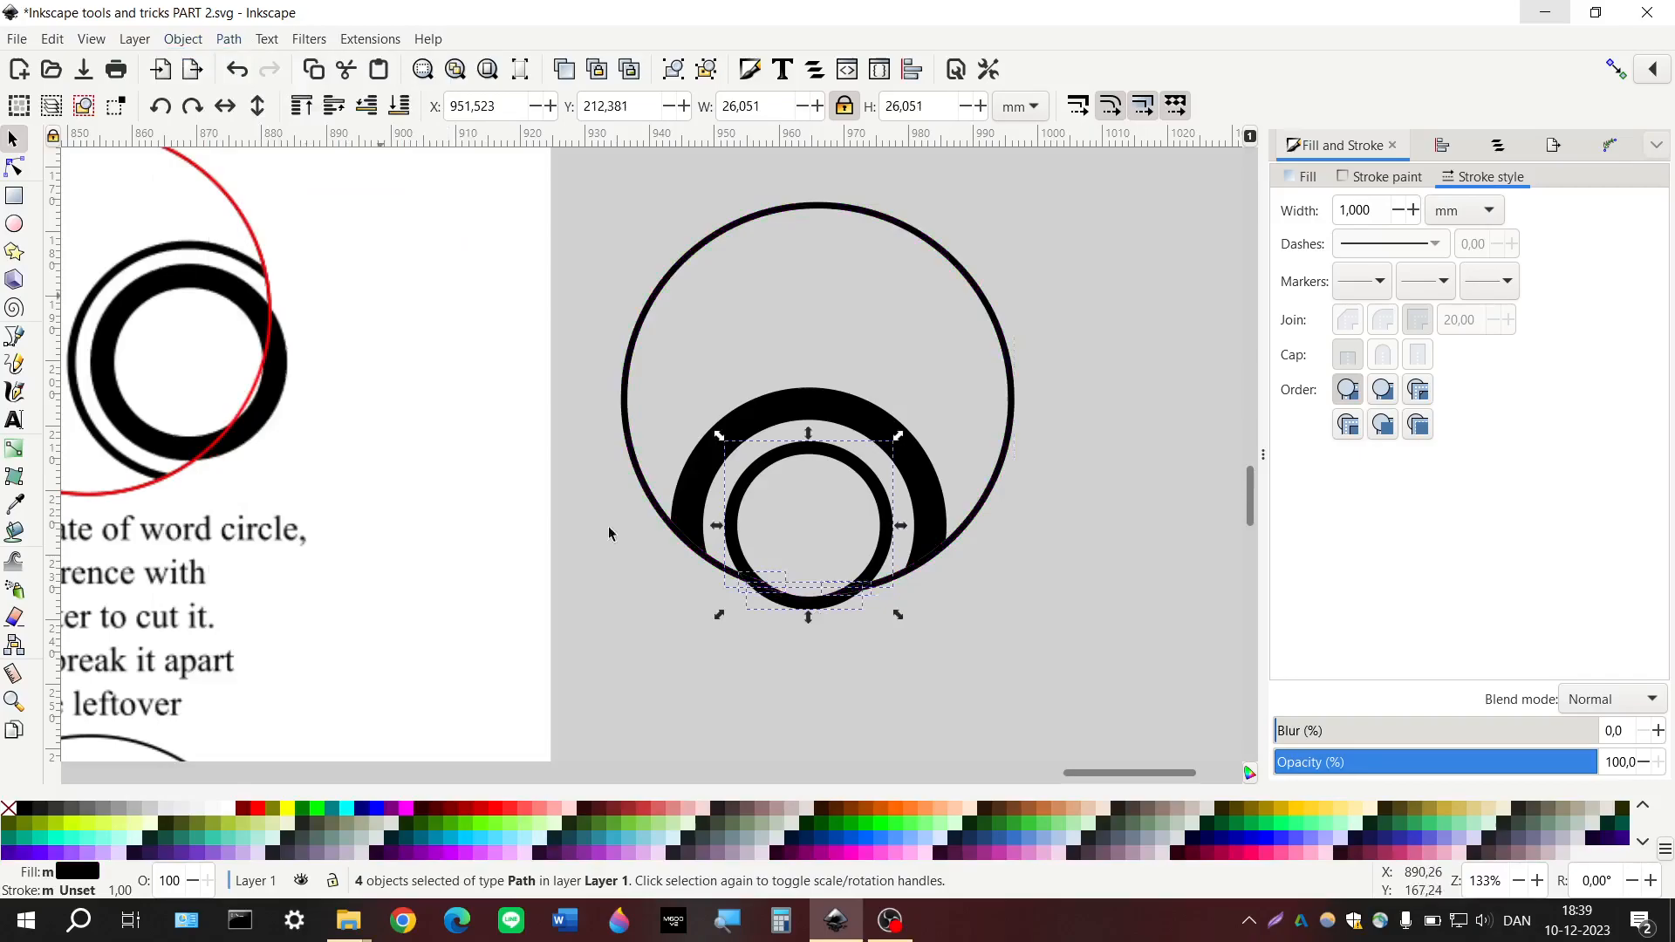
# Move the small letter ring's piece outside the word circle away from the design and delete it
pyautogui.click(699, 700)
pyautogui.moveTo(808, 621); pyautogui.dragTo(710, 748)
pyautogui.press('Delete')
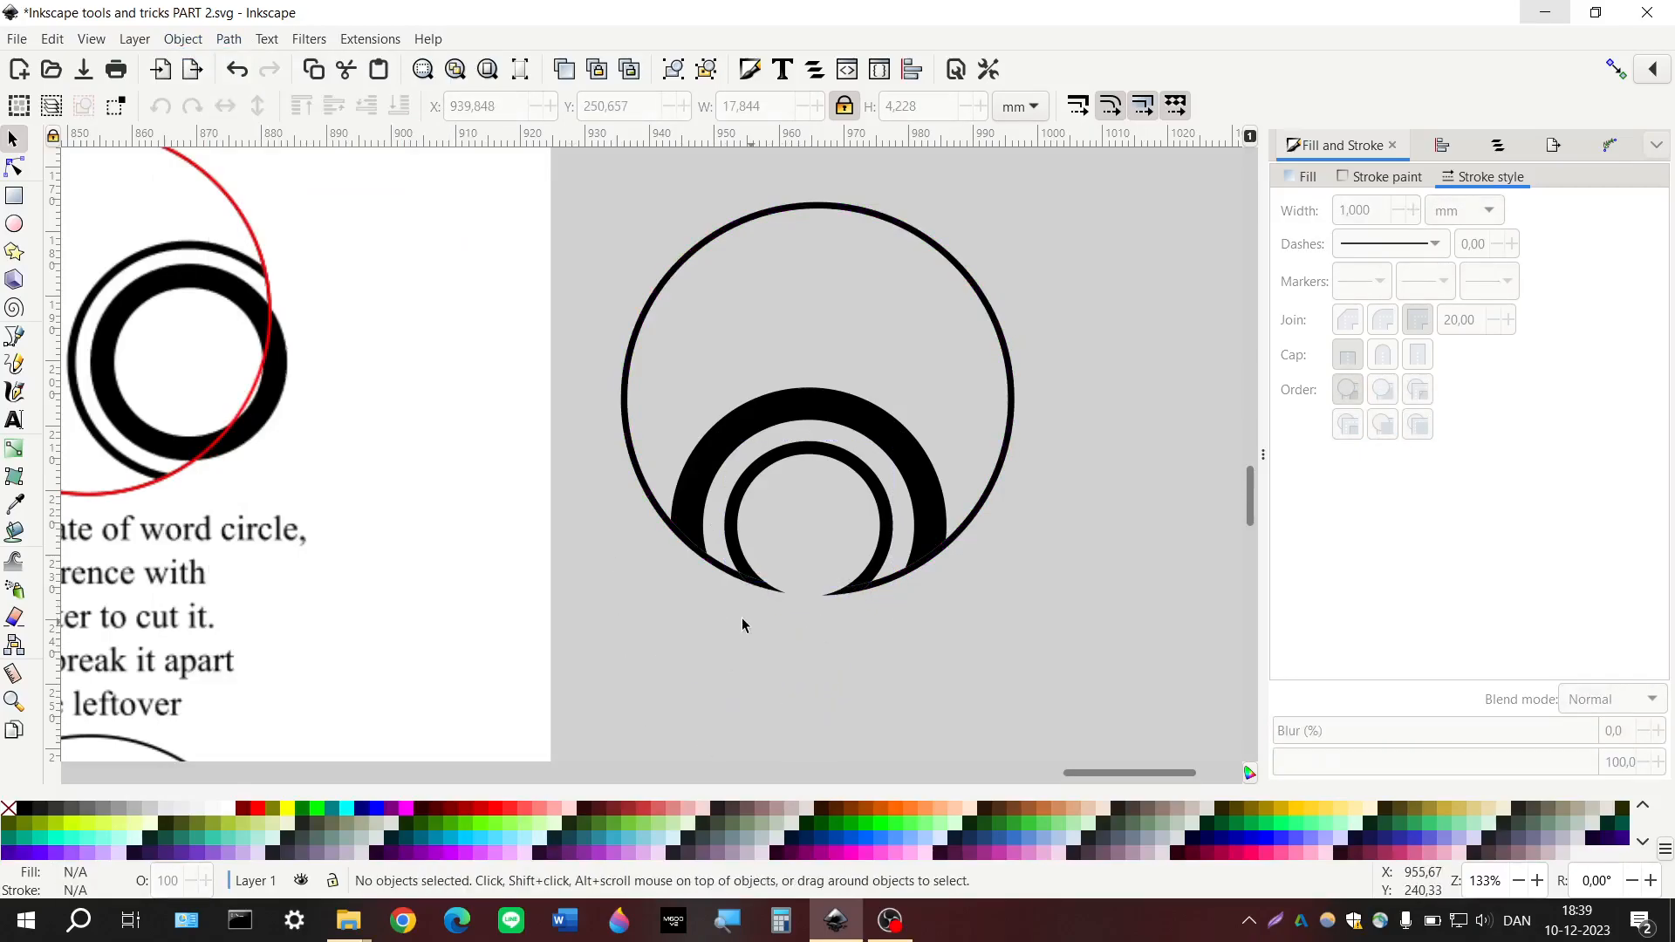
# Move the open word circle aside to inspect it as a separate piece, and undo the move
pyautogui.keyDown('ctrl'); pyautogui.scroll(-3, 740, 621); pyautogui.keyUp('ctrl')
pyautogui.keyDown('ctrl'); pyautogui.scroll(-1, 740, 627); pyautogui.keyUp('ctrl')
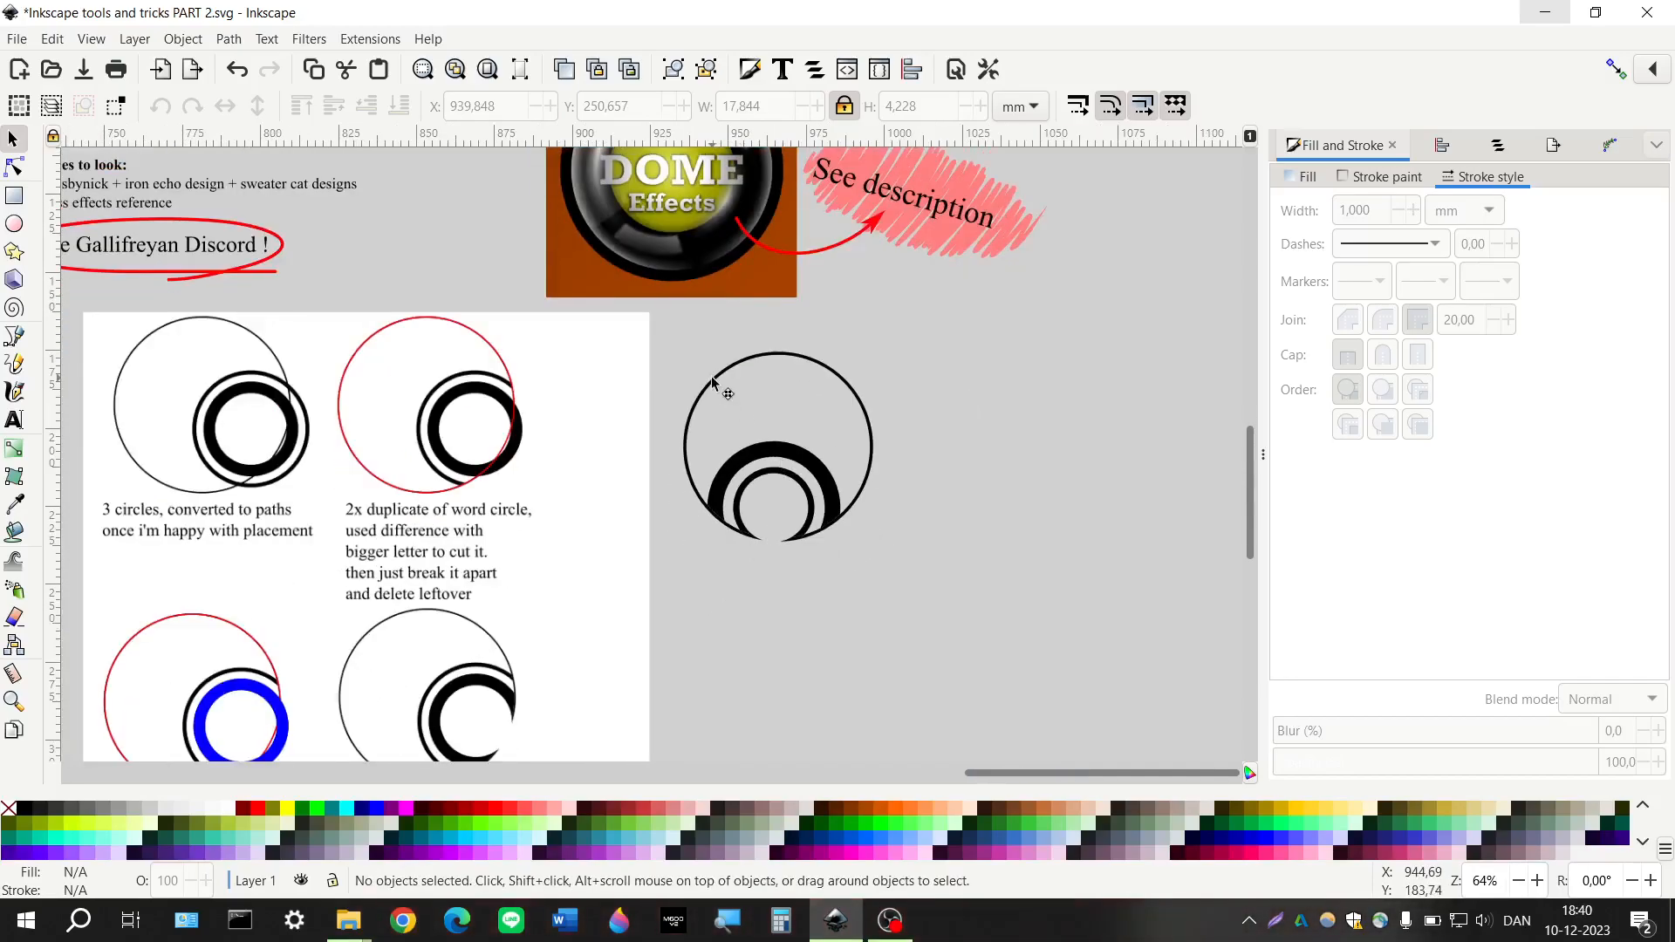
pyautogui.moveTo(713, 381); pyautogui.dragTo(885, 379)
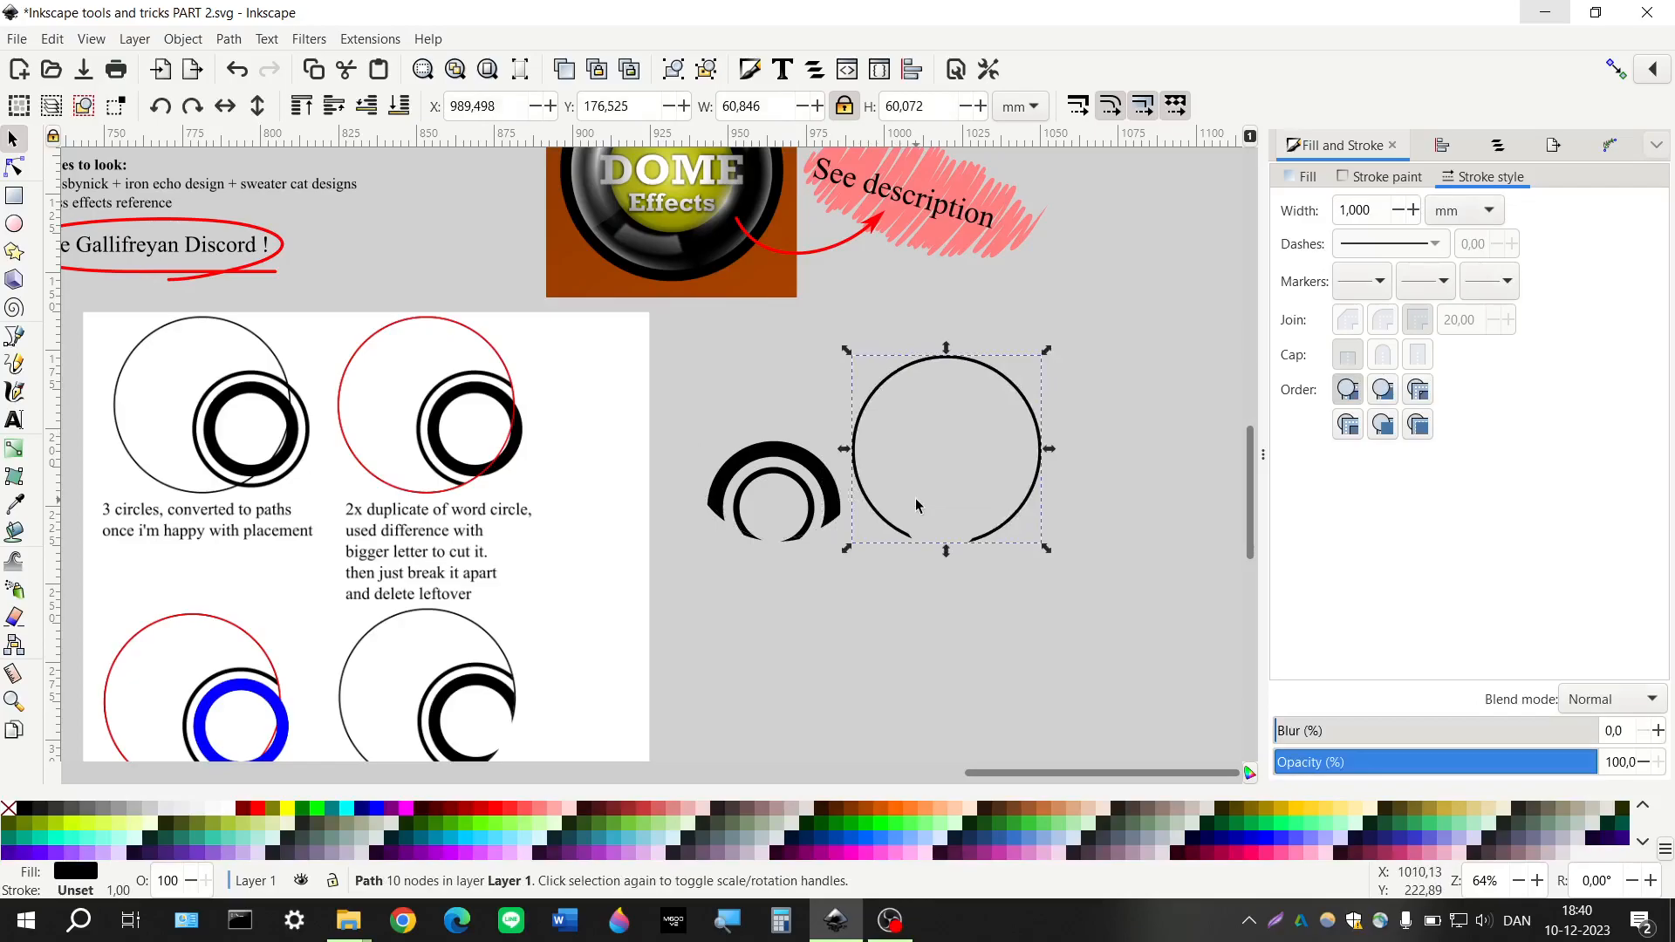
pyautogui.hotkey('ctrl', 'z')
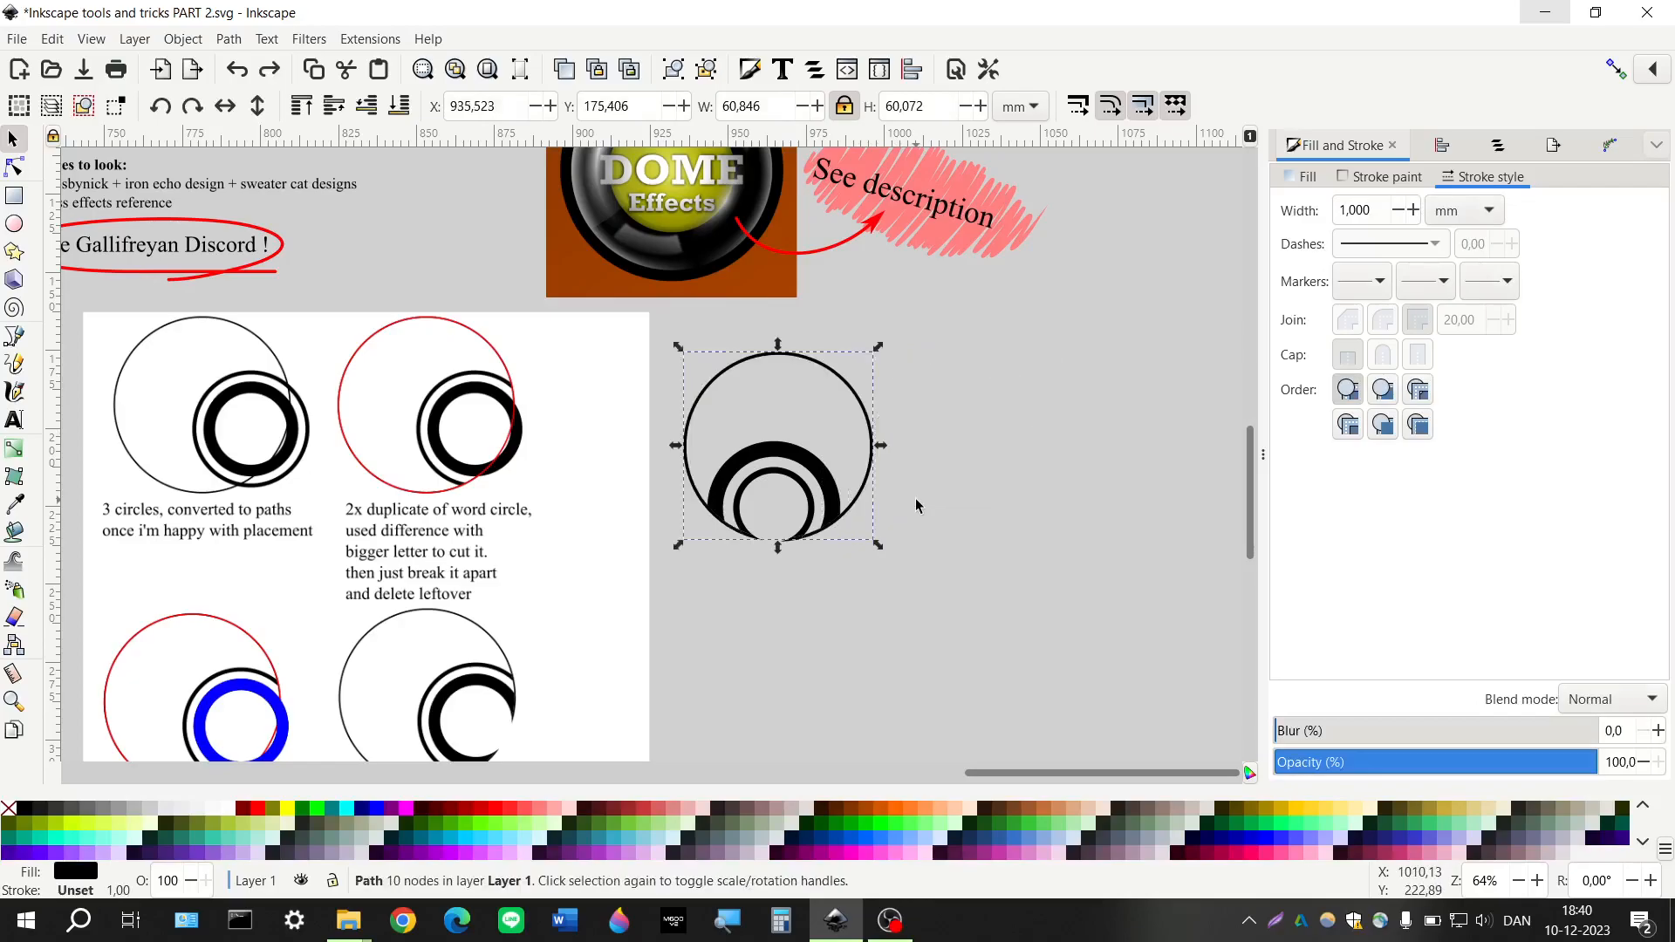
# Colour the open word circle red and the cut small letter ring green
pyautogui.click(537, 808)
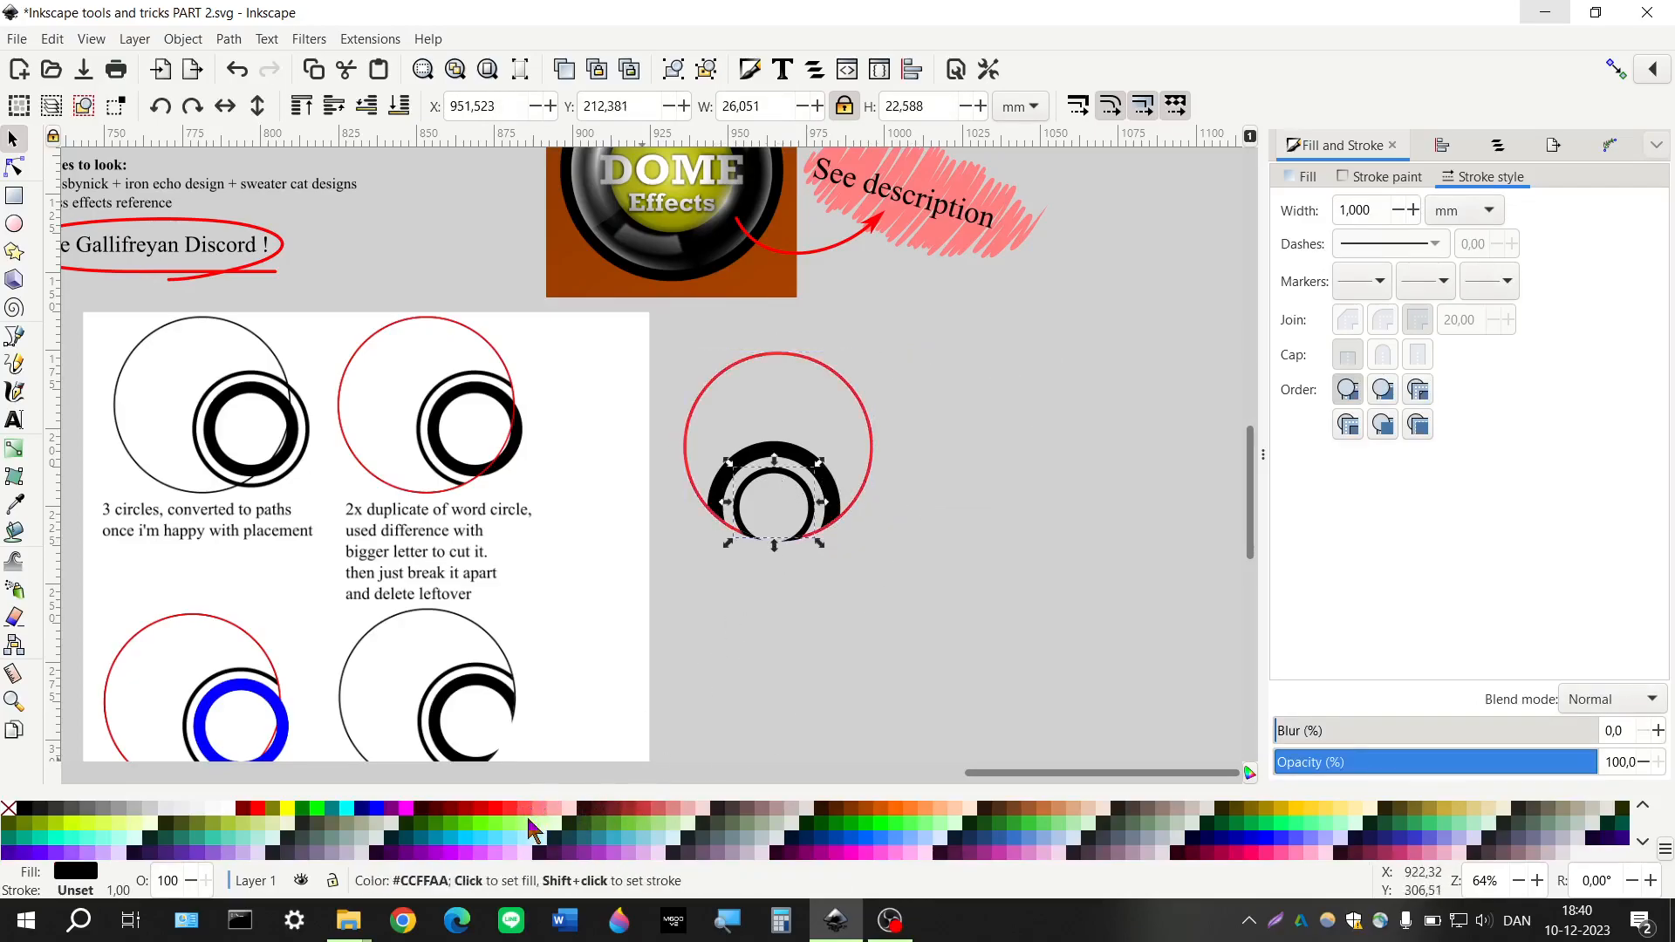
pyautogui.click(806, 455)
pyautogui.click(749, 609)
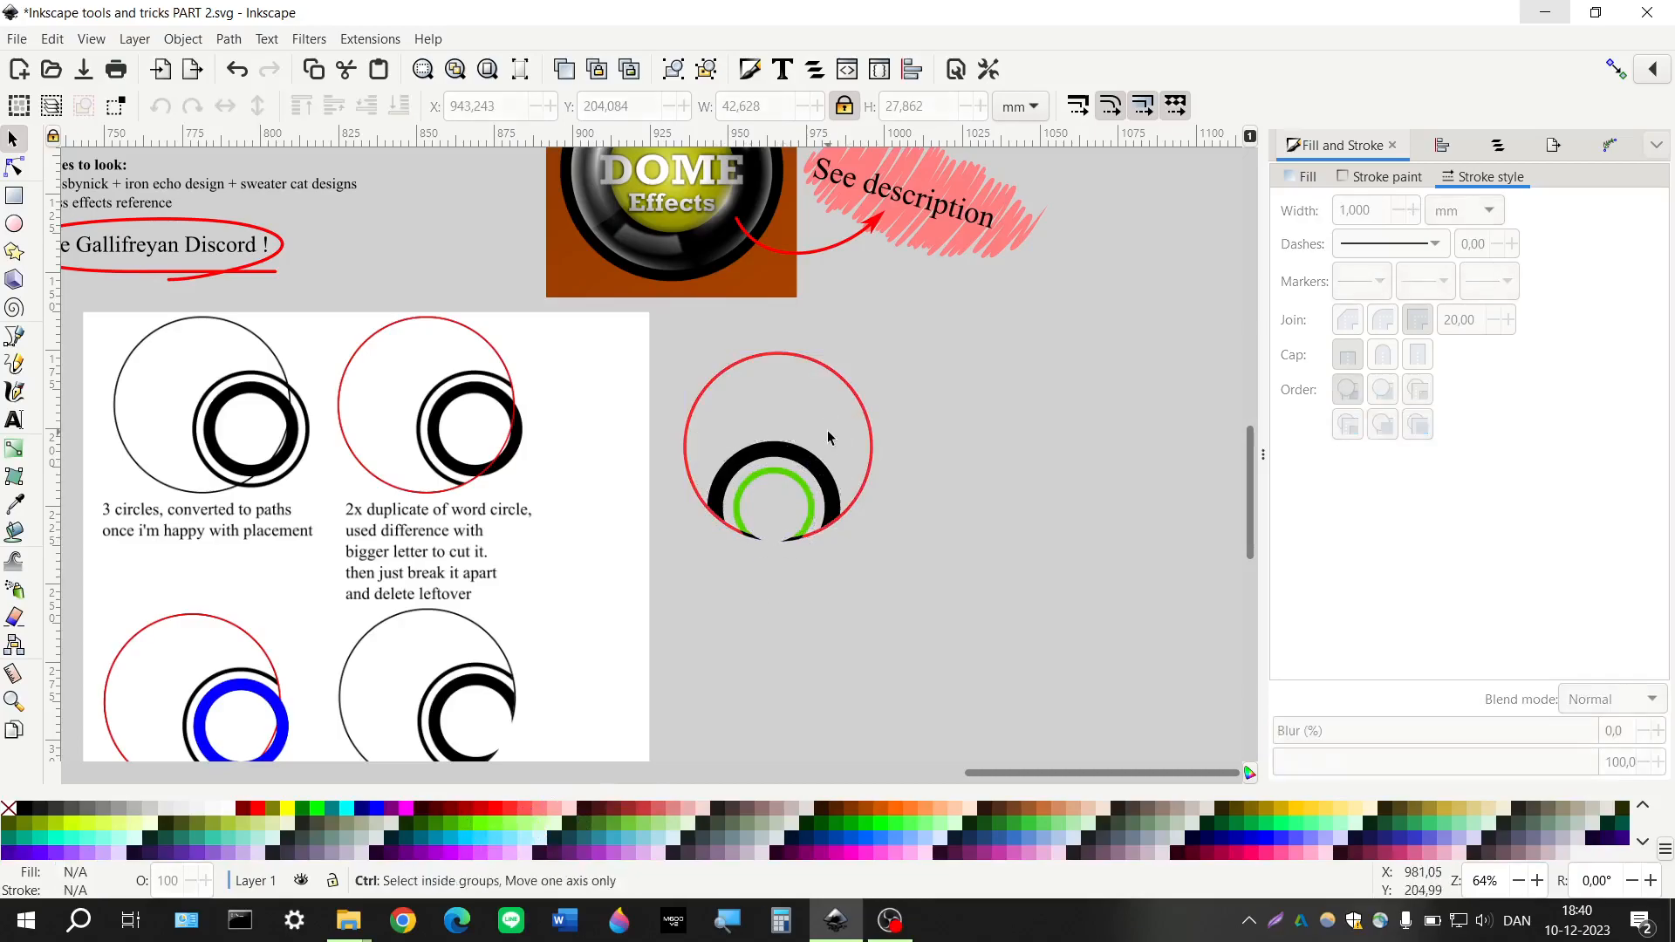
# Select all the word circle and letter ring pieces of the double letter and merge them with Union
pyautogui.scroll(3, 804, 482)
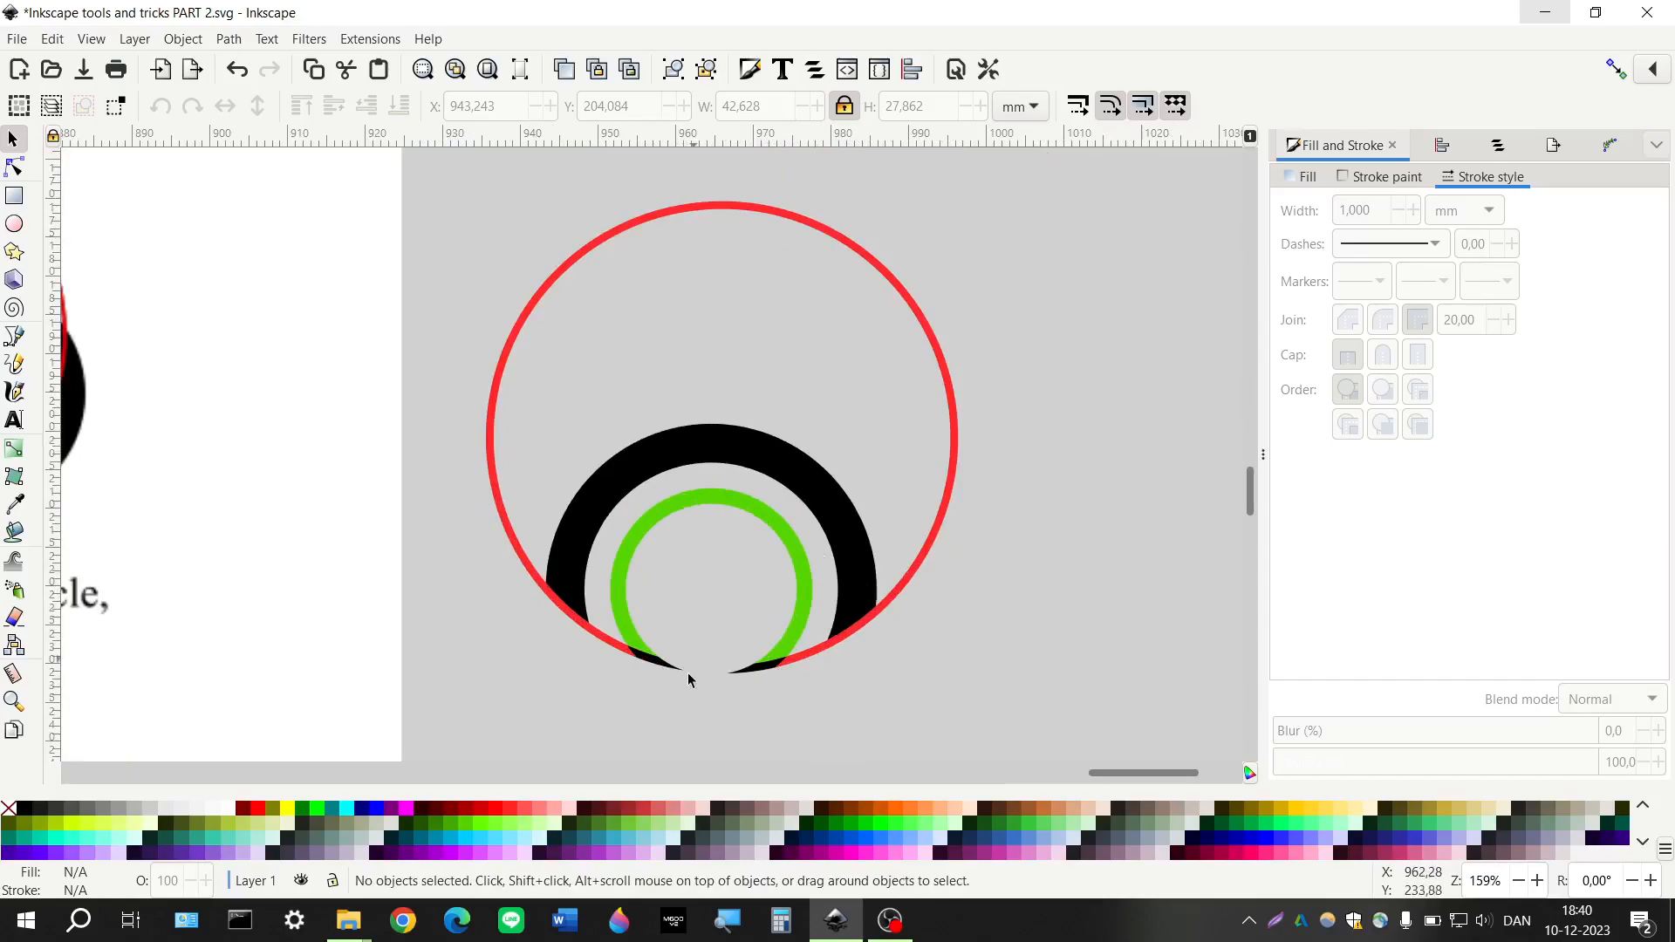
pyautogui.scroll(-3, 615, 602)
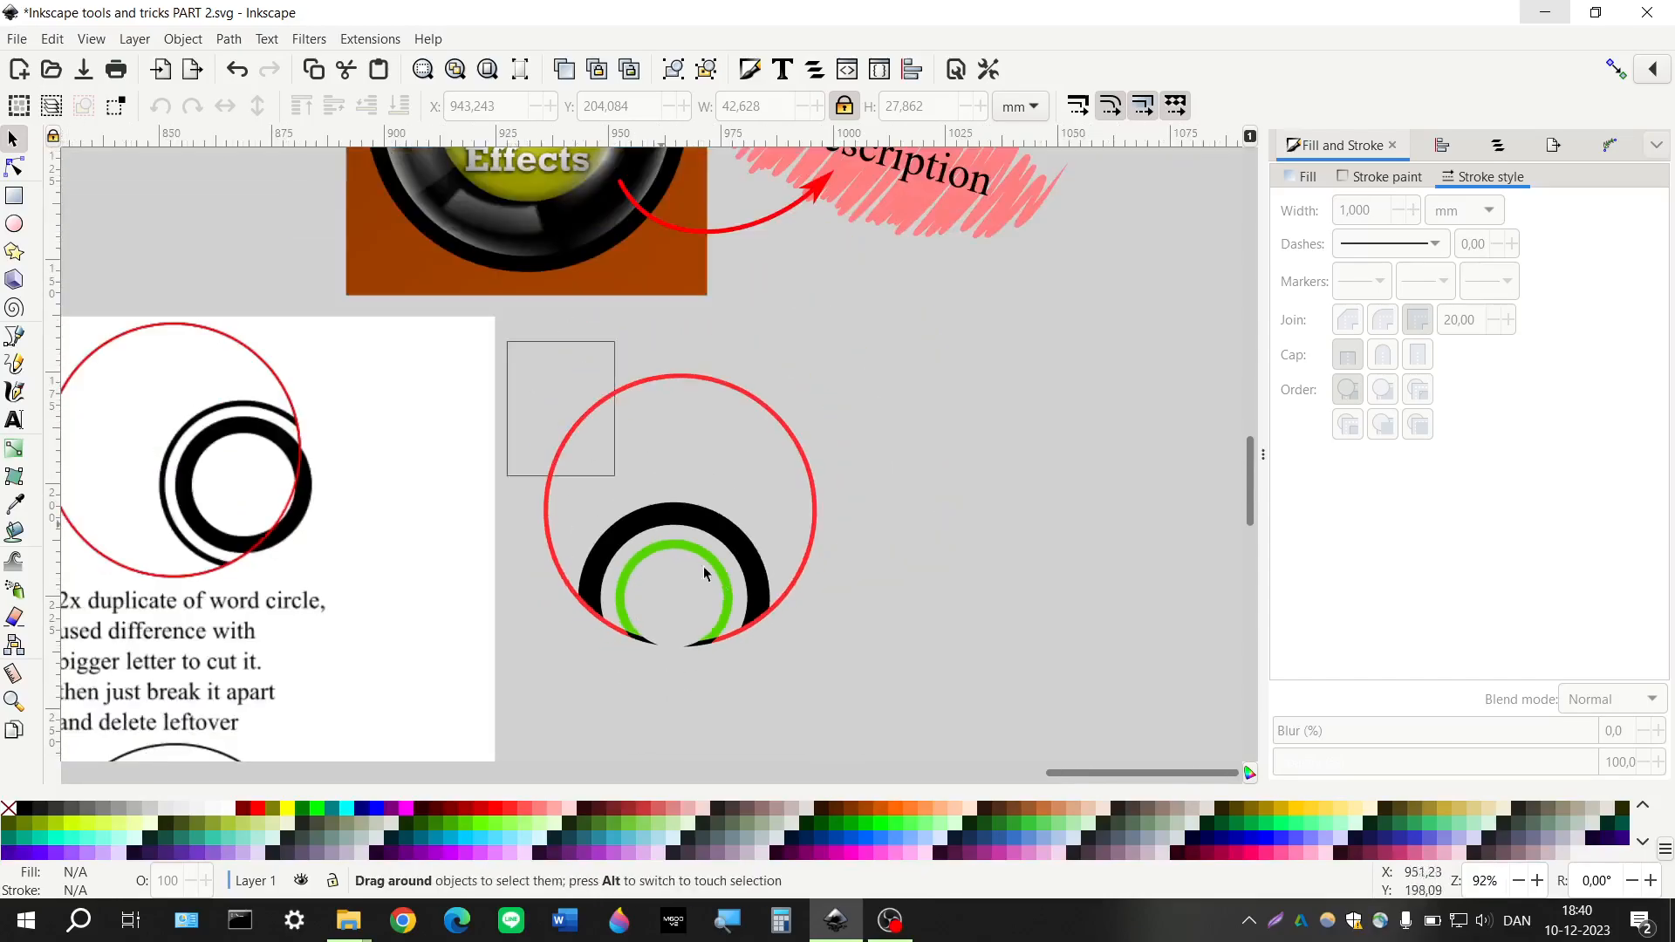
pyautogui.moveTo(705, 573); pyautogui.dragTo(882, 692)
pyautogui.click(228, 38)
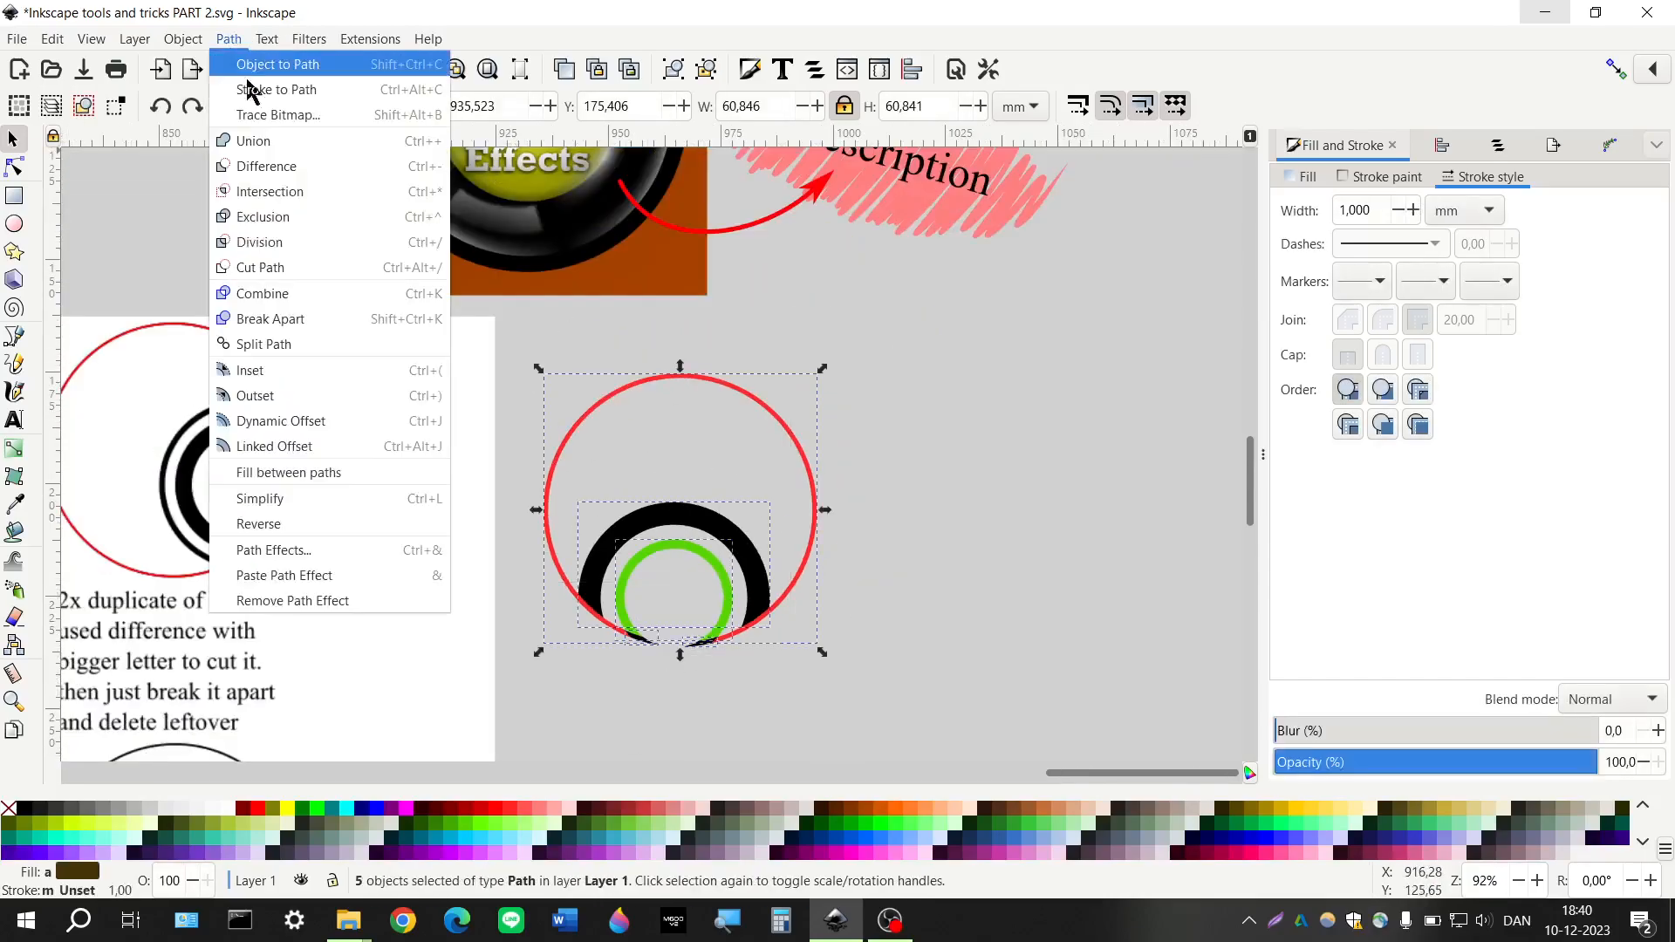
pyautogui.click(258, 140)
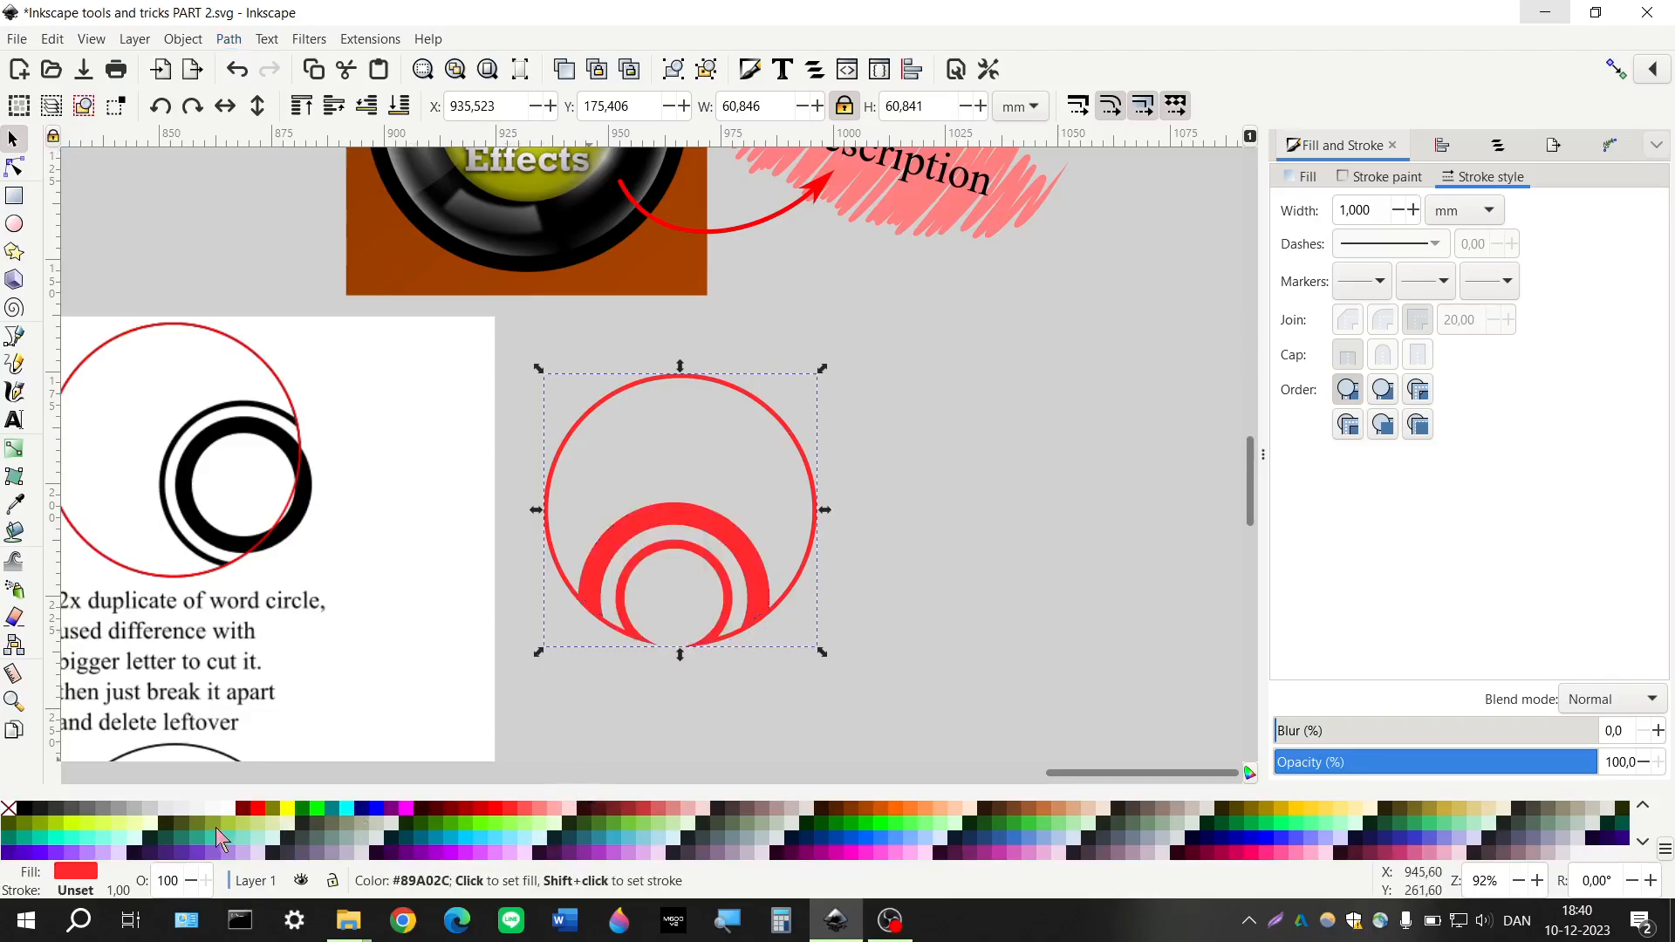
# Try a green fill on the merged double letter, settle on black, and deselect it
pyautogui.click(314, 810)
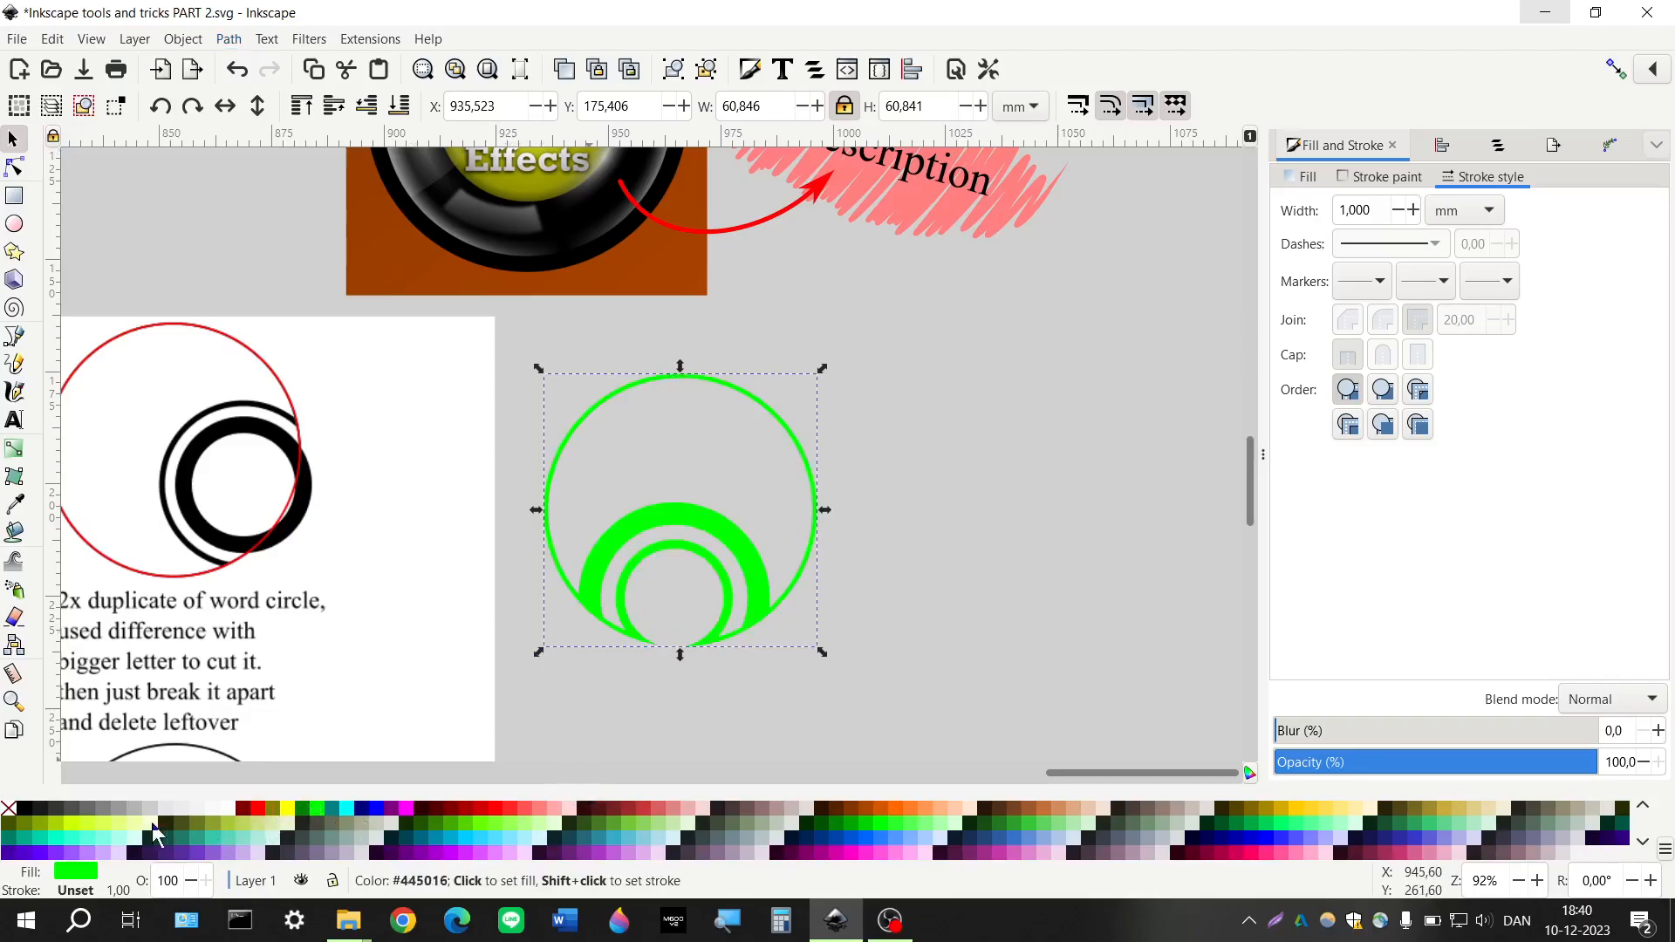
pyautogui.click(84, 810)
pyautogui.click(26, 810)
pyautogui.click(573, 740)
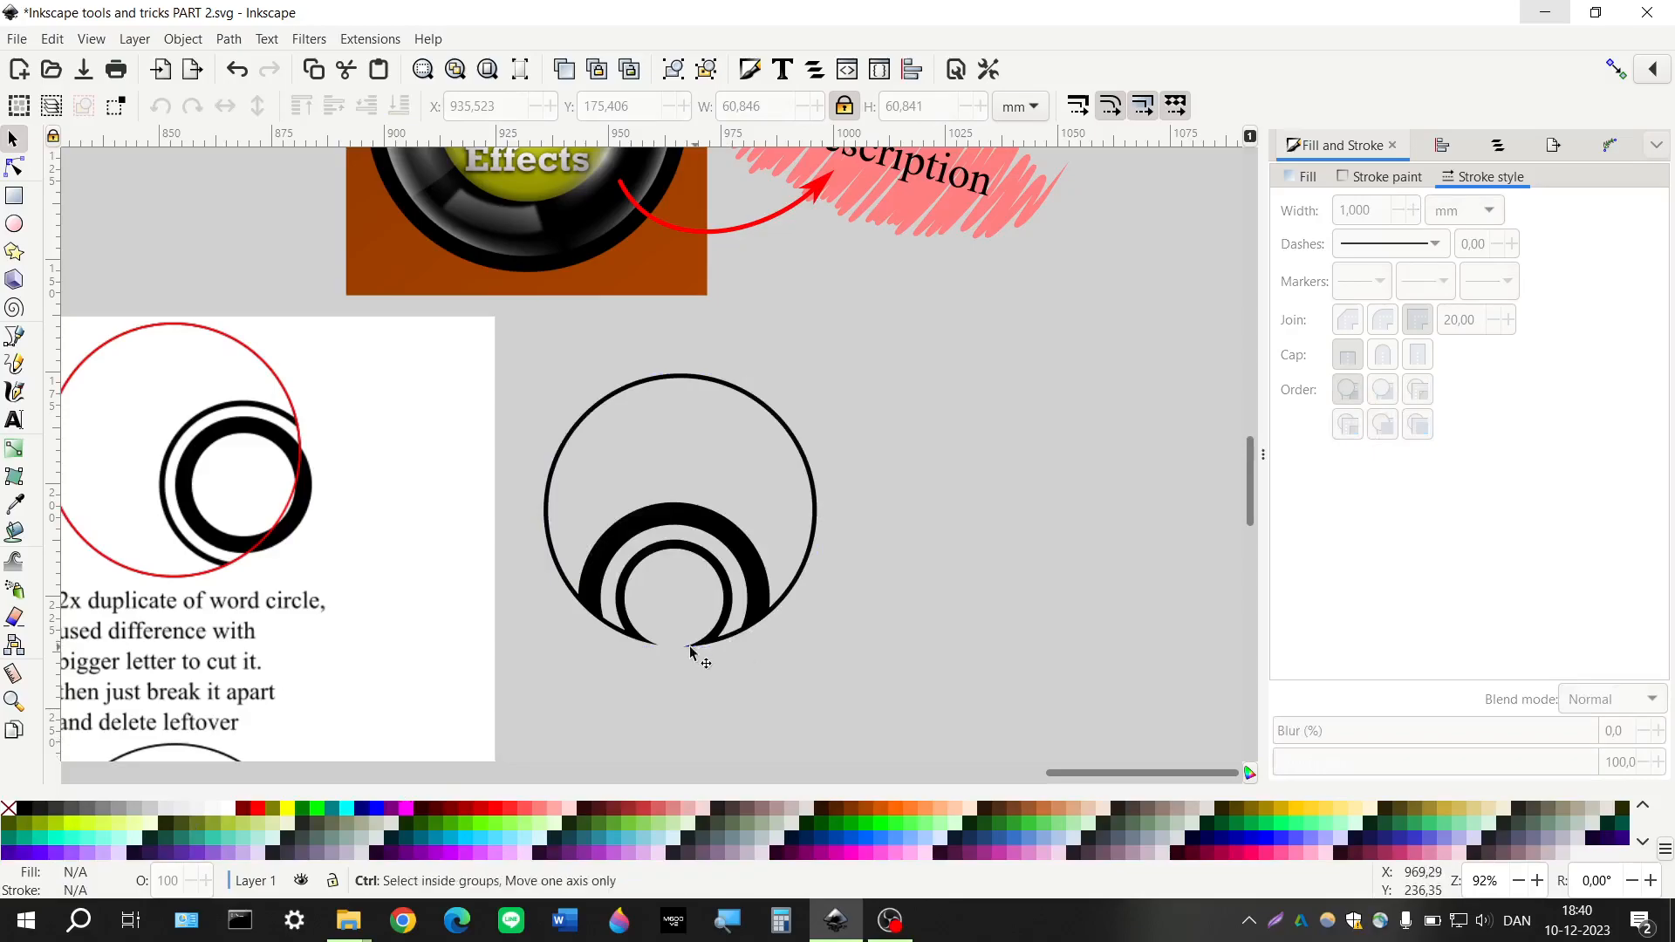
# Inspect the merged double letter's cut edges up close and compare the design with the four-stage reference panel
pyautogui.scroll(5, 689, 637)
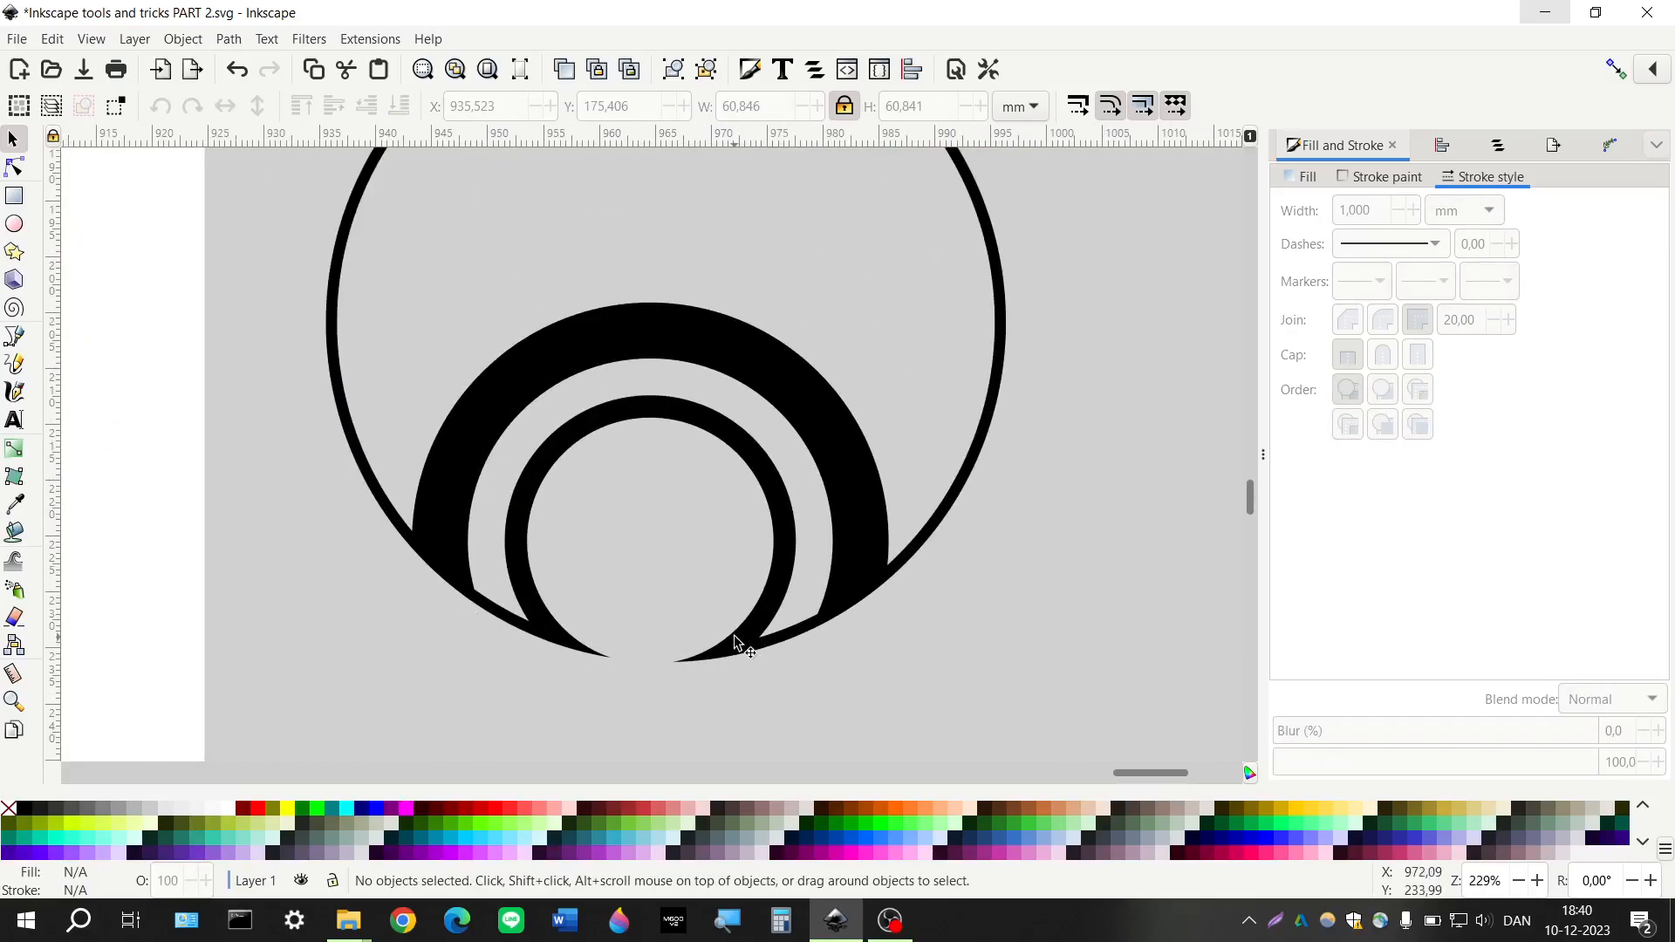
pyautogui.scroll(-6, 735, 643)
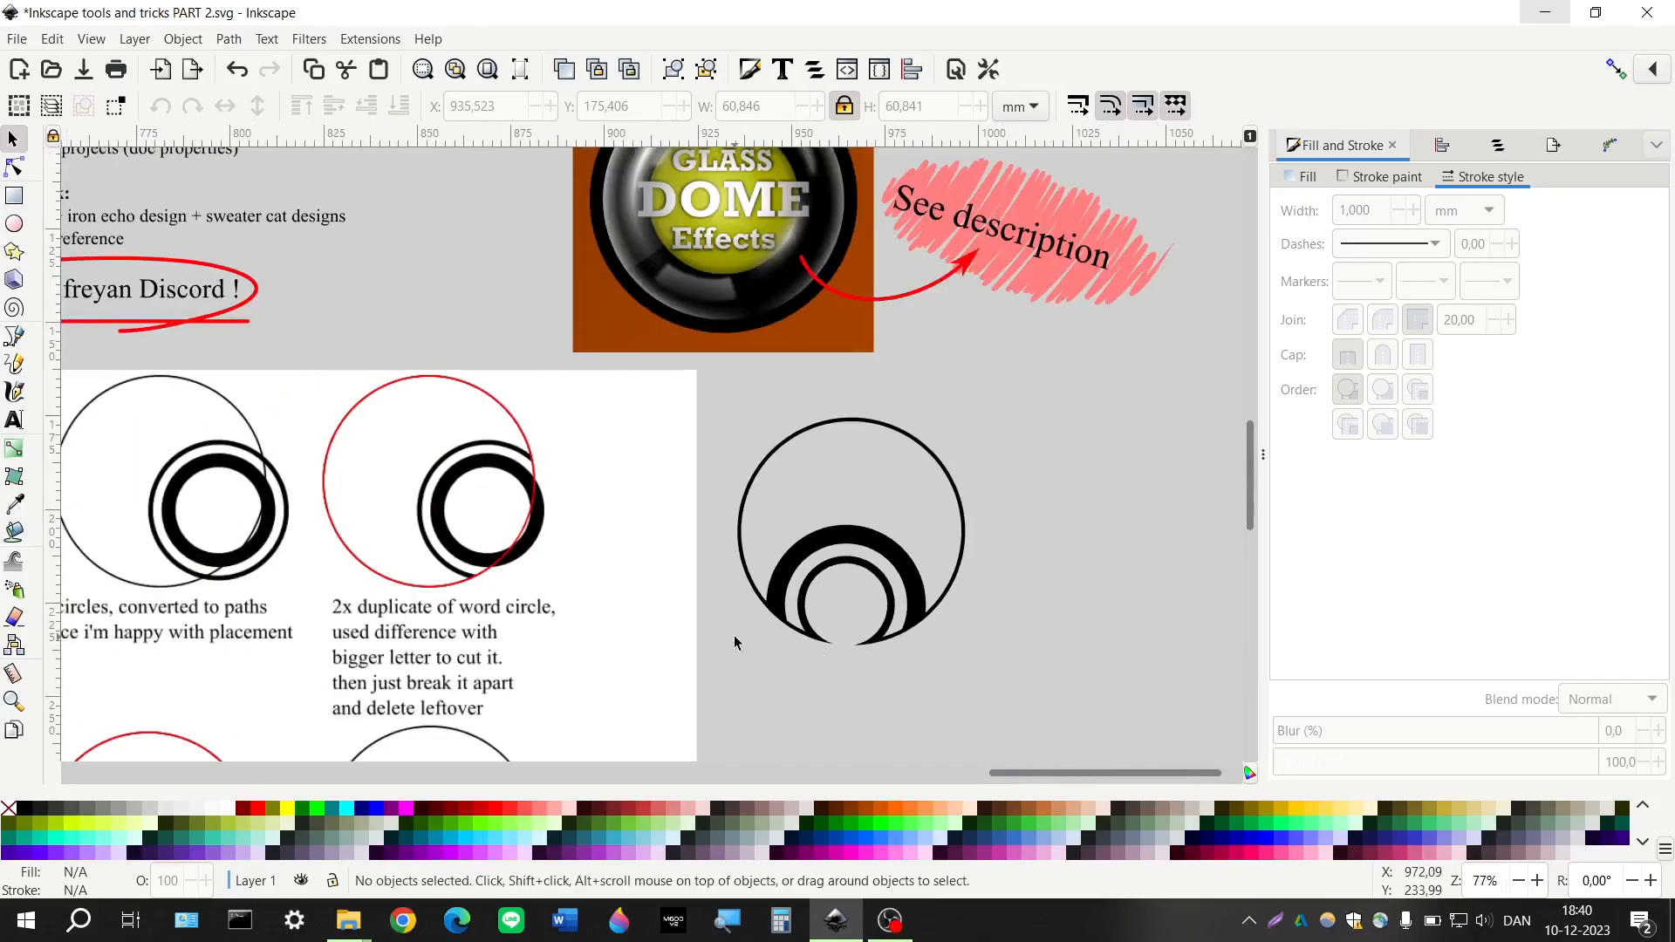
pyautogui.scroll(-2, 734, 643)
pyautogui.scroll(-3, 735, 643)
pyautogui.hscroll(-1, 735, 643)
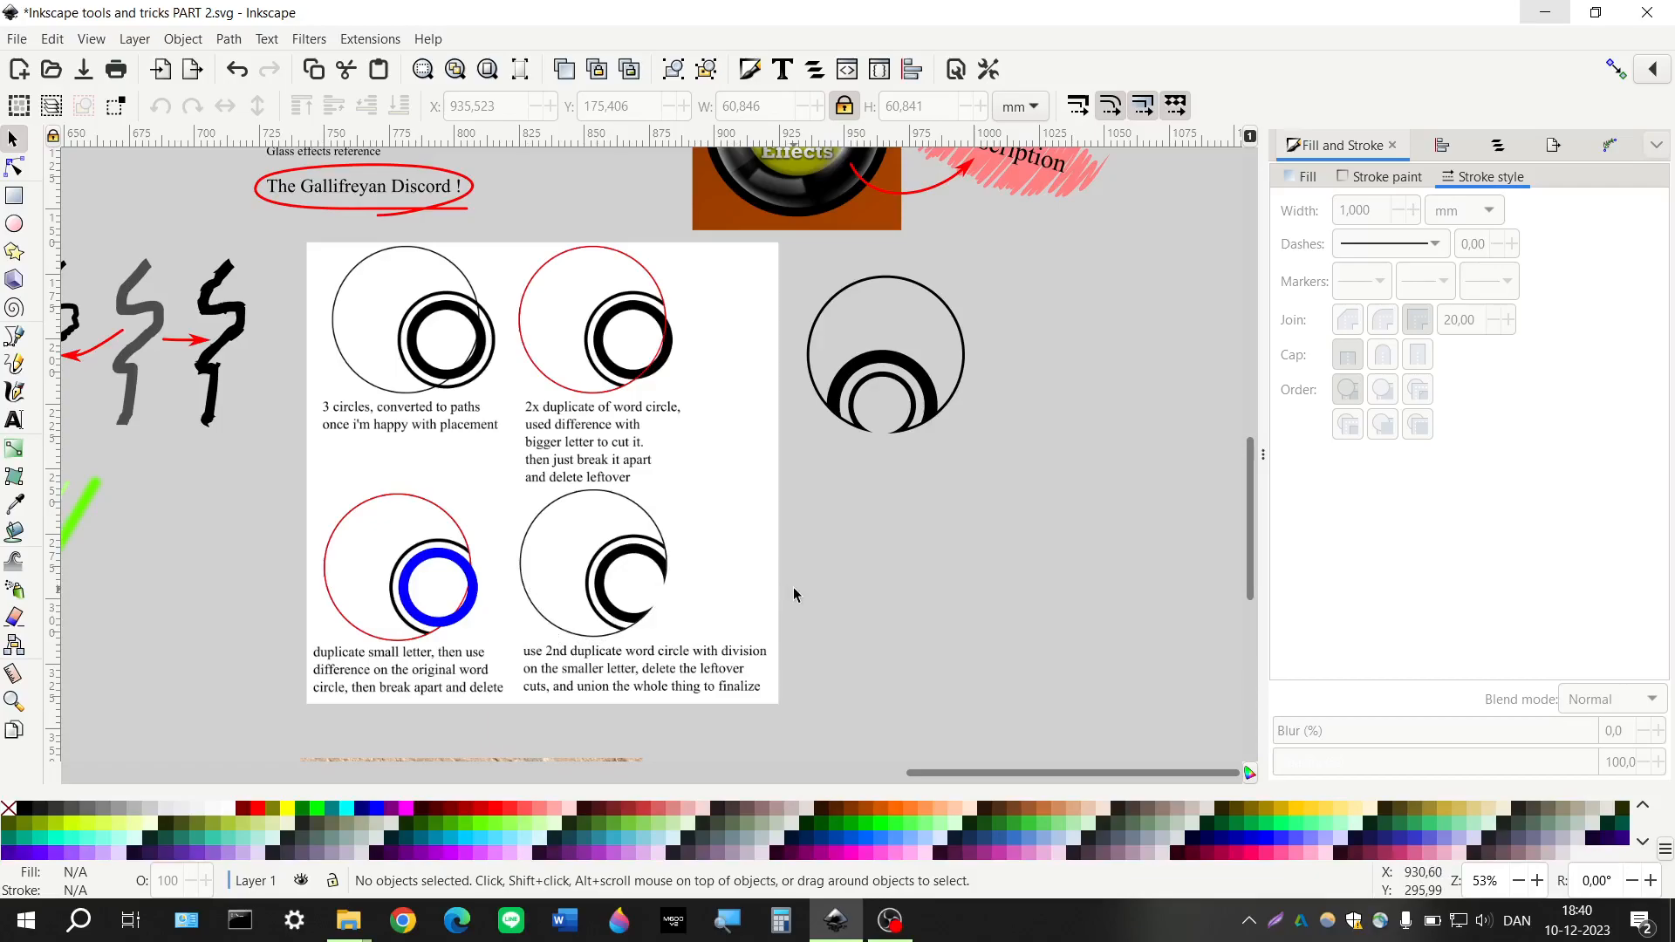
pyautogui.scroll(-1, 801, 602)
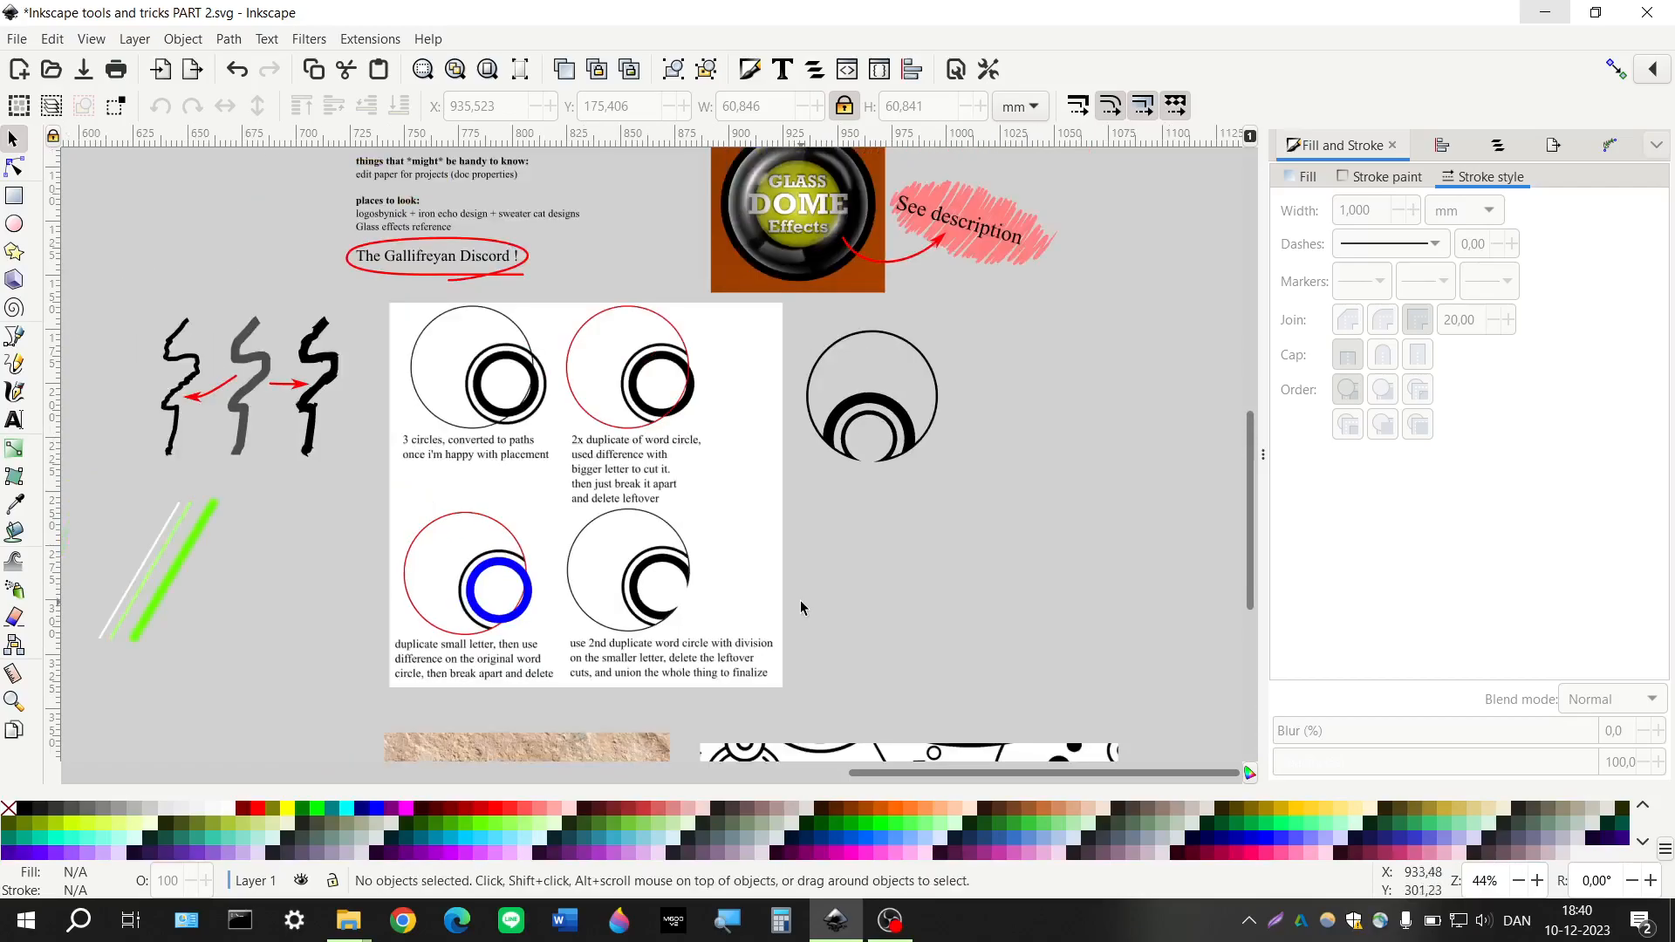
# Review the advanced tips on the agenda and find the black-and-white unfurled Gallifreyan example beside the stone texture
pyautogui.scroll(8, 798, 599)
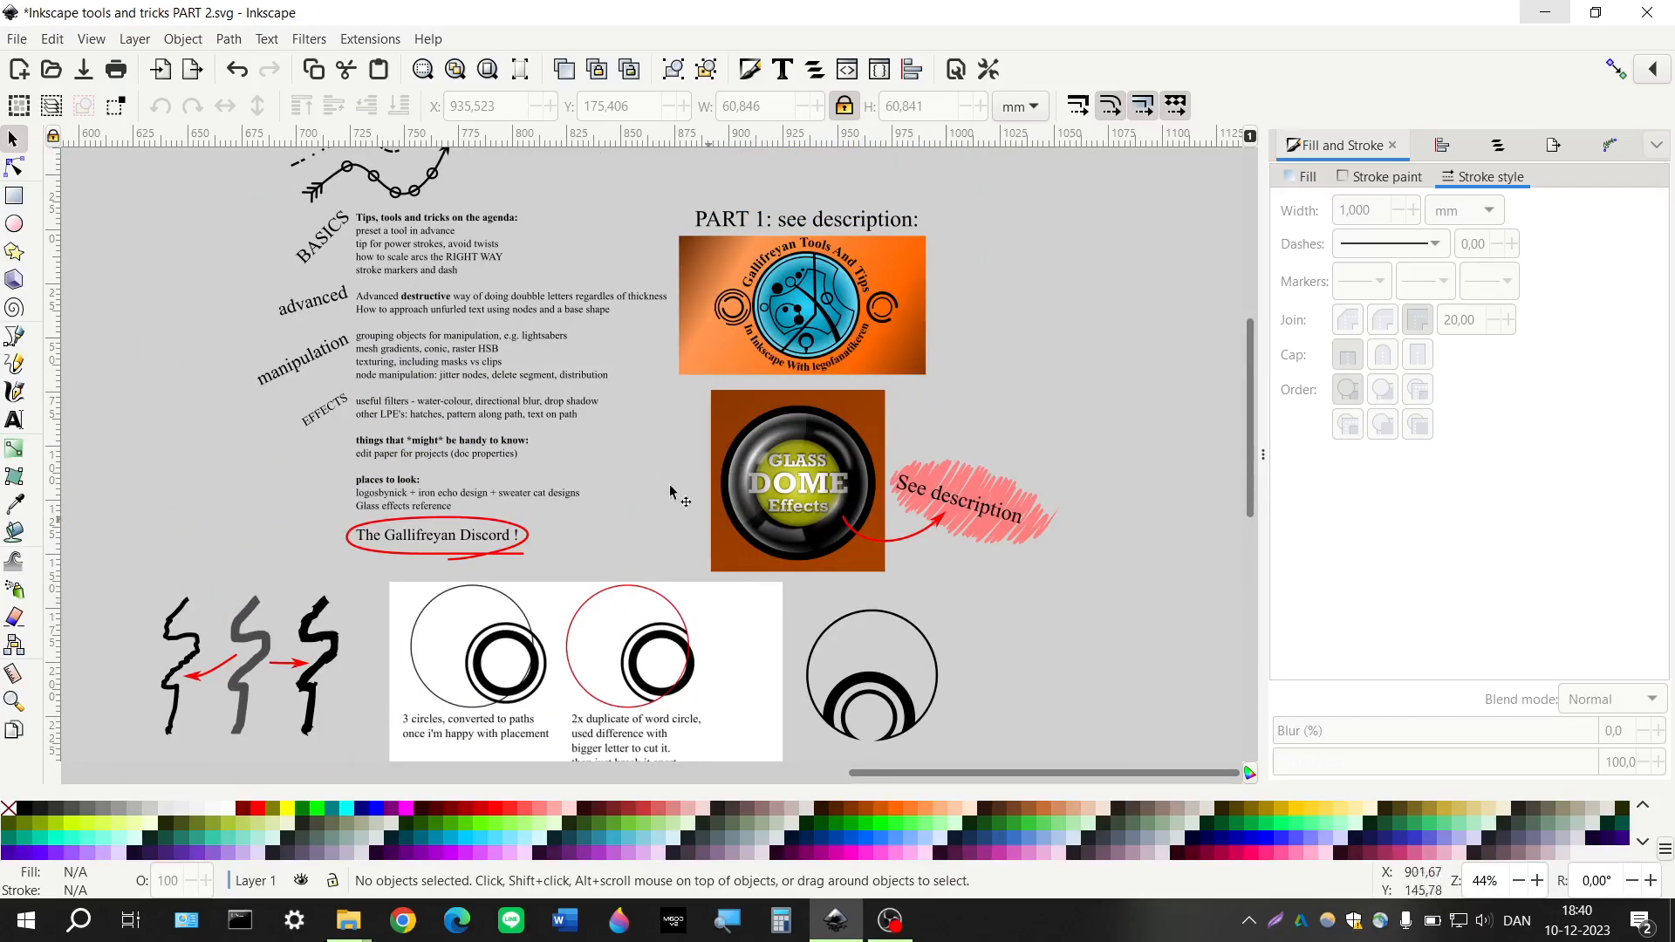
pyautogui.keyDown('ctrl'); pyautogui.scroll(3, 578, 360); pyautogui.keyUp('ctrl')
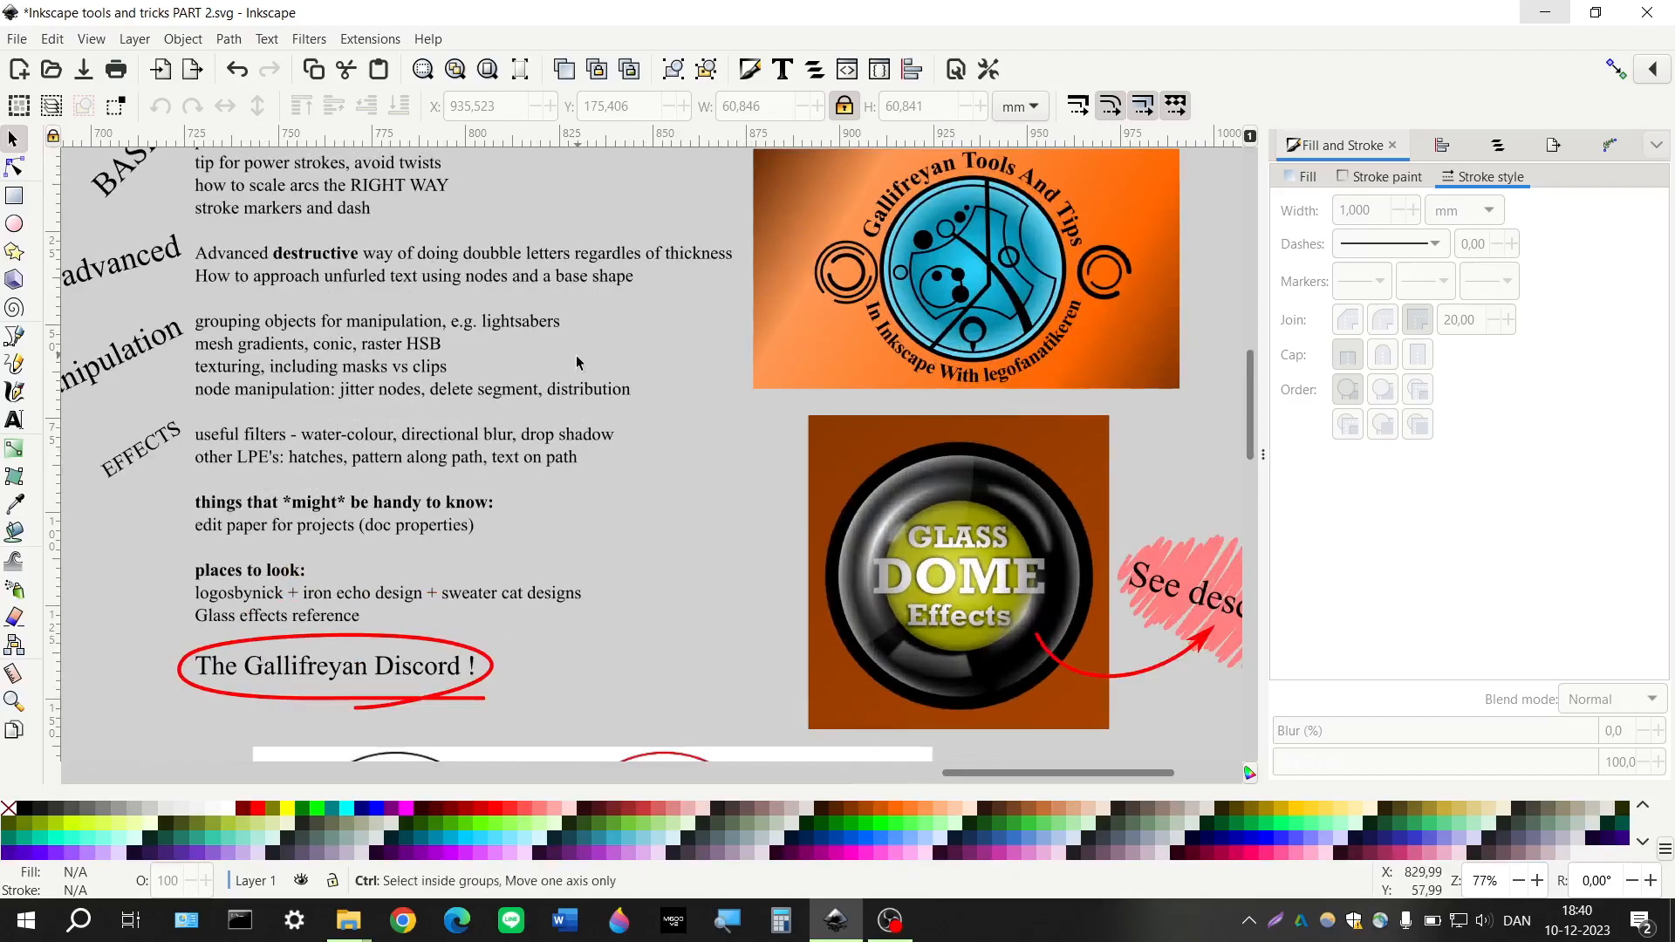
pyautogui.keyDown('ctrl'); pyautogui.scroll(-3, 578, 360); pyautogui.keyUp('ctrl')
pyautogui.keyDown('ctrl'); pyautogui.scroll(1, 590, 453); pyautogui.keyUp('ctrl')
pyautogui.hscroll(2, 590, 454)
pyautogui.scroll(-2, 590, 454)
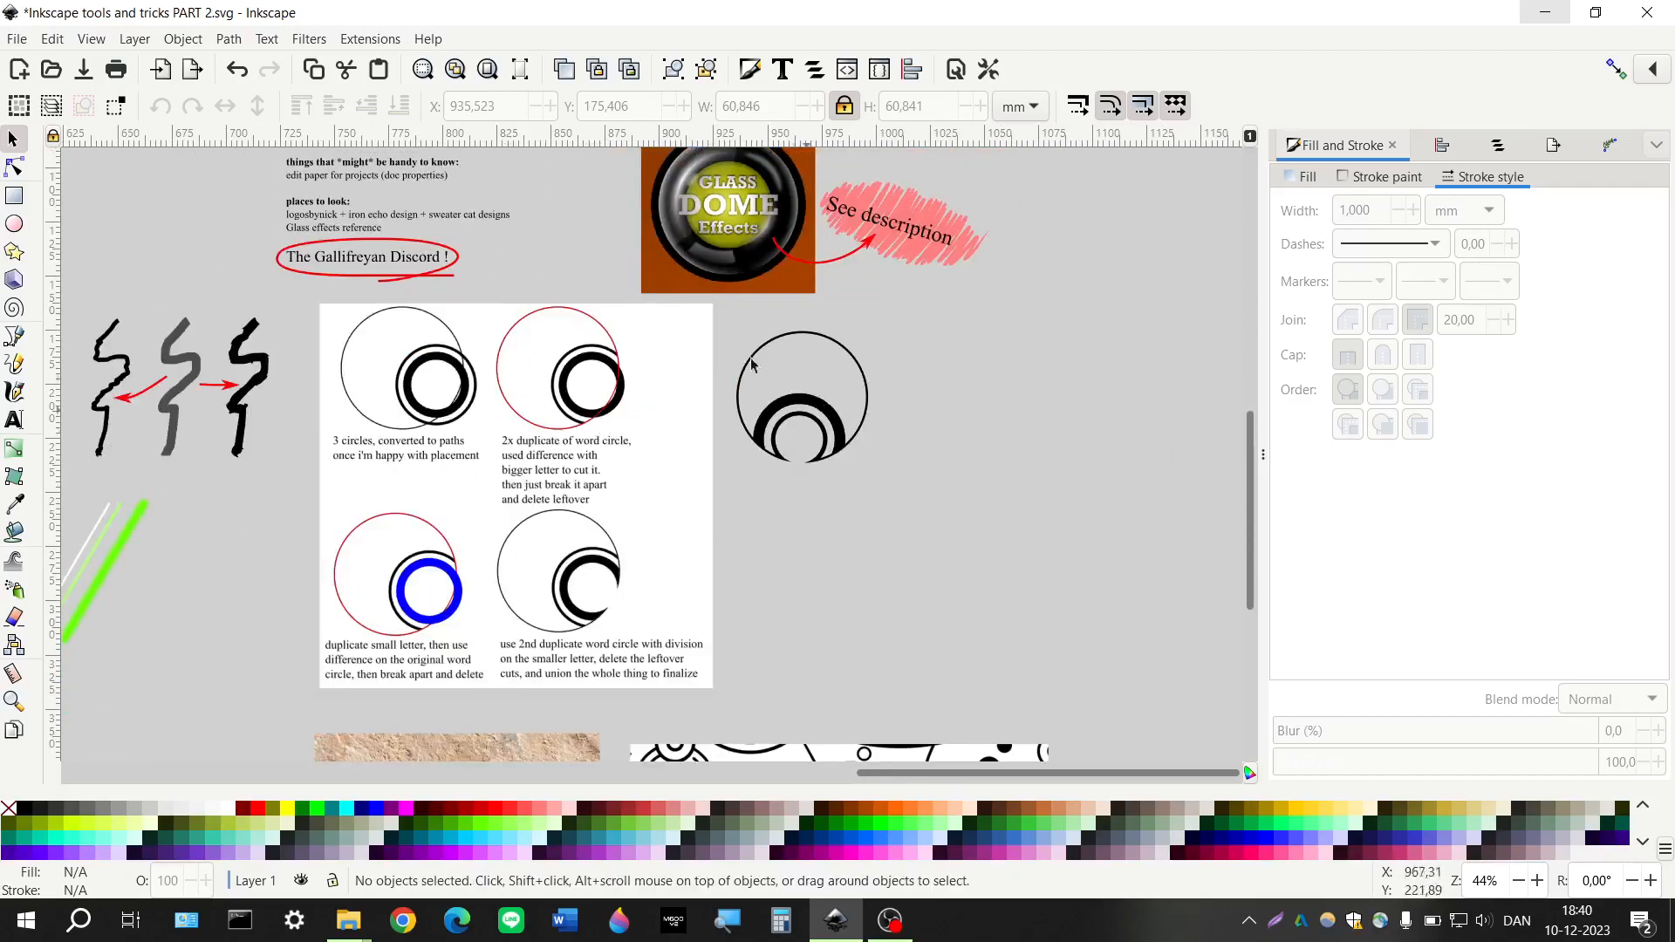
pyautogui.keyDown('shift'); pyautogui.hscroll(2, 574, 514); pyautogui.keyUp('shift')
pyautogui.scroll(-8, 576, 515)
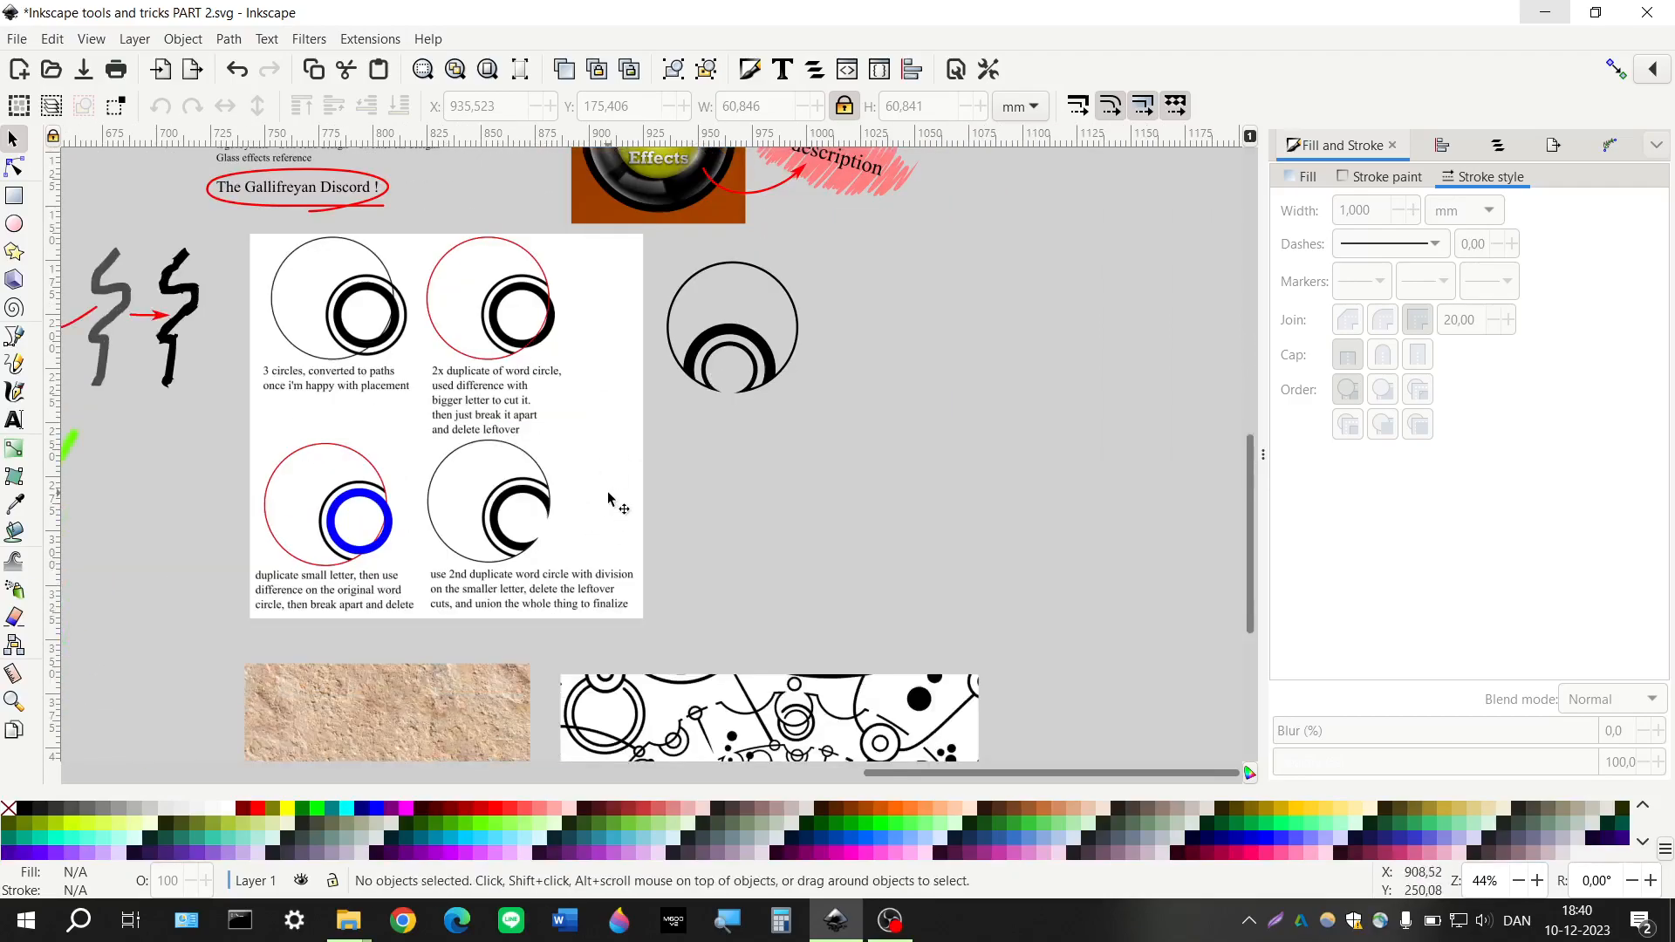
pyautogui.keyDown('shift'); pyautogui.hscroll(2, 599, 517); pyautogui.keyUp('shift')
pyautogui.keyDown('shift'); pyautogui.hscroll(1, 600, 515); pyautogui.keyUp('shift')
pyautogui.keyDown('ctrl'); pyautogui.scroll(3, 627, 587); pyautogui.keyUp('ctrl')
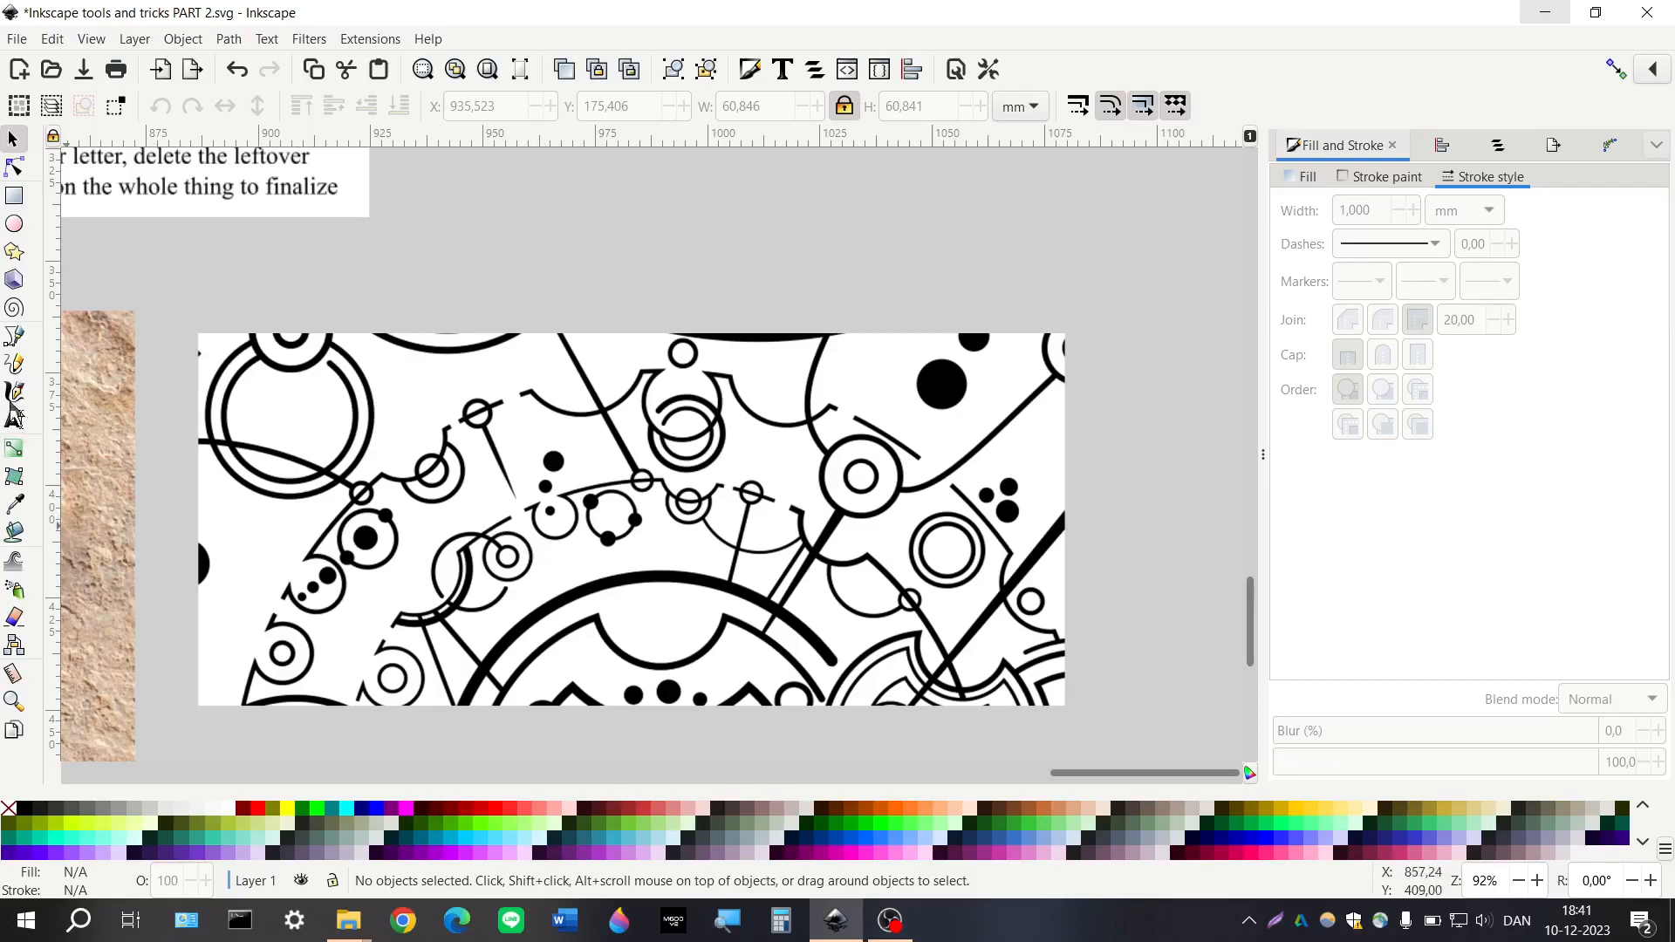
# Draw a freehand arc along the example's outer curve and style it with no fill and a 1 mm red stroke
pyautogui.click(15, 365)
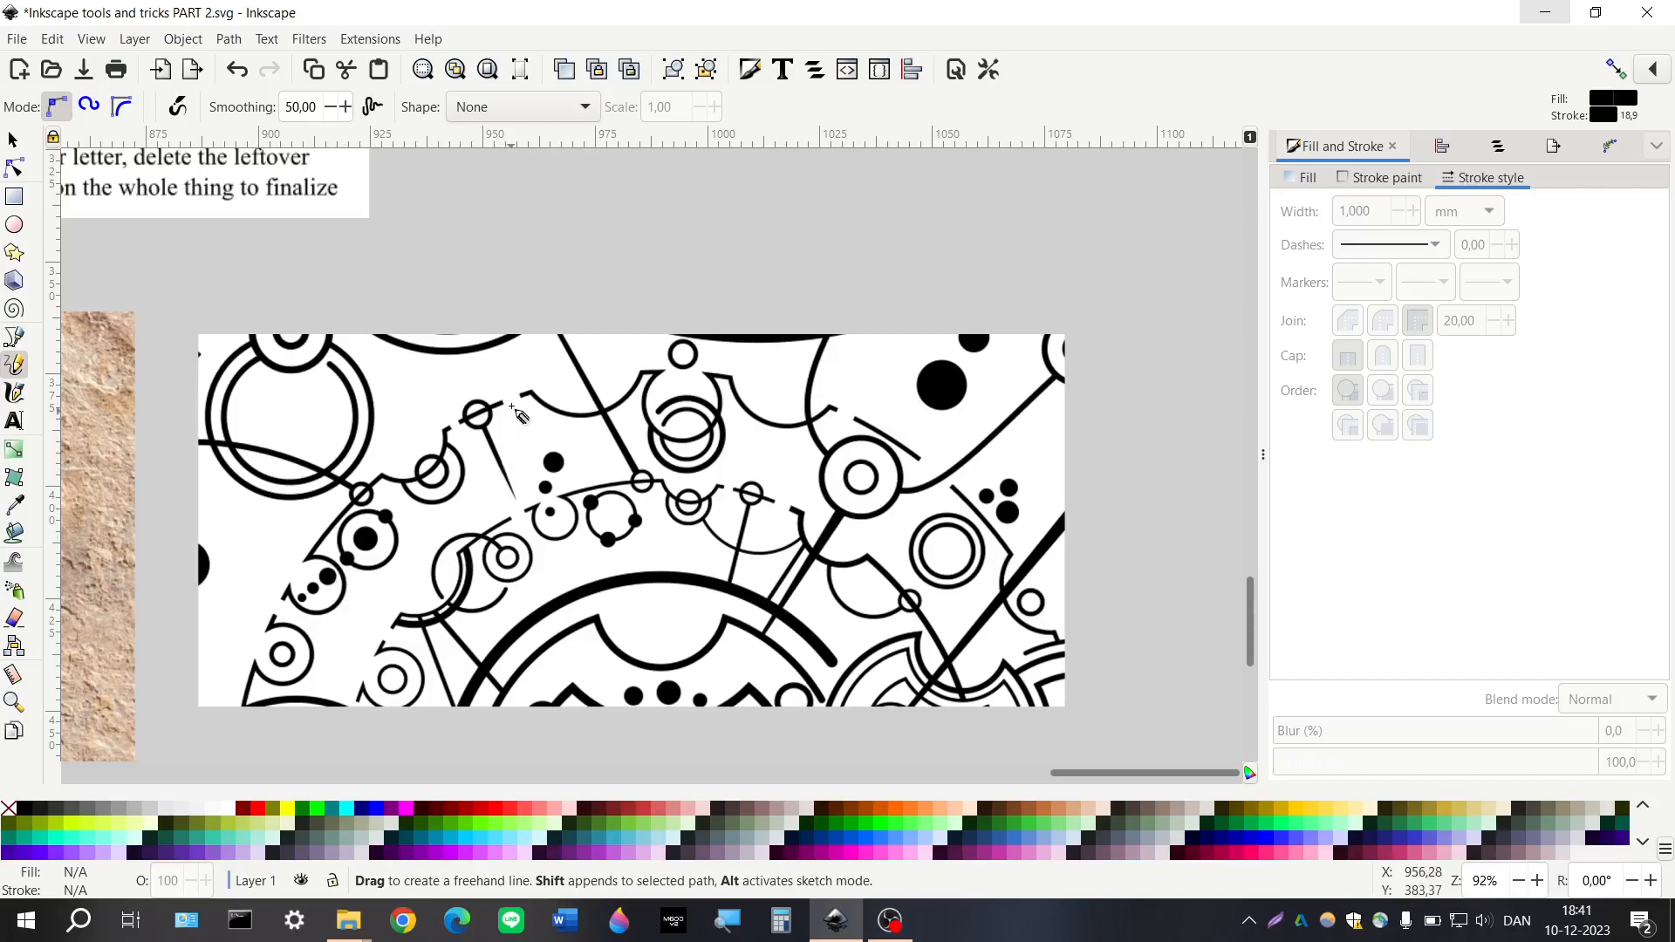
pyautogui.moveTo(452, 427)
pyautogui.mouseDown()
pyautogui.moveTo(380, 472)
pyautogui.moveTo(284, 603)
pyautogui.mouseUp()
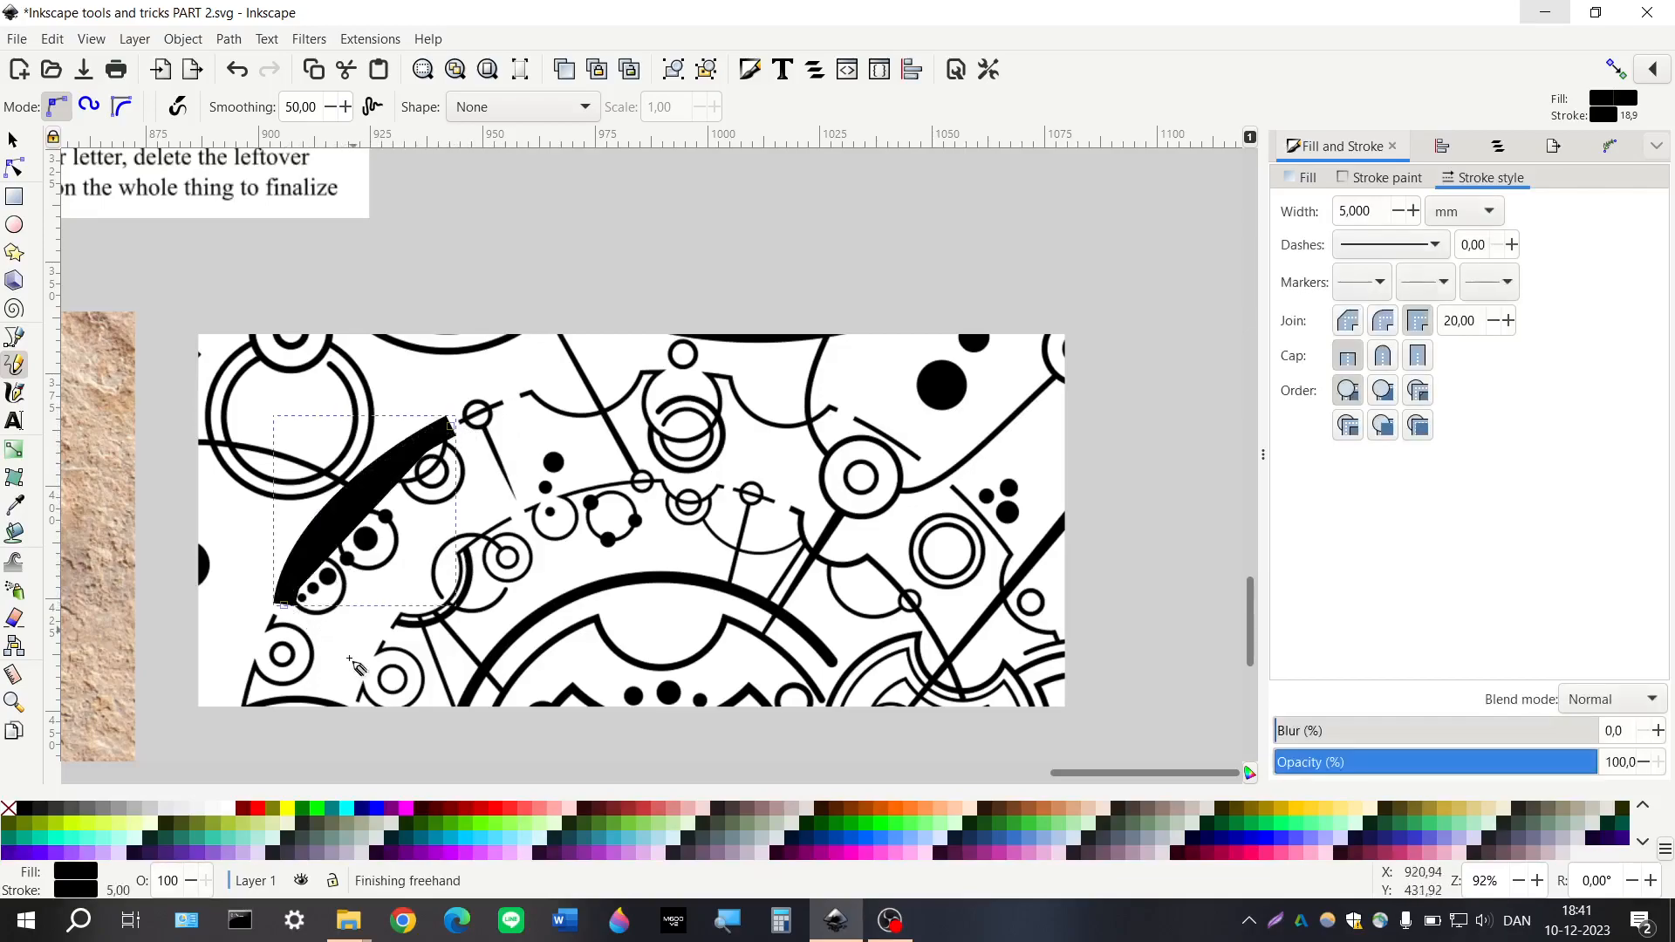
pyautogui.click(255, 810)
pyautogui.keyDown('shift'); pyautogui.click(9, 809); pyautogui.keyUp('shift')
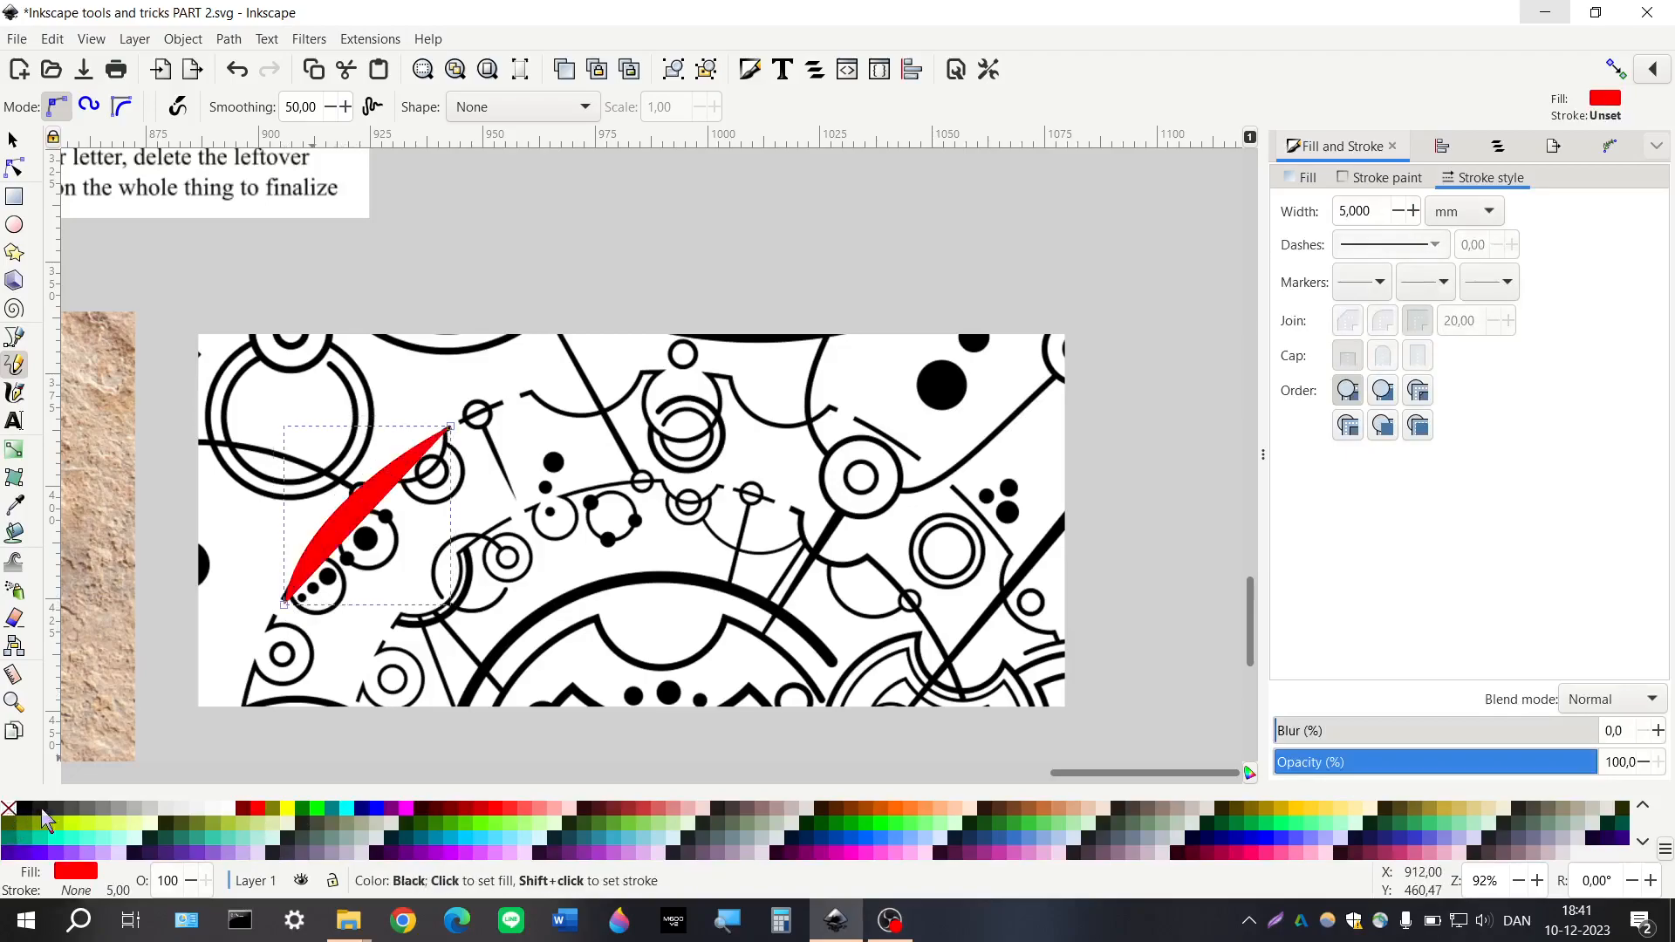
pyautogui.keyDown('shift'); pyautogui.click(264, 810); pyautogui.keyUp('shift')
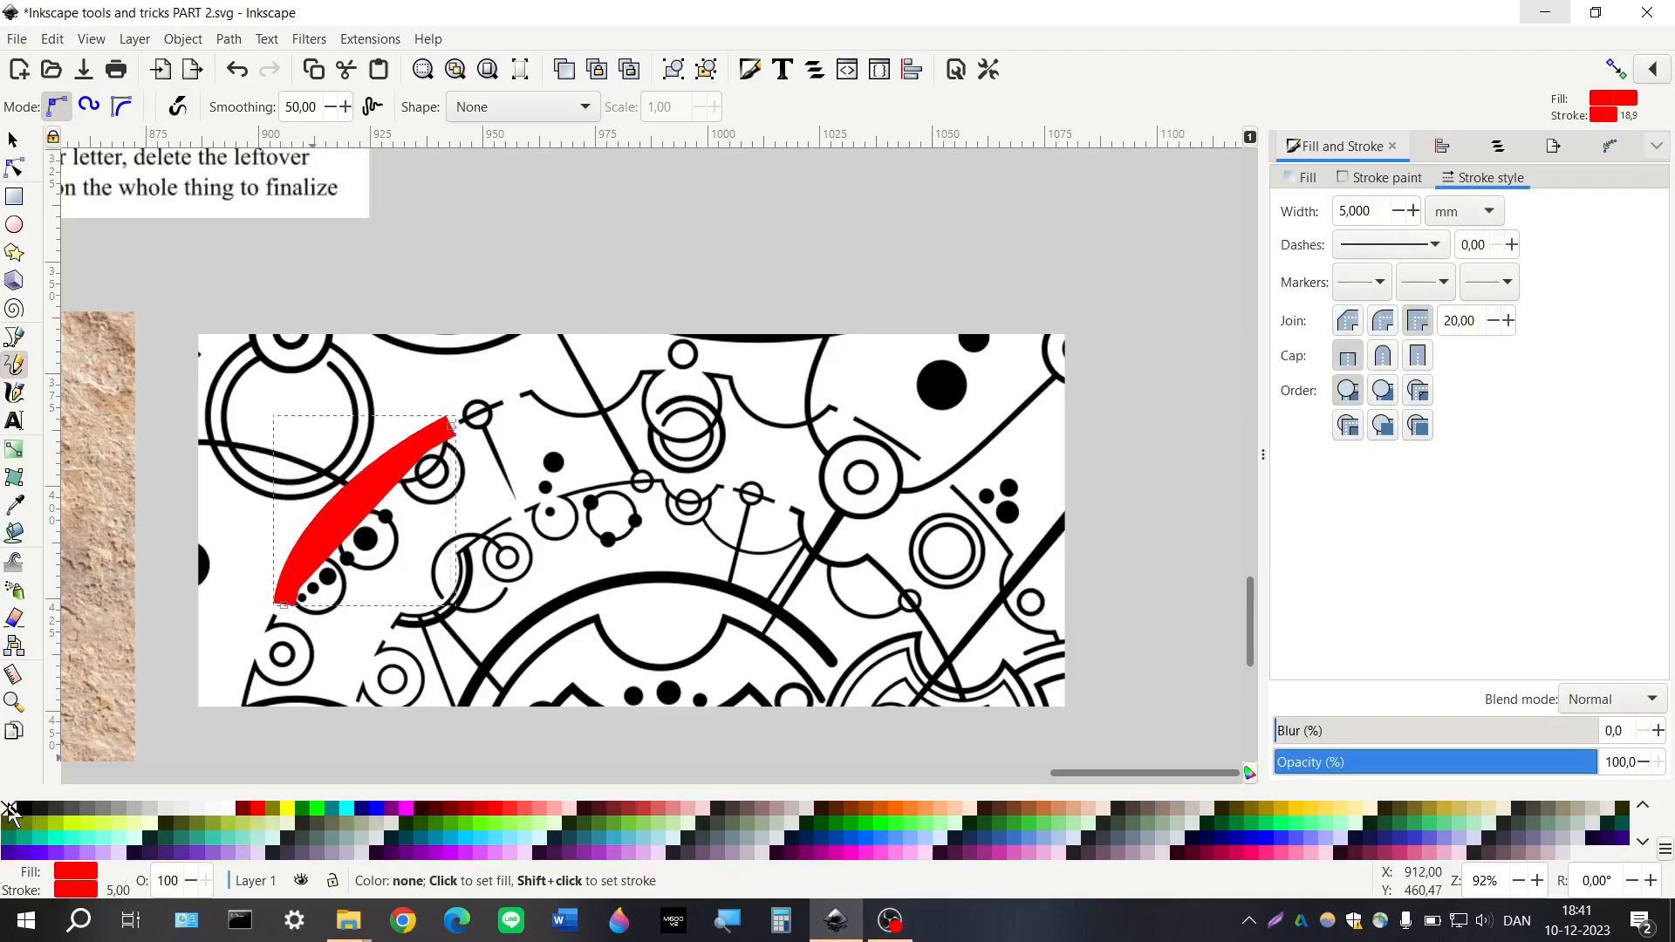
pyautogui.click(9, 809)
pyautogui.tripleClick(1379, 200)
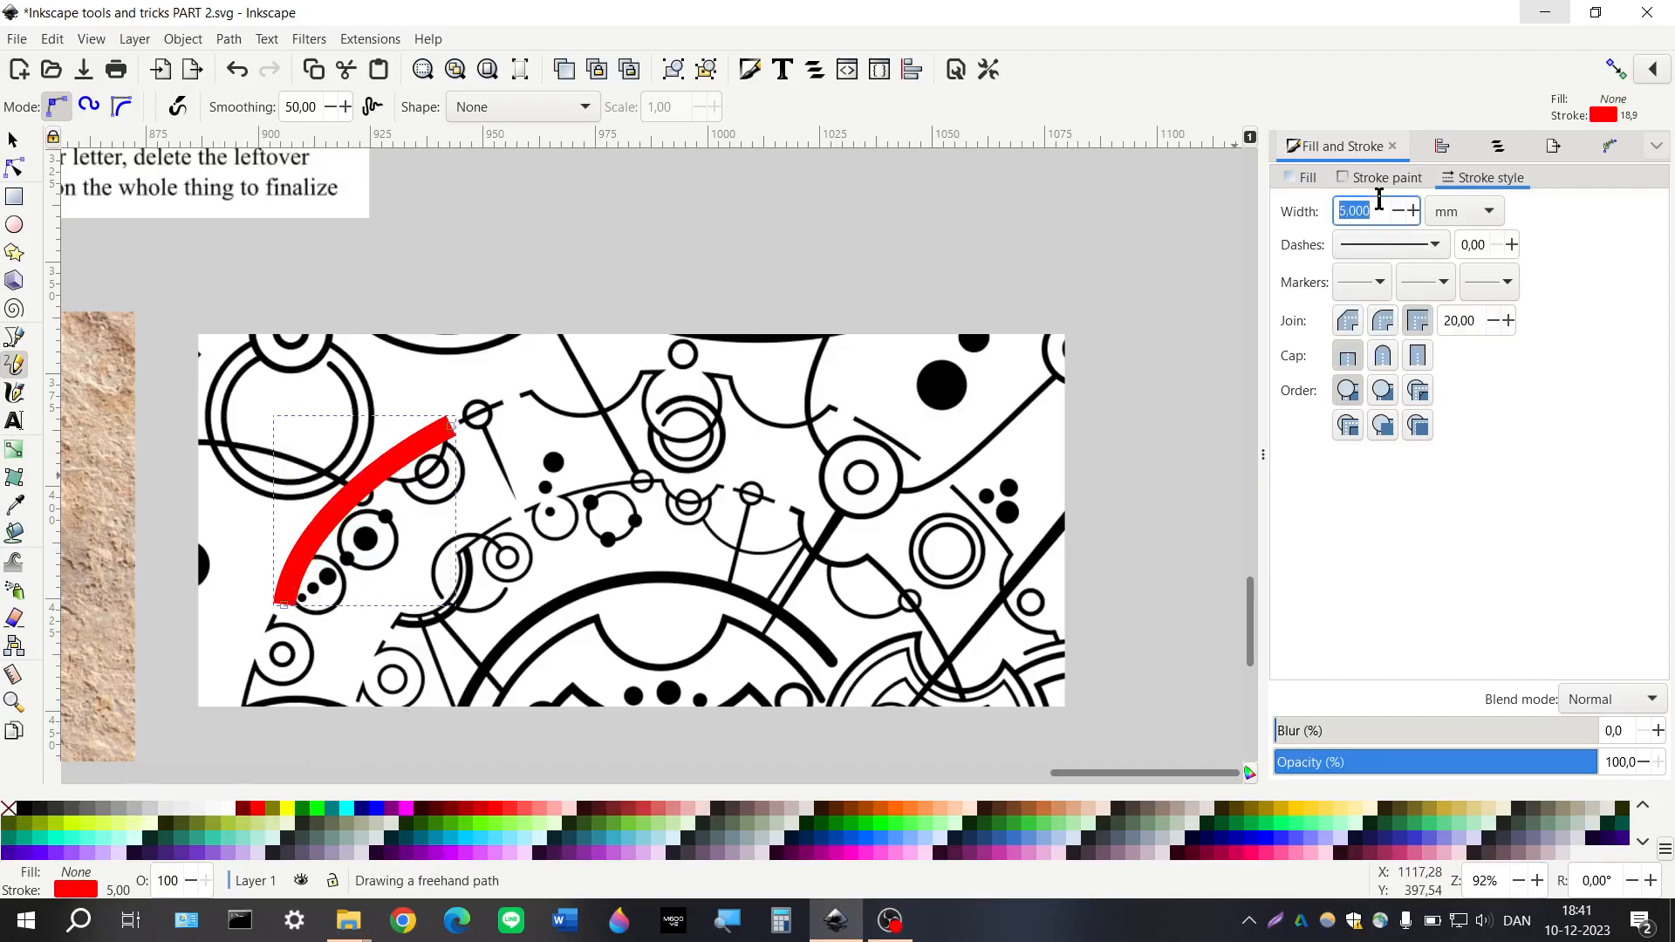
pyautogui.write('1')
pyautogui.press('Return')
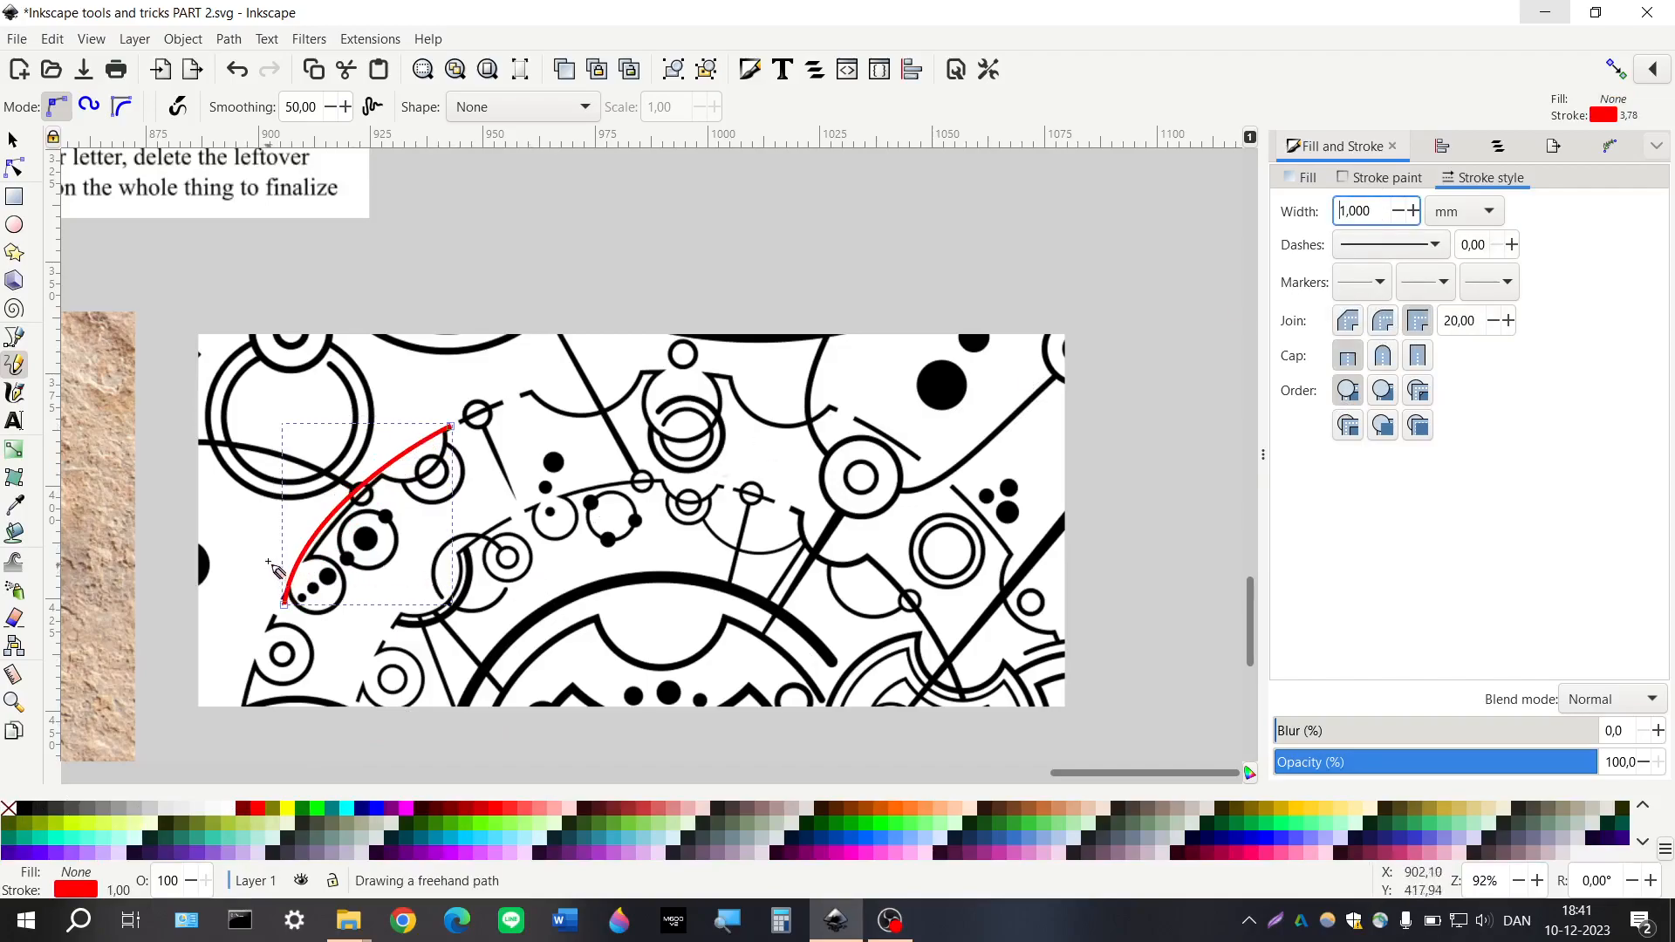
# Trace the letter curve, small junction circle and dotted letter circles along the example's outer curve with freehand red strokes
pyautogui.hscroll(-2, 384, 521)
pyautogui.scroll(3, 376, 511)
pyautogui.moveTo(591, 325)
pyautogui.mouseDown()
pyautogui.moveTo(613, 394)
pyautogui.moveTo(565, 448)
pyautogui.moveTo(500, 432)
pyautogui.mouseUp()
pyautogui.moveTo(432, 477)
pyautogui.mouseDown()
pyautogui.moveTo(465, 454)
pyautogui.moveTo(468, 520)
pyautogui.moveTo(443, 527)
pyautogui.mouseUp()
pyautogui.moveTo(382, 585)
pyautogui.mouseDown()
pyautogui.moveTo(421, 683)
pyautogui.moveTo(377, 610)
pyautogui.mouseUp()
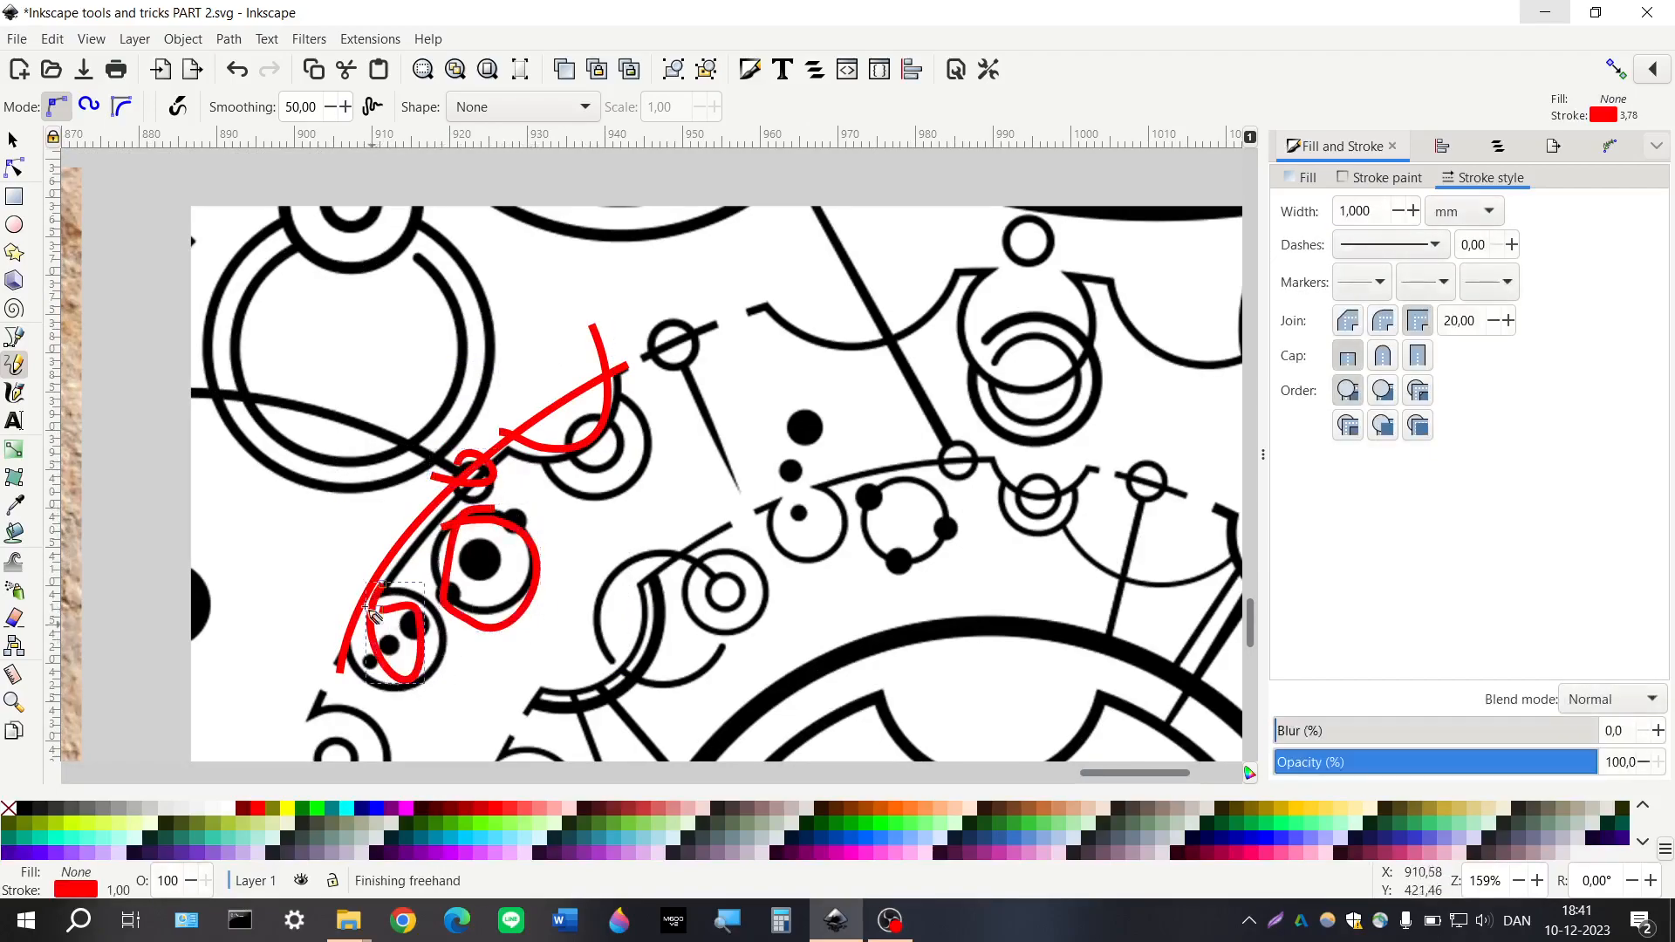
# Sketch a wide freehand arch across the example image, delete it, and delete all the other red tracing marks
pyautogui.scroll(-1, 364, 600)
pyautogui.scroll(-3, 369, 606)
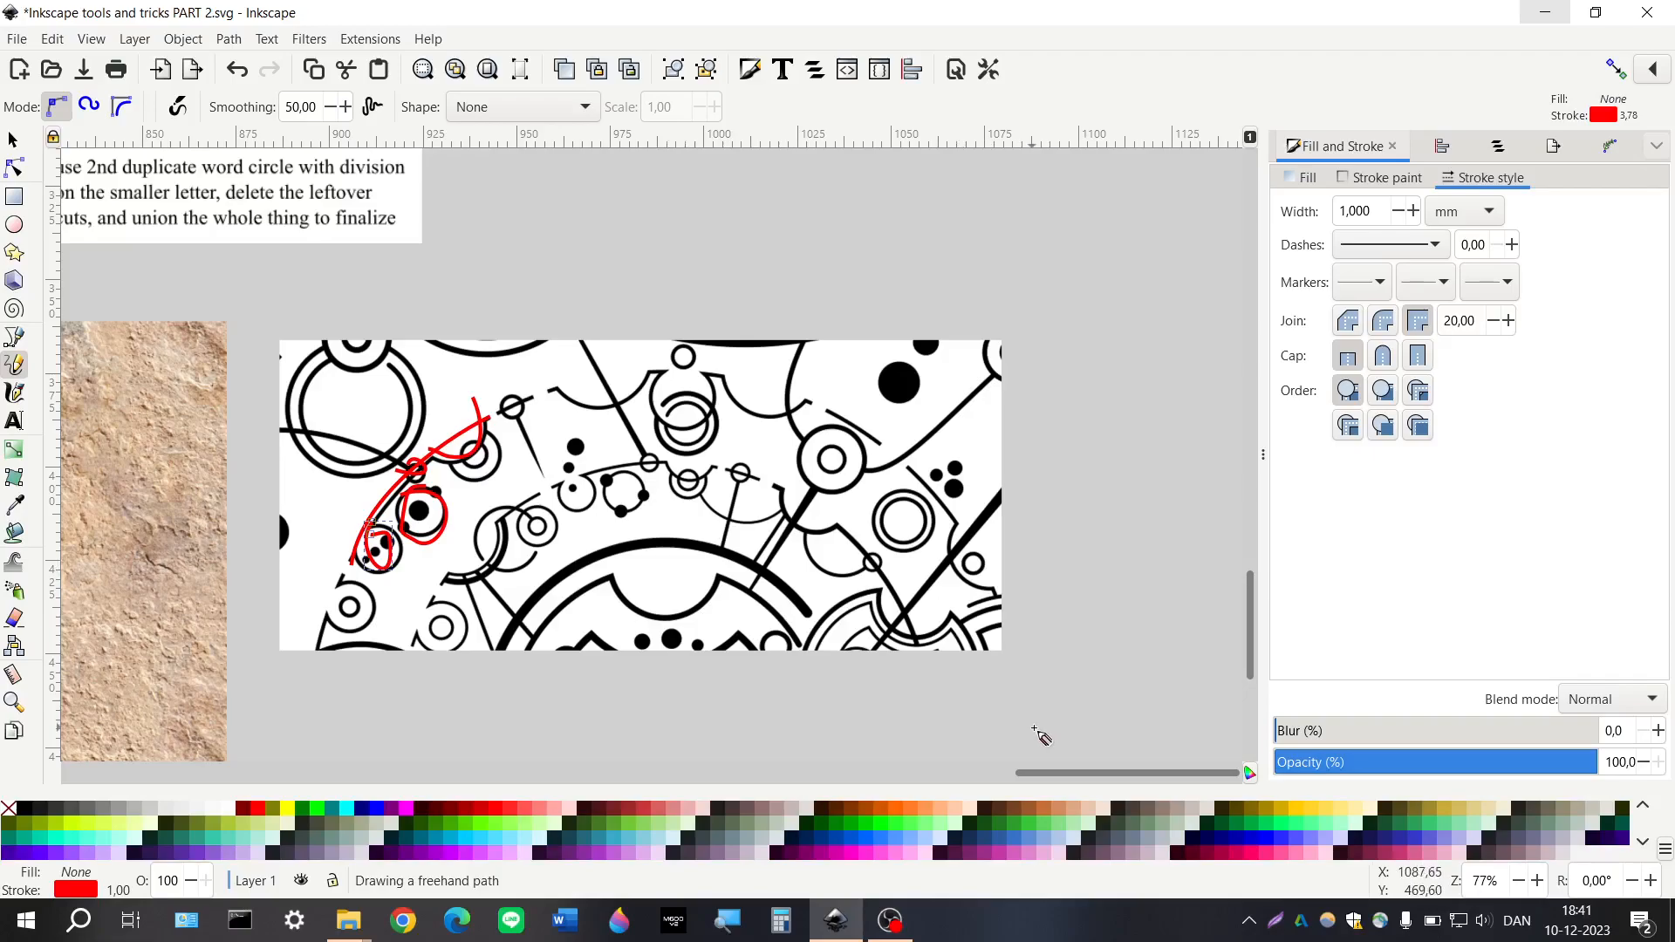
pyautogui.moveTo(1035, 727)
pyautogui.mouseDown()
pyautogui.moveTo(1018, 599)
pyautogui.moveTo(936, 515)
pyautogui.moveTo(762, 411)
pyautogui.moveTo(610, 394)
pyautogui.moveTo(484, 413)
pyautogui.moveTo(383, 490)
pyautogui.moveTo(302, 614)
pyautogui.moveTo(350, 752)
pyautogui.mouseUp()
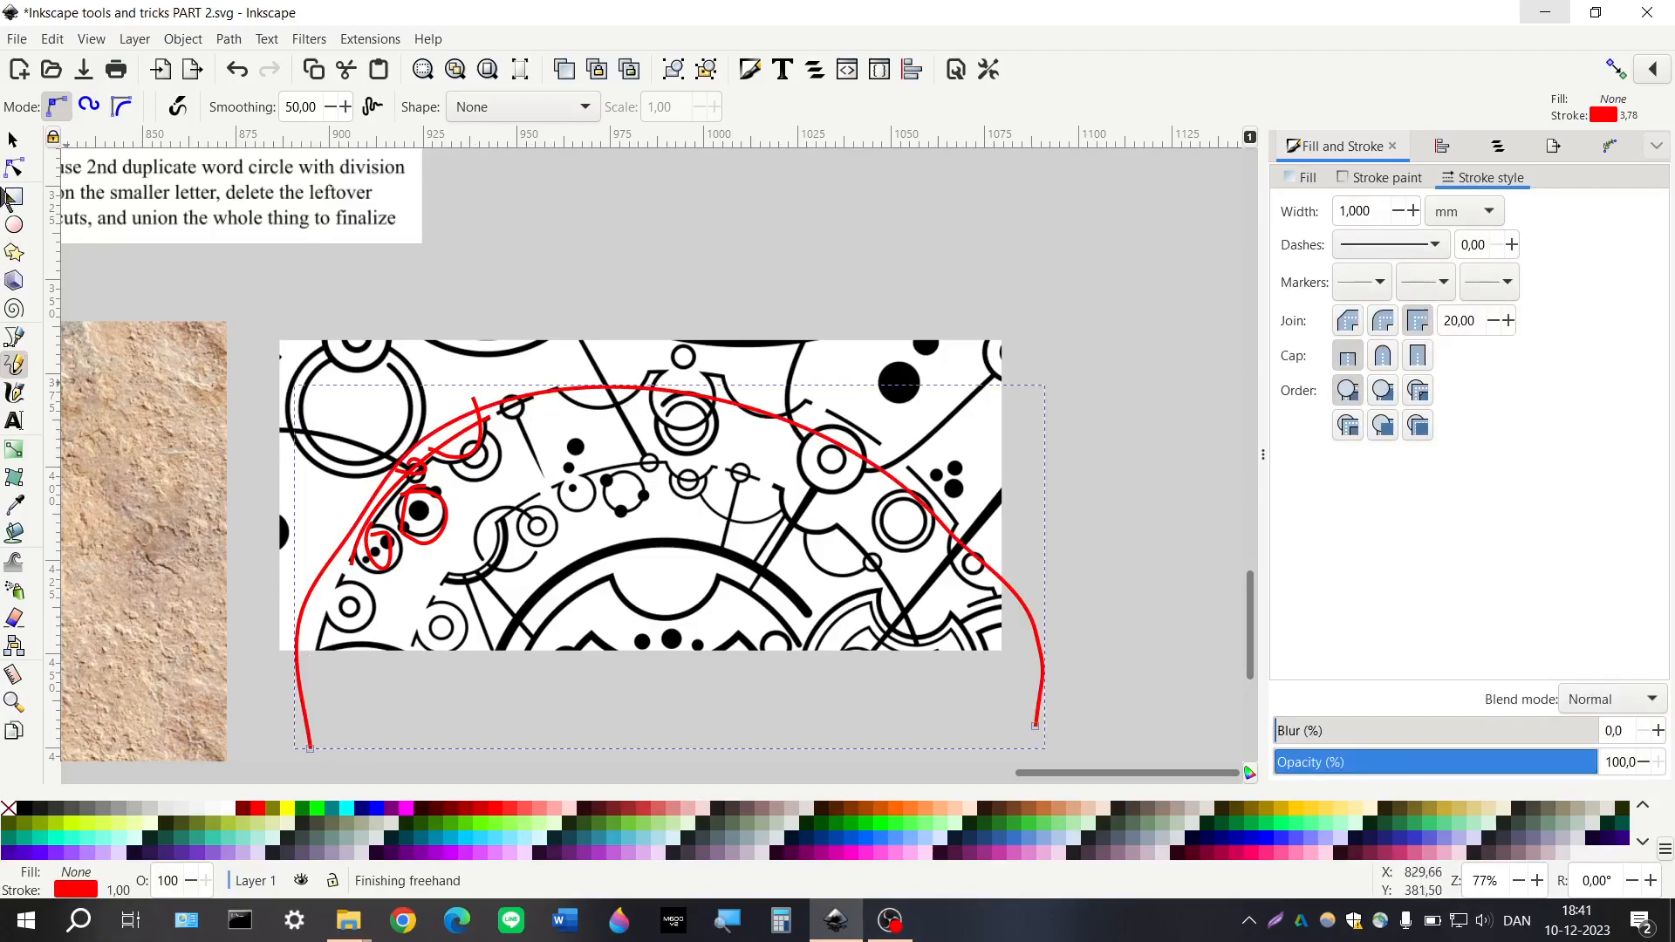
pyautogui.click(13, 140)
pyautogui.press('Delete')
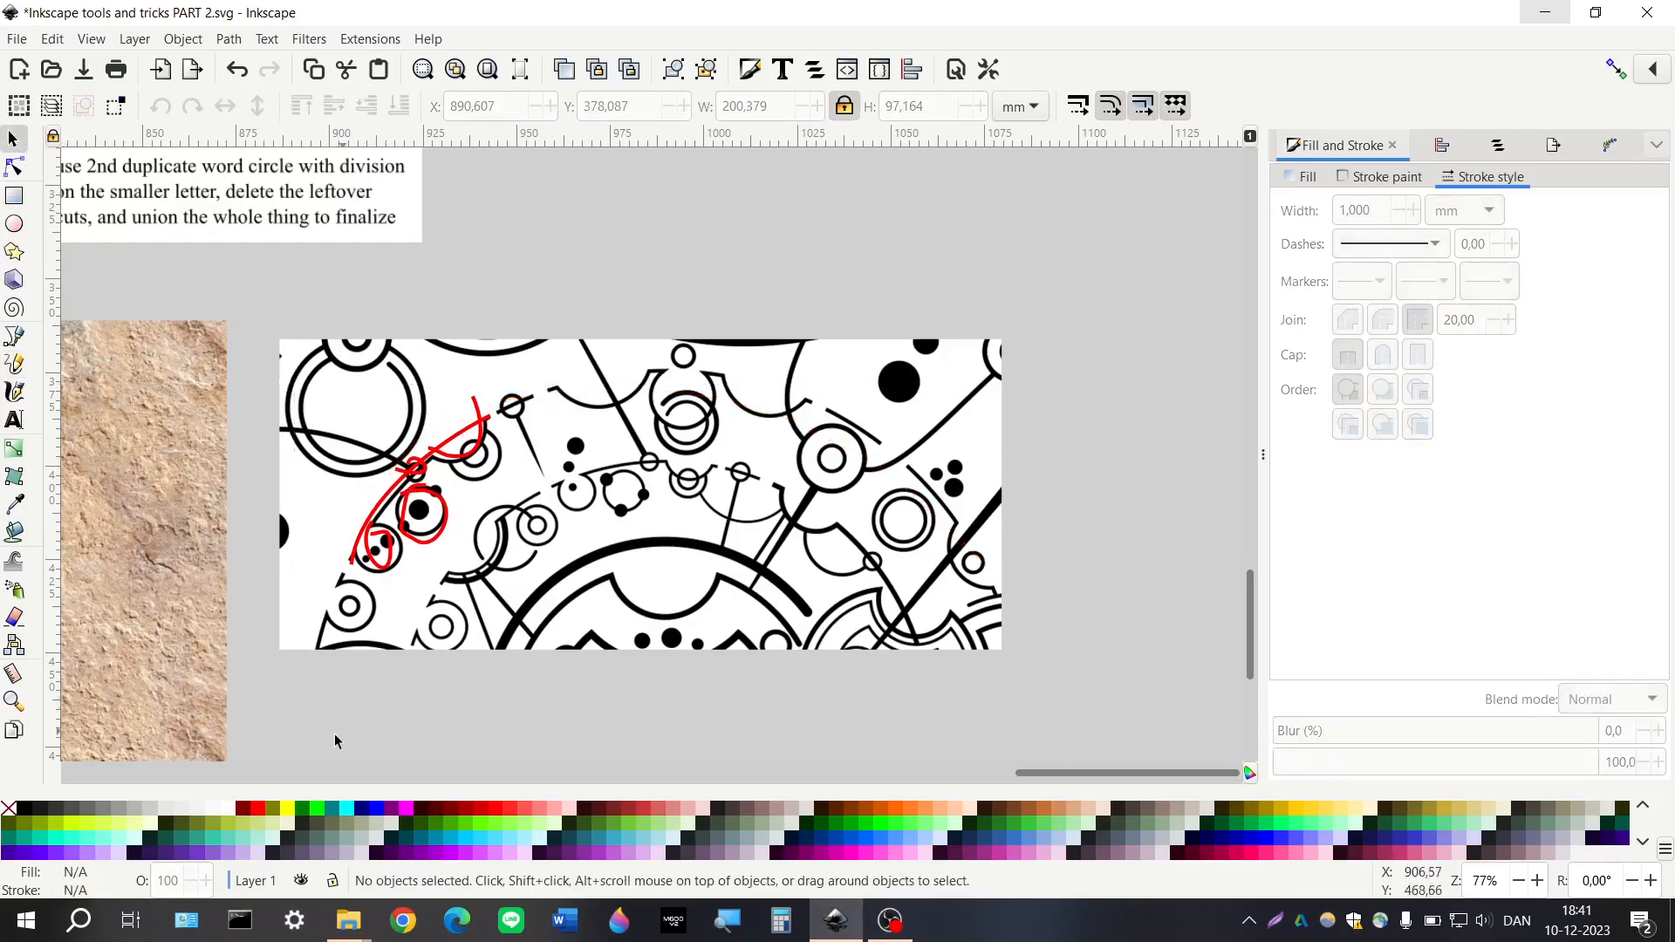
pyautogui.moveTo(315, 724); pyautogui.dragTo(569, 337)
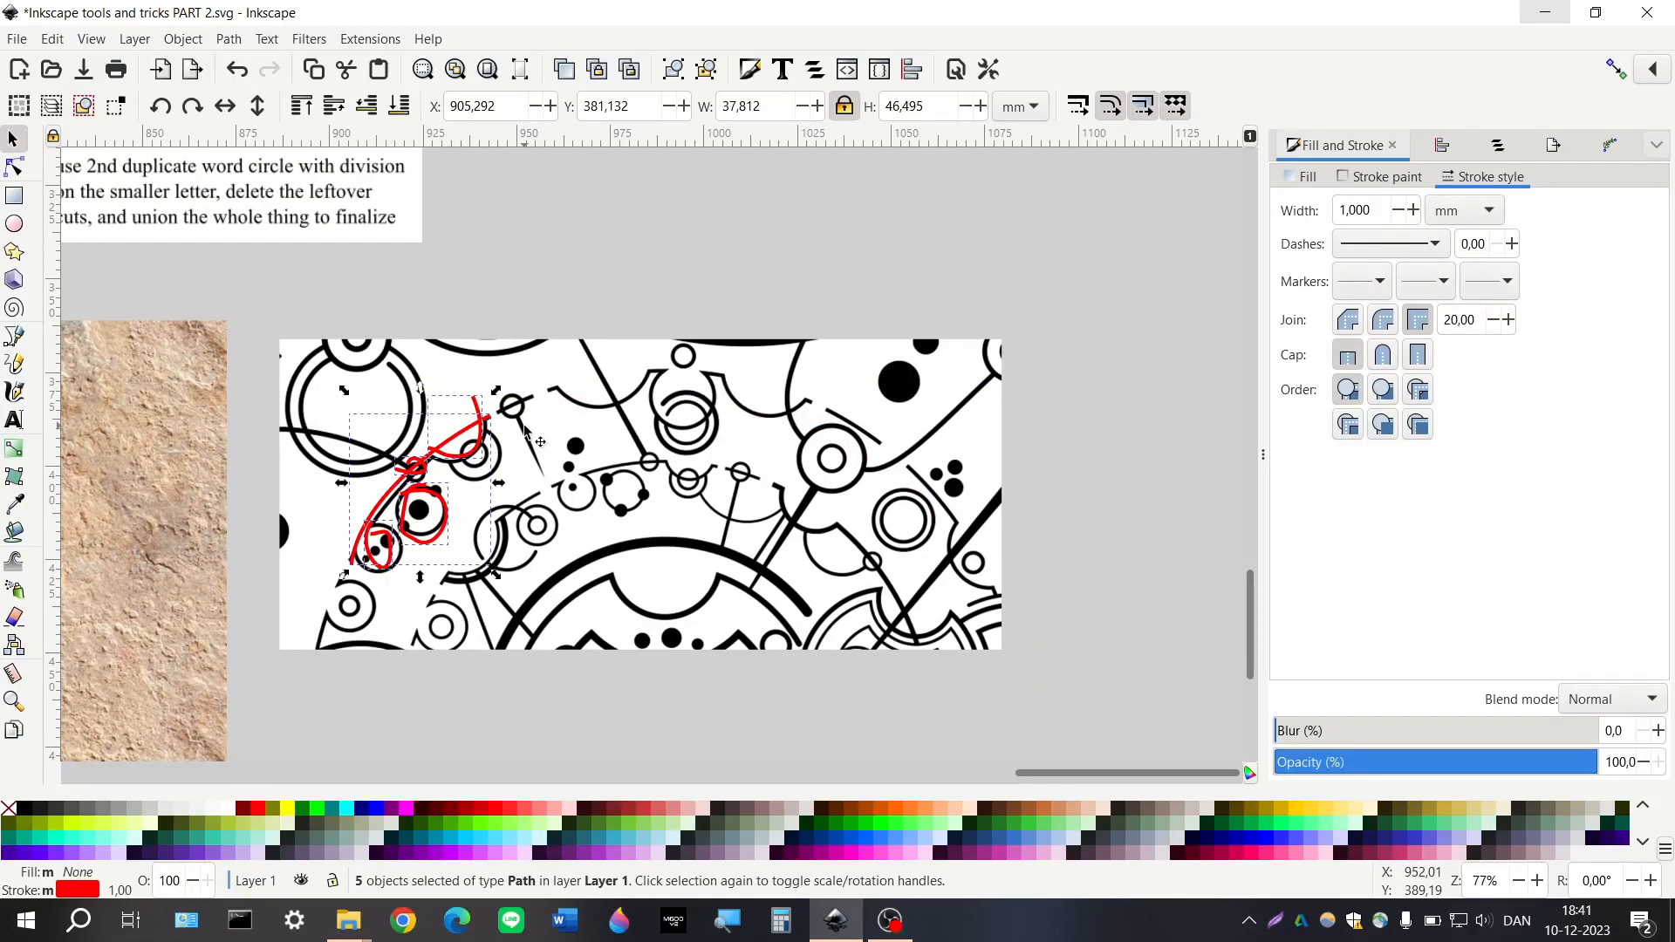
pyautogui.press('Delete')
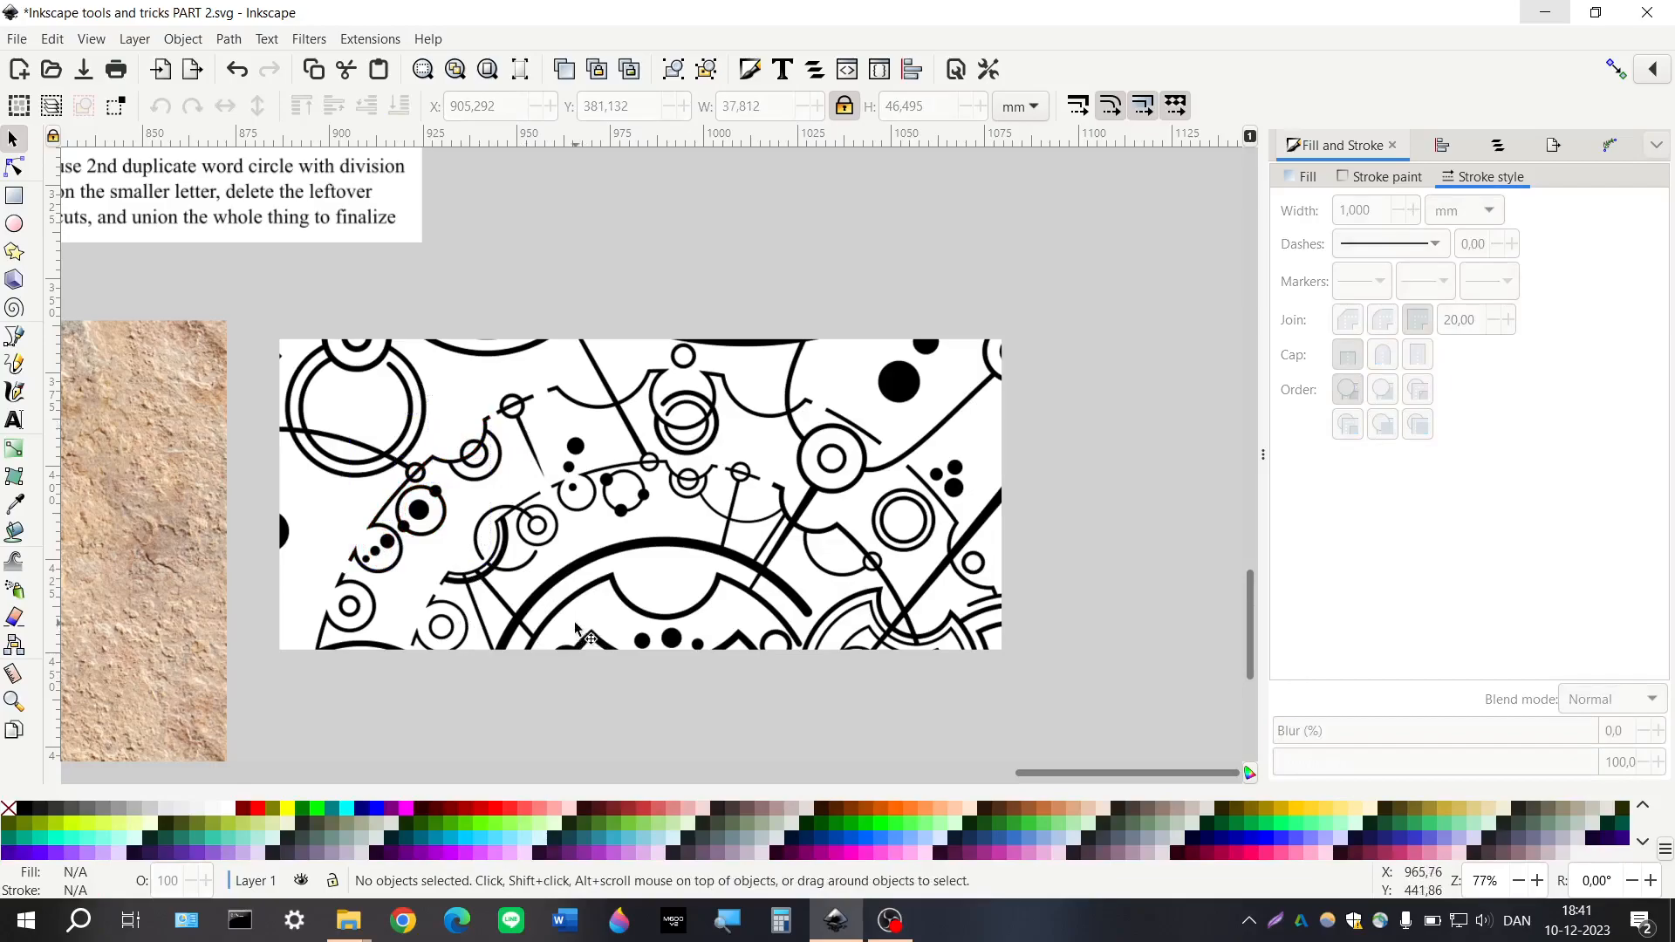
# Draw a wide red ellipse about 153 by 95 mm in the empty area below the example image
pyautogui.scroll(-2, 576, 628)
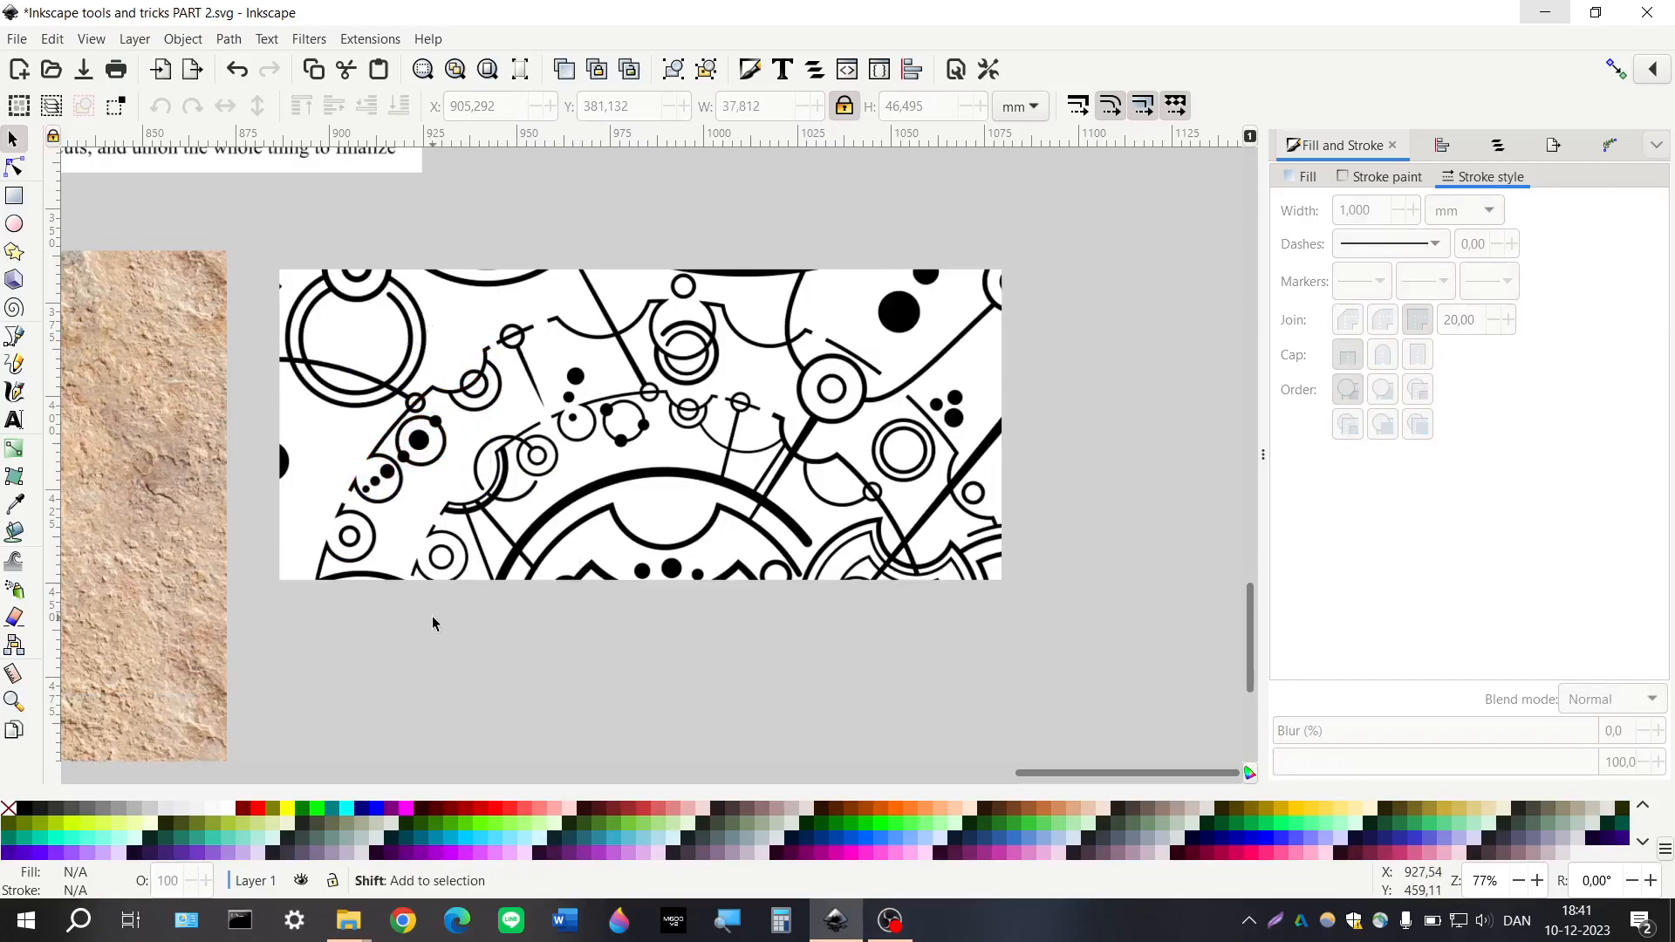
pyautogui.hscroll(2, 432, 616)
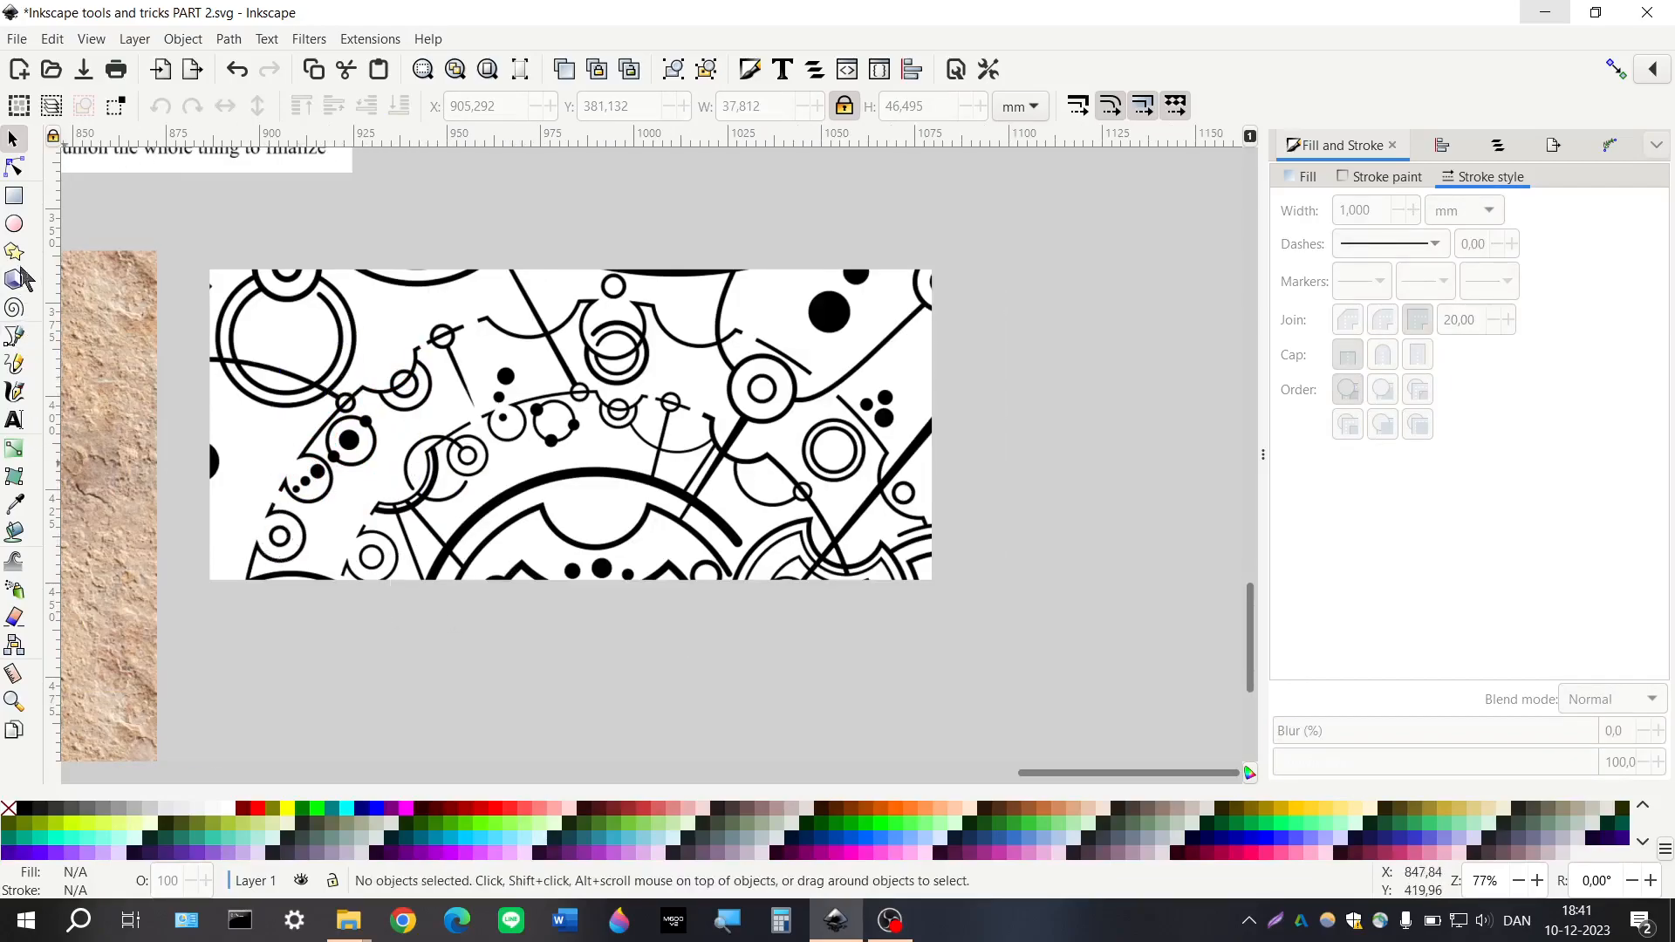
pyautogui.click(14, 226)
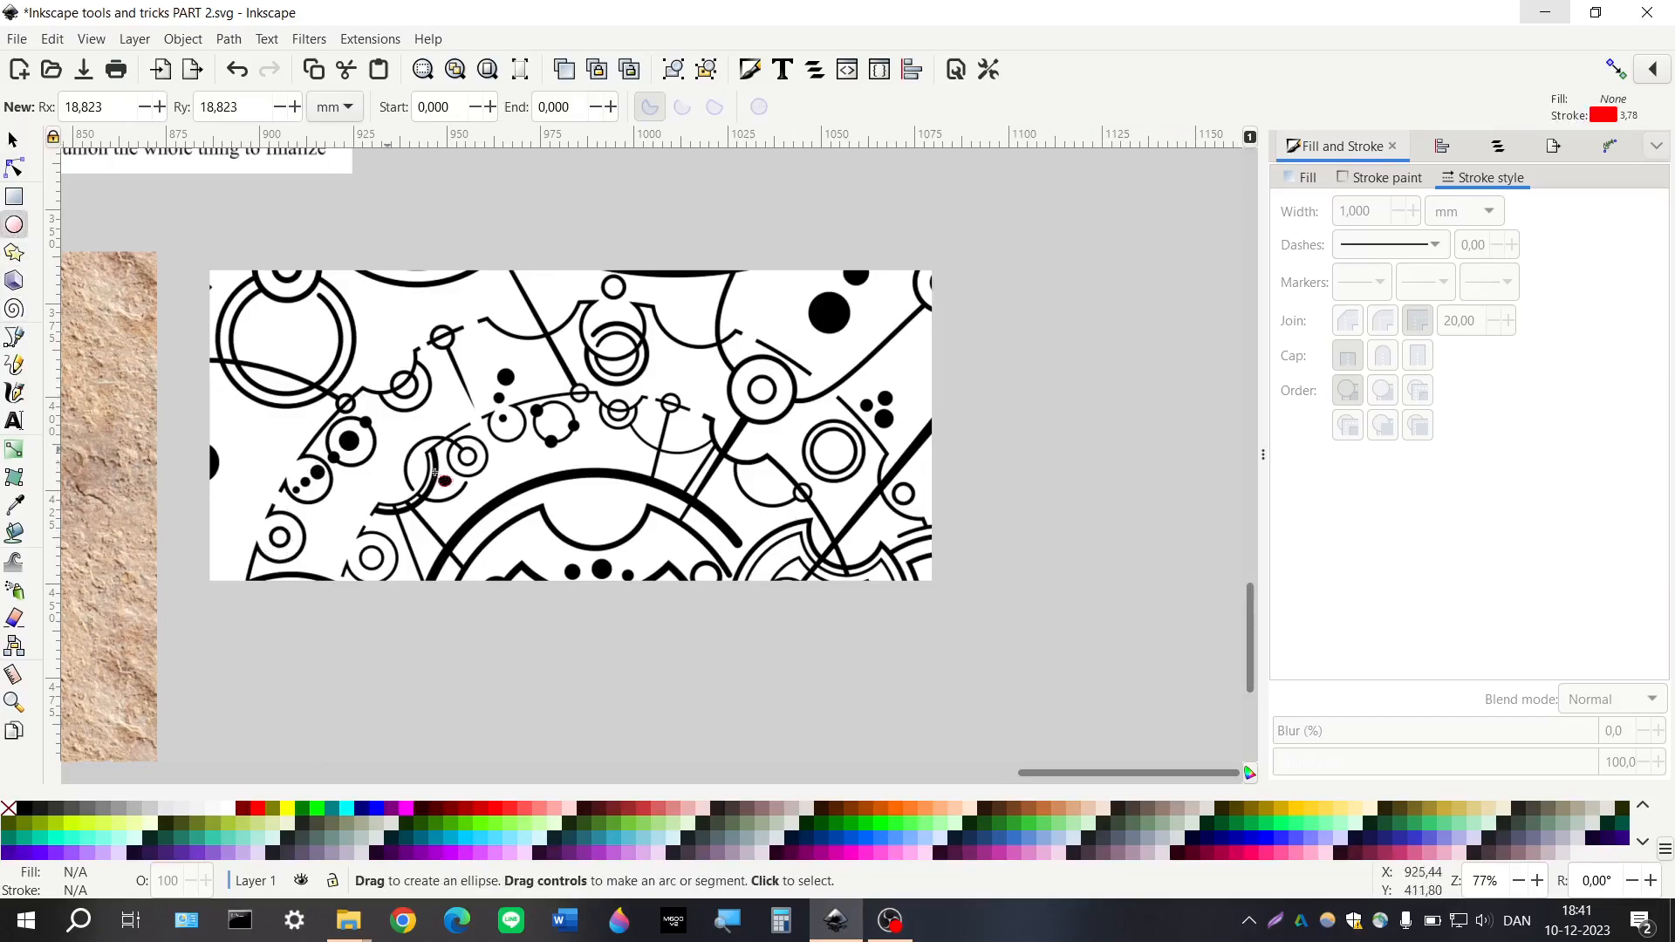
pyautogui.scroll(-3, 539, 568)
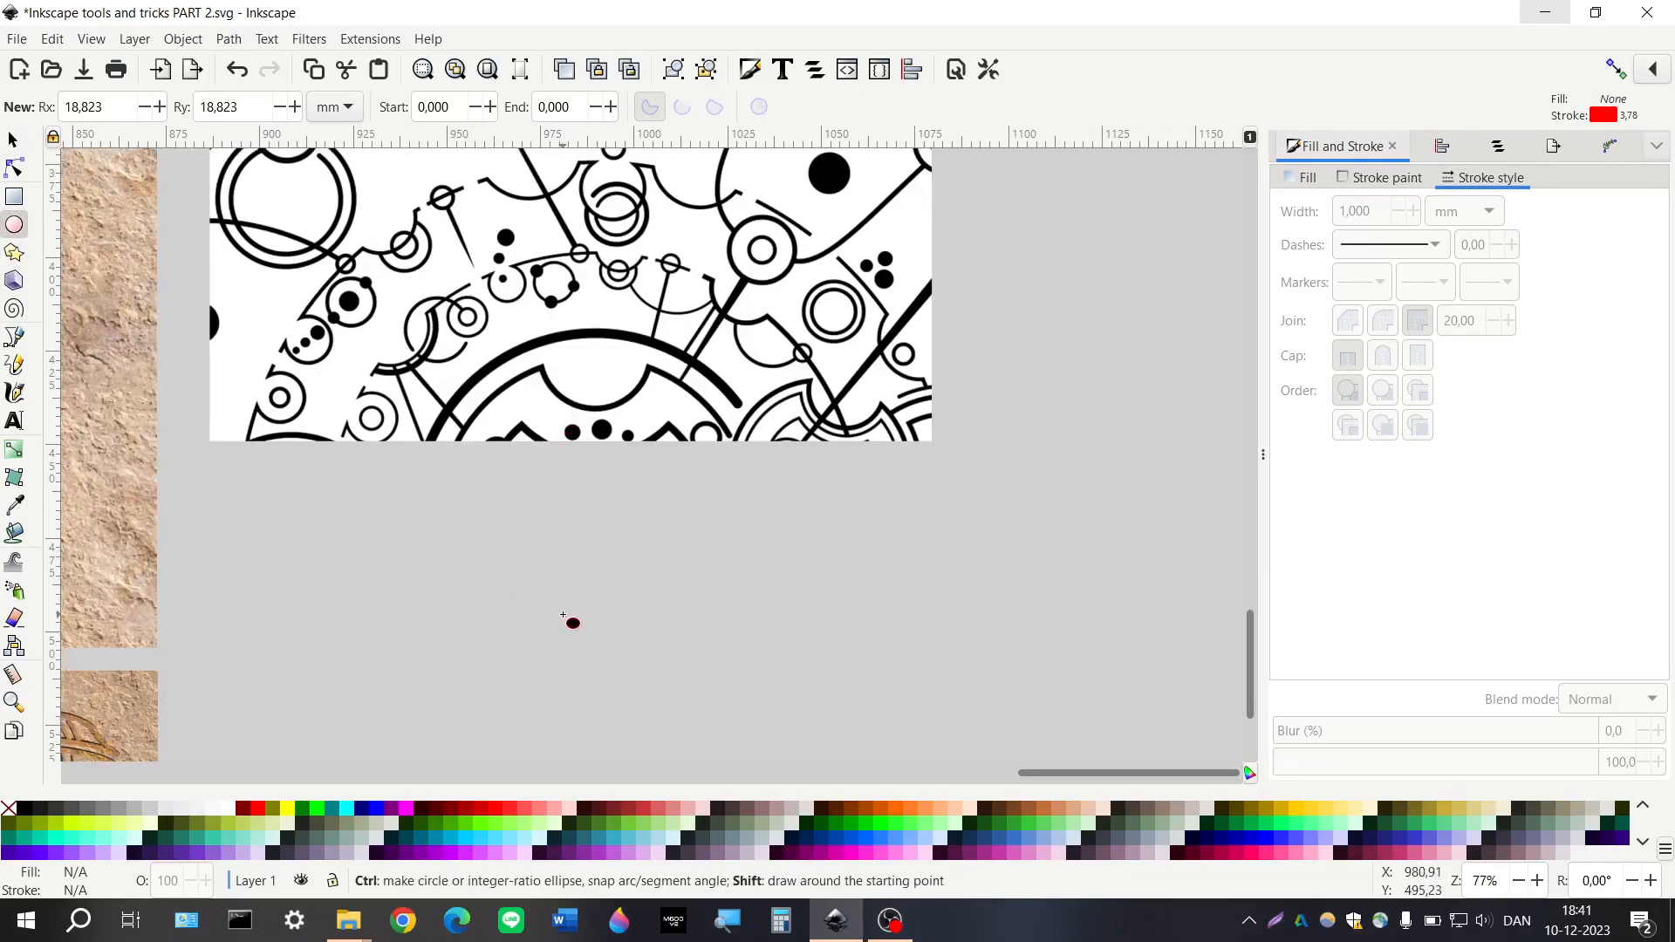
pyautogui.moveTo(562, 616); pyautogui.dragTo(849, 792)
pyautogui.scroll(-4, 465, 384)
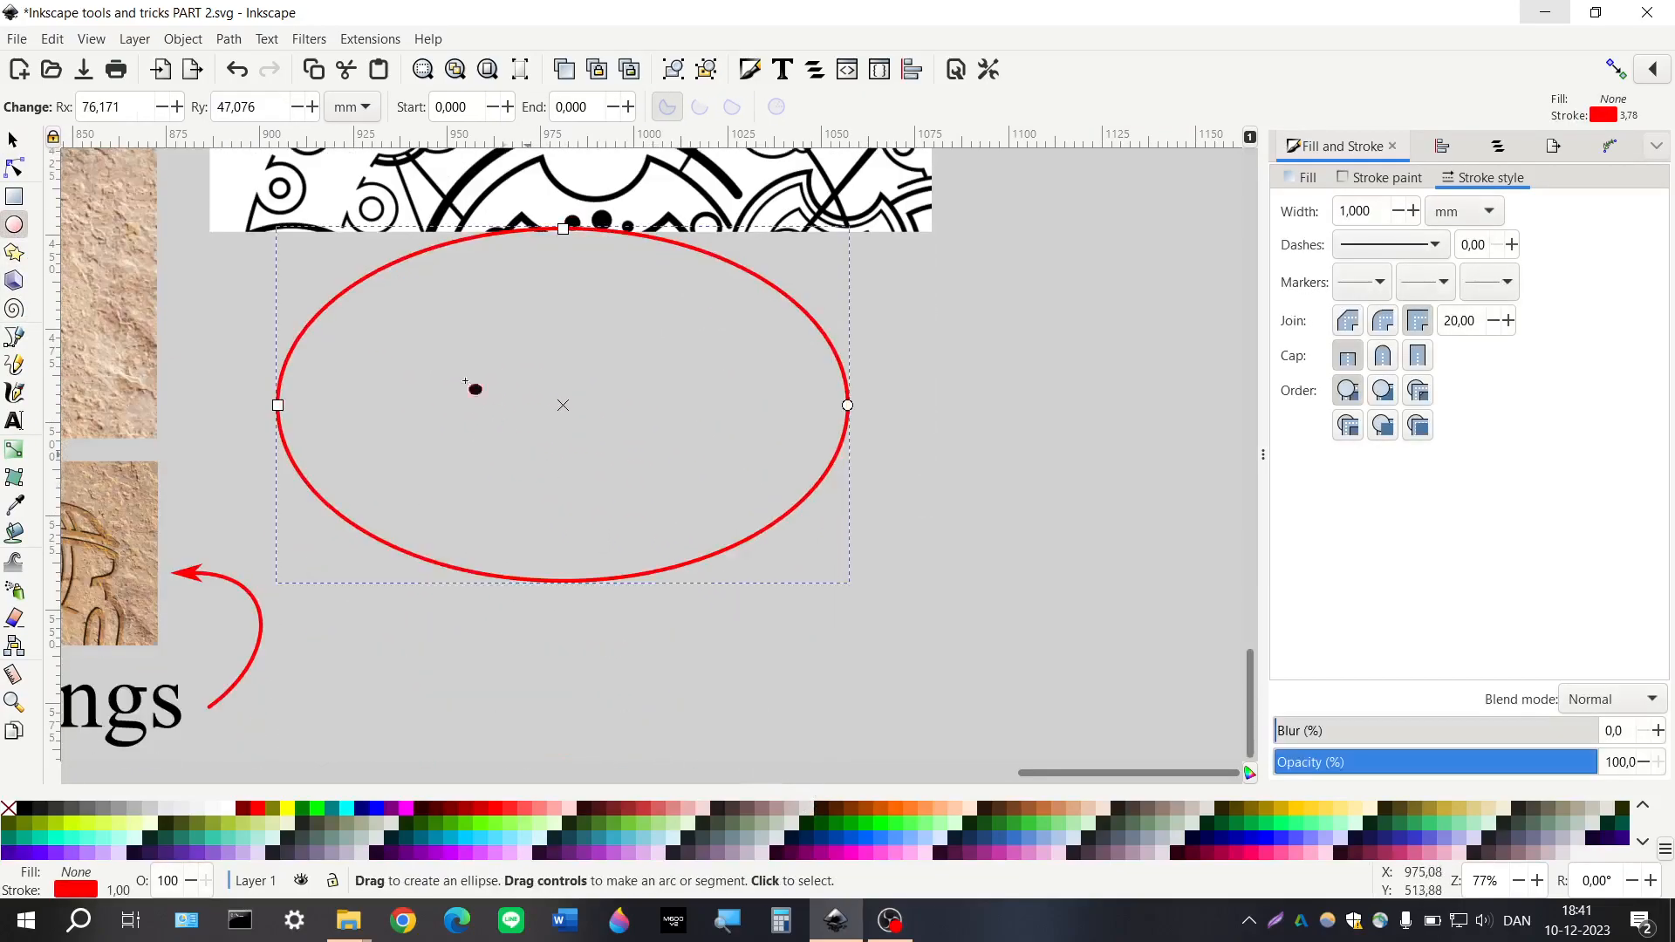
# Open the red ellipse into a shallow lower arc by repositioning its two arc endpoints with the Node tool
pyautogui.click(10, 133)
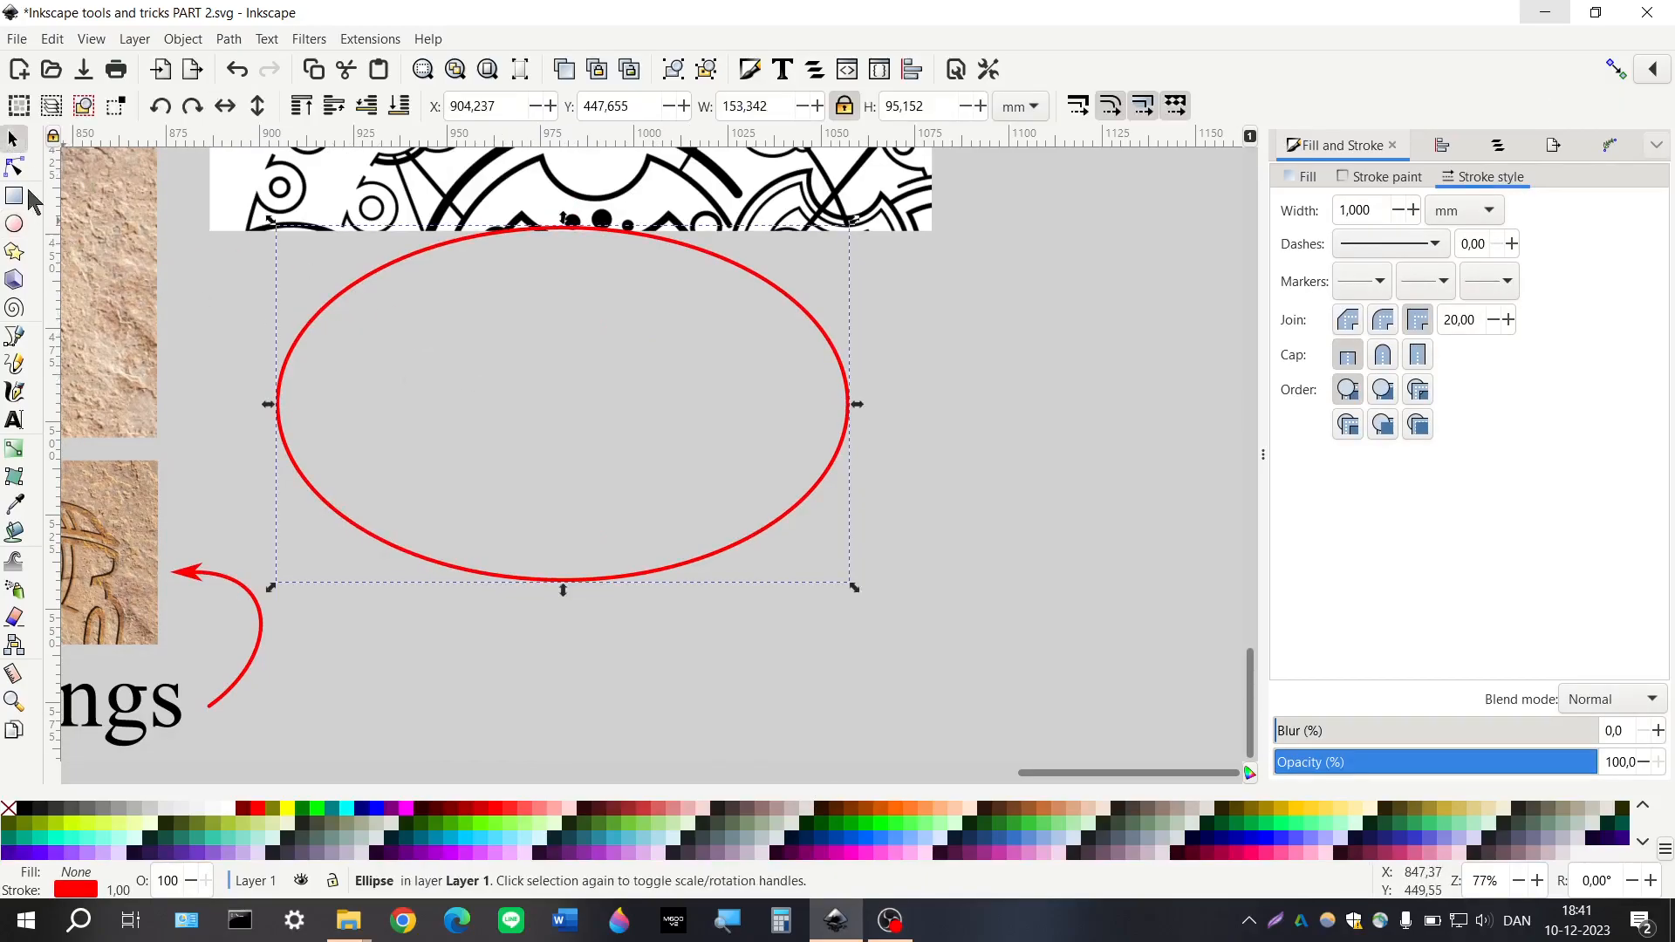
pyautogui.click(14, 167)
pyautogui.moveTo(851, 404); pyautogui.dragTo(480, 424)
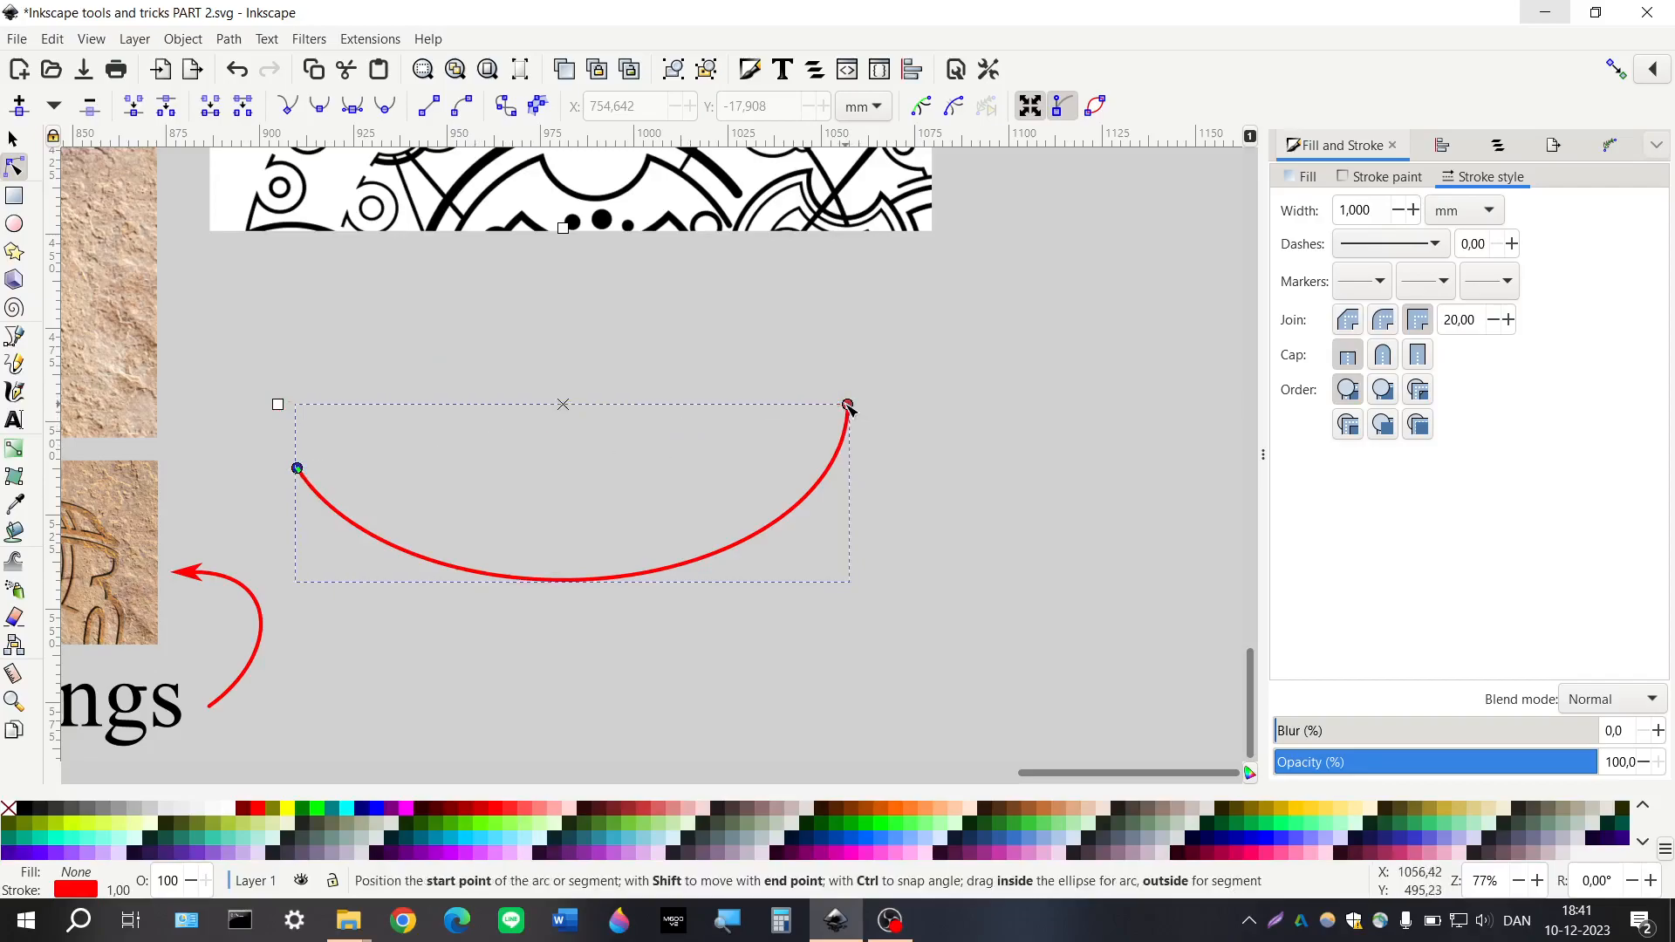
pyautogui.moveTo(847, 405); pyautogui.dragTo(789, 513)
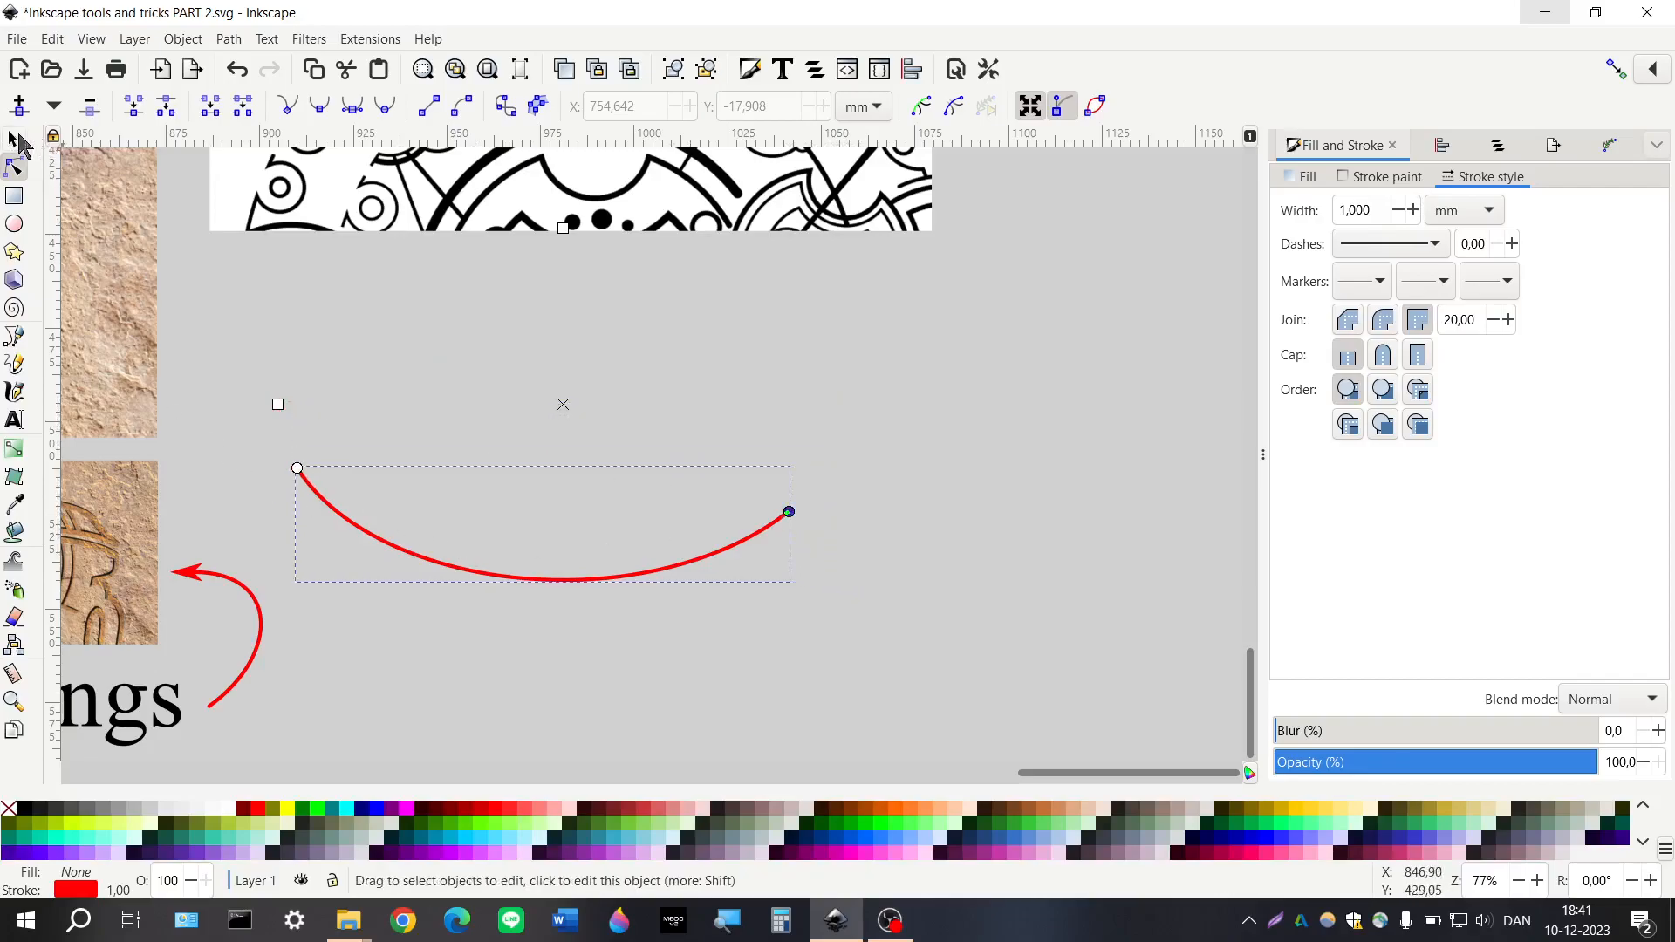
# Move the red arc up closer to the example image and change its stroke colour to black
pyautogui.click(14, 139)
pyautogui.moveTo(464, 572); pyautogui.dragTo(563, 404)
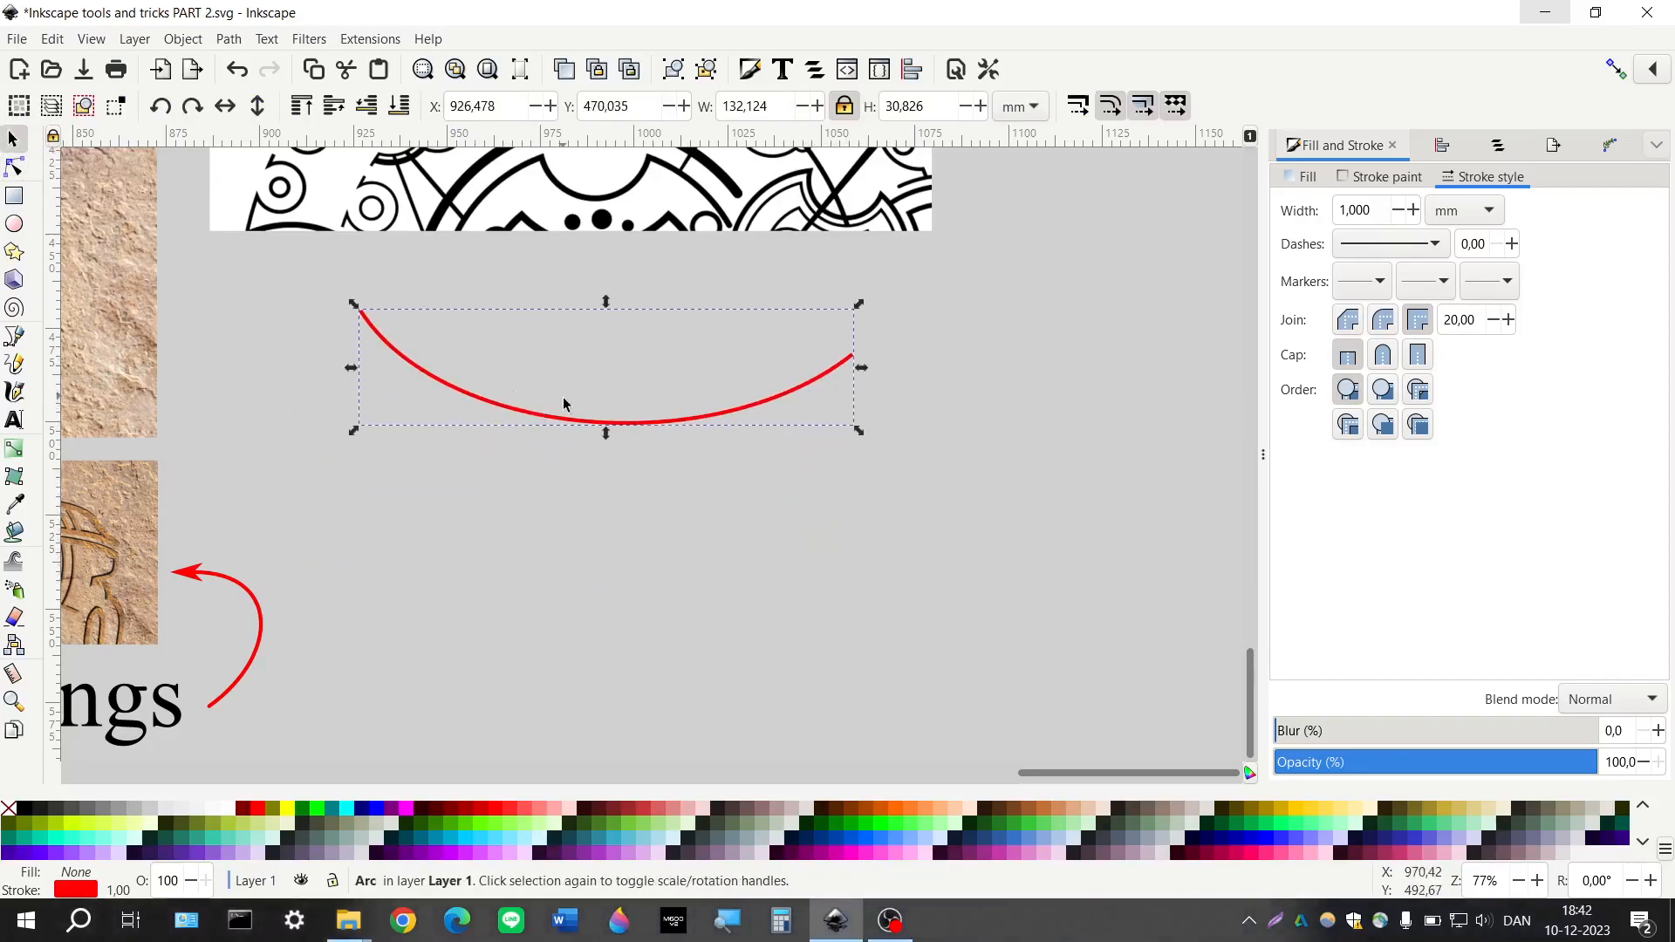
pyautogui.scroll(4, 541, 480)
pyautogui.scroll(2, 679, 541)
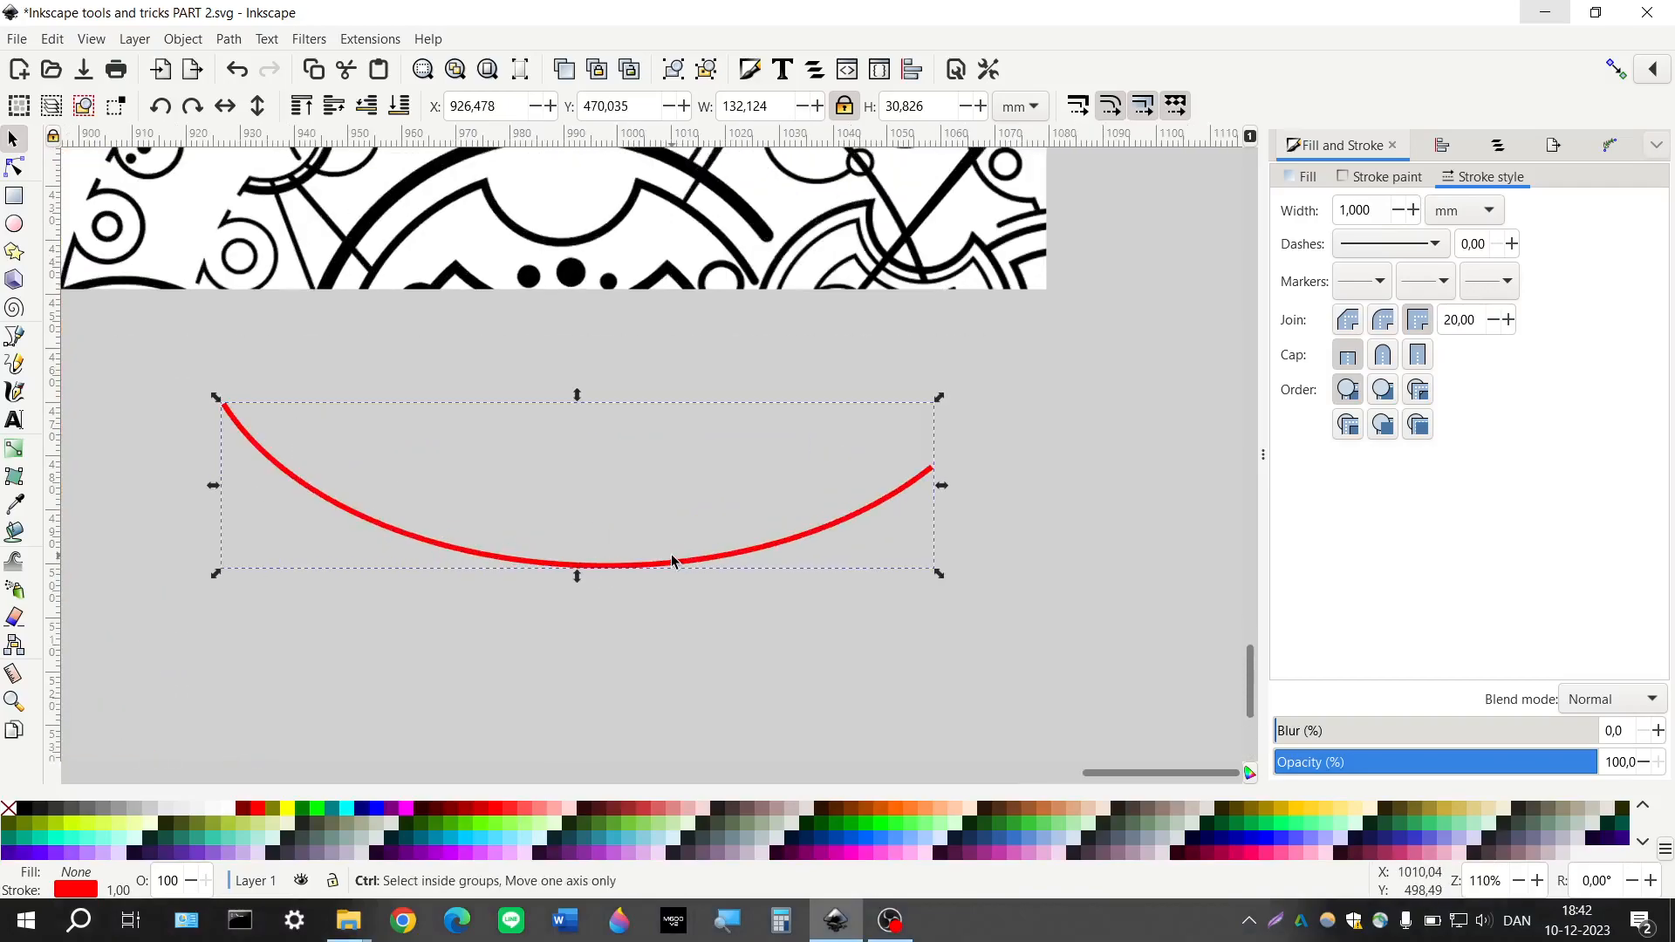
pyautogui.click(14, 224)
pyautogui.press('shift')
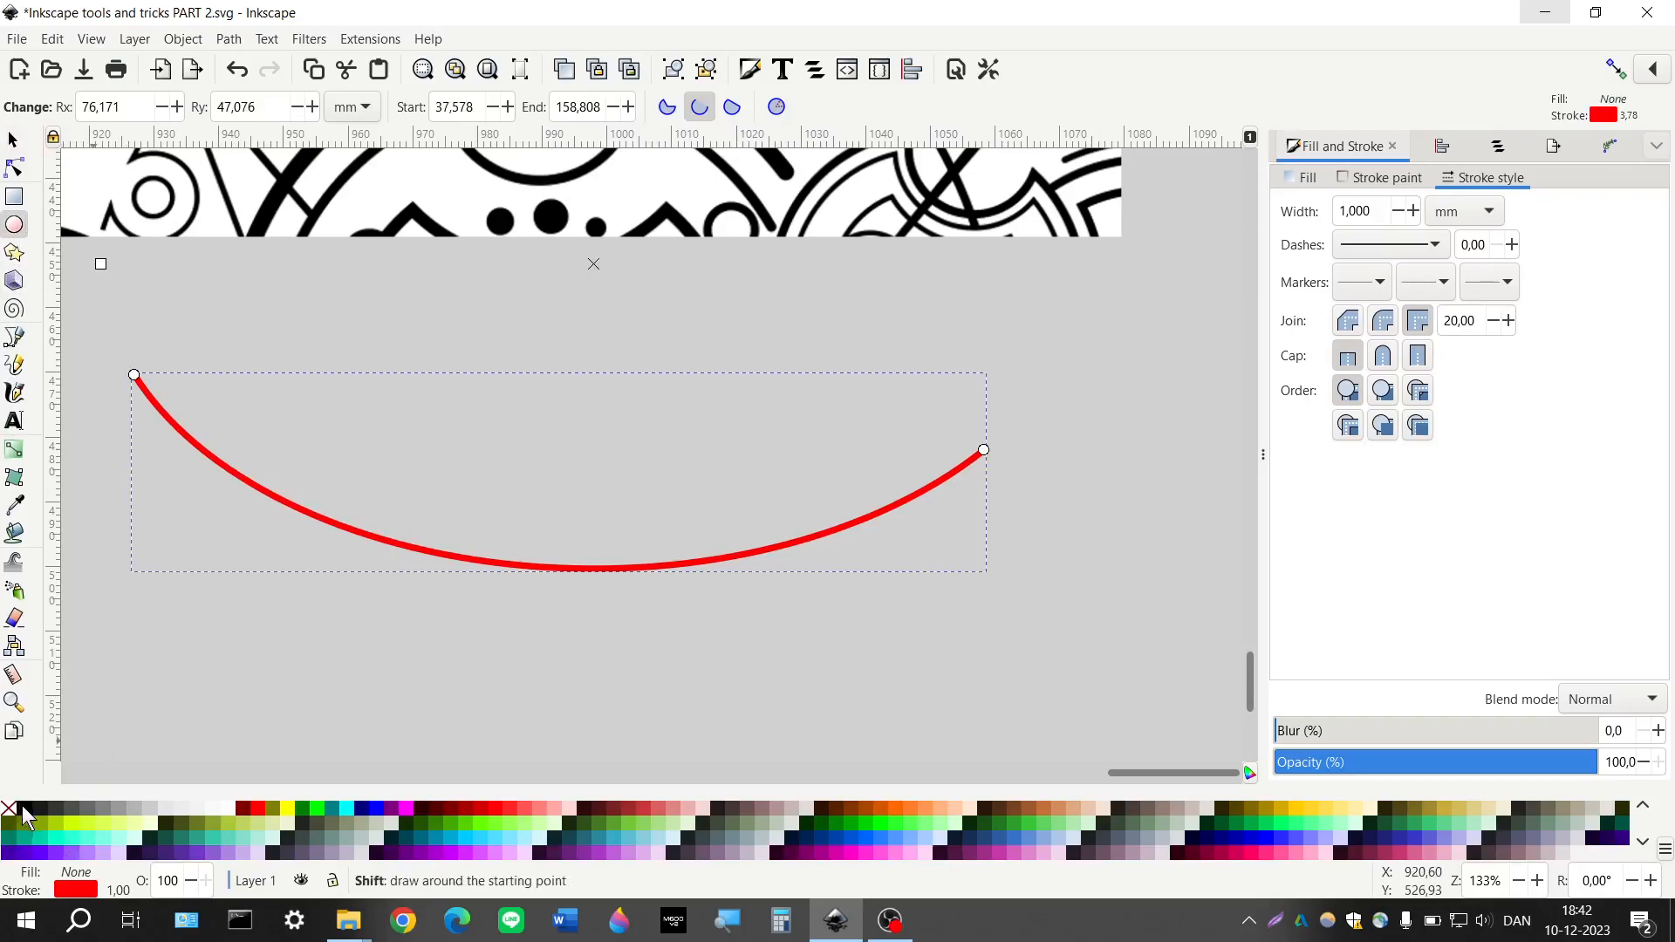
pyautogui.keyDown('shift'); pyautogui.click(23, 811); pyautogui.keyUp('shift')
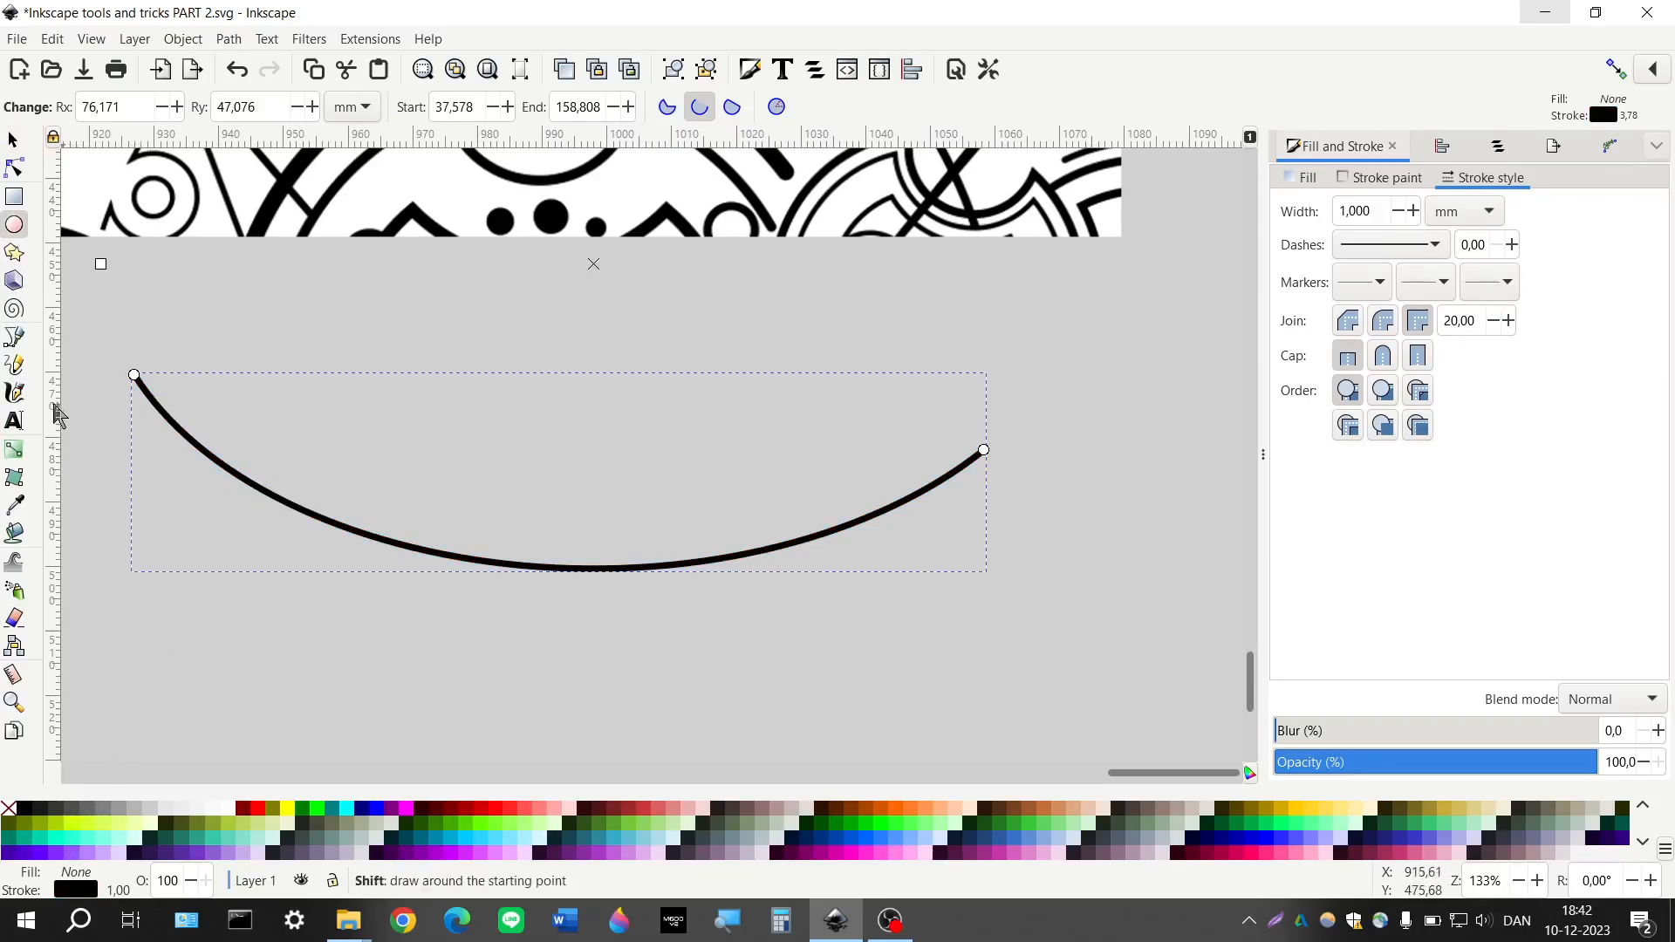
# Draw six whole circles of varying sizes and a small flat ellipse along the arc, the first circle about 14 mm across
pyautogui.moveTo(230, 403); pyautogui.dragTo(273, 447)
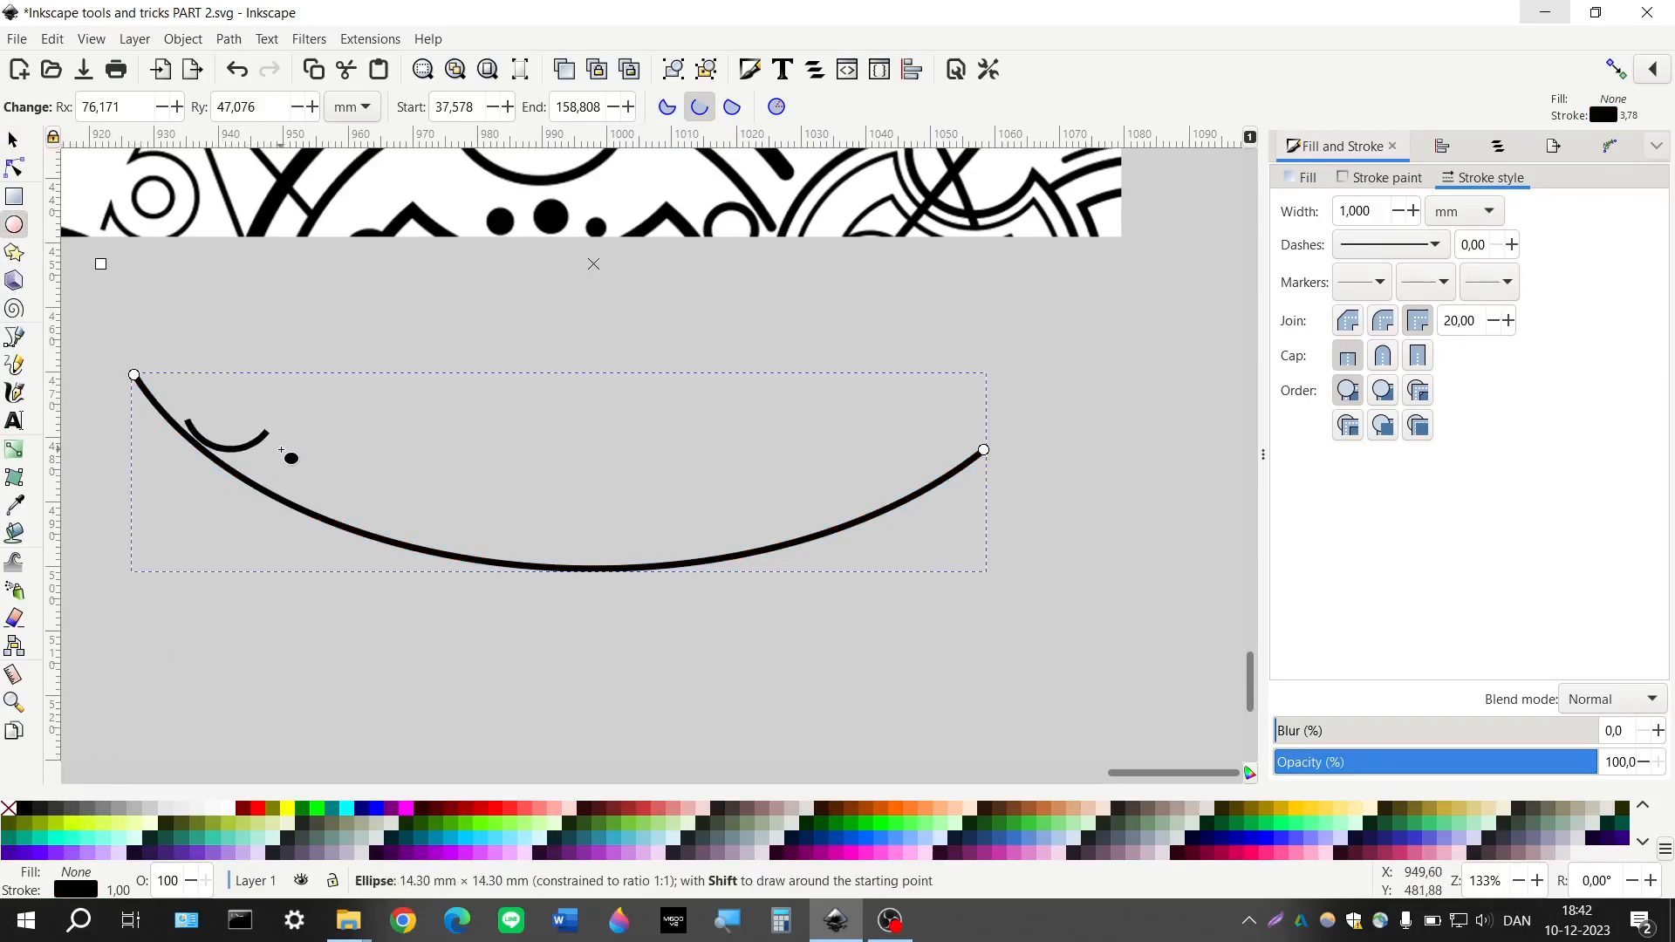
pyautogui.click(776, 107)
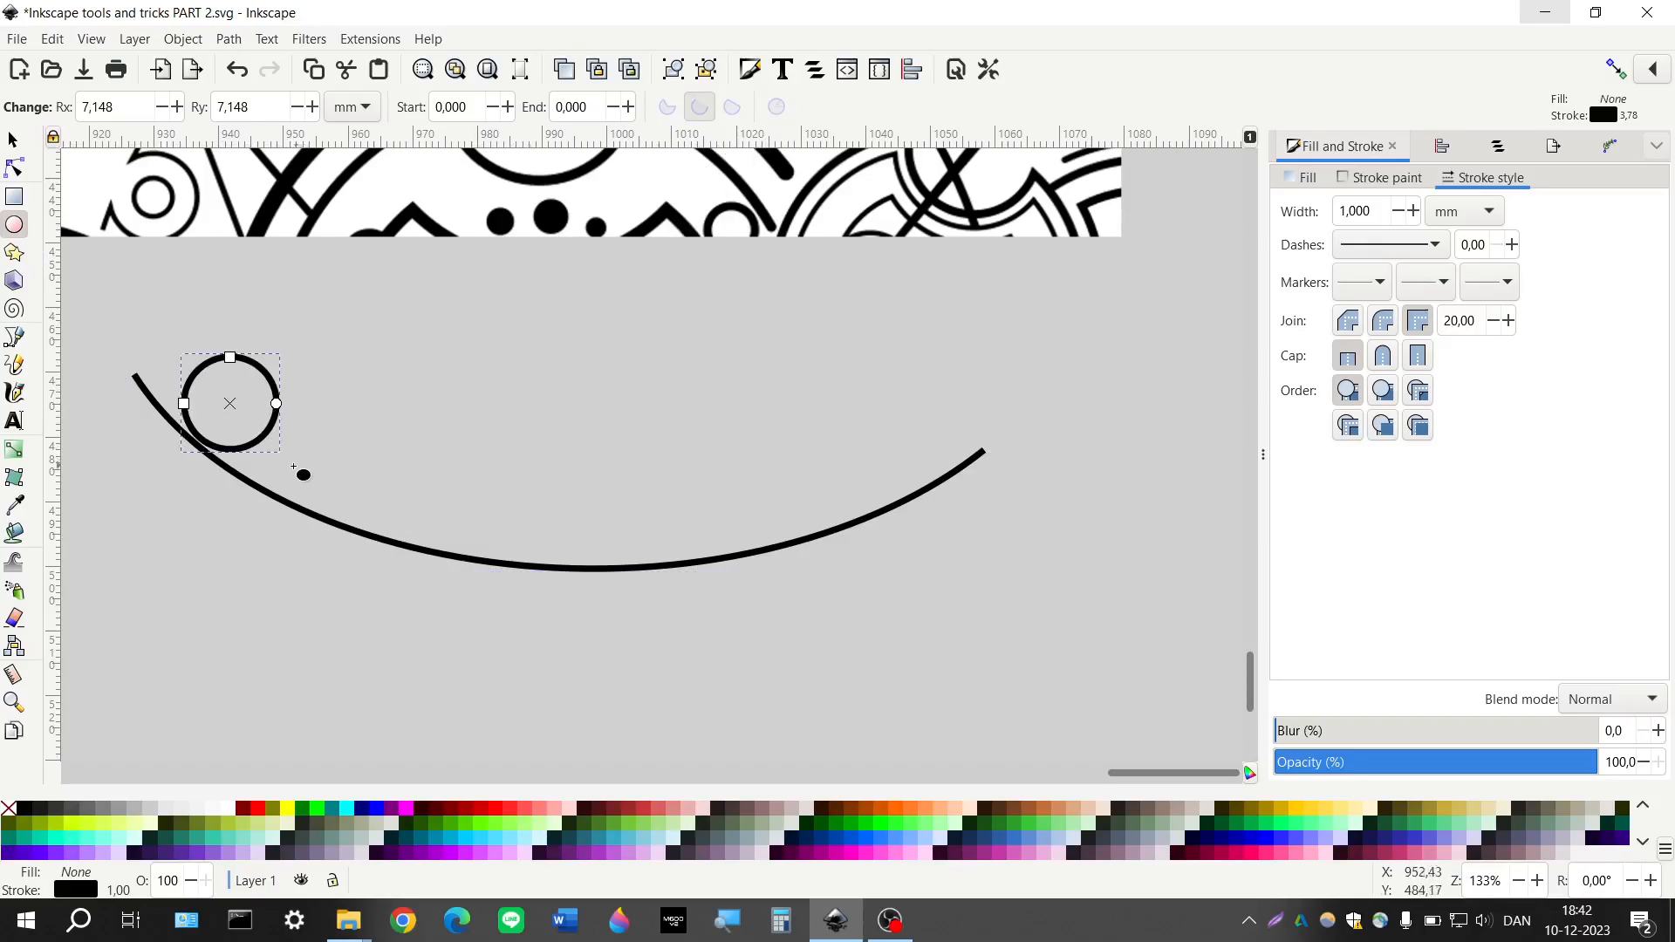
pyautogui.moveTo(252, 485); pyautogui.dragTo(314, 515)
pyautogui.moveTo(365, 447)
pyautogui.mouseDown()
pyautogui.moveTo(436, 513)
pyautogui.moveTo(430, 566)
pyautogui.mouseUp()
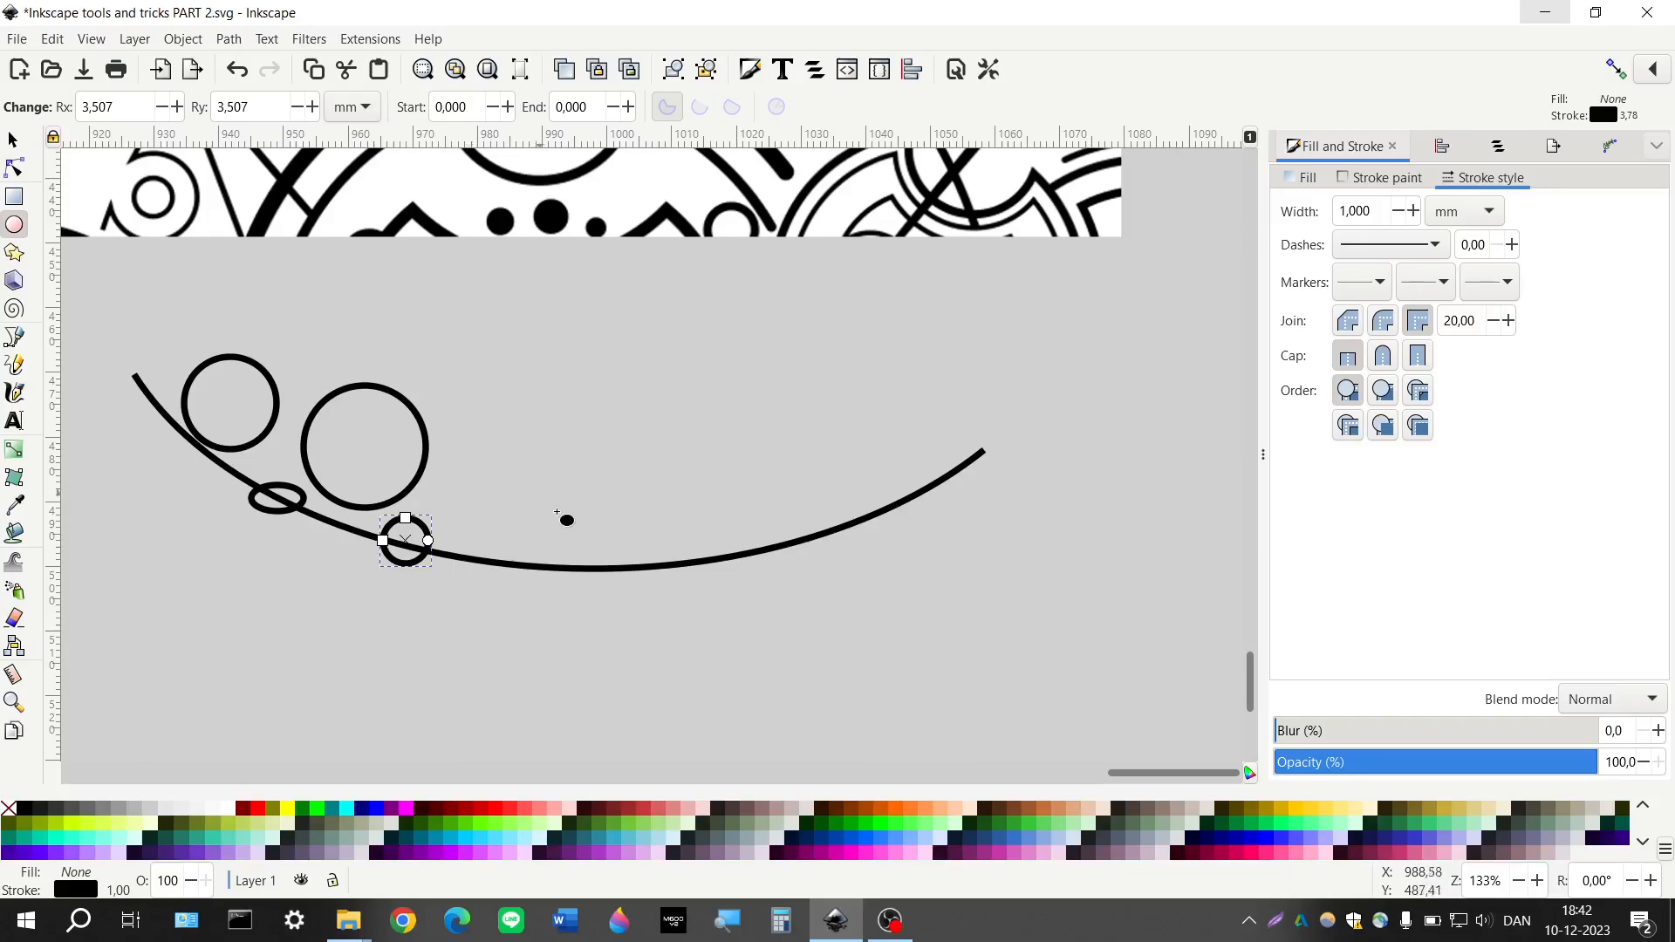
pyautogui.moveTo(532, 484)
pyautogui.mouseDown()
pyautogui.moveTo(620, 580)
pyautogui.moveTo(692, 602)
pyautogui.mouseUp()
pyautogui.moveTo(753, 551); pyautogui.dragTo(786, 583)
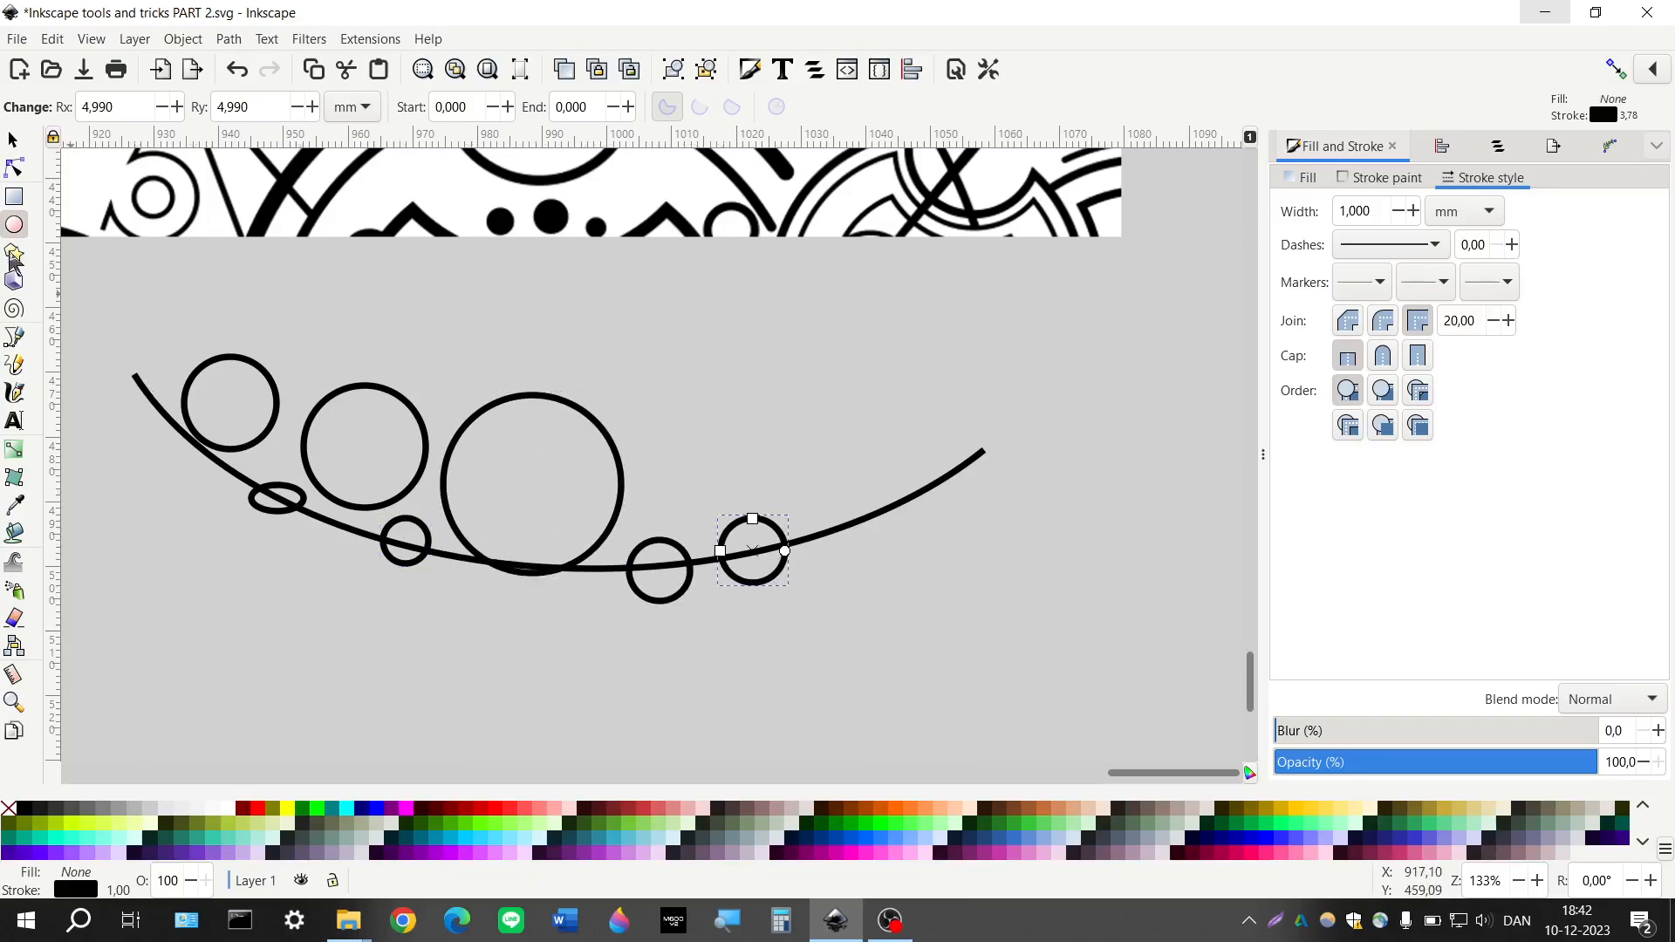
# Try to subtract the largest circle from the arc with Difference, and undo the attempt
pyautogui.click(13, 140)
pyautogui.hscroll(-2, 711, 560)
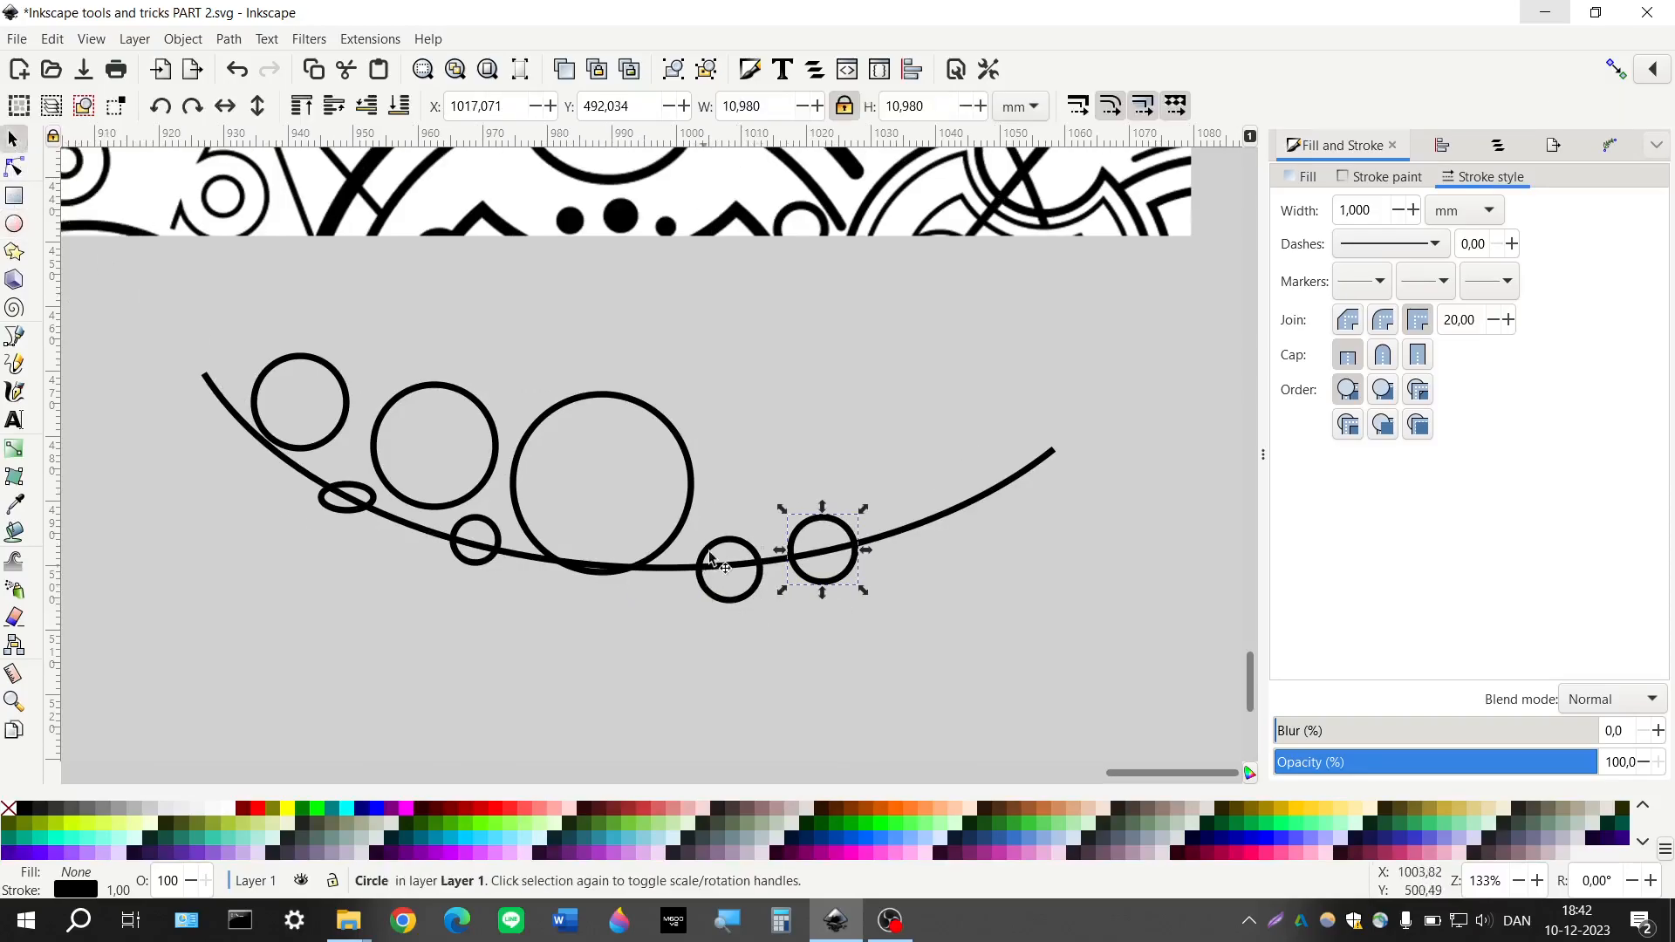
pyautogui.click(689, 527)
pyautogui.click(681, 525)
pyautogui.keyDown('shift'); pyautogui.click(897, 531); pyautogui.keyUp('shift')
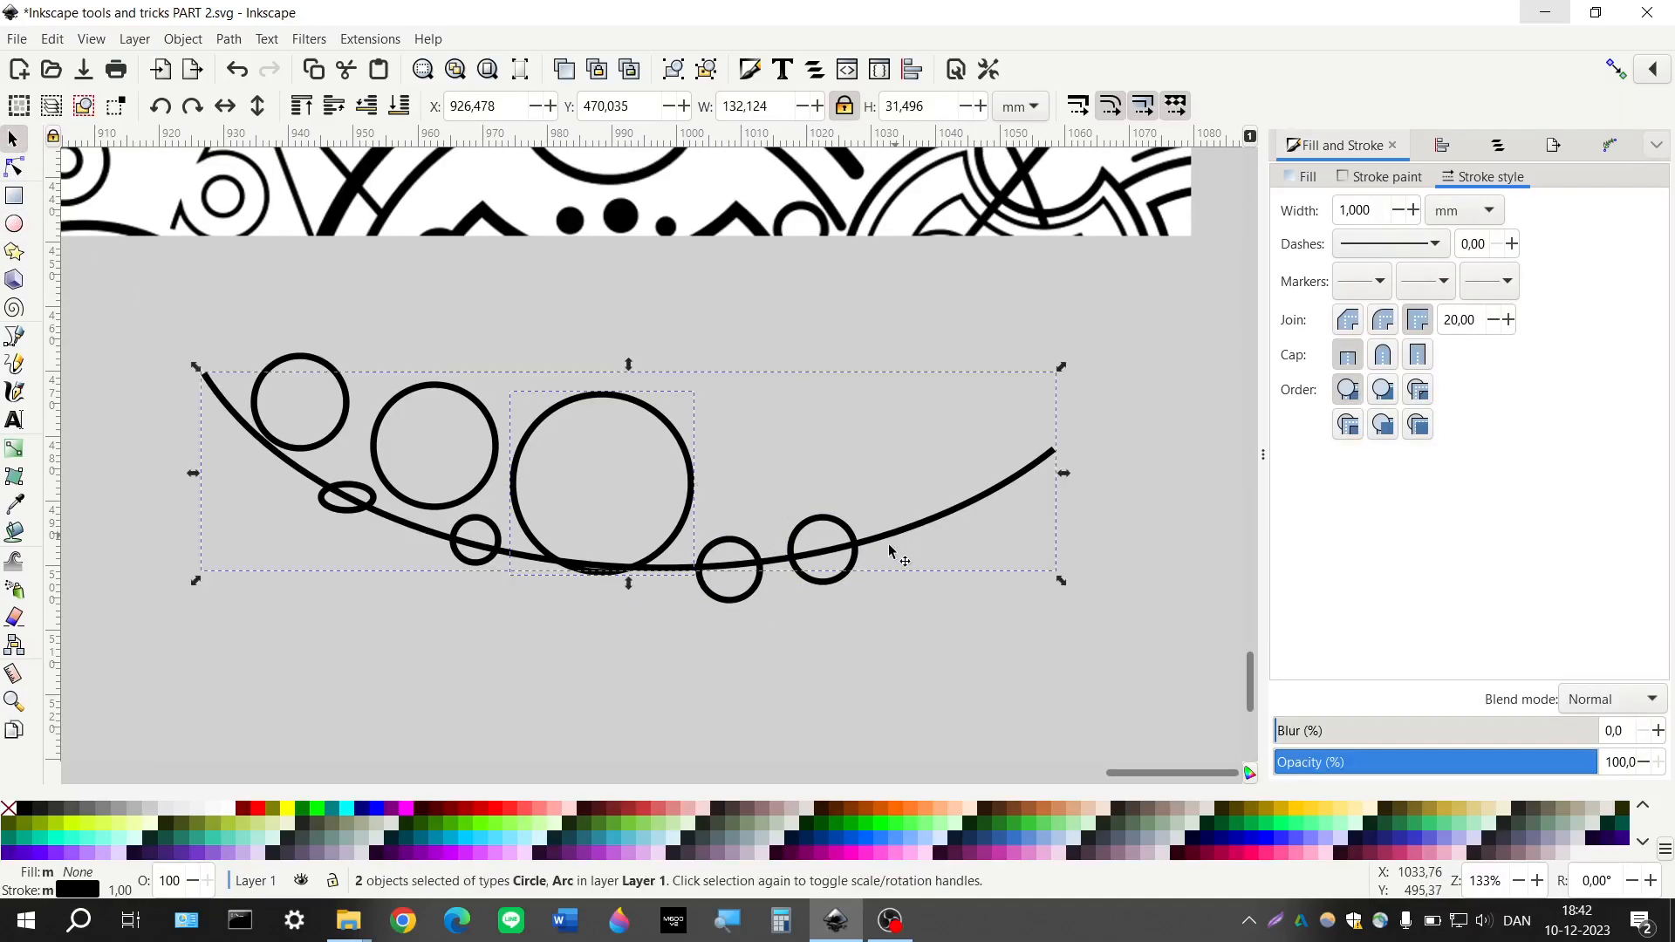
pyautogui.hotkey('ctrl', '-')
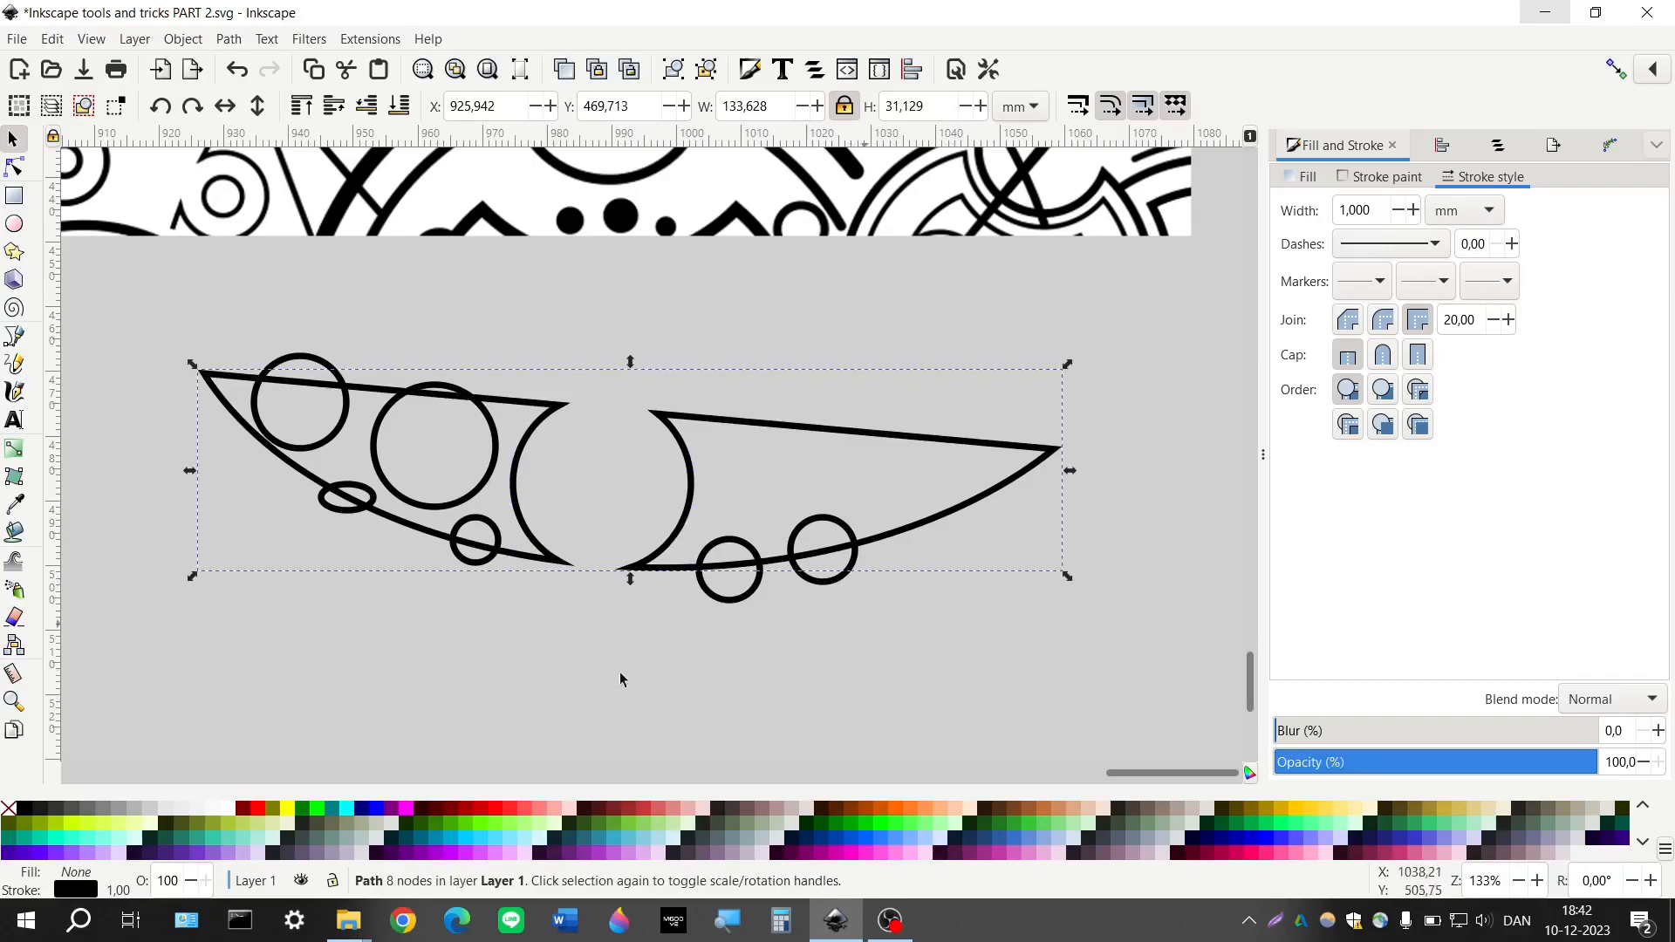
pyautogui.hotkey('ctrl', 'z')
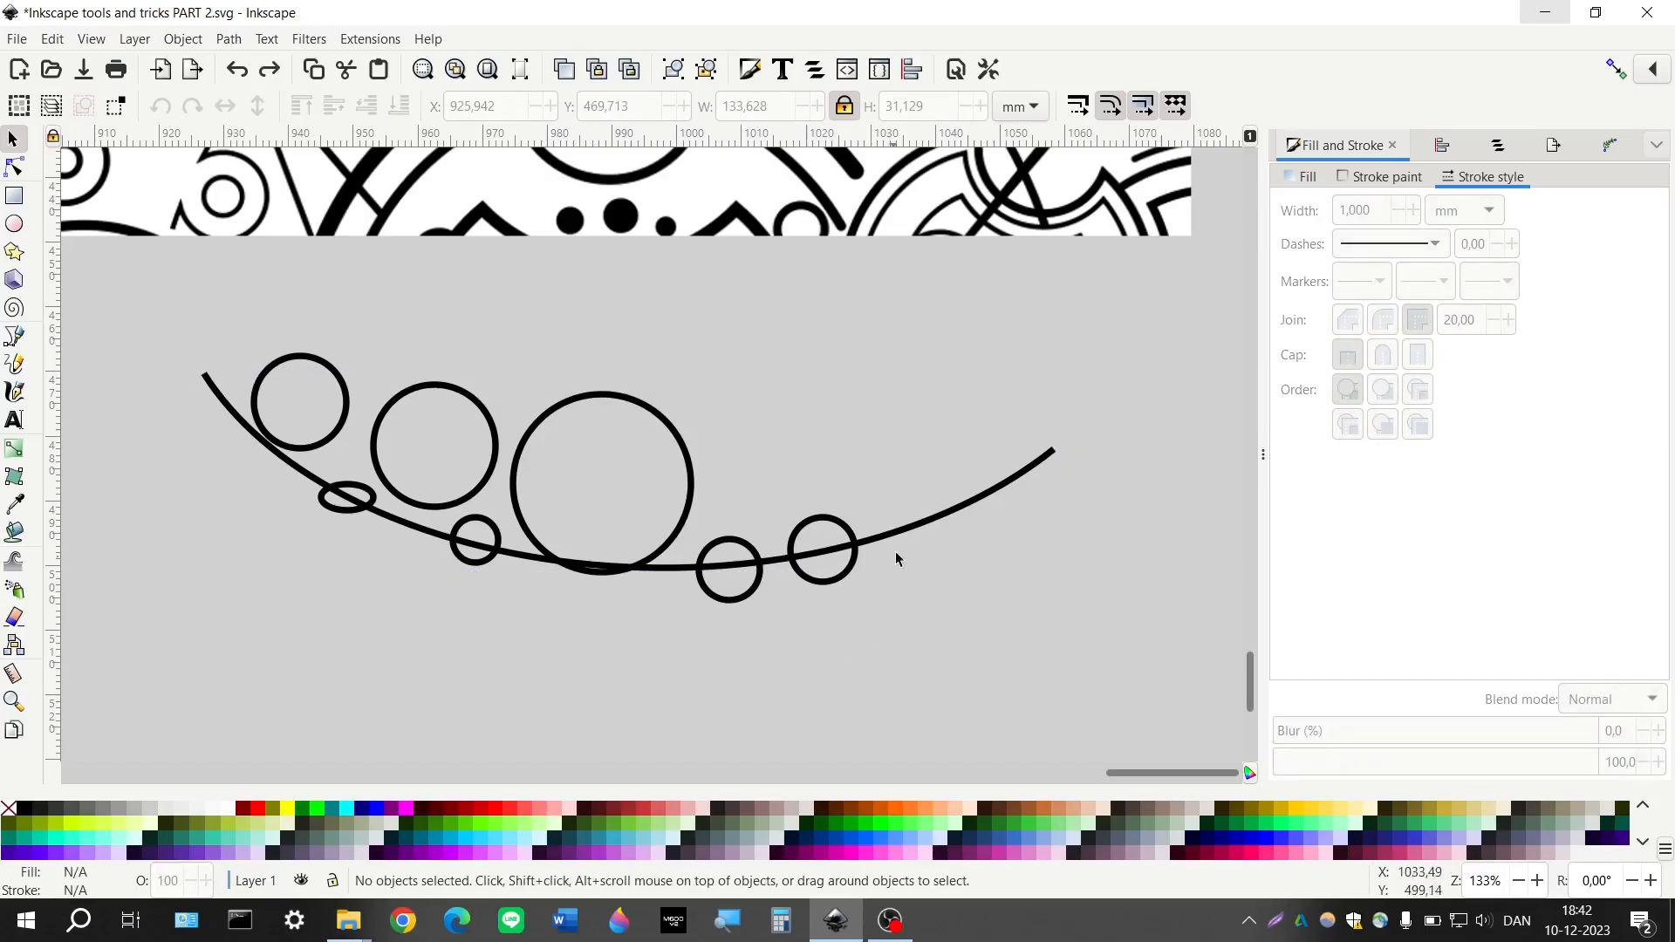
# Fill the open arc with red and shift its upper-left endpoint slightly along the curve with the Node tool
pyautogui.press('Tab')
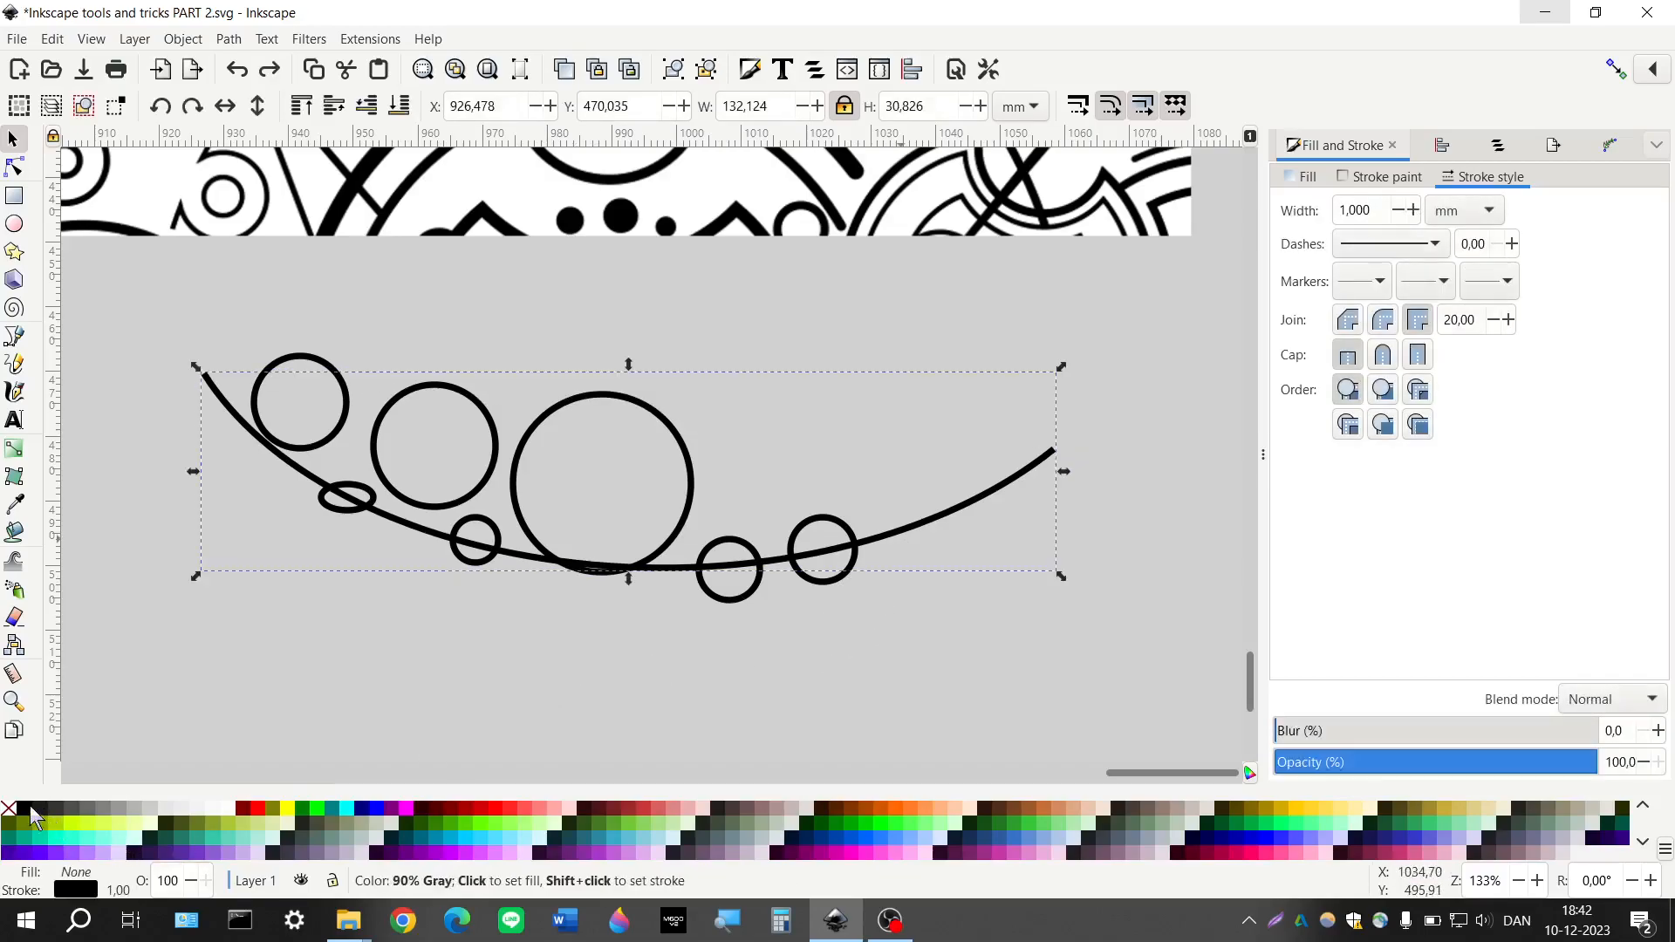
pyautogui.click(244, 810)
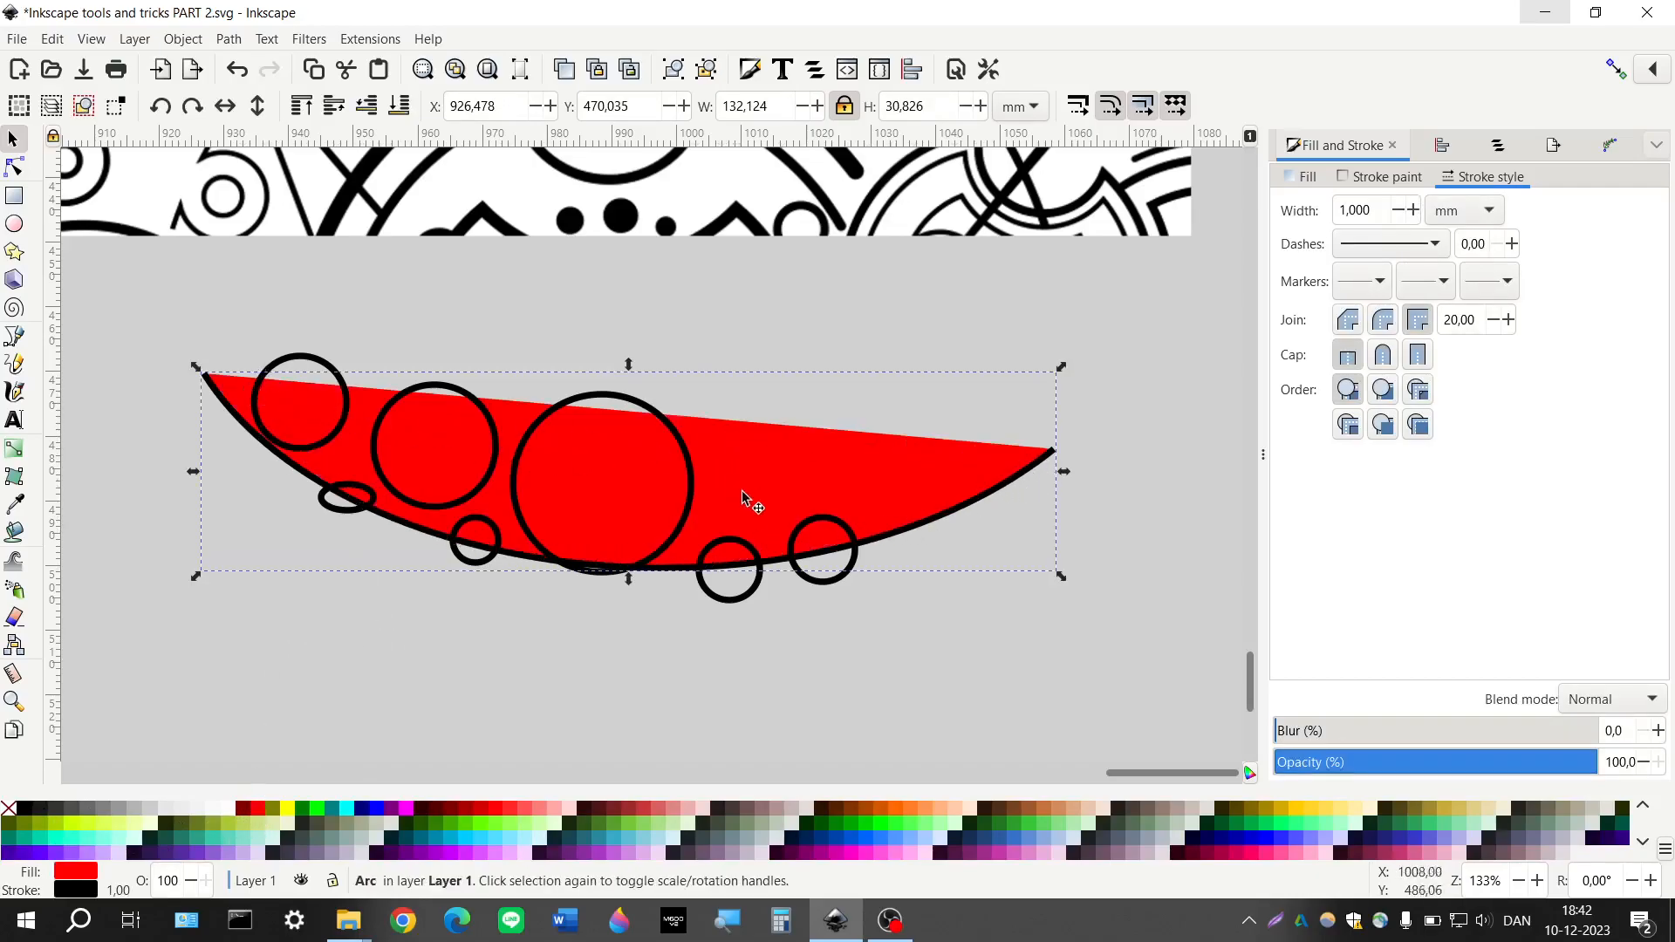
pyautogui.click(14, 166)
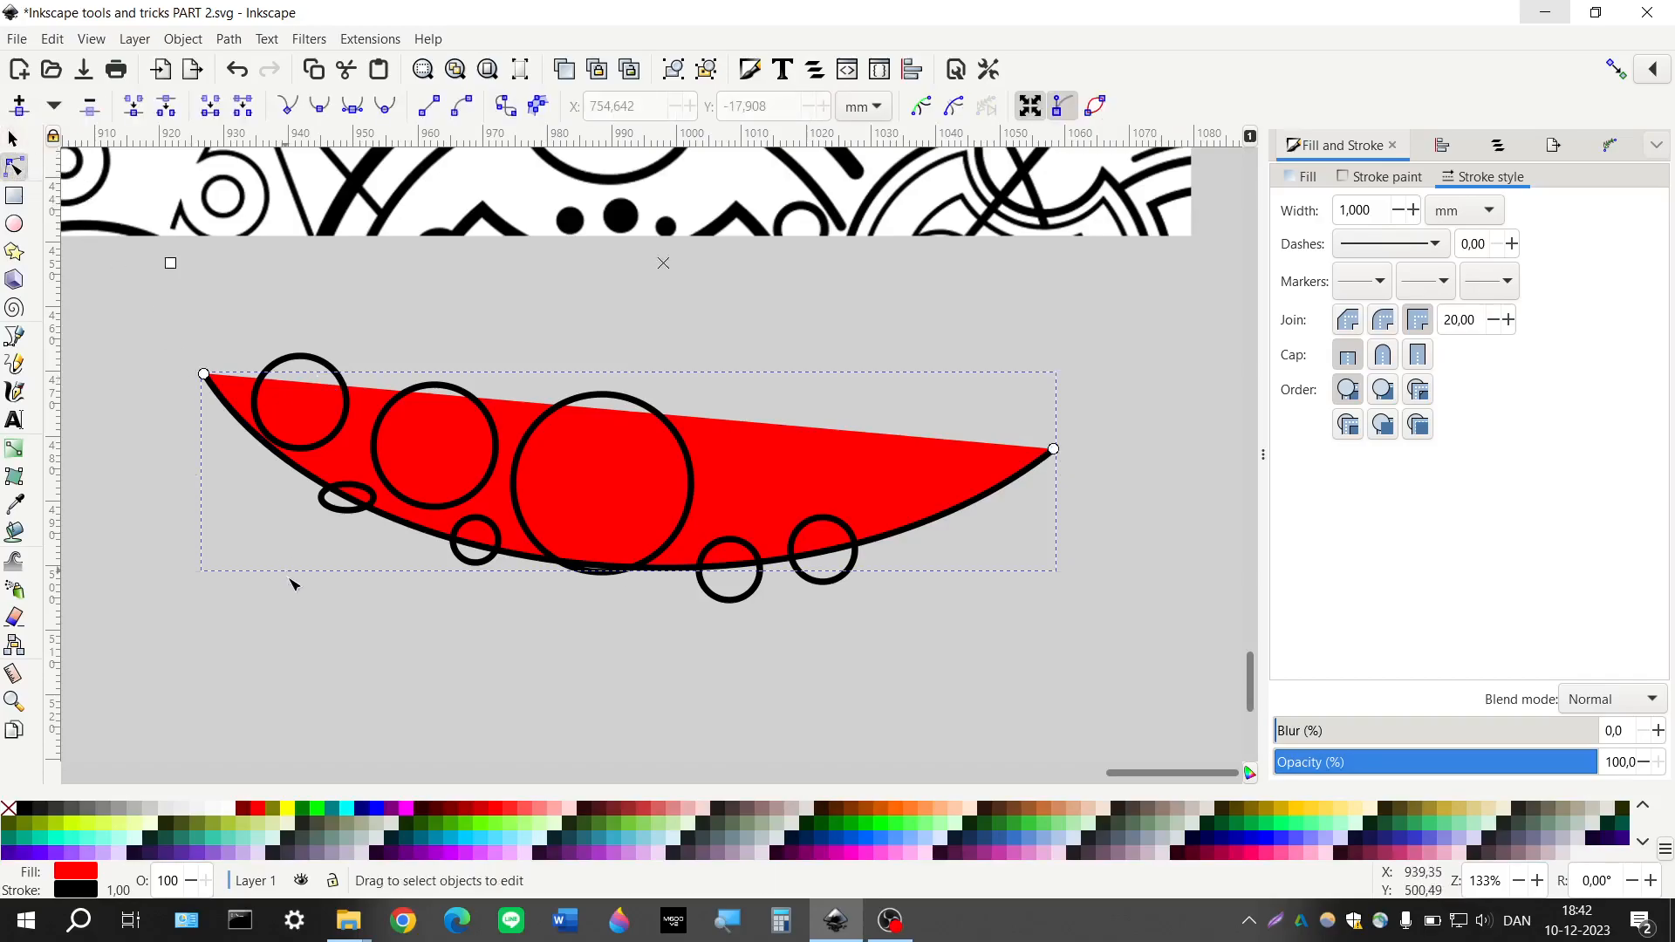
pyautogui.scroll(-1, 292, 584)
pyautogui.moveTo(231, 505); pyautogui.dragTo(458, 526)
# Delete the red-filled arc together with all the circles and the ellipse drawn along it
pyautogui.click(13, 140)
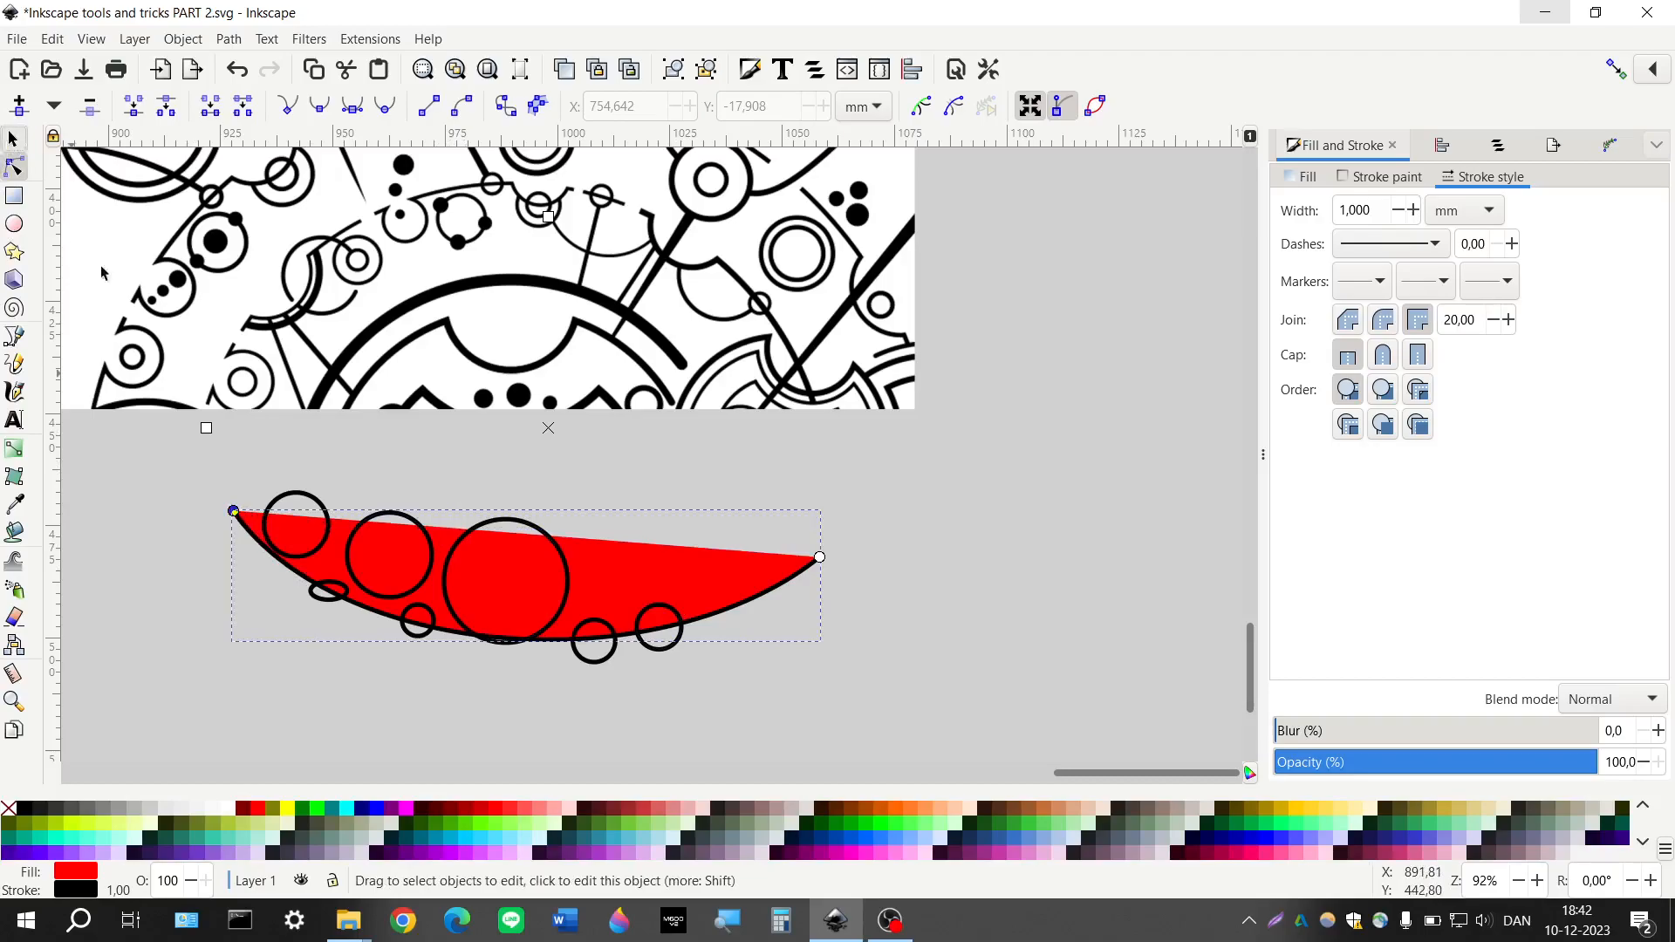
pyautogui.moveTo(176, 491); pyautogui.dragTo(938, 743)
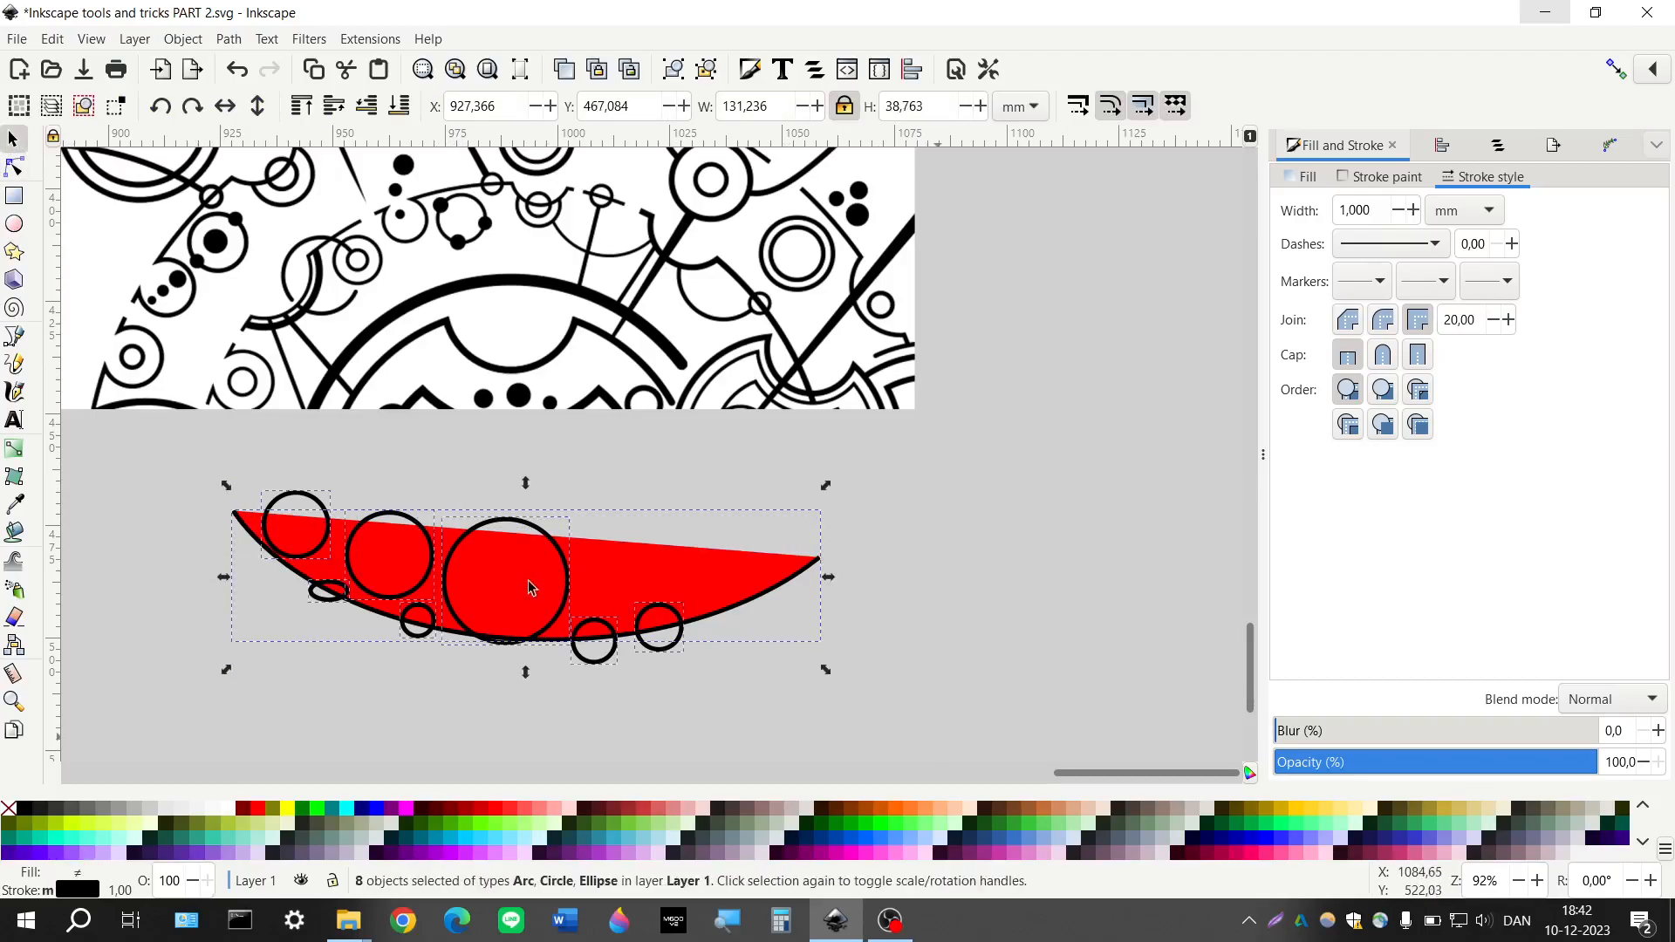
pyautogui.press('Delete')
# Examine how the letters sit along the outer curve in the black-and-white example image
pyautogui.scroll(3, 515, 592)
pyautogui.hscroll(-2, 507, 541)
pyautogui.scroll(1, 411, 414)
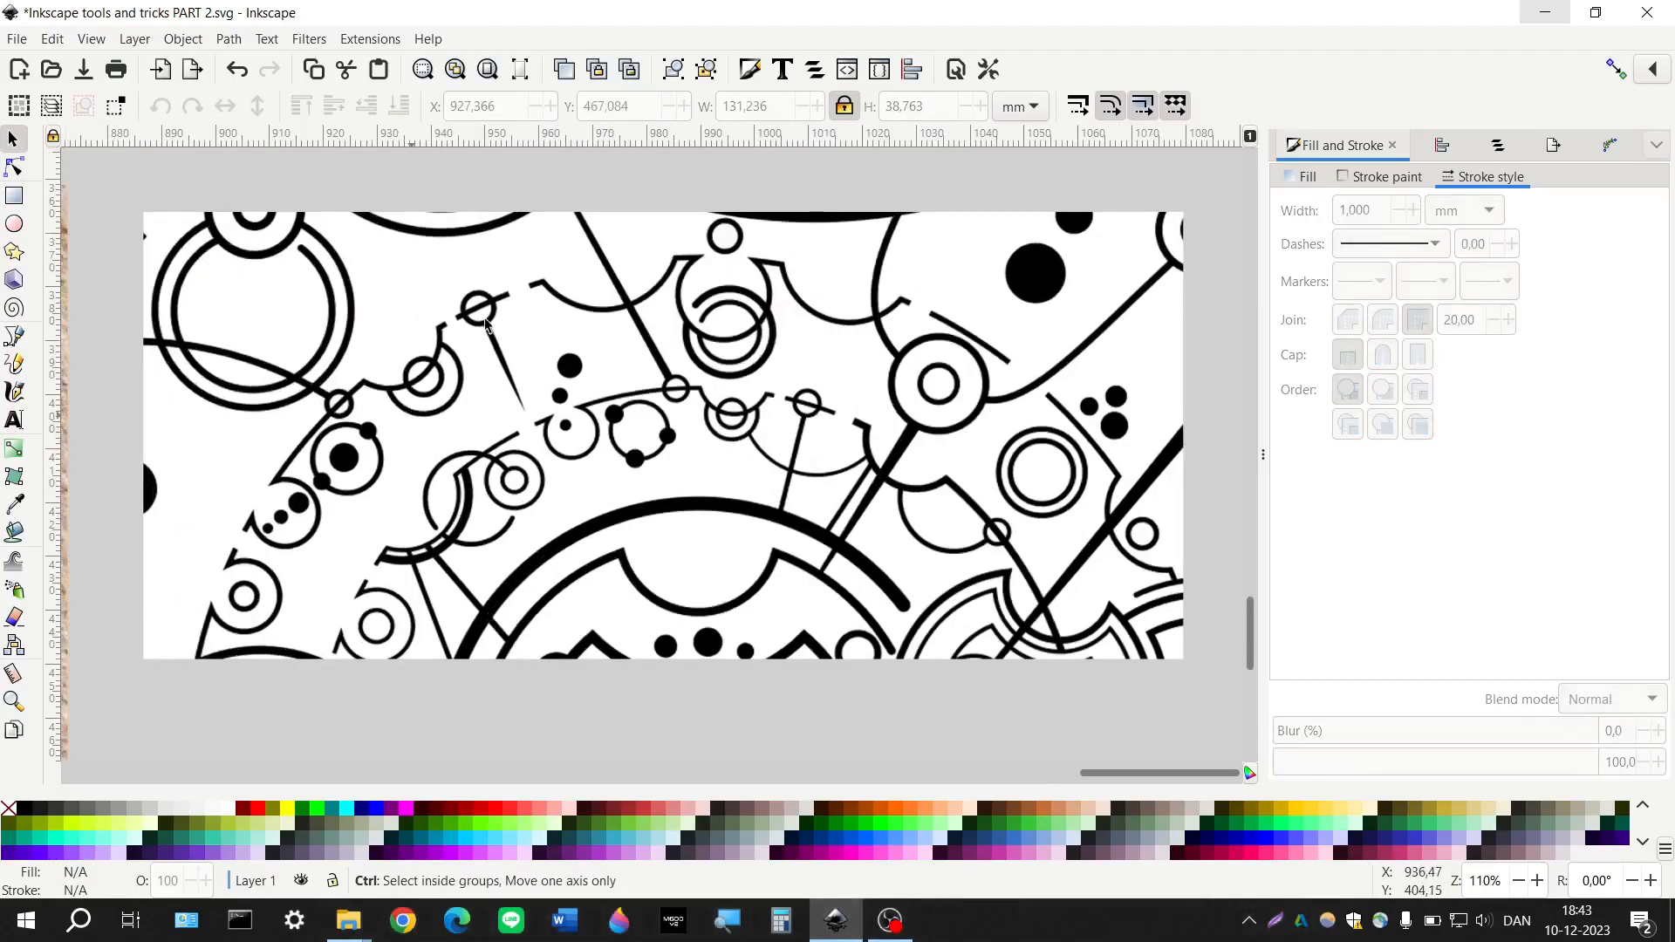
pyautogui.scroll(1, 491, 314)
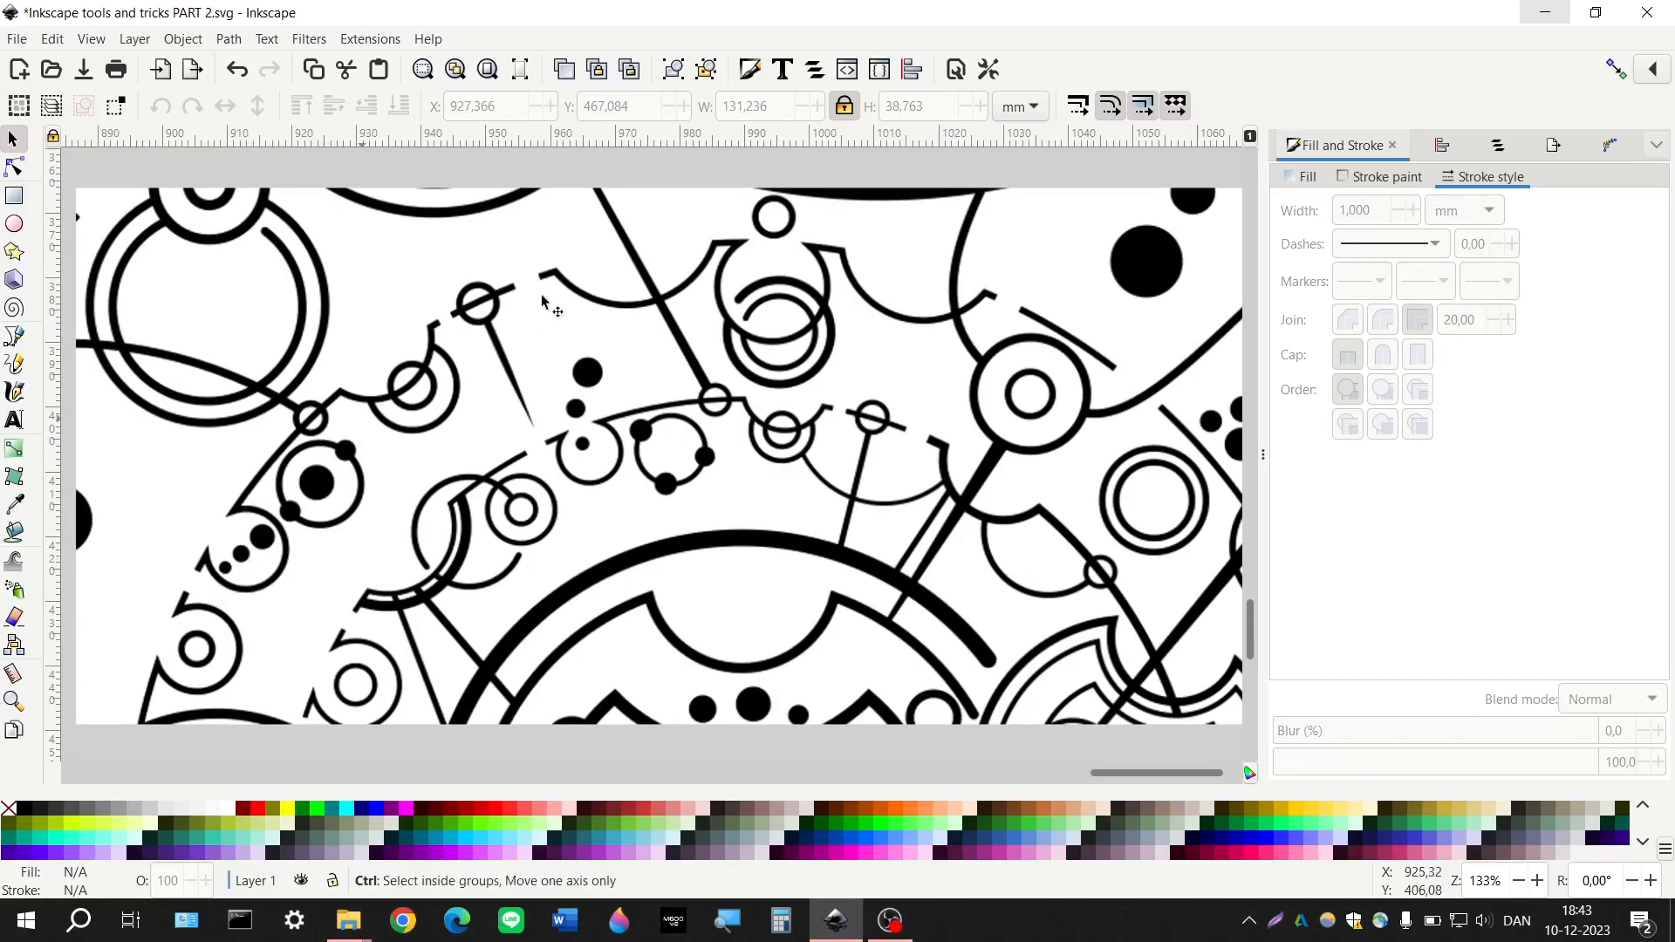
pyautogui.scroll(-2, 432, 384)
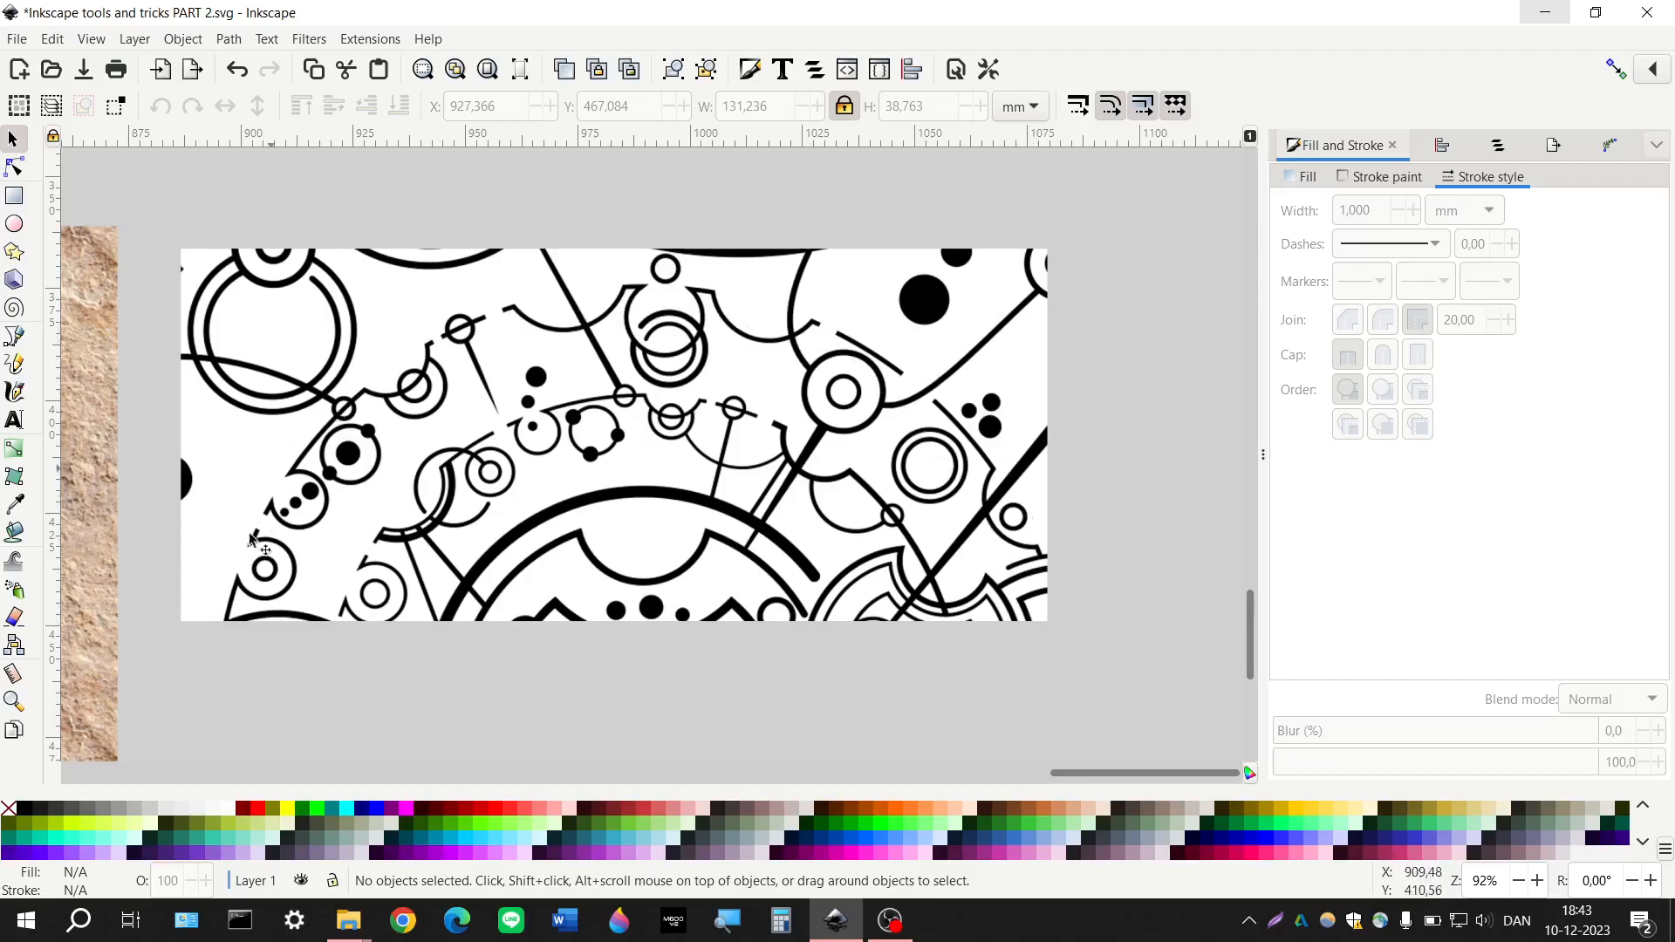
pyautogui.scroll(-3, 583, 584)
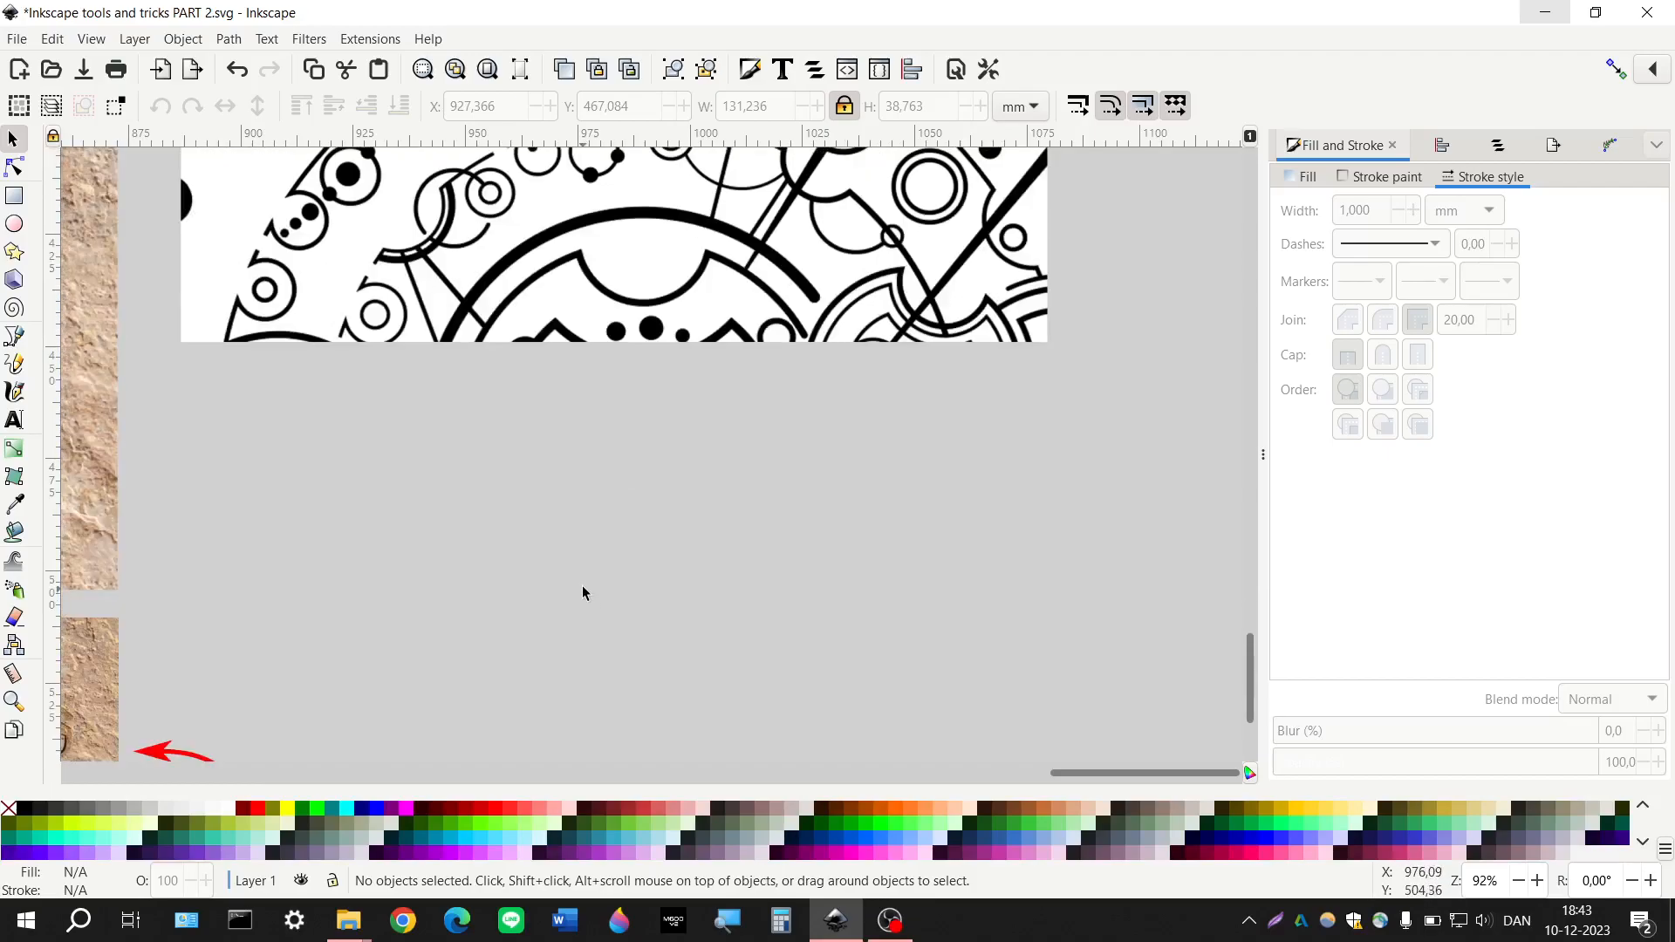
pyautogui.scroll(-1, 579, 580)
pyautogui.scroll(-2, 166, 366)
# Draw a whole circle about 80 mm across in the empty area below the example image and remove its fill
pyautogui.click(15, 225)
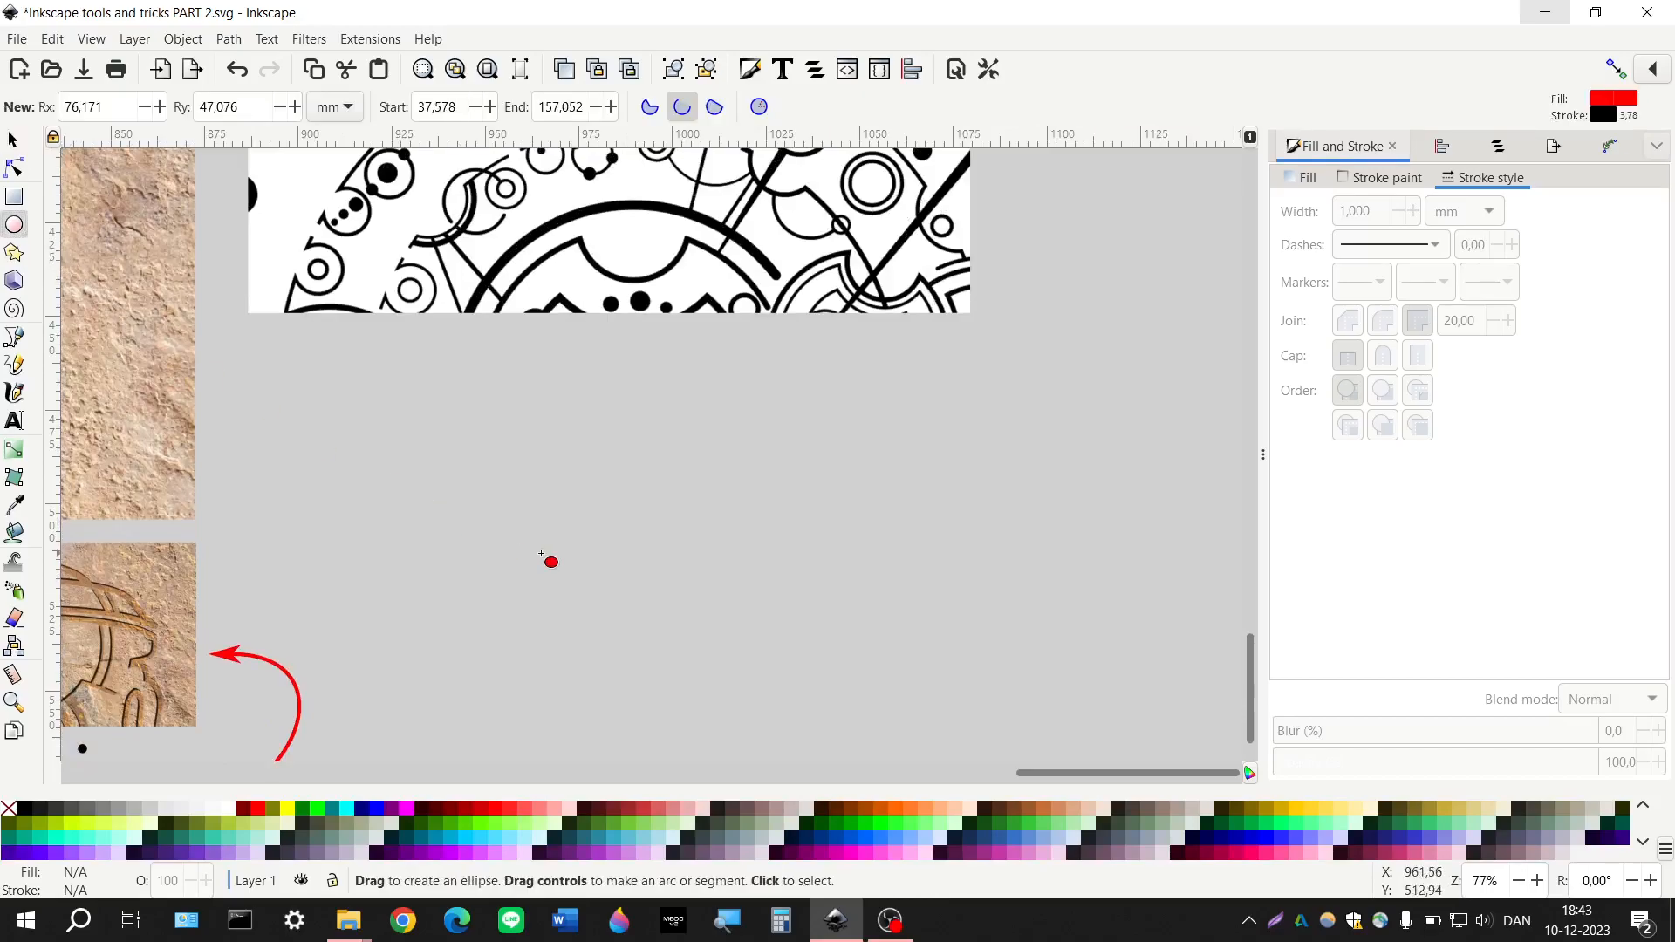
pyautogui.moveTo(569, 520); pyautogui.dragTo(717, 660)
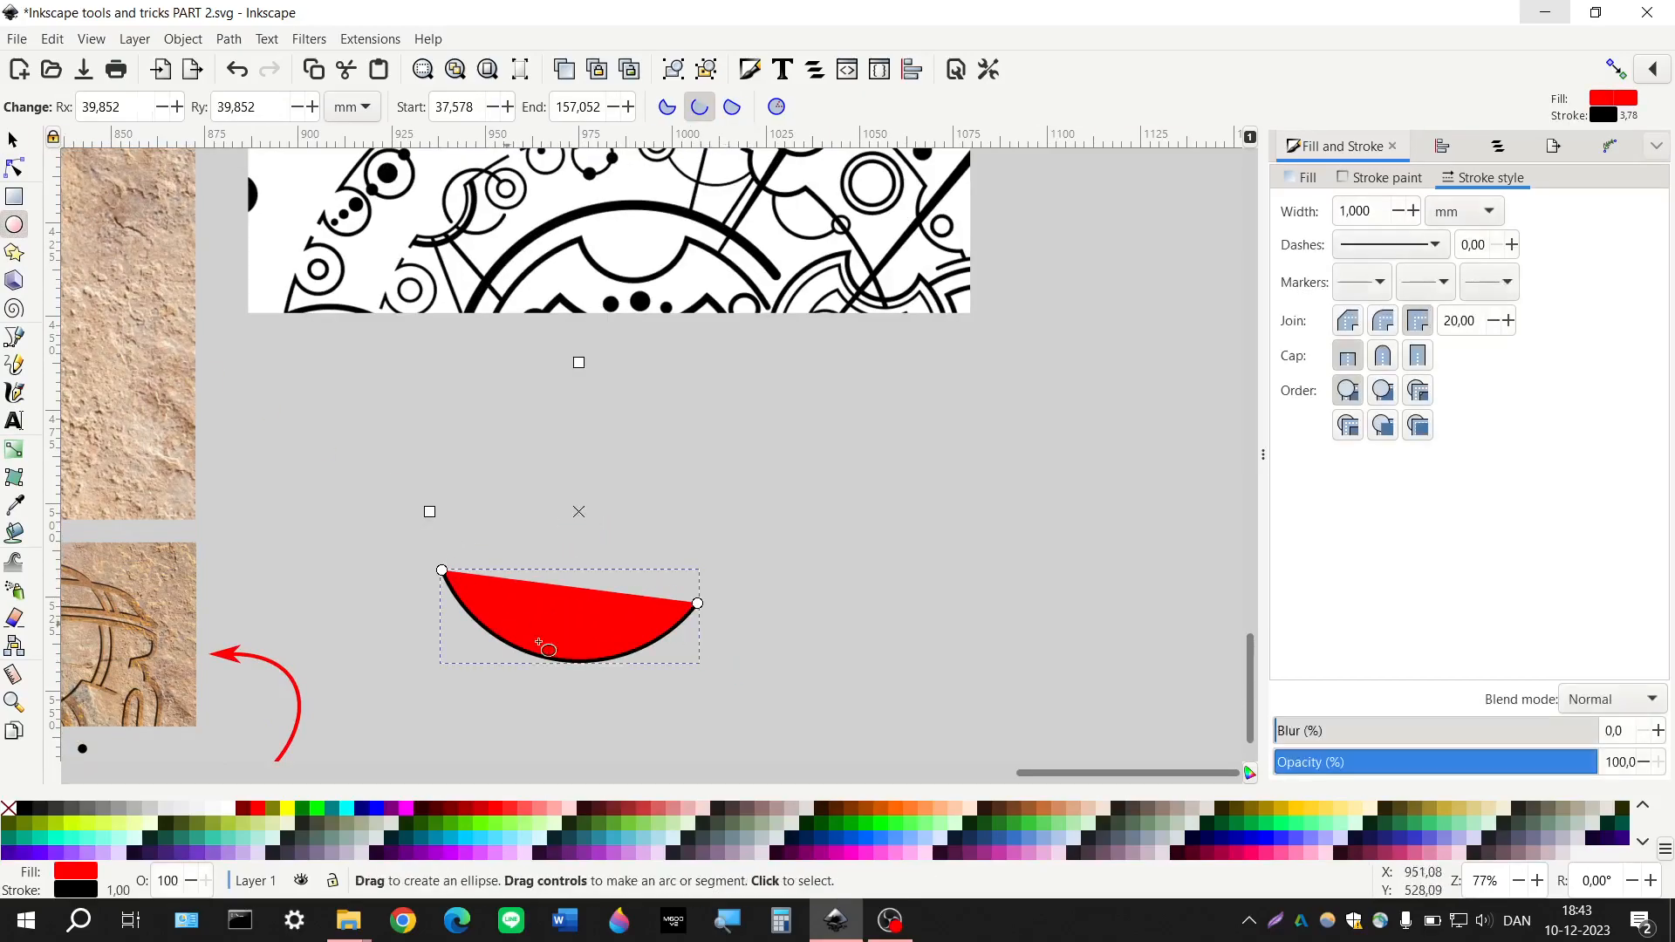
pyautogui.click(777, 106)
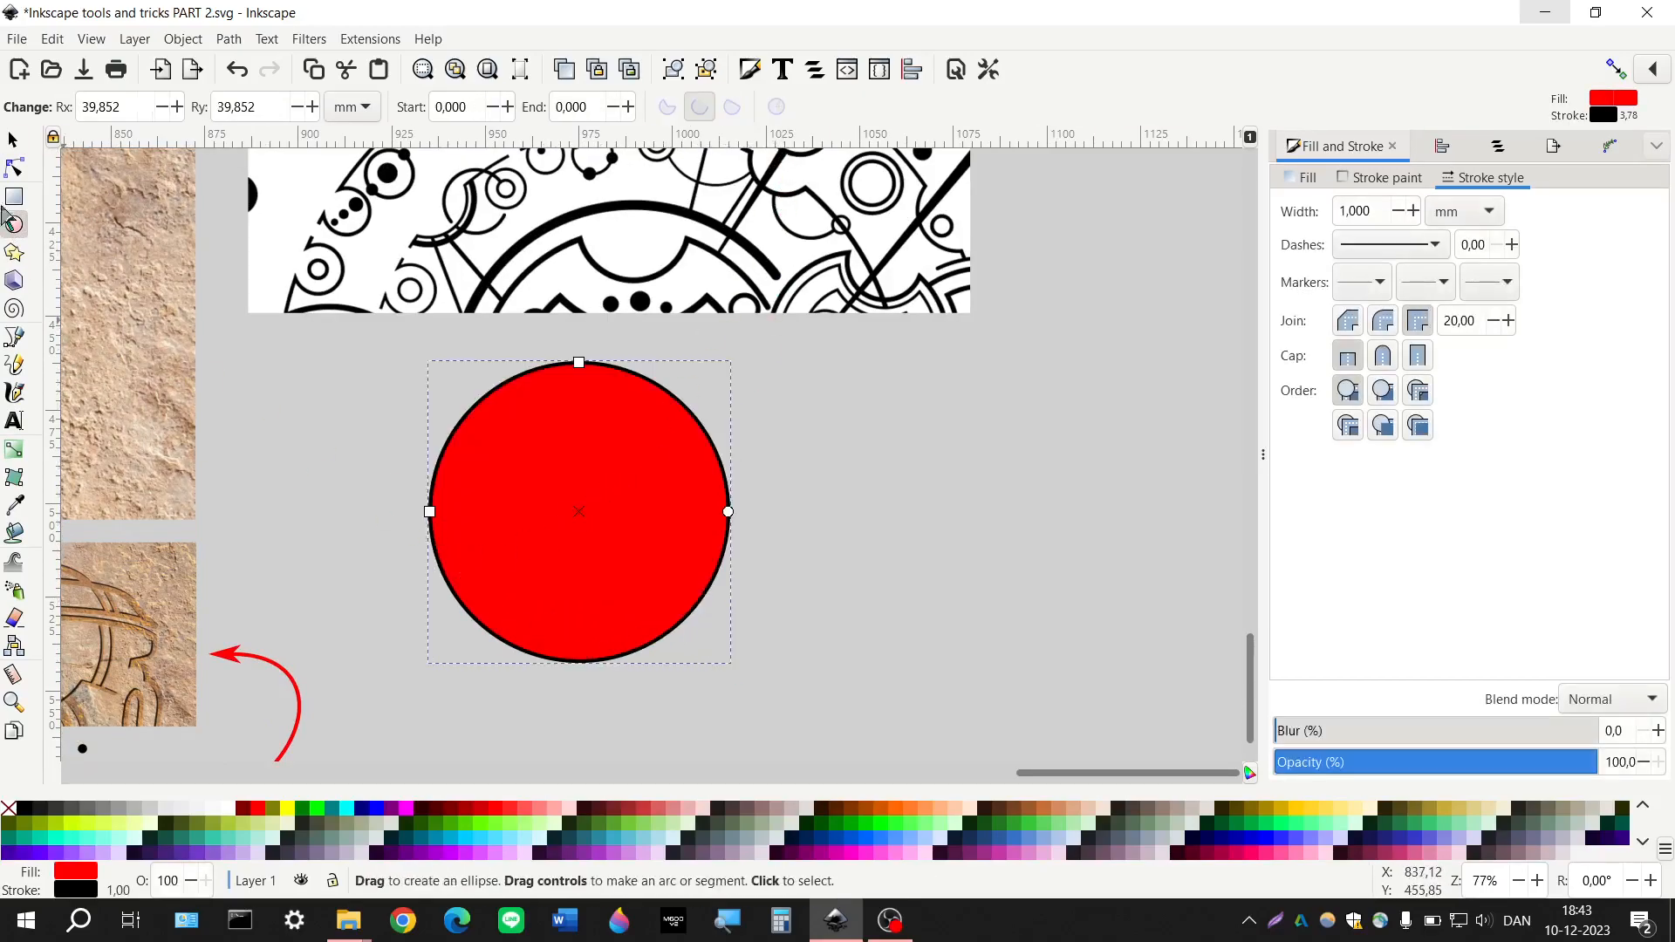
pyautogui.click(12, 140)
pyautogui.hscroll(2, 448, 579)
pyautogui.scroll(1, 448, 579)
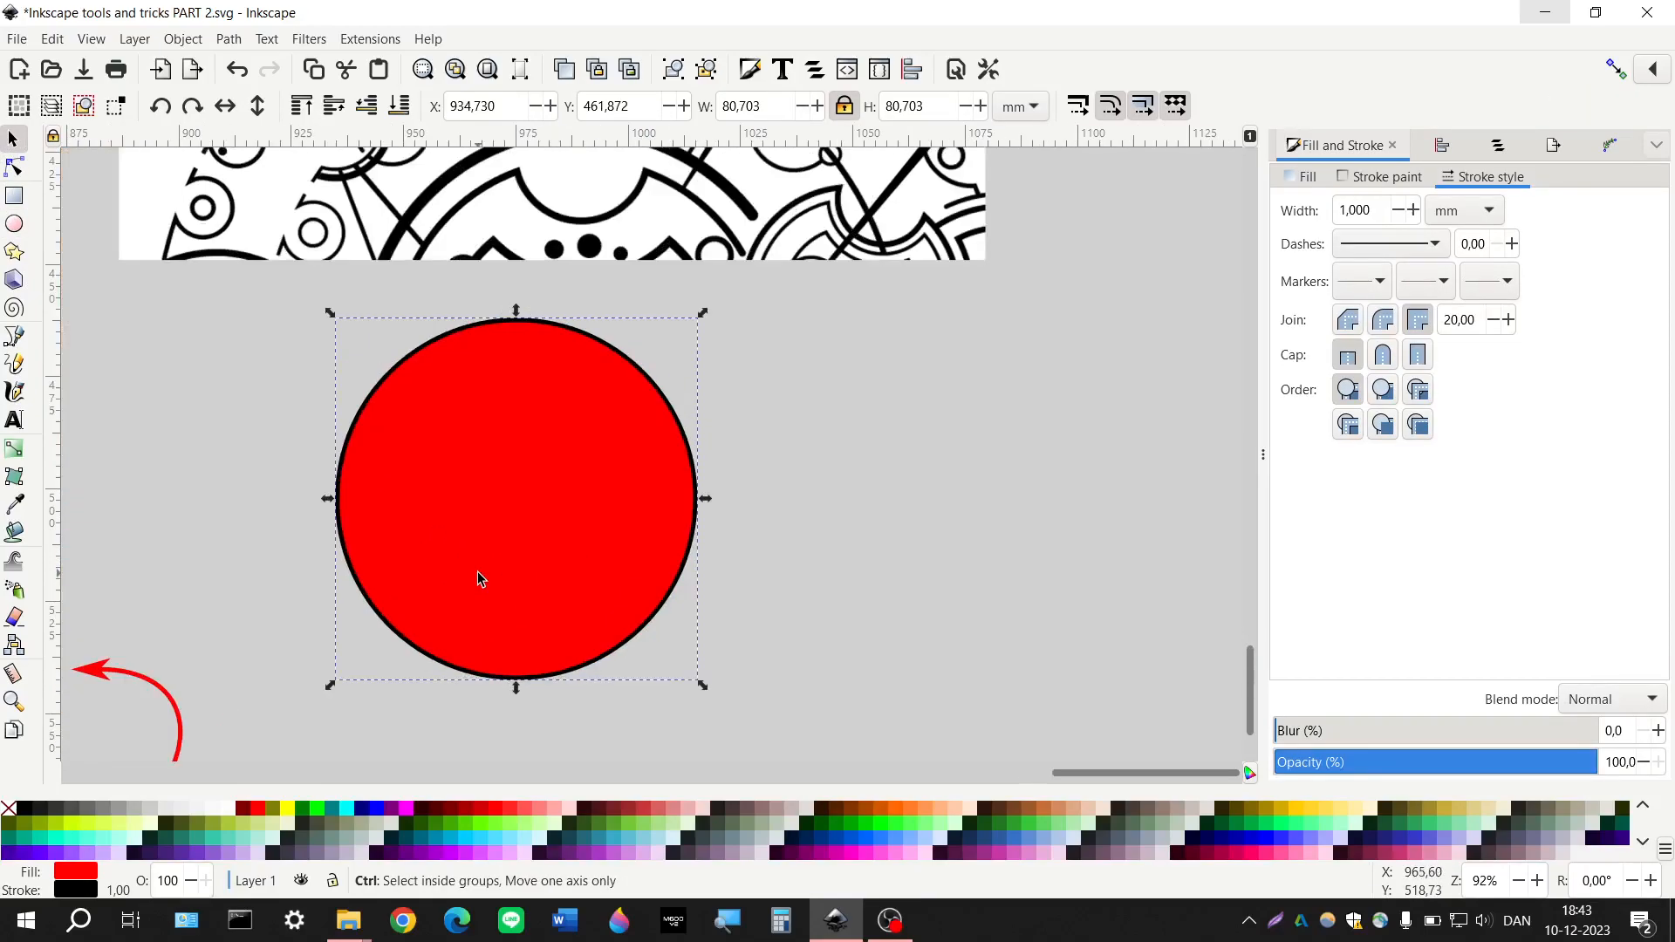
pyautogui.scroll(2, 479, 579)
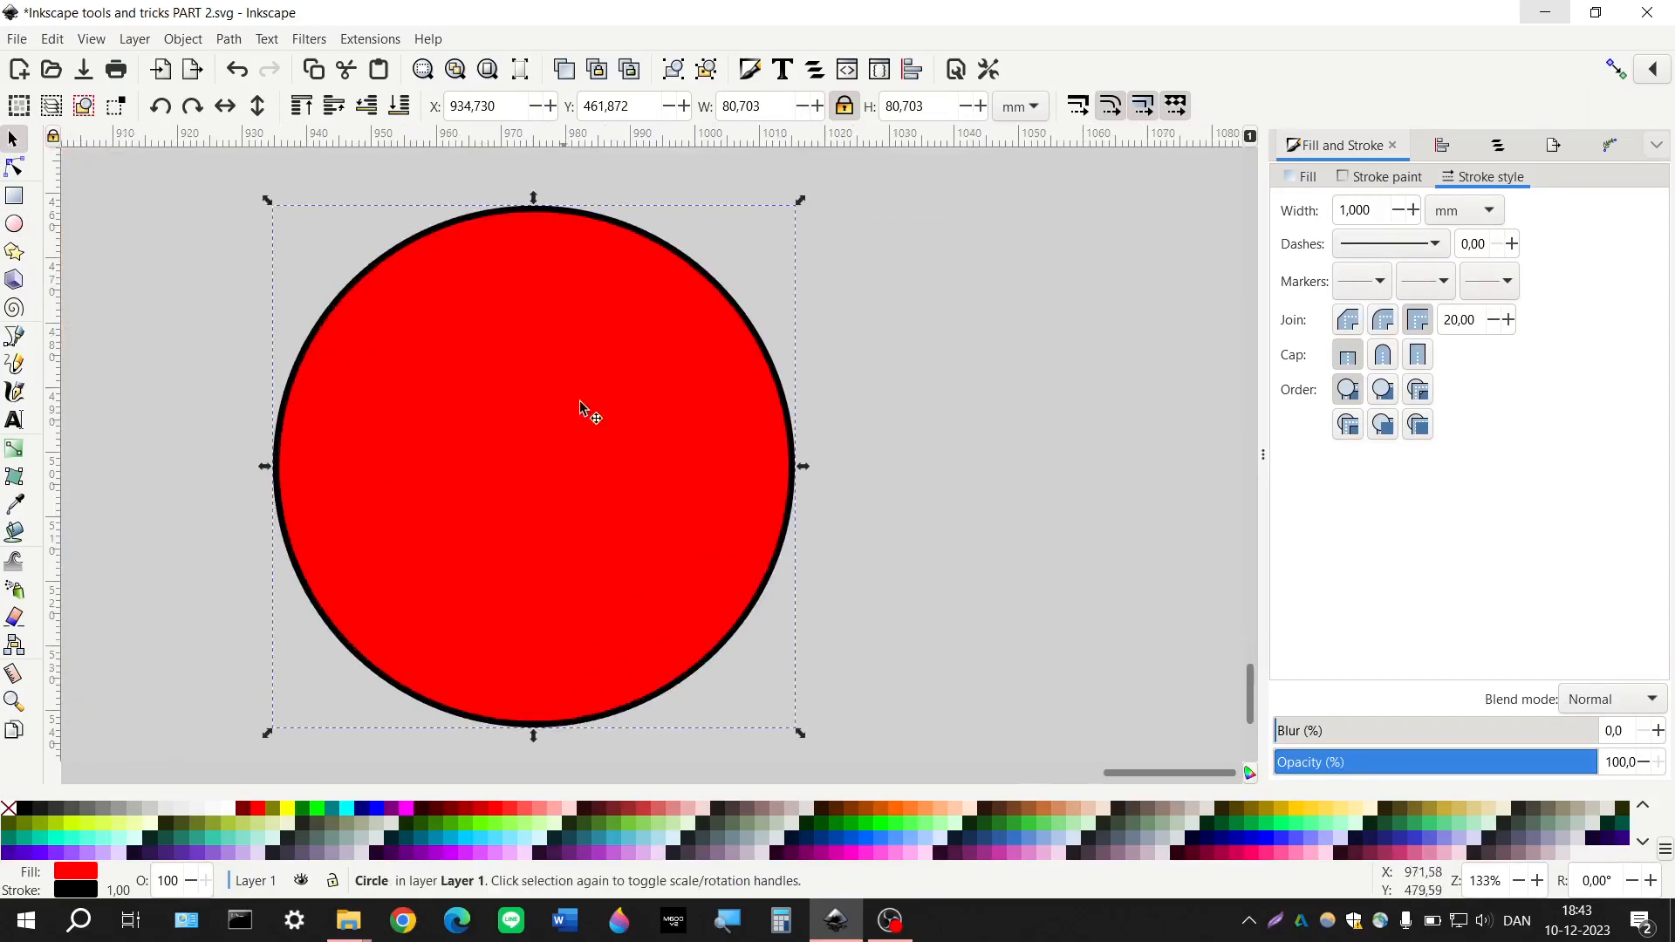
pyautogui.click(11, 814)
# Draw five circles and a tall ellipse along the lower edge of the large circle, the biggest about 22 mm across
pyautogui.scroll(-2, 262, 676)
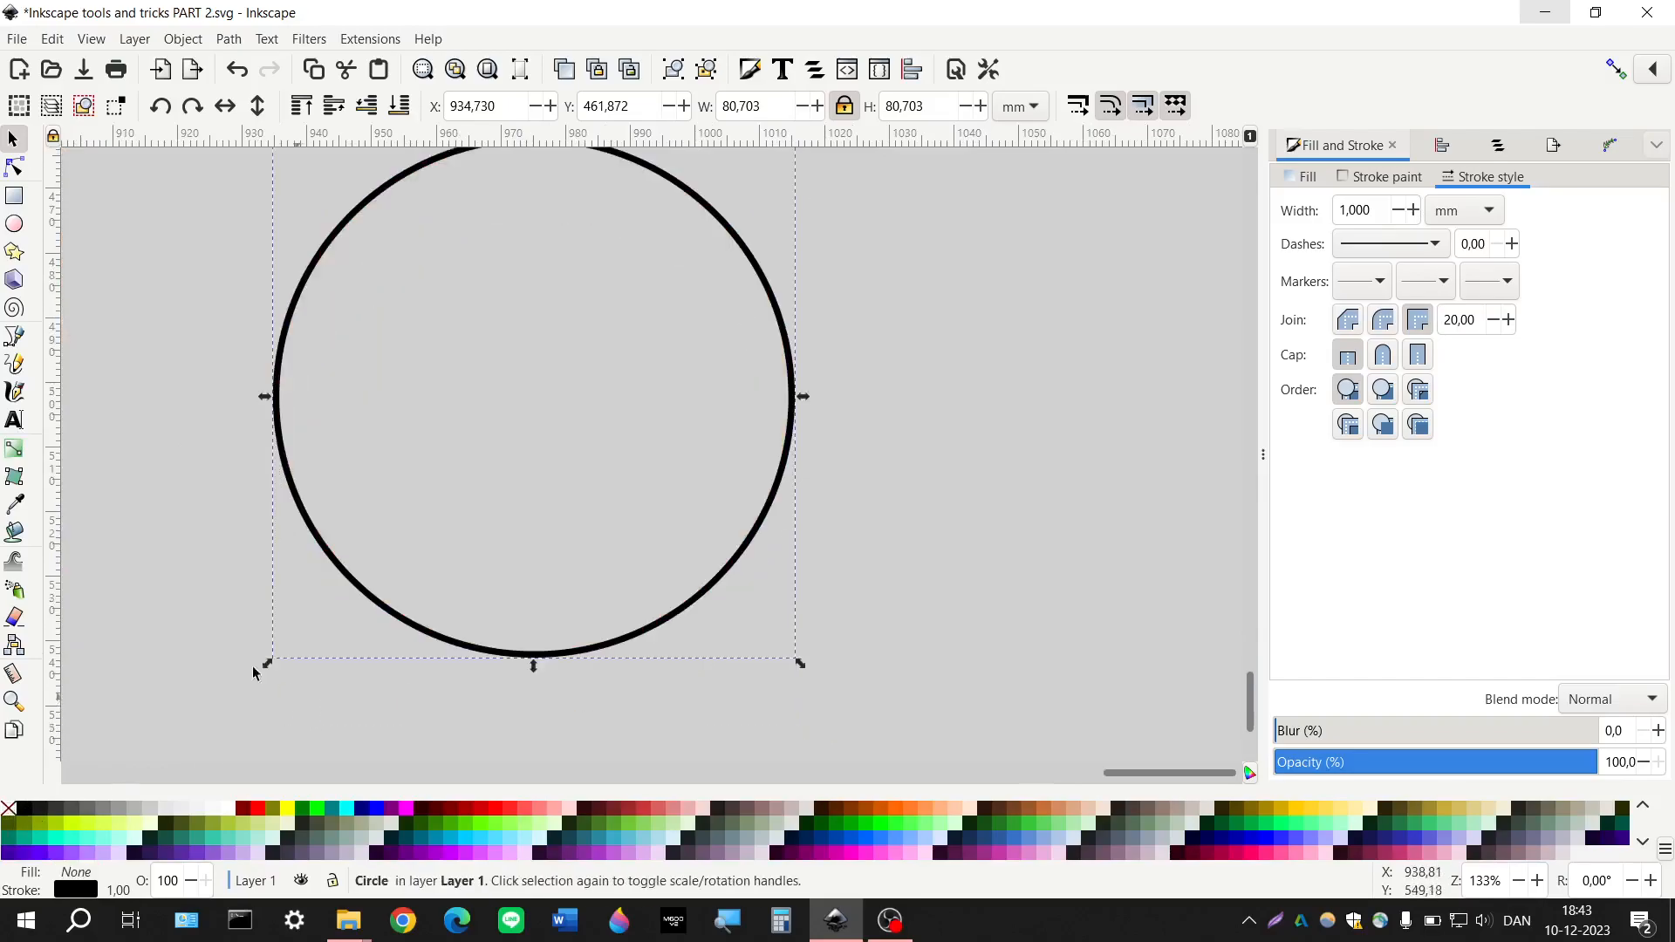
pyautogui.click(14, 225)
pyautogui.moveTo(406, 612)
pyautogui.mouseDown()
pyautogui.moveTo(473, 670)
pyautogui.moveTo(516, 643)
pyautogui.moveTo(641, 695)
pyautogui.mouseUp()
pyautogui.moveTo(692, 601); pyautogui.dragTo(717, 626)
pyautogui.moveTo(694, 500)
pyautogui.mouseDown()
pyautogui.moveTo(762, 576)
pyautogui.moveTo(737, 552)
pyautogui.mouseUp()
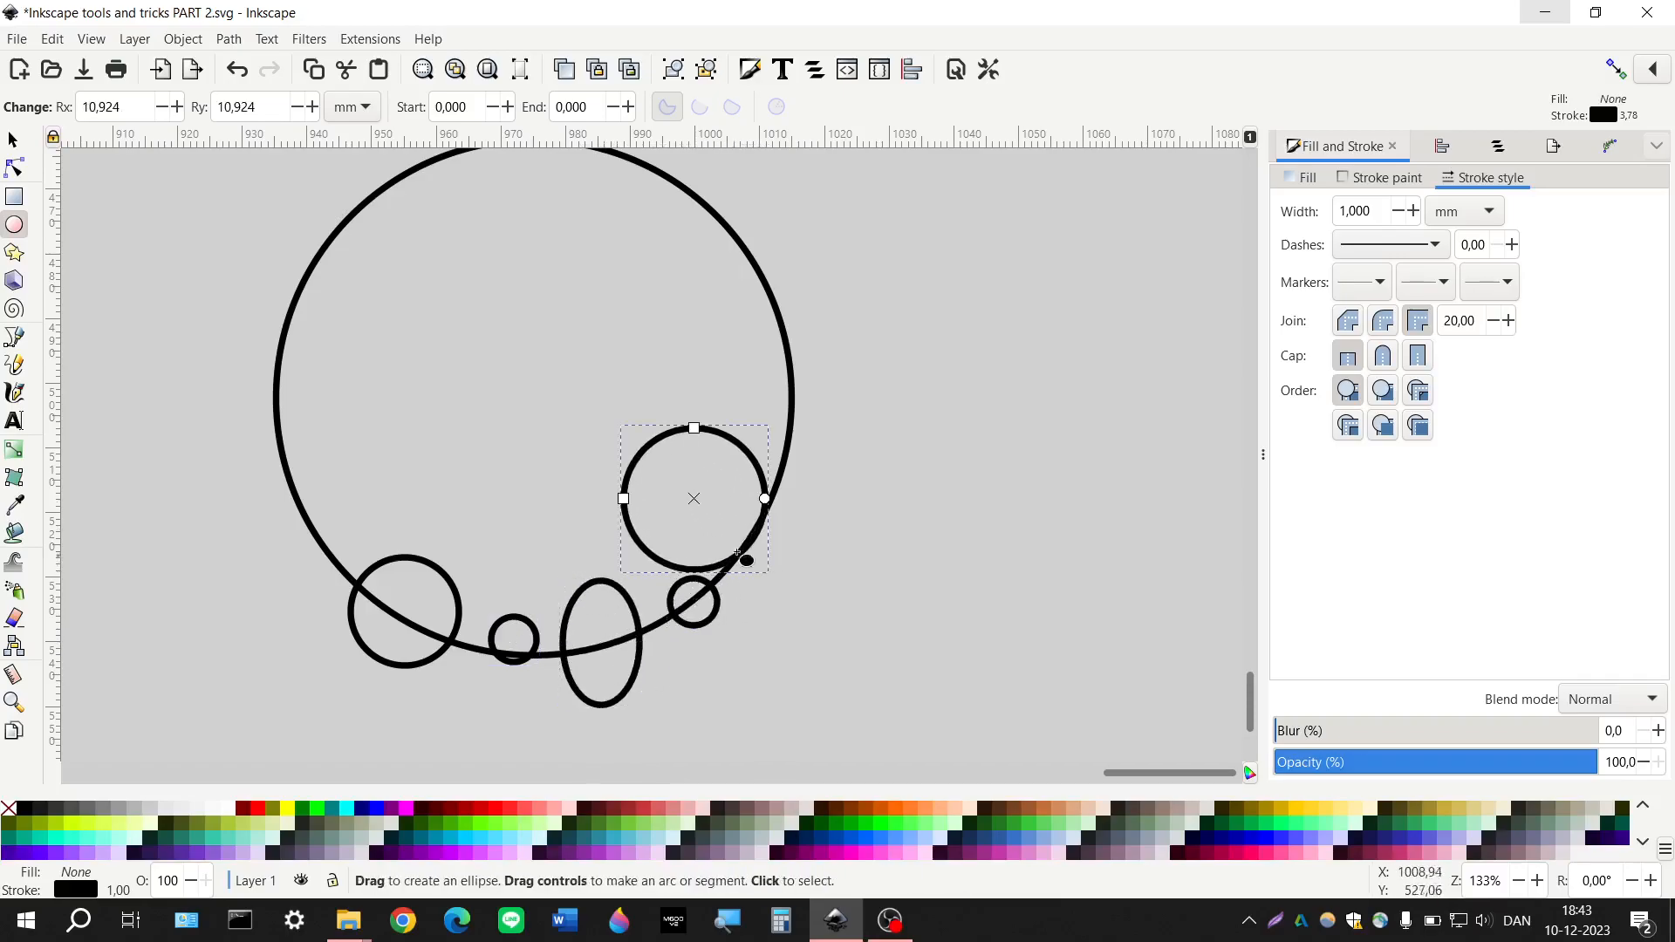
pyautogui.moveTo(445, 576); pyautogui.dragTo(475, 605)
# Subtract the tall ellipse from the large circle with Difference
pyautogui.click(12, 138)
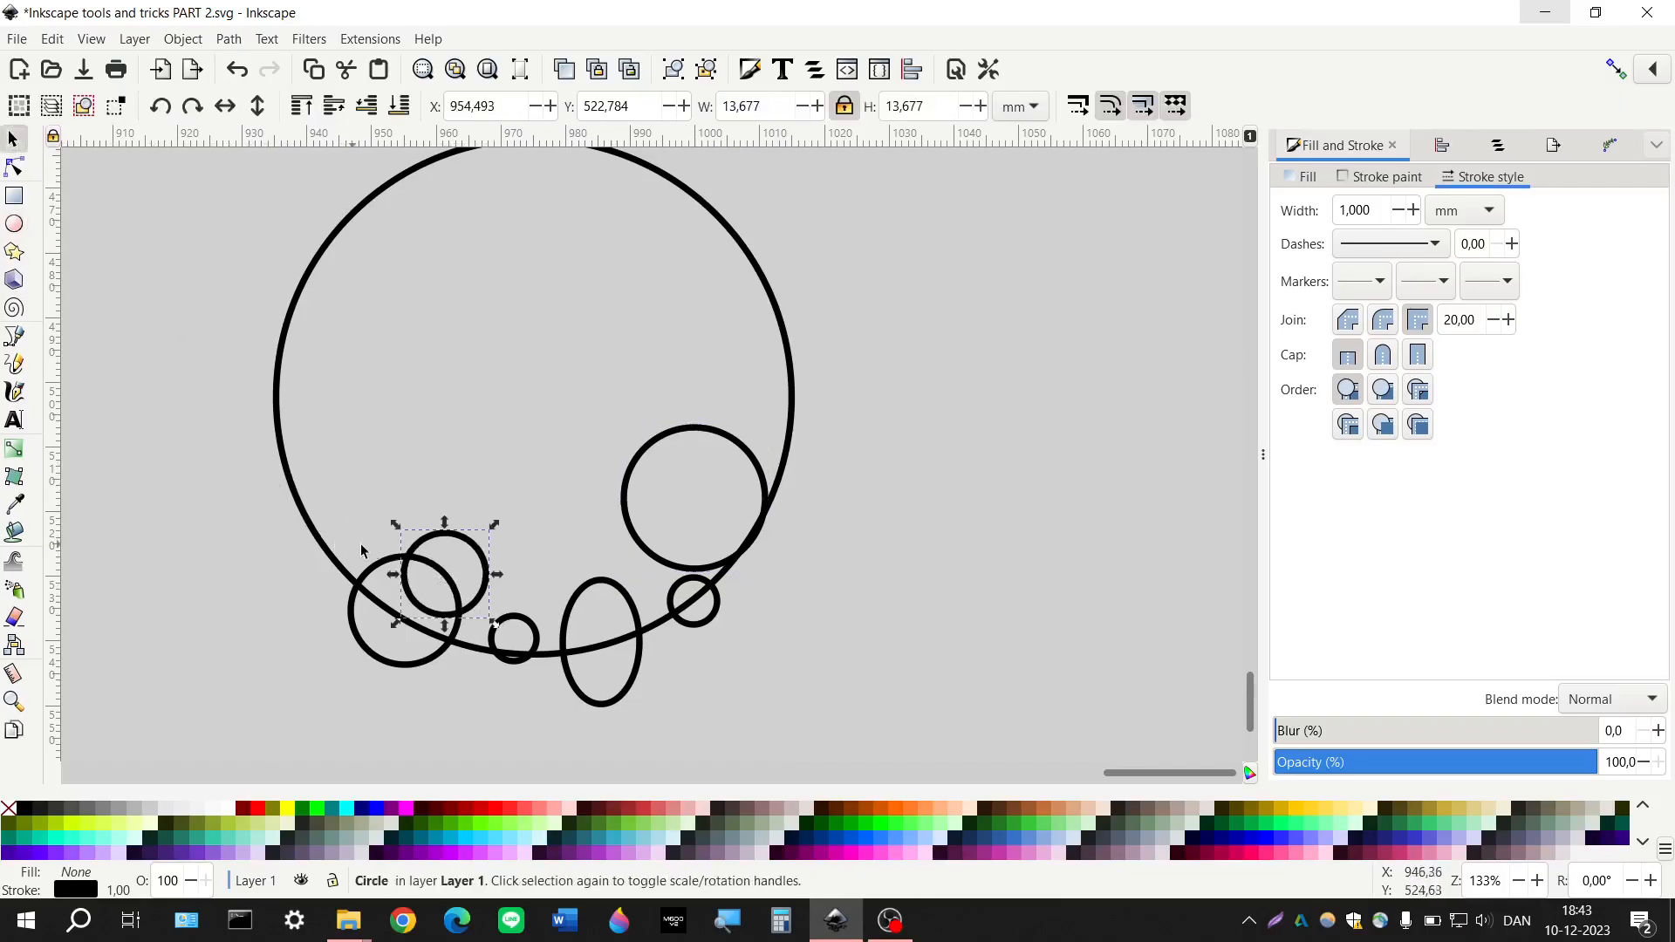
pyautogui.click(565, 616)
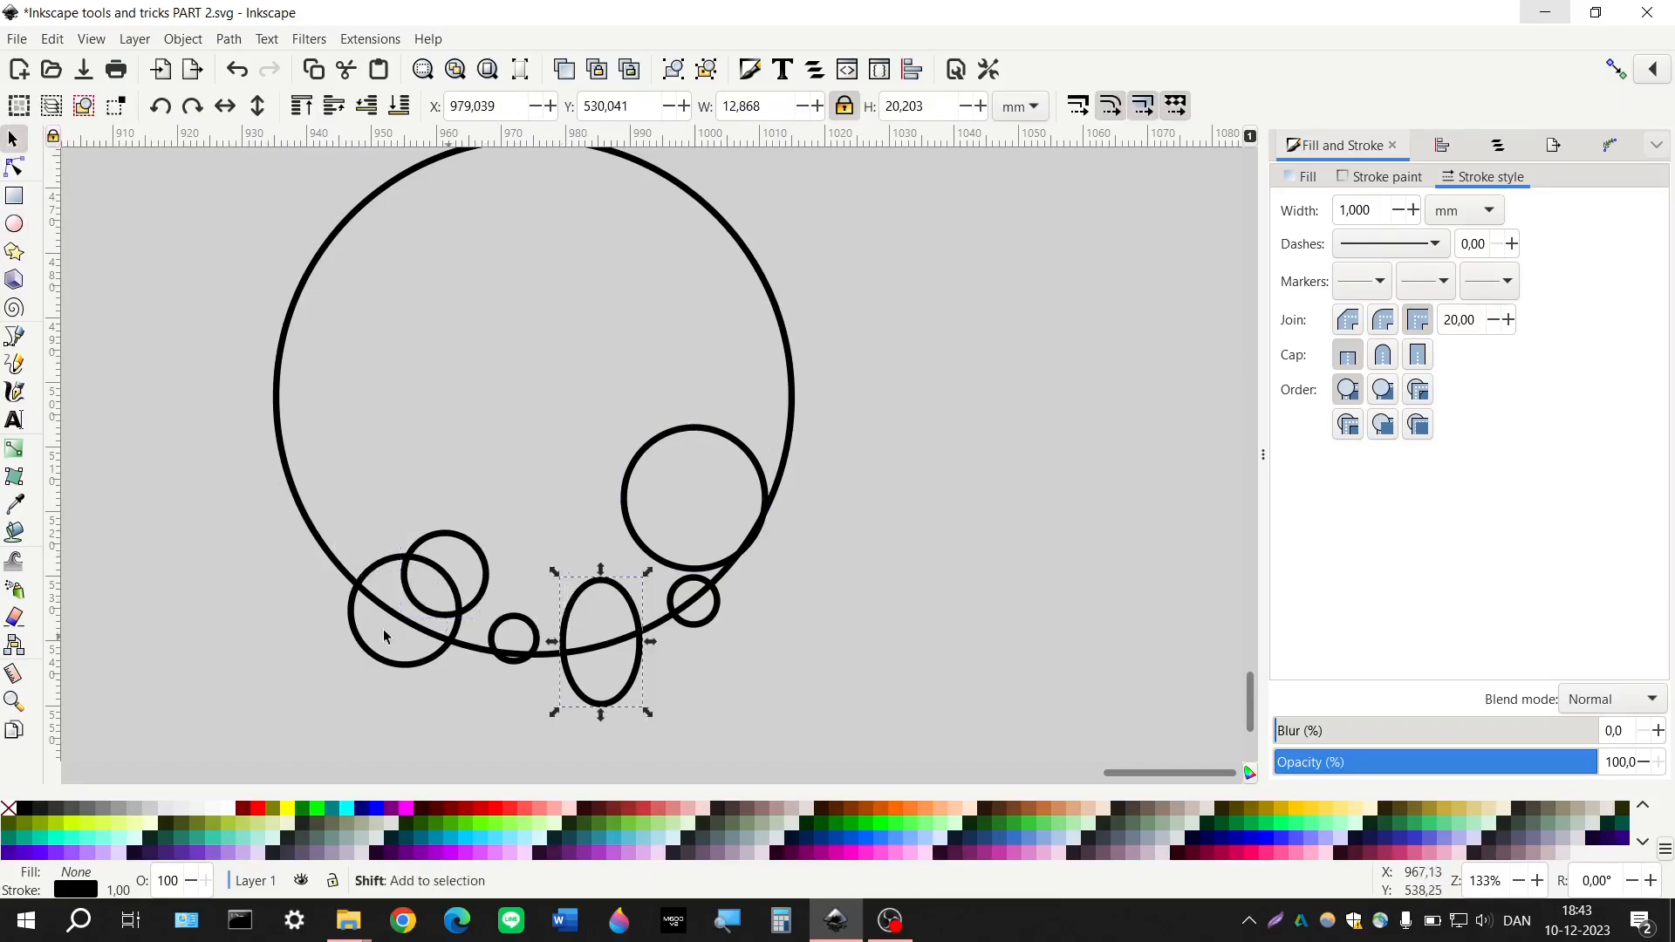
pyautogui.keyDown('shift'); pyautogui.click(314, 533); pyautogui.keyUp('shift')
pyautogui.hotkey('ctrl', '-')
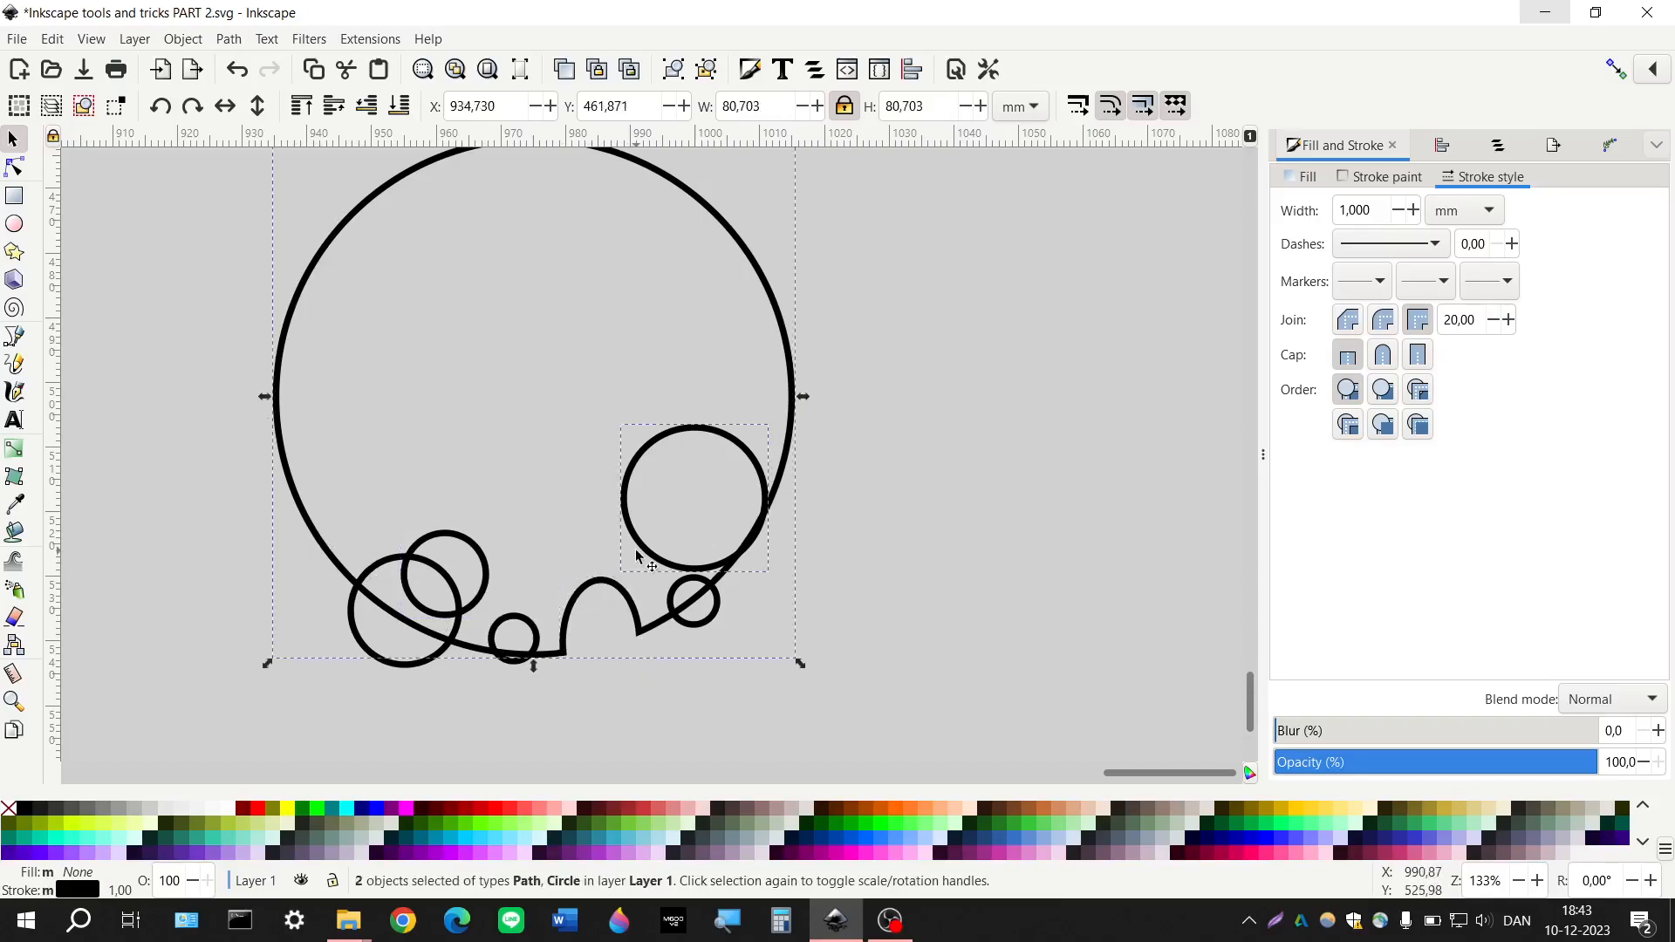
# Try to subtract the 22 mm circle near the lower-right edge from the large shape, and undo the attempt
pyautogui.scroll(3, 749, 500)
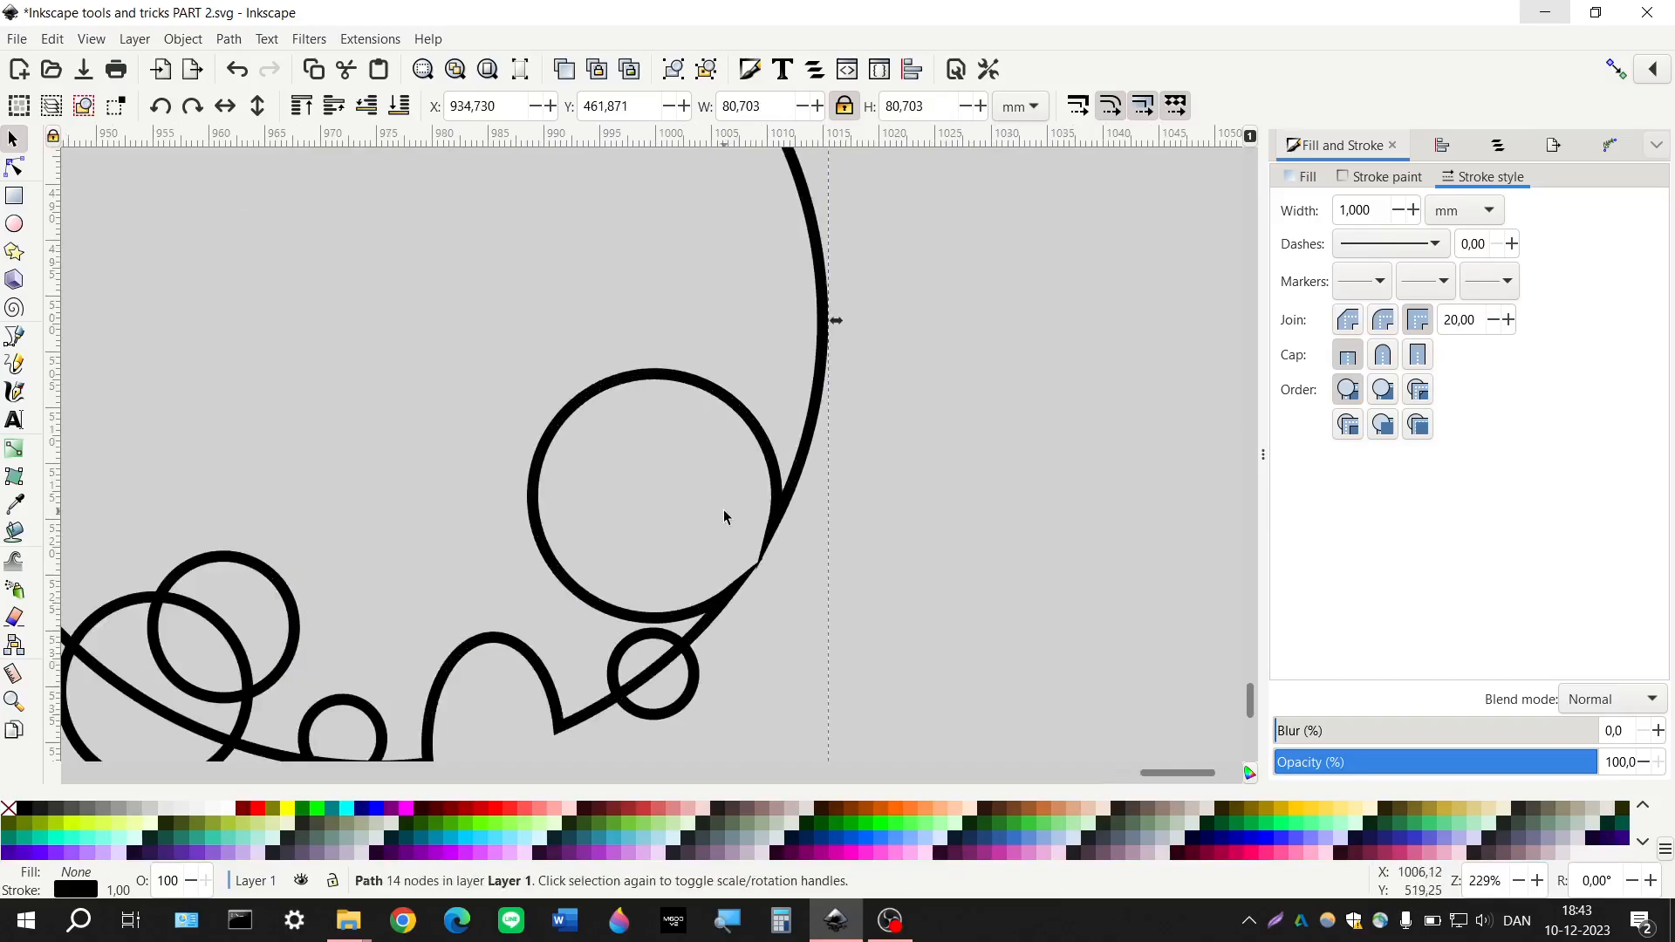
pyautogui.press('z')
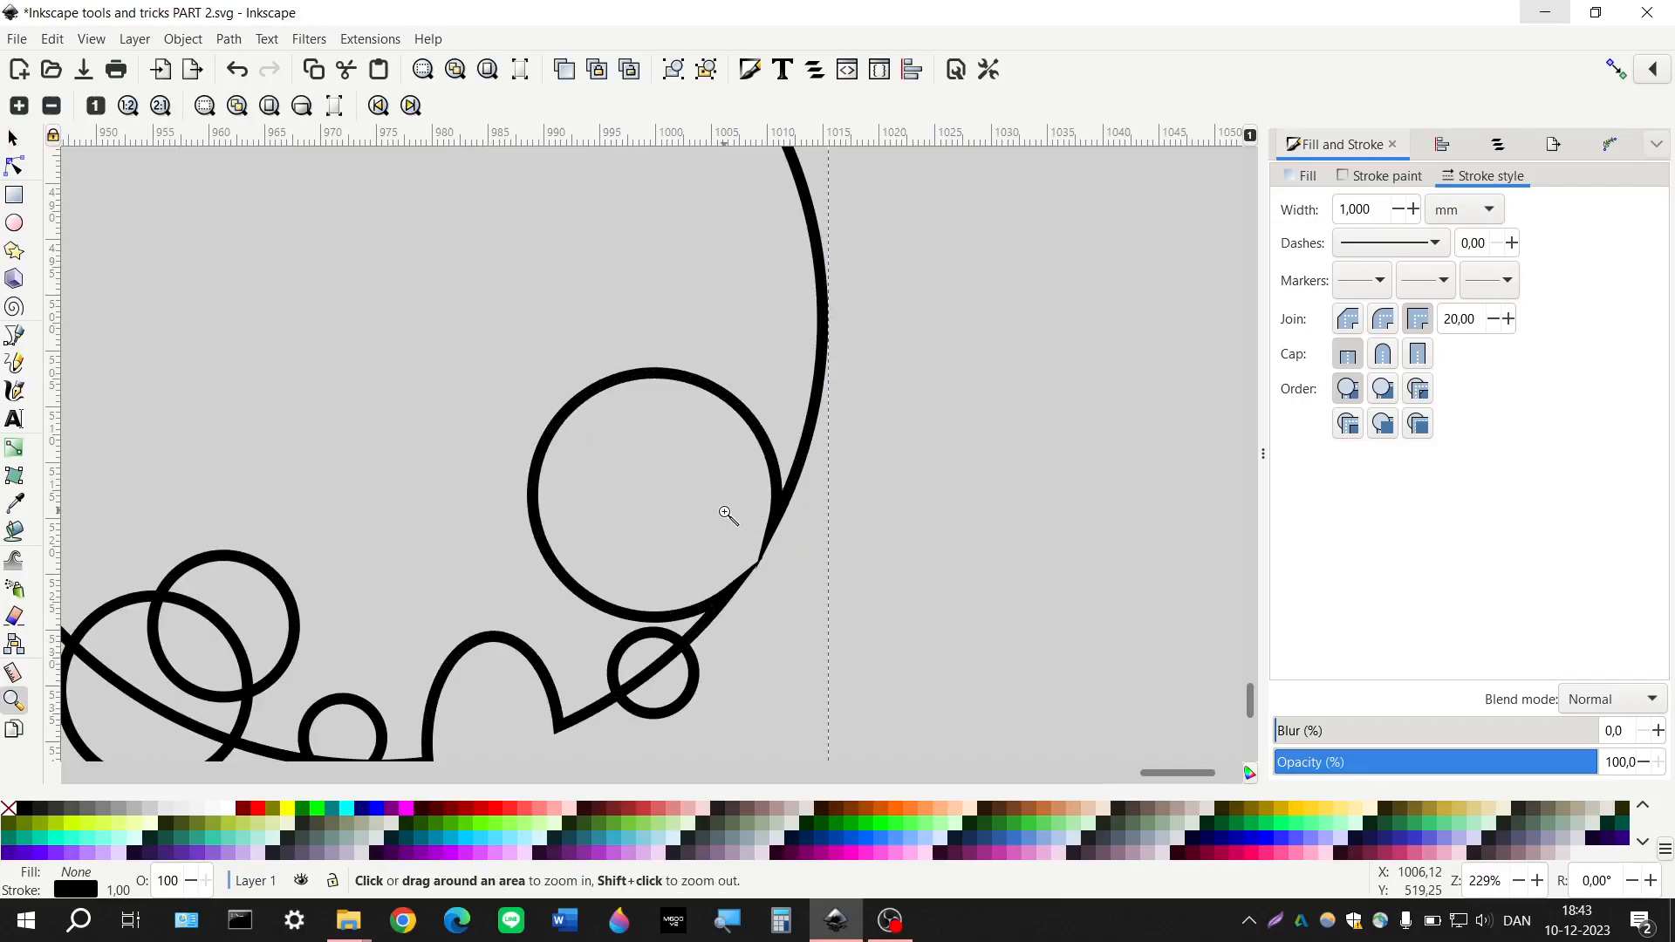
pyautogui.hotkey('ctrl', 'z')
# Move the 22 mm circle slightly up and outward across the large shape's edge, and subtract it from that shape with Difference
pyautogui.click(9, 132)
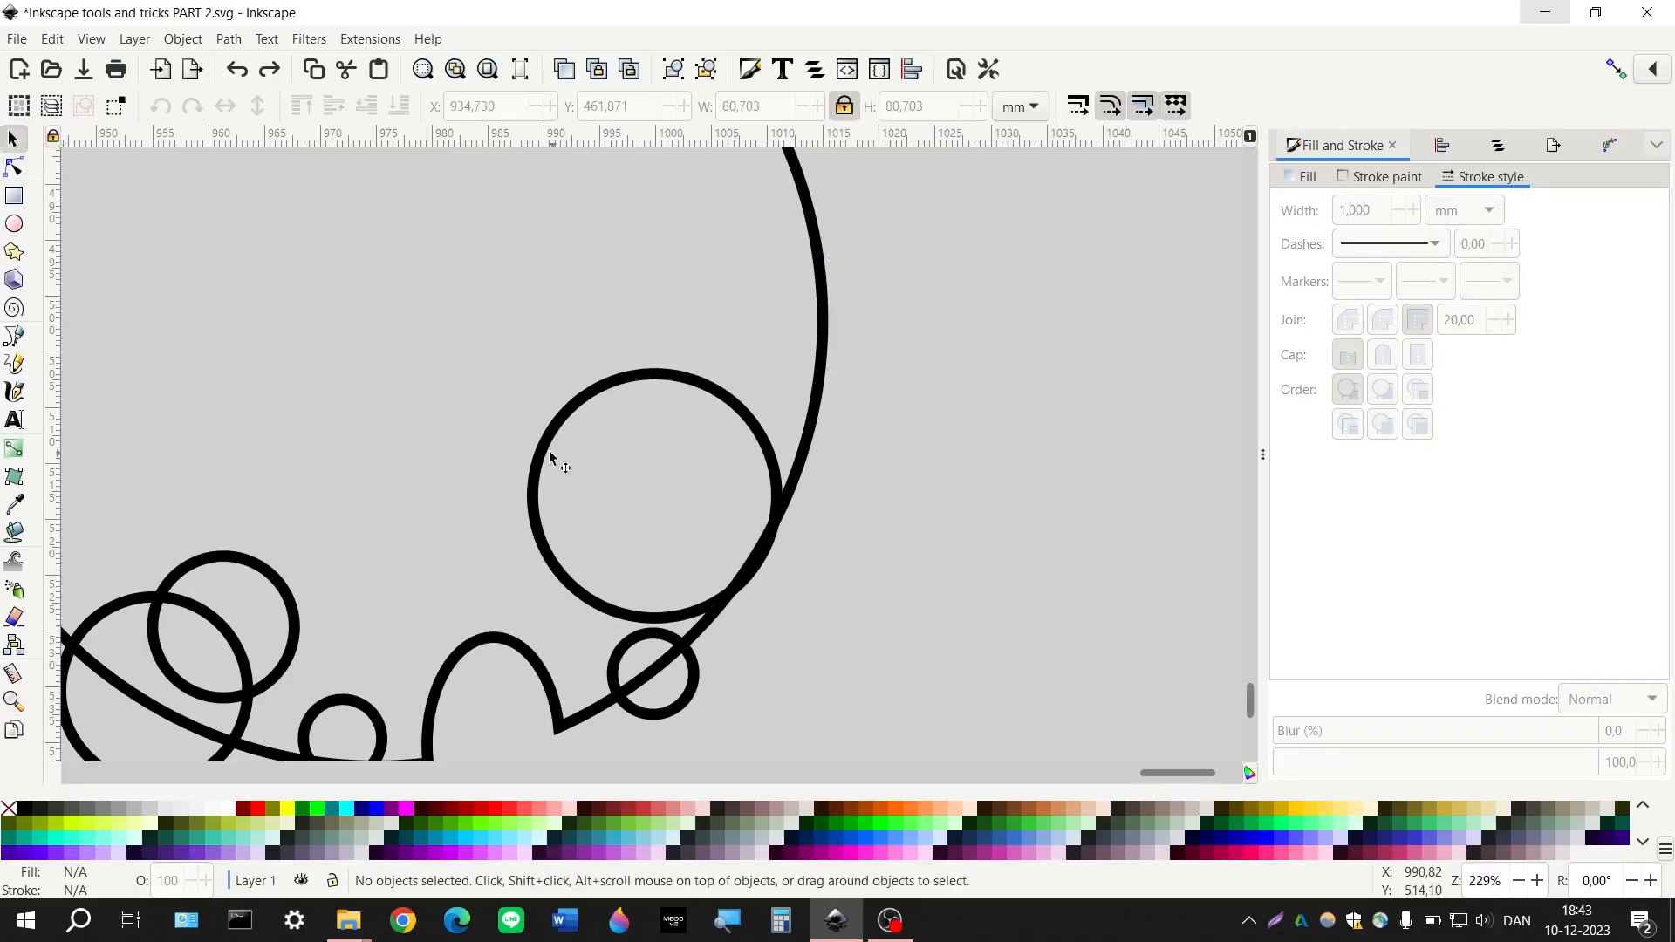
pyautogui.moveTo(566, 449); pyautogui.dragTo(579, 437)
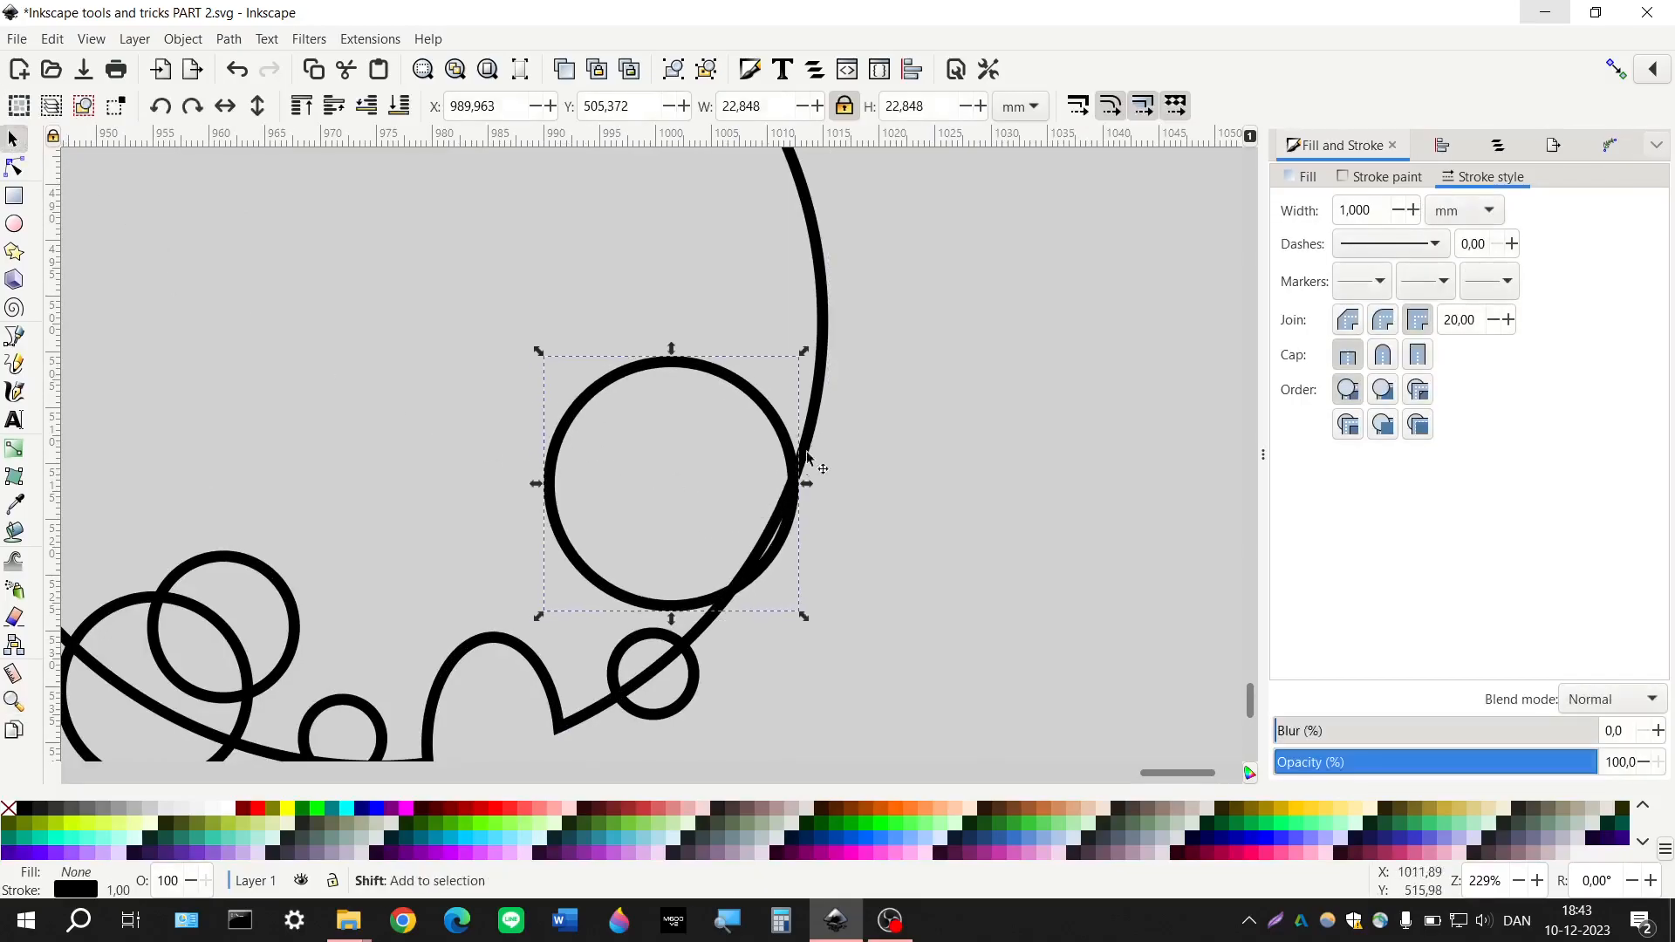
pyautogui.keyDown('shift'); pyautogui.click(818, 425); pyautogui.keyUp('shift')
pyautogui.hotkey('ctrl', '-')
pyautogui.click(657, 494)
pyautogui.hscroll(-6, 657, 495)
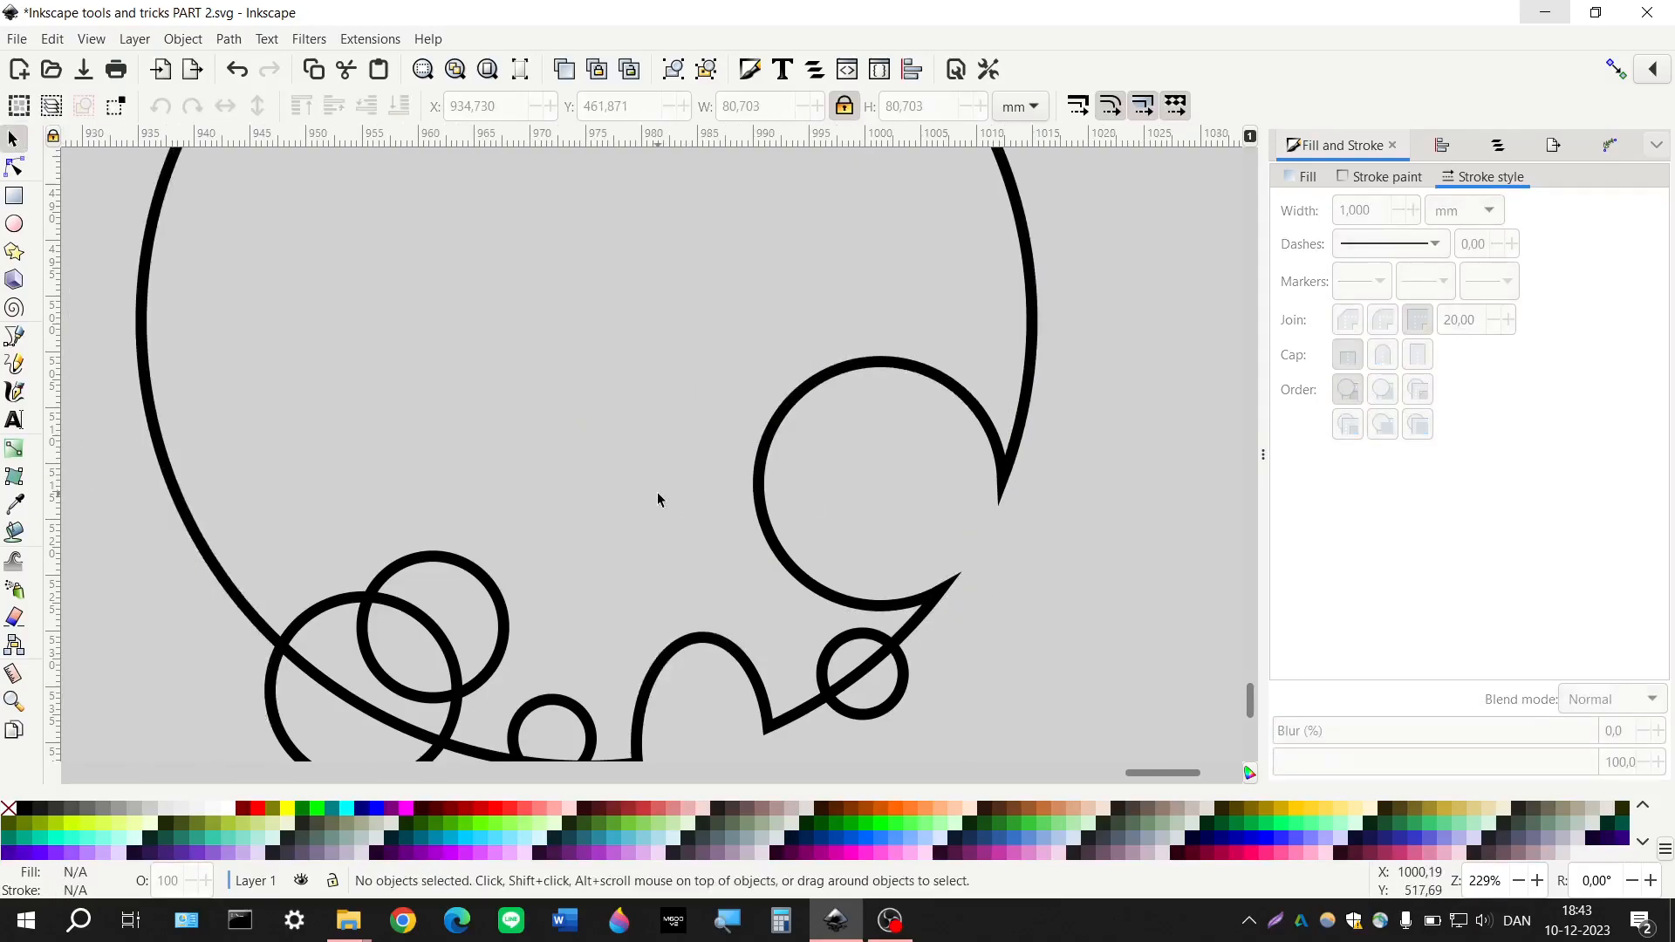
# Insert a node on the large shape's lower-left arc just before the overlapping circles, and delete the segment from there up to the leftmost node
pyautogui.scroll(-4, 655, 497)
pyautogui.keyDown('shift'); pyautogui.hscroll(-4, 546, 474); pyautogui.keyUp('shift')
pyautogui.keyDown('ctrl'); pyautogui.scroll(-1, 536, 525); pyautogui.keyUp('ctrl')
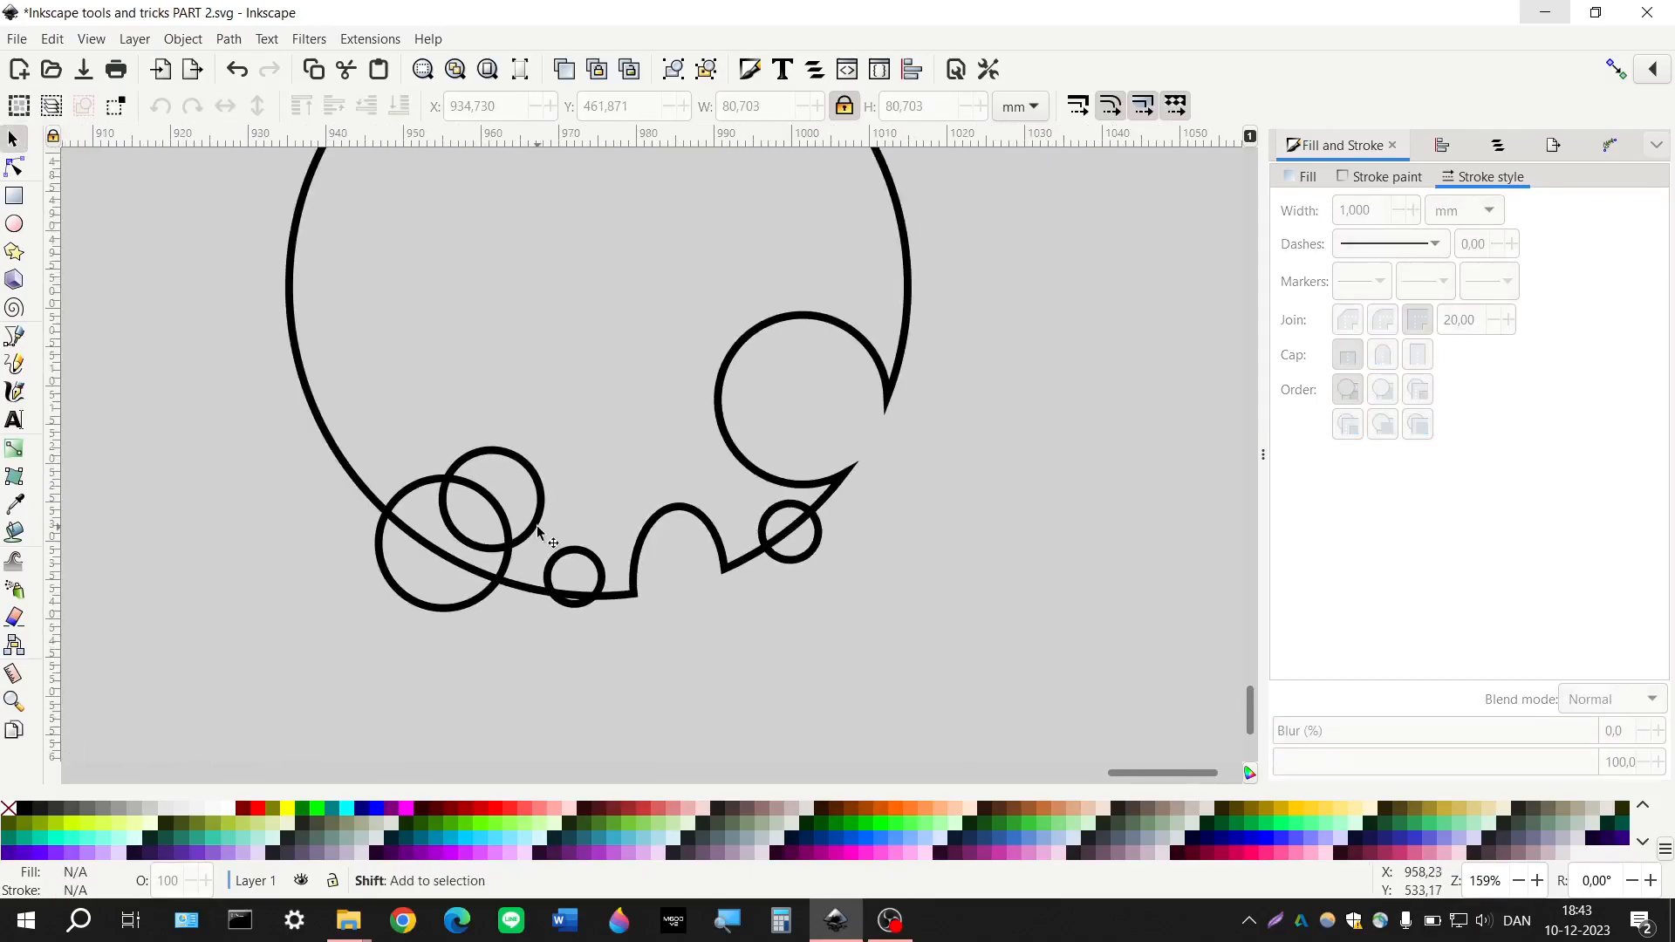
pyautogui.scroll(2, 536, 526)
pyautogui.hscroll(2, 339, 542)
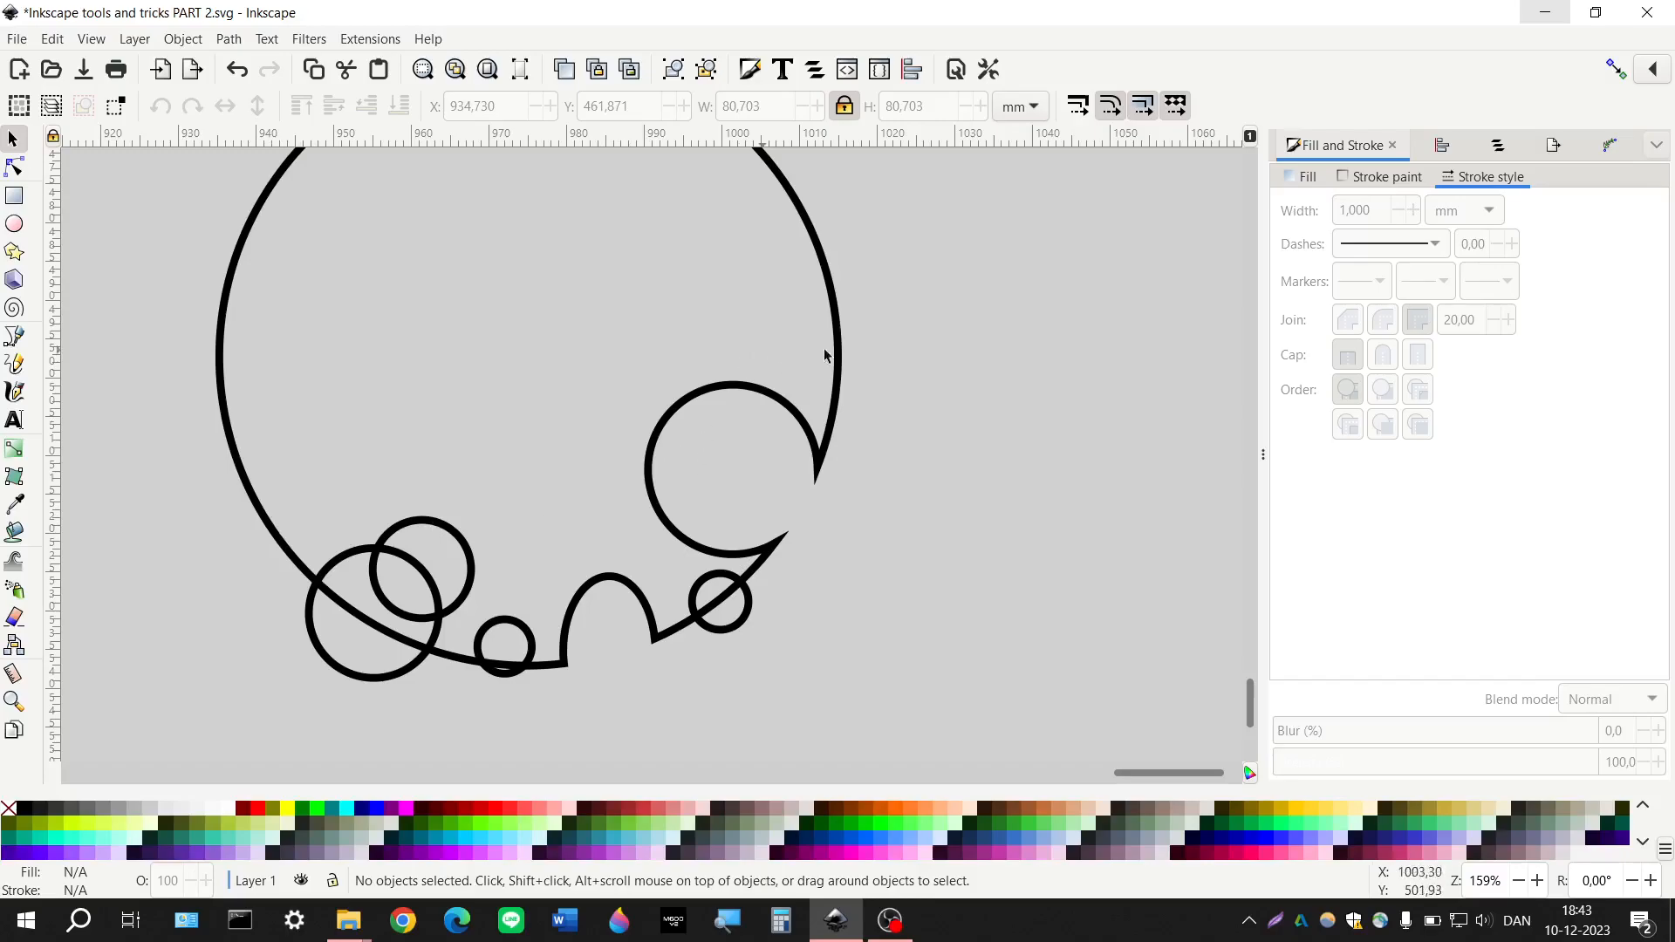
pyautogui.press('n')
pyautogui.click(286, 548)
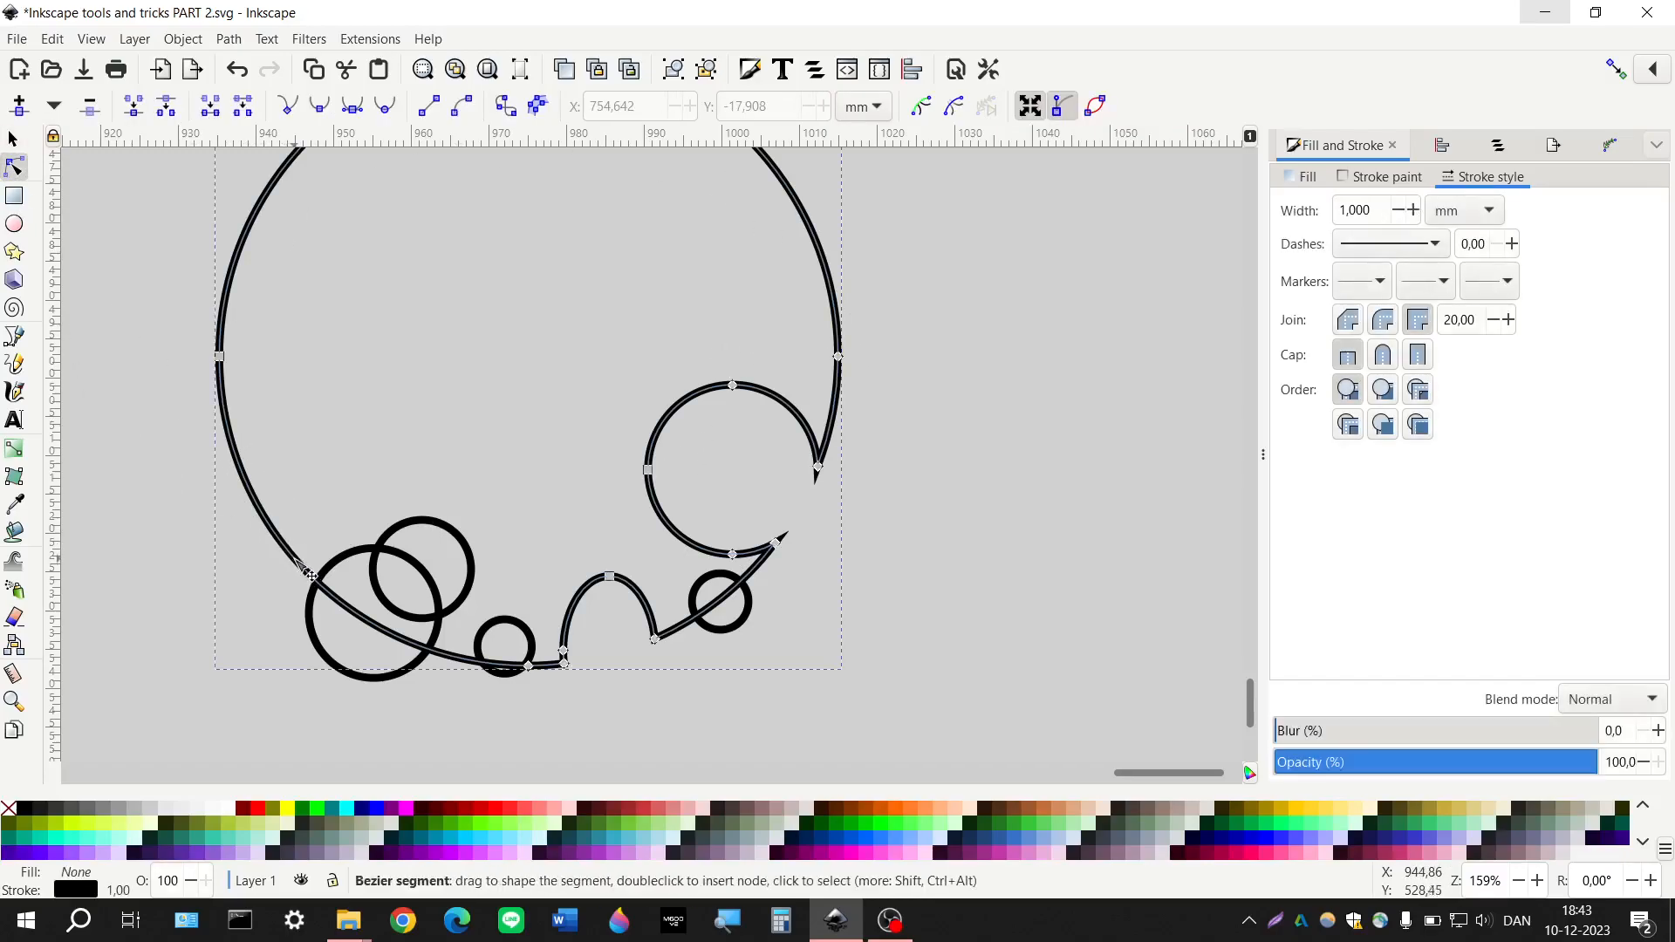
pyautogui.doubleClick(288, 550)
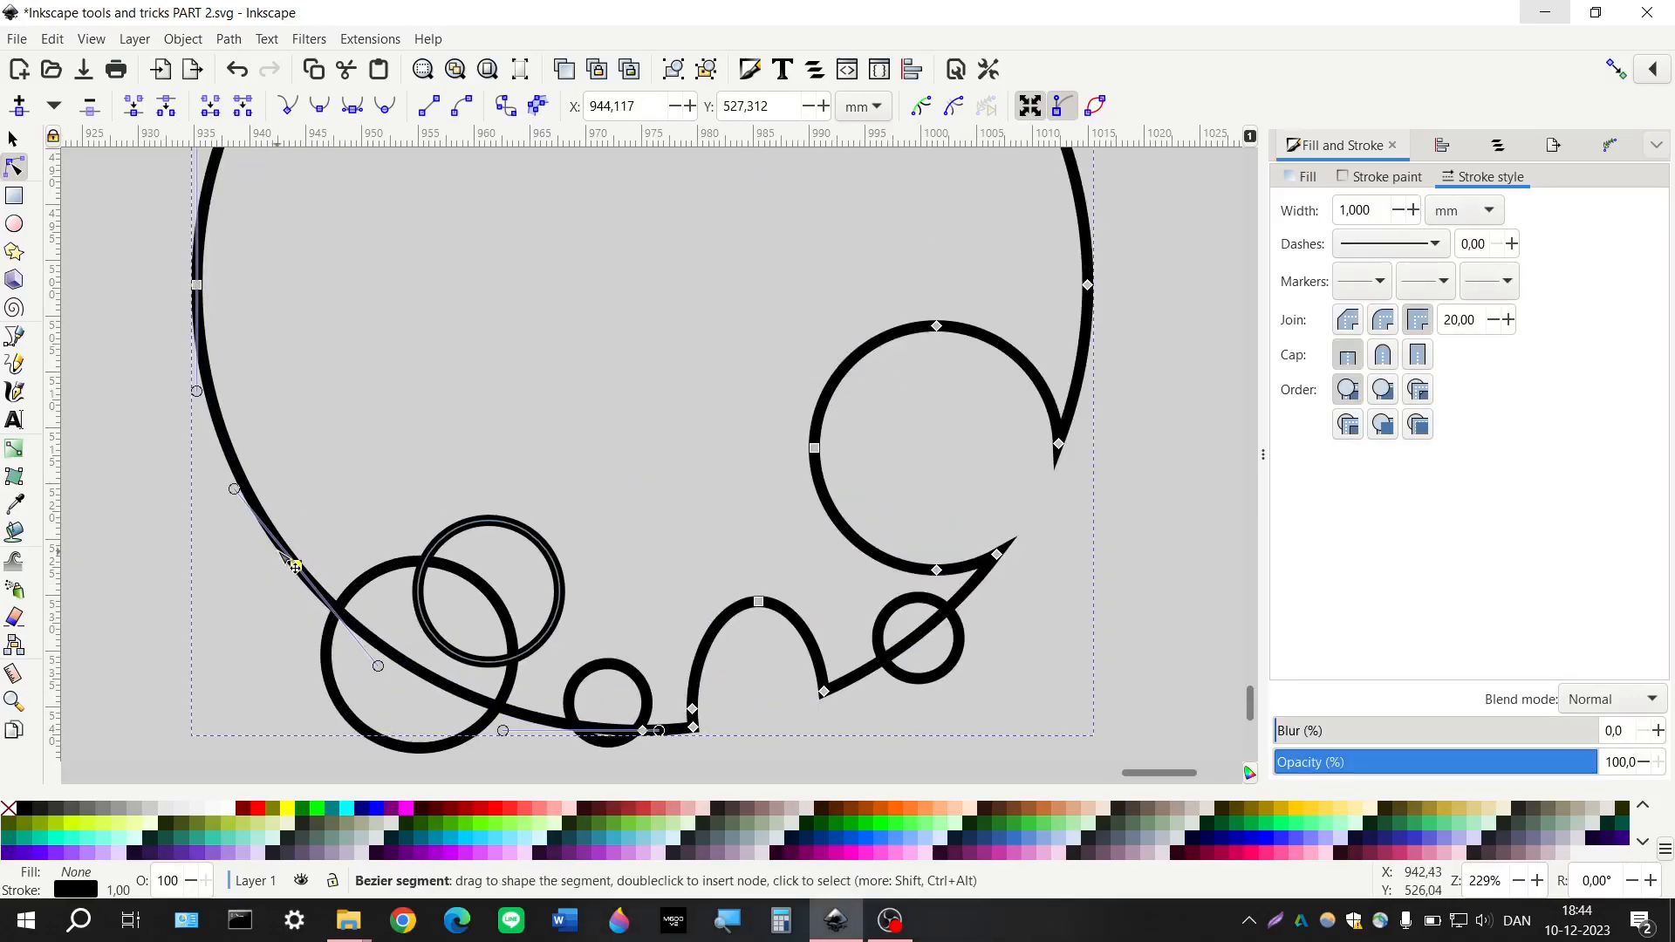
pyautogui.scroll(2, 243, 543)
pyautogui.click(211, 563)
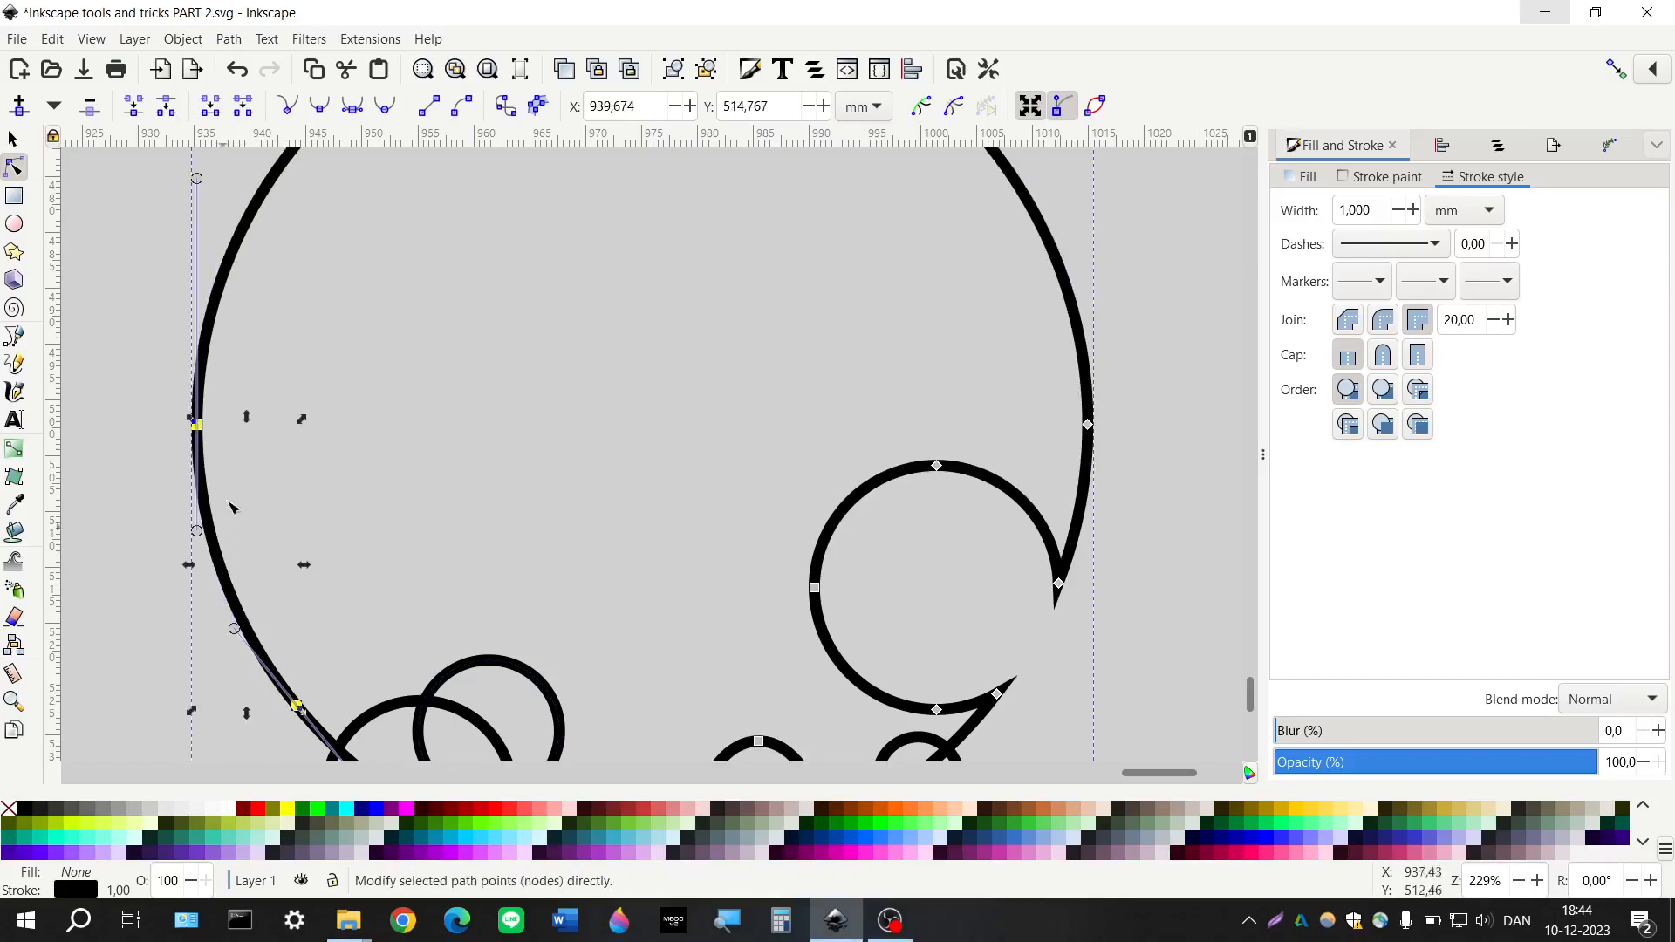
pyautogui.click(243, 113)
# Delete the upper-left and upper-right arc segments of the large circle, keeping only the lower lettering curve, and deselect the path
pyautogui.click(219, 292)
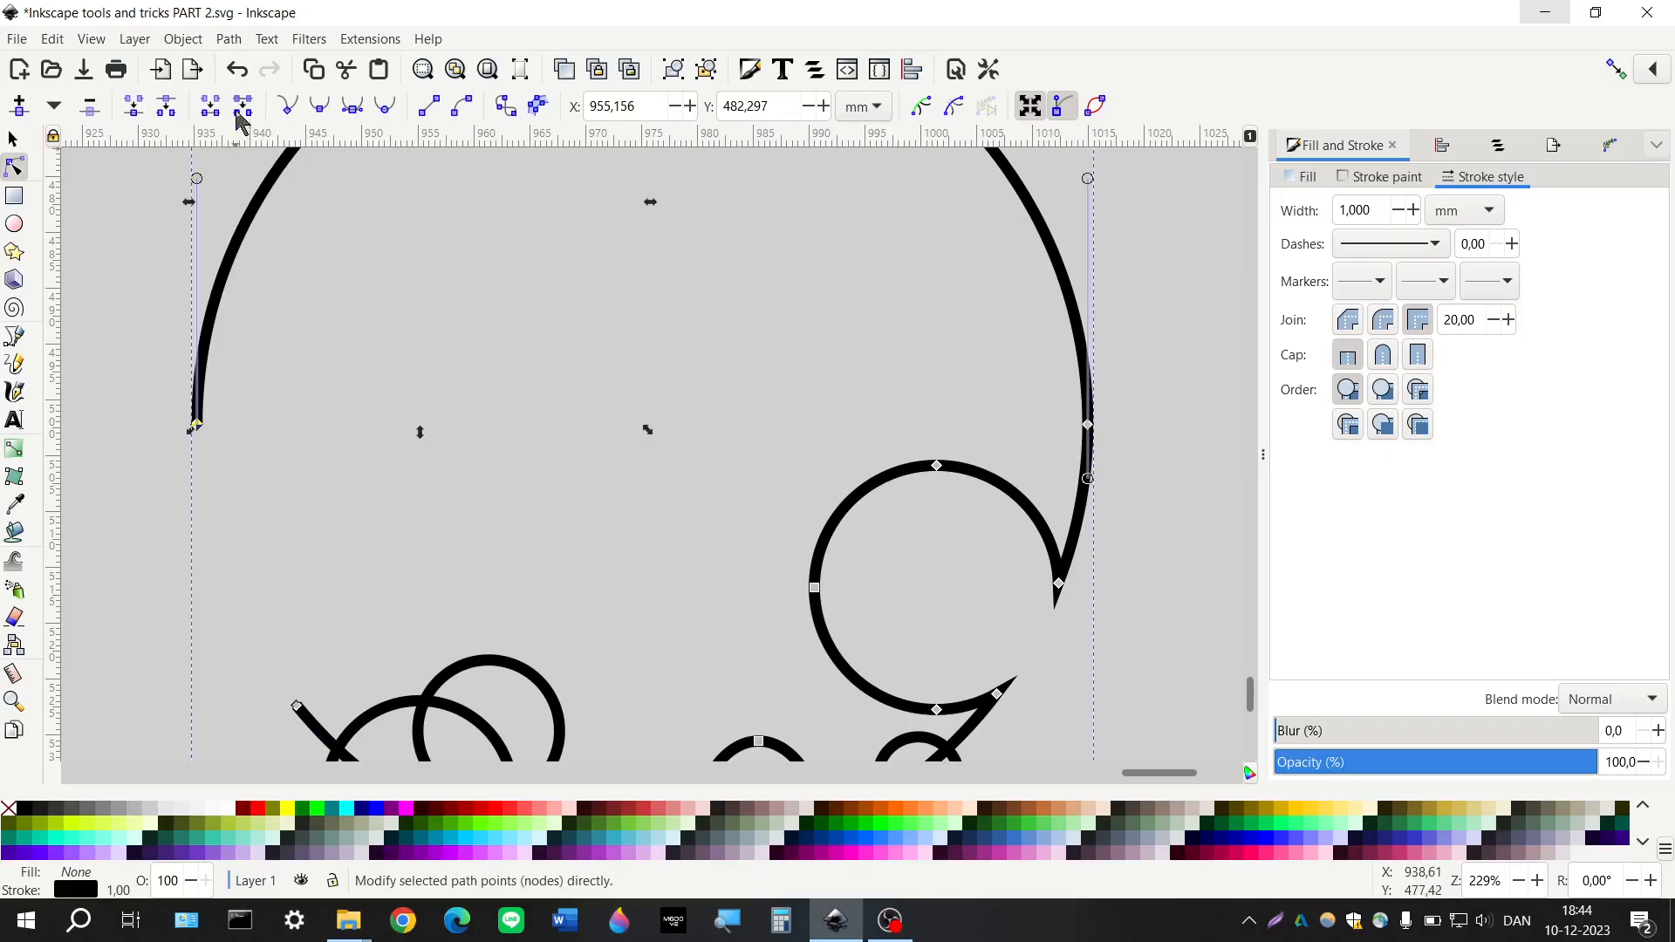
pyautogui.click(241, 112)
pyautogui.scroll(3, 794, 233)
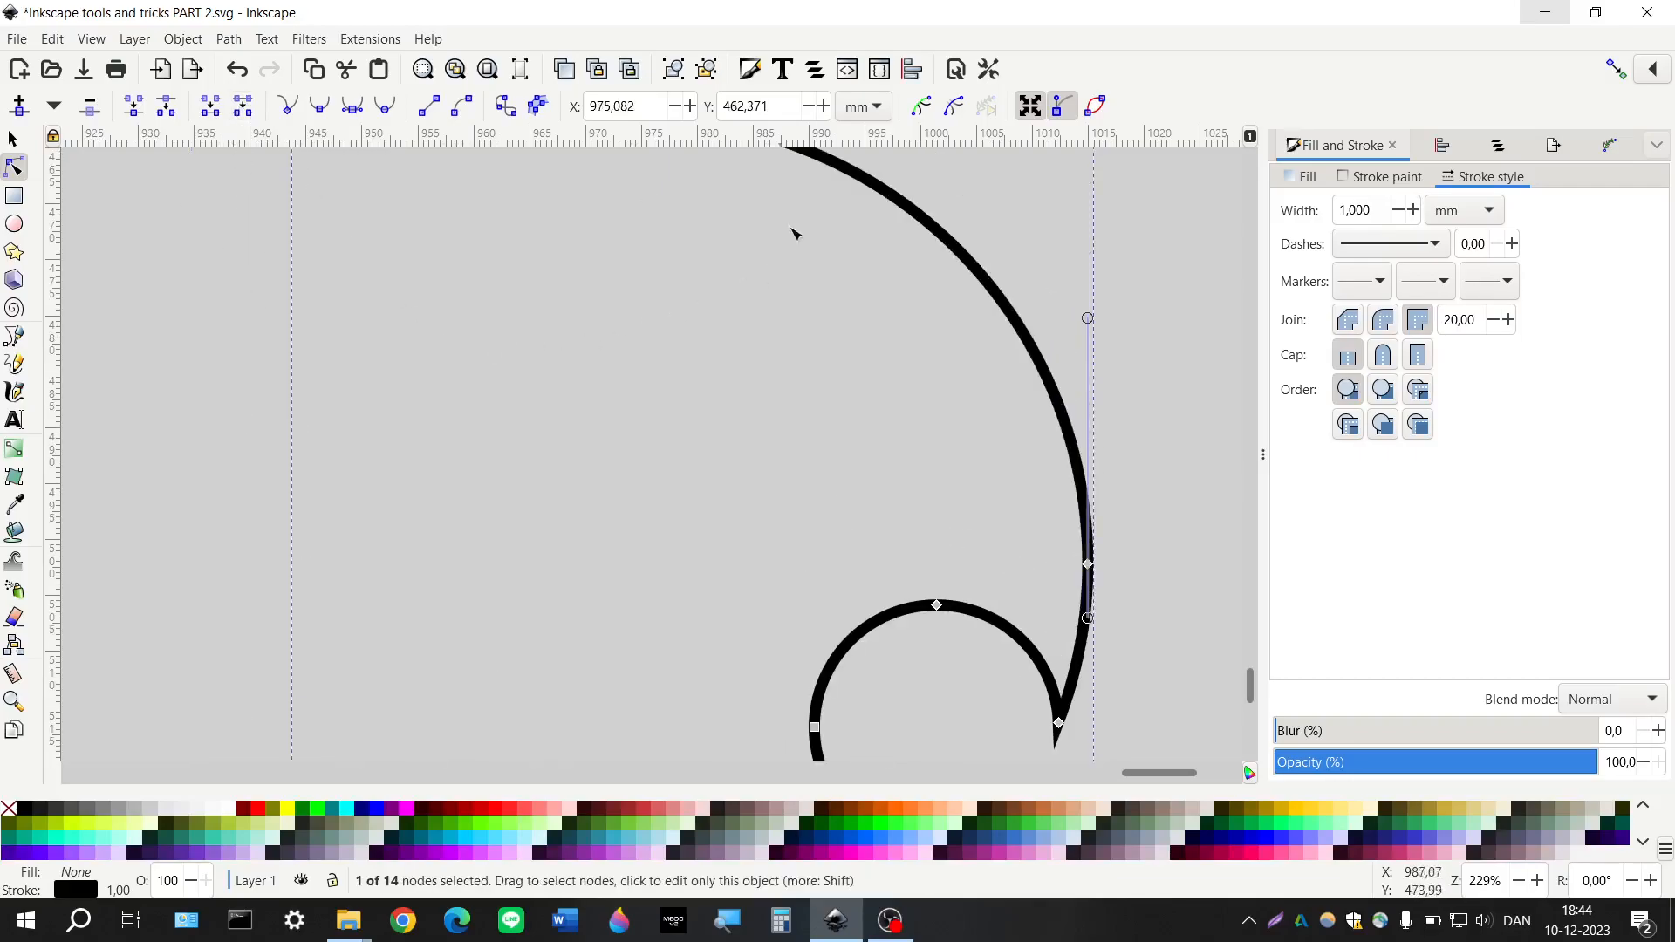
pyautogui.click(829, 169)
pyautogui.click(244, 105)
pyautogui.scroll(-1, 426, 434)
pyautogui.scroll(-3, 426, 433)
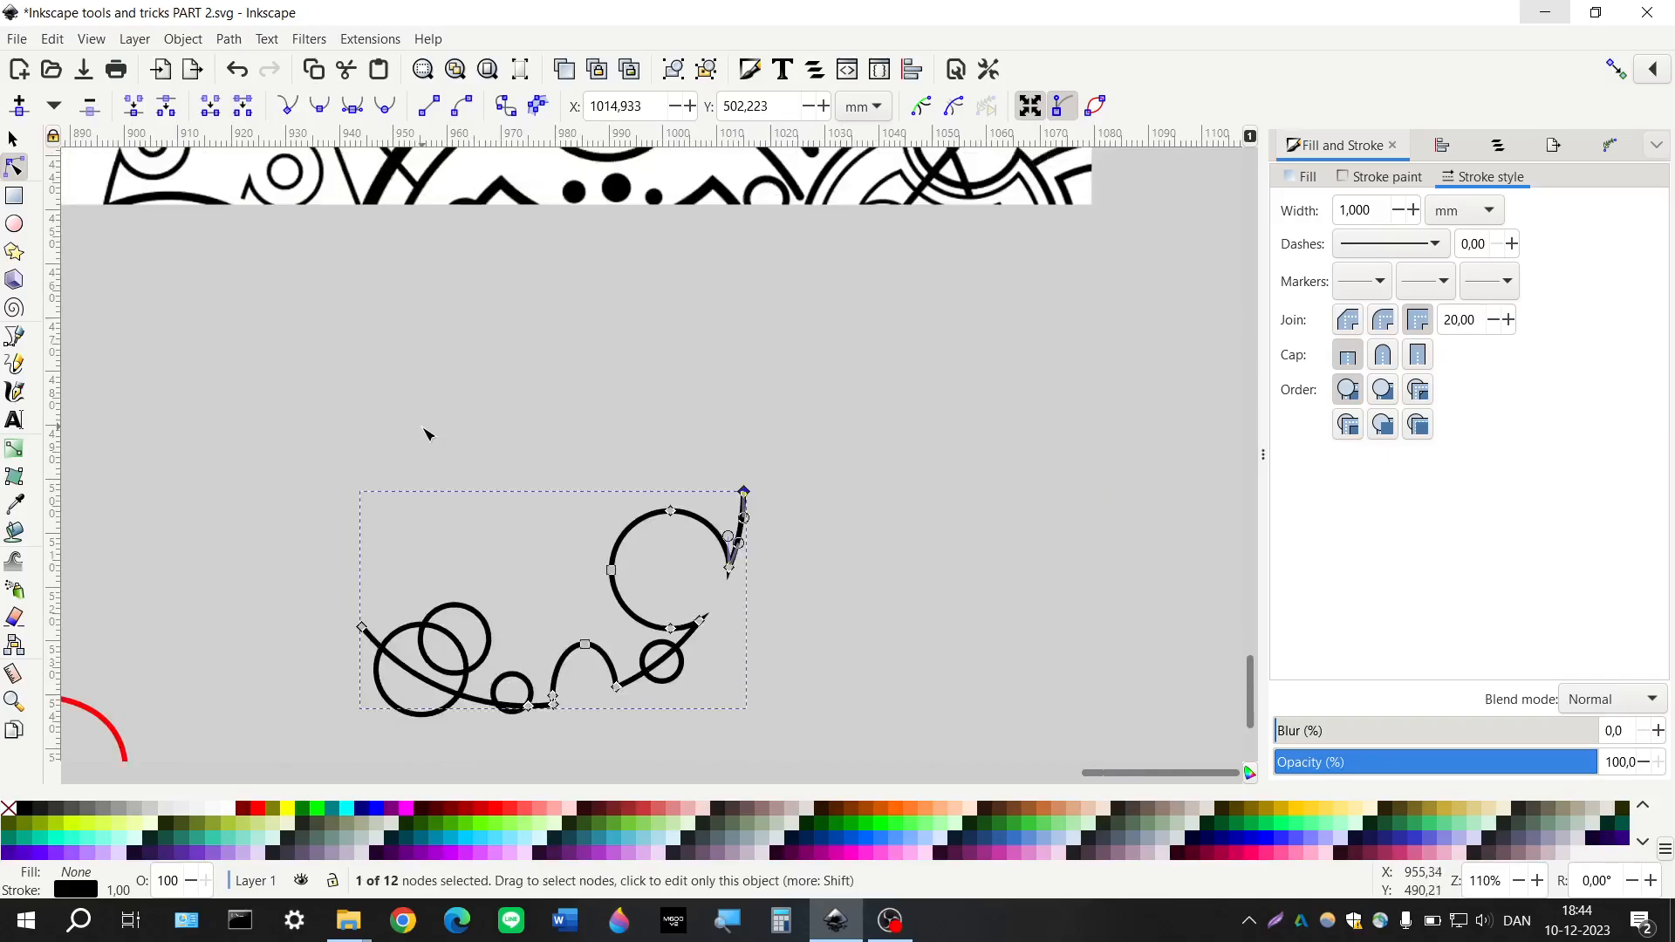
pyautogui.press('Escape')
pyautogui.press('Escape')
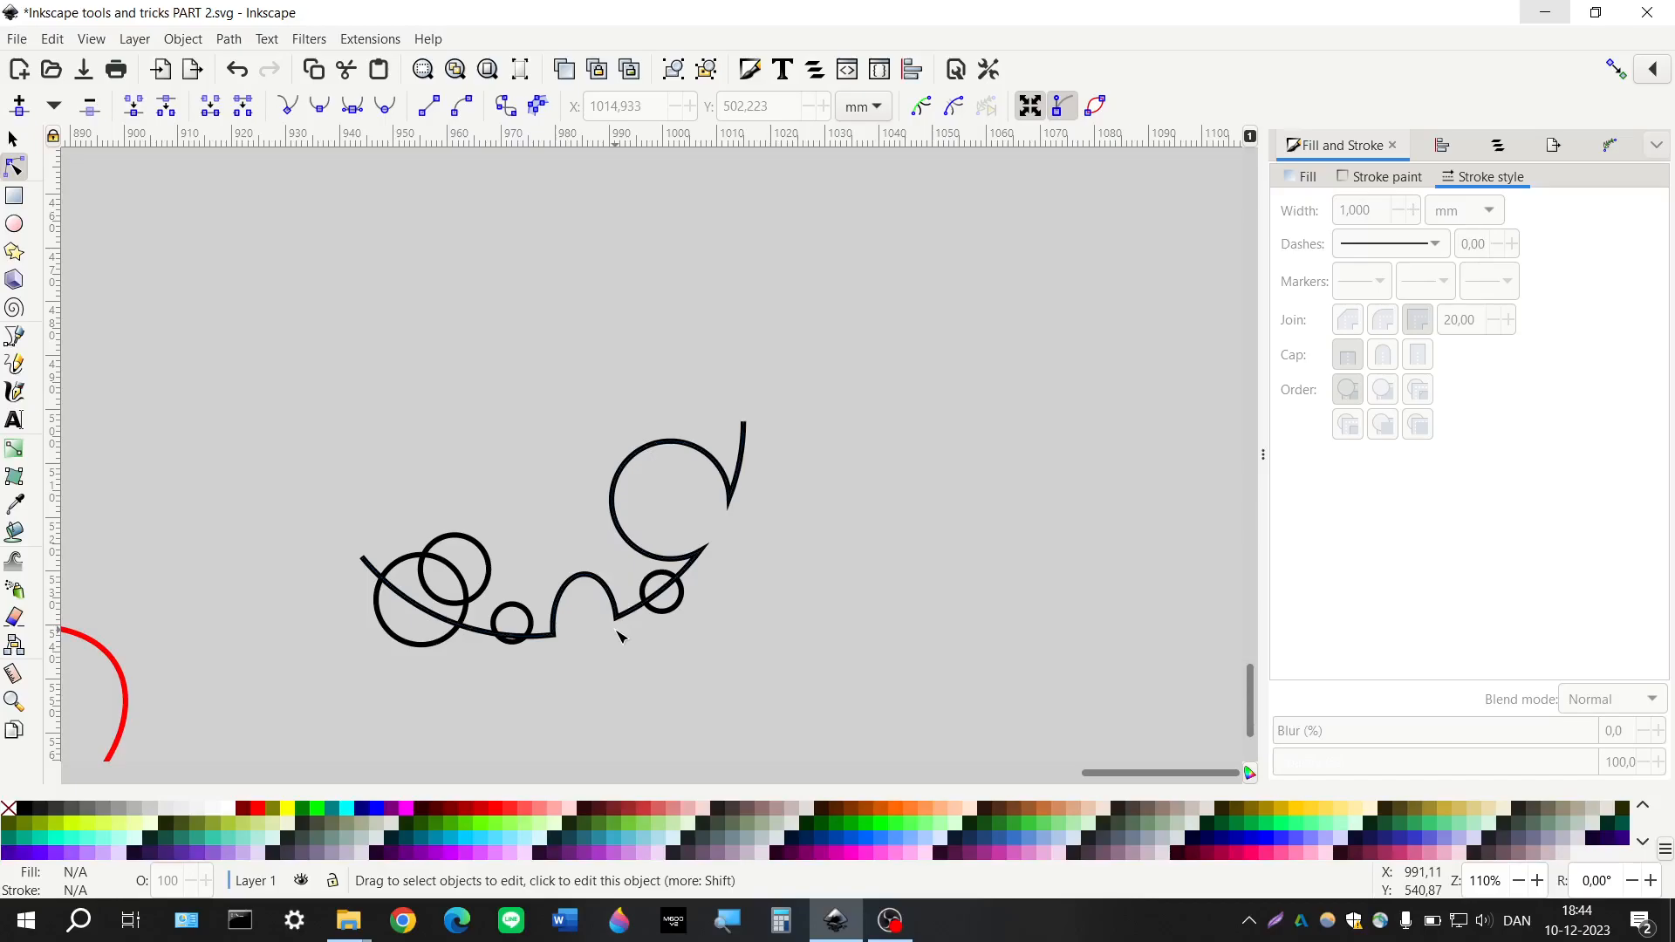
# Insert two nodes on the baseline between the overlapping circles and the small circle, and delete the segment between them
pyautogui.scroll(4, 597, 656)
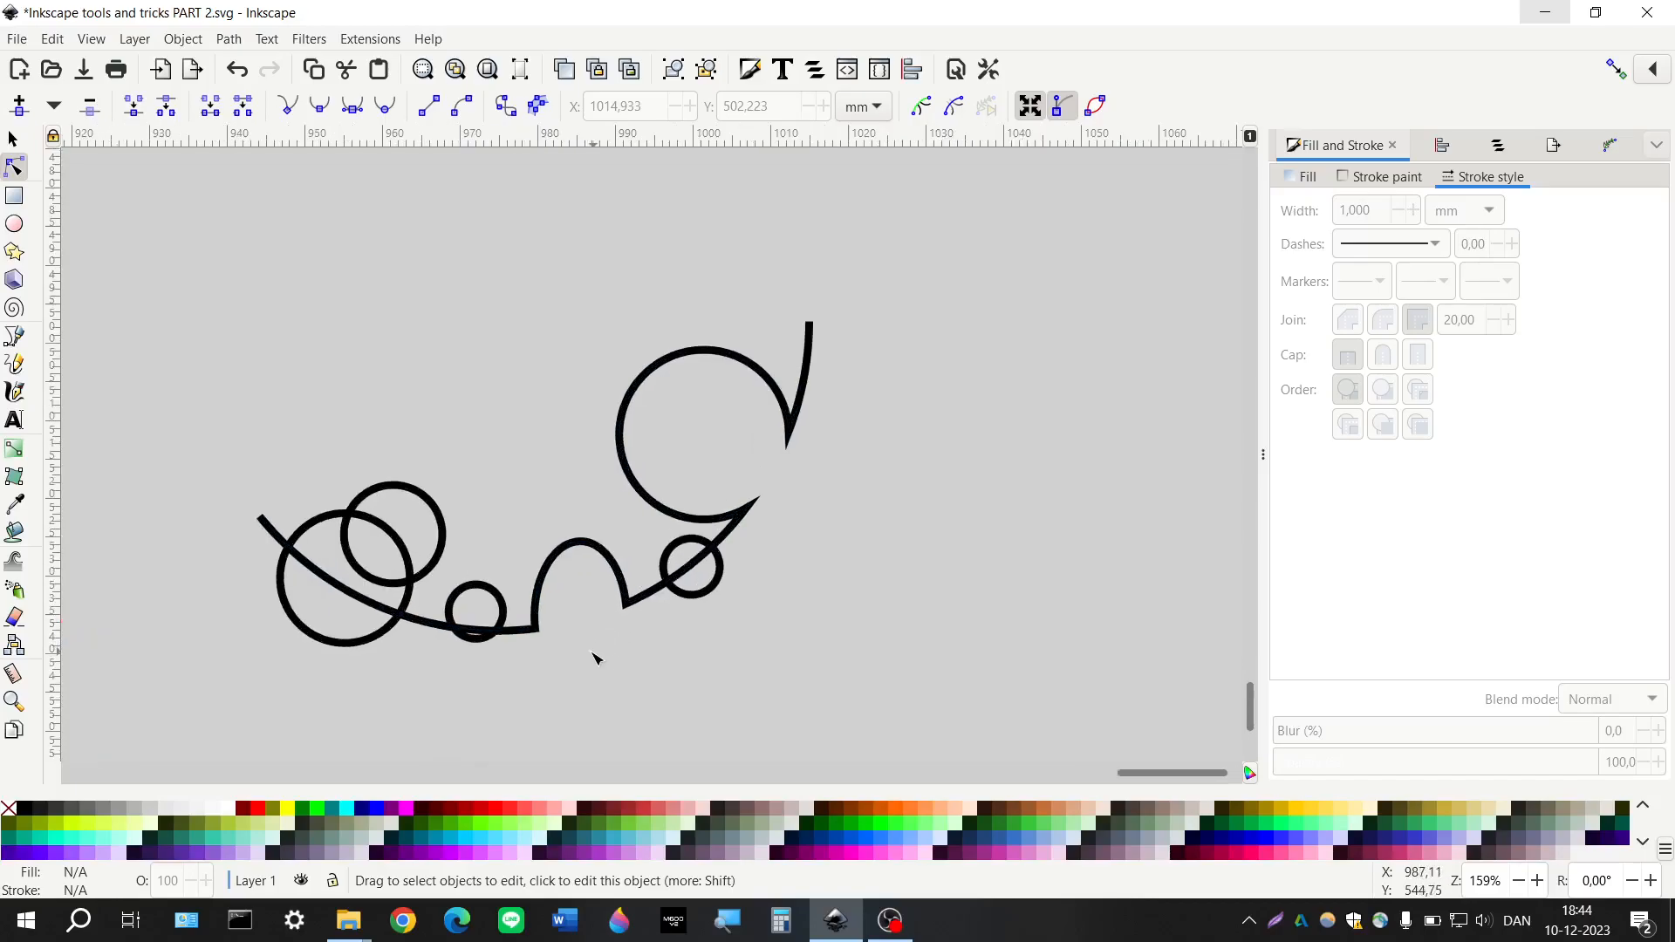
pyautogui.hscroll(-6, 559, 642)
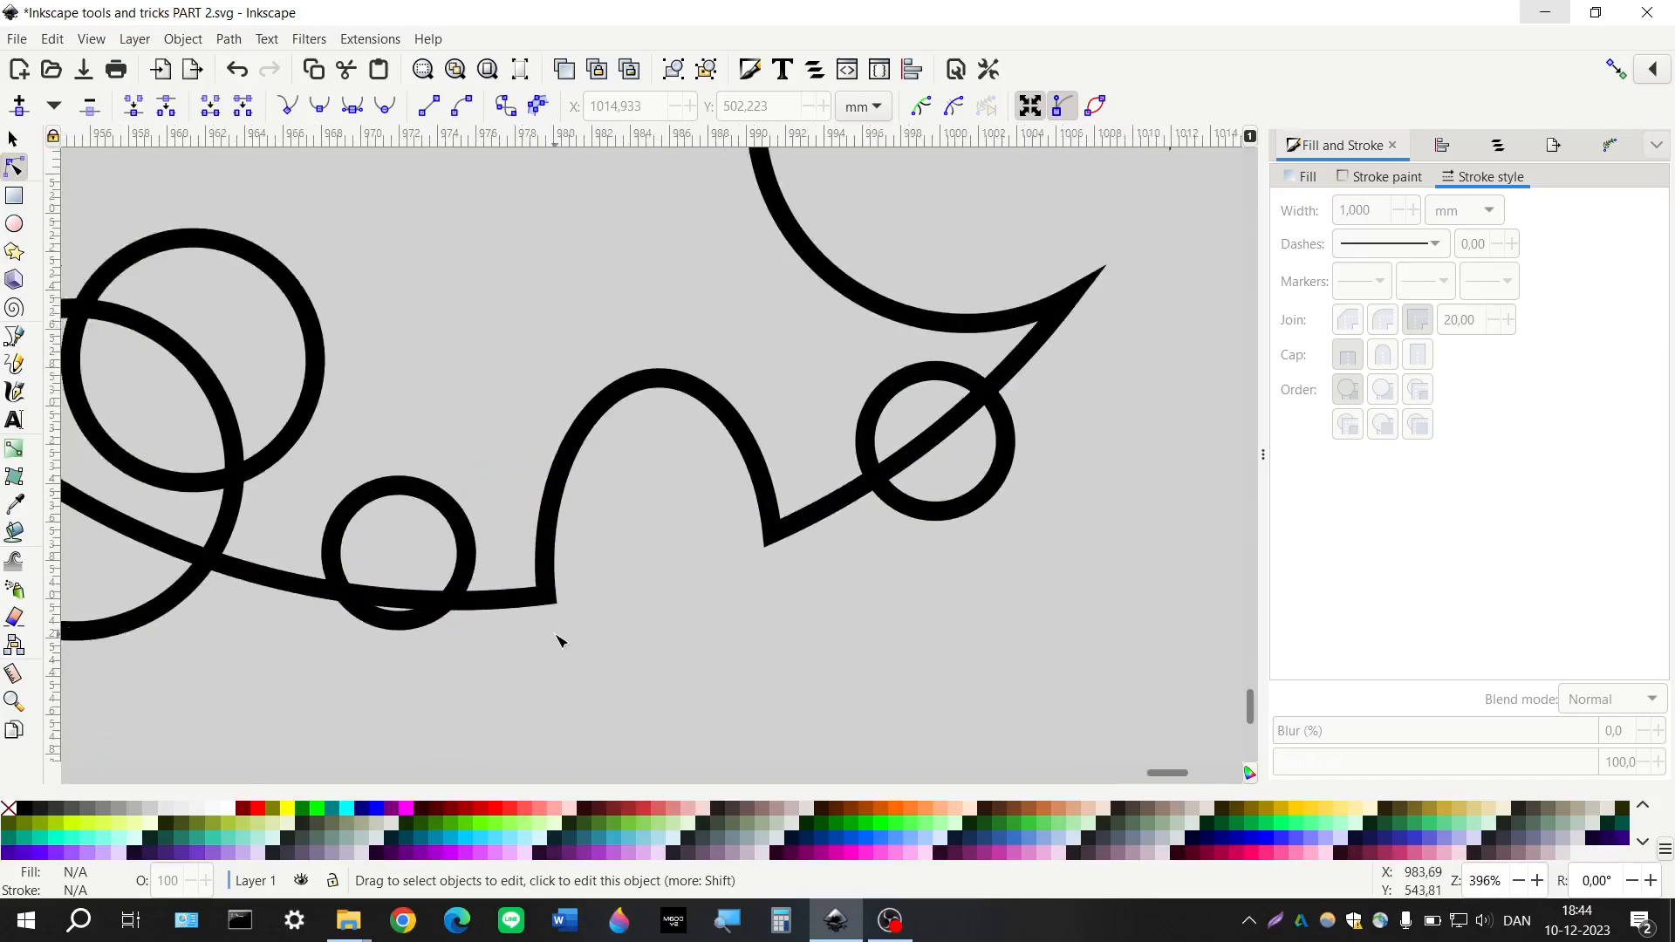
pyautogui.hscroll(-3, 559, 641)
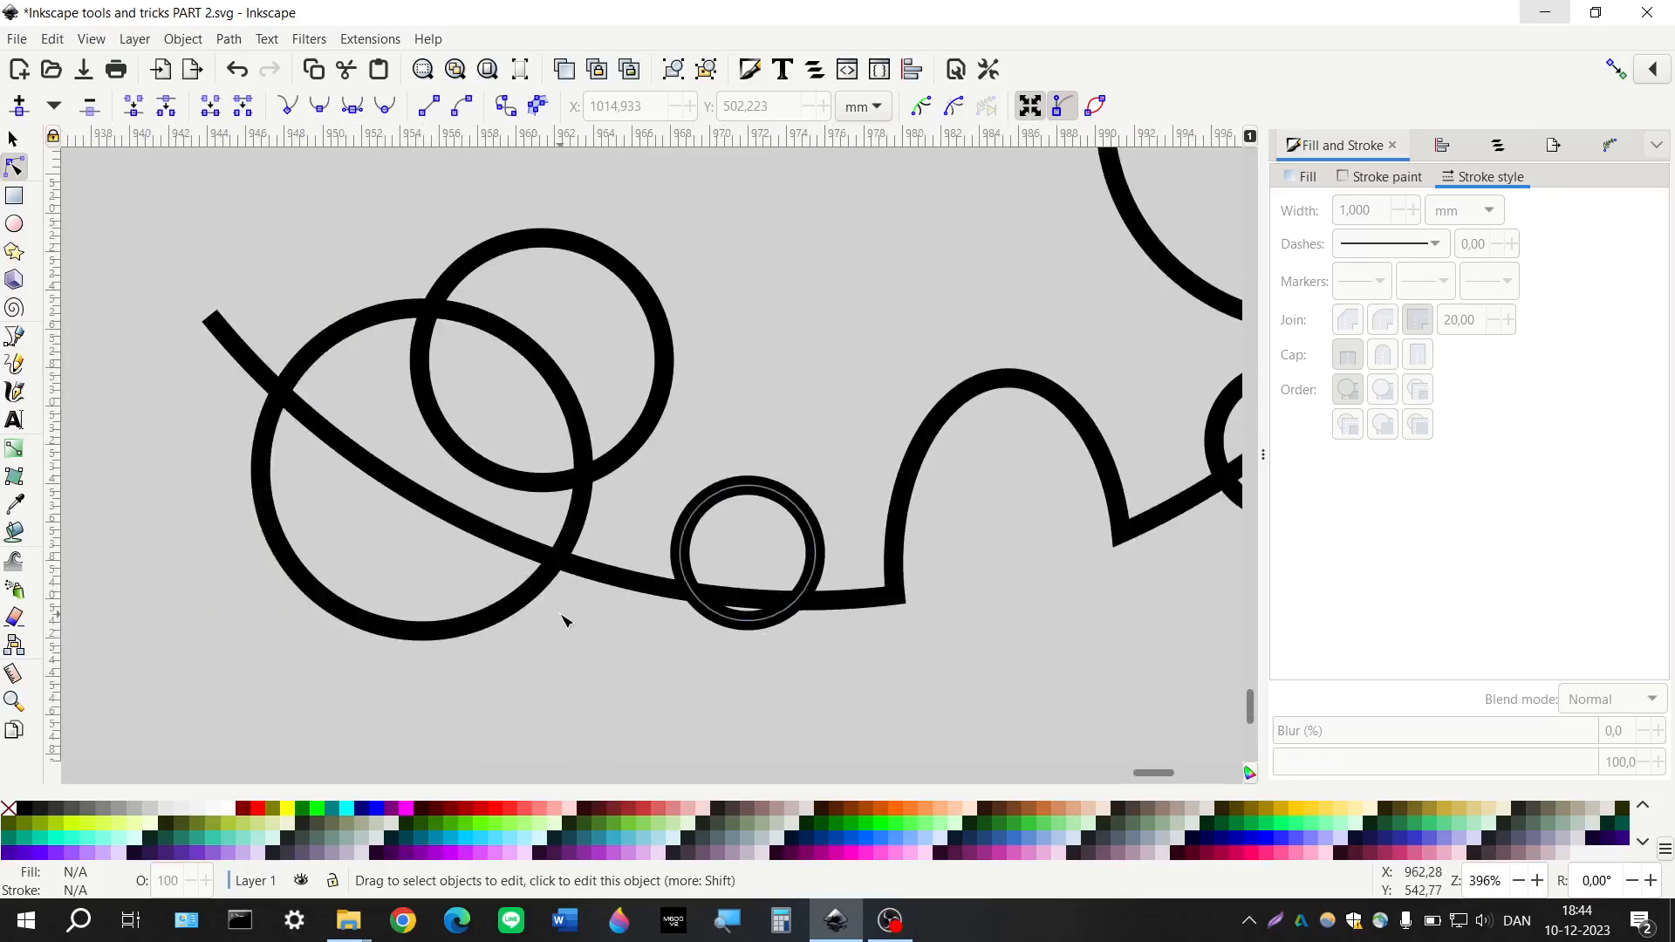
pyautogui.click(685, 585)
pyautogui.scroll(3, 699, 548)
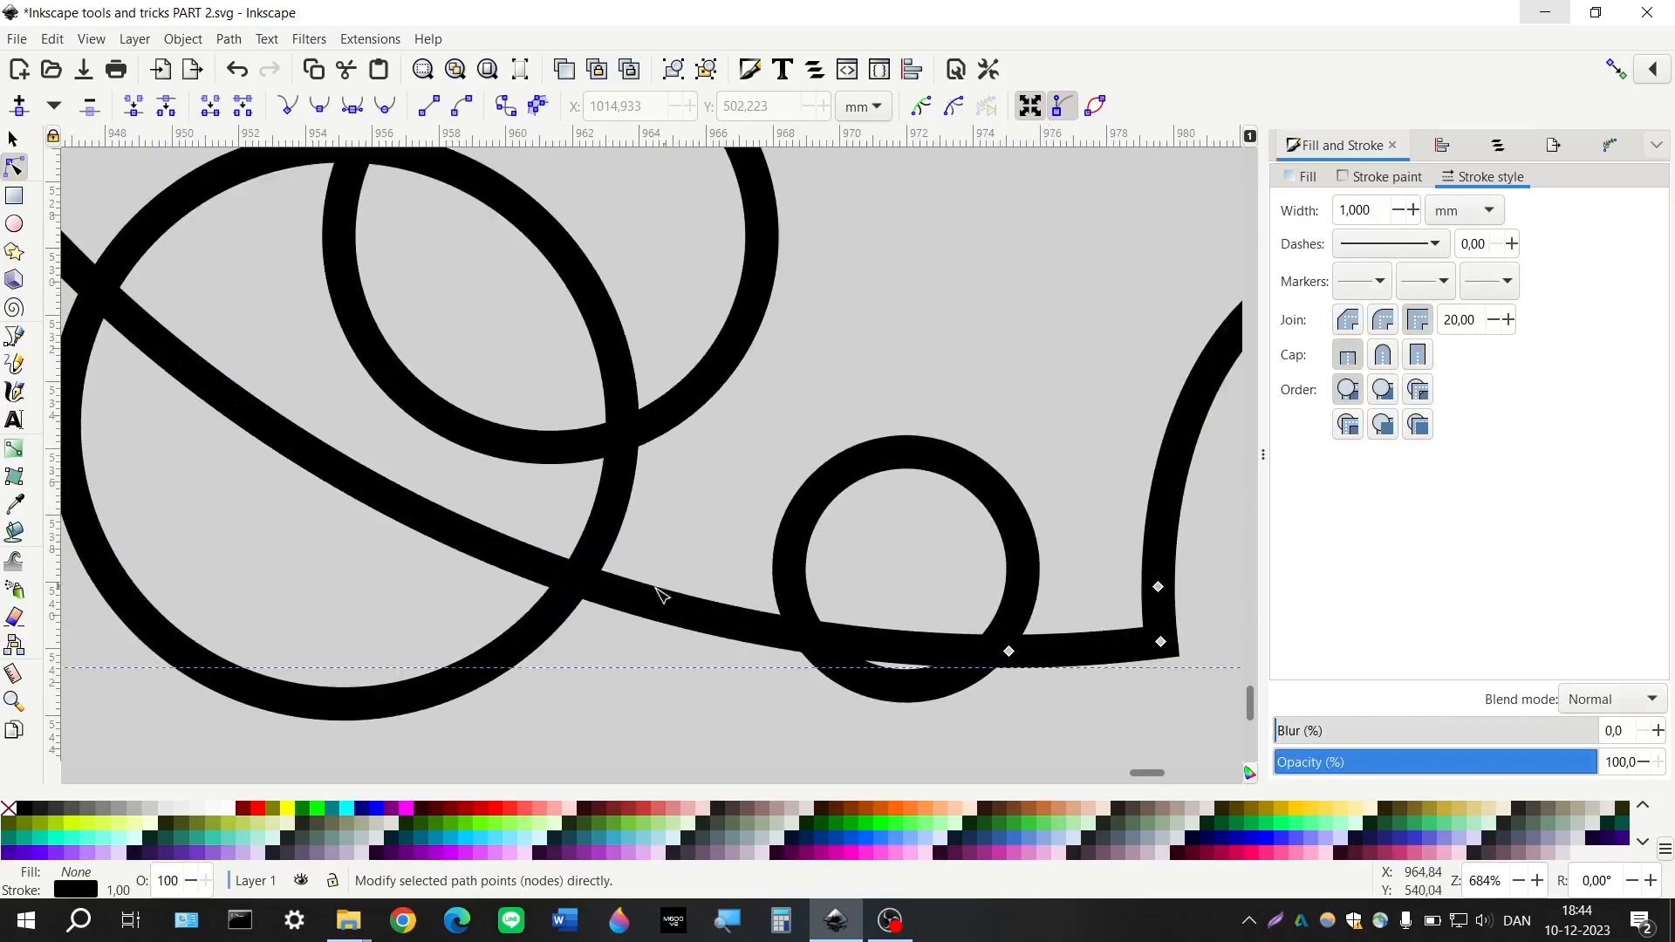
pyautogui.doubleClick(625, 596)
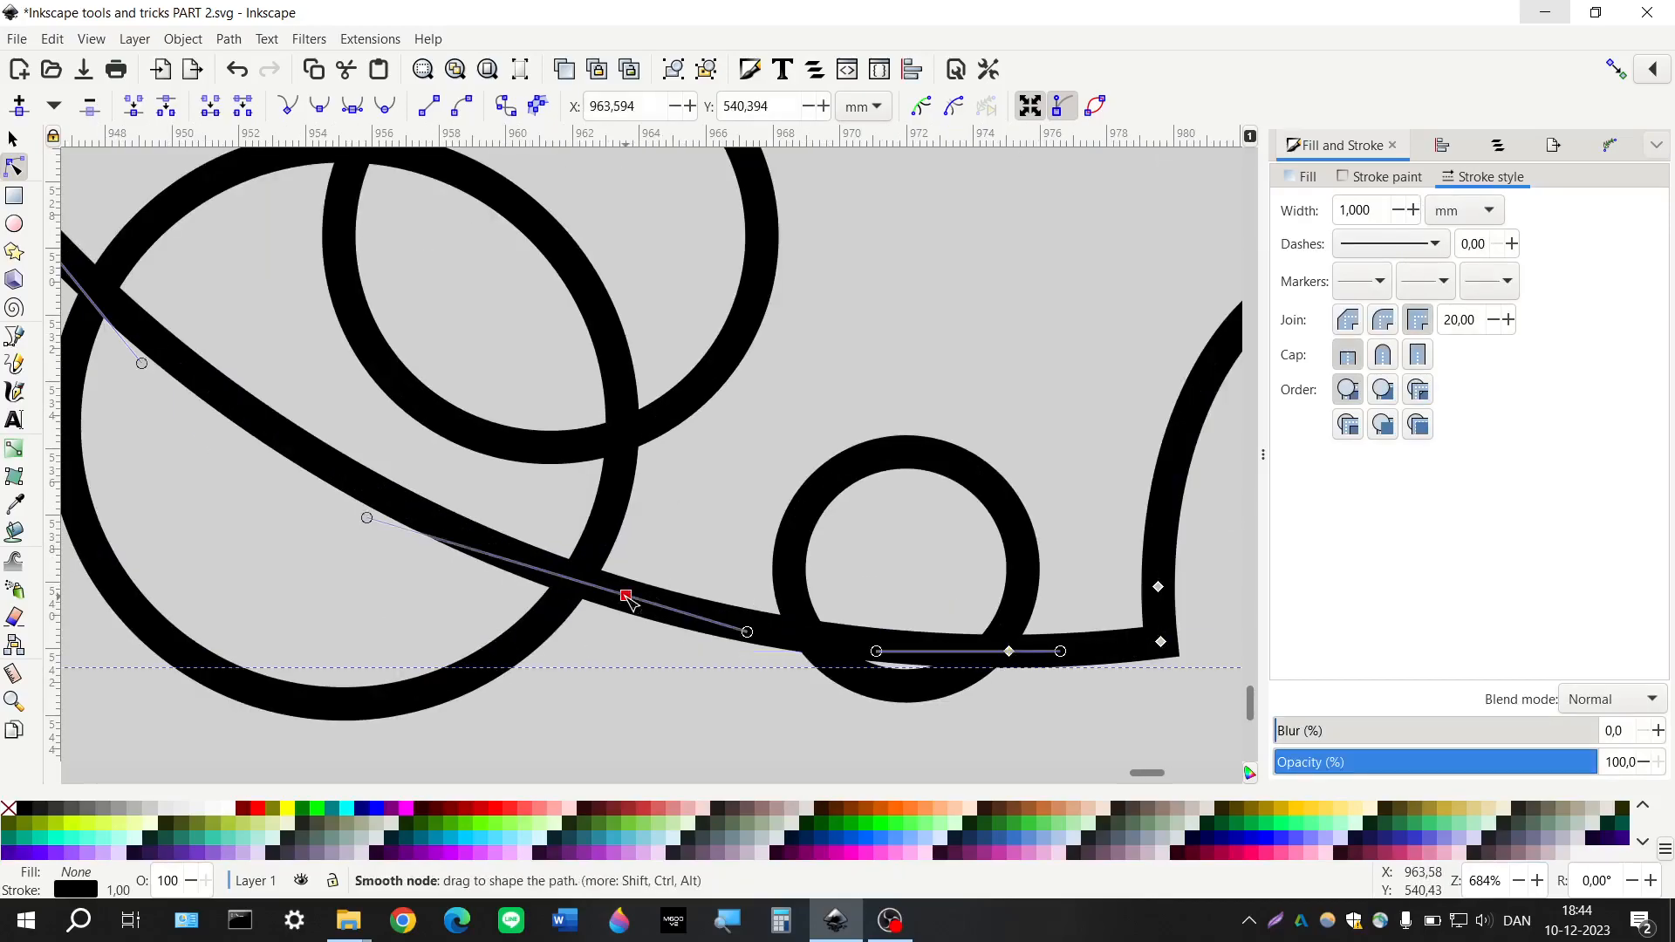
pyautogui.doubleClick(746, 626)
pyautogui.keyDown('shift'); pyautogui.click(626, 595); pyautogui.keyUp('shift')
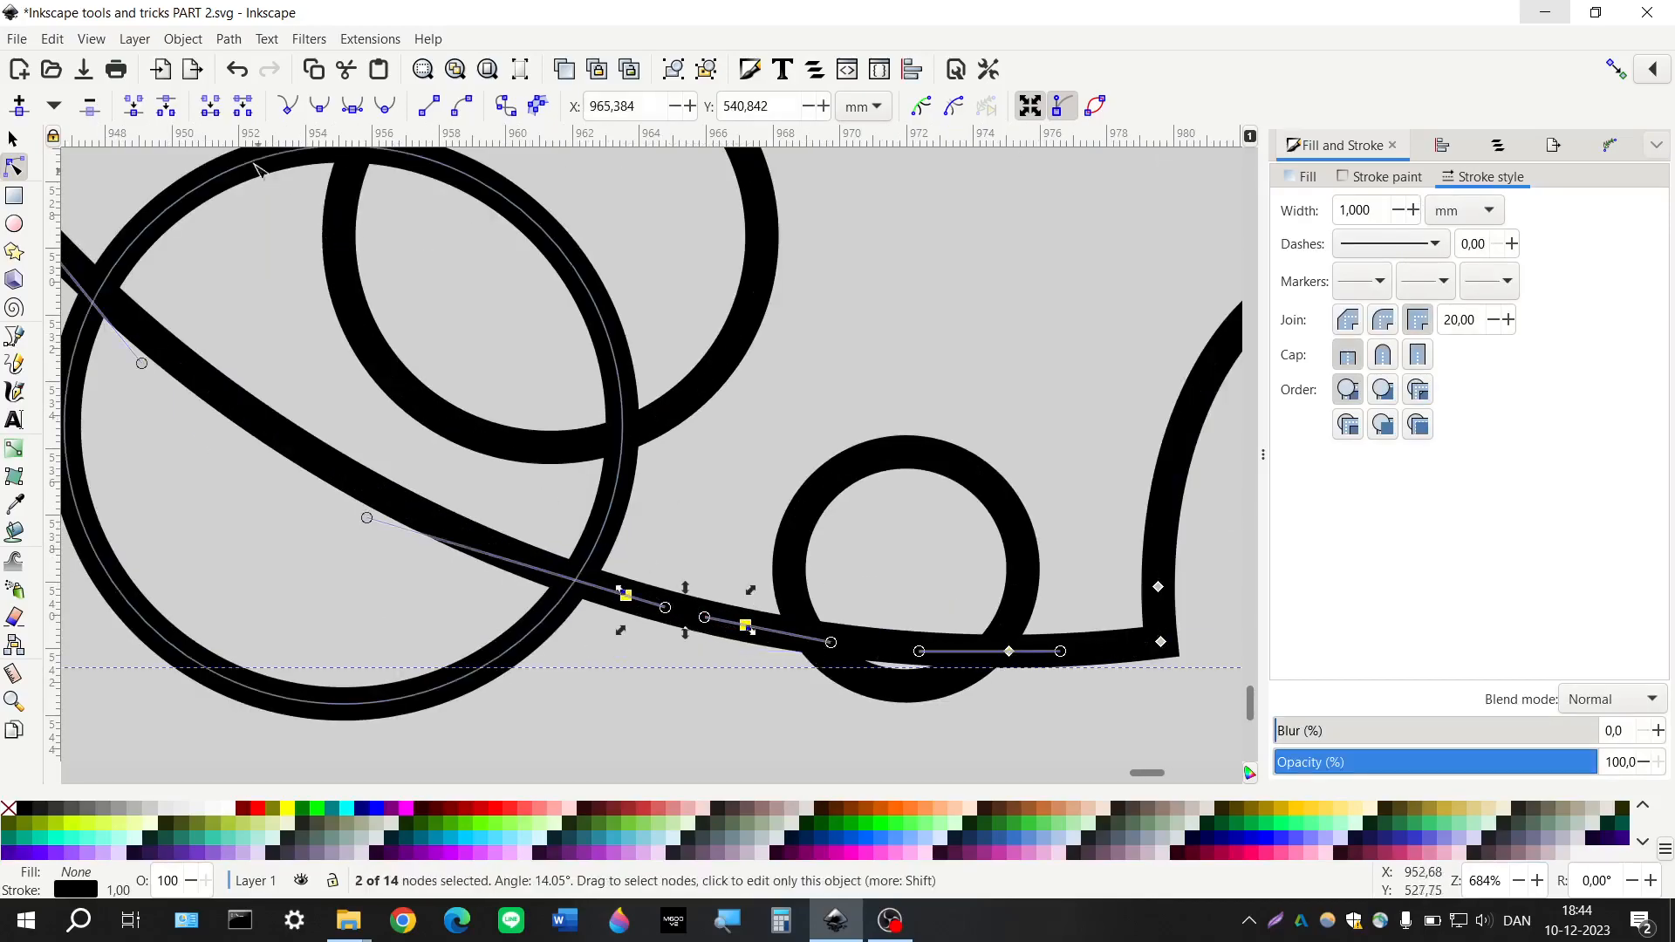
pyautogui.click(244, 106)
pyautogui.click(14, 140)
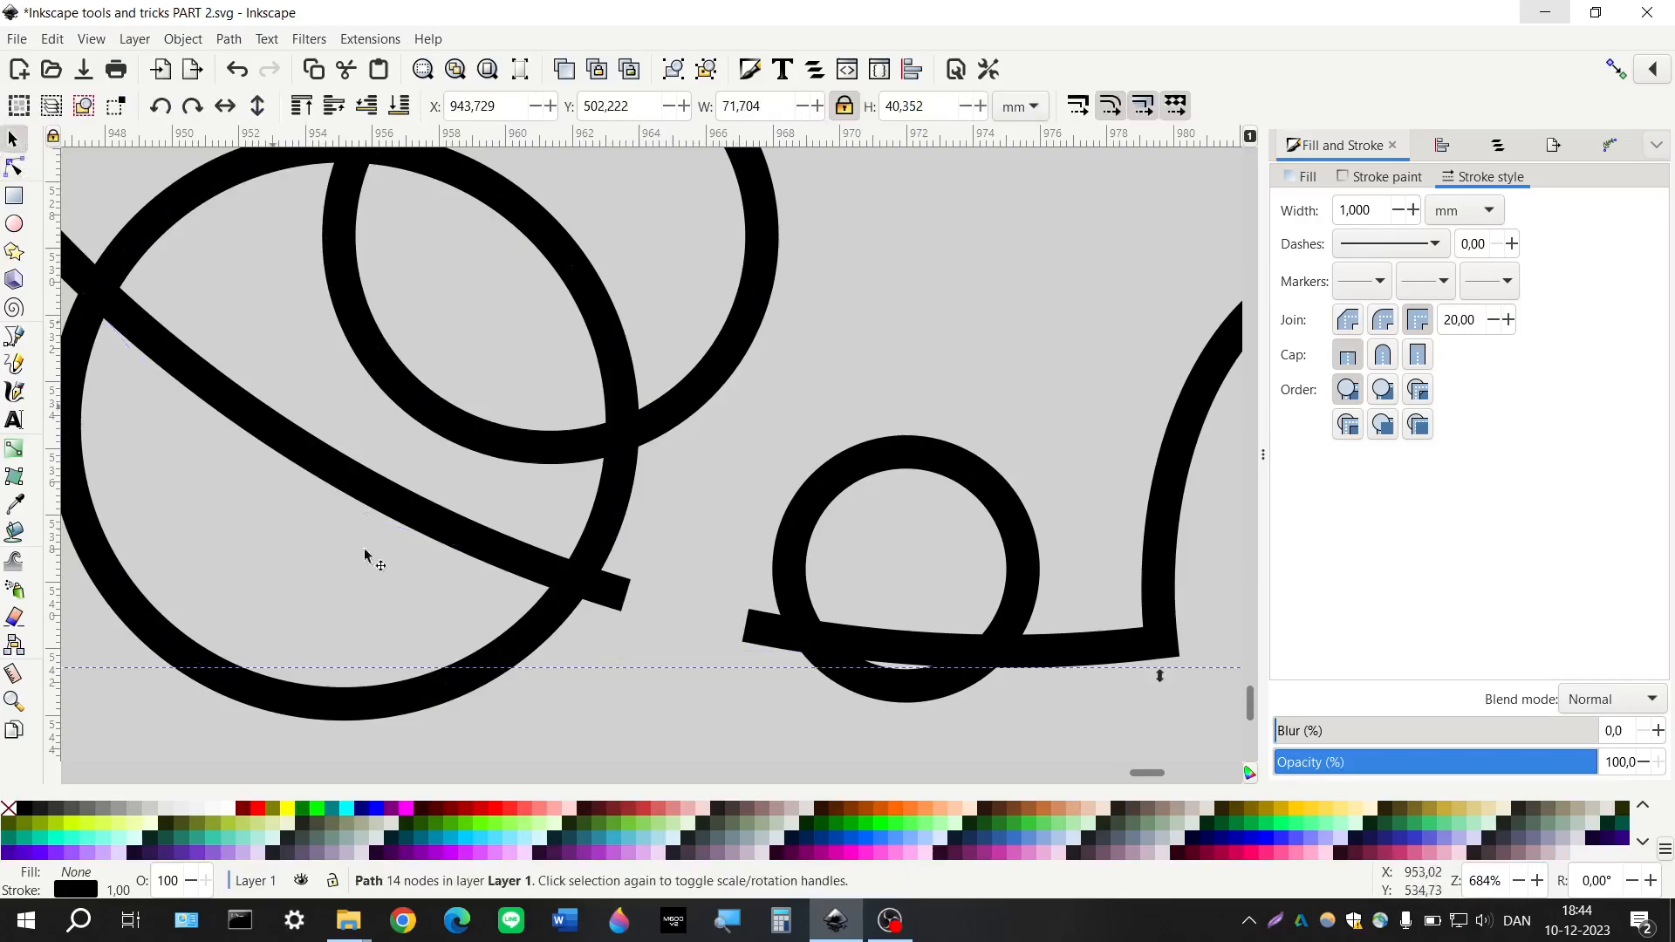
pyautogui.click(326, 604)
# Compare the gap in the lettering baseline with the broken lines in the example image above
pyautogui.scroll(-3, 326, 604)
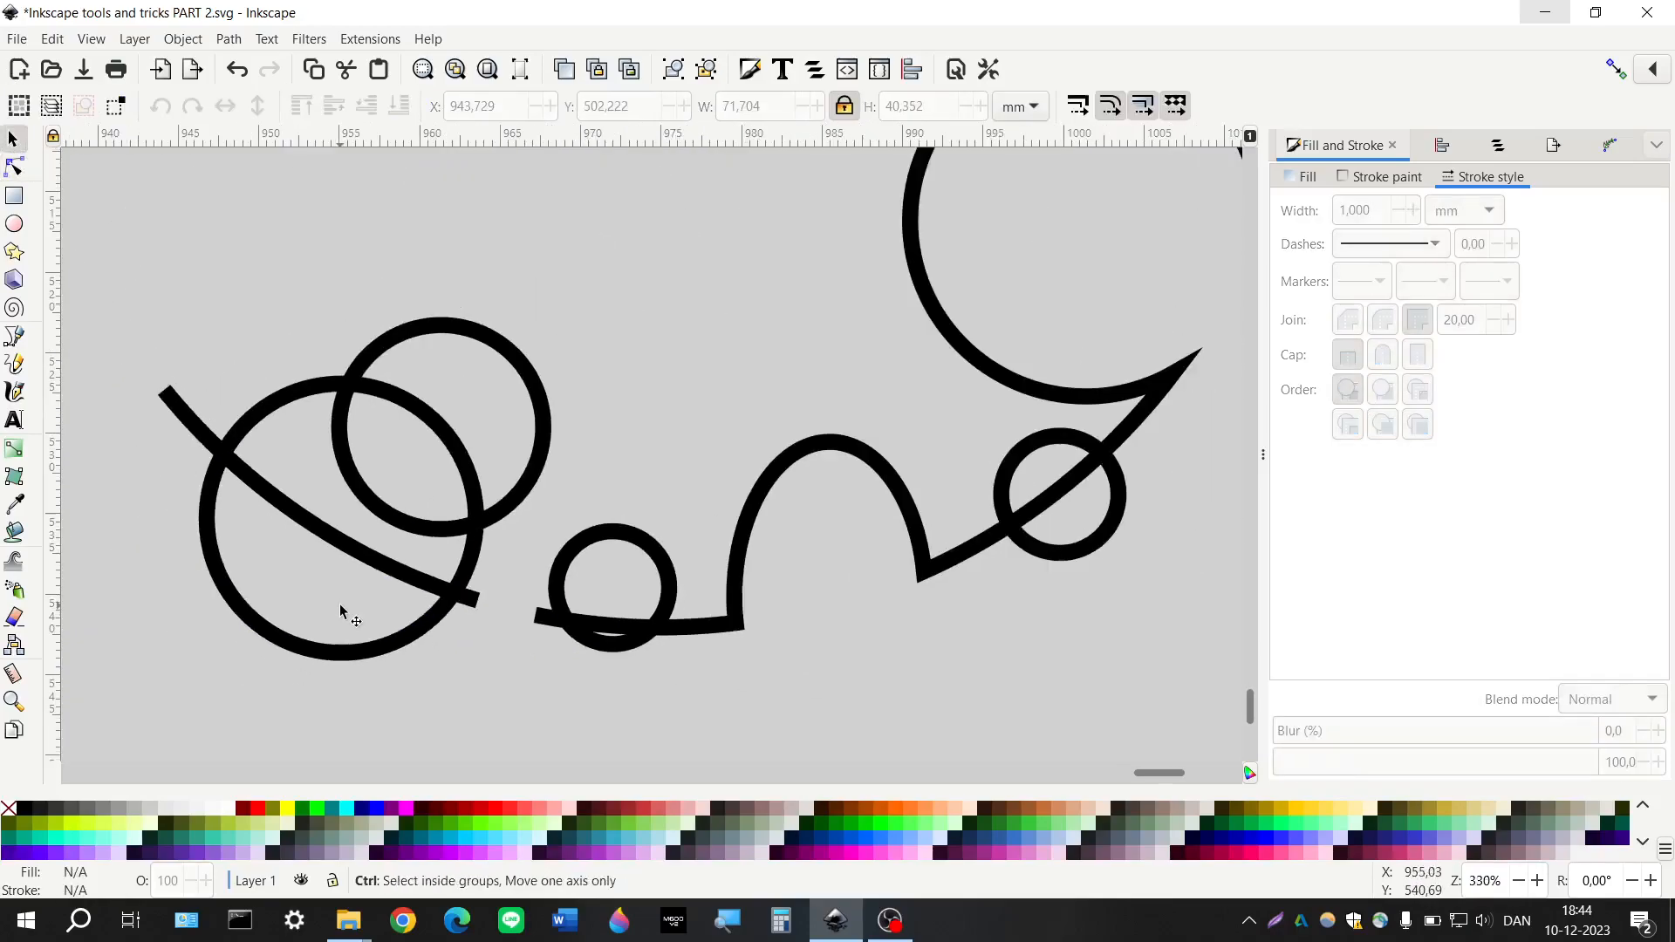
pyautogui.hscroll(4, 735, 561)
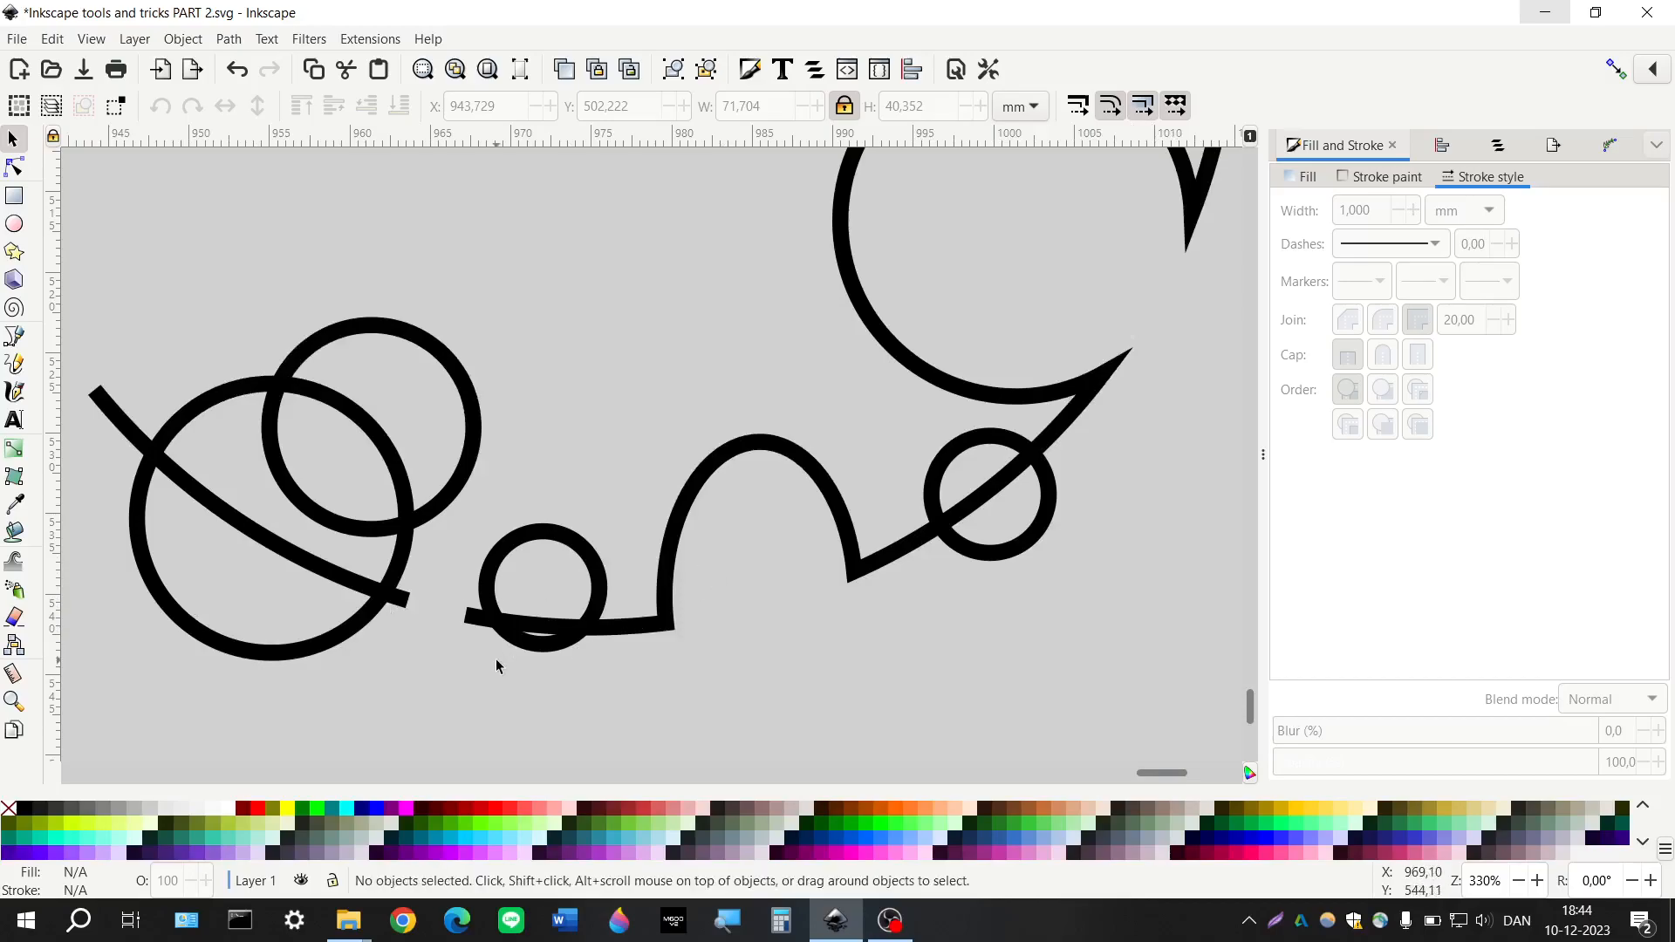
pyautogui.hscroll(-2, 498, 655)
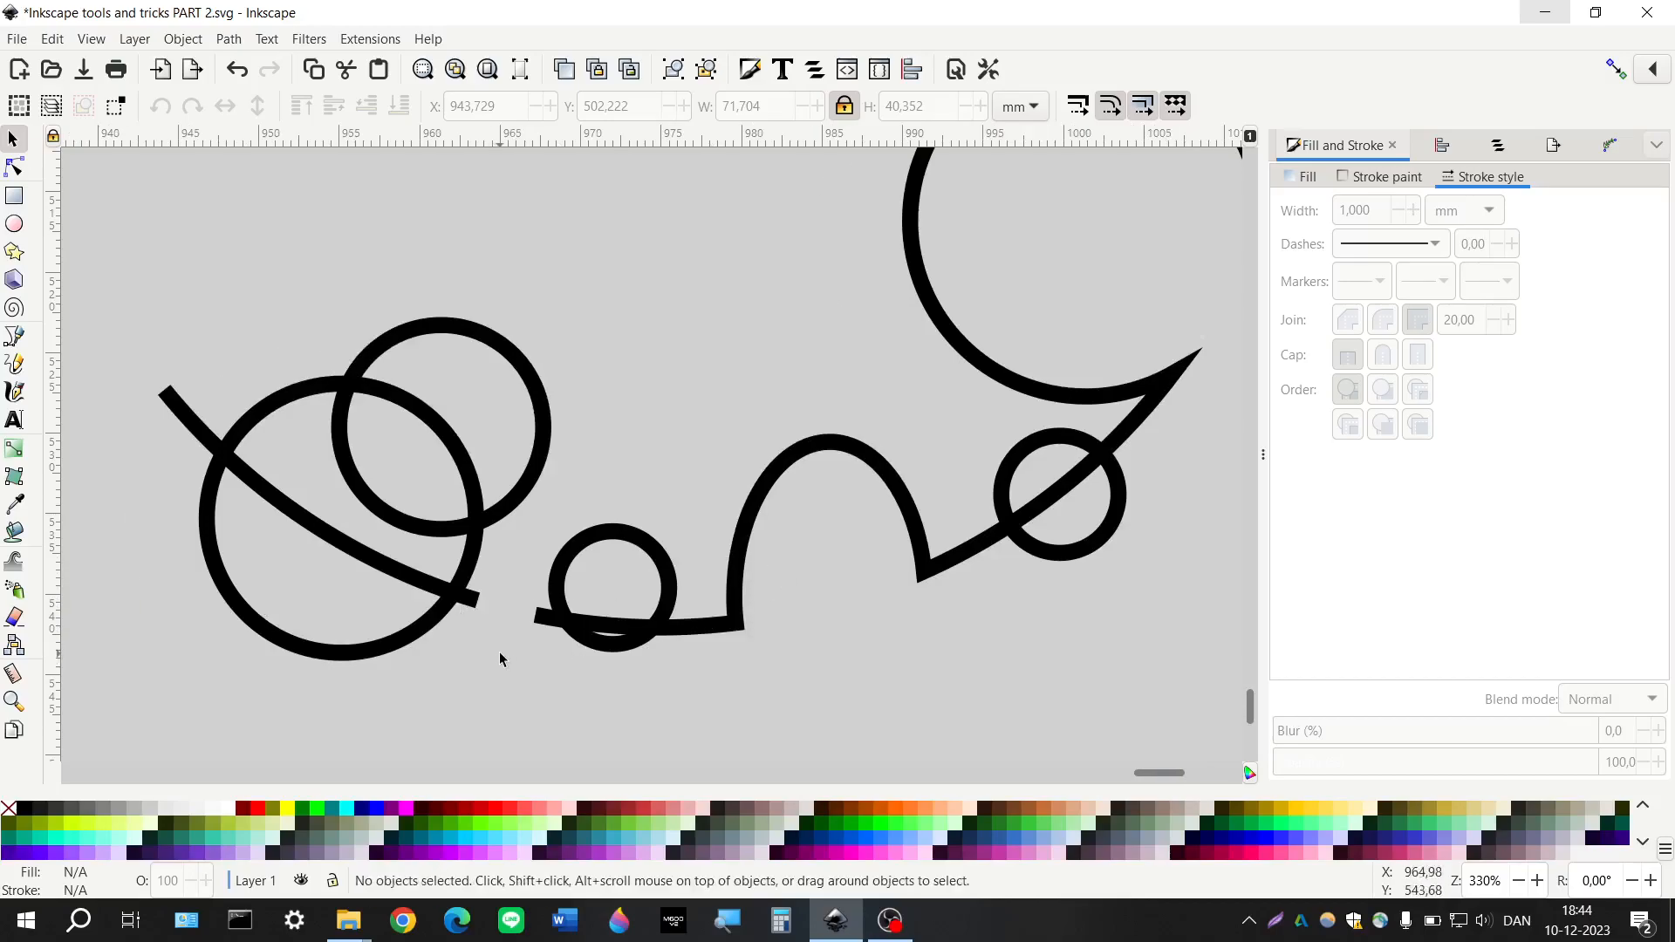
pyautogui.scroll(-3, 496, 655)
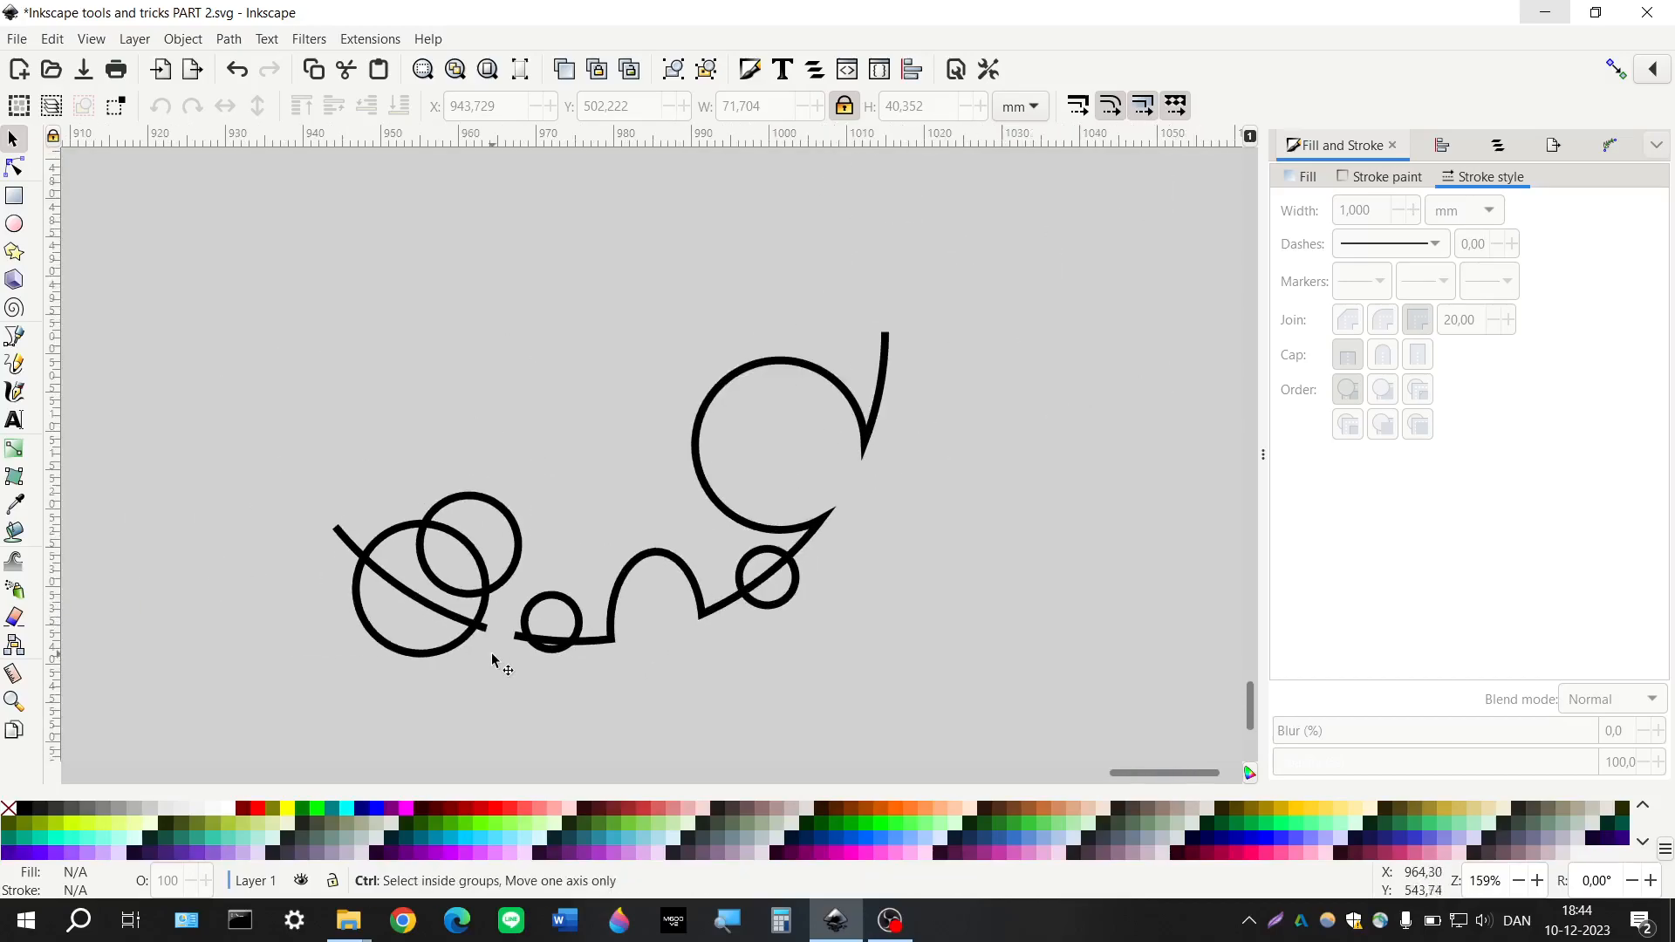
pyautogui.scroll(-2, 493, 661)
pyautogui.scroll(6, 493, 660)
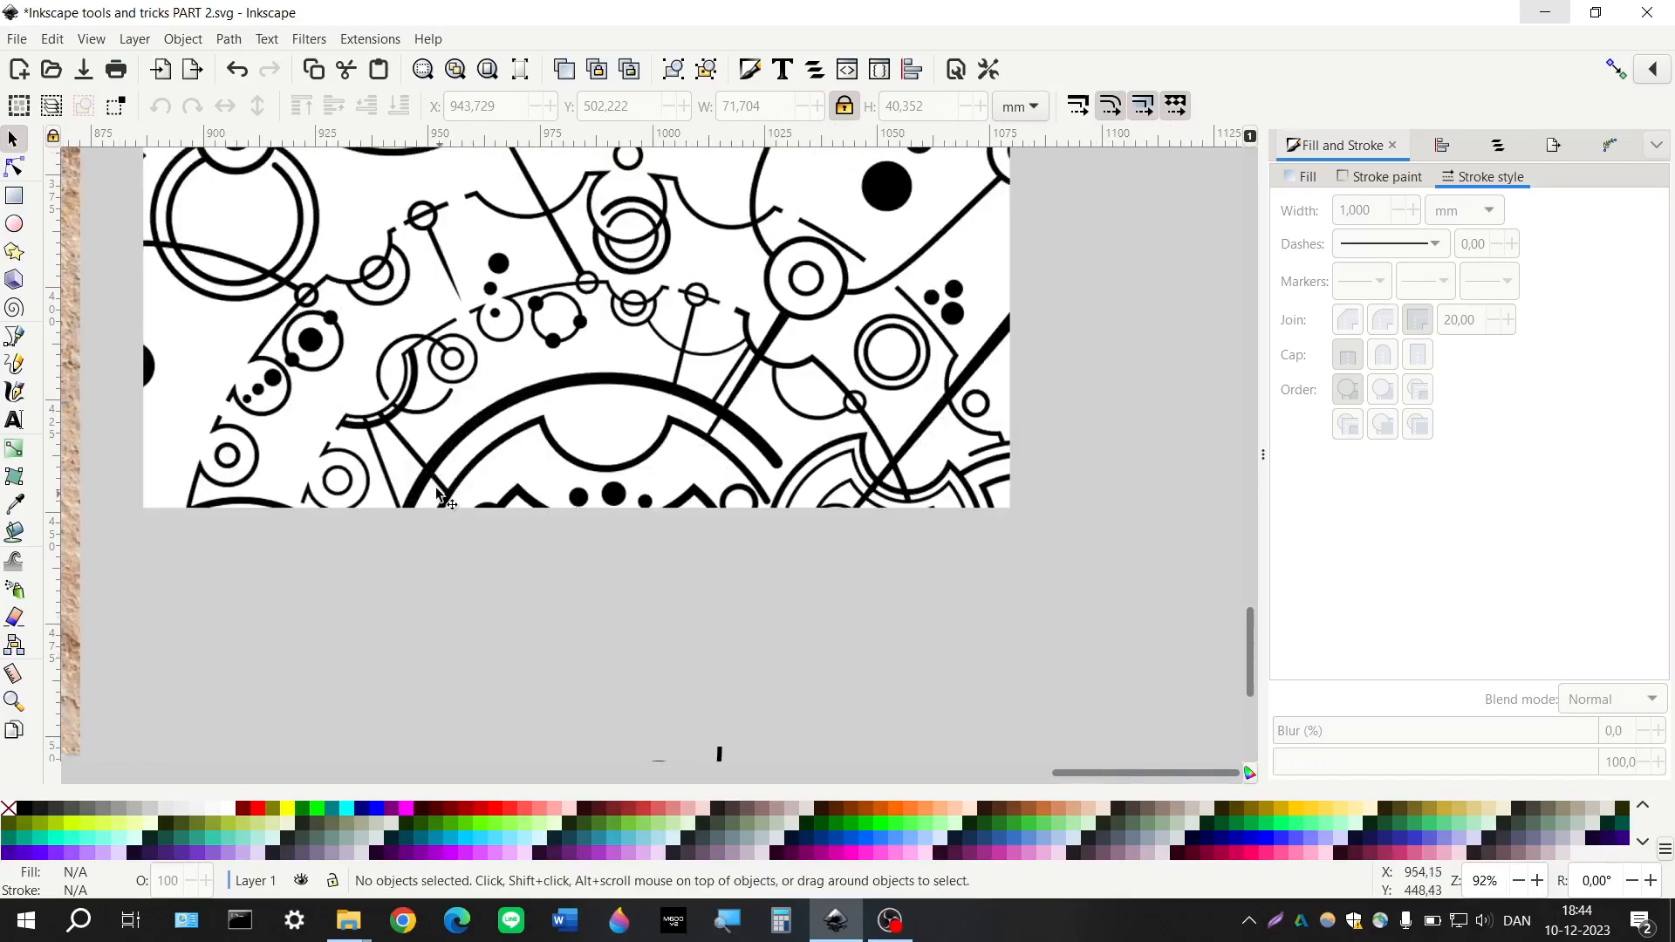
pyautogui.scroll(2, 439, 495)
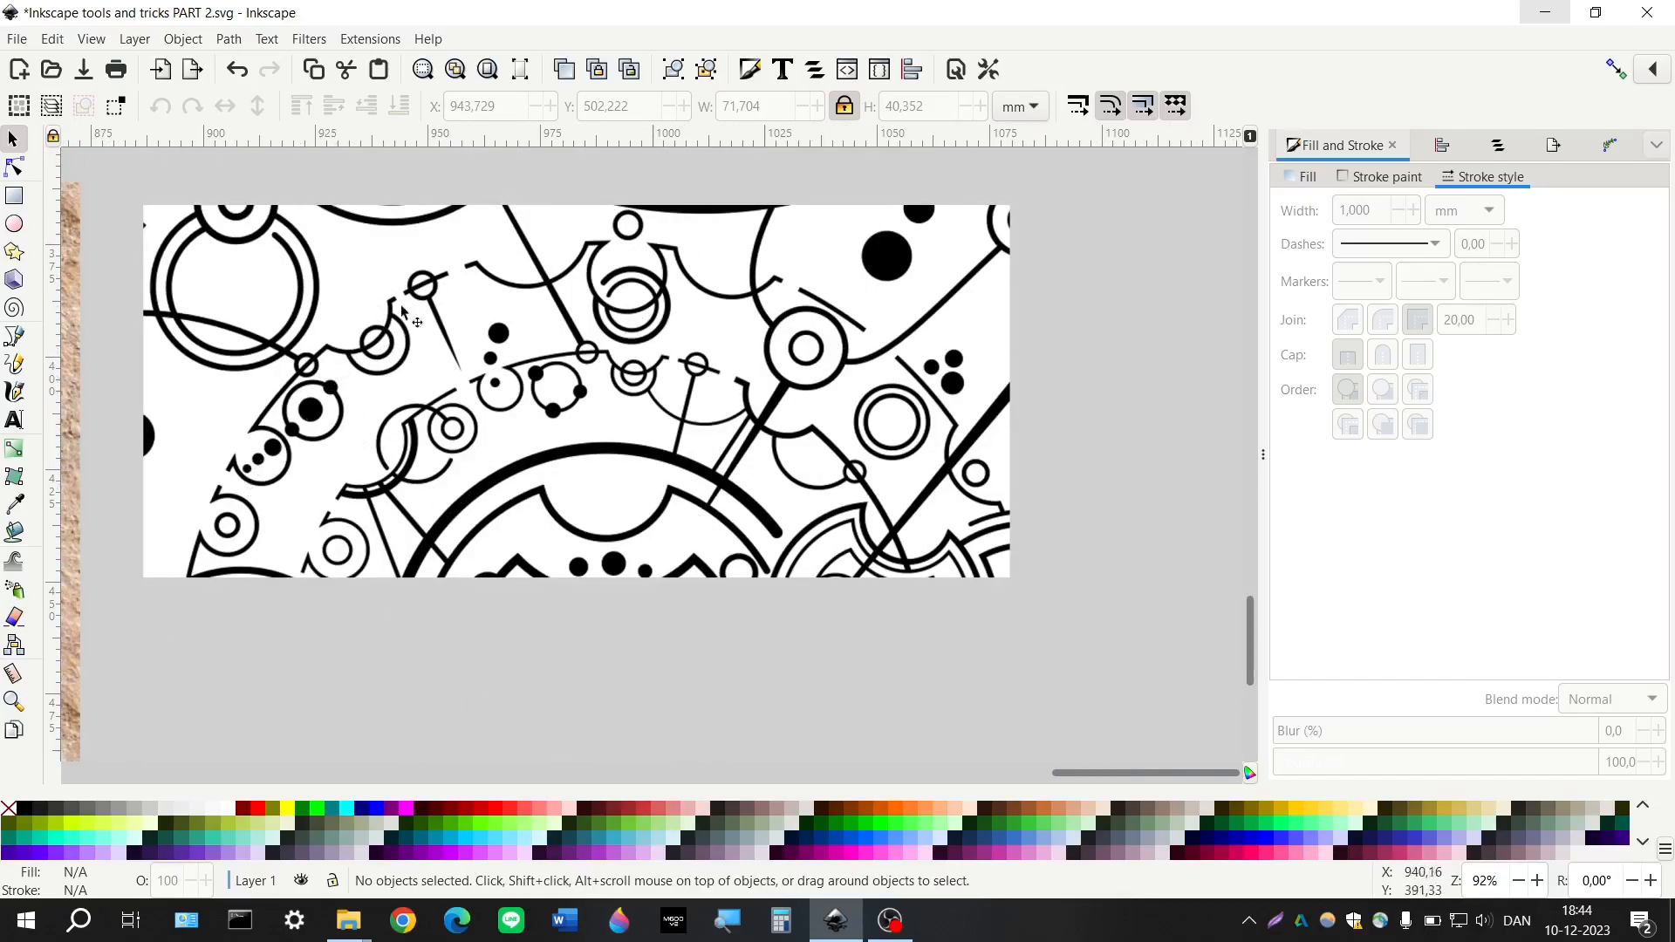
pyautogui.scroll(-8, 665, 636)
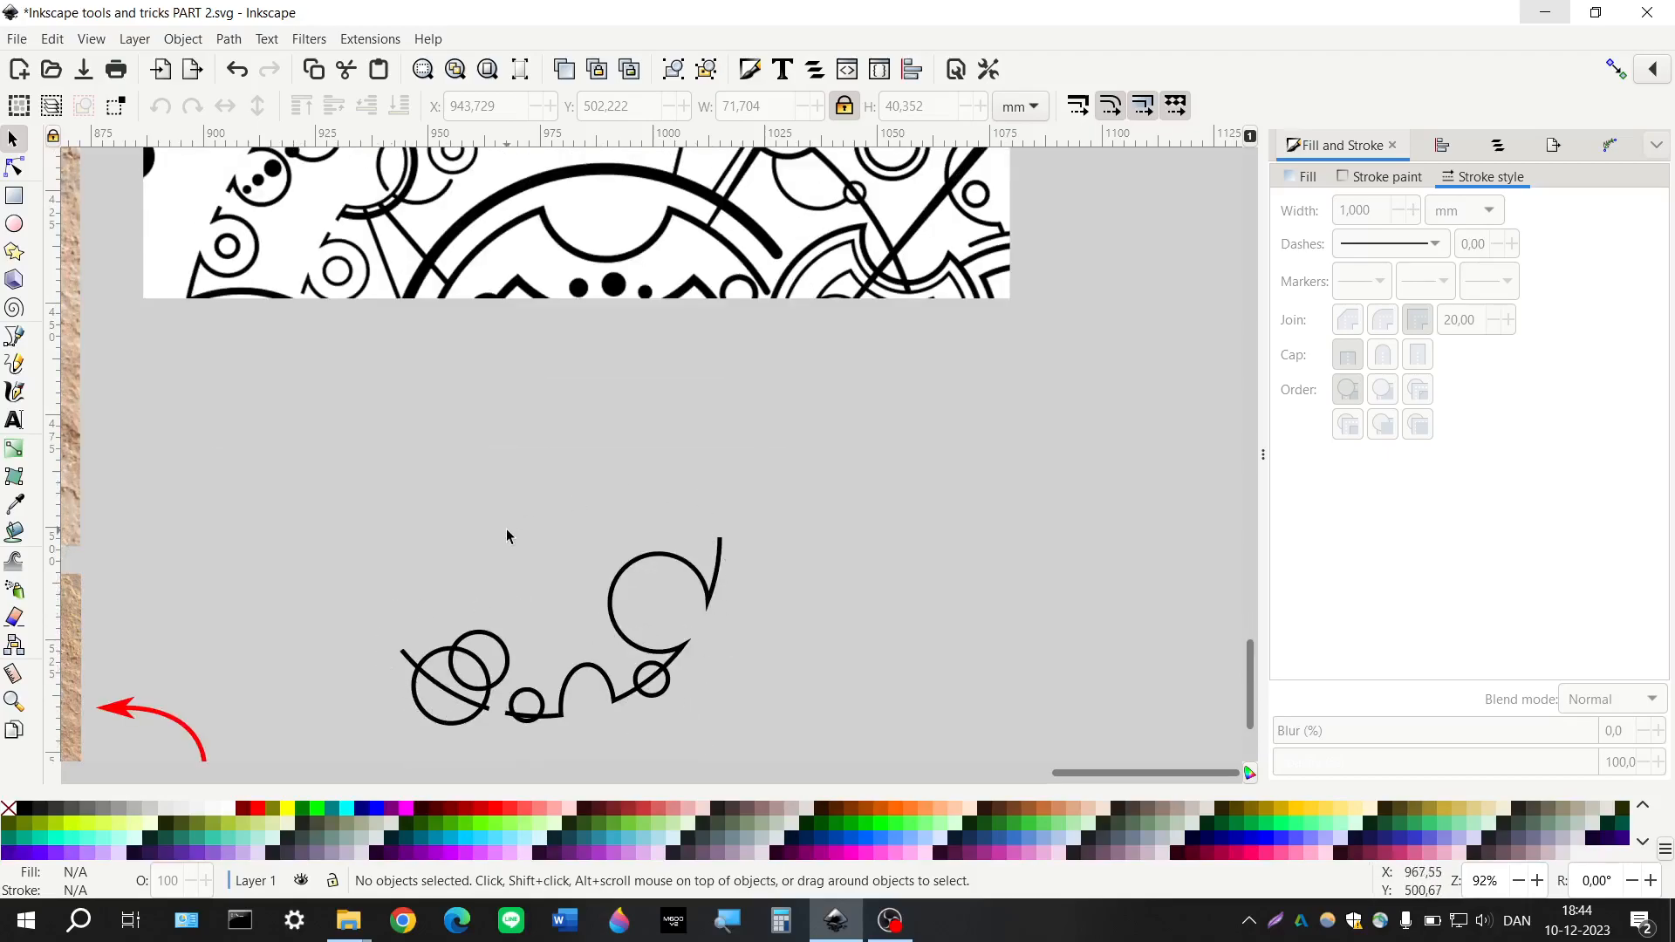
pyautogui.hscroll(3, 432, 524)
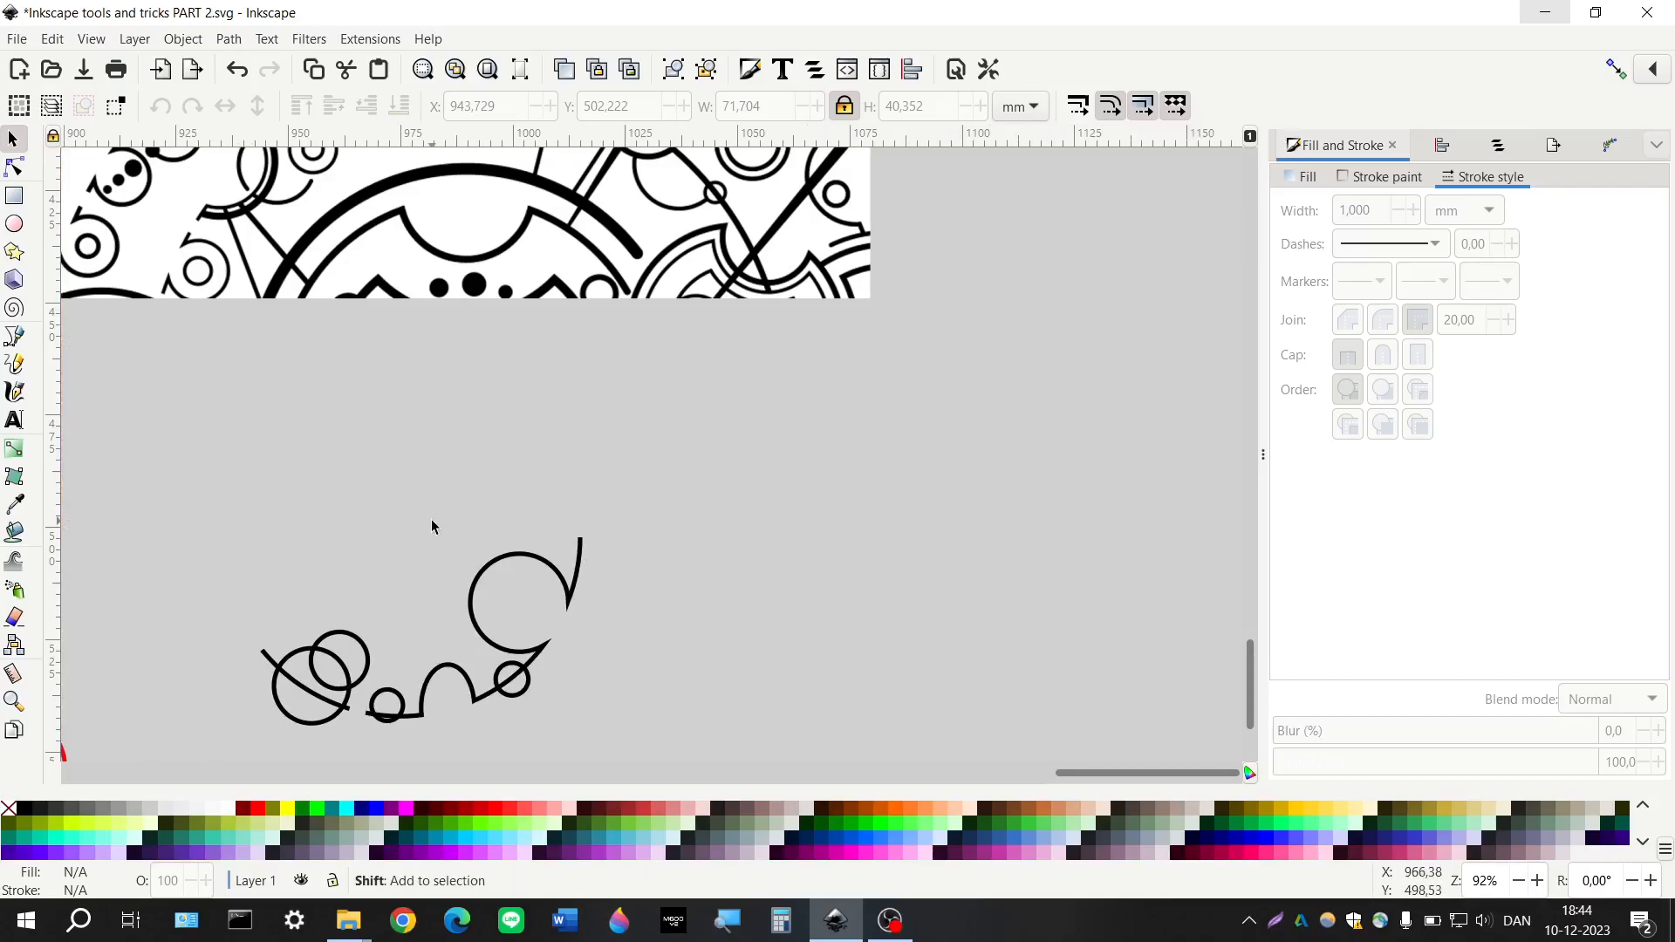
pyautogui.hscroll(-3, 431, 526)
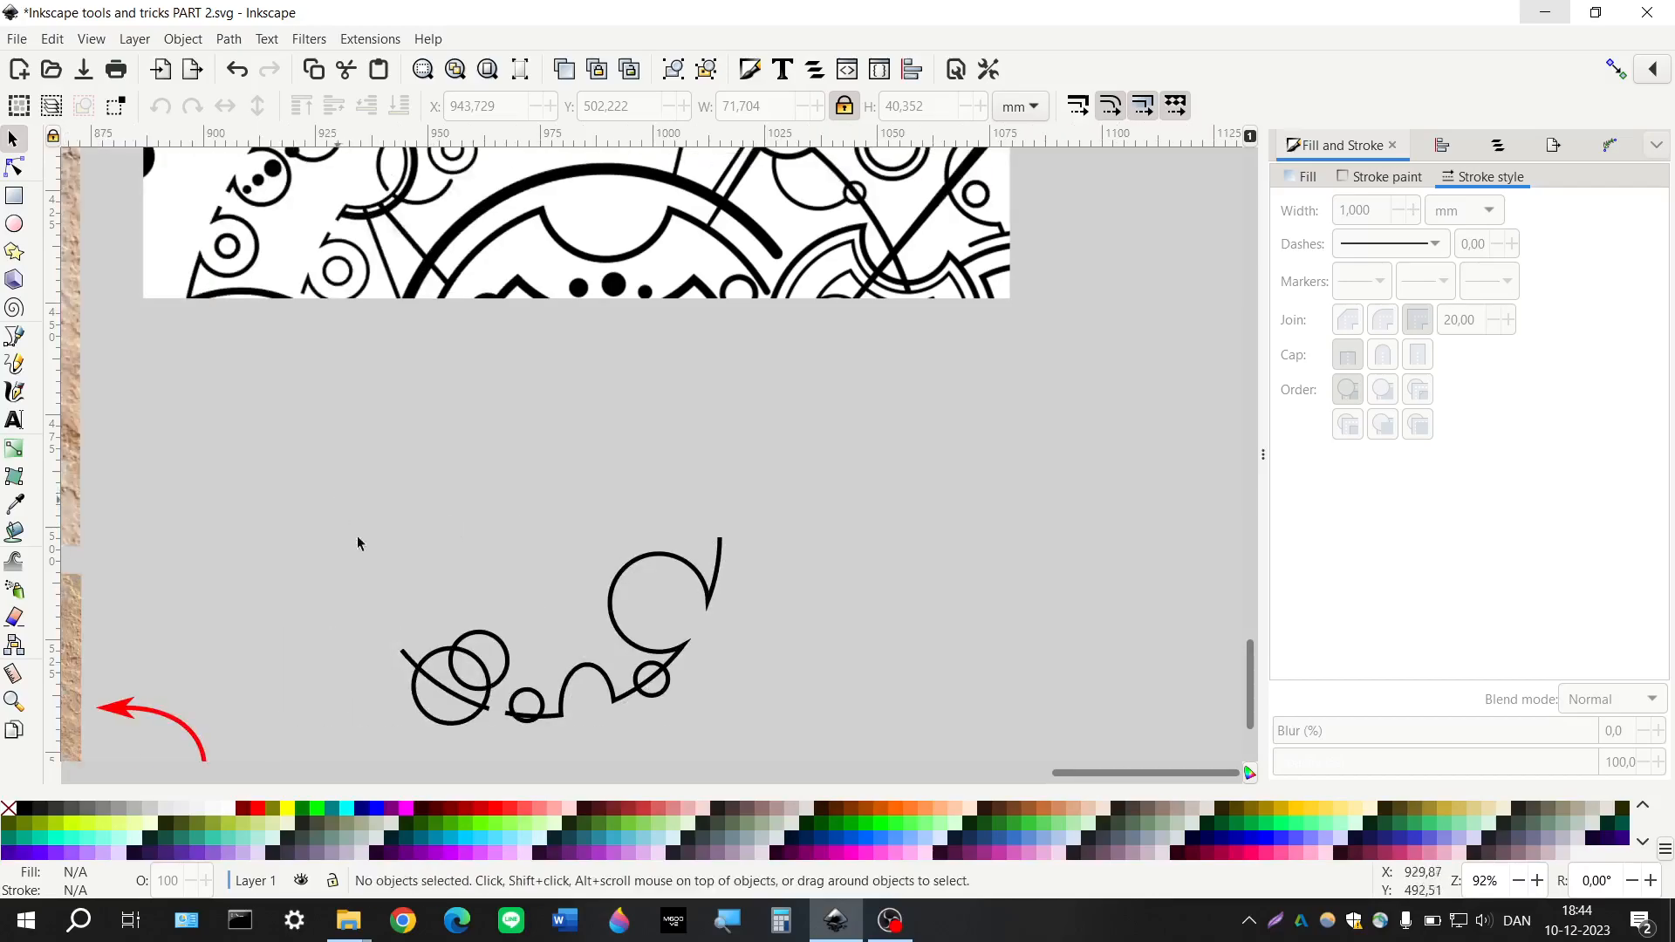
# Move the whole lettering design about 33 mm left and 31 mm up, closer to the example image
pyautogui.moveTo(337, 493); pyautogui.dragTo(792, 763)
pyautogui.moveTo(526, 717); pyautogui.dragTo(377, 576)
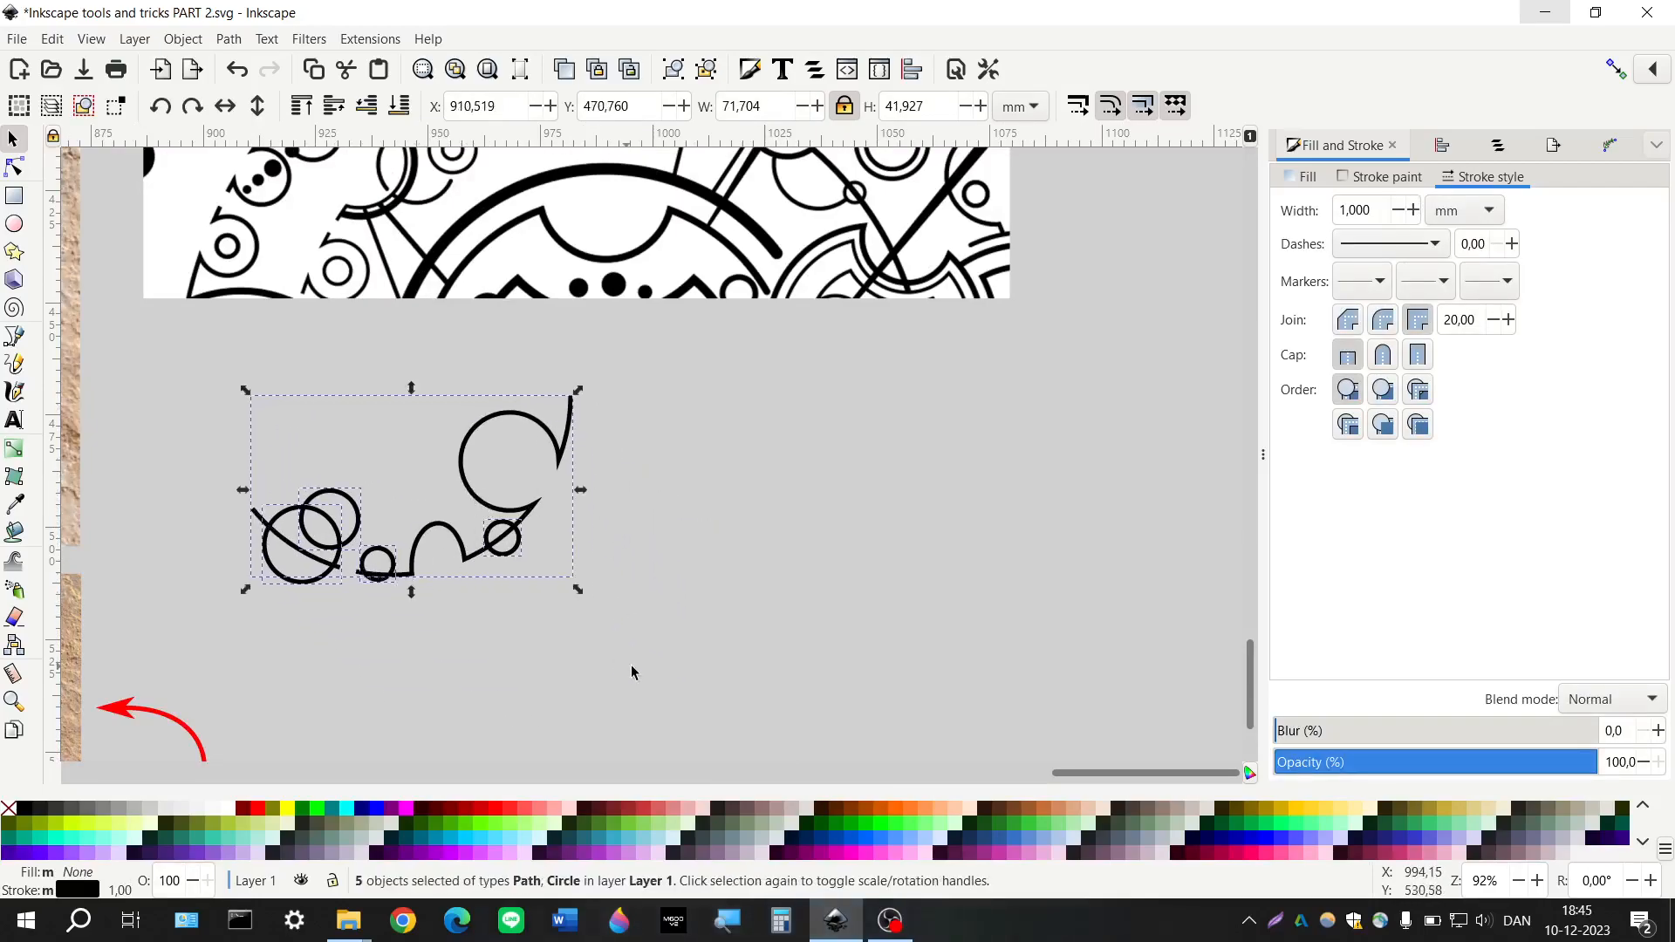
pyautogui.click(120, 330)
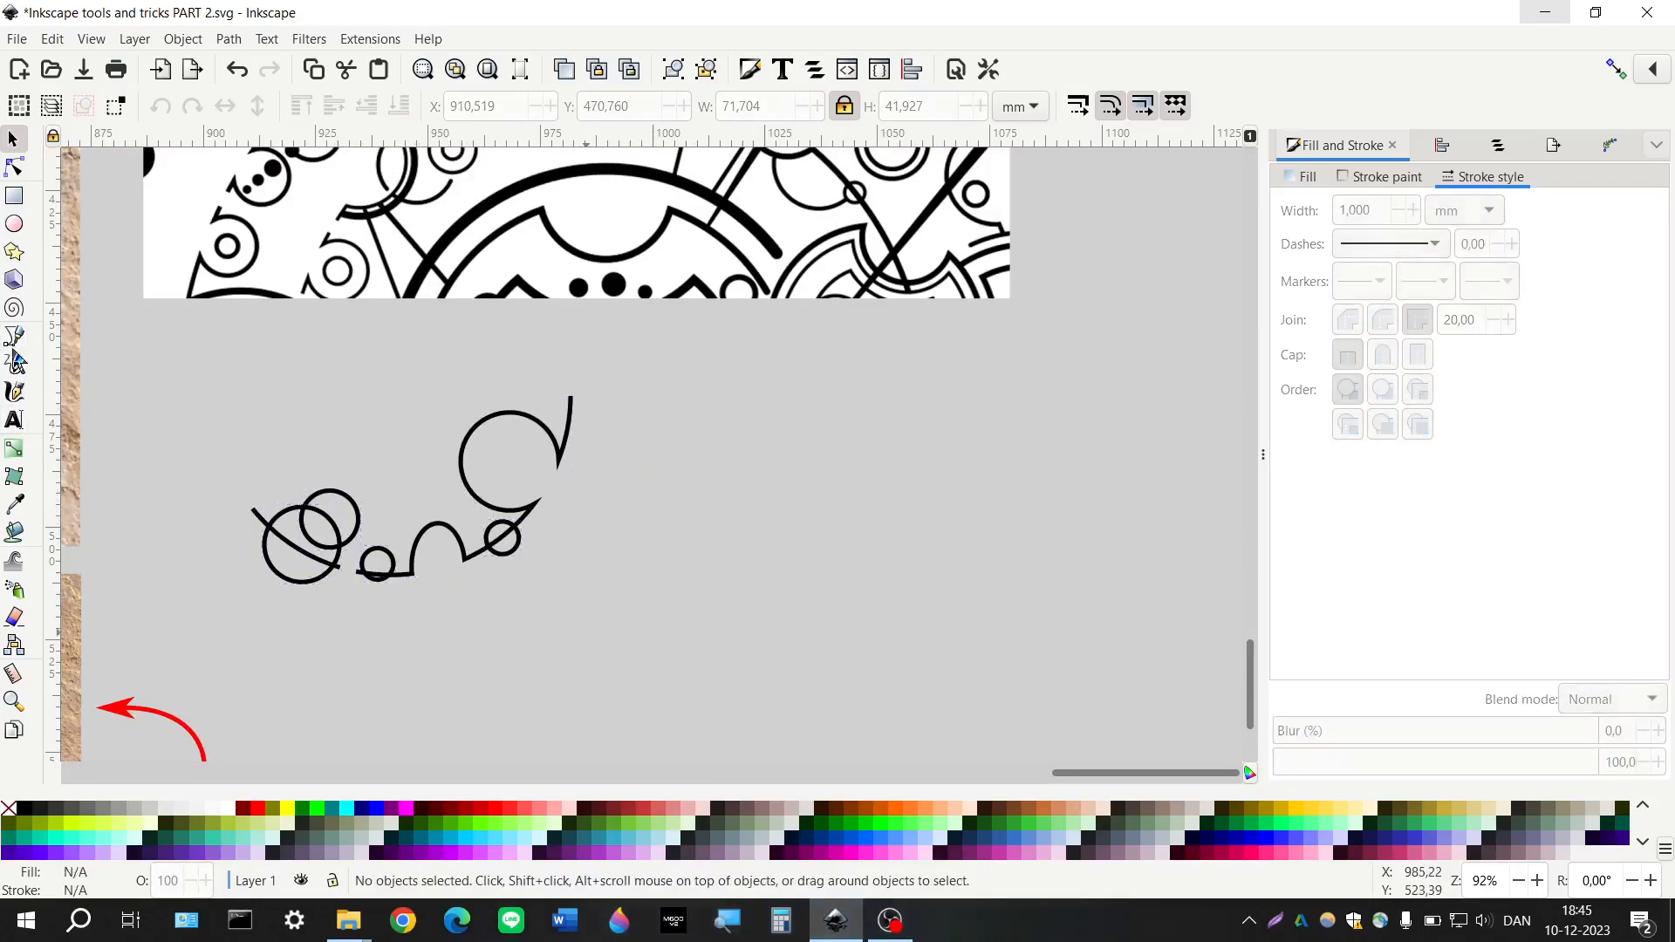
# Draw a straight horizontal line about 135 mm long in the empty area beside the lettering design with the Pen tool
pyautogui.click(14, 336)
pyautogui.hscroll(2, 491, 540)
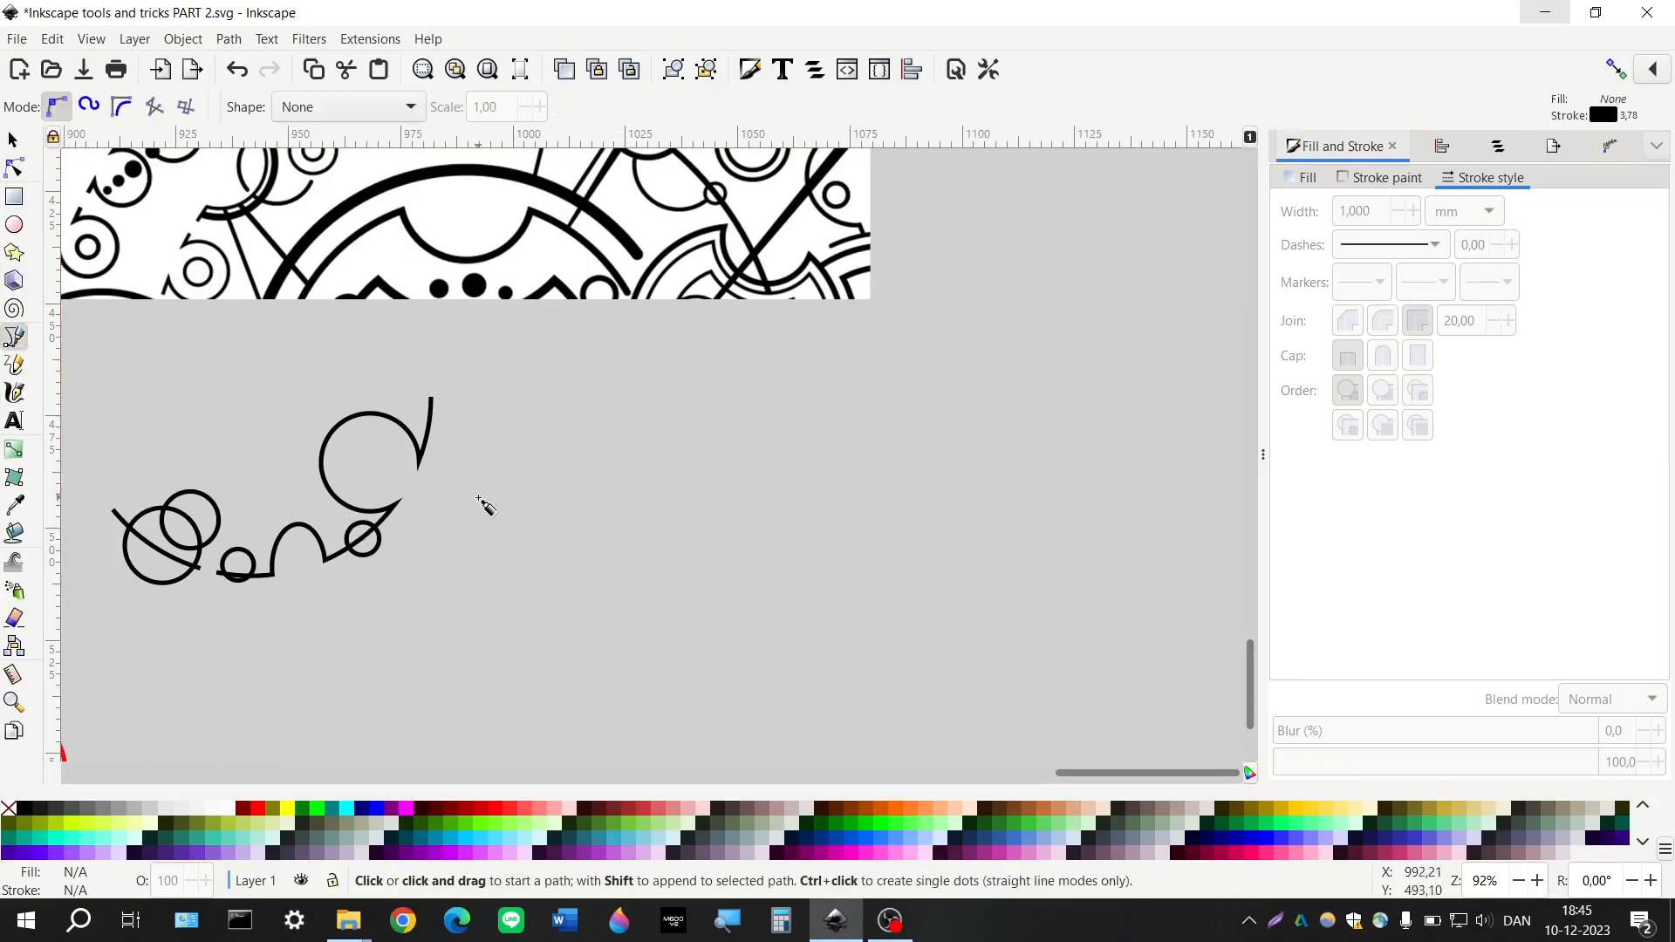
pyautogui.click(478, 498)
pyautogui.click(1089, 497)
pyautogui.press('Return')
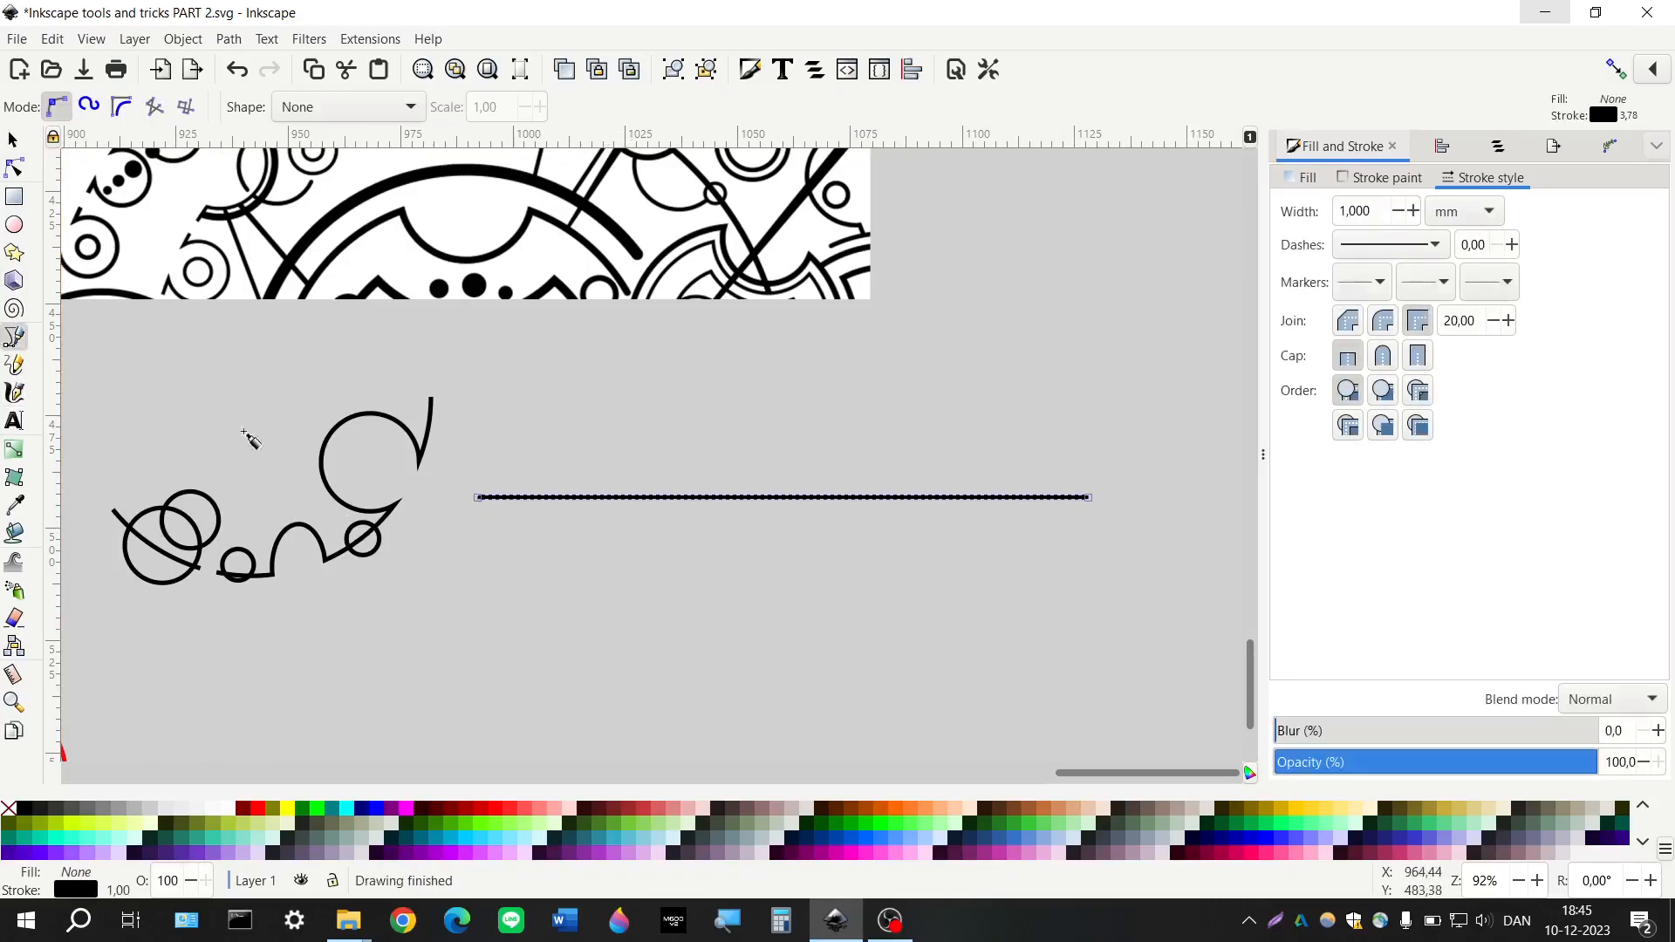
# Draw a circle about 21 mm across that overlaps the straight line near its left end
pyautogui.hscroll(2, 833, 546)
pyautogui.keyDown('ctrl'); pyautogui.scroll(2, 815, 530); pyautogui.keyUp('ctrl')
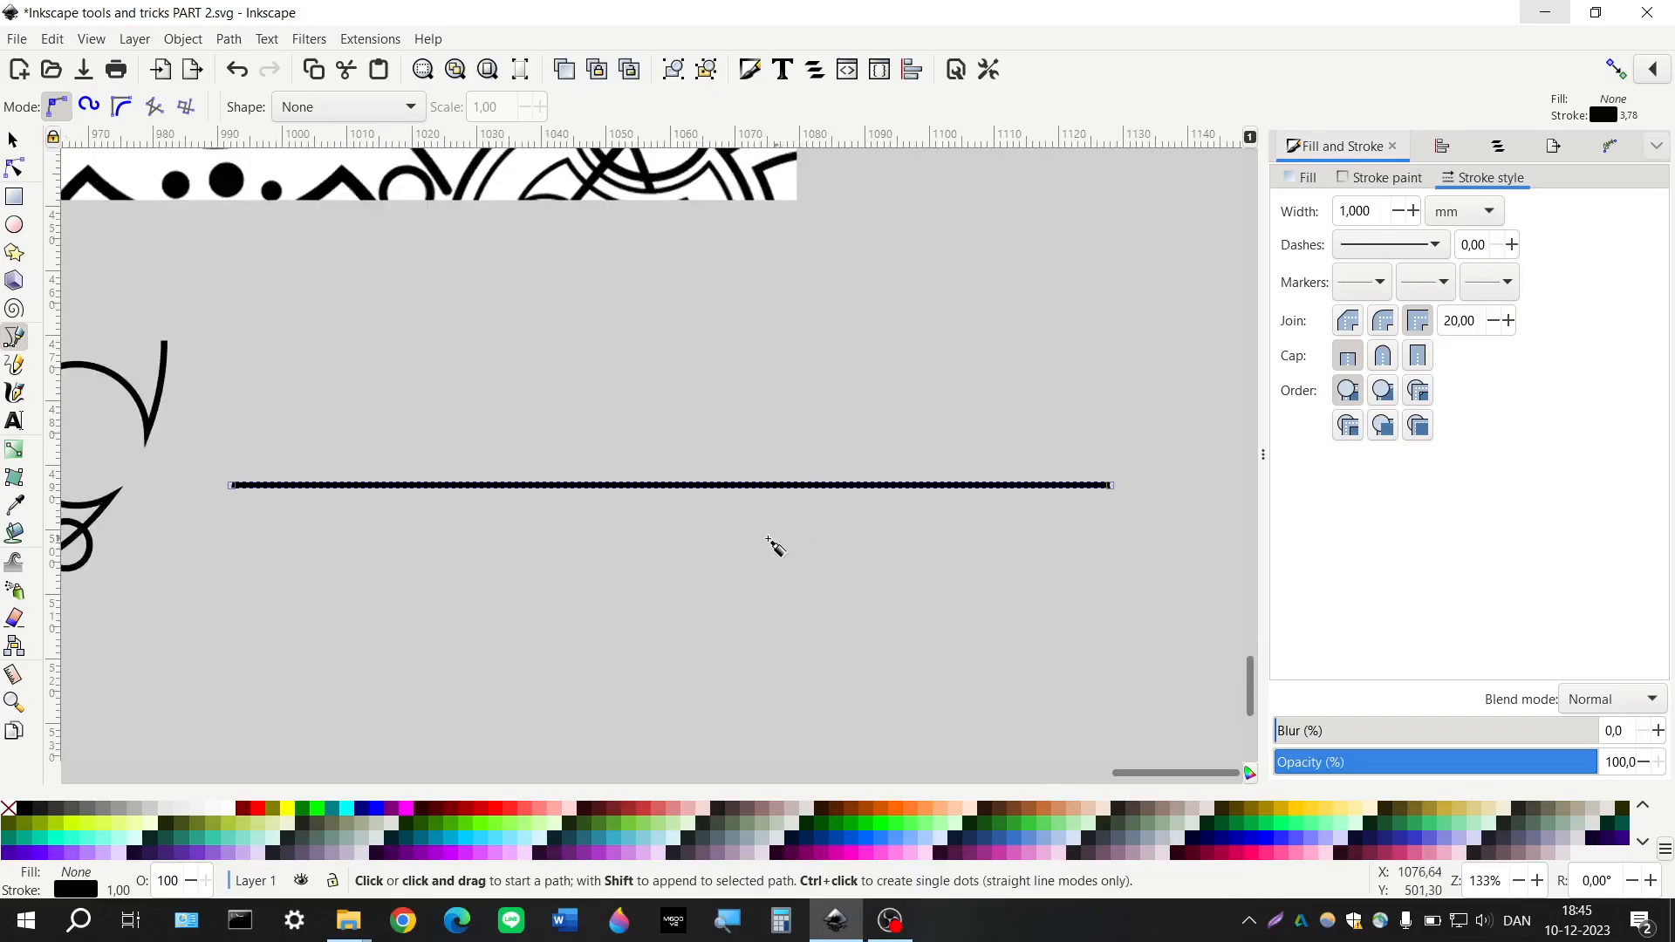
pyautogui.click(14, 229)
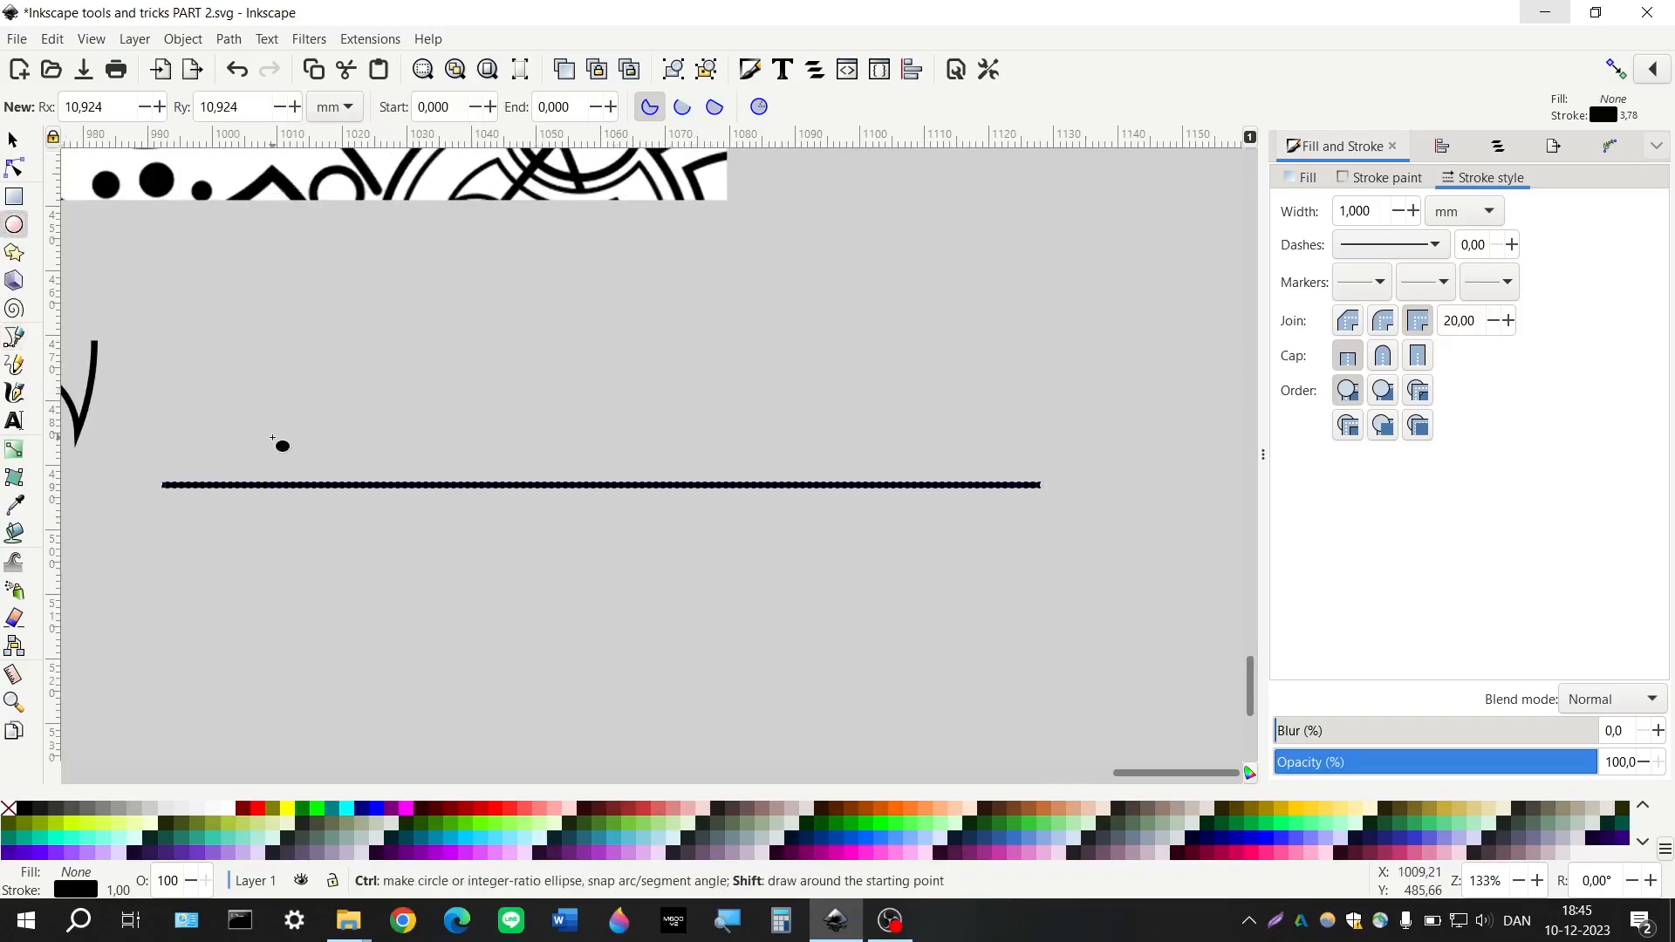
pyautogui.moveTo(272, 437); pyautogui.dragTo(344, 516)
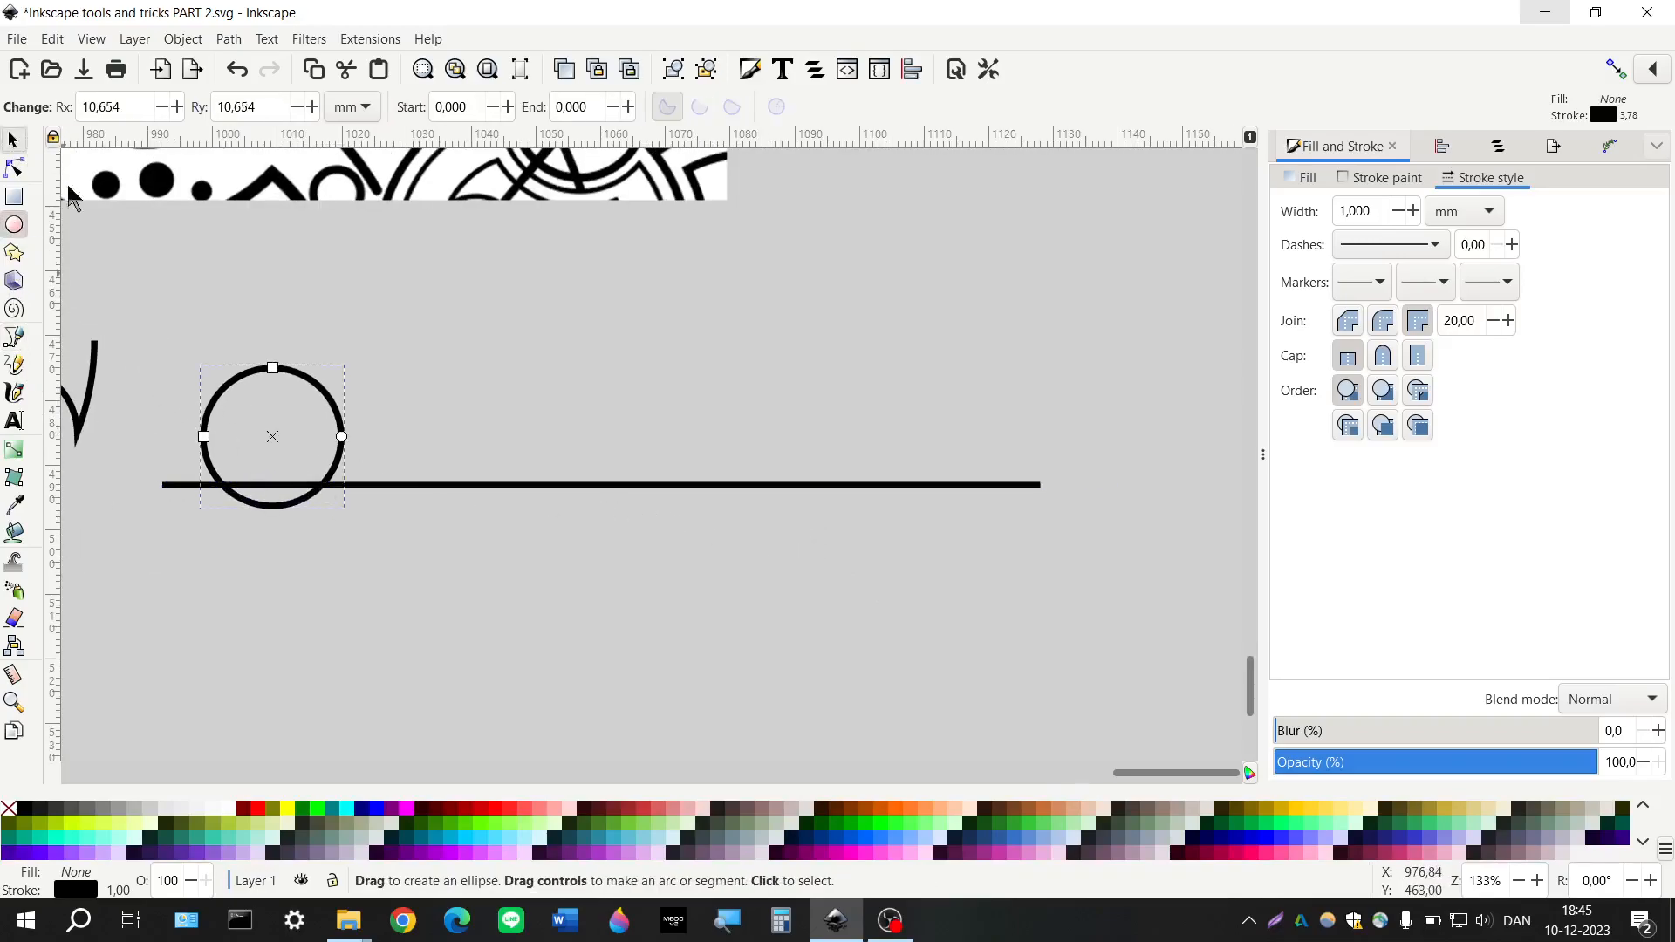
# Delete the straight horizontal line together with the circle overlapping it
pyautogui.press('s')
pyautogui.keyDown('shift'); pyautogui.click(386, 486); pyautogui.keyUp('shift')
pyautogui.press('Delete')
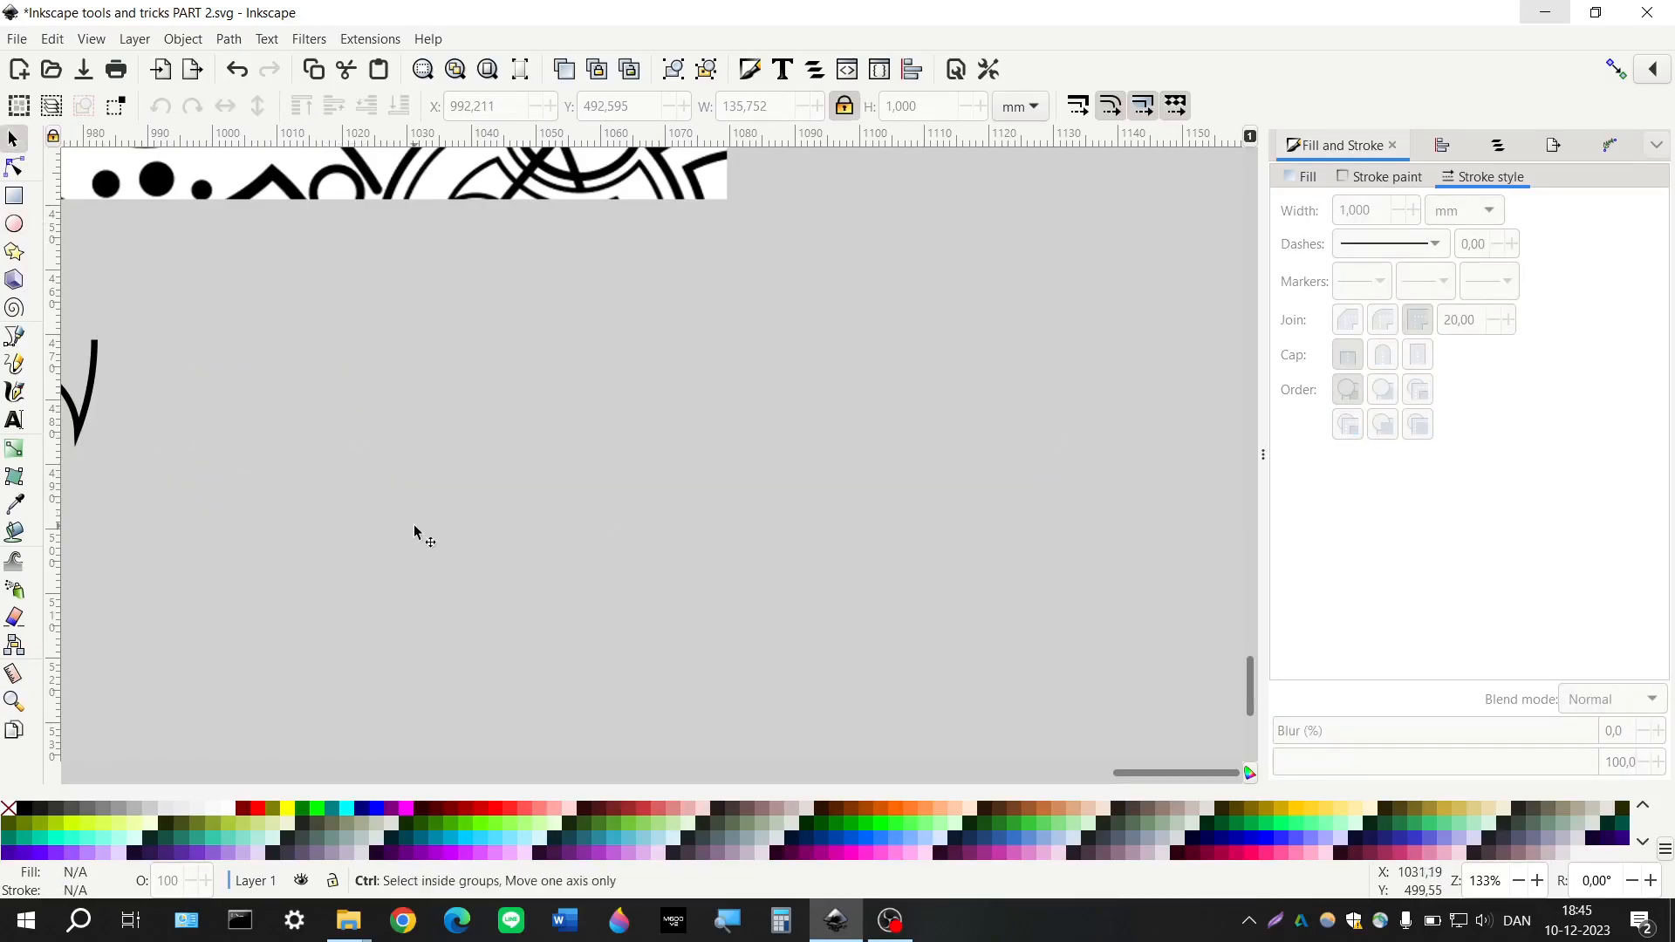
# Draw a rectangle about 128 by 73 mm in the empty area beside the lettering design
pyautogui.keyDown('ctrl'); pyautogui.scroll(-2, 415, 531); pyautogui.keyUp('ctrl')
pyautogui.moveTo(353, 364); pyautogui.dragTo(1069, 707)
pyautogui.hscroll(-2, 381, 561)
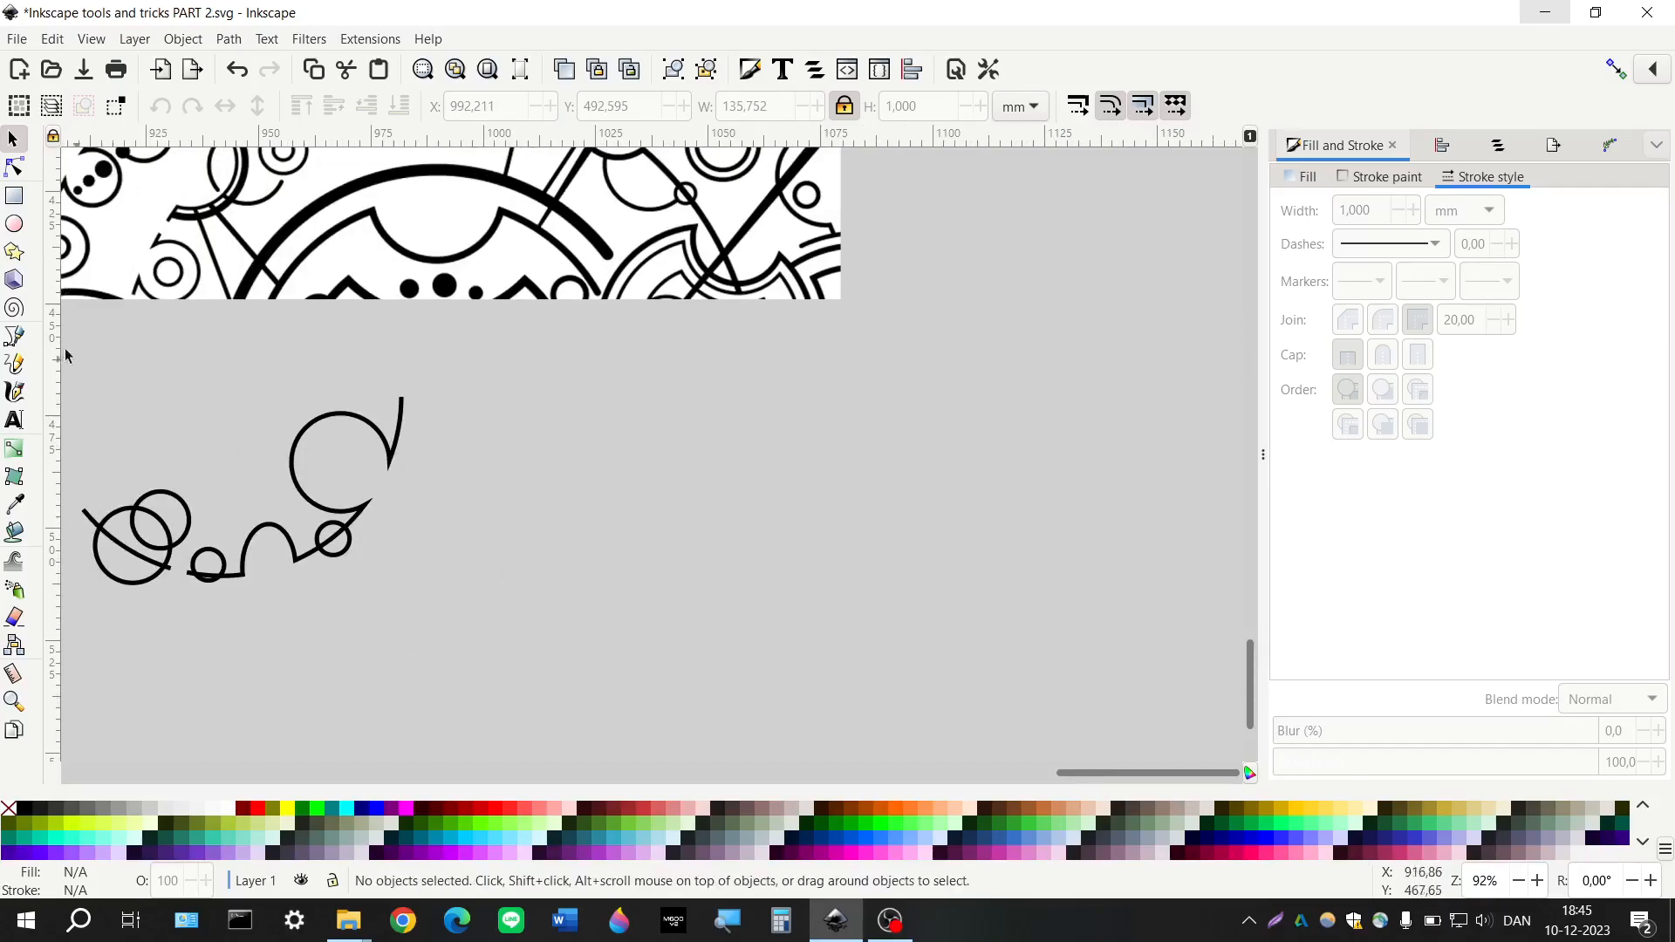
pyautogui.click(14, 195)
pyautogui.moveTo(463, 352)
pyautogui.mouseDown()
pyautogui.moveTo(654, 505)
pyautogui.moveTo(1036, 678)
pyautogui.mouseUp()
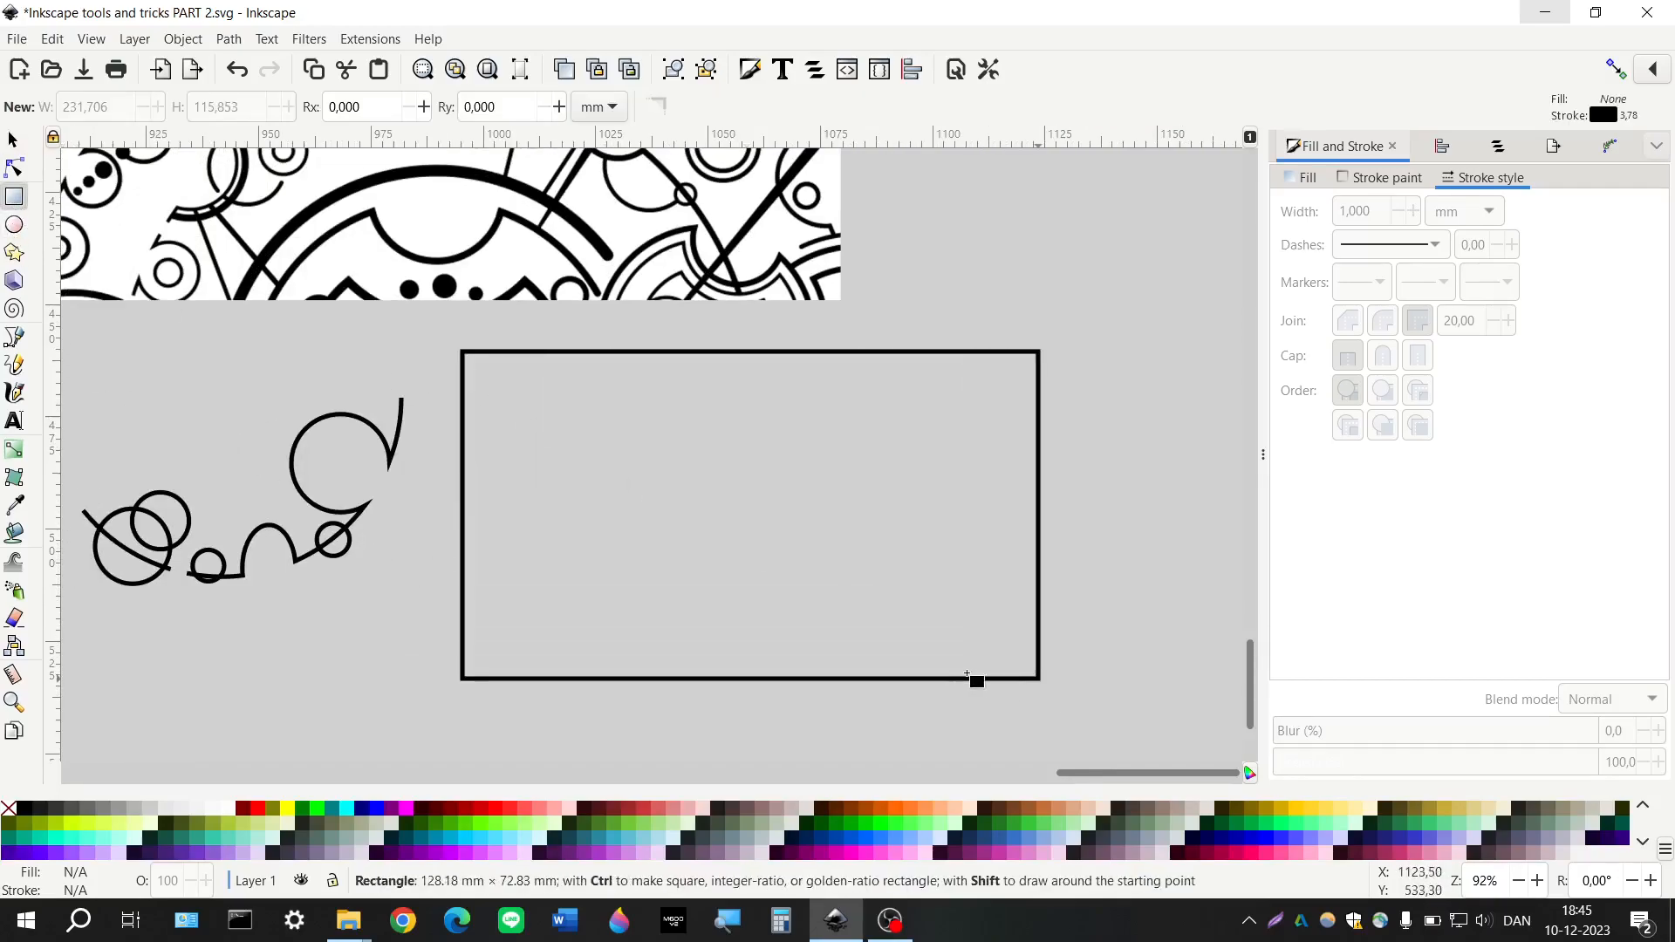
pyautogui.hscroll(2, 704, 549)
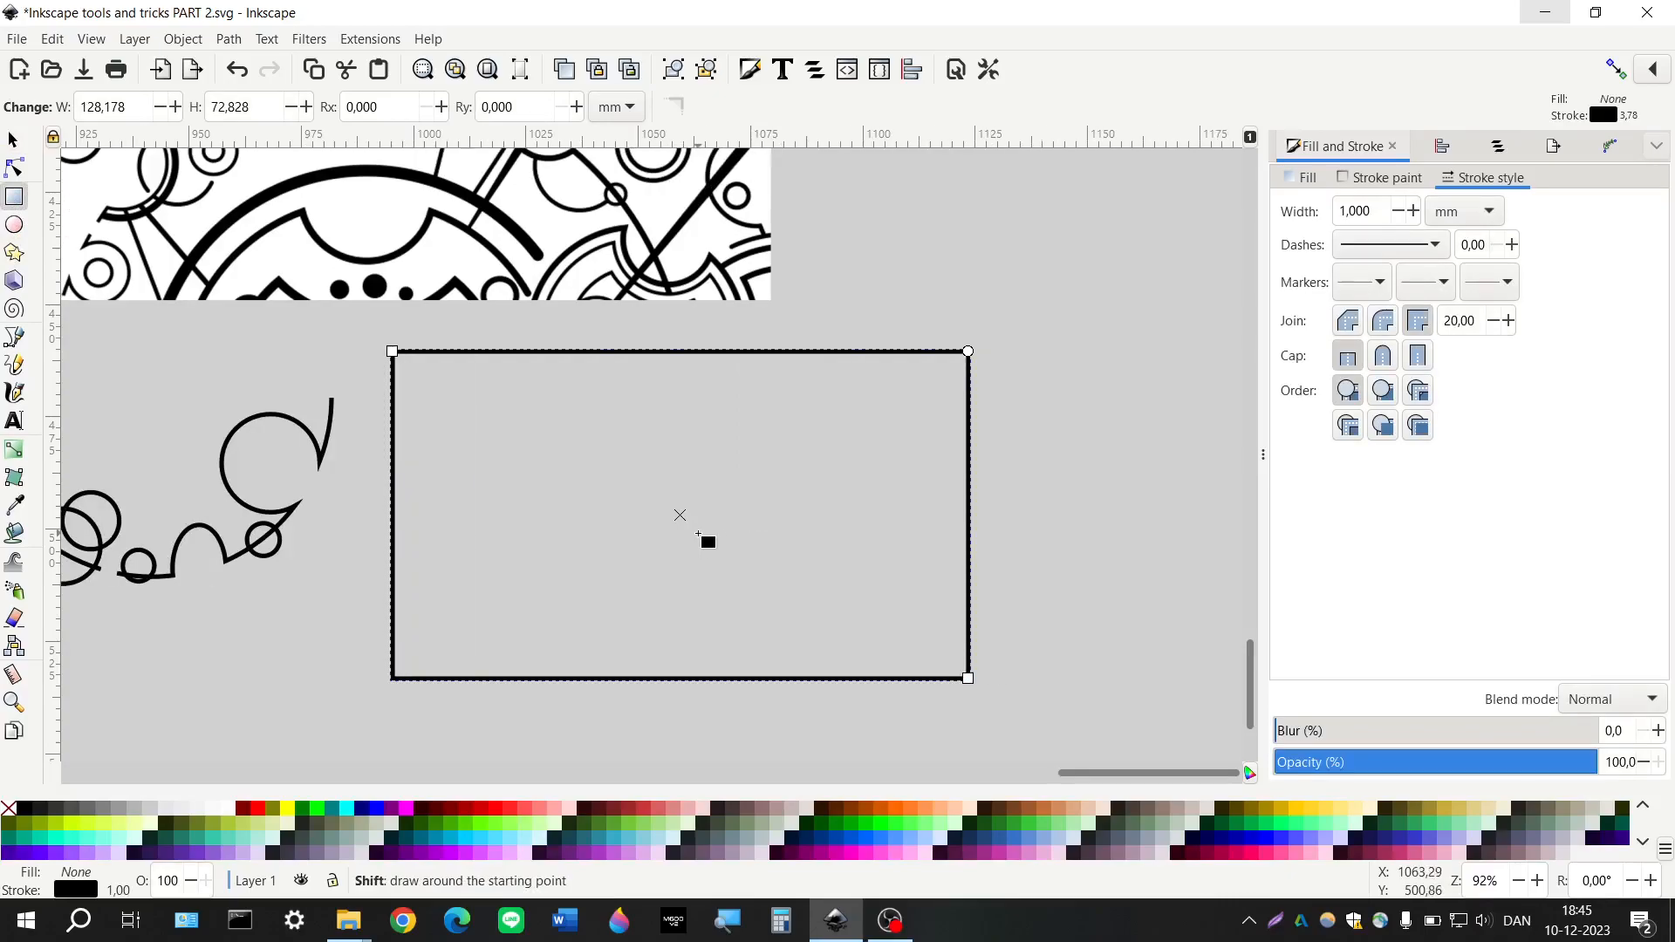
# Draw five circles of varying sizes along the rectangle's lower edge, the last about 25 mm across, with one circle floating just above the edge
pyautogui.click(14, 224)
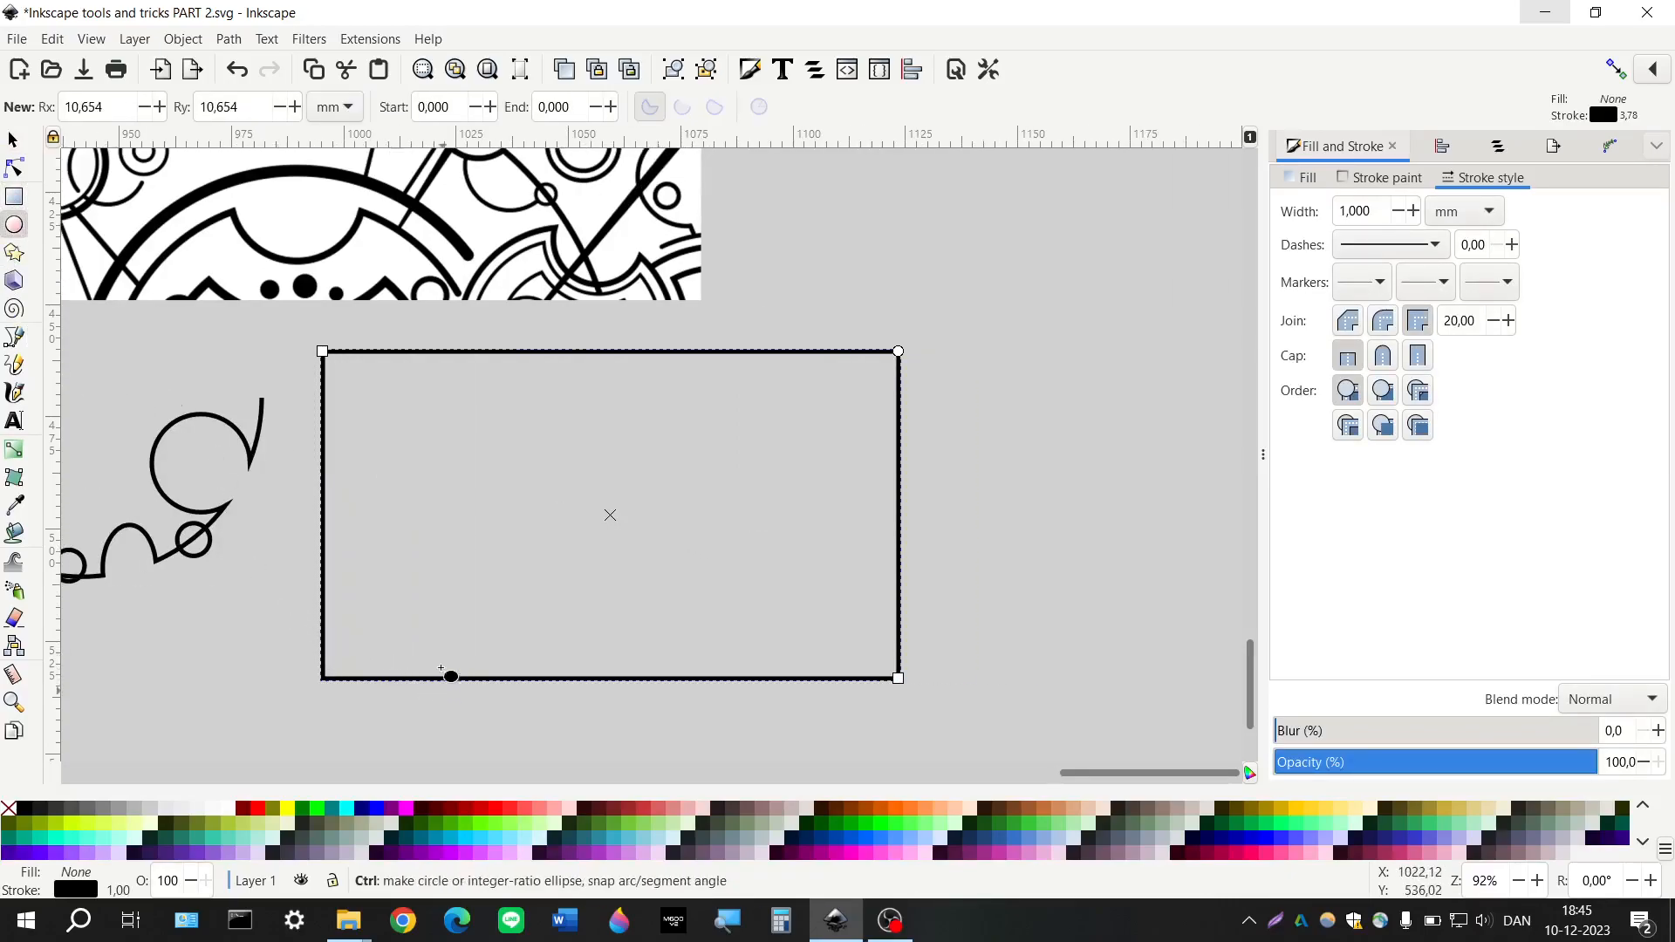
pyautogui.scroll(-1, 407, 688)
pyautogui.scroll(2, 438, 693)
pyautogui.moveTo(372, 674); pyautogui.dragTo(398, 700)
pyautogui.moveTo(455, 601)
pyautogui.mouseDown()
pyautogui.moveTo(520, 661)
pyautogui.moveTo(730, 700)
pyautogui.moveTo(797, 690)
pyautogui.moveTo(920, 776)
pyautogui.mouseUp()
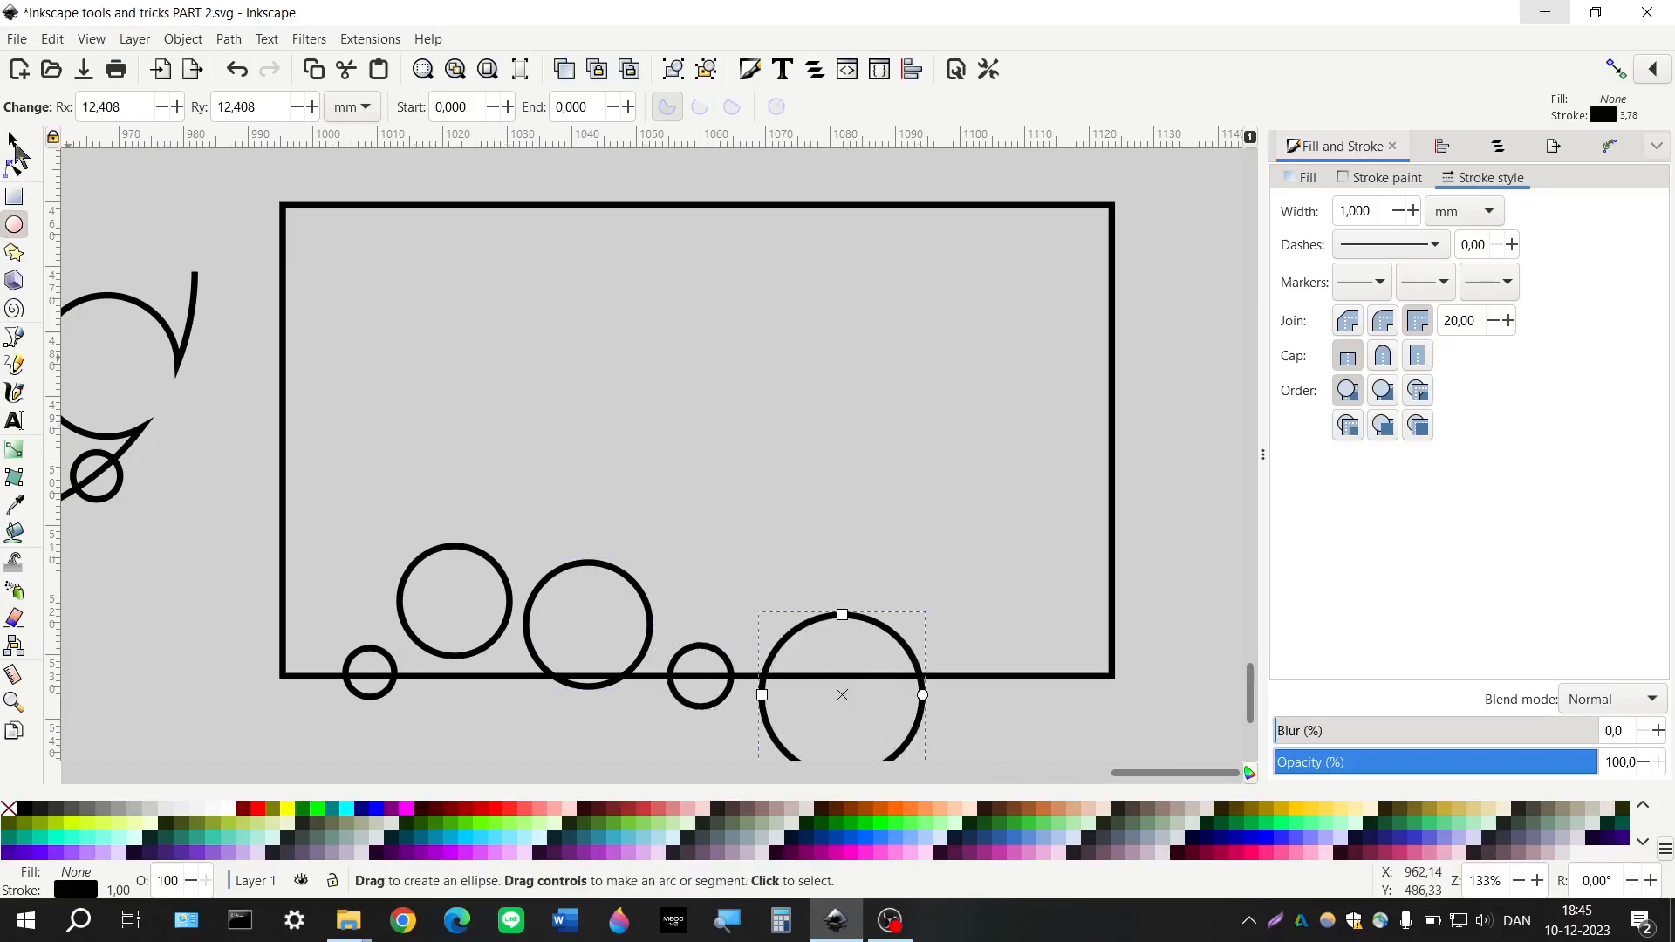
# Subtract the third circle and the large fifth circle from the rectangle using the Difference operation
pyautogui.click(13, 142)
pyautogui.scroll(-2, 512, 502)
pyautogui.hscroll(-2, 497, 578)
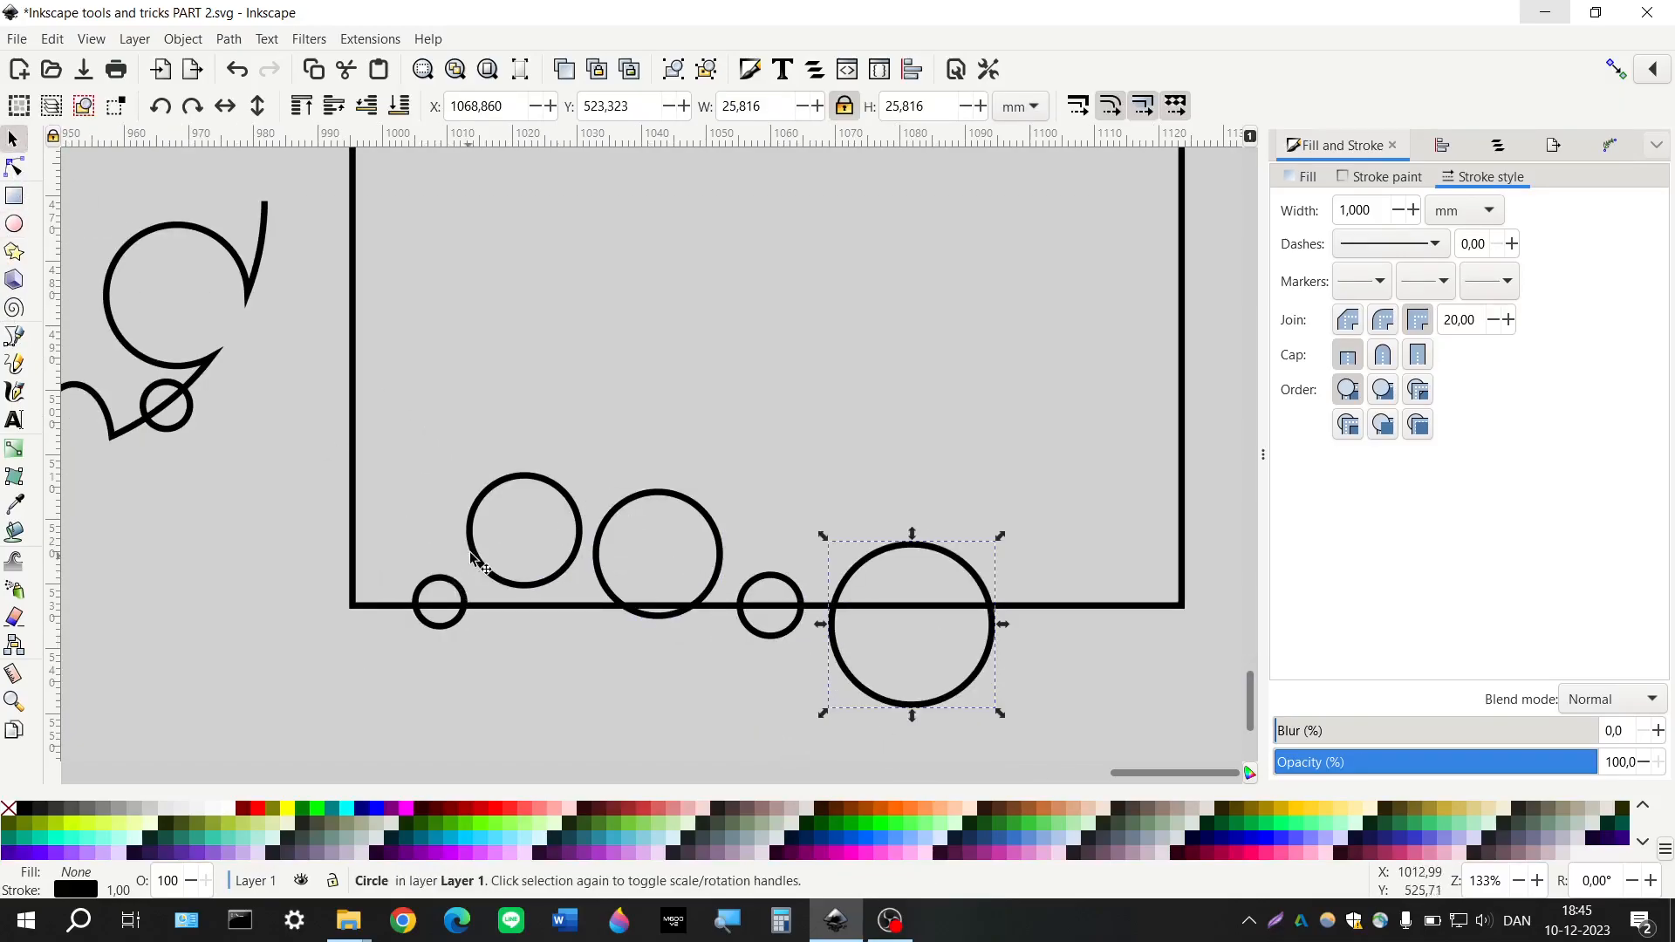
pyautogui.click(590, 582)
pyautogui.keyDown('shift'); pyautogui.click(559, 608); pyautogui.keyUp('shift')
pyautogui.hotkey('ctrl', '-')
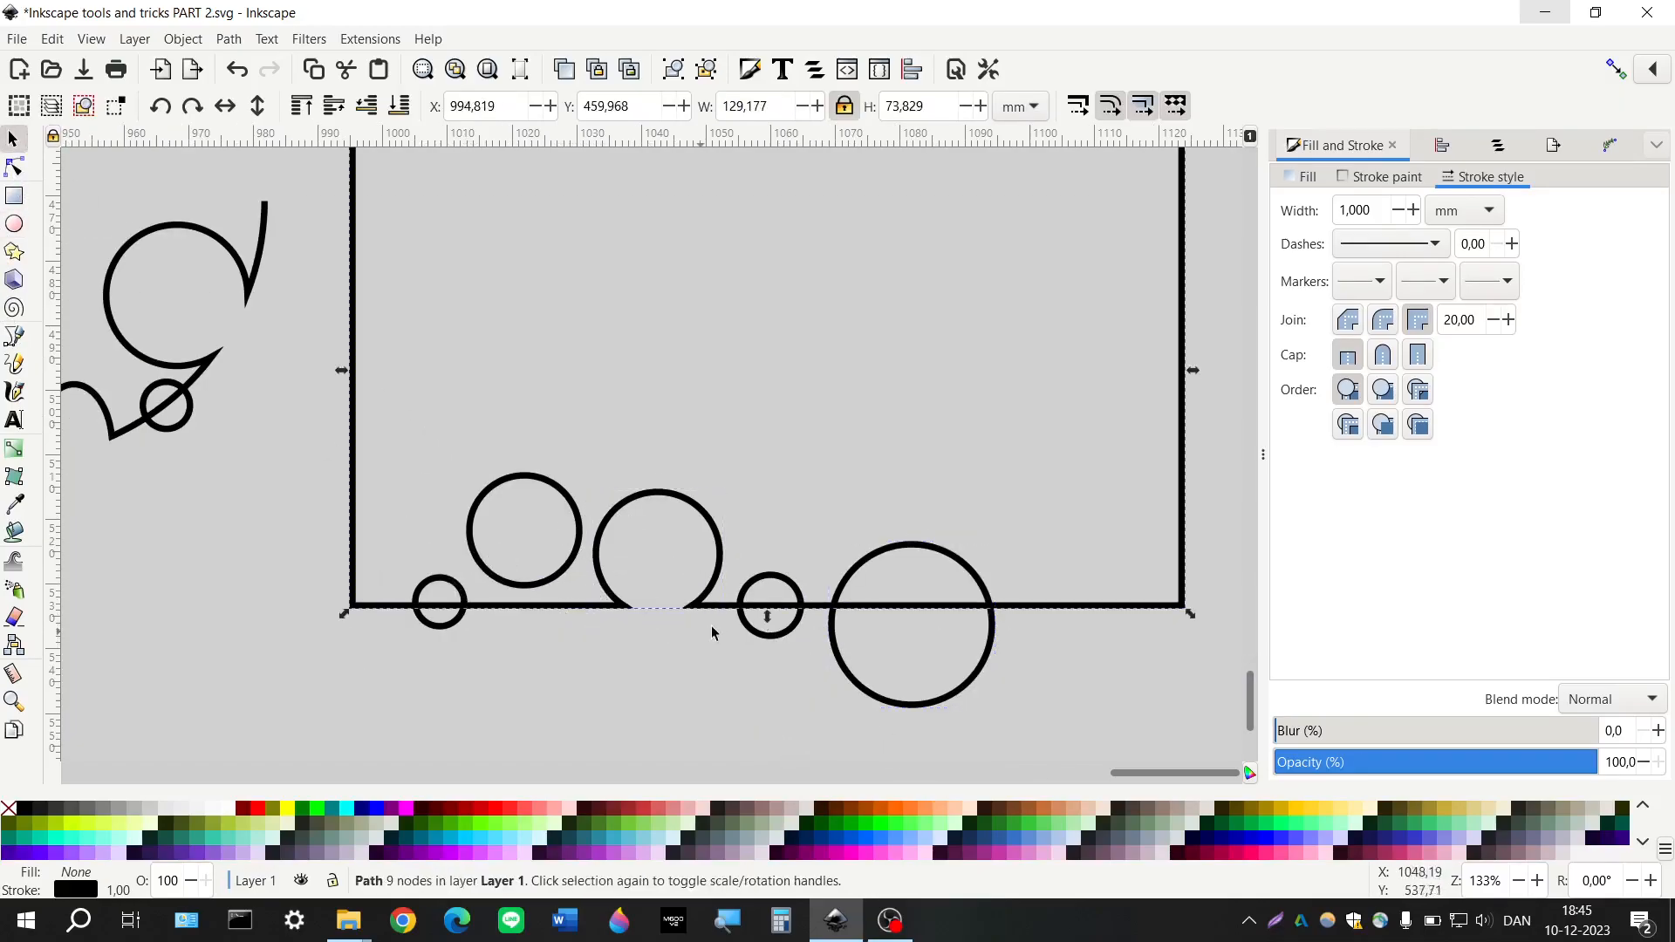
pyautogui.keyDown('shift'); pyautogui.click(851, 576); pyautogui.keyUp('shift')
pyautogui.hotkey('ctrl', '-')
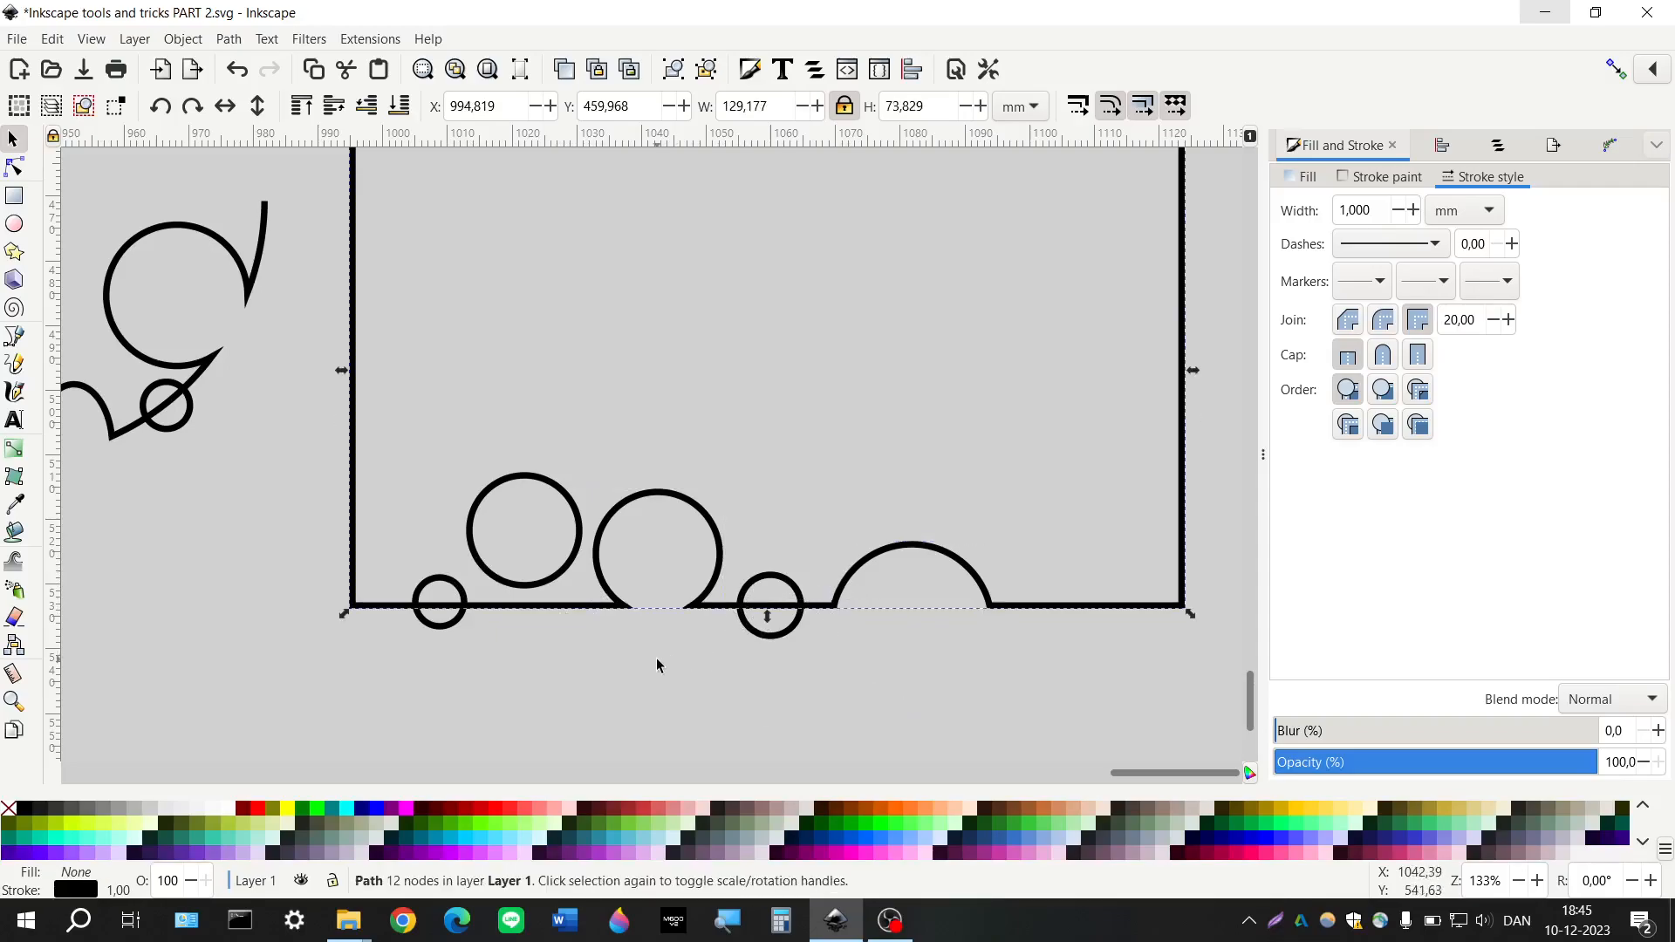
pyautogui.click(580, 655)
pyautogui.hscroll(2, 553, 646)
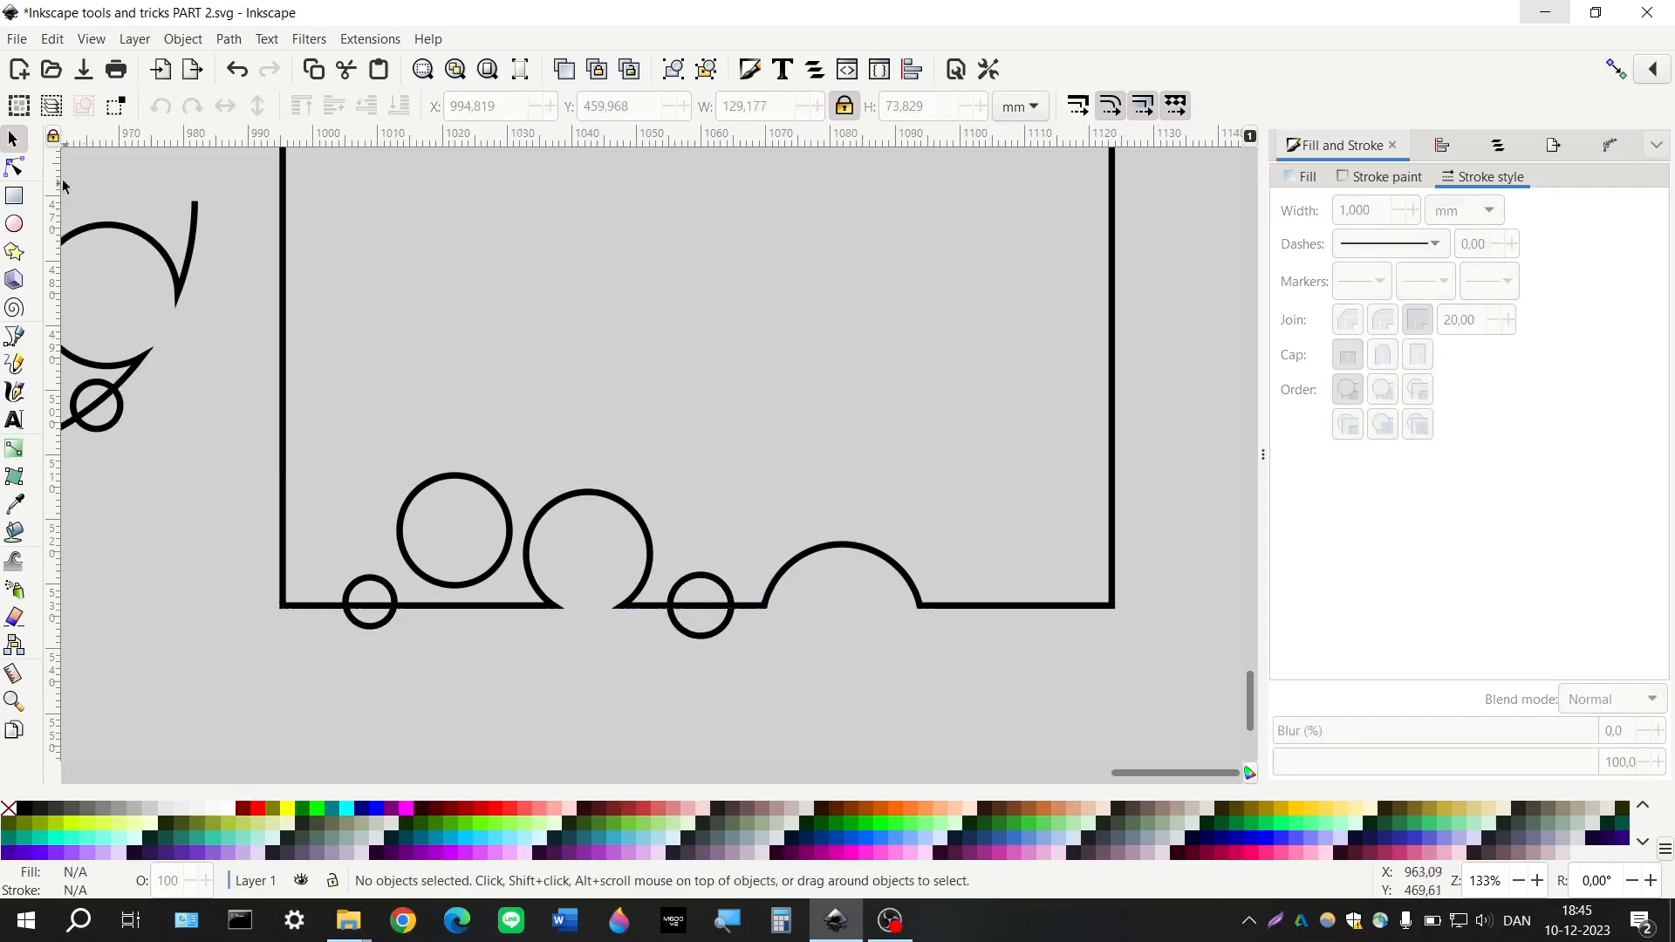
# Delete the rectangle's left, upper and right side segments so only the cut-out lower baseline is left
pyautogui.click(14, 166)
pyautogui.click(309, 608)
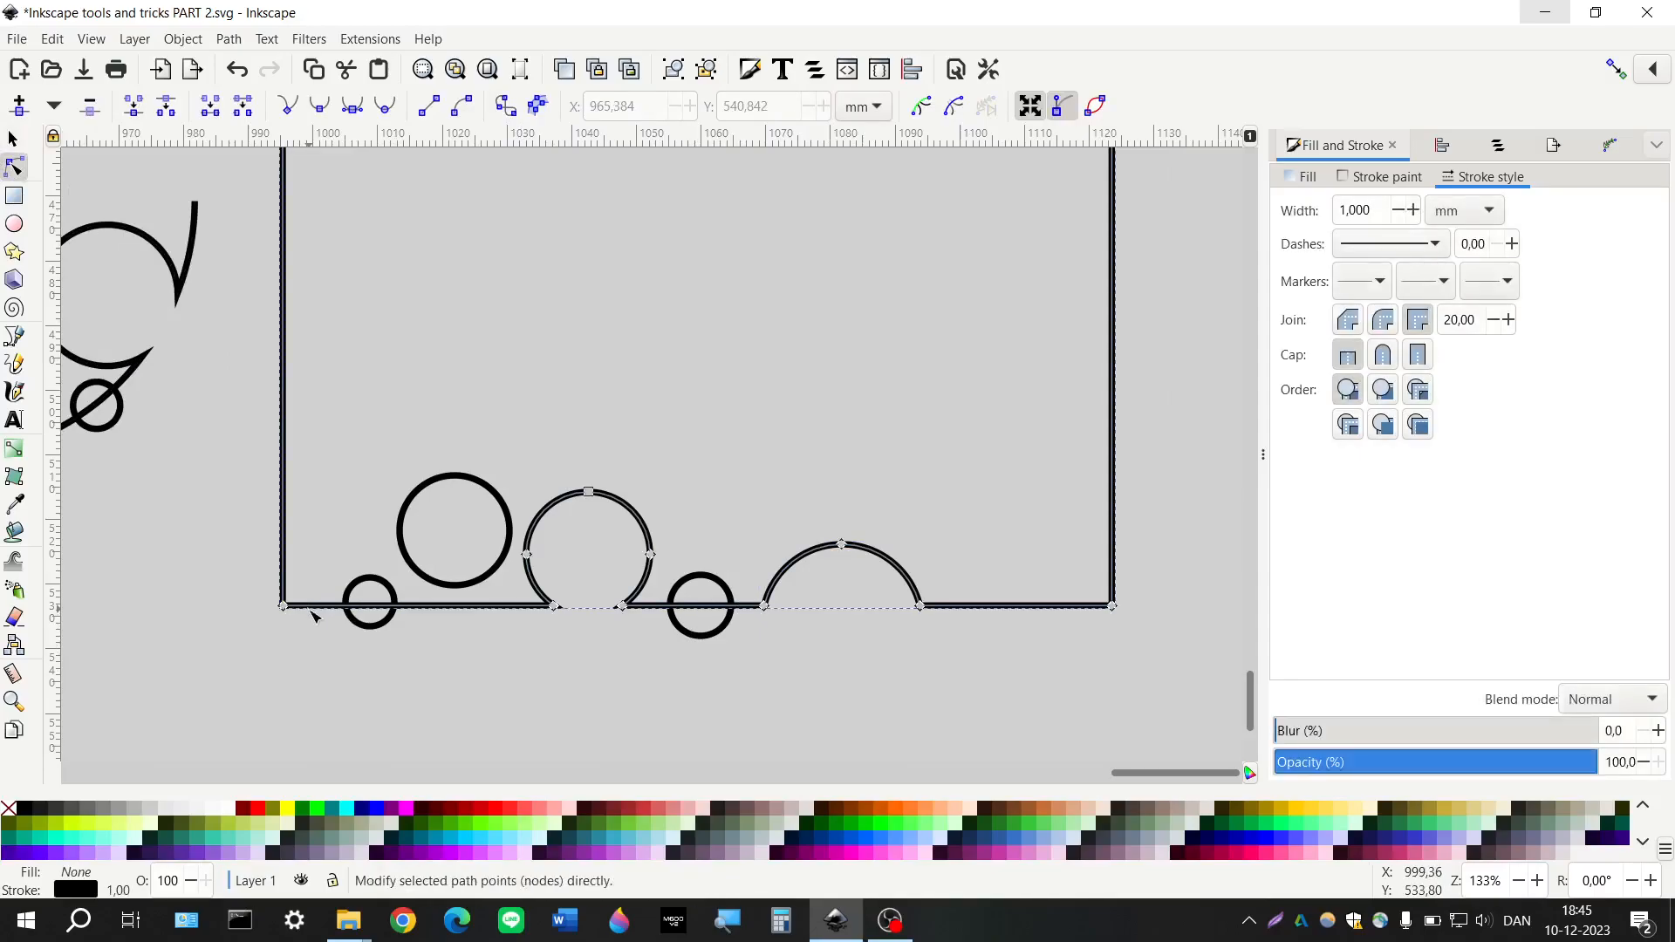
pyautogui.click(283, 558)
pyautogui.click(243, 106)
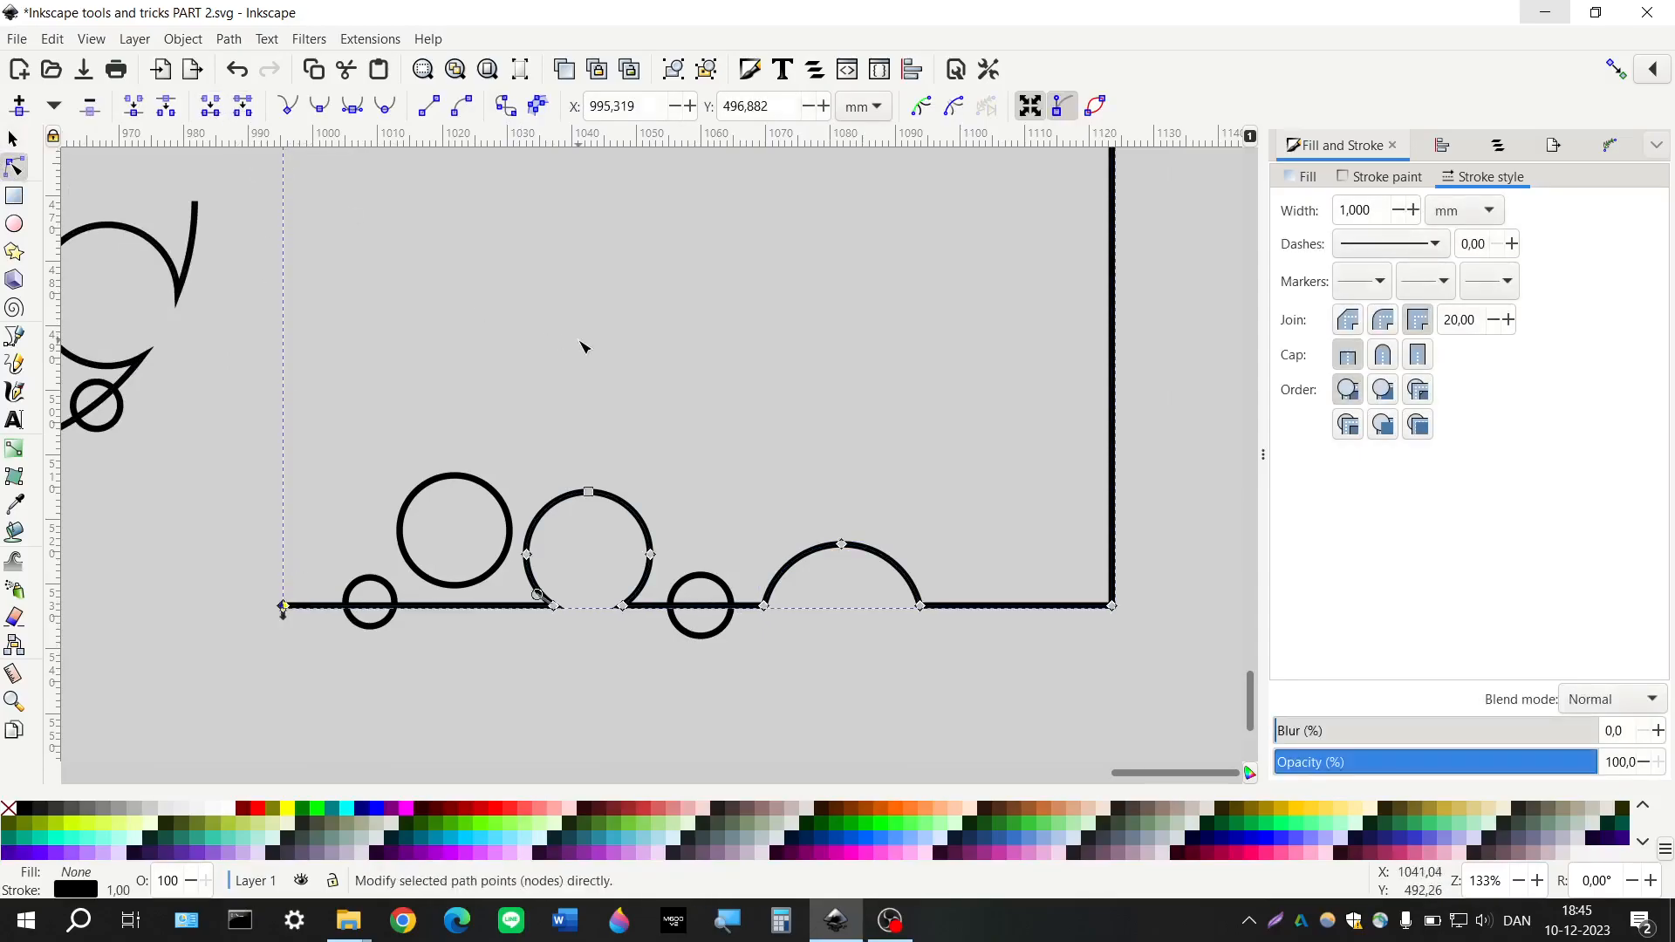
pyautogui.scroll(3, 580, 343)
pyautogui.click(567, 343)
pyautogui.click(242, 106)
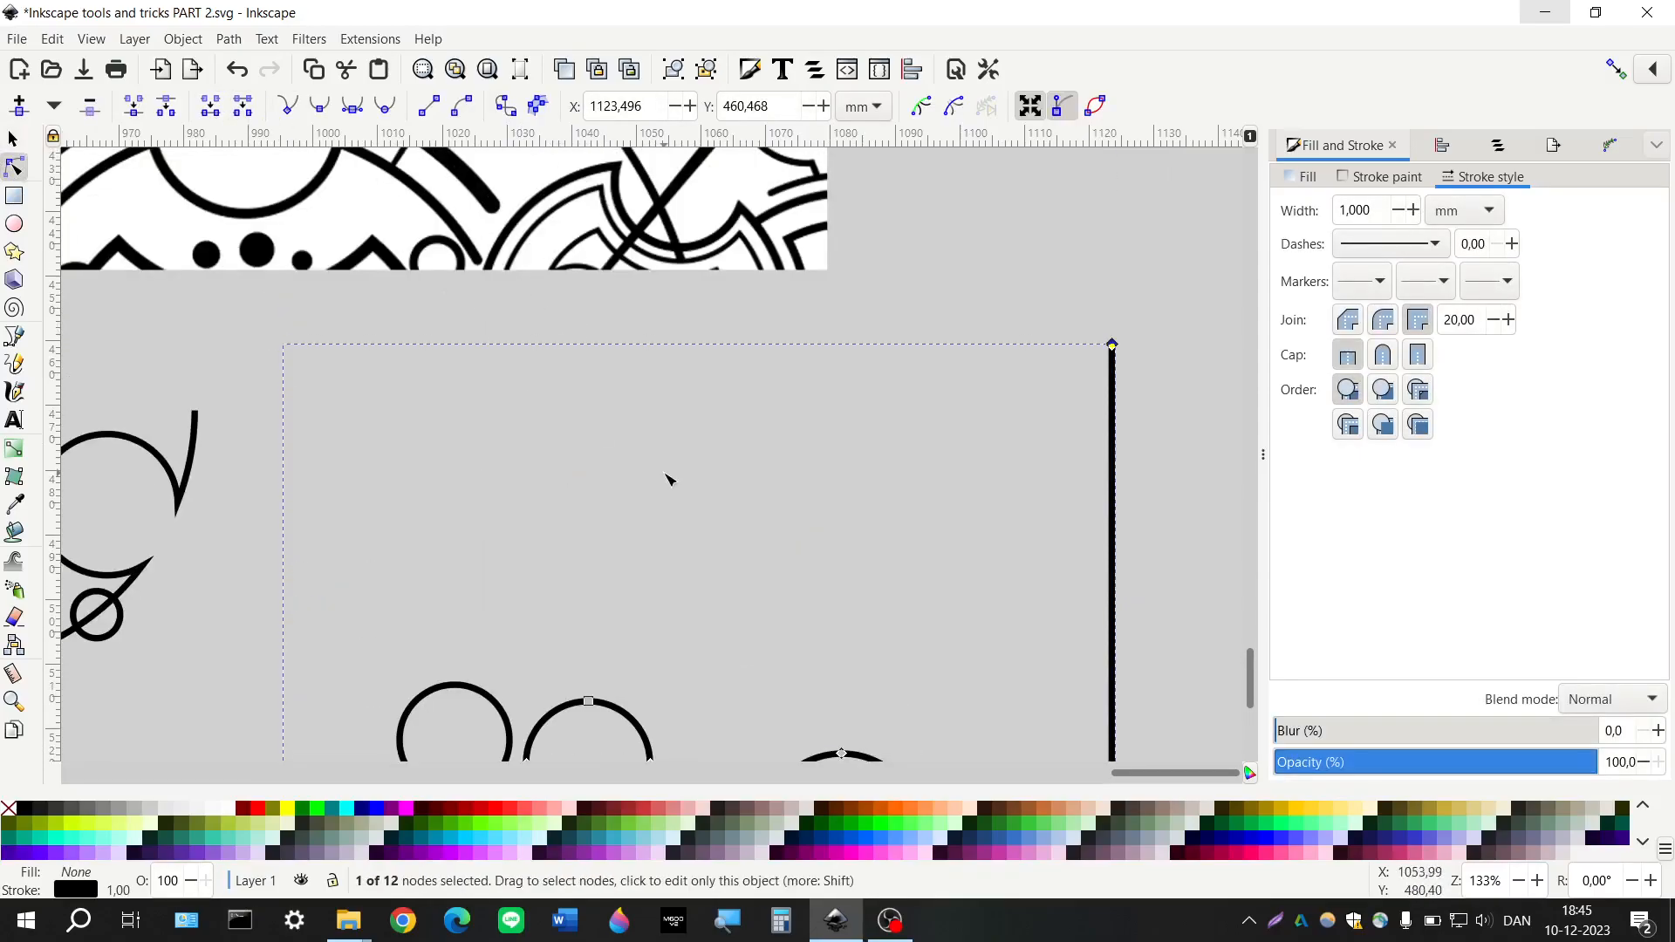
pyautogui.hscroll(4, 668, 474)
pyautogui.scroll(-4, 792, 460)
pyautogui.click(973, 415)
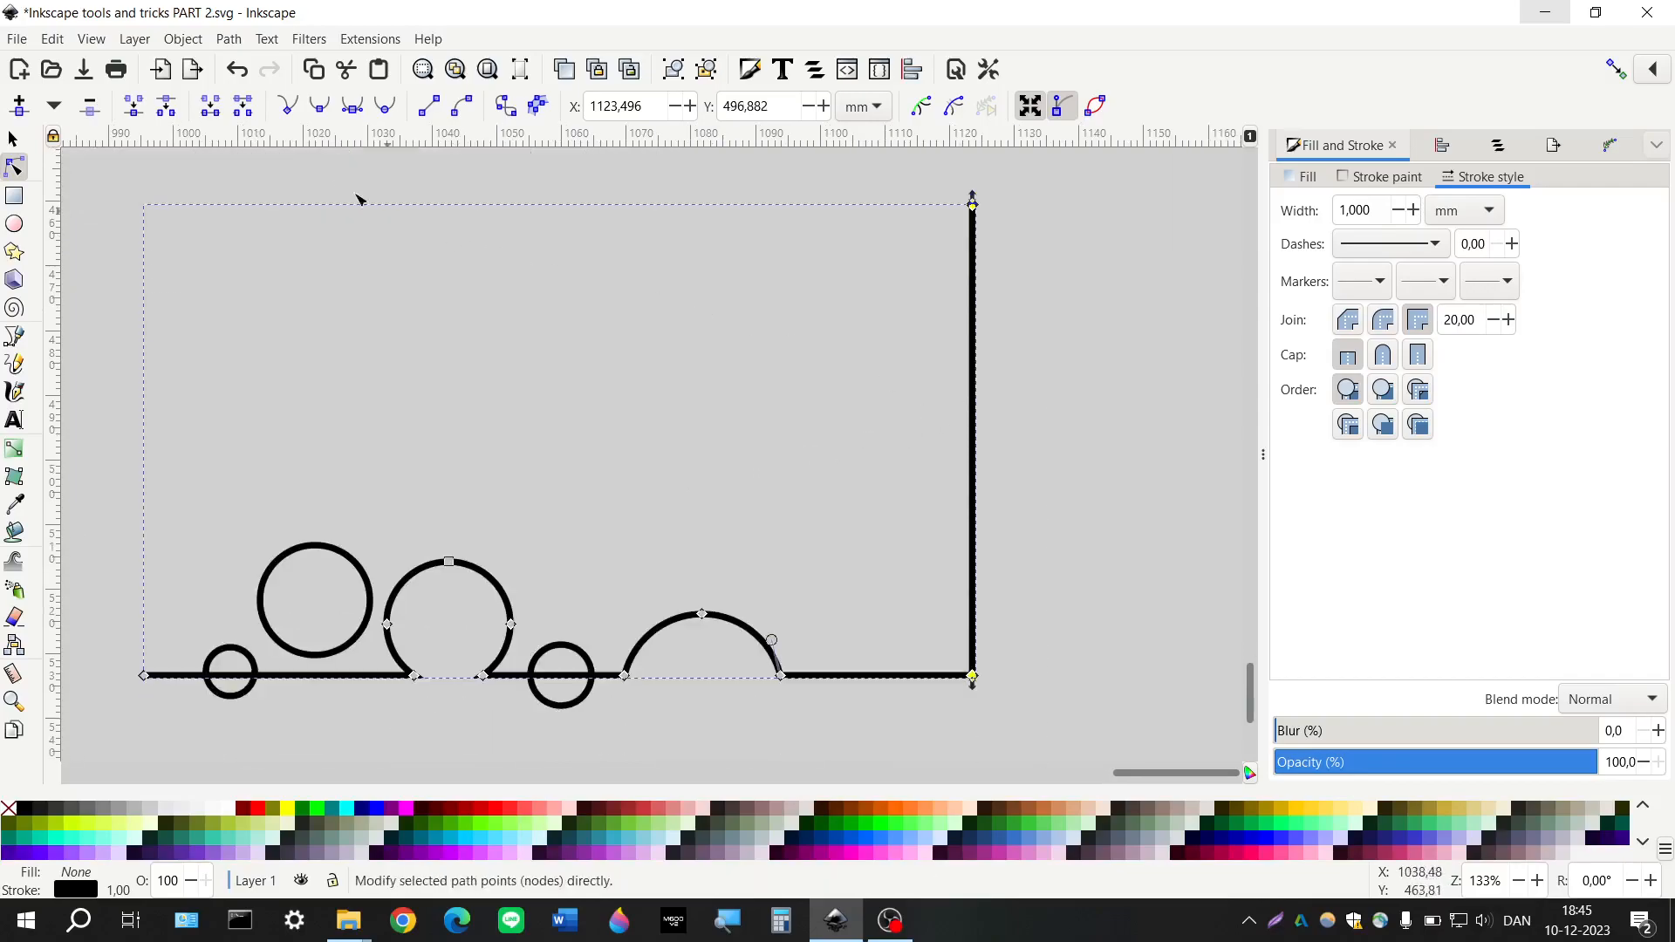
pyautogui.click(241, 105)
# Shorten the baseline by adding a node about 6 mm past the last arch and deleting the segment beyond it
pyautogui.scroll(1, 839, 699)
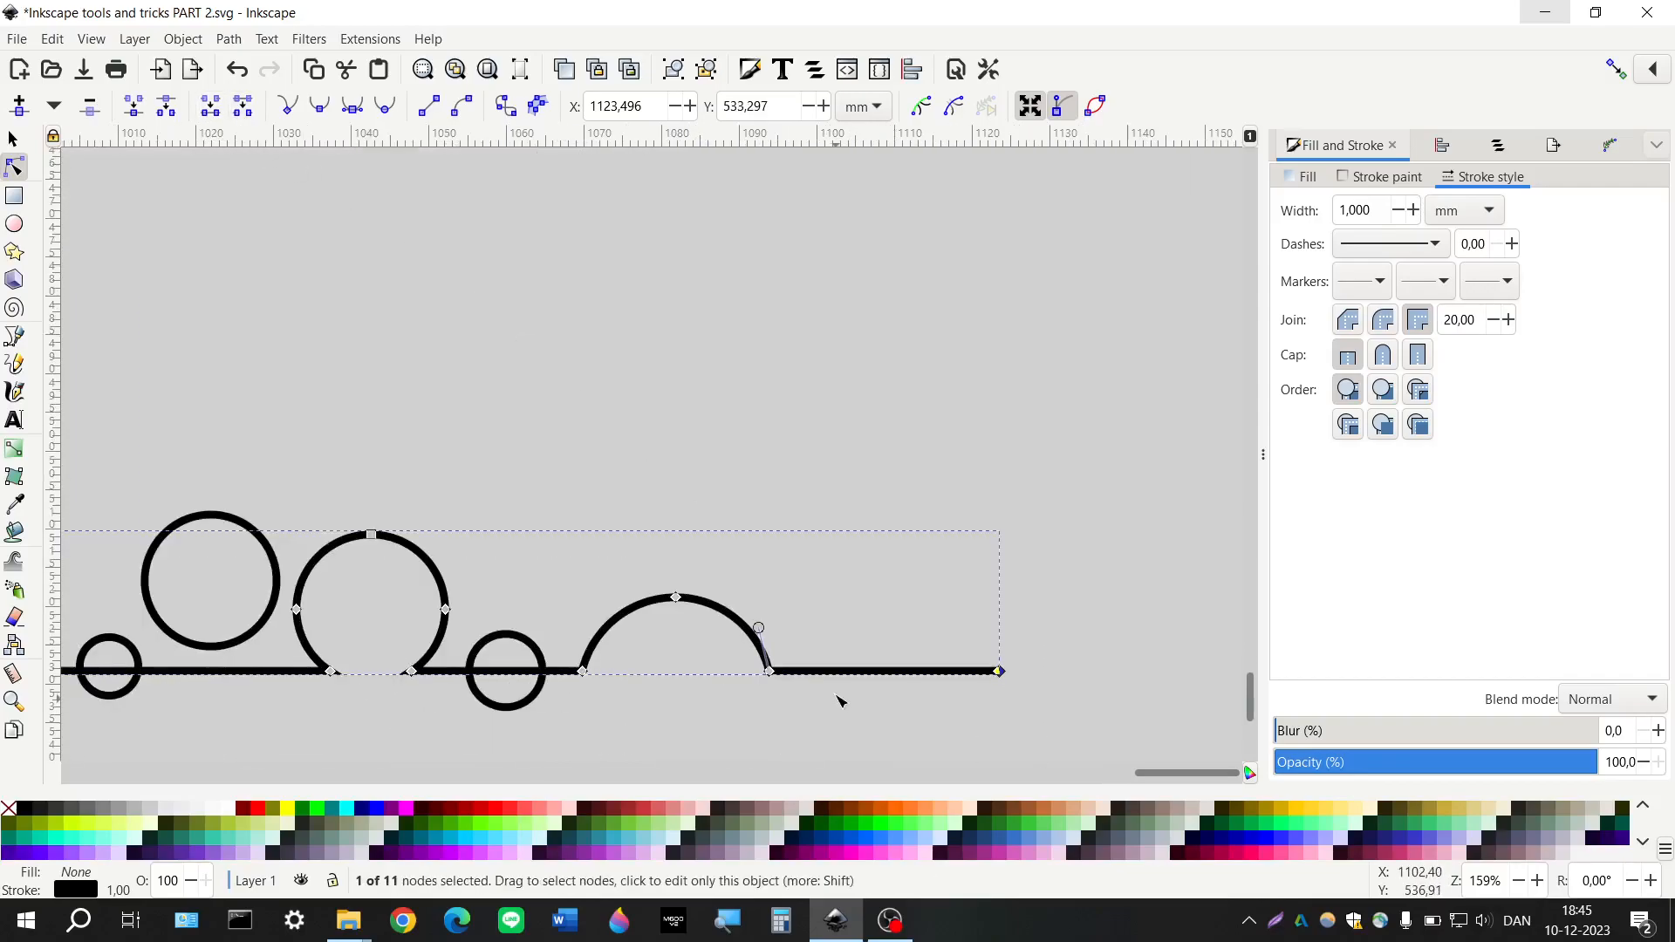
pyautogui.scroll(1, 839, 699)
pyautogui.doubleClick(816, 671)
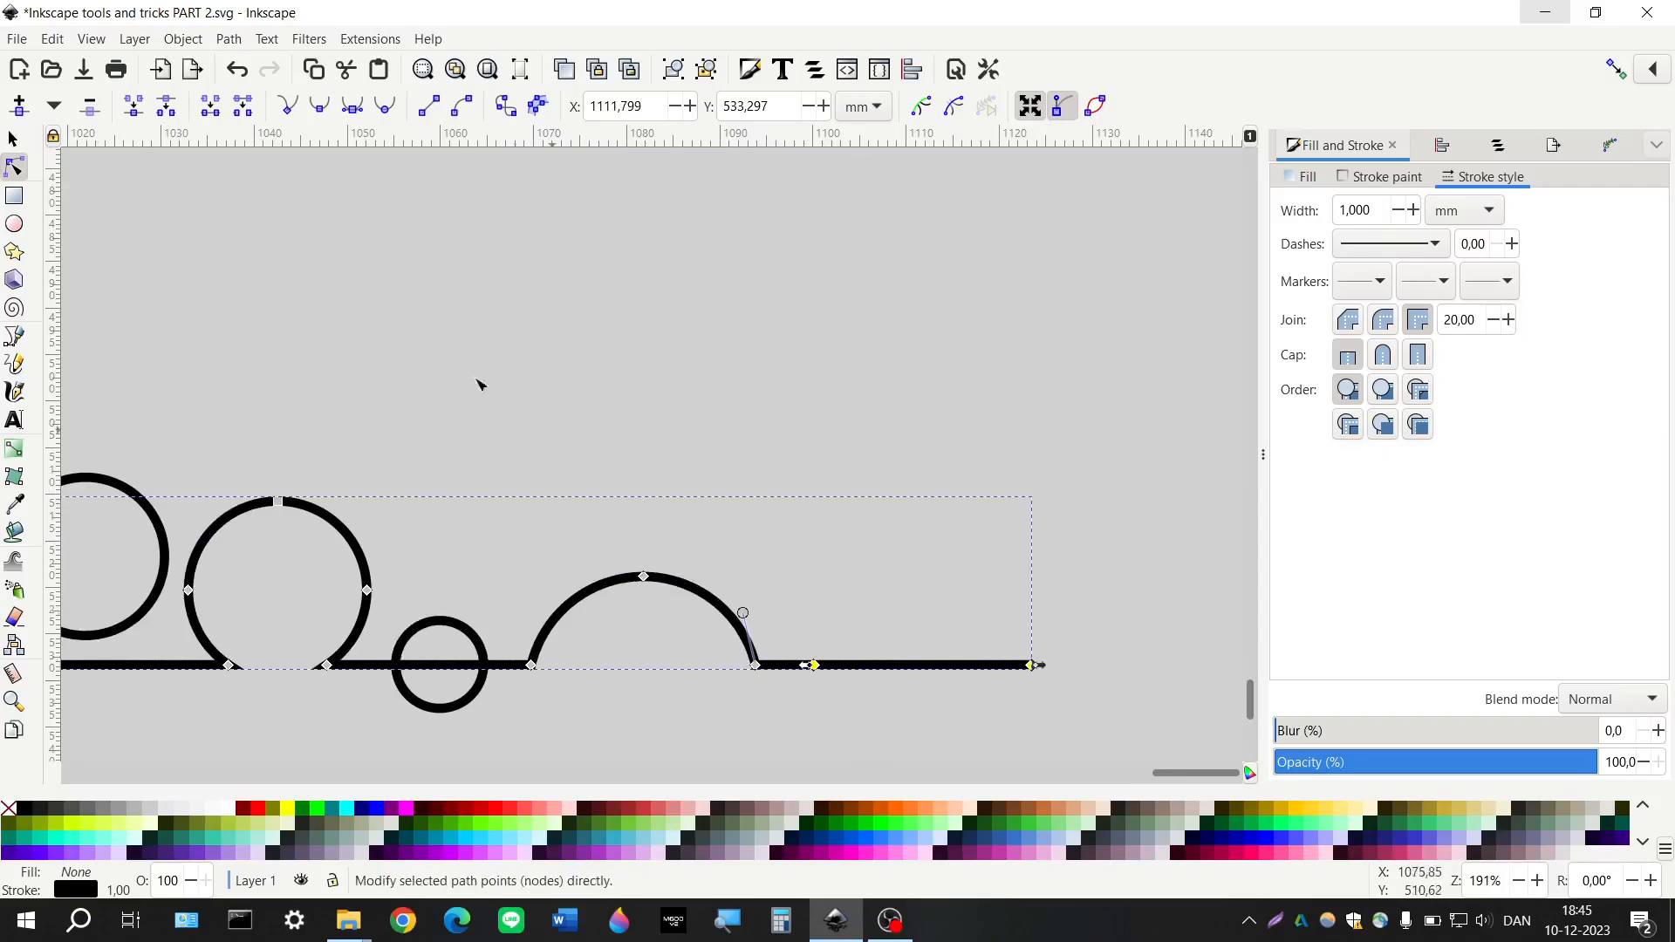
pyautogui.click(241, 105)
pyautogui.hscroll(-4, 609, 461)
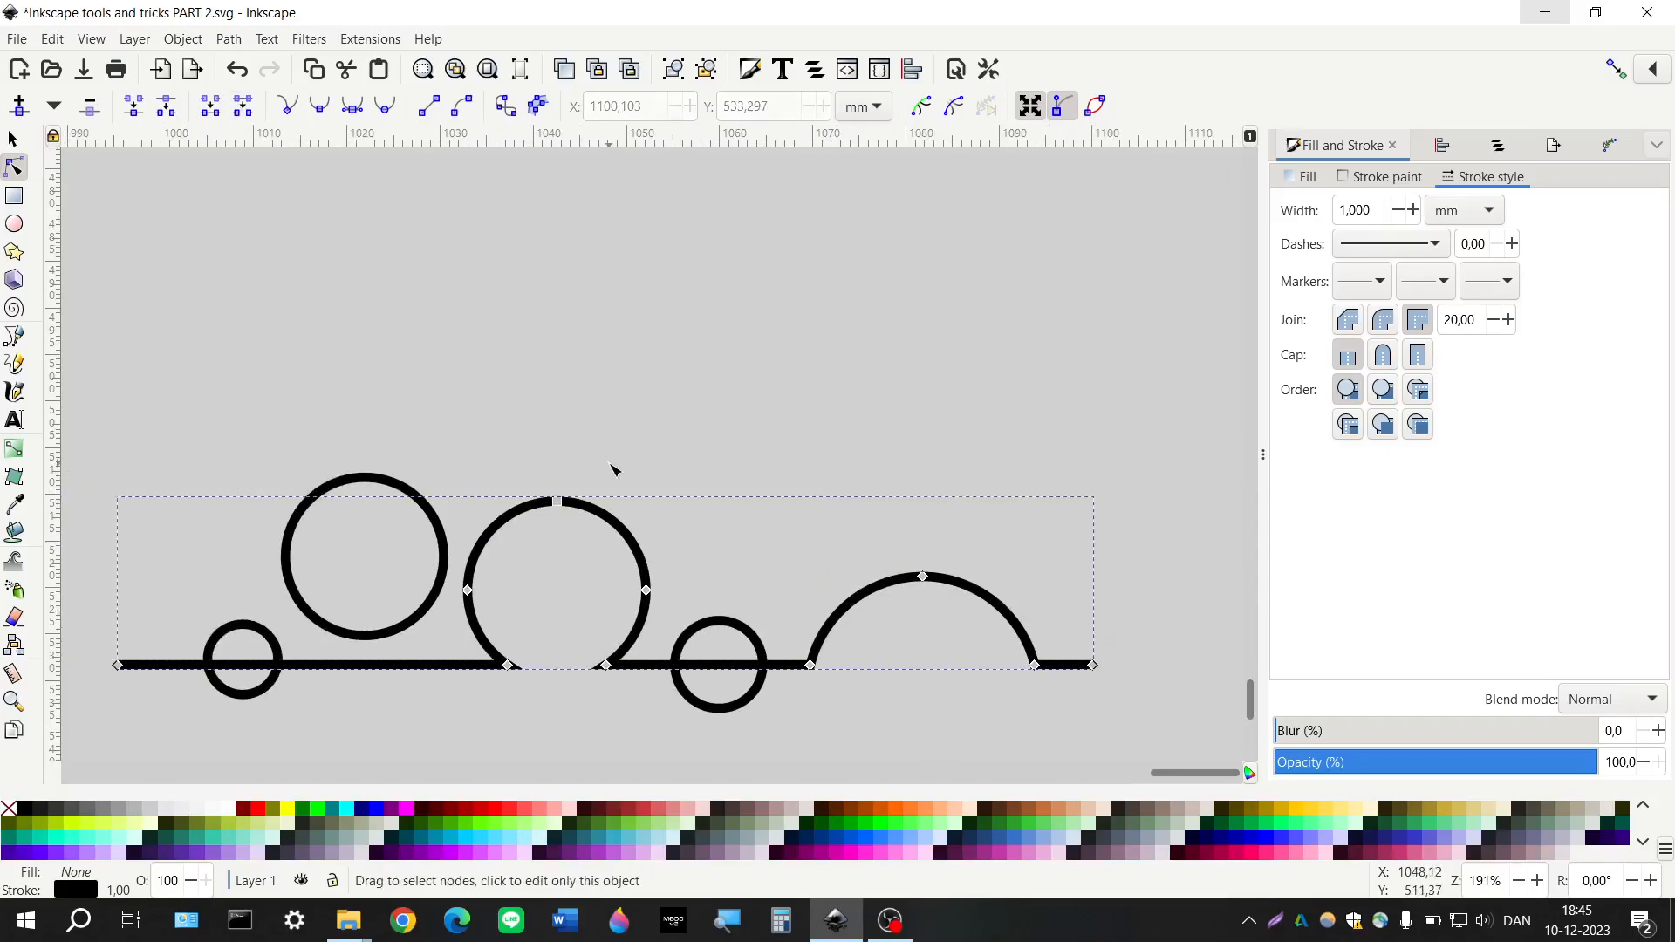
pyautogui.scroll(-2, 1068, 460)
pyautogui.click(12, 139)
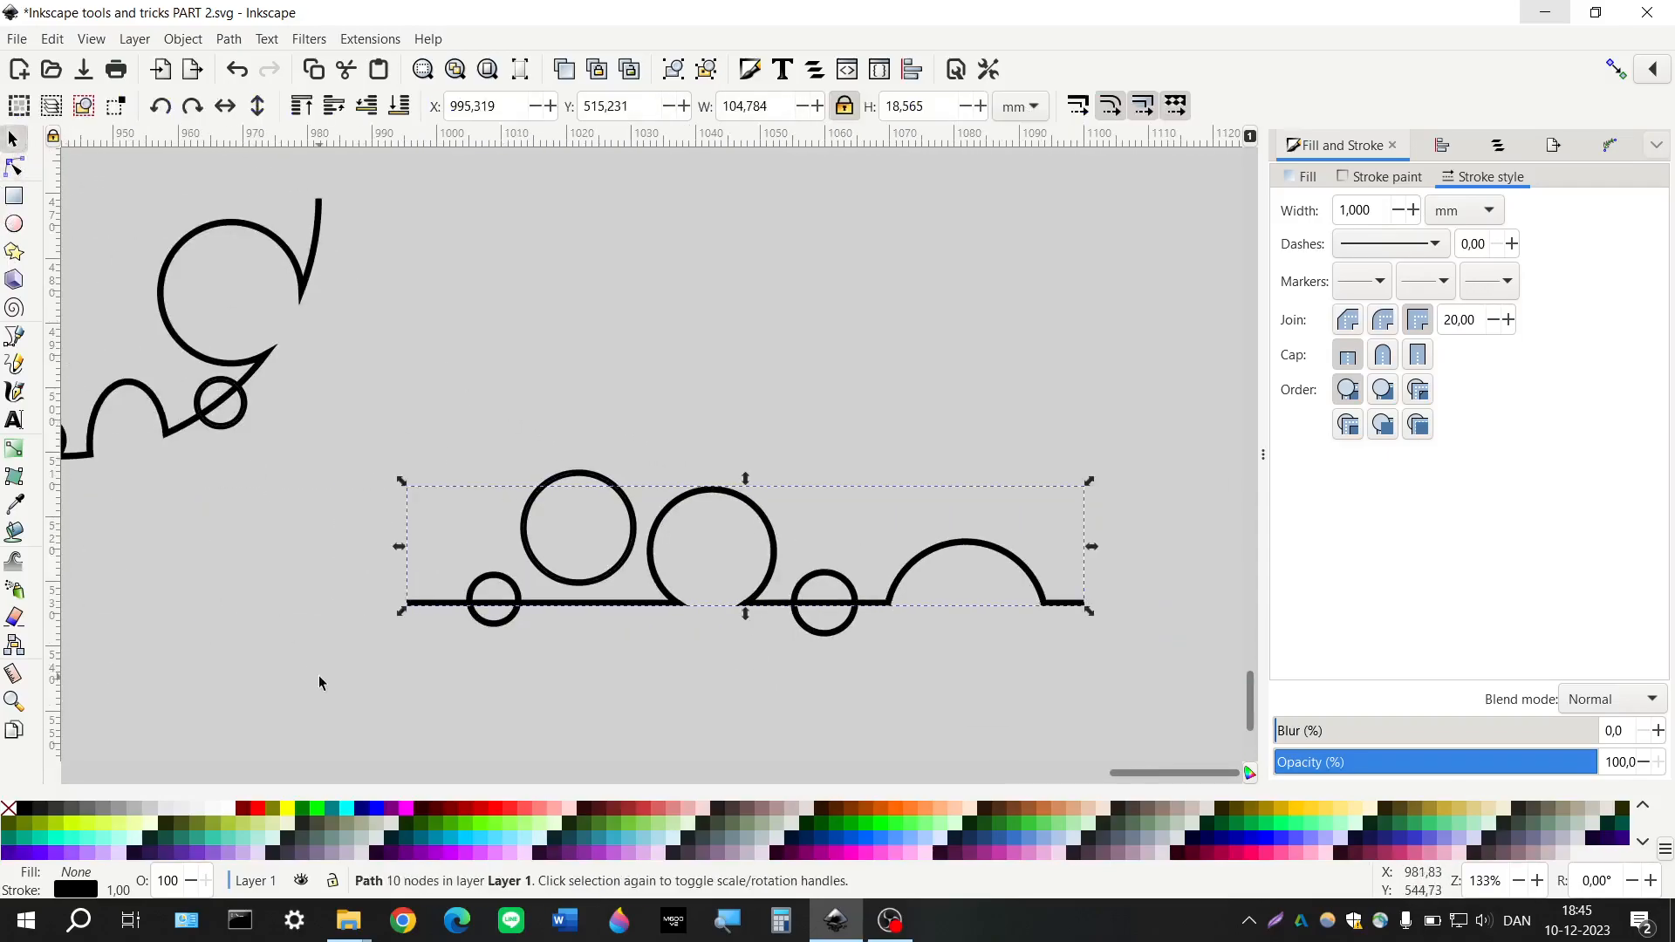
pyautogui.click(307, 639)
# Move the straight-baseline lettering with its circles about 5 mm left and 26 mm up, beside the curved lettering design
pyautogui.scroll(-2, 307, 639)
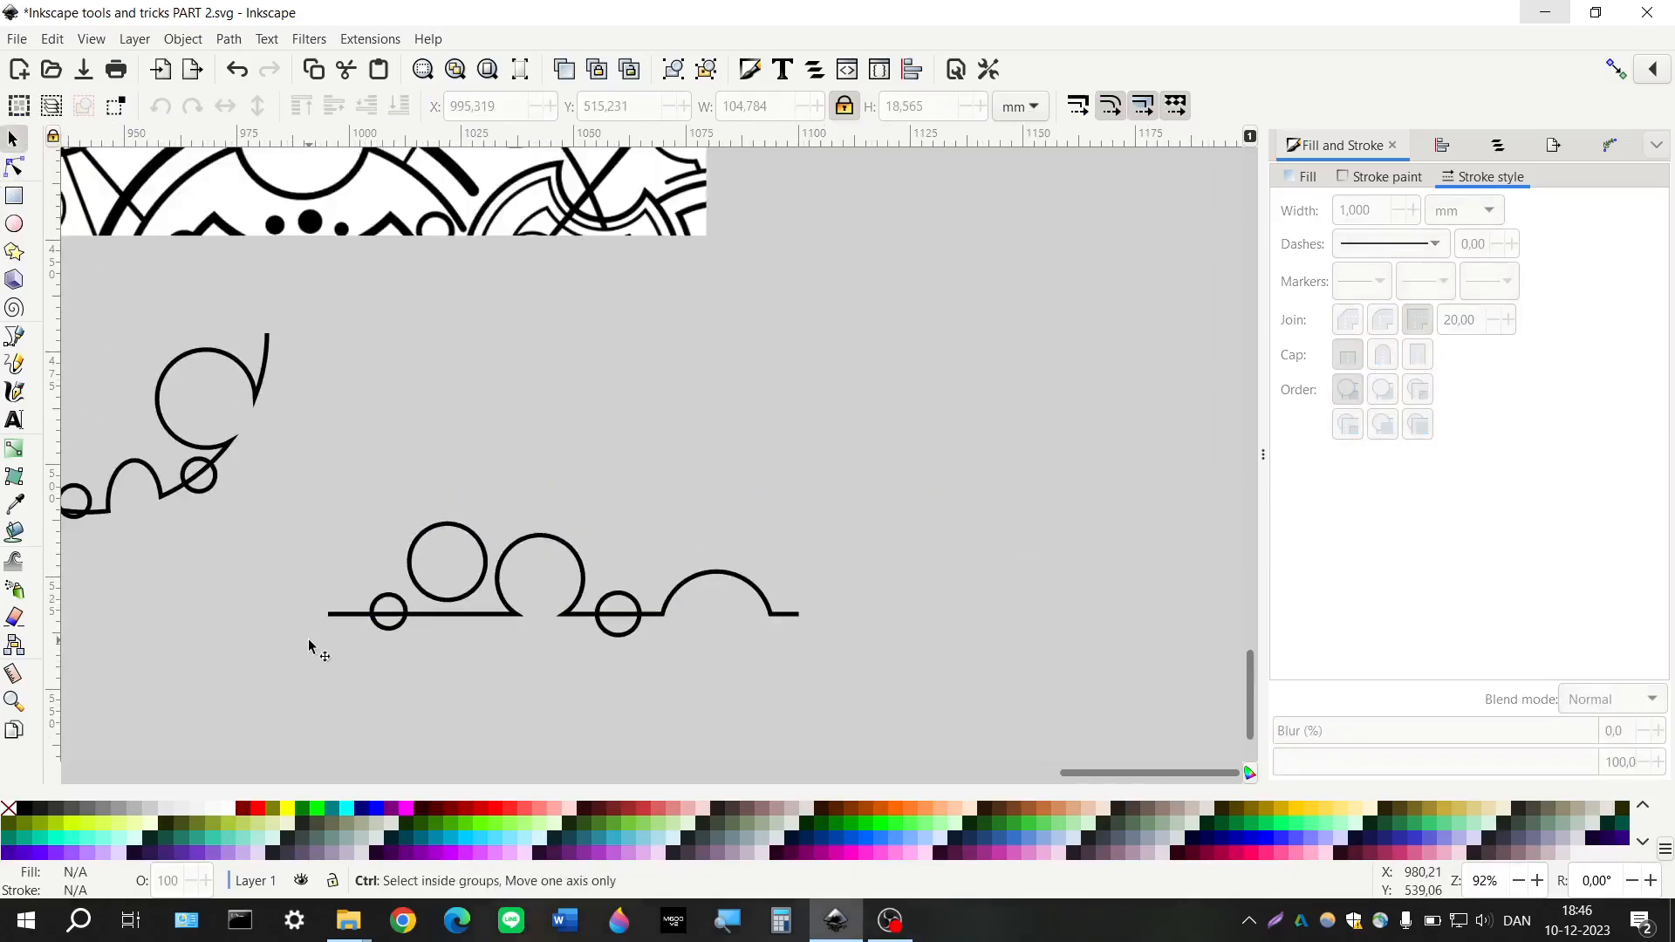
pyautogui.scroll(-1, 310, 646)
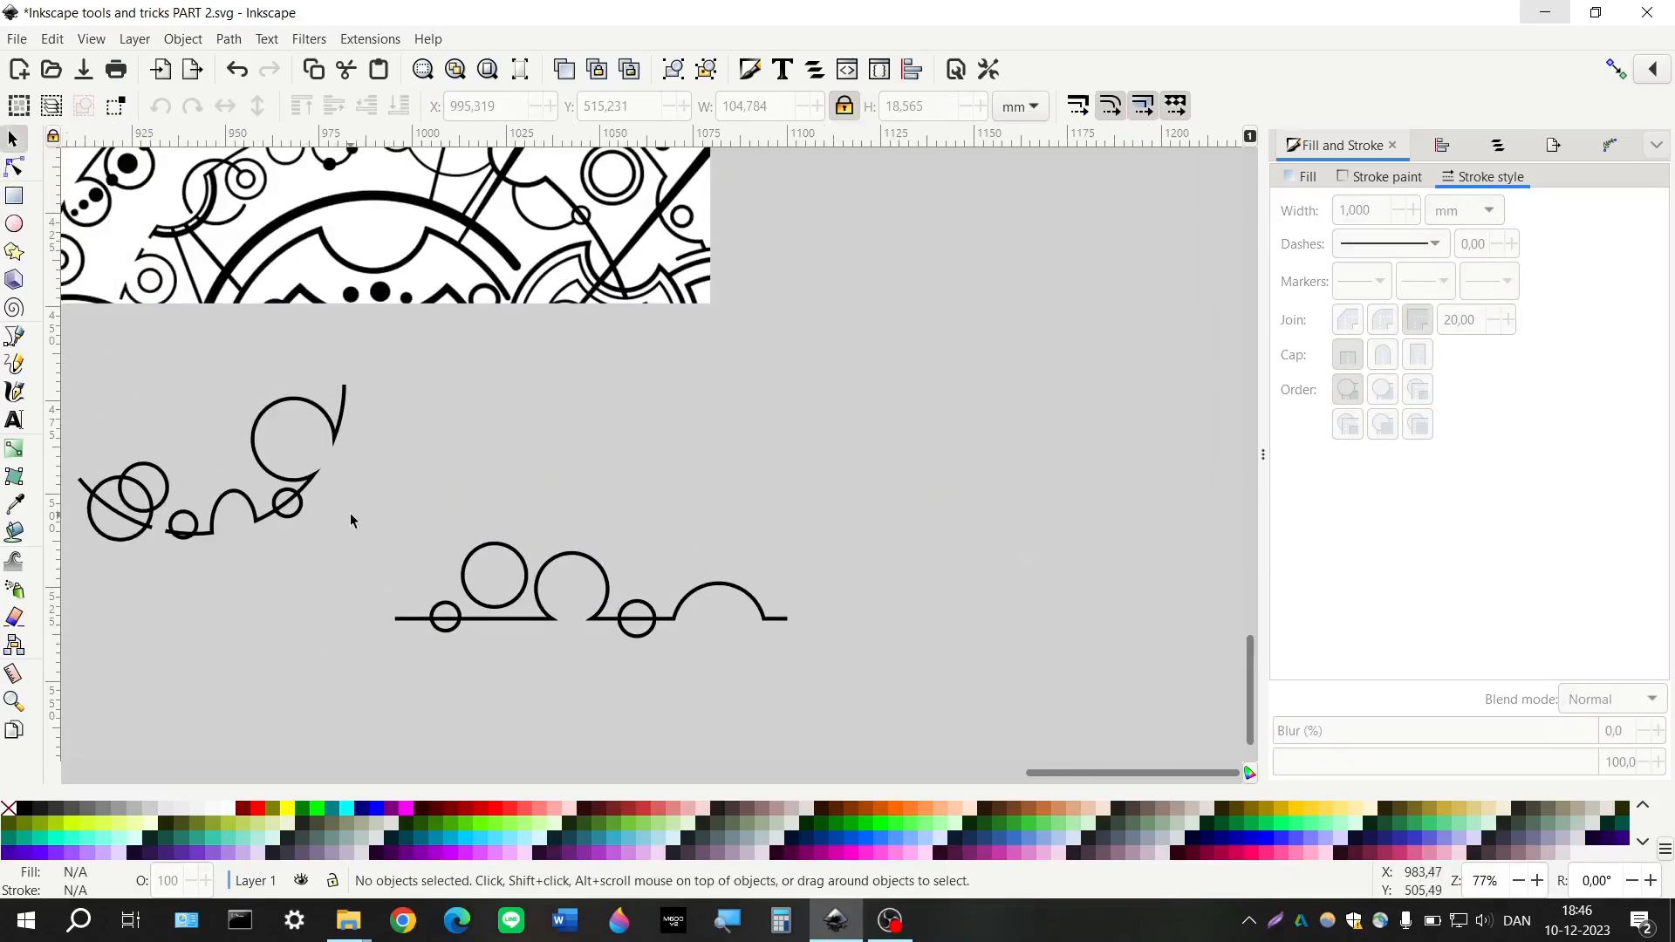
pyautogui.moveTo(351, 520)
pyautogui.mouseDown()
pyautogui.moveTo(751, 695)
pyautogui.moveTo(871, 698)
pyautogui.mouseUp()
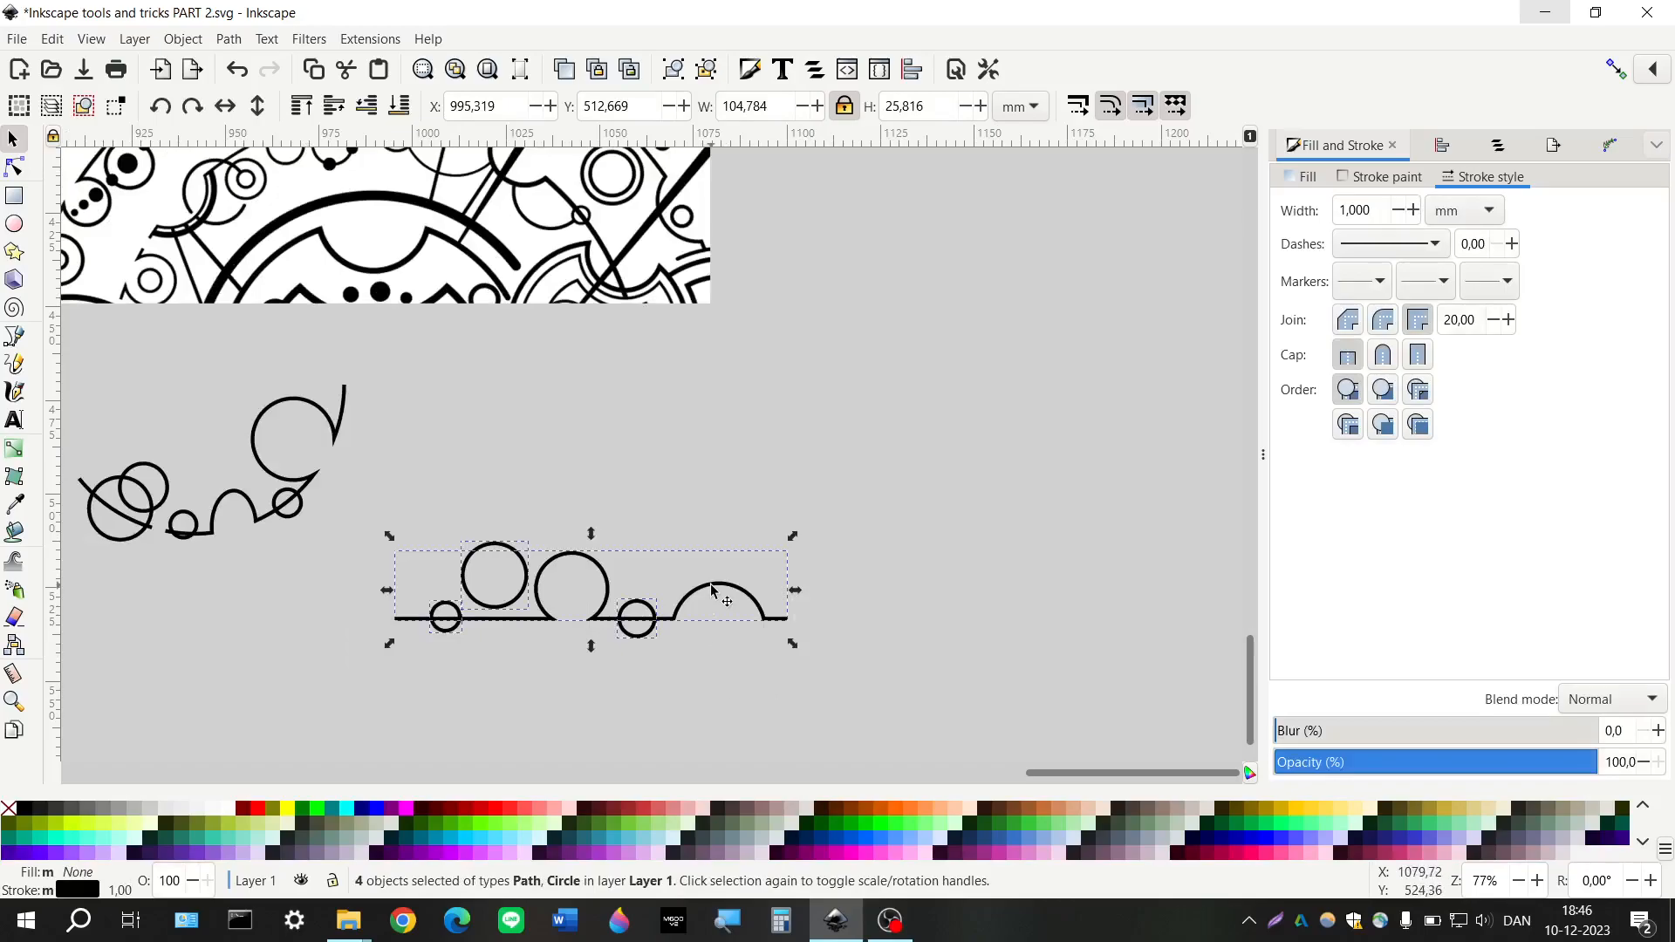
pyautogui.moveTo(712, 591); pyautogui.dragTo(693, 493)
pyautogui.click(571, 599)
pyautogui.hscroll(-2, 571, 598)
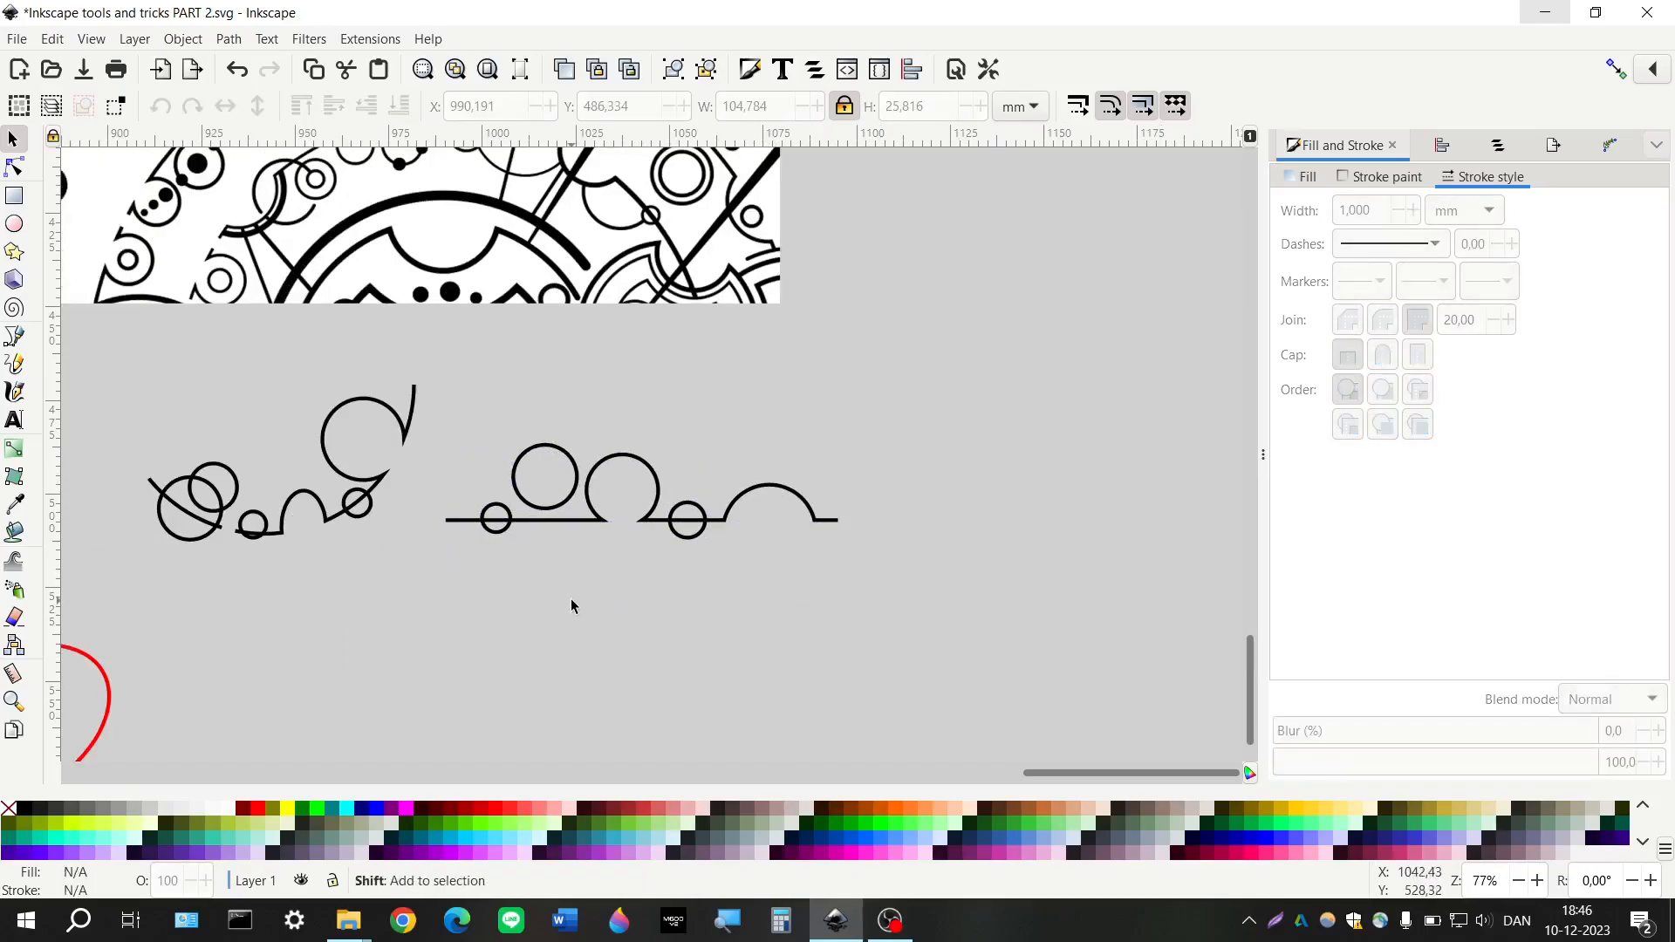
pyautogui.hscroll(-2, 571, 606)
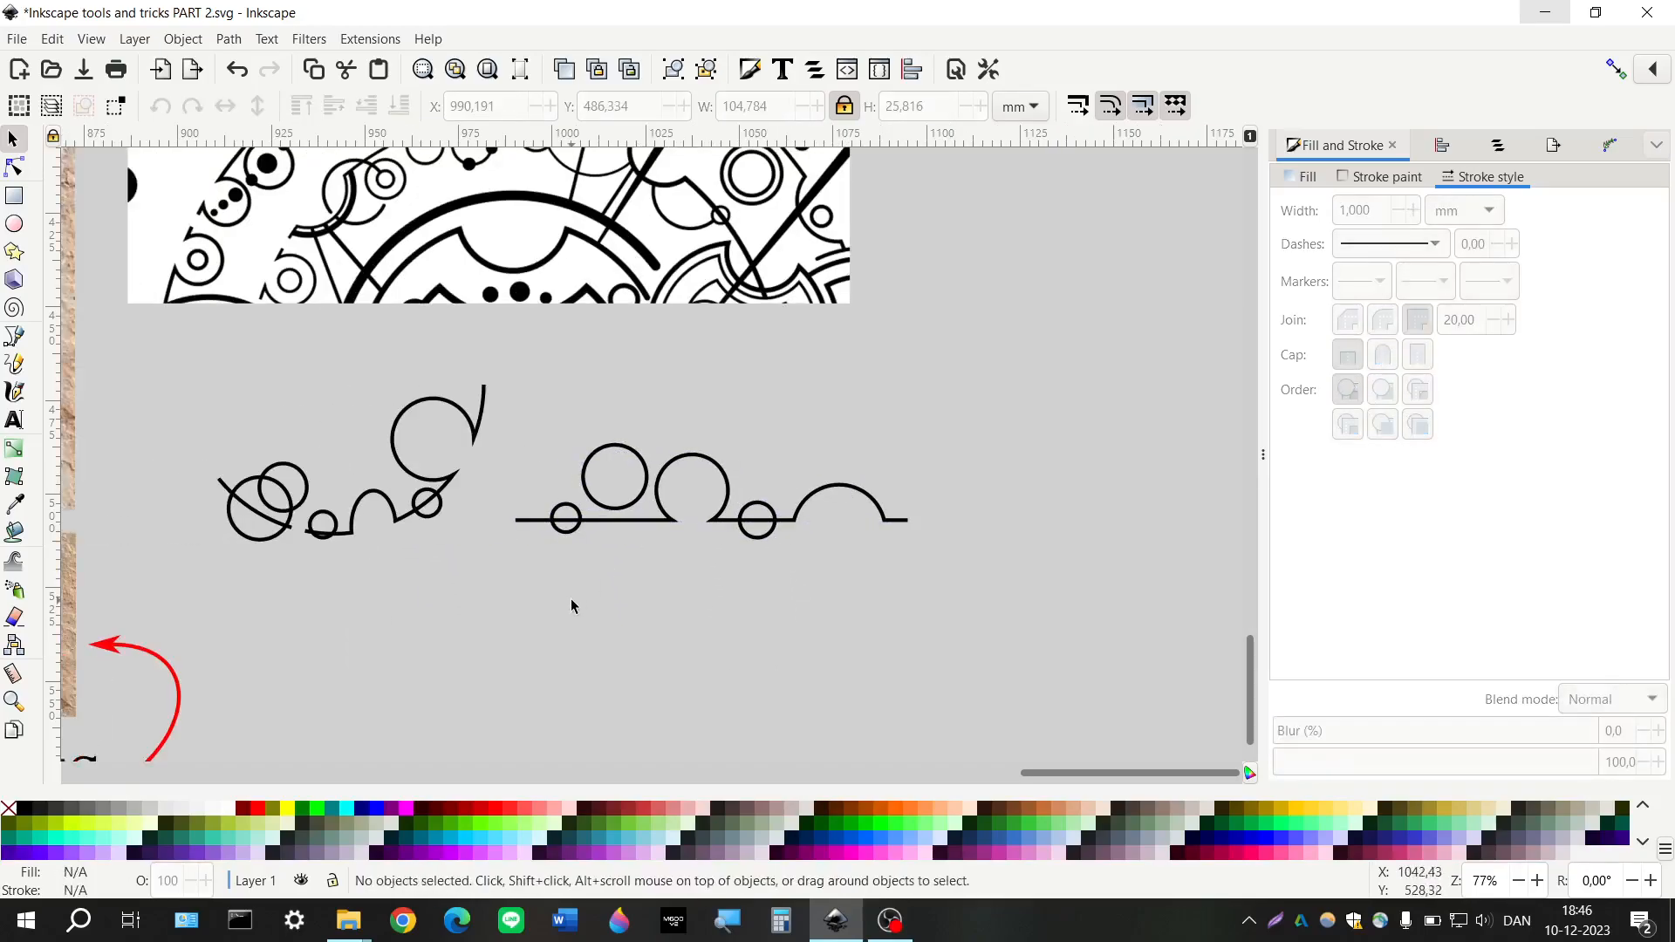
pyautogui.scroll(-2, 572, 602)
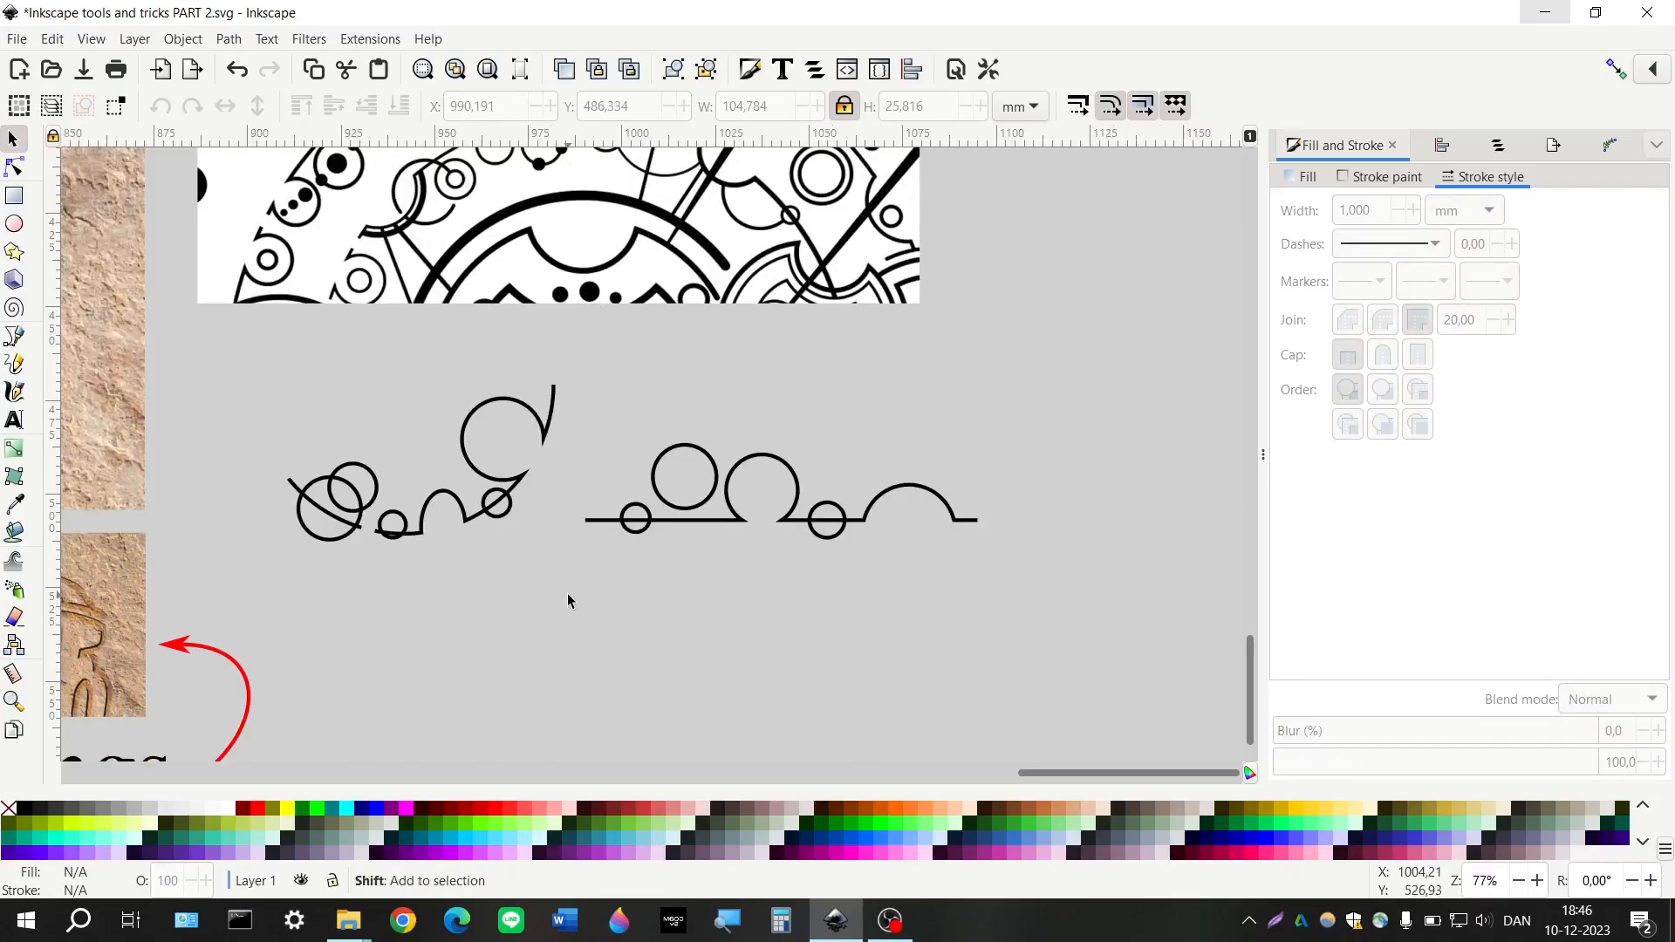
# Review the tips agenda and example artwork, then examine the stroke and blur settings of the widest blurred green line
pyautogui.hscroll(-2, 593, 608)
pyautogui.scroll(20, 594, 608)
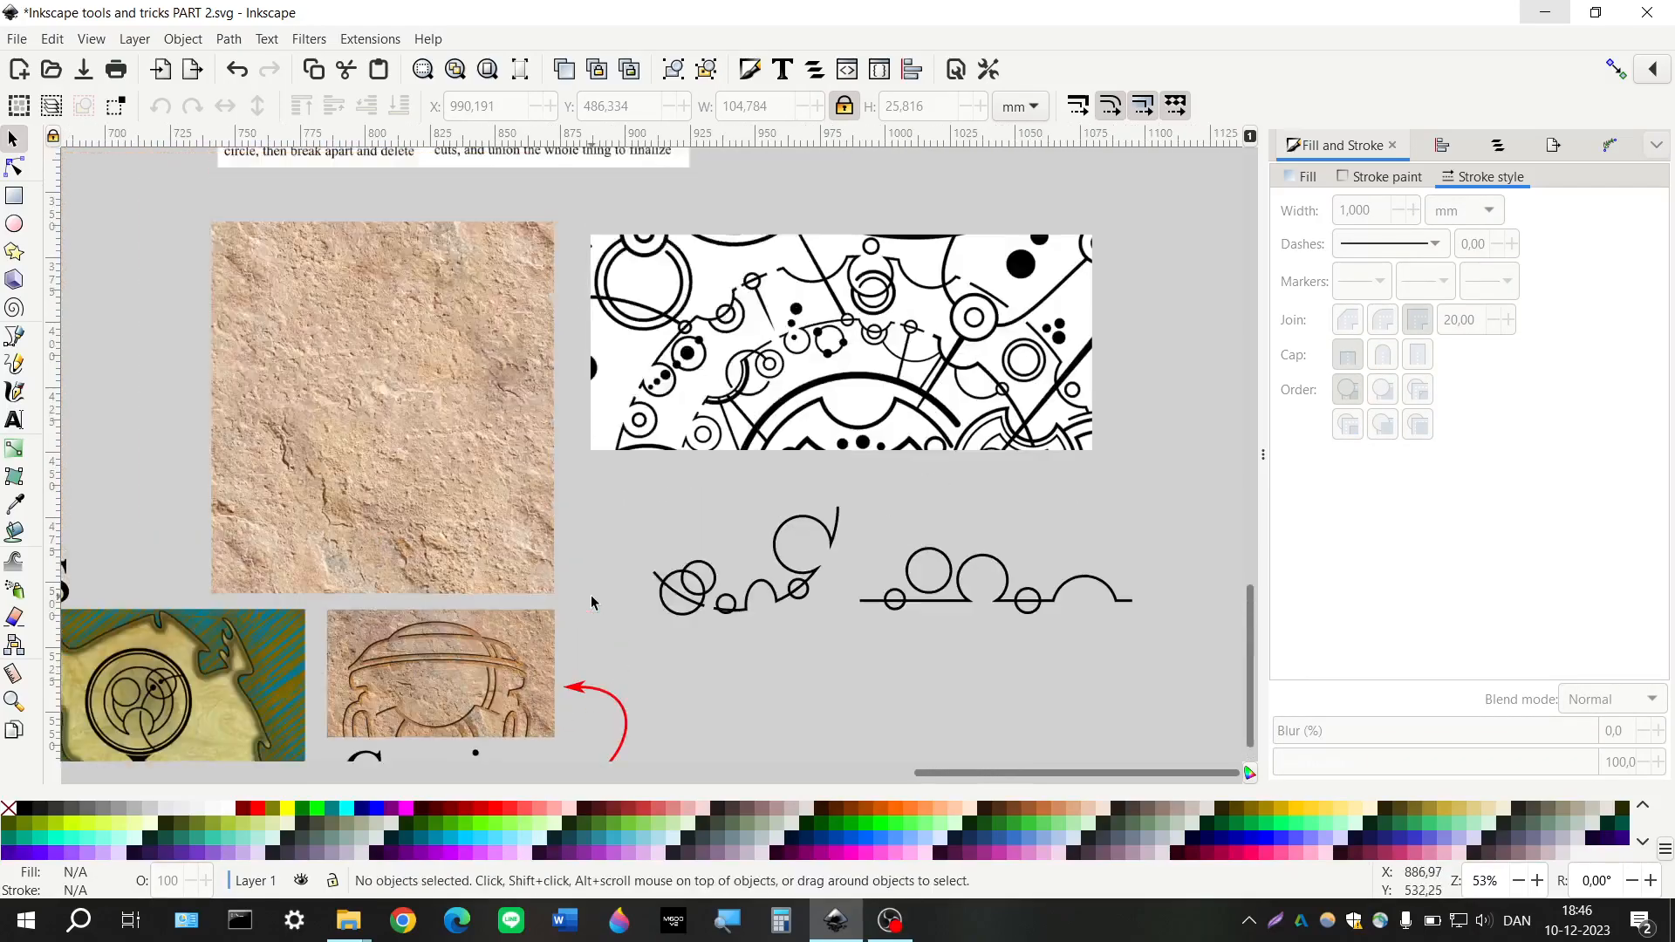
pyautogui.scroll(5, 590, 602)
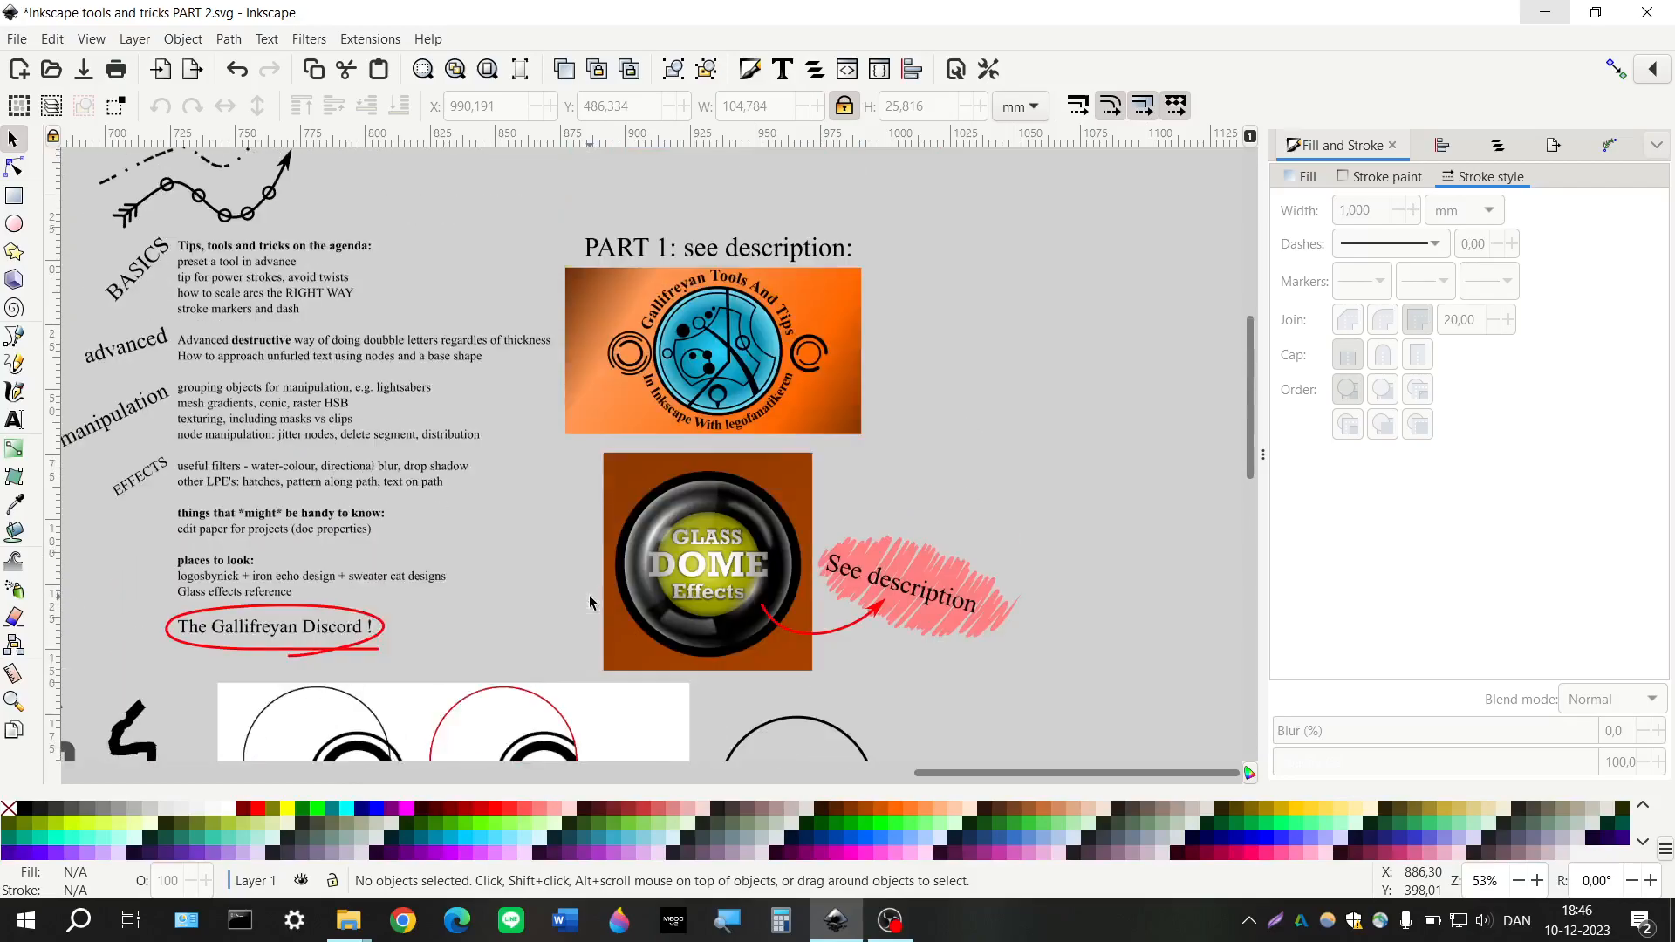
pyautogui.scroll(1, 422, 380)
pyautogui.scroll(1, 422, 379)
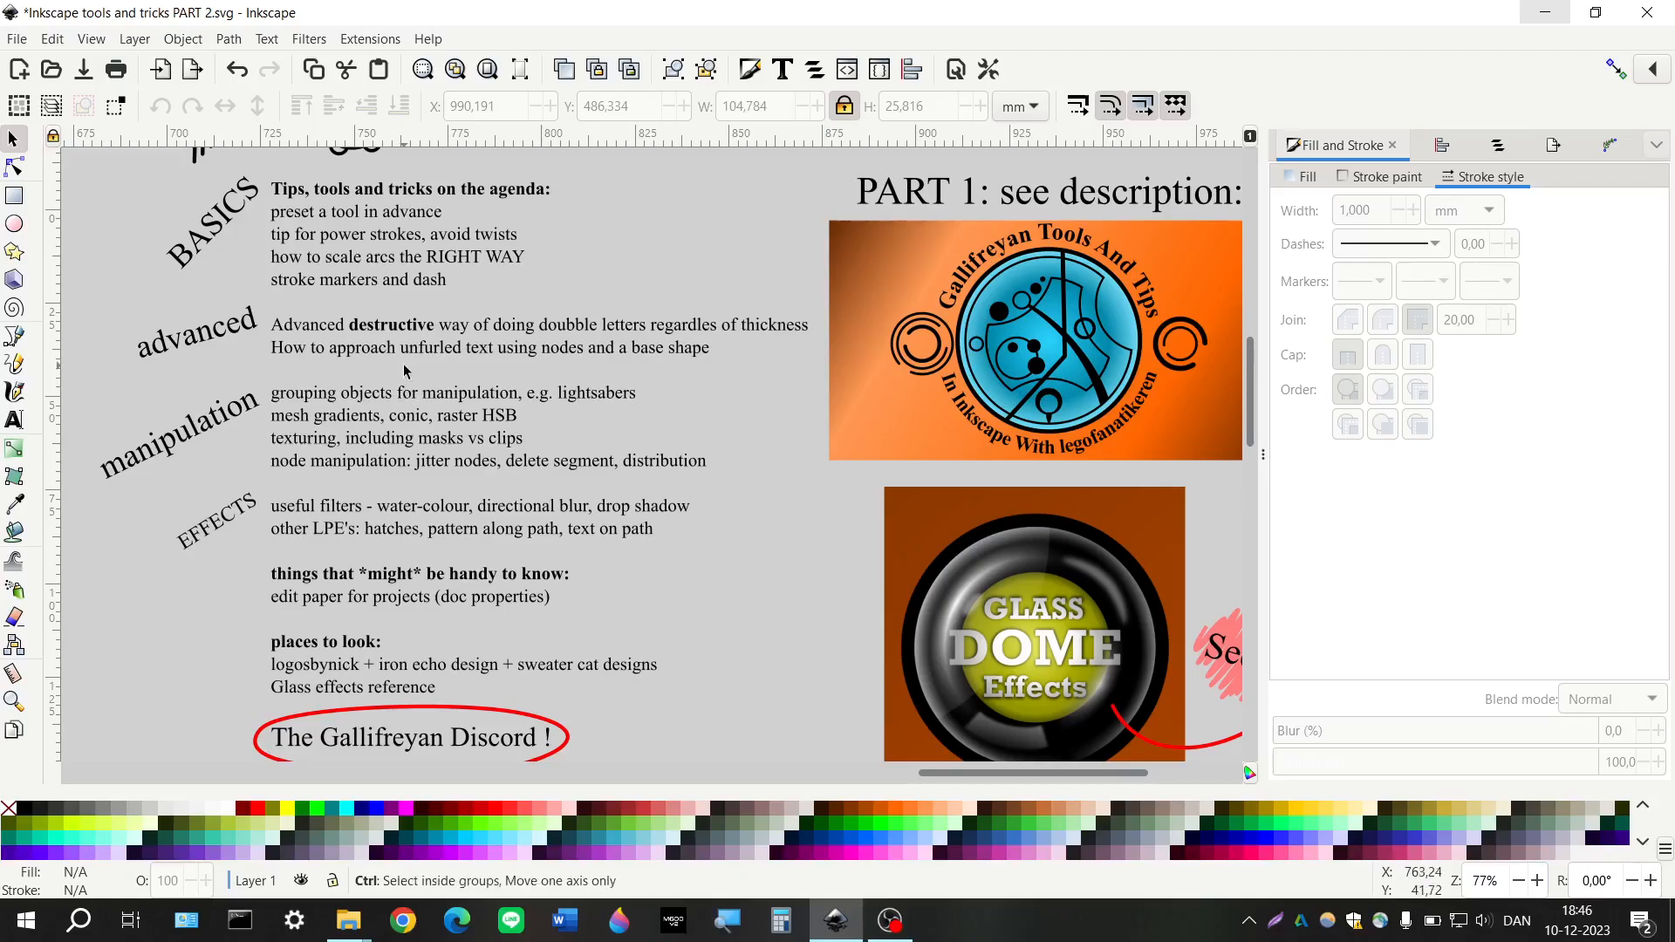
pyautogui.scroll(-3, 399, 377)
pyautogui.scroll(-5, 404, 370)
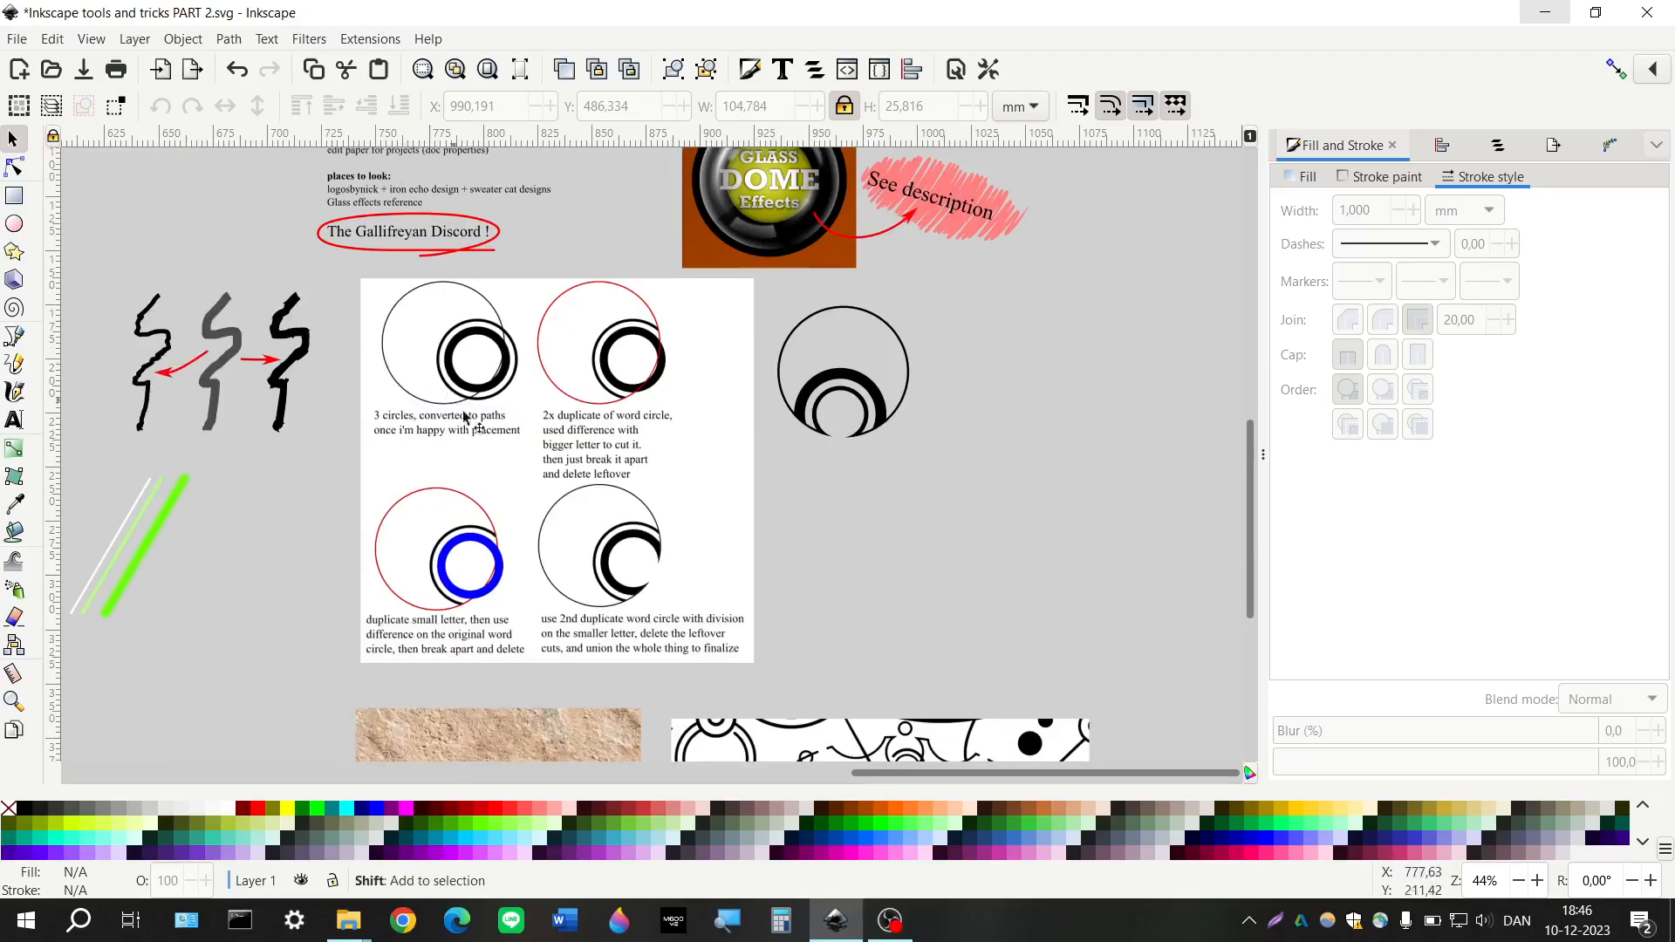
pyautogui.hscroll(-5, 482, 456)
pyautogui.scroll(-1, 506, 493)
pyautogui.scroll(5, 508, 491)
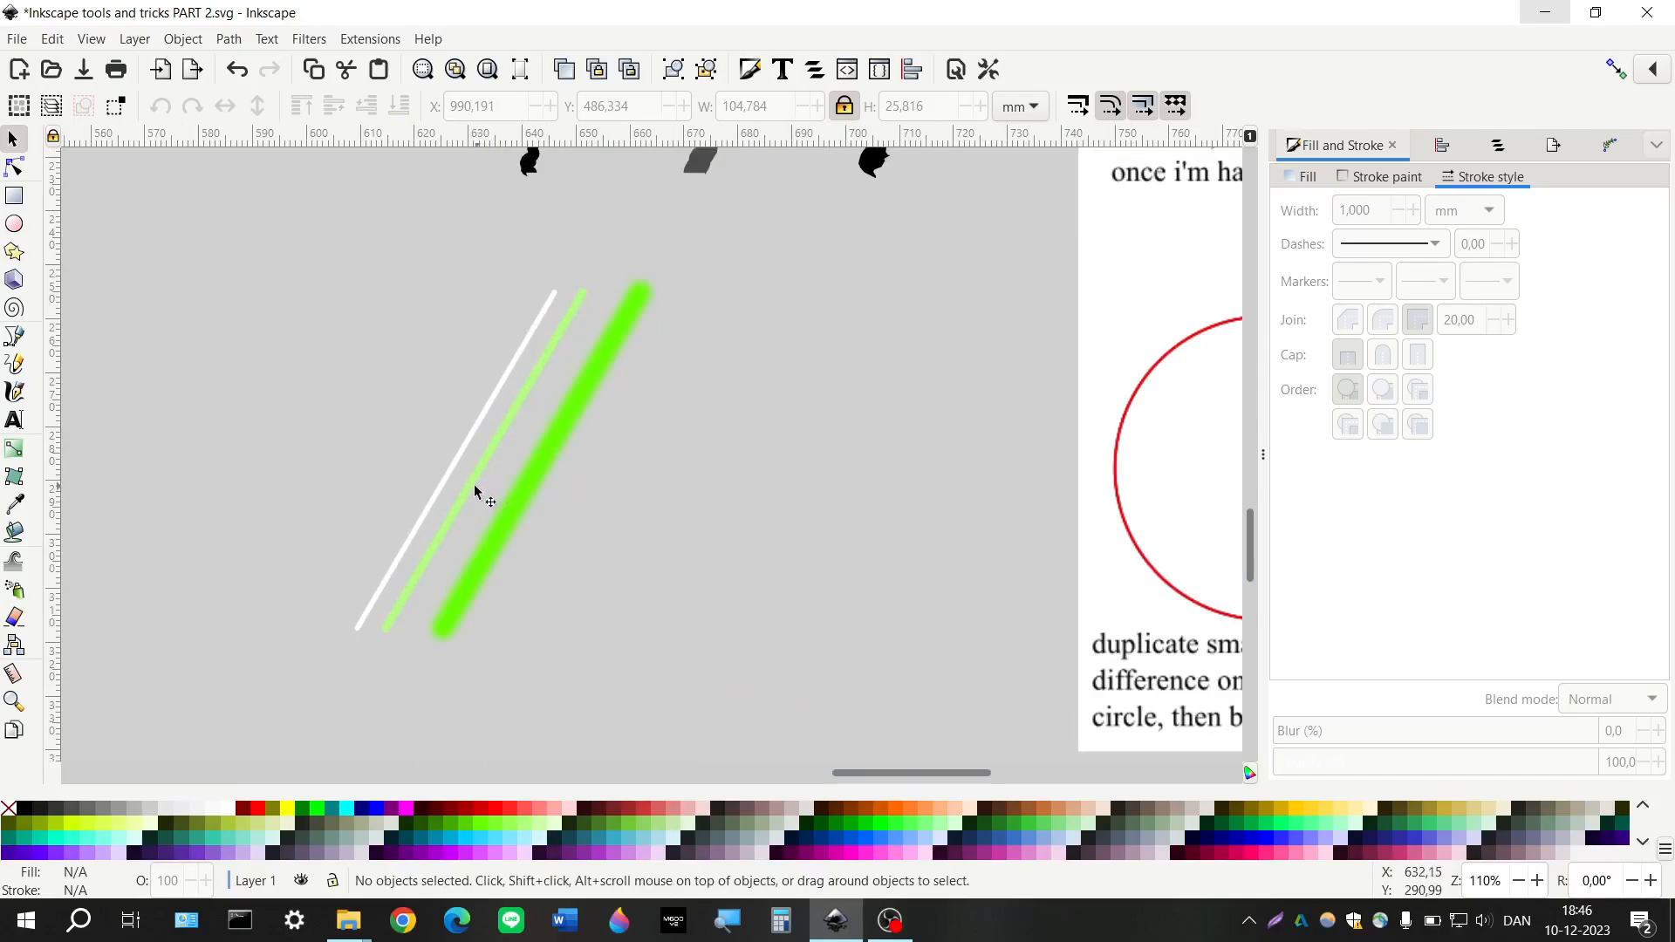
pyautogui.click(525, 494)
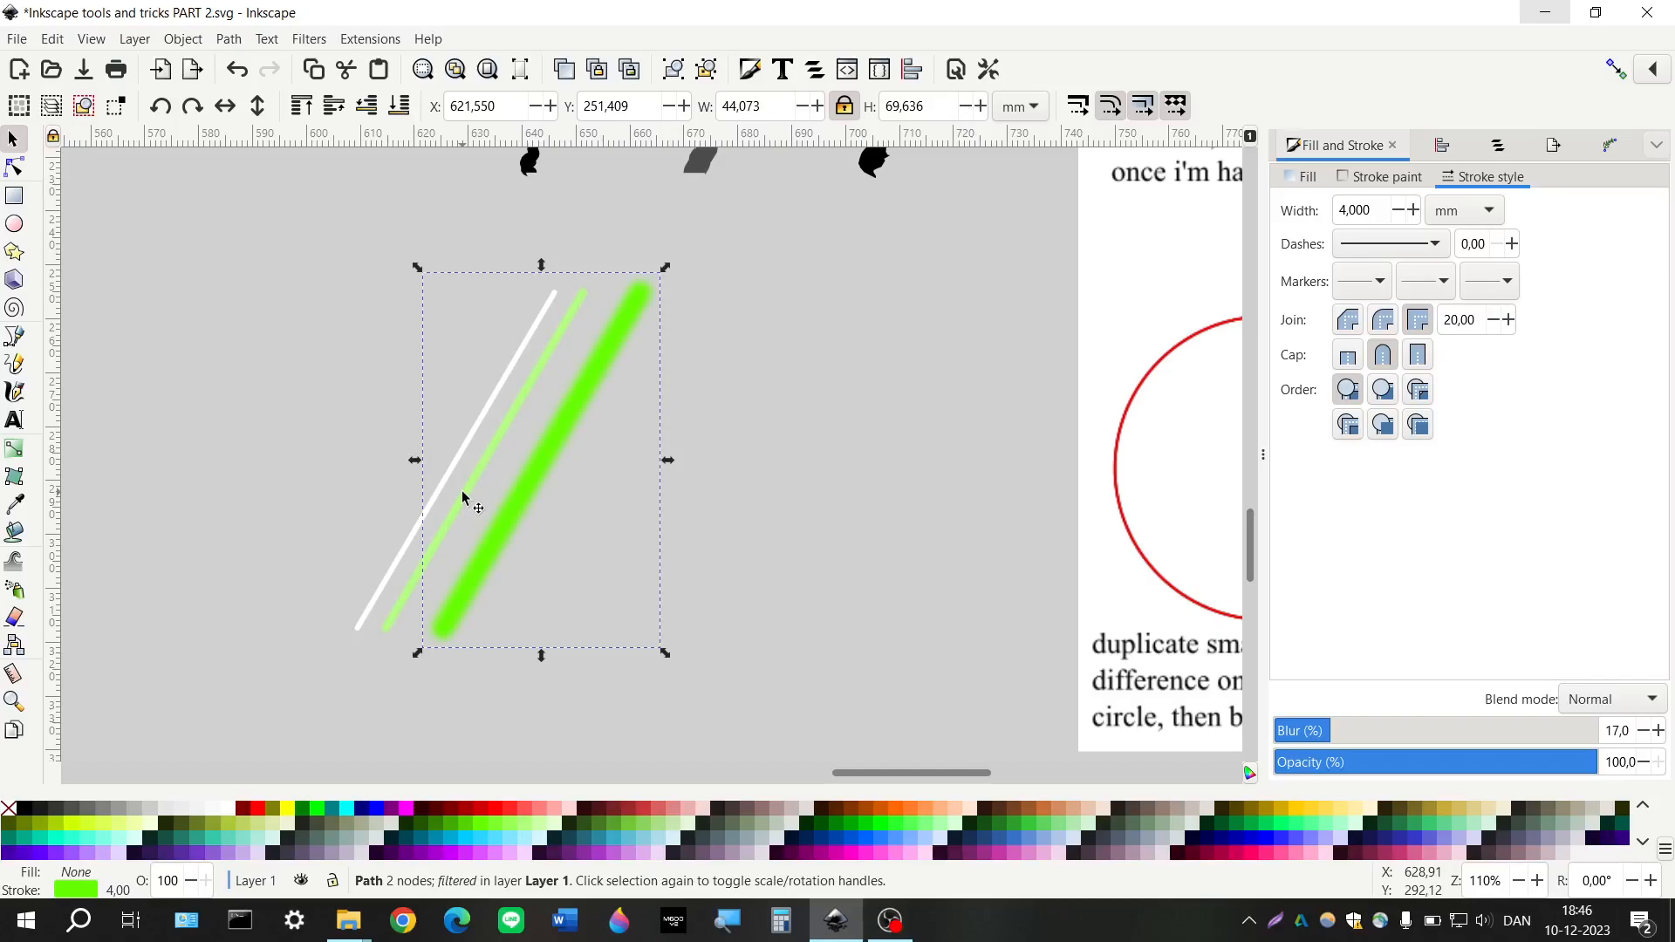
pyautogui.scroll(1, 569, 502)
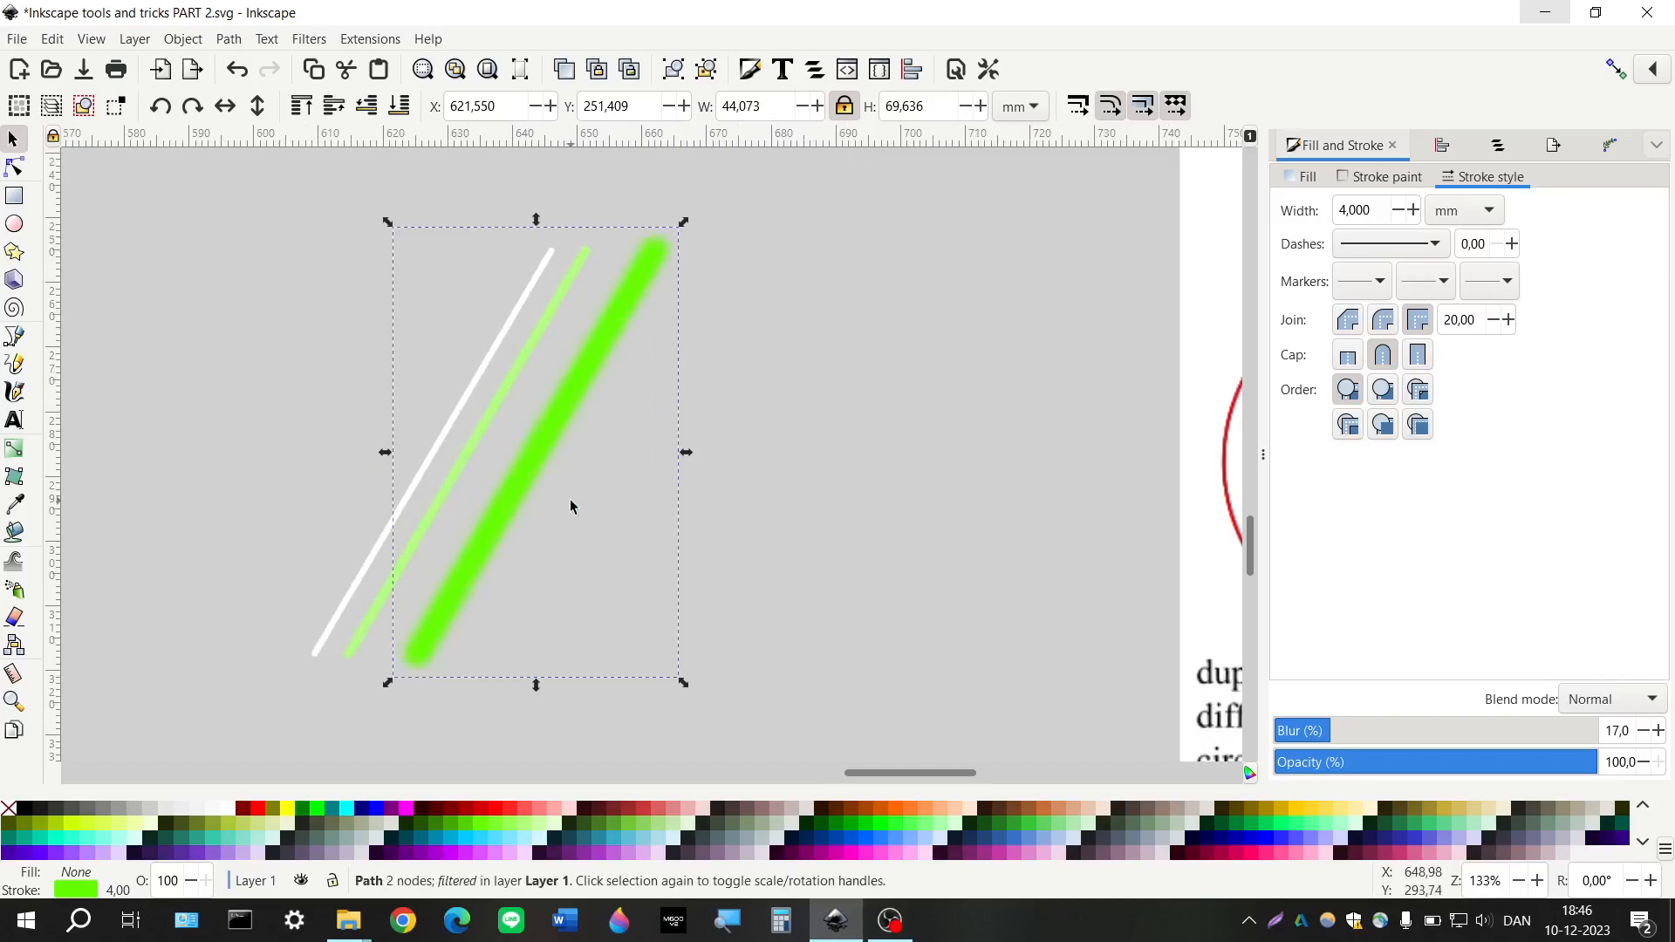
# Move the thin light-green line and the white line horizontally onto the centre of the wide blurred green line
pyautogui.click(438, 506)
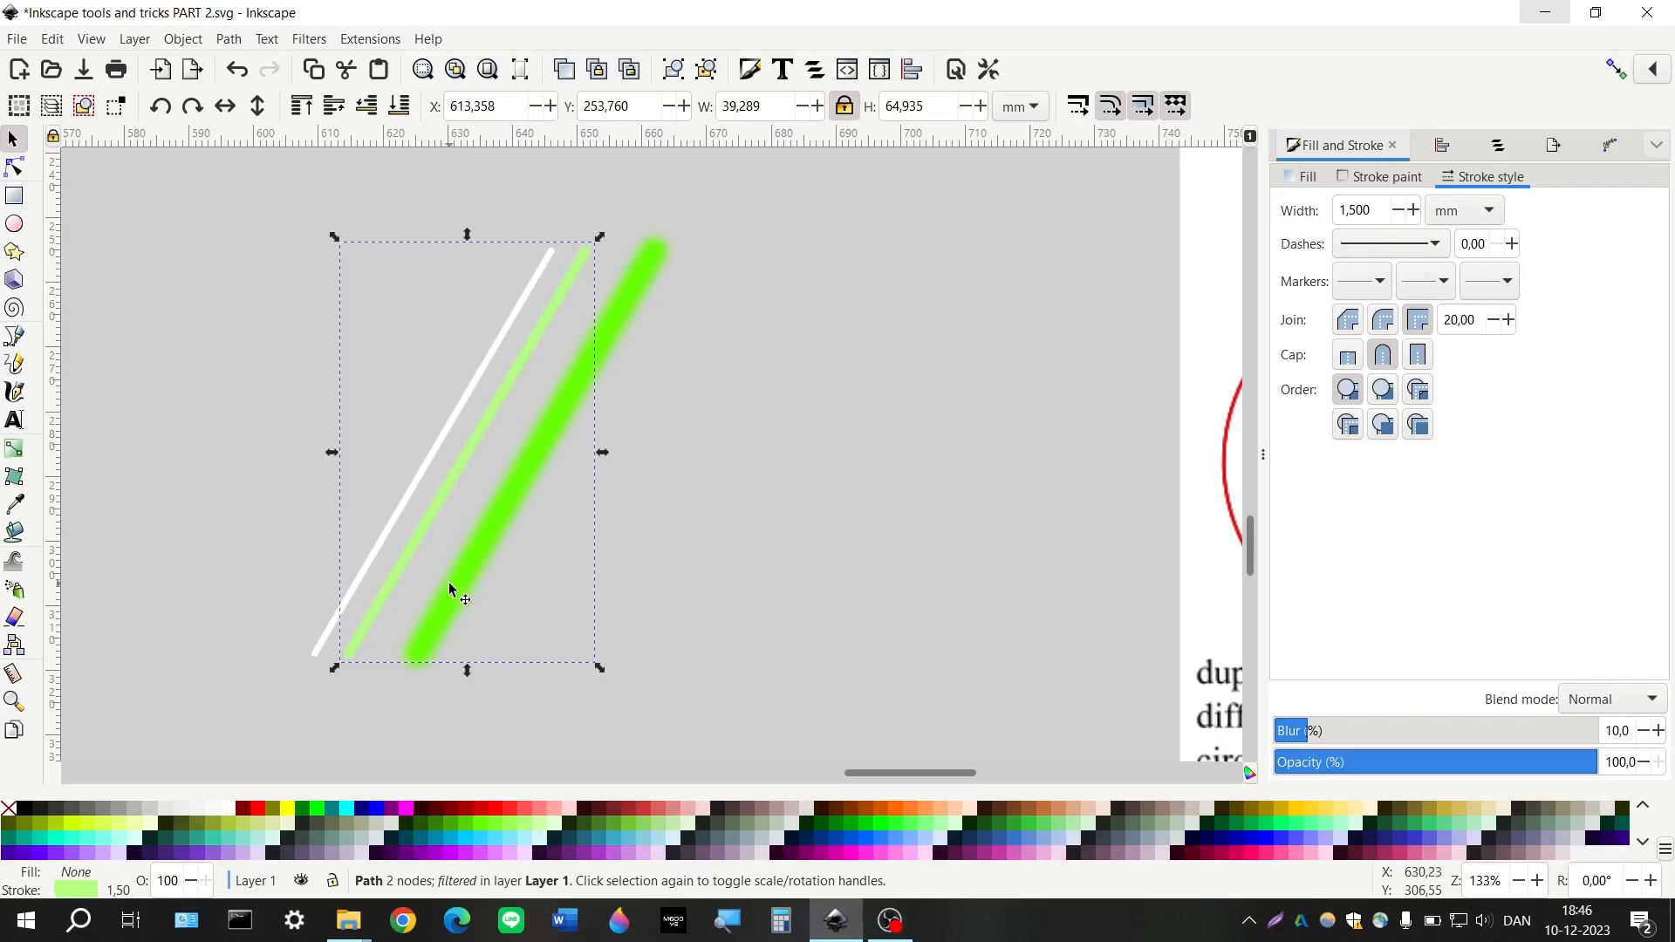
pyautogui.click(393, 576)
pyautogui.hotkey('shift', 'Right')
pyautogui.hotkey('shift', 'Right')
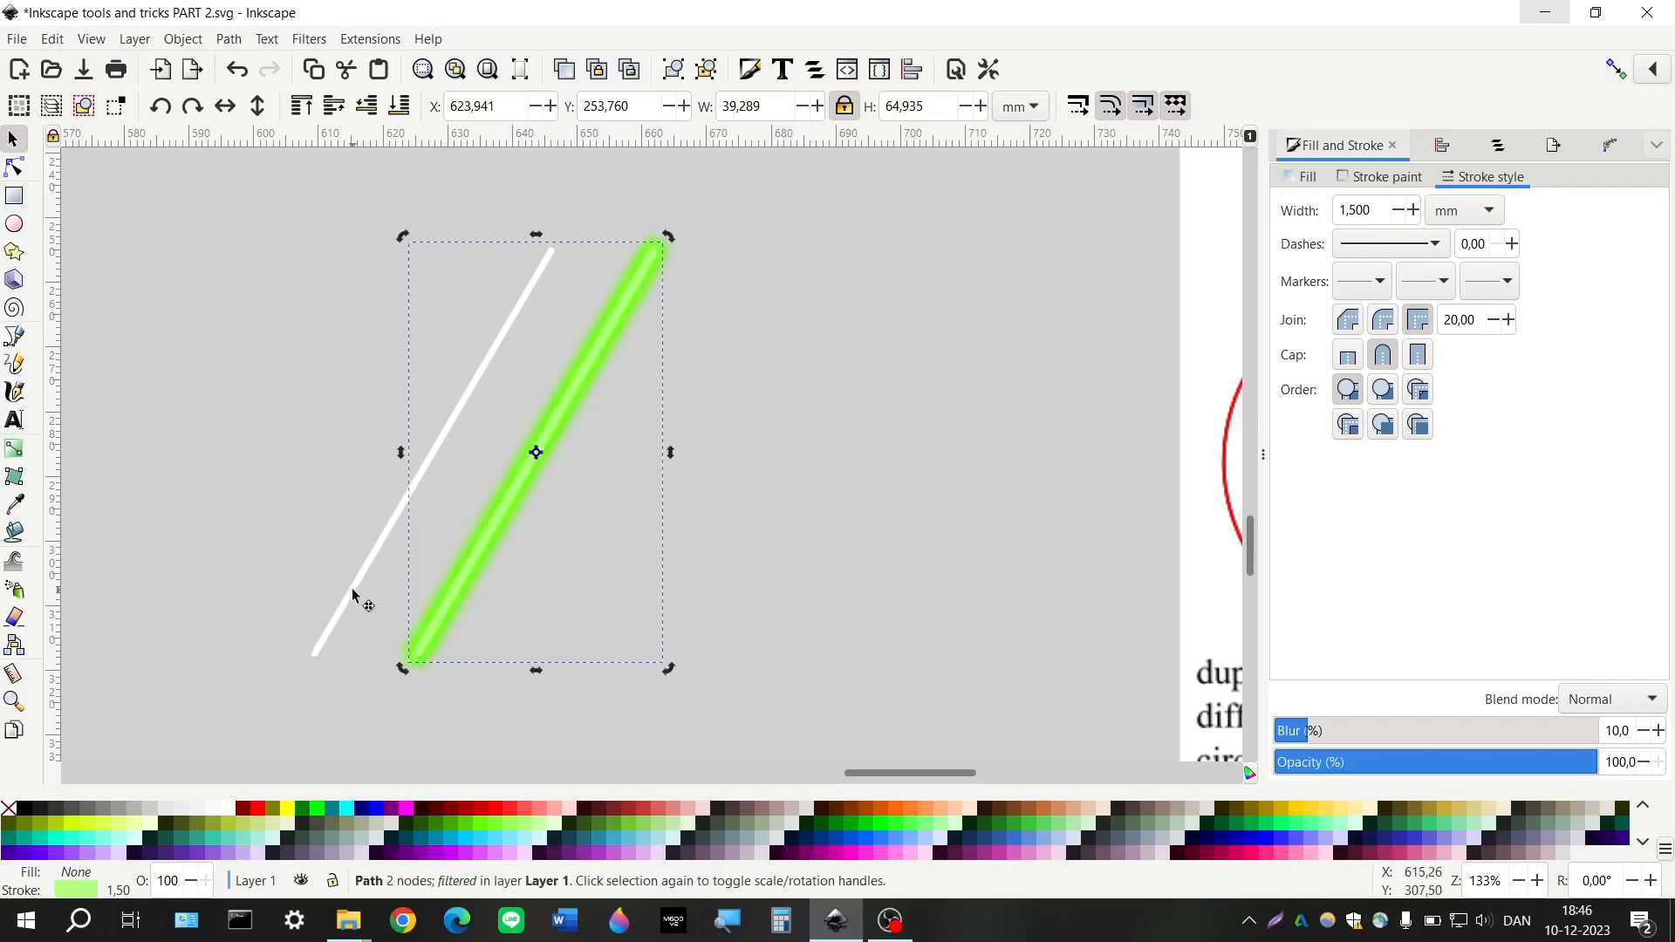
pyautogui.click(354, 596)
pyautogui.hotkey('shift', 'Right')
pyautogui.hotkey('shift', 'Right')
pyautogui.hotkey('shift', 'Right')
pyautogui.click(316, 624)
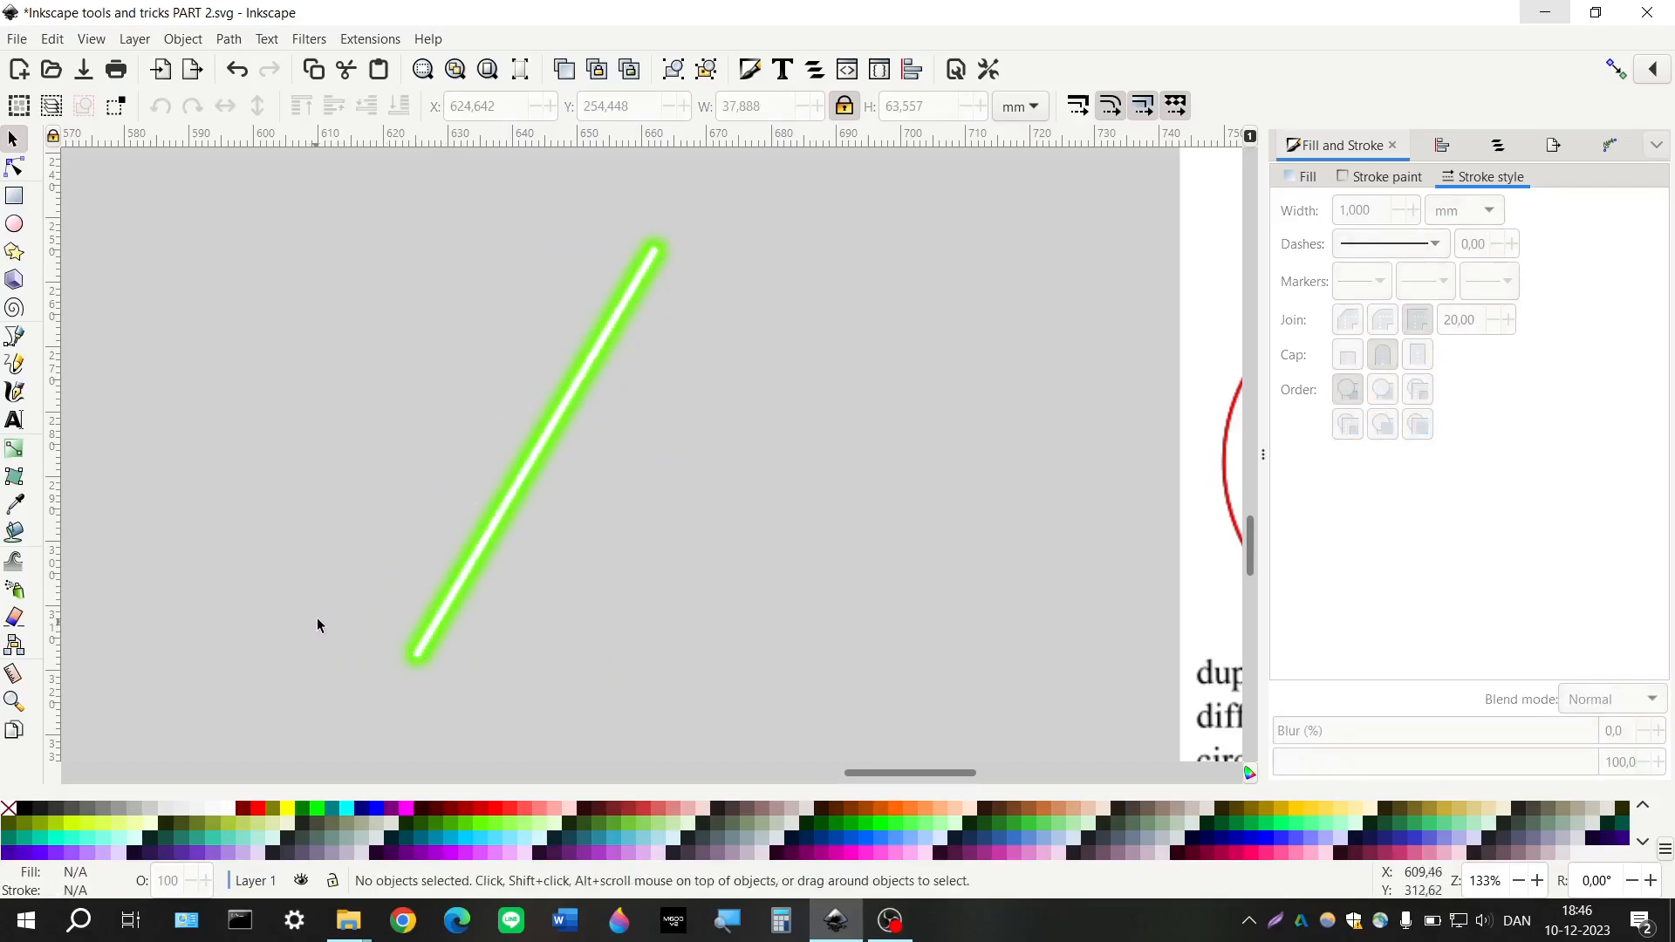
# Group the three overlaid lightsaber lines and open the path effects for the group
pyautogui.scroll(-1, 312, 571)
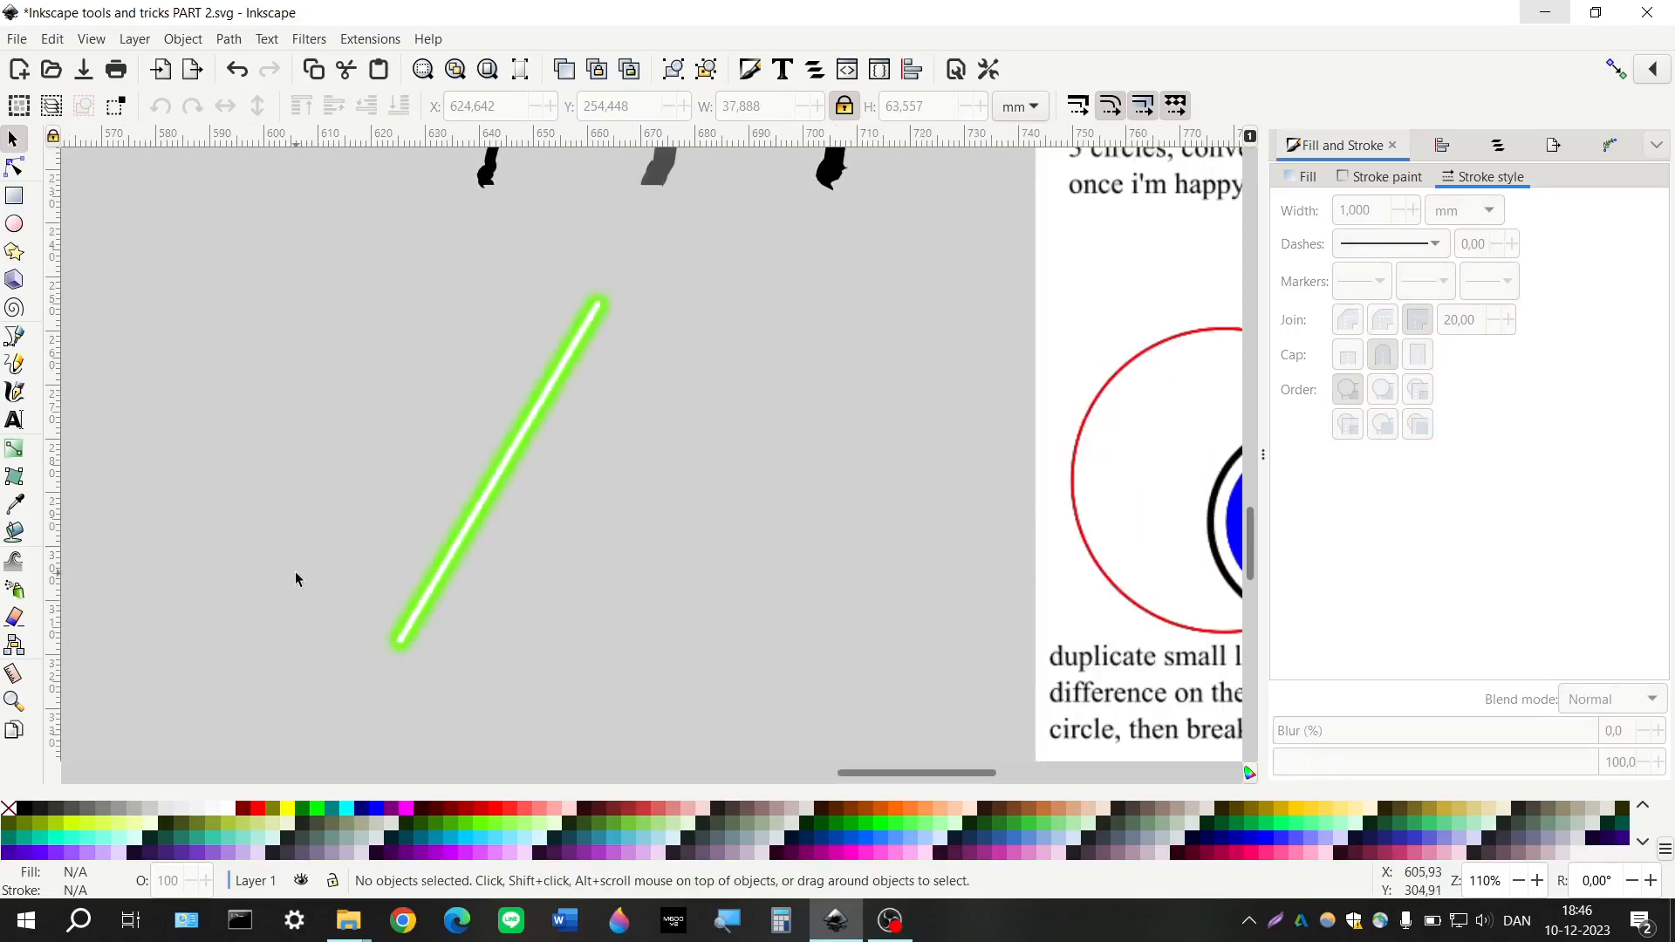
pyautogui.hscroll(2, 296, 574)
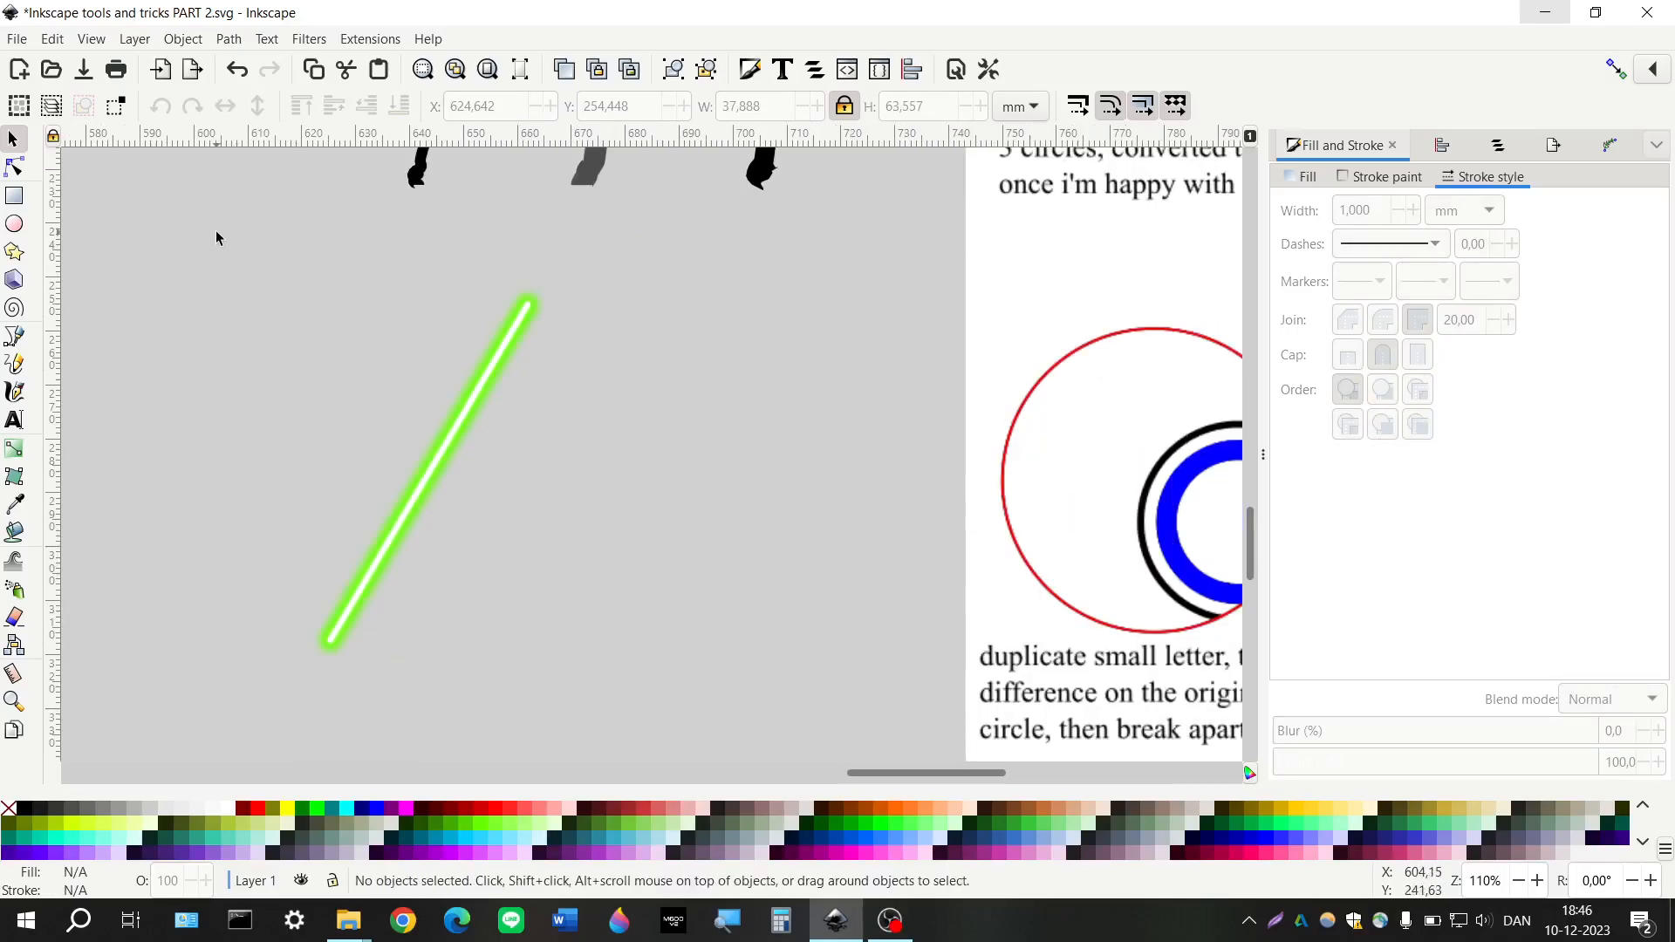
pyautogui.moveTo(216, 231)
pyautogui.mouseDown()
pyautogui.moveTo(597, 691)
pyautogui.moveTo(662, 742)
pyautogui.mouseUp()
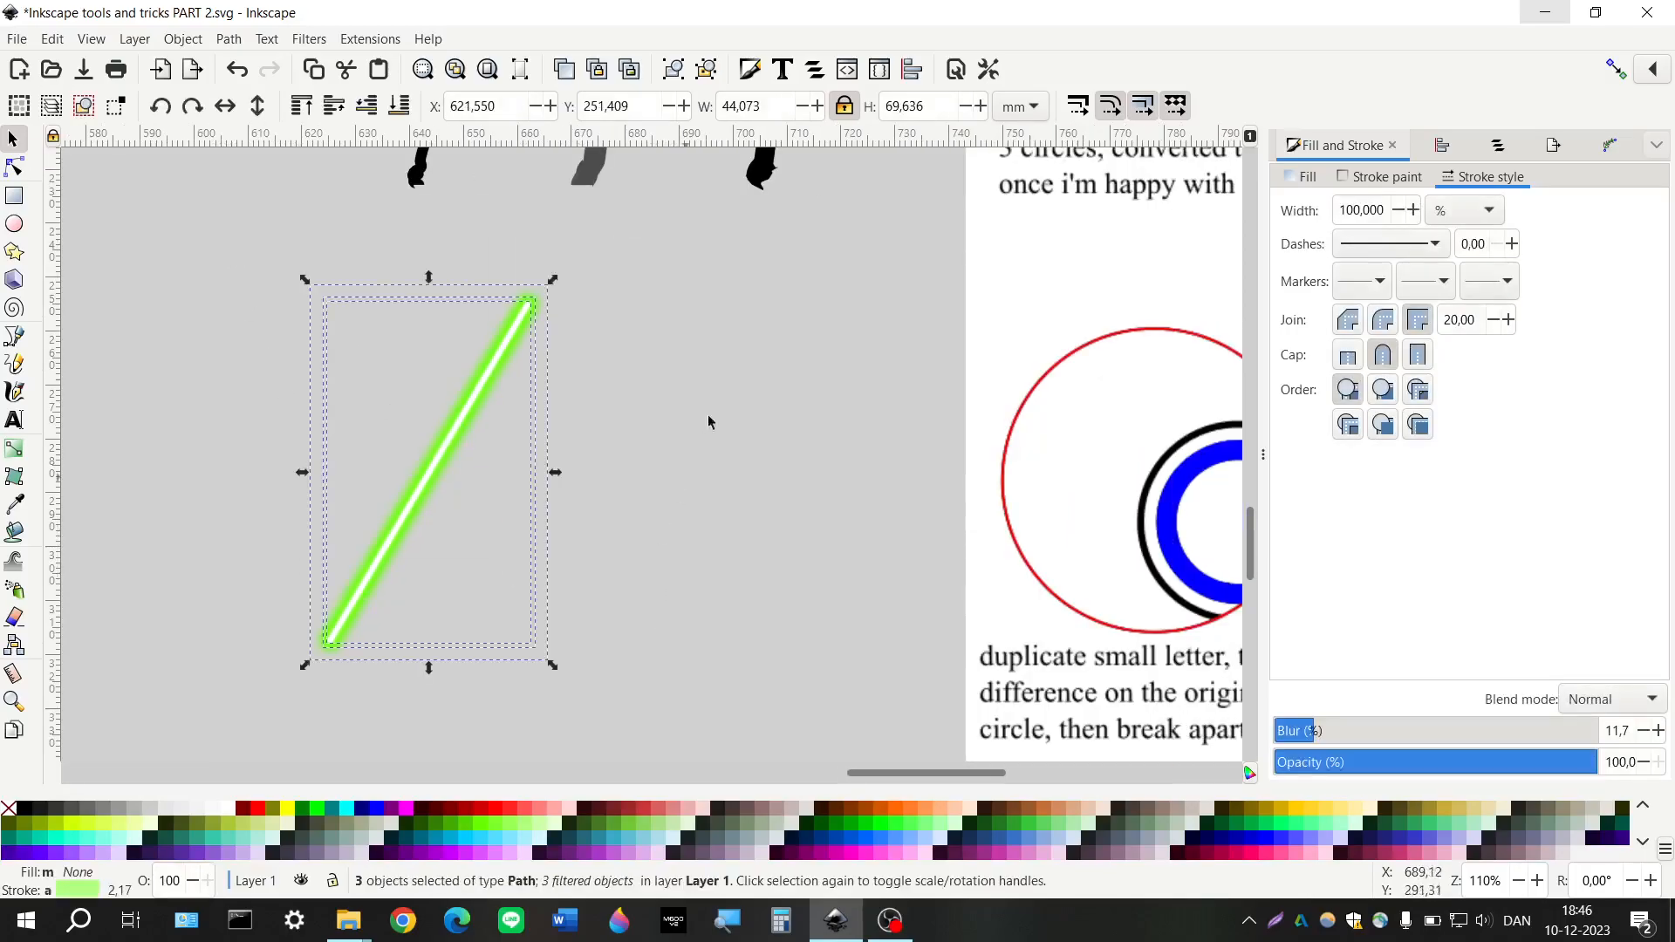
pyautogui.click(673, 69)
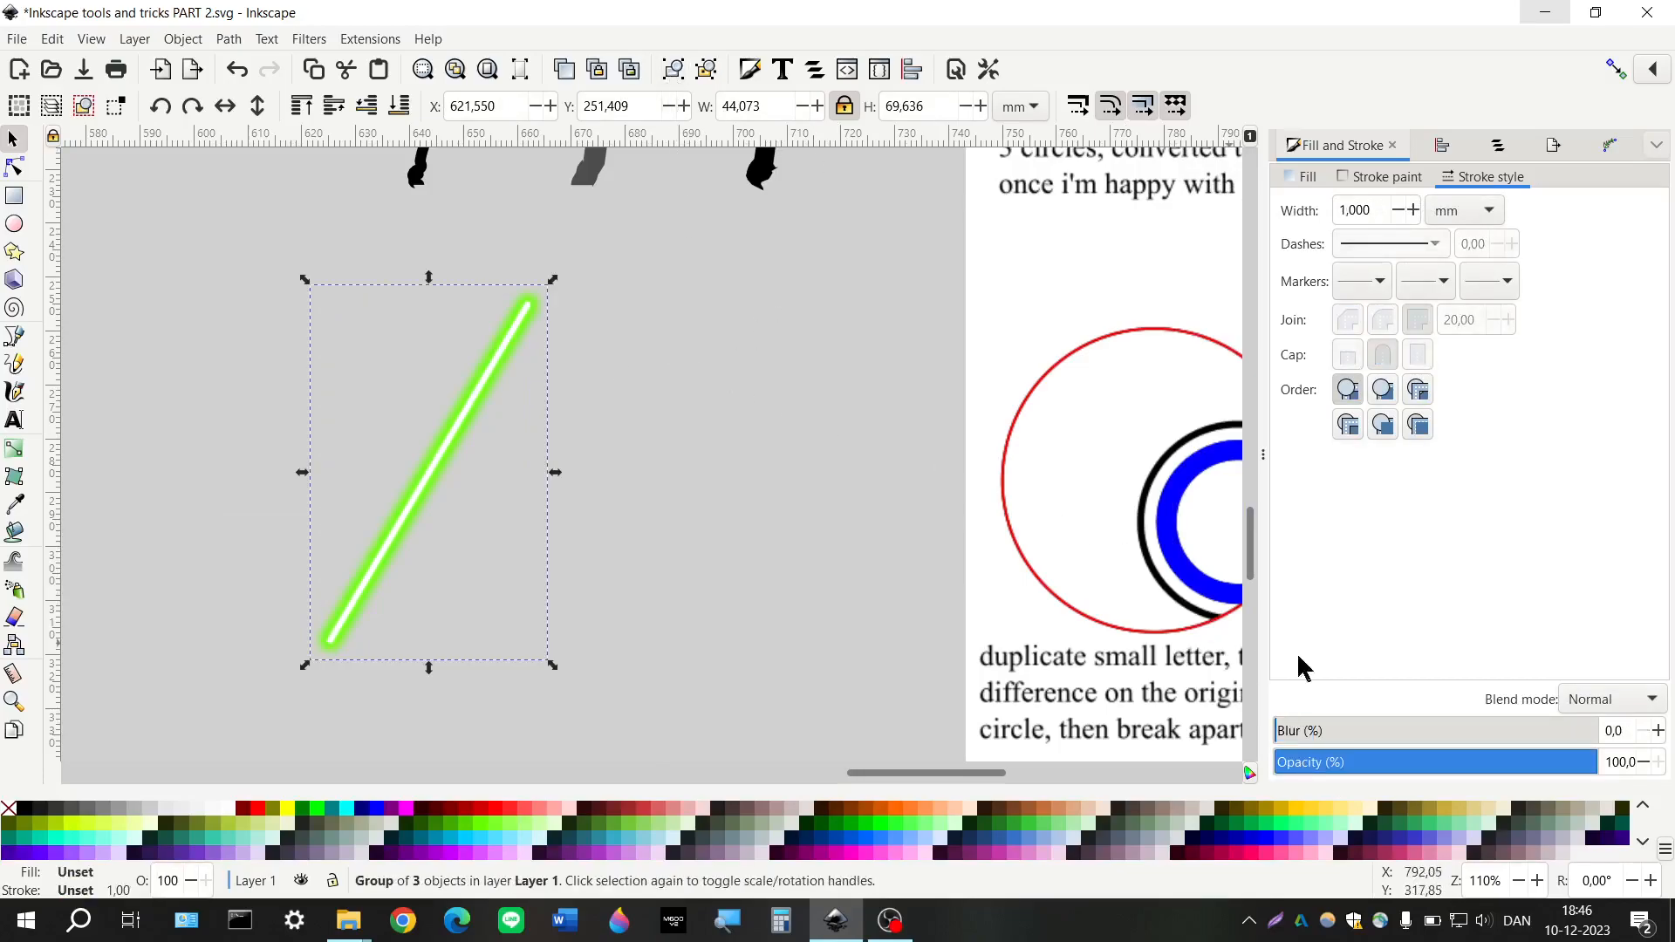
pyautogui.click(1608, 147)
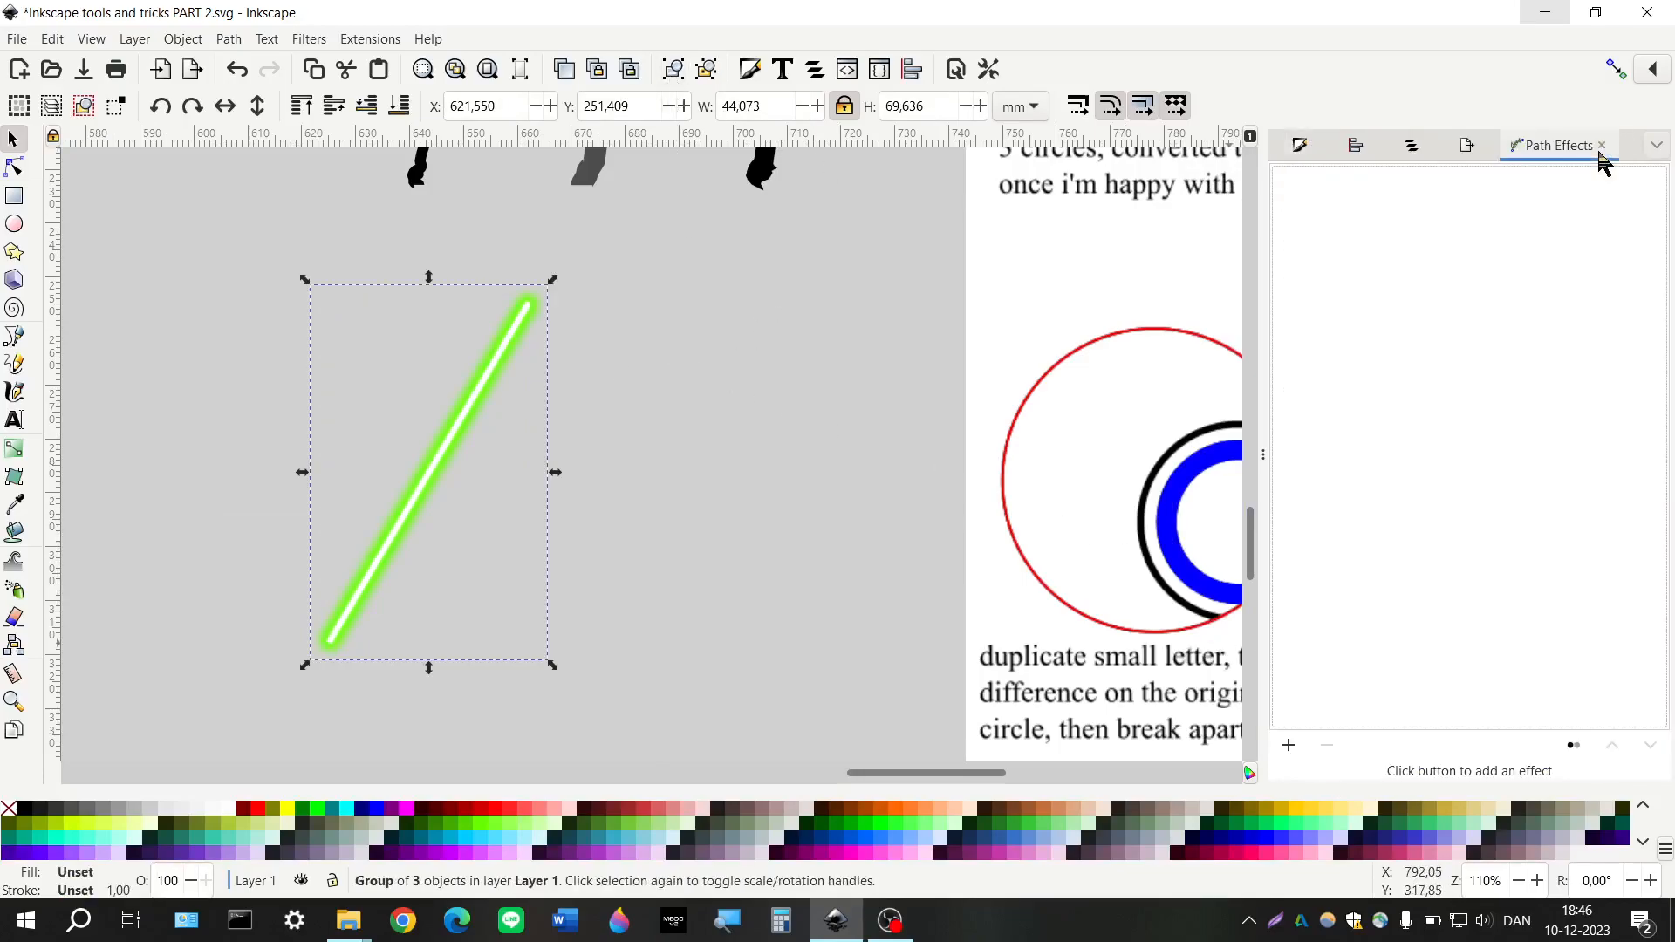
pyautogui.click(1288, 746)
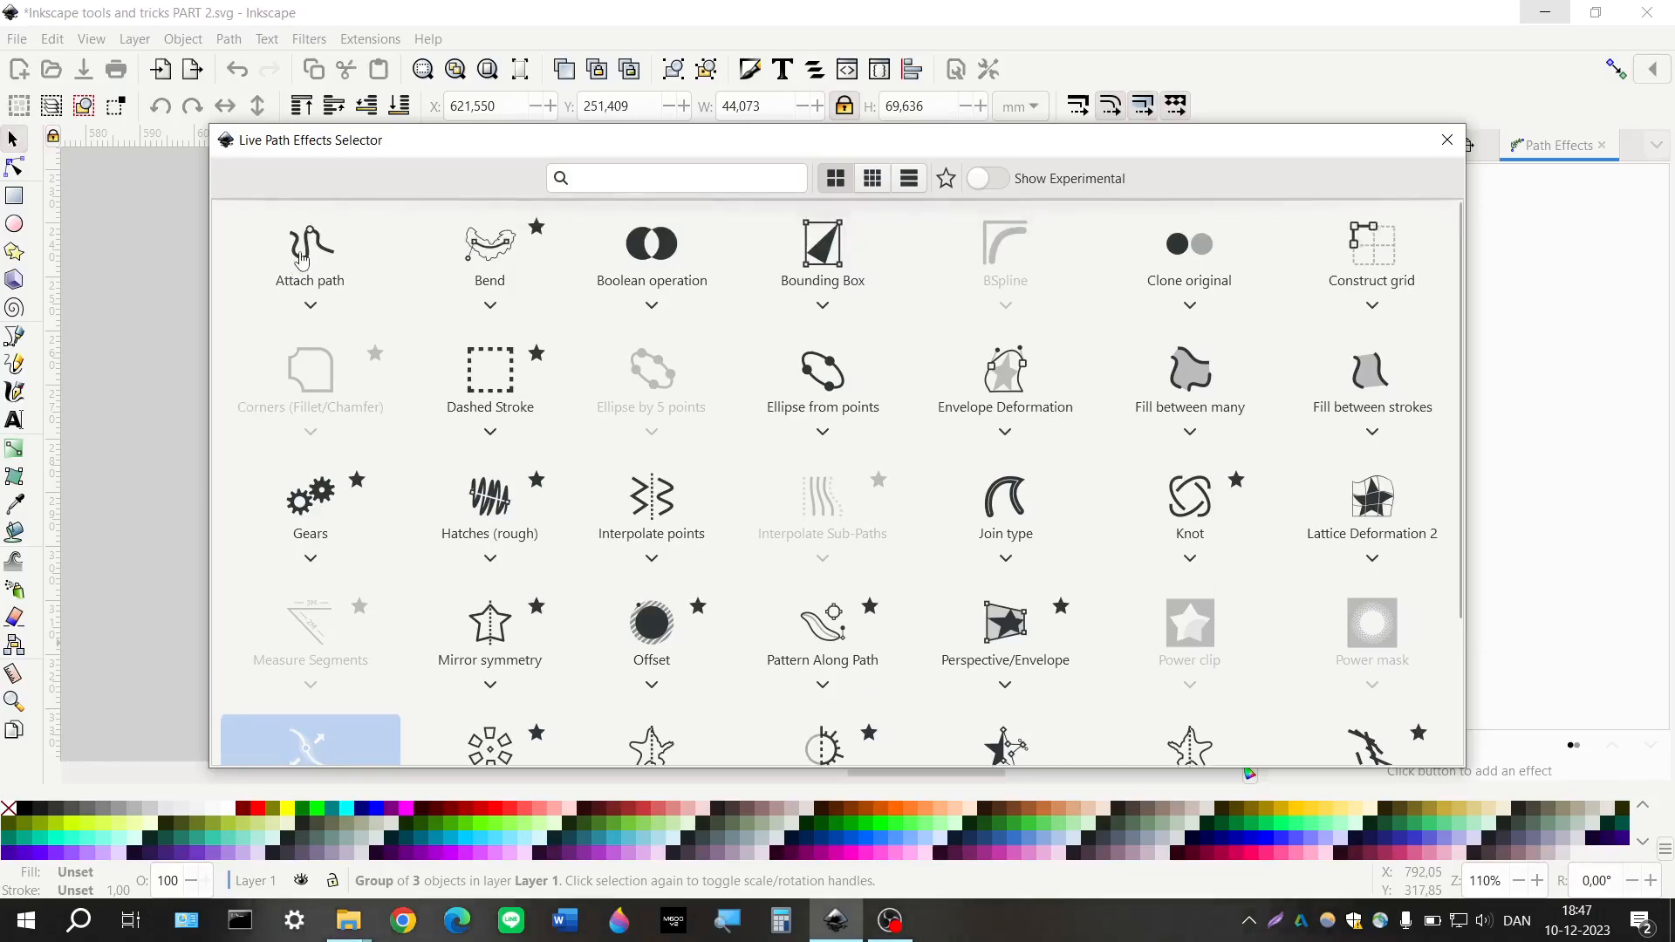
pyautogui.click(301, 262)
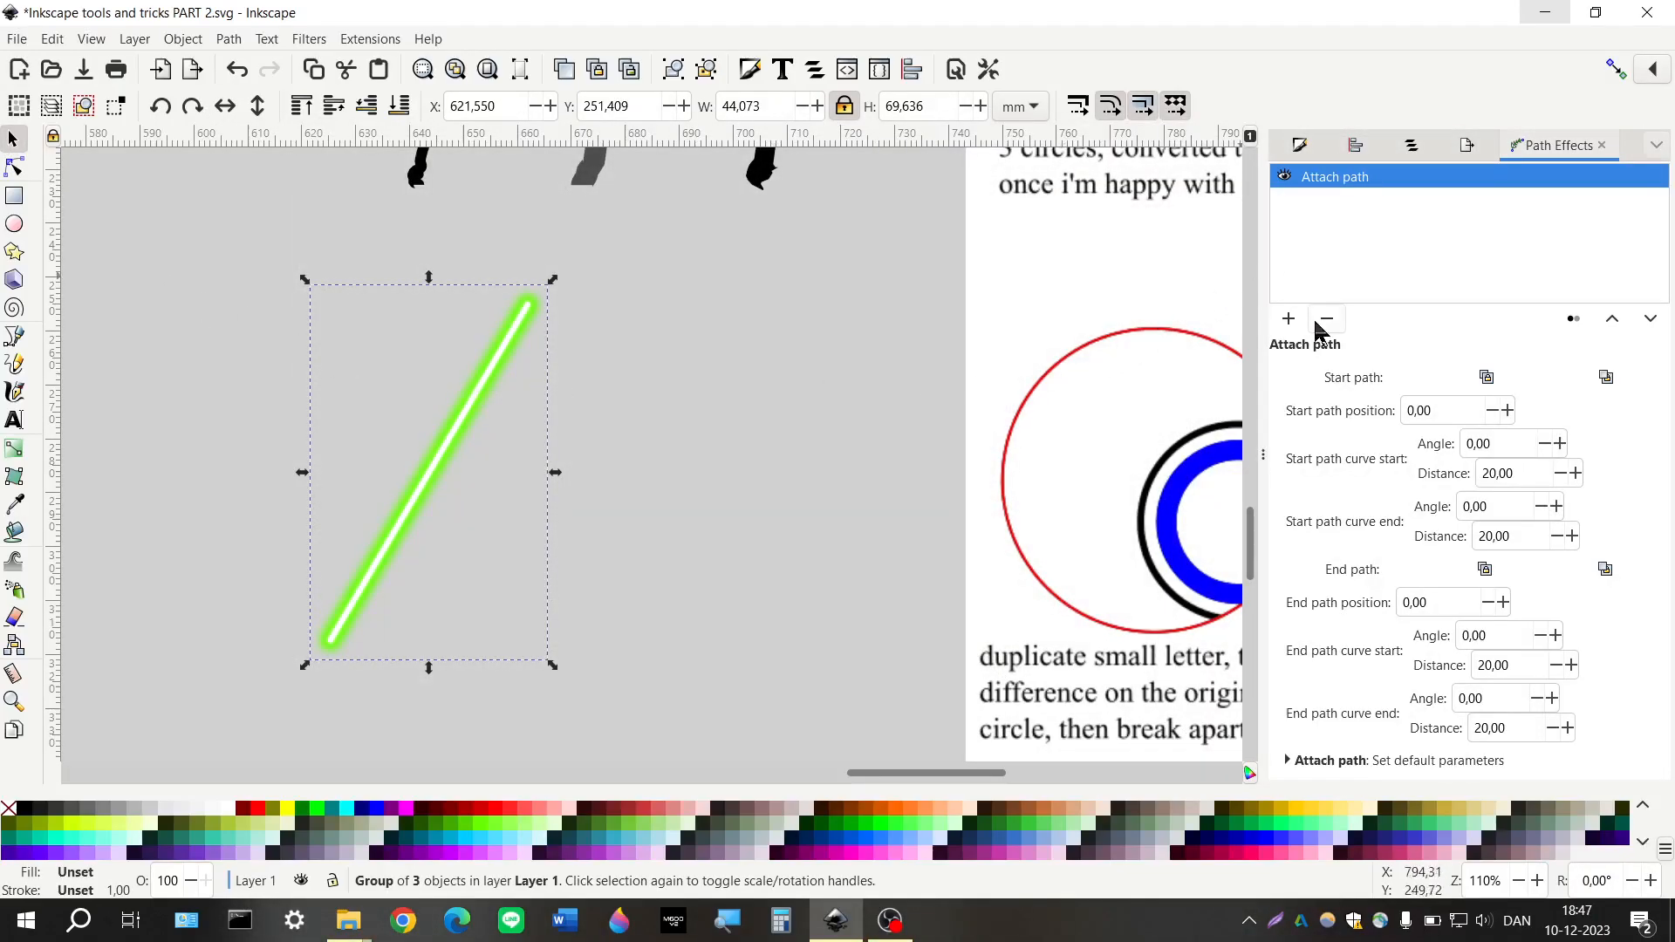
pyautogui.click(1327, 319)
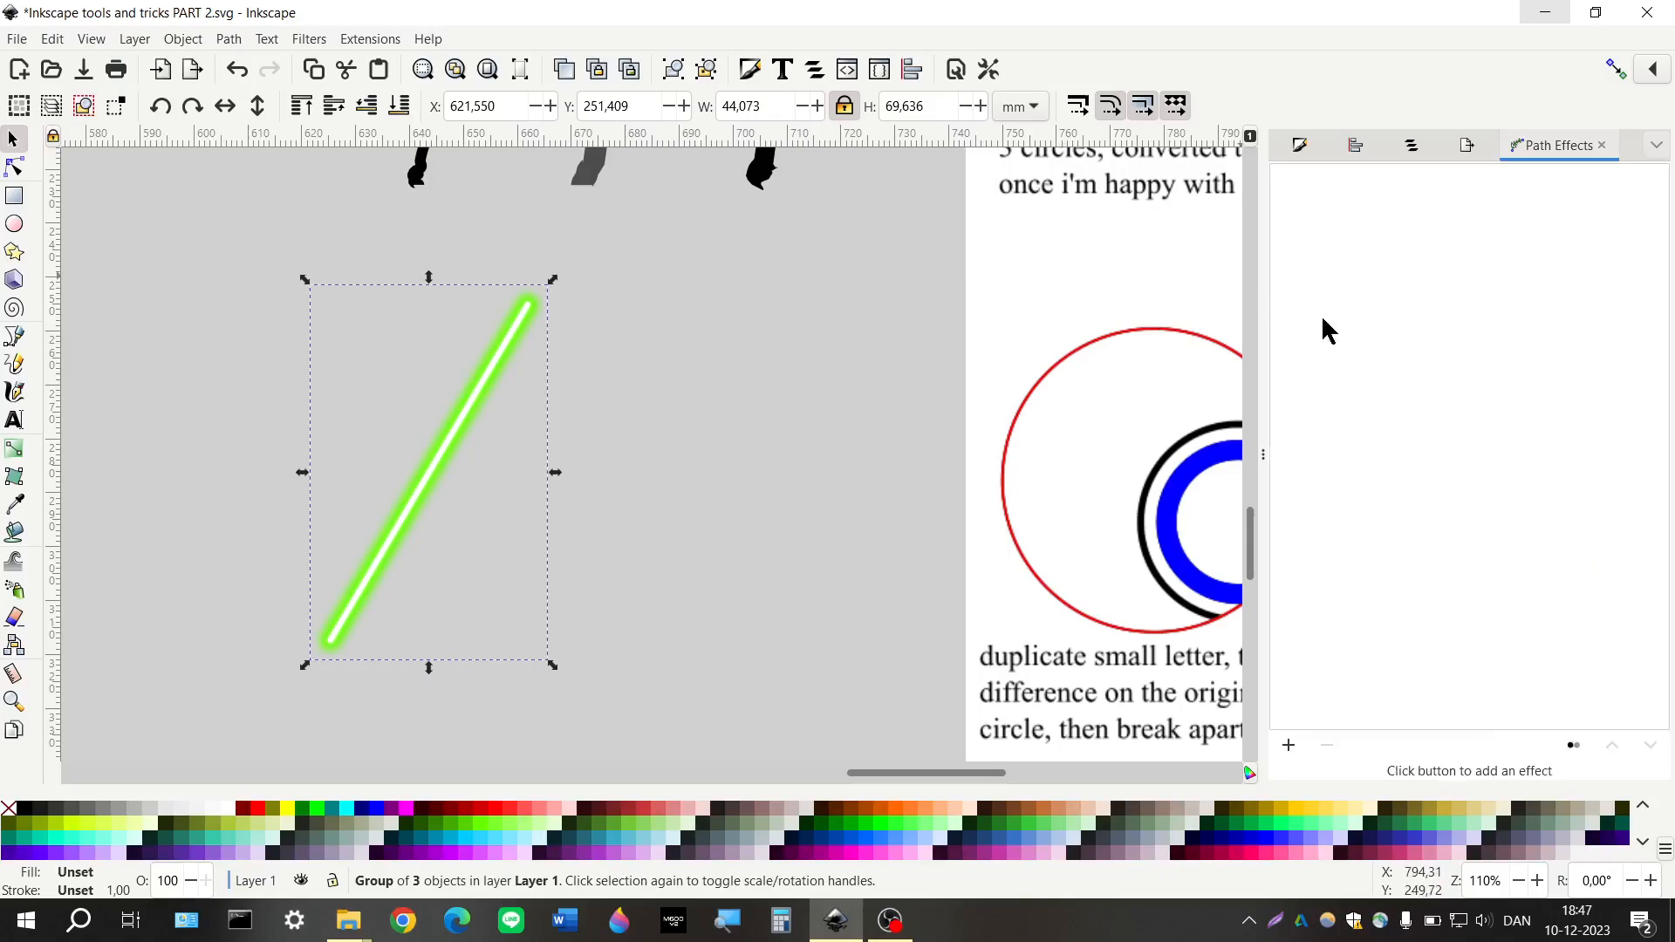
# Apply the Bend path effect to the lightsaber group and start editing its bend path on the canvas
pyautogui.click(1290, 747)
pyautogui.click(485, 257)
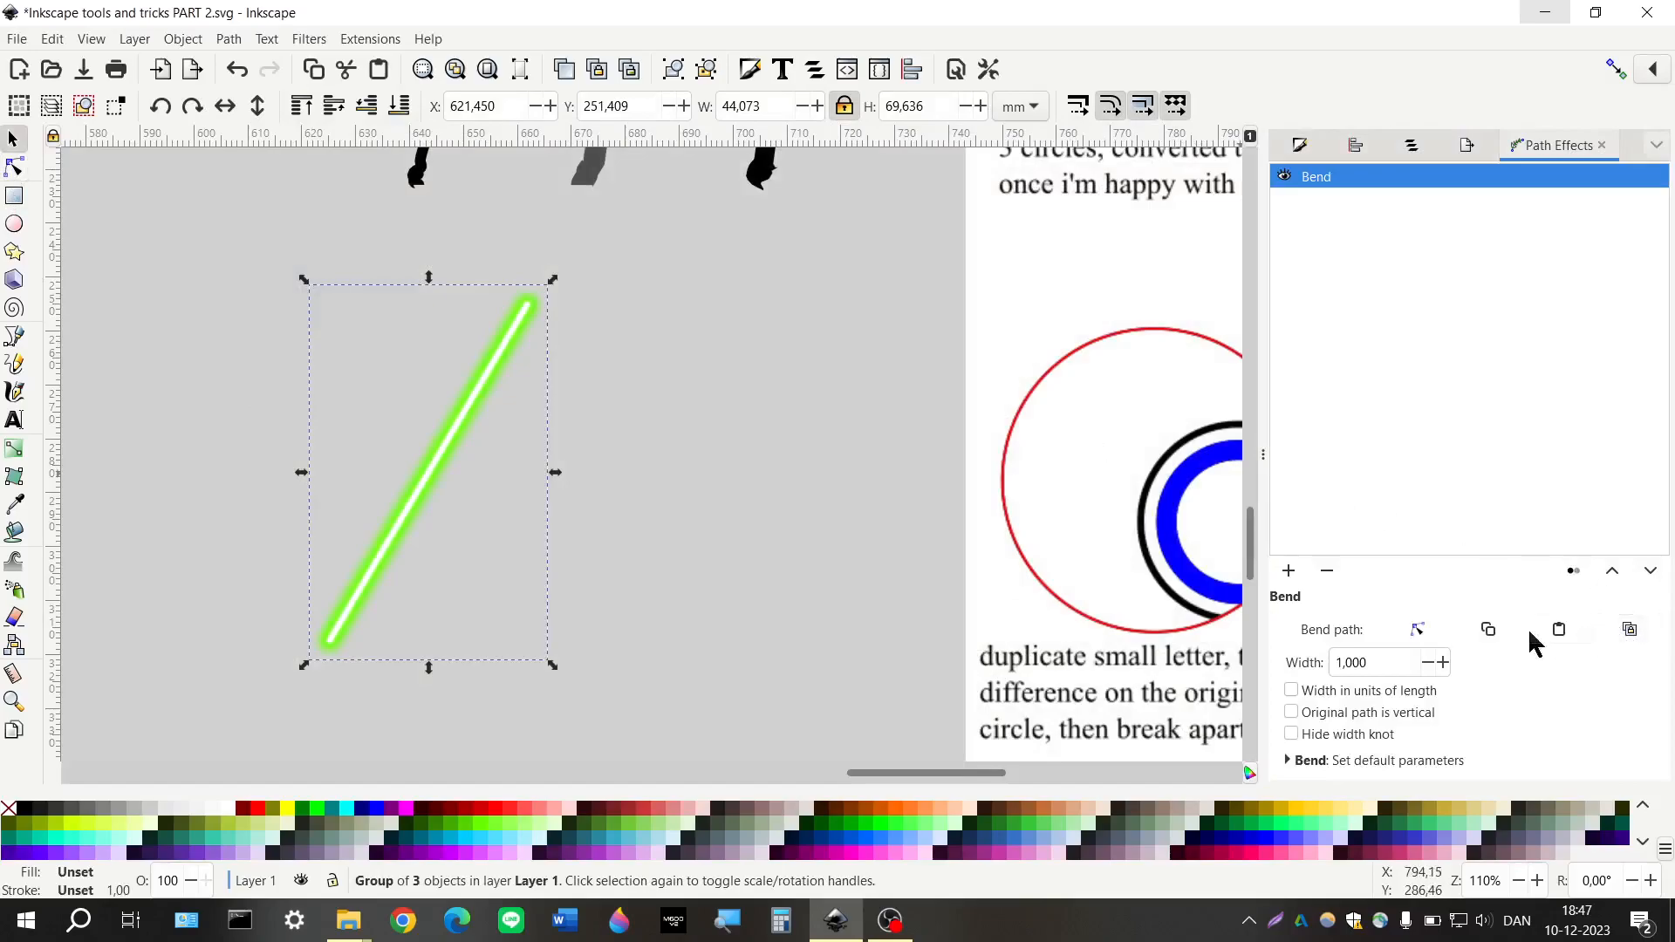
pyautogui.click(1417, 630)
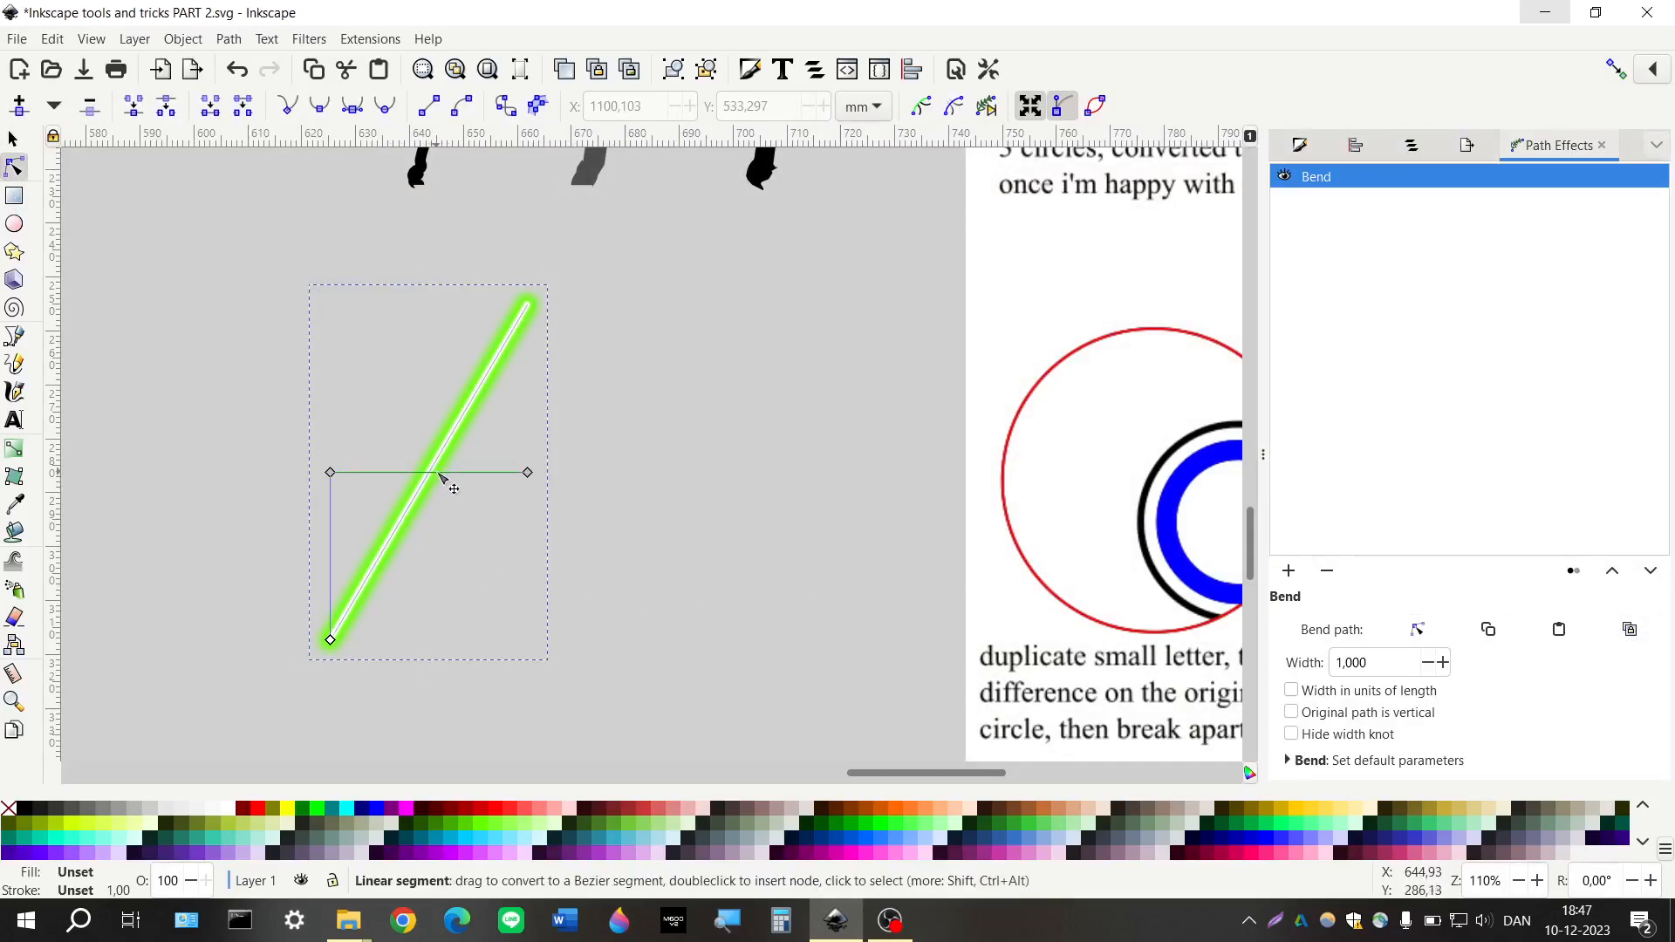
# Curve the bend path upward and adjust its end node handles so the lightsaber group bends into an S shape
pyautogui.moveTo(440, 477)
pyautogui.mouseDown()
pyautogui.moveTo(412, 460)
pyautogui.moveTo(397, 410)
pyautogui.moveTo(443, 442)
pyautogui.mouseUp()
pyautogui.click(329, 473)
pyautogui.moveTo(330, 473)
pyautogui.mouseDown()
pyautogui.moveTo(348, 416)
pyautogui.moveTo(295, 417)
pyautogui.moveTo(350, 413)
pyautogui.moveTo(386, 378)
pyautogui.moveTo(422, 471)
pyautogui.moveTo(363, 476)
pyautogui.mouseUp()
pyautogui.moveTo(388, 374)
pyautogui.mouseDown()
pyautogui.moveTo(430, 442)
pyautogui.moveTo(343, 390)
pyautogui.moveTo(308, 398)
pyautogui.moveTo(396, 365)
pyautogui.mouseUp()
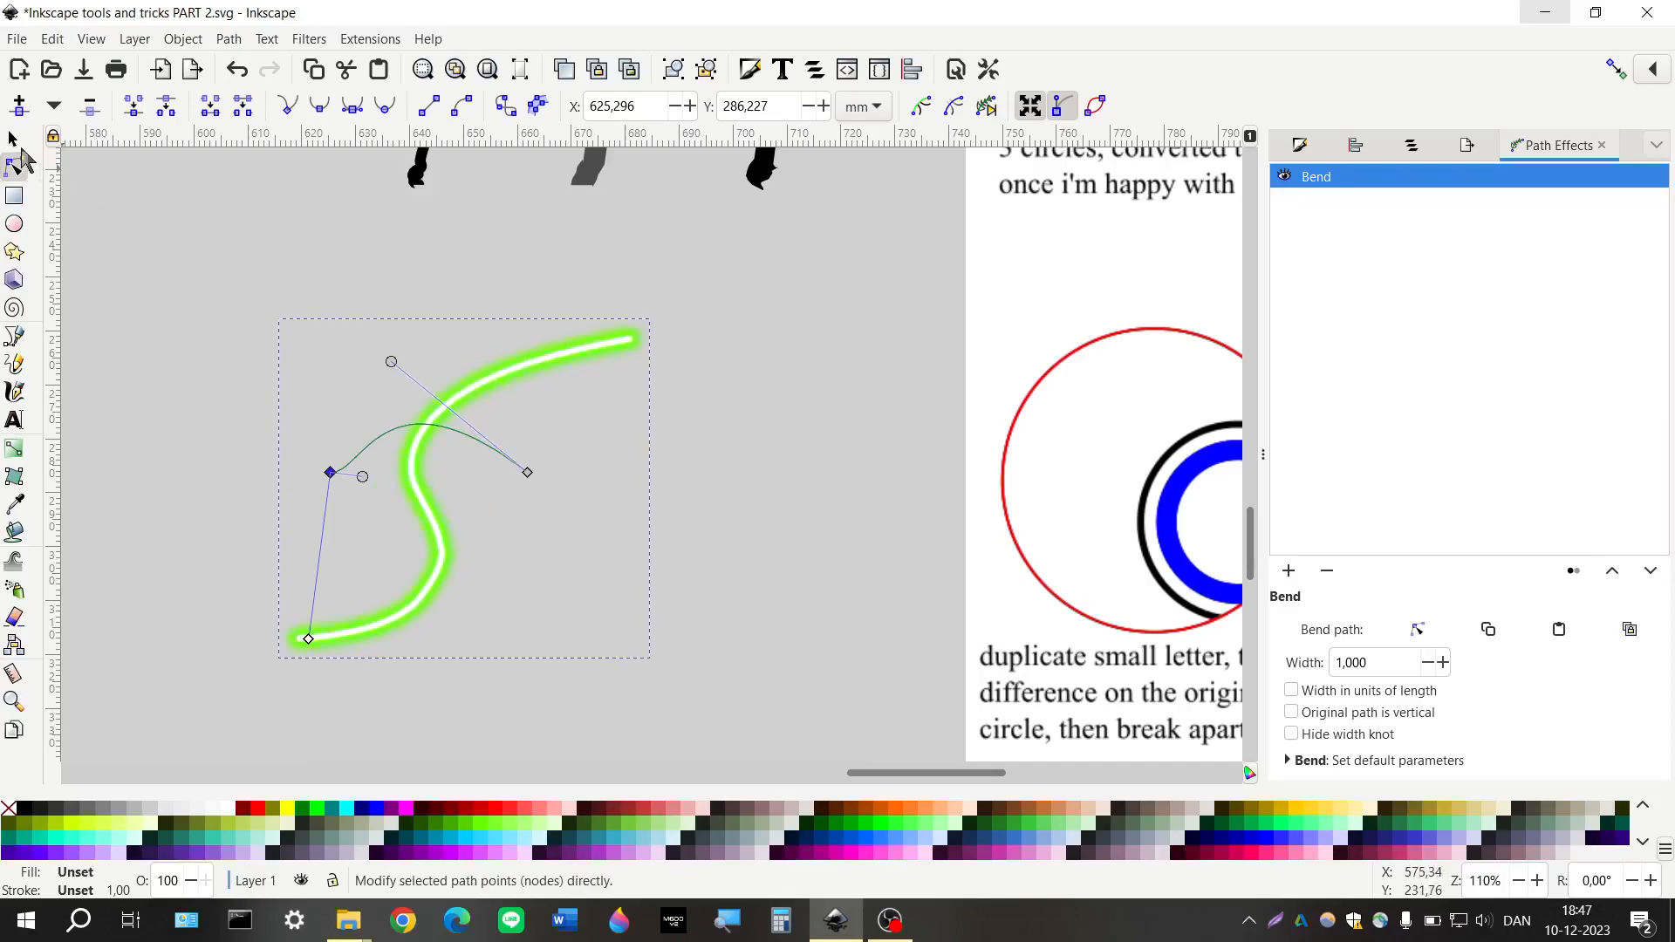
pyautogui.click(13, 138)
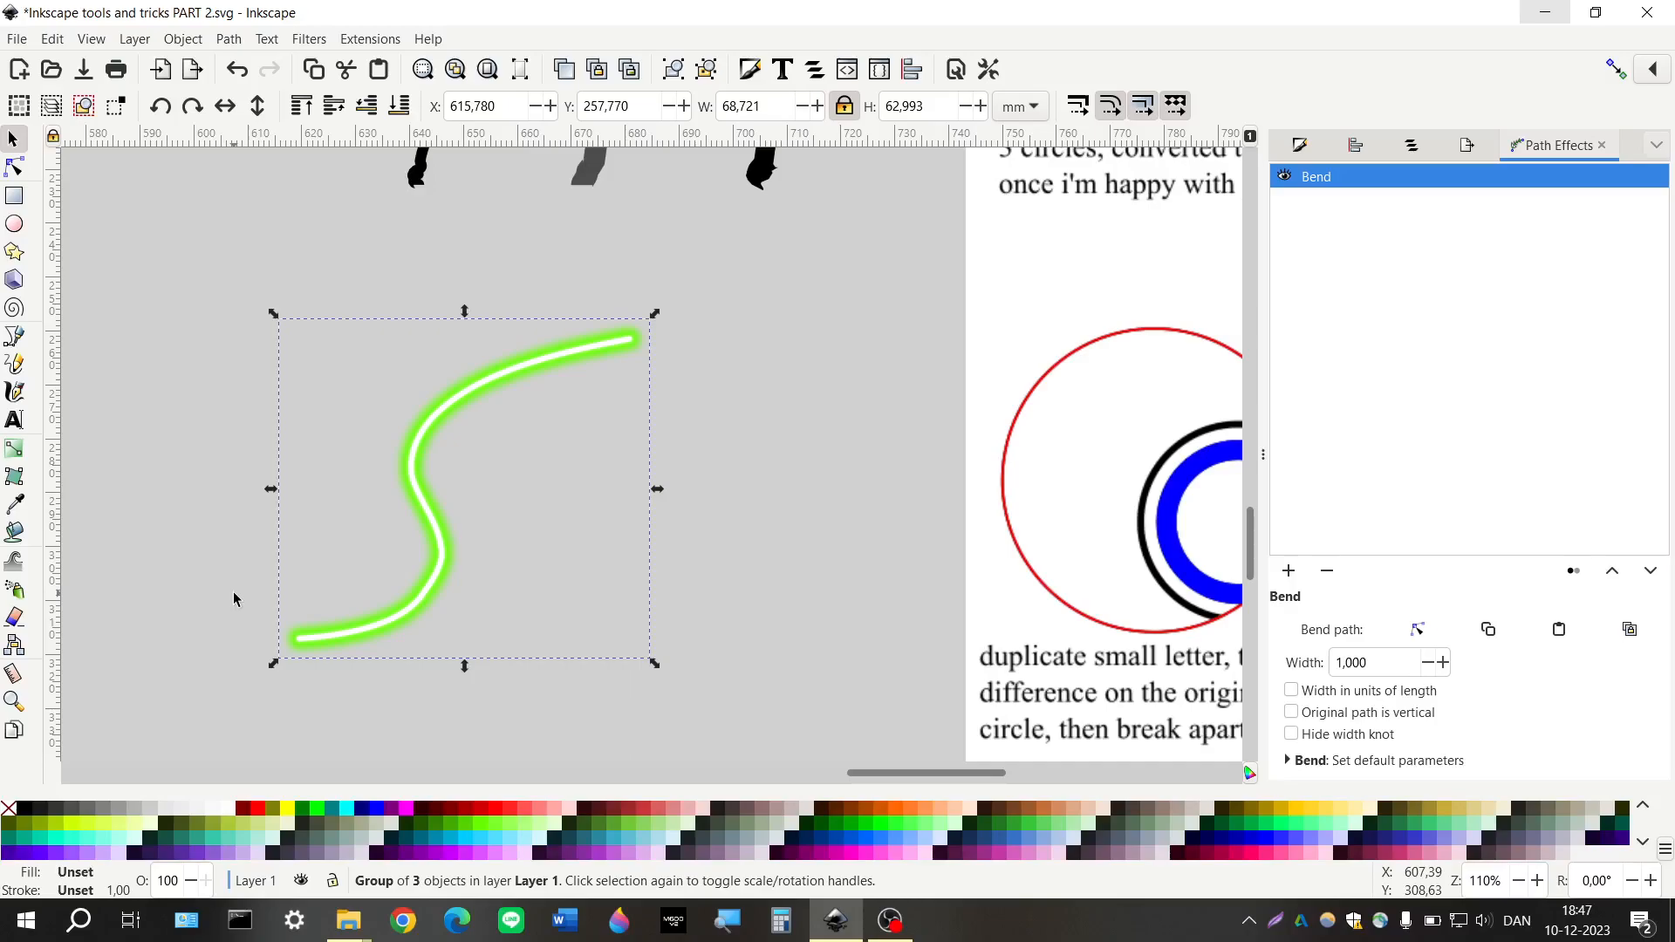
# Deselect the bent lightsaber and review the manipulation and effects topics in the tips agenda
pyautogui.scroll(-3, 281, 615)
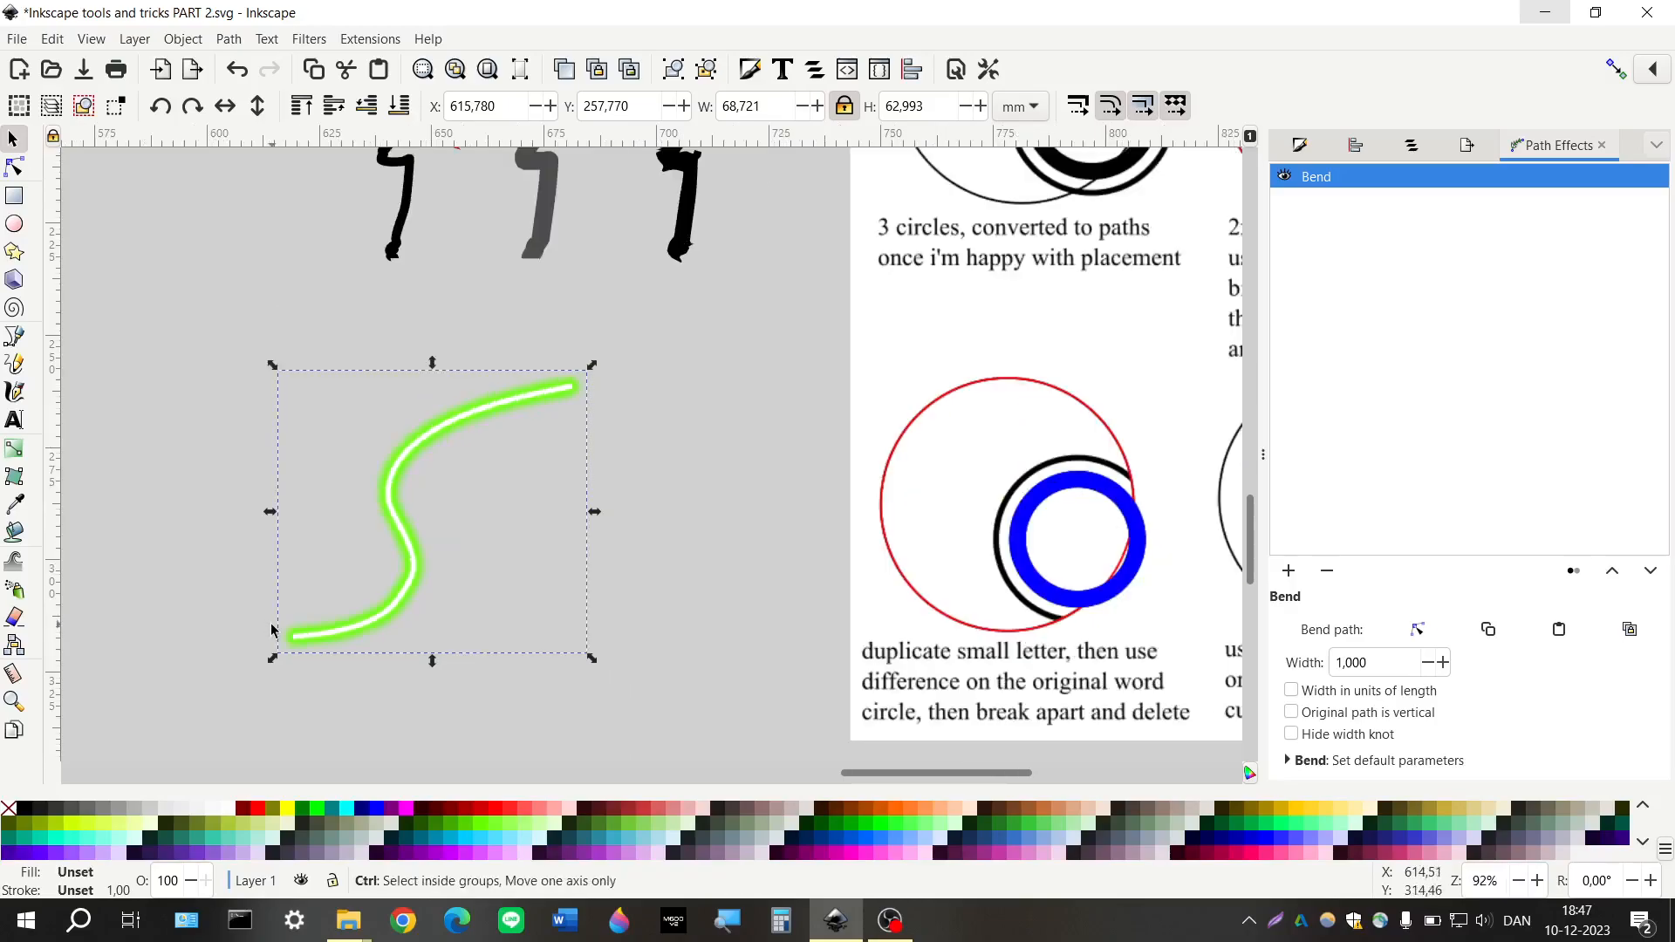
pyautogui.hscroll(4, 348, 567)
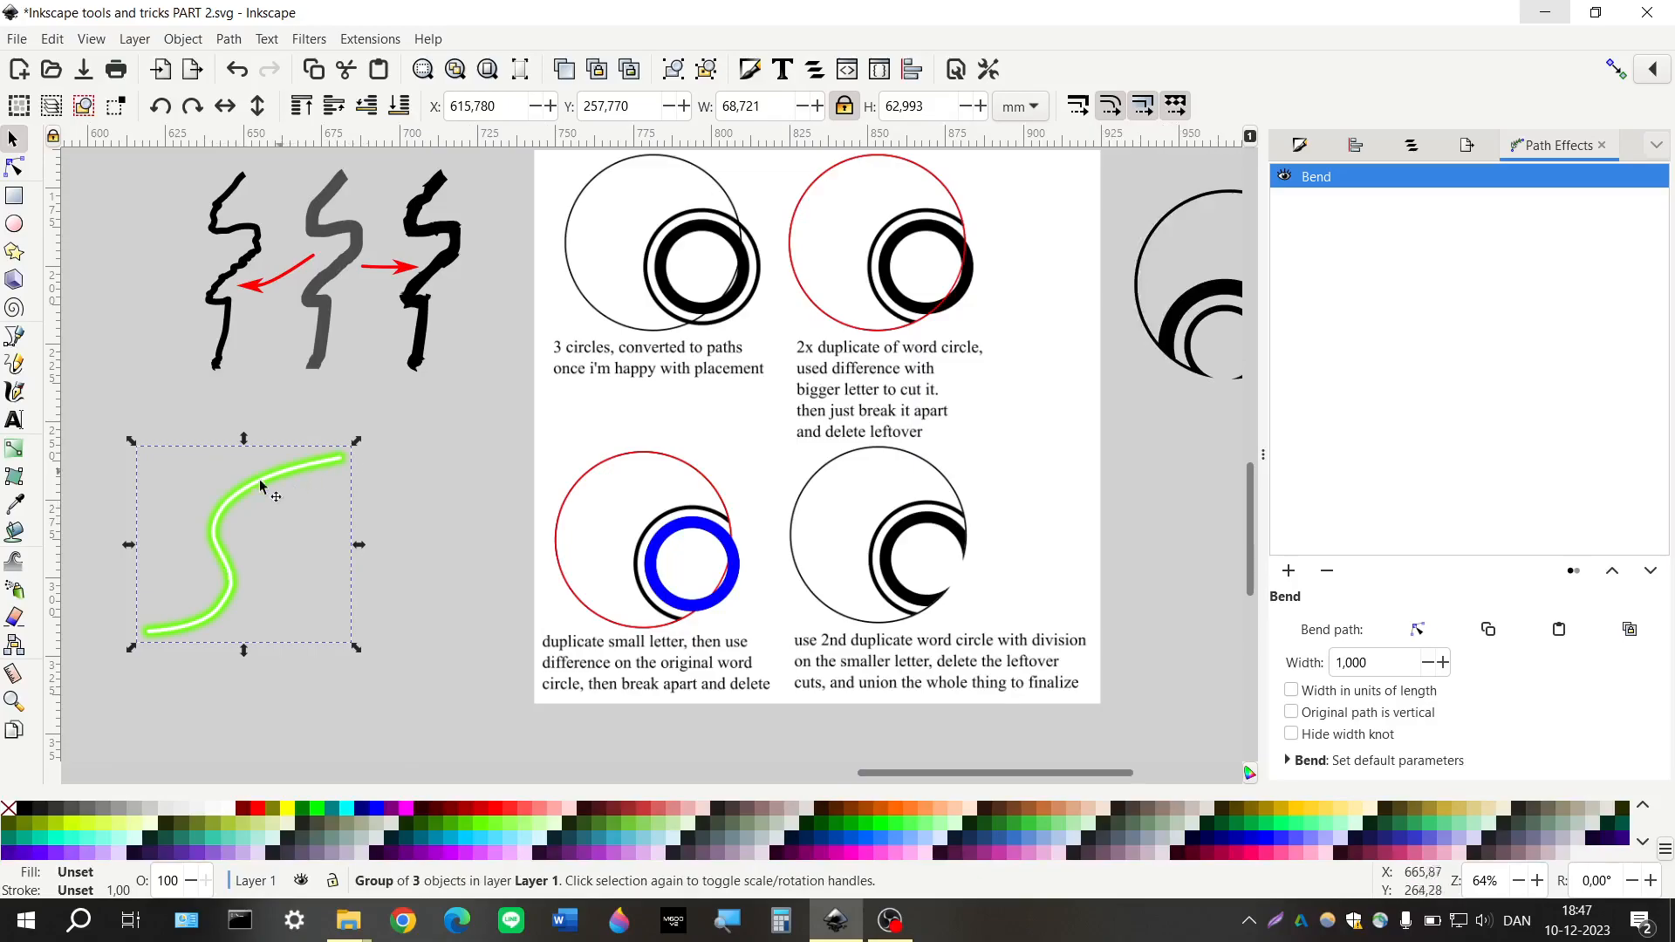
pyautogui.click(455, 574)
pyautogui.scroll(4, 486, 524)
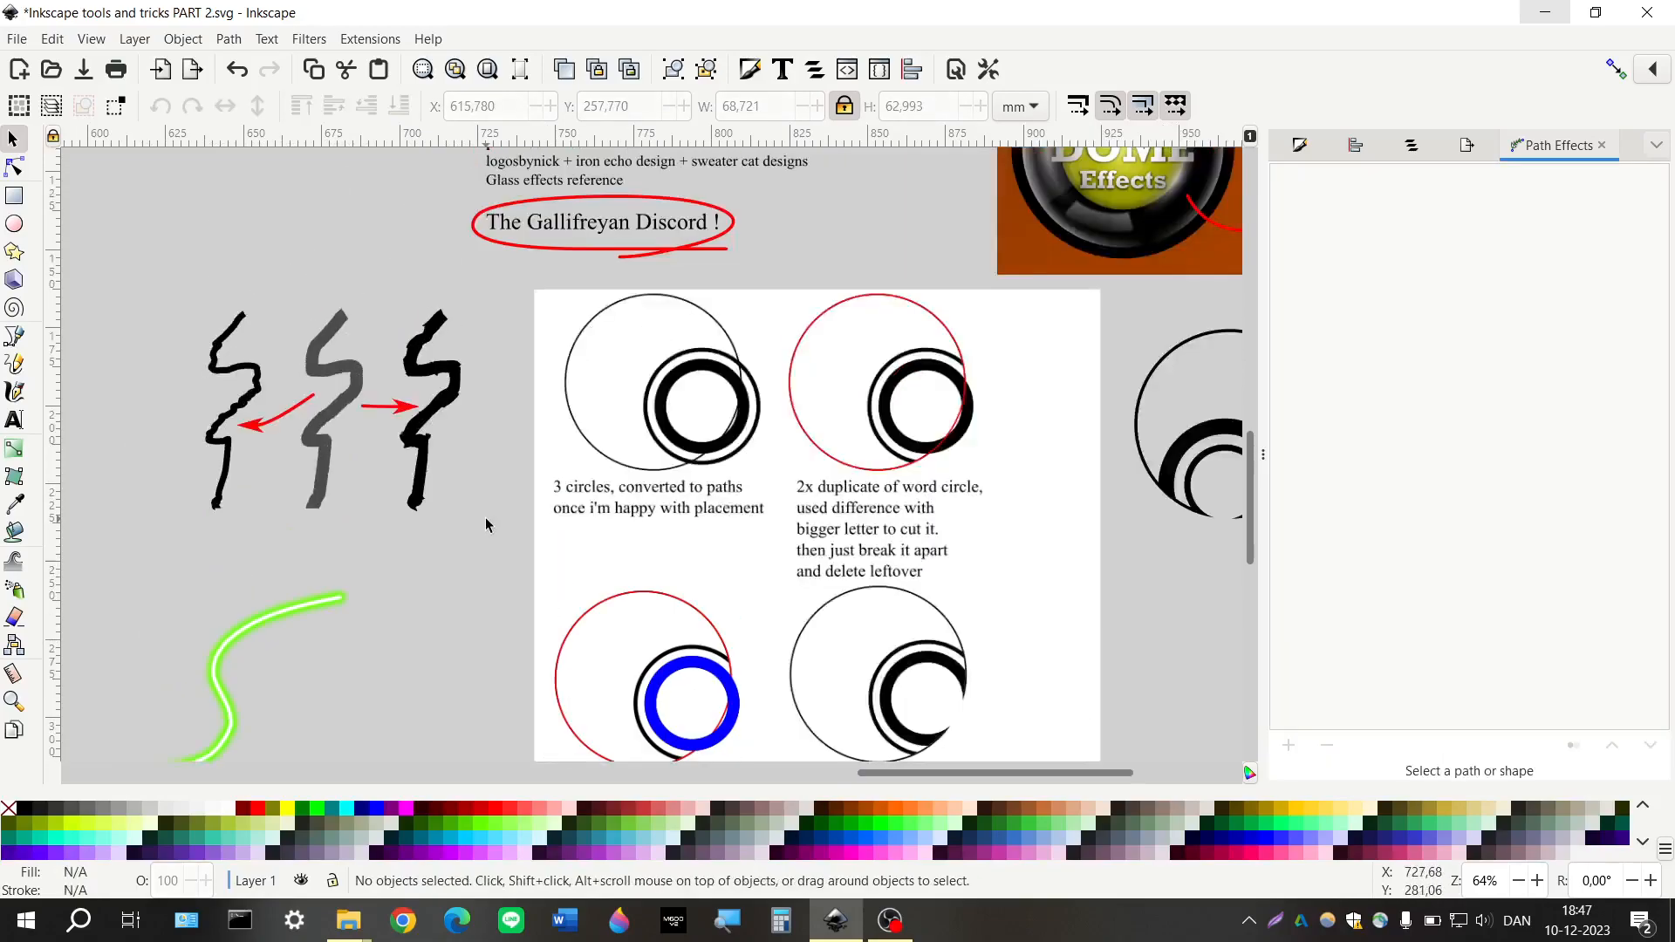
pyautogui.hscroll(-4, 524, 523)
pyautogui.hscroll(2, 527, 524)
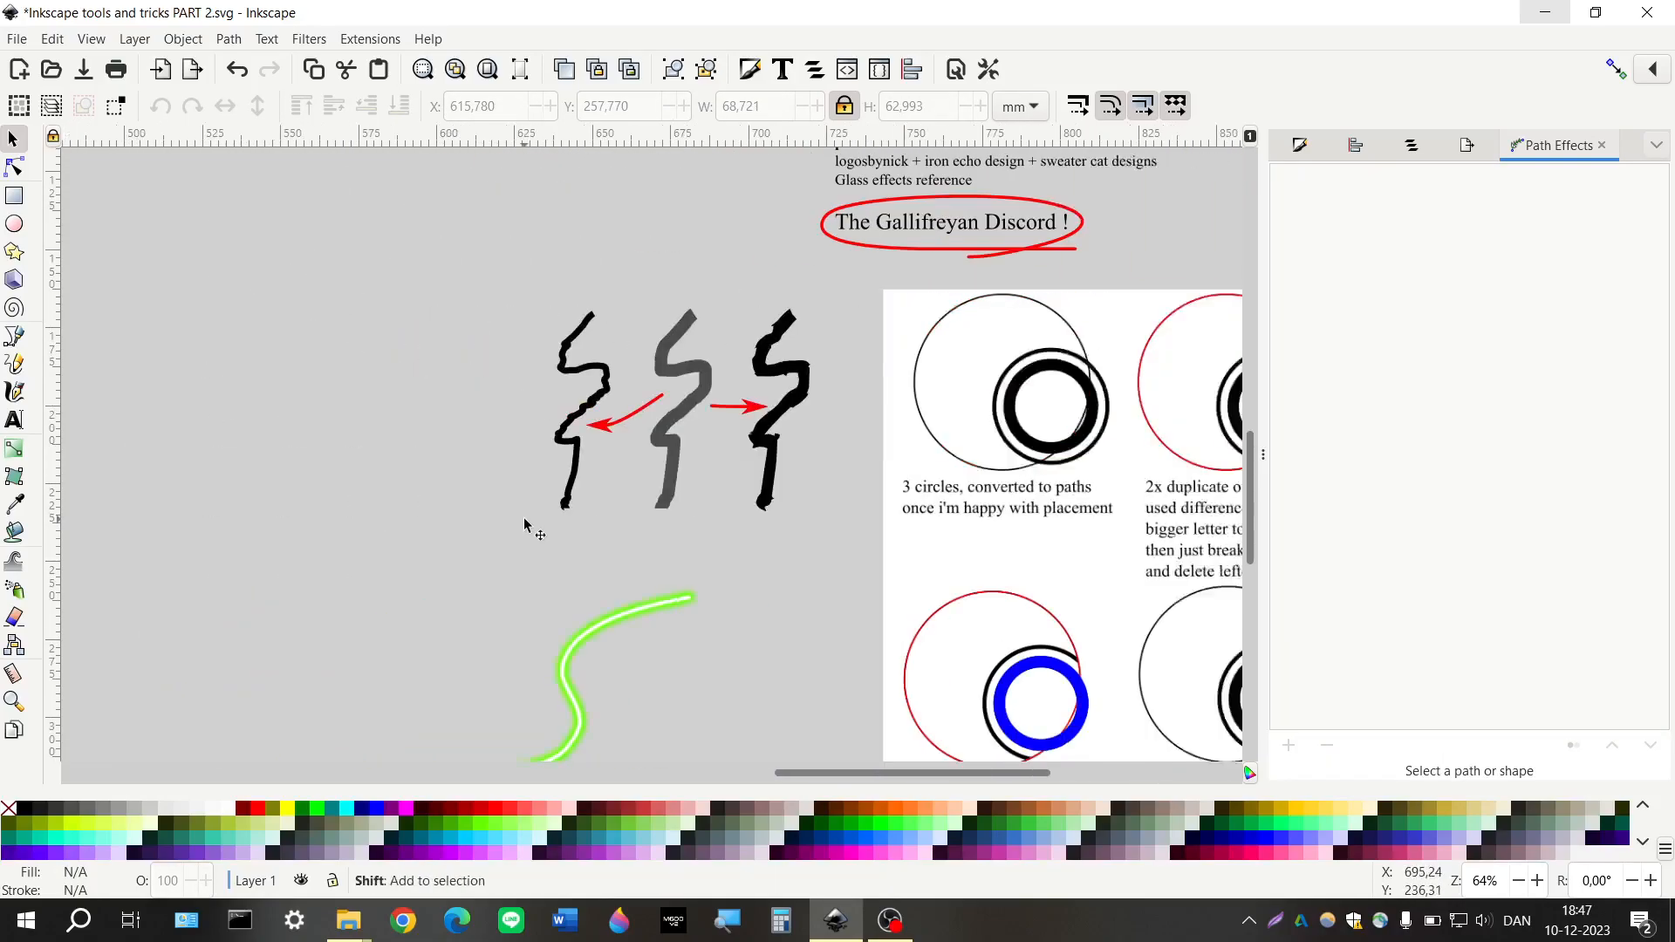
pyautogui.scroll(5, 530, 515)
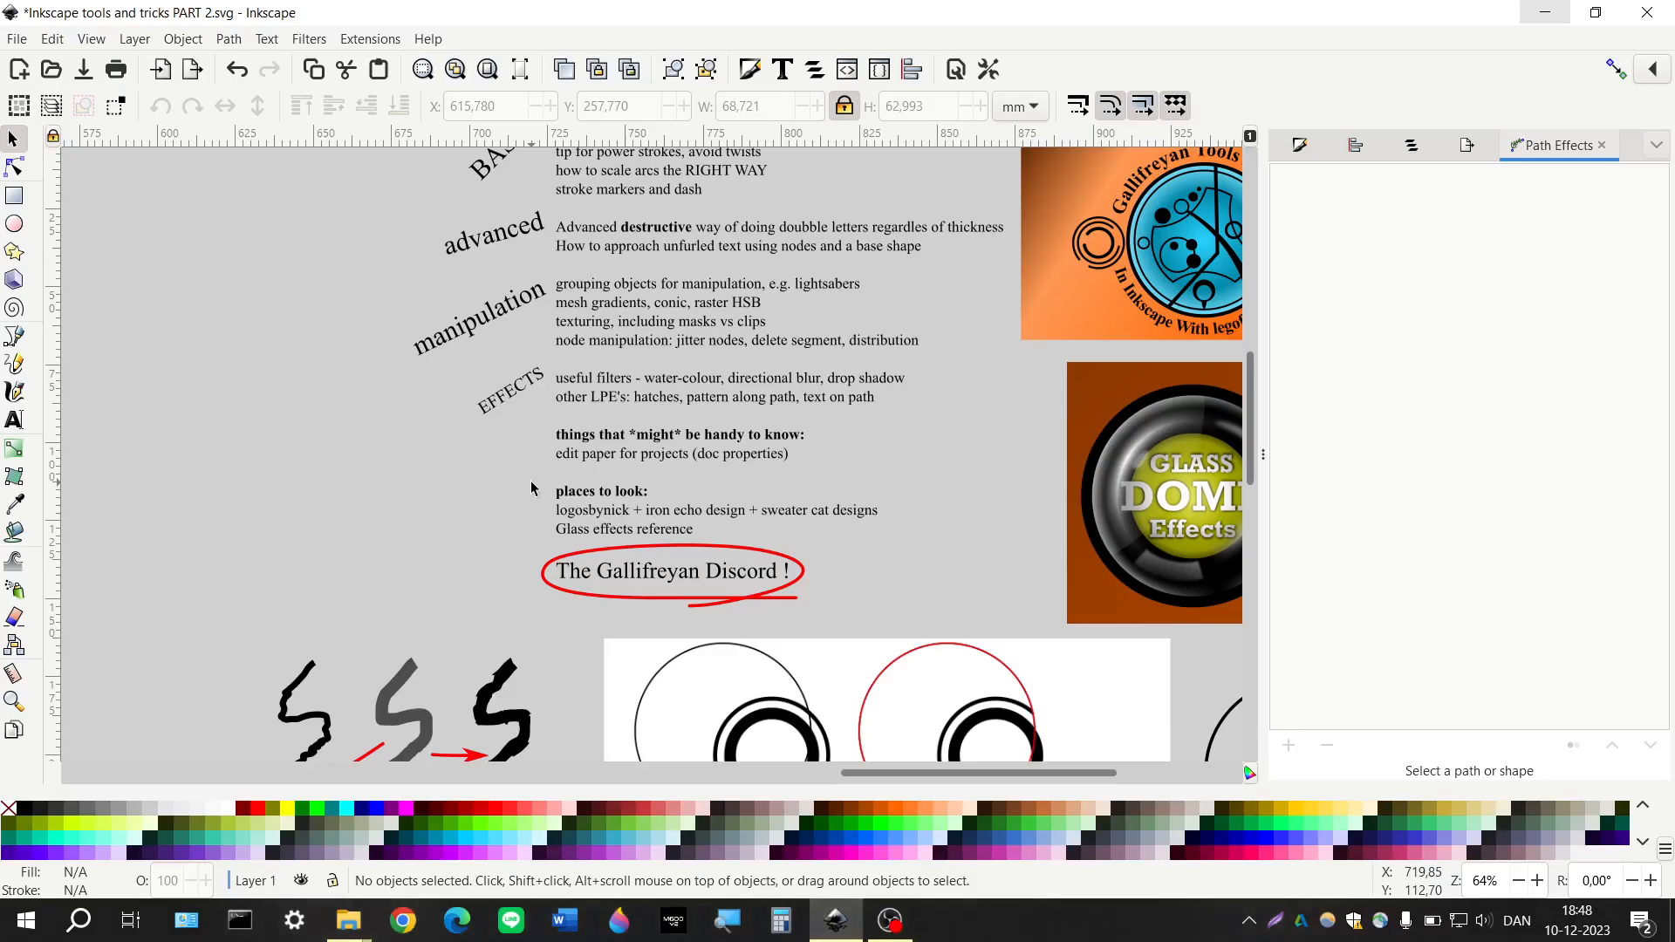
# Examine the nodes of the grey zigzag path between the two black jittered versions, then deselect it
pyautogui.scroll(-4, 532, 489)
pyautogui.hscroll(-3, 534, 490)
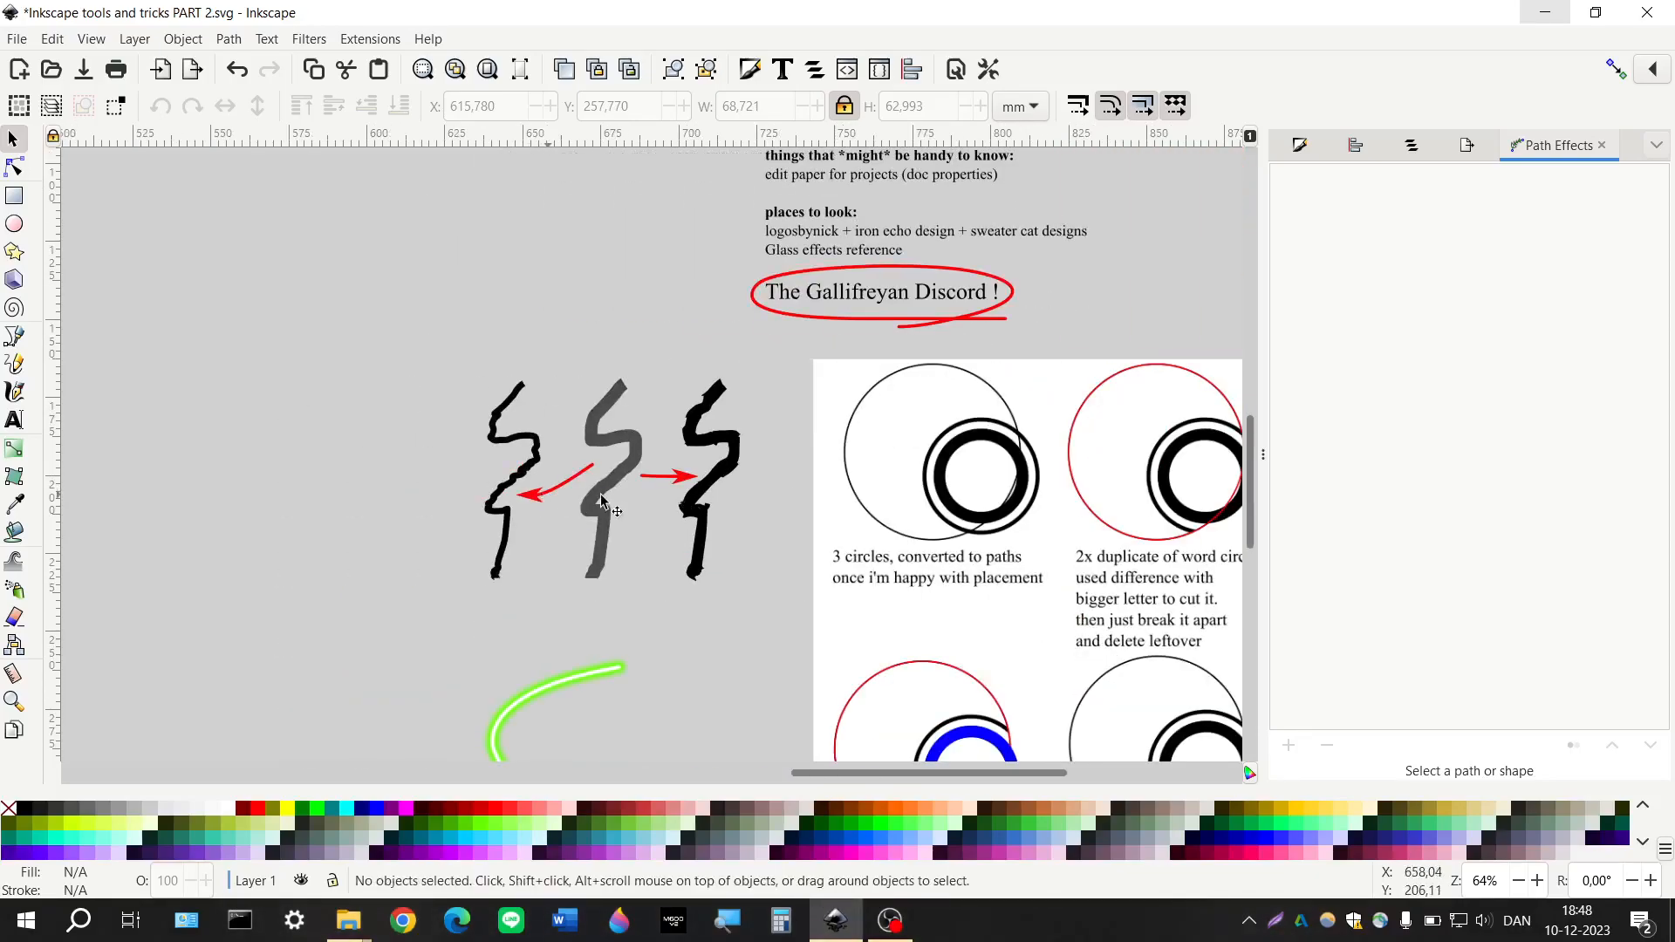
pyautogui.scroll(2, 606, 494)
pyautogui.scroll(2, 623, 487)
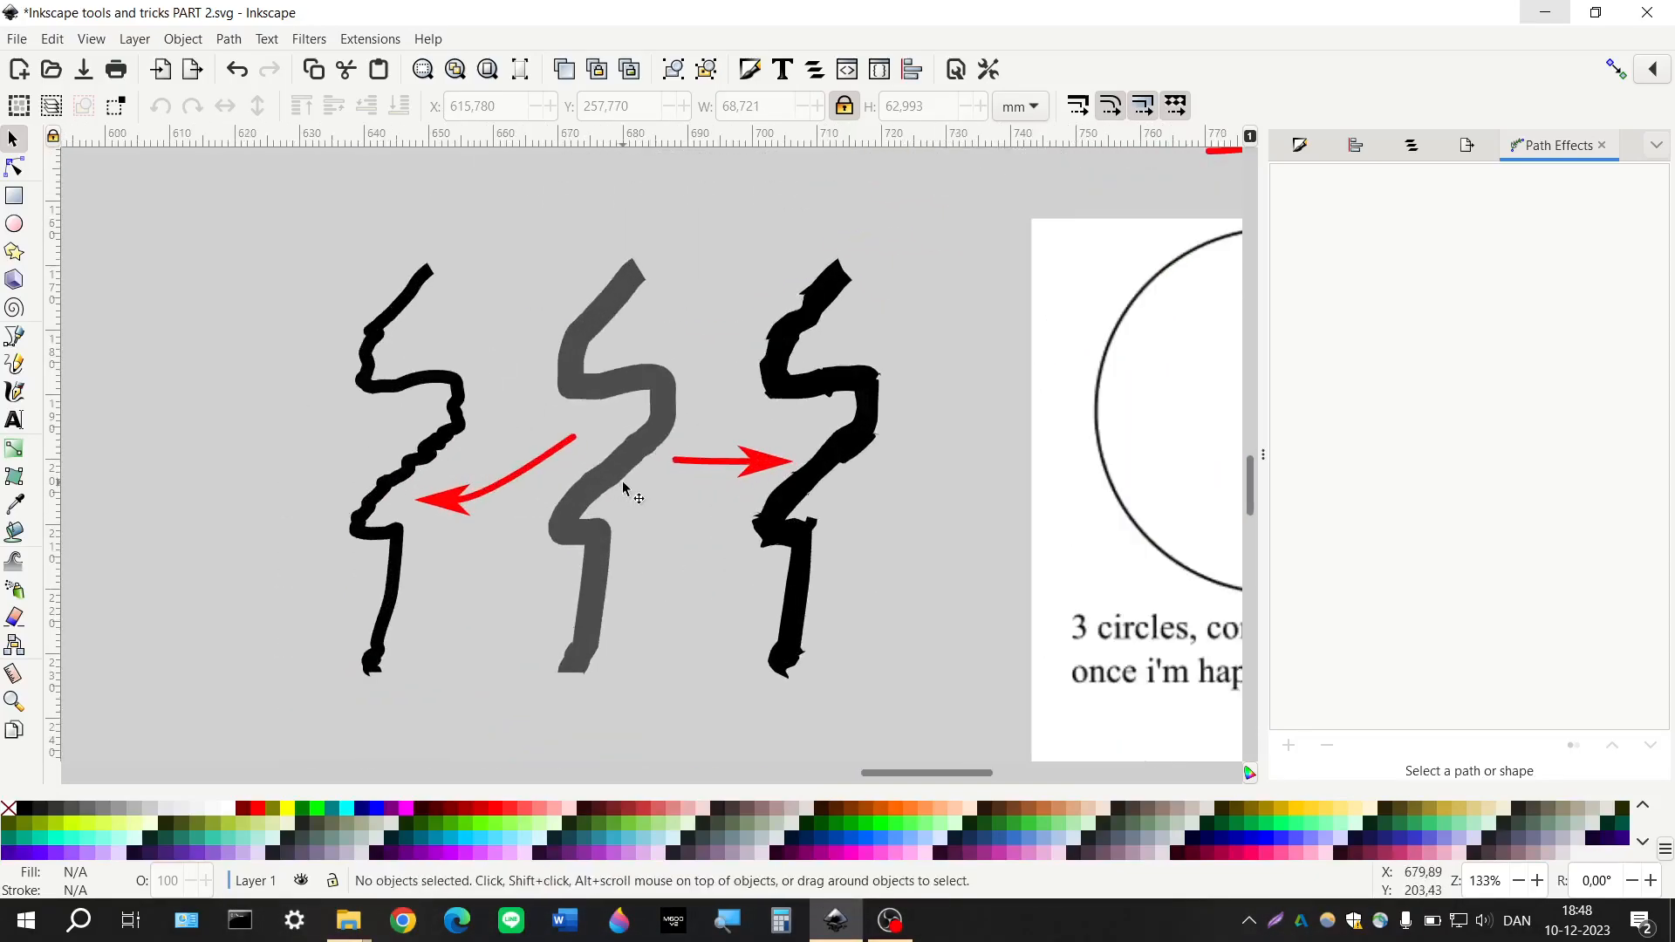
pyautogui.click(587, 377)
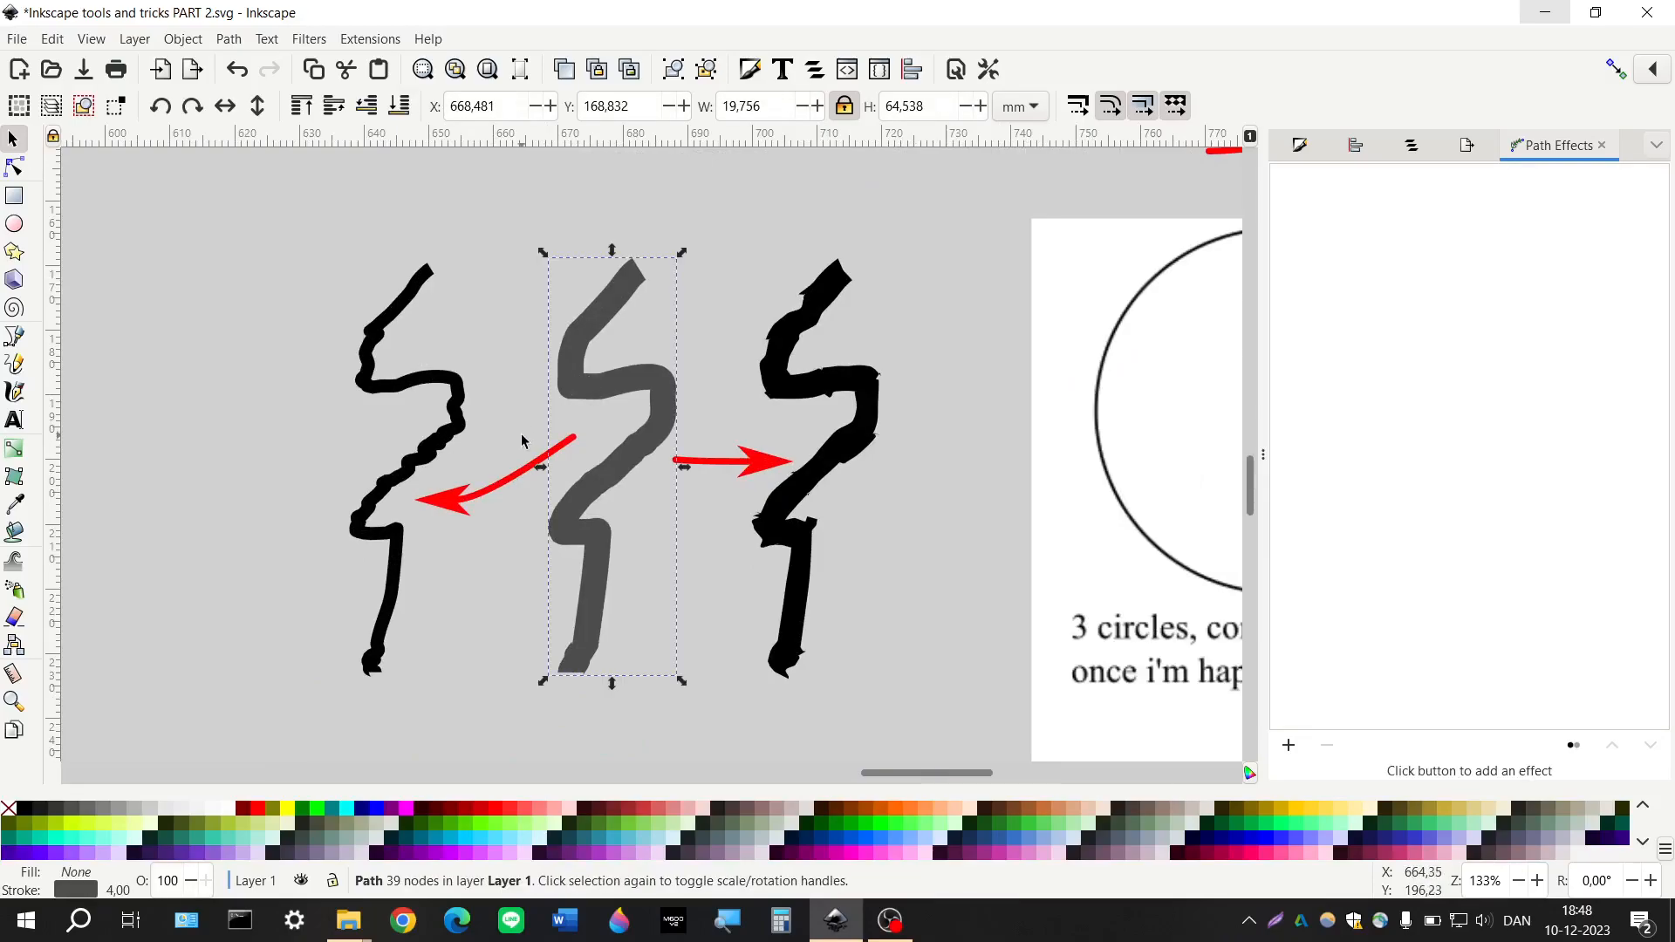
pyautogui.click(13, 165)
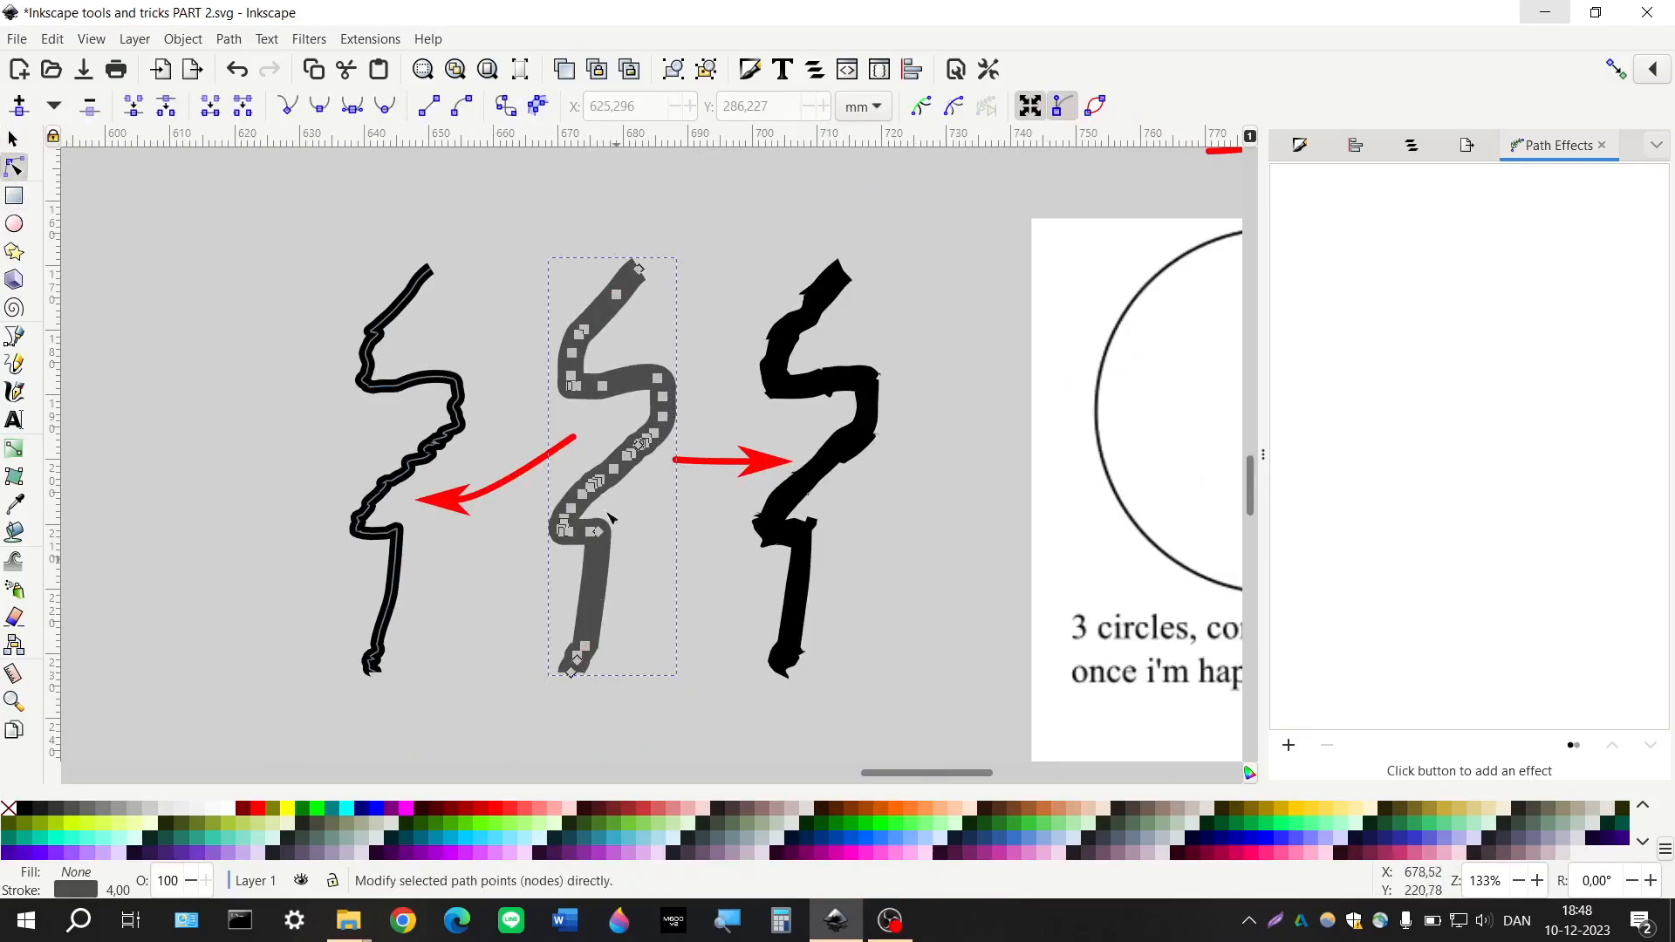
pyautogui.click(13, 140)
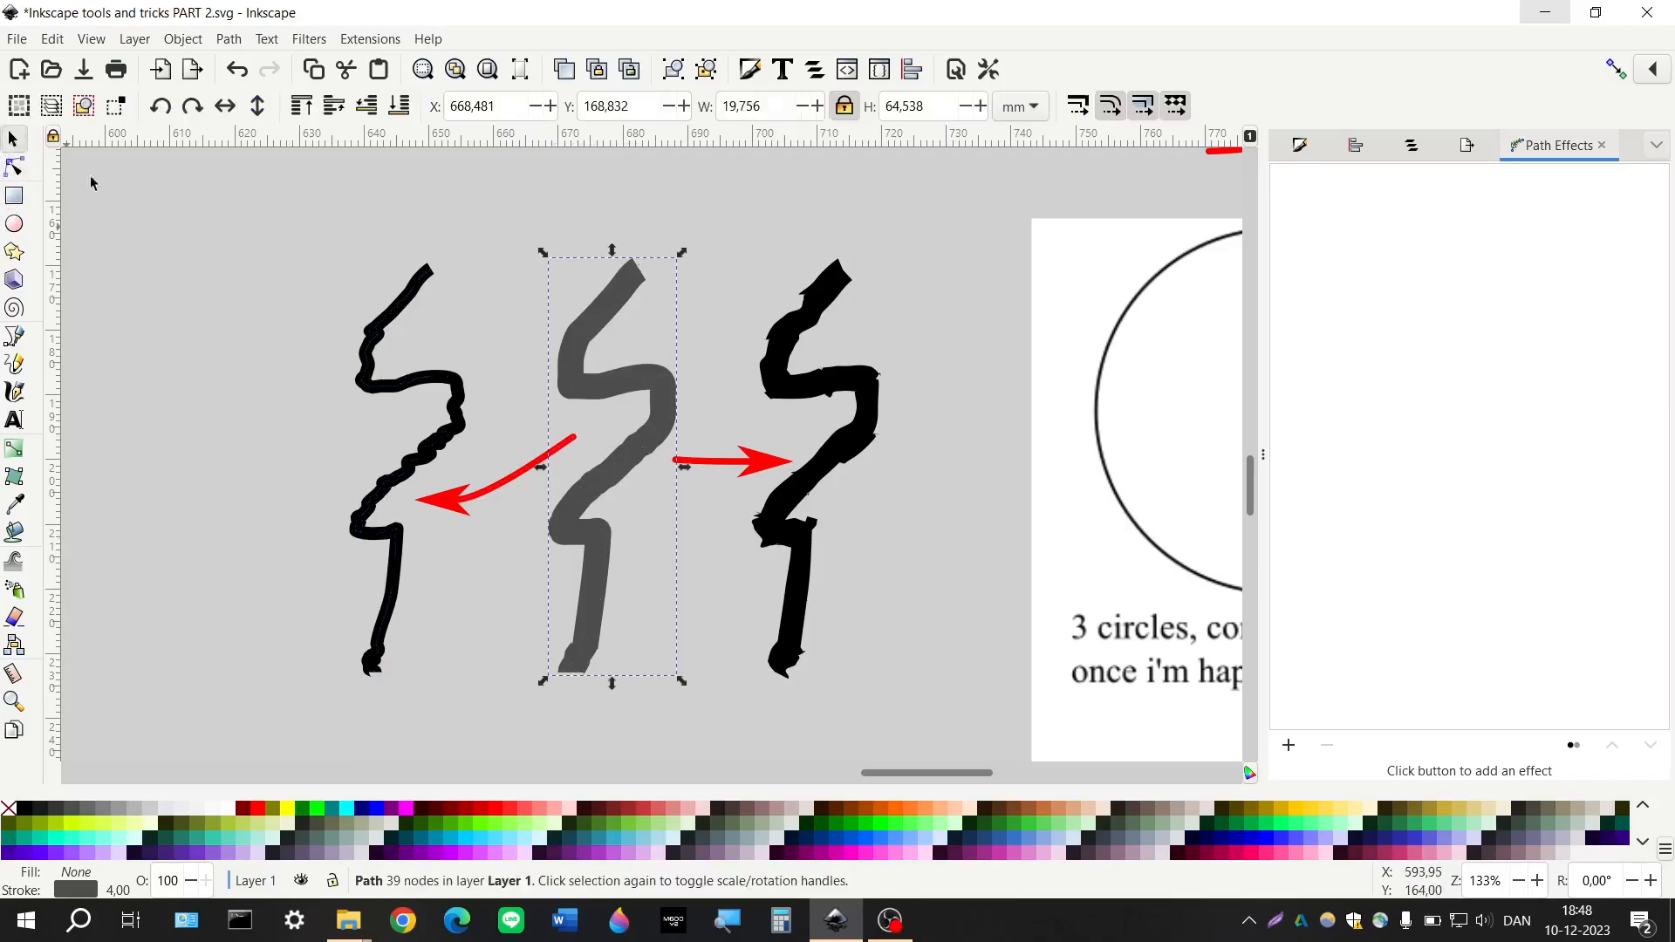
pyautogui.click(297, 511)
pyautogui.scroll(-5, 239, 474)
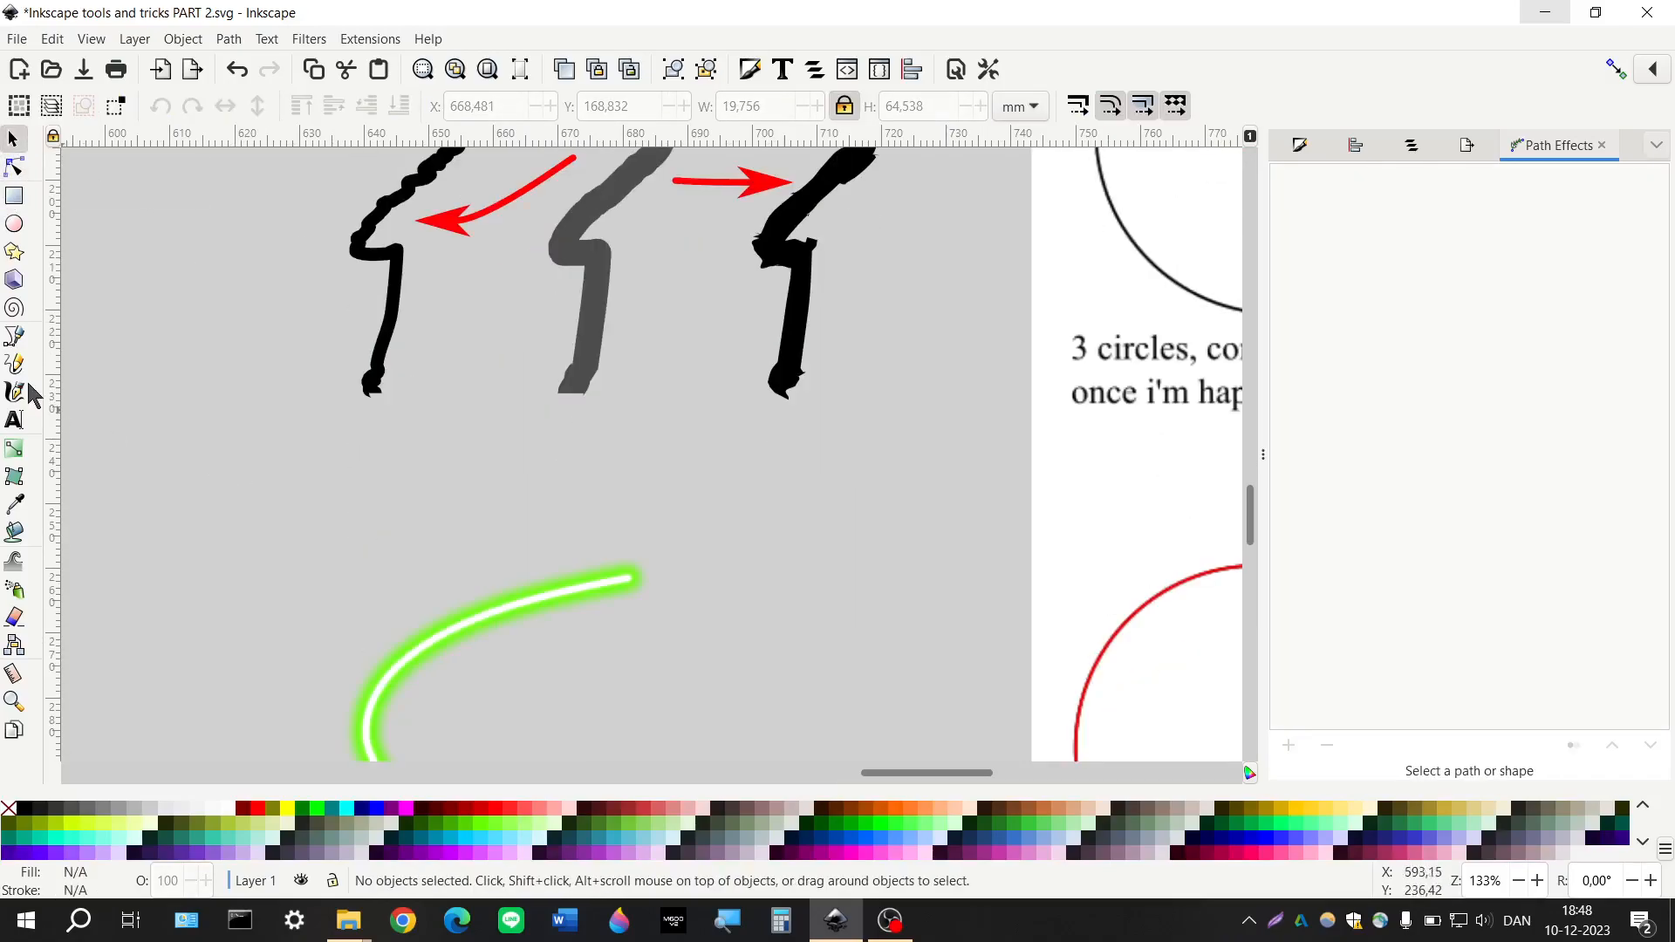
pyautogui.click(14, 364)
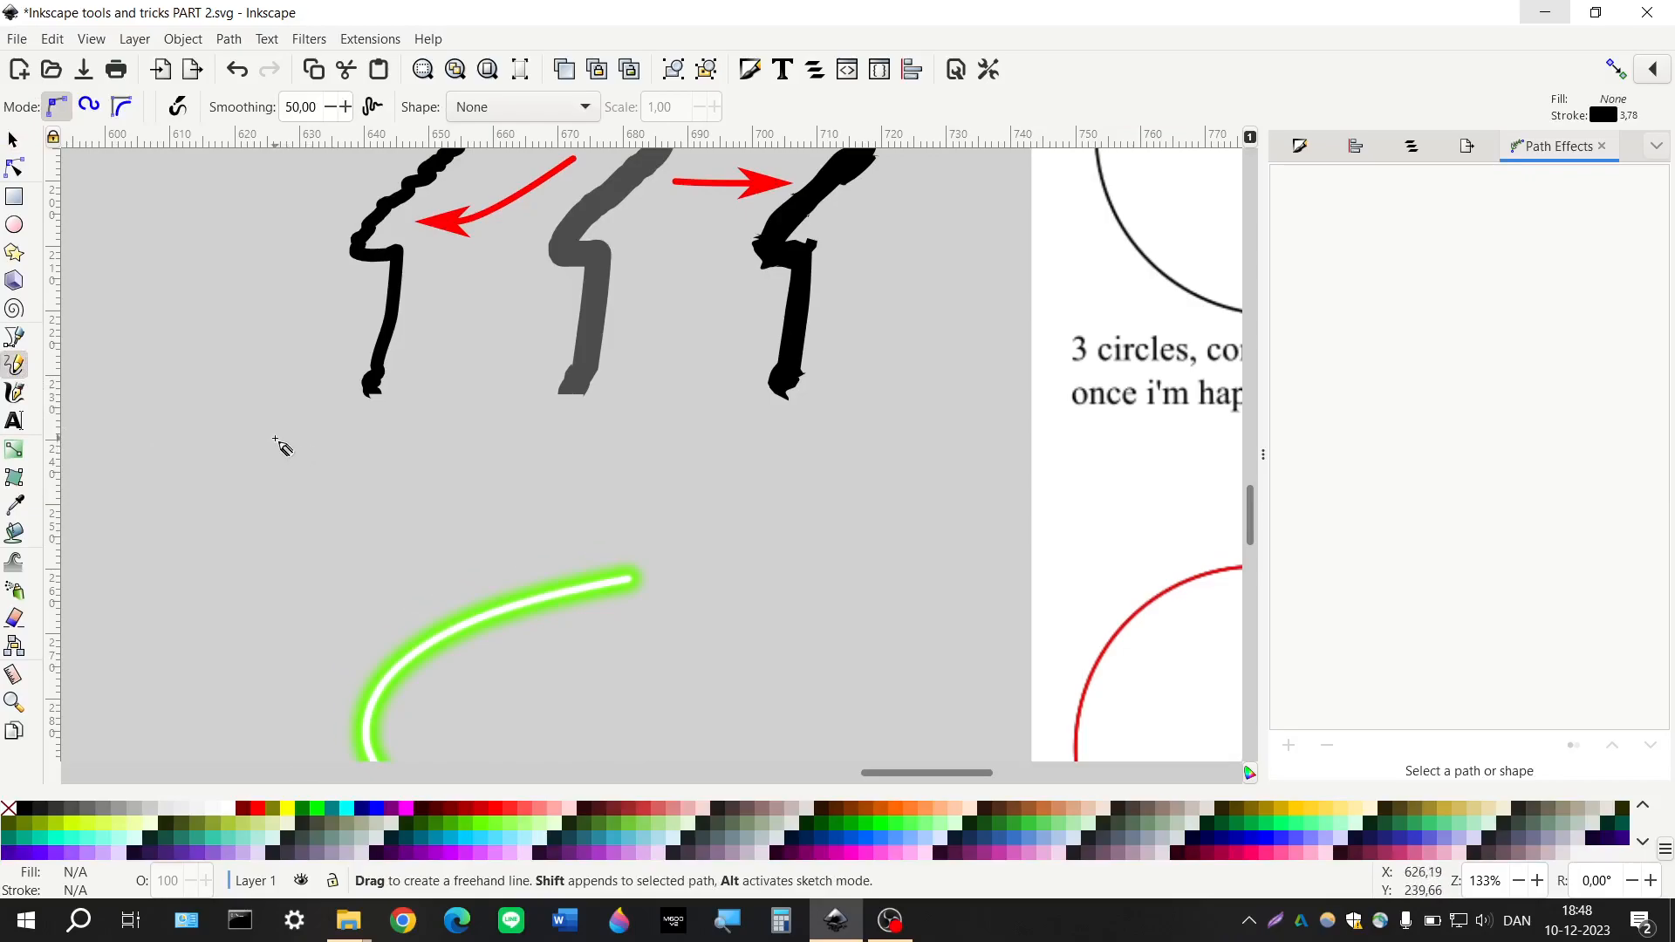
pyautogui.scroll(5, 461, 479)
pyautogui.scroll(-7, 459, 483)
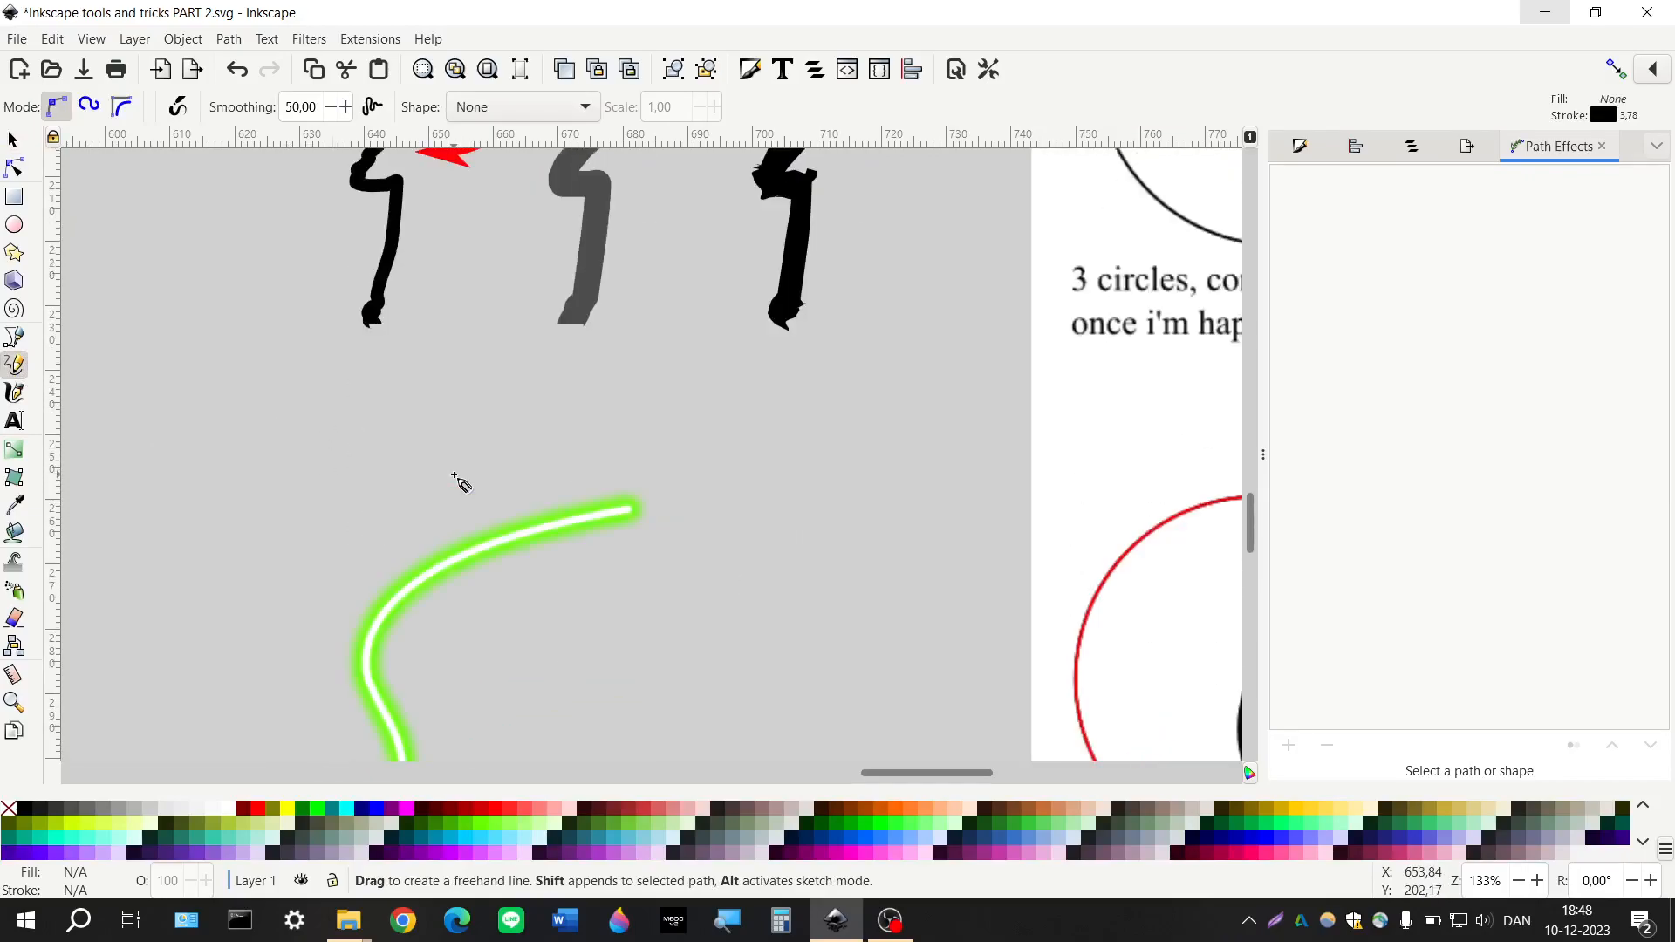
pyautogui.scroll(5, 479, 456)
pyautogui.hscroll(1, 524, 449)
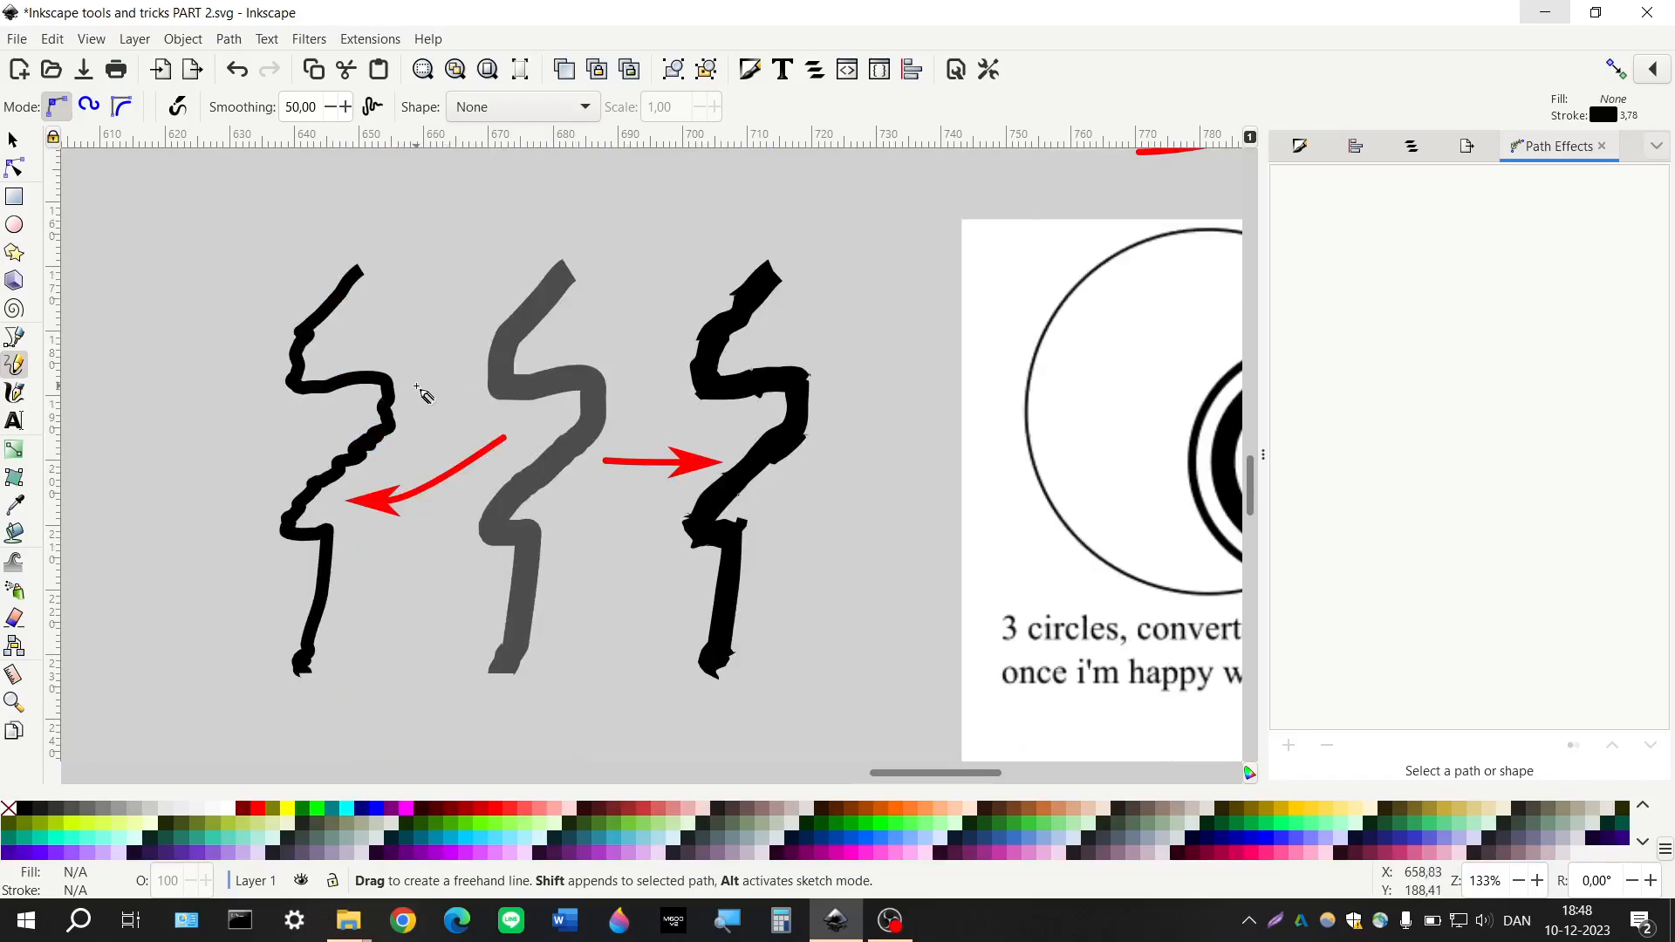
pyautogui.click(12, 140)
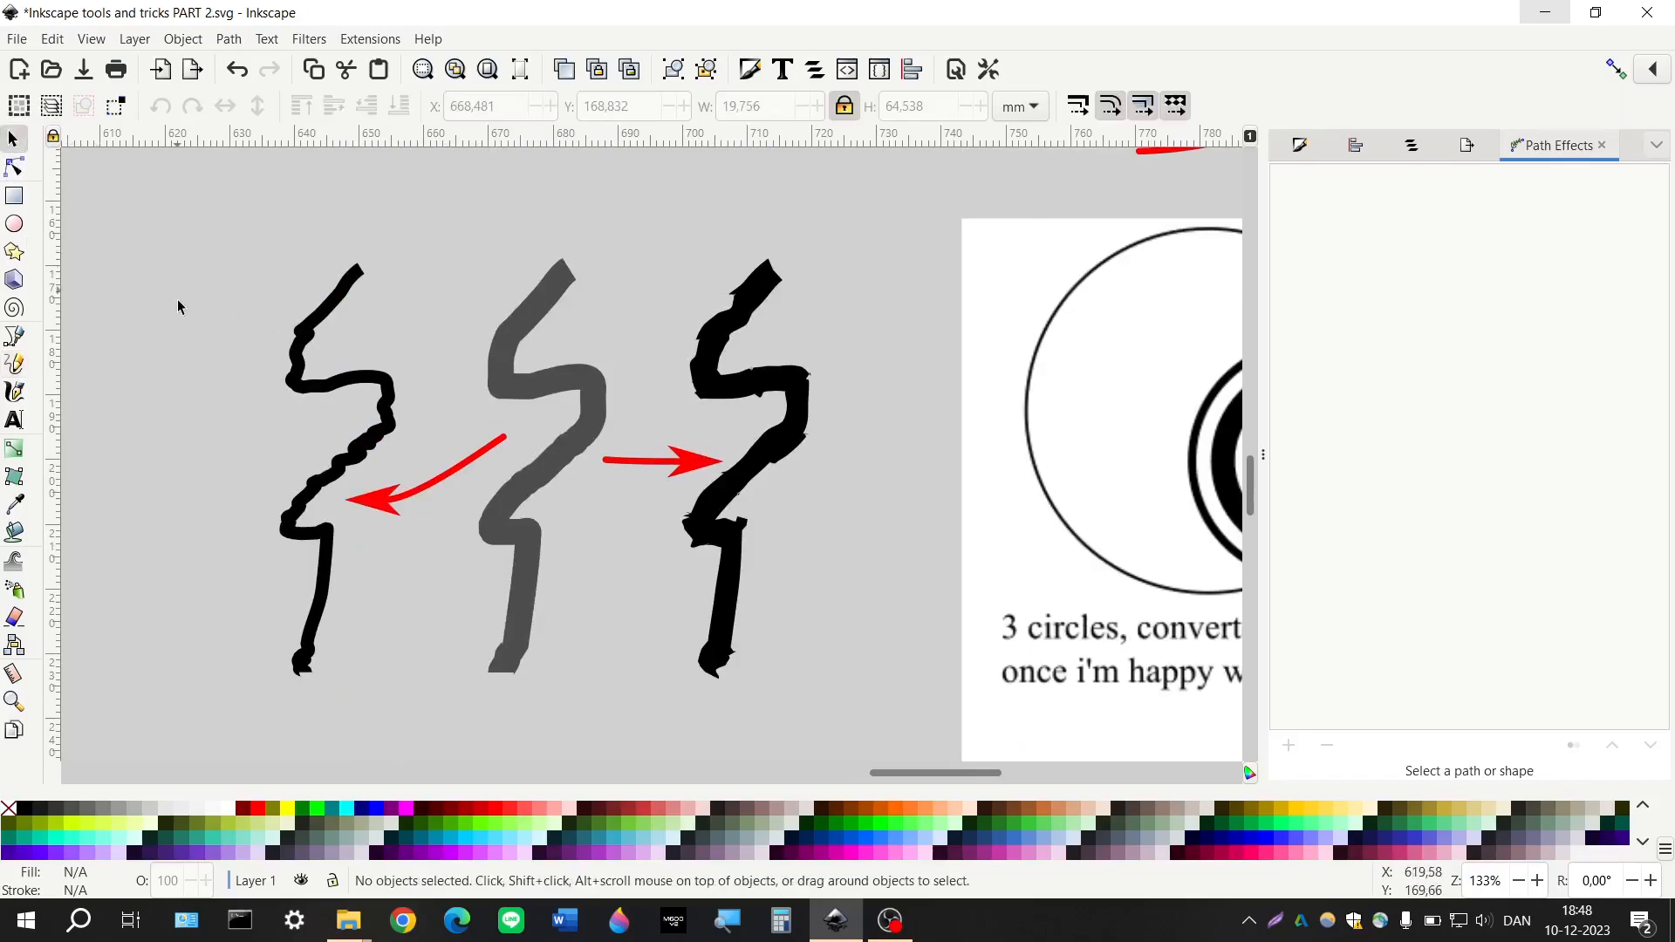
# Draw an unfilled circle with a radius of about 12.4 mm above the black zigzag and convert its stroke to a path
pyautogui.scroll(1, 216, 336)
pyautogui.scroll(2, 215, 336)
pyautogui.click(14, 224)
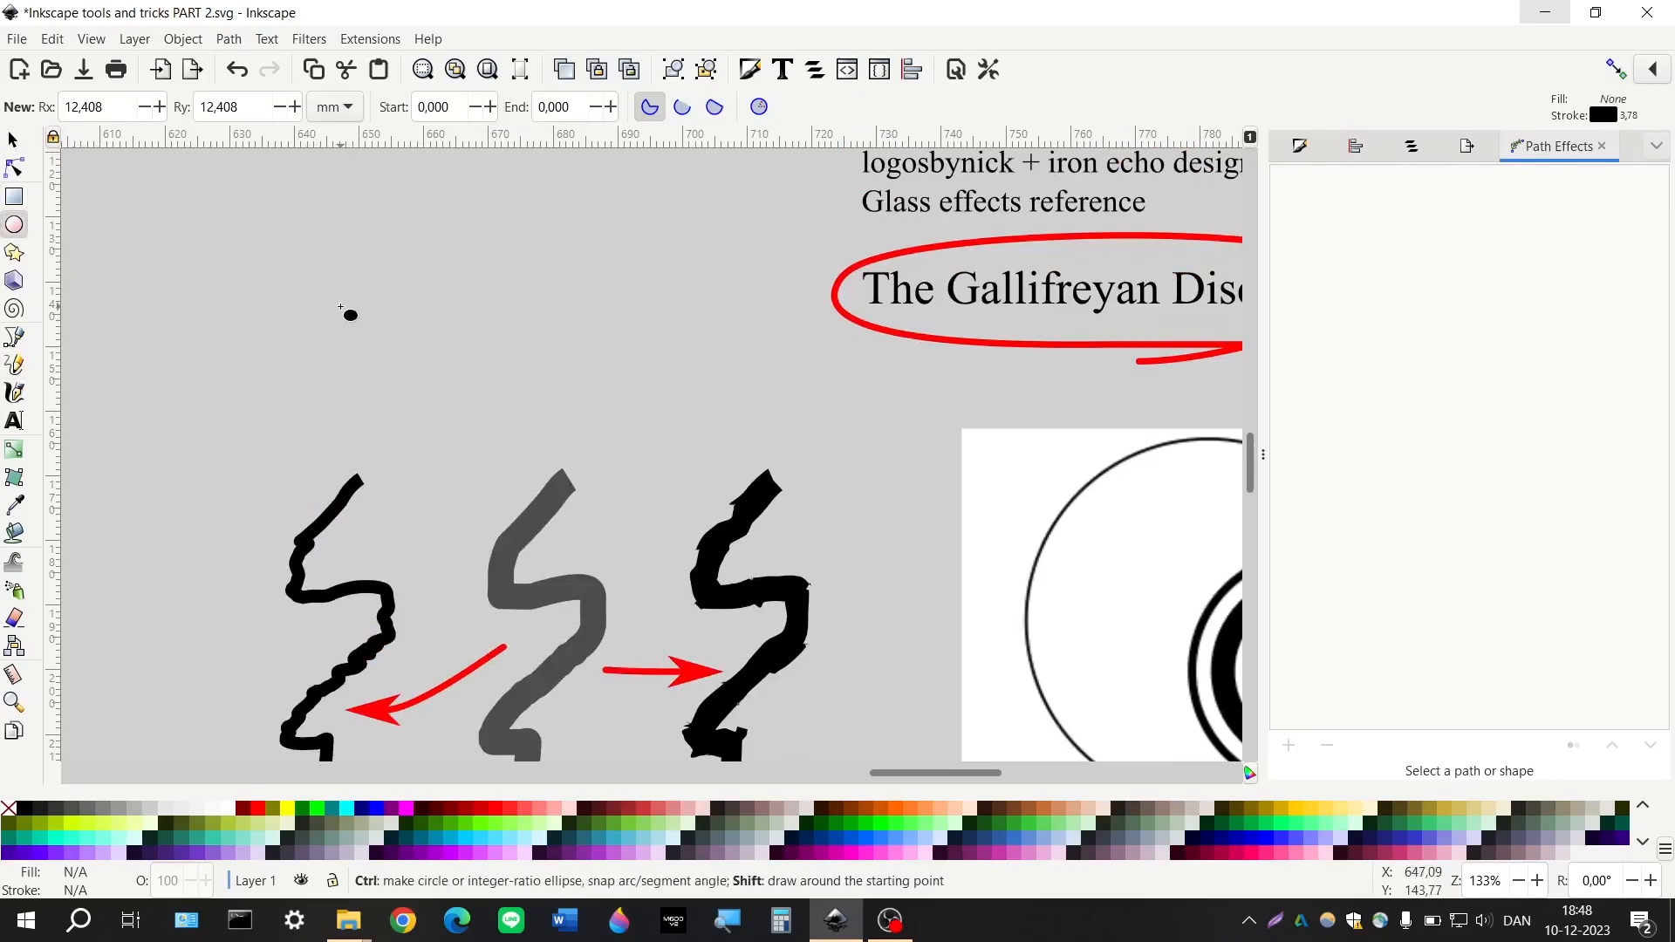
pyautogui.moveTo(339, 307); pyautogui.dragTo(424, 390)
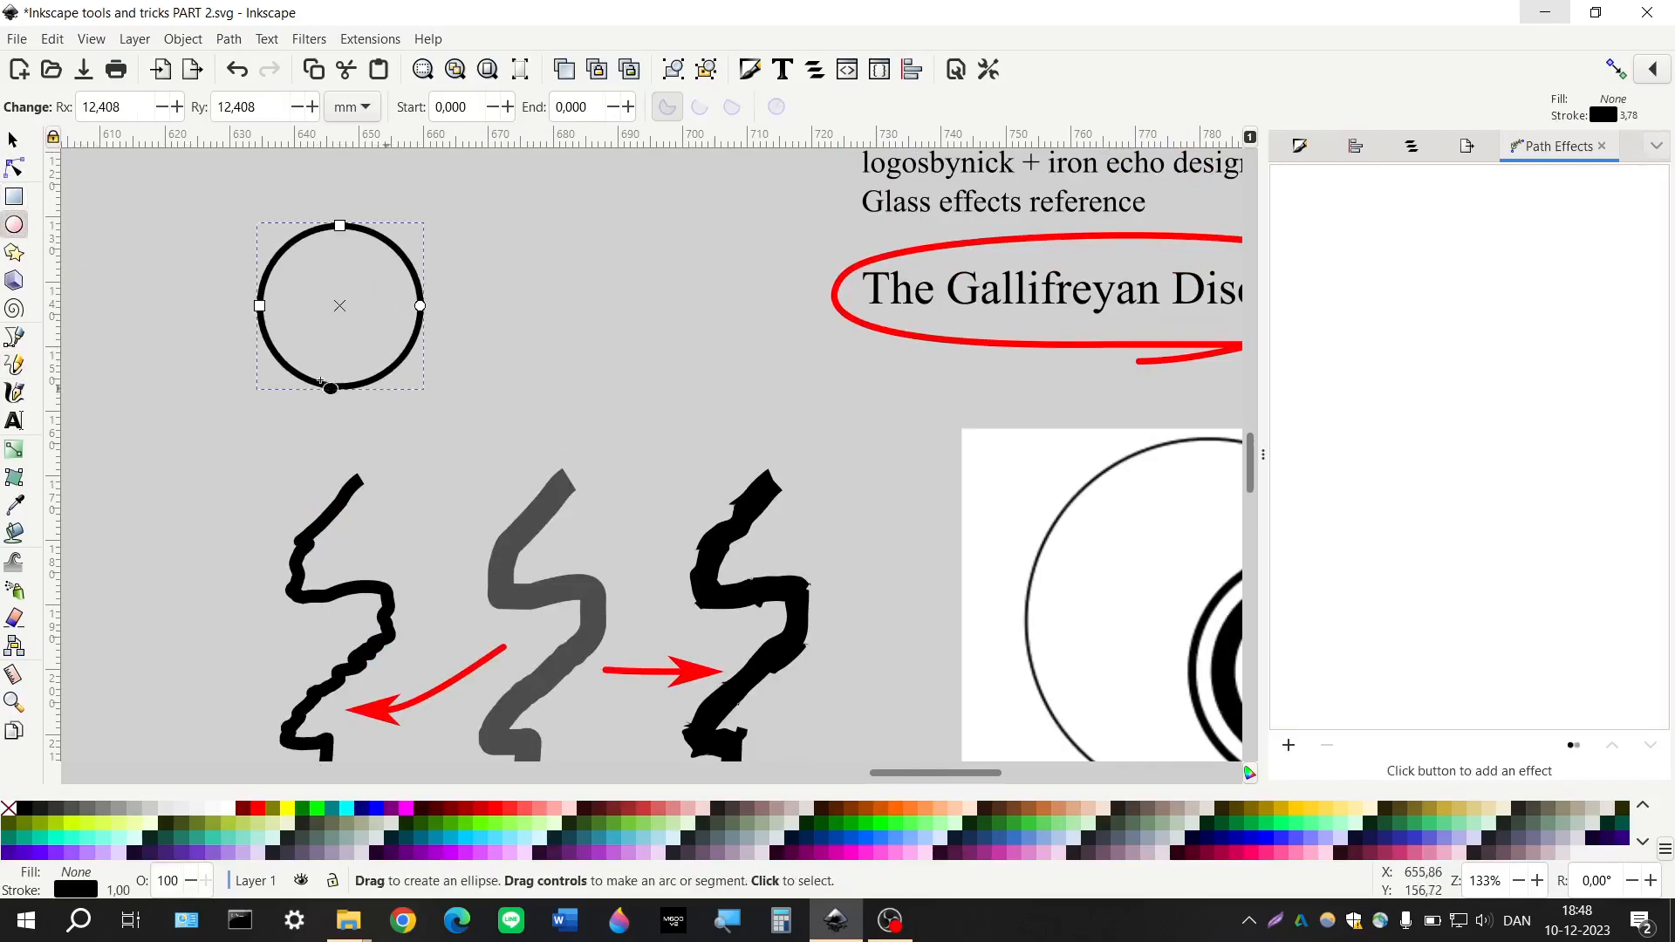
pyautogui.click(230, 39)
pyautogui.click(270, 83)
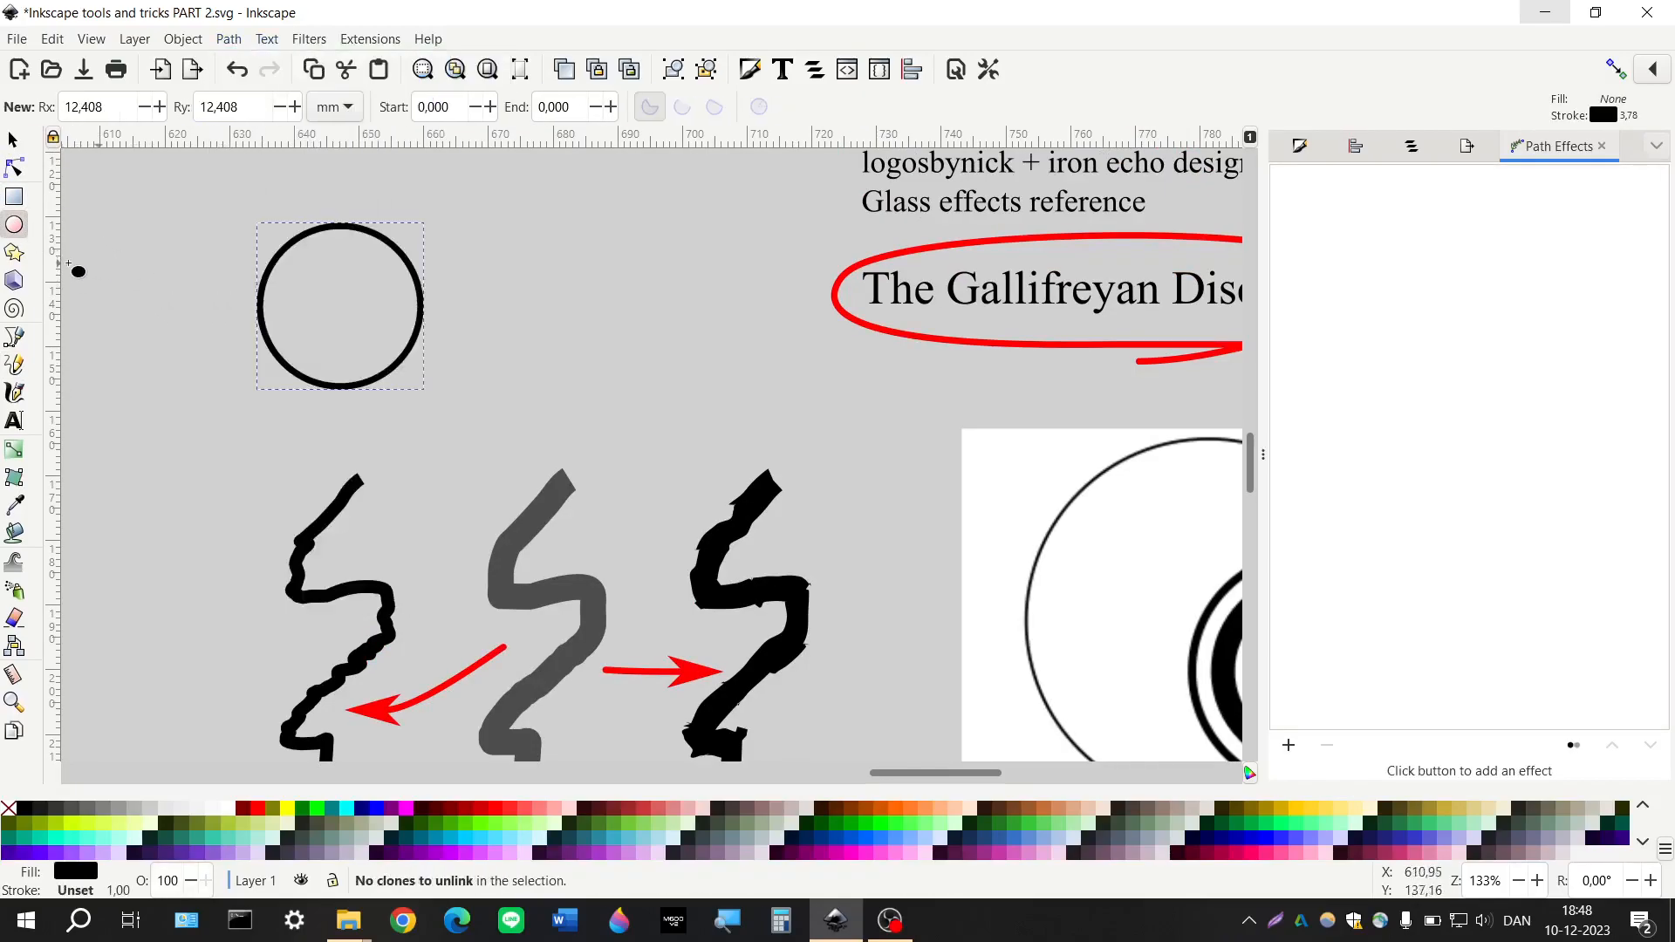
# Insert nodes between all existing nodes of the circle outline until it has 32 nodes
pyautogui.click(13, 140)
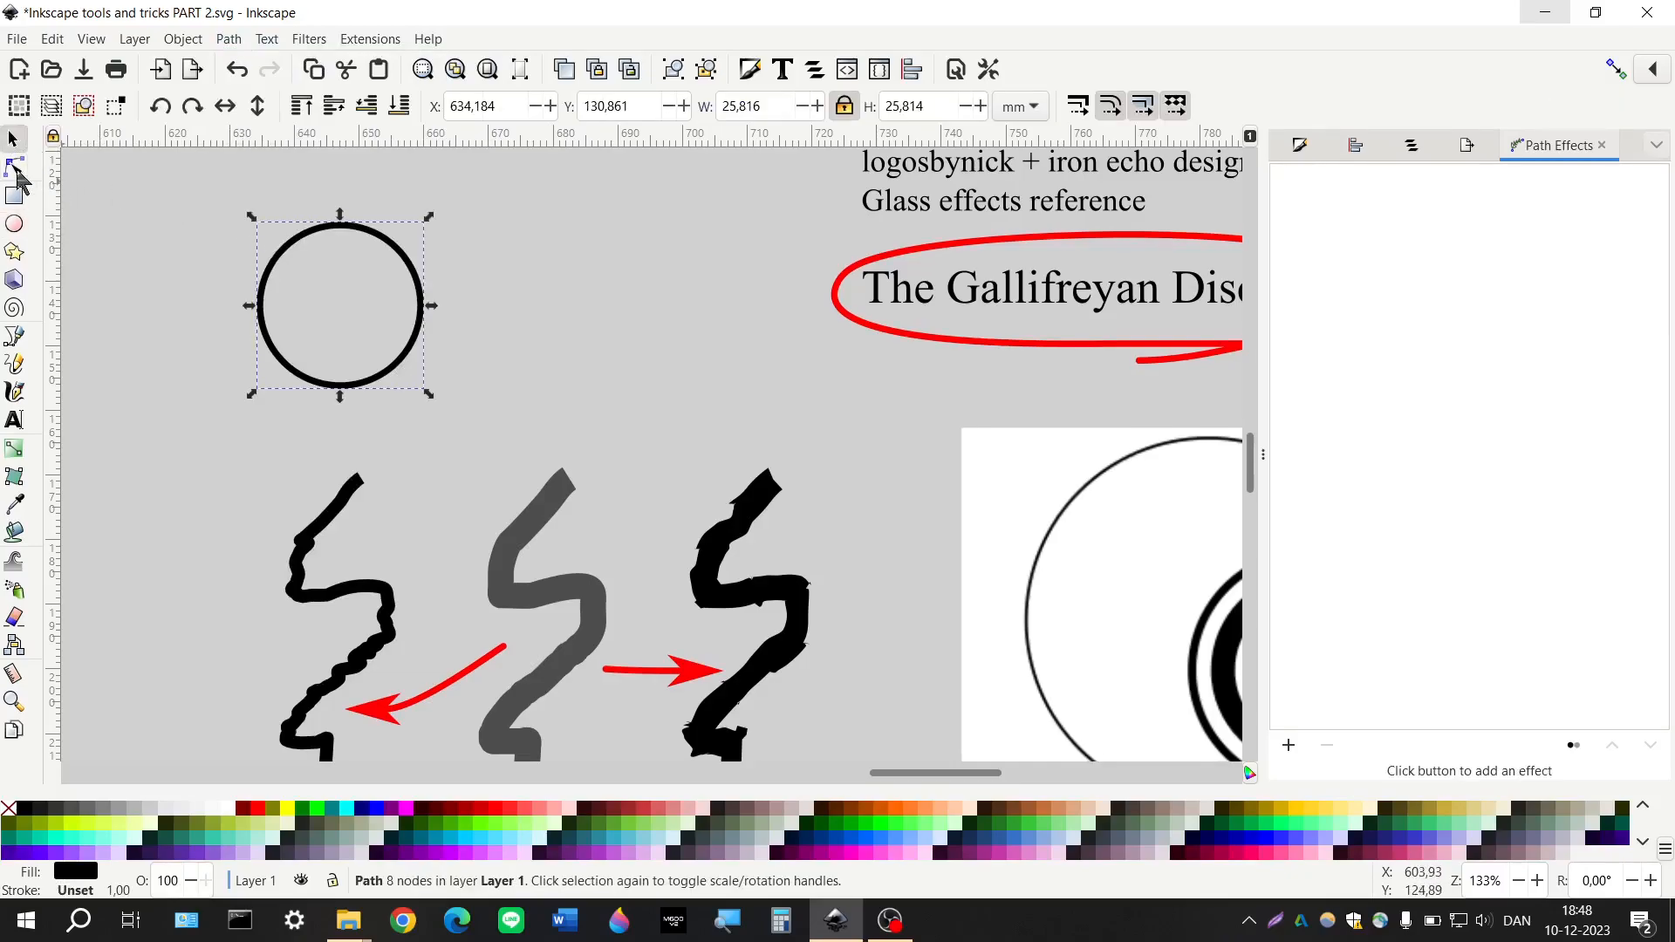
pyautogui.click(14, 167)
pyautogui.moveTo(194, 196); pyautogui.dragTo(511, 414)
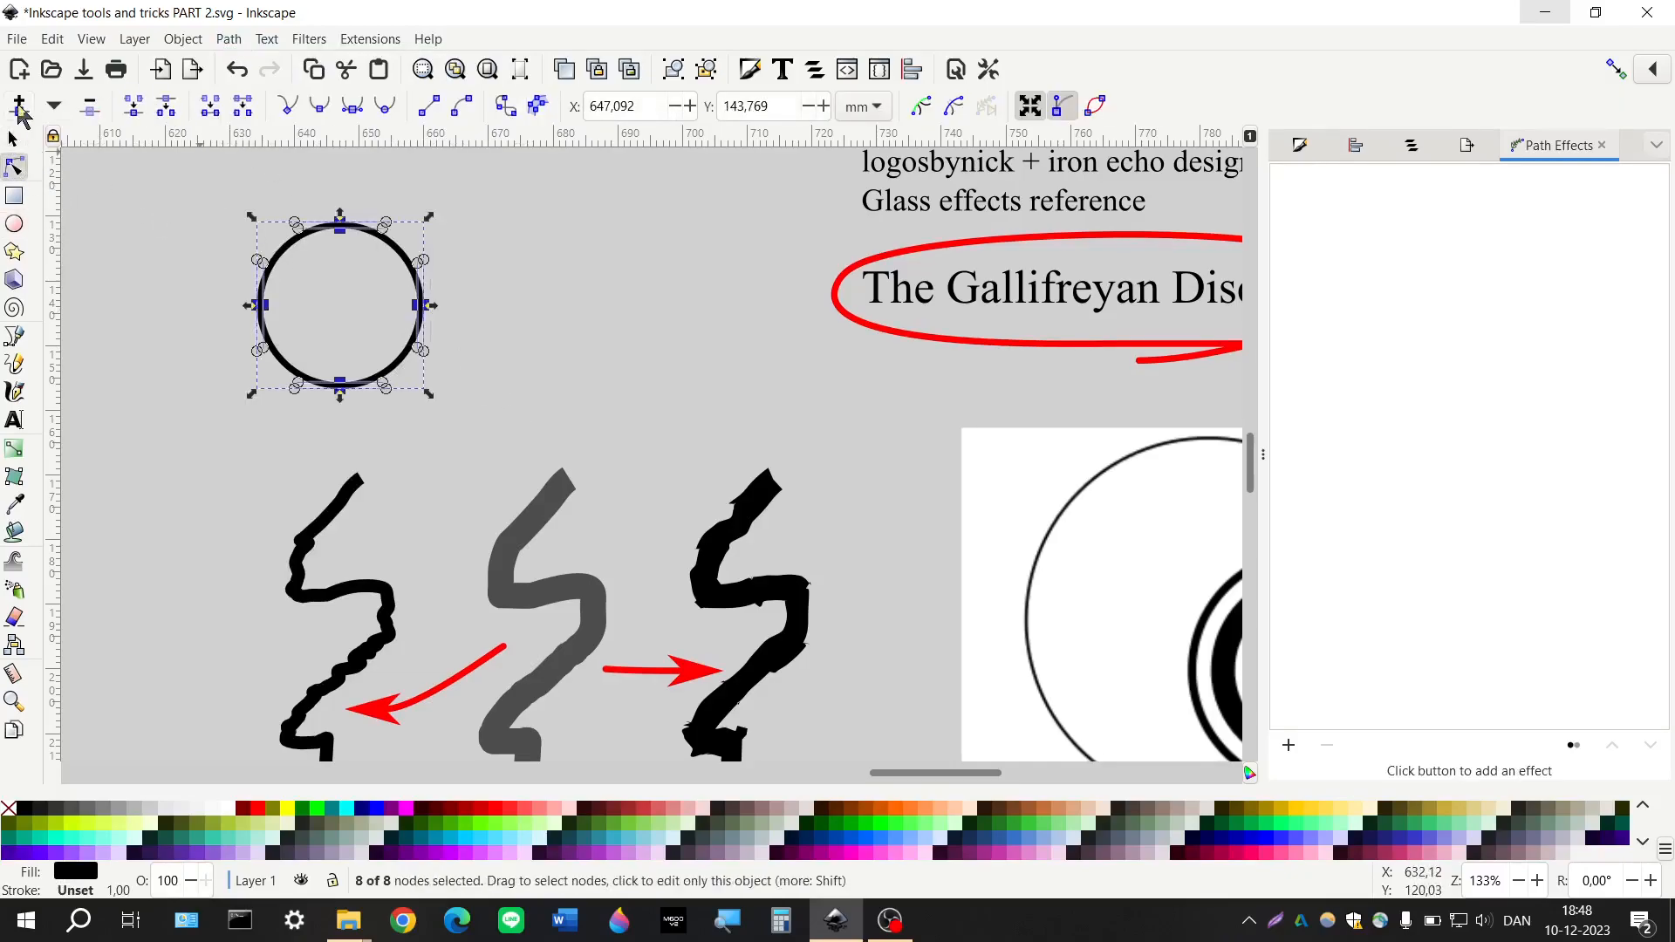
pyautogui.click(19, 106)
pyautogui.press('Escape')
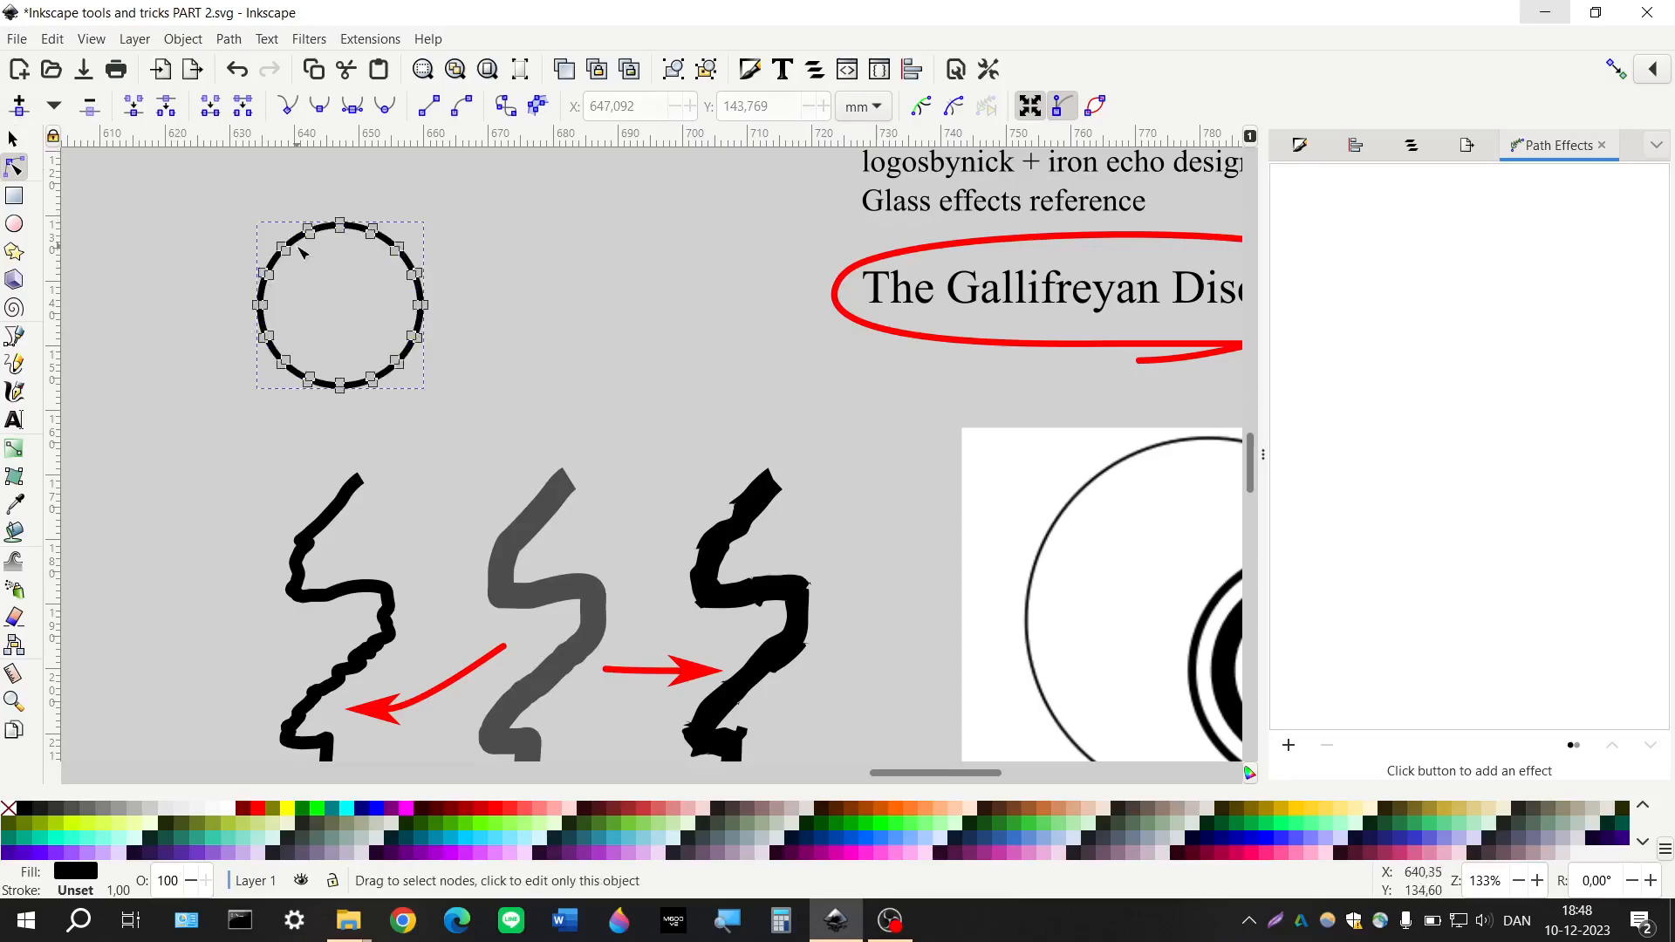
# Select all nodes of the circle outline and open the Jitter nodes extension, keeping the circle in view
pyautogui.keyDown('ctrl'); pyautogui.scroll(3, 273, 274); pyautogui.keyUp('ctrl')
pyautogui.scroll(2, 296, 268)
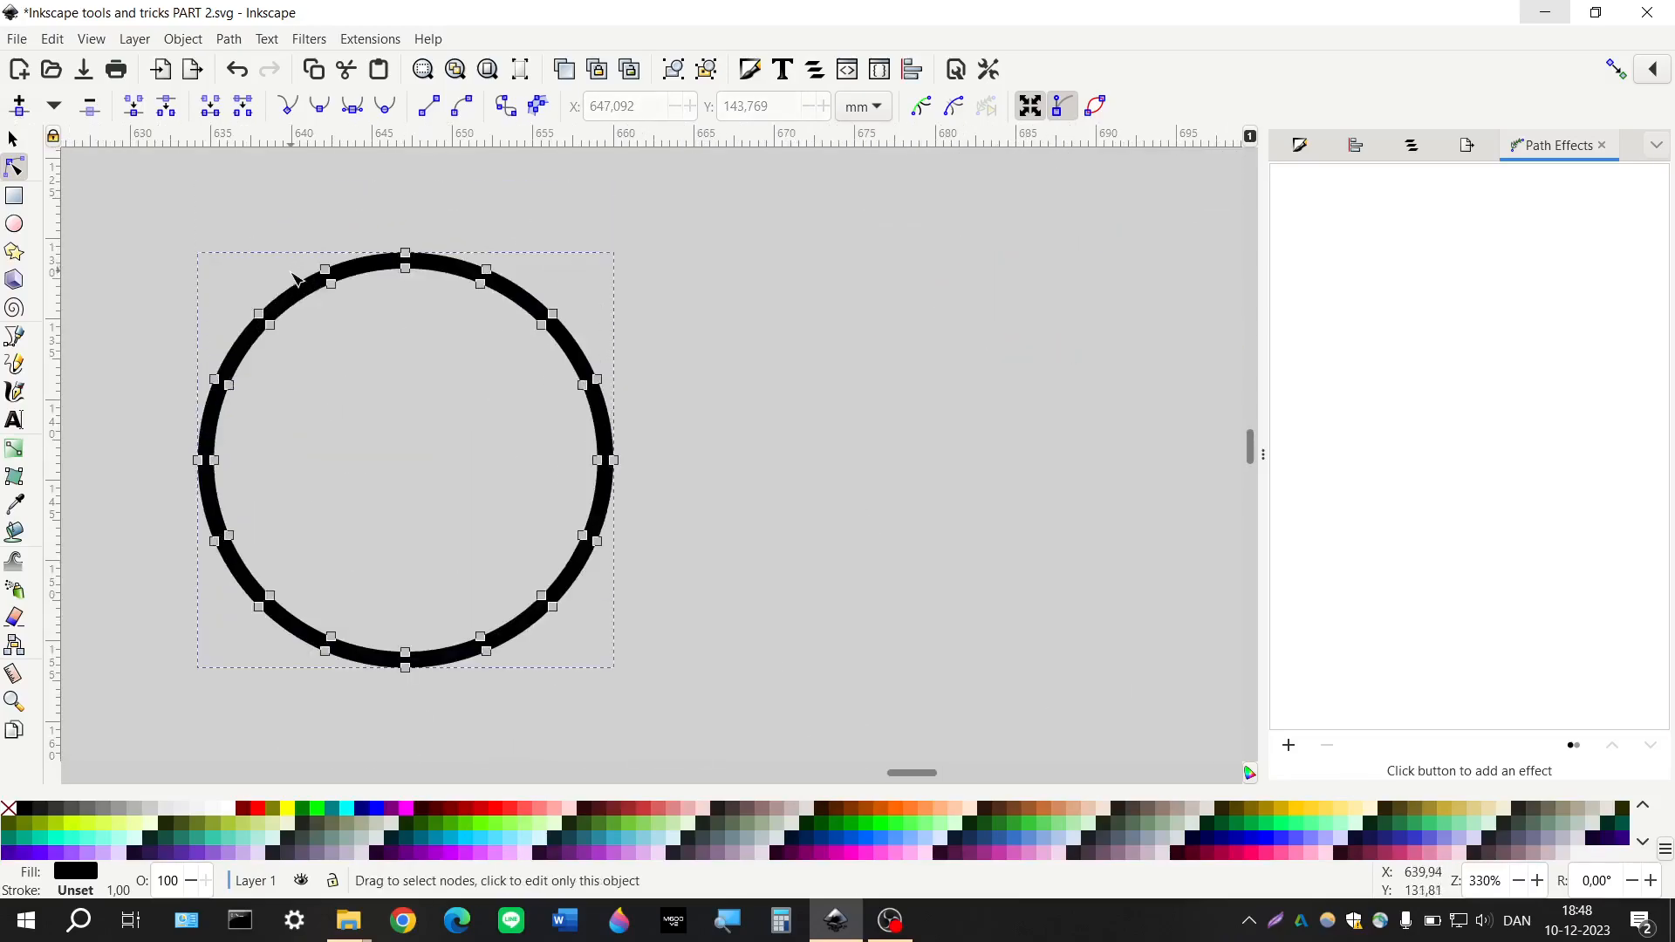
pyautogui.keyDown('ctrl'); pyautogui.scroll(-2, 292, 275); pyautogui.keyUp('ctrl')
pyautogui.moveTo(140, 213); pyautogui.dragTo(553, 529)
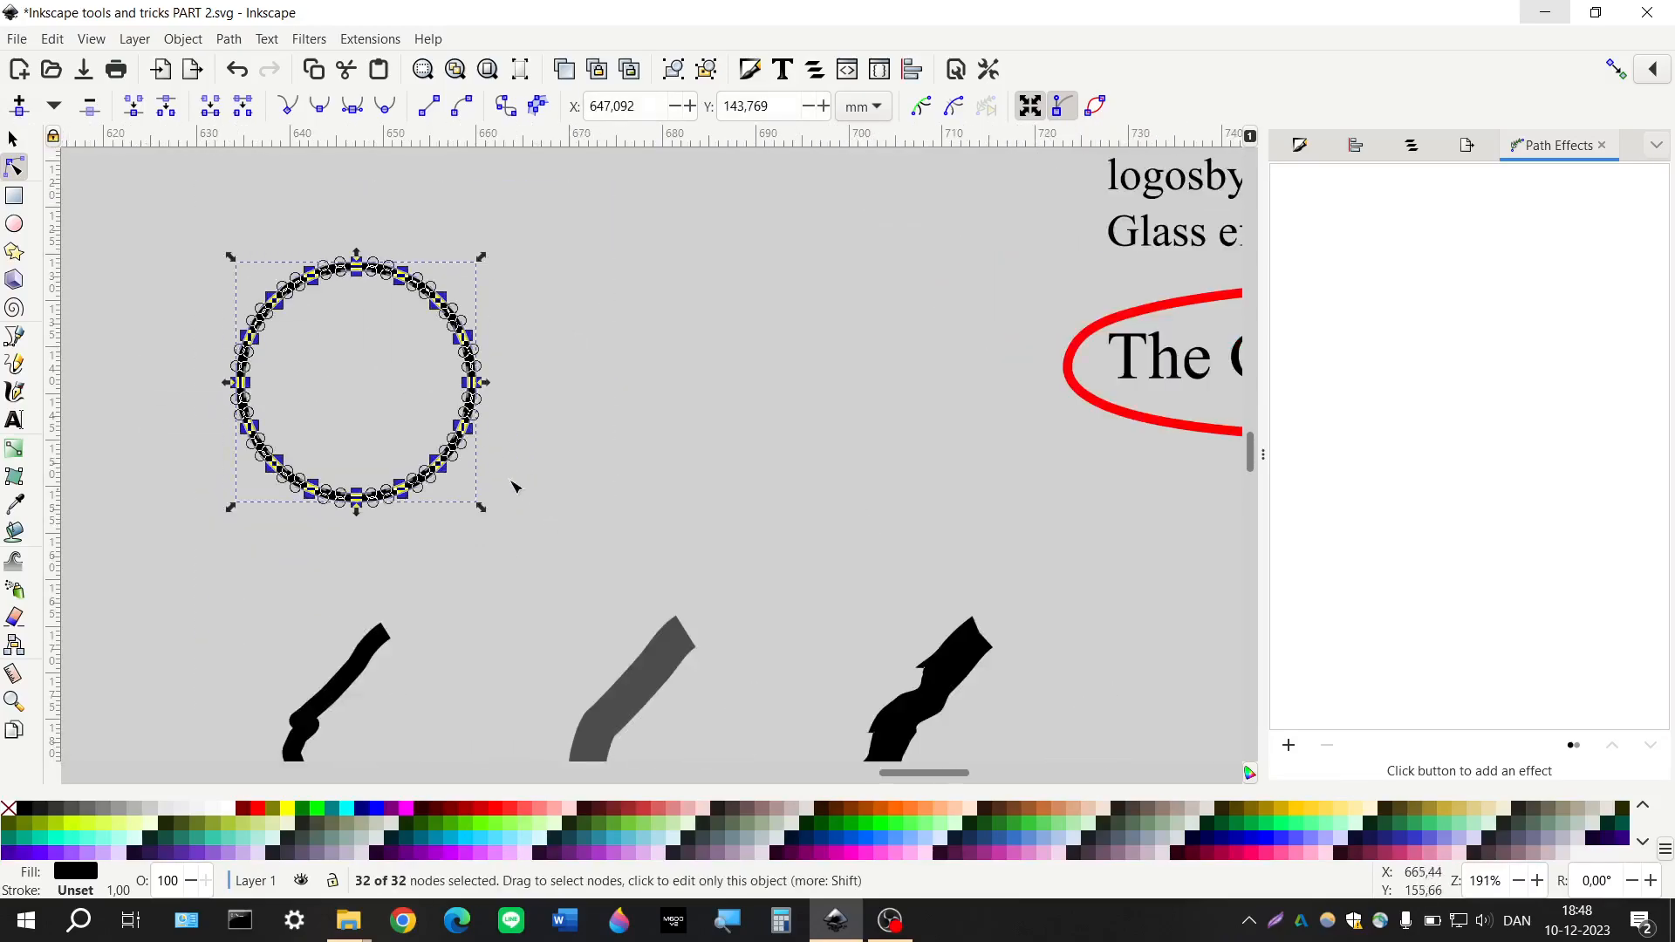
pyautogui.click(310, 40)
pyautogui.moveTo(349, 43)
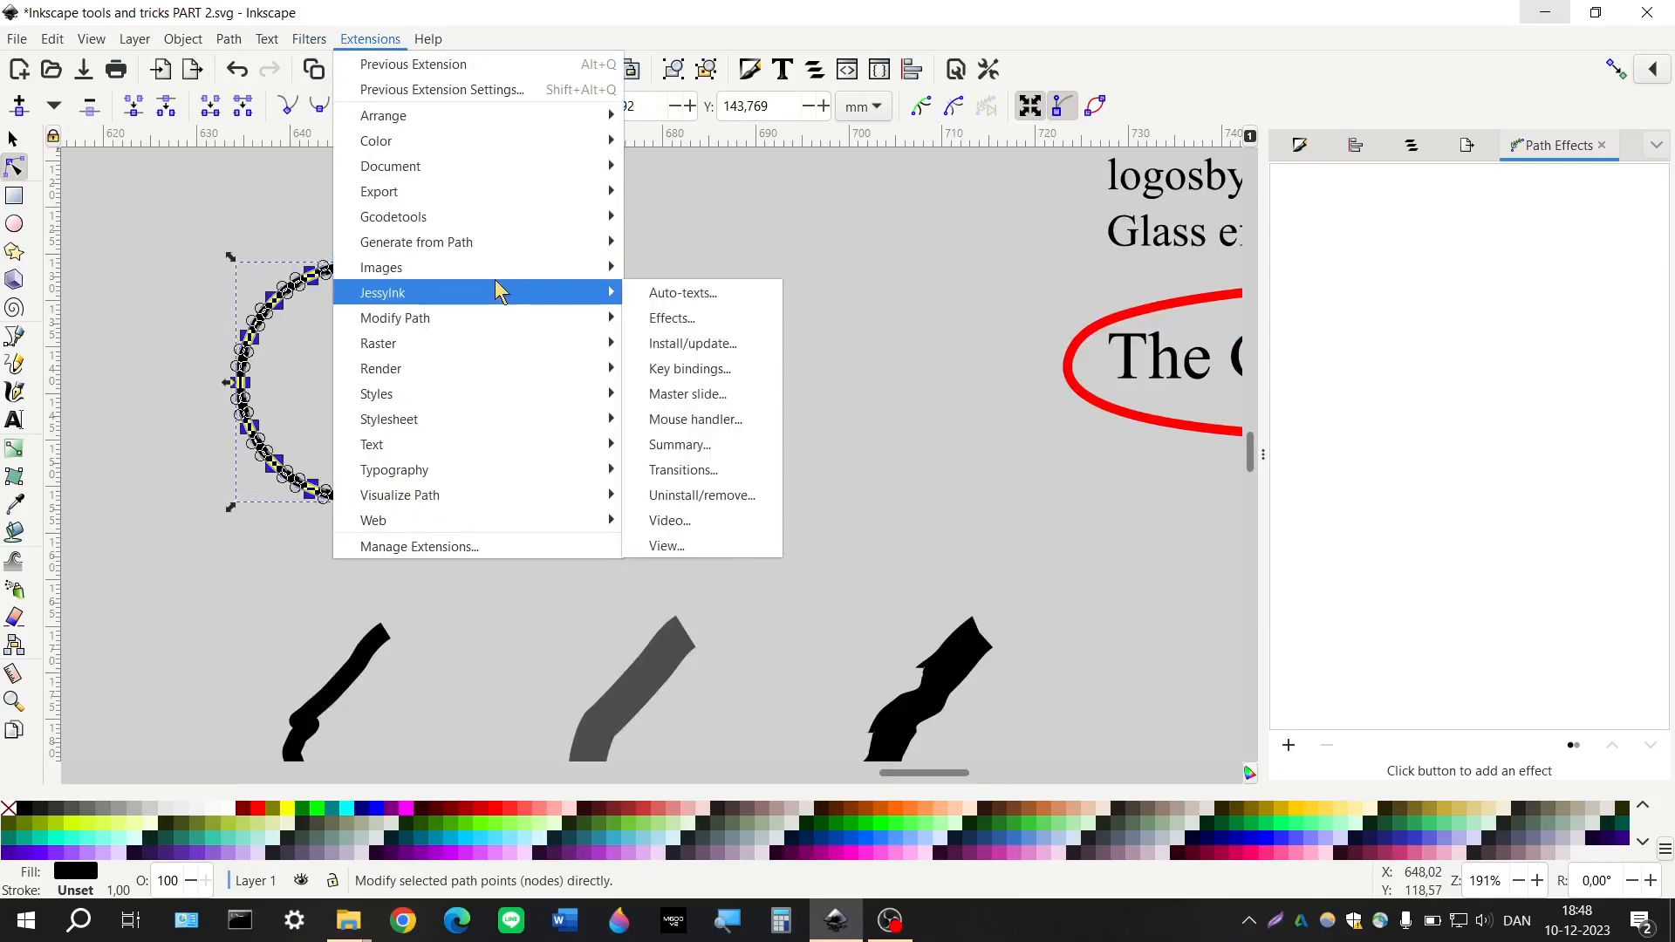
pyautogui.moveTo(494, 319)
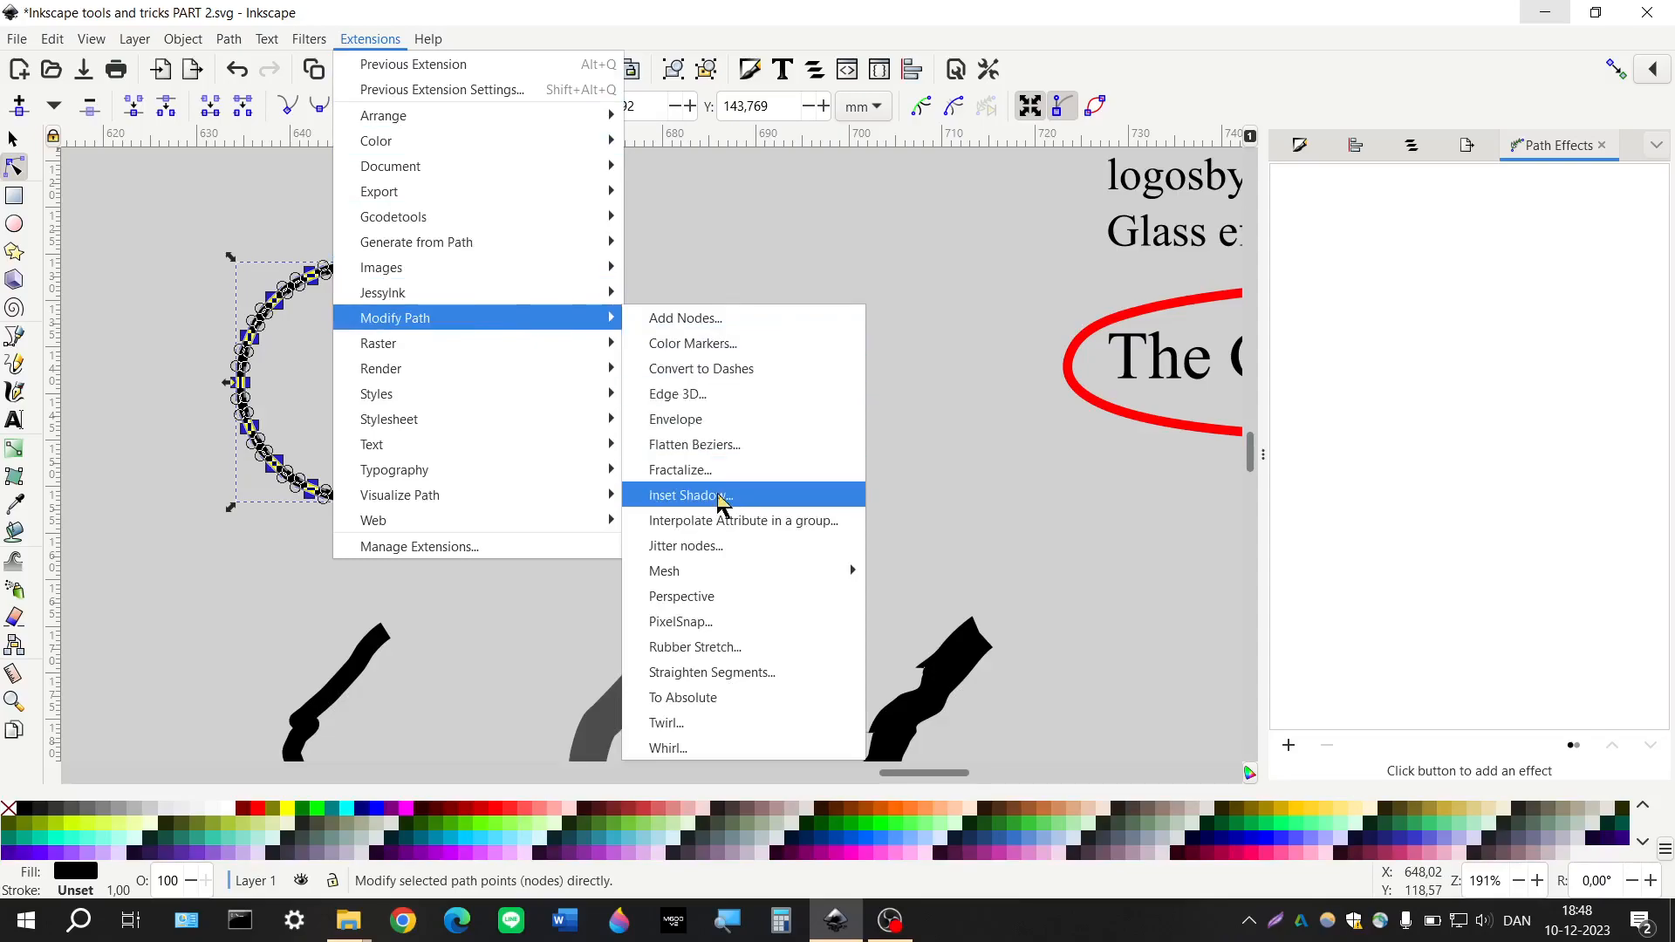
pyautogui.click(682, 546)
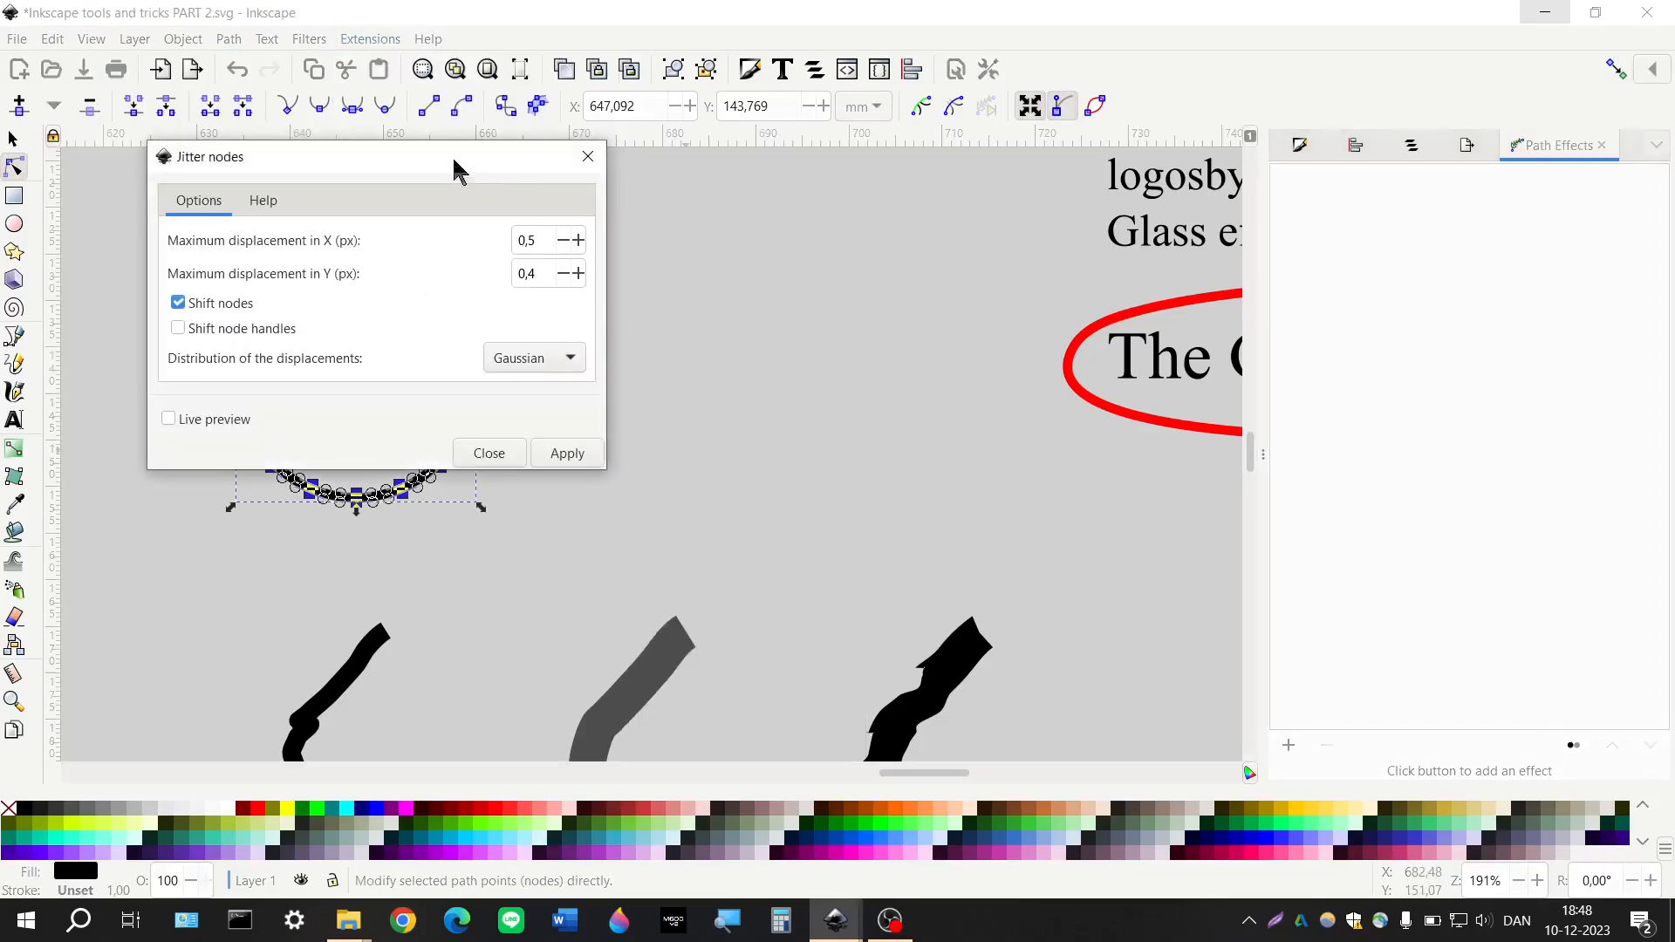
pyautogui.moveTo(419, 170); pyautogui.dragTo(802, 232)
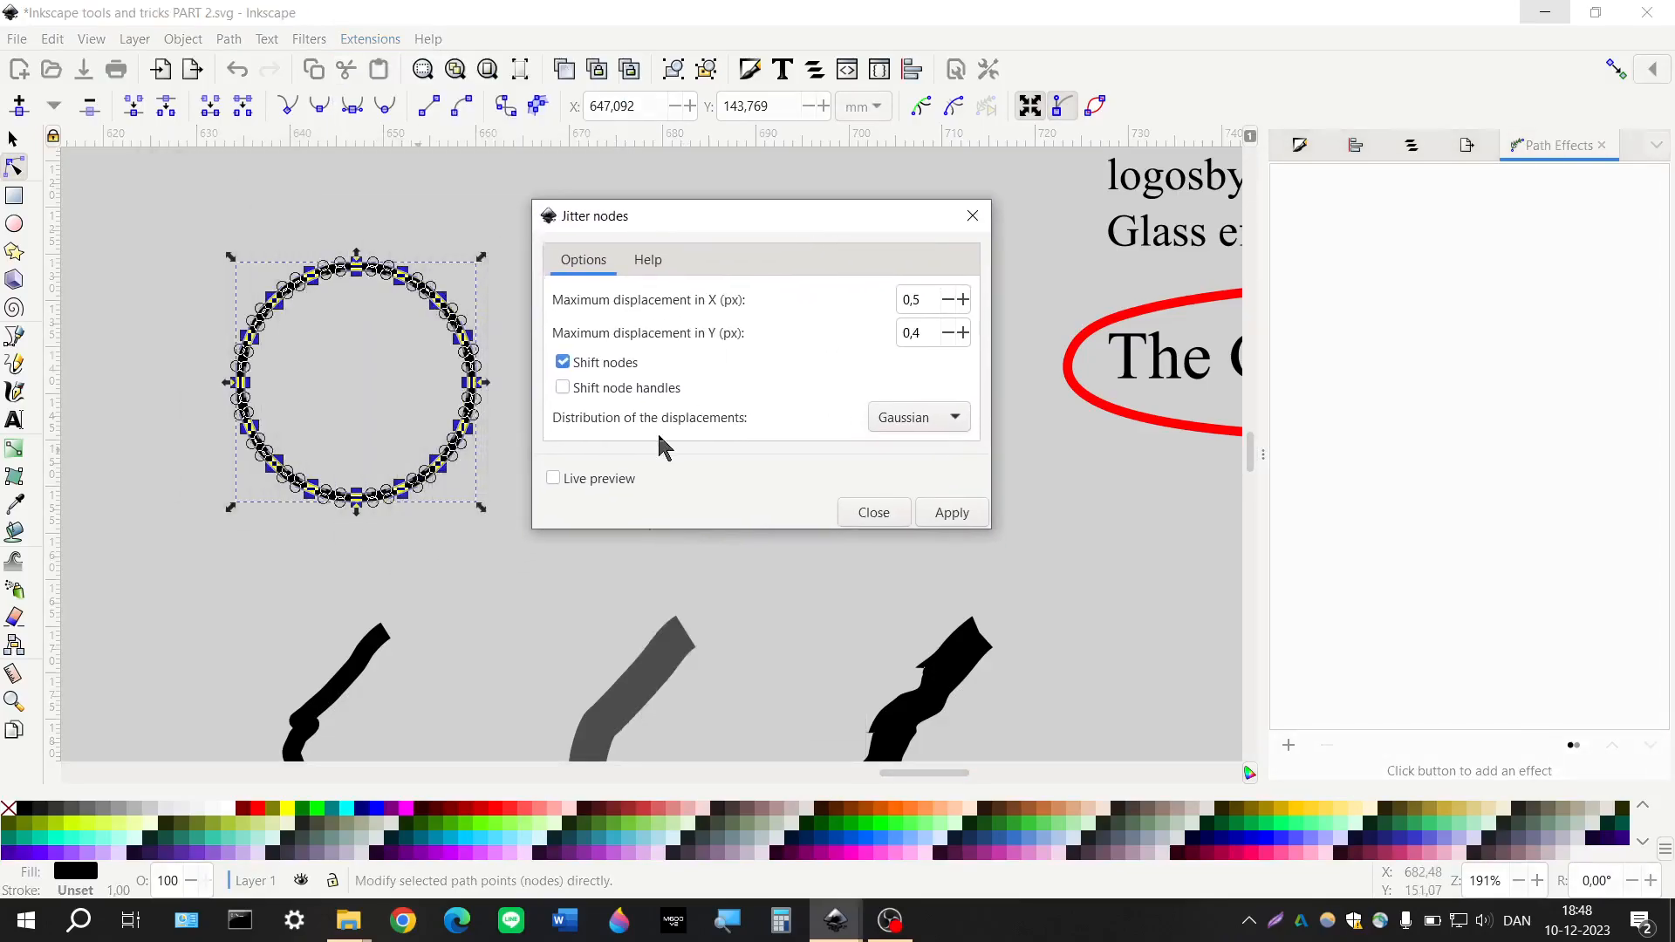
# Jitter the circle's nodes with a maximum displacement of 0.2 px in both X and Y, using a Gaussian distribution
pyautogui.click(923, 307)
pyautogui.click(916, 333)
pyautogui.press('BackSpace')
pyautogui.click(943, 512)
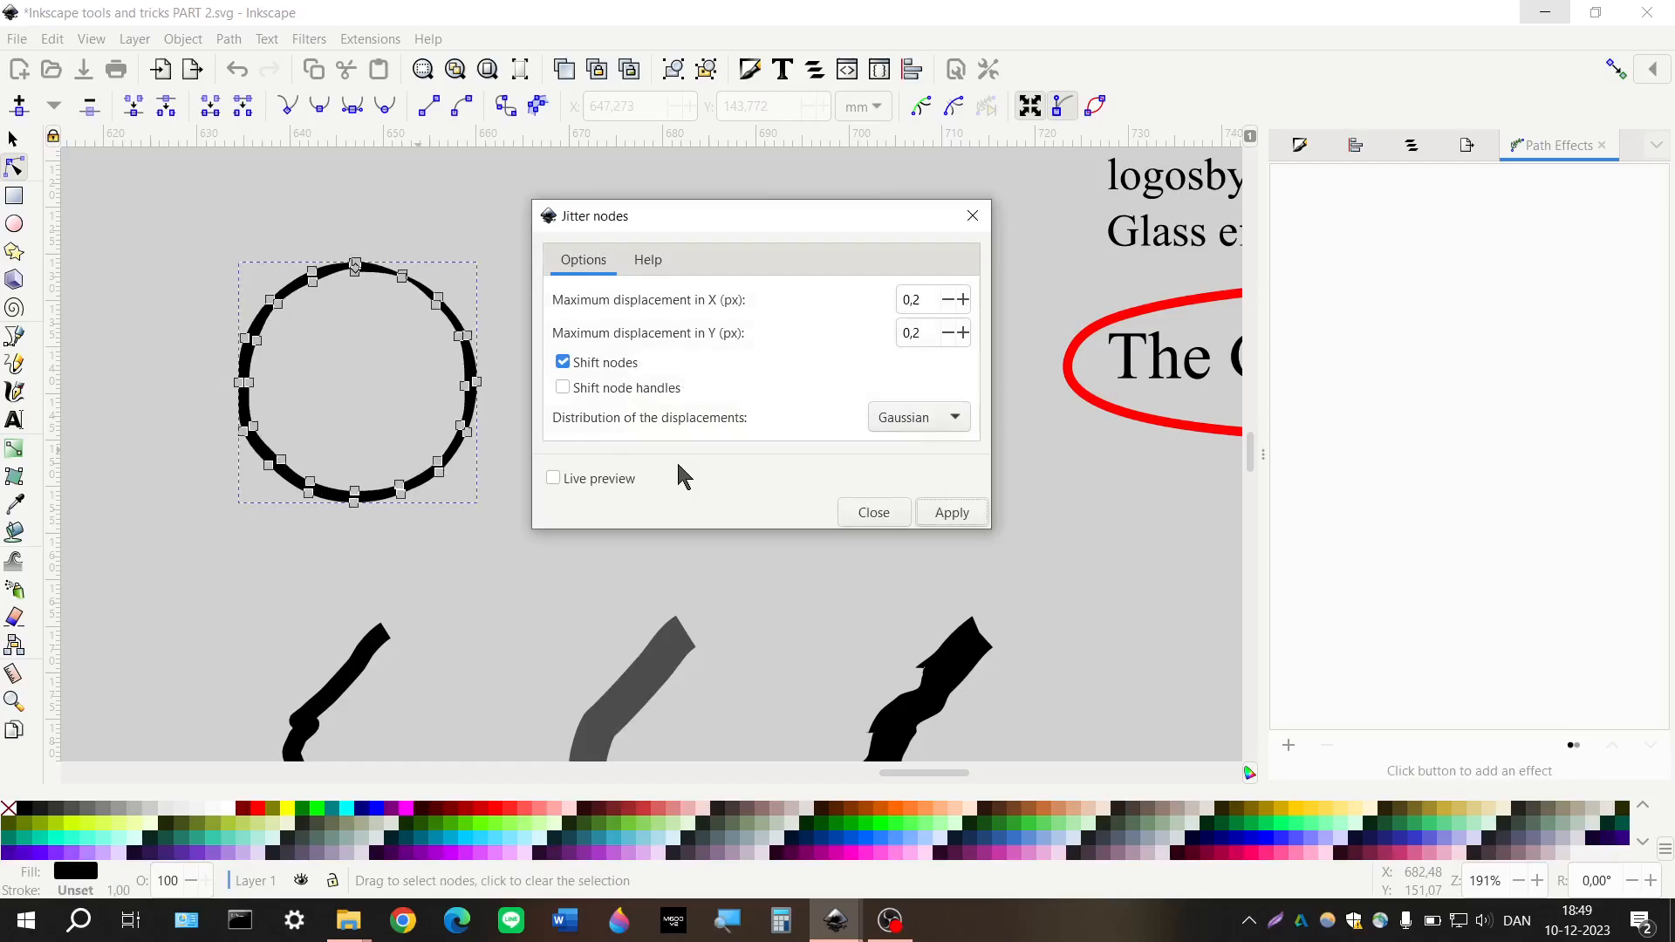
pyautogui.click(880, 515)
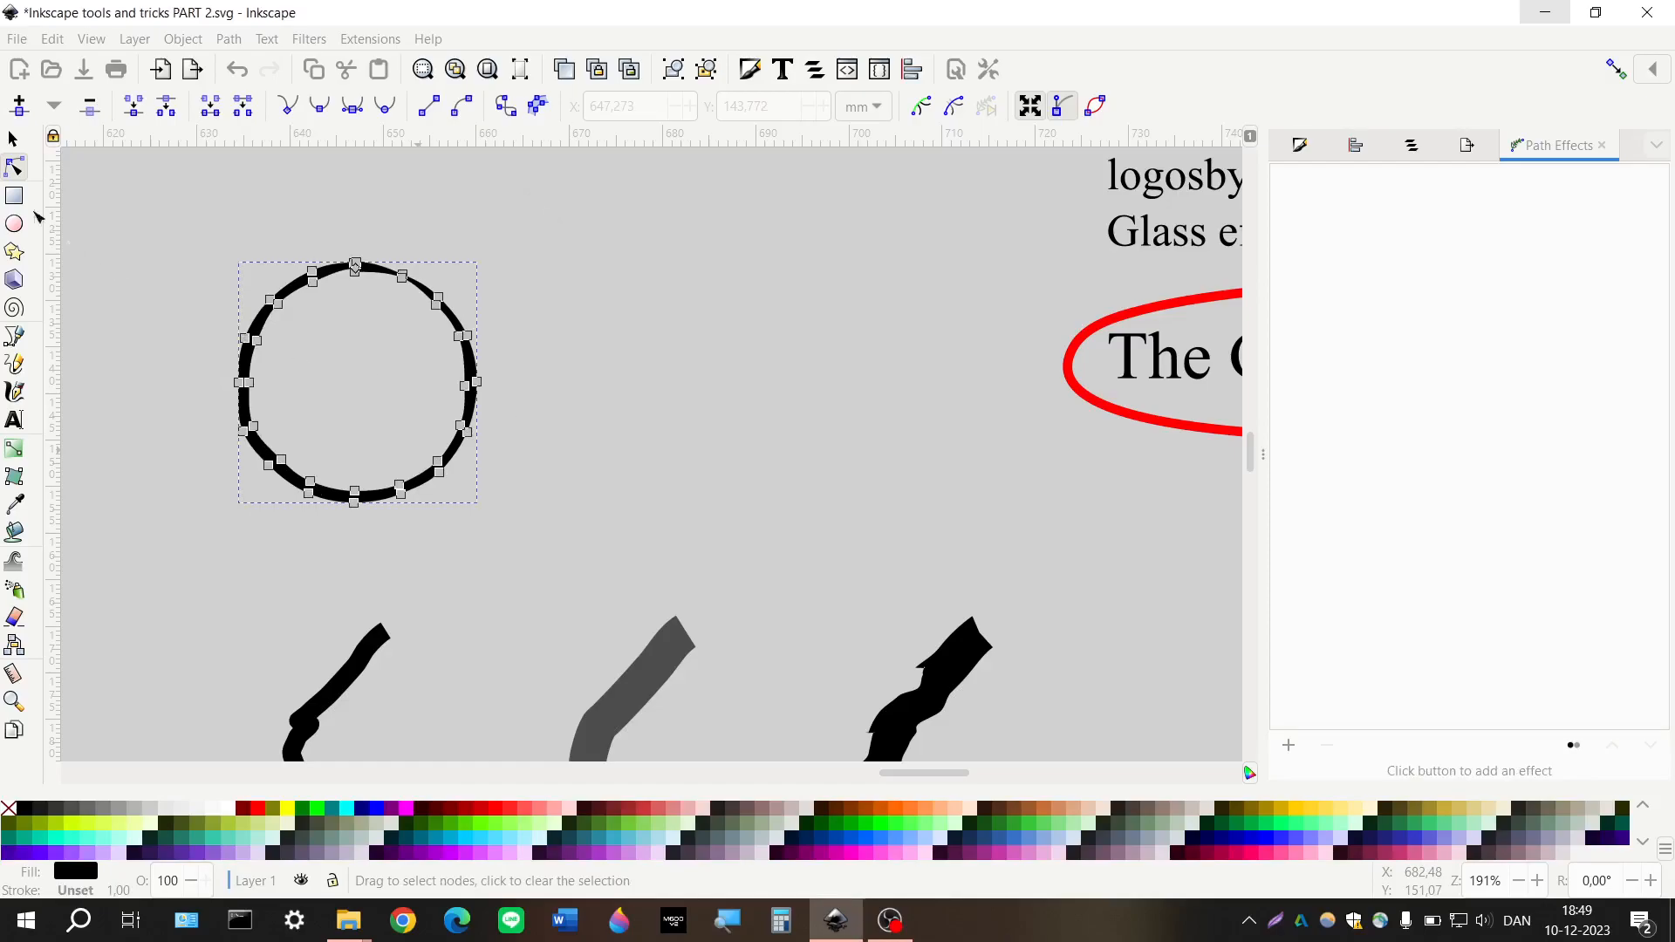
# Inspect the jittered circle's uneven outline up close, then deselect it
pyautogui.click(14, 142)
pyautogui.click(405, 367)
pyautogui.hscroll(-4, 405, 367)
pyautogui.keyDown('ctrl'); pyautogui.scroll(4, 576, 300); pyautogui.keyUp('ctrl')
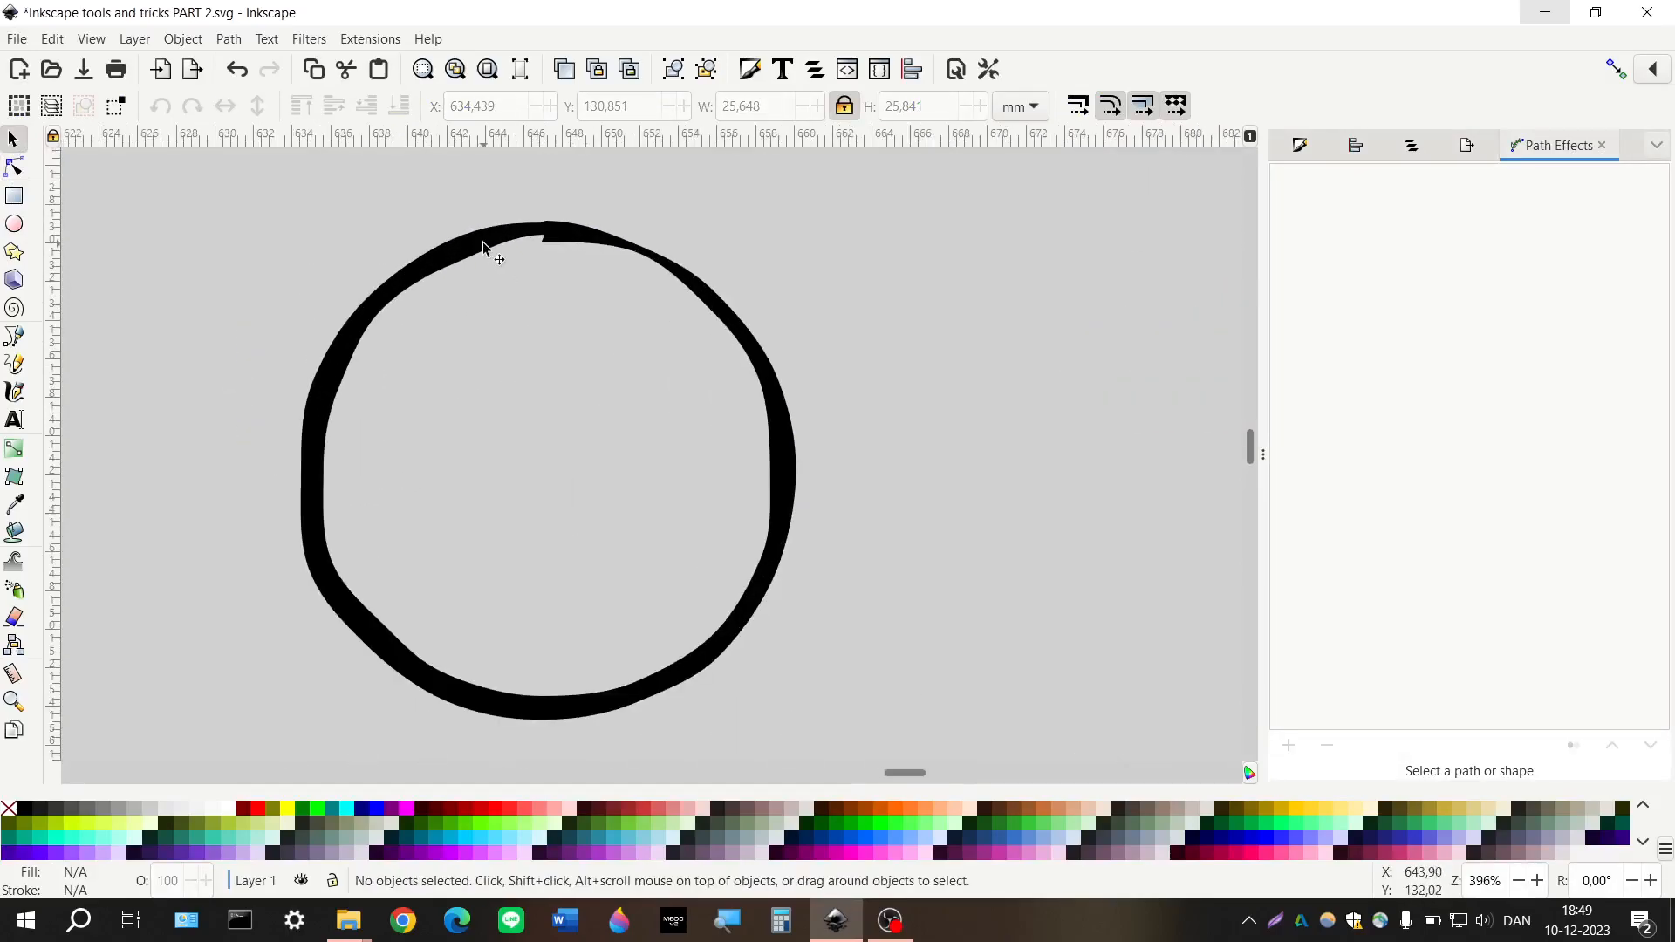
pyautogui.click(481, 250)
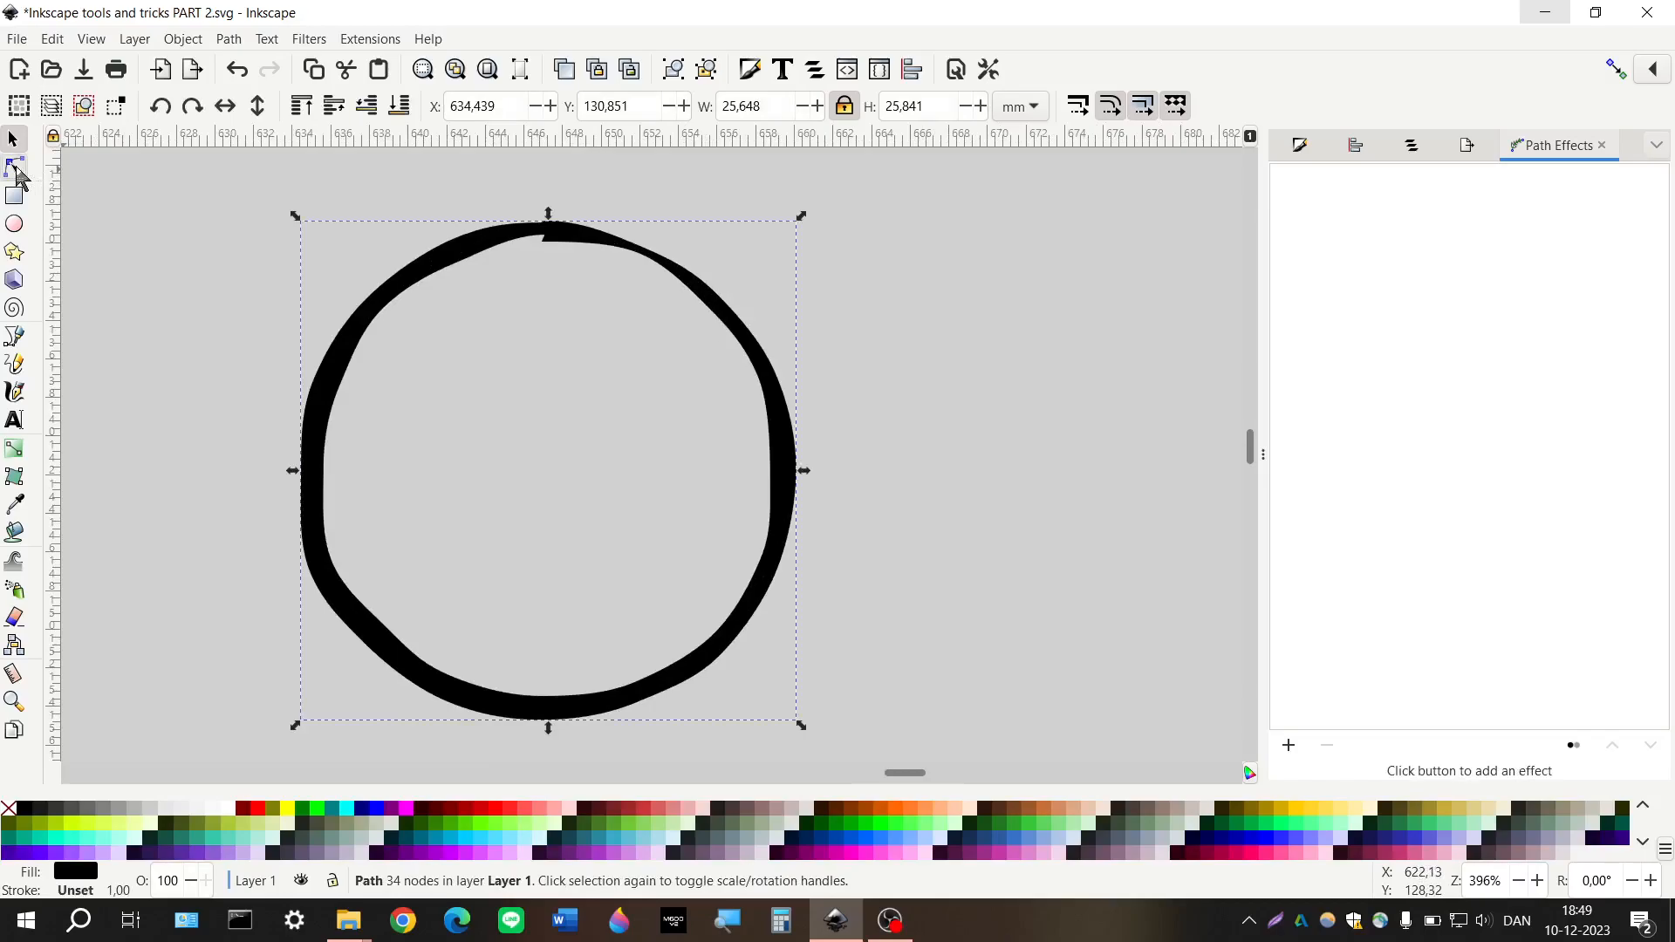
pyautogui.click(14, 167)
pyautogui.click(453, 404)
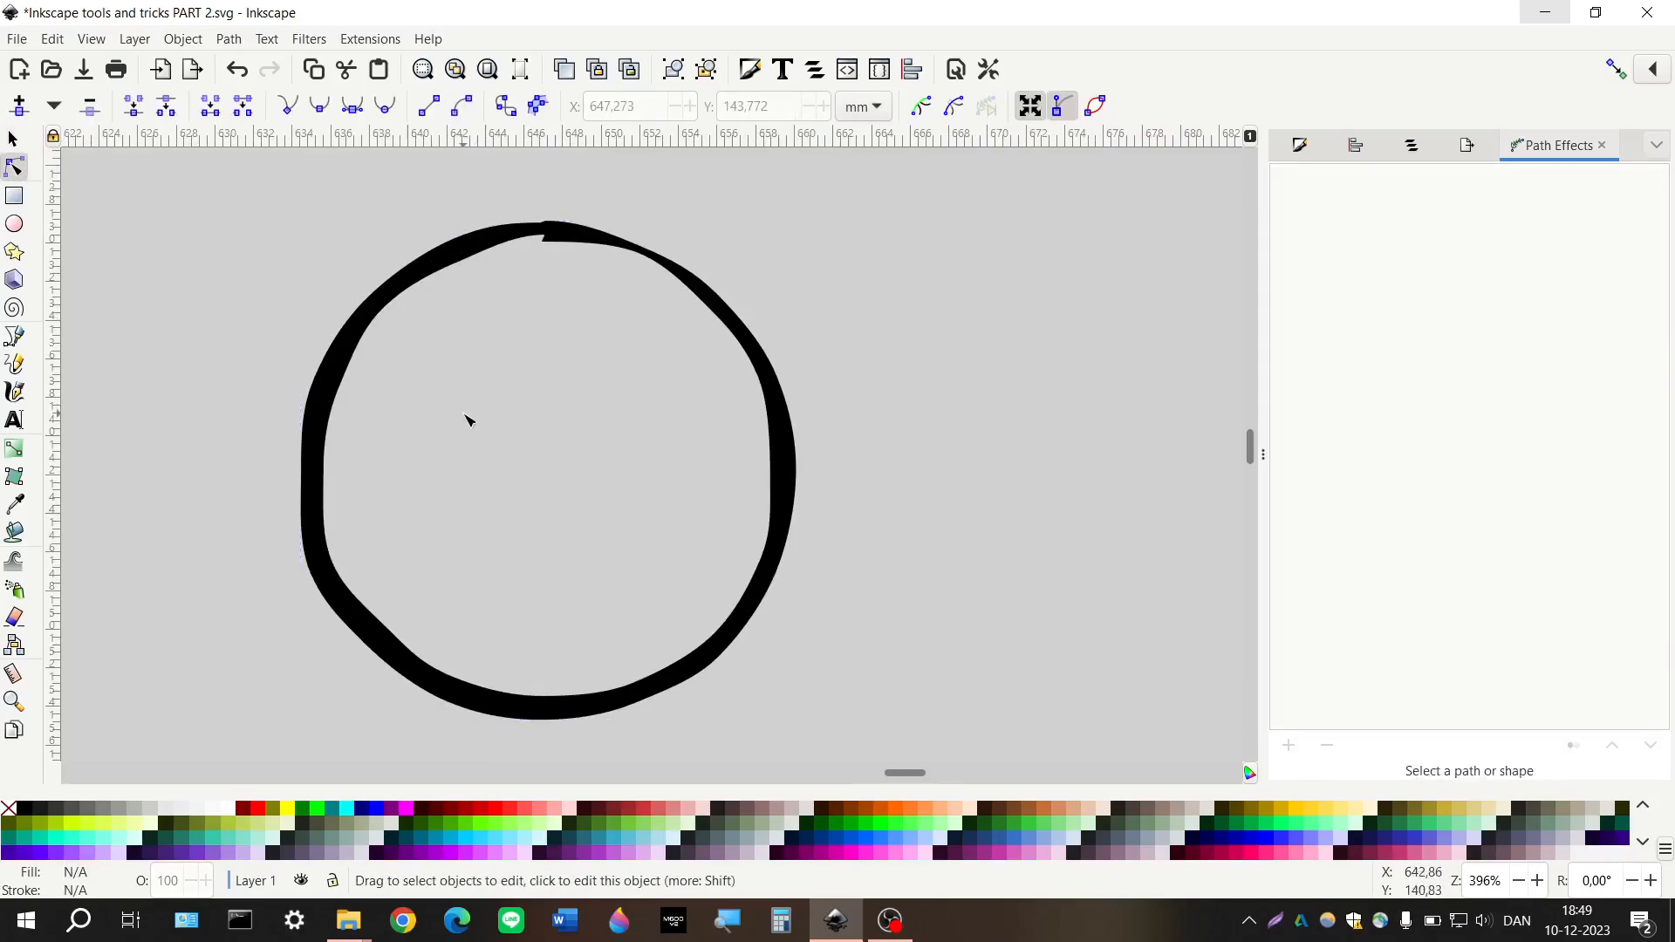
# Compare the jittered circle with the grey zigzag and its two black jittered versions
pyautogui.scroll(-2, 467, 420)
pyautogui.scroll(-1, 467, 420)
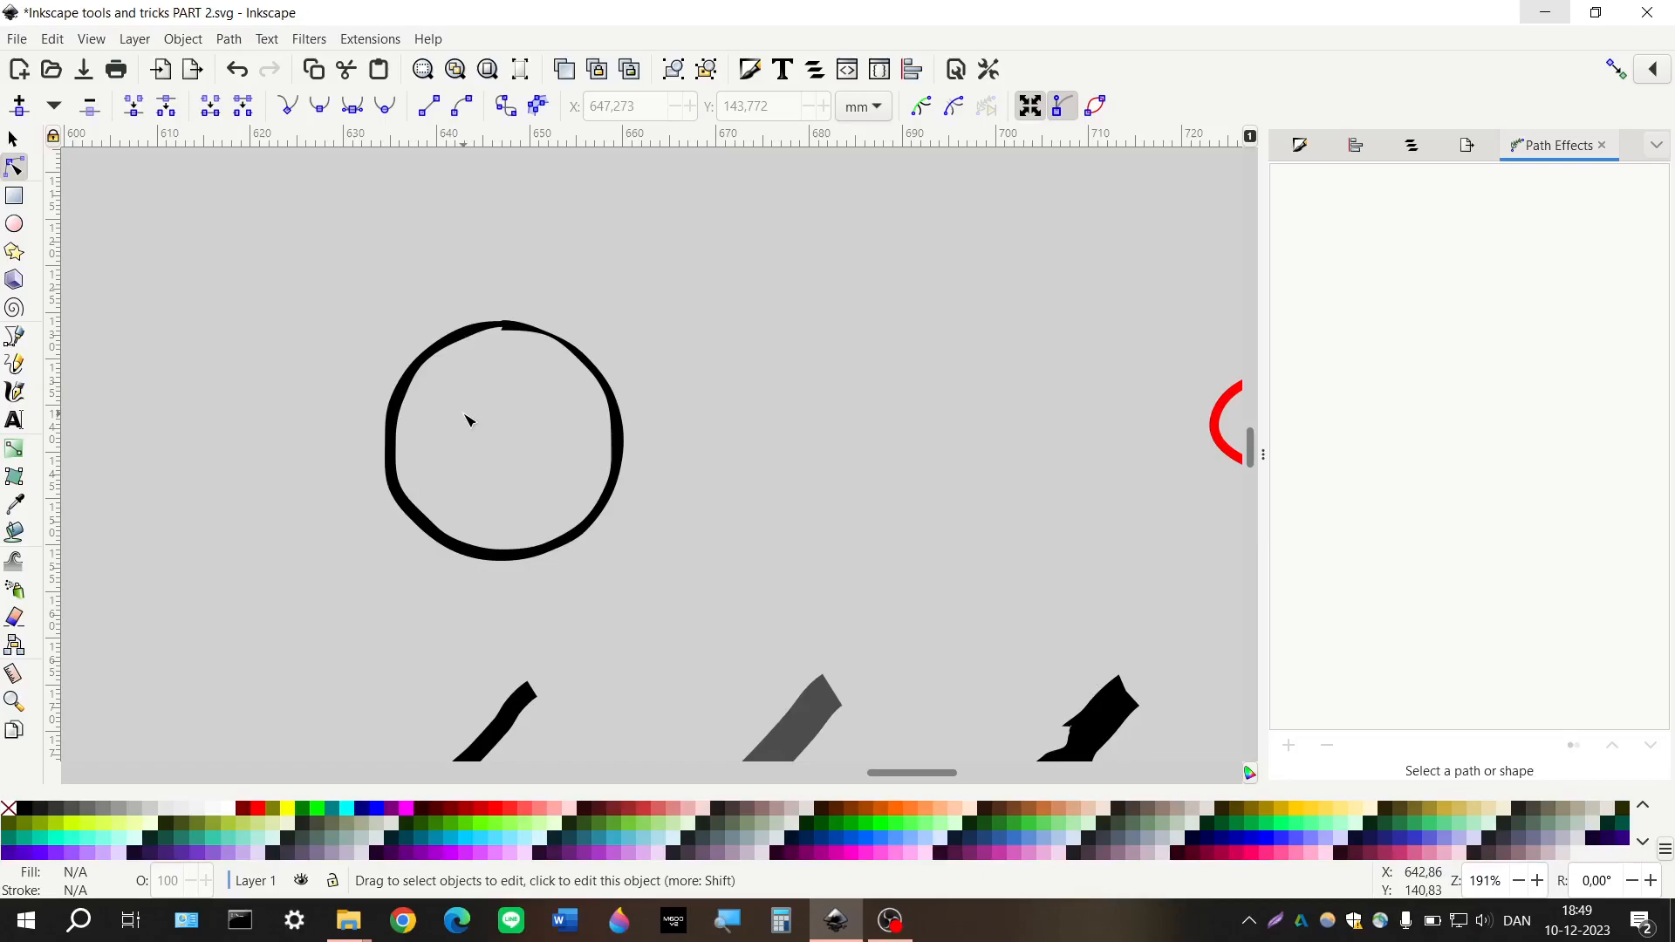
pyautogui.scroll(-2, 467, 420)
pyautogui.scroll(-3, 467, 420)
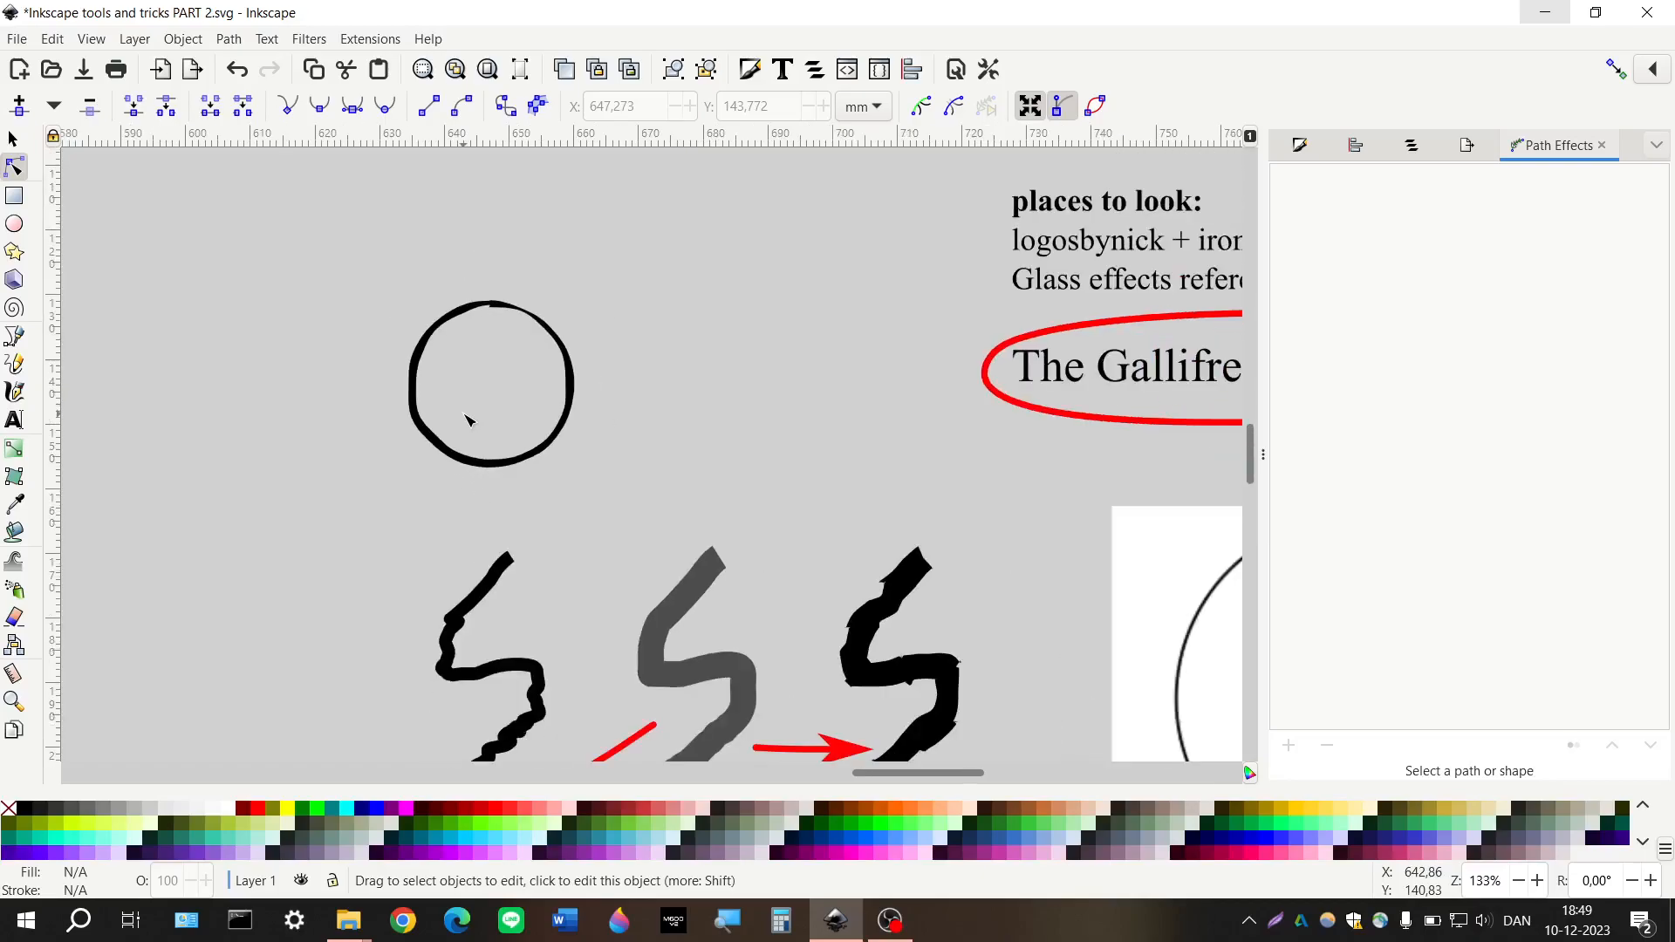
pyautogui.hscroll(2, 486, 412)
pyautogui.scroll(2, 486, 412)
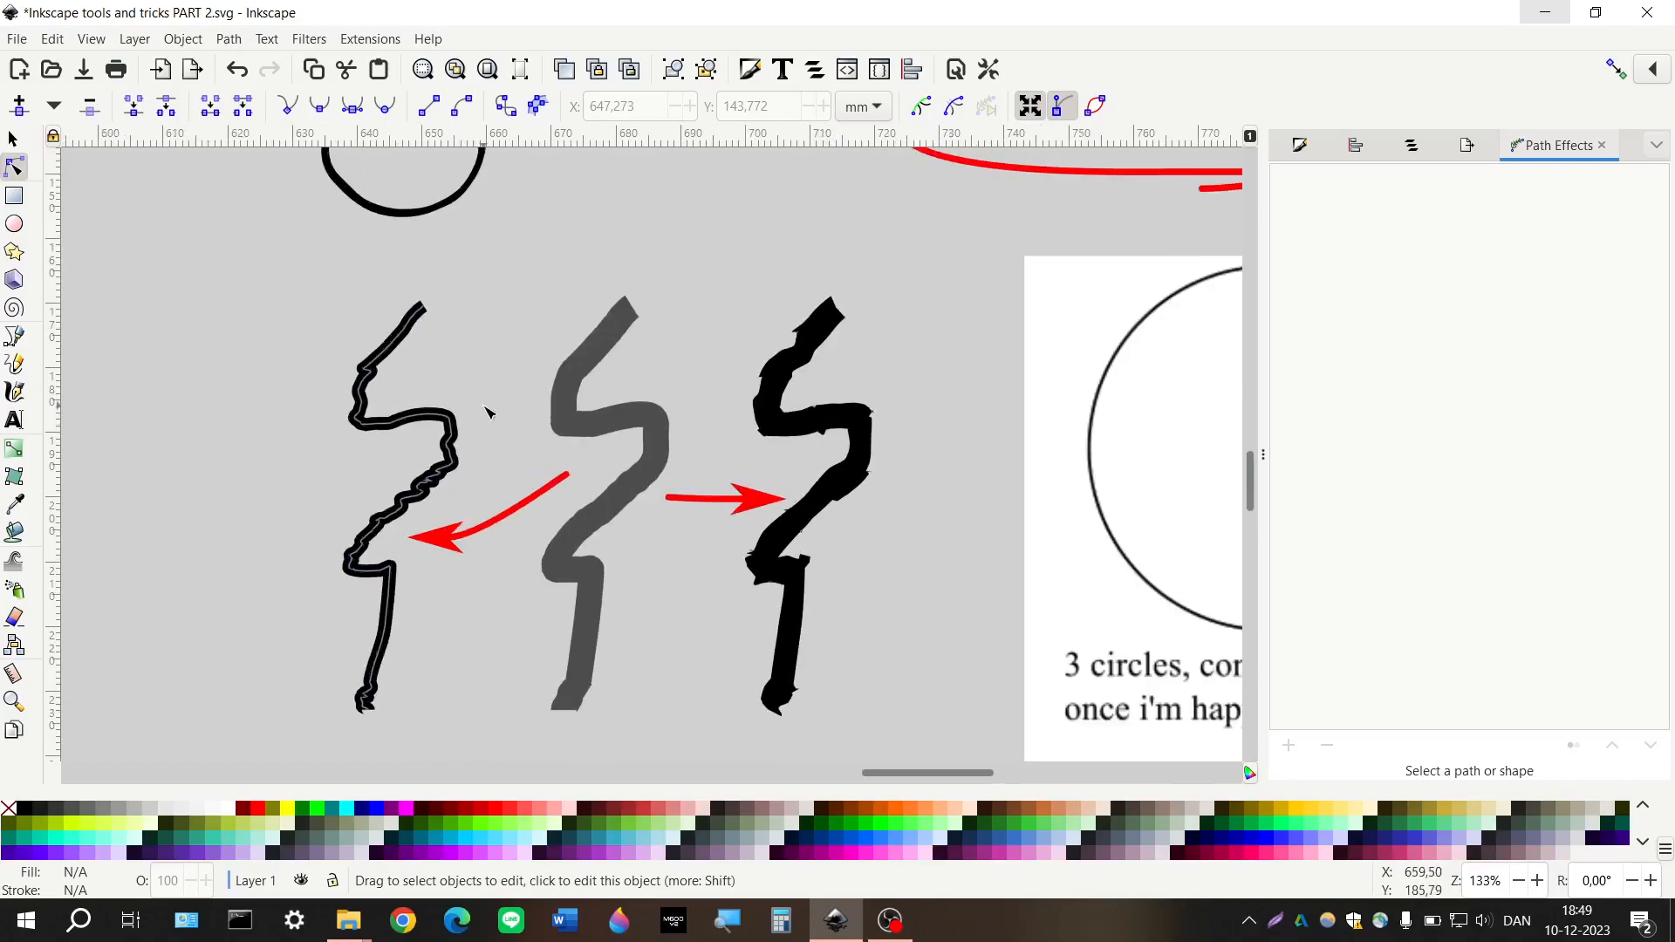
pyautogui.scroll(-2, 382, 541)
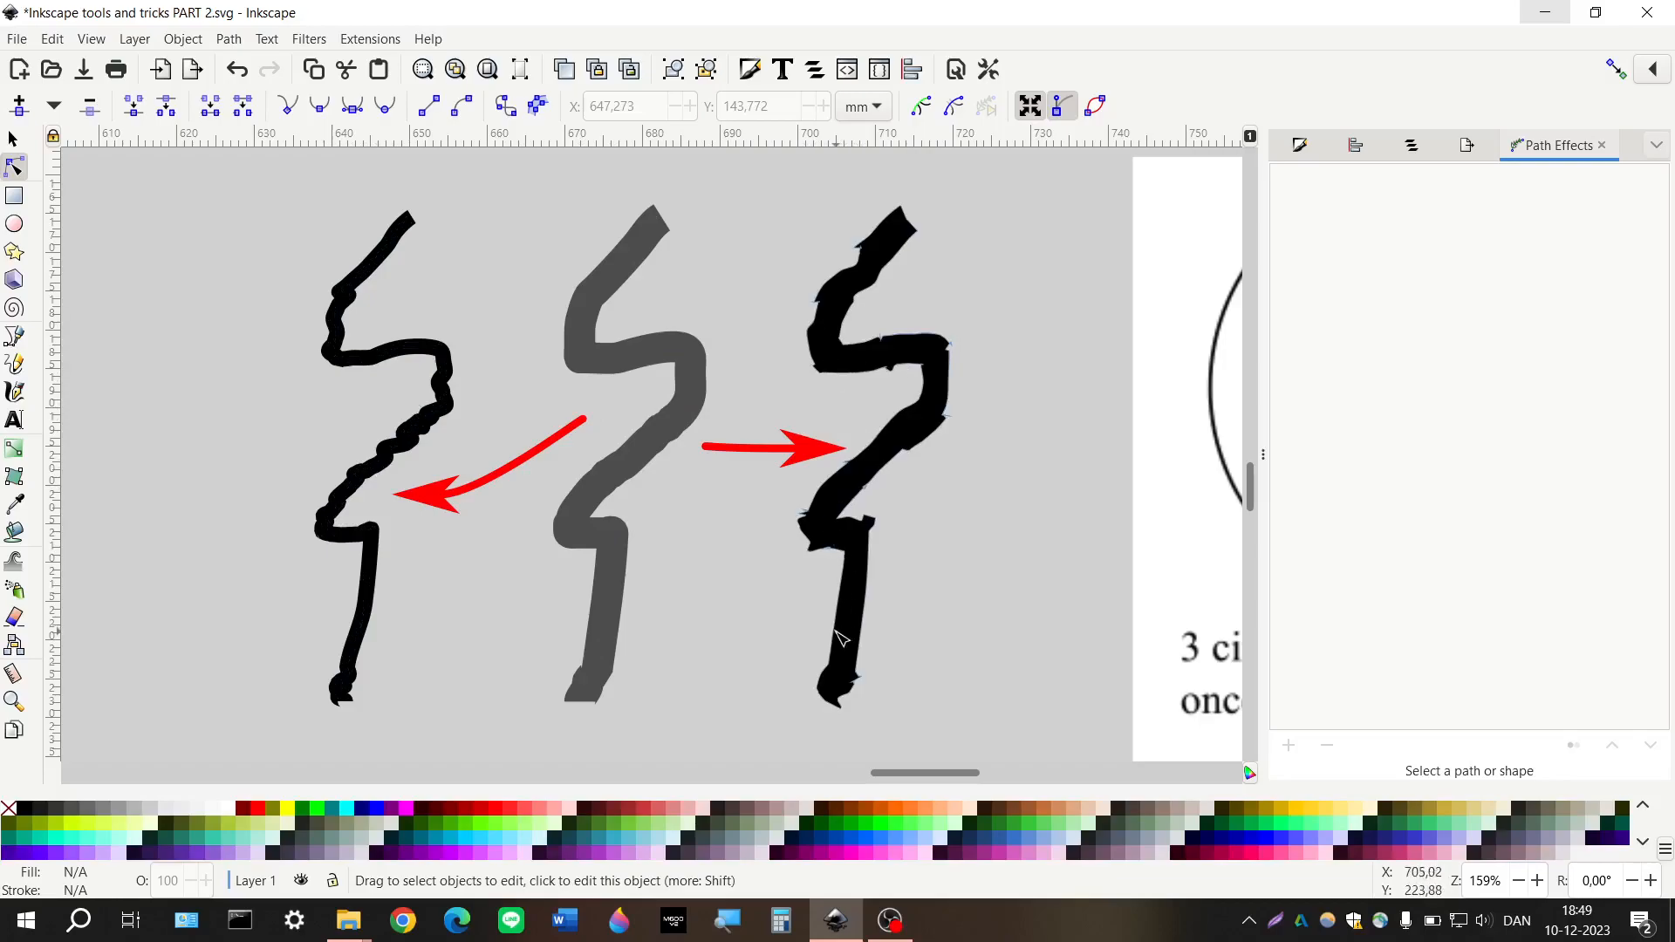
pyautogui.scroll(-1, 840, 639)
pyautogui.scroll(6, 786, 616)
pyautogui.scroll(2, 475, 384)
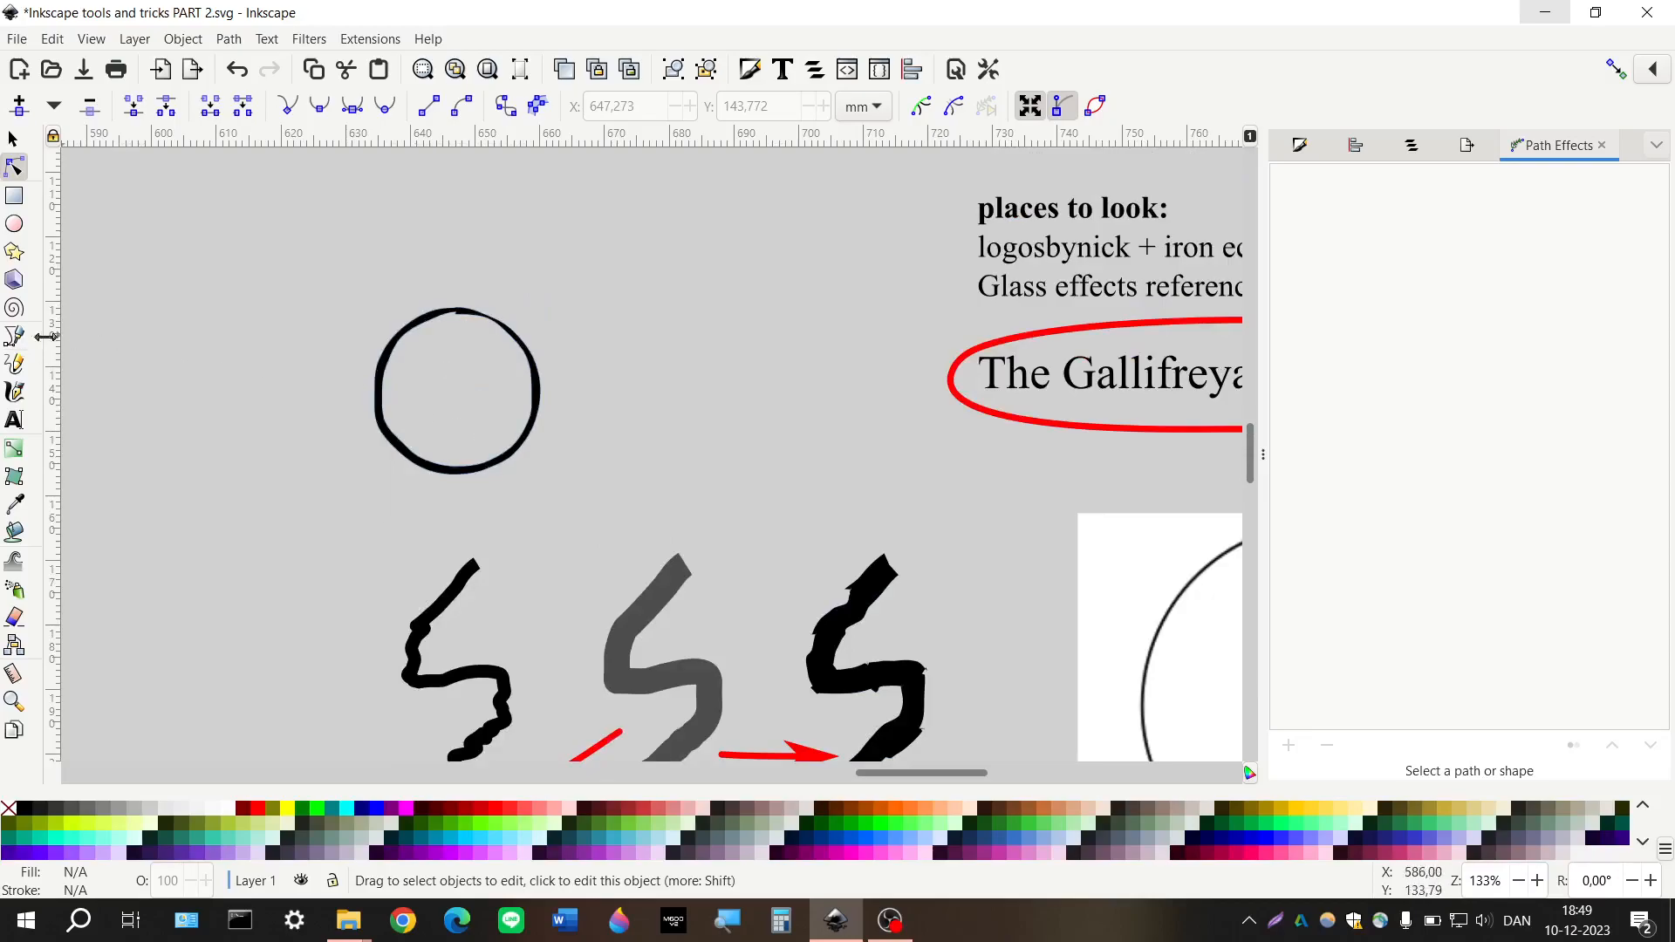
# Look over the lightsaber, the Gallifreyan letter diagrams and the node manipulation topics in the tips agenda
pyautogui.scroll(-10, 449, 432)
pyautogui.scroll(-2, 450, 439)
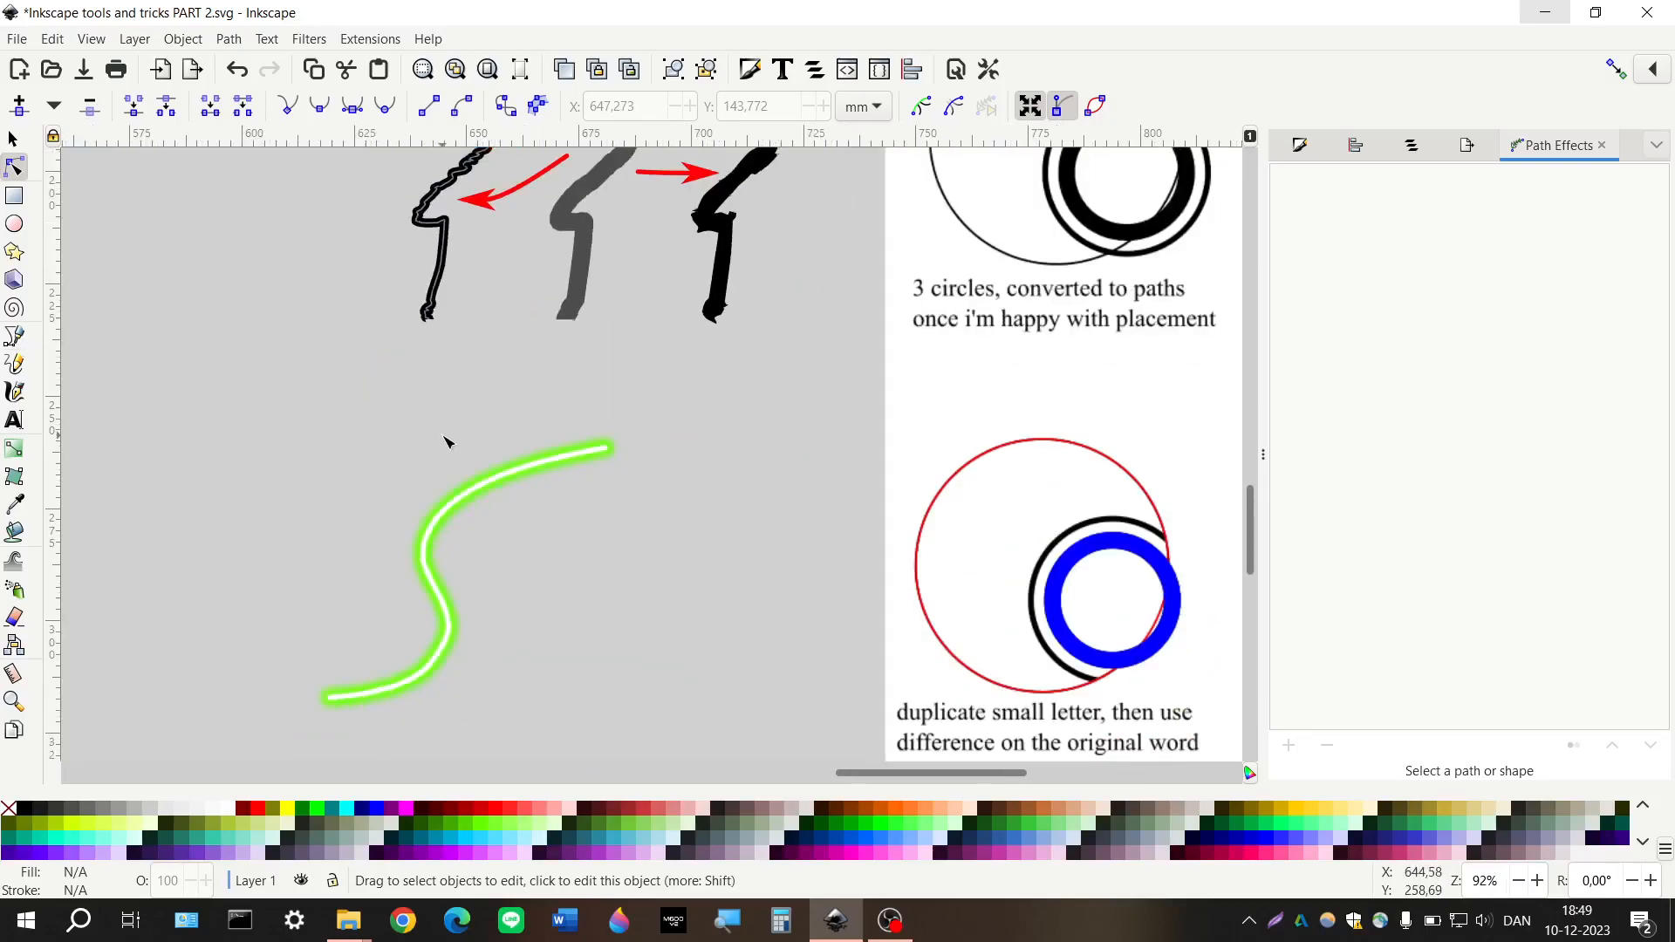
pyautogui.hscroll(12, 447, 442)
pyautogui.scroll(-1, 446, 446)
pyautogui.scroll(-1, 445, 447)
pyautogui.scroll(10, 445, 447)
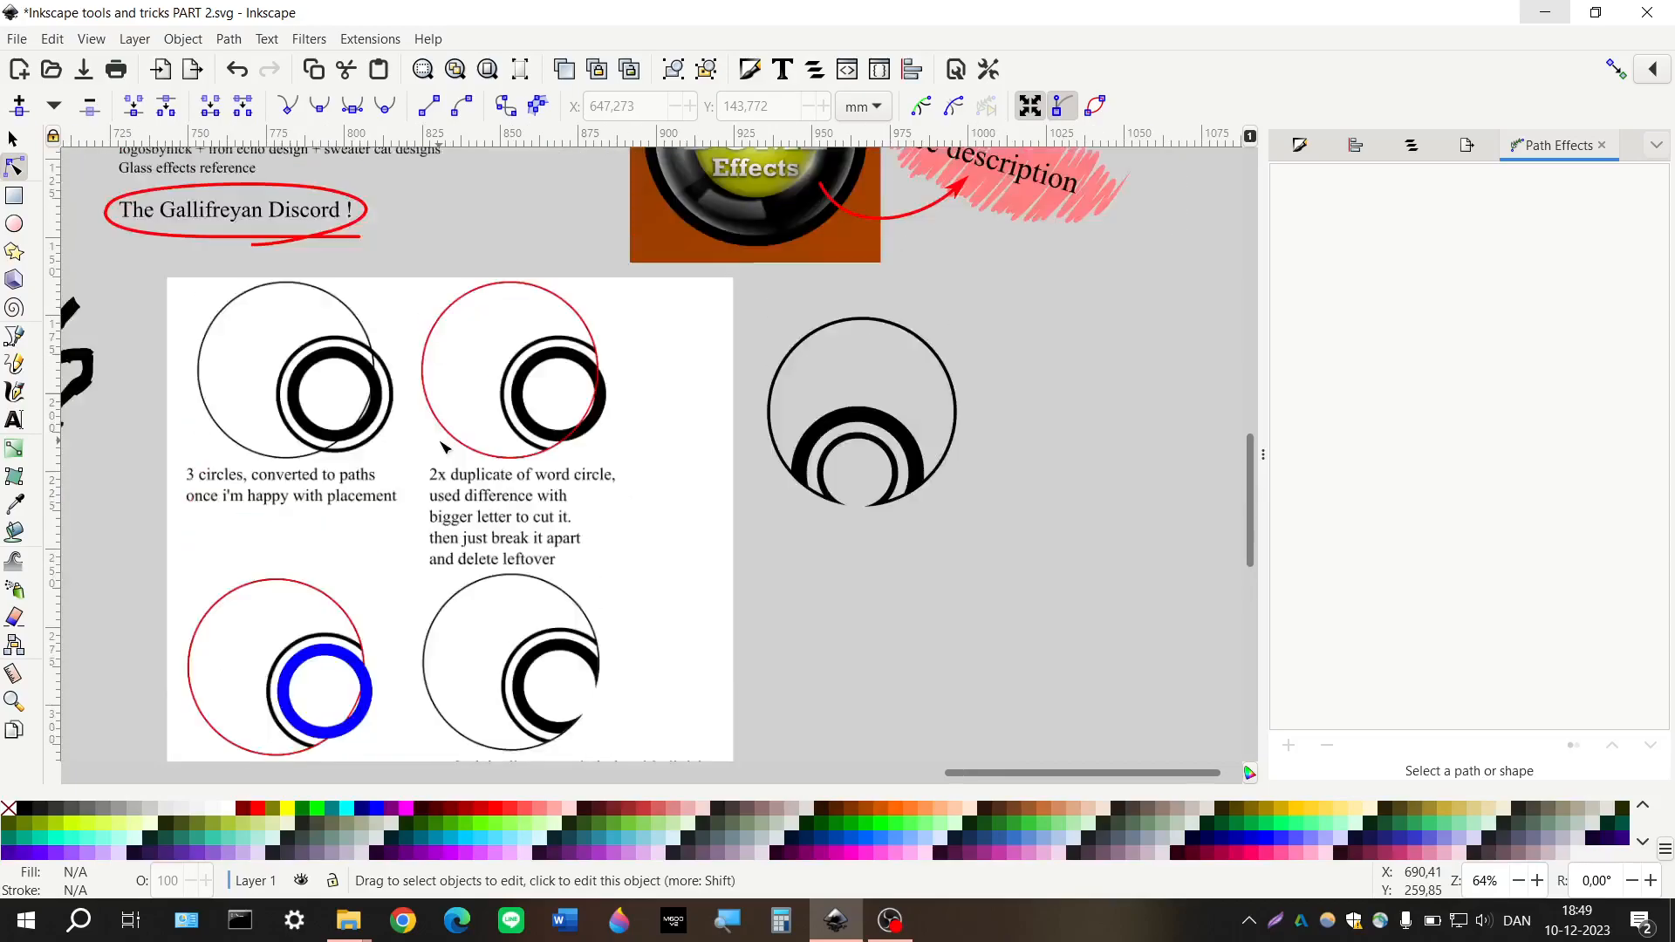
pyautogui.hscroll(-4, 446, 447)
pyautogui.scroll(2, 445, 447)
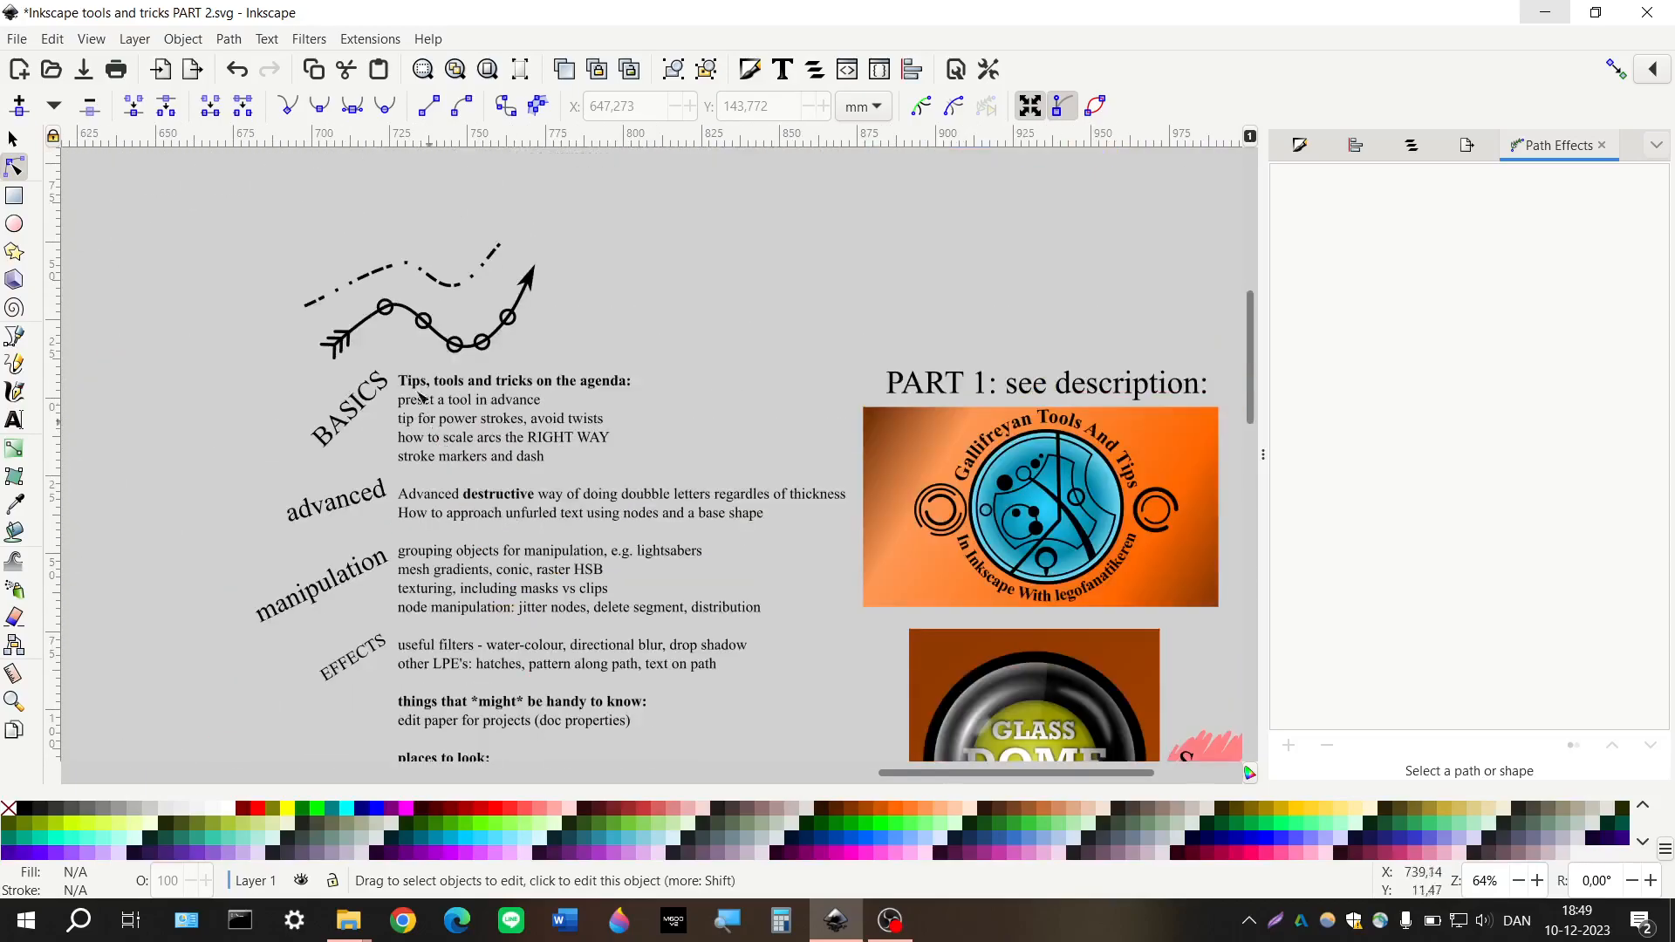
# Add a node partway along the rising first section of the dash-dot curve above the agenda
pyautogui.hscroll(-4, 393, 272)
pyautogui.scroll(5, 562, 280)
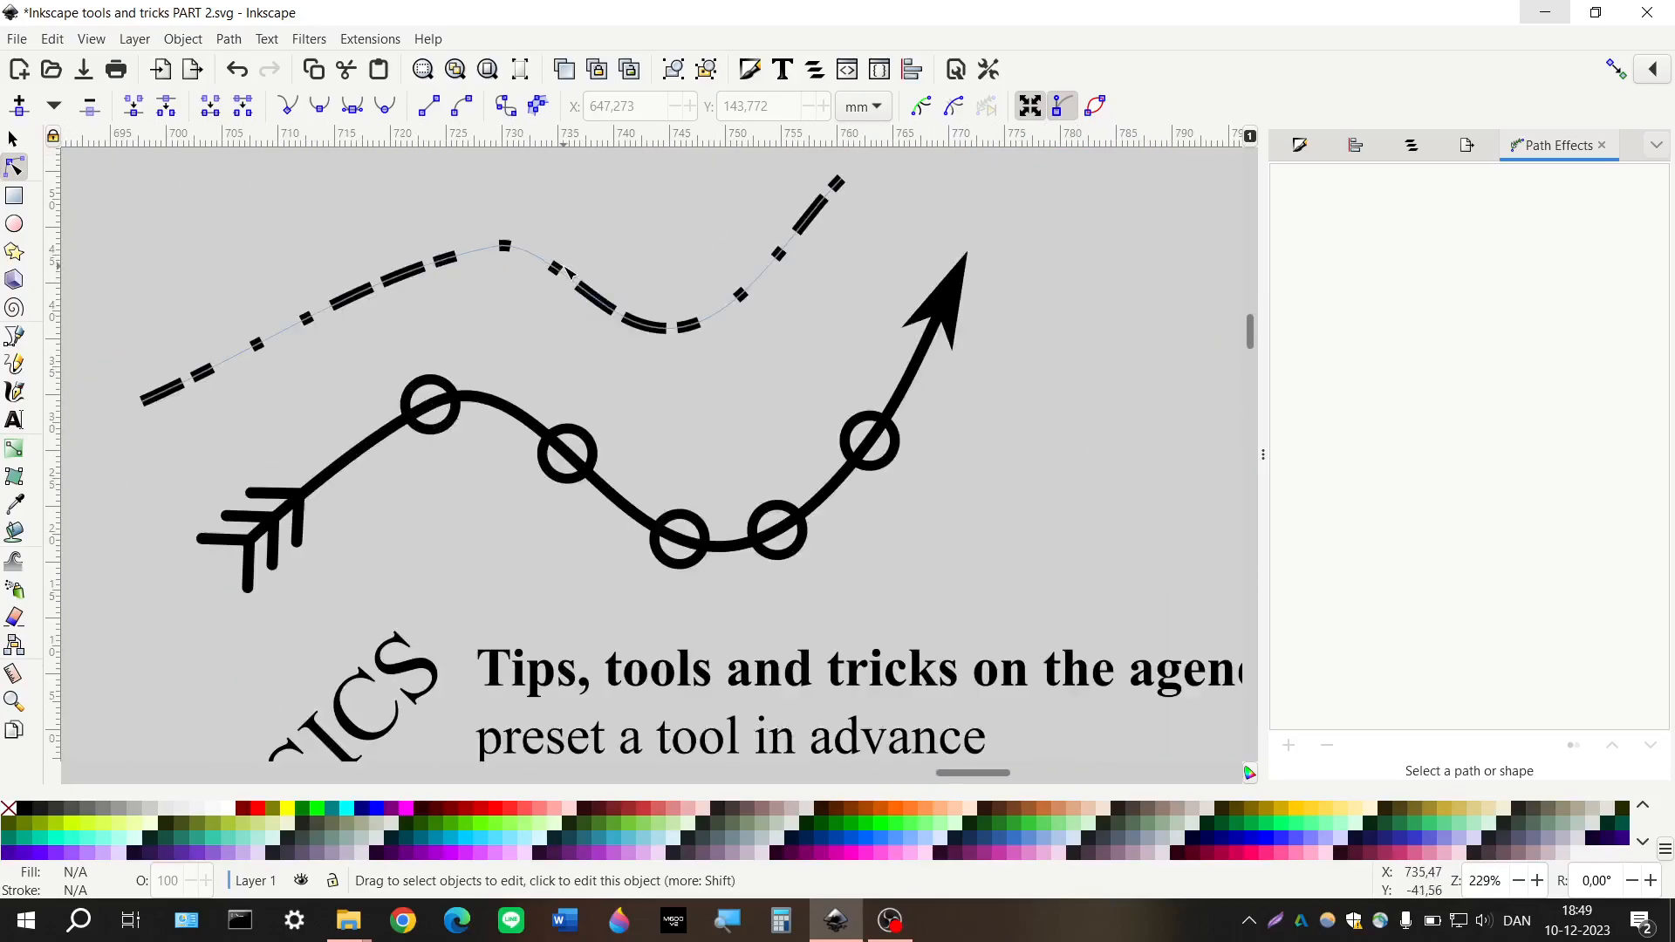
pyautogui.scroll(-1, 548, 328)
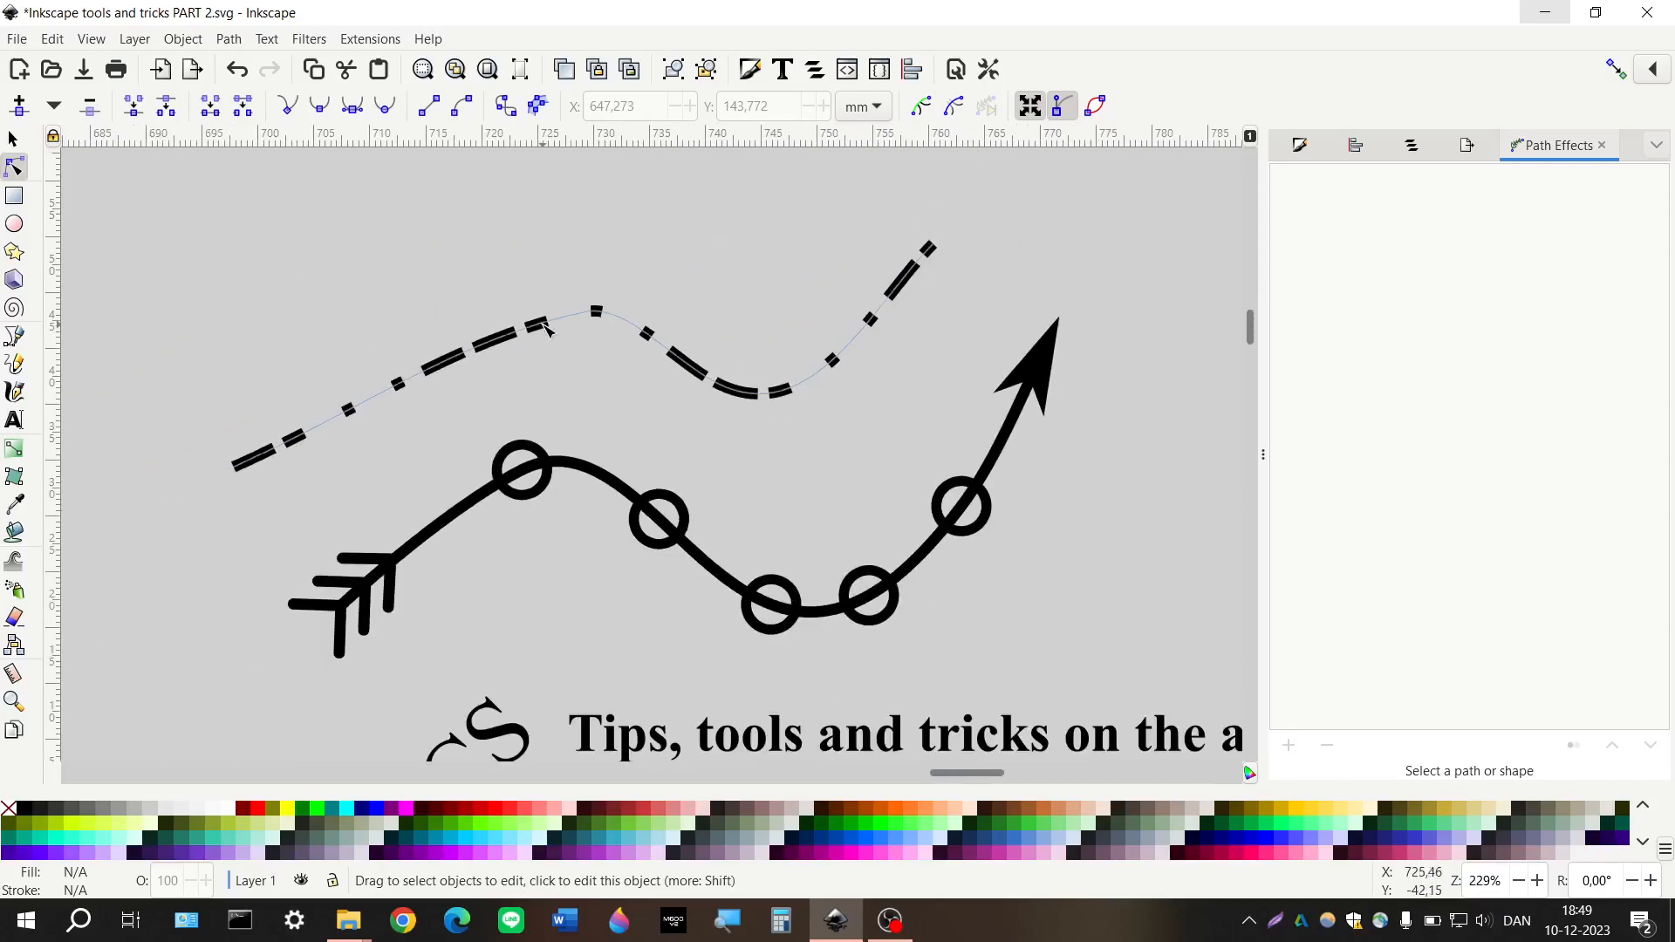
pyautogui.click(546, 330)
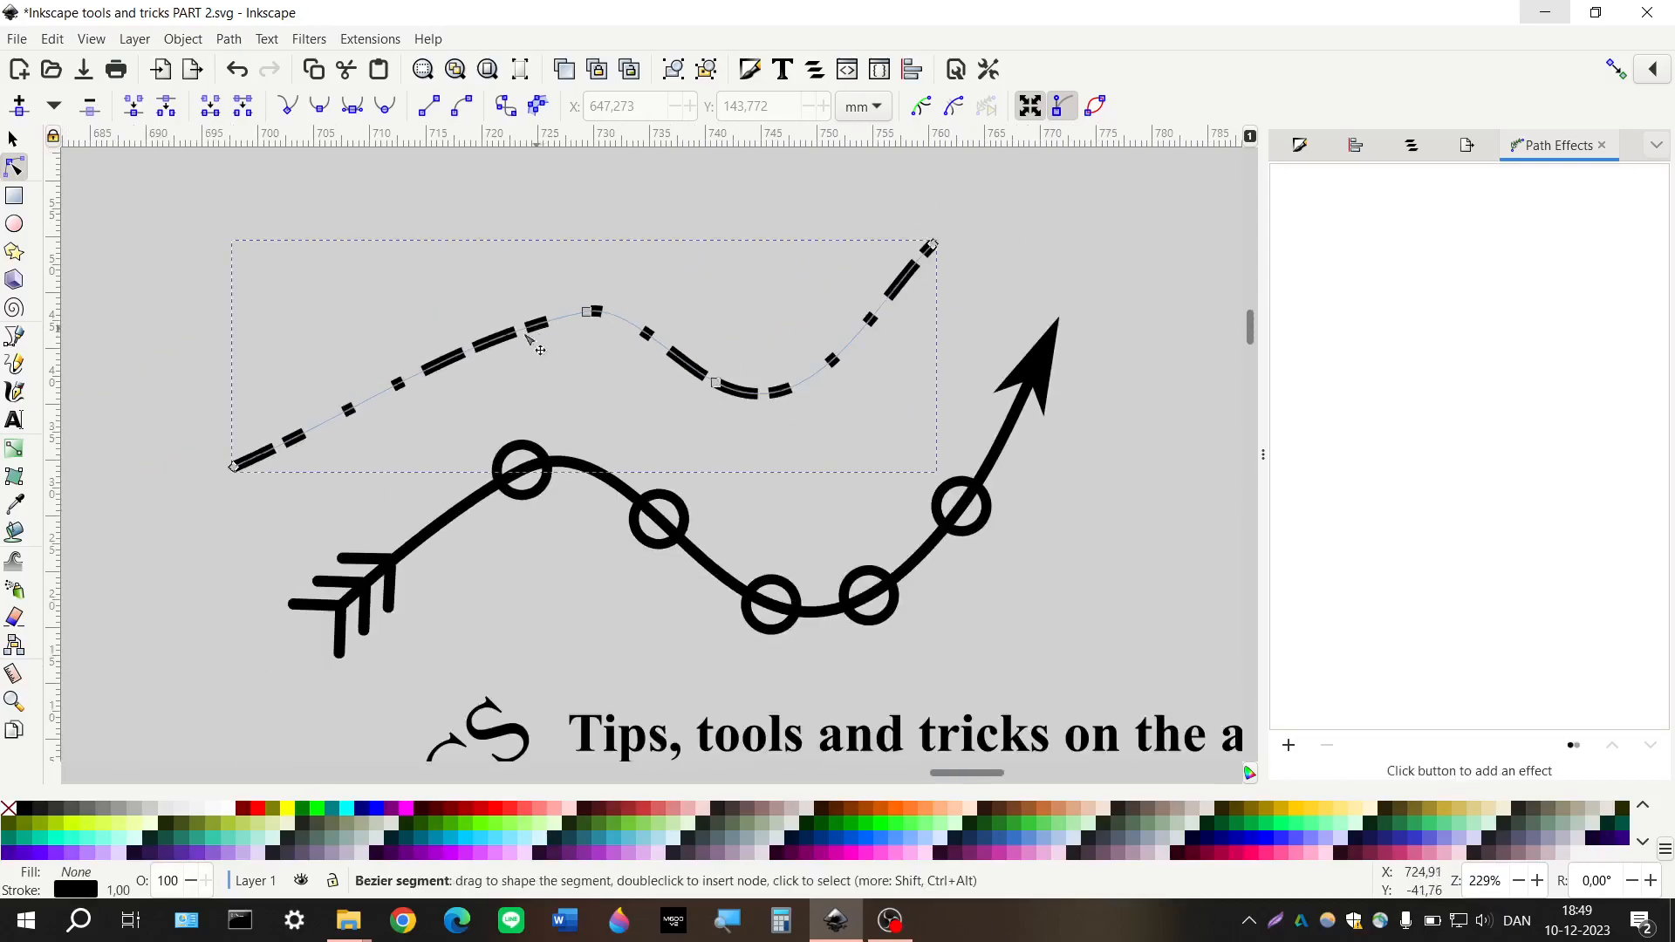
pyautogui.click(448, 363)
pyautogui.scroll(1, 527, 338)
pyautogui.scroll(1, 526, 339)
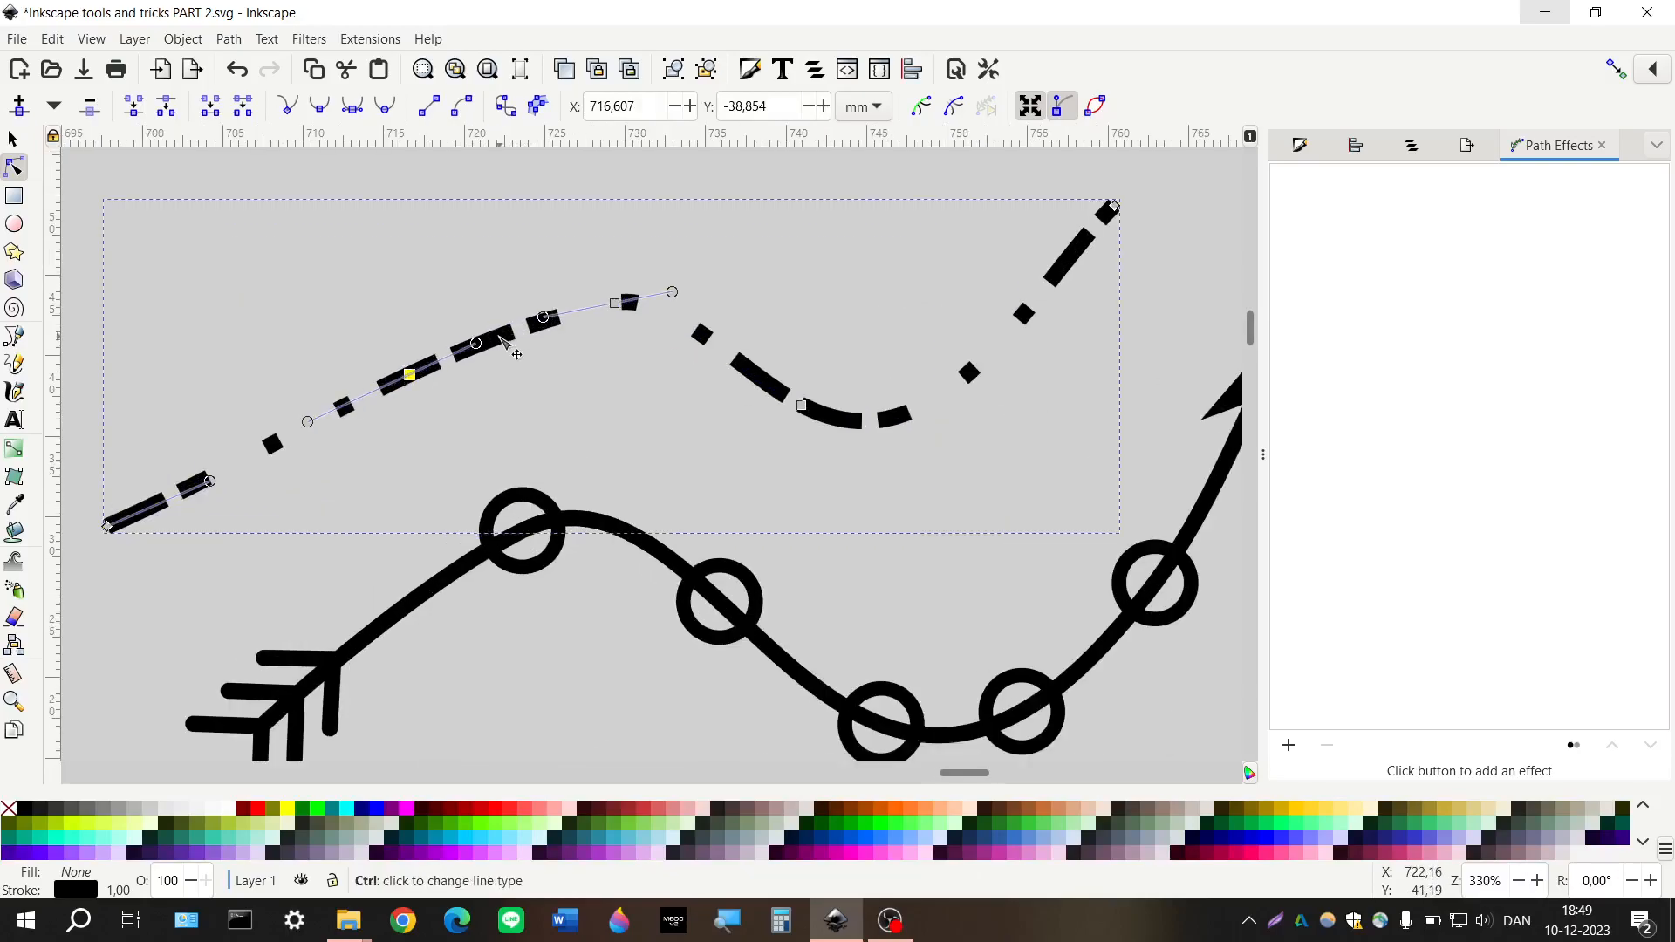
# Delete the dash-dot curve's segment between the added node and the node at its crest, splitting the curve into two pieces
pyautogui.click(507, 342)
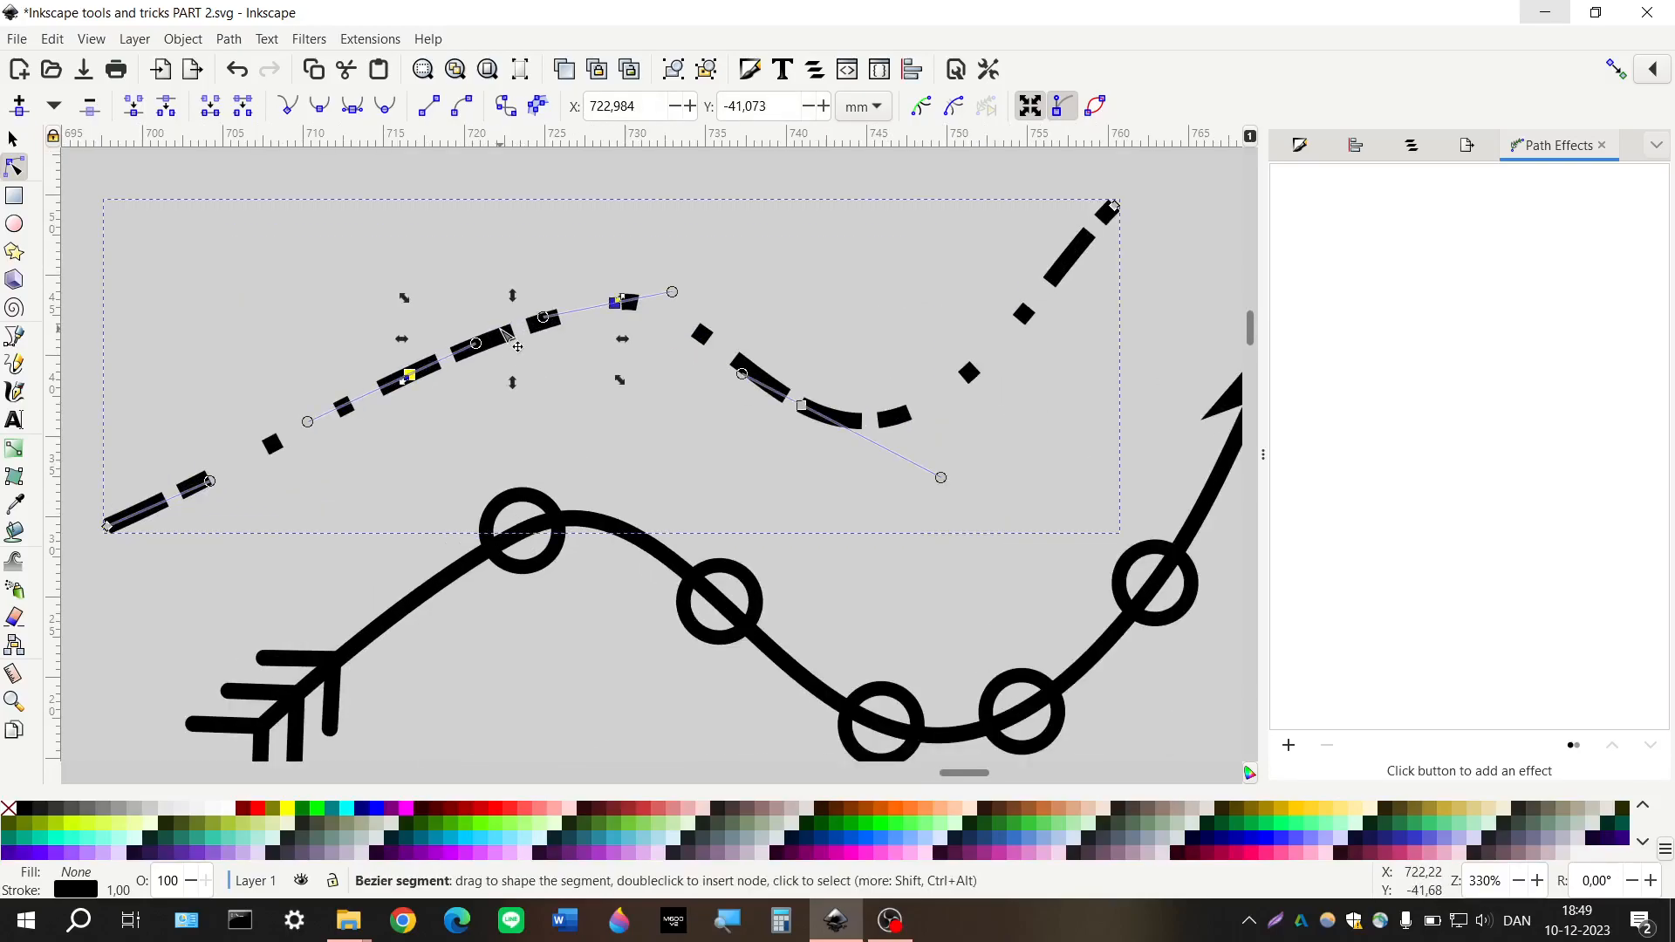
pyautogui.click(247, 114)
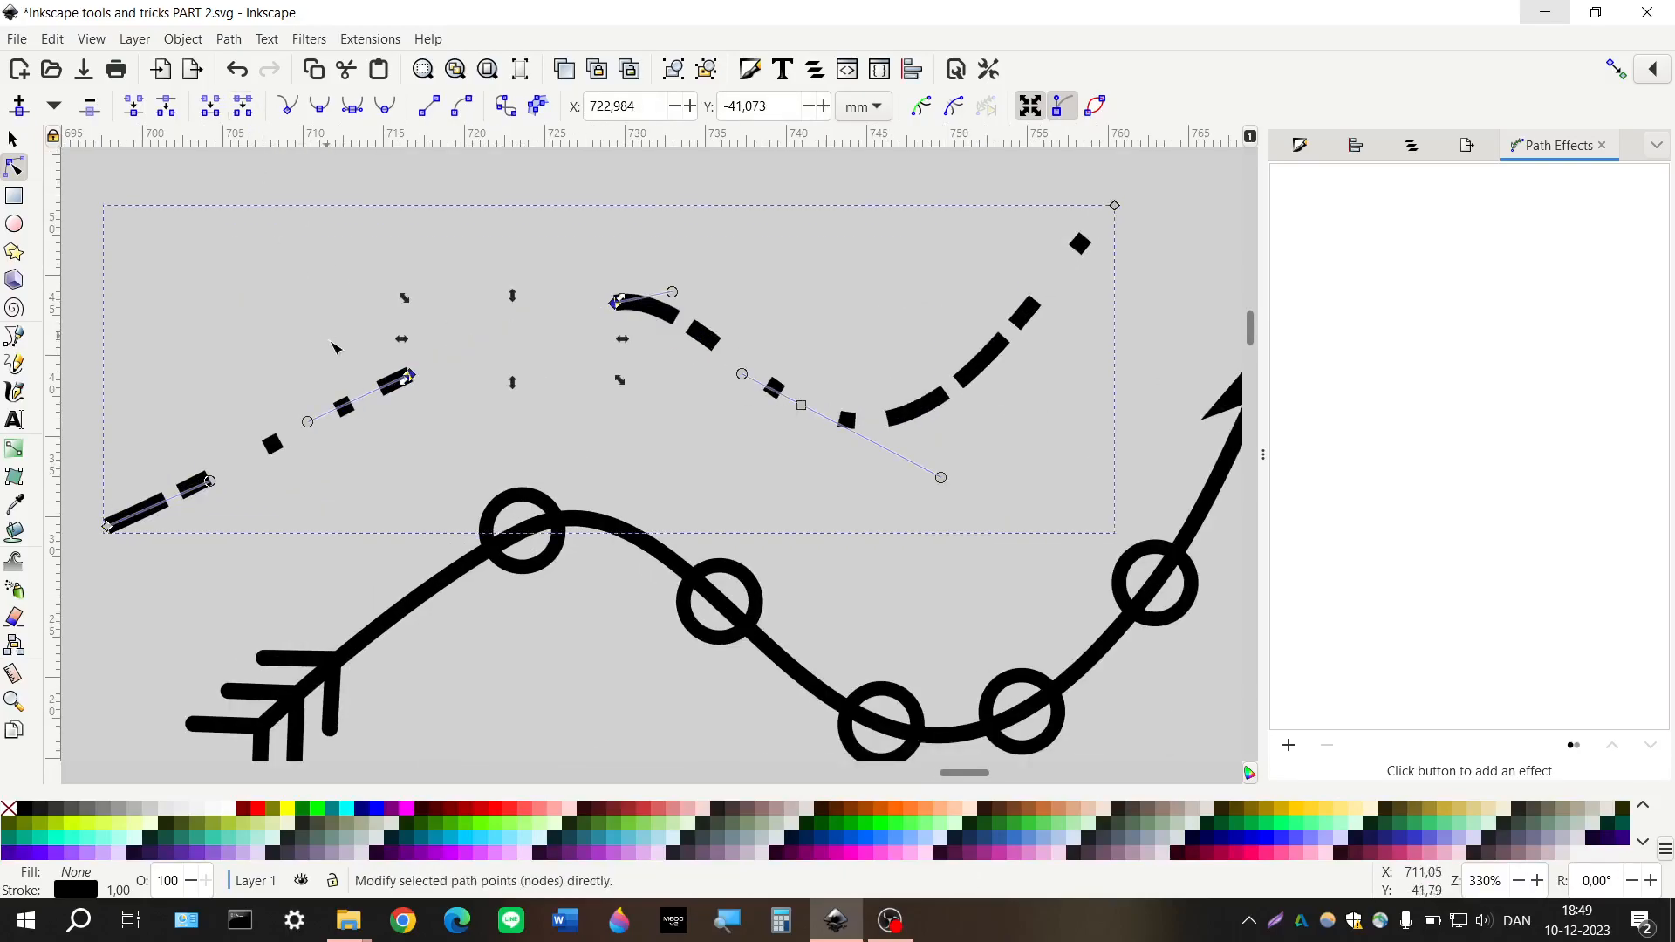
pyautogui.scroll(-1, 404, 445)
pyautogui.scroll(-2, 404, 445)
pyautogui.press('s')
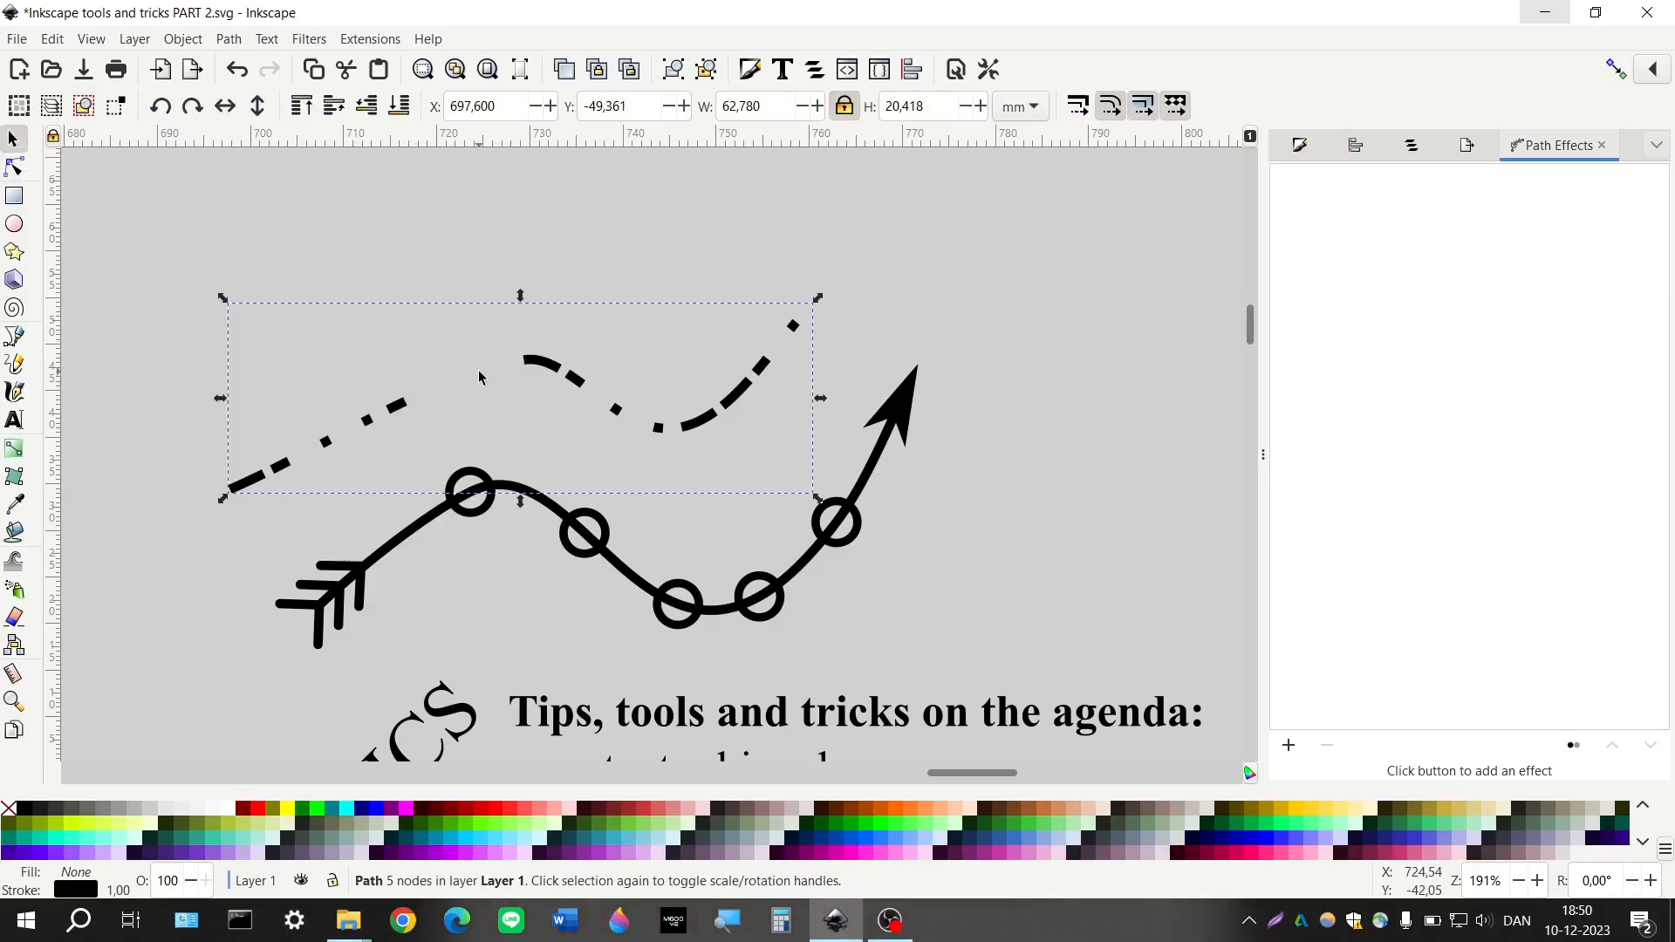
# Bend the shorter detached piece of the dash-dot curve into a hook by moving the handle of its inner end node
pyautogui.click(14, 167)
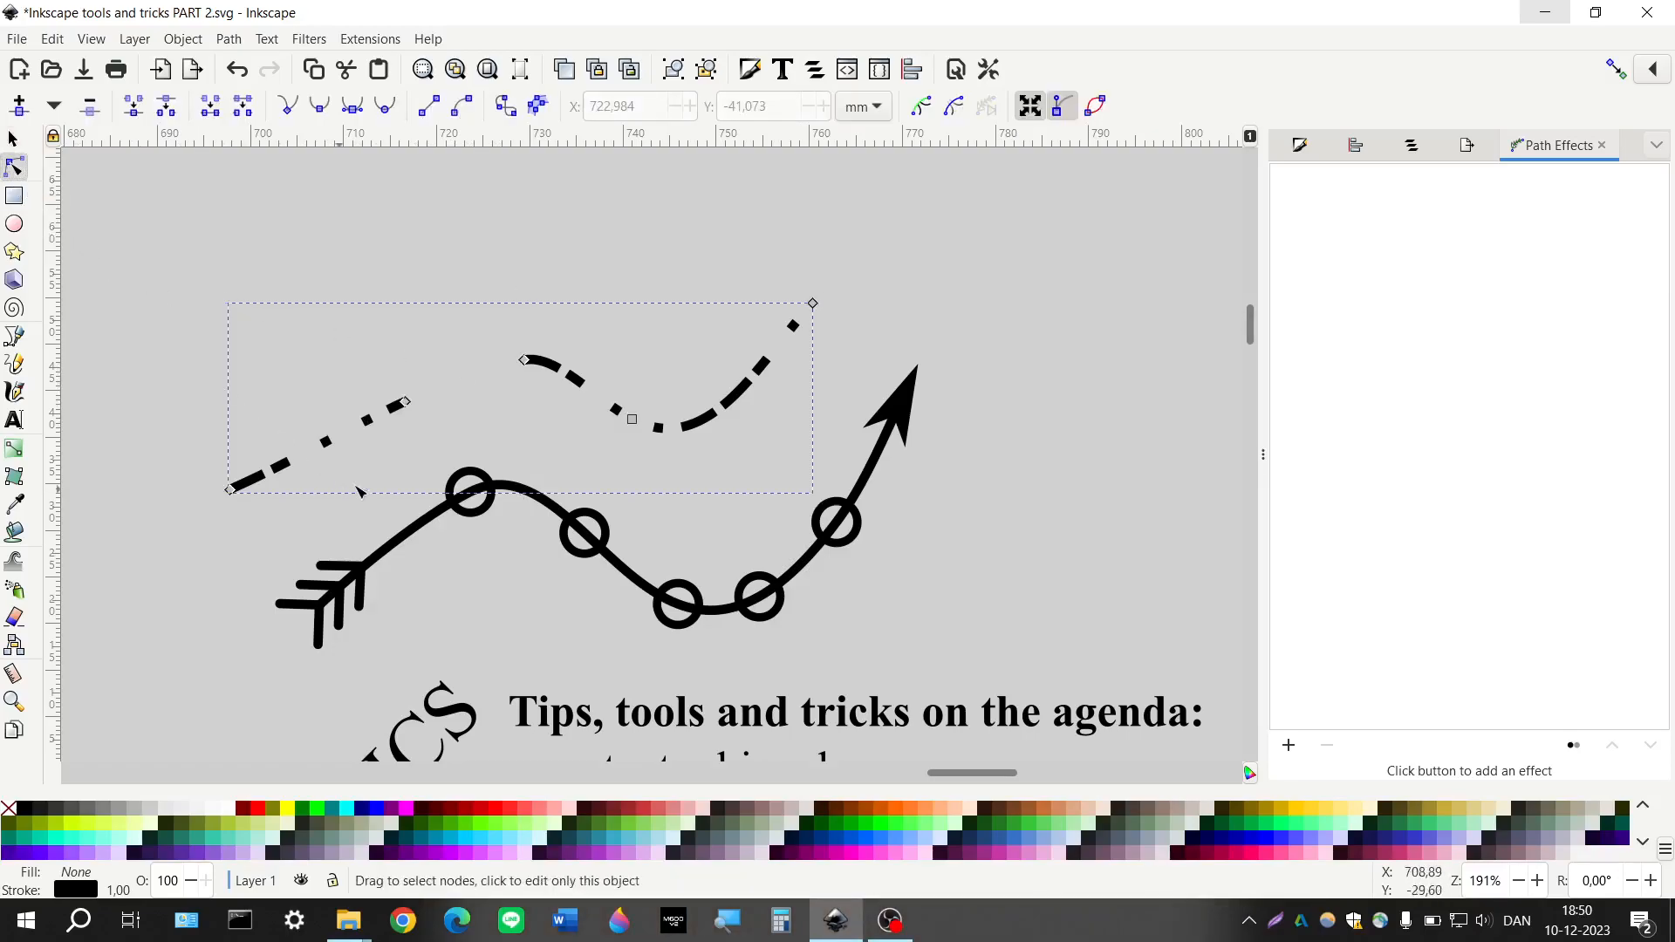
pyautogui.click(406, 402)
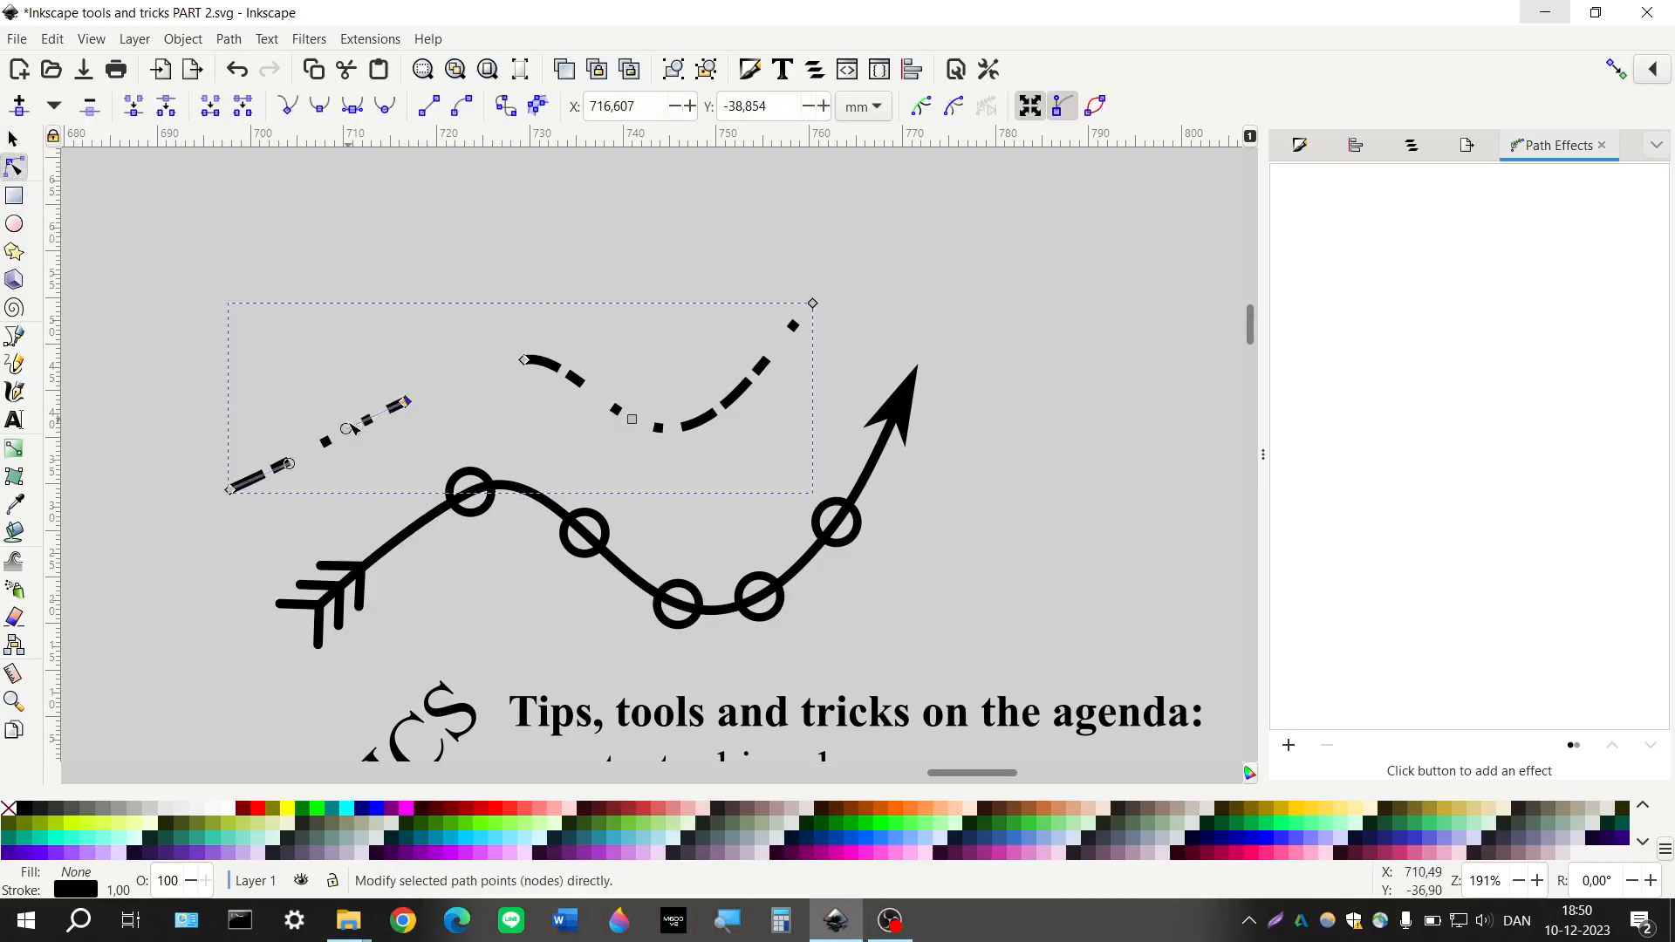
pyautogui.moveTo(348, 429); pyautogui.dragTo(390, 483)
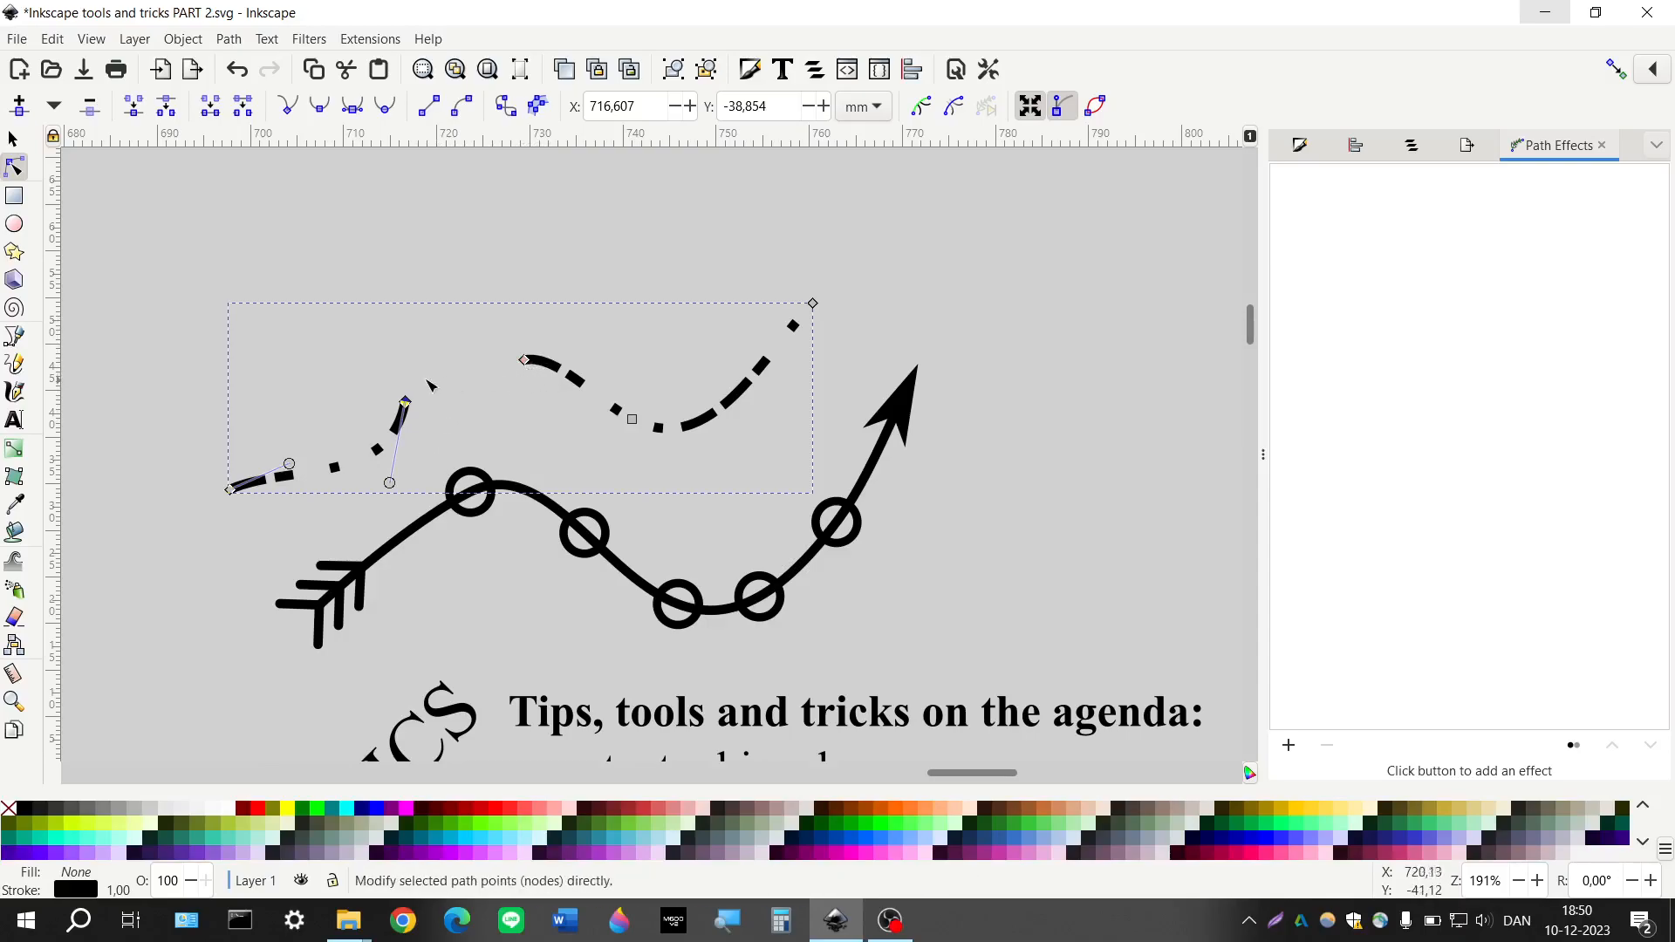
pyautogui.moveTo(390, 483); pyautogui.dragTo(433, 471)
pyautogui.scroll(-3, 475, 397)
pyautogui.scroll(-2, 476, 397)
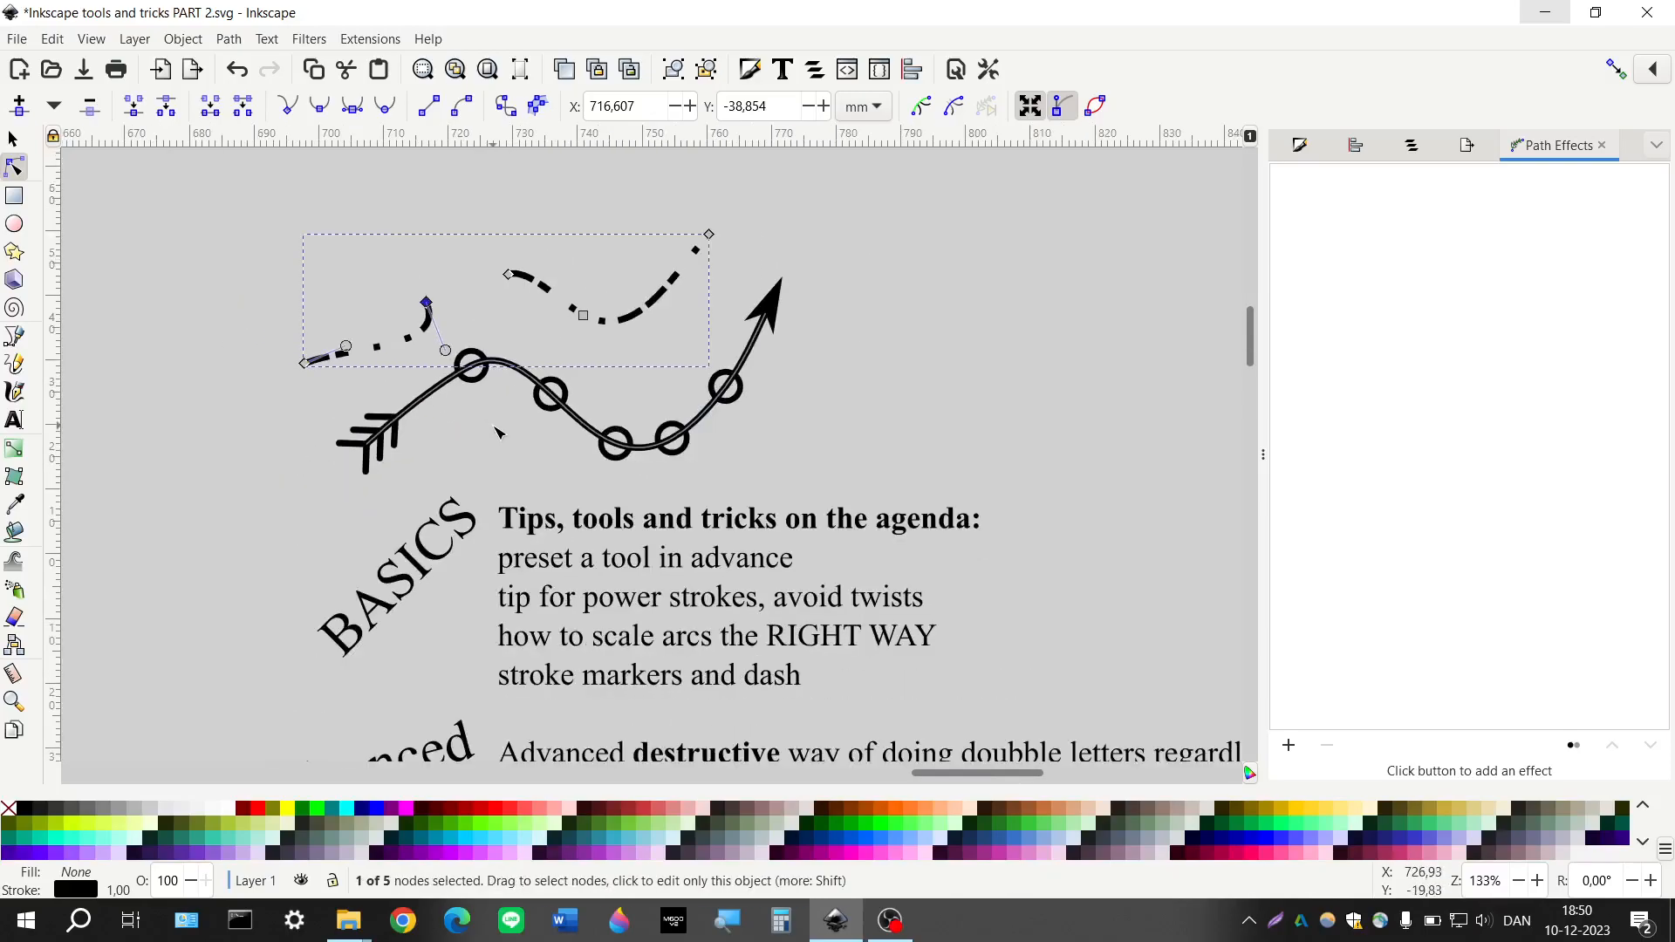
pyautogui.click(12, 140)
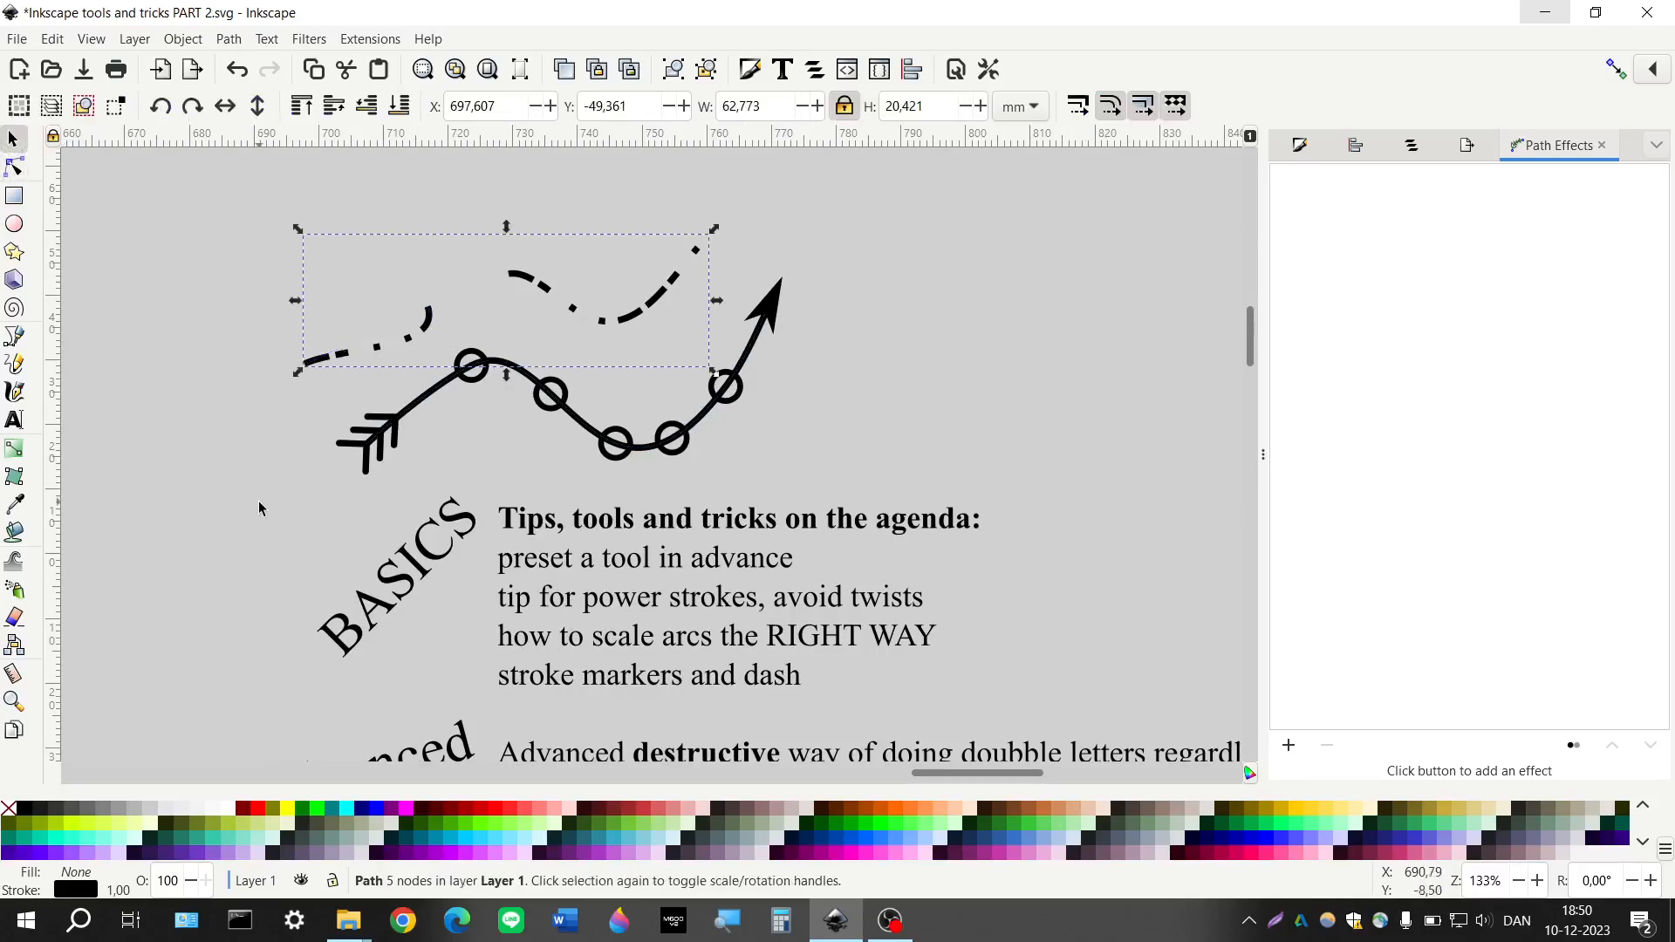
# Draw a freehand M-shaped wave with the Pencil tool, about 39 mm wide and 17 mm high, between the jittered circle and the Gallifreyan Discord text
pyautogui.scroll(-5, 260, 511)
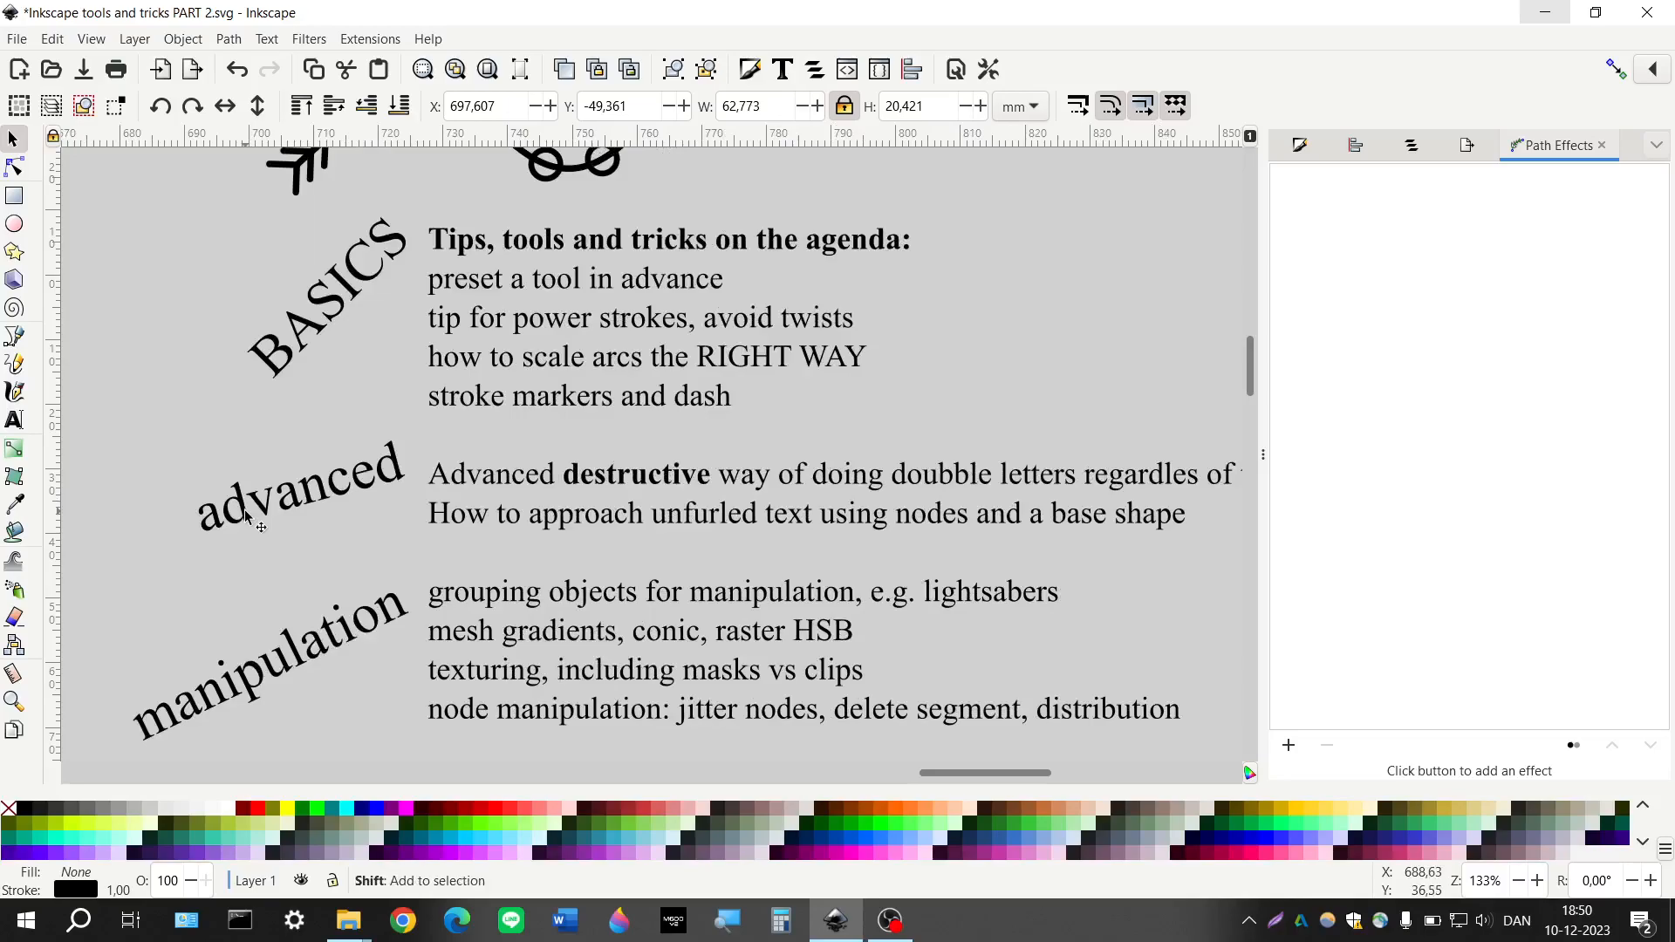
pyautogui.scroll(-6, 252, 510)
pyautogui.scroll(-5, 283, 528)
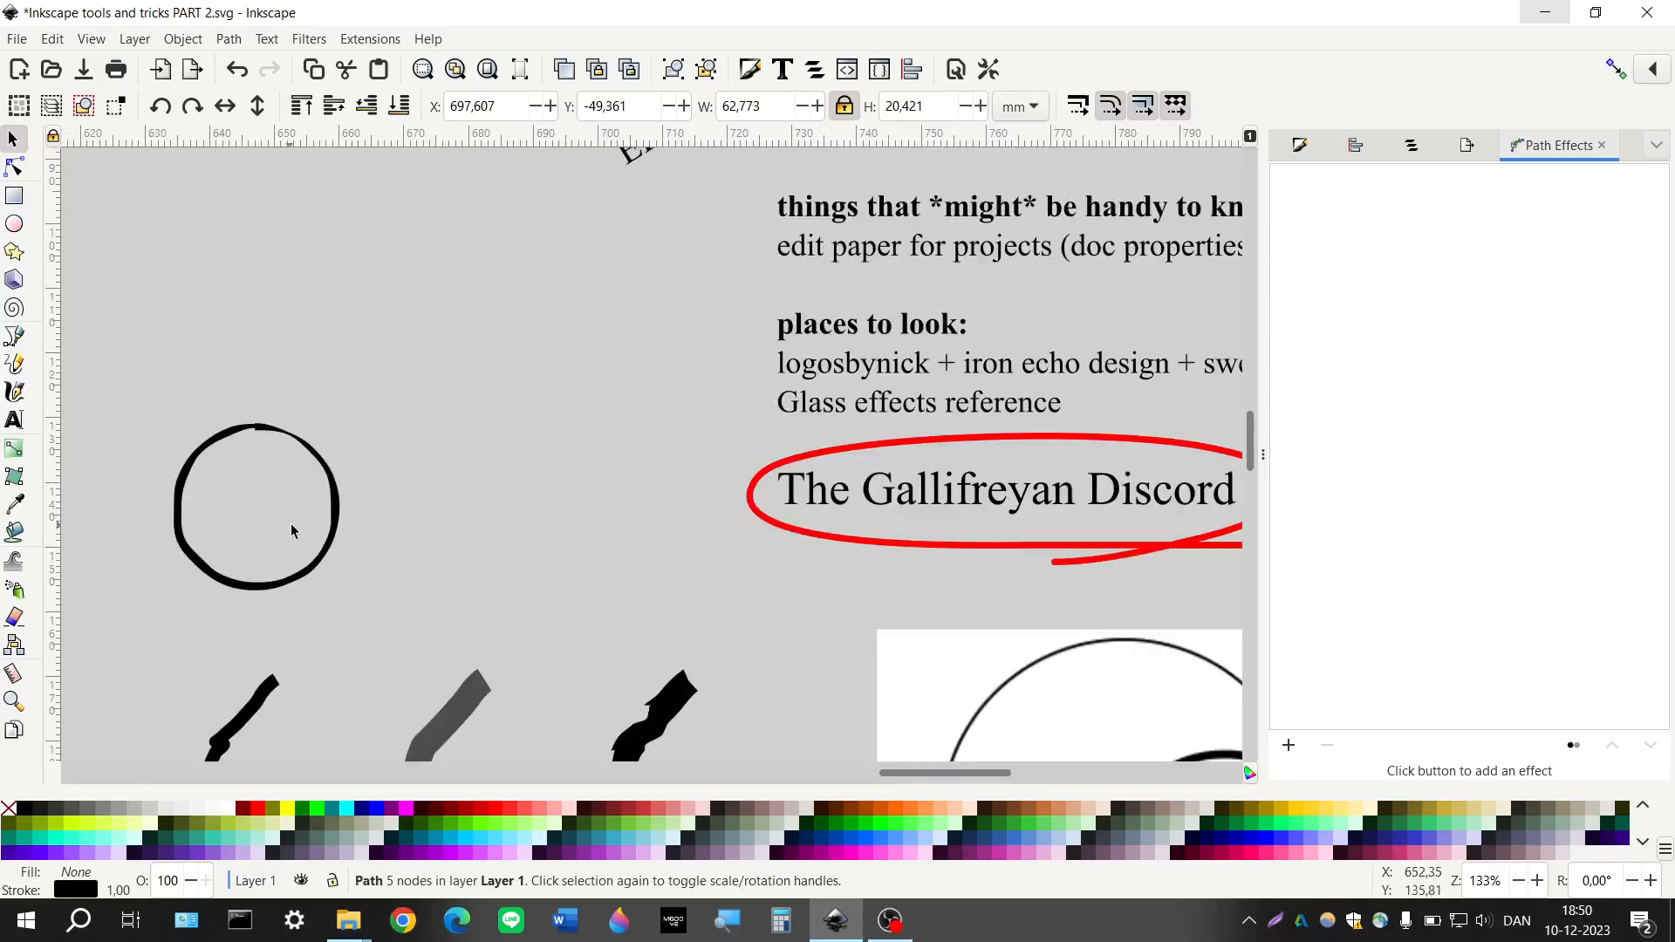
pyautogui.scroll(-2, 411, 524)
pyautogui.scroll(4, 434, 458)
pyautogui.scroll(1, 434, 460)
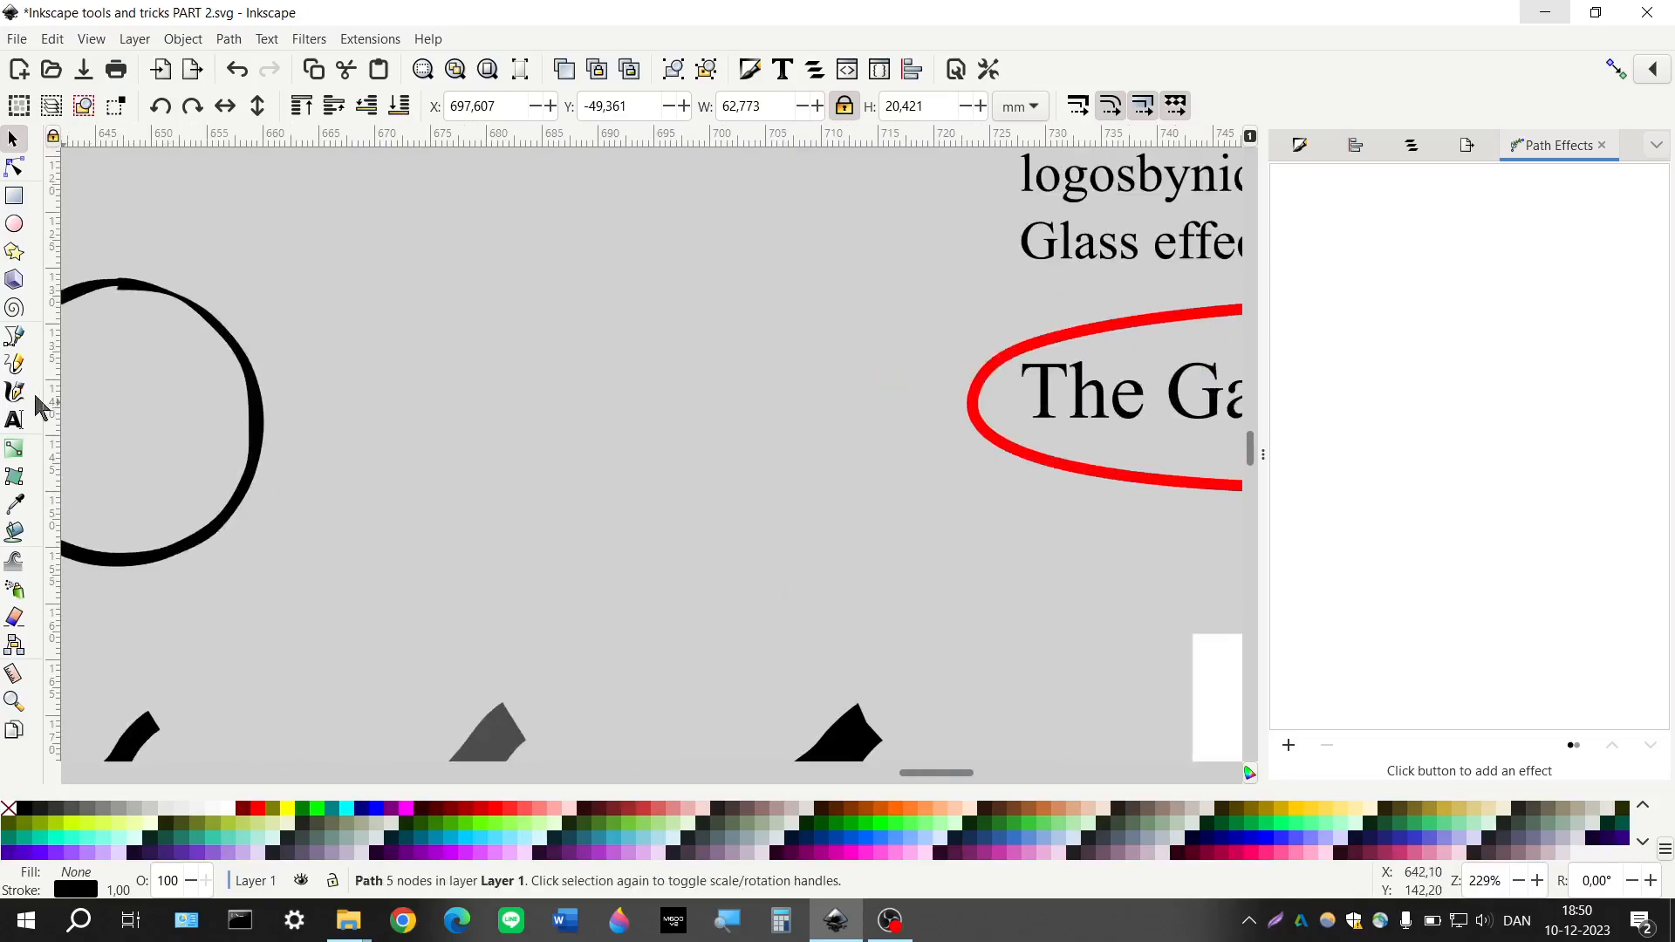
pyautogui.click(14, 364)
pyautogui.moveTo(379, 539)
pyautogui.mouseDown()
pyautogui.moveTo(430, 386)
pyautogui.moveTo(521, 431)
pyautogui.moveTo(594, 553)
pyautogui.moveTo(700, 390)
pyautogui.moveTo(800, 547)
pyautogui.mouseUp()
# Add four nodes to the wave: near both peaks, on the first descent and on the second rise
pyautogui.click(14, 166)
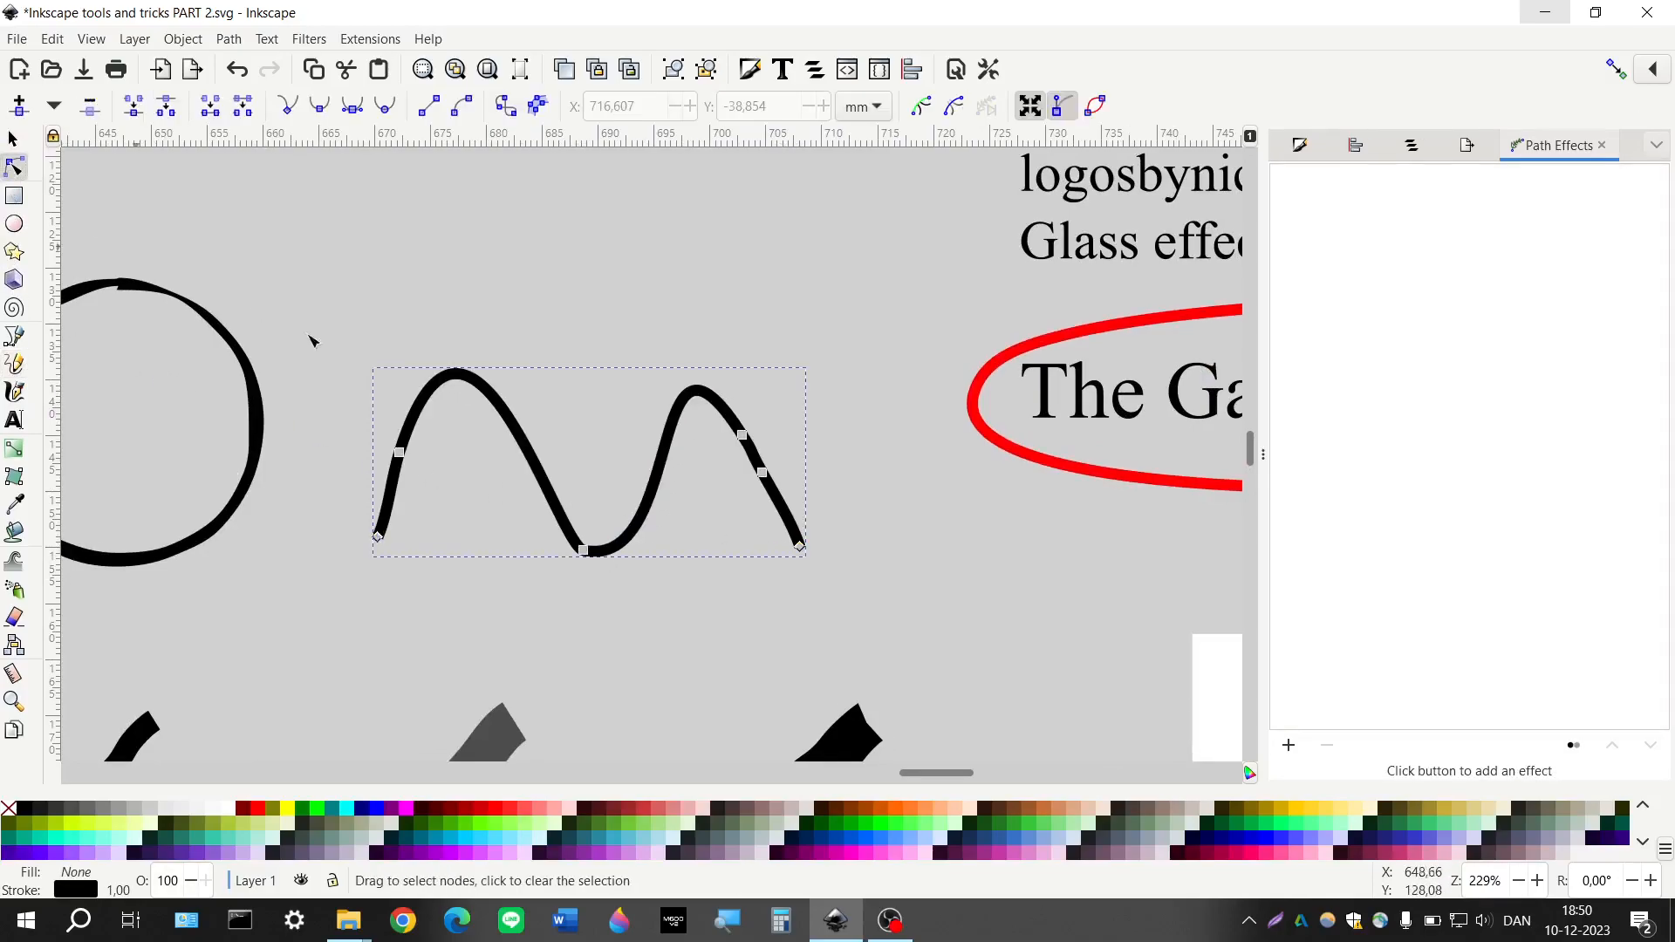
pyautogui.click(476, 382)
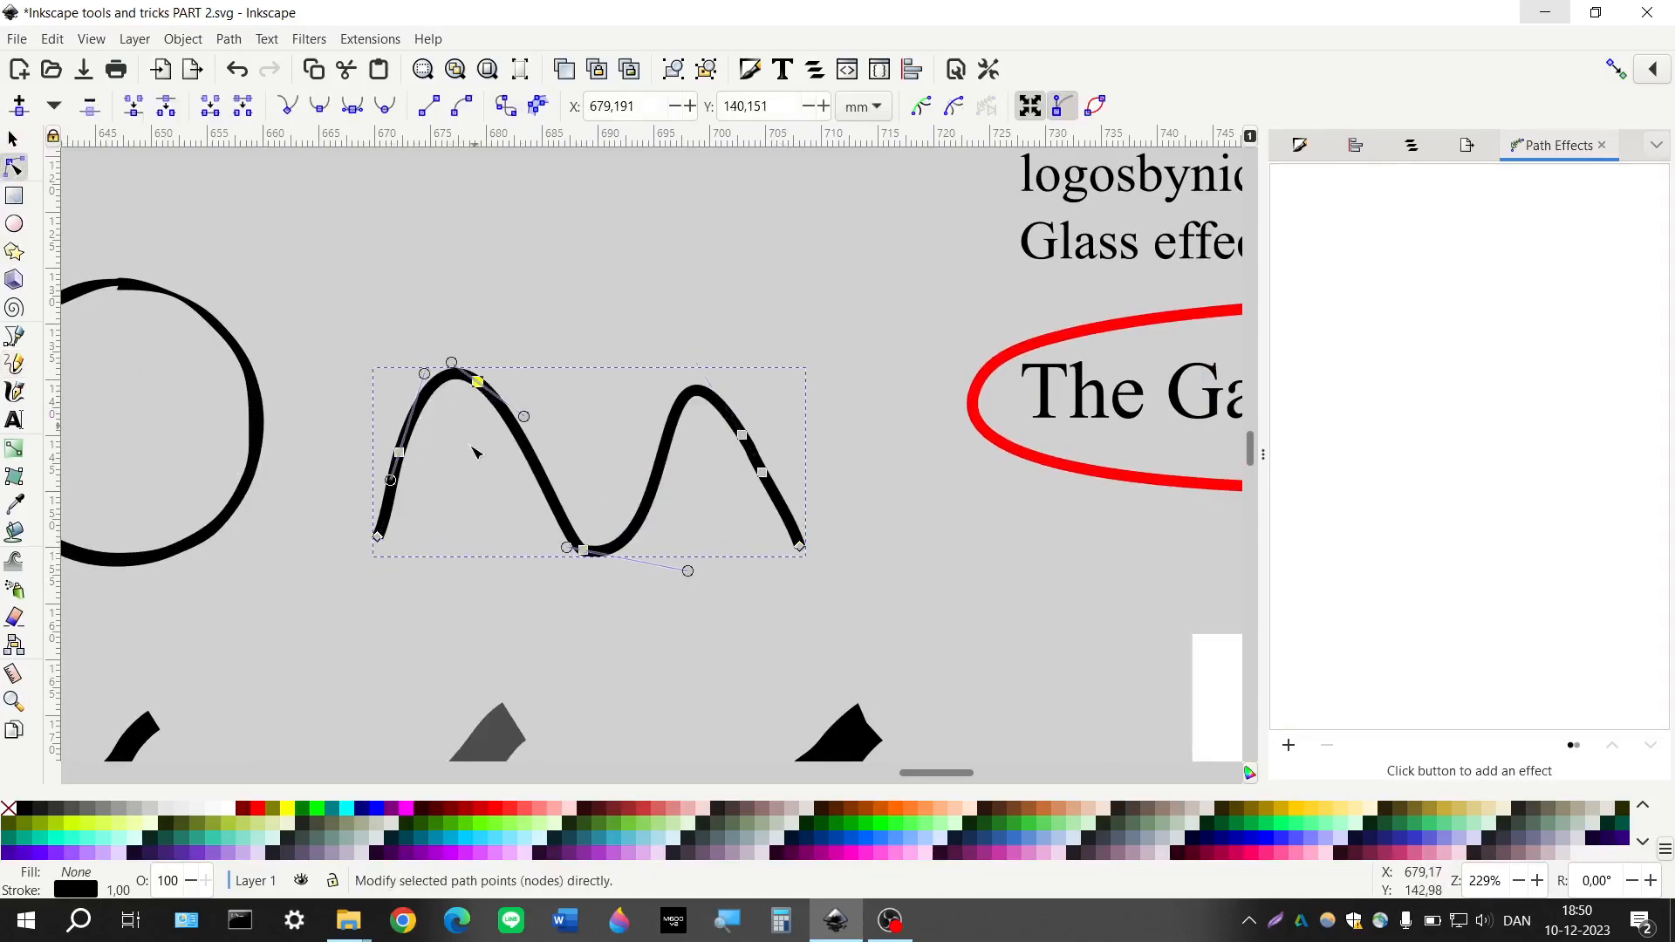
pyautogui.doubleClick(662, 458)
pyautogui.doubleClick(702, 392)
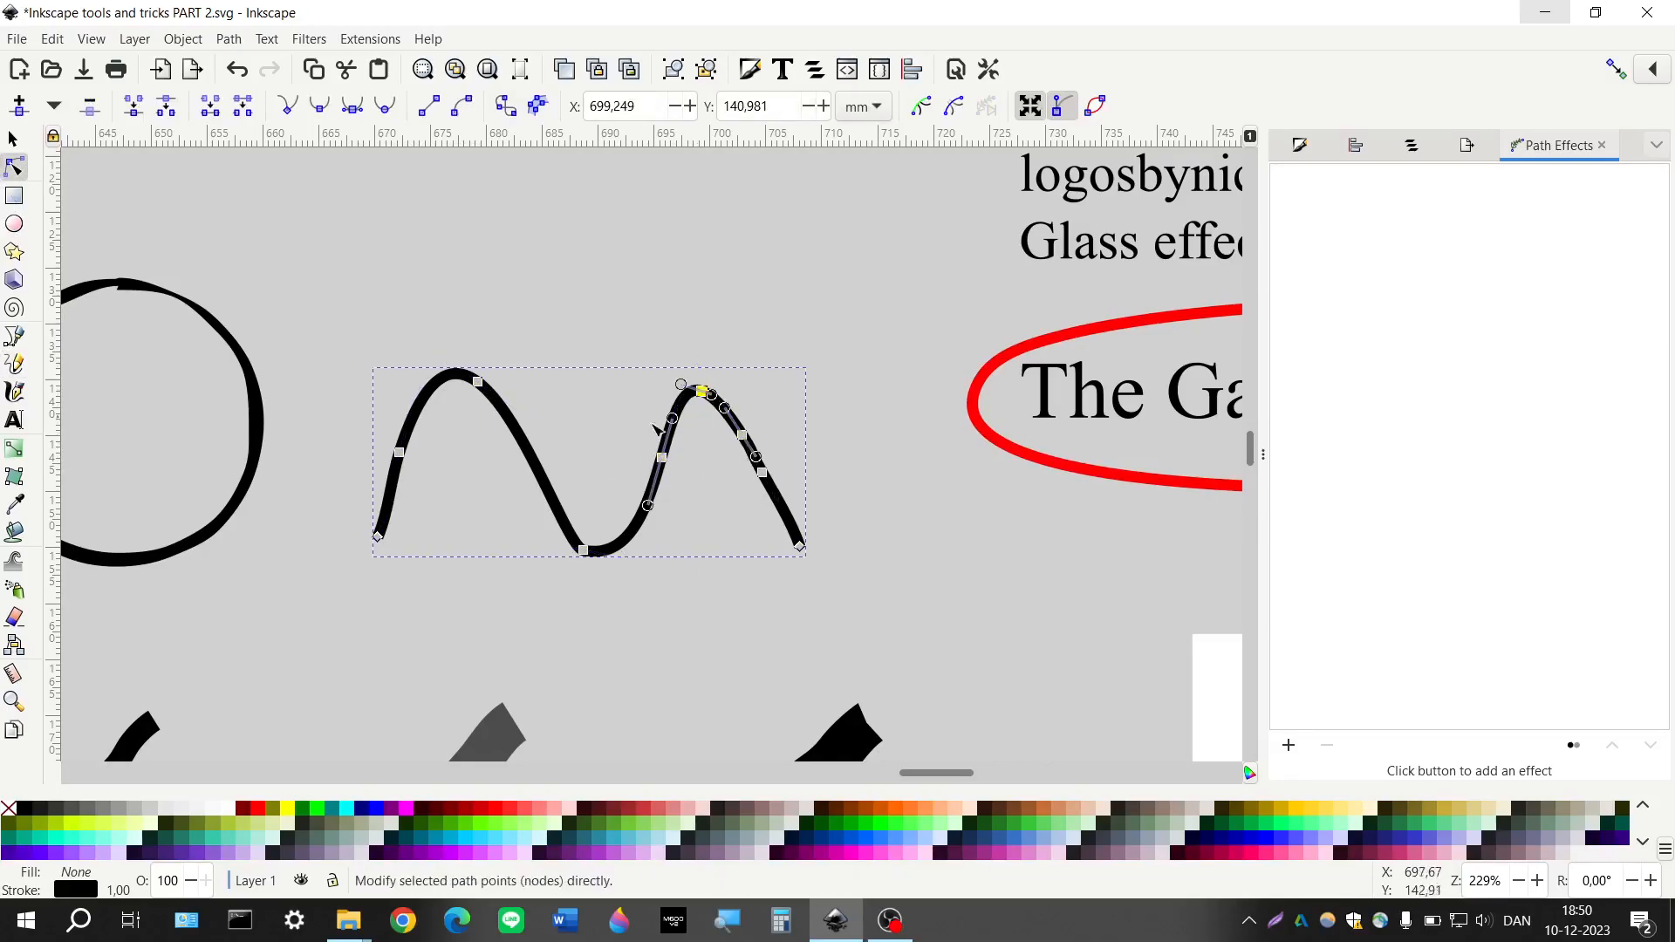
pyautogui.press('s')
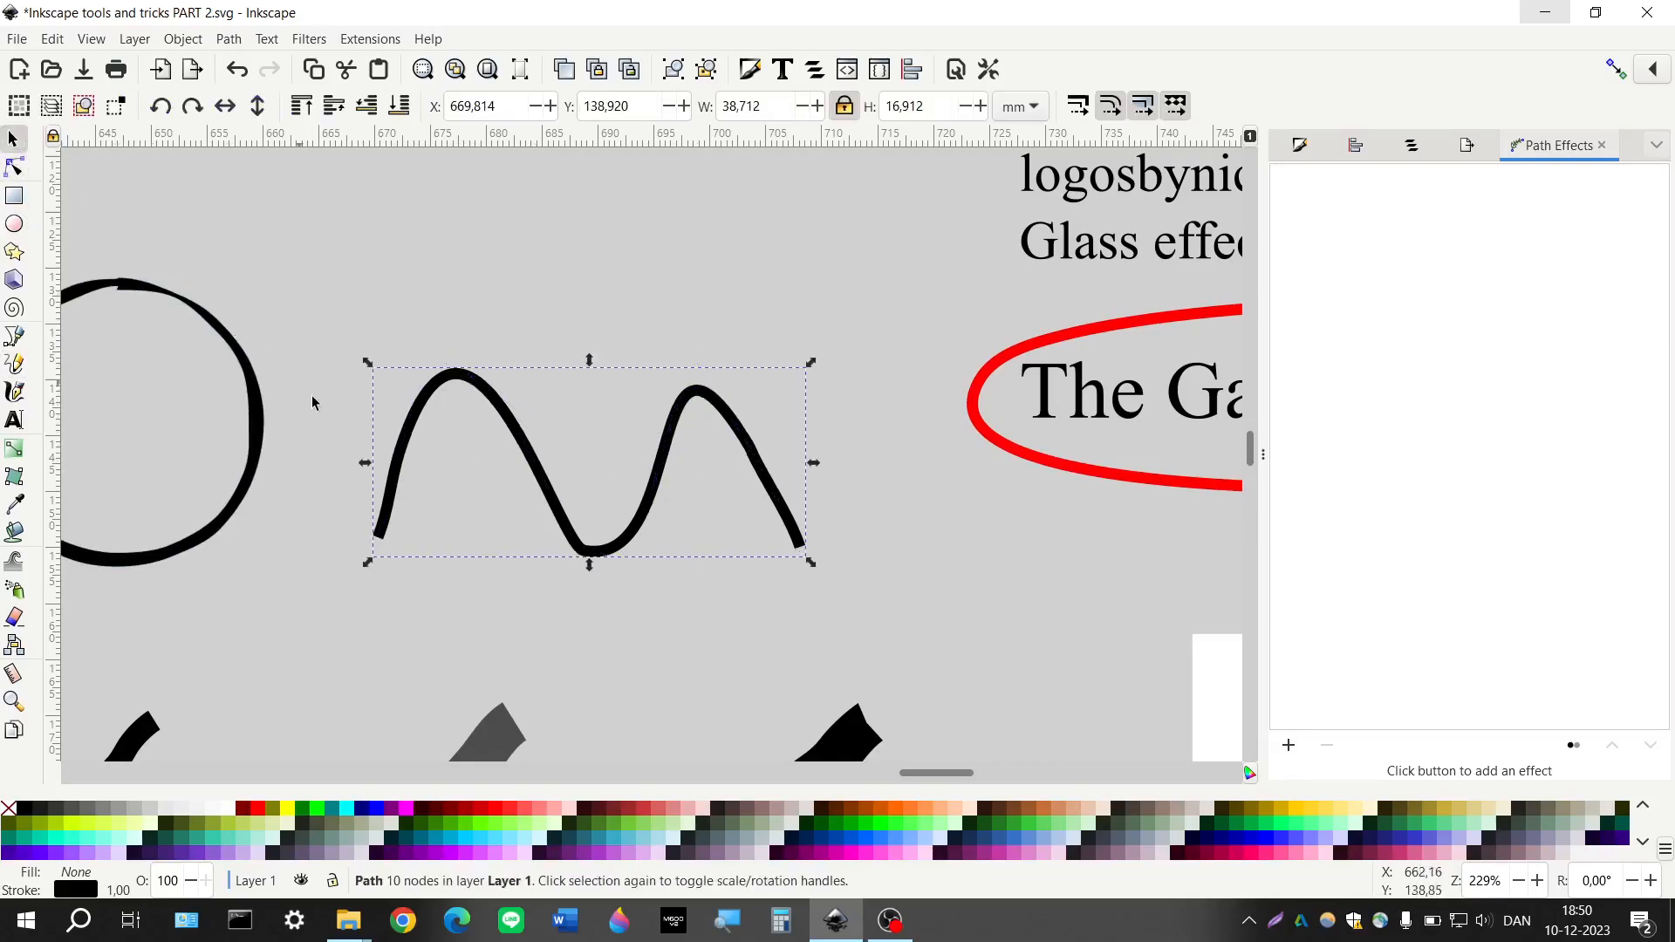
# Select all ten nodes of the wave and open the Align and Distribute options
pyautogui.press('n')
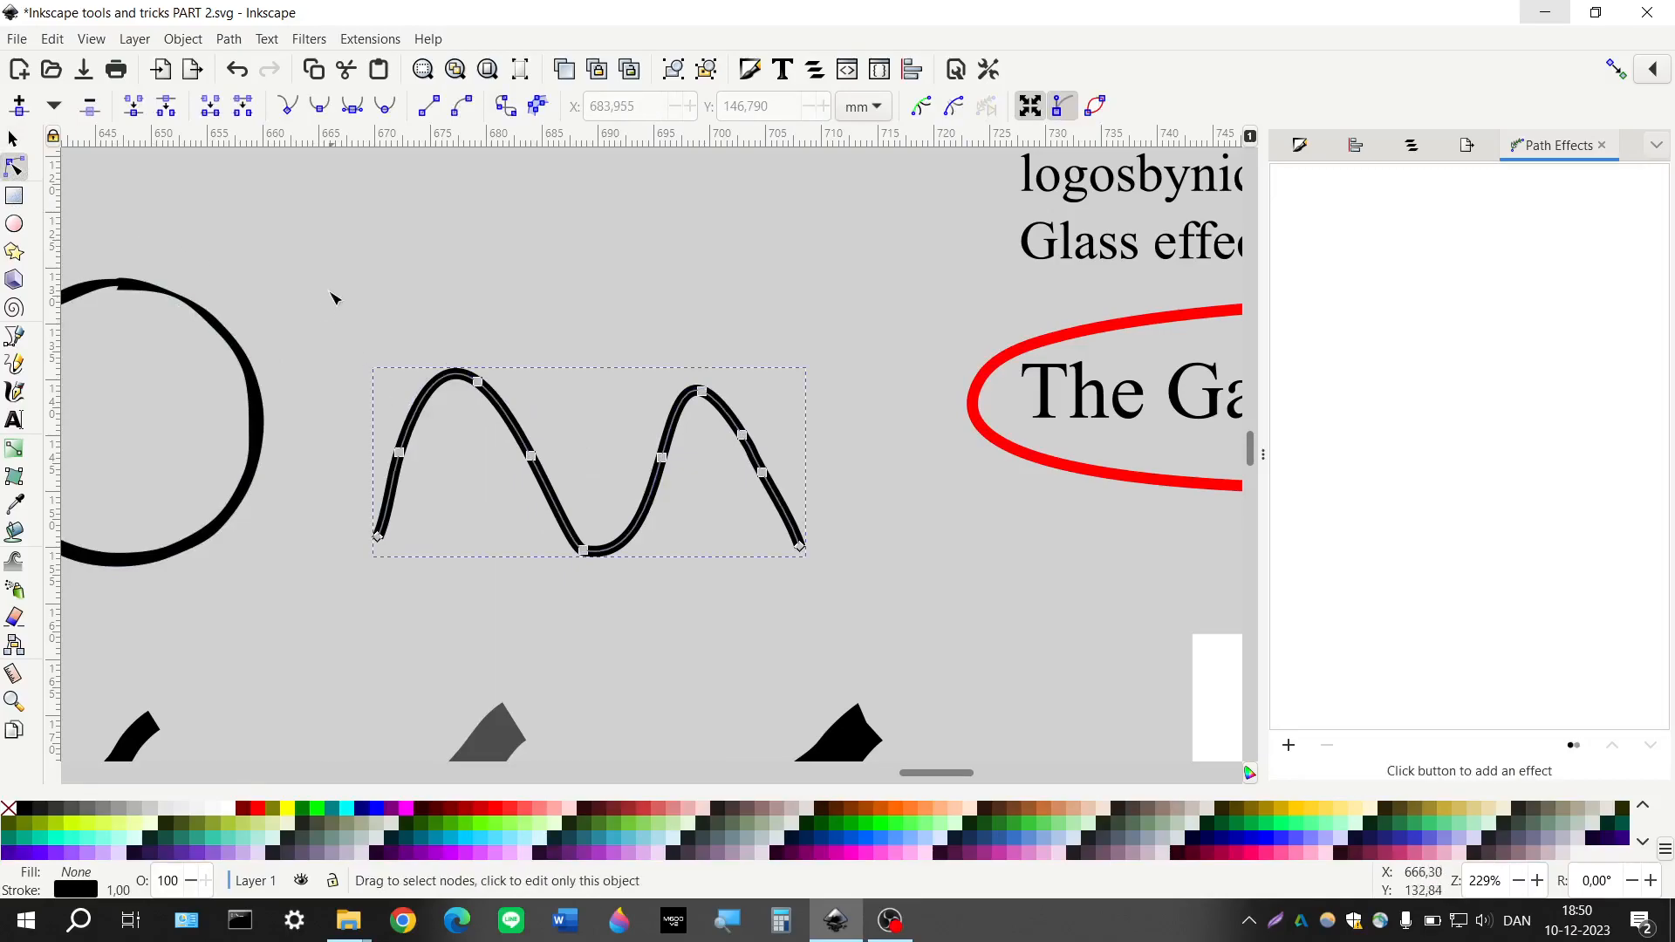
pyautogui.moveTo(331, 297); pyautogui.dragTo(801, 587)
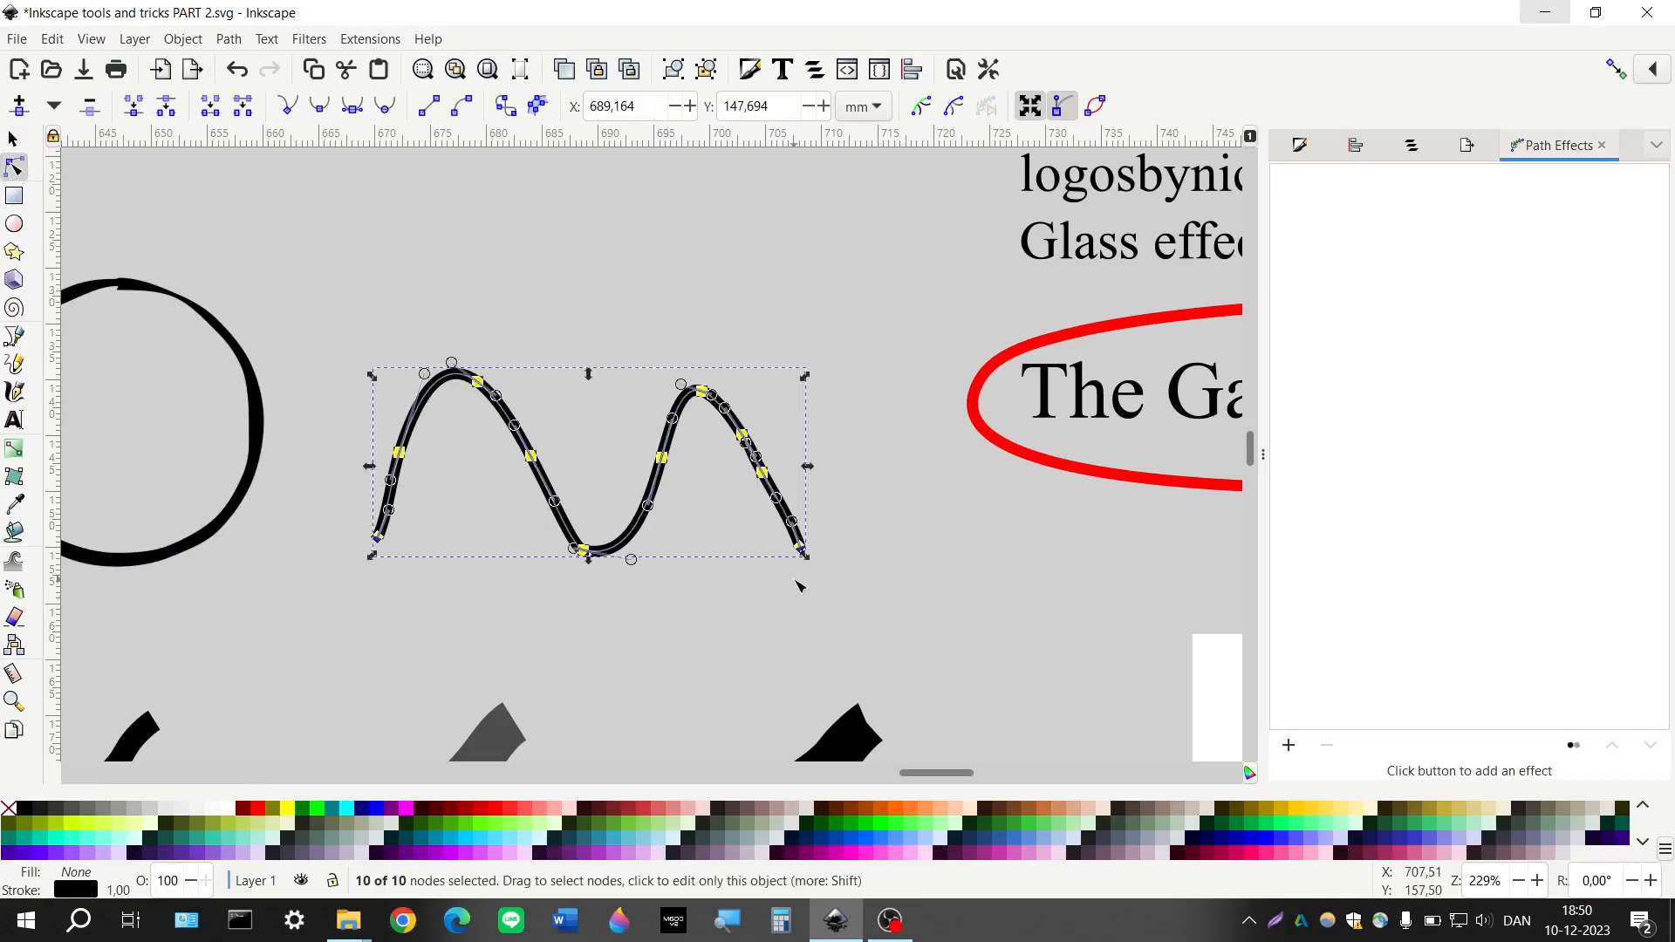
pyautogui.click(1413, 150)
pyautogui.click(1336, 144)
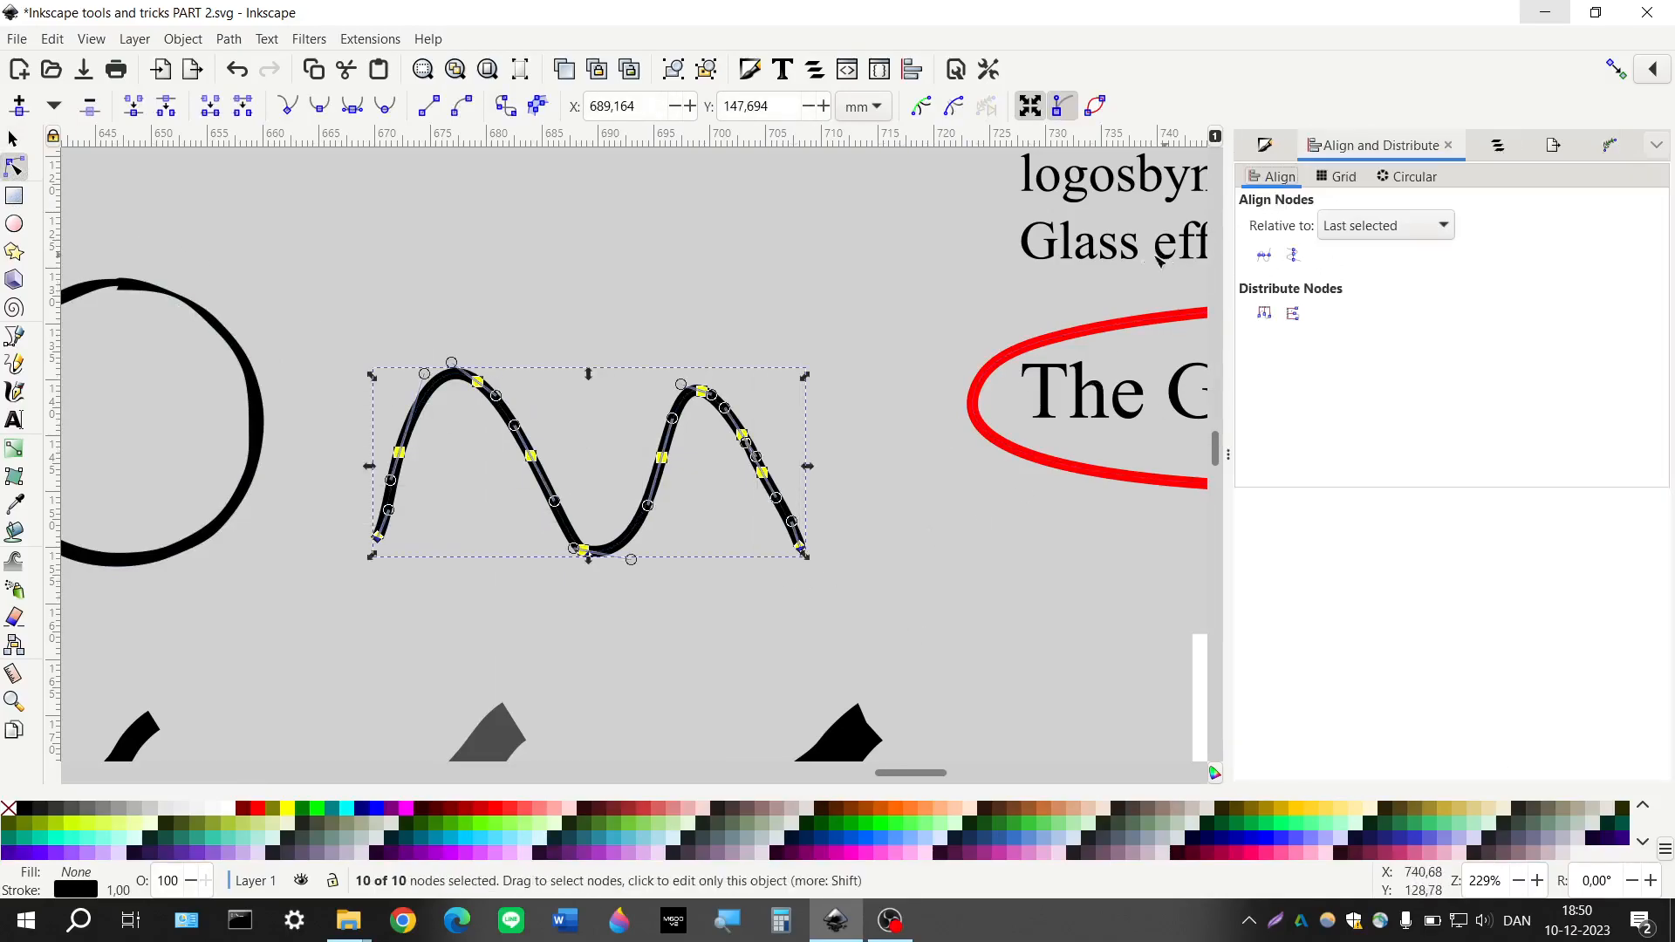
# Try aligning all the wave's nodes on one horizontal line and on one vertical line, undoing each alignment
pyautogui.click(1265, 256)
pyautogui.scroll(1, 613, 595)
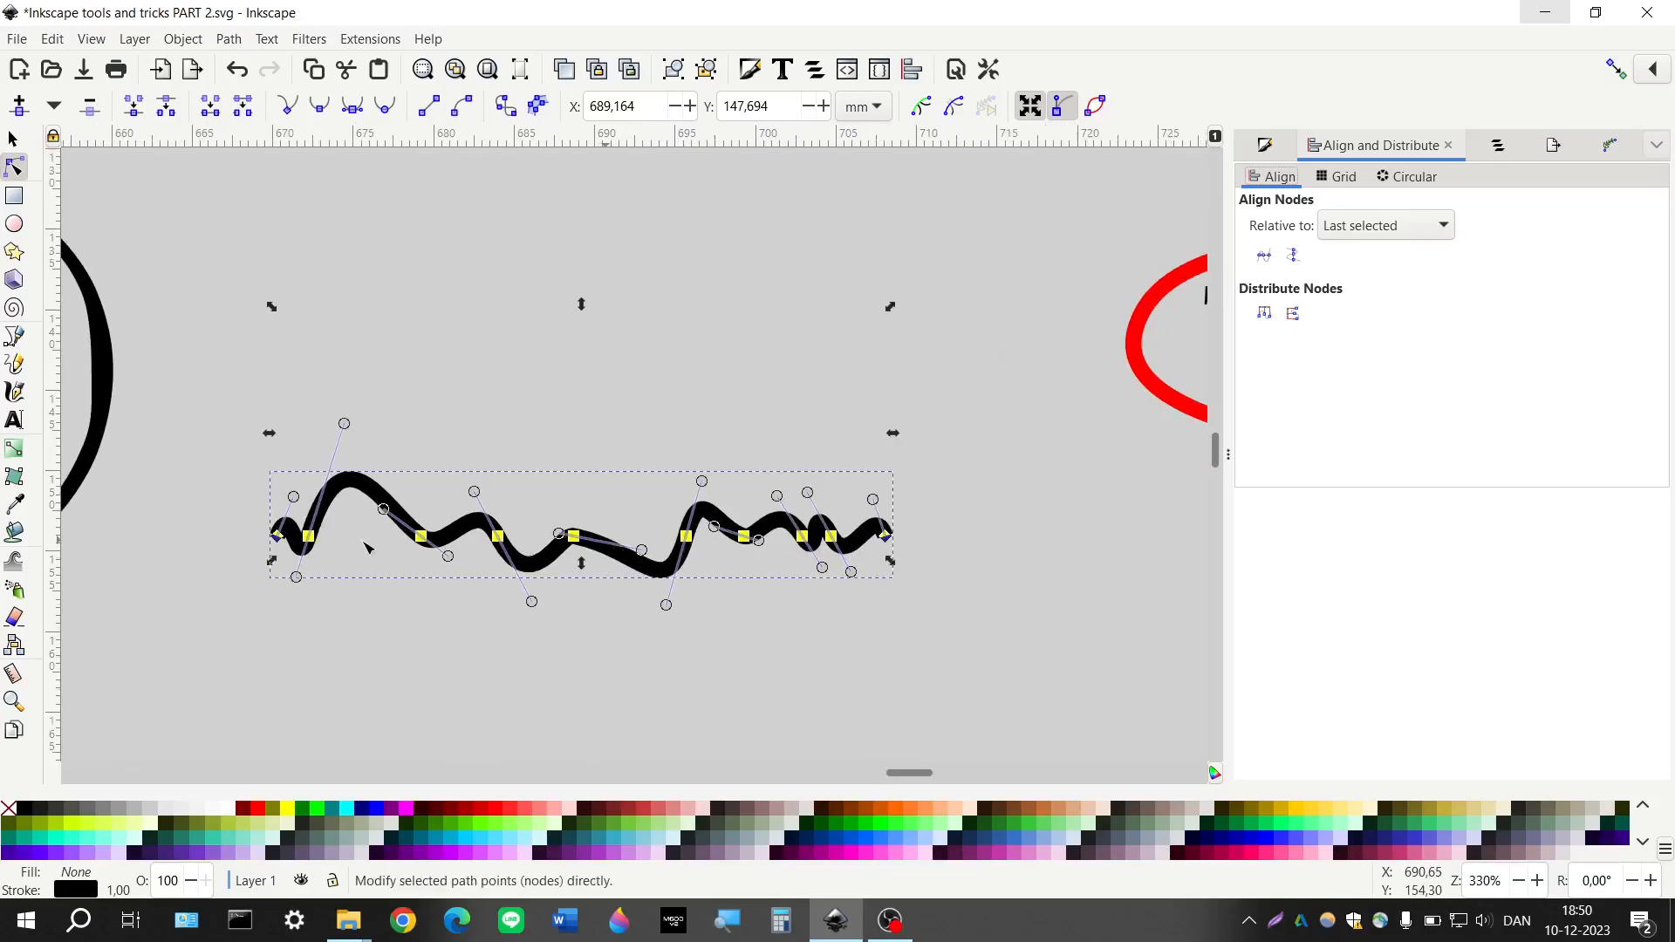
pyautogui.hotkey('ctrl', 'z')
pyautogui.scroll(1, 687, 692)
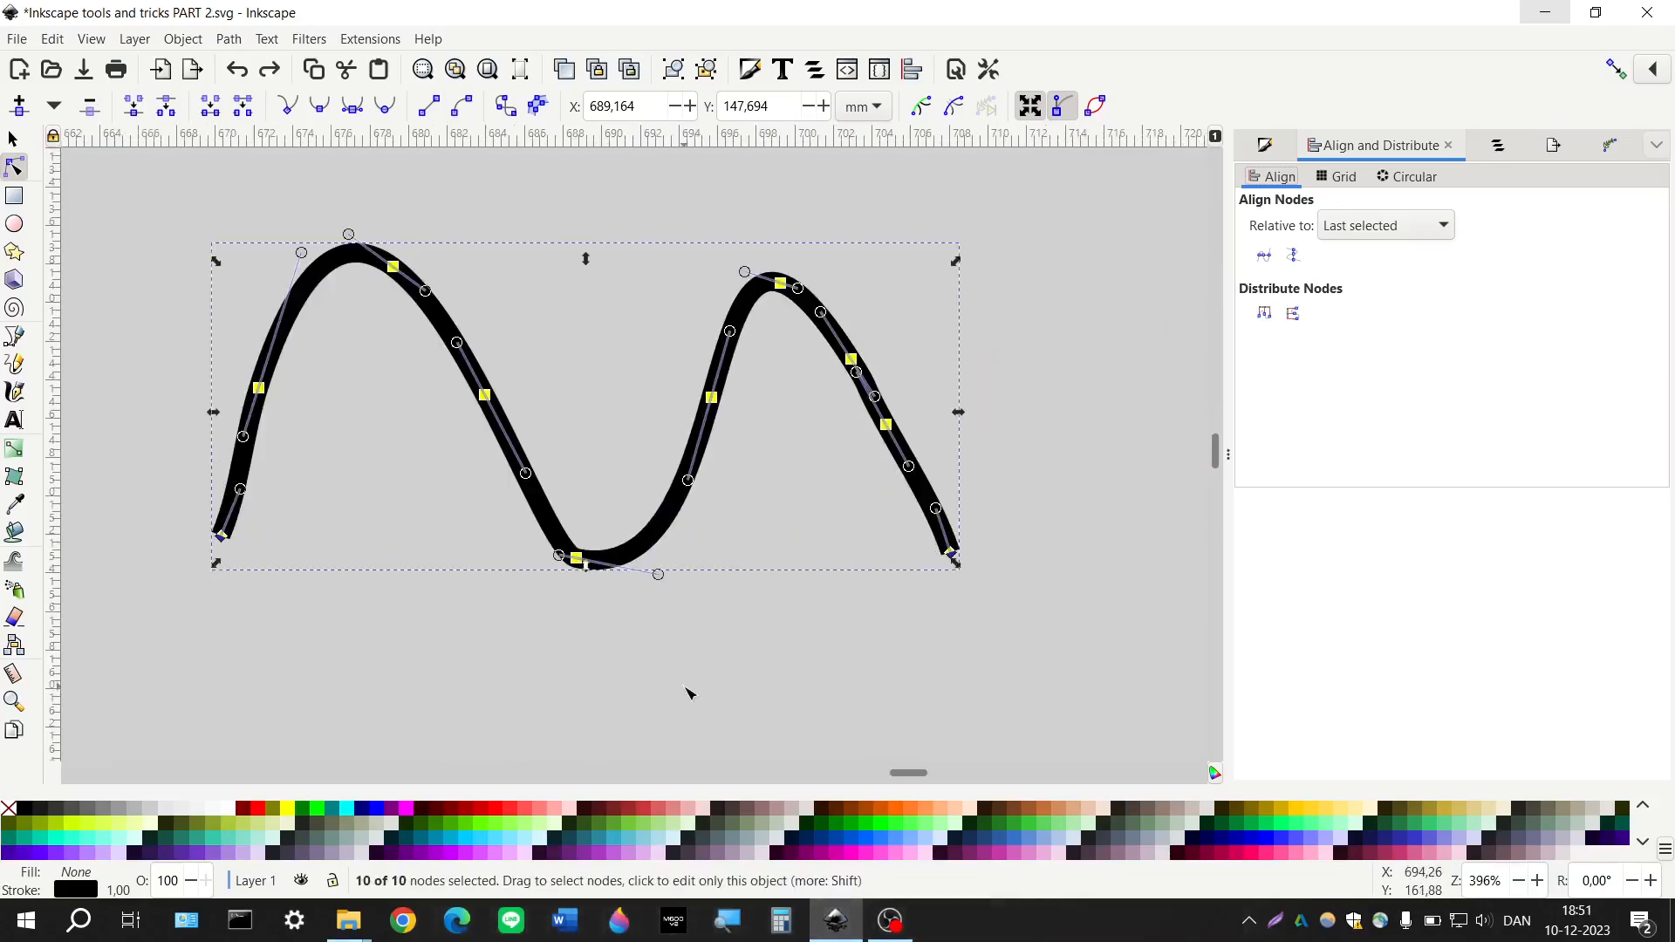
pyautogui.click(1294, 258)
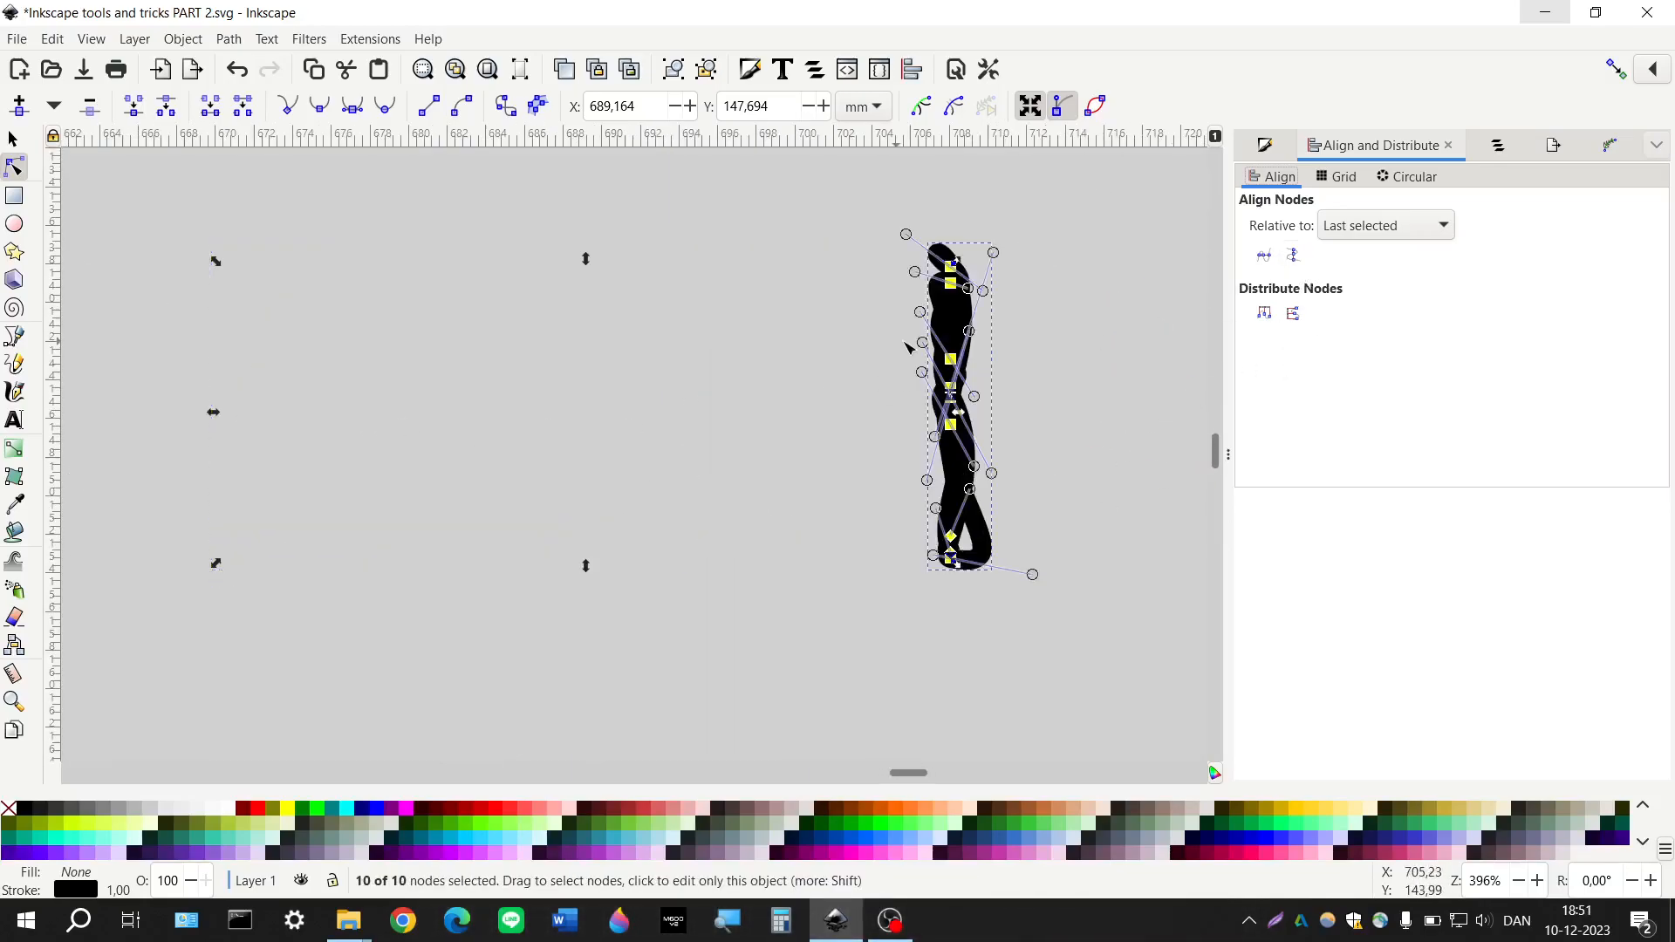
pyautogui.hotkey('ctrl', 'z')
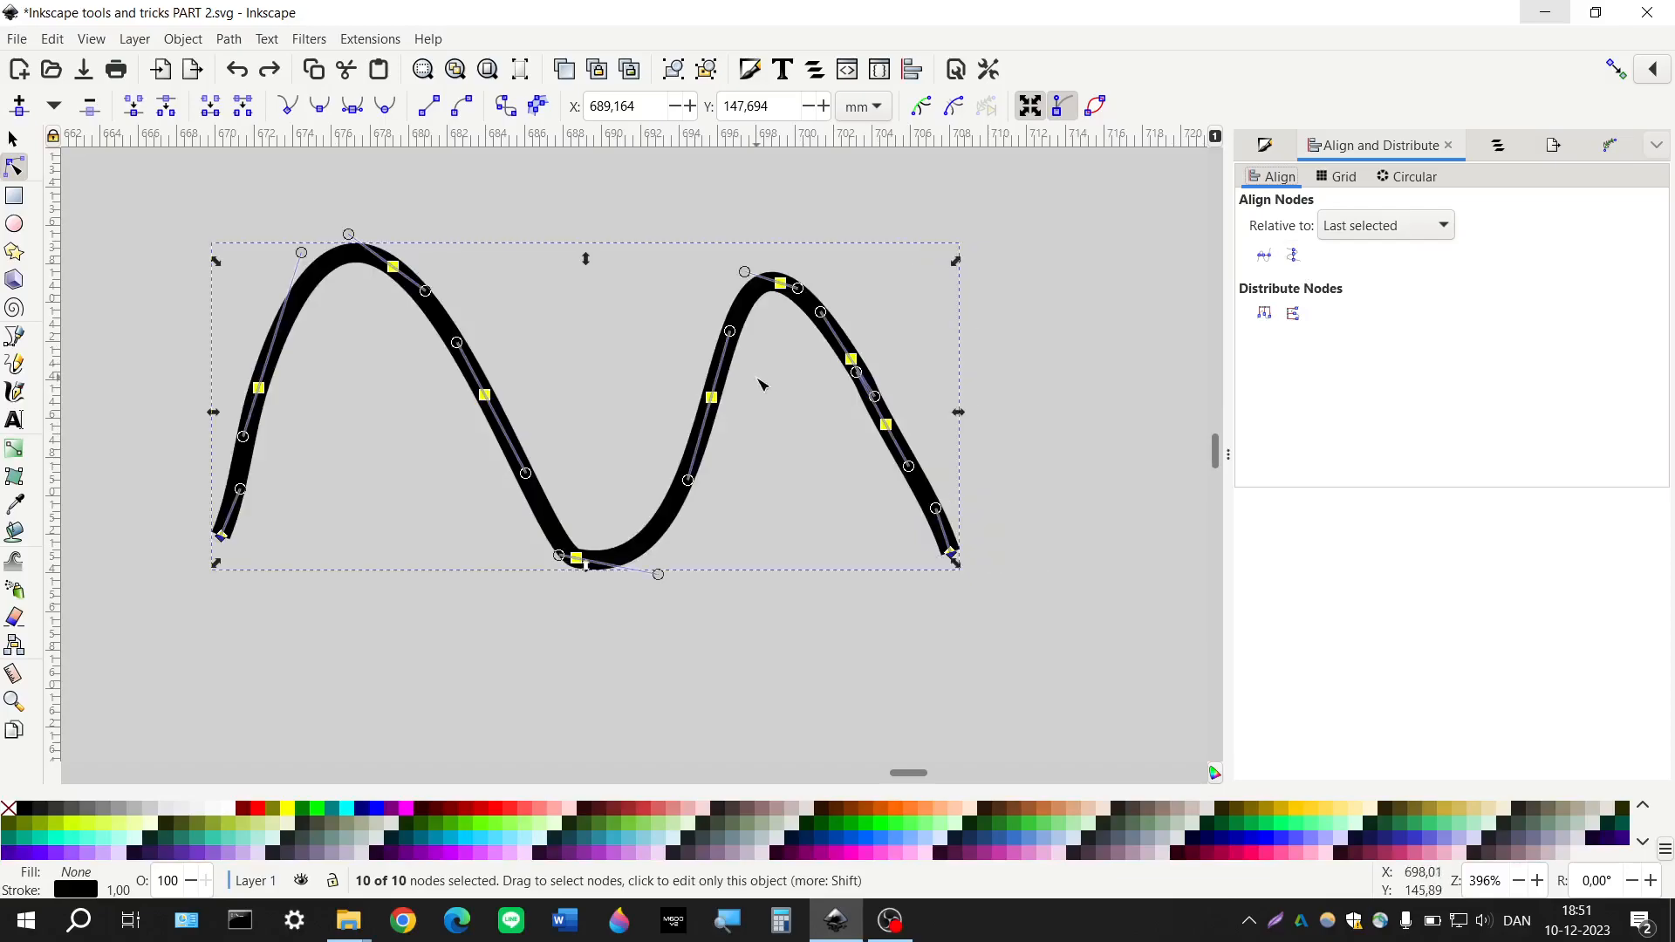
# Distribute the wave's selected nodes evenly in the horizontal direction and leave node editing
pyautogui.click(1266, 316)
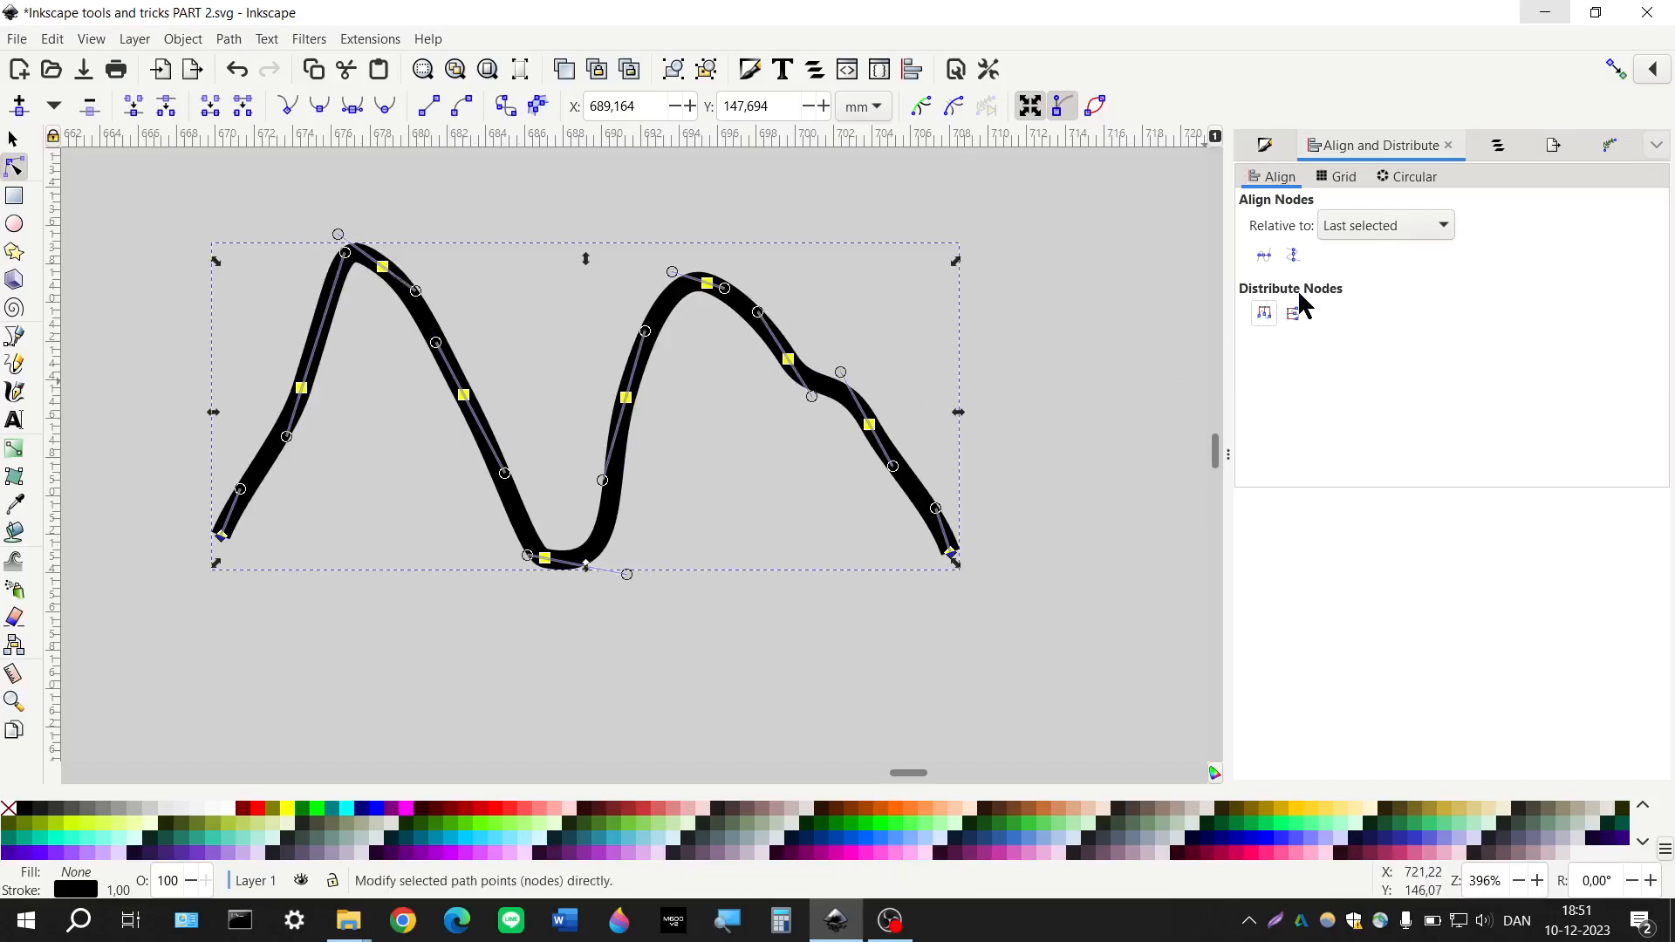
pyautogui.click(13, 137)
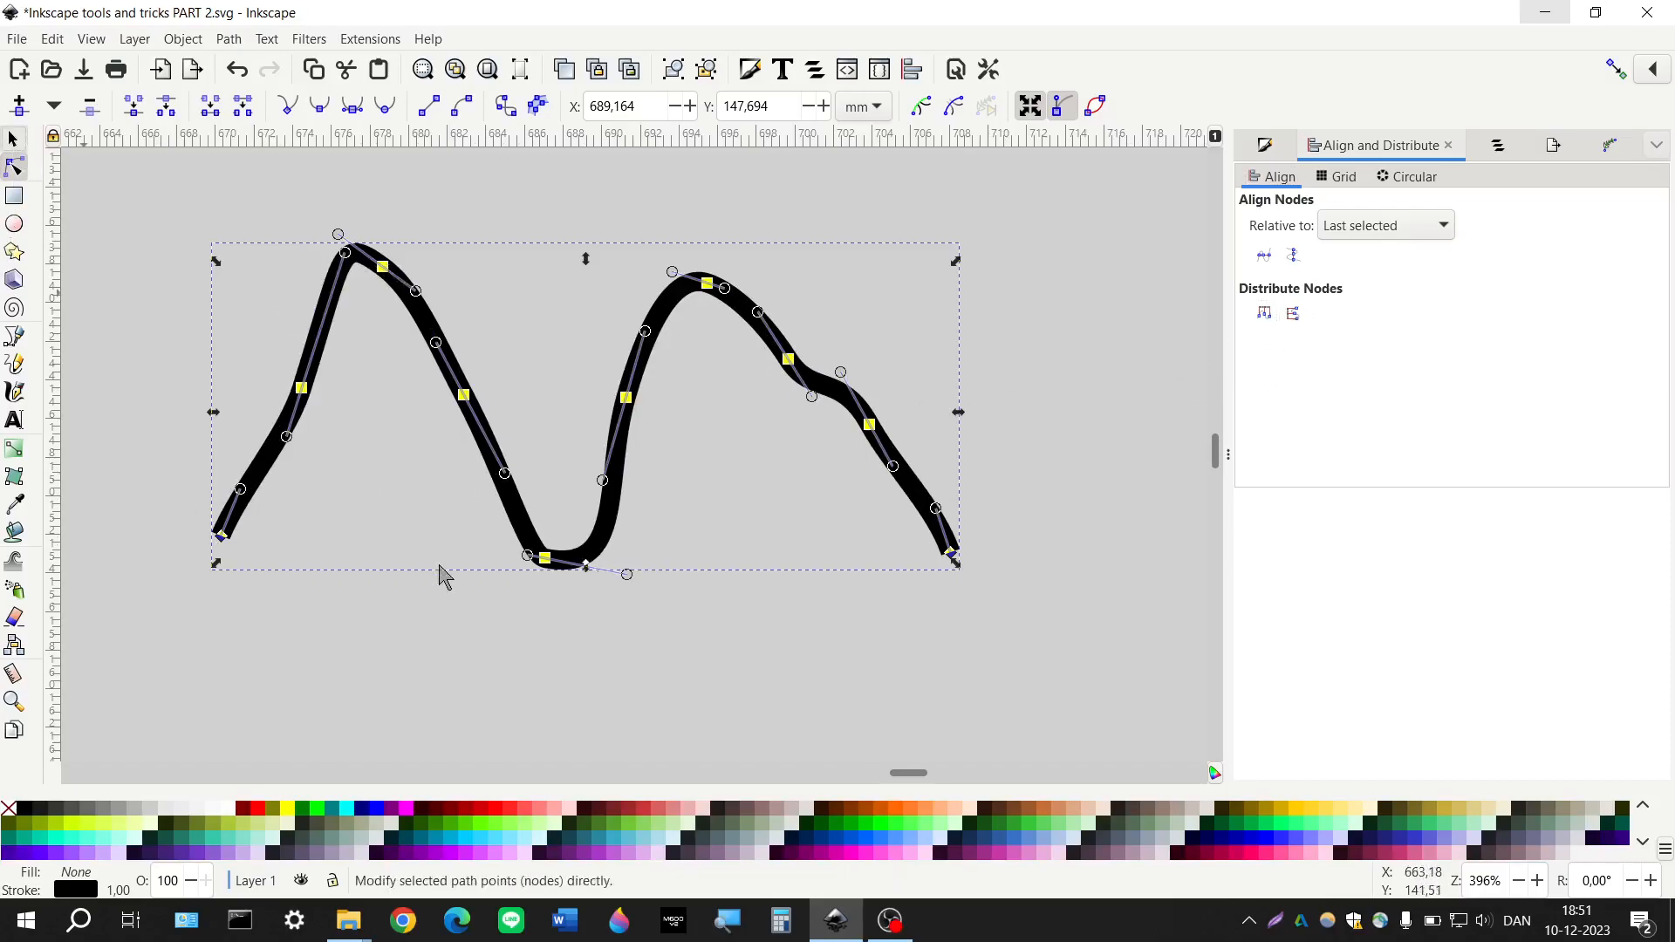
pyautogui.scroll(-2, 440, 571)
pyautogui.hscroll(-2, 441, 571)
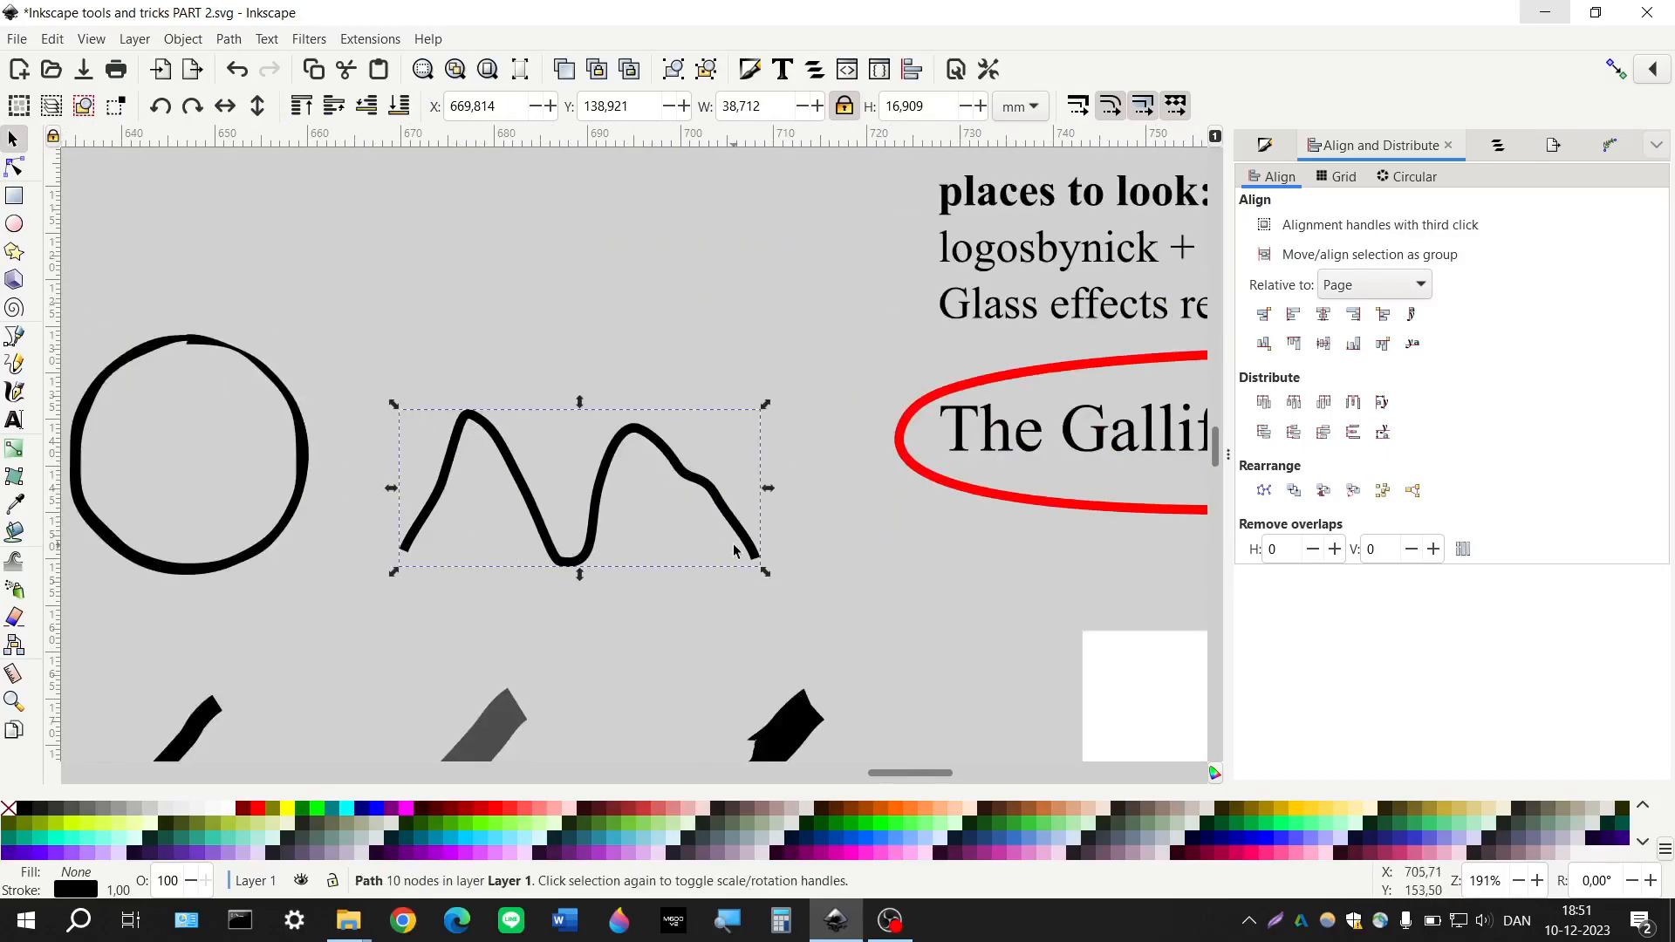
pyautogui.scroll(-3, 646, 541)
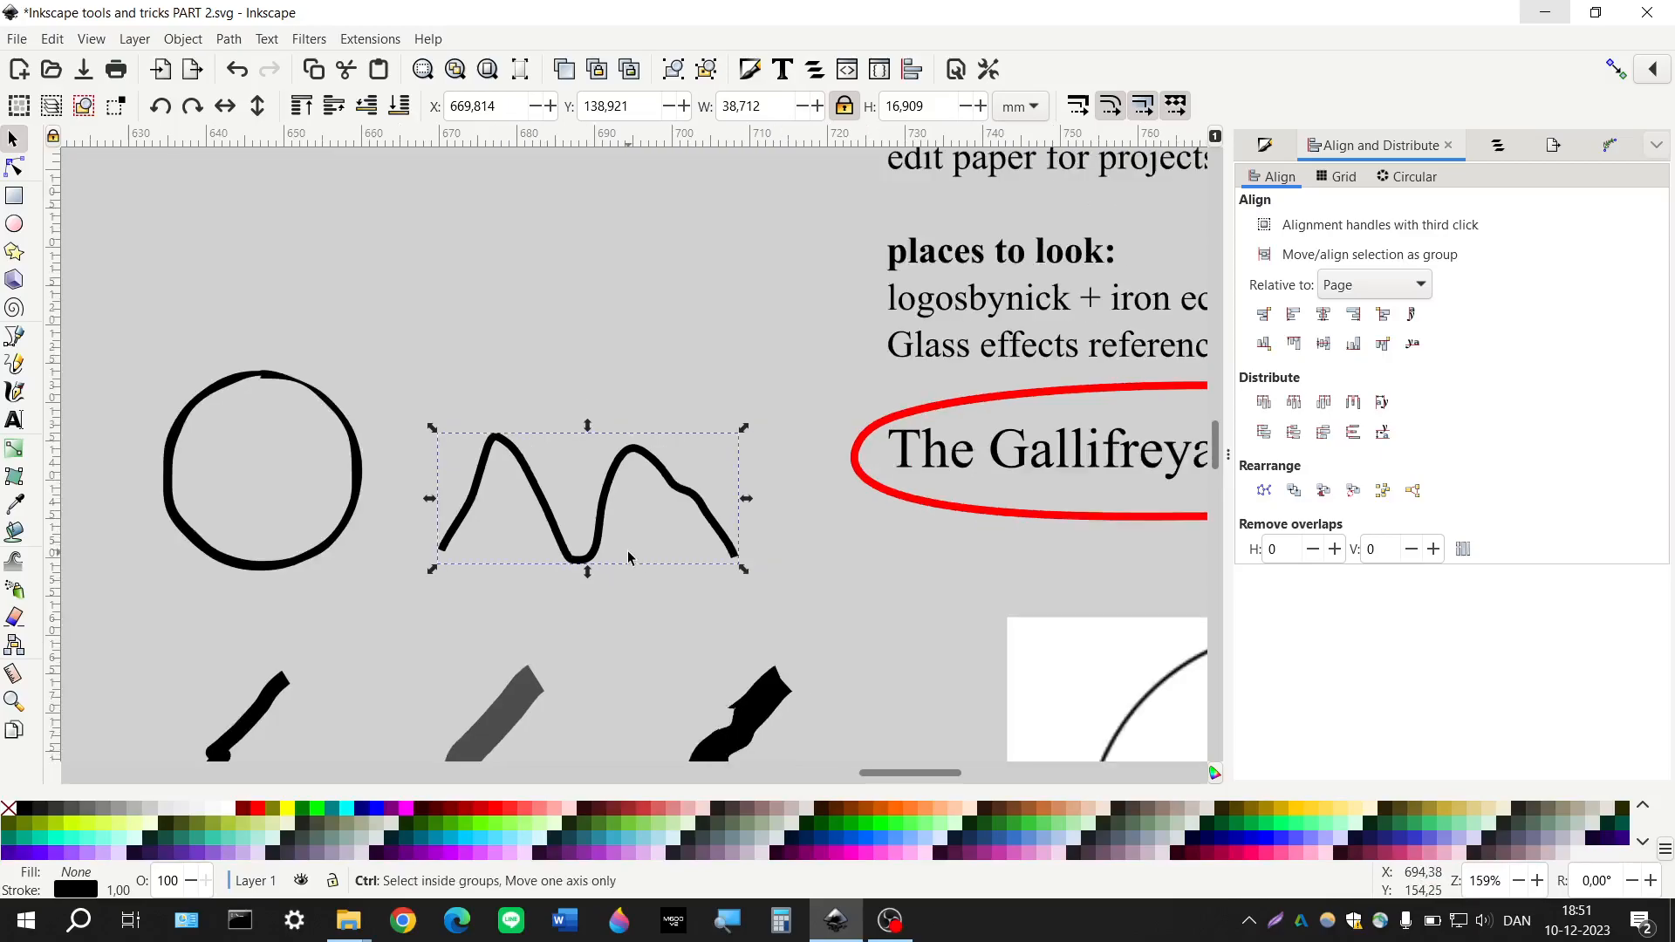
# Look over the manipulation and effects topics in the agenda and the Glass Dome Effects image
pyautogui.hscroll(2, 559, 558)
pyautogui.scroll(3, 523, 551)
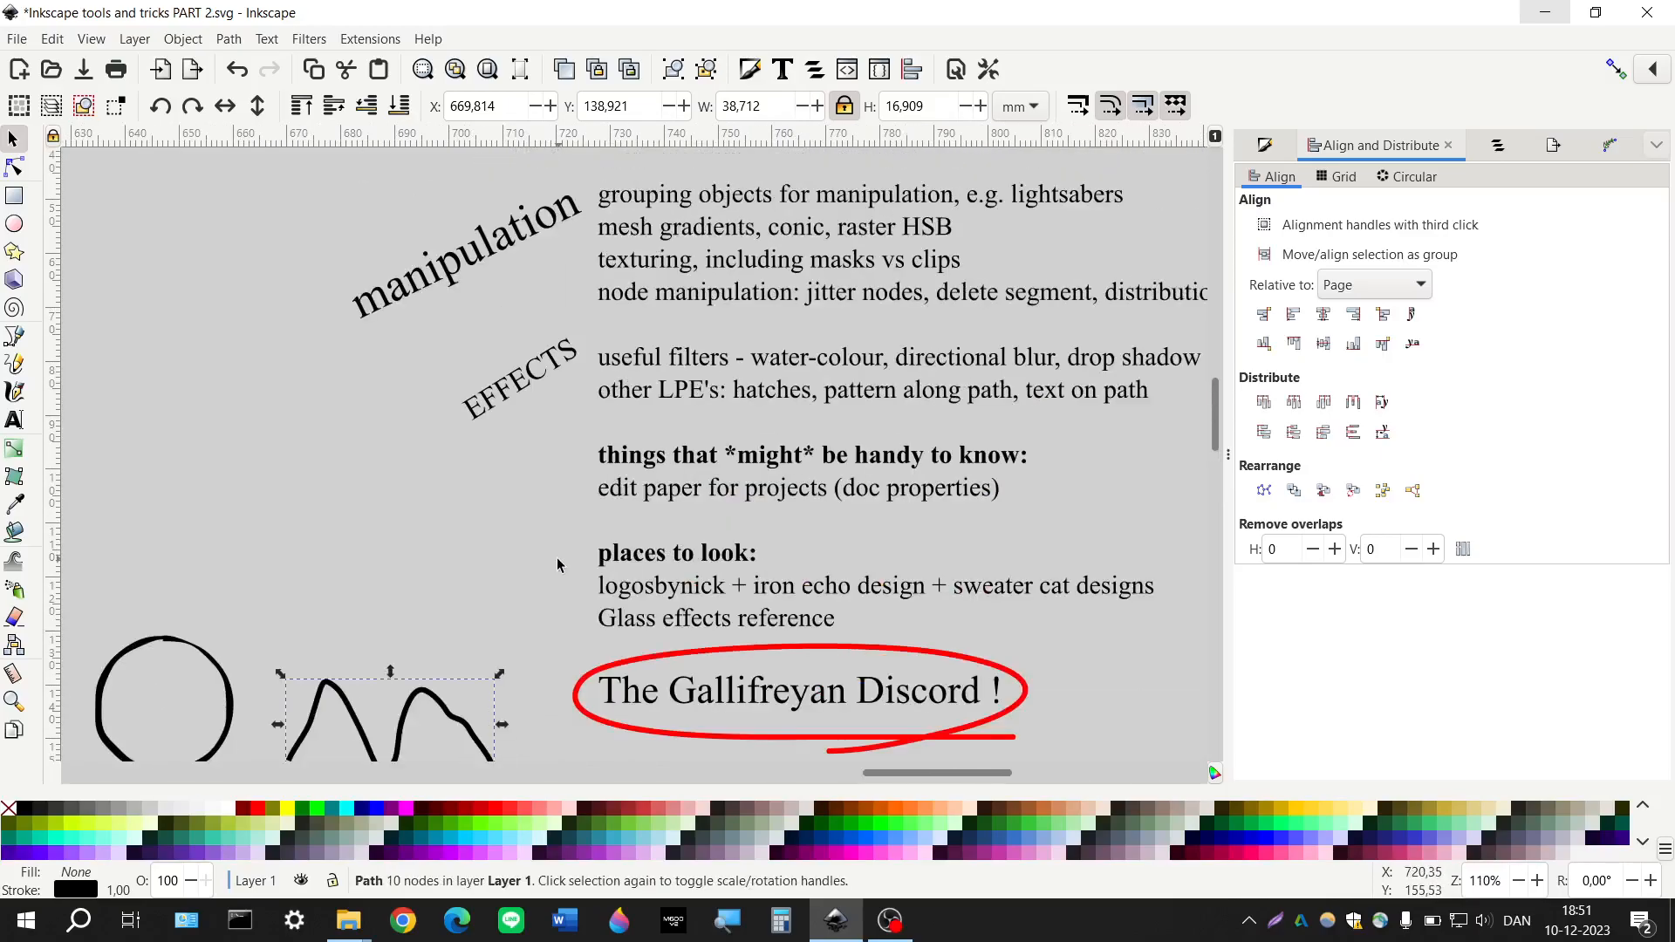
pyautogui.hscroll(2, 461, 548)
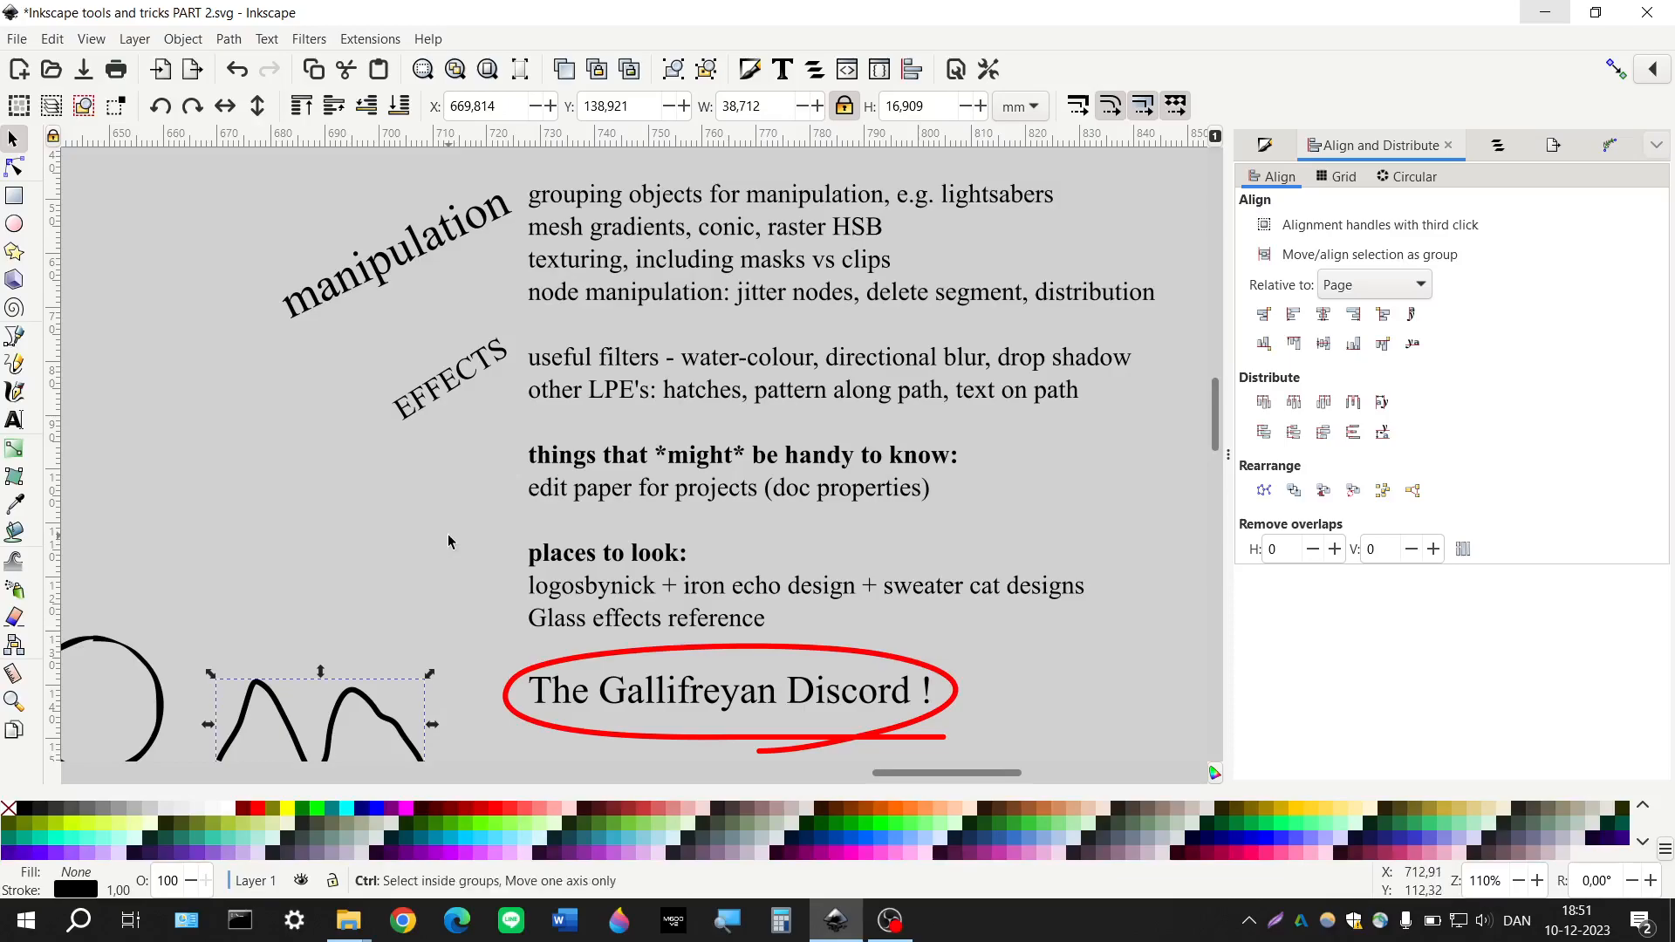
pyautogui.scroll(-1, 448, 536)
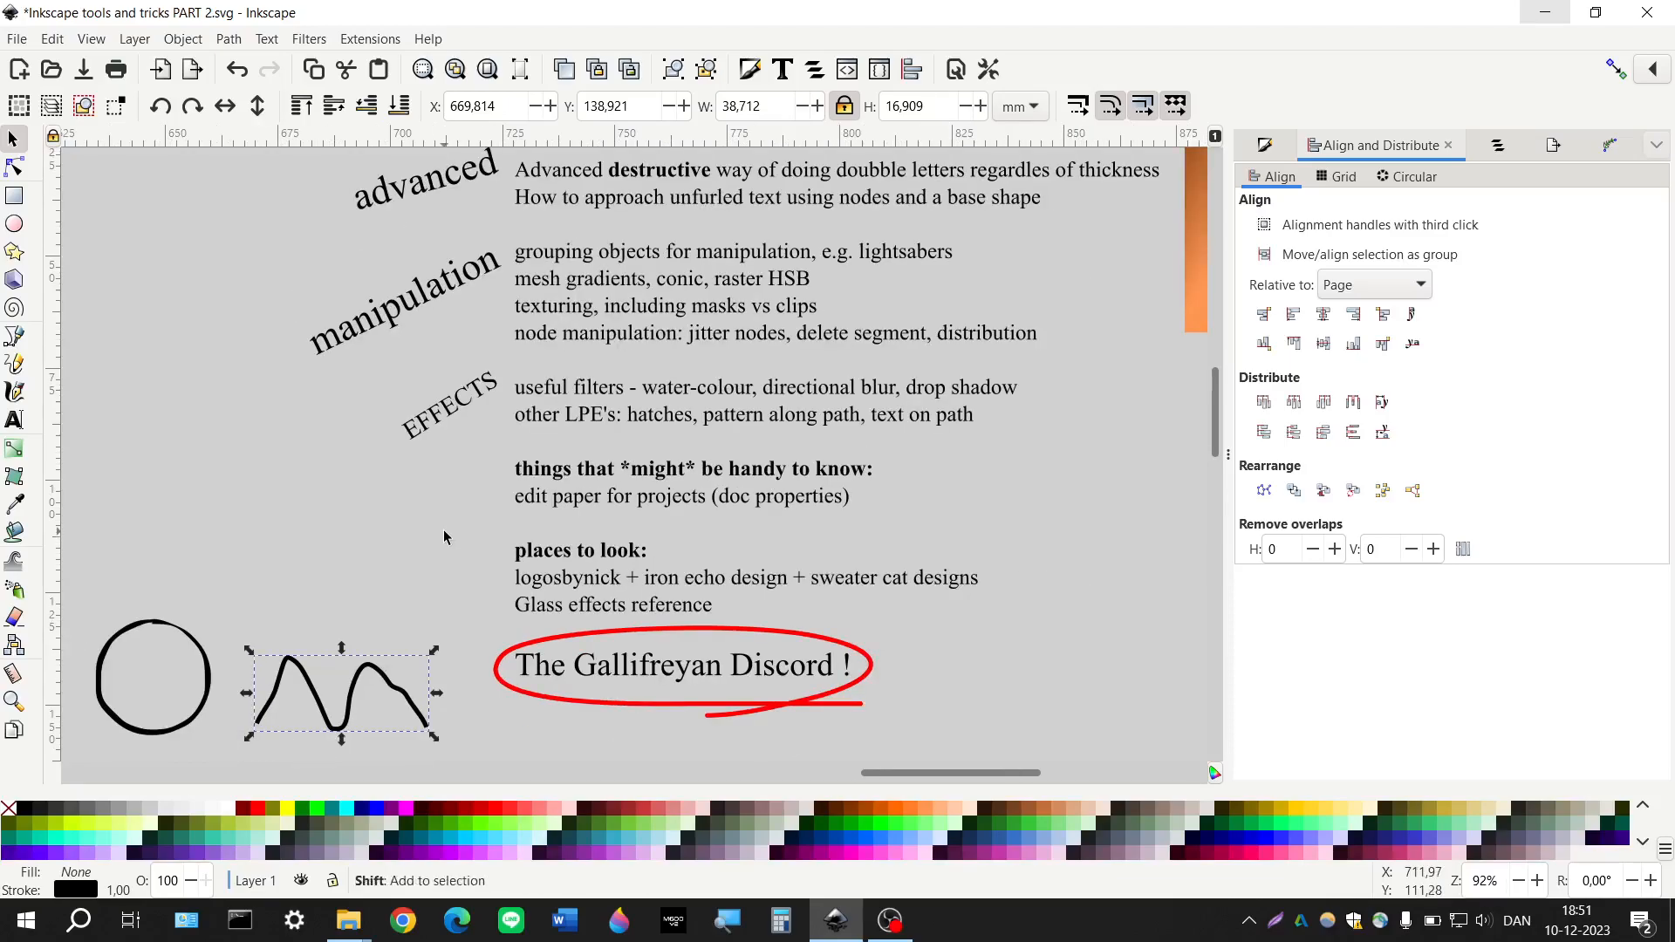
pyautogui.hscroll(6, 443, 531)
pyautogui.hscroll(2, 443, 531)
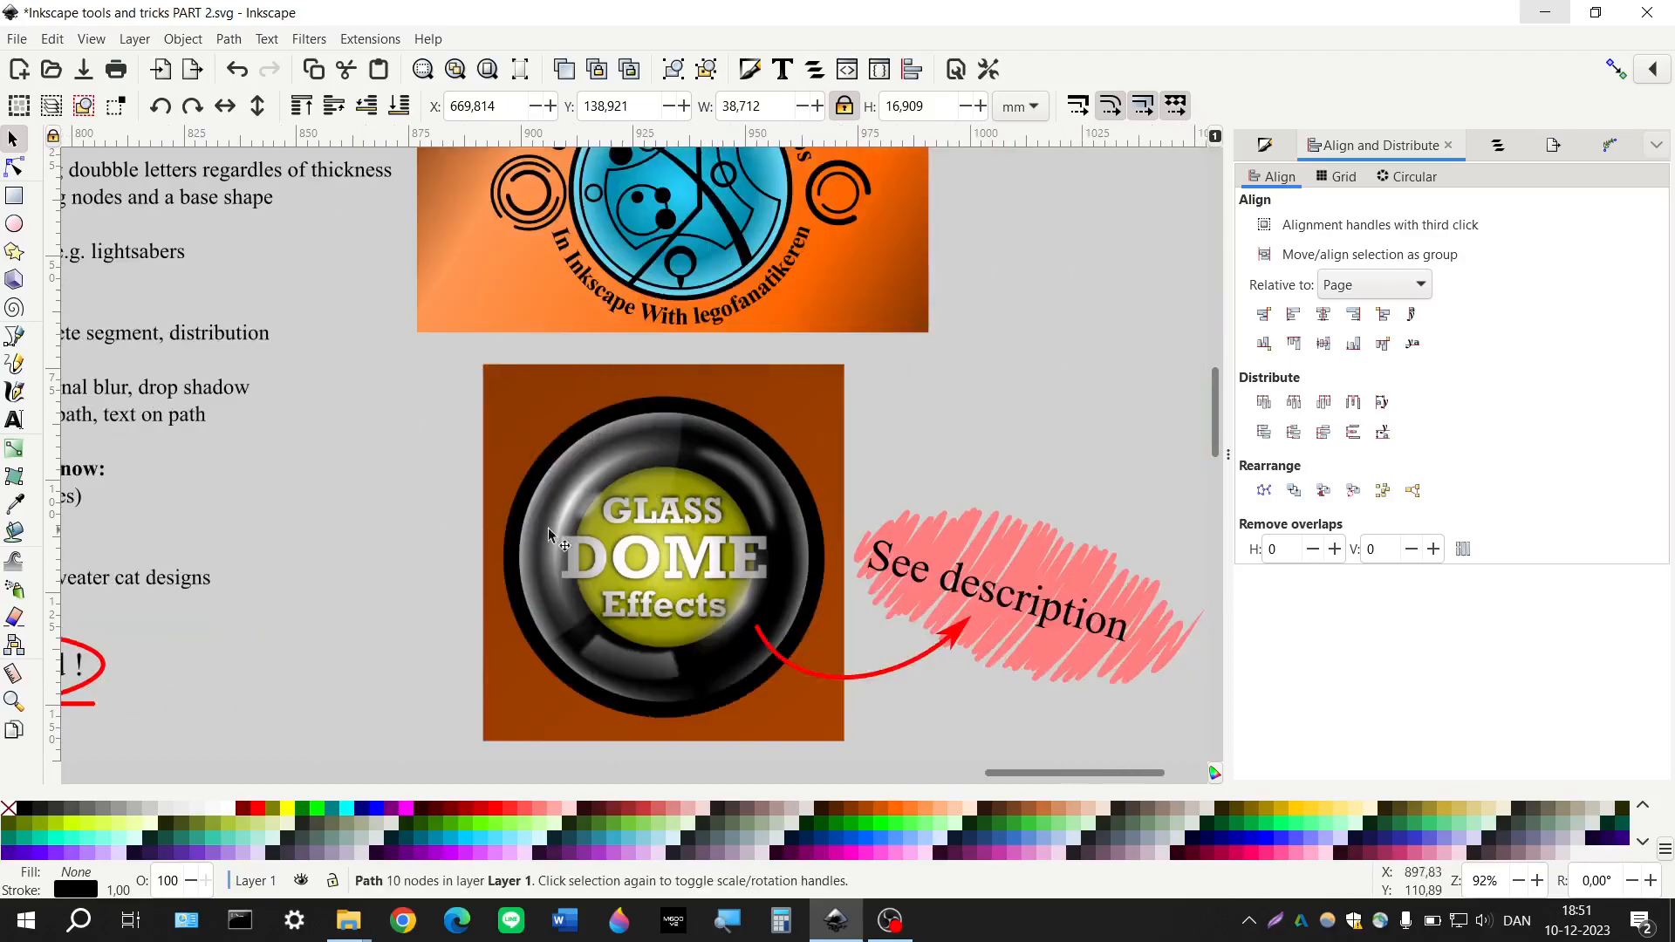
pyautogui.scroll(1, 705, 515)
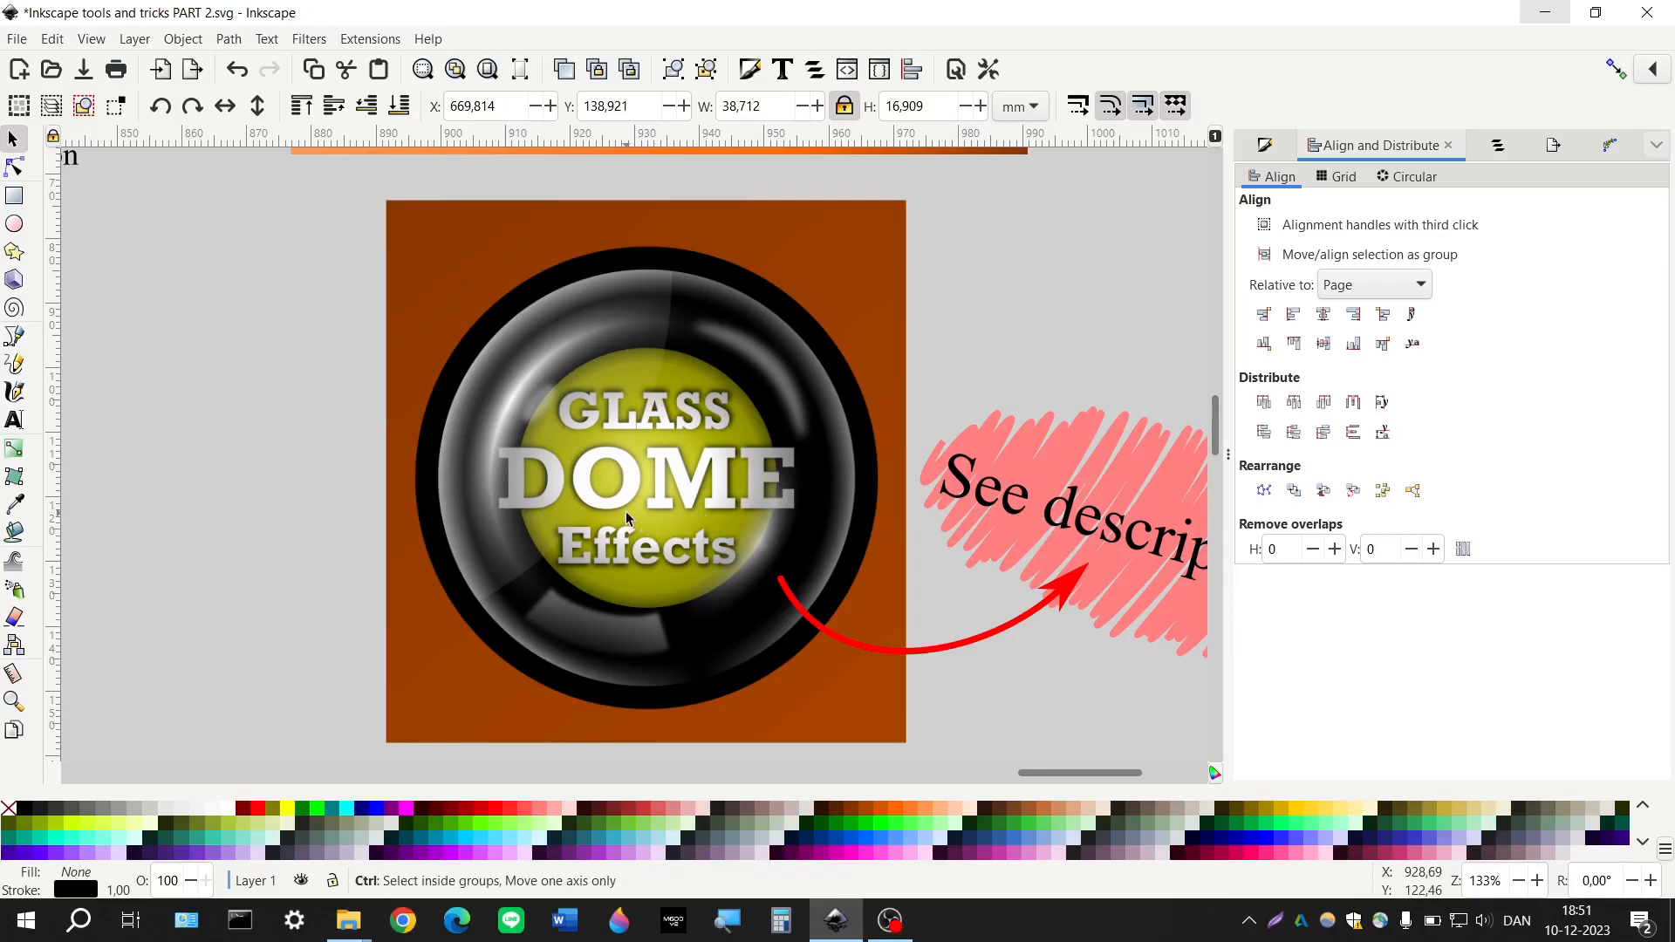
# Examine the Glass Dome Effects artwork up close and the full list of agenda topics beside it
pyautogui.scroll(1, 625, 512)
pyautogui.hscroll(2, 626, 512)
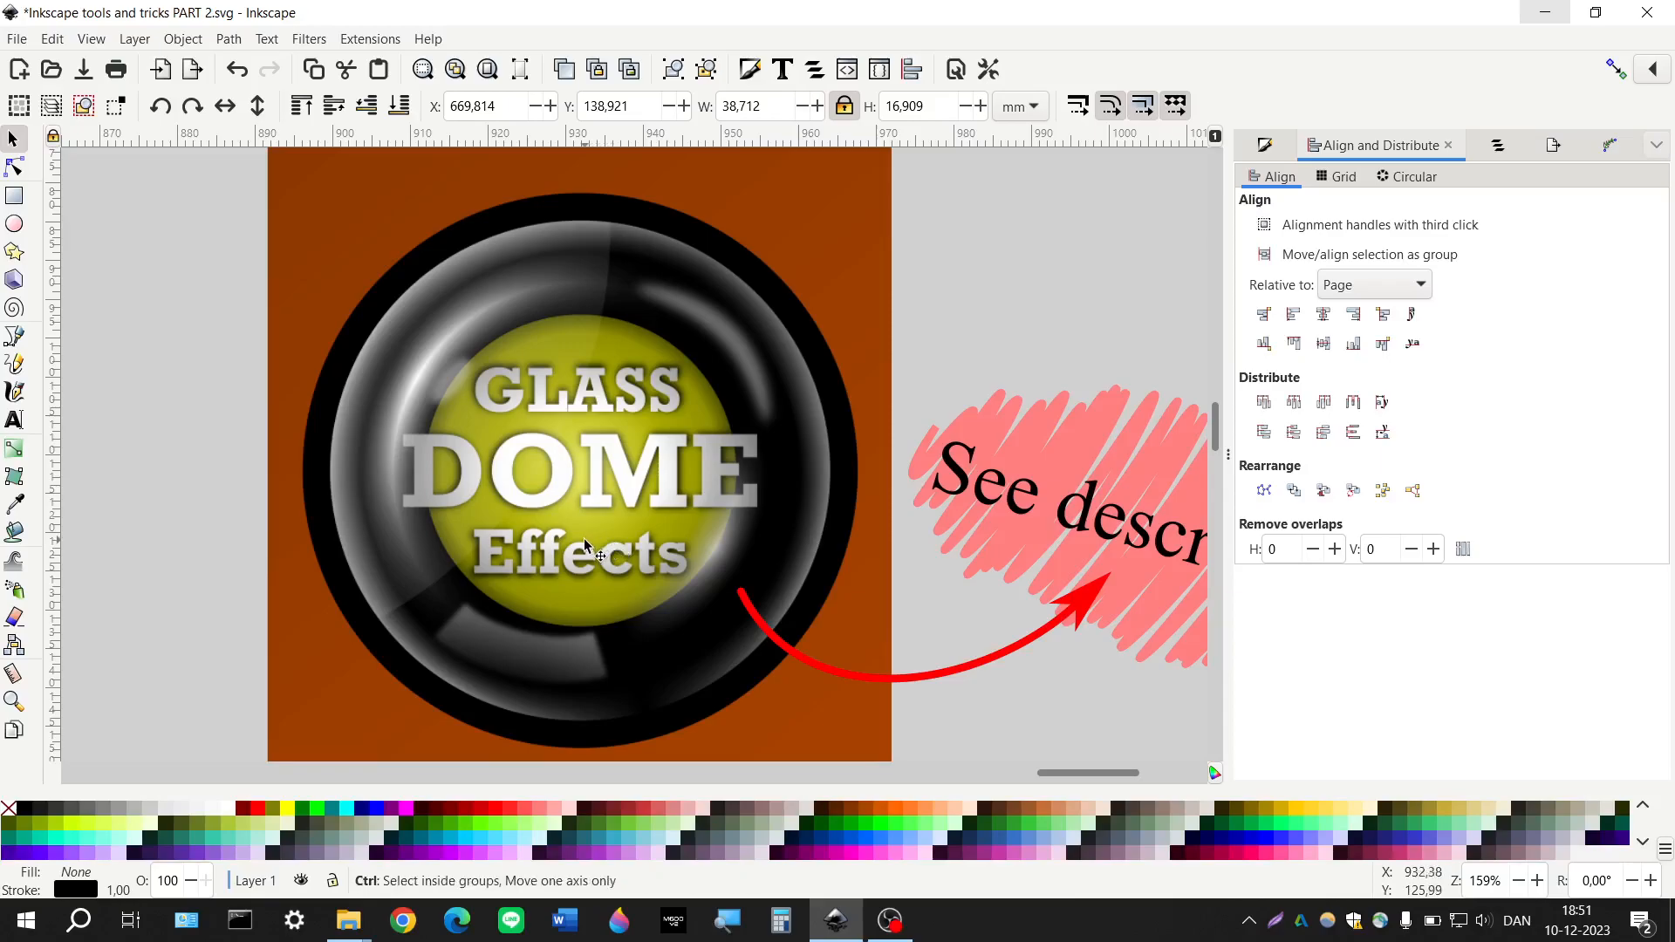
pyautogui.scroll(-2, 584, 537)
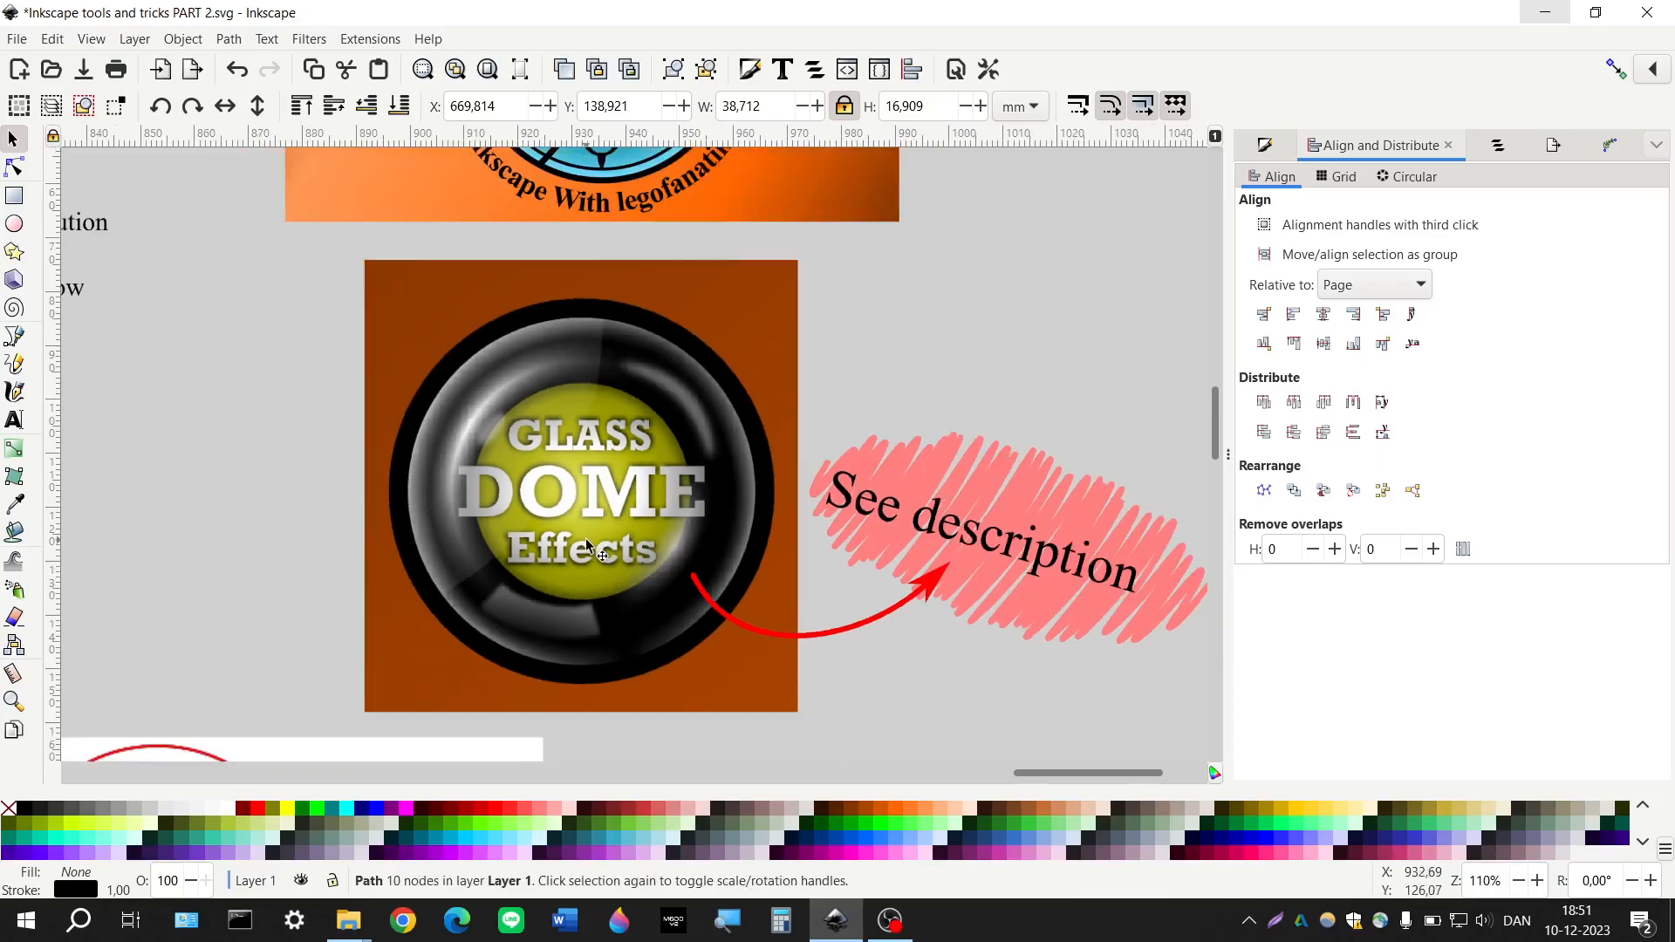
pyautogui.hscroll(-4, 531, 527)
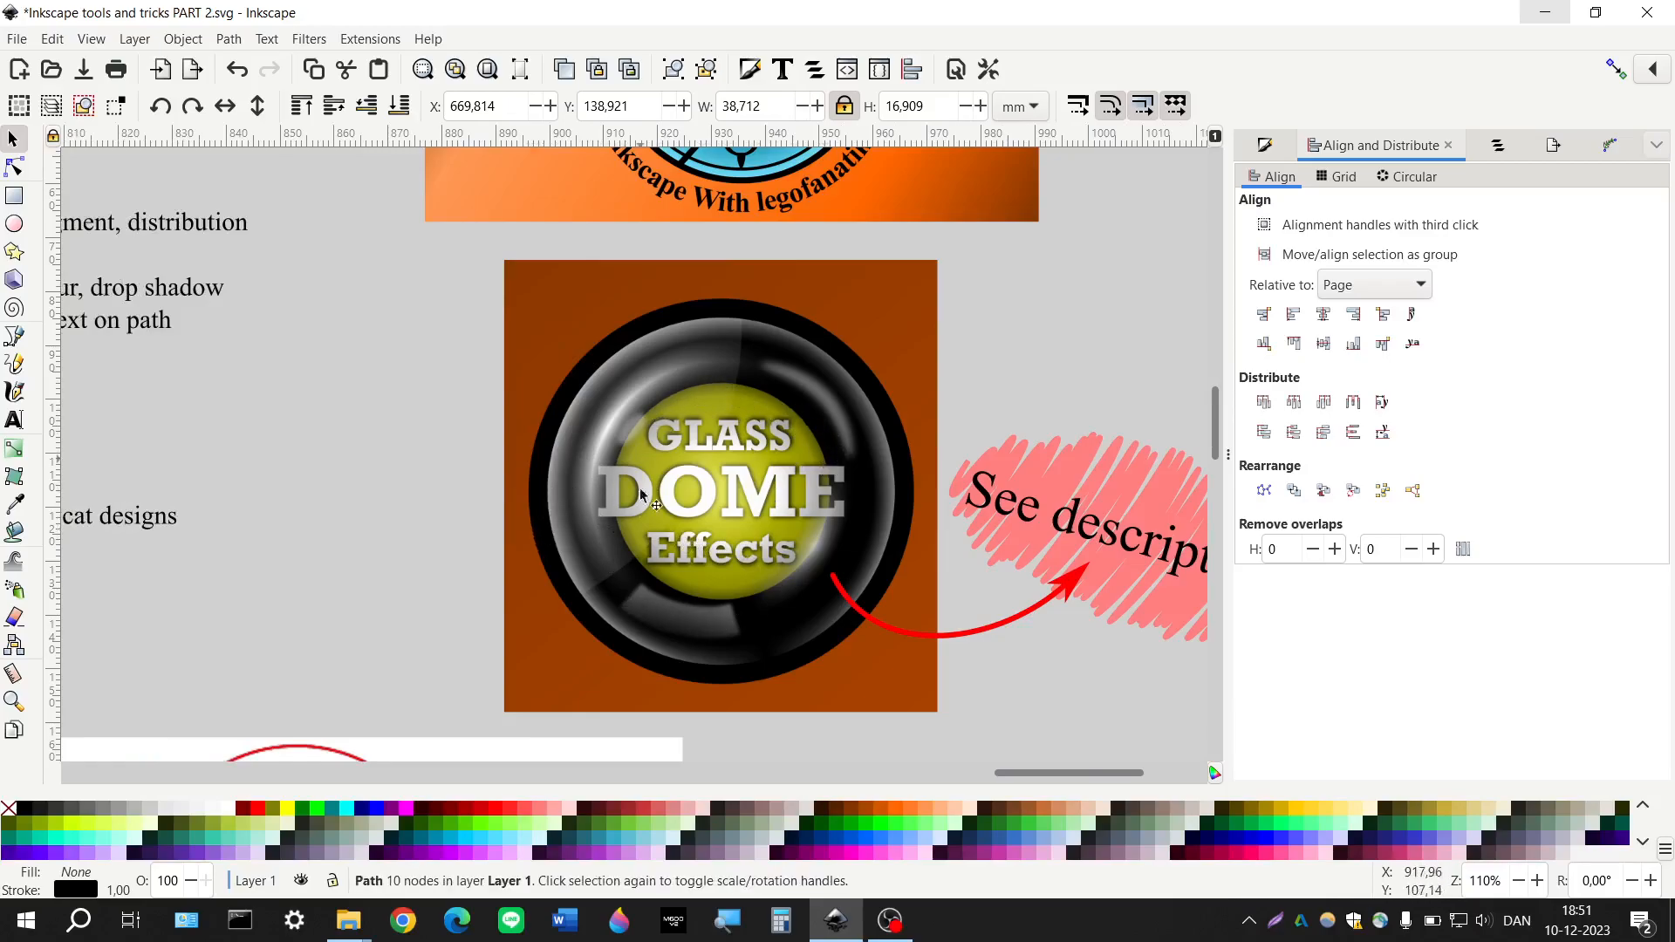
pyautogui.hscroll(-14, 845, 518)
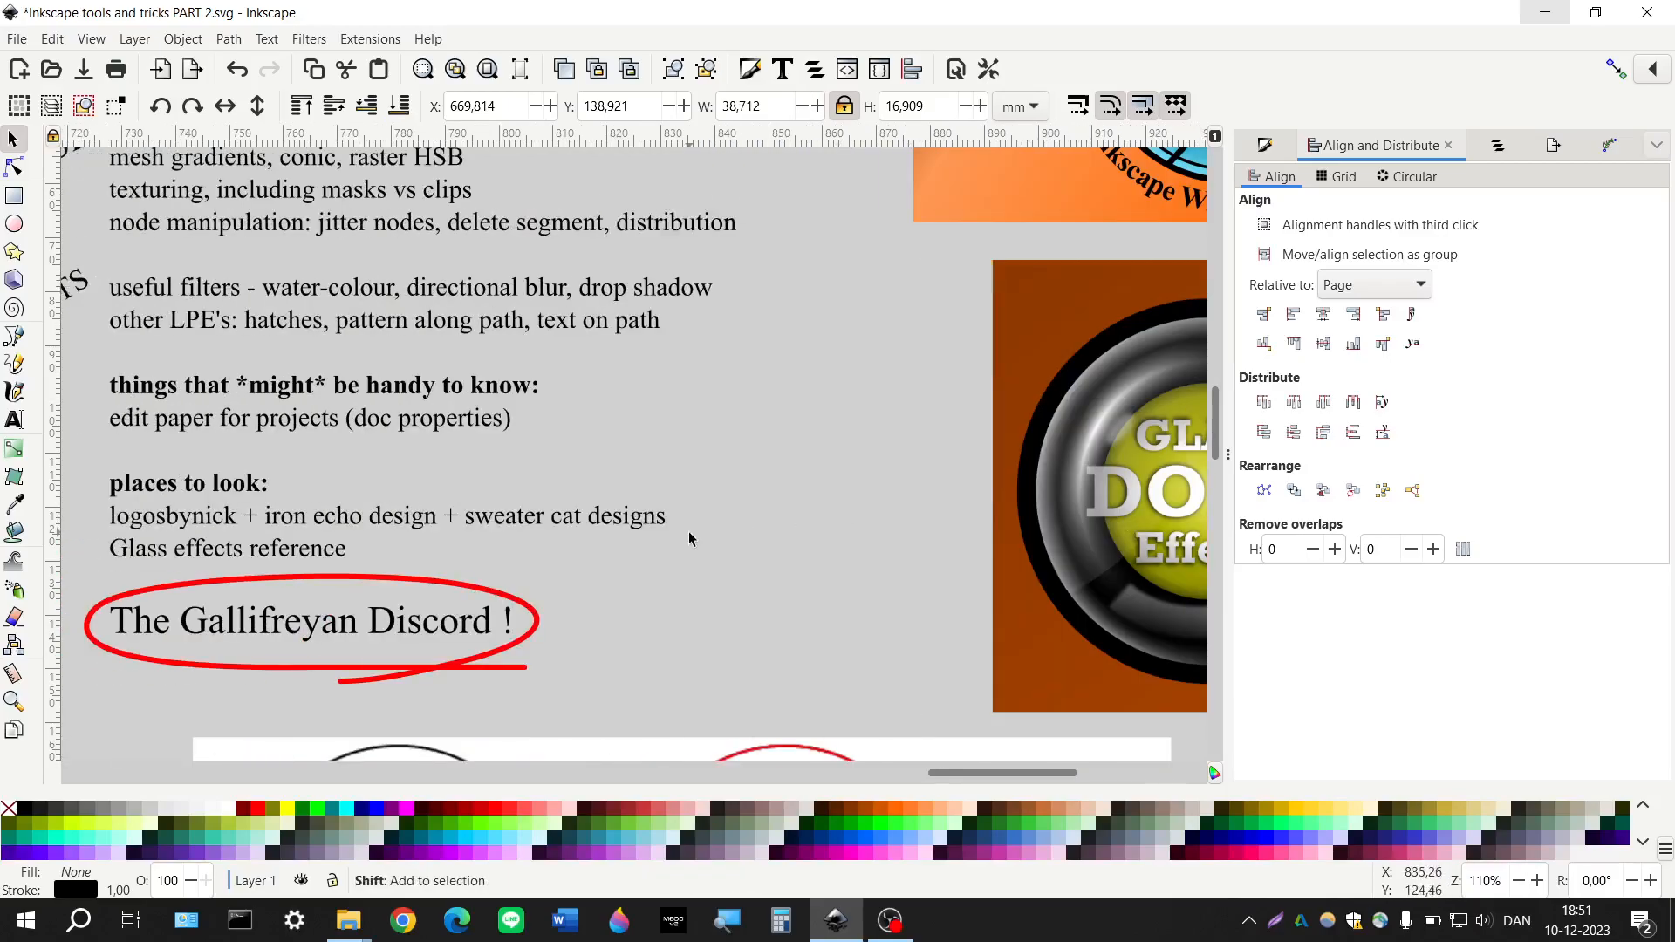
pyautogui.hscroll(-5, 689, 539)
pyautogui.scroll(-1, 689, 538)
pyautogui.scroll(4, 644, 491)
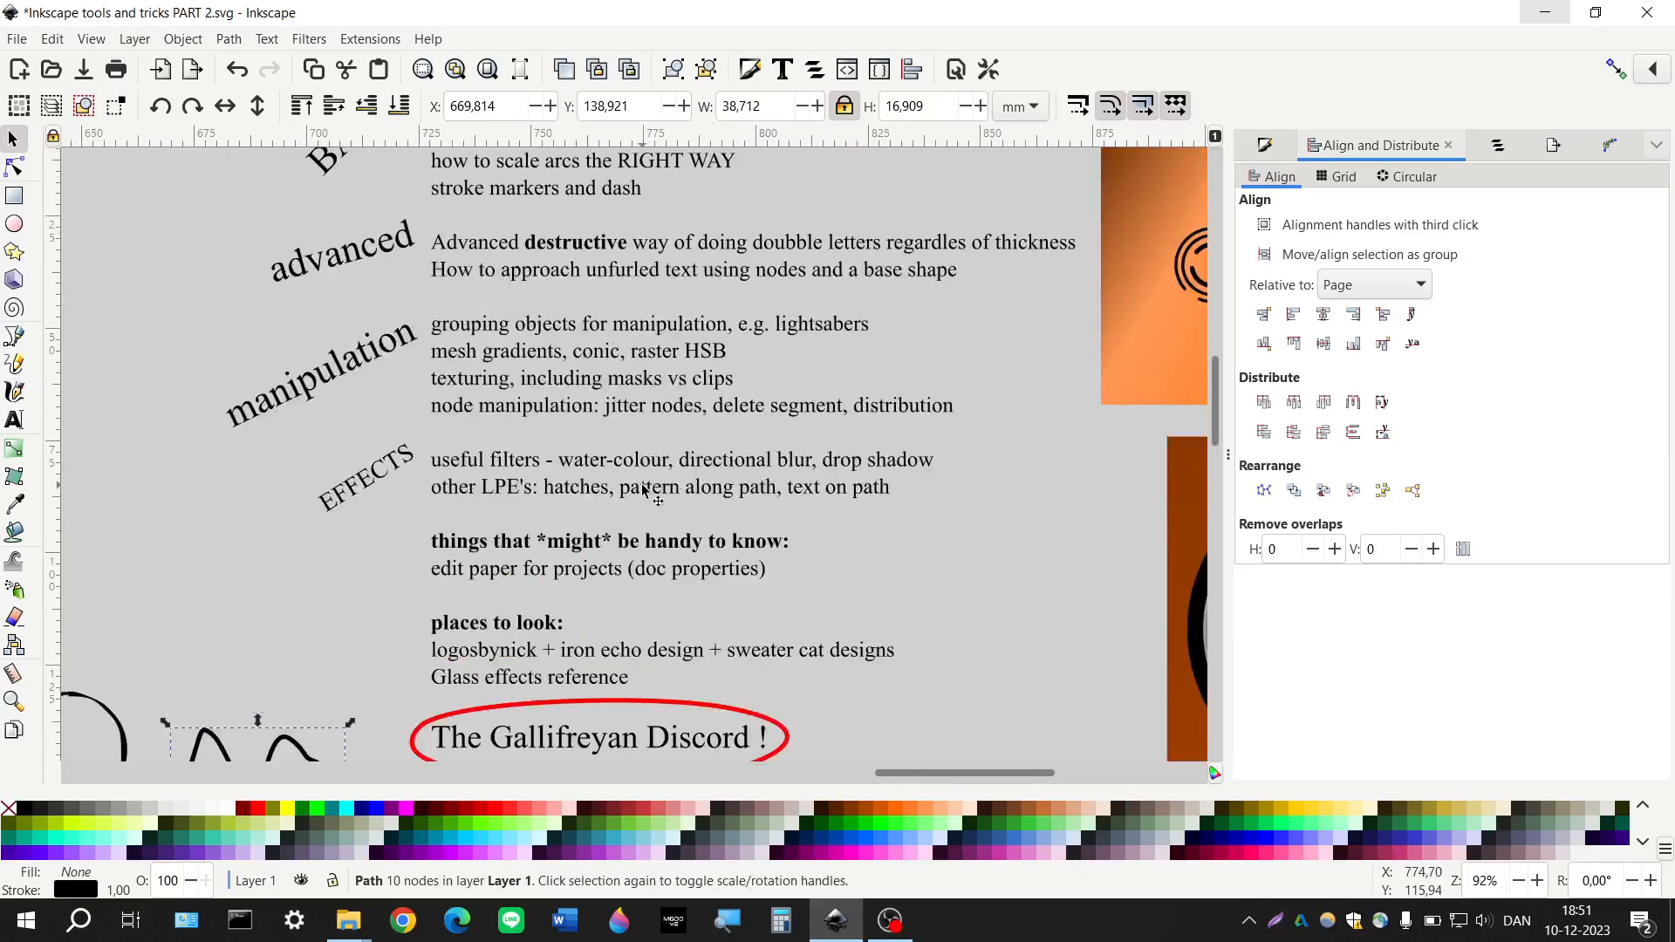
pyautogui.scroll(2, 643, 490)
pyautogui.scroll(-1, 641, 477)
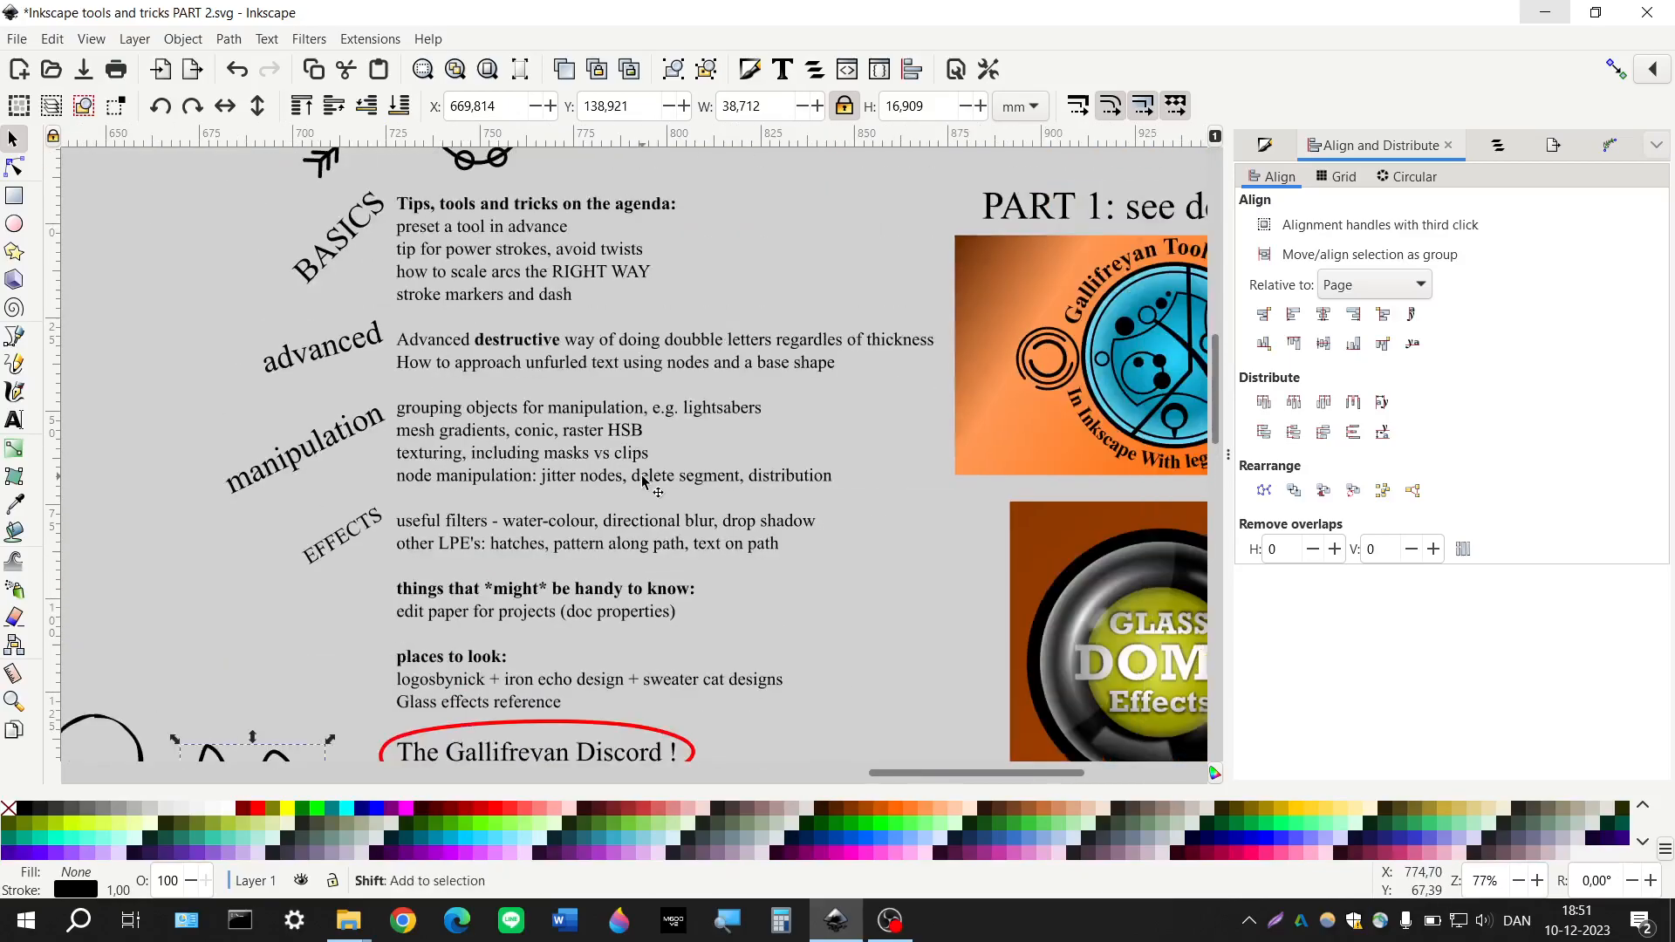
# Draw a closed freehand shape about 45 mm wide and 36 mm tall above the circle, with a teal fill and no stroke
pyautogui.hscroll(-10, 644, 481)
pyautogui.scroll(-5, 640, 474)
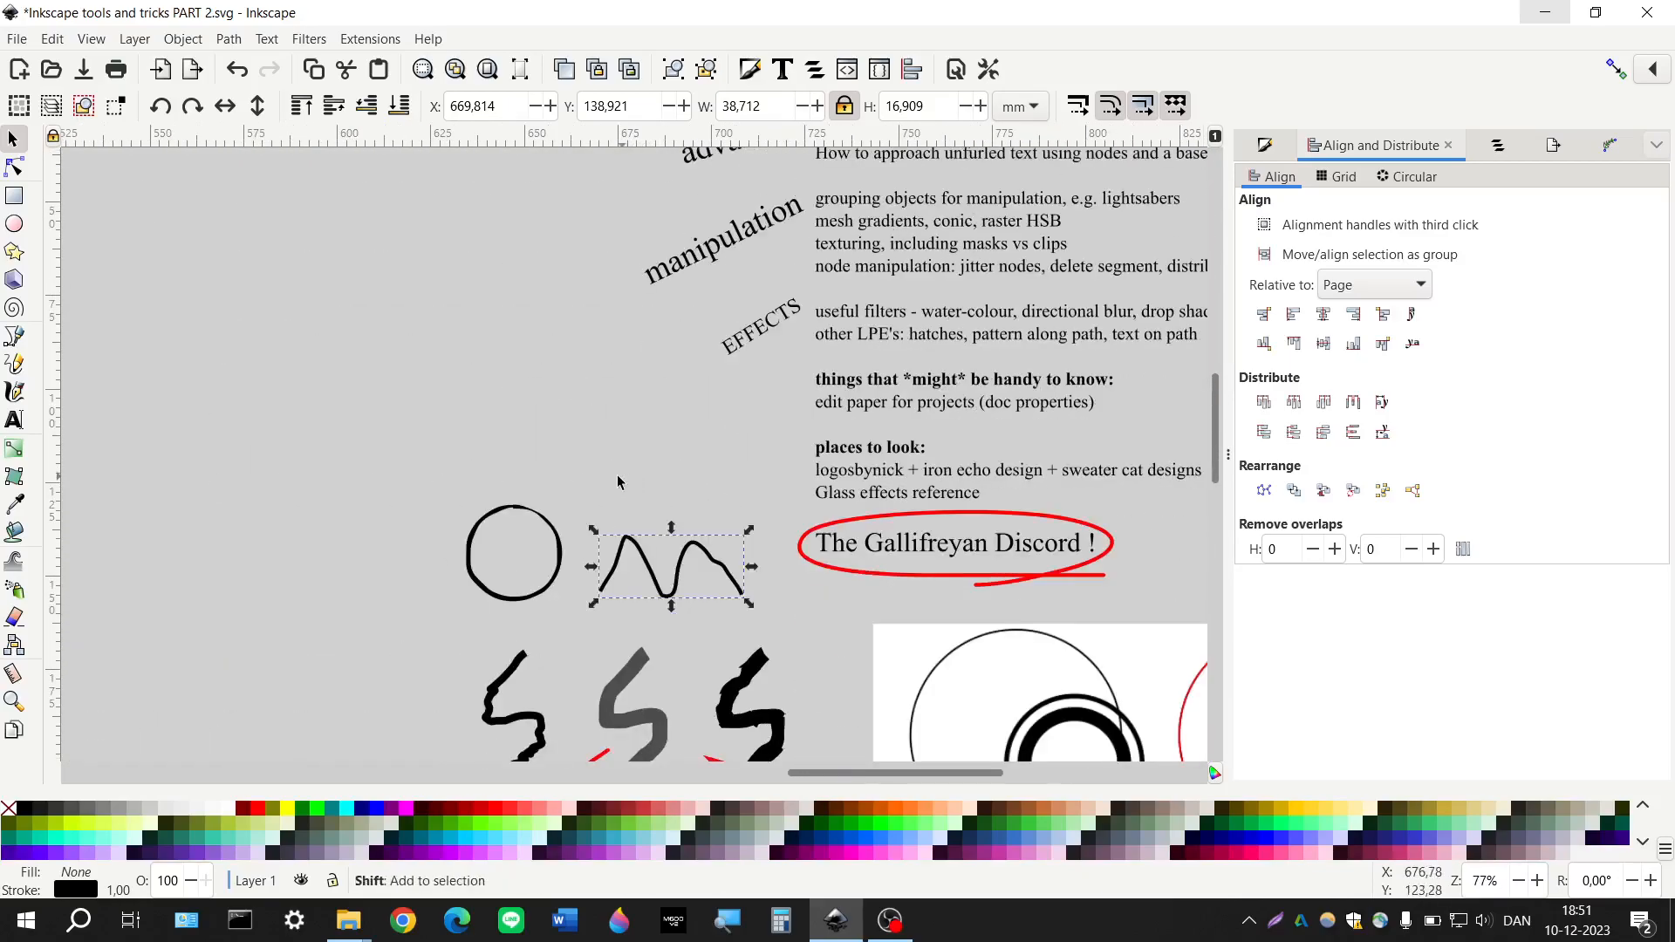
pyautogui.click(14, 364)
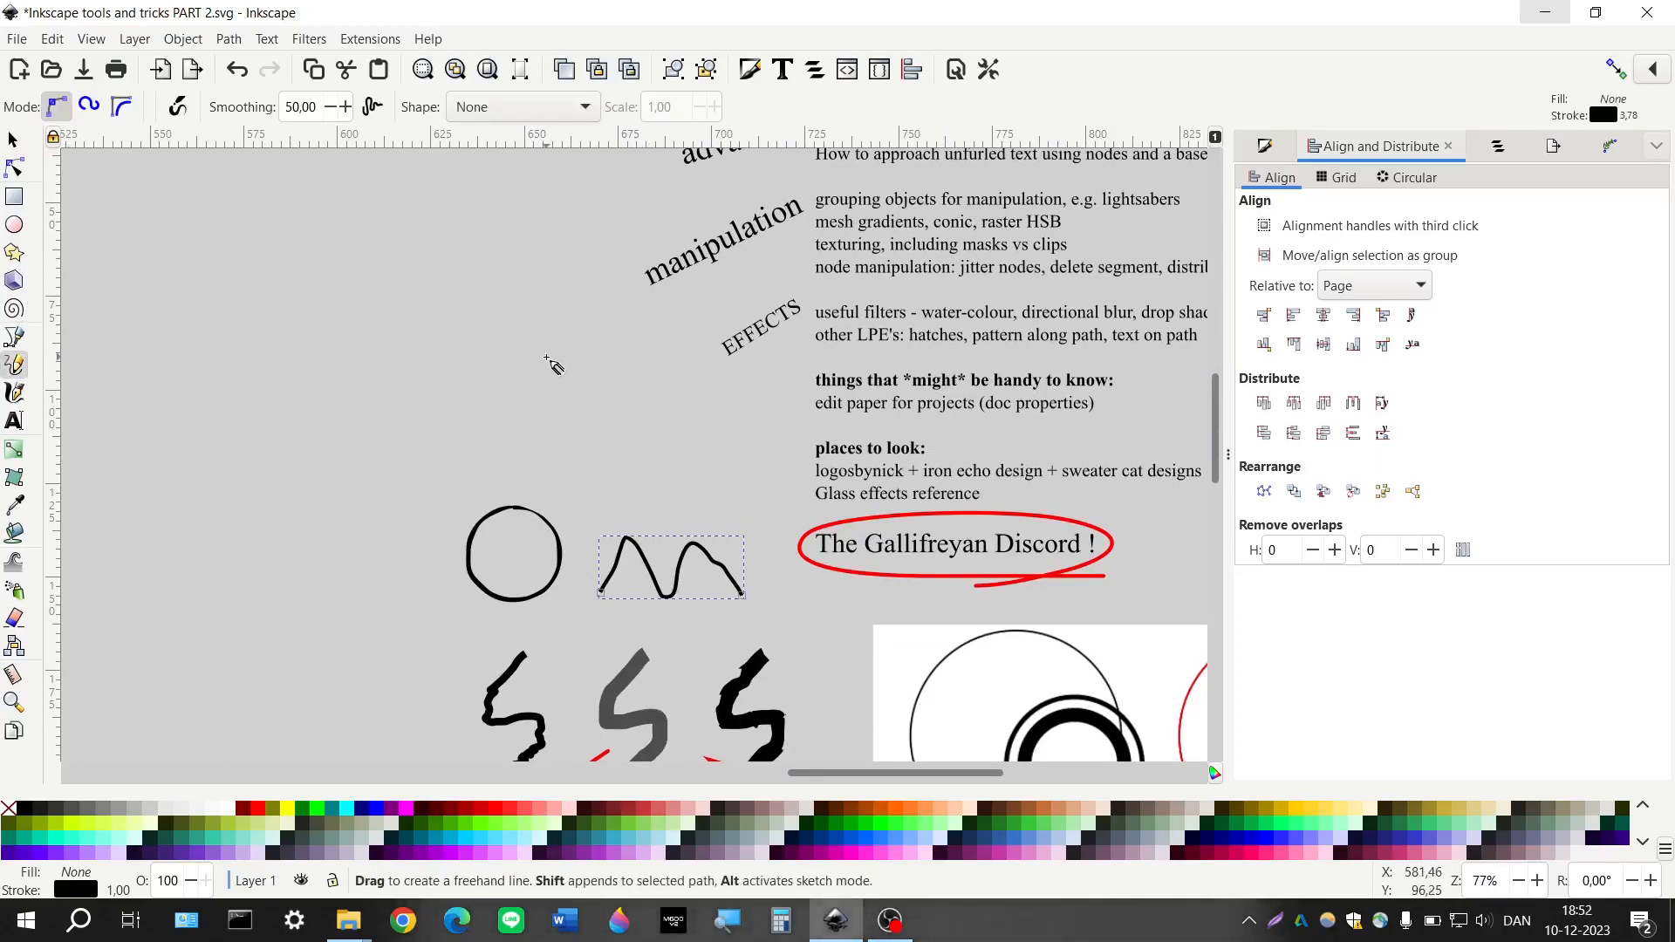
pyautogui.scroll(2, 550, 363)
pyautogui.moveTo(447, 343)
pyautogui.mouseDown()
pyautogui.moveTo(416, 303)
pyautogui.moveTo(372, 428)
pyautogui.moveTo(319, 478)
pyautogui.moveTo(495, 474)
pyautogui.moveTo(469, 389)
pyautogui.moveTo(538, 368)
pyautogui.moveTo(513, 327)
pyautogui.moveTo(449, 343)
pyautogui.mouseUp()
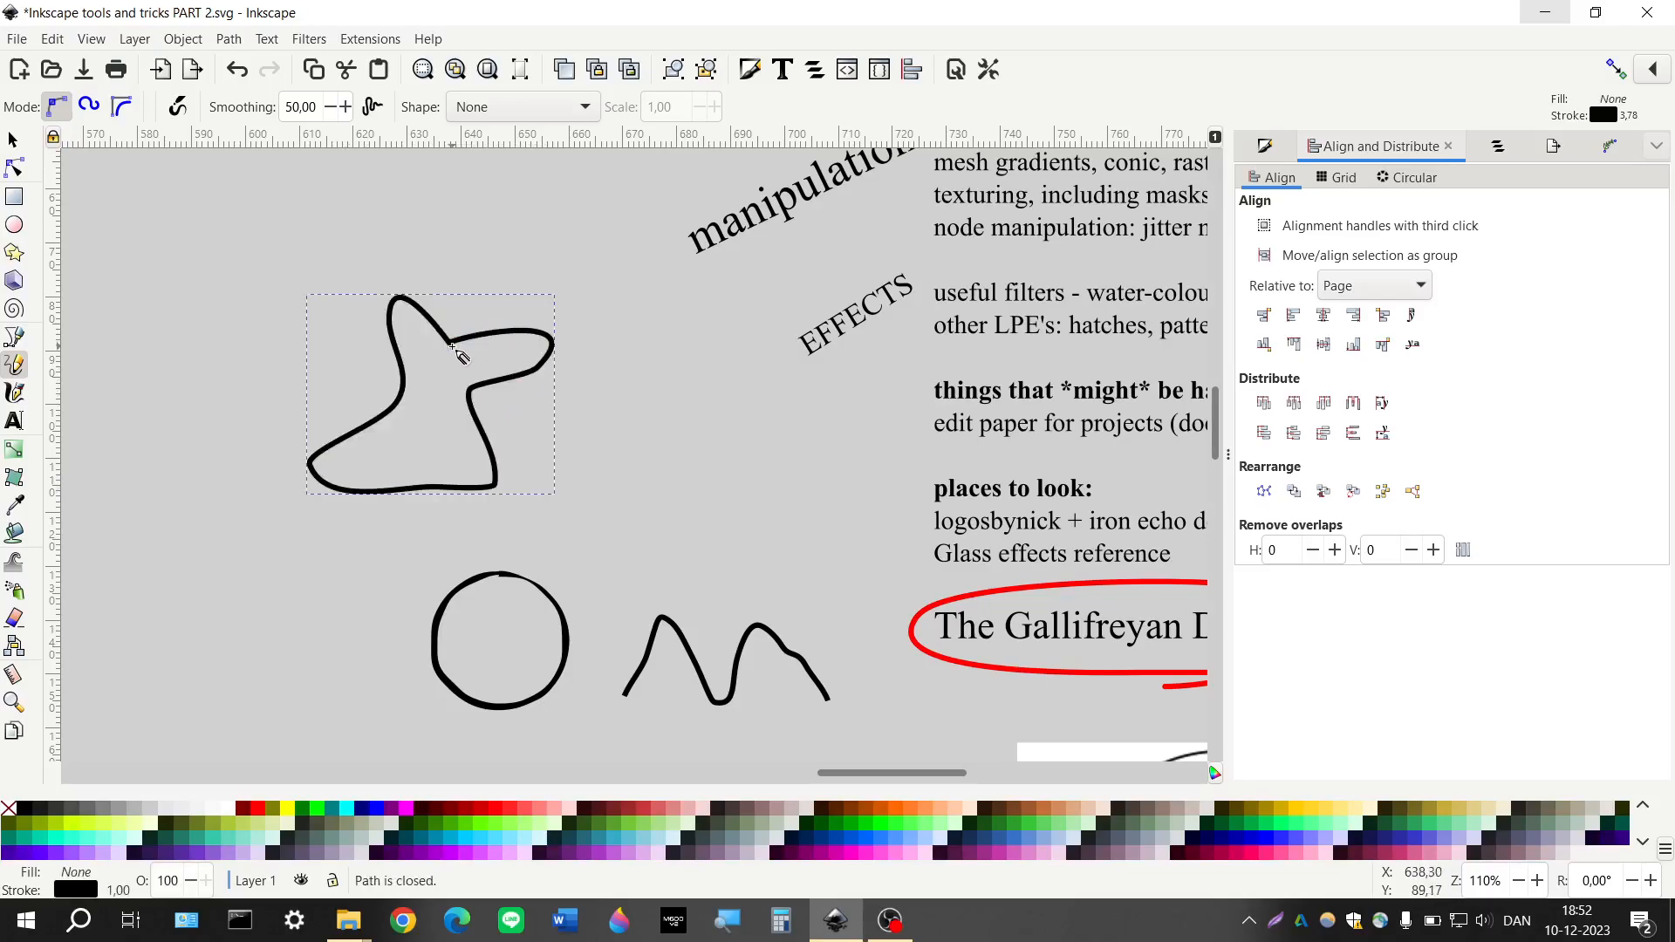
pyautogui.click(305, 803)
pyautogui.keyDown('shift'); pyautogui.click(10, 808); pyautogui.keyUp('shift')
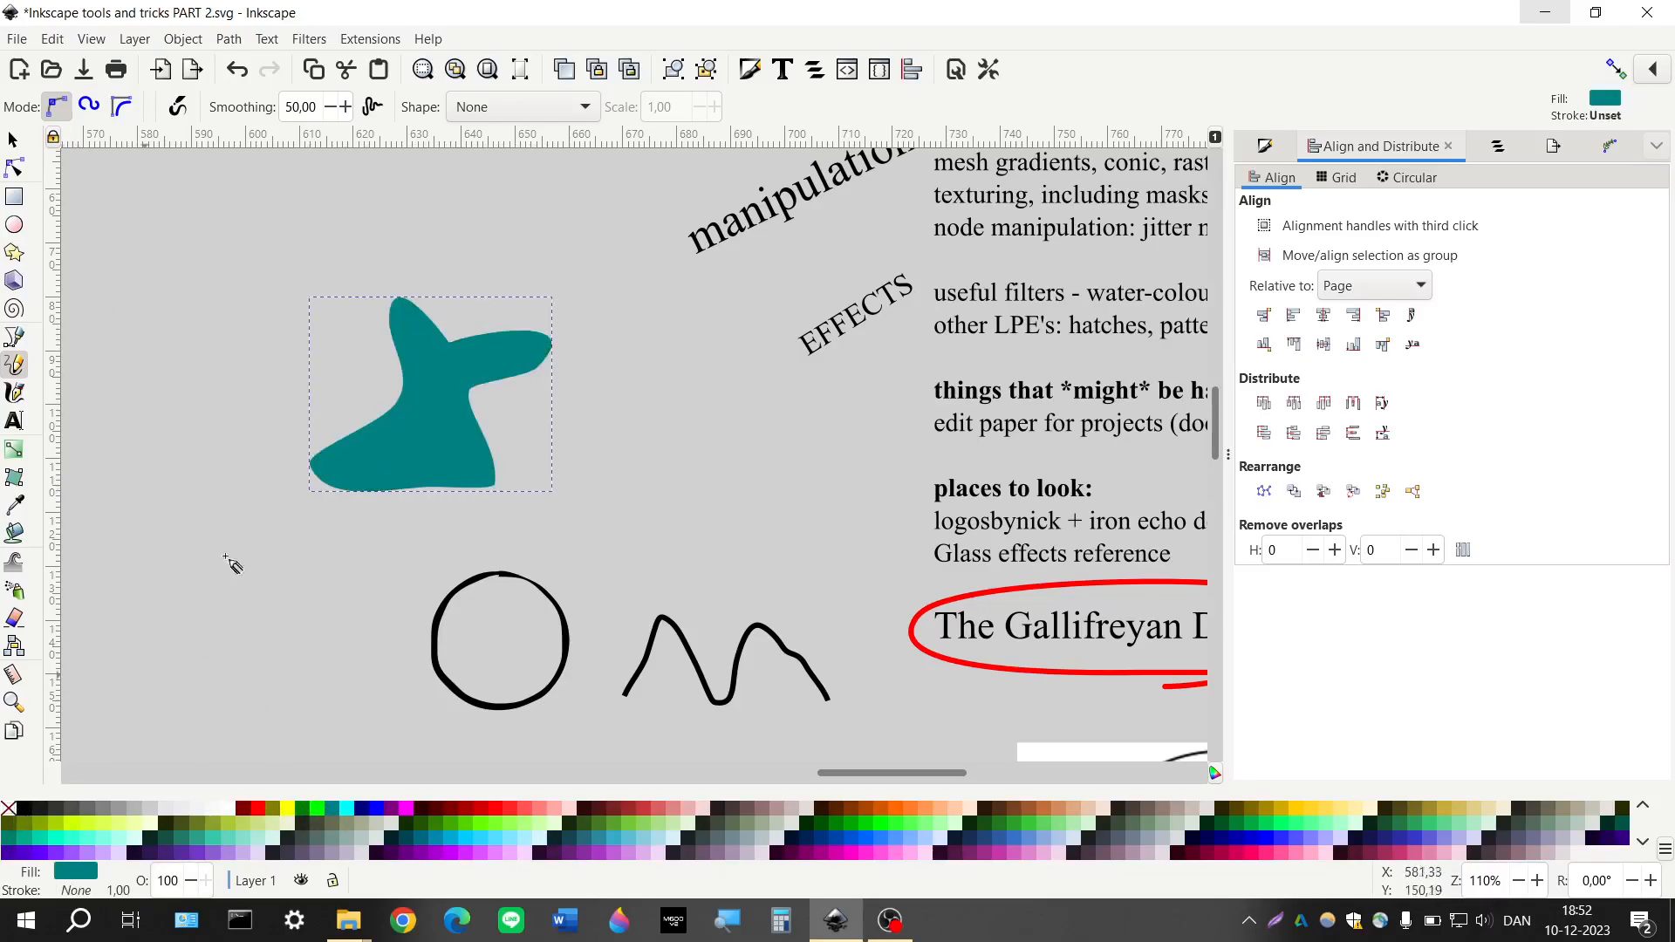
# Set the Mesh Gradient tool to create new meshes with 2 columns
pyautogui.click(15, 482)
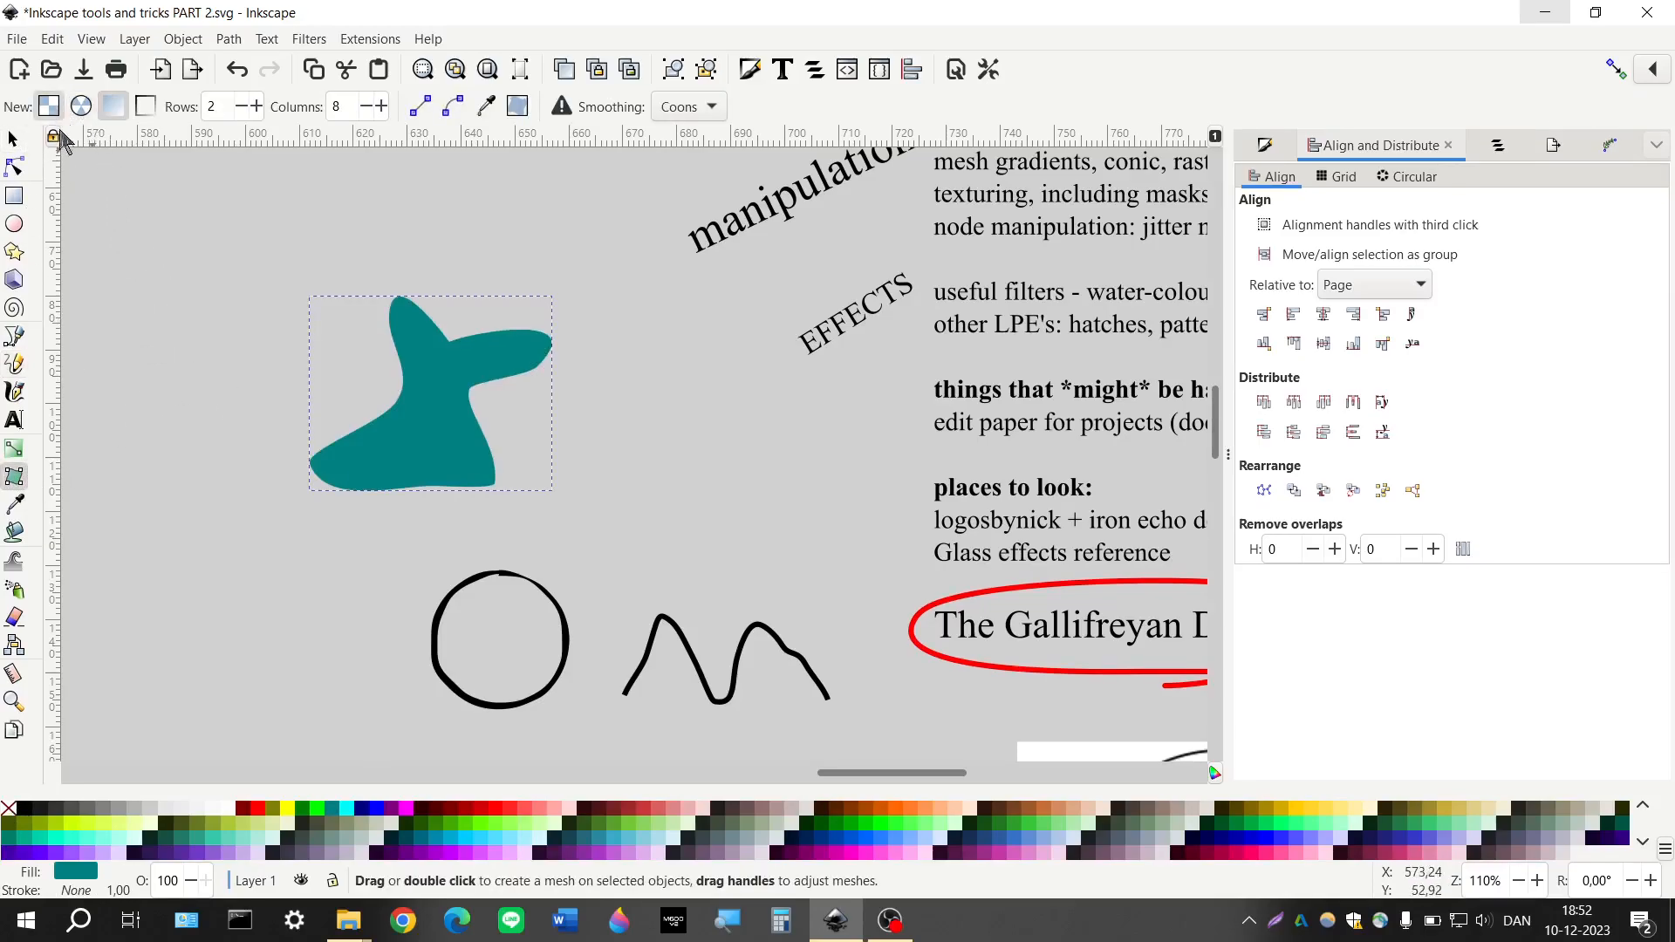
pyautogui.doubleClick(334, 107)
pyautogui.write('2')
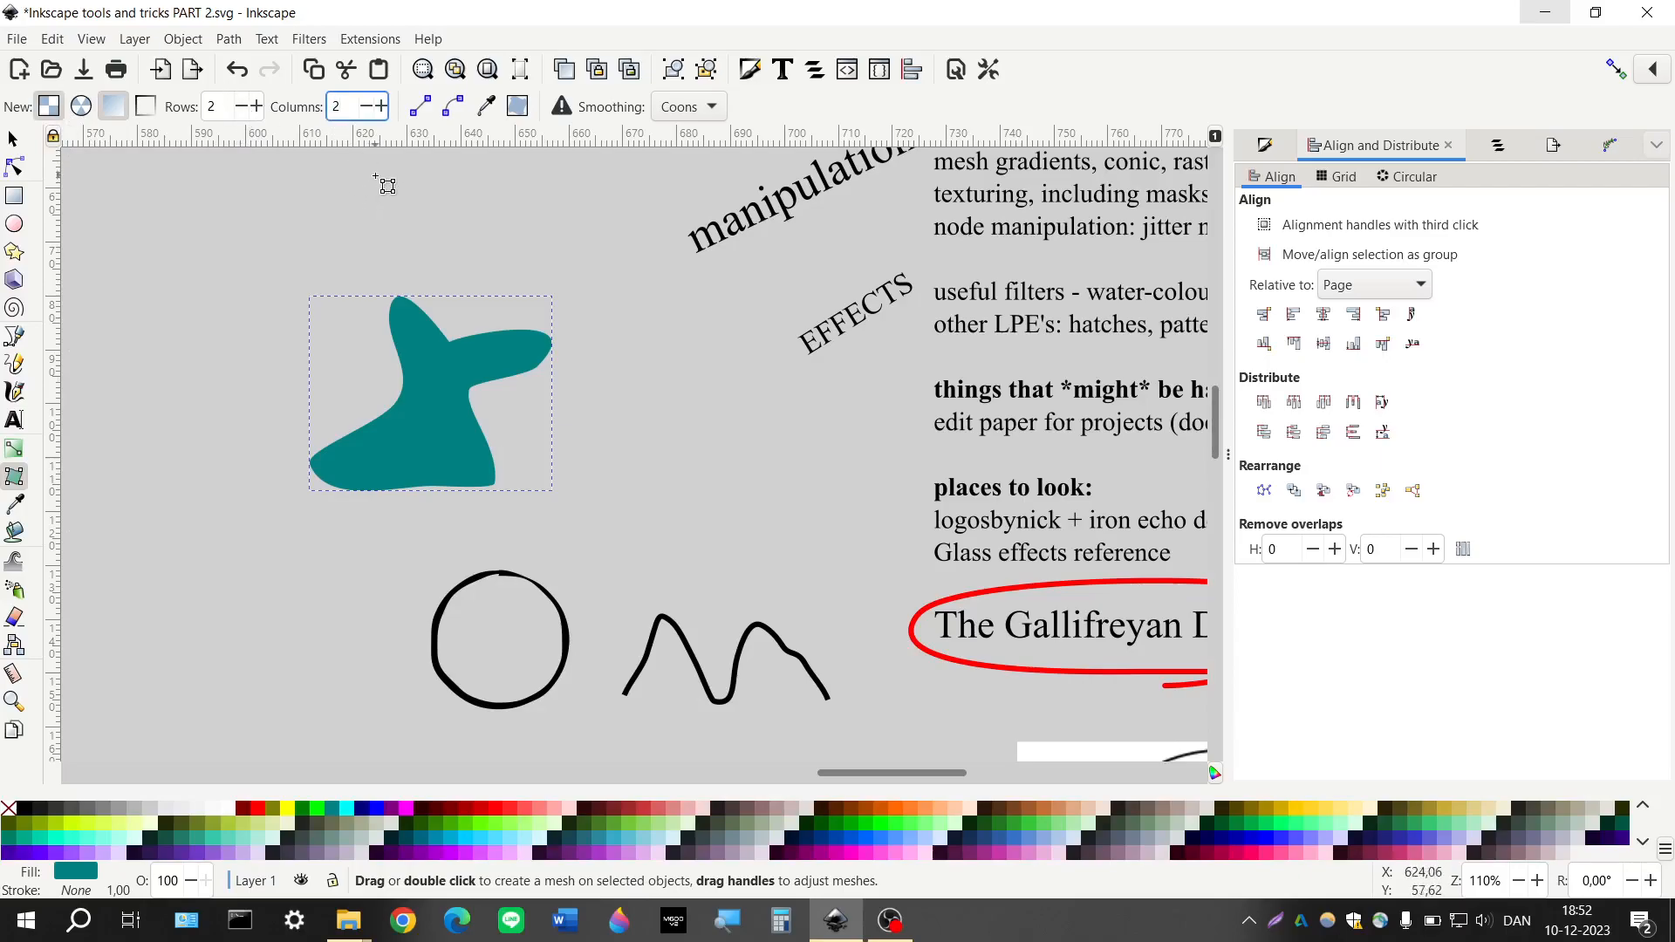
# Change the teal shape's fill from a flat color to a mesh gradient
pyautogui.click(13, 140)
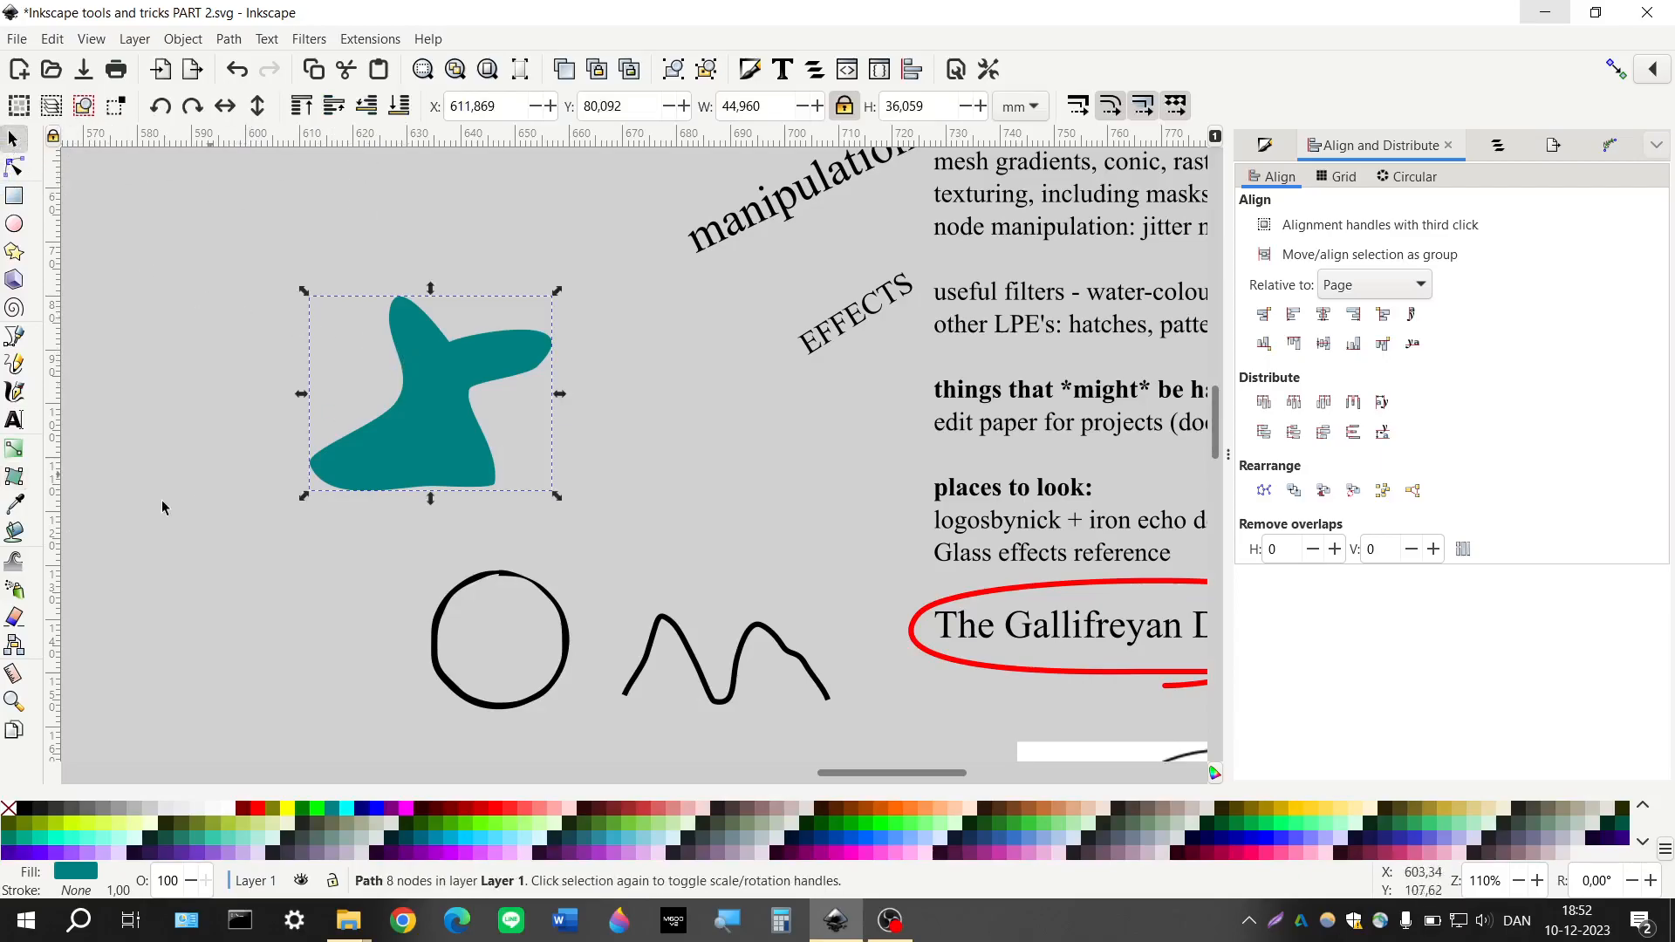
pyautogui.click(14, 477)
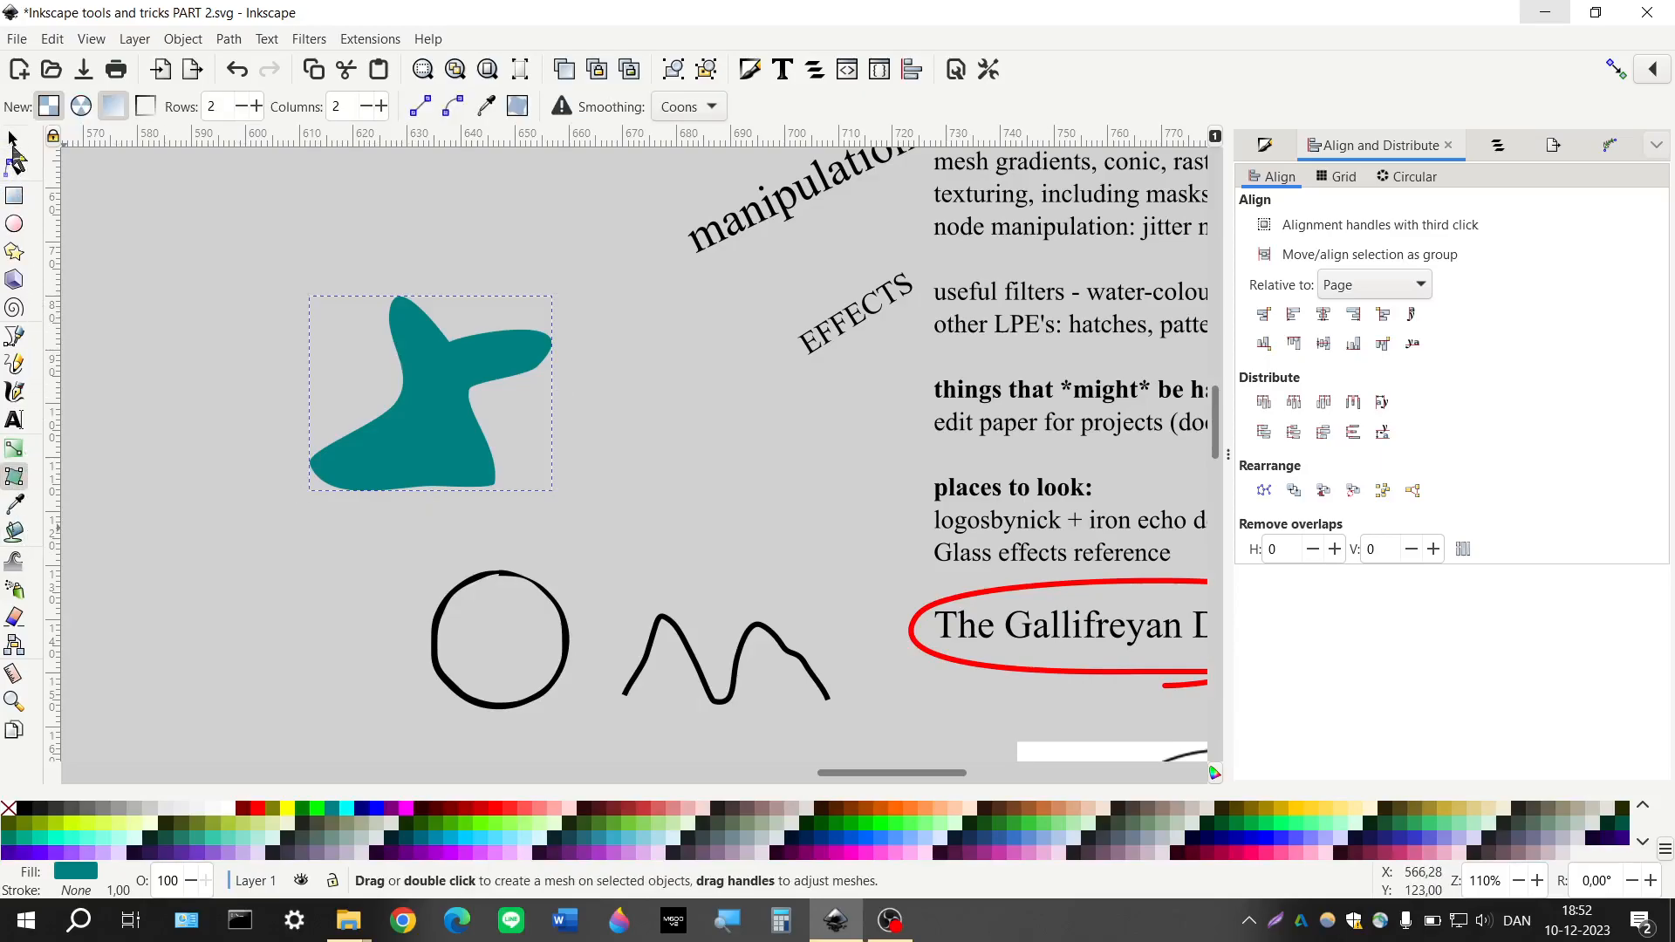
pyautogui.click(12, 140)
pyautogui.click(437, 390)
pyautogui.click(1266, 145)
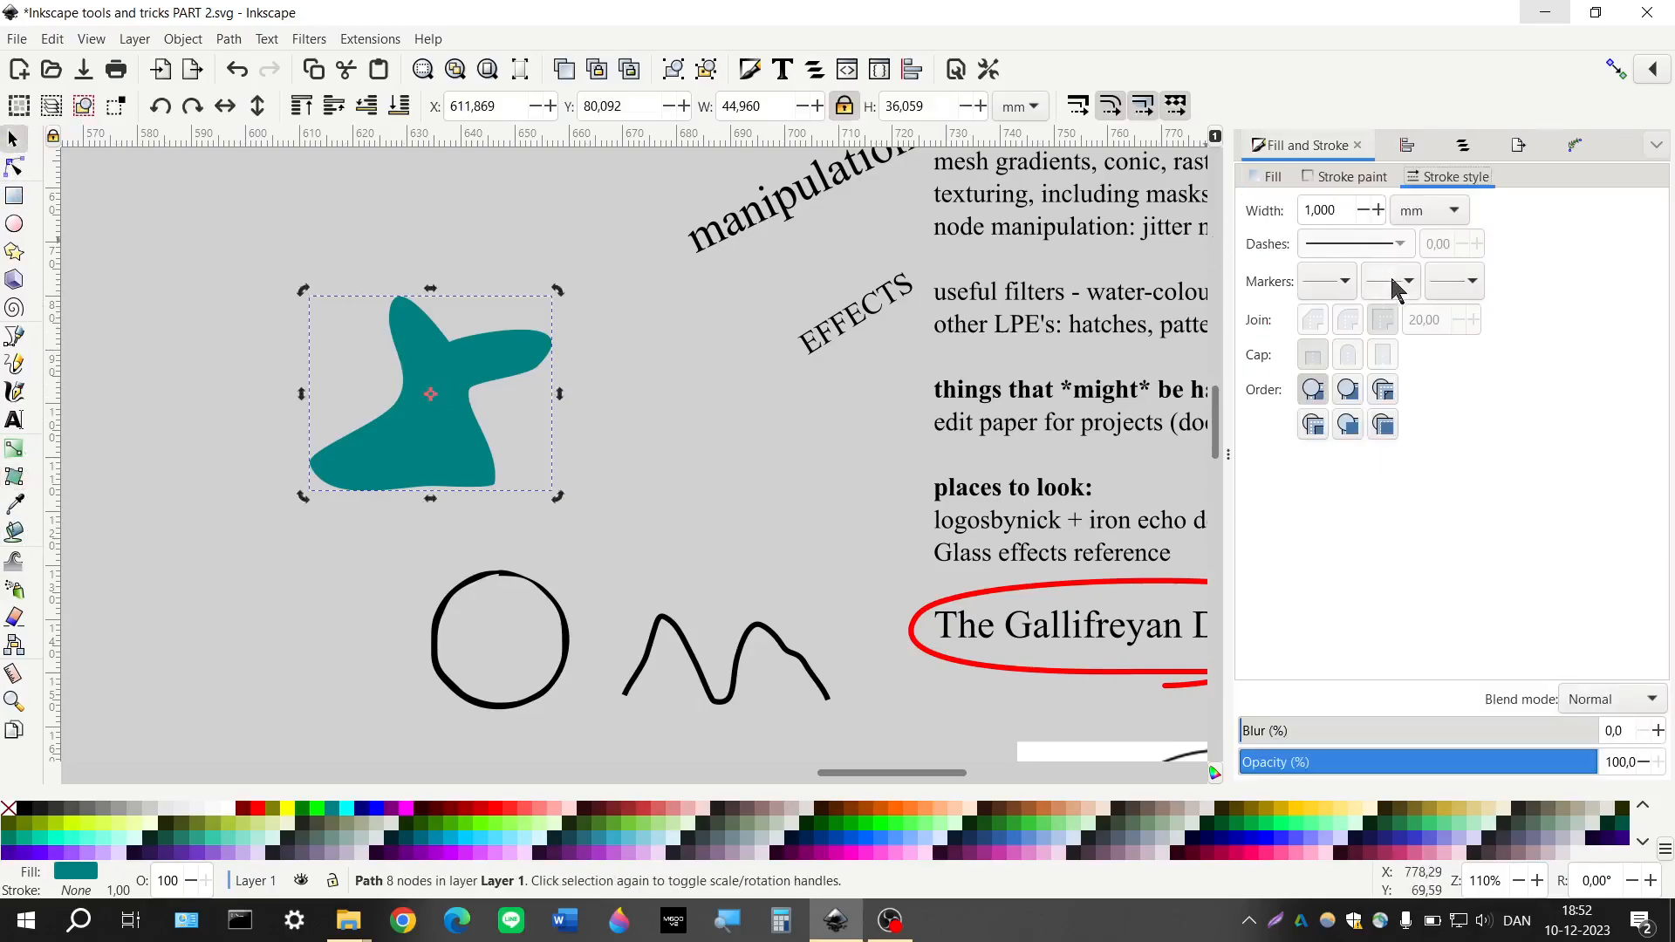
pyautogui.click(1274, 177)
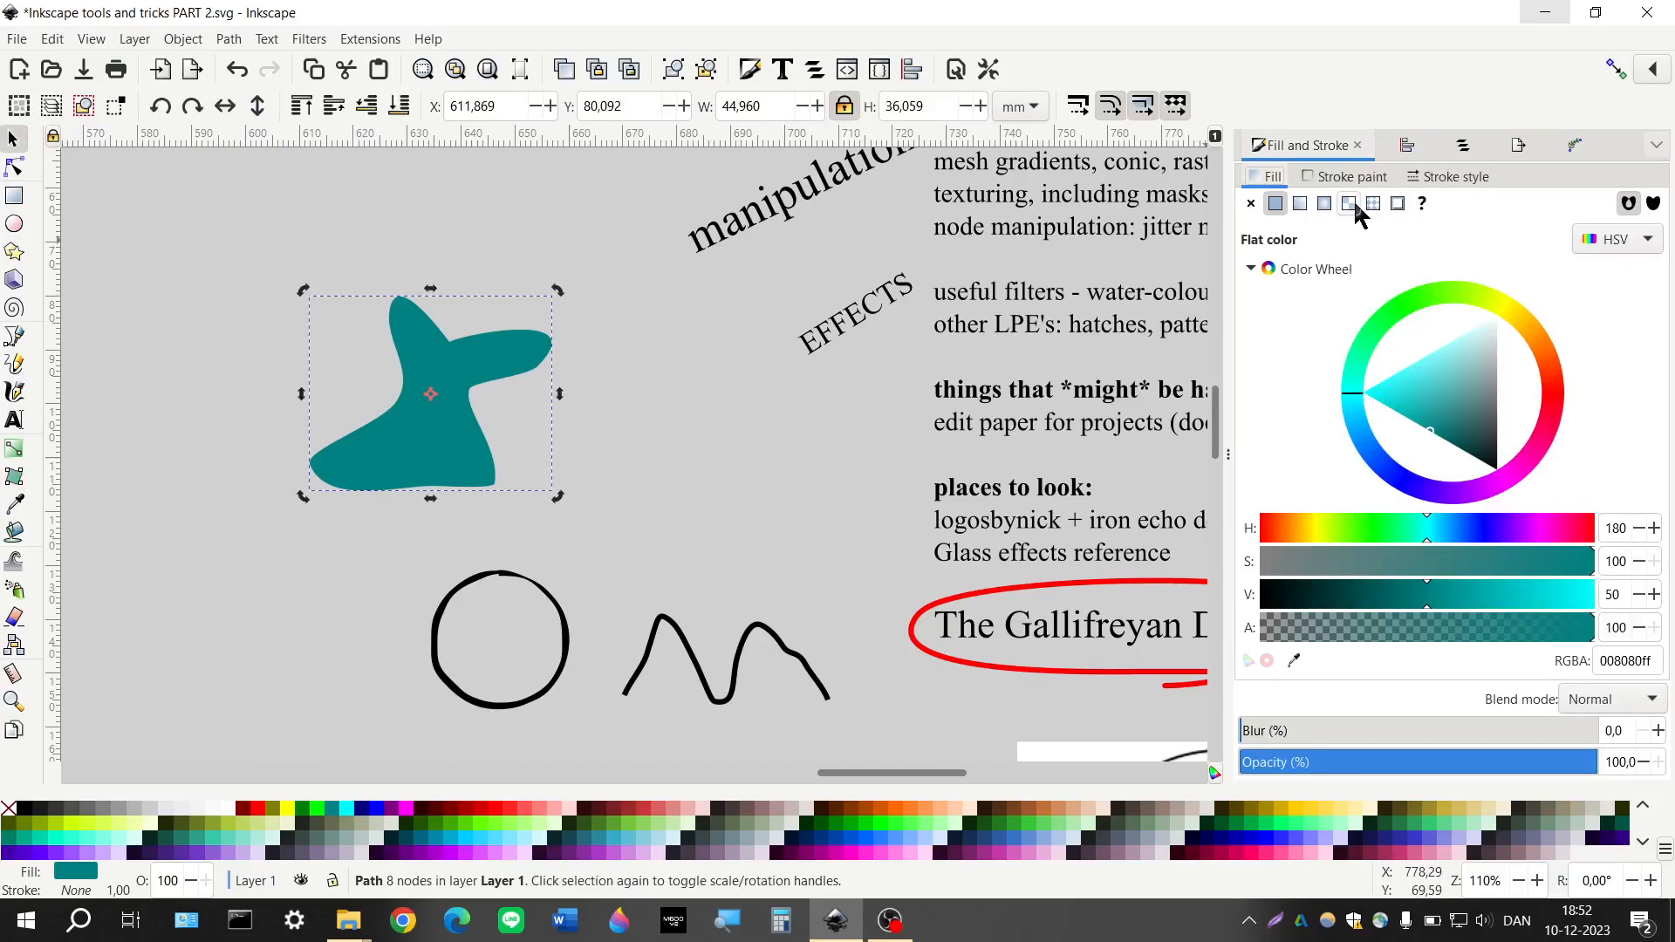
pyautogui.click(1350, 205)
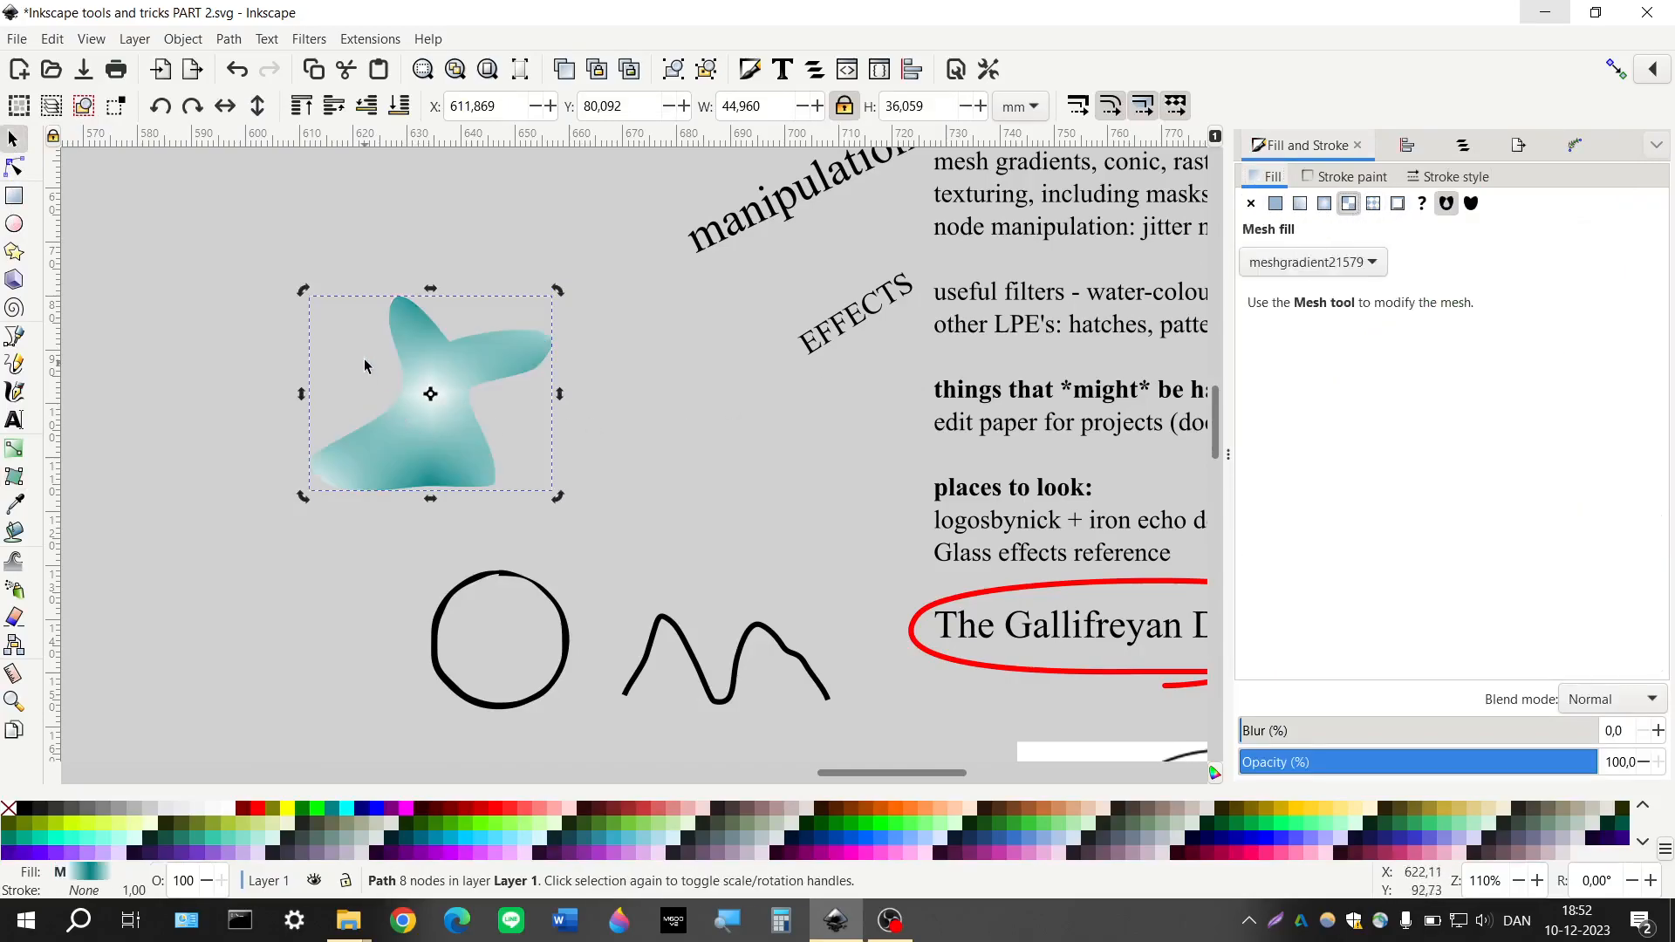
# Color the mesh's four corner nodes red and its center node bright green
pyautogui.scroll(2, 364, 366)
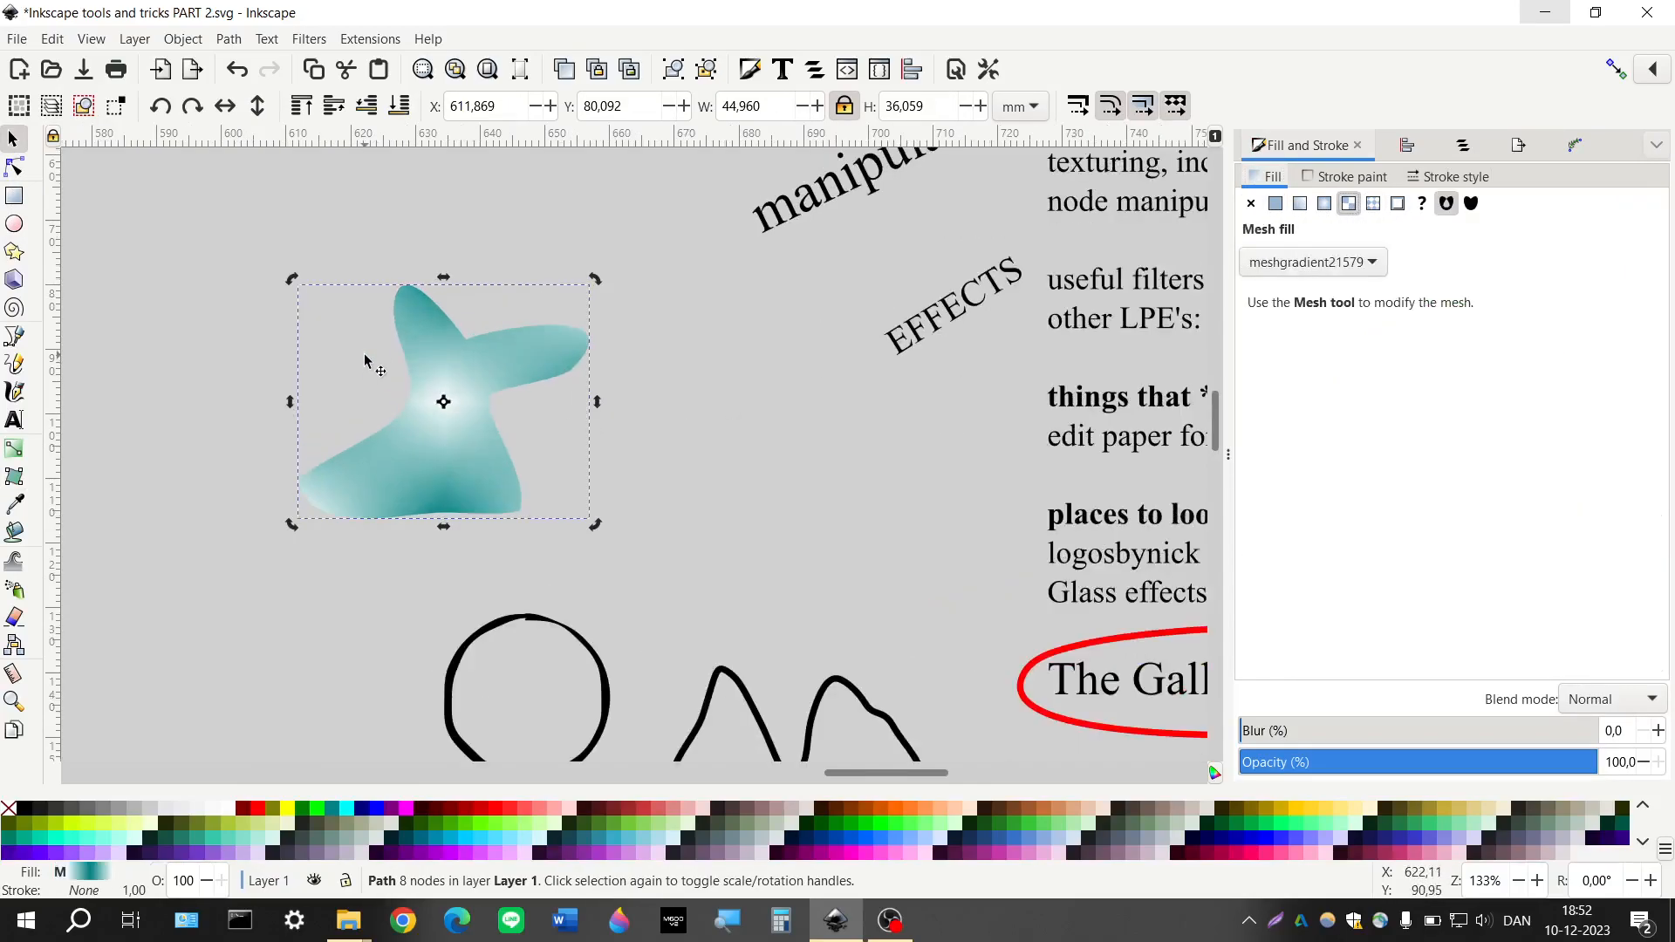
pyautogui.click(15, 478)
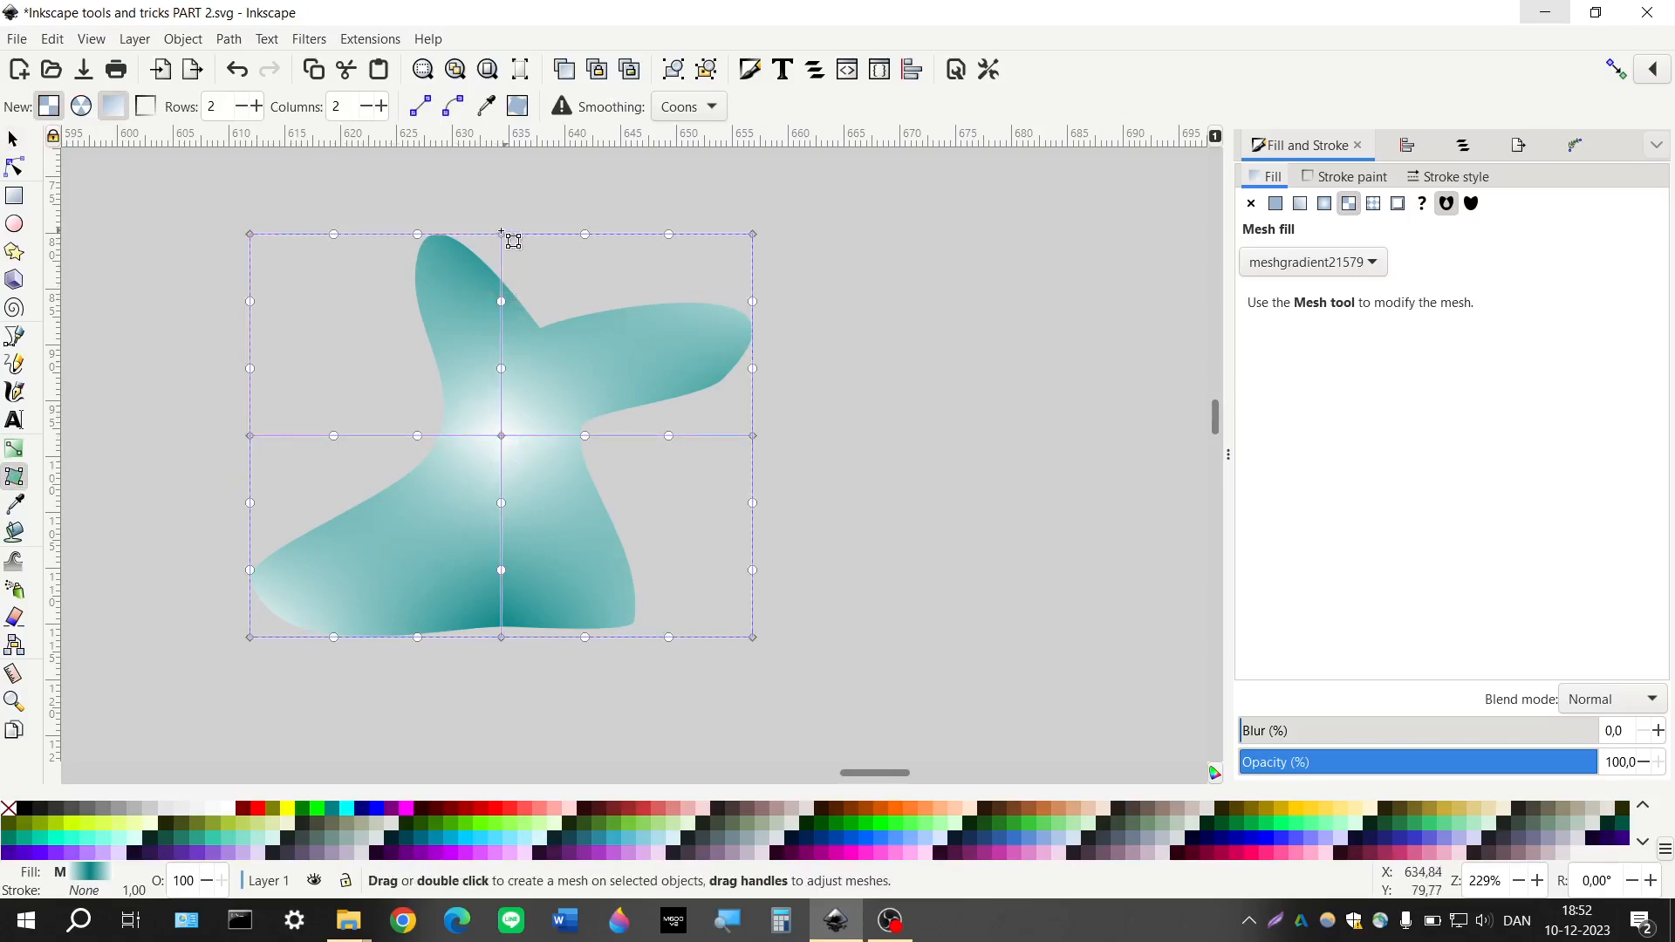
pyautogui.moveTo(207, 188); pyautogui.dragTo(270, 269)
pyautogui.moveTo(725, 184); pyautogui.dragTo(788, 323)
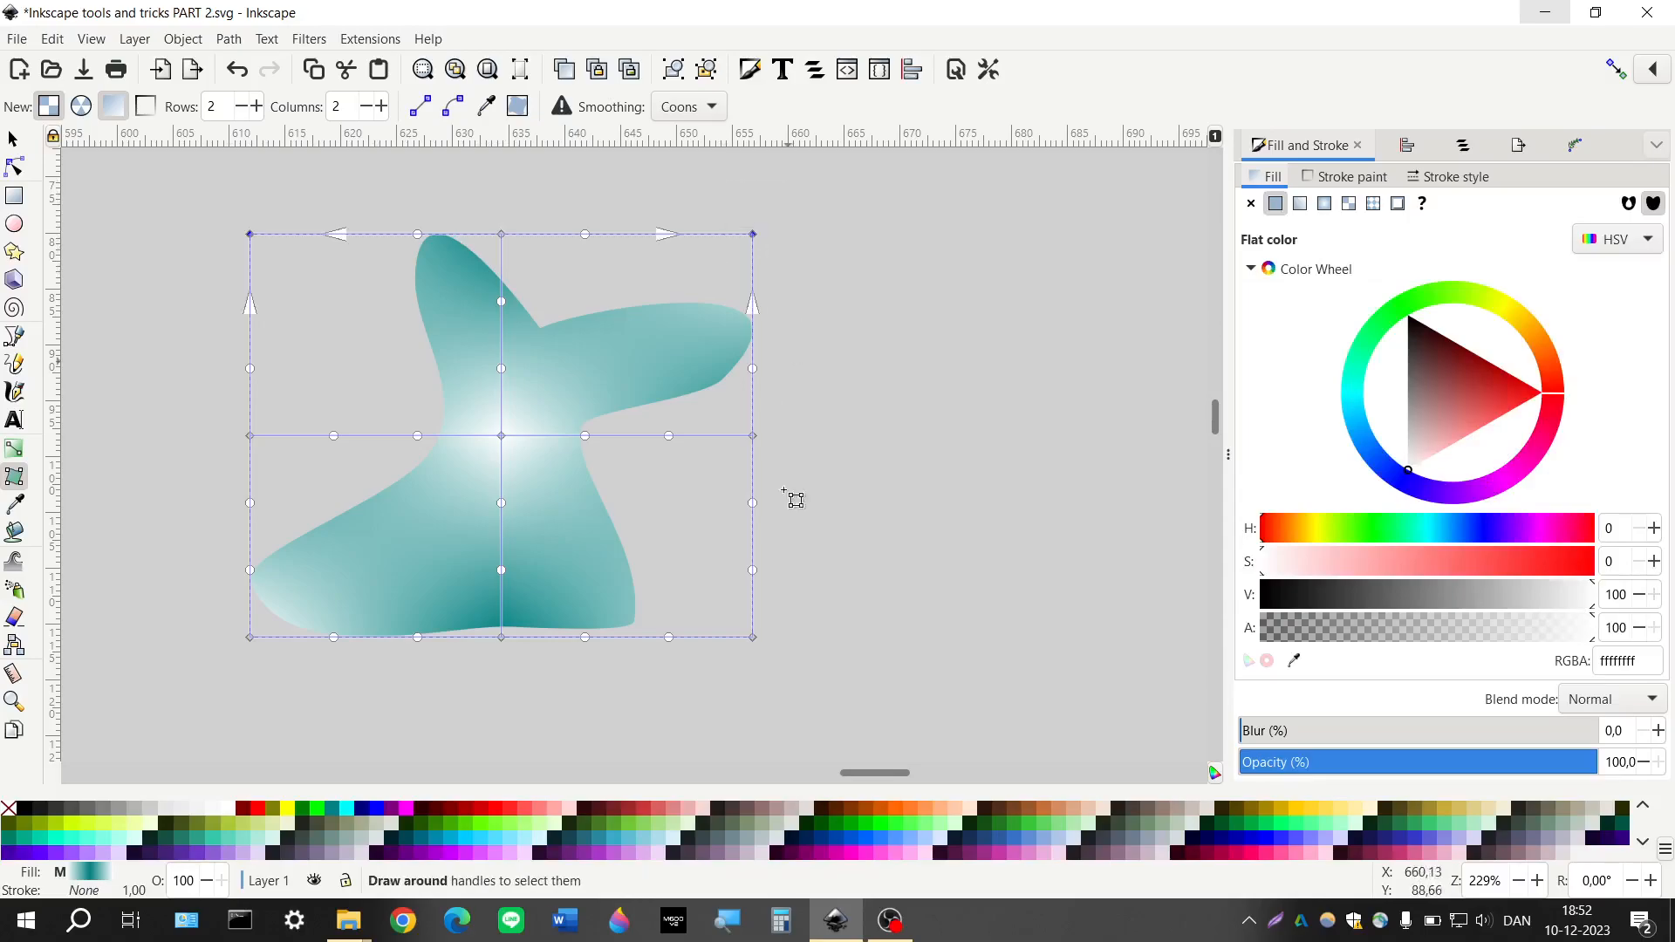
pyautogui.moveTo(772, 623); pyautogui.dragTo(680, 708)
pyautogui.moveTo(169, 600); pyautogui.dragTo(326, 719)
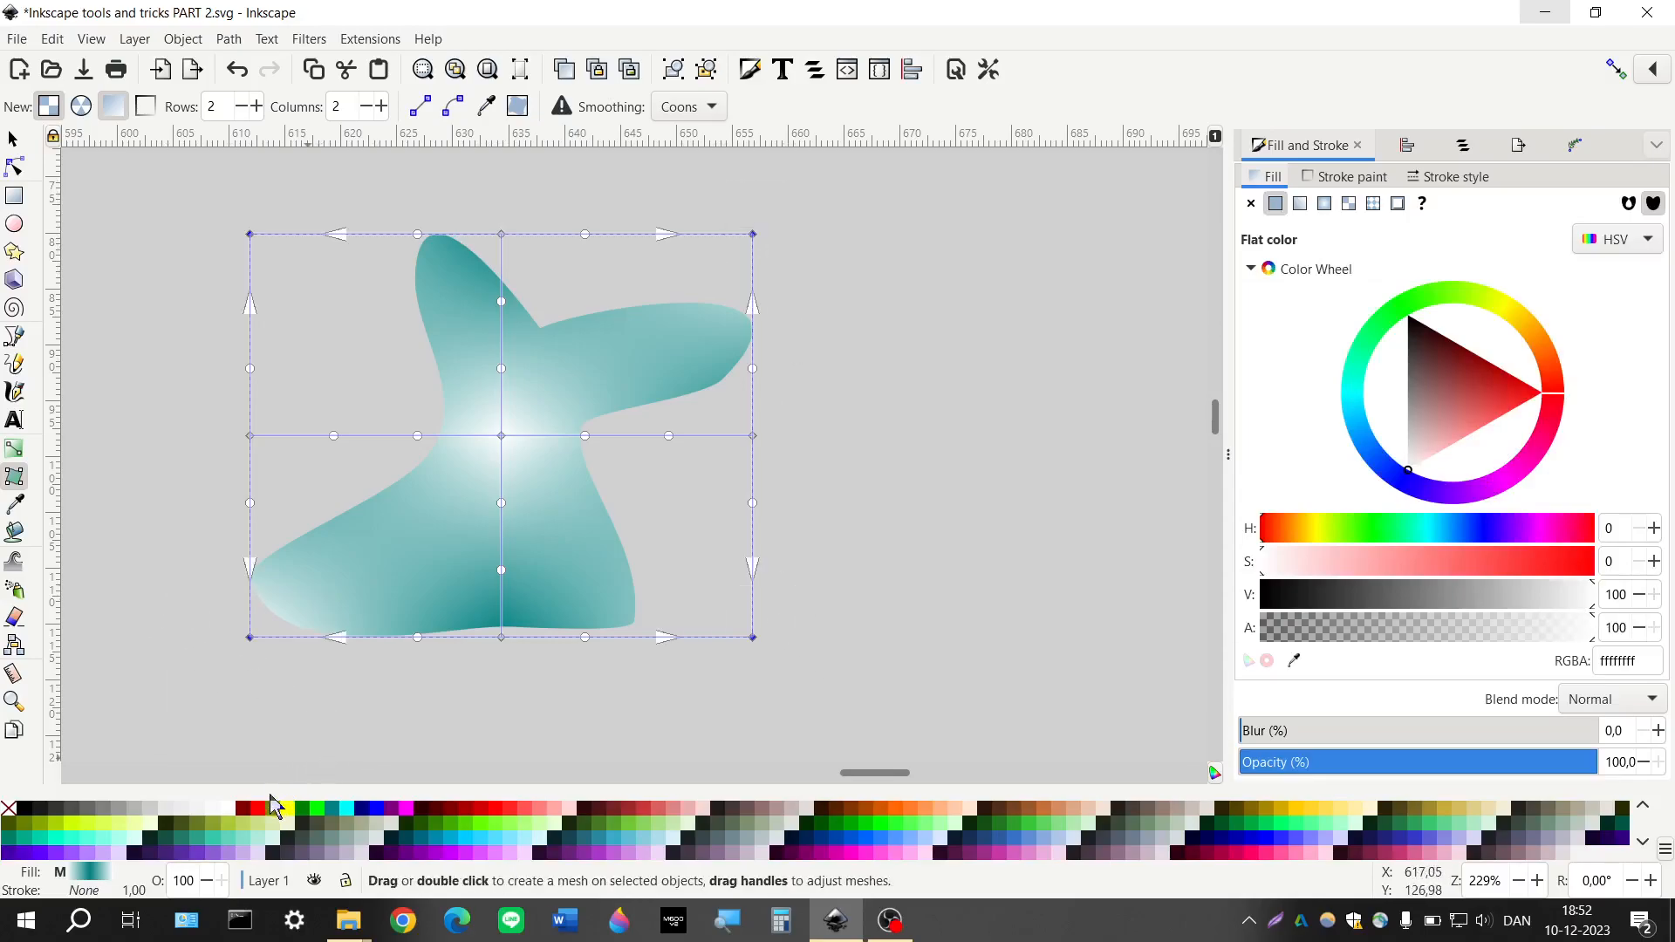
pyautogui.click(266, 818)
pyautogui.moveTo(471, 418); pyautogui.dragTo(545, 505)
pyautogui.click(482, 823)
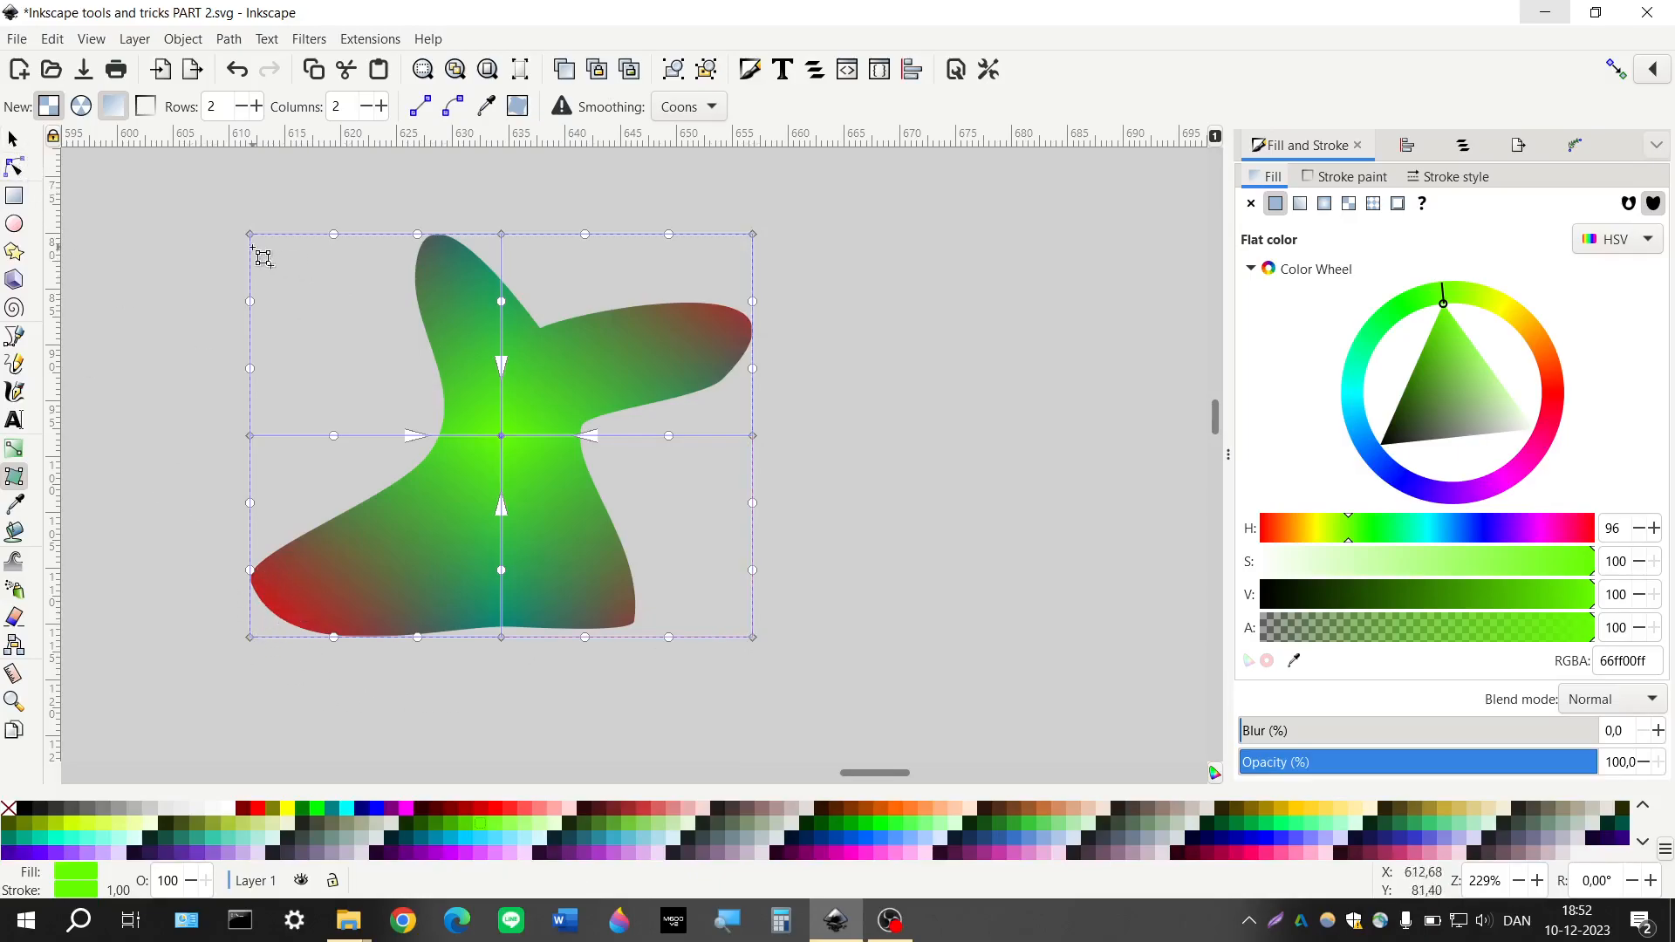
# Move the upper-left, upper-right and lower-right mesh corners and the left, top and right edge nodes toward the shape's outline
pyautogui.moveTo(254, 237); pyautogui.dragTo(388, 235)
pyautogui.moveTo(753, 234); pyautogui.dragTo(757, 288)
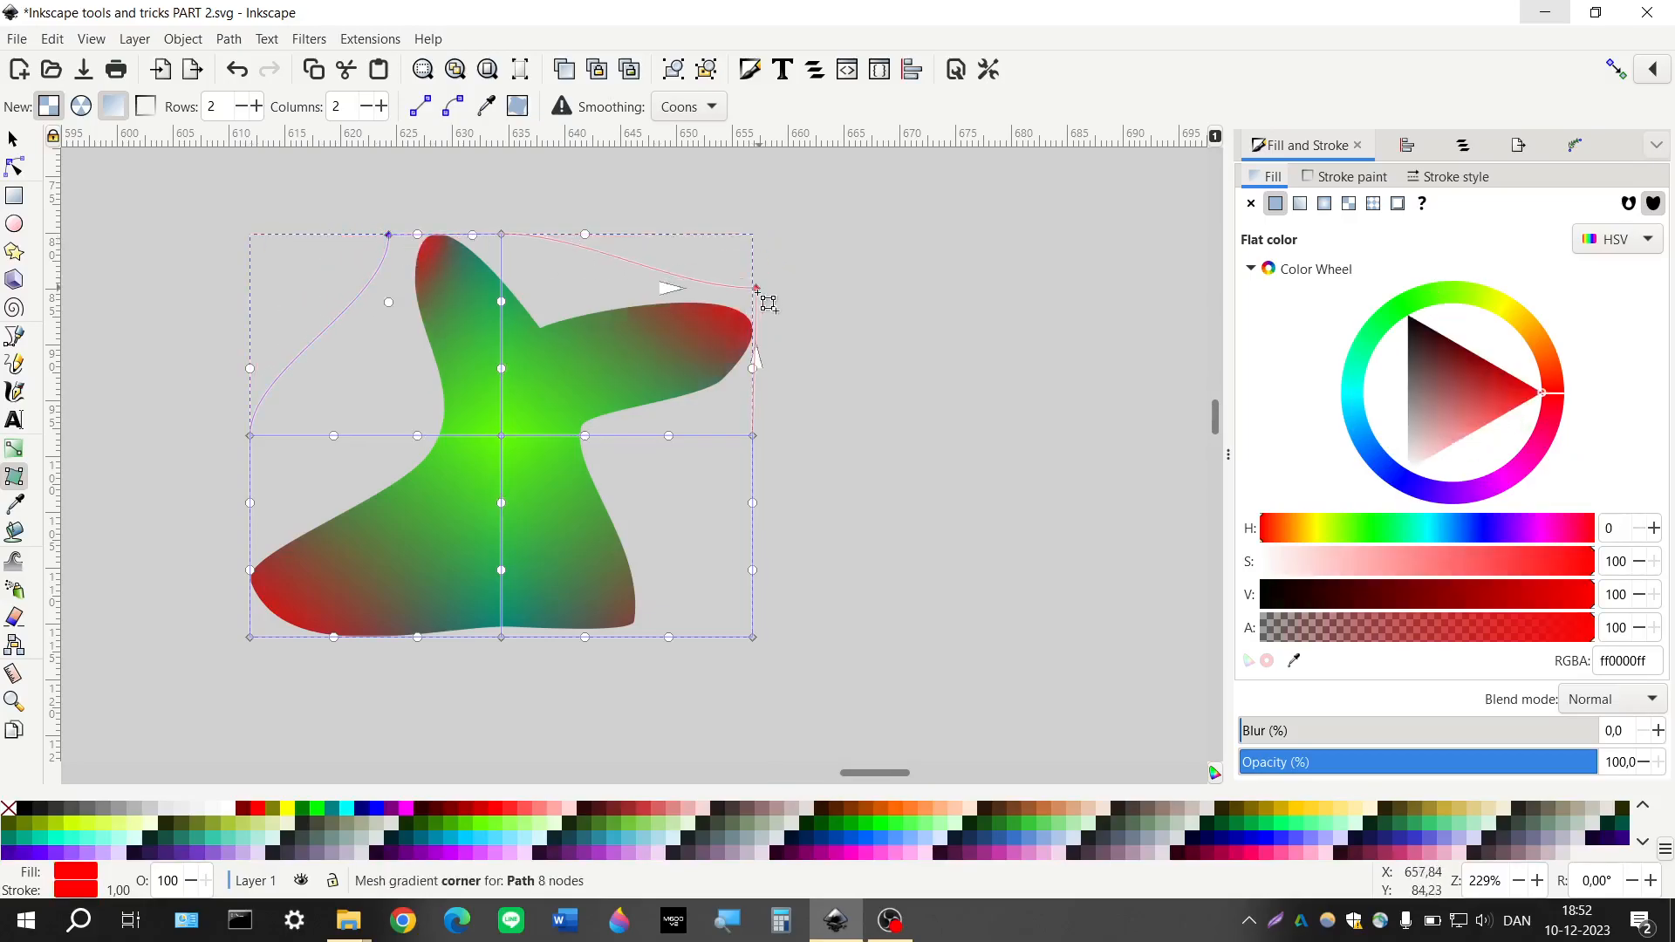
pyautogui.moveTo(753, 636); pyautogui.dragTo(646, 635)
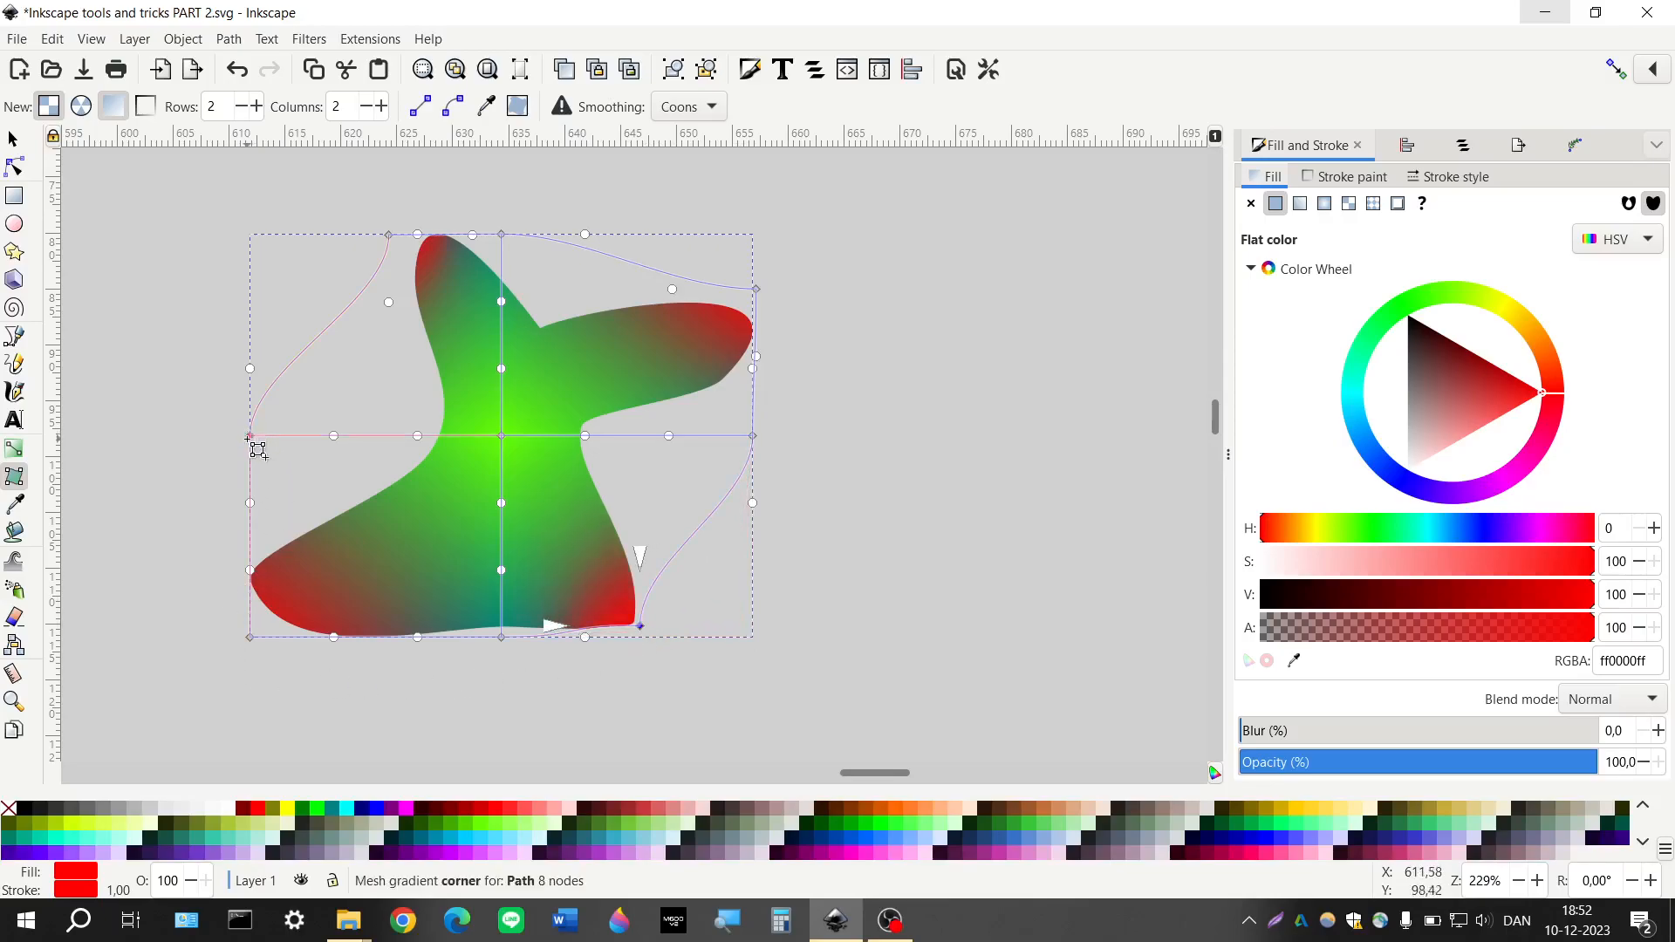
pyautogui.moveTo(251, 436); pyautogui.dragTo(417, 435)
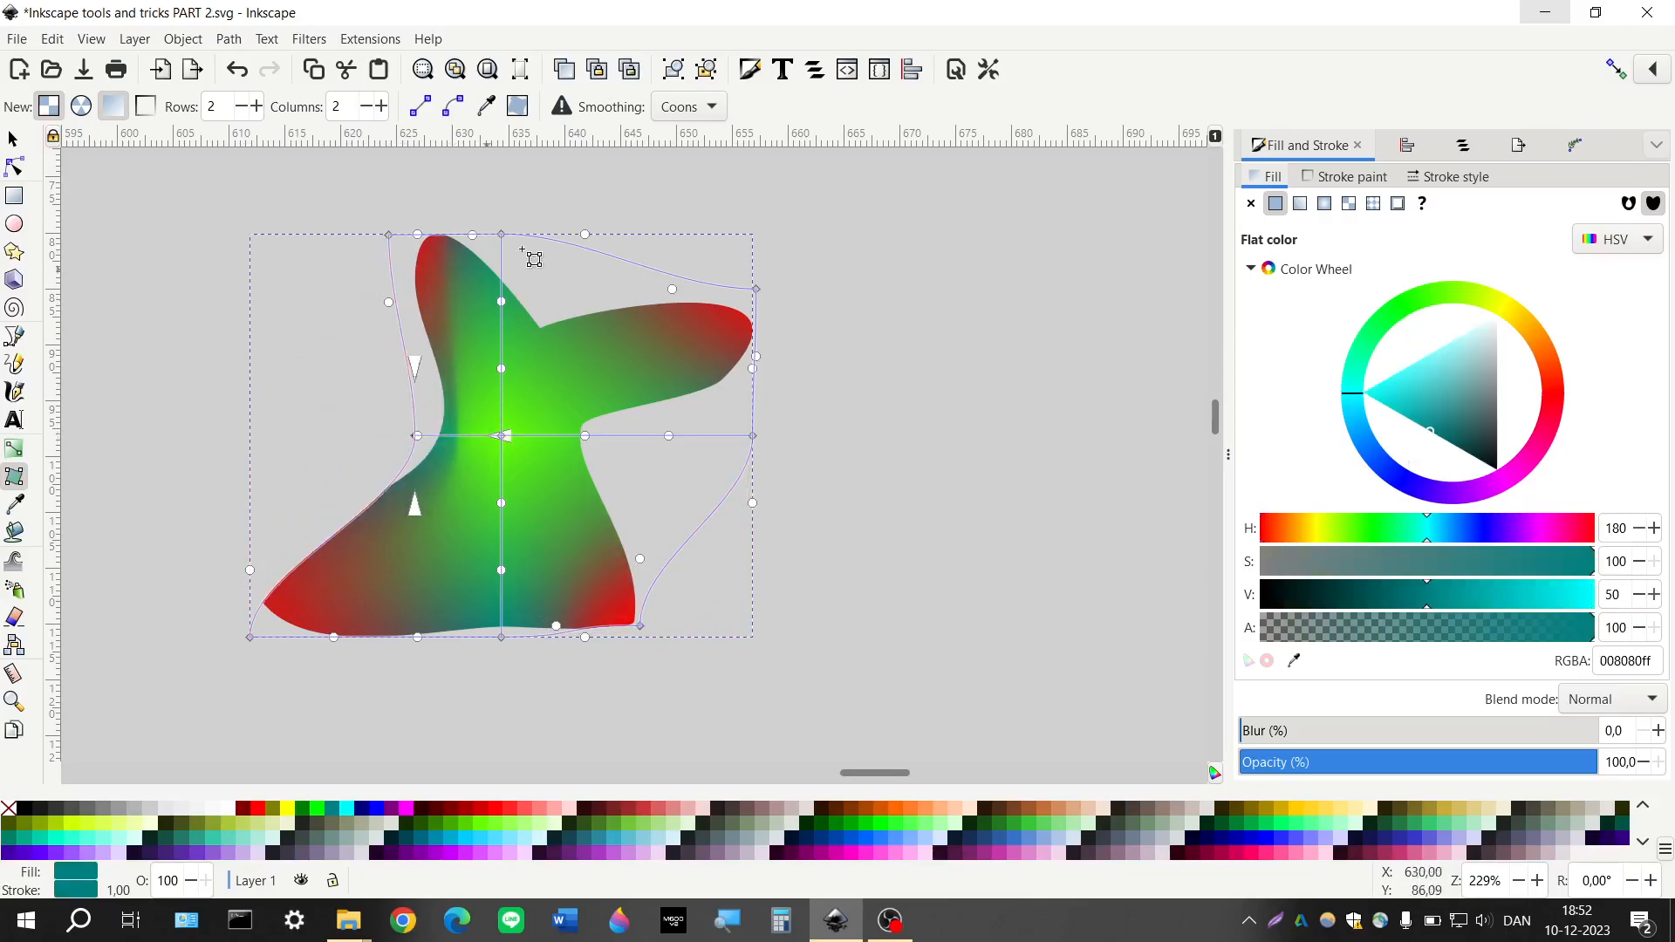
pyautogui.moveTo(520, 241); pyautogui.dragTo(569, 305)
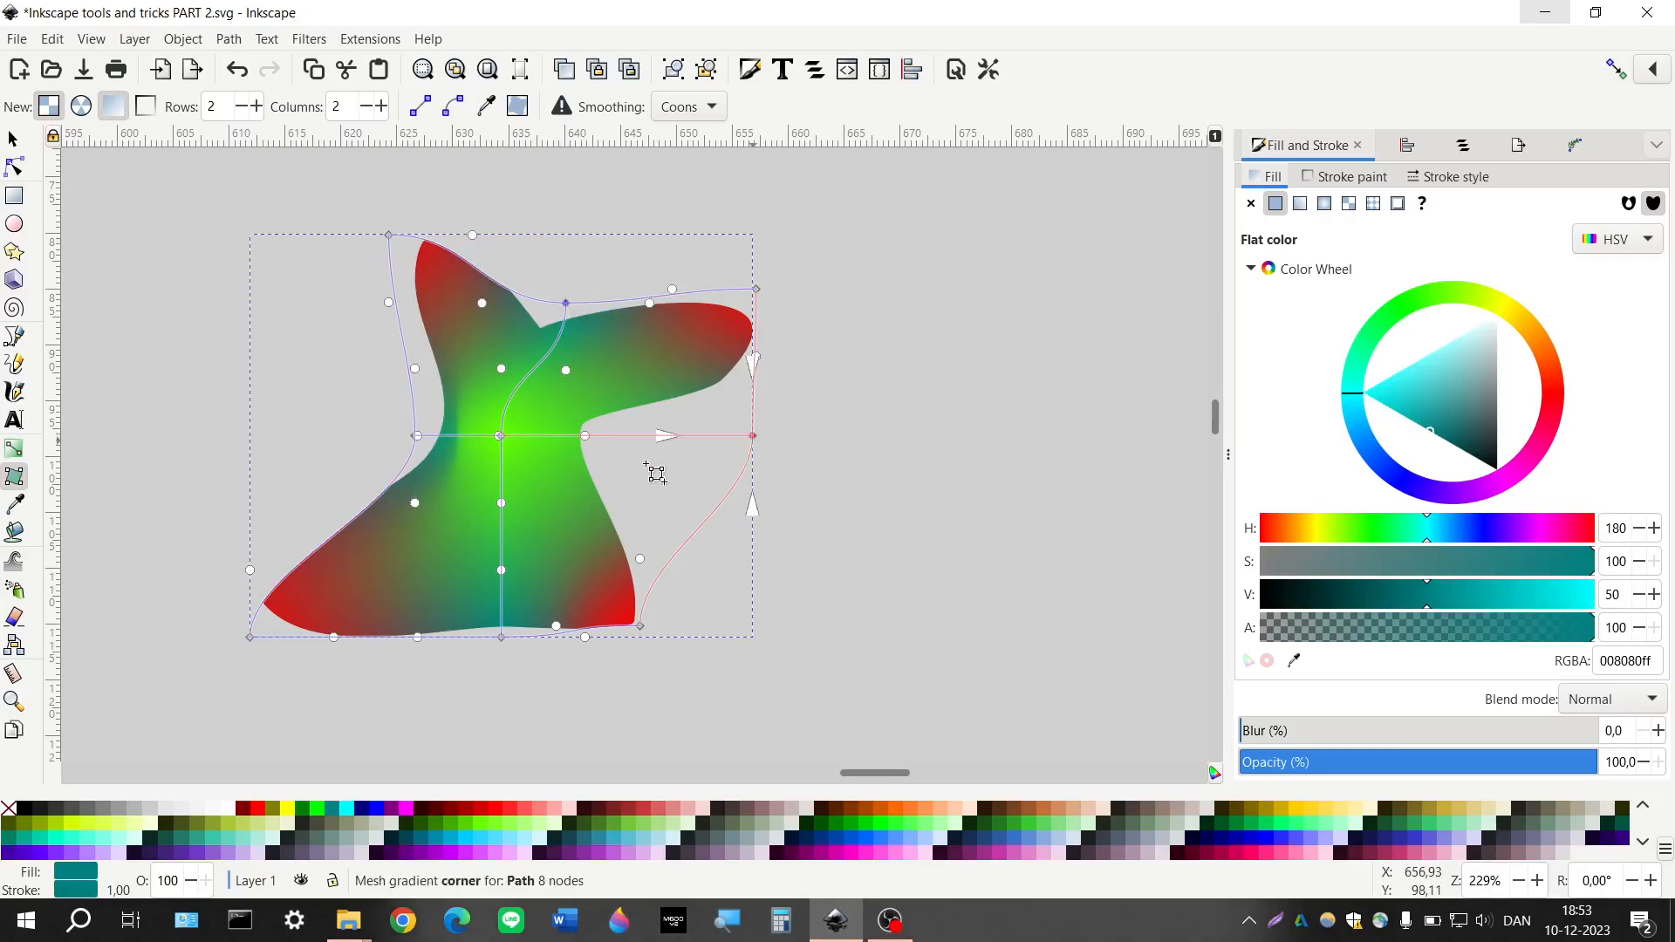
pyautogui.moveTo(753, 436); pyautogui.dragTo(612, 459)
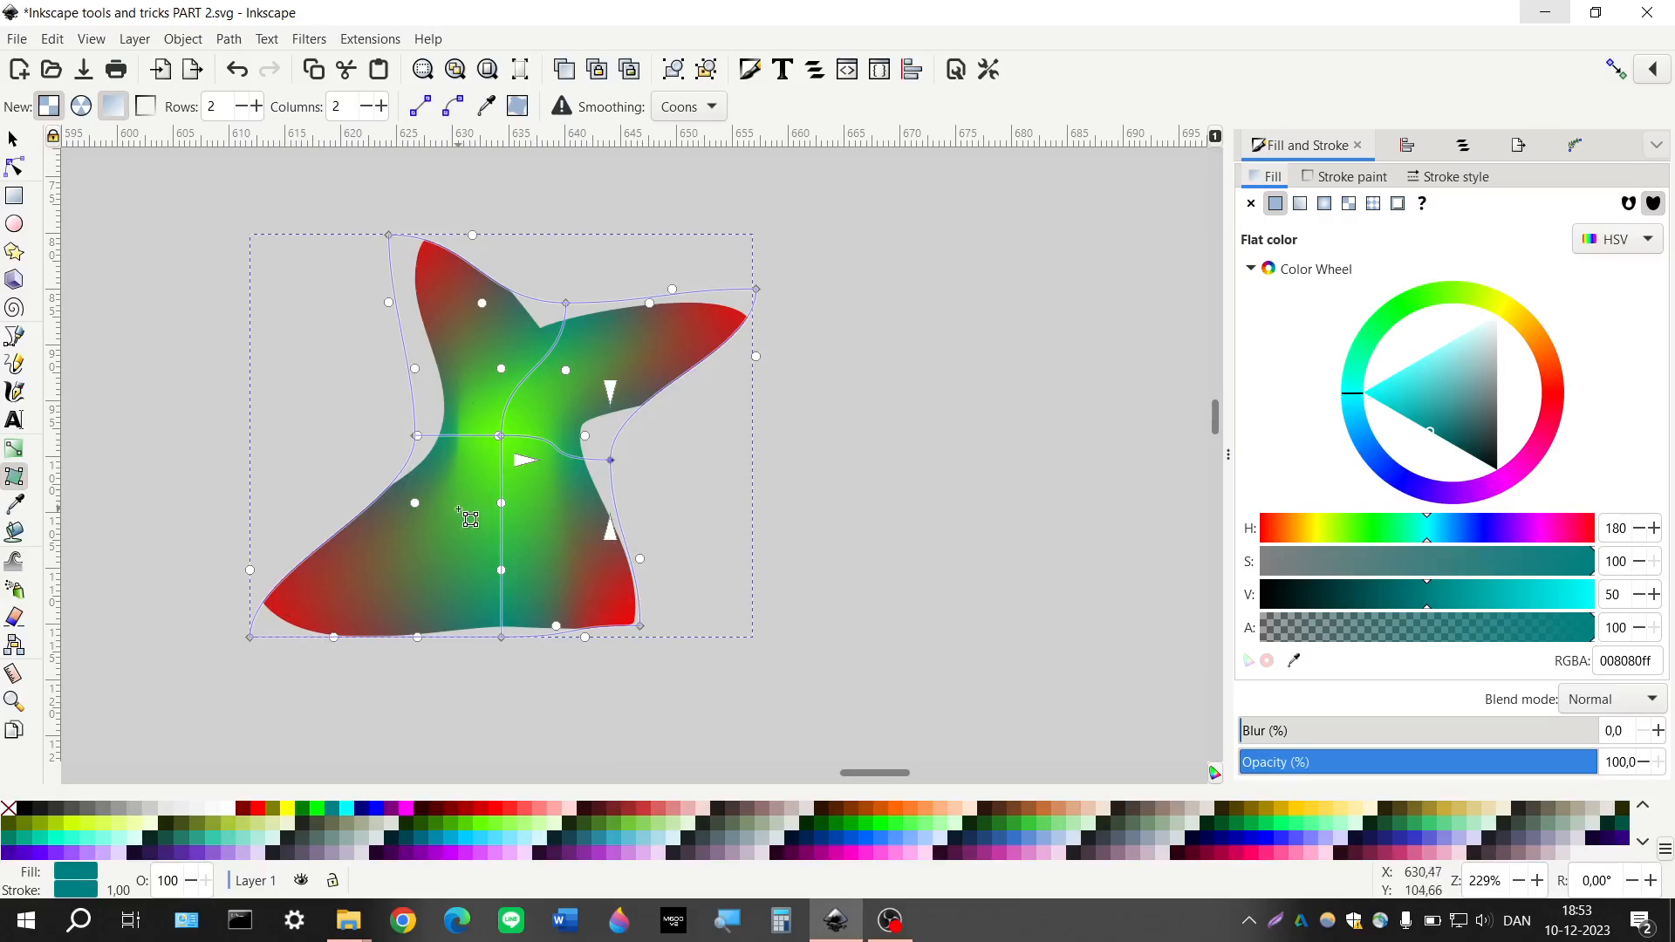
# Bend the mesh edges outward around the shape's two upper lobes by adjusting their curve handles
pyautogui.scroll(2, 572, 336)
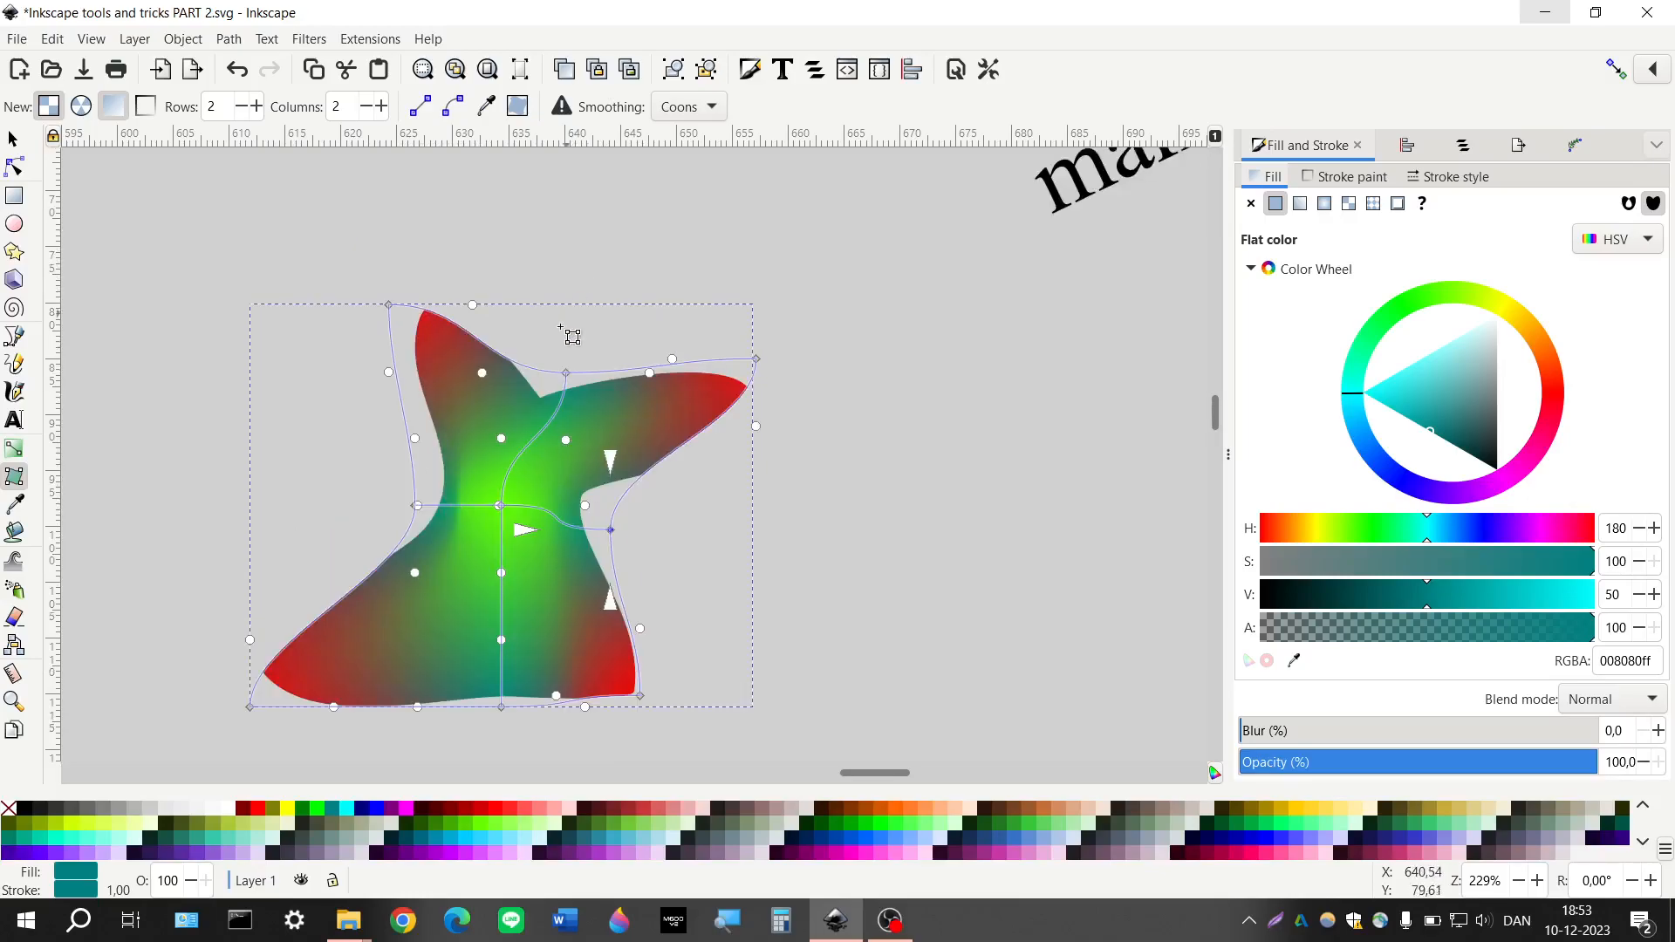
pyautogui.scroll(2, 572, 336)
pyautogui.moveTo(412, 283); pyautogui.dragTo(514, 220)
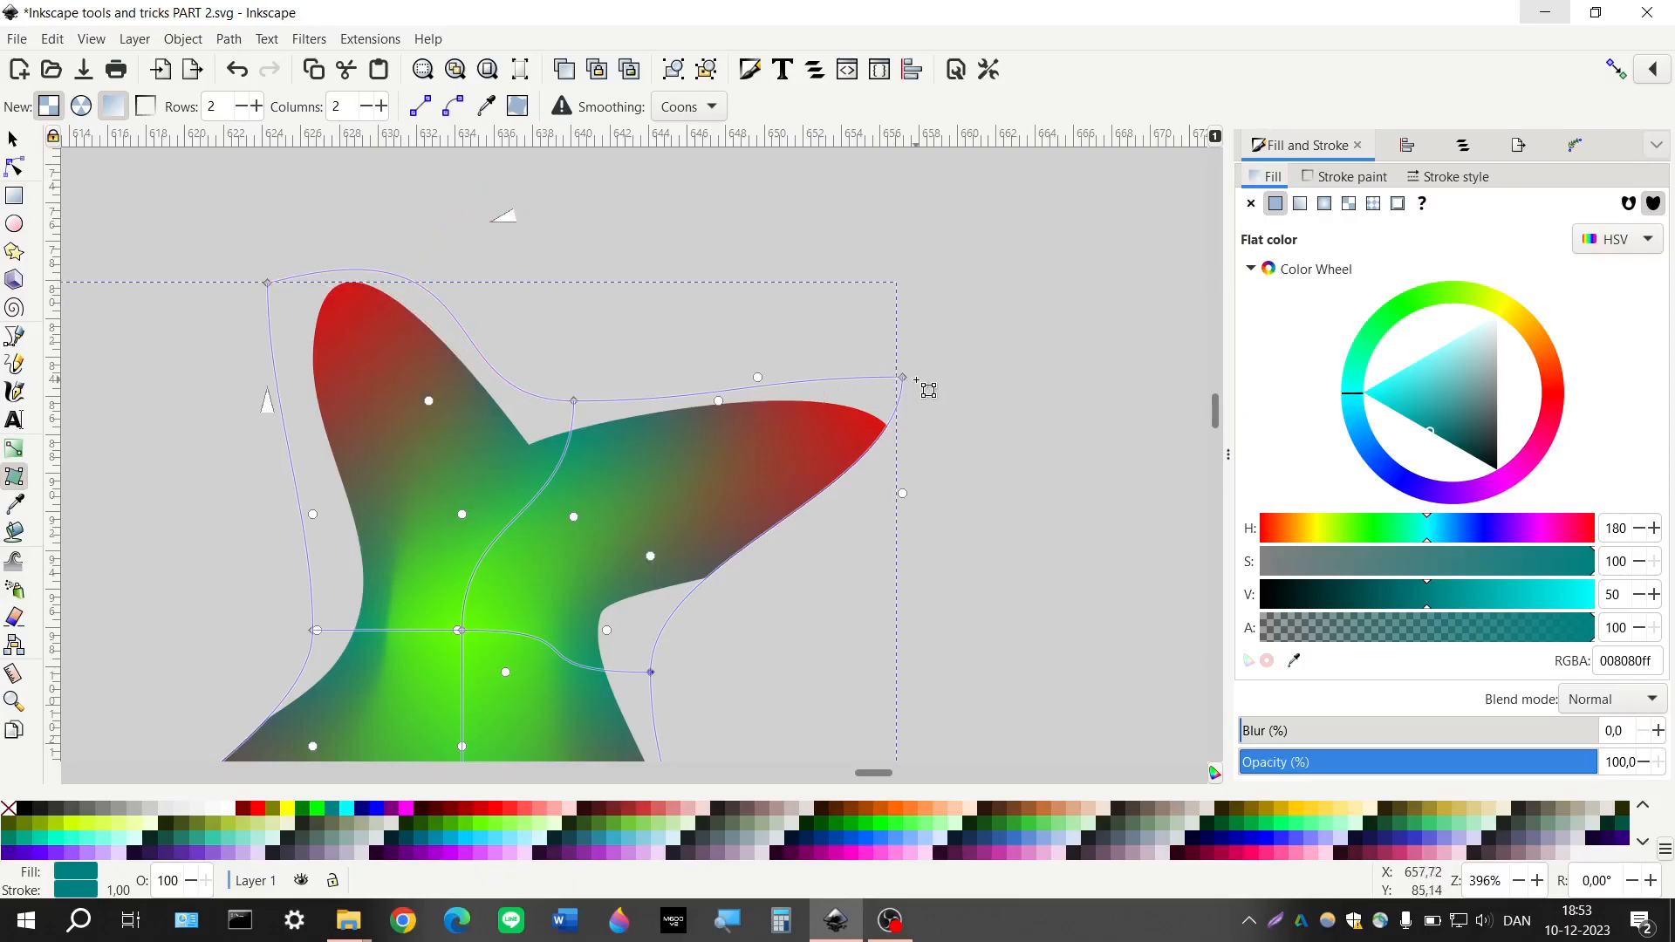
pyautogui.scroll(-2, 914, 433)
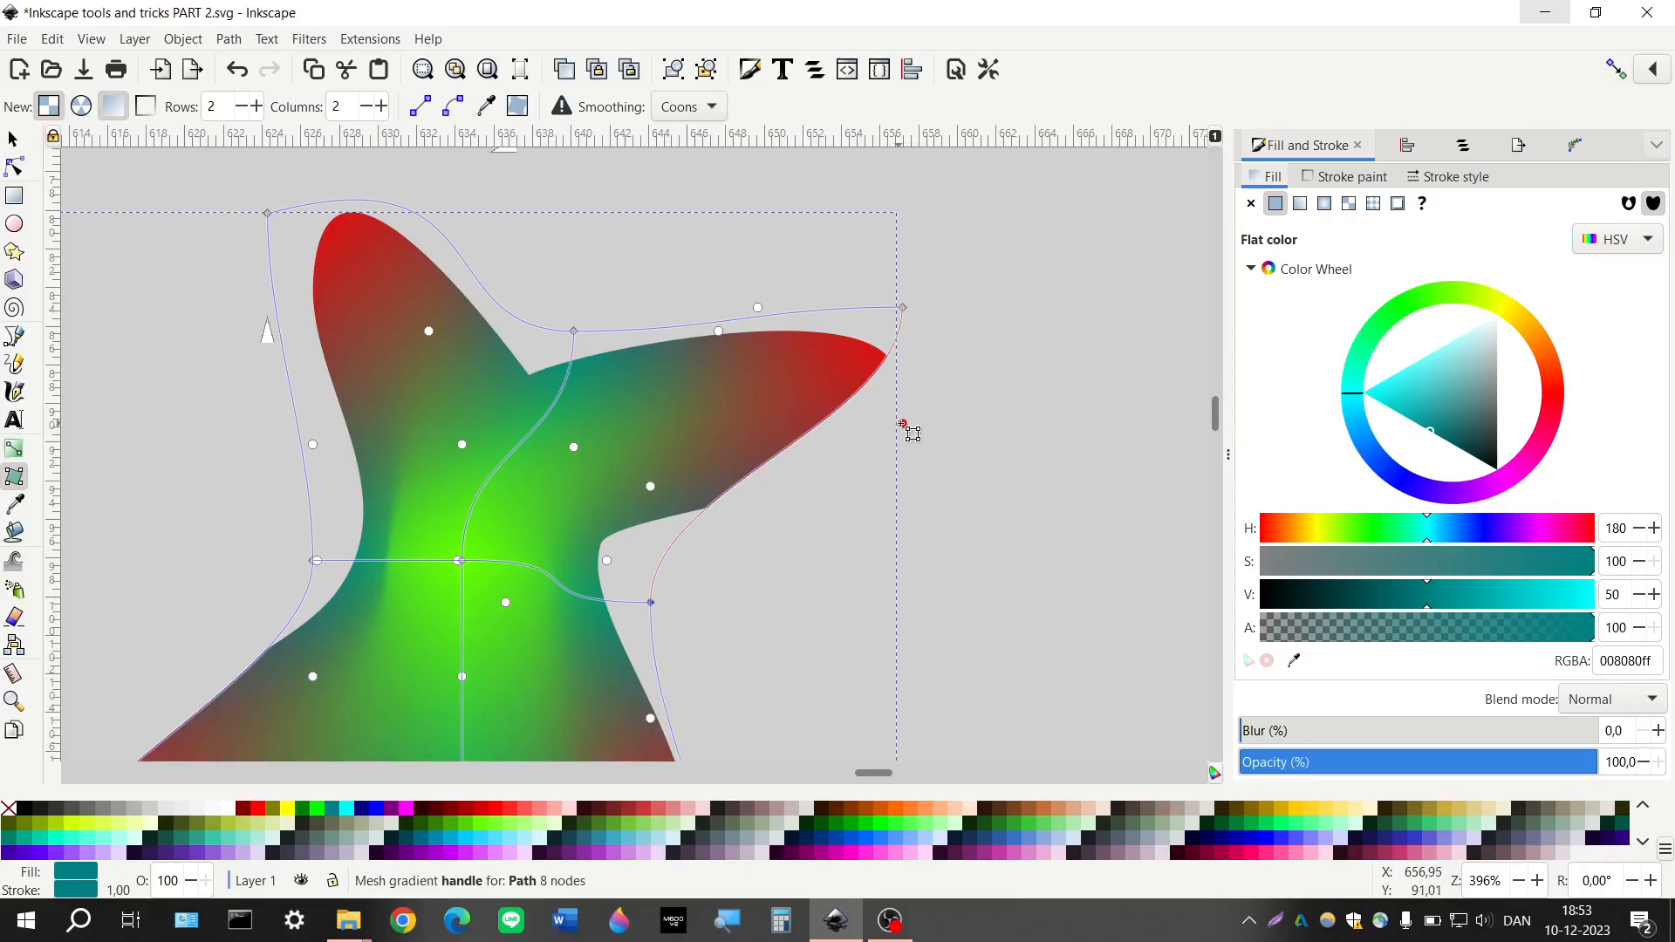
pyautogui.moveTo(899, 422); pyautogui.dragTo(977, 522)
# Nudge the lower-right mesh corner outward and curve the left half of the bottom mesh edge below the shape
pyautogui.scroll(-8, 733, 528)
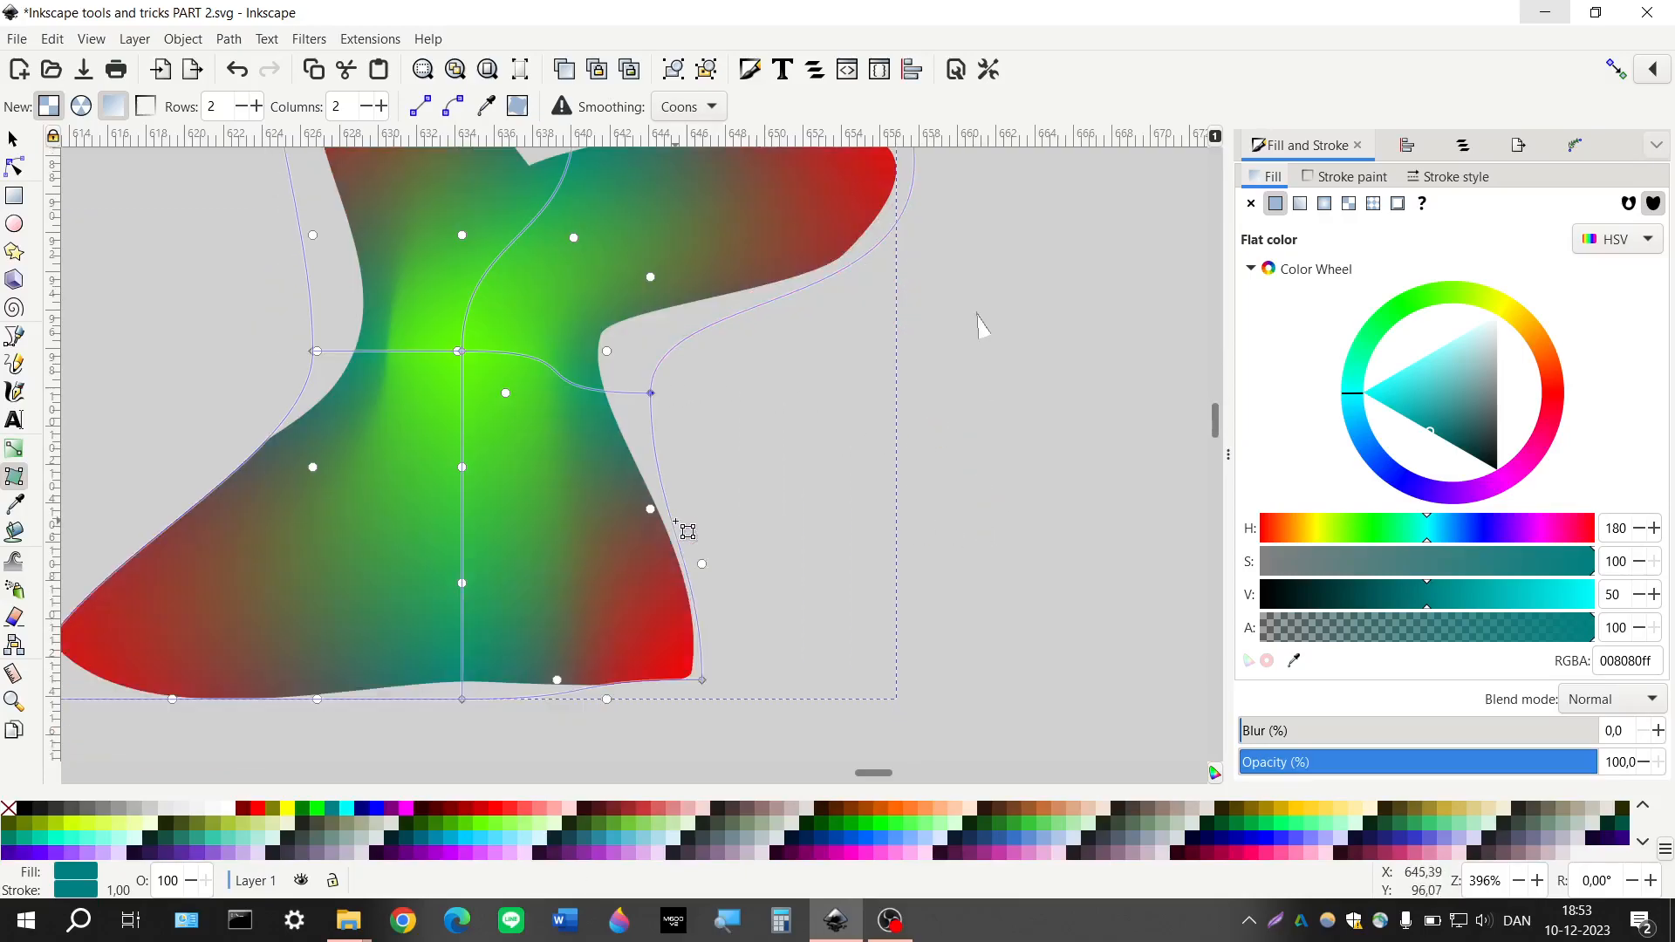
pyautogui.click(705, 624)
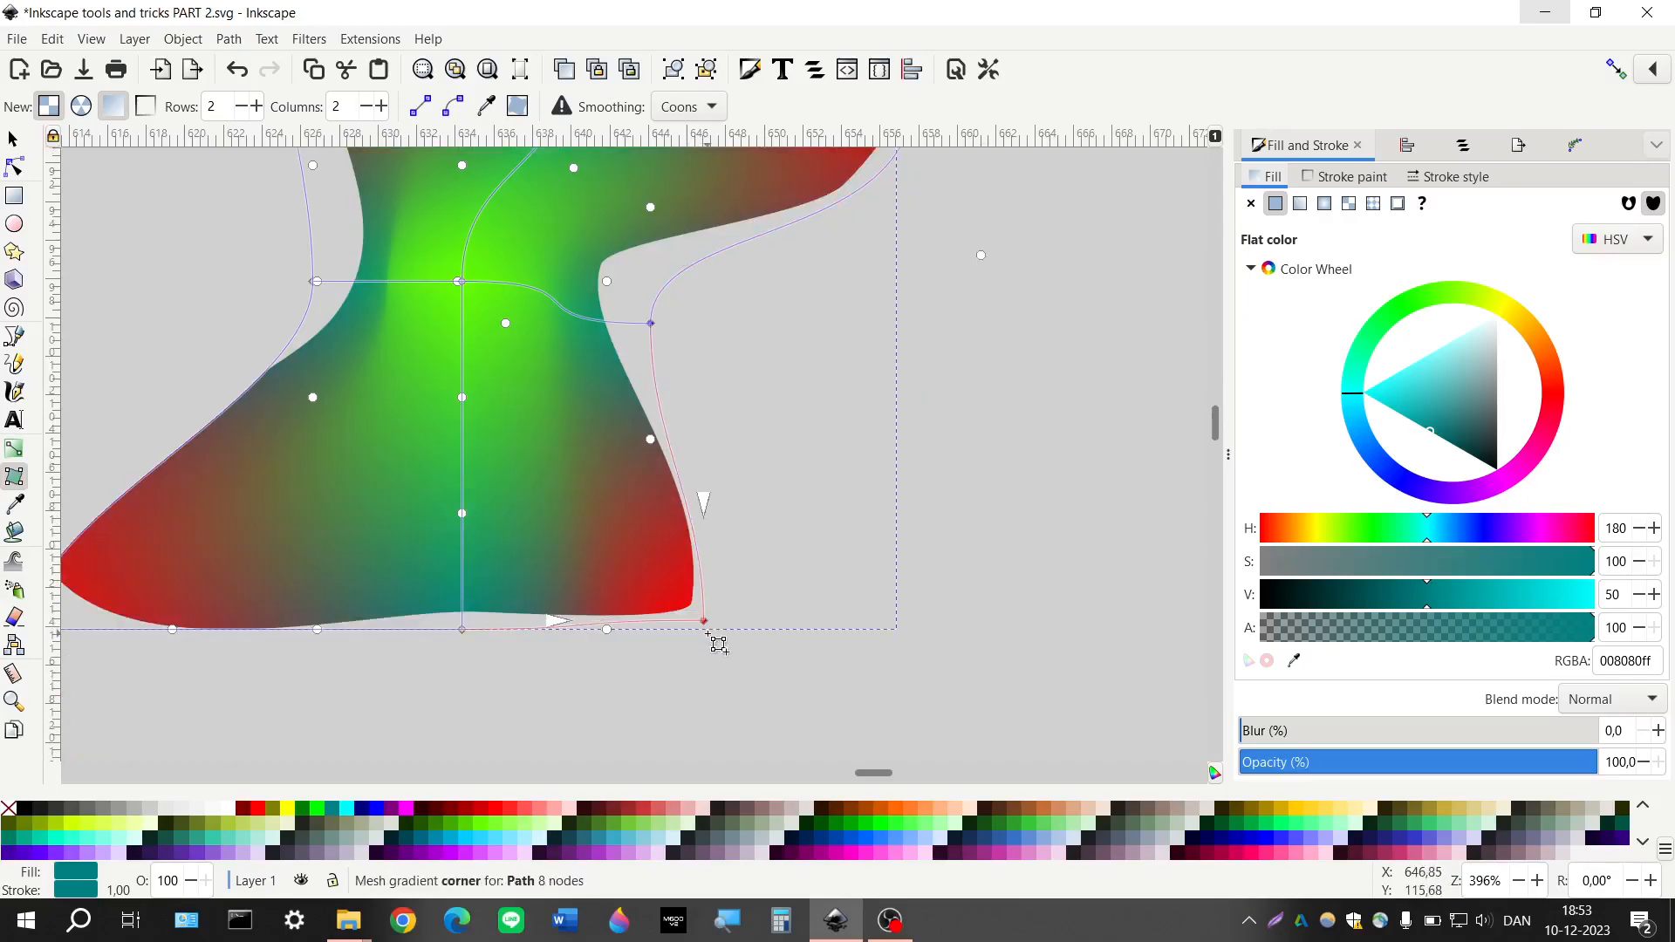
pyautogui.hscroll(-8, 460, 585)
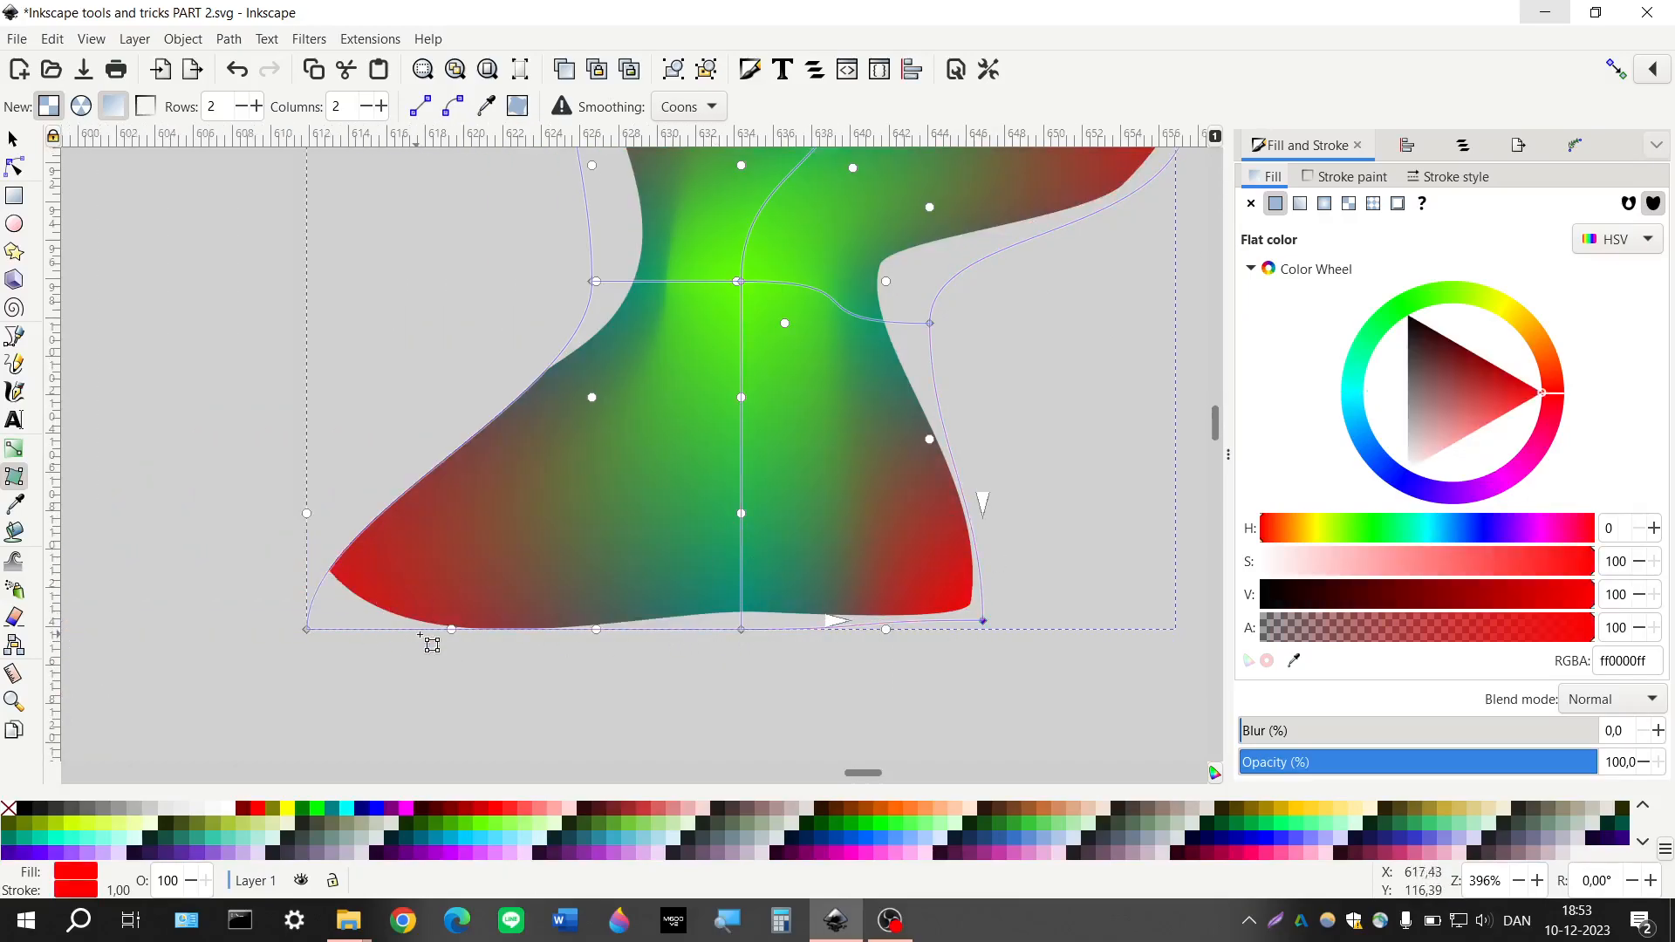
pyautogui.click(455, 628)
pyautogui.moveTo(455, 629); pyautogui.dragTo(447, 671)
pyautogui.moveTo(612, 639); pyautogui.dragTo(606, 677)
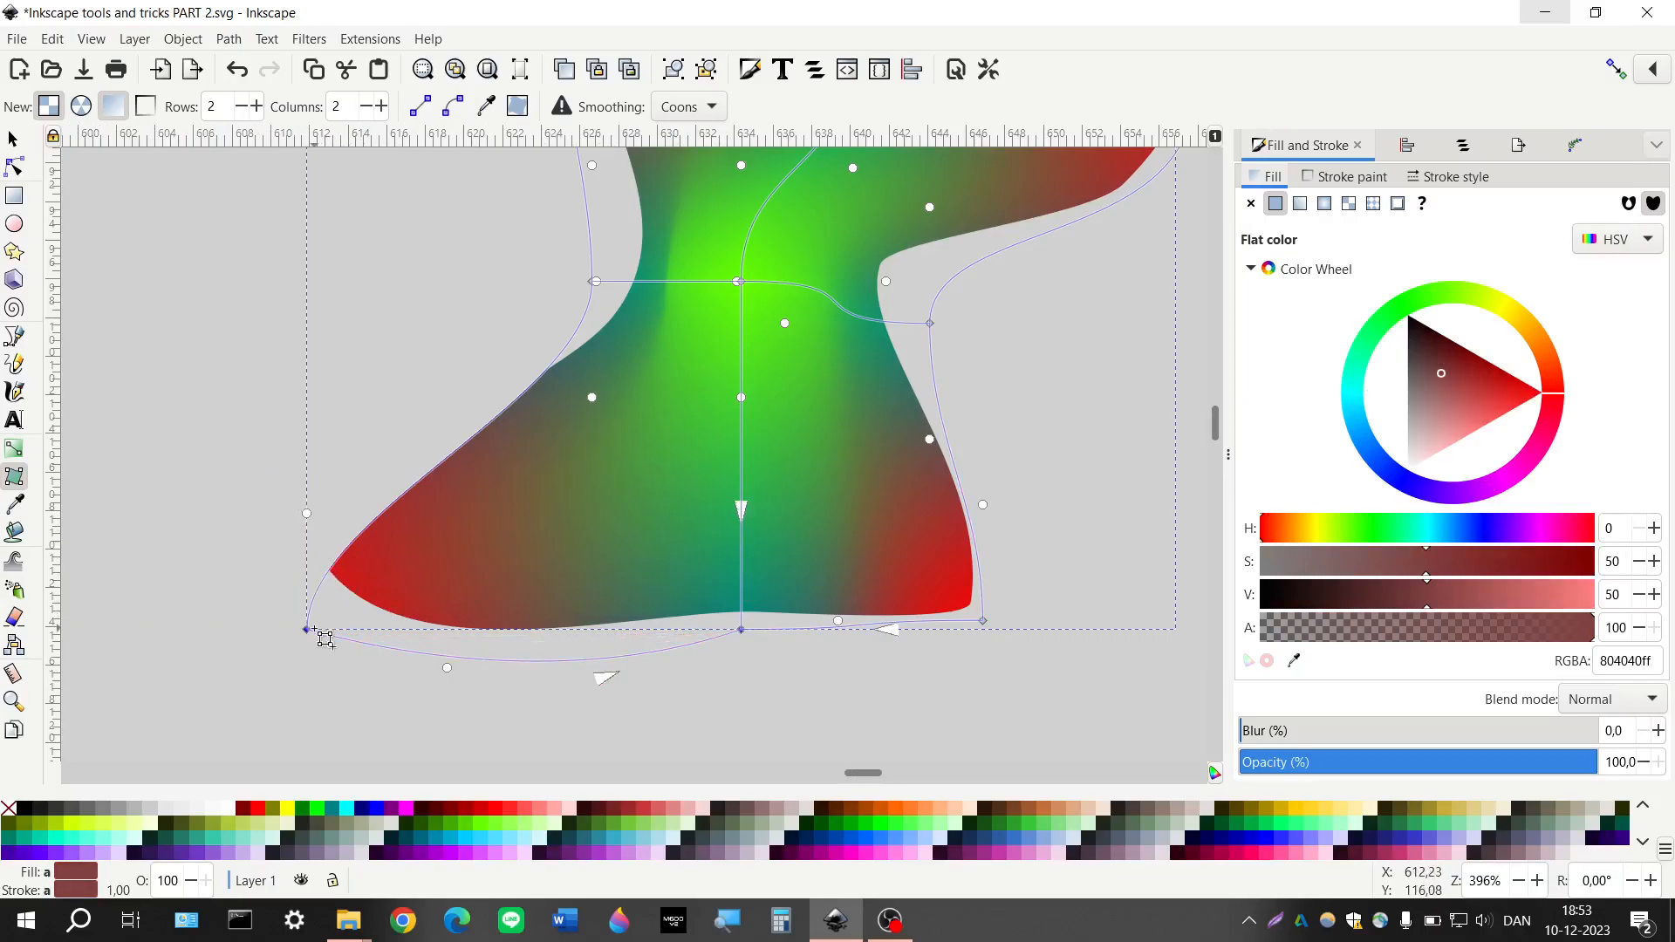
pyautogui.scroll(2, 377, 520)
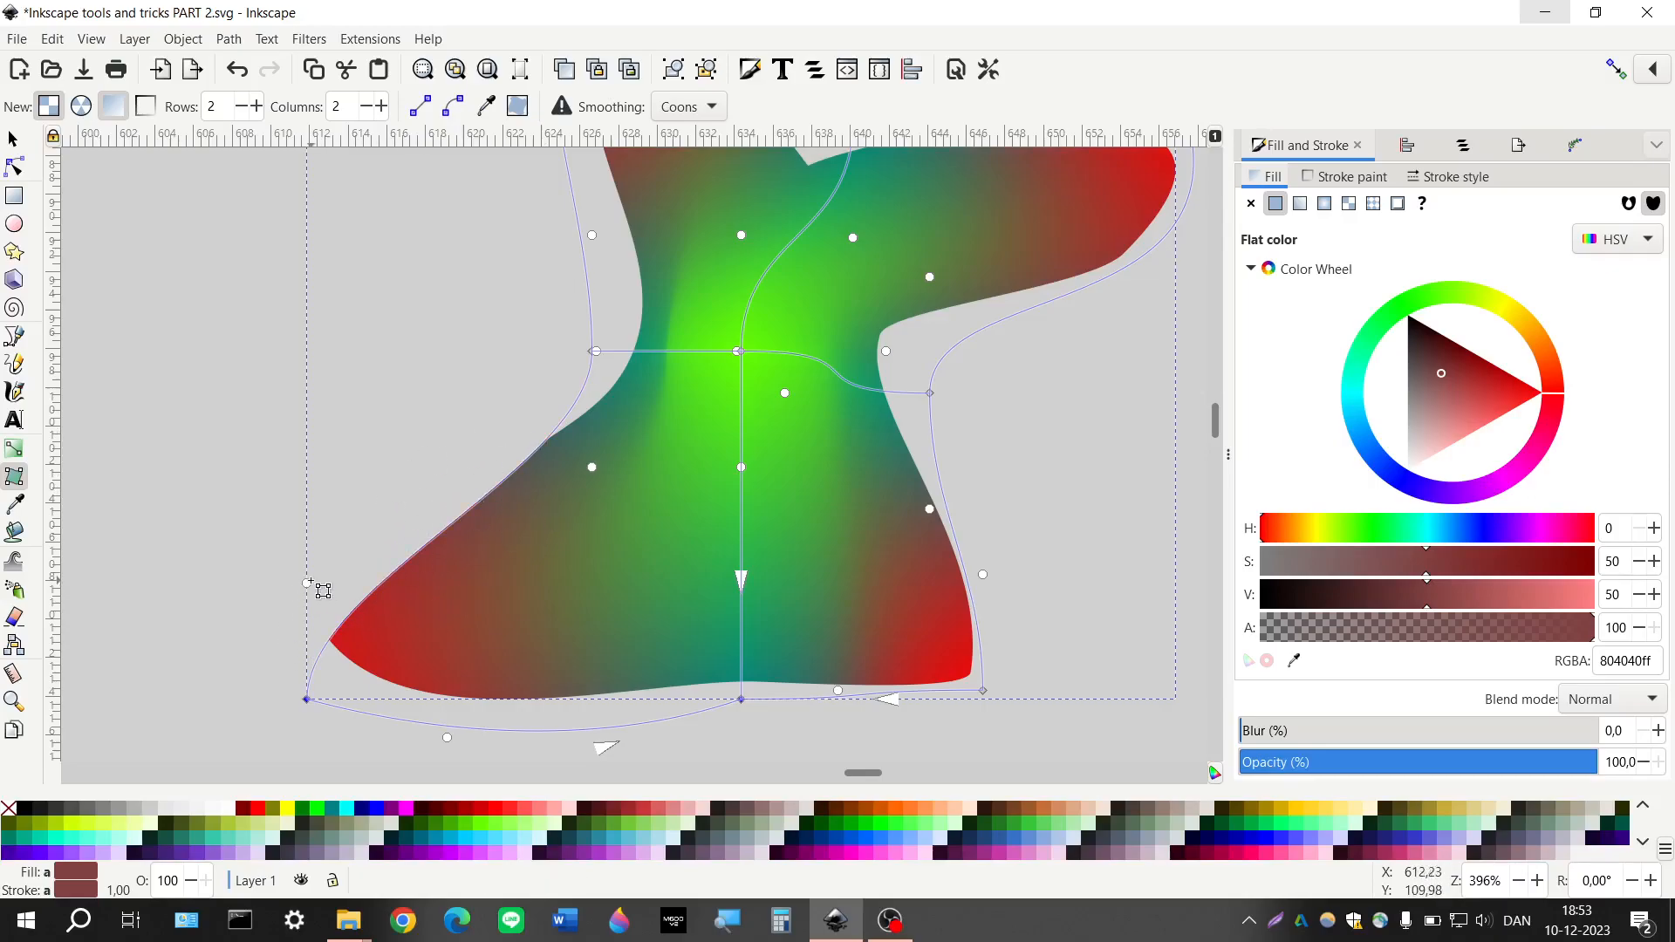
# Bend the lower part of the left mesh edge outward around the shape's lower-left lobe with its corner curve handle
pyautogui.moveTo(311, 582); pyautogui.dragTo(167, 489)
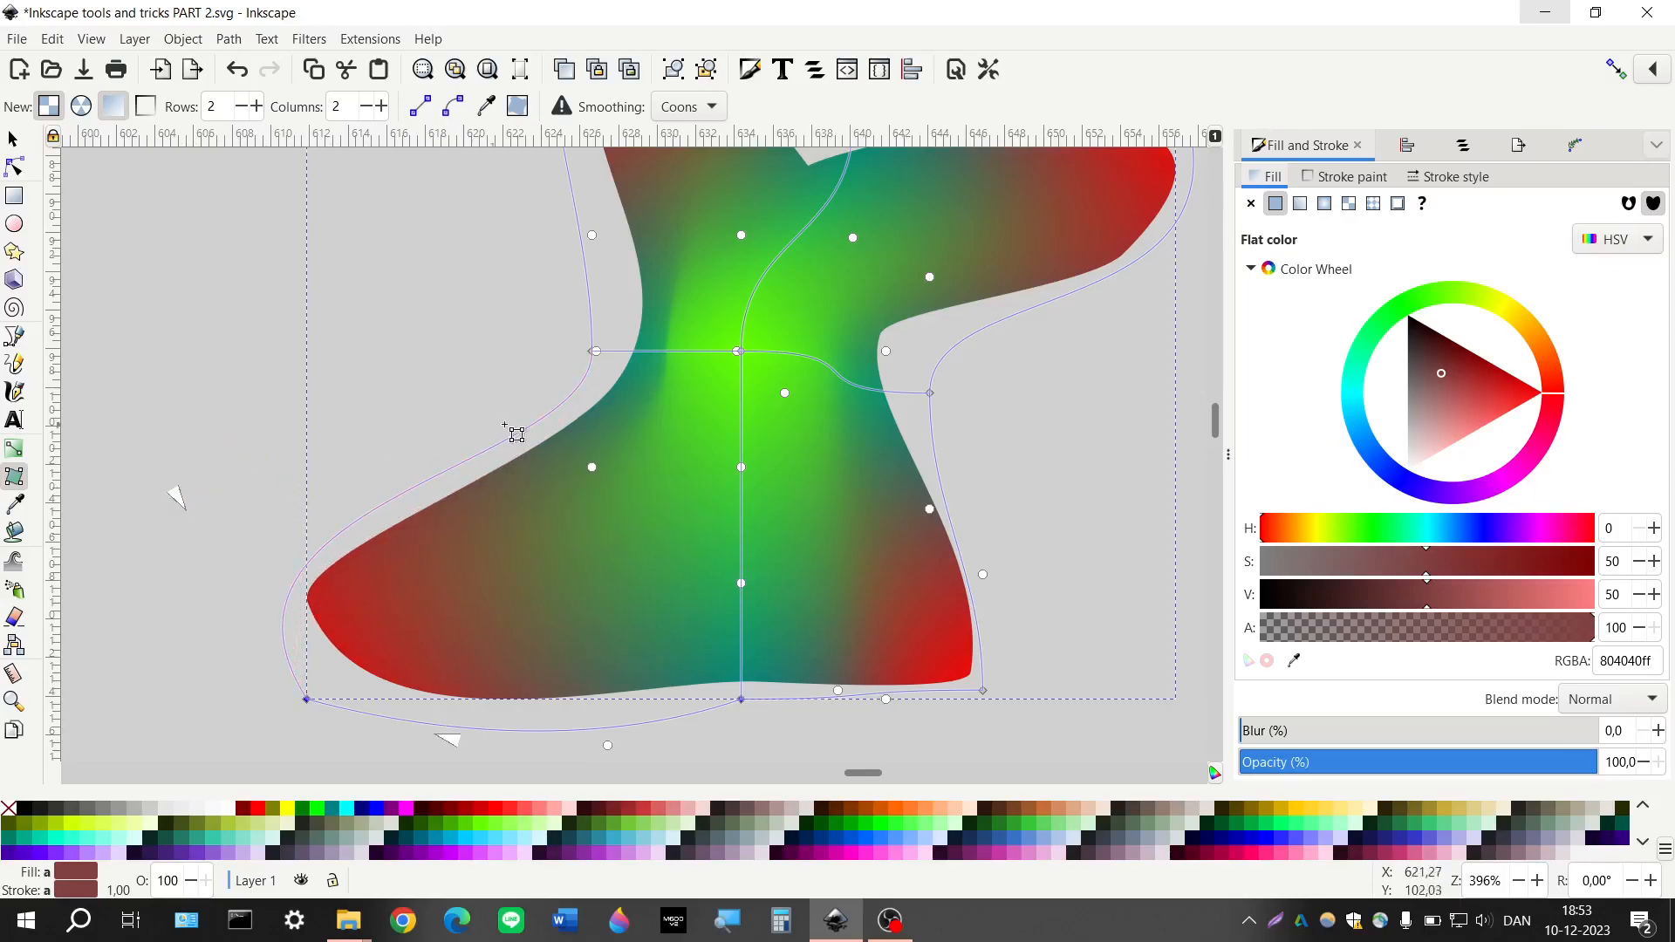
pyautogui.scroll(5, 576, 419)
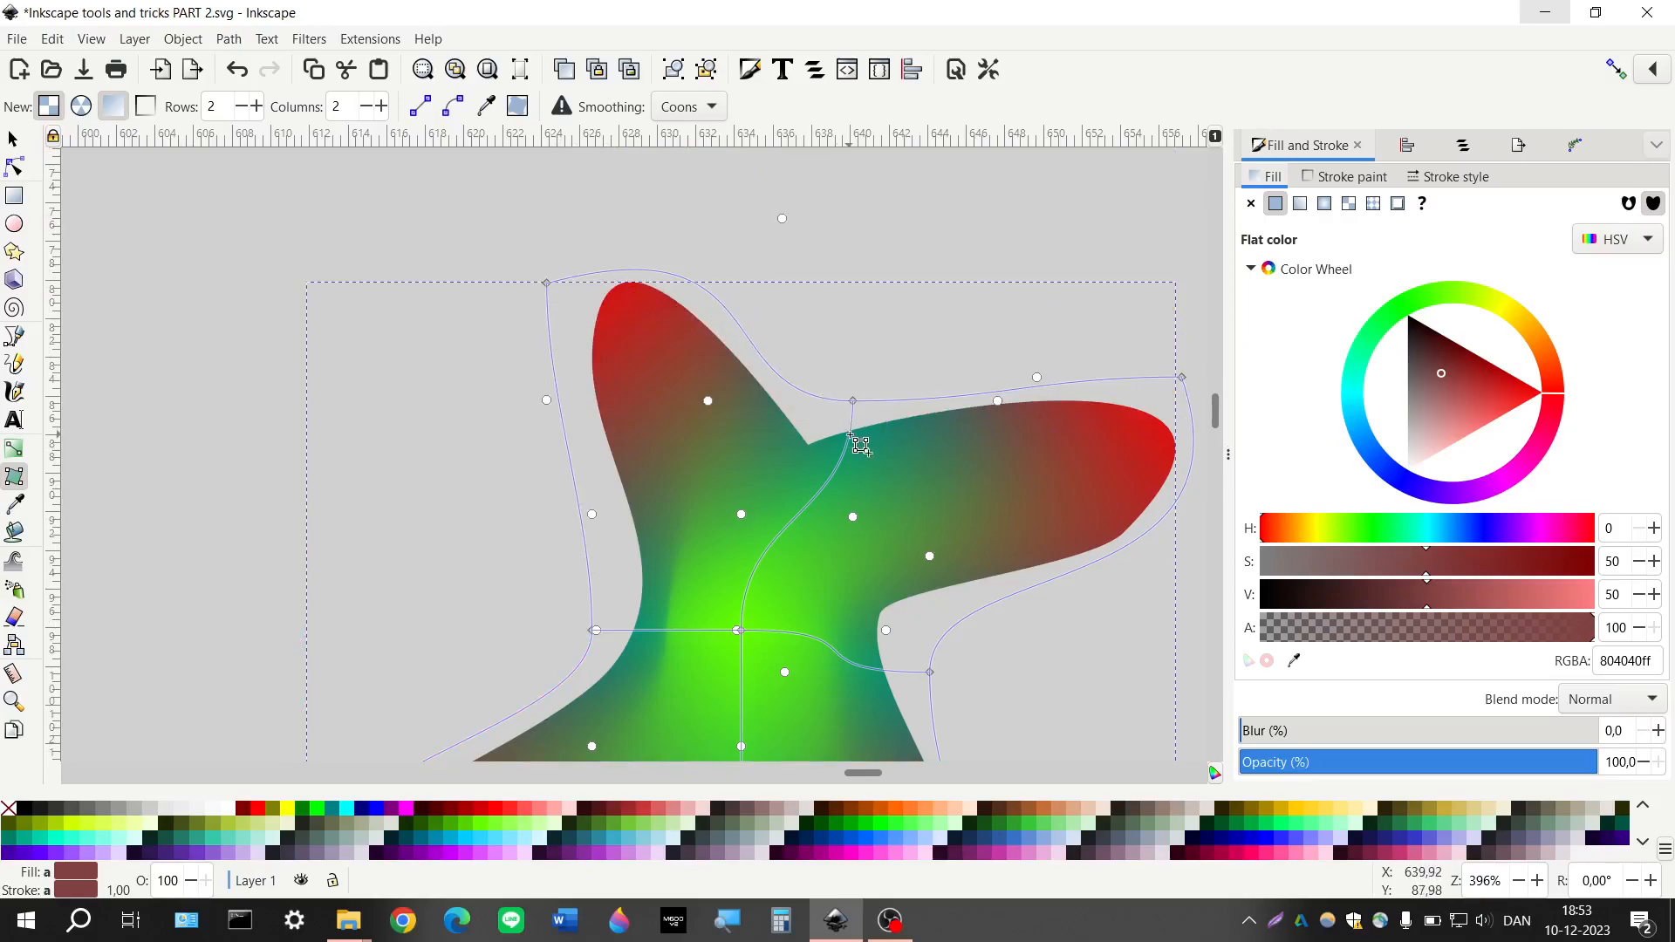
pyautogui.scroll(-4, 861, 445)
pyautogui.scroll(-3, 567, 524)
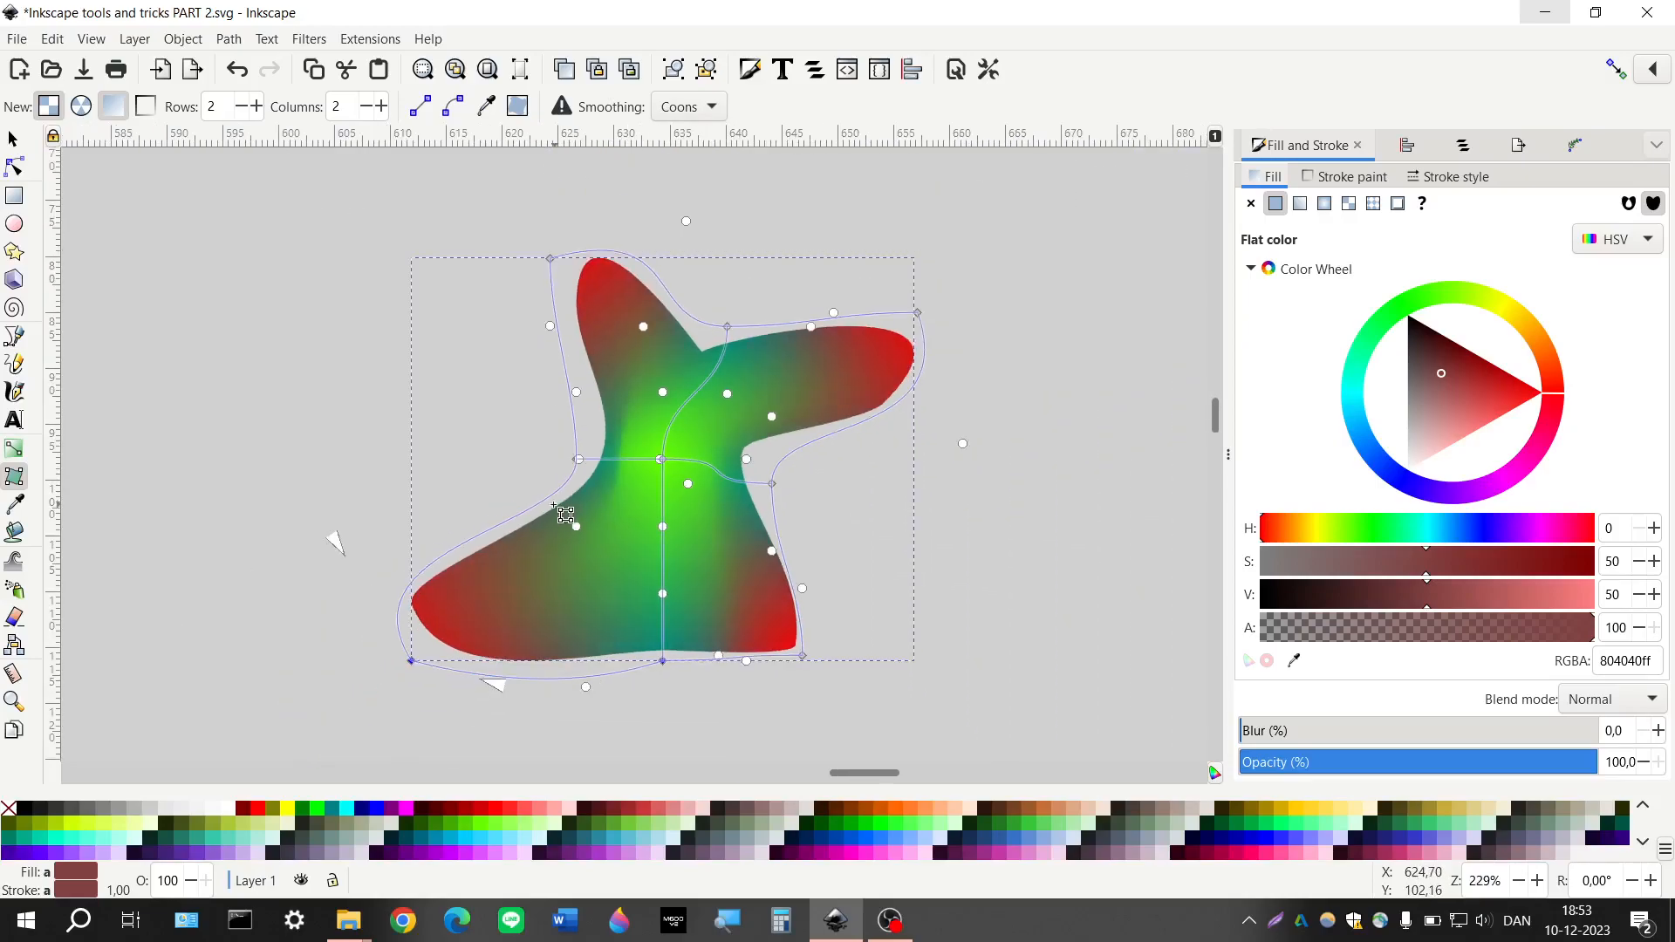
pyautogui.hscroll(2, 567, 522)
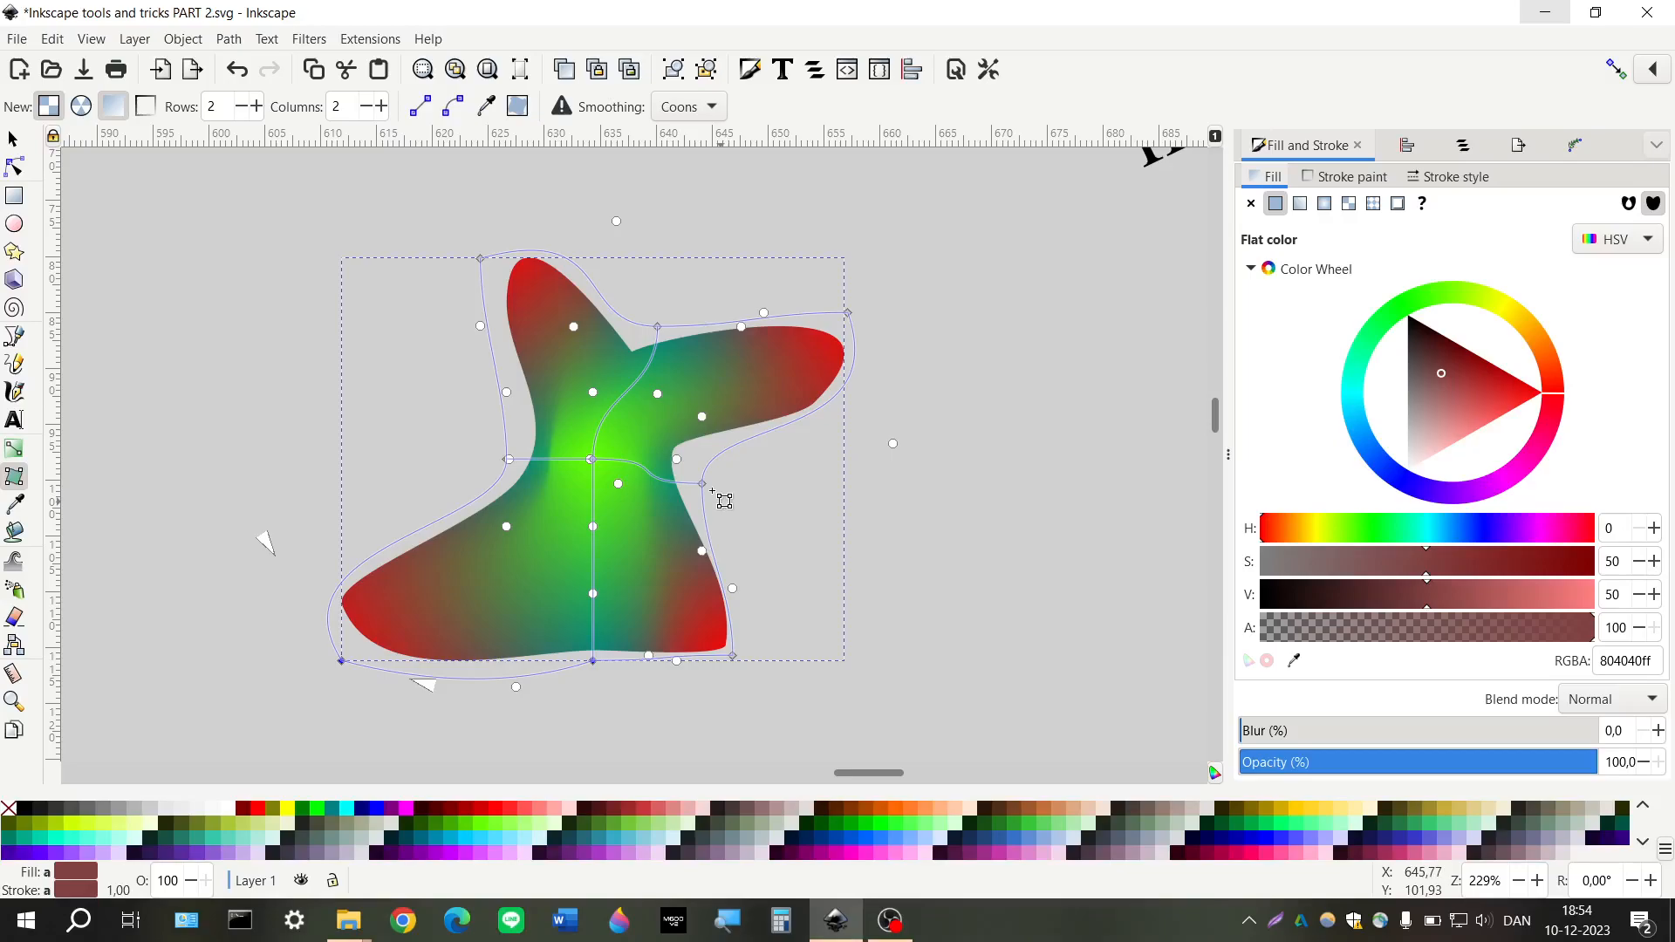
pyautogui.keyDown('ctrl'); pyautogui.scroll(1, 723, 500); pyautogui.keyUp('ctrl')
# Switch to the Selector tool and deselect the shape with the mesh gradient
pyautogui.click(13, 141)
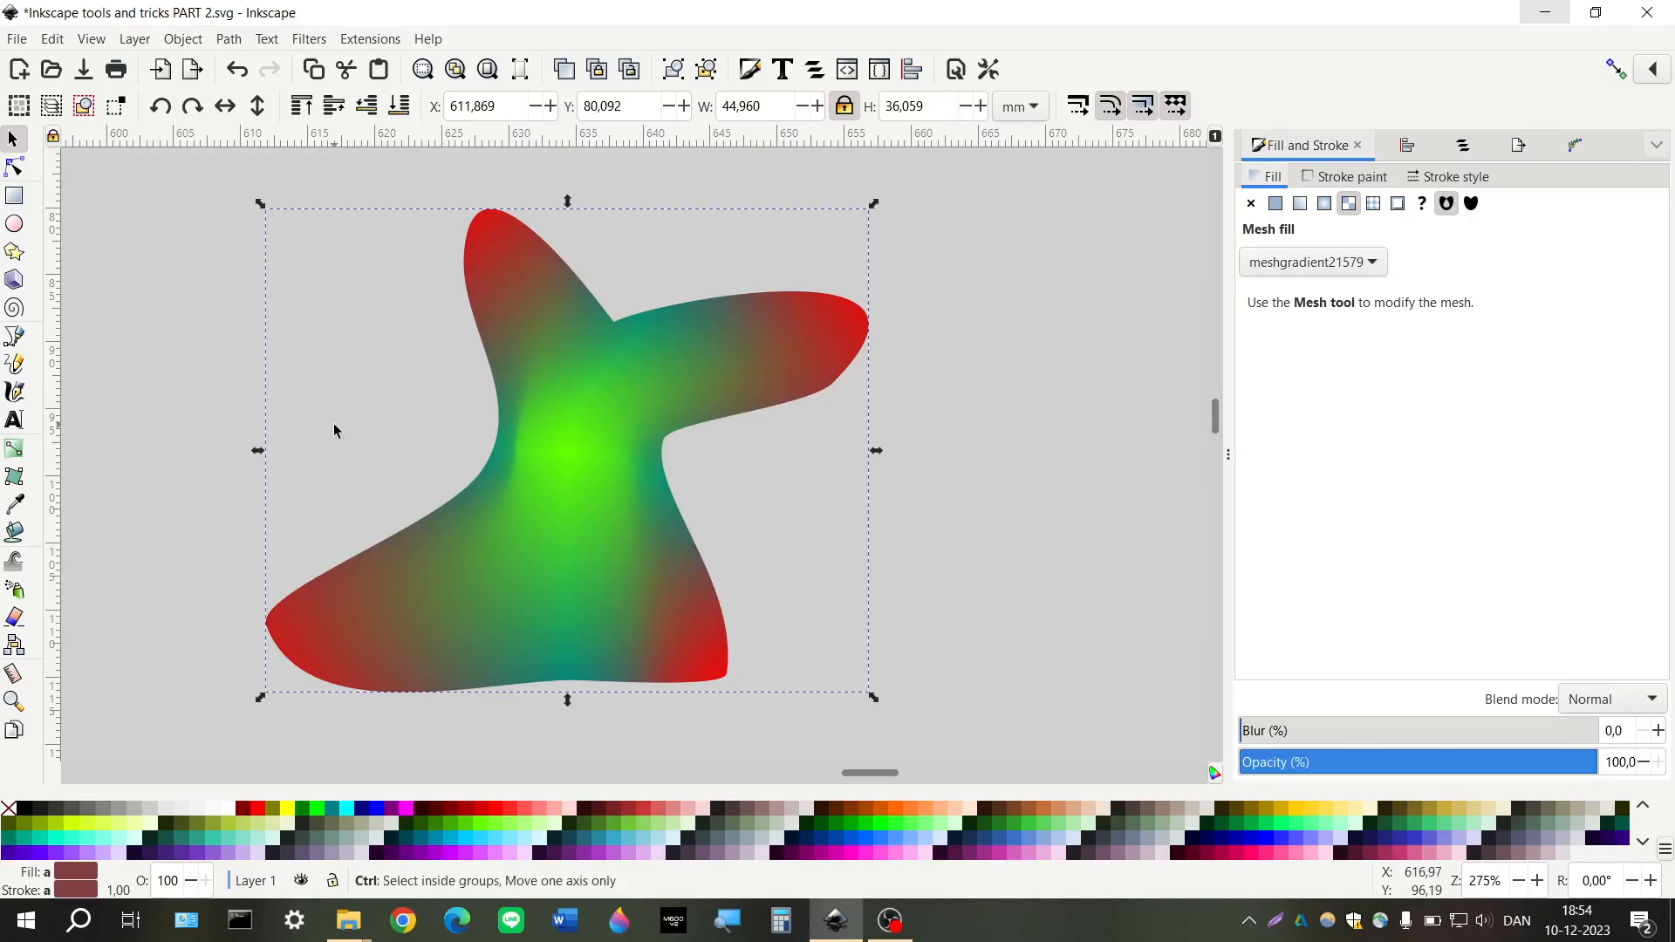
pyautogui.keyDown('ctrl'); pyautogui.scroll(-2, 334, 422); pyautogui.keyUp('ctrl')
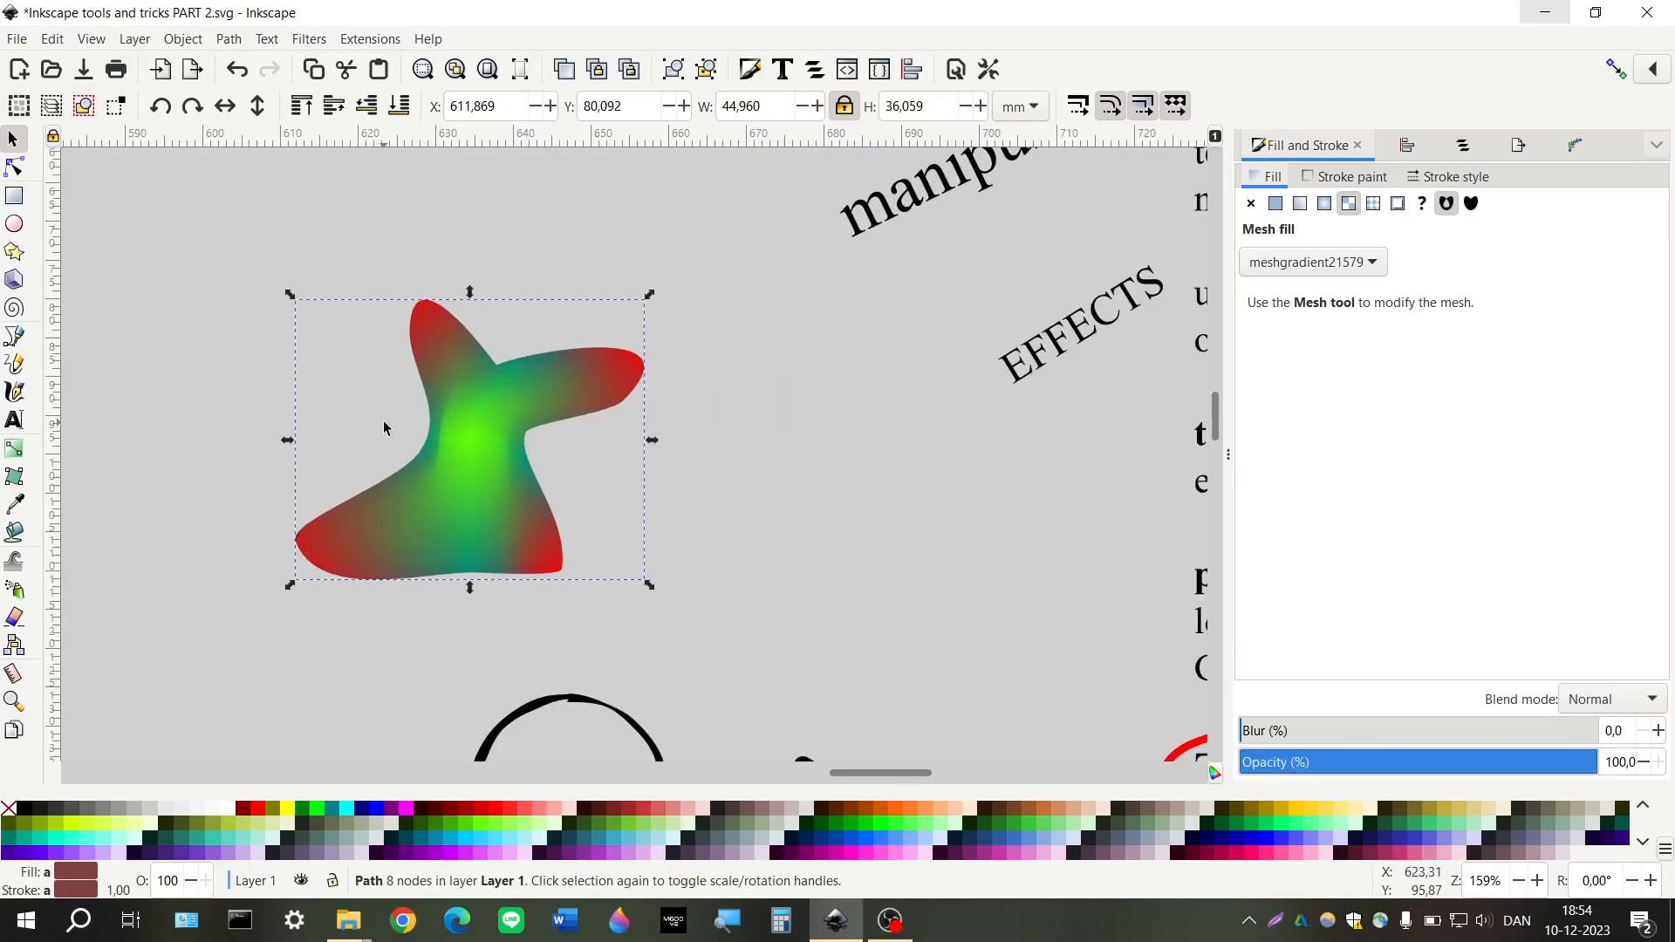
pyautogui.keyDown('ctrl'); pyautogui.scroll(-2, 384, 428); pyautogui.keyUp('ctrl')
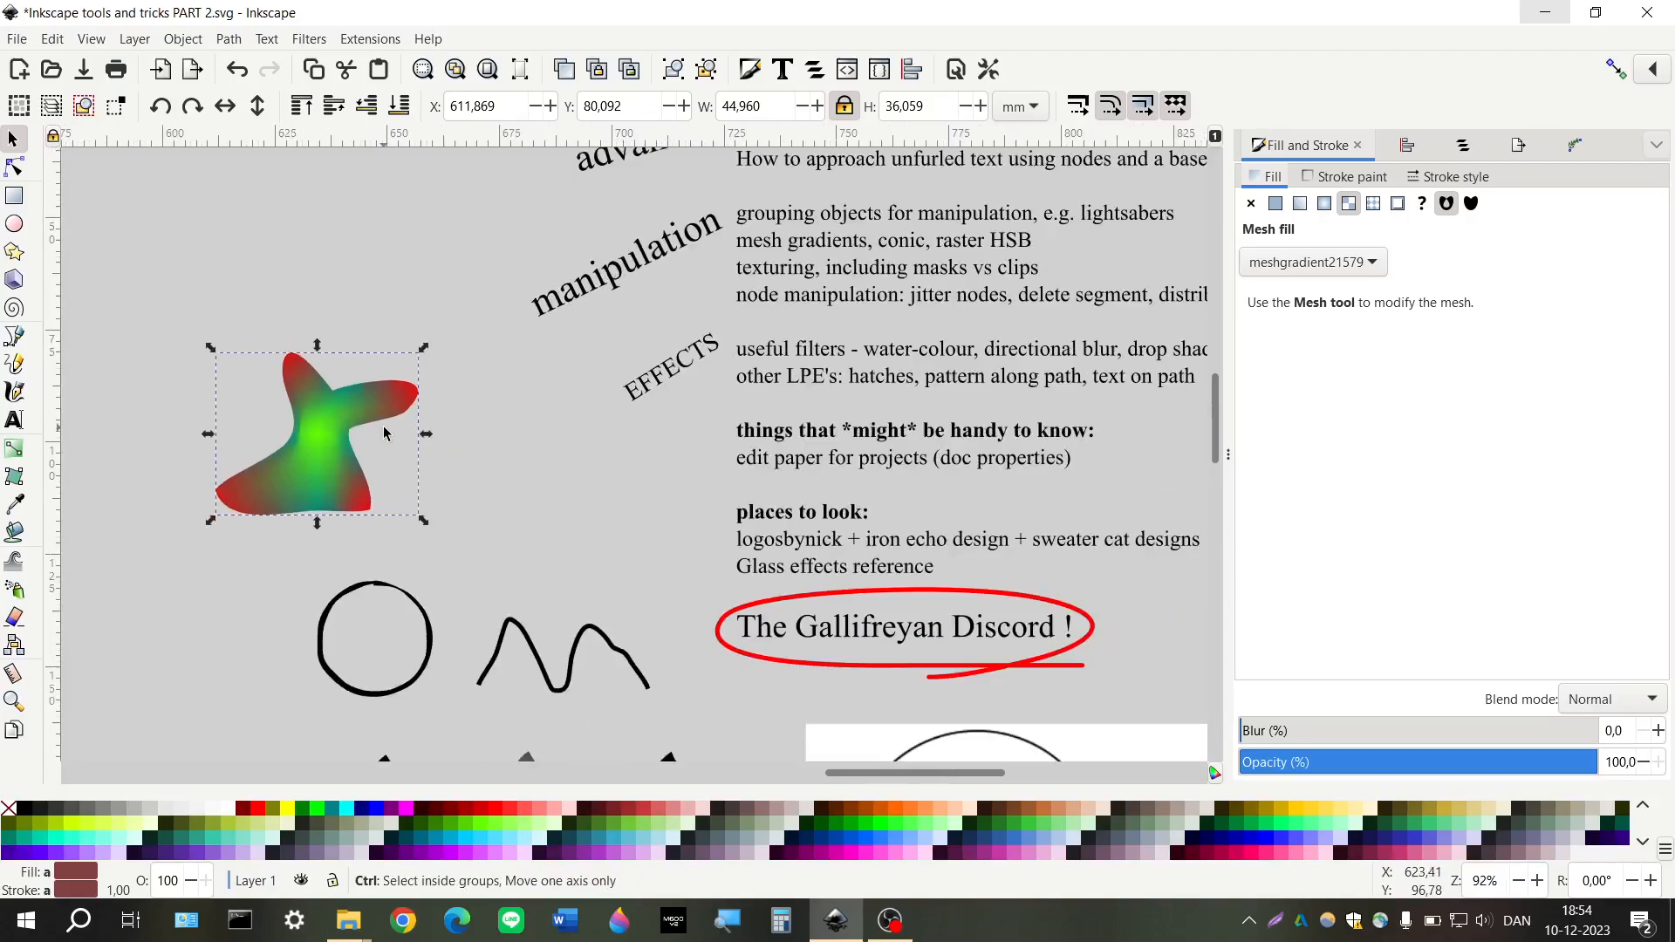
pyautogui.hscroll(2, 384, 433)
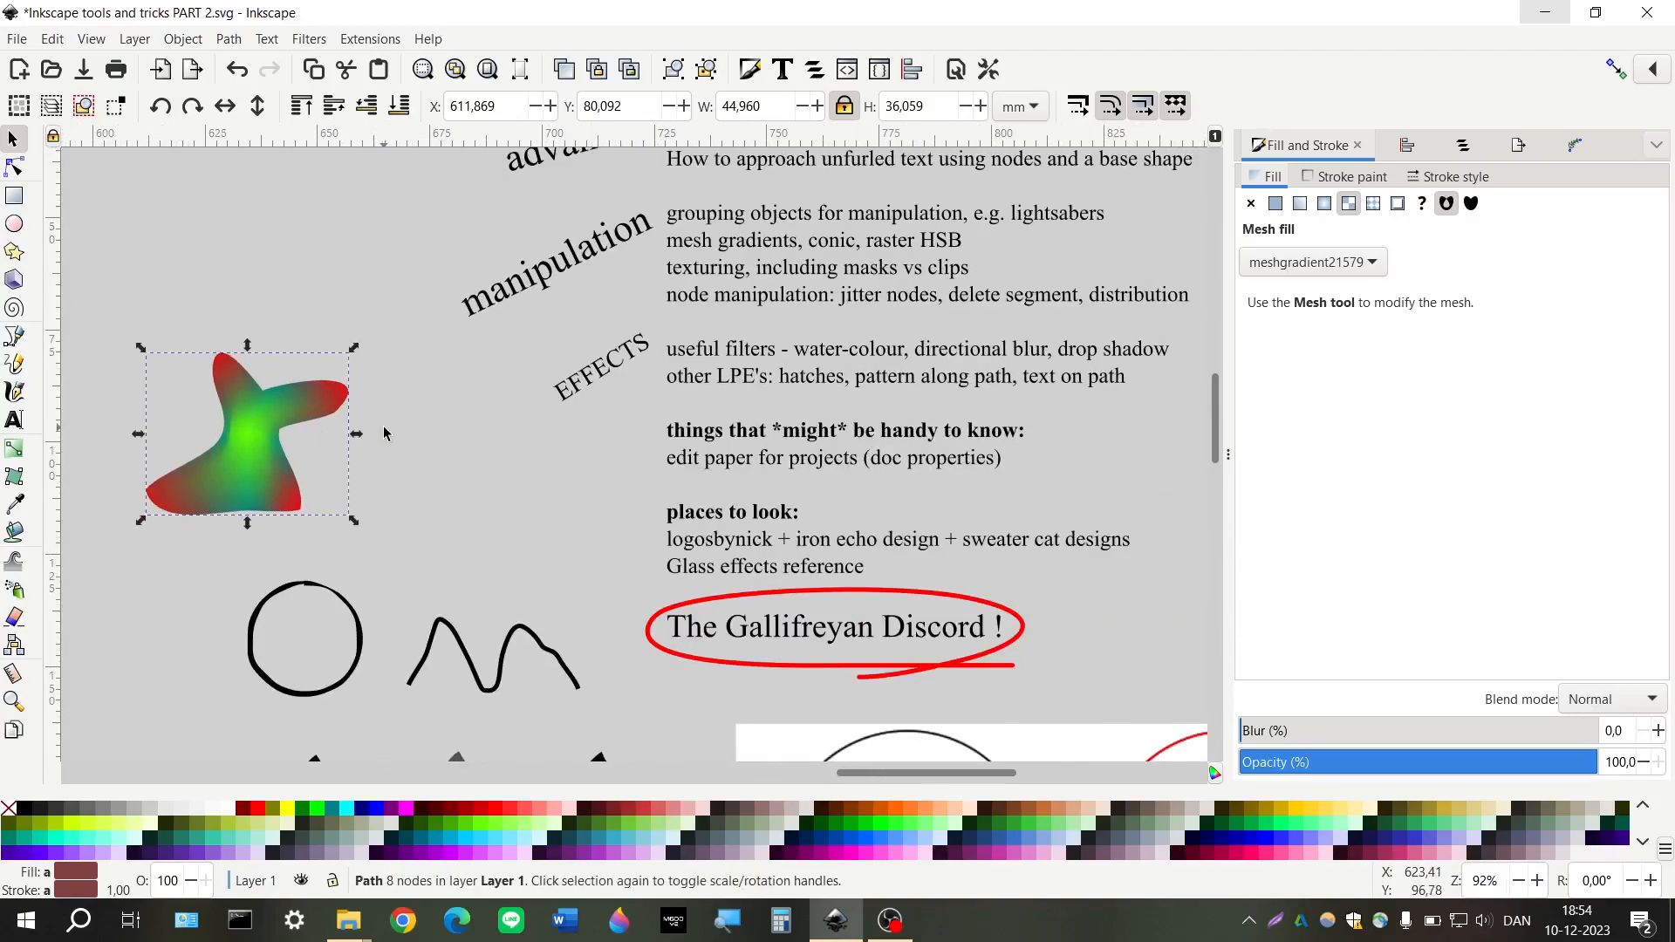
pyautogui.click(452, 465)
# Duplicate the large sandstone texture image and move the copy to the empty area above the MAPS heading
pyautogui.hscroll(2, 489, 480)
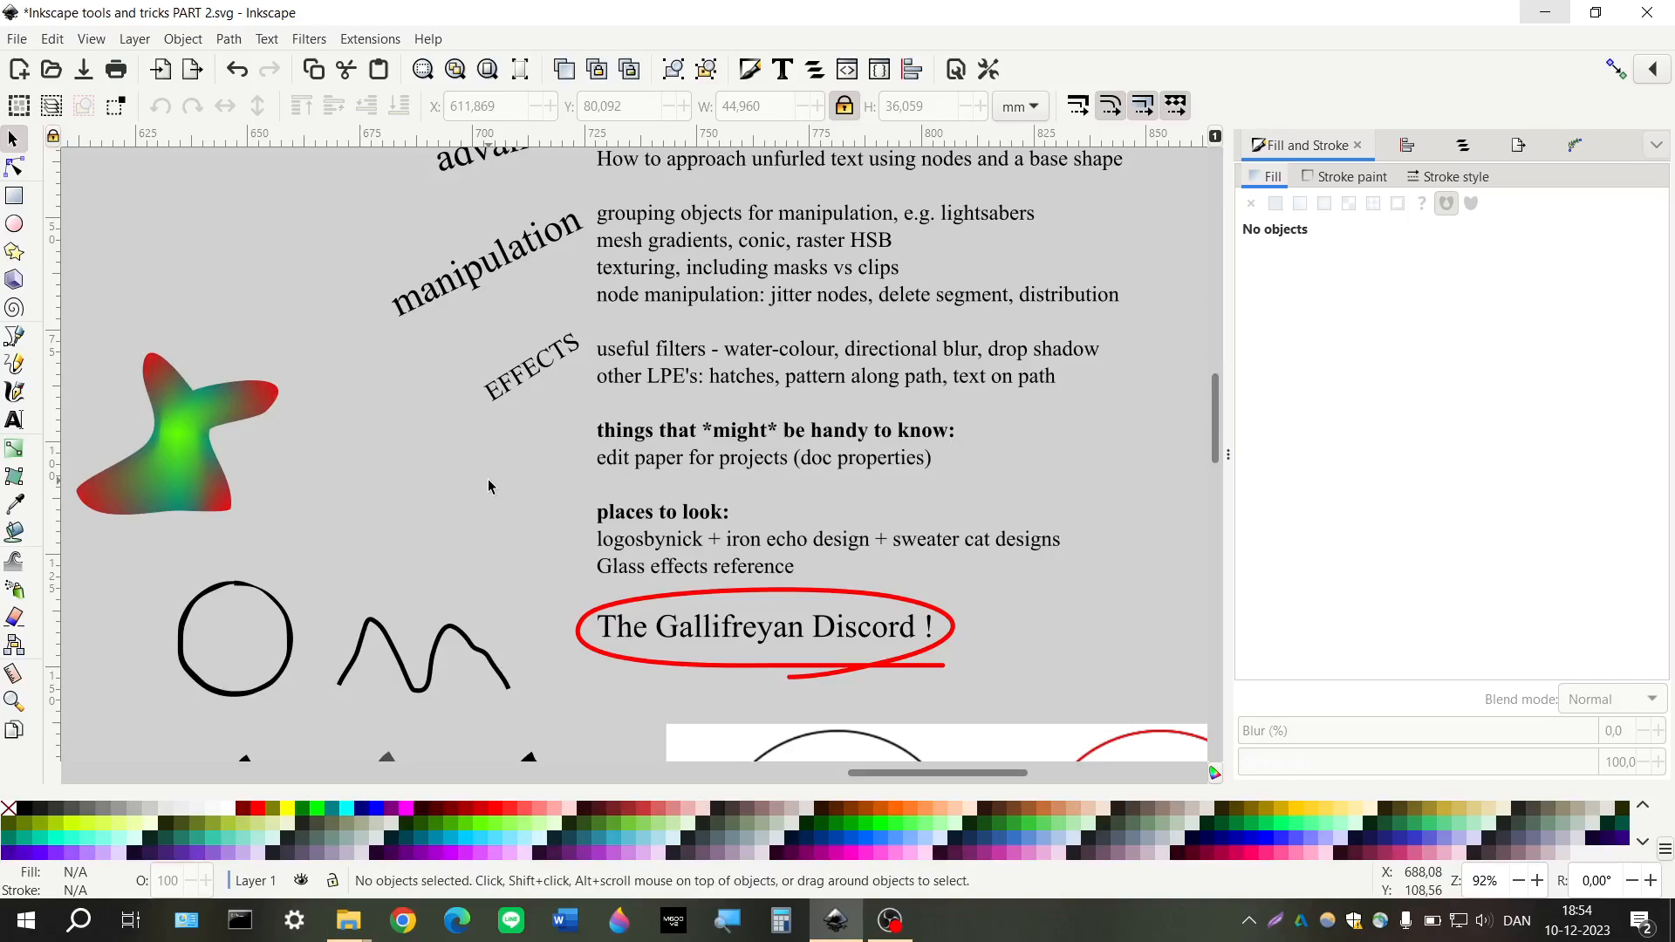
pyautogui.scroll(-5, 489, 479)
pyautogui.scroll(-2, 489, 489)
pyautogui.hscroll(2, 490, 494)
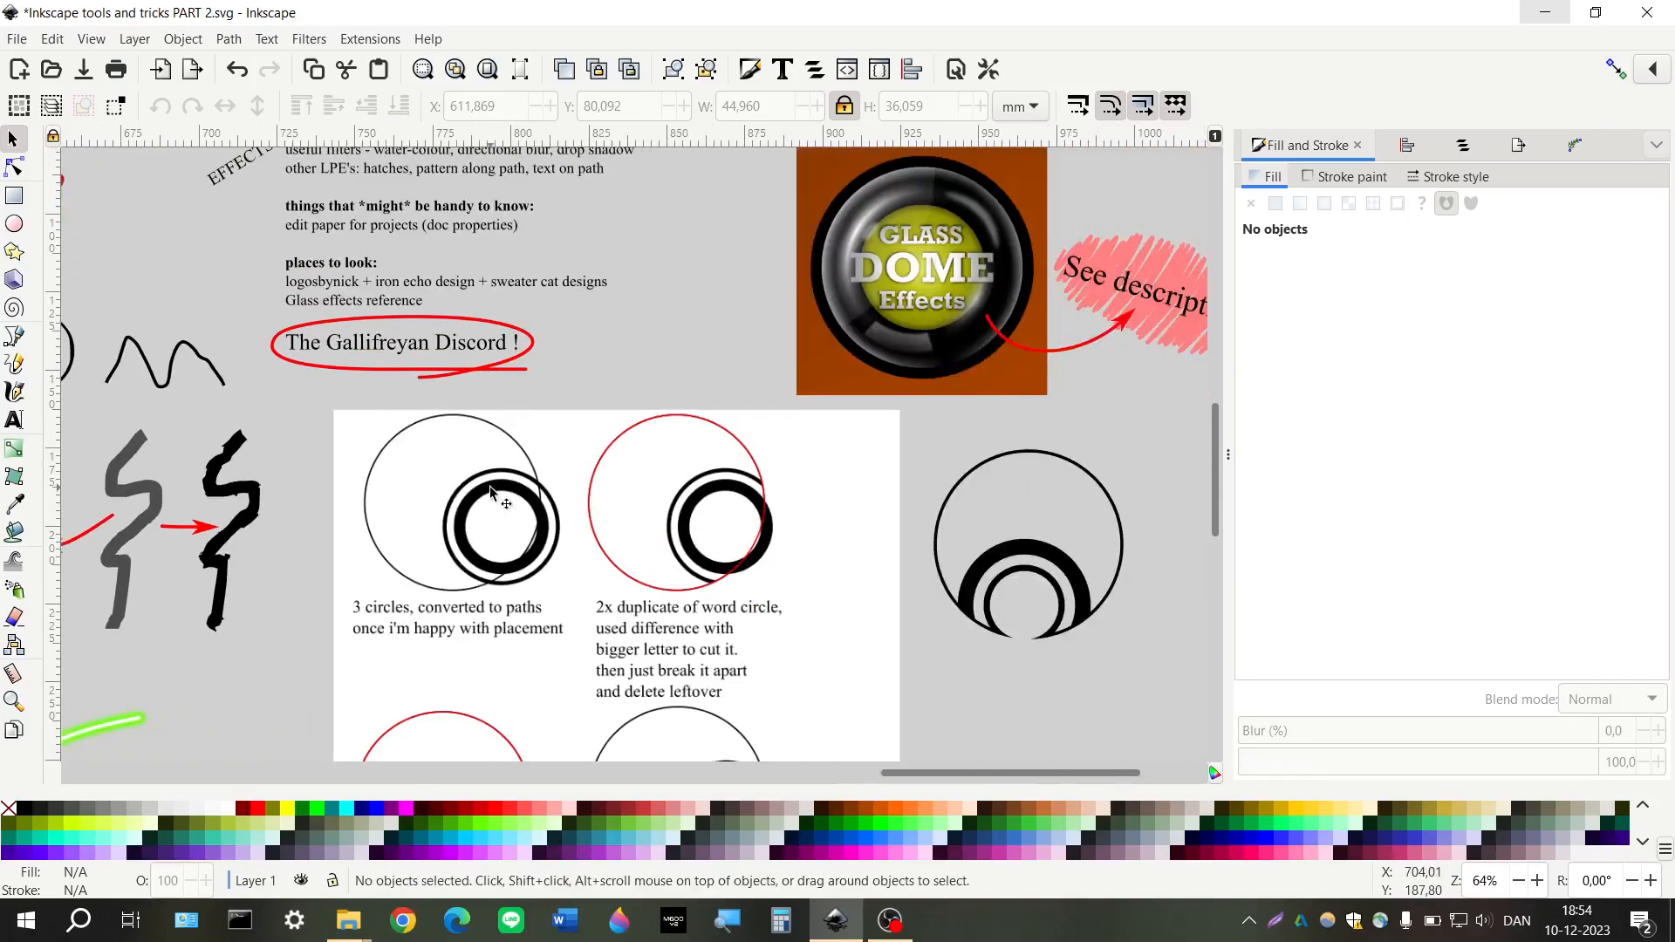
pyautogui.scroll(4, 491, 495)
pyautogui.scroll(-12, 491, 495)
pyautogui.scroll(-3, 491, 498)
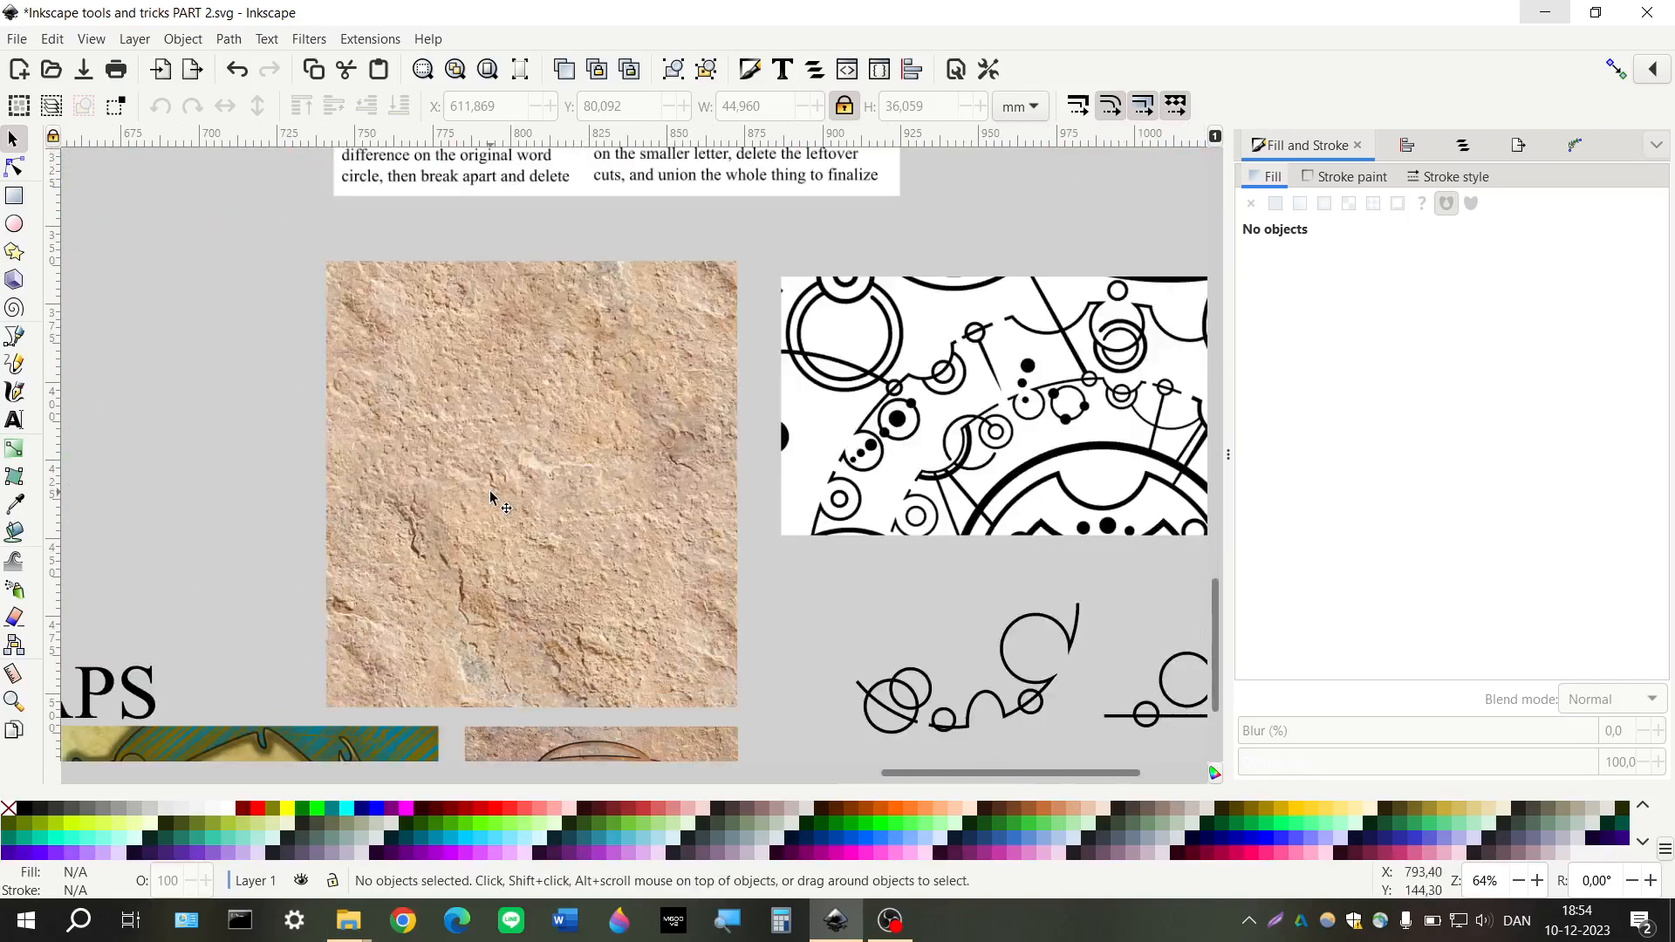
pyautogui.hscroll(-2, 524, 502)
pyautogui.click(564, 506)
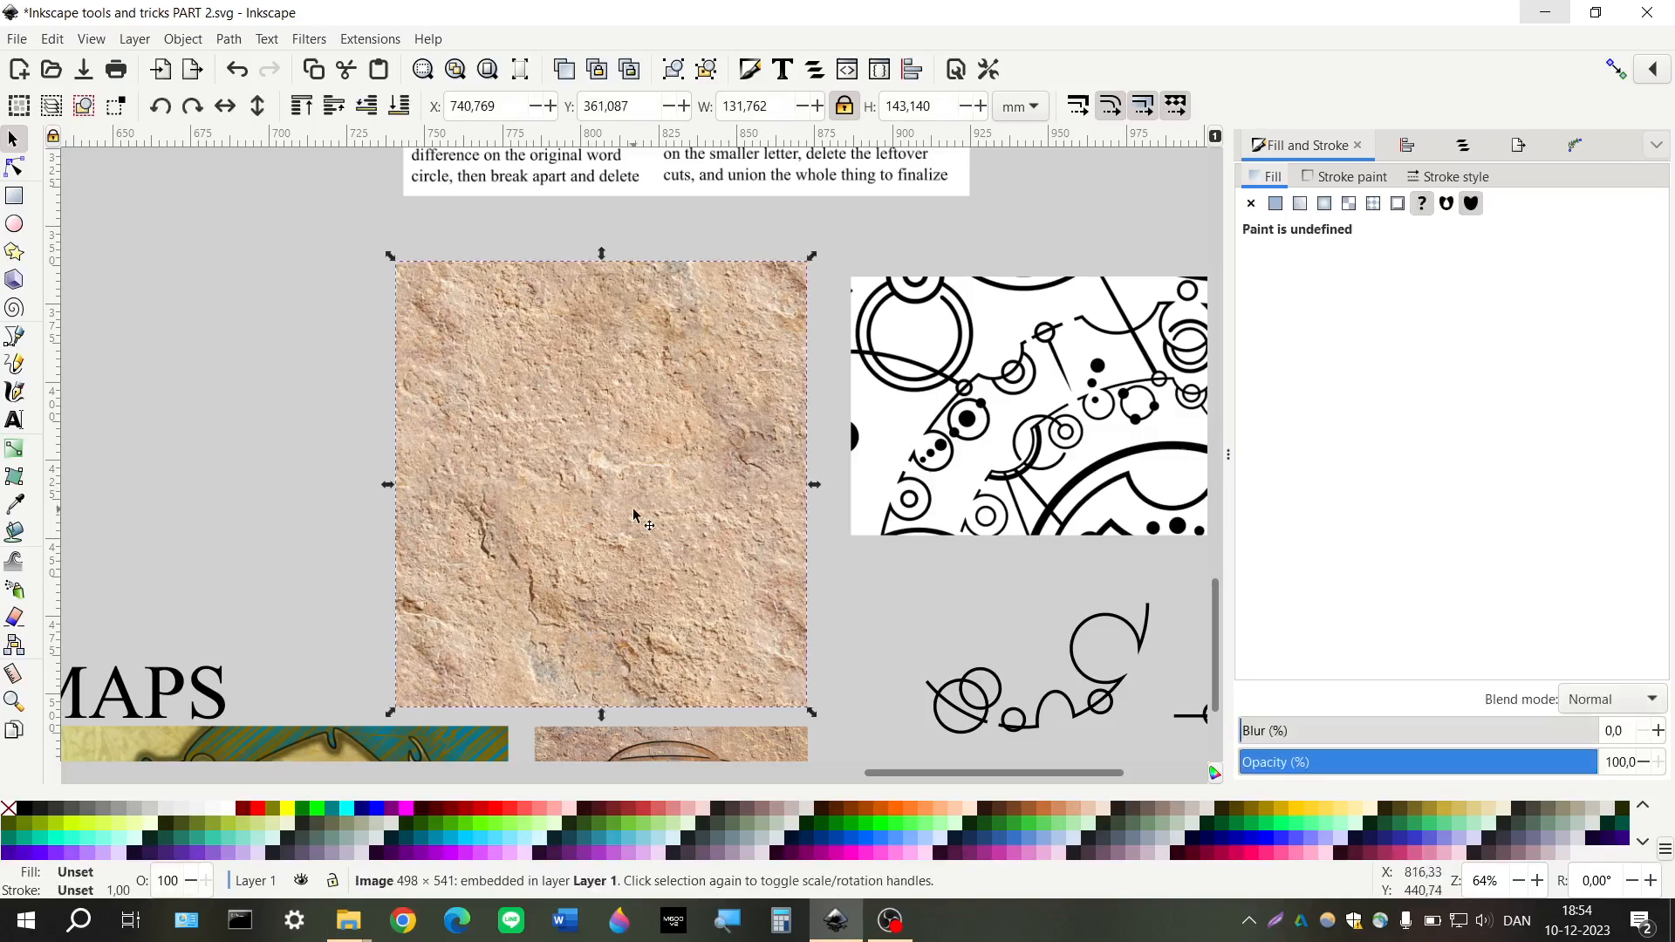
pyautogui.scroll(1, 544, 528)
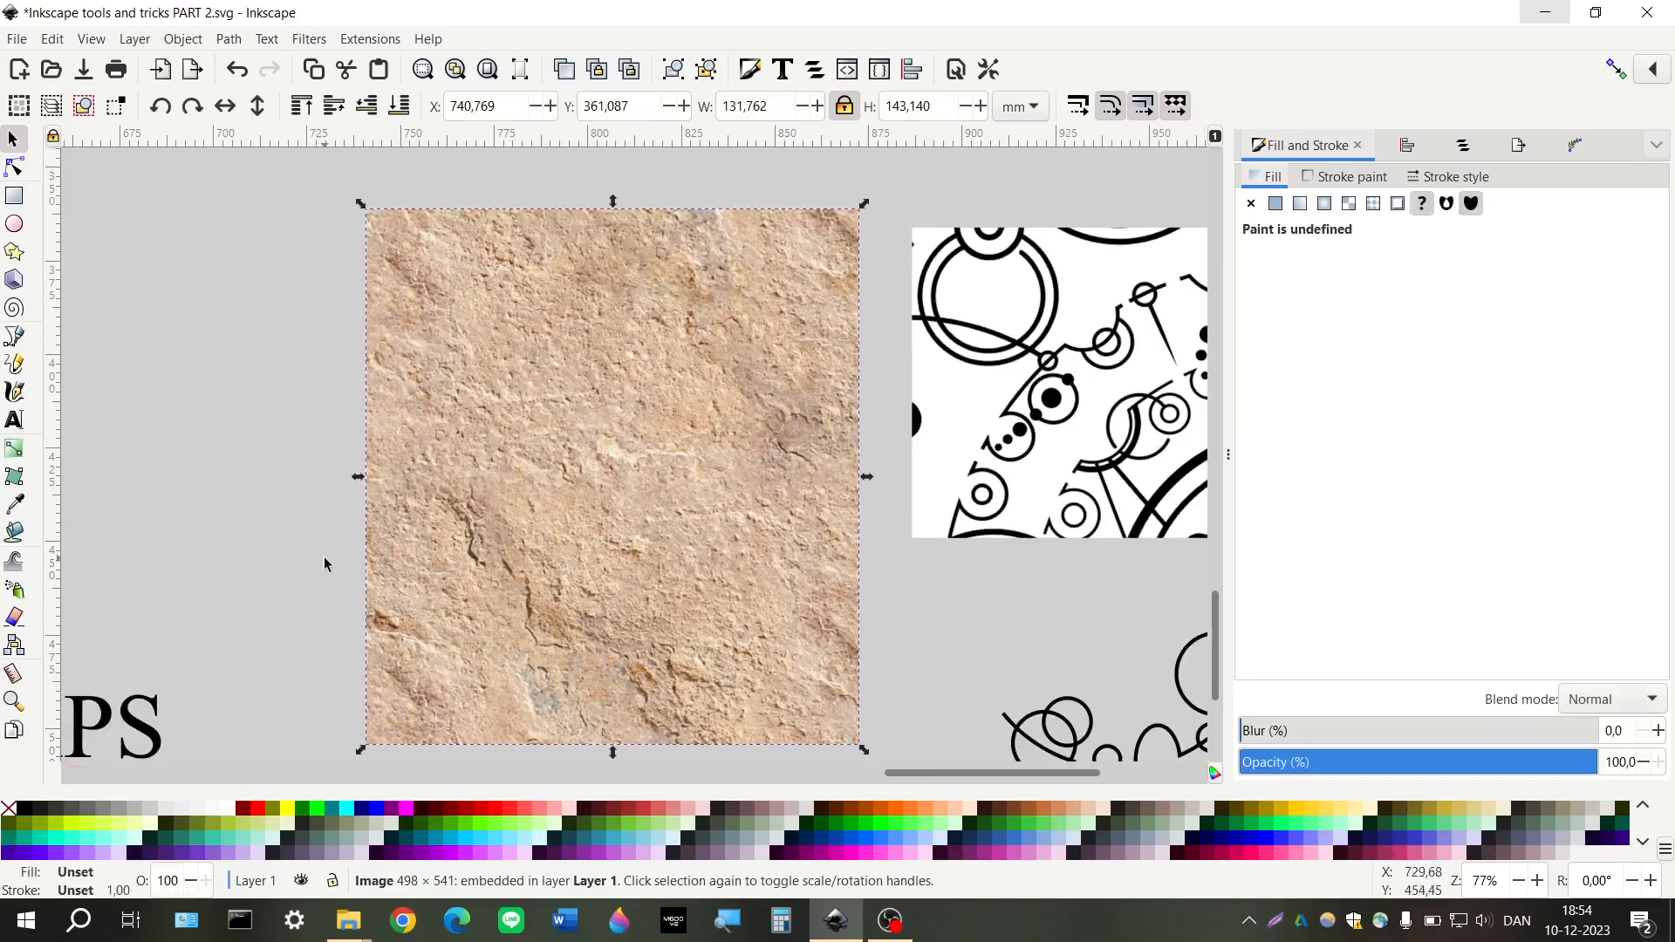
pyautogui.moveTo(325, 568); pyautogui.dragTo(372, 538)
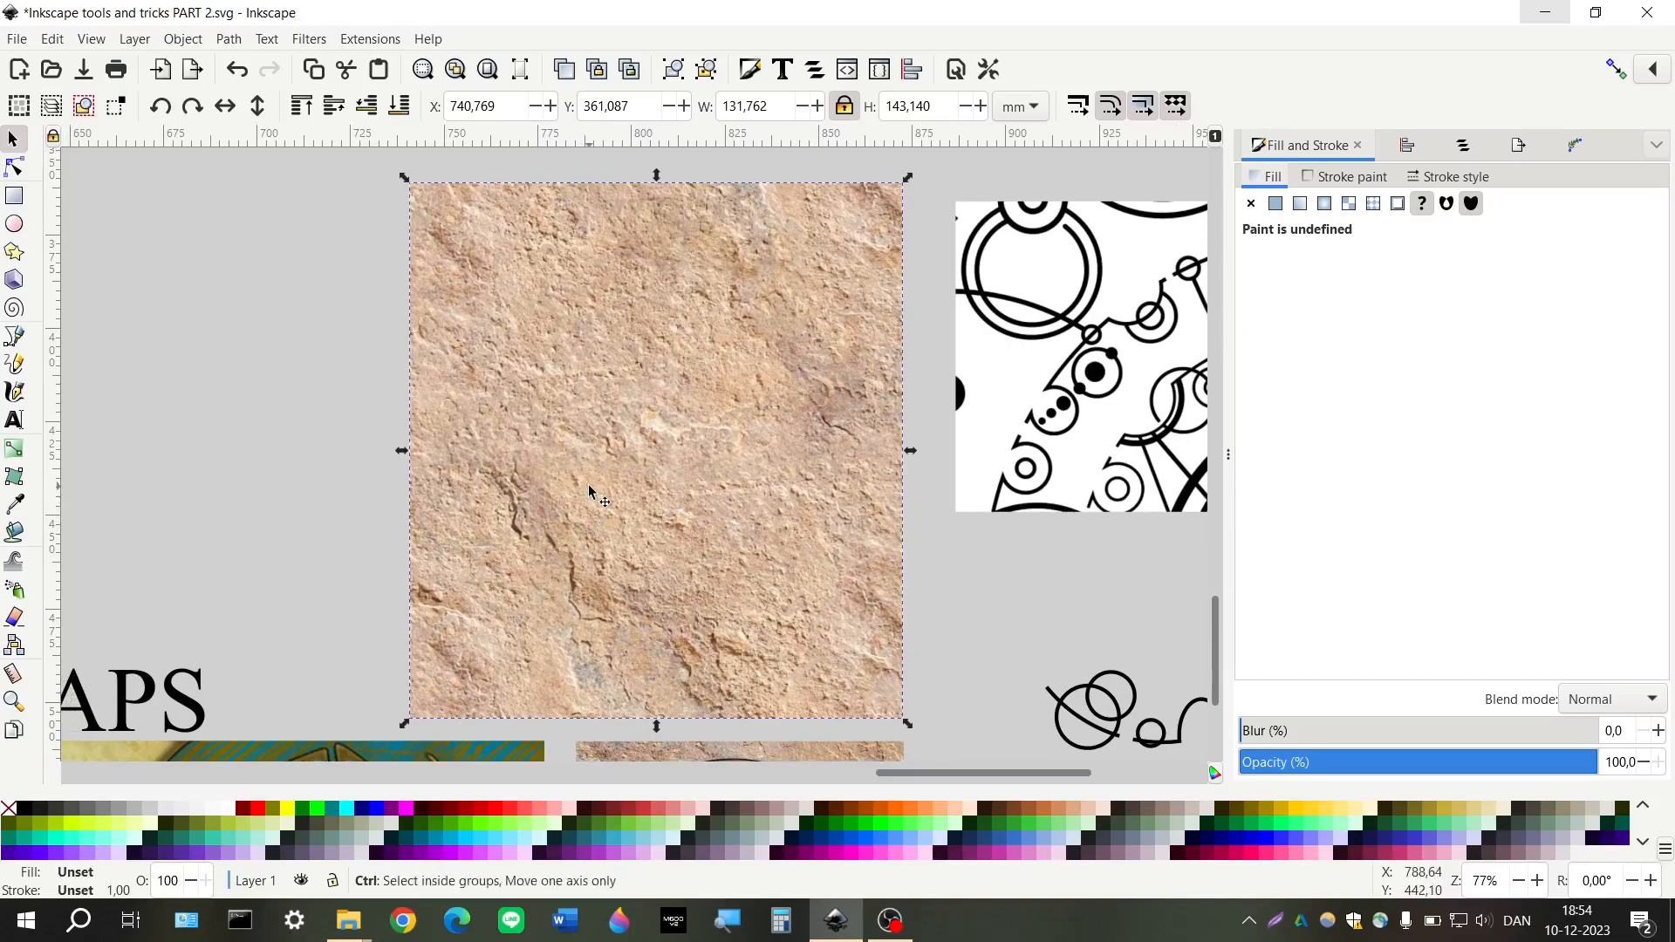
pyautogui.moveTo(571, 497); pyautogui.dragTo(206, 468)
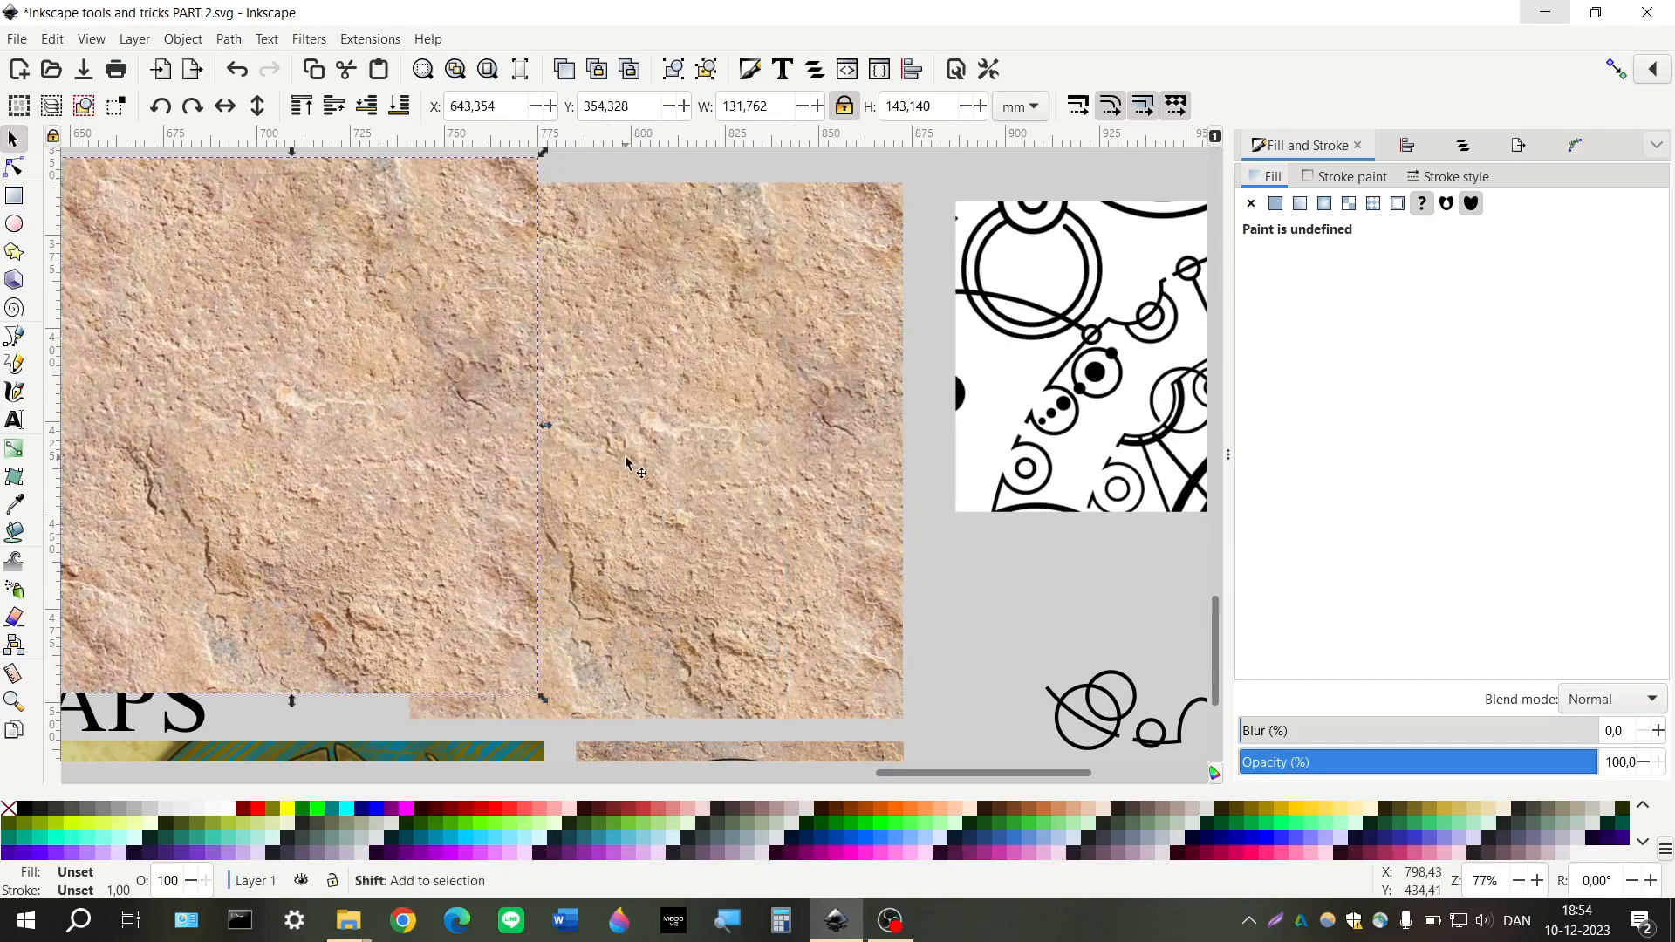
pyautogui.hscroll(-10, 628, 450)
pyautogui.moveTo(626, 451); pyautogui.dragTo(456, 397)
pyautogui.scroll(2, 451, 435)
pyautogui.hscroll(-6, 462, 447)
pyautogui.scroll(2, 531, 410)
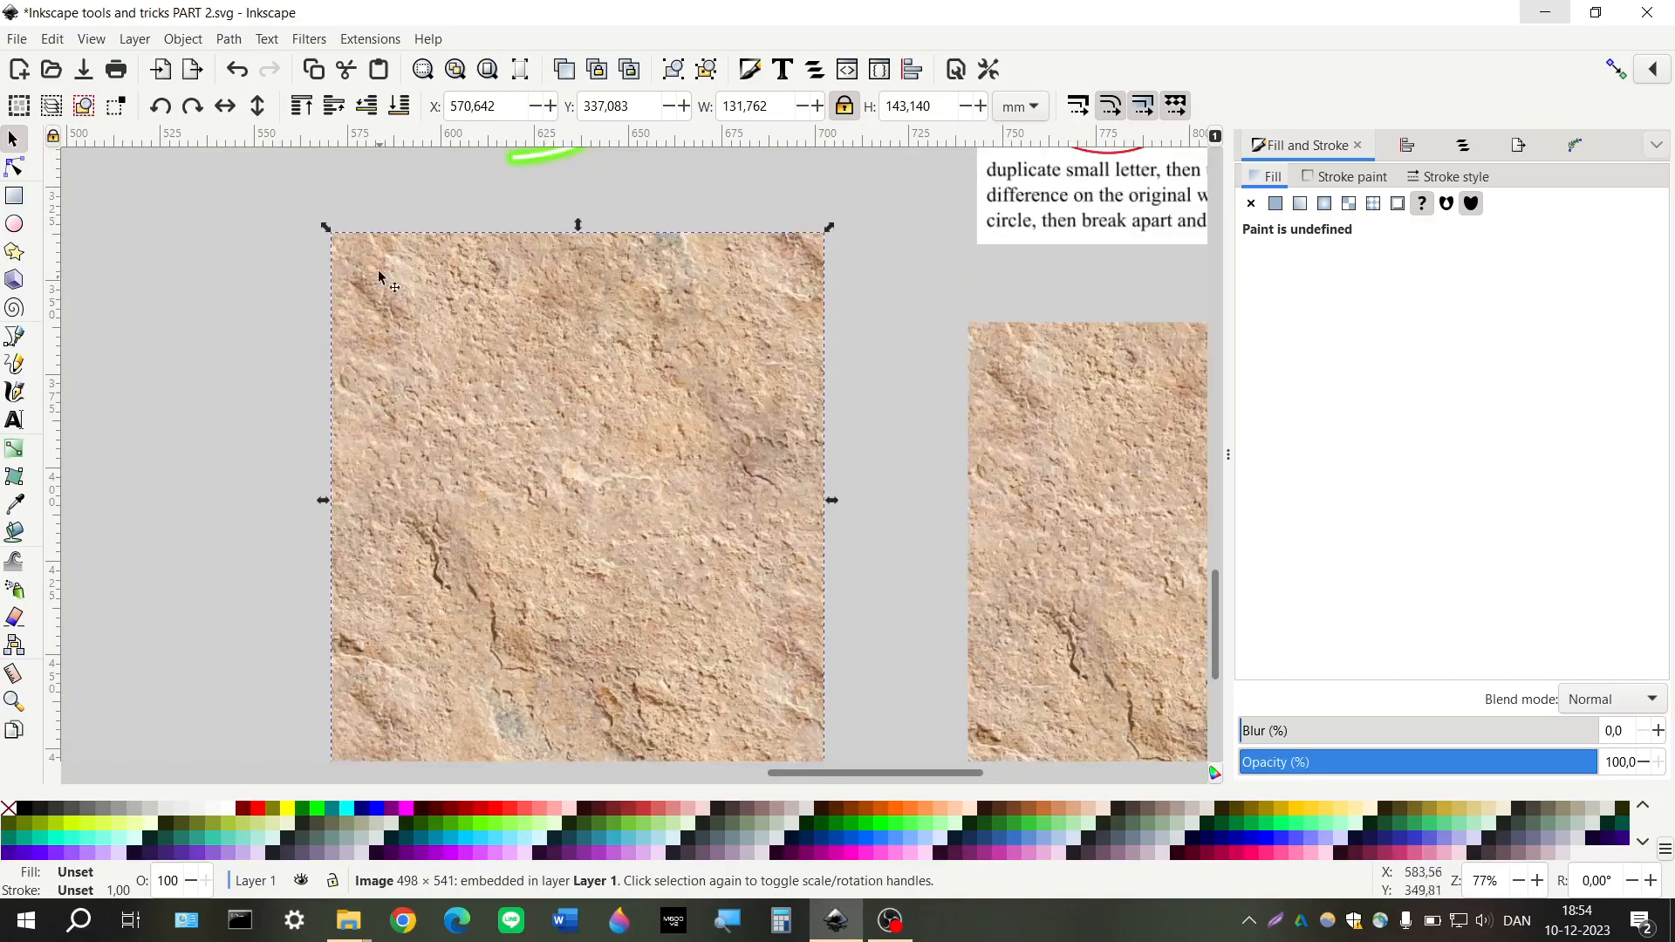
# Apply the HSB Adjust raster extension to the sandstone copy with live preview on, saturation 80 and brightness 60
pyautogui.scroll(-2, 478, 377)
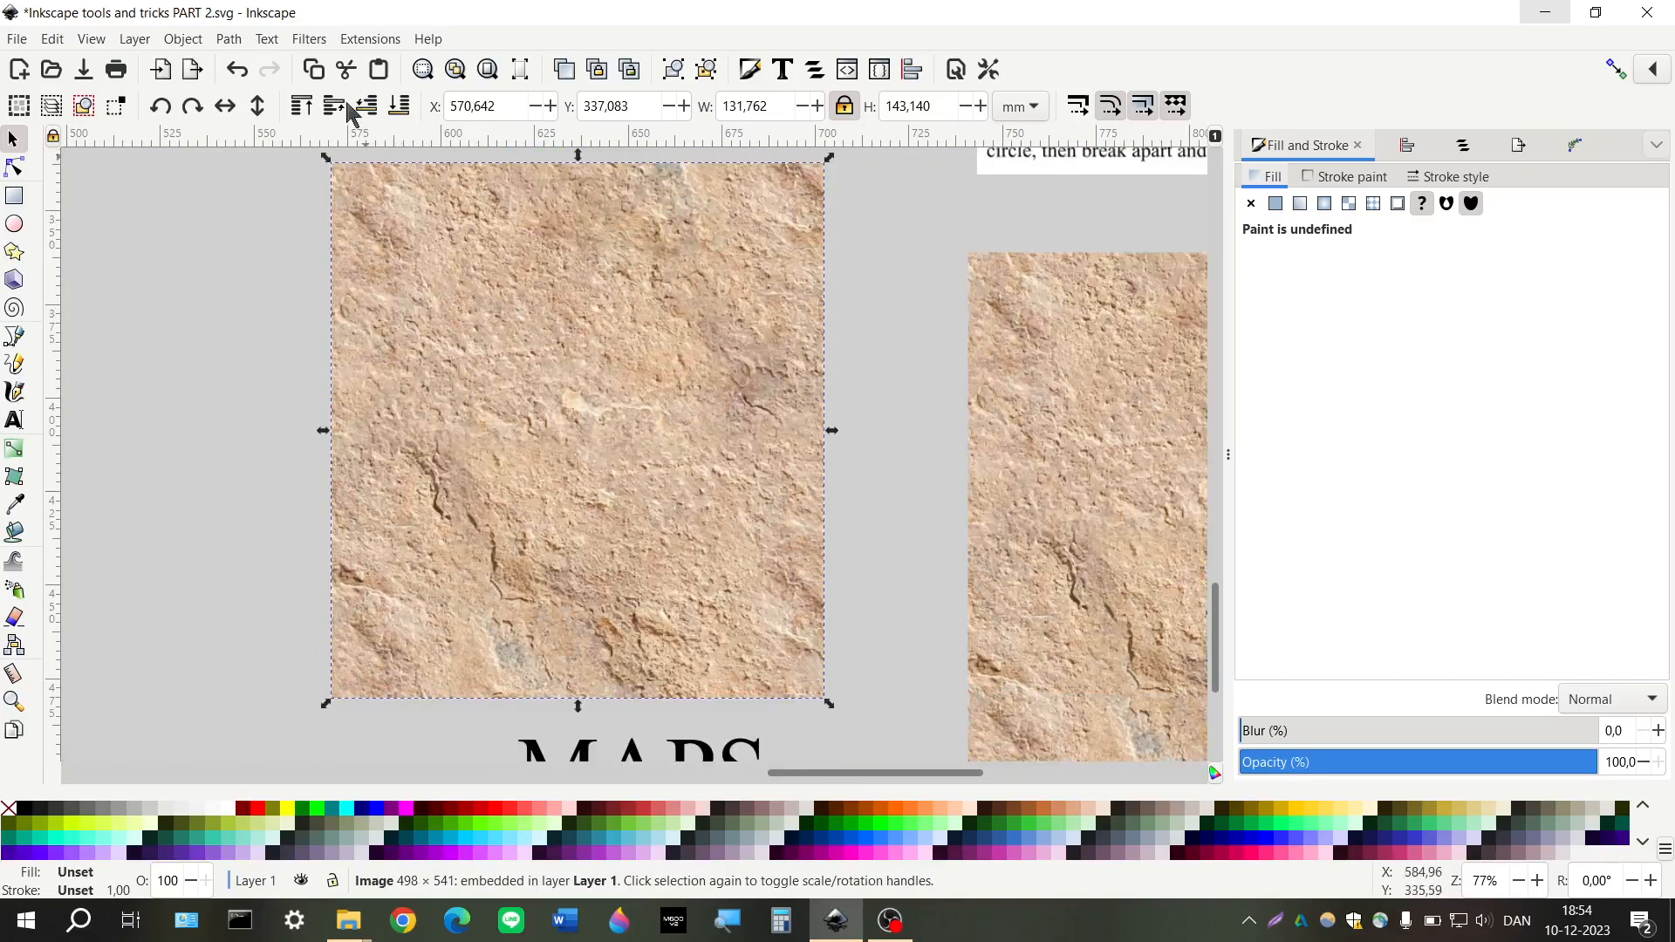
pyautogui.click(370, 38)
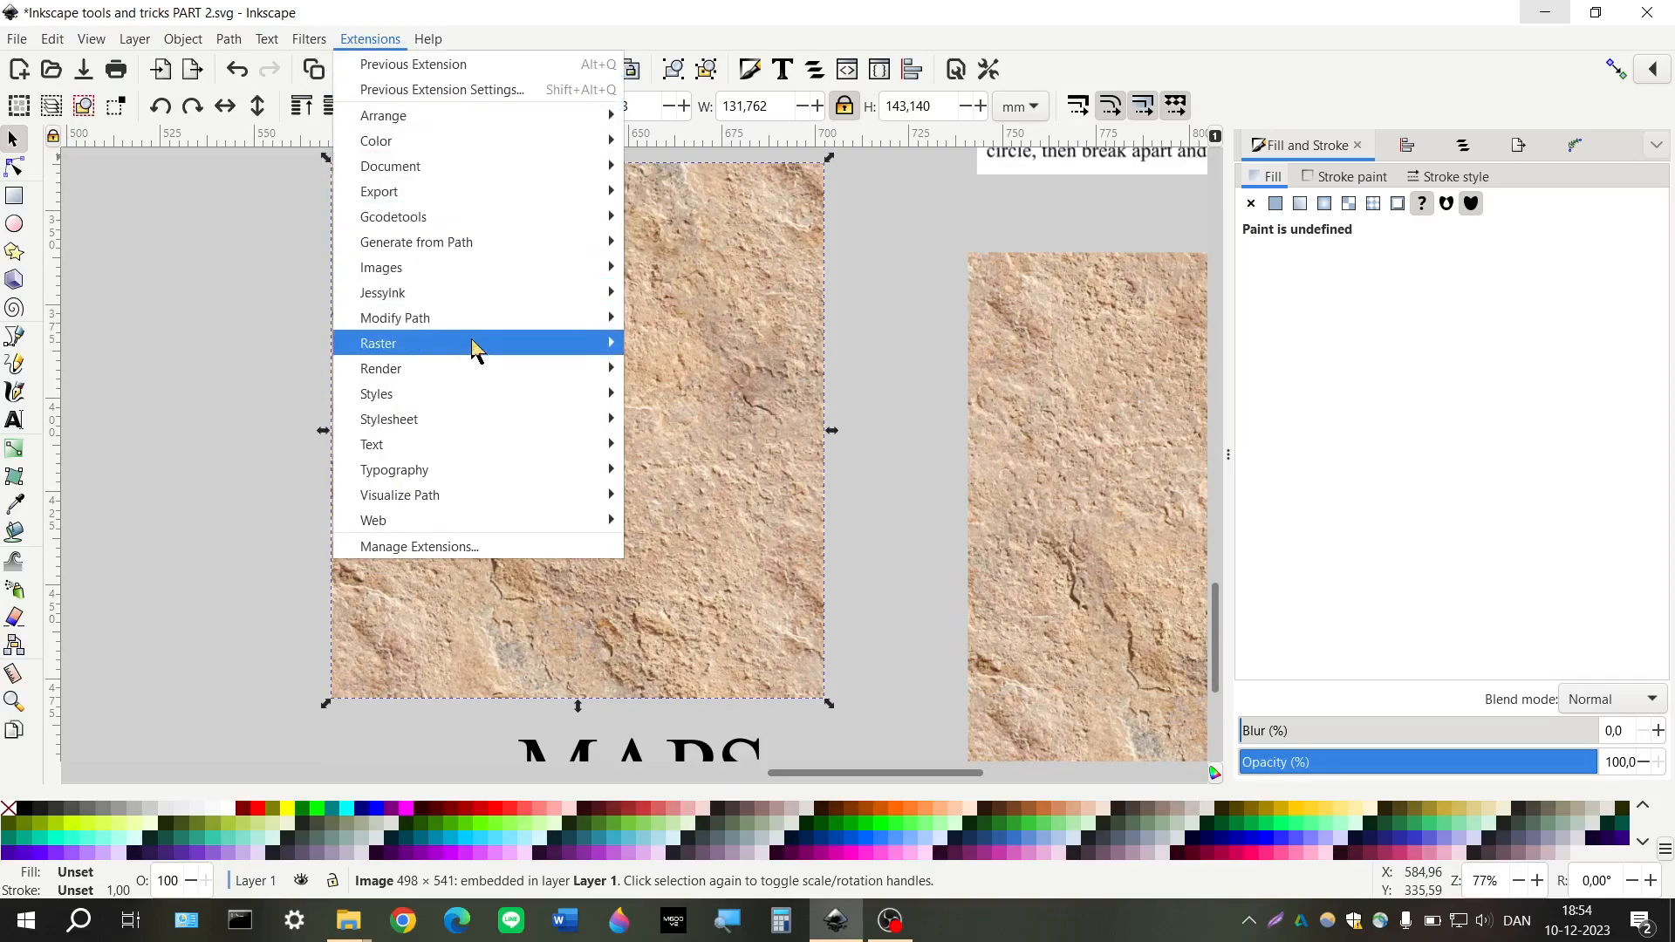
pyautogui.moveTo(428, 351)
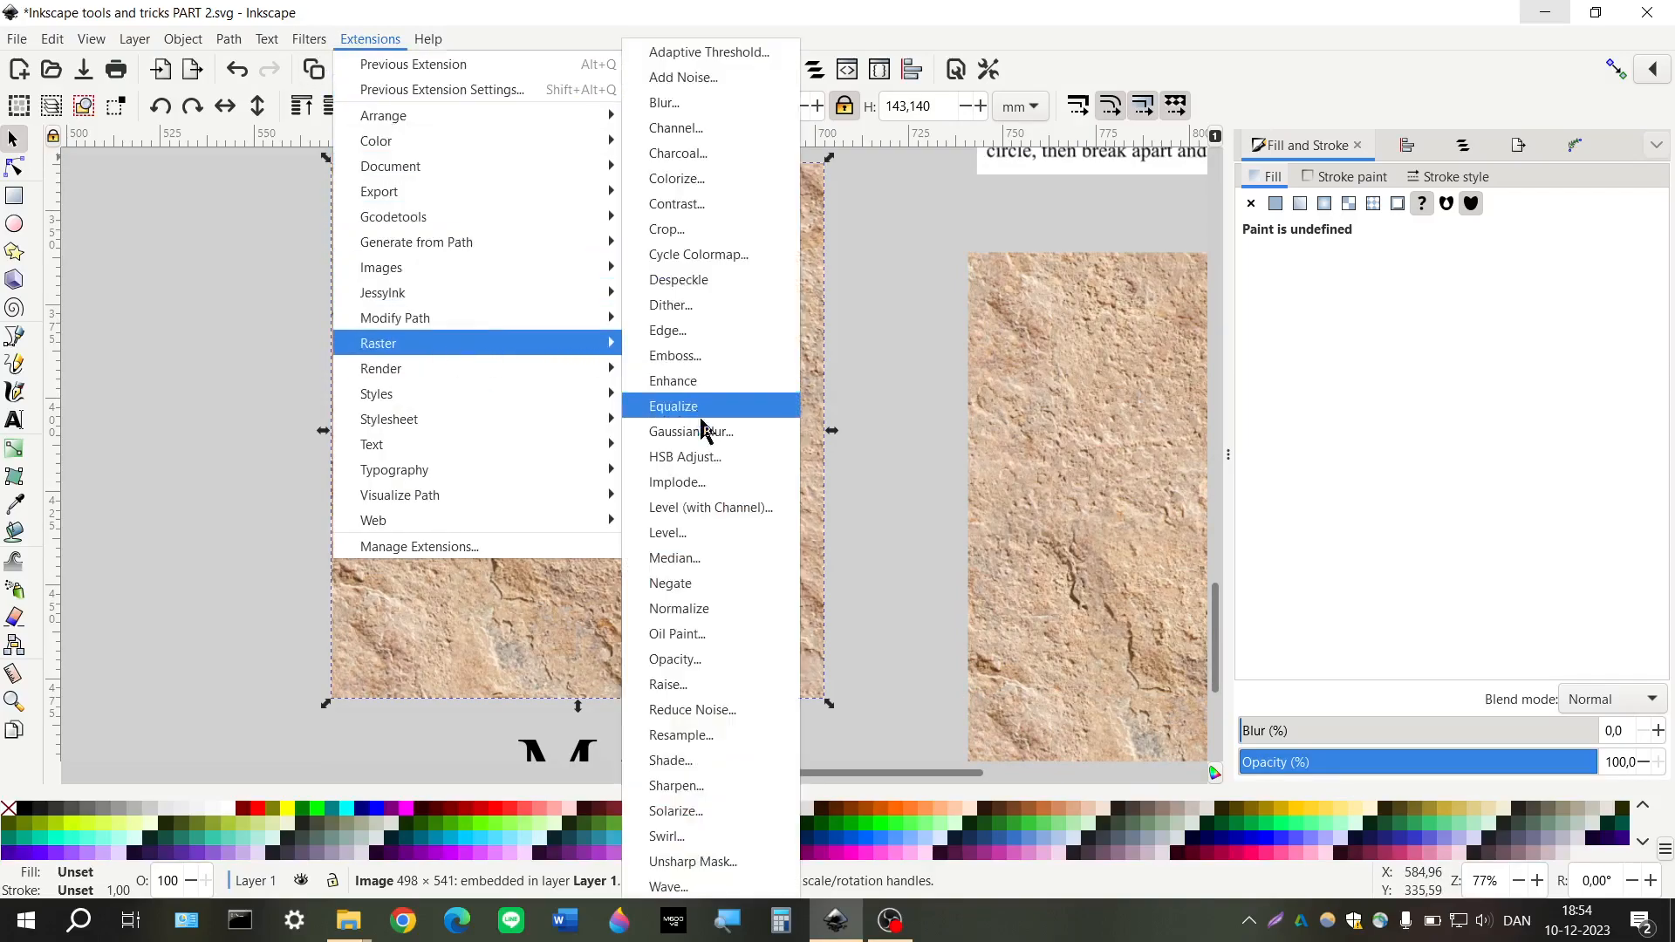
pyautogui.click(669, 462)
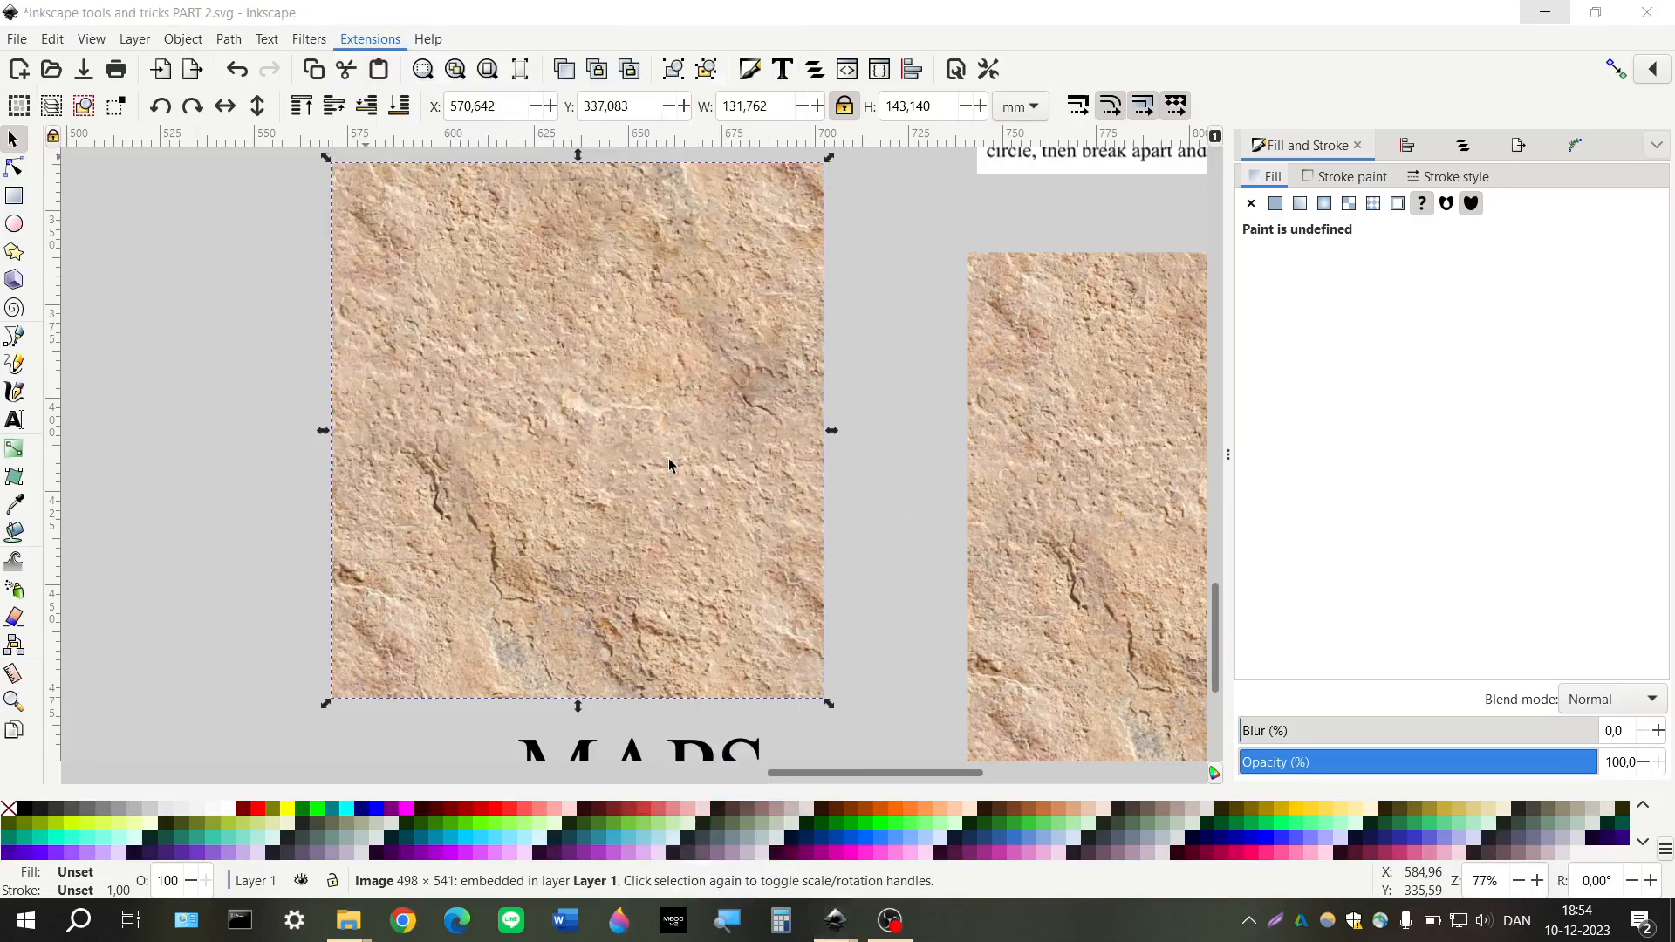
pyautogui.moveTo(109, 52); pyautogui.dragTo(186, 224)
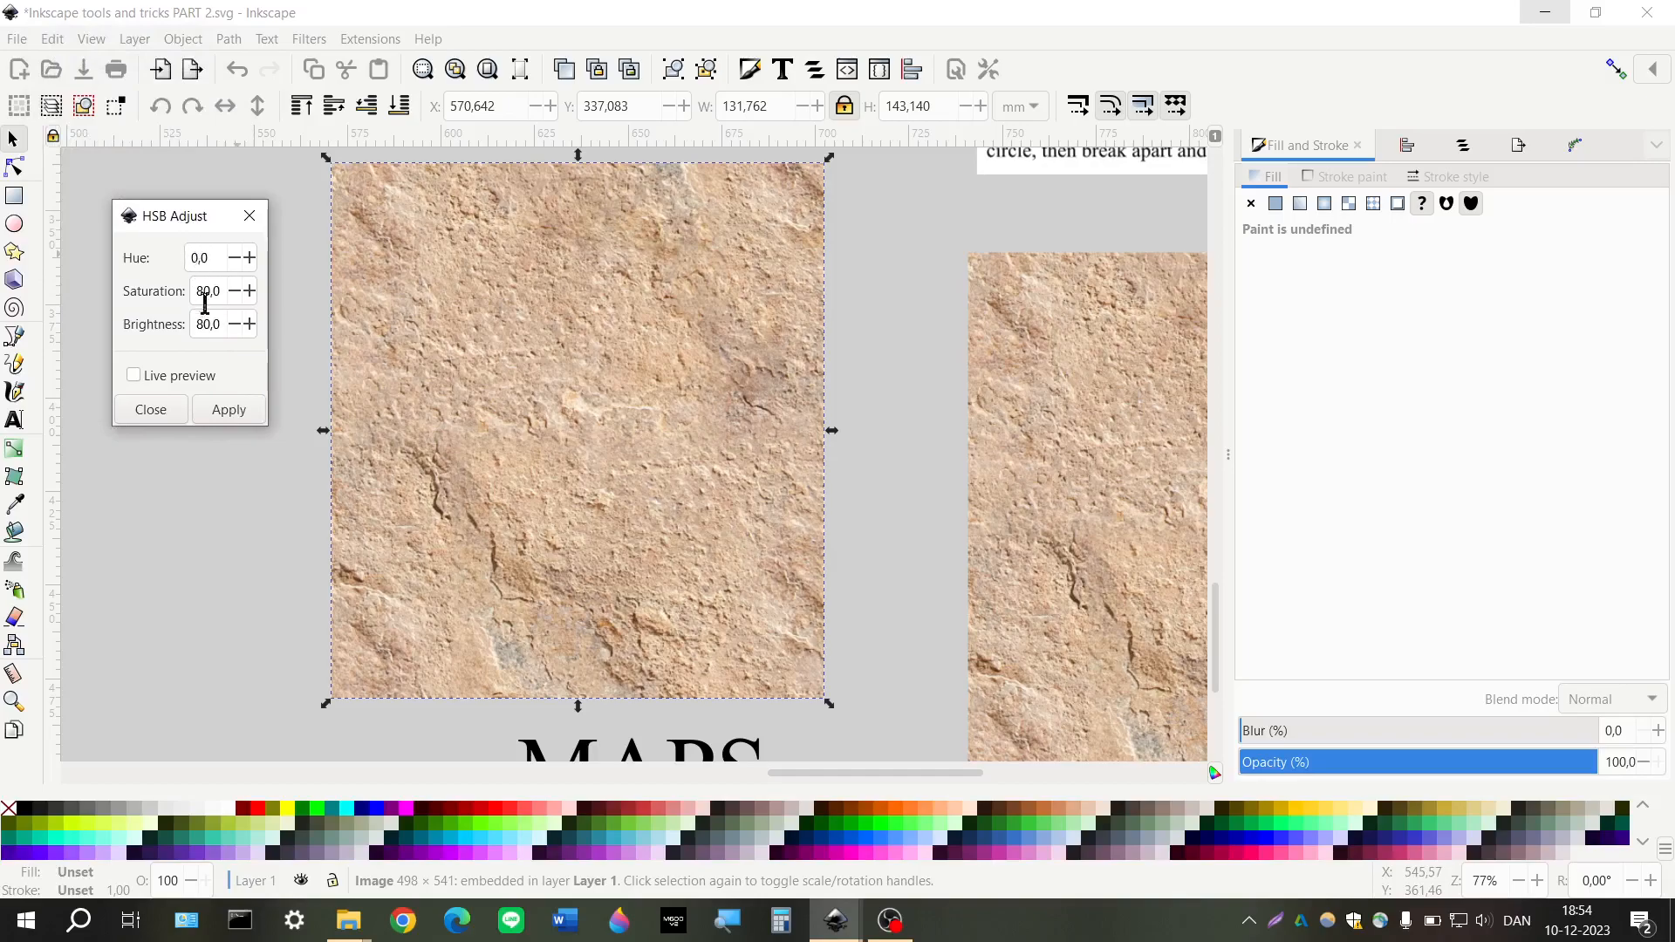
pyautogui.click(234, 382)
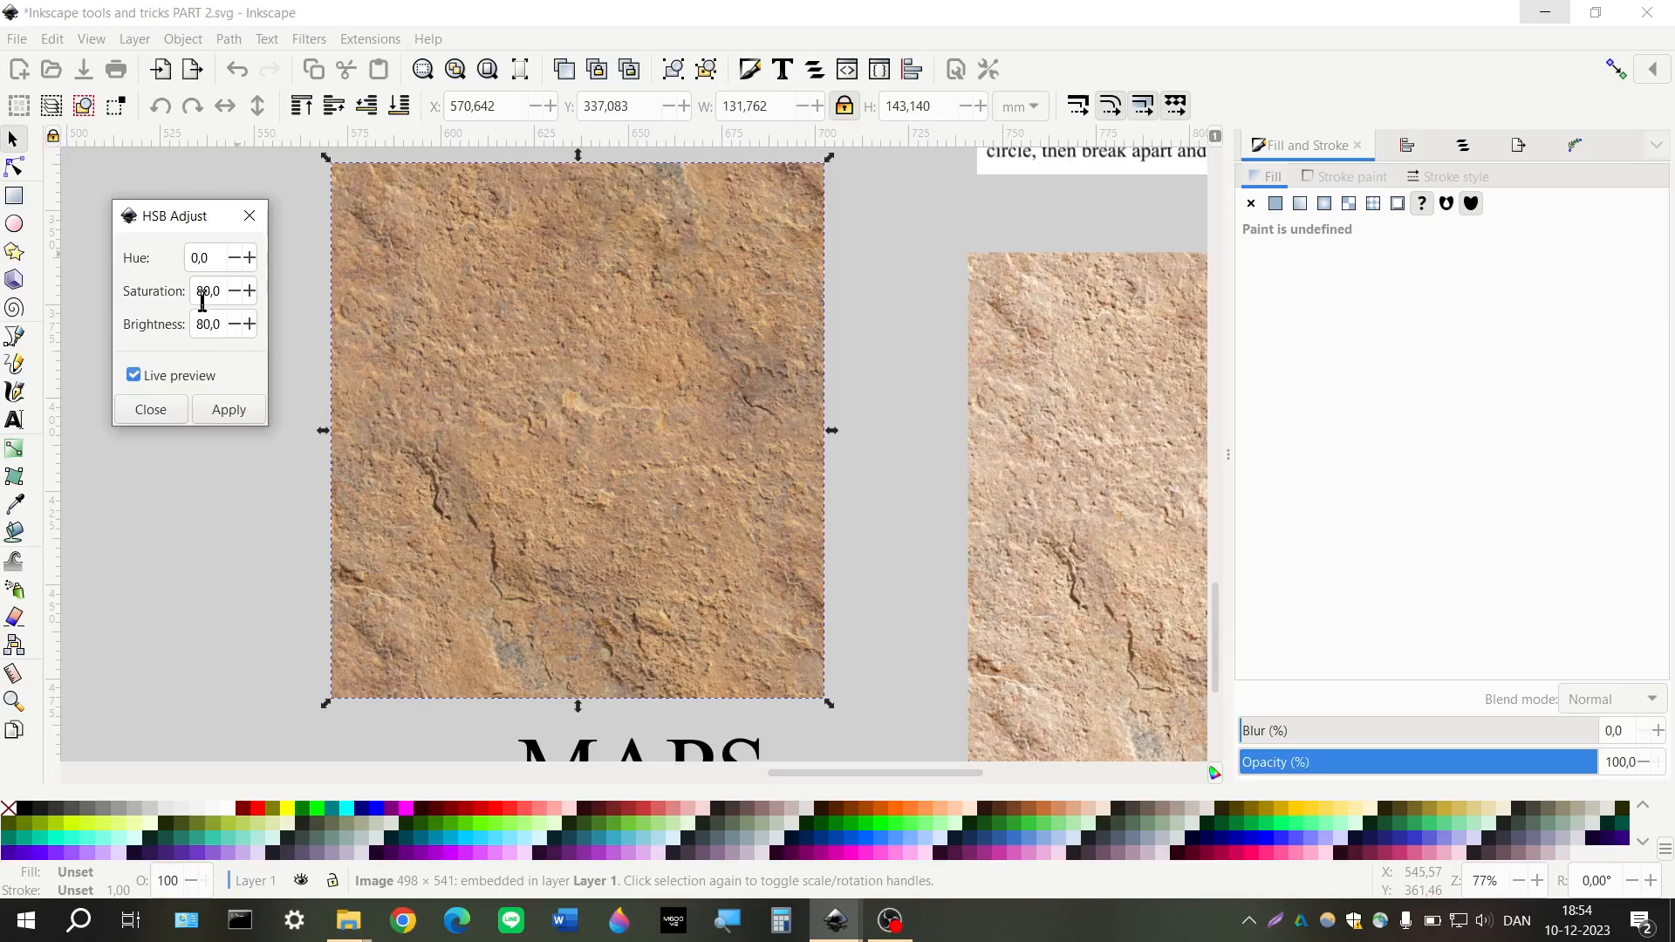
pyautogui.click(202, 299)
pyautogui.click(202, 325)
pyautogui.click(217, 292)
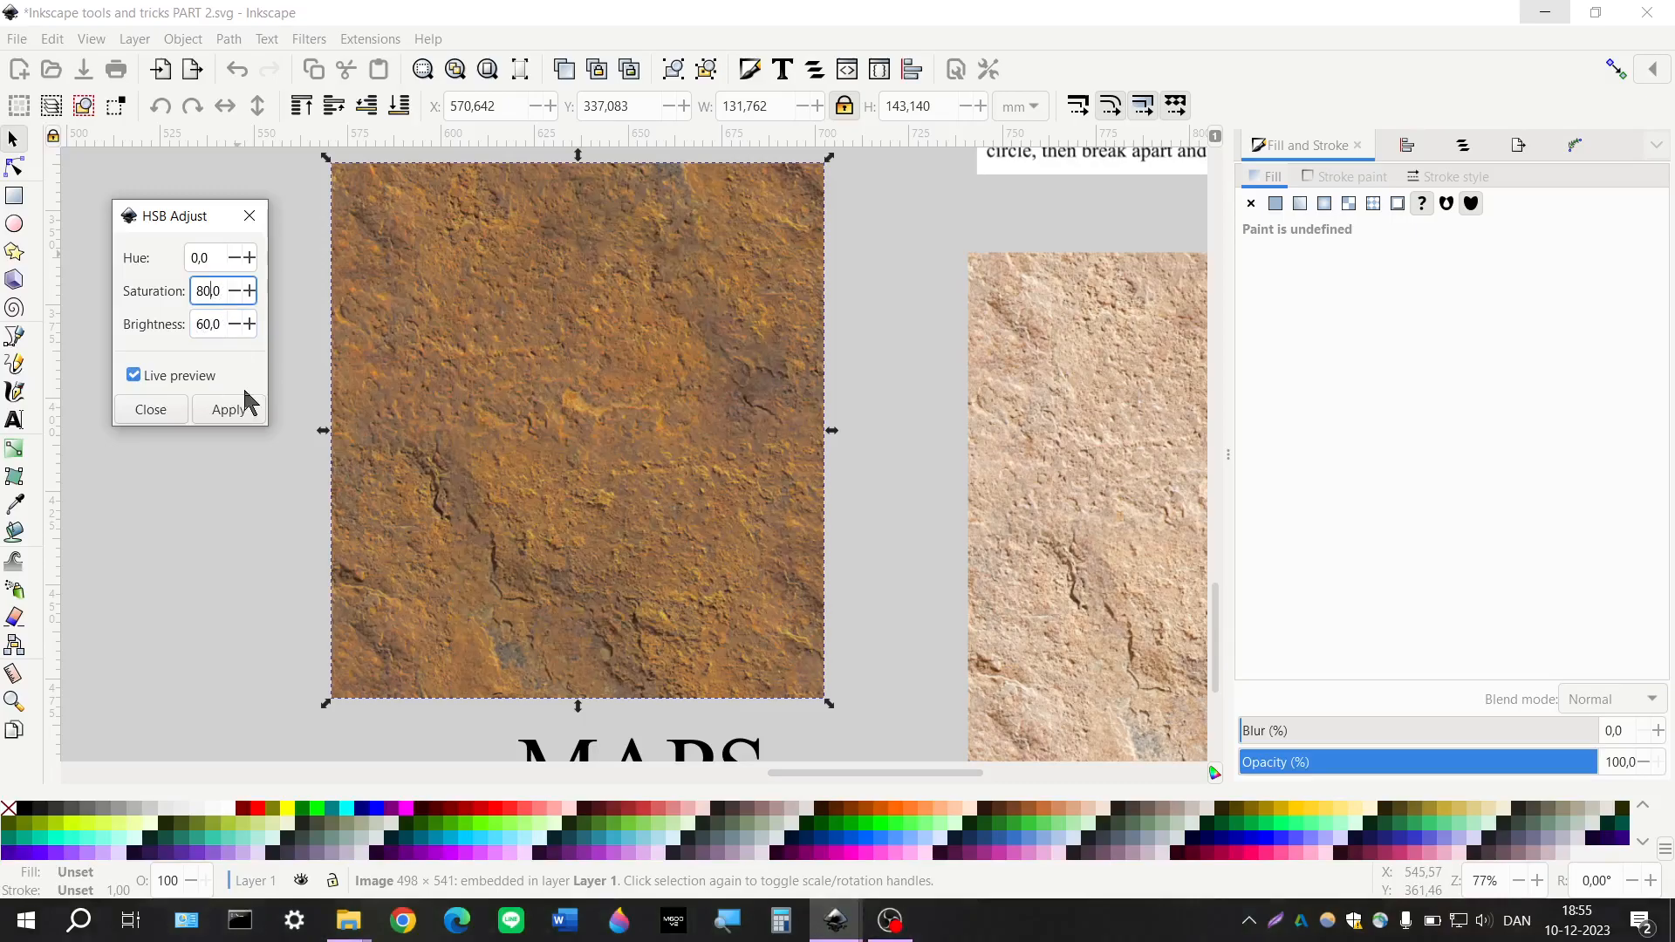
pyautogui.click(212, 414)
pyautogui.click(166, 412)
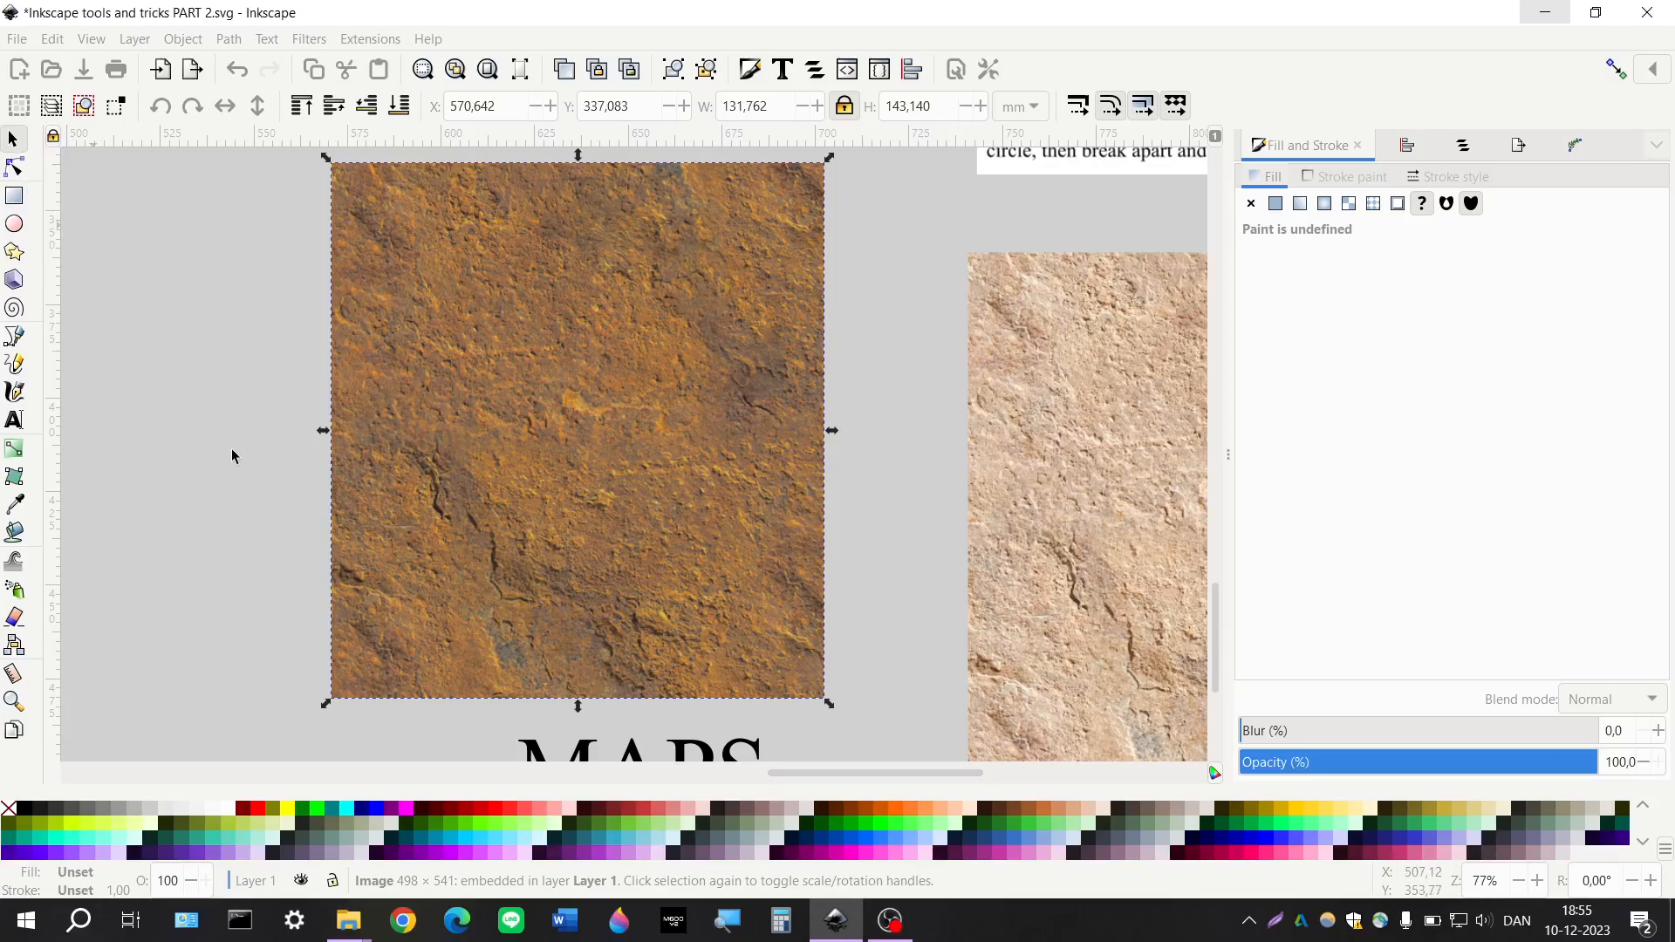
# Nudge the recolored sandstone copy slightly to the left and delete it
pyautogui.hscroll(2, 230, 458)
pyautogui.press('Left')
pyautogui.press('Left')
pyautogui.press('Left')
pyautogui.press('Left')
pyautogui.press('Left')
pyautogui.scroll(-4, 230, 458)
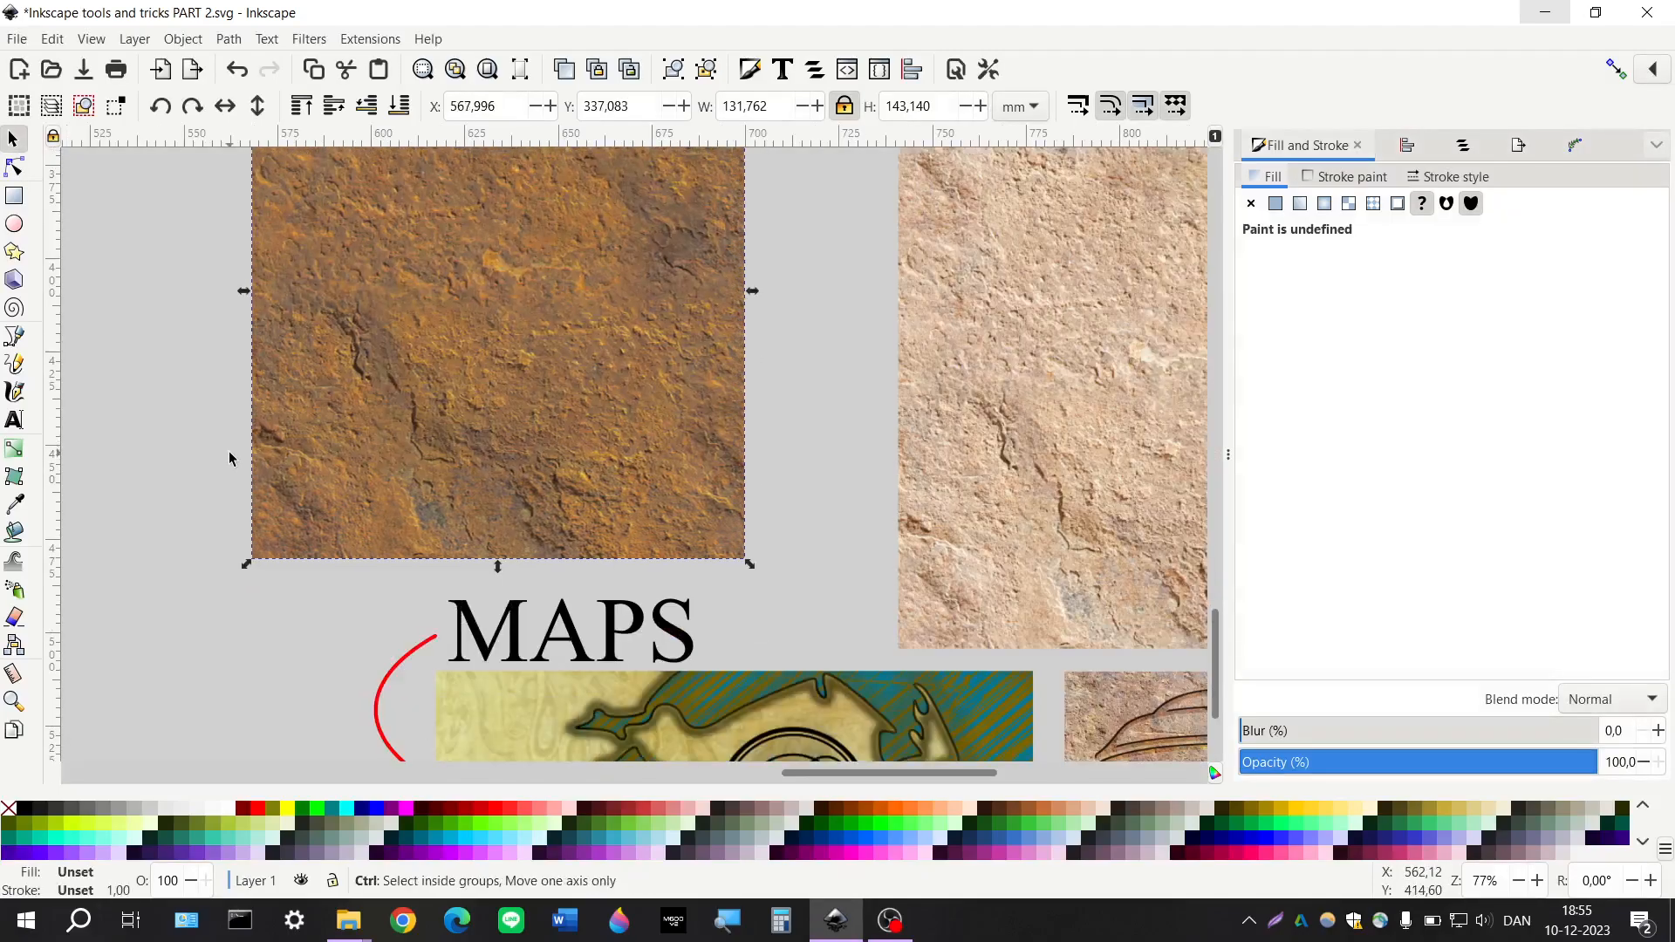
pyautogui.scroll(-3, 230, 458)
pyautogui.click(385, 458)
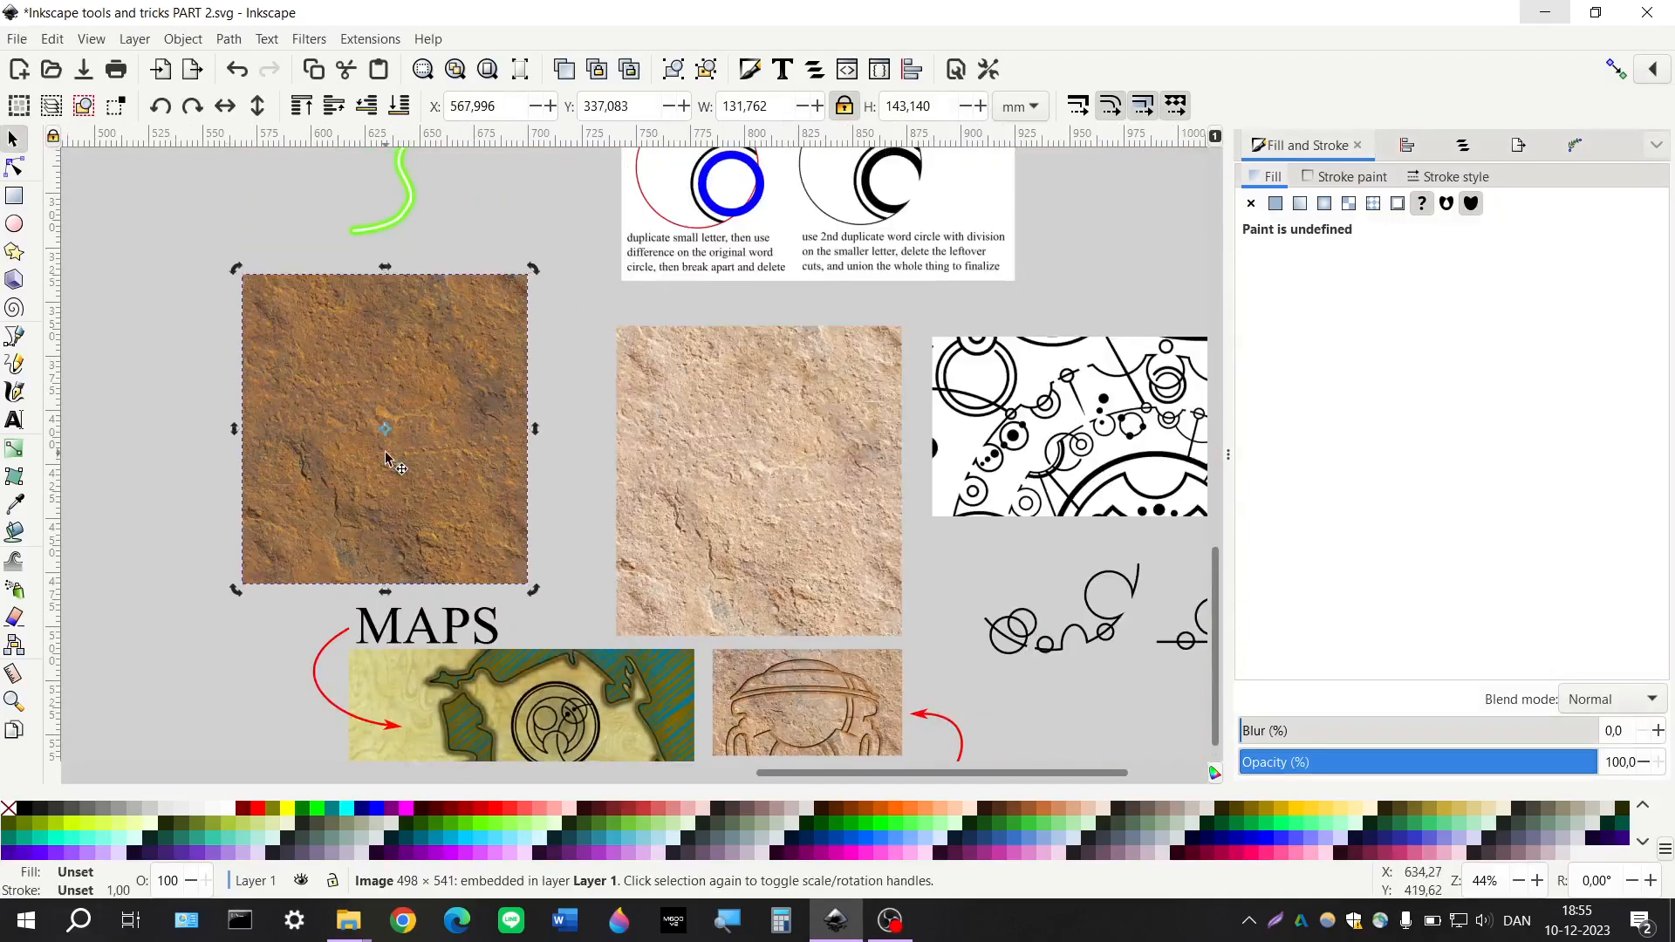
pyautogui.press('Delete')
# Examine the Carvings example up close, including the dark edges and texture of its carved lines, and return to the sandstone image
pyautogui.hscroll(4, 532, 465)
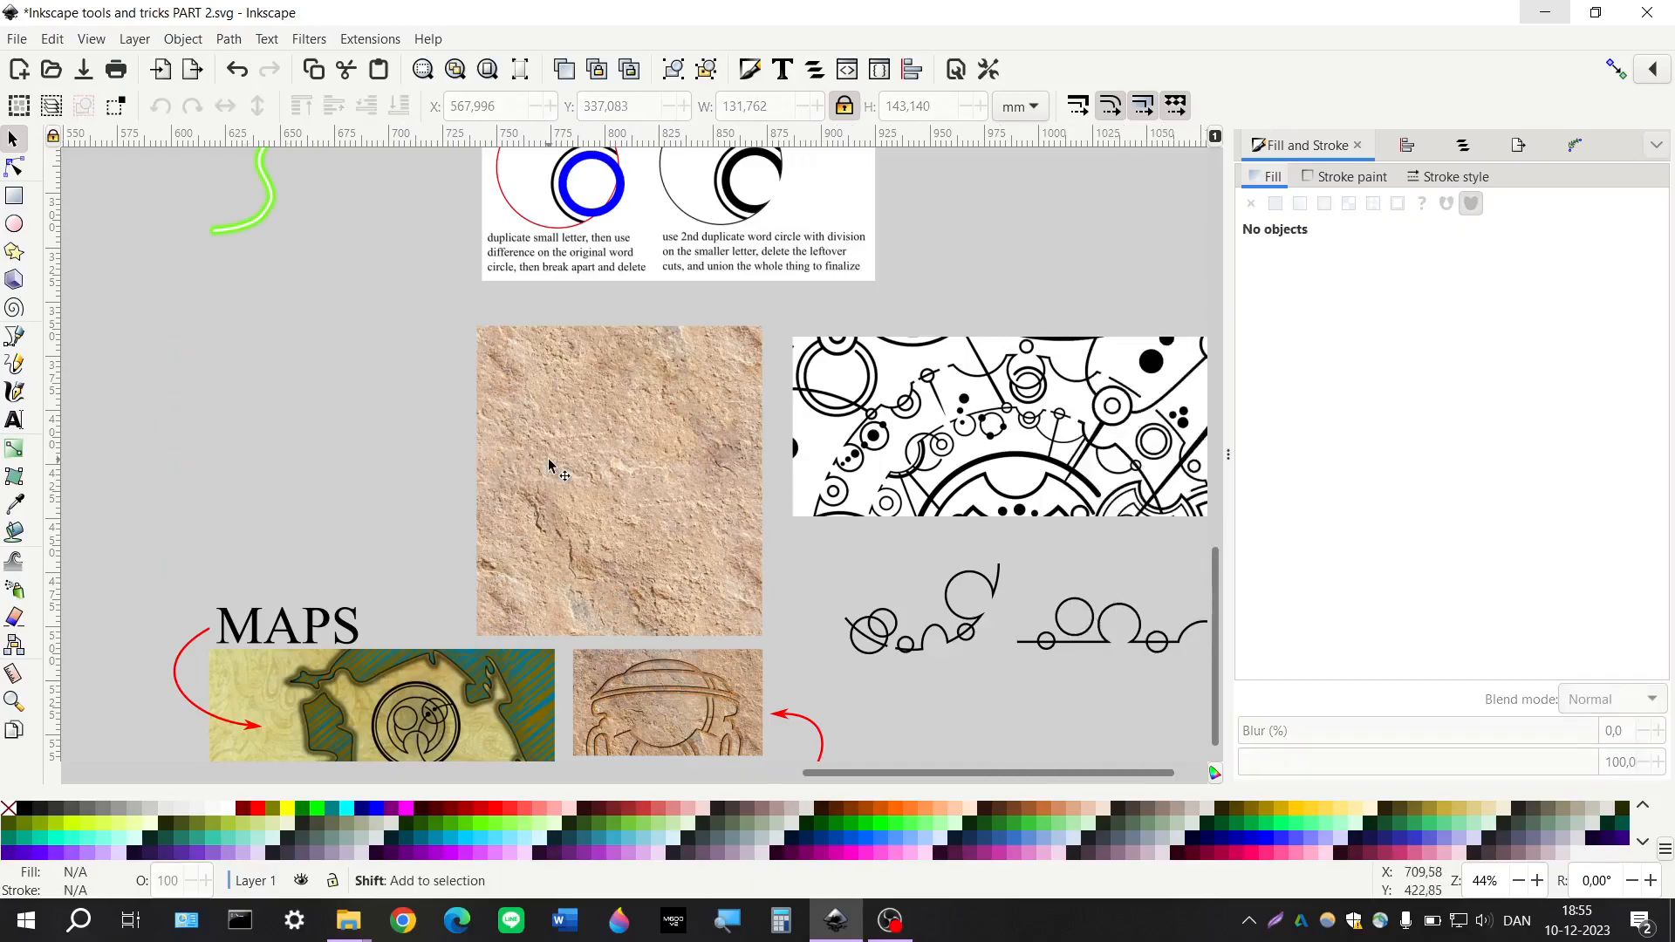
pyautogui.scroll(-6, 553, 467)
pyautogui.keyDown('ctrl'); pyautogui.scroll(1, 699, 495); pyautogui.keyUp('ctrl')
pyautogui.keyDown('ctrl'); pyautogui.scroll(2, 699, 495); pyautogui.keyUp('ctrl')
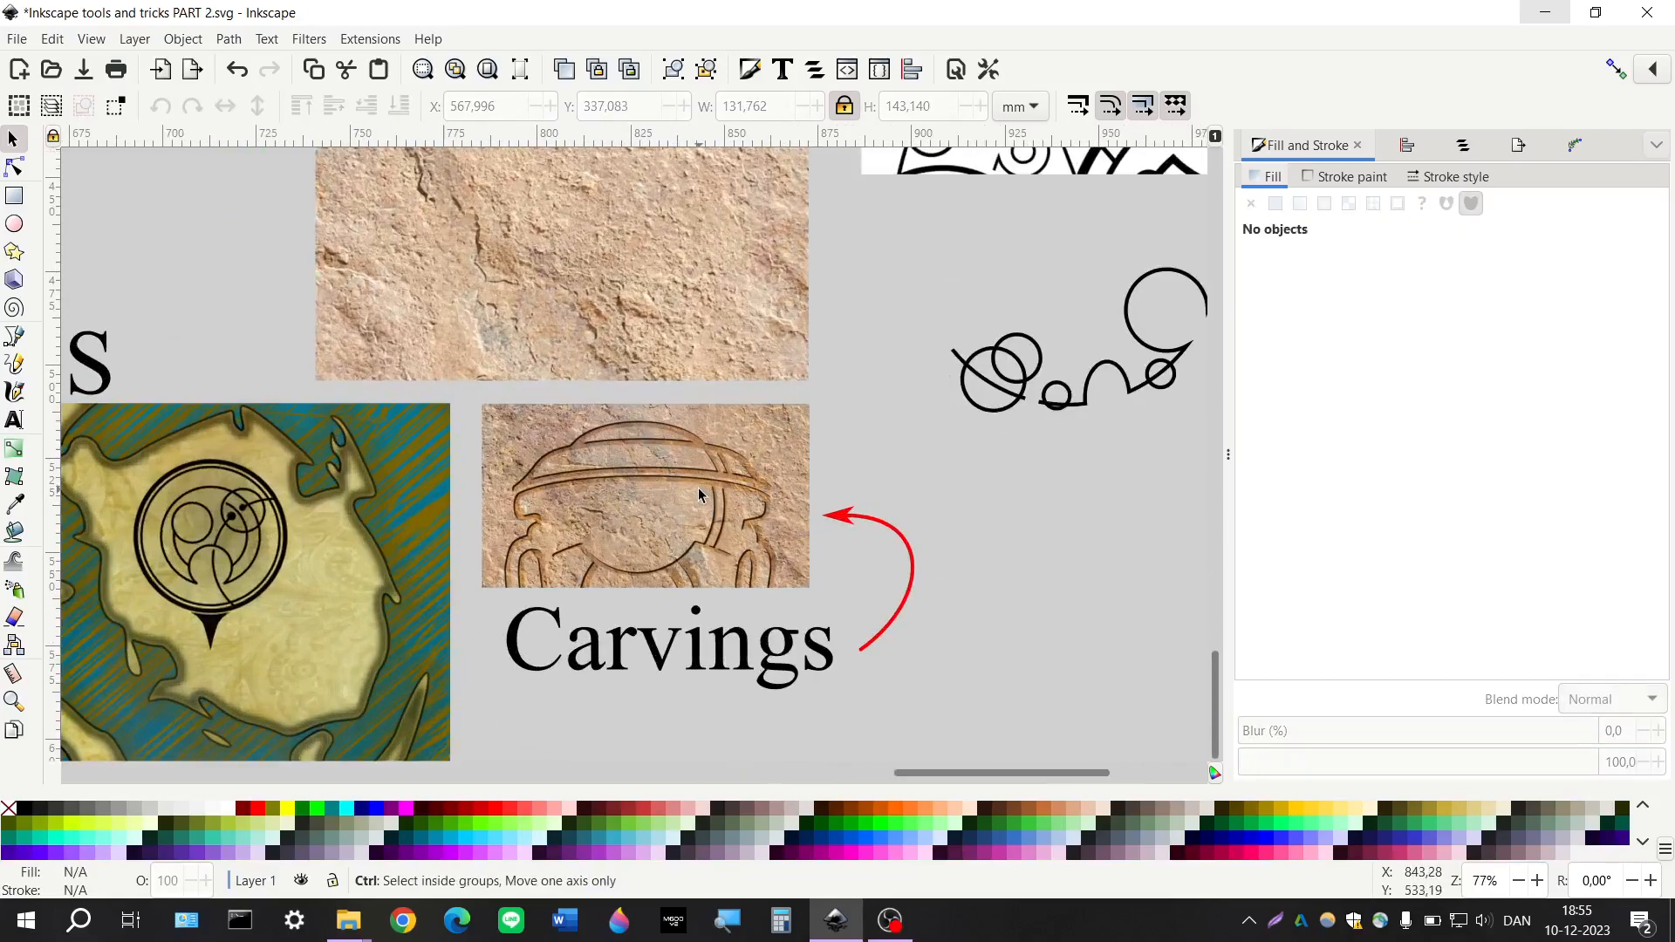
pyautogui.hscroll(2, 663, 484)
pyautogui.scroll(-2, 615, 474)
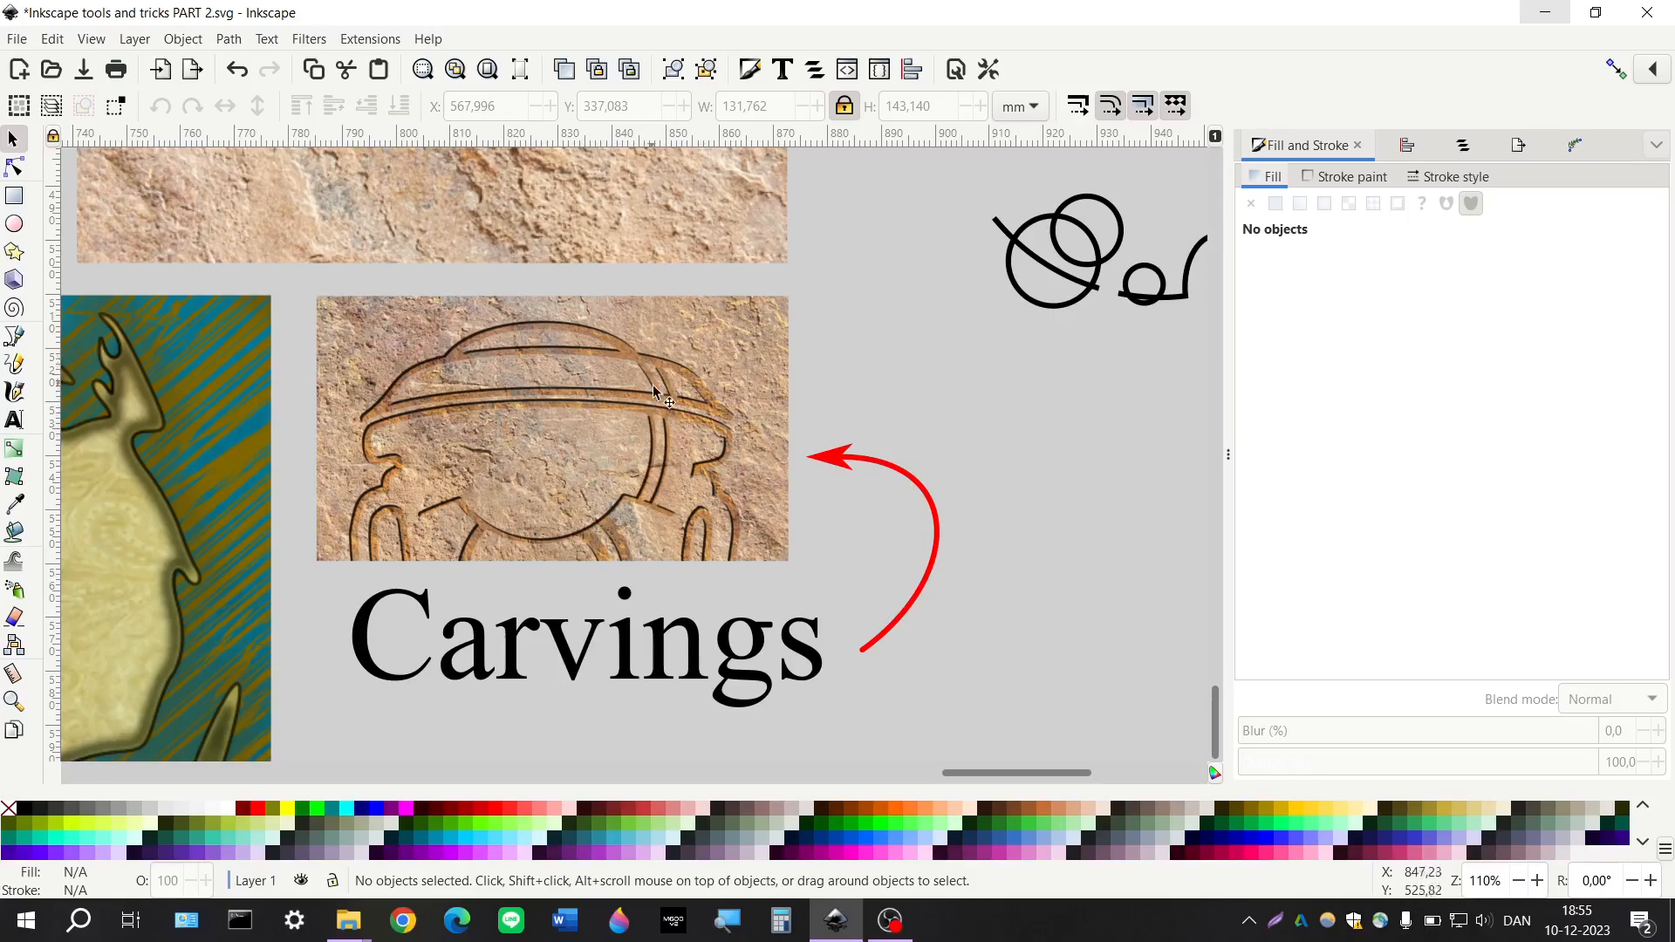
pyautogui.scroll(4, 626, 358)
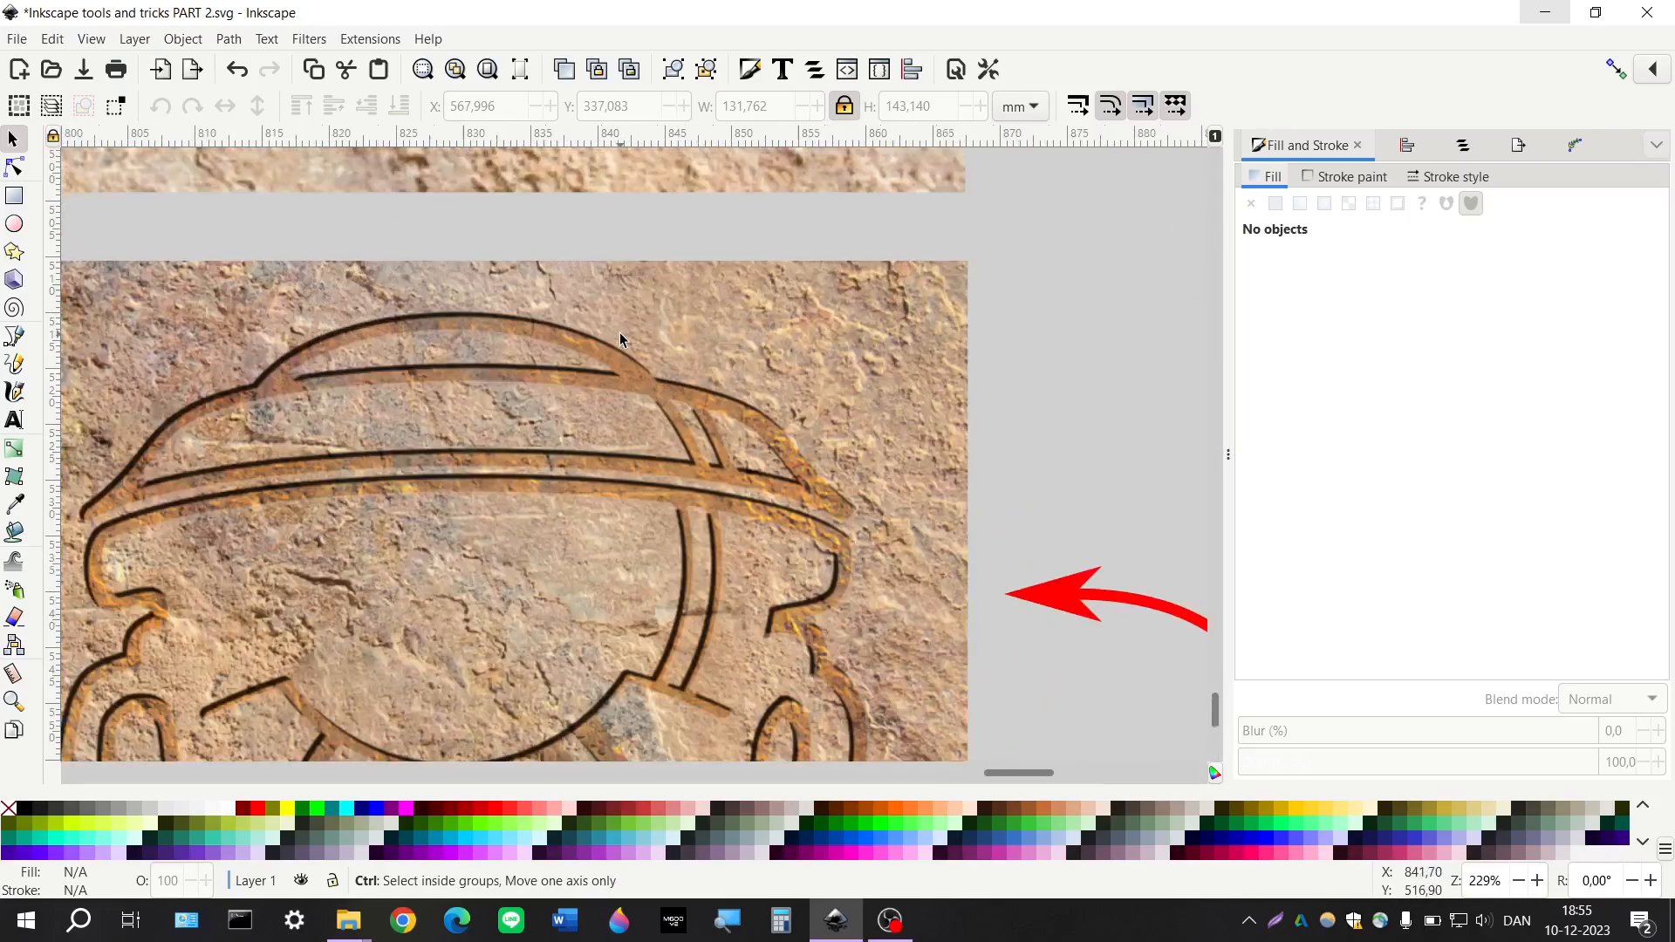
pyautogui.scroll(1, 602, 358)
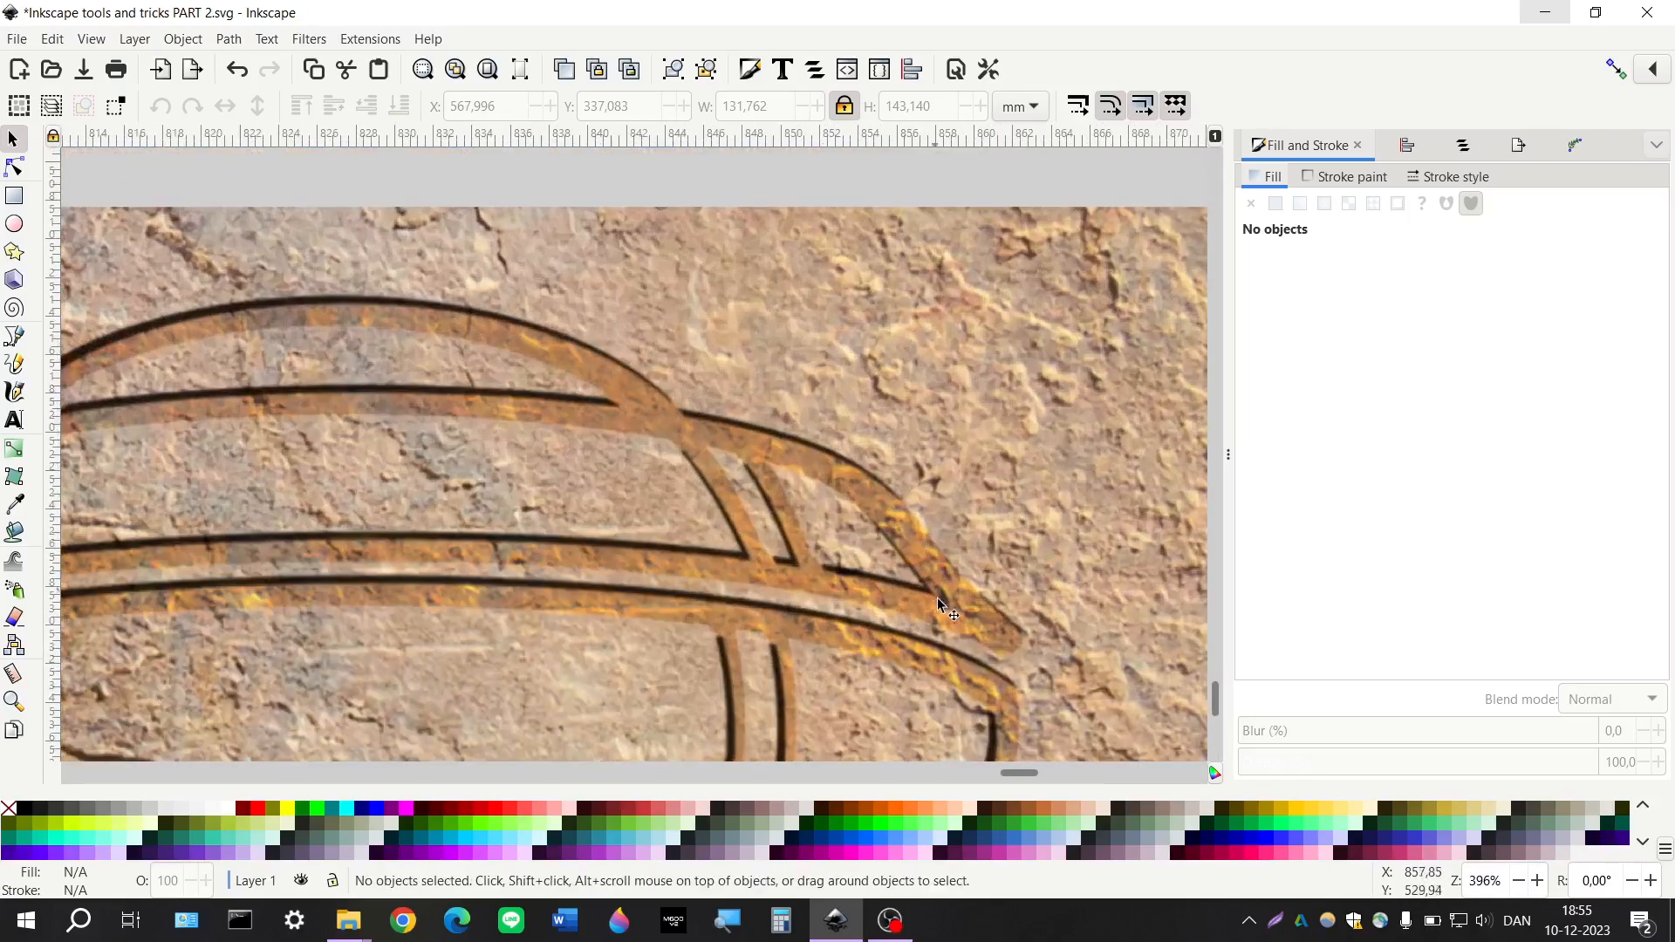
pyautogui.scroll(-4, 639, 403)
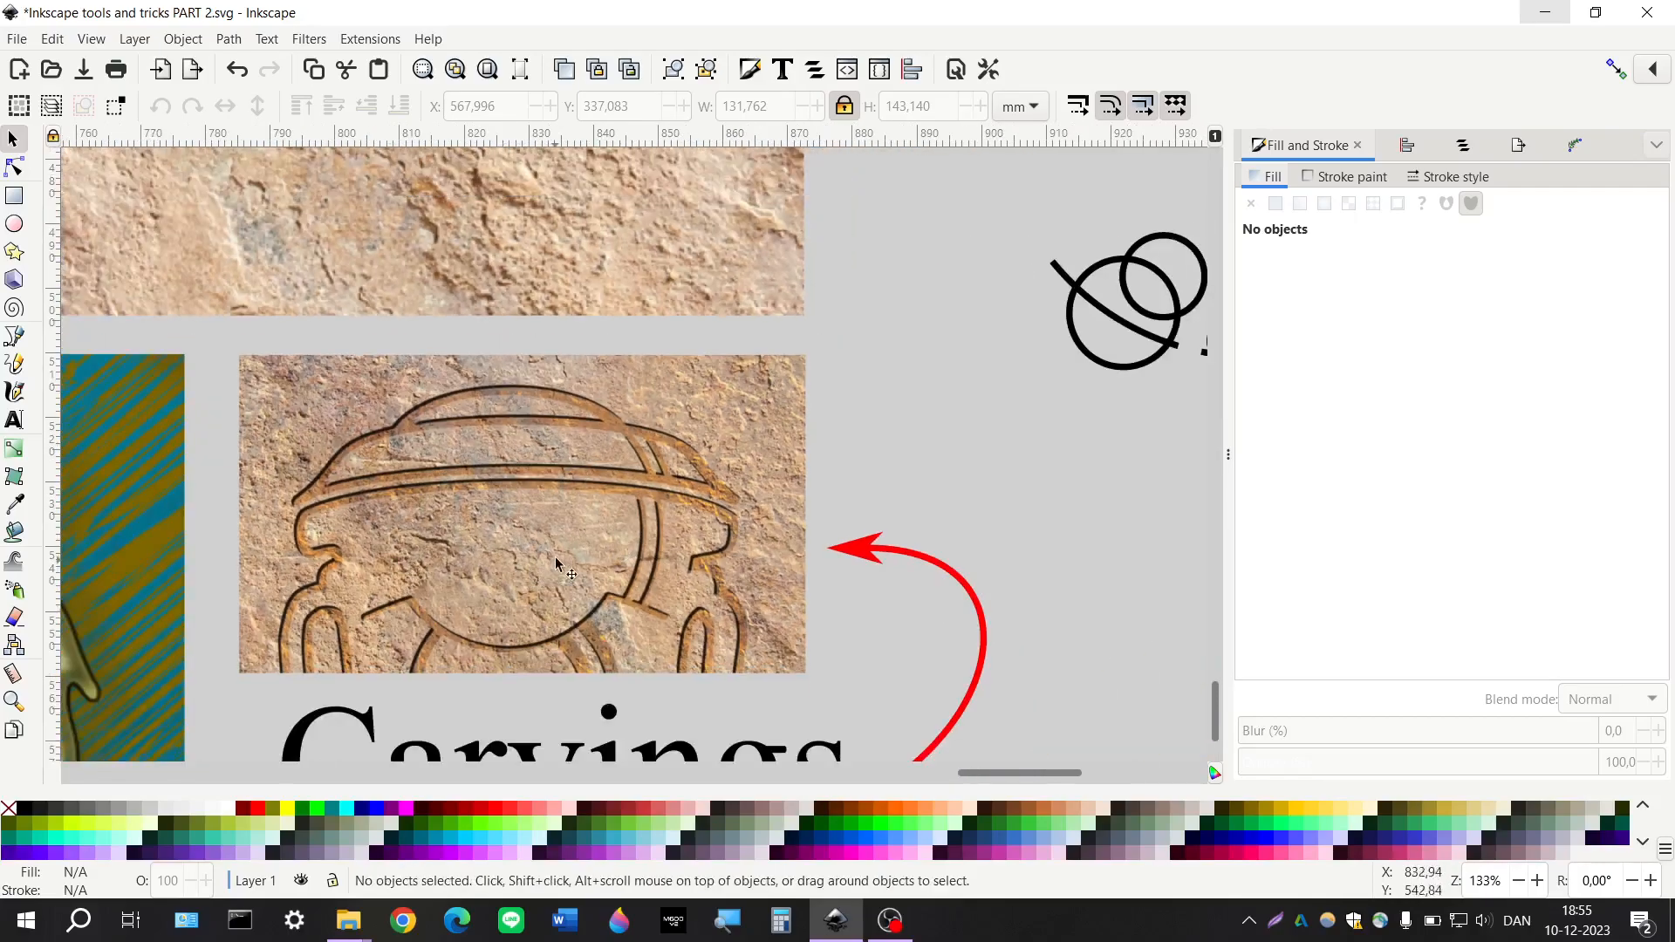
pyautogui.scroll(-1, 555, 563)
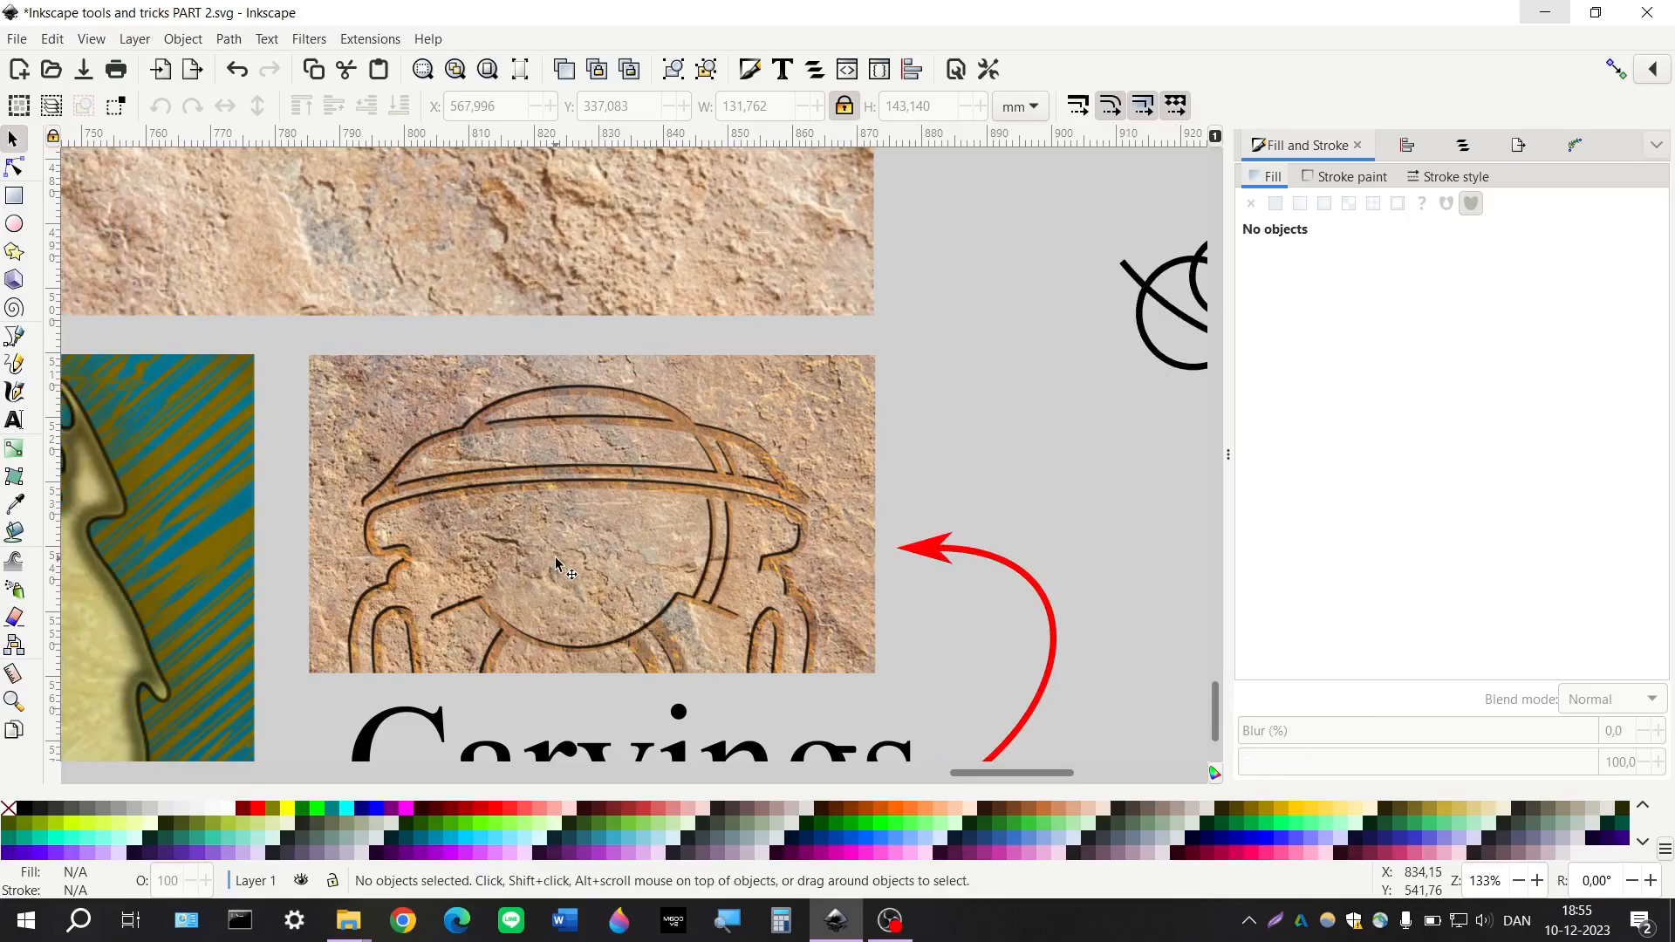
pyautogui.scroll(-1, 555, 563)
pyautogui.scroll(8, 557, 543)
pyautogui.hscroll(-2, 550, 437)
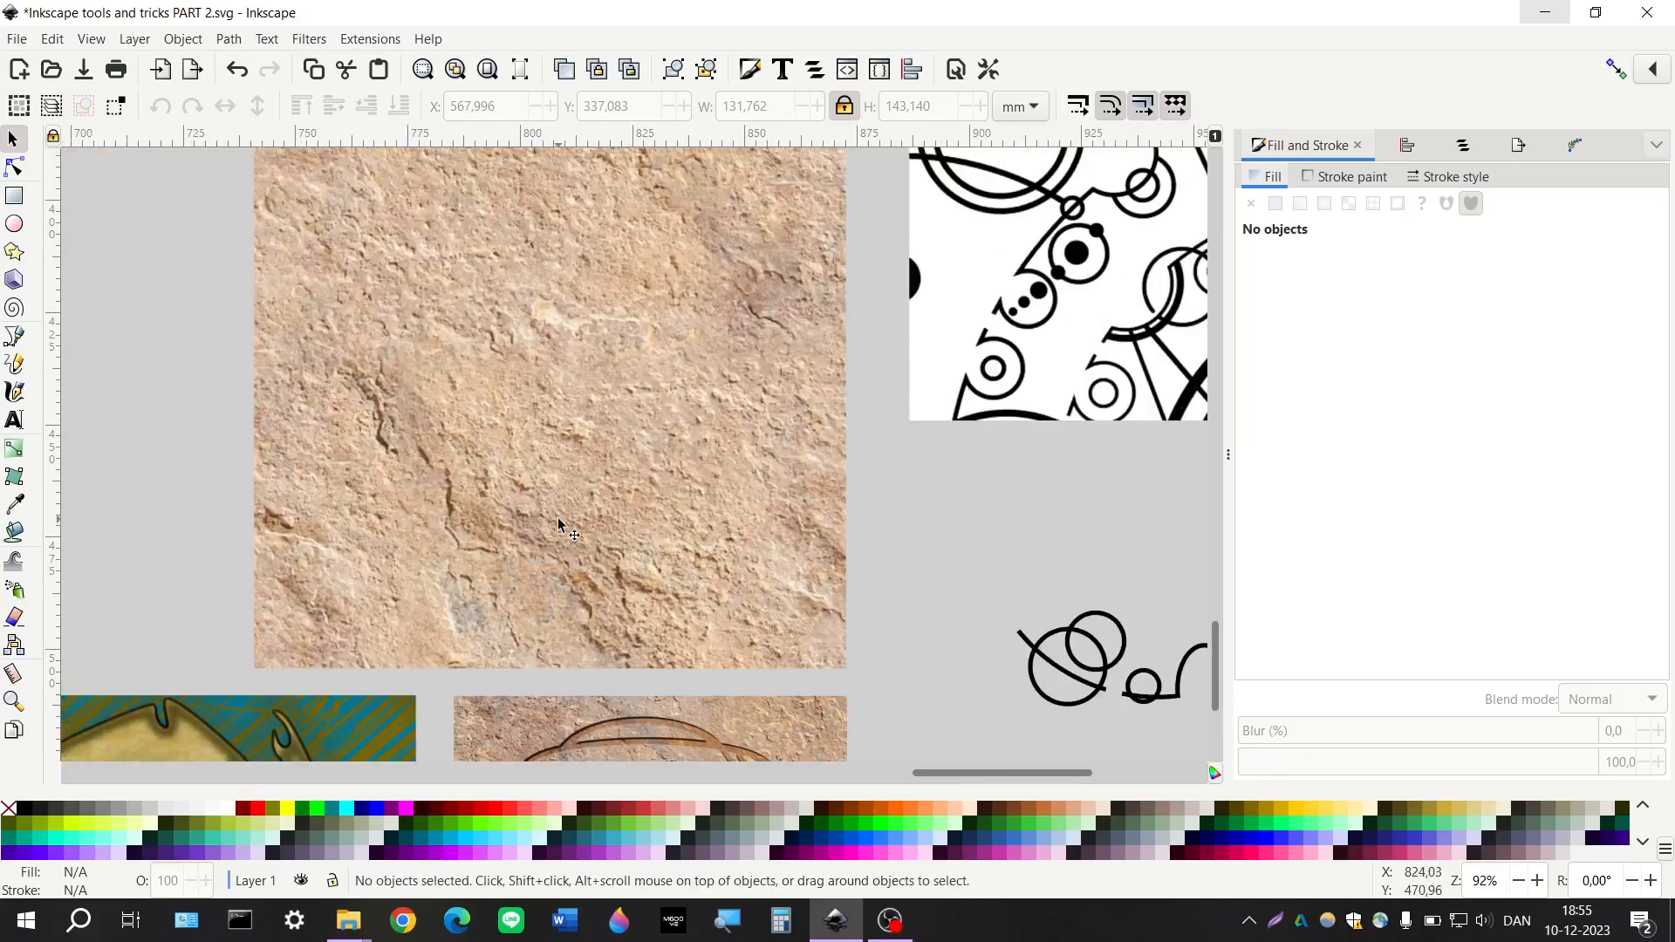
pyautogui.scroll(-1, 568, 525)
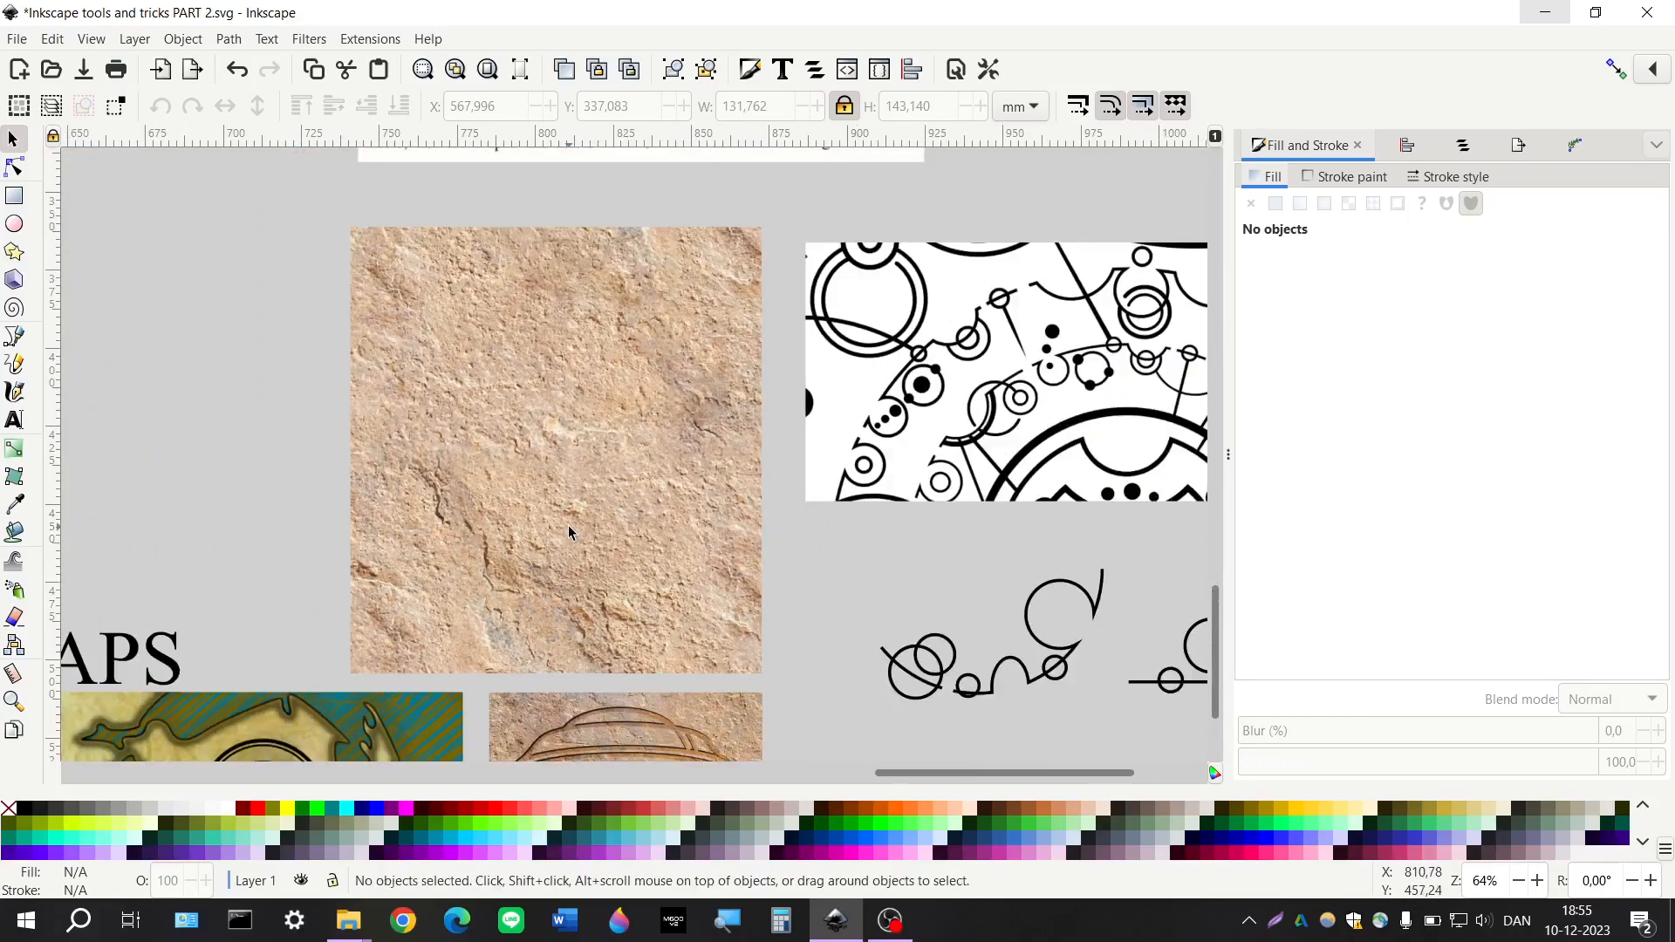
# Review the manipulation topics in the agenda, including texturing with masks and clips, and return to the sandstone image
pyautogui.scroll(-2, 571, 517)
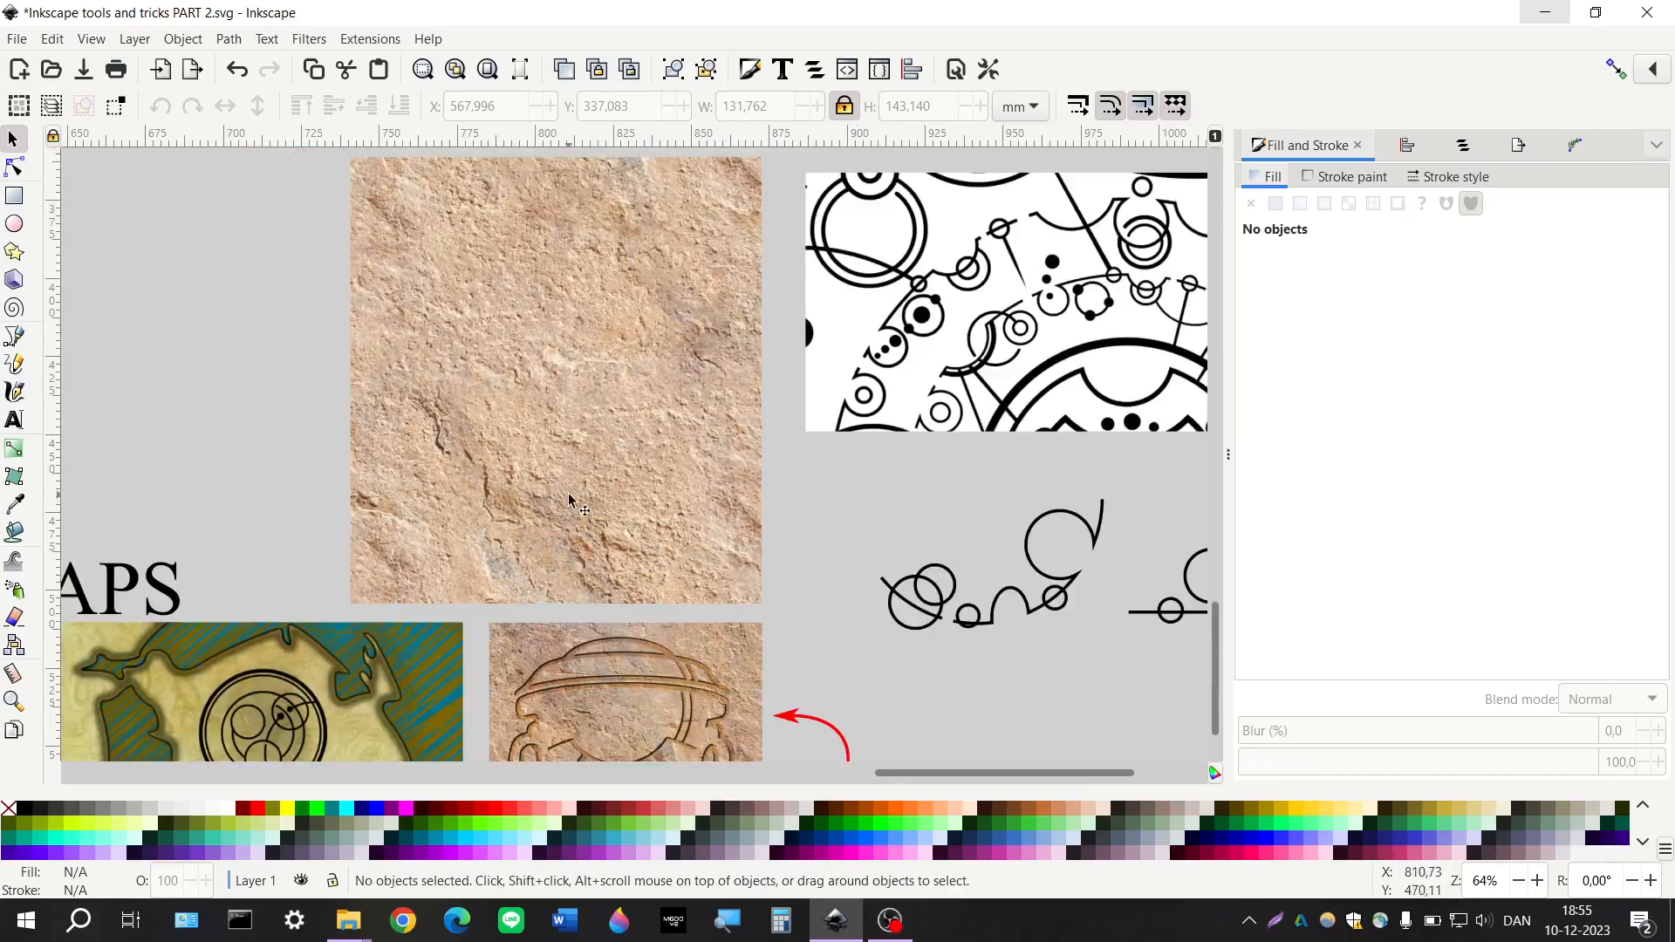
pyautogui.hscroll(-2, 568, 499)
pyautogui.scroll(-1, 569, 502)
pyautogui.scroll(7, 568, 504)
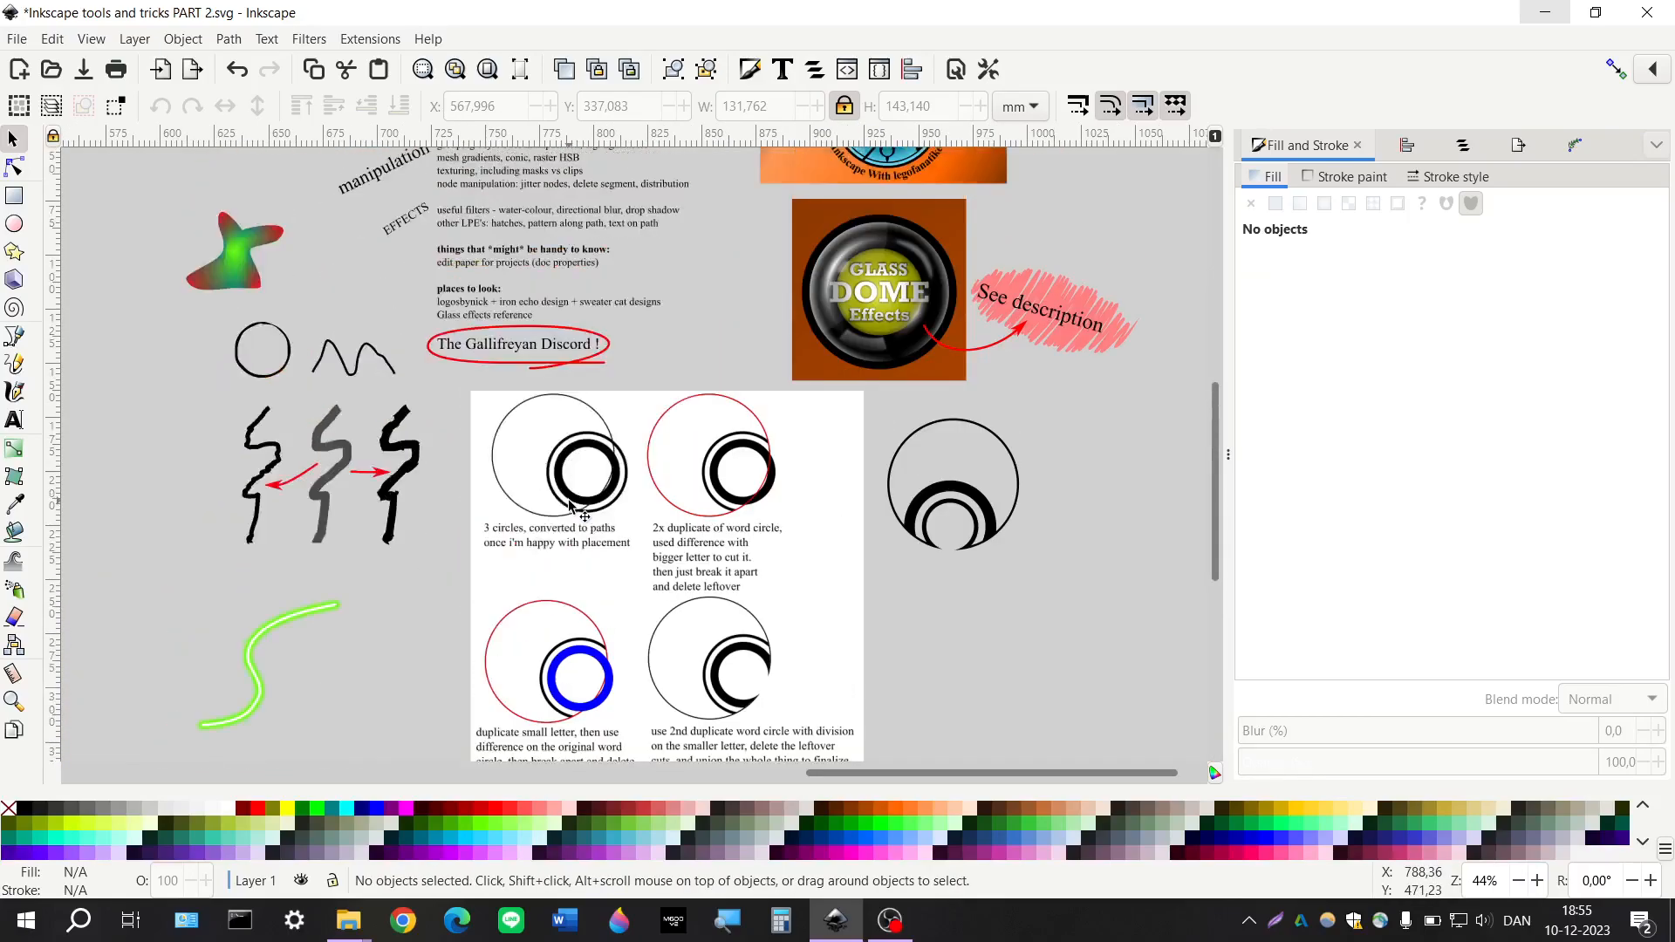
pyautogui.scroll(3, 568, 505)
pyautogui.scroll(1, 572, 327)
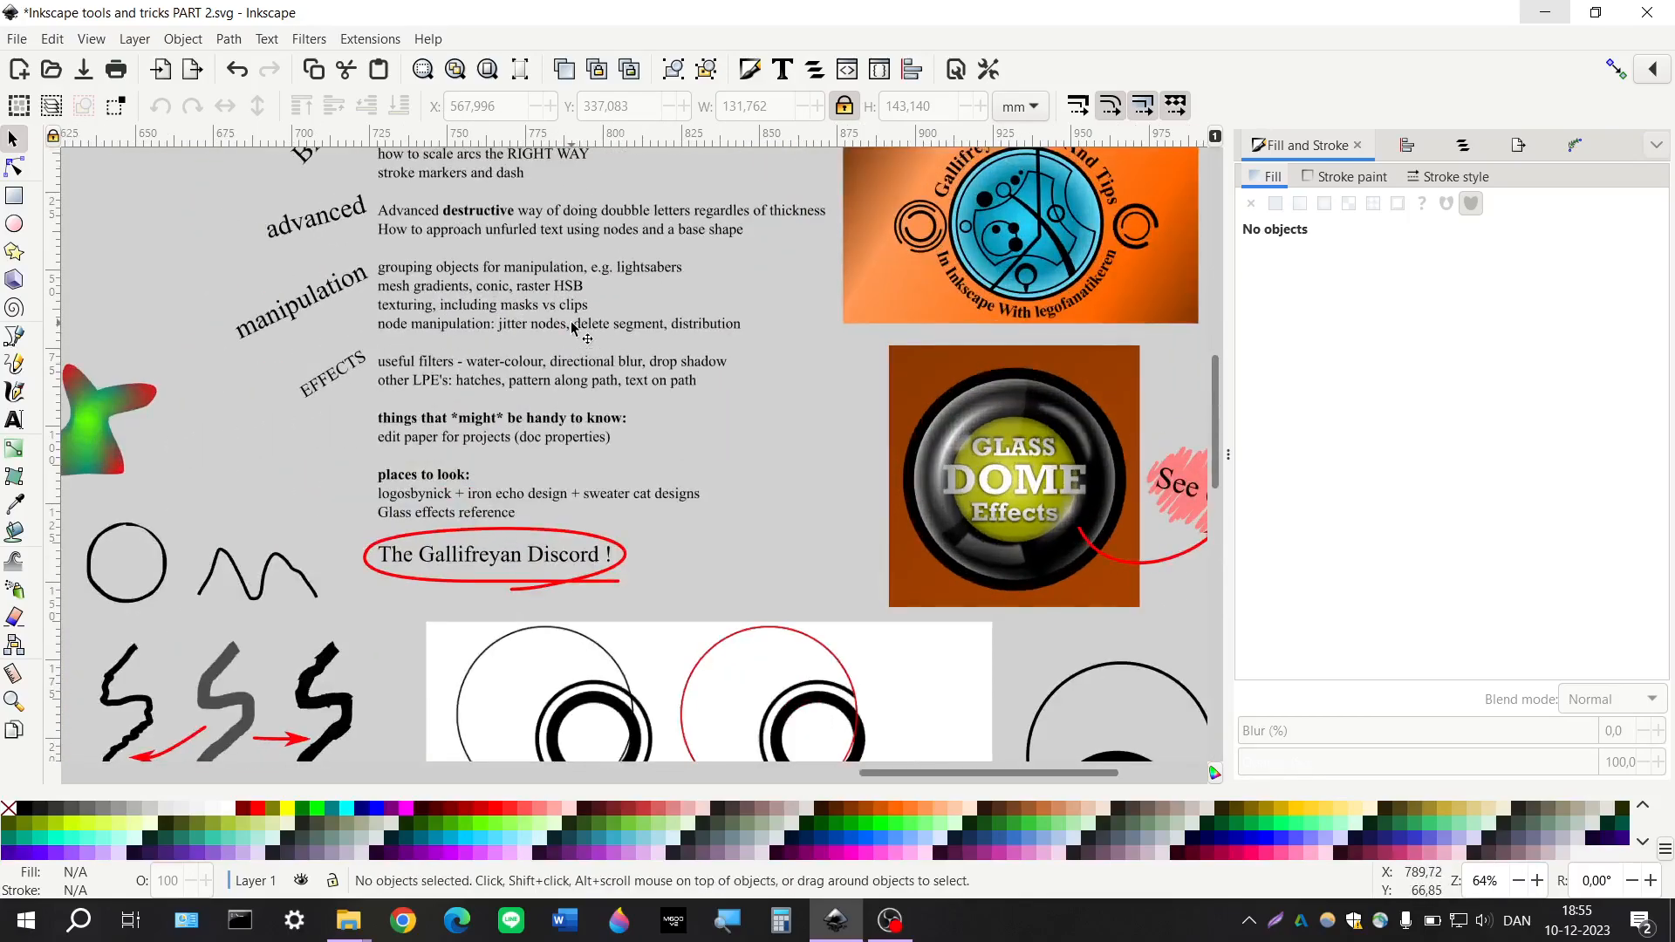
pyautogui.scroll(-20, 568, 324)
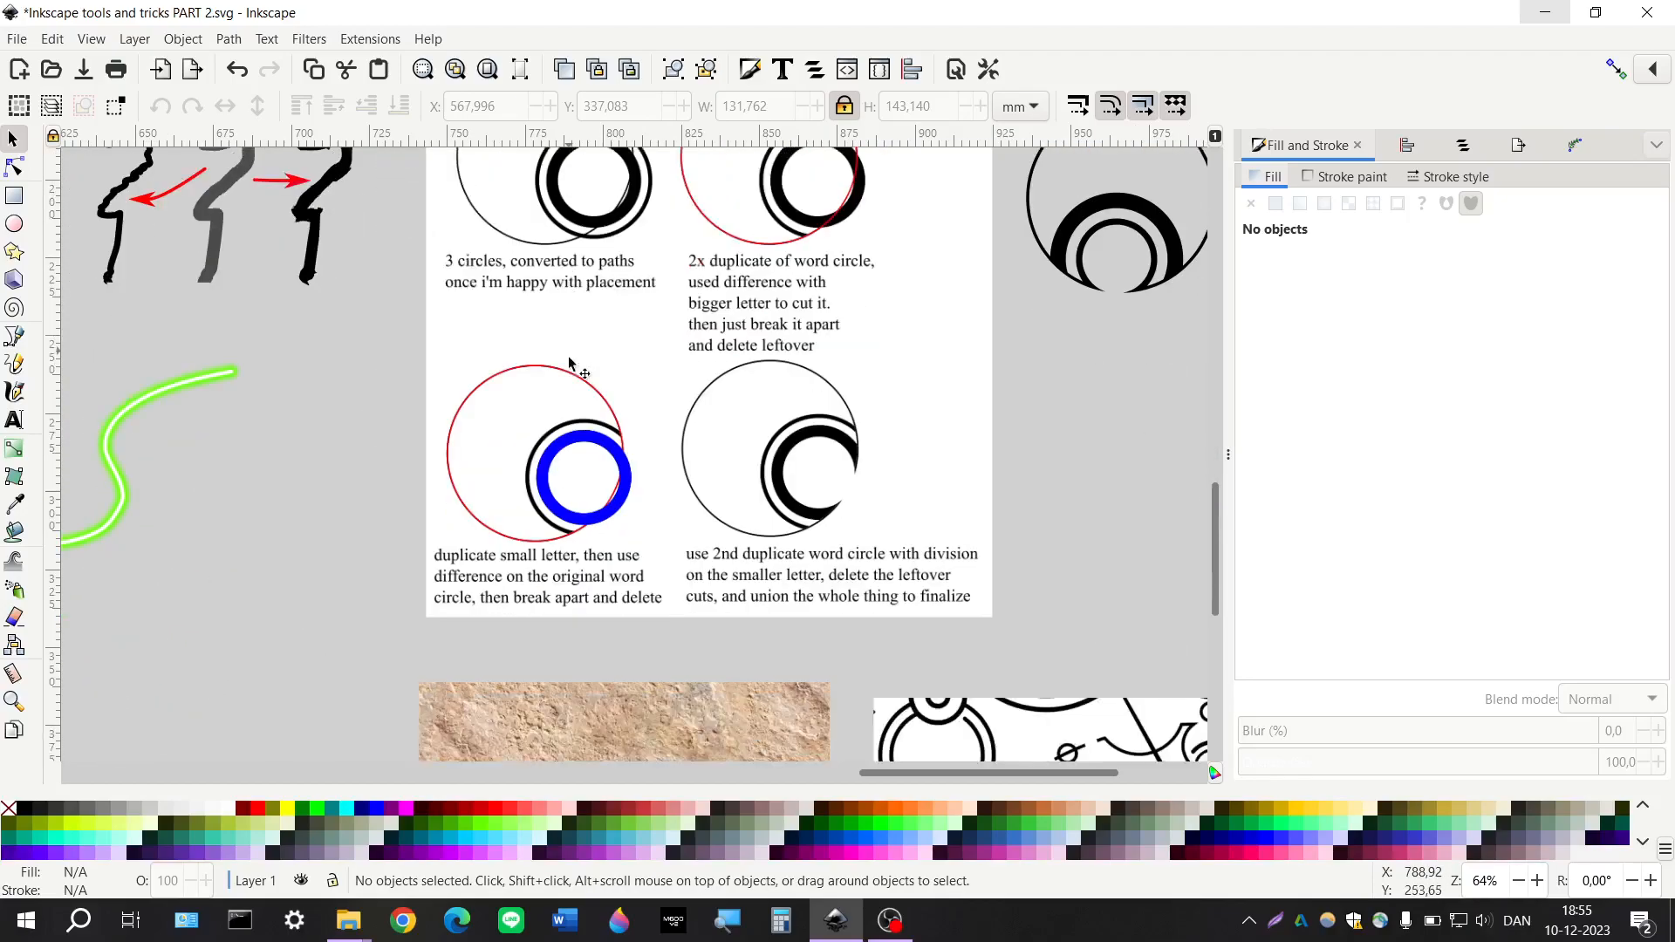
pyautogui.scroll(5, 569, 463)
pyautogui.hscroll(-4, 569, 462)
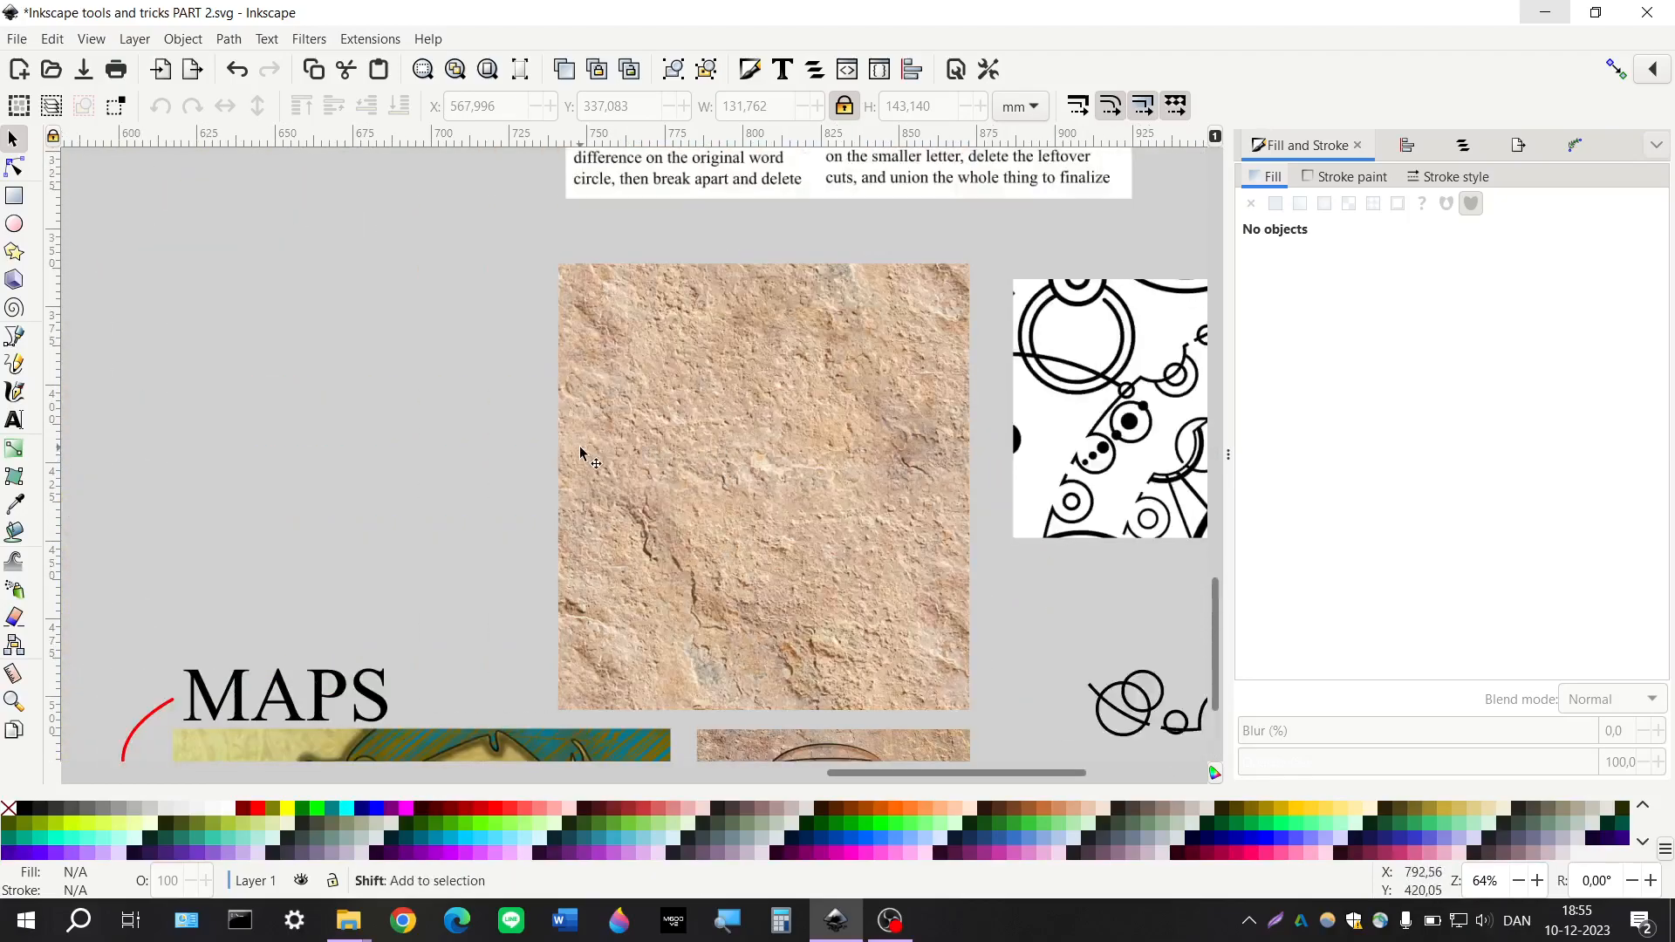
# Draw two circles side by side in the empty area beside the sandstone image, about 77 mm and 82 mm in diameter
pyautogui.scroll(2, 777, 509)
pyautogui.hscroll(-4, 777, 509)
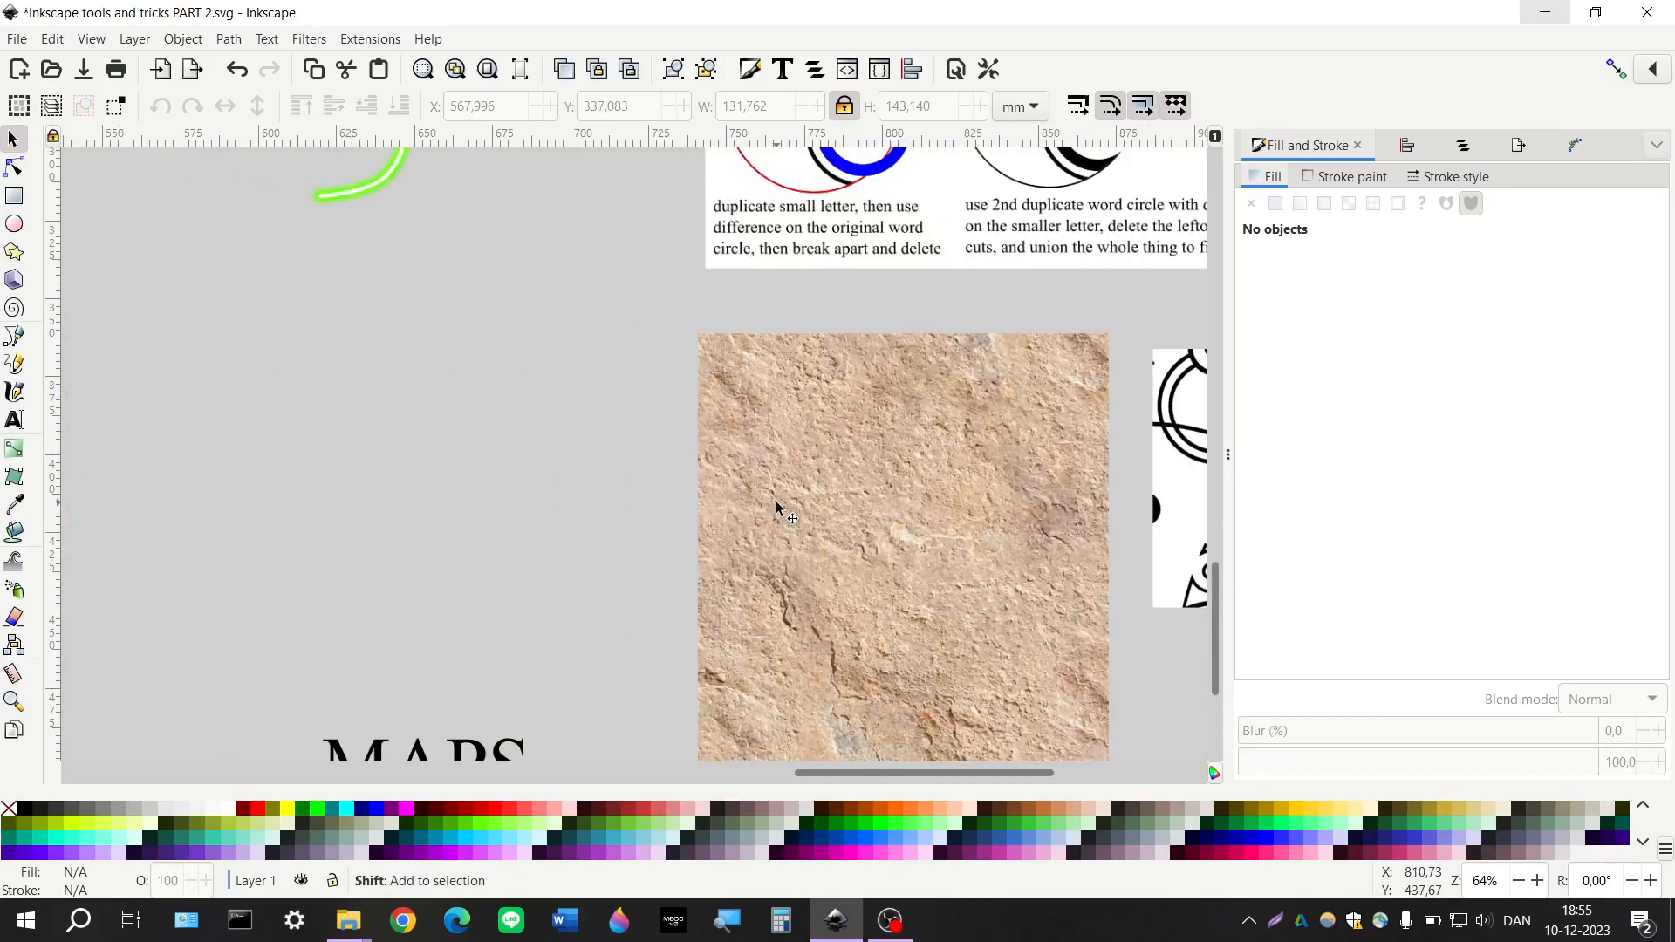
pyautogui.click(14, 224)
pyautogui.hscroll(-4, 408, 446)
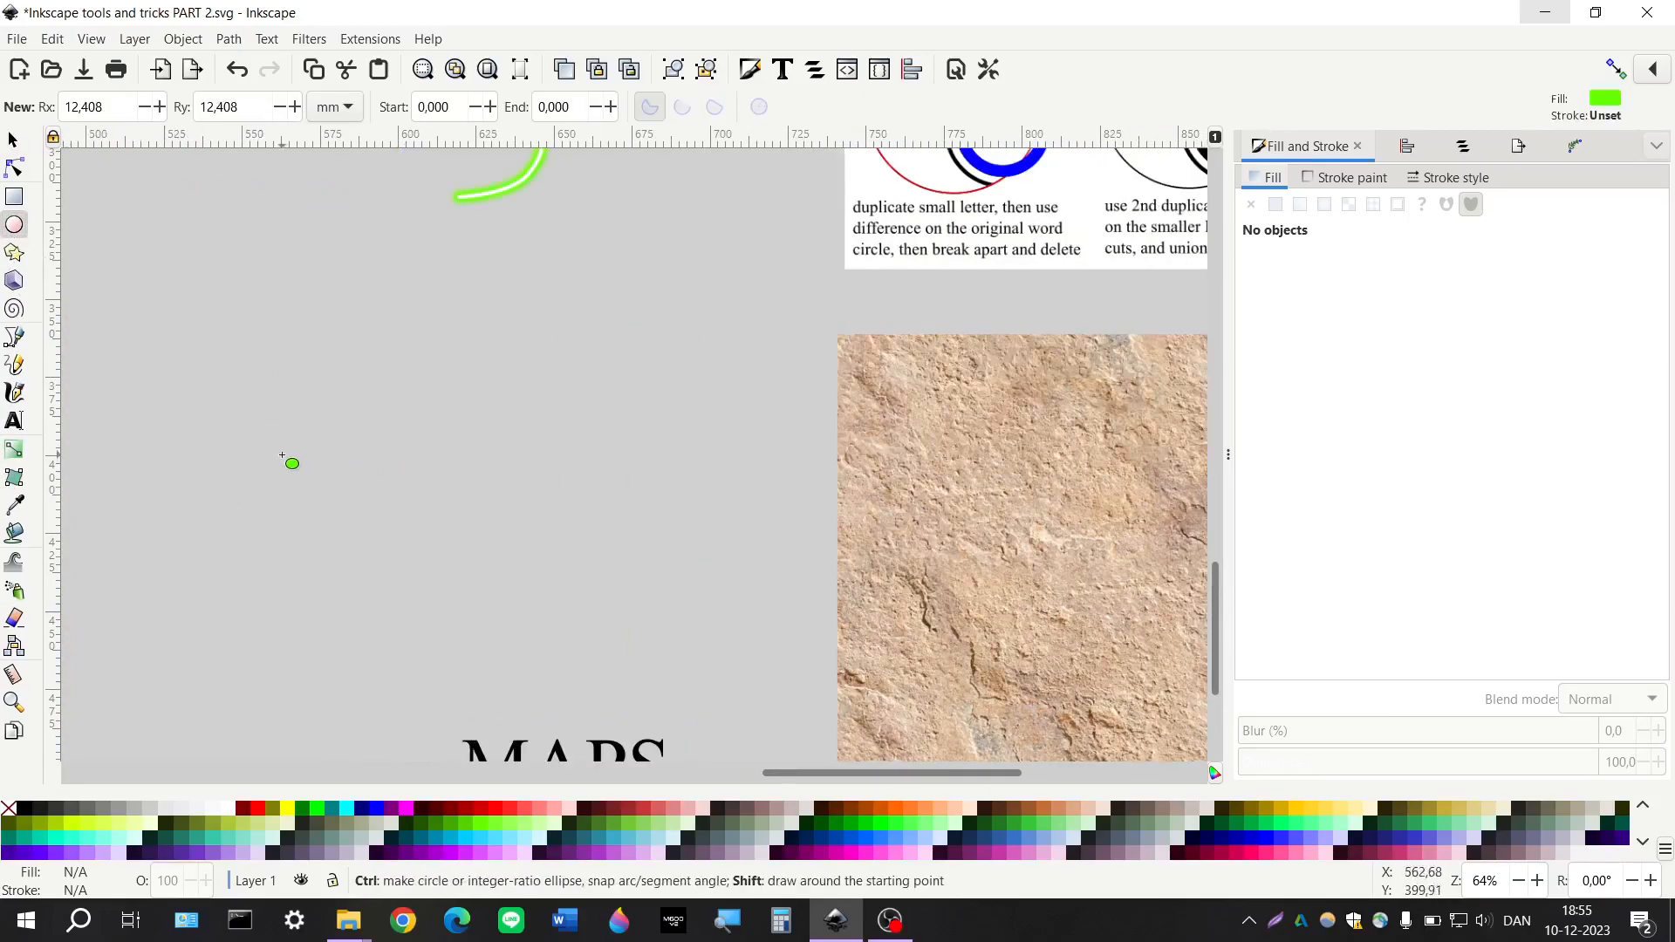
pyautogui.moveTo(280, 454); pyautogui.dragTo(420, 570)
pyautogui.moveTo(601, 456); pyautogui.dragTo(731, 587)
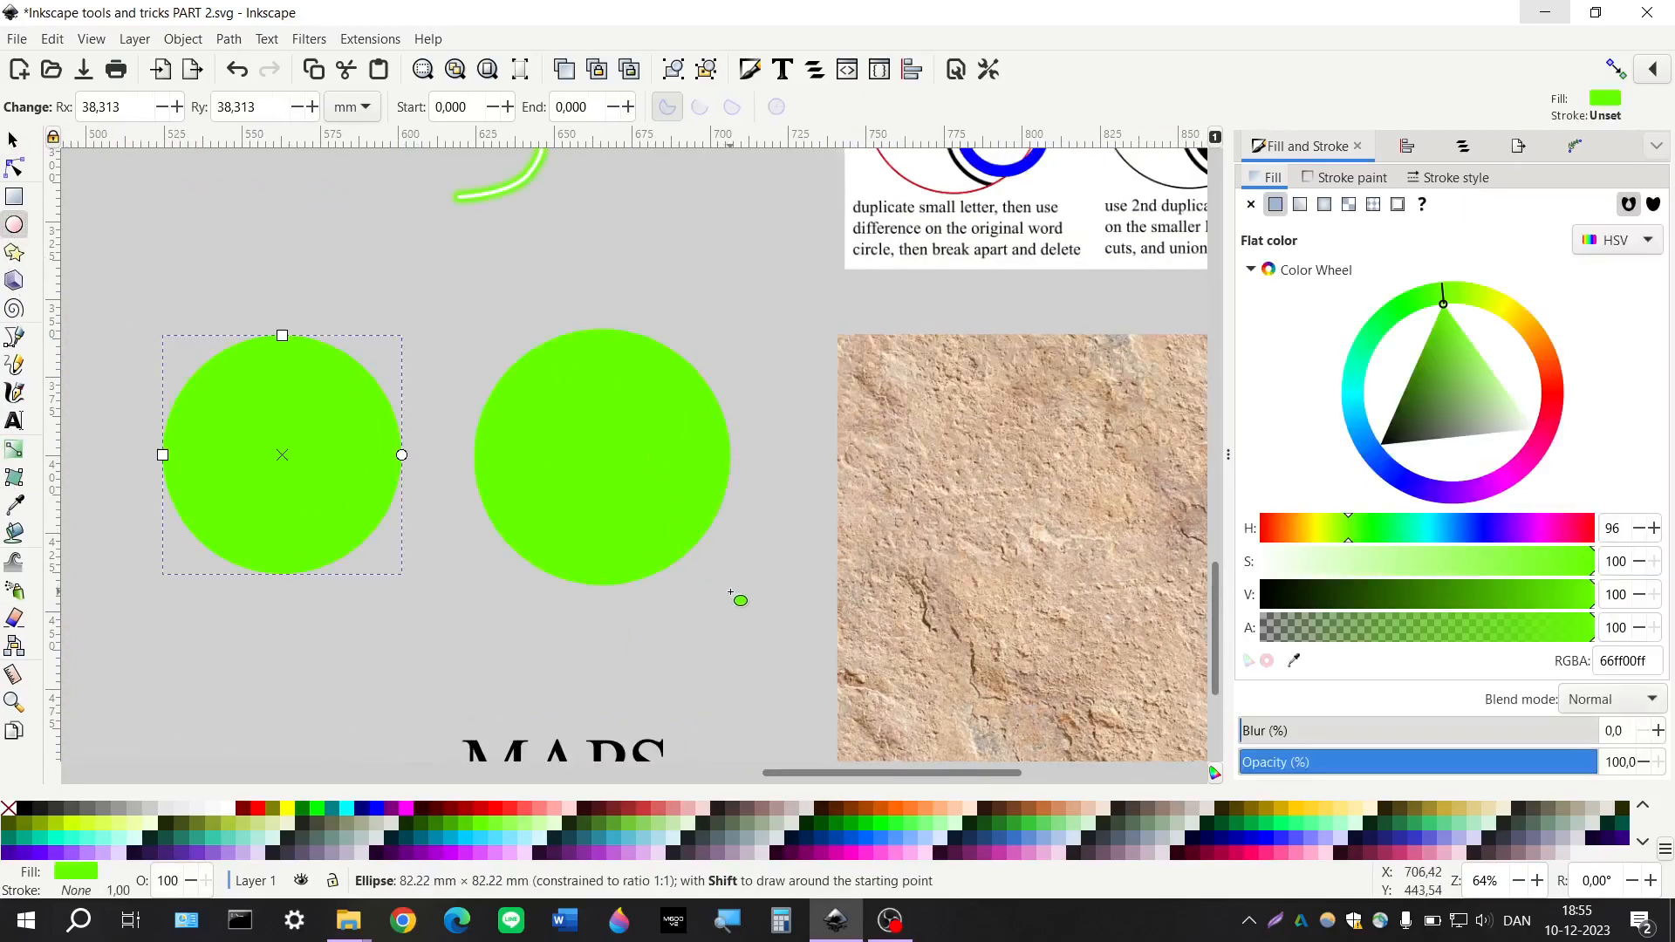
# Fill both circles with 50% Gray and deselect them
pyautogui.keyDown('shift'); pyautogui.click(275, 426); pyautogui.keyUp('shift')
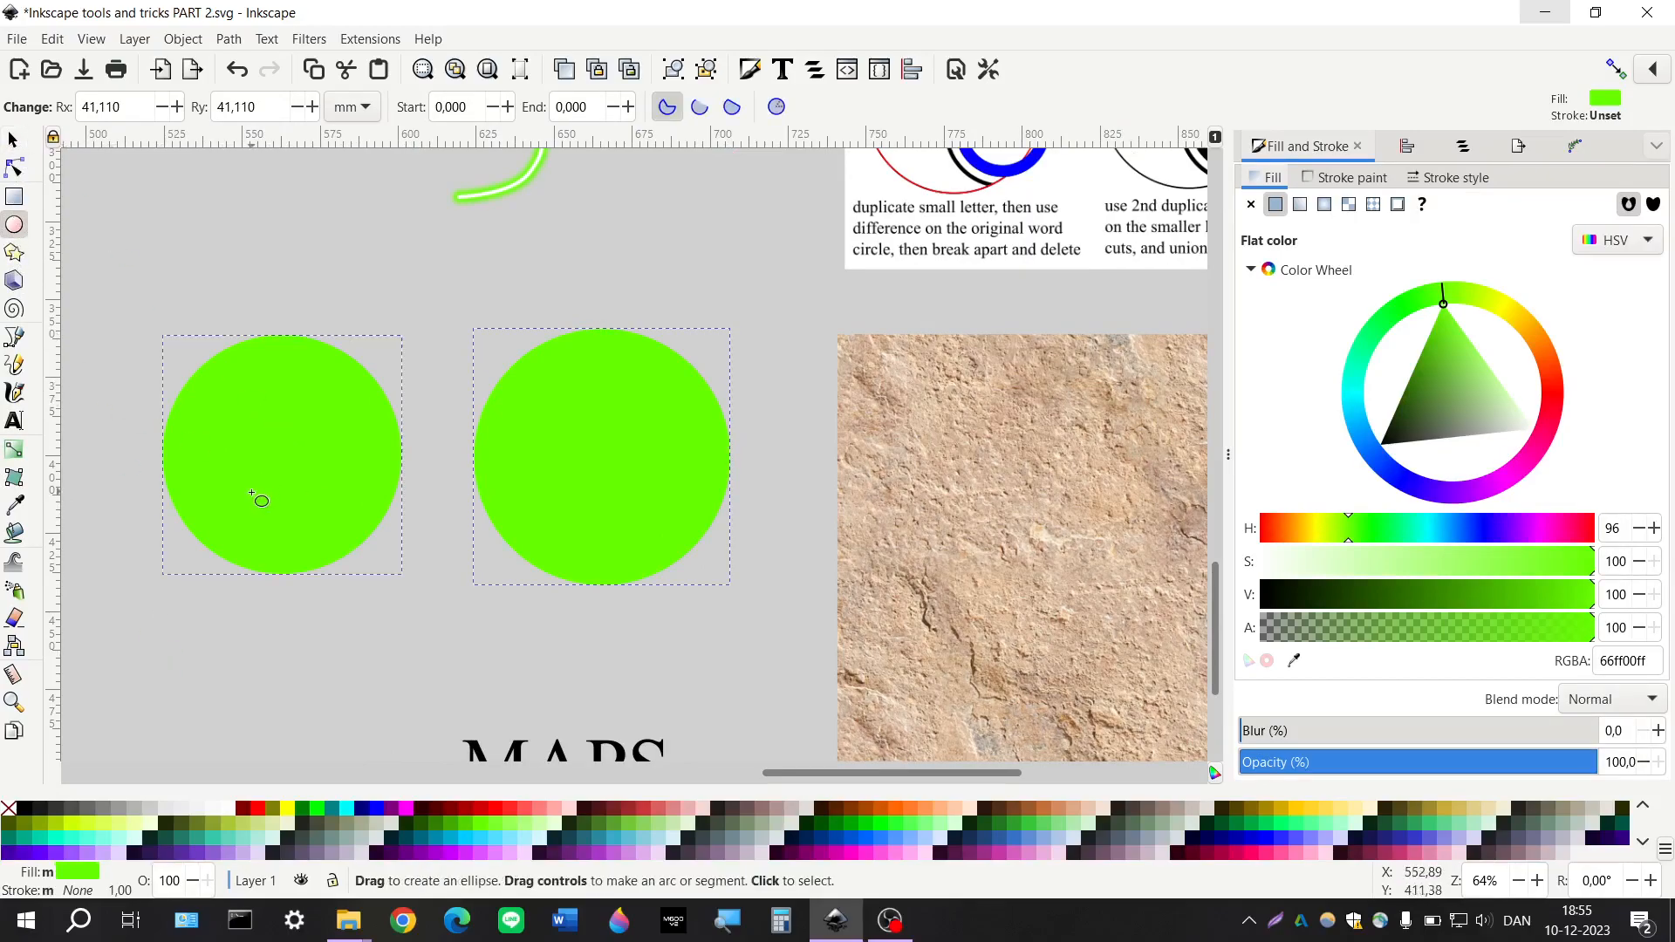
pyautogui.click(68, 821)
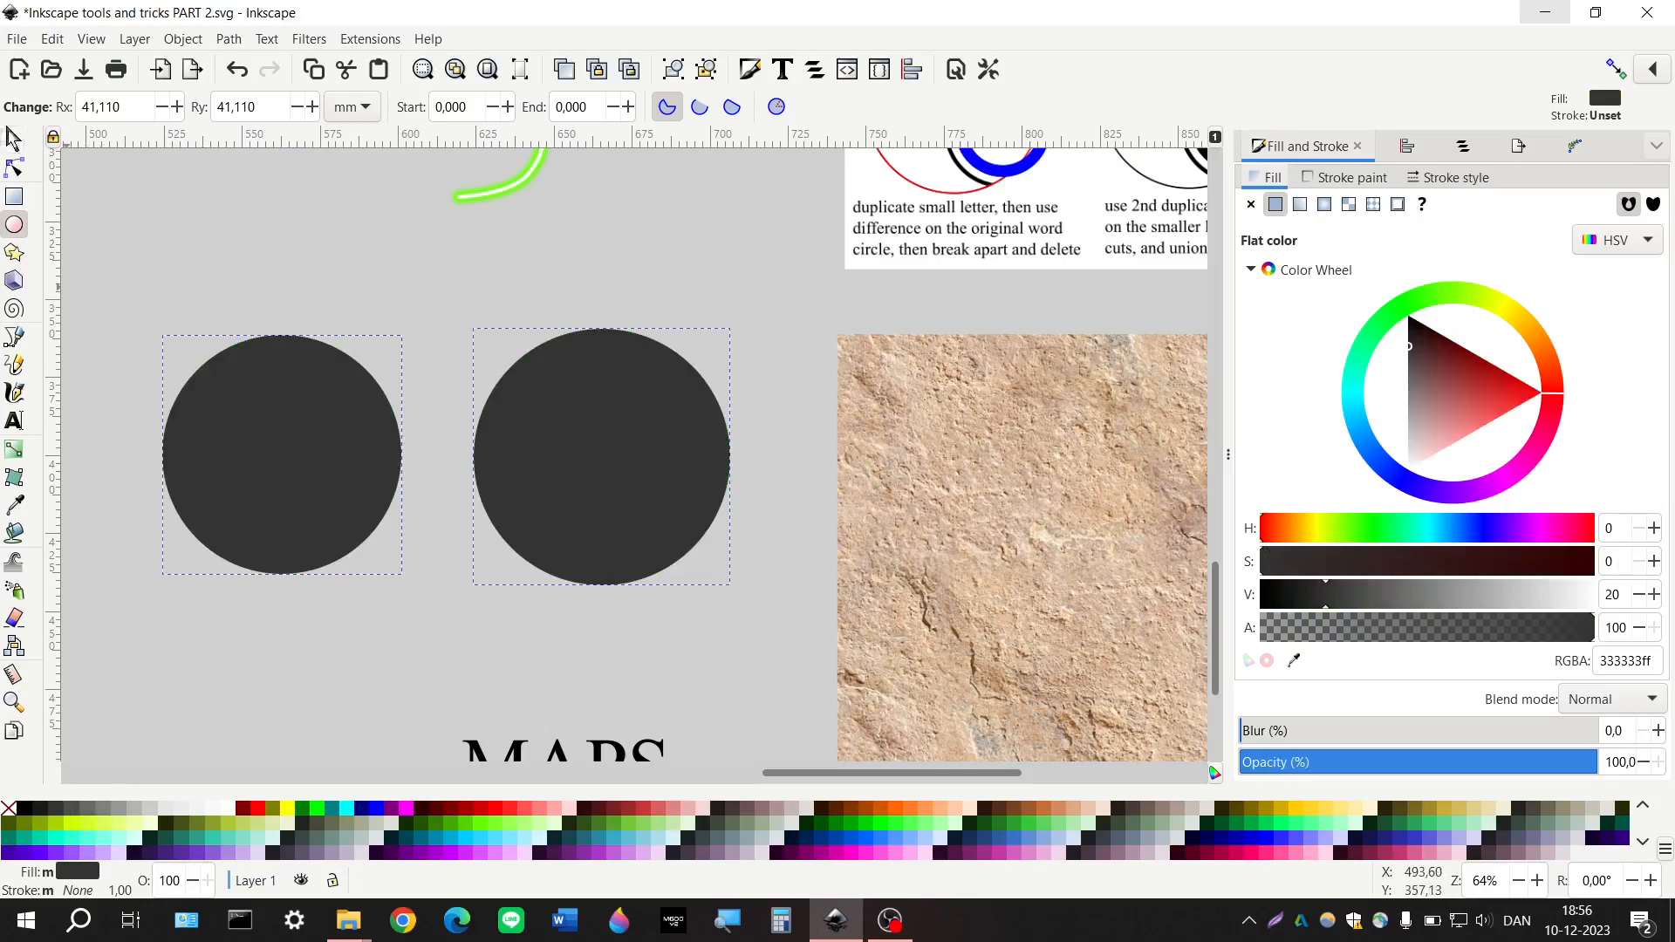
pyautogui.click(90, 808)
pyautogui.click(108, 810)
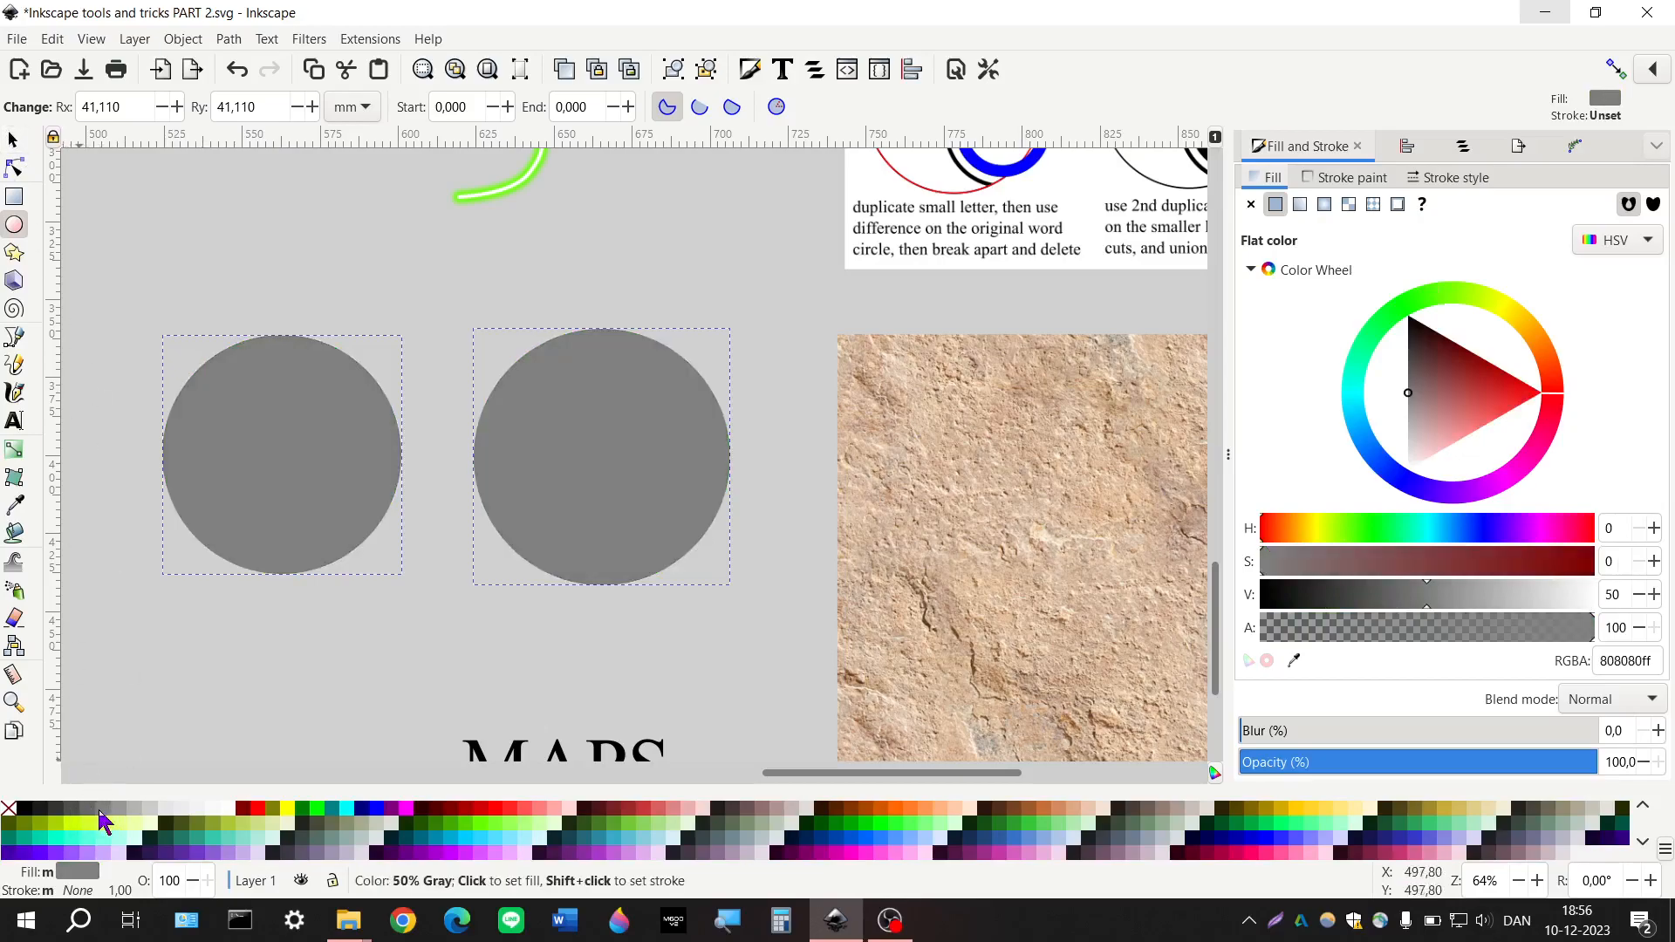
pyautogui.click(13, 139)
pyautogui.click(334, 289)
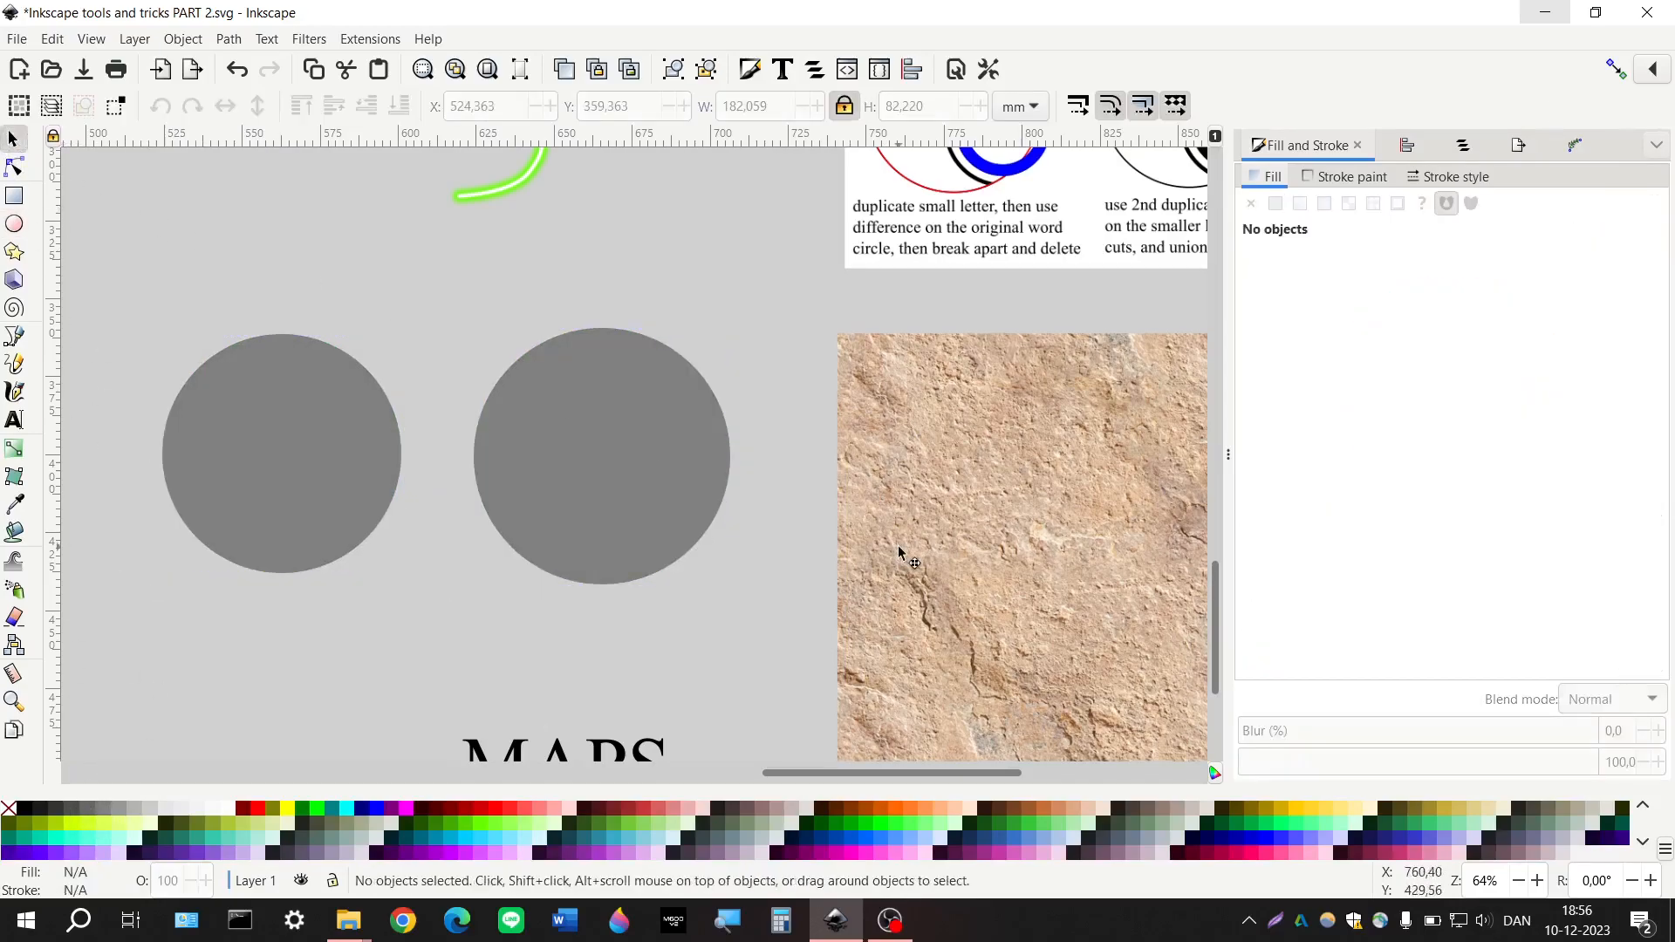
# Duplicate the sandstone image and place the copy so it fully covers the smaller gray circle
pyautogui.click(903, 558)
pyautogui.hscroll(4, 715, 490)
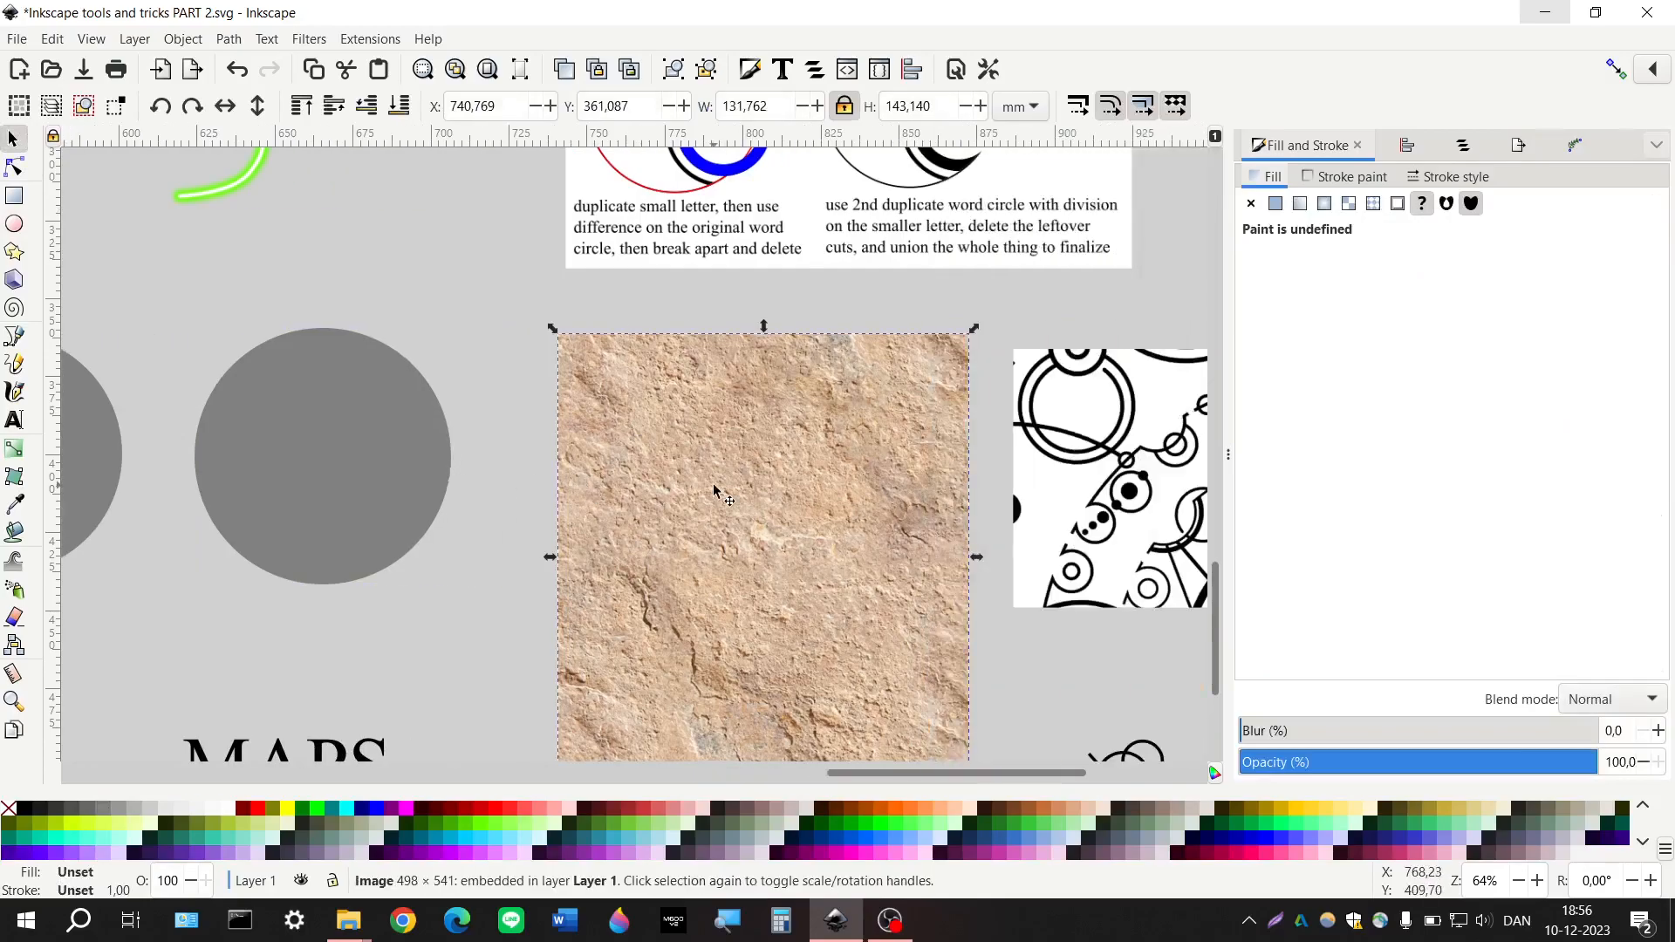
pyautogui.hscroll(-4, 714, 498)
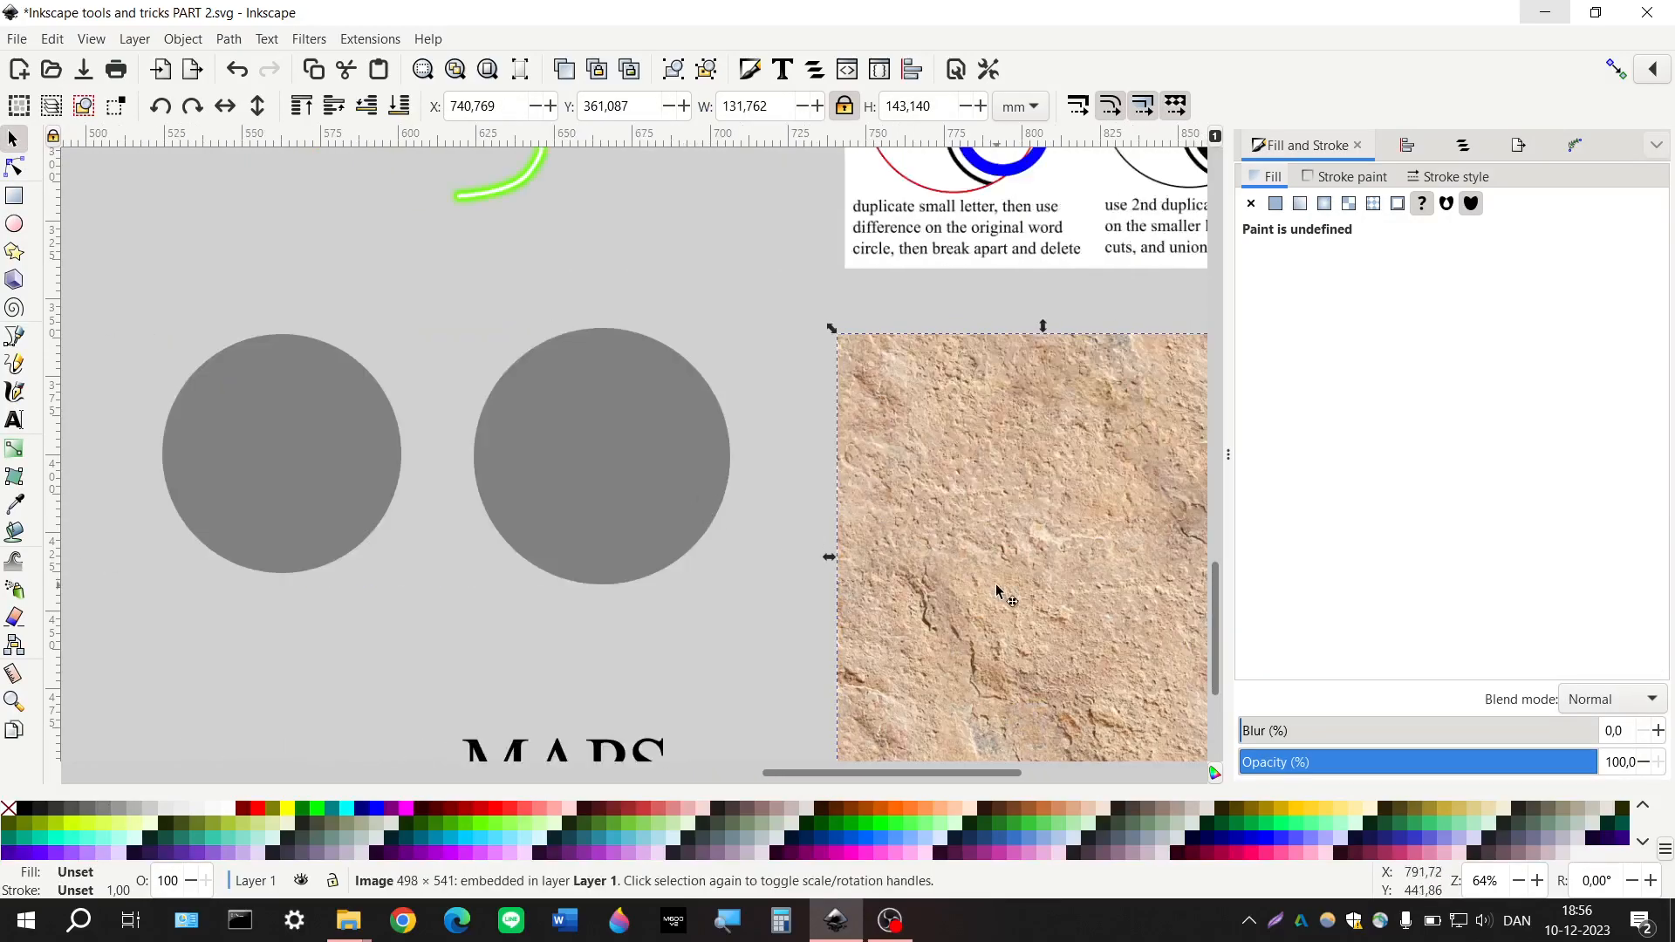
pyautogui.hotkey('ctrl', 'd')
pyautogui.moveTo(998, 590); pyautogui.dragTo(175, 498)
pyautogui.hscroll(-1, 436, 493)
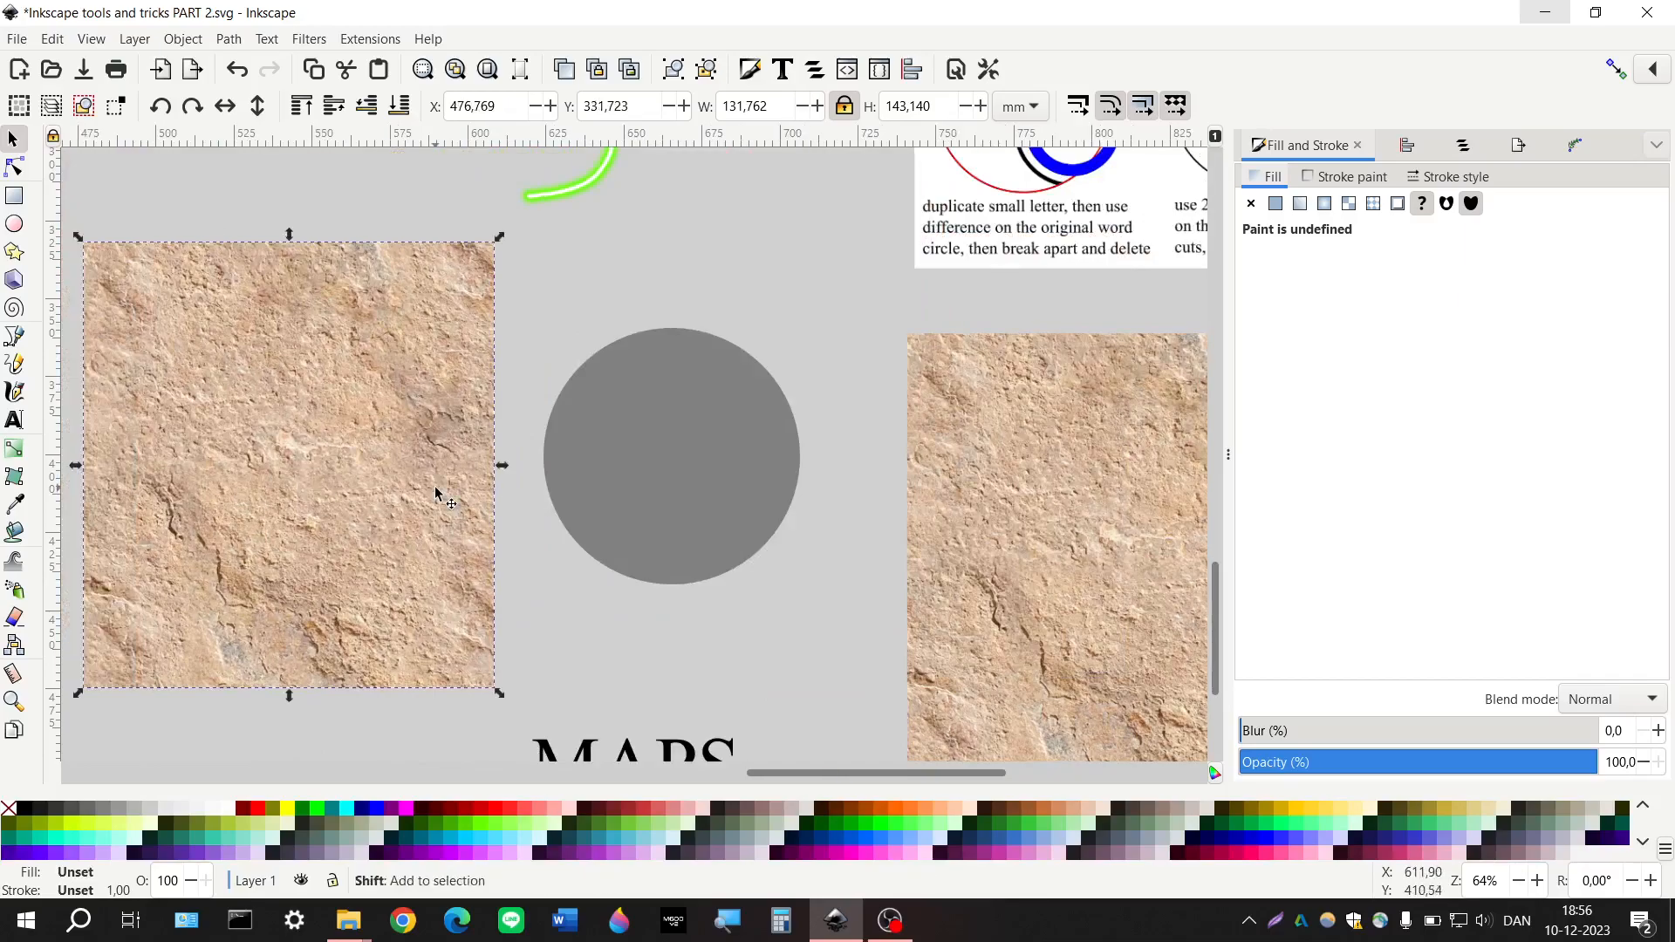
pyautogui.hscroll(-1, 435, 493)
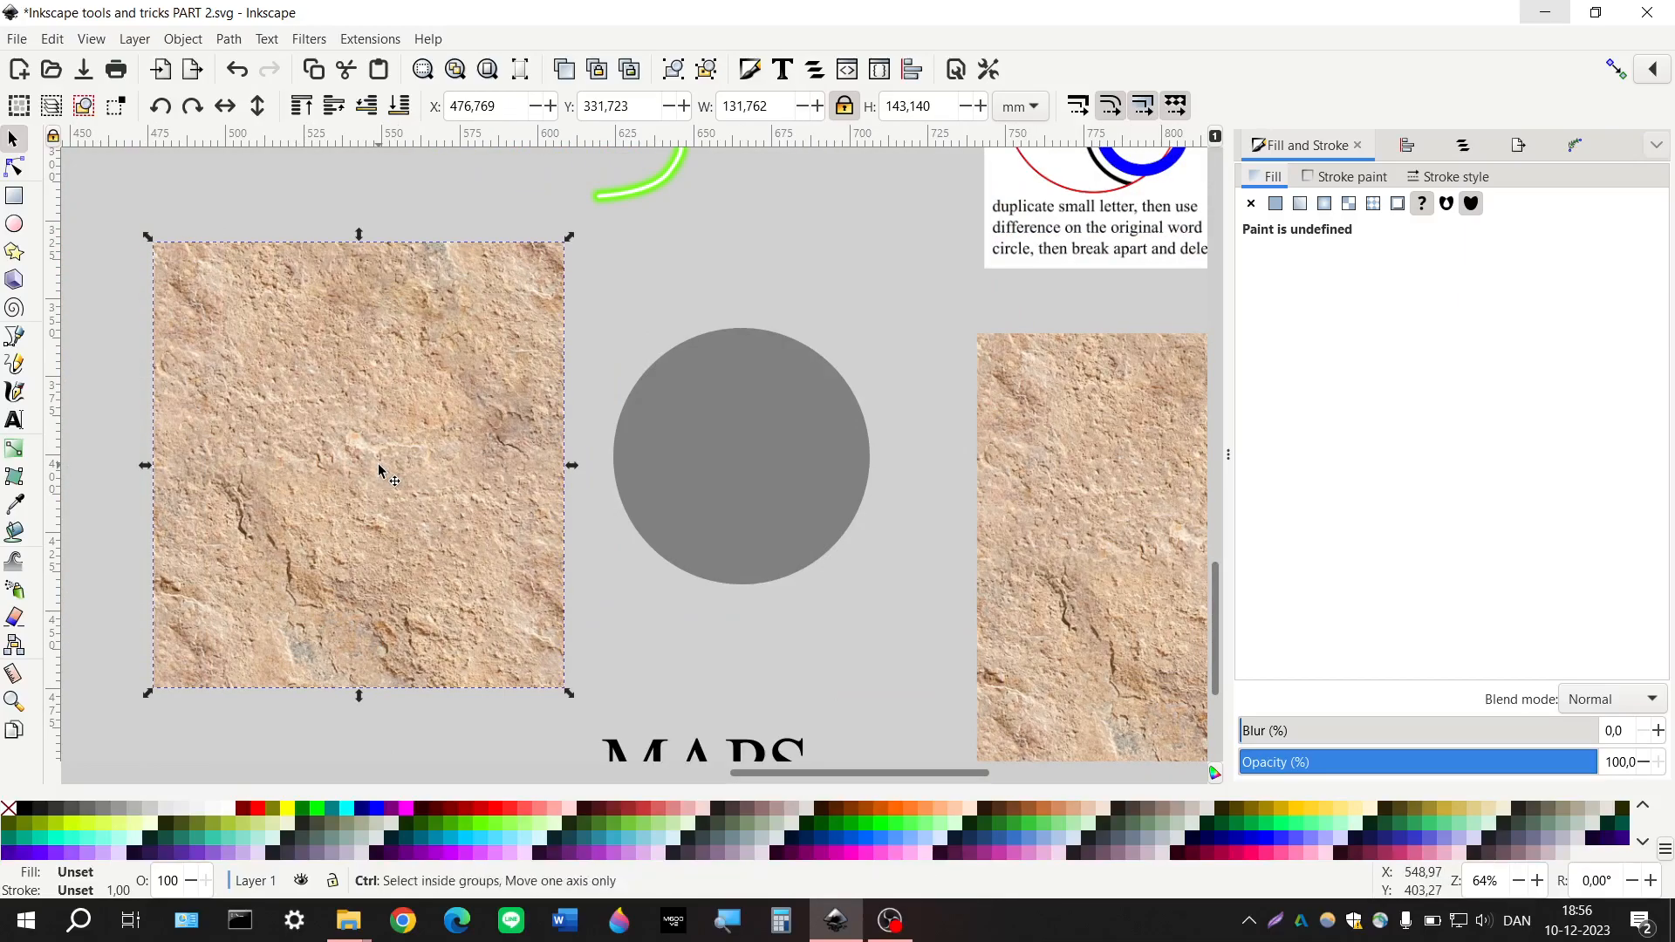
# Duplicate the sandstone copy, move the new one over the larger gray circle and lower it to the bottom, behind the circle
pyautogui.hotkey('ctrl', 'd')
pyautogui.moveTo(391, 474); pyautogui.dragTo(753, 475)
pyautogui.click(398, 106)
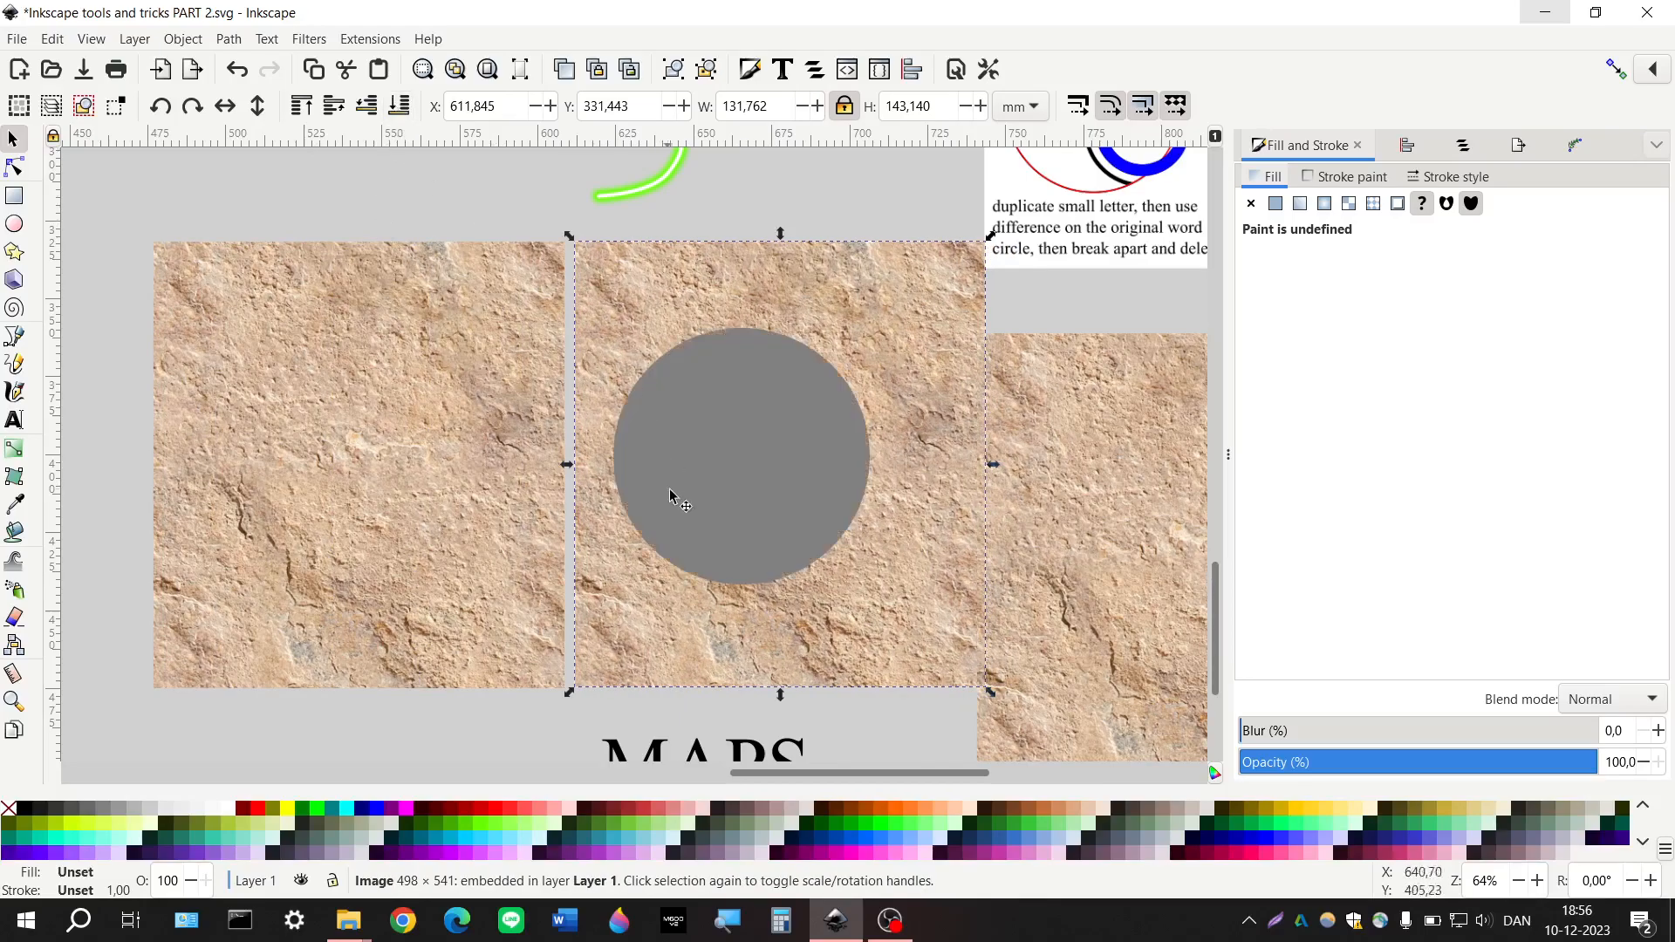
pyautogui.moveTo(851, 631); pyautogui.dragTo(847, 628)
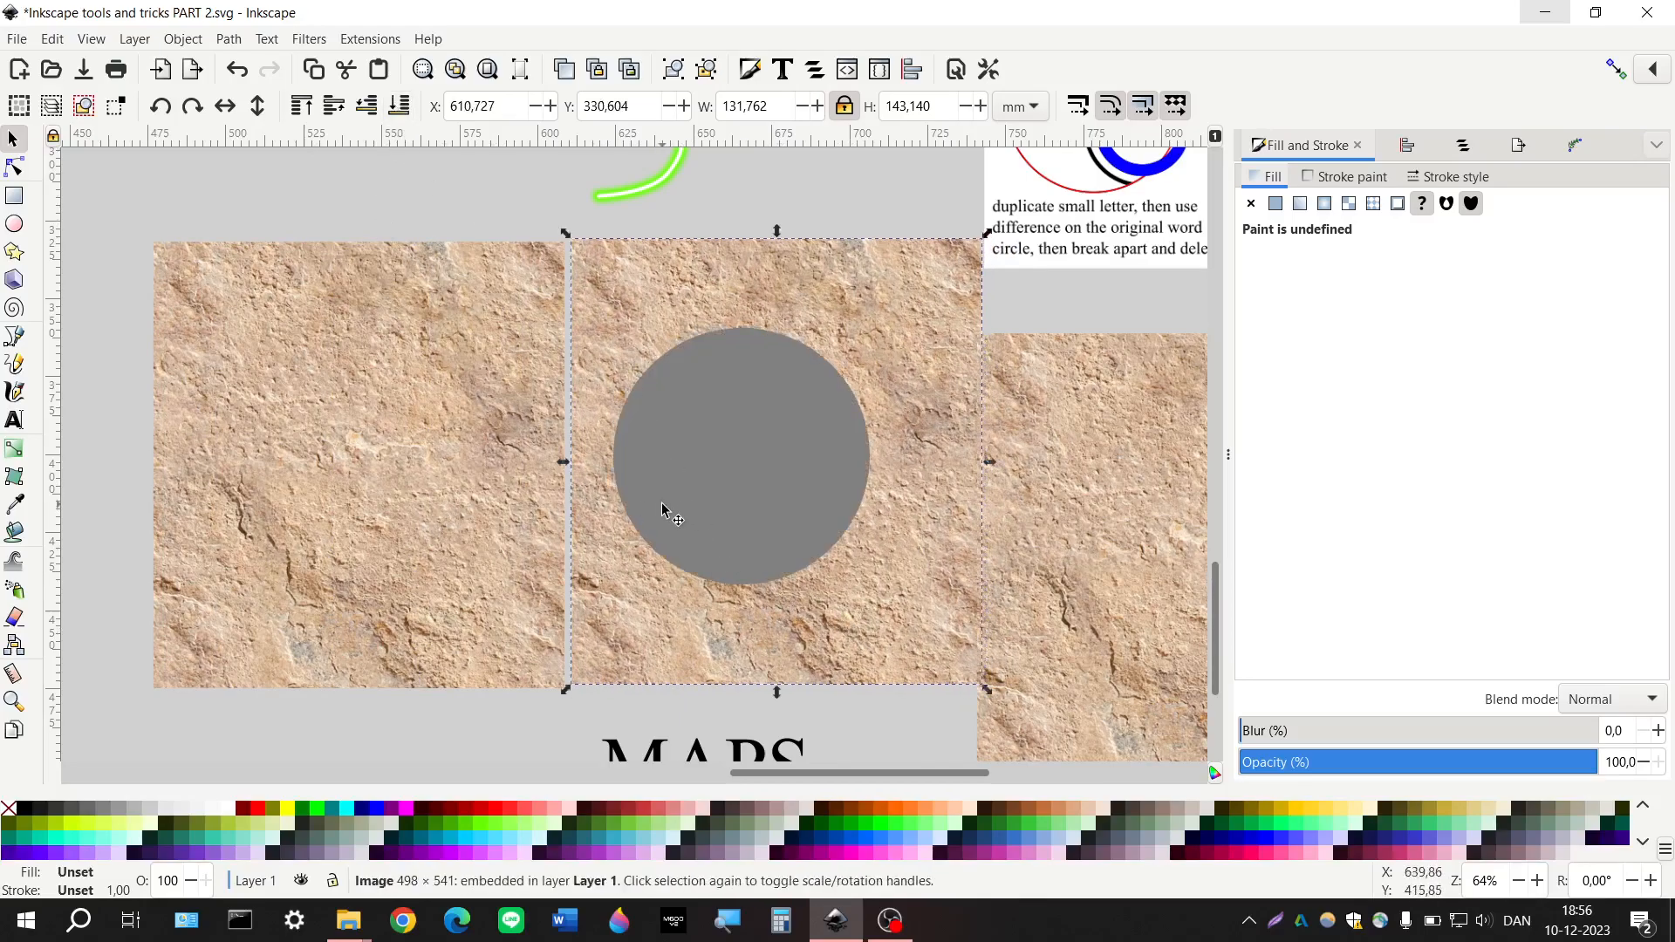
# Select the larger gray circle together with the sandstone behind it and set the circle as a mask
pyautogui.hscroll(-2, 674, 477)
pyautogui.moveTo(184, 203)
pyautogui.mouseDown()
pyautogui.moveTo(551, 574)
pyautogui.moveTo(185, 206)
pyautogui.mouseUp()
pyautogui.moveTo(590, 209); pyautogui.dragTo(1086, 724)
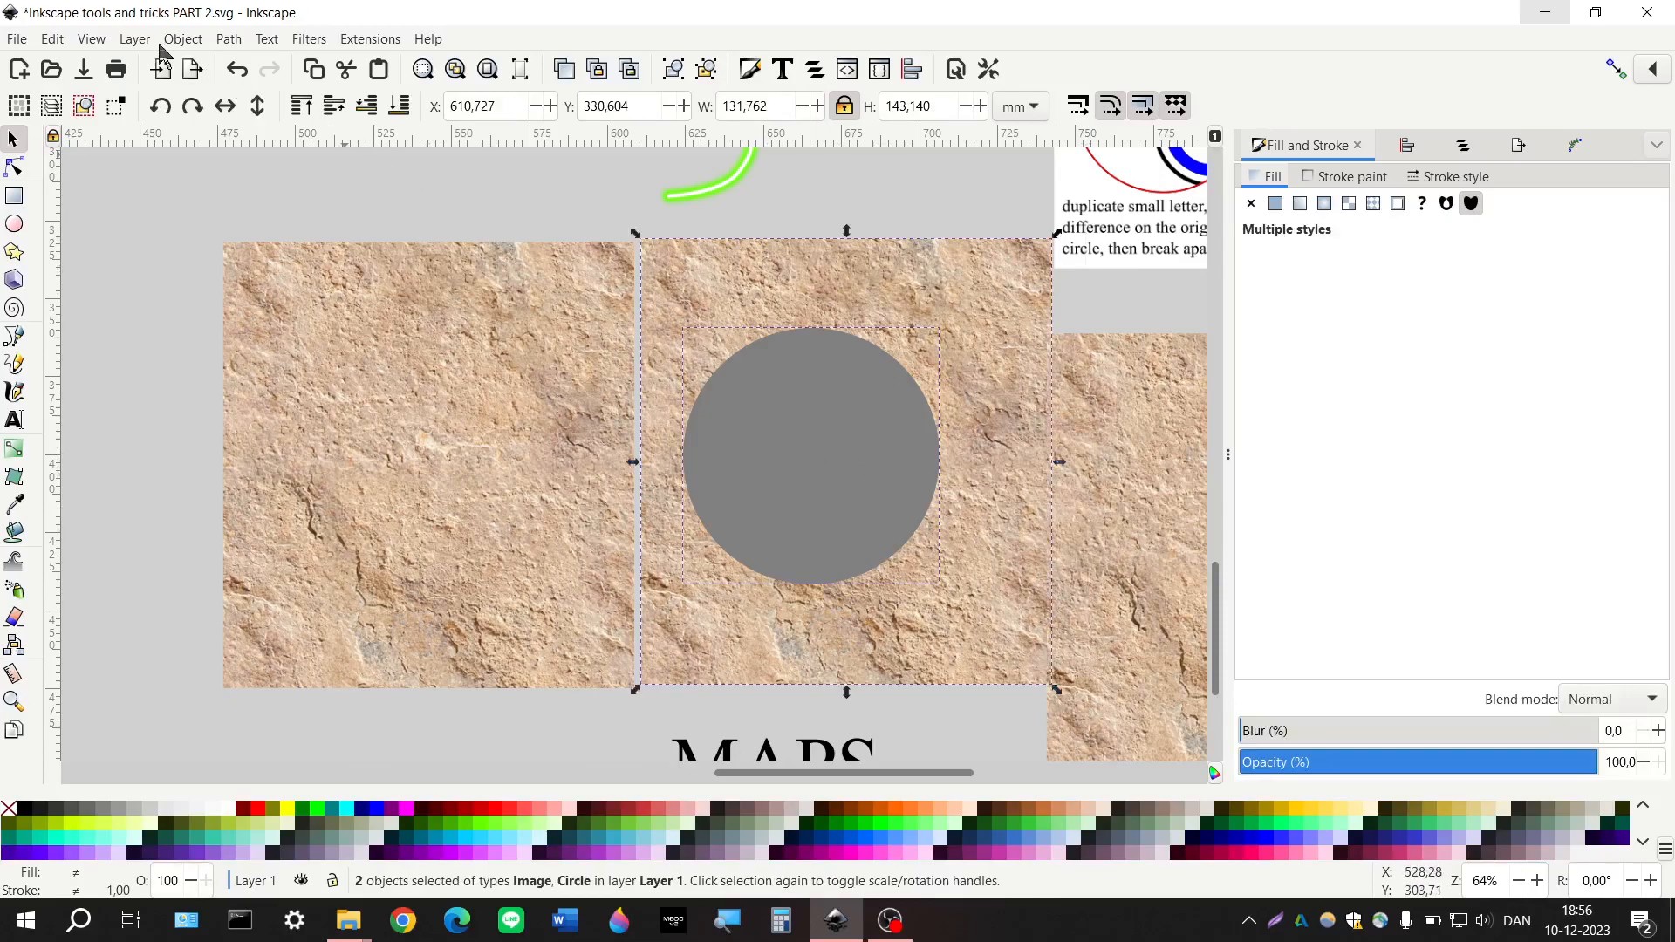
pyautogui.click(228, 38)
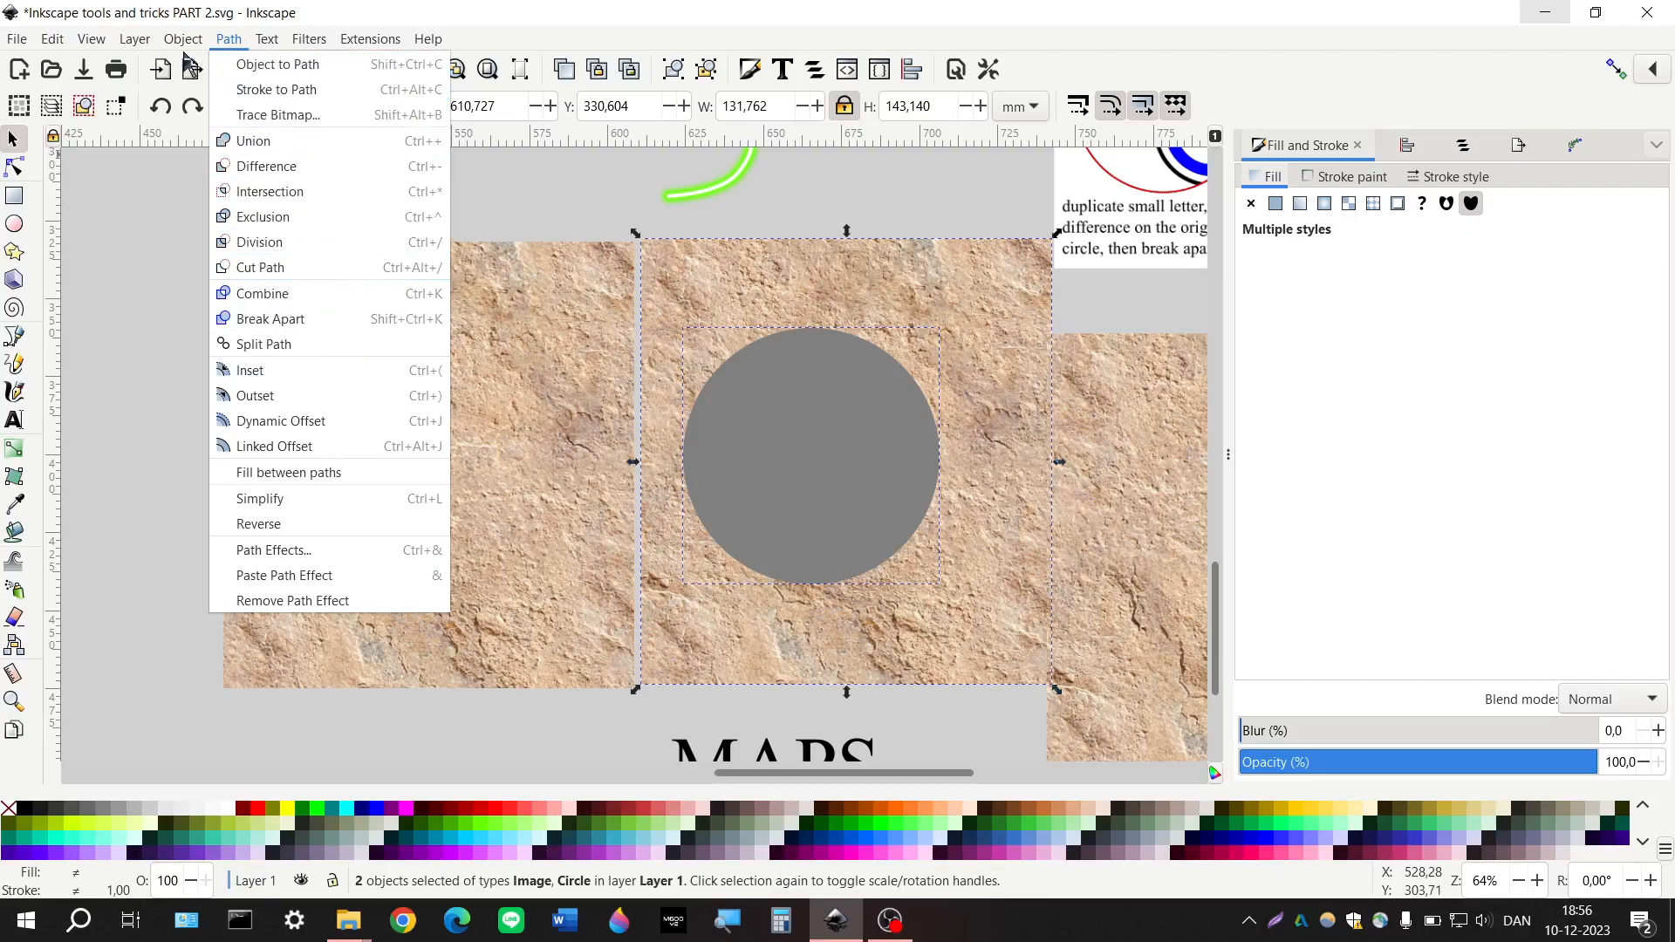
pyautogui.moveTo(184, 38)
pyautogui.moveTo(355, 307)
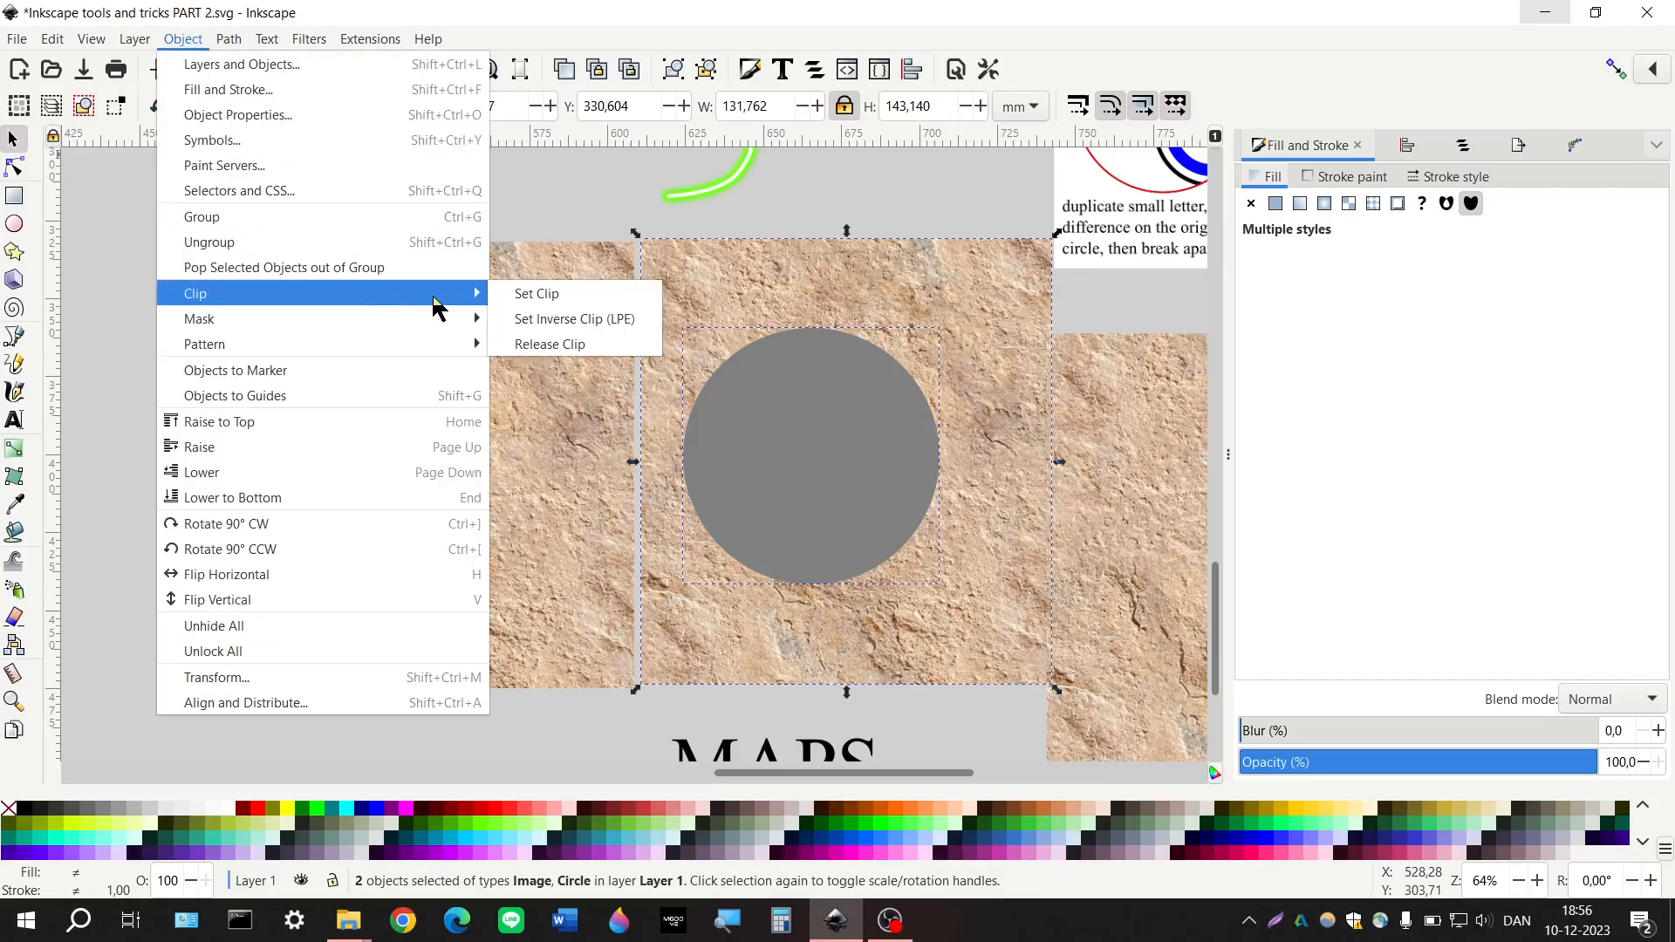
pyautogui.moveTo(434, 323)
pyautogui.click(532, 319)
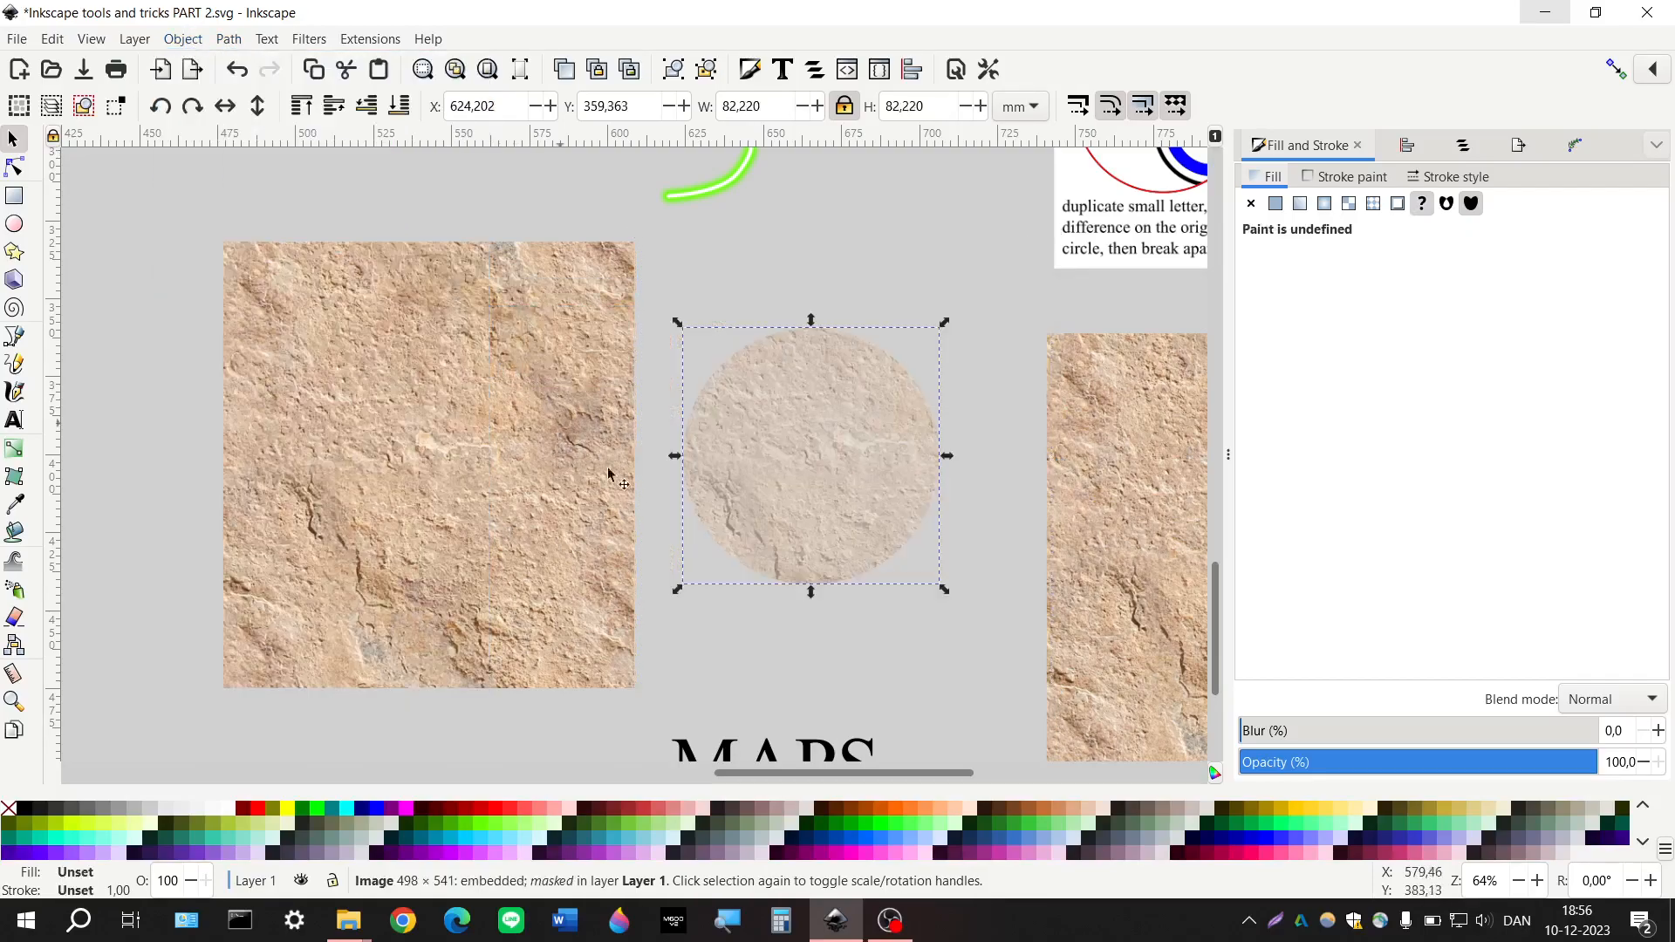
# Move the masked stone circle onto the MAPS example and raise it to the top so it overlaps the heading and map
pyautogui.hscroll(3, 651, 560)
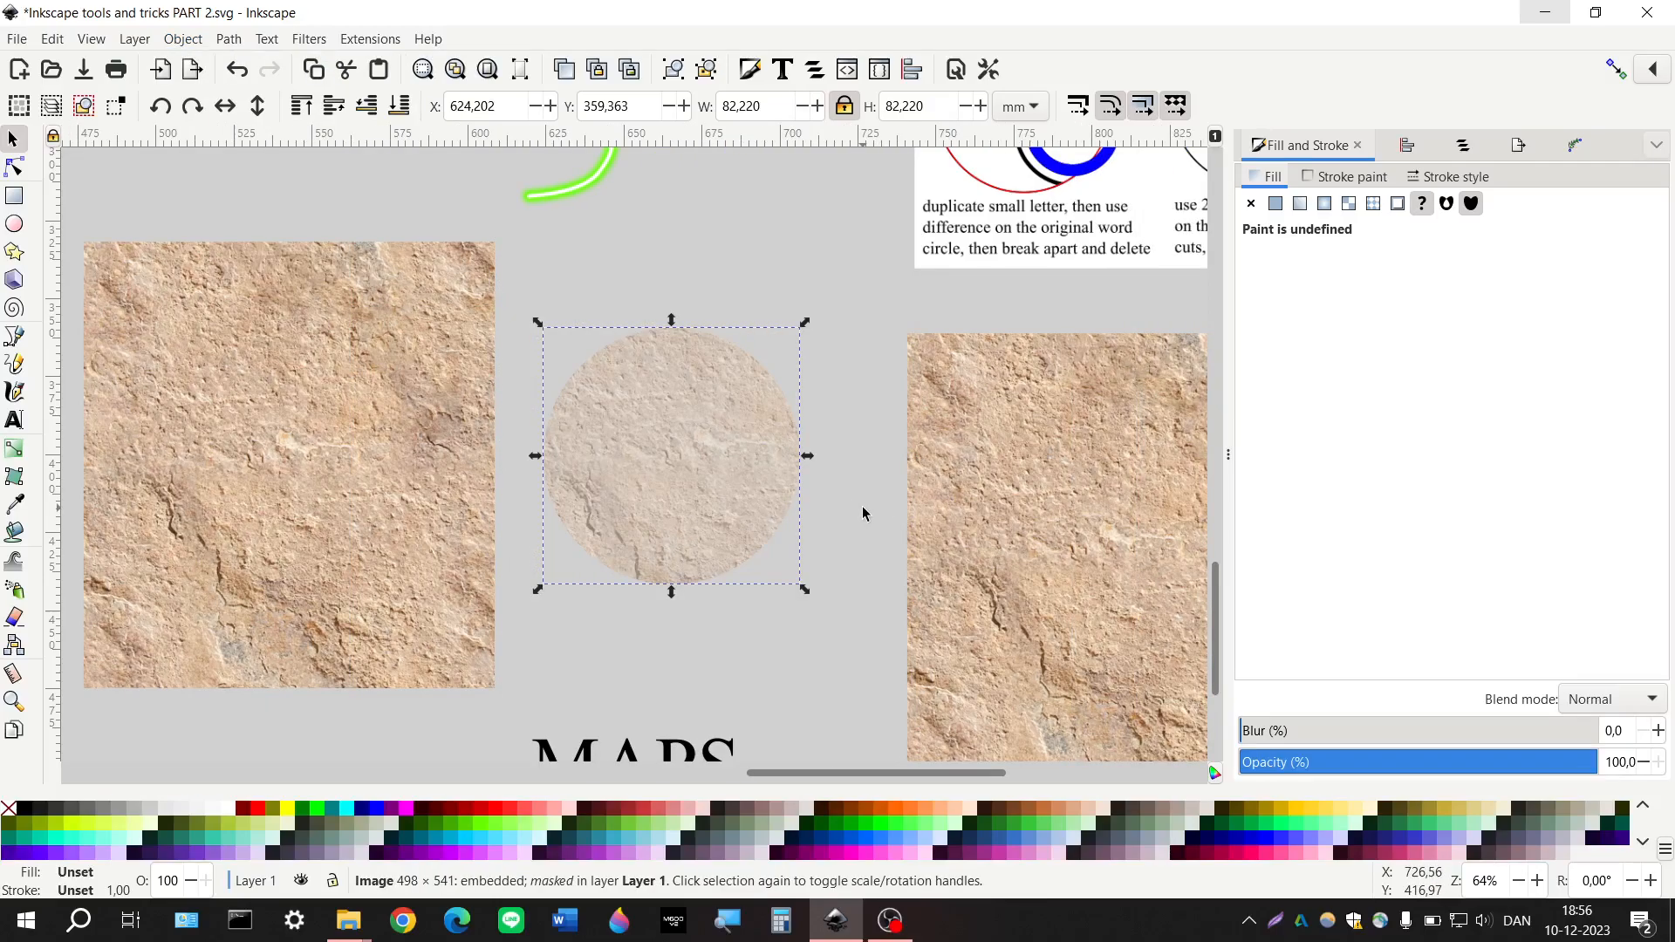
pyautogui.keyDown('ctrl'); pyautogui.scroll(1, 710, 454); pyautogui.keyUp('ctrl')
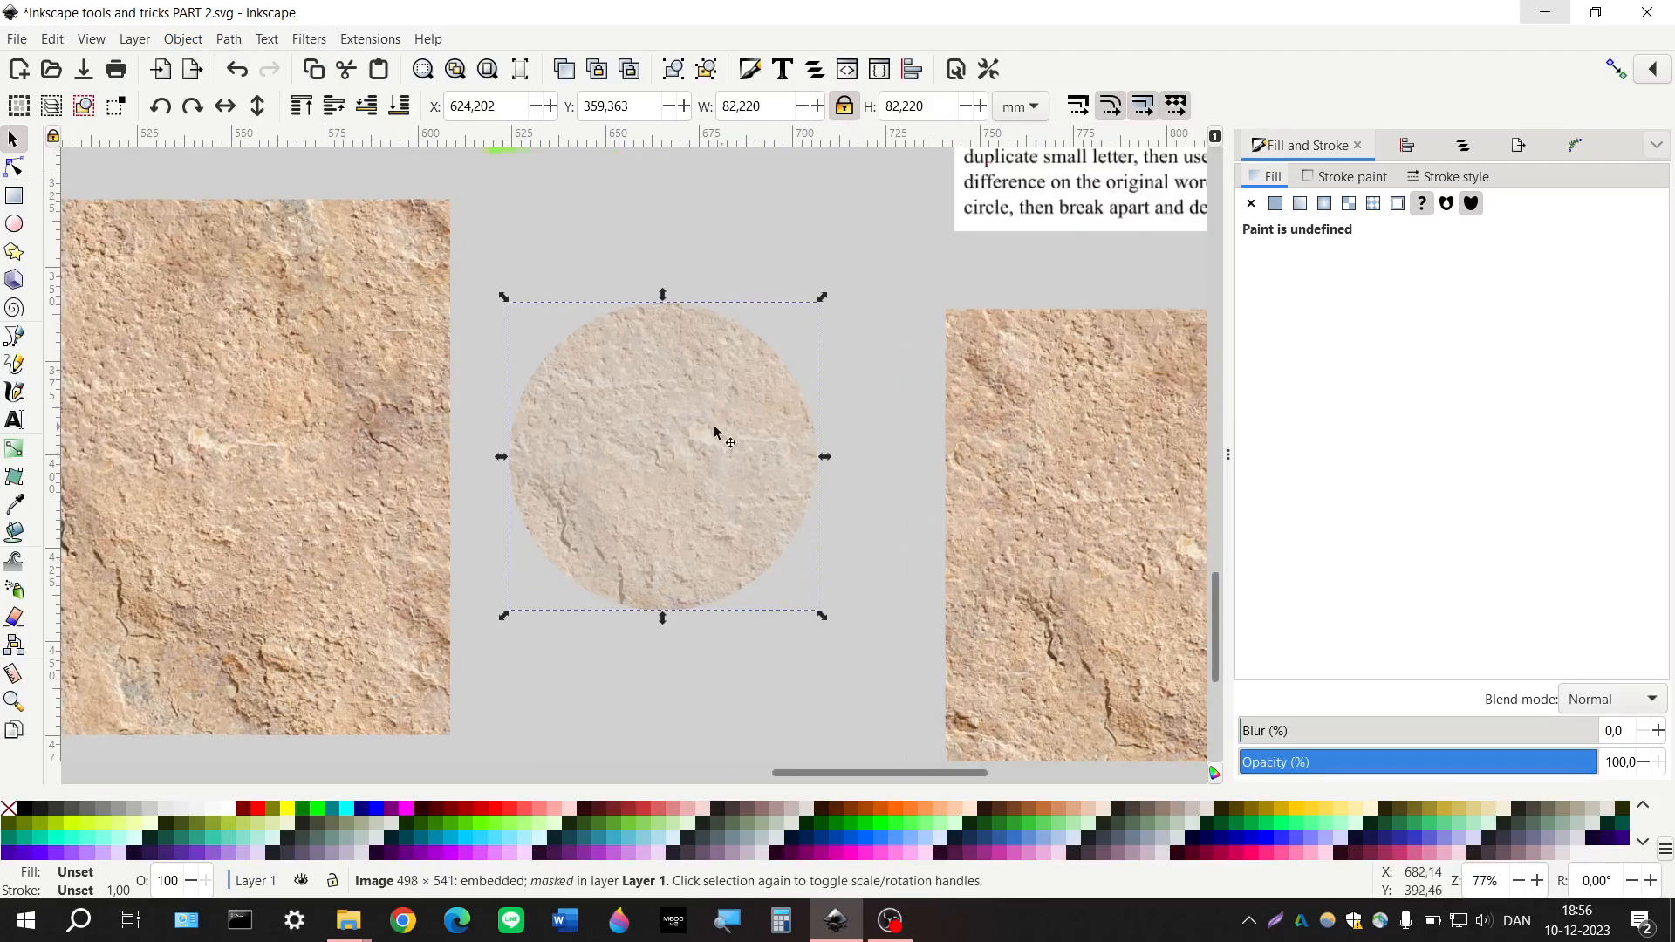
pyautogui.scroll(-3, 714, 432)
pyautogui.moveTo(666, 421); pyautogui.dragTo(731, 461)
pyautogui.hscroll(6, 707, 462)
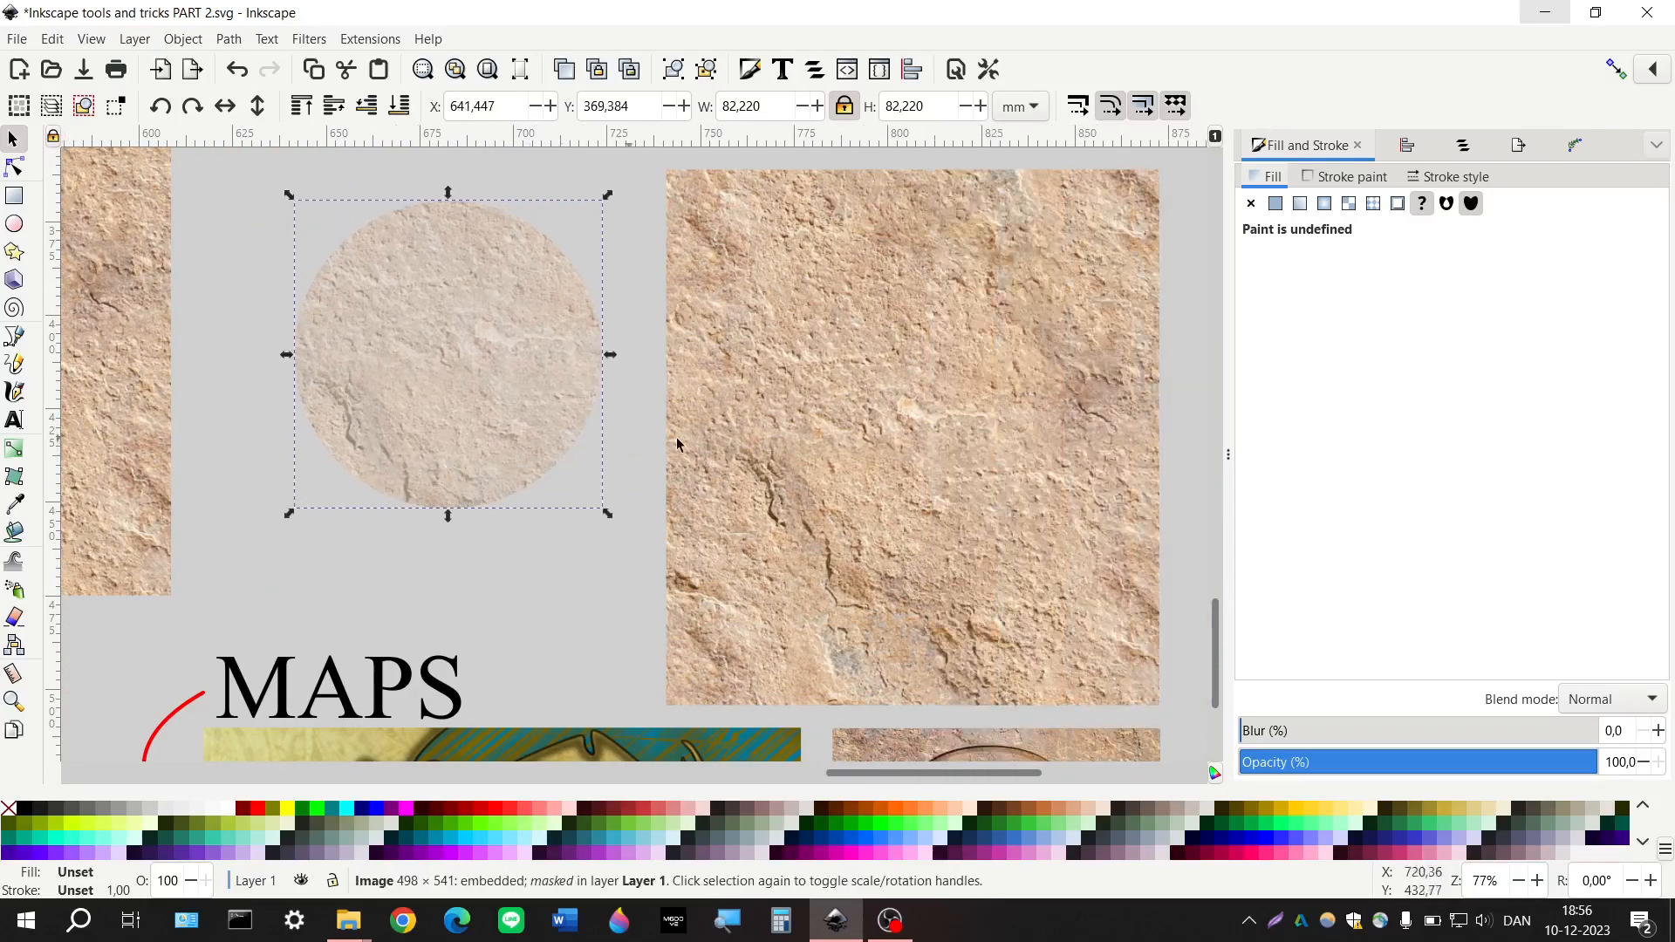
pyautogui.scroll(-6, 544, 446)
pyautogui.moveTo(463, 199); pyautogui.dragTo(325, 703)
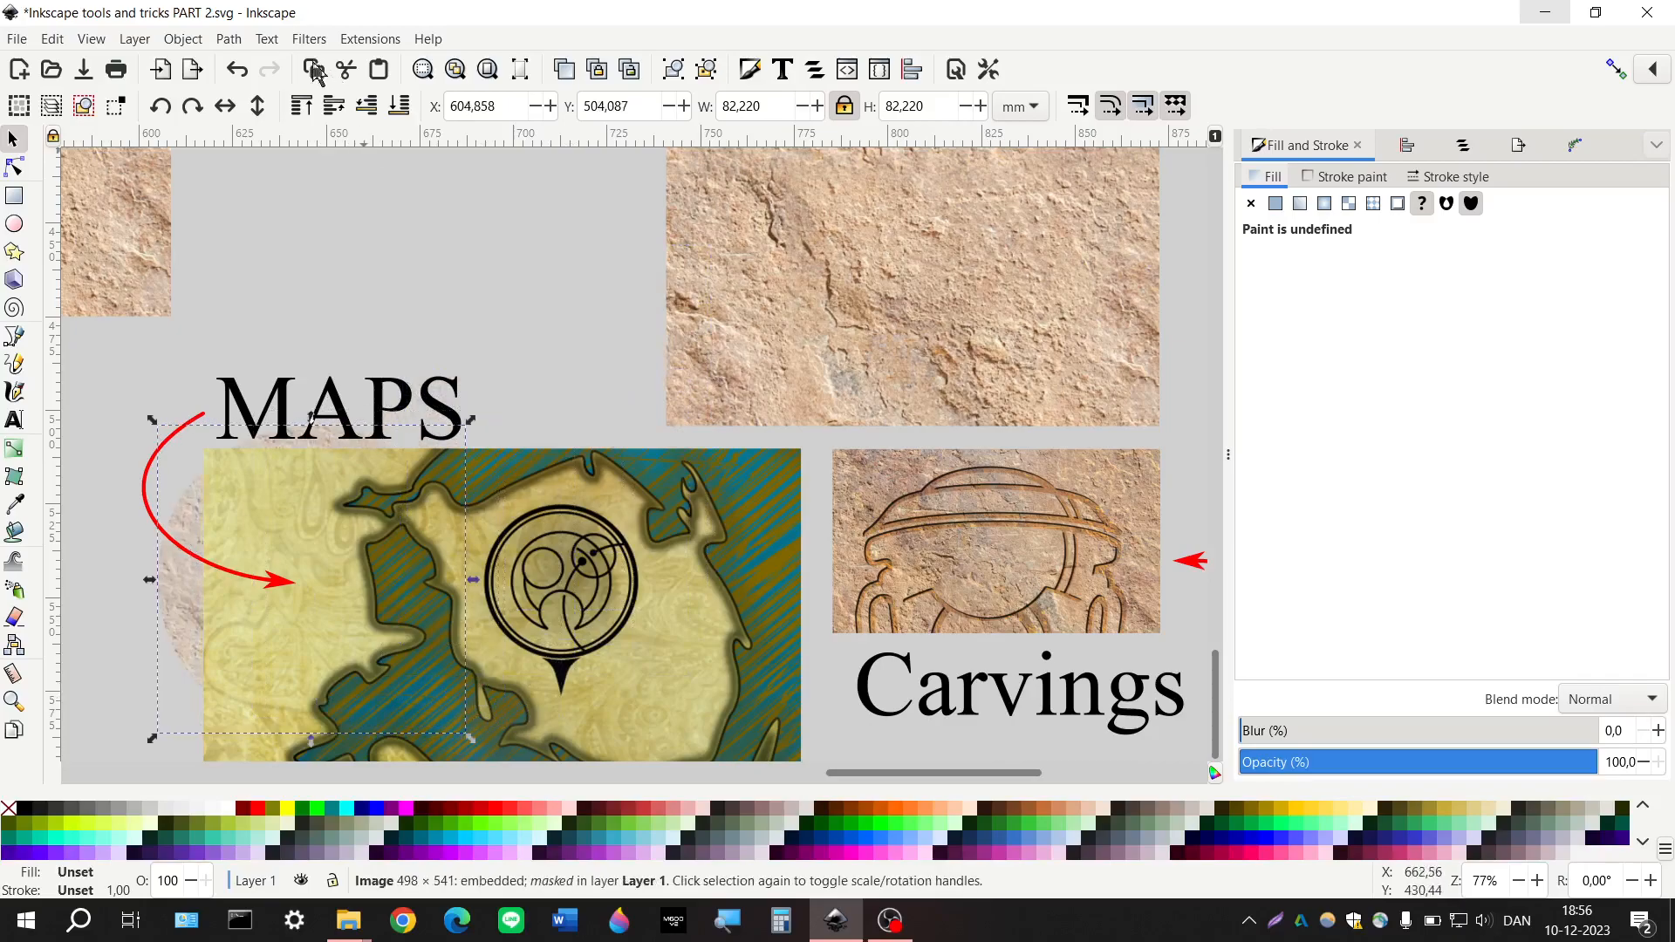
pyautogui.click(301, 106)
pyautogui.moveTo(269, 509); pyautogui.dragTo(398, 412)
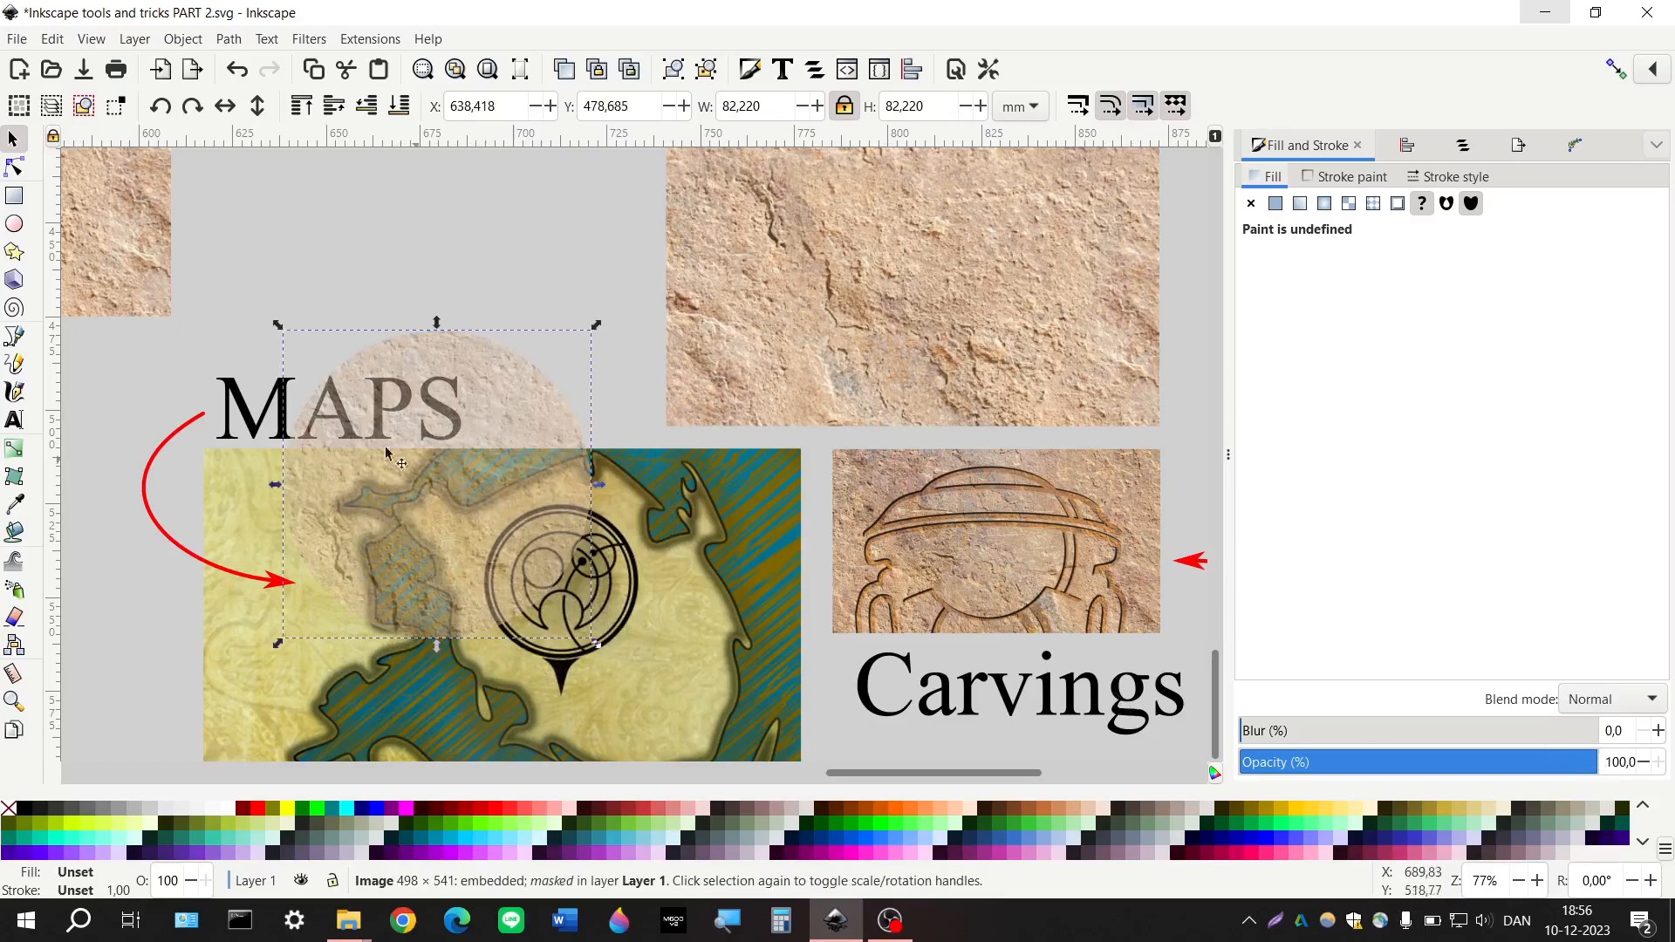
# Move the masked stone circle back to the empty space between the two sandstone images, above the MAPS heading
pyautogui.moveTo(513, 375); pyautogui.dragTo(501, 186)
pyautogui.scroll(6, 485, 349)
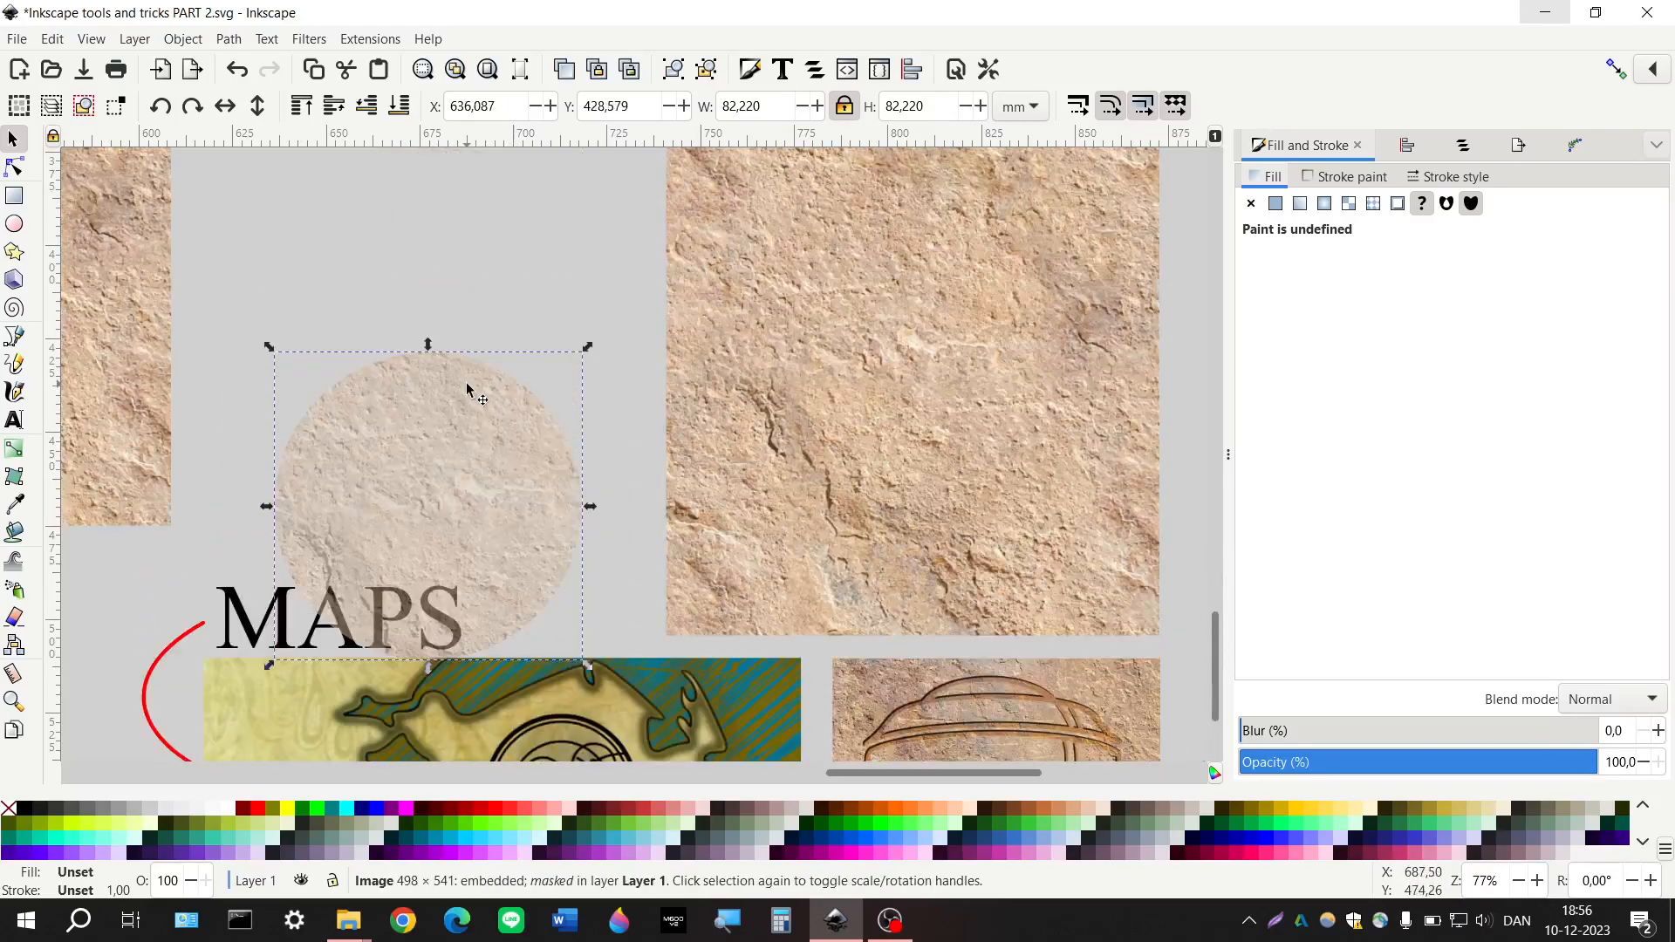
pyautogui.moveTo(463, 466); pyautogui.dragTo(463, 261)
pyautogui.hscroll(-2, 471, 401)
pyautogui.scroll(4, 471, 402)
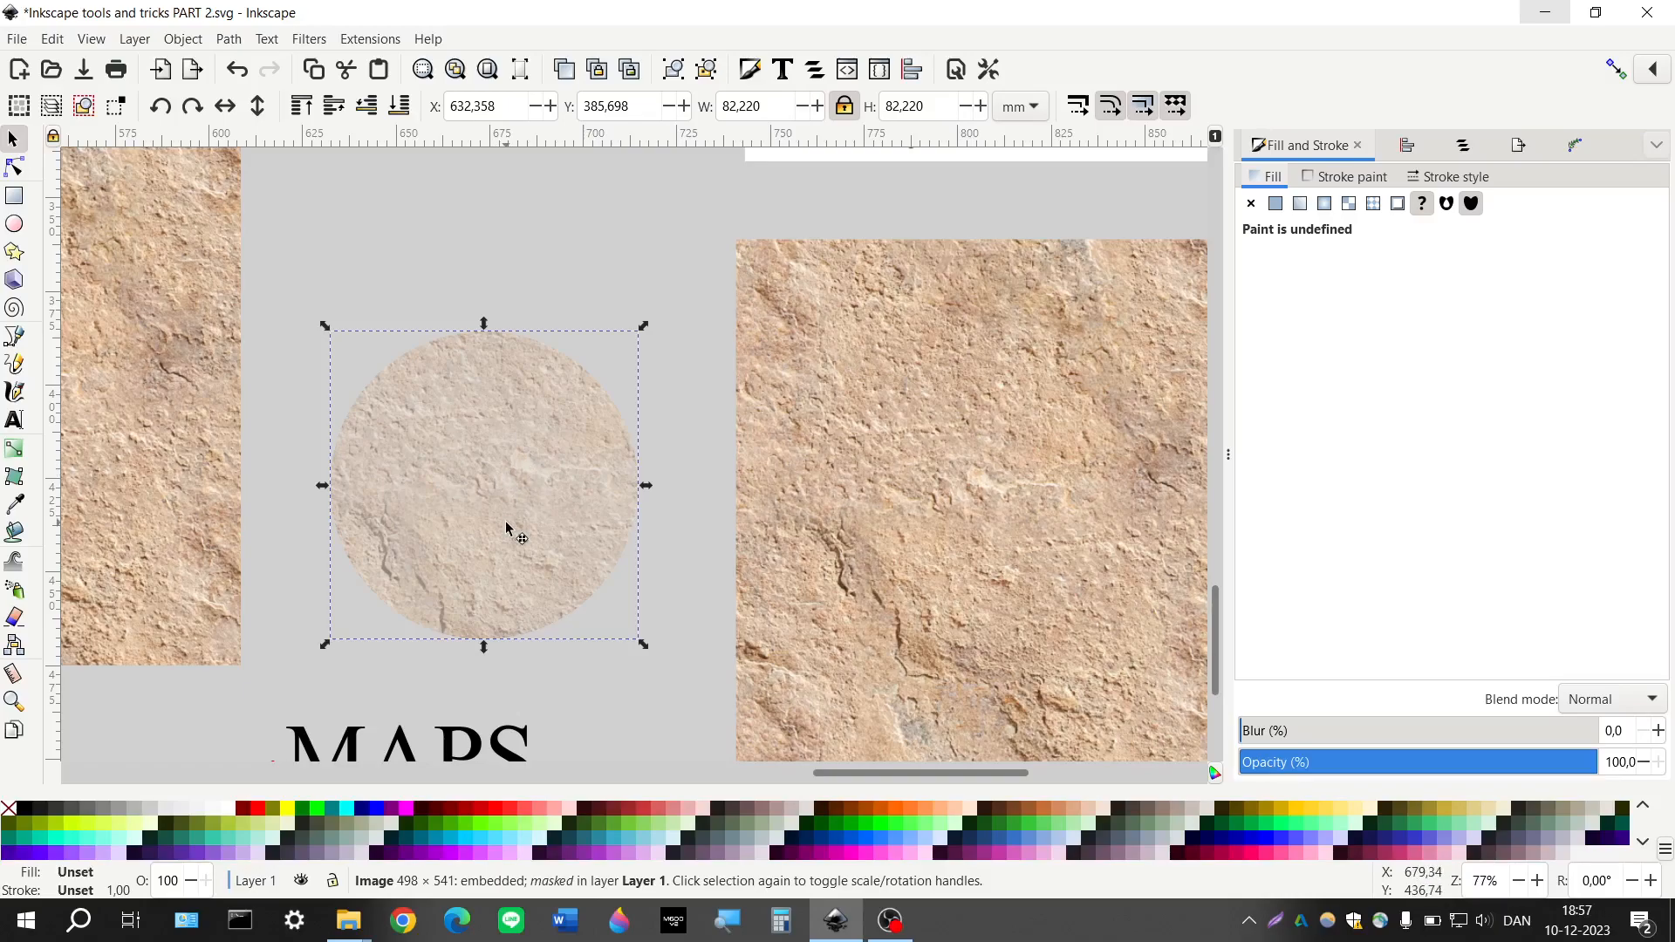
pyautogui.moveTo(506, 522); pyautogui.dragTo(499, 484)
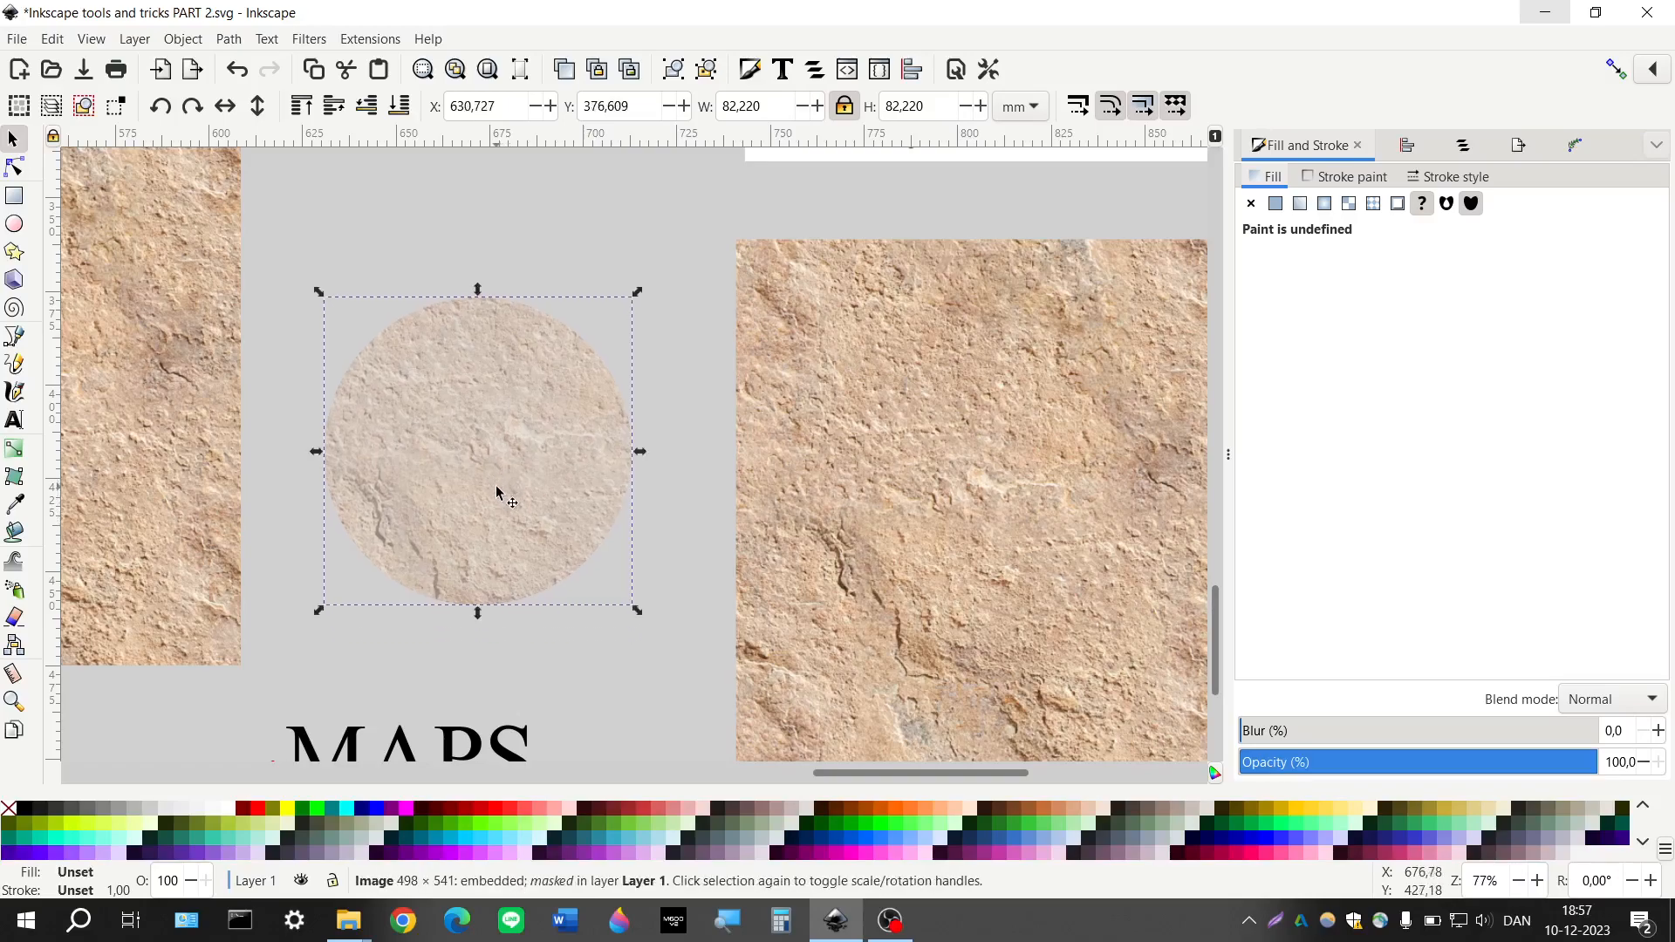
pyautogui.hscroll(-2, 495, 487)
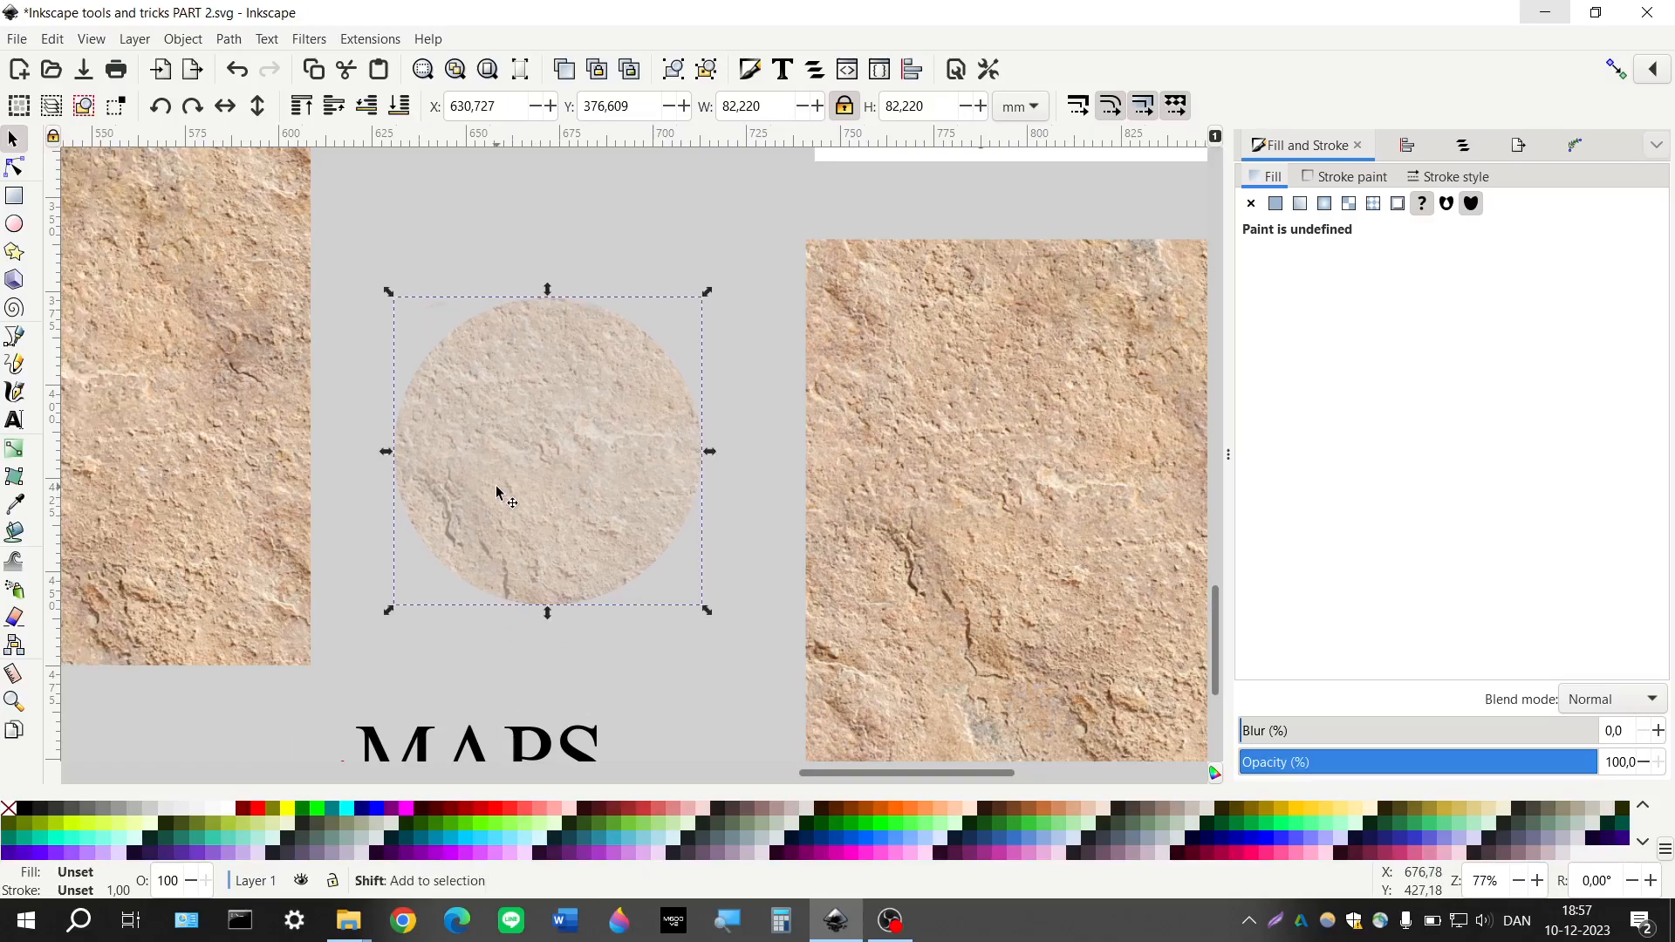
pyautogui.moveTo(591, 495)
pyautogui.mouseDown()
pyautogui.moveTo(206, 523)
pyautogui.moveTo(591, 503)
pyautogui.mouseUp()
pyautogui.hscroll(-2, 645, 462)
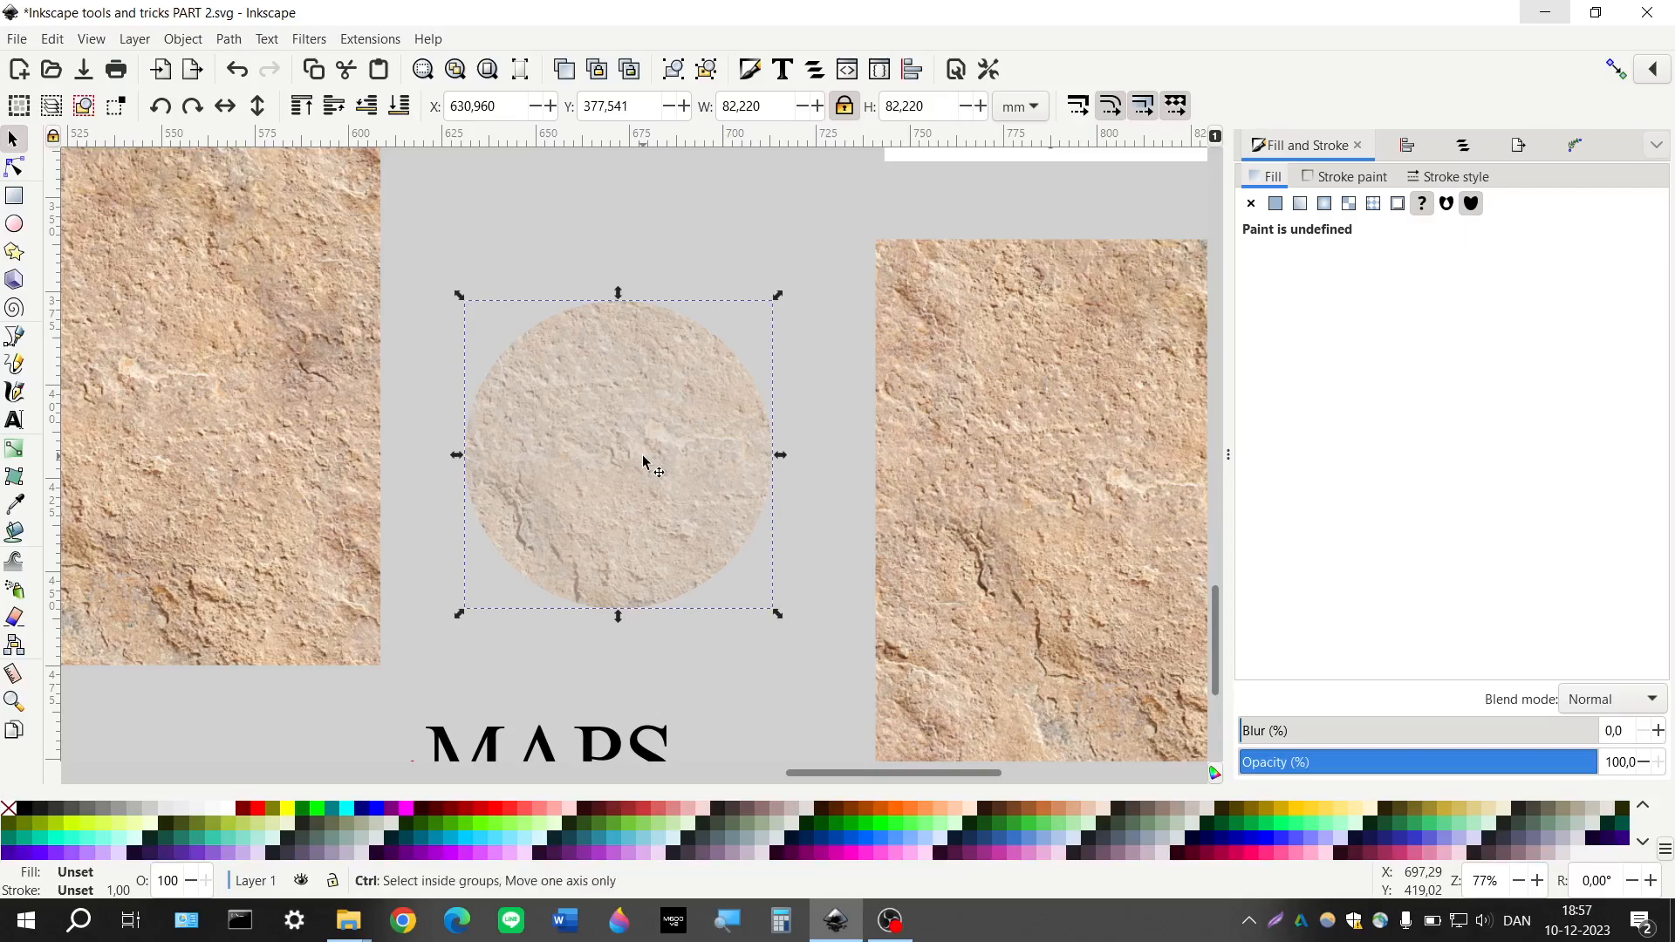
# Select the other sandstone image together with the circle lying within it and set a mask on the pair
pyautogui.scroll(-1, 644, 461)
pyautogui.hscroll(-3, 644, 460)
pyautogui.scroll(2, 611, 467)
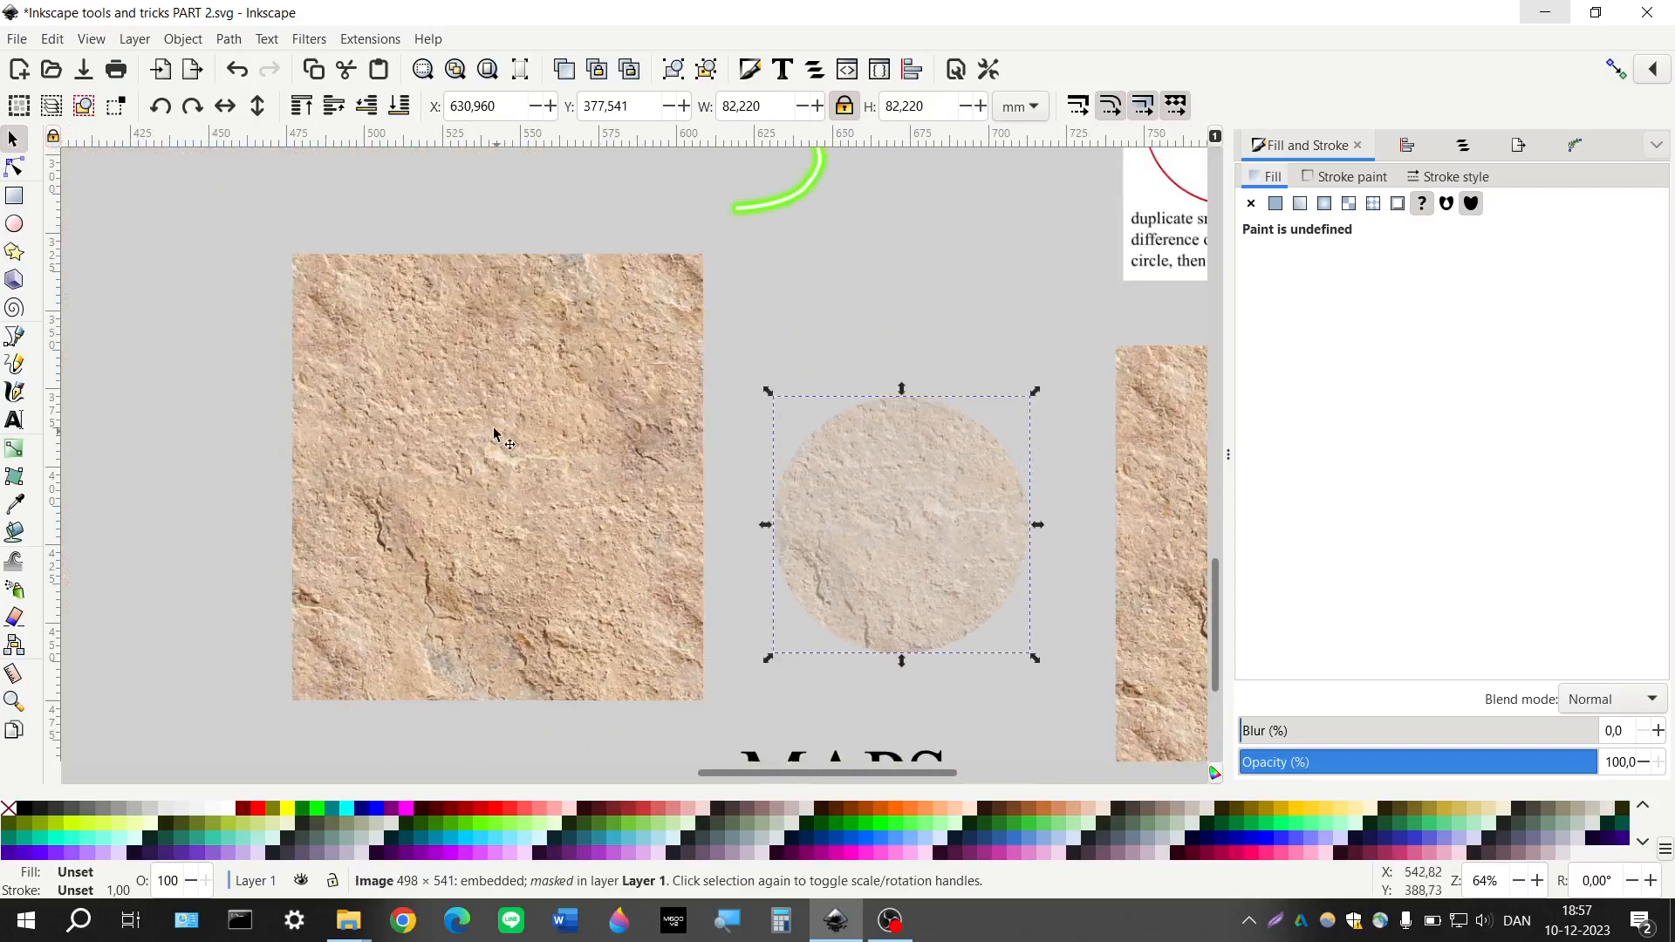
pyautogui.moveTo(237, 208); pyautogui.dragTo(735, 710)
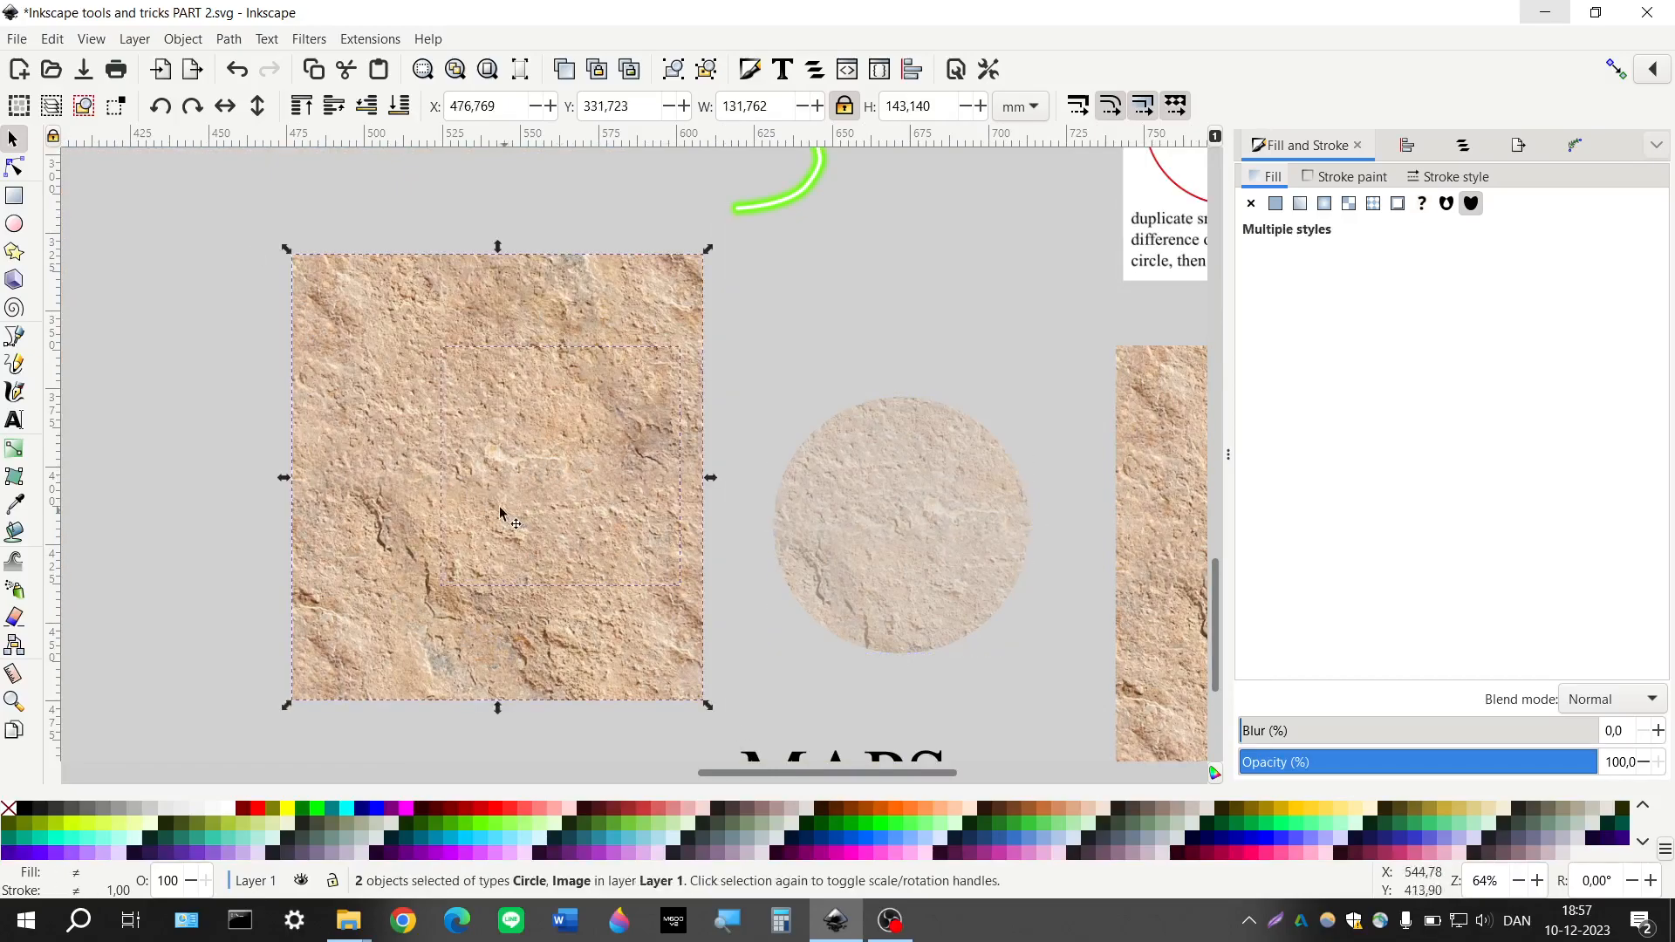
pyautogui.click(261, 42)
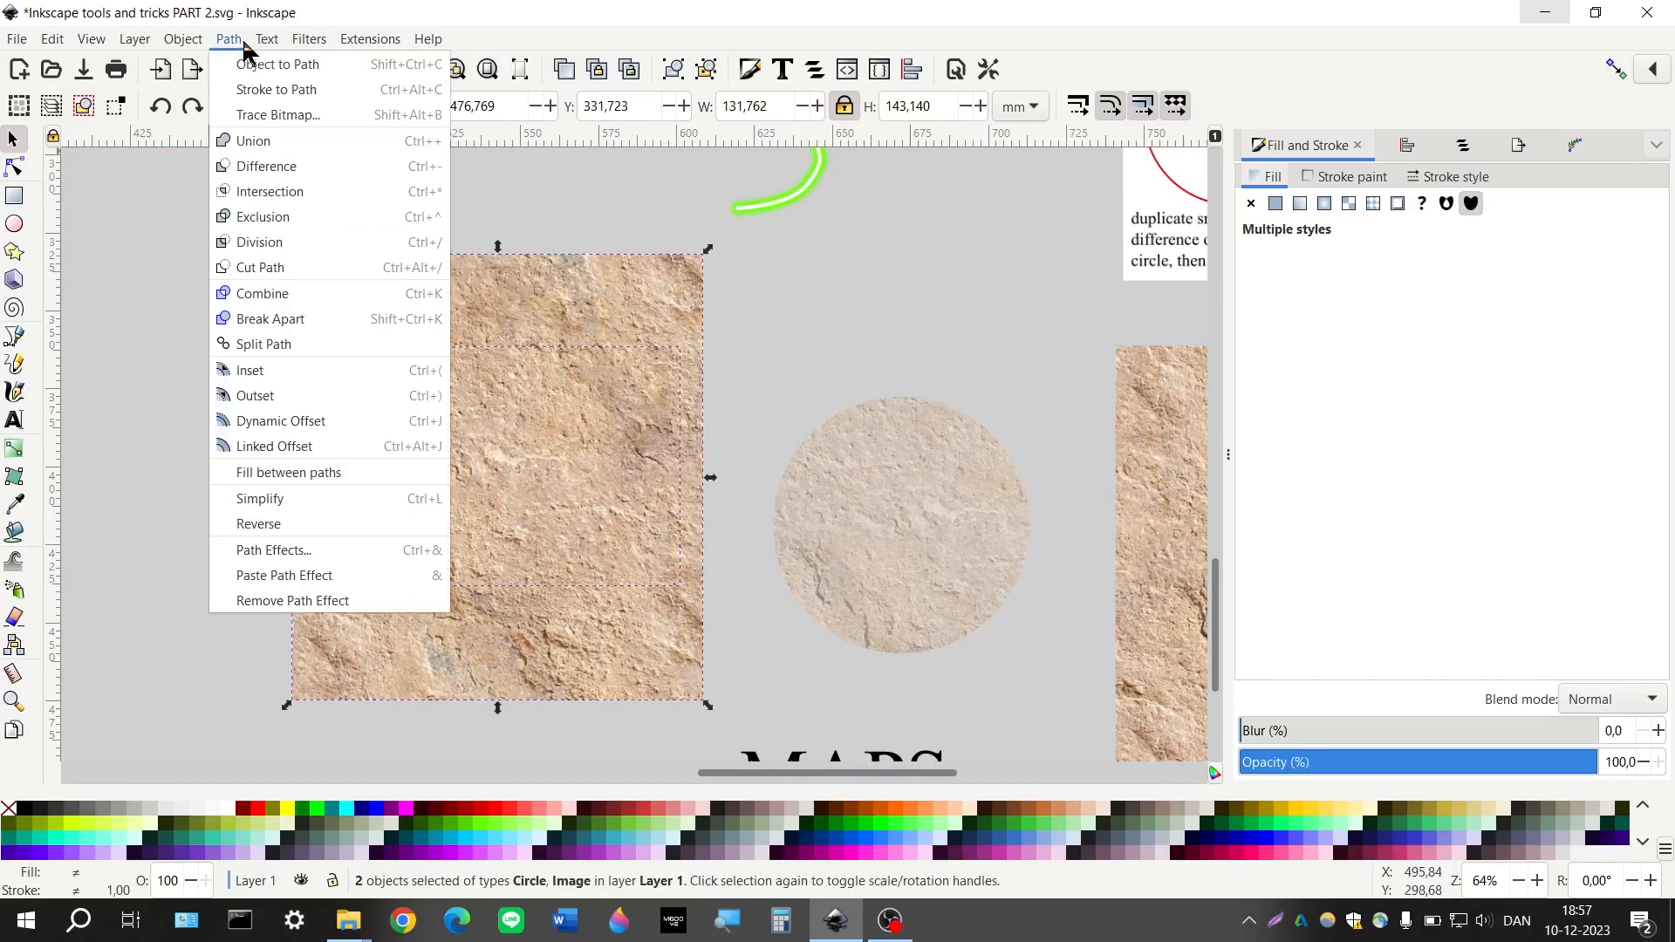
pyautogui.moveTo(185, 41)
pyautogui.moveTo(348, 317)
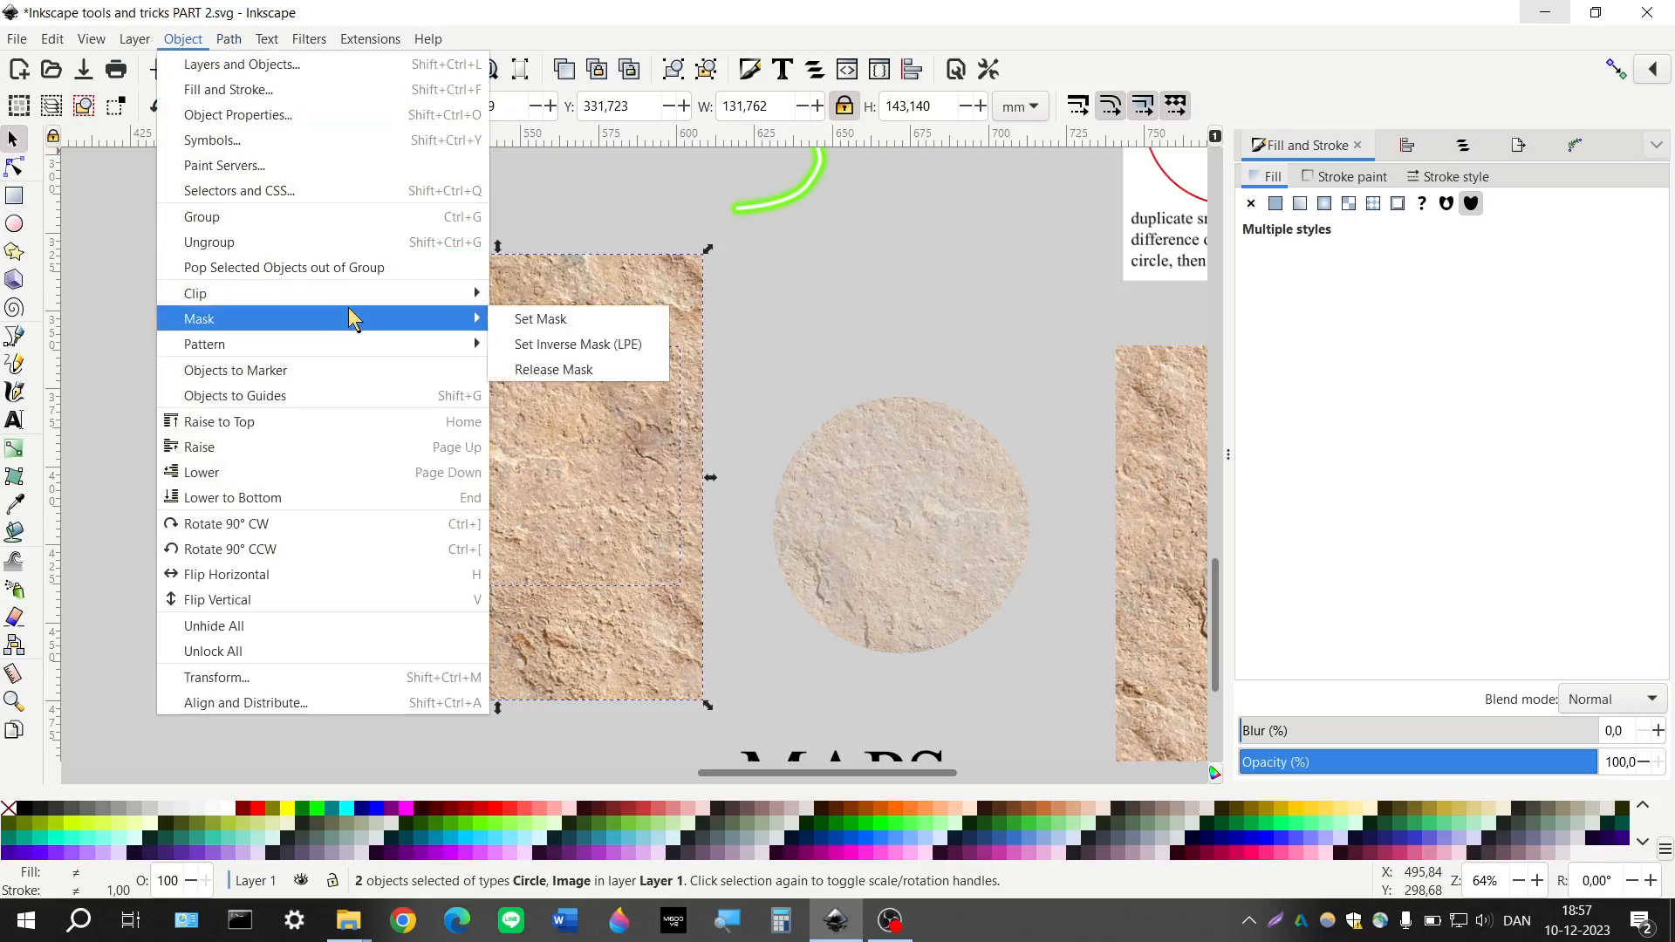
pyautogui.click(505, 318)
# Reposition the masked gray circle in the empty space beside the masked sandstone circle, keeping a gap between the two
pyautogui.hscroll(4, 549, 513)
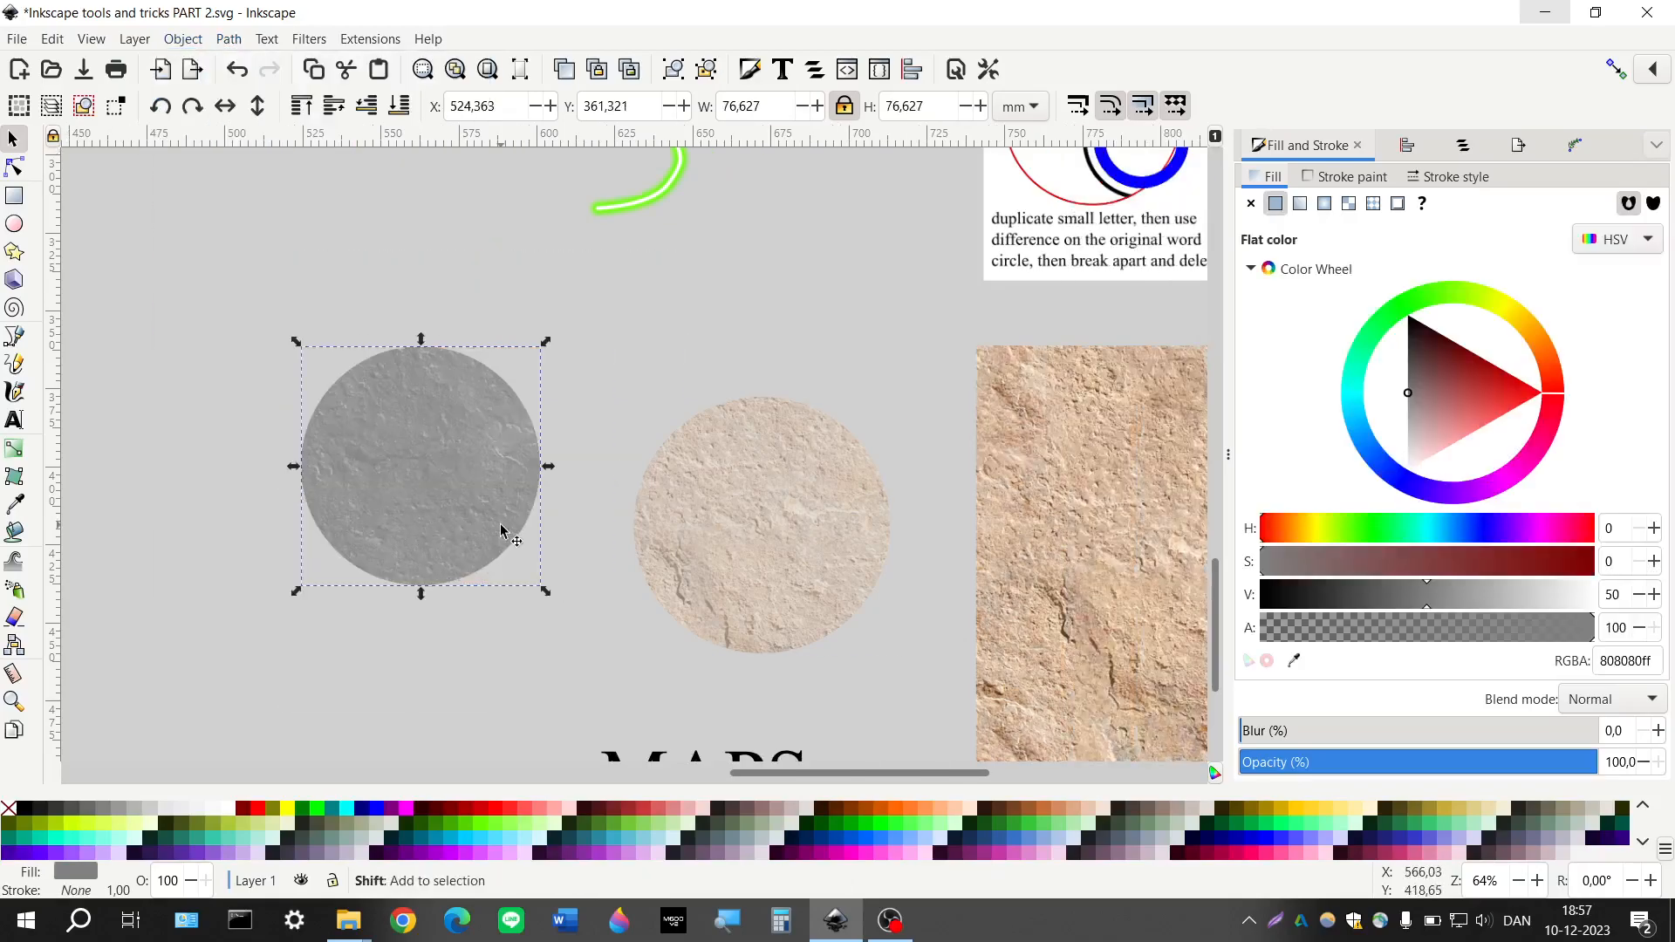
pyautogui.scroll(1, 441, 499)
pyautogui.moveTo(441, 499); pyautogui.dragTo(485, 568)
pyautogui.hscroll(2, 484, 567)
pyautogui.scroll(-2, 458, 560)
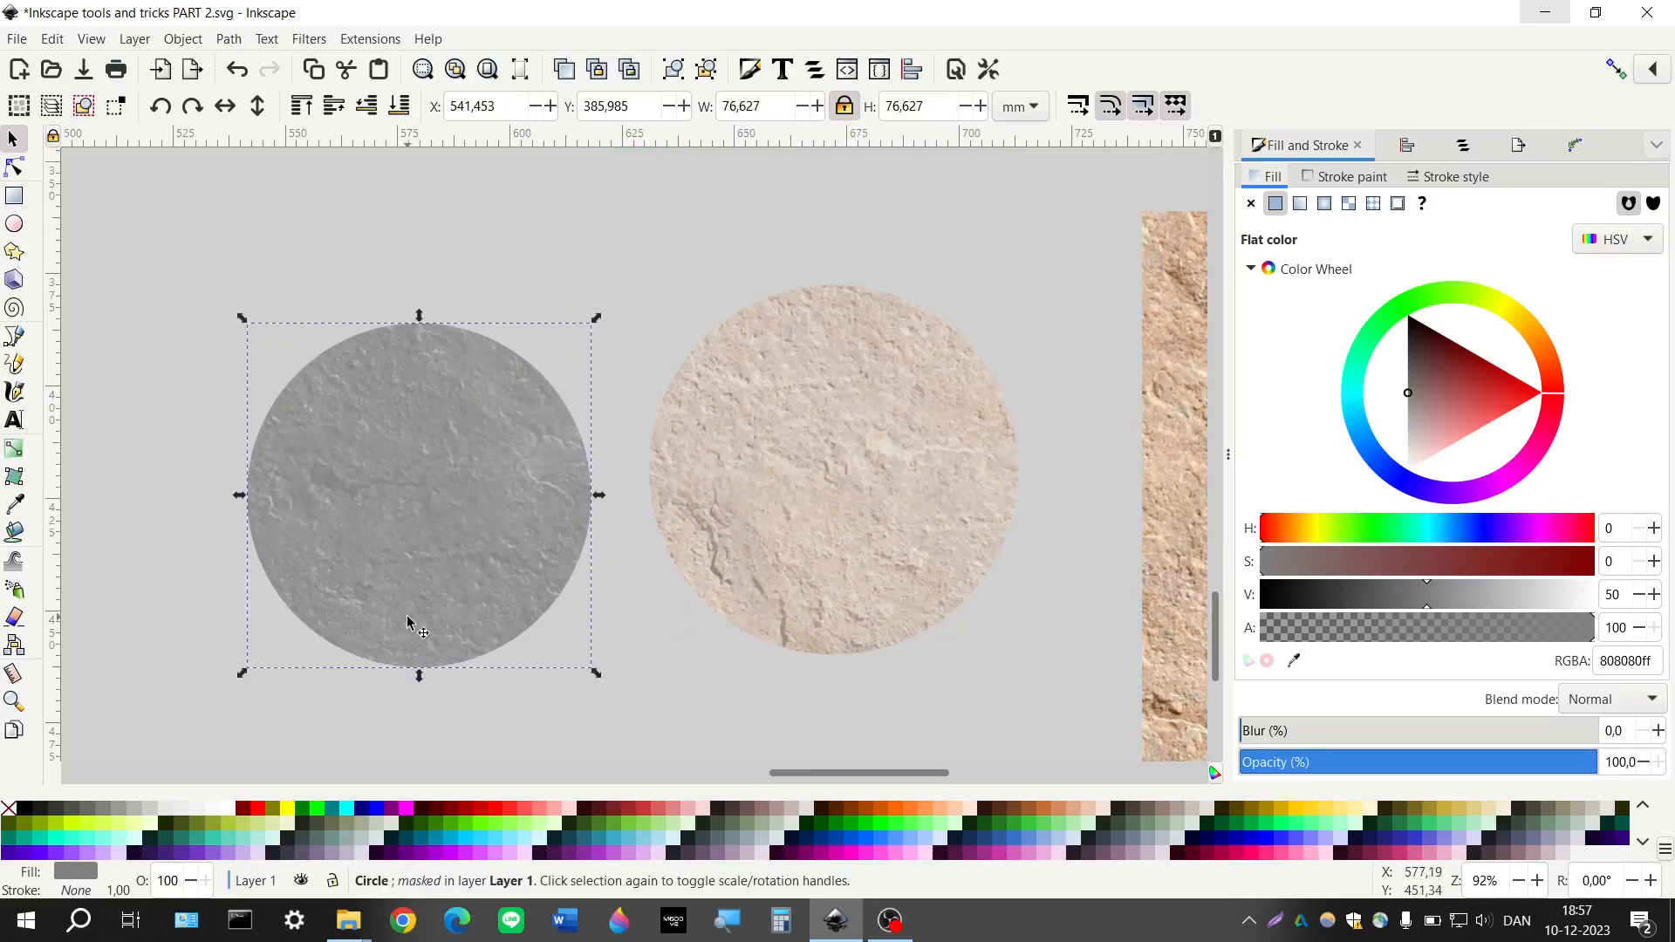
pyautogui.moveTo(487, 582); pyautogui.dragTo(541, 616)
pyautogui.scroll(-2, 347, 420)
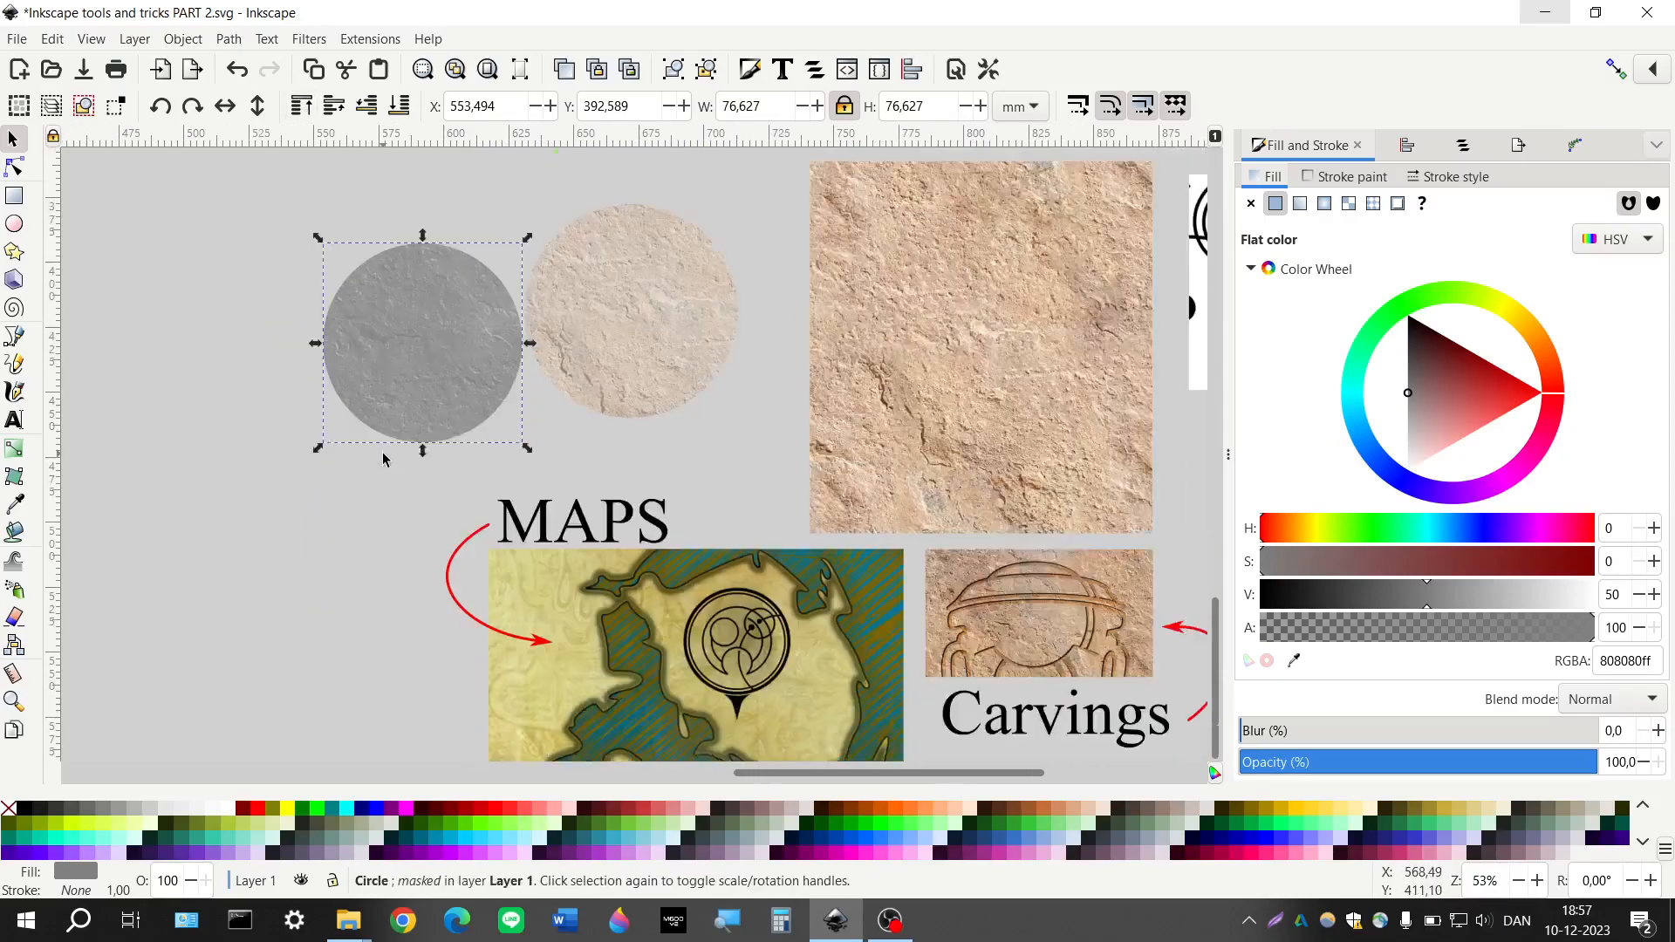
pyautogui.scroll(-1, 410, 380)
pyautogui.moveTo(417, 286); pyautogui.dragTo(349, 284)
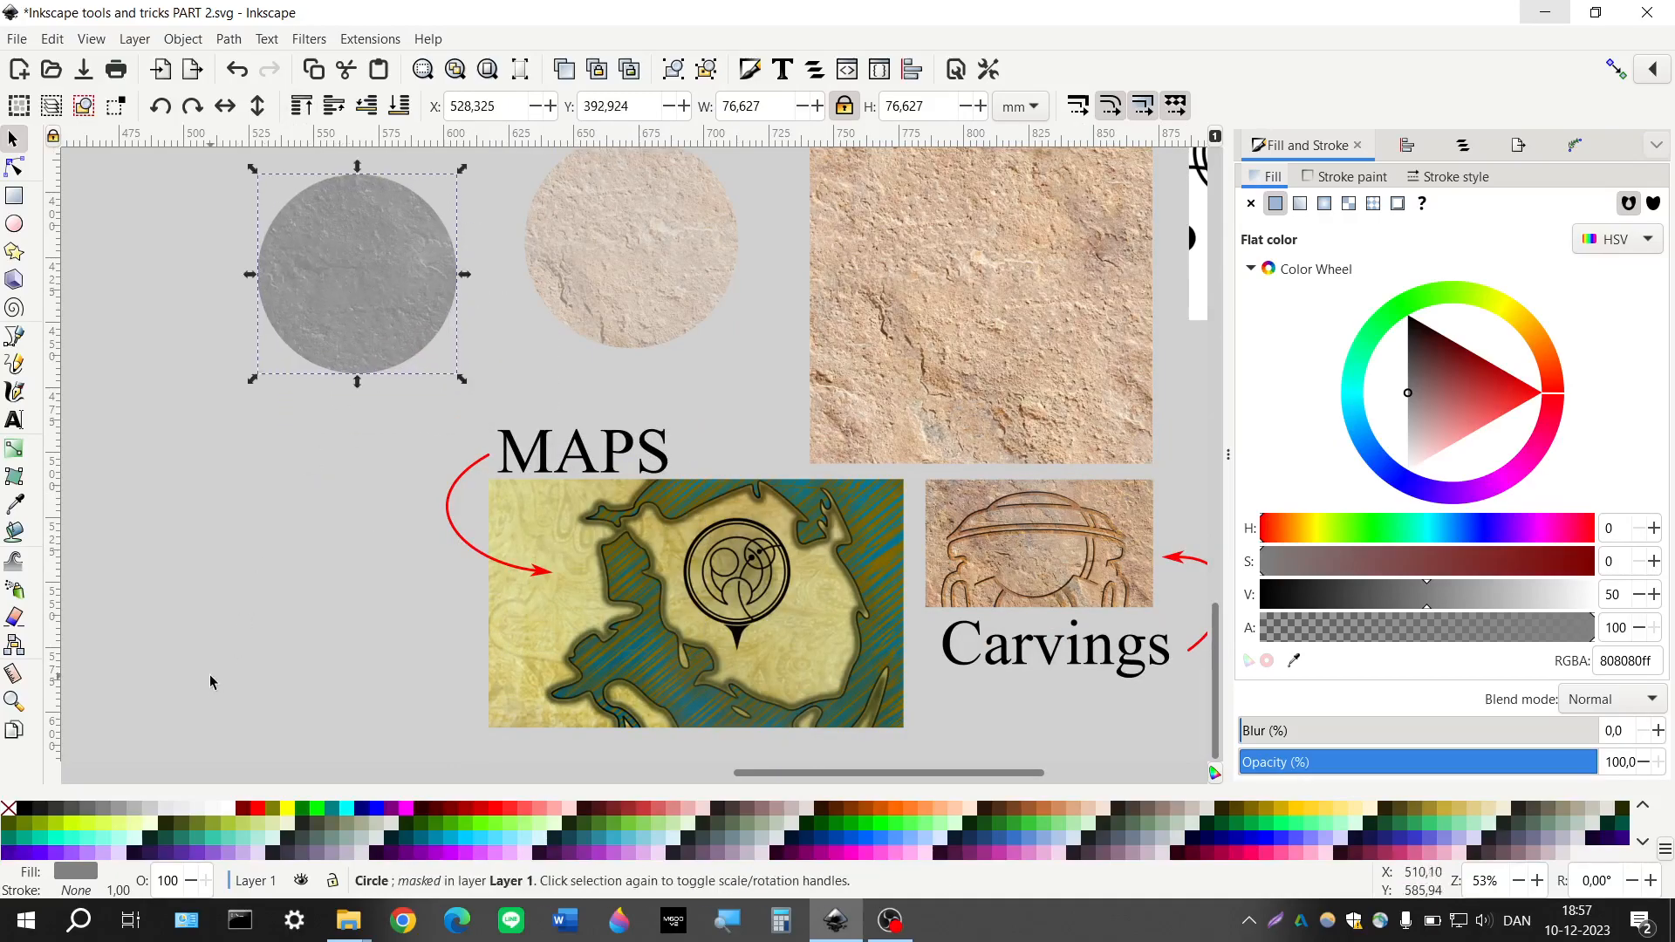
# Fill the masked gray circle with dark gray (333333)
pyautogui.scroll(5, 209, 682)
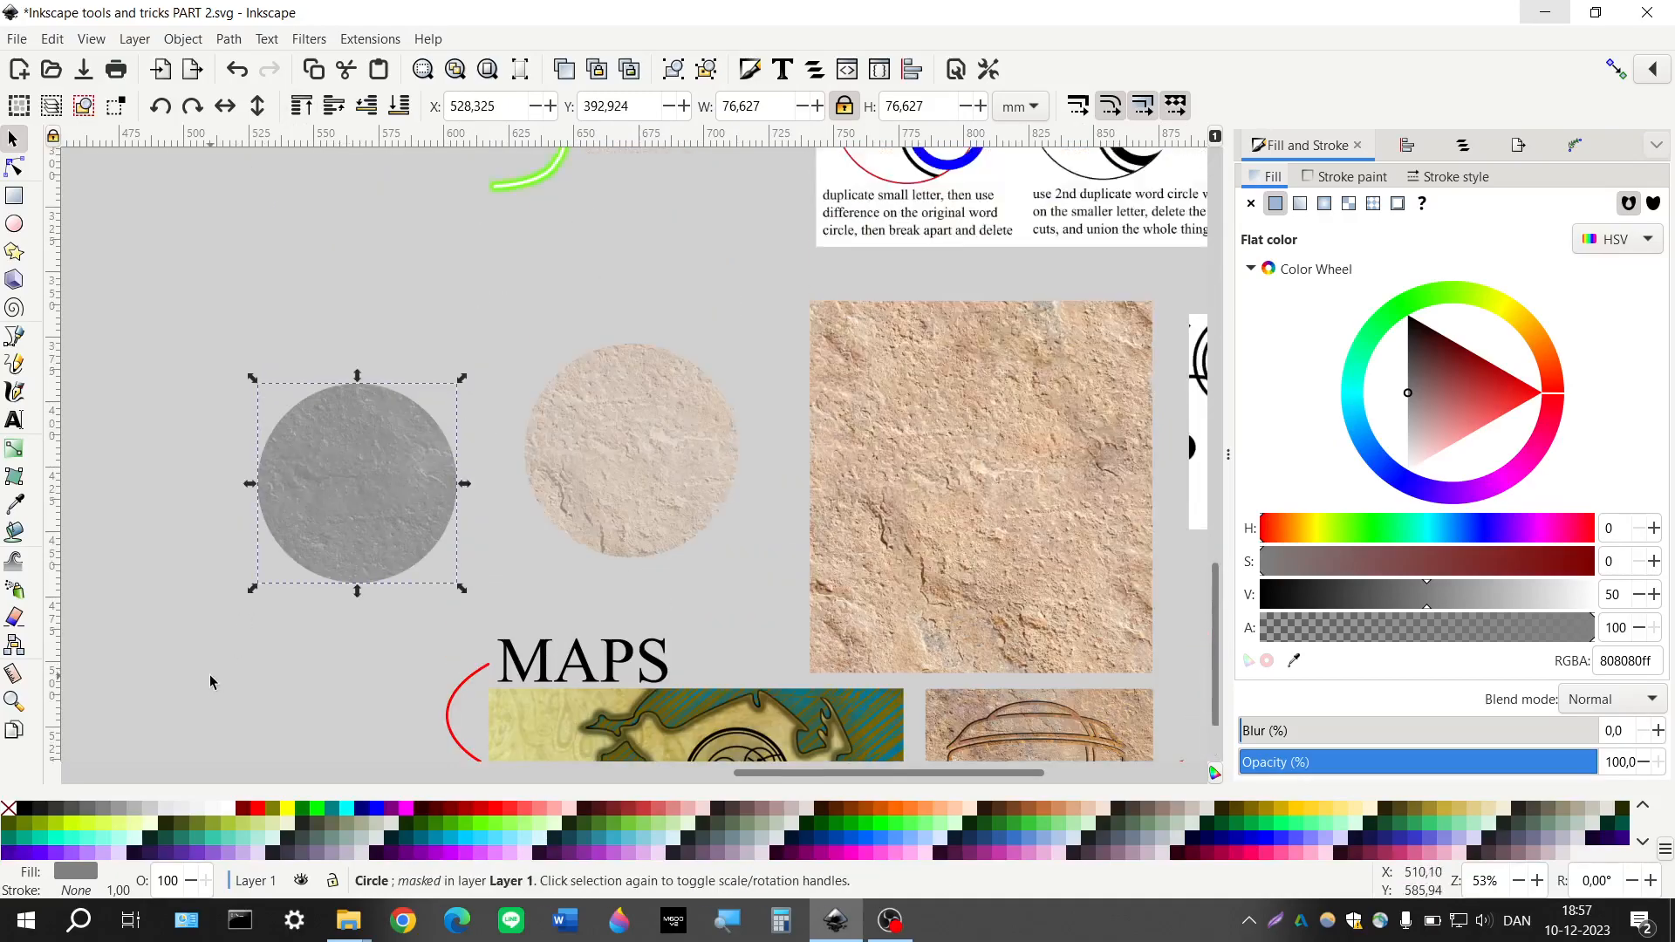
pyautogui.click(50, 812)
pyautogui.scroll(2, 431, 462)
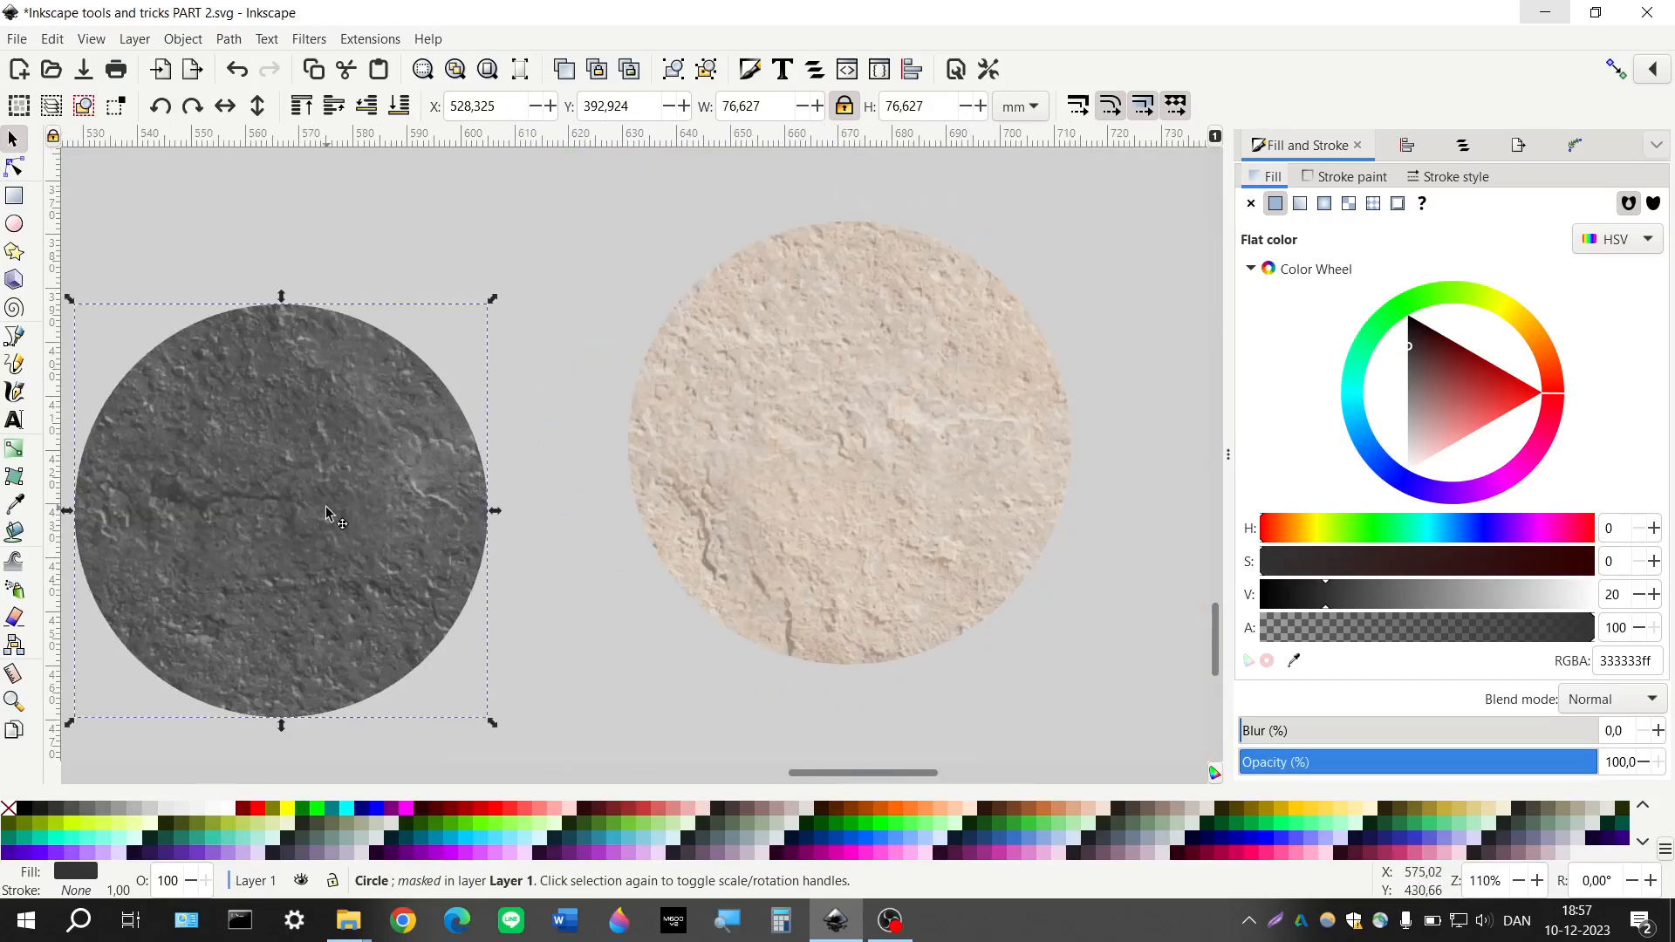
# Move the dark gray textured circle closer to the masked sandstone circle so the two sit side by side
pyautogui.moveTo(327, 513); pyautogui.dragTo(433, 462)
pyautogui.scroll(-2, 366, 497)
pyautogui.scroll(3, 909, 566)
pyautogui.scroll(-3, 892, 494)
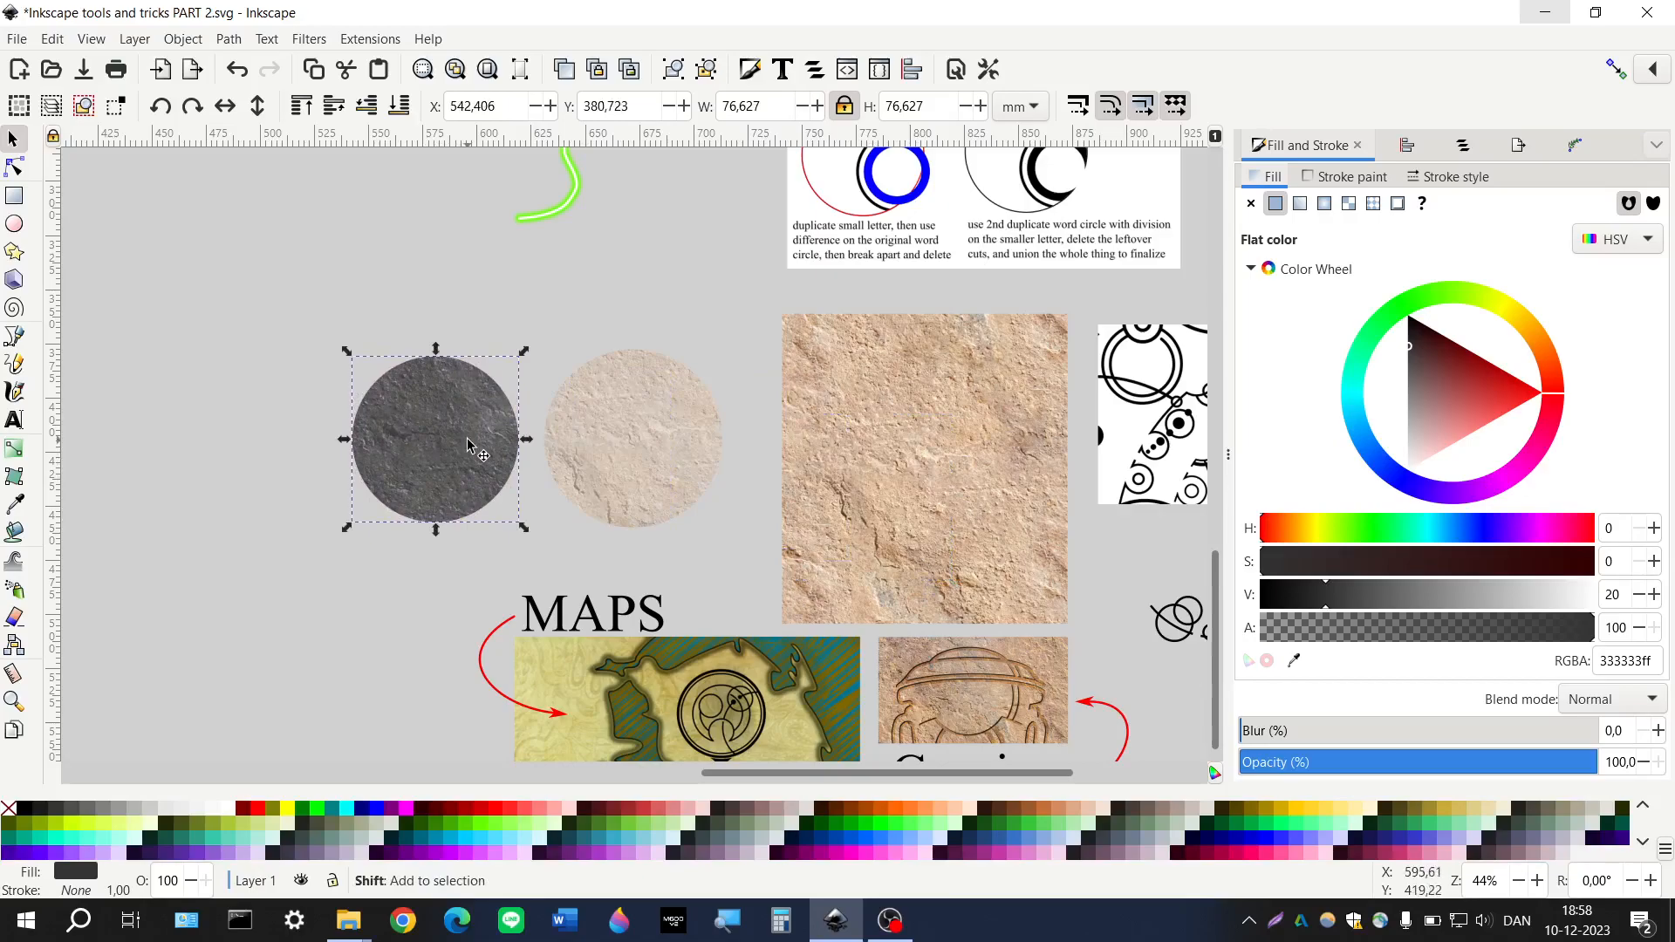
pyautogui.hscroll(-2, 476, 438)
pyautogui.scroll(1, 512, 426)
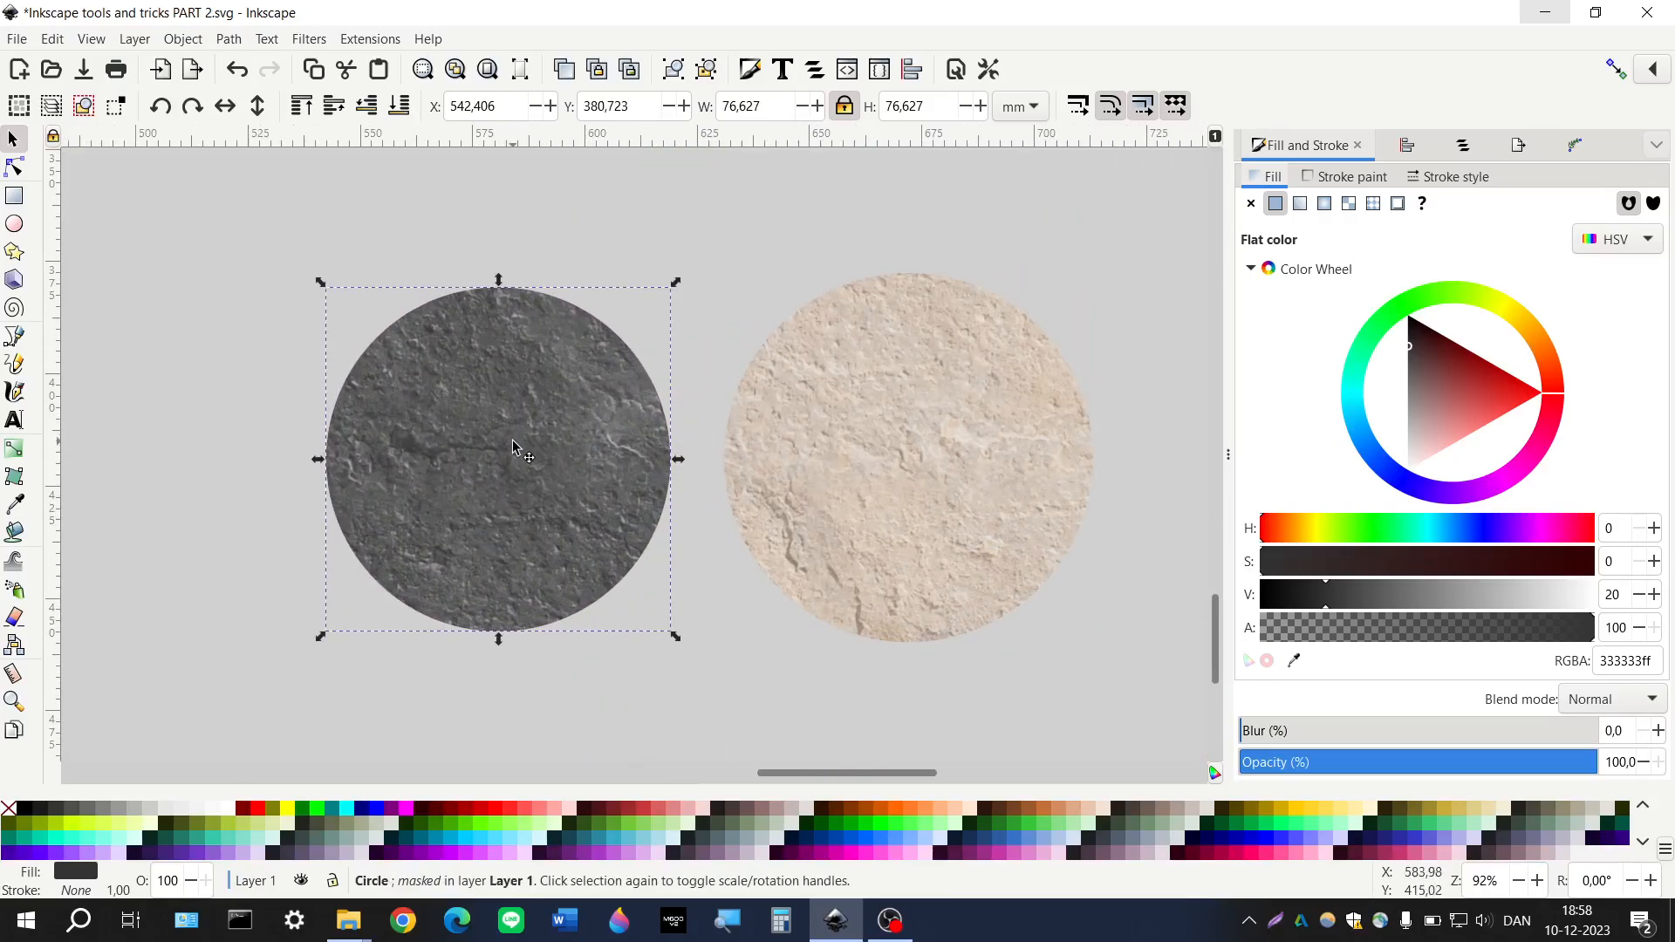
pyautogui.moveTo(513, 447); pyautogui.dragTo(514, 454)
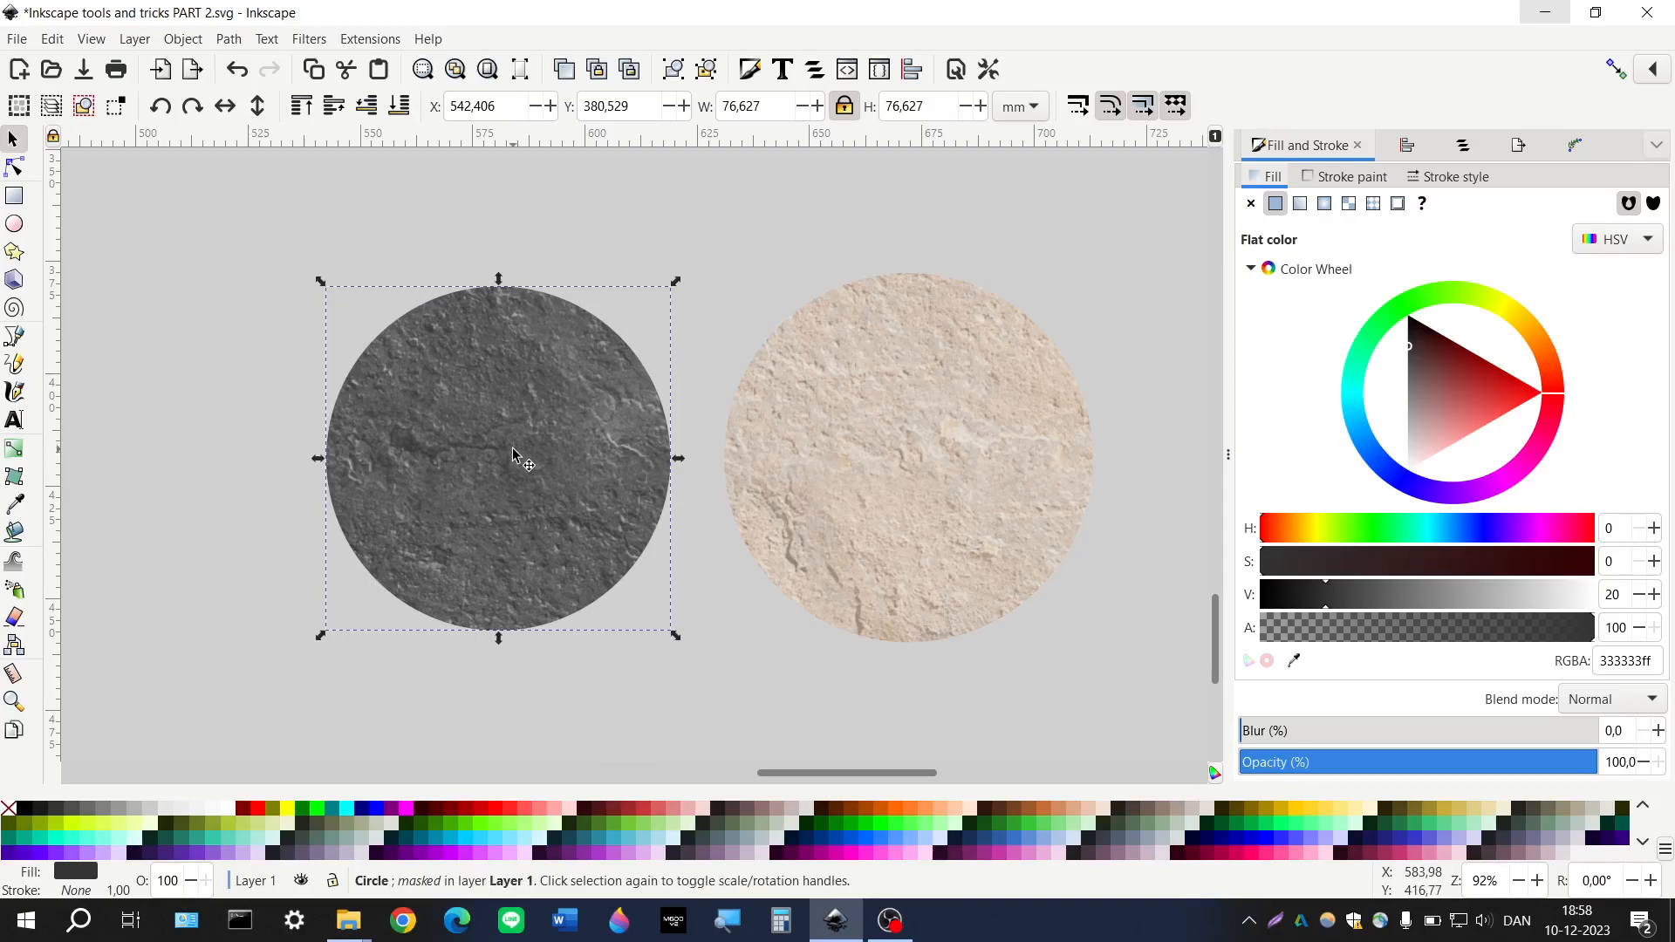
# Try to cut a segment off the dark gray circle by moving its arc end point, and restore the full circle
pyautogui.click(14, 166)
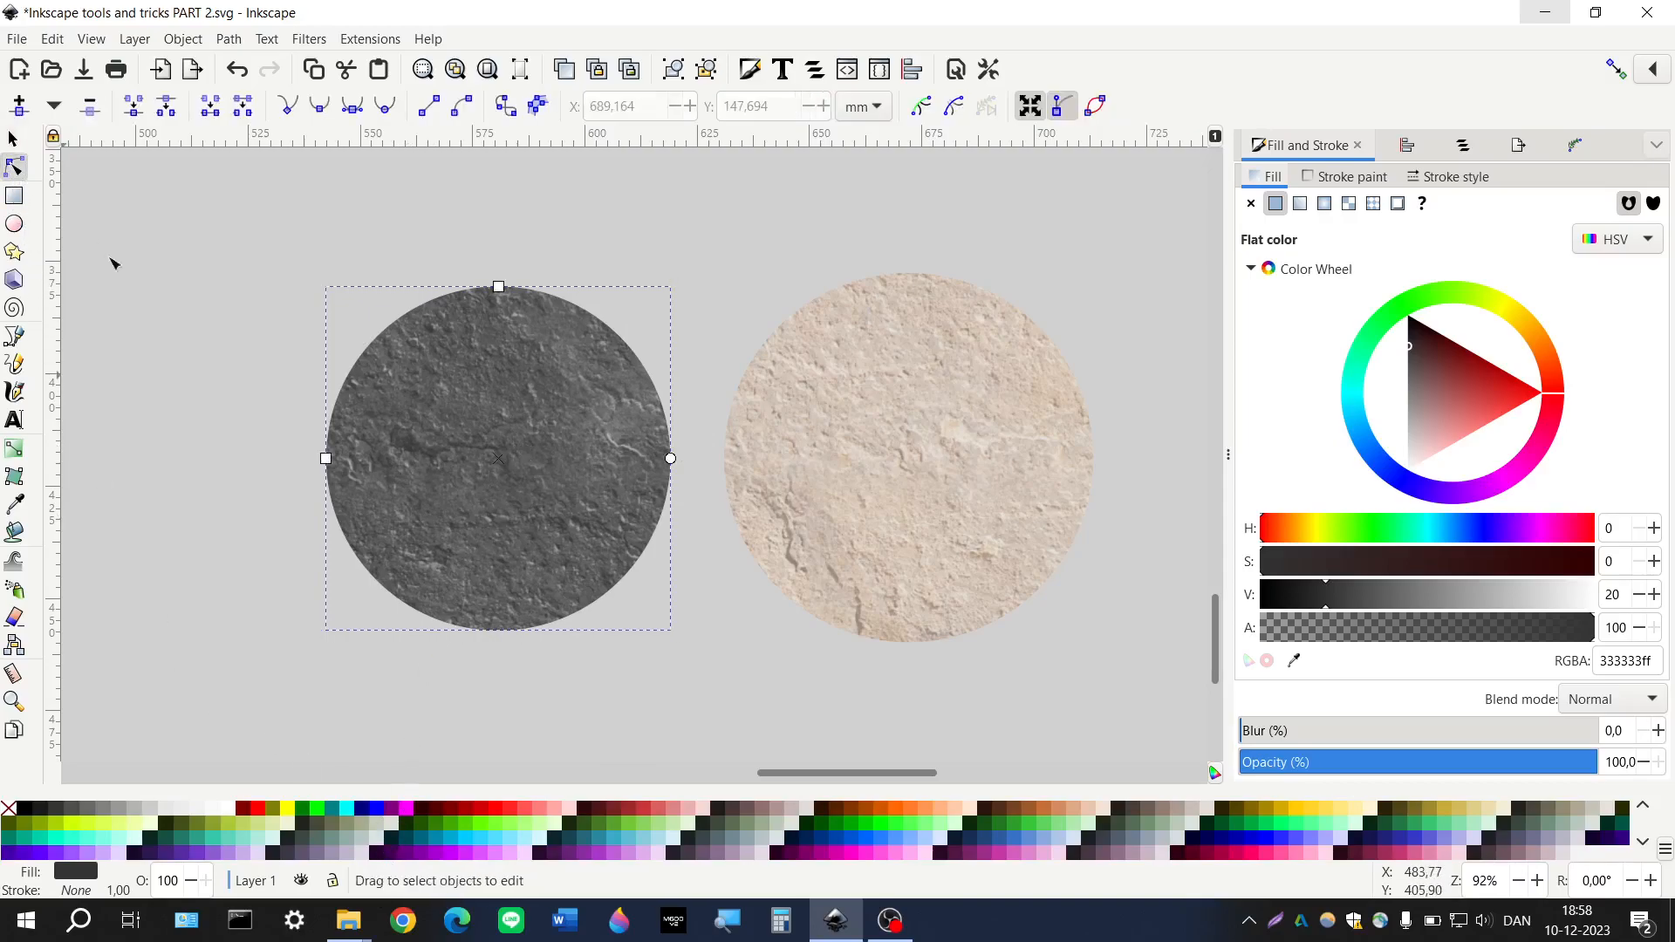
pyautogui.moveTo(670, 458); pyautogui.dragTo(576, 314)
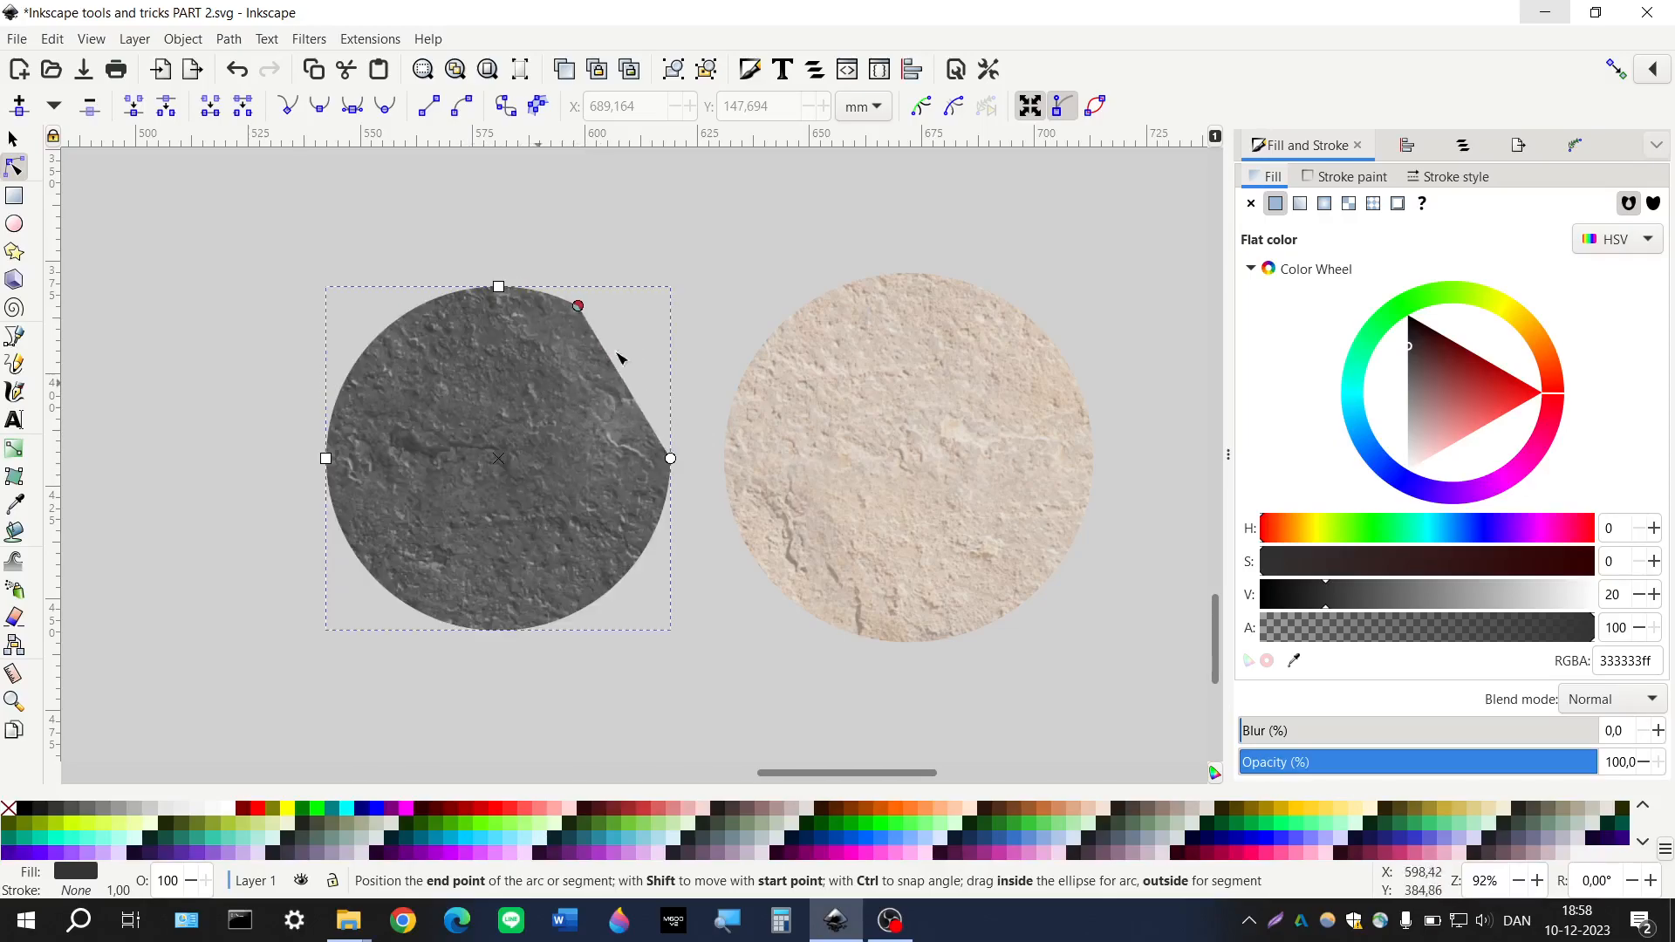
pyautogui.moveTo(583, 308); pyautogui.dragTo(580, 307)
pyautogui.click(579, 307)
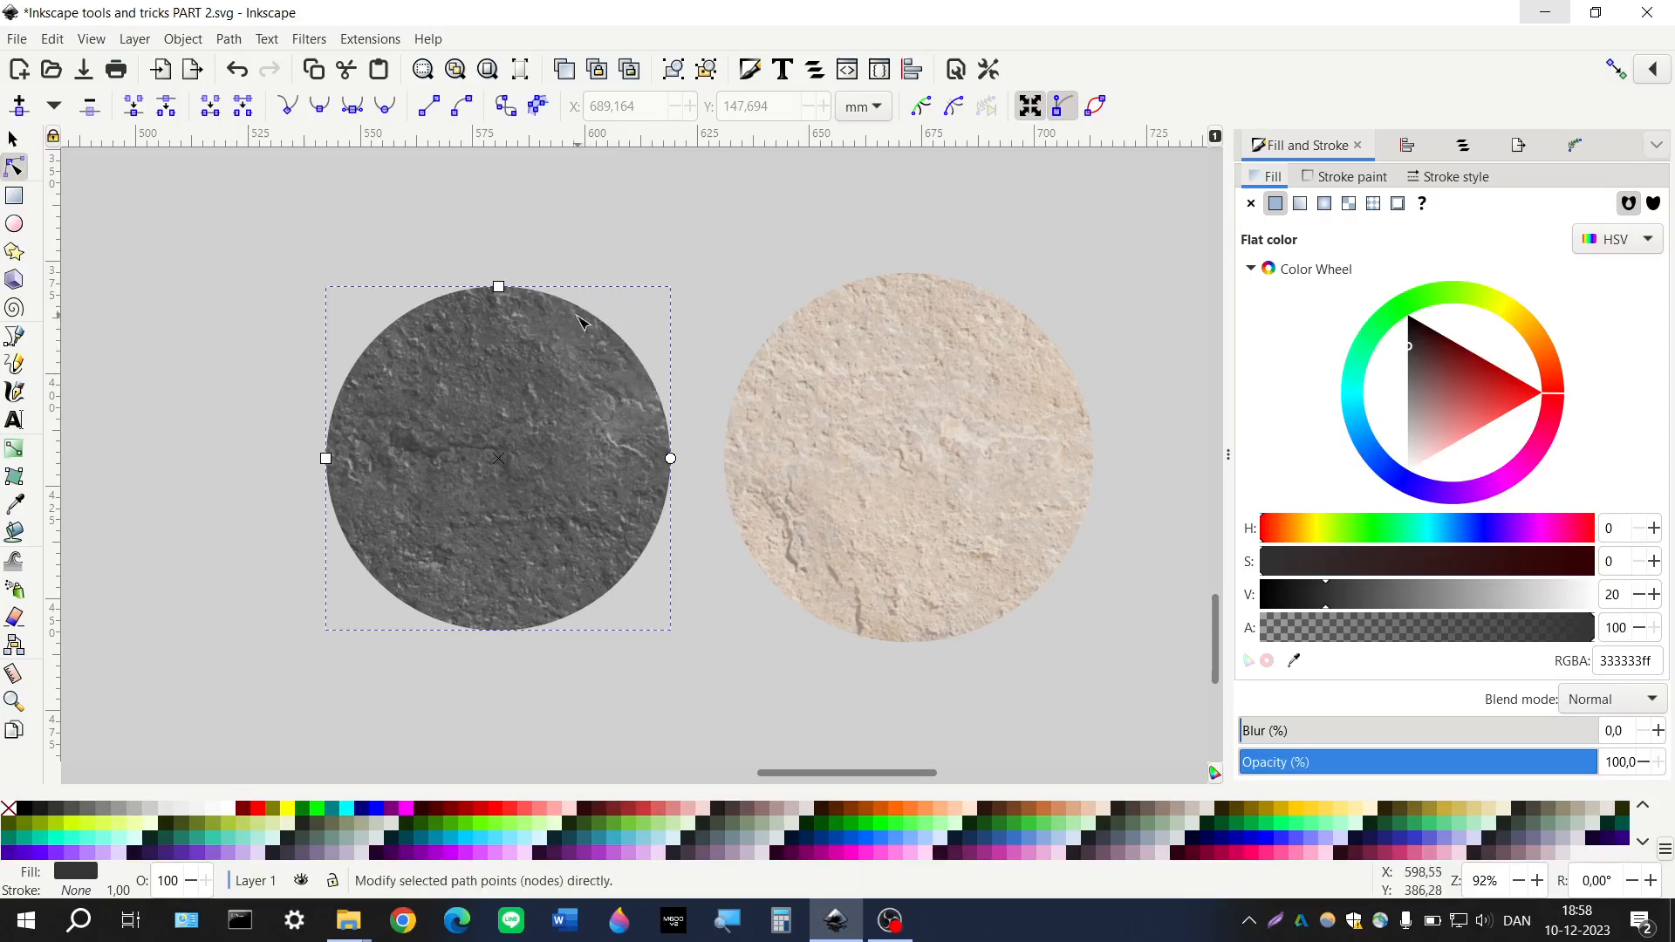
# Select the masked sandstone circle and the dark gray textured circle in turn to compare them
pyautogui.keyDown('ctrl'); pyautogui.scroll(-1, 546, 415); pyautogui.keyUp('ctrl')
pyautogui.keyDown('shift'); pyautogui.hscroll(3, 644, 423); pyautogui.keyUp('shift')
pyautogui.click(540, 380)
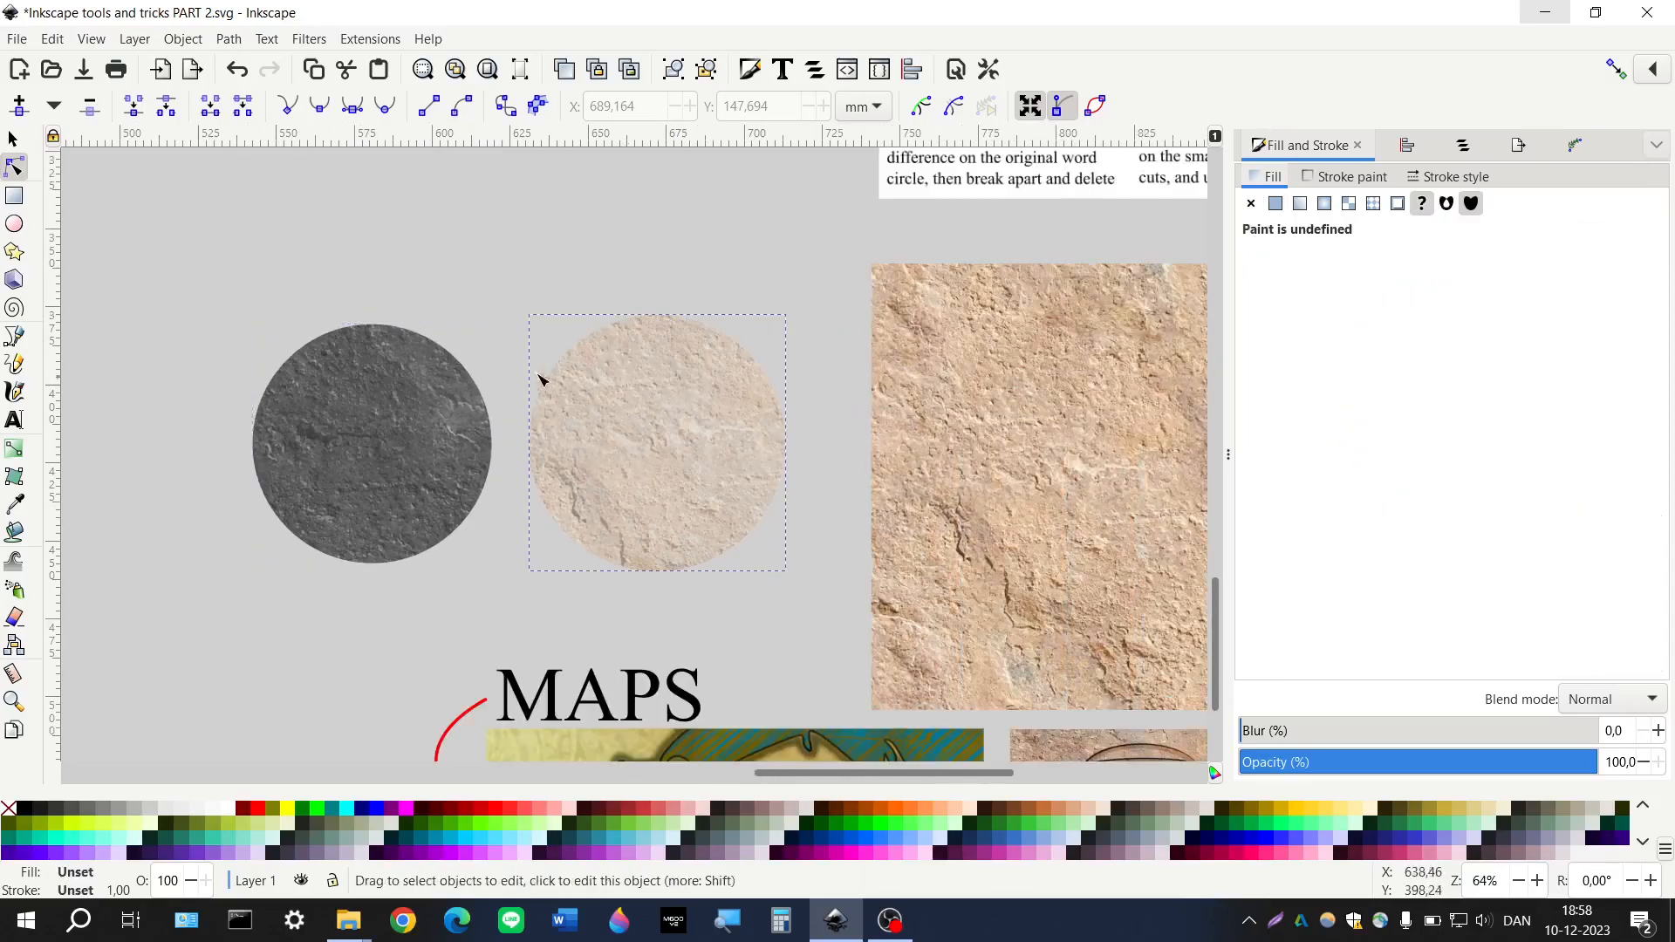
pyautogui.click(13, 139)
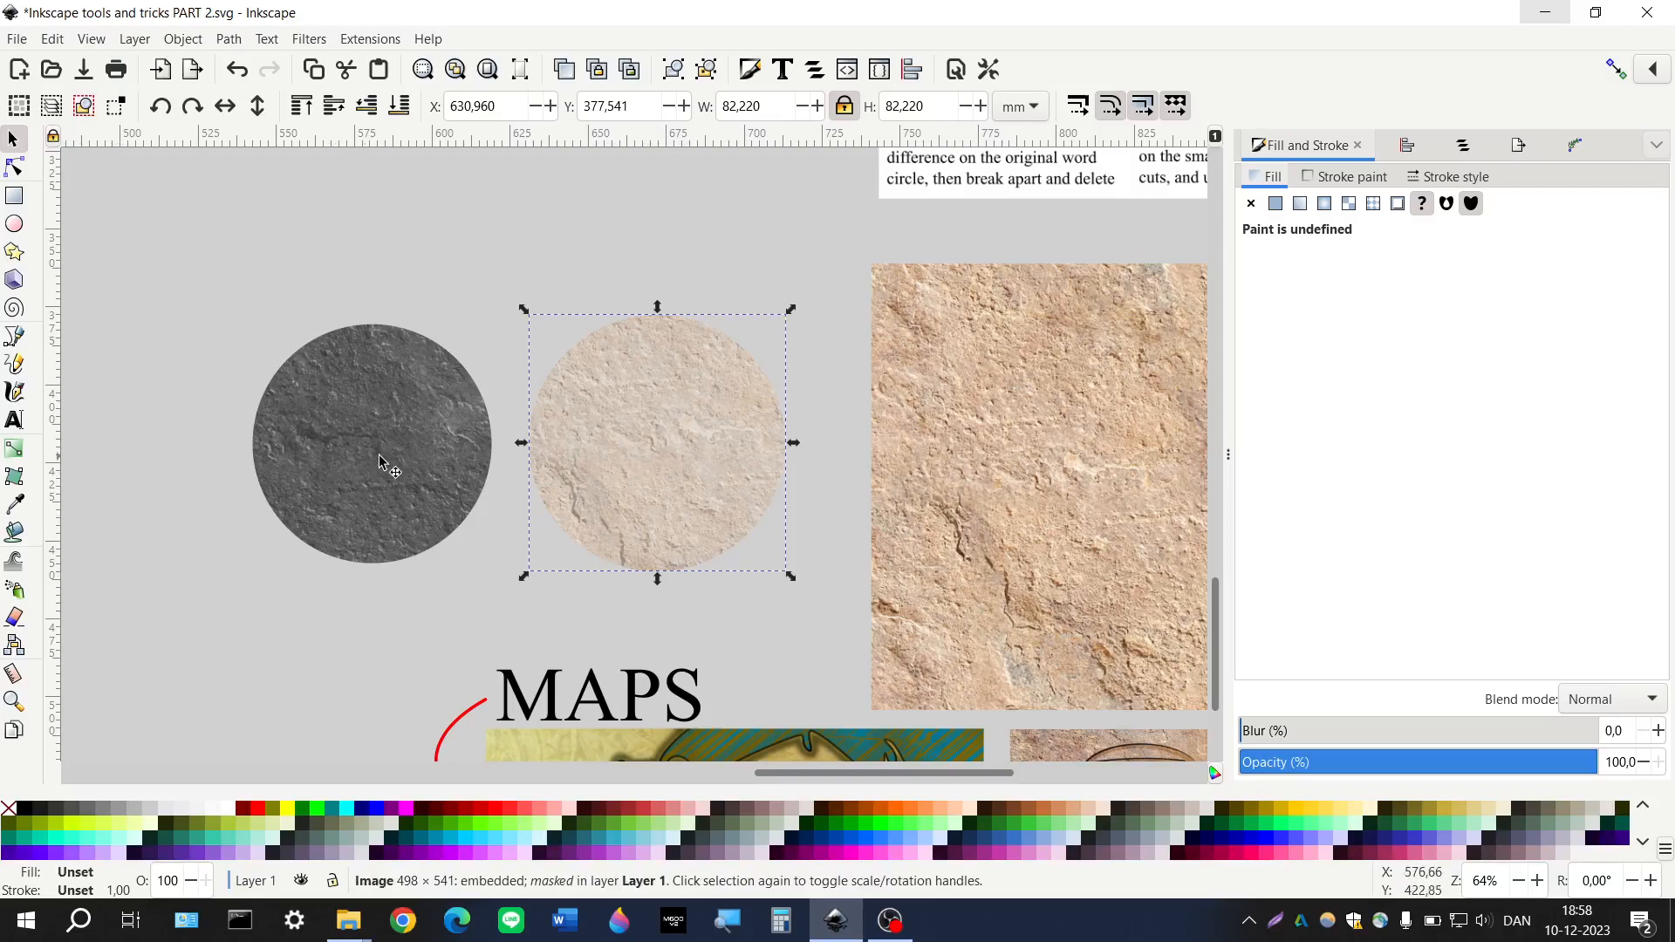
pyautogui.hscroll(-1, 387, 463)
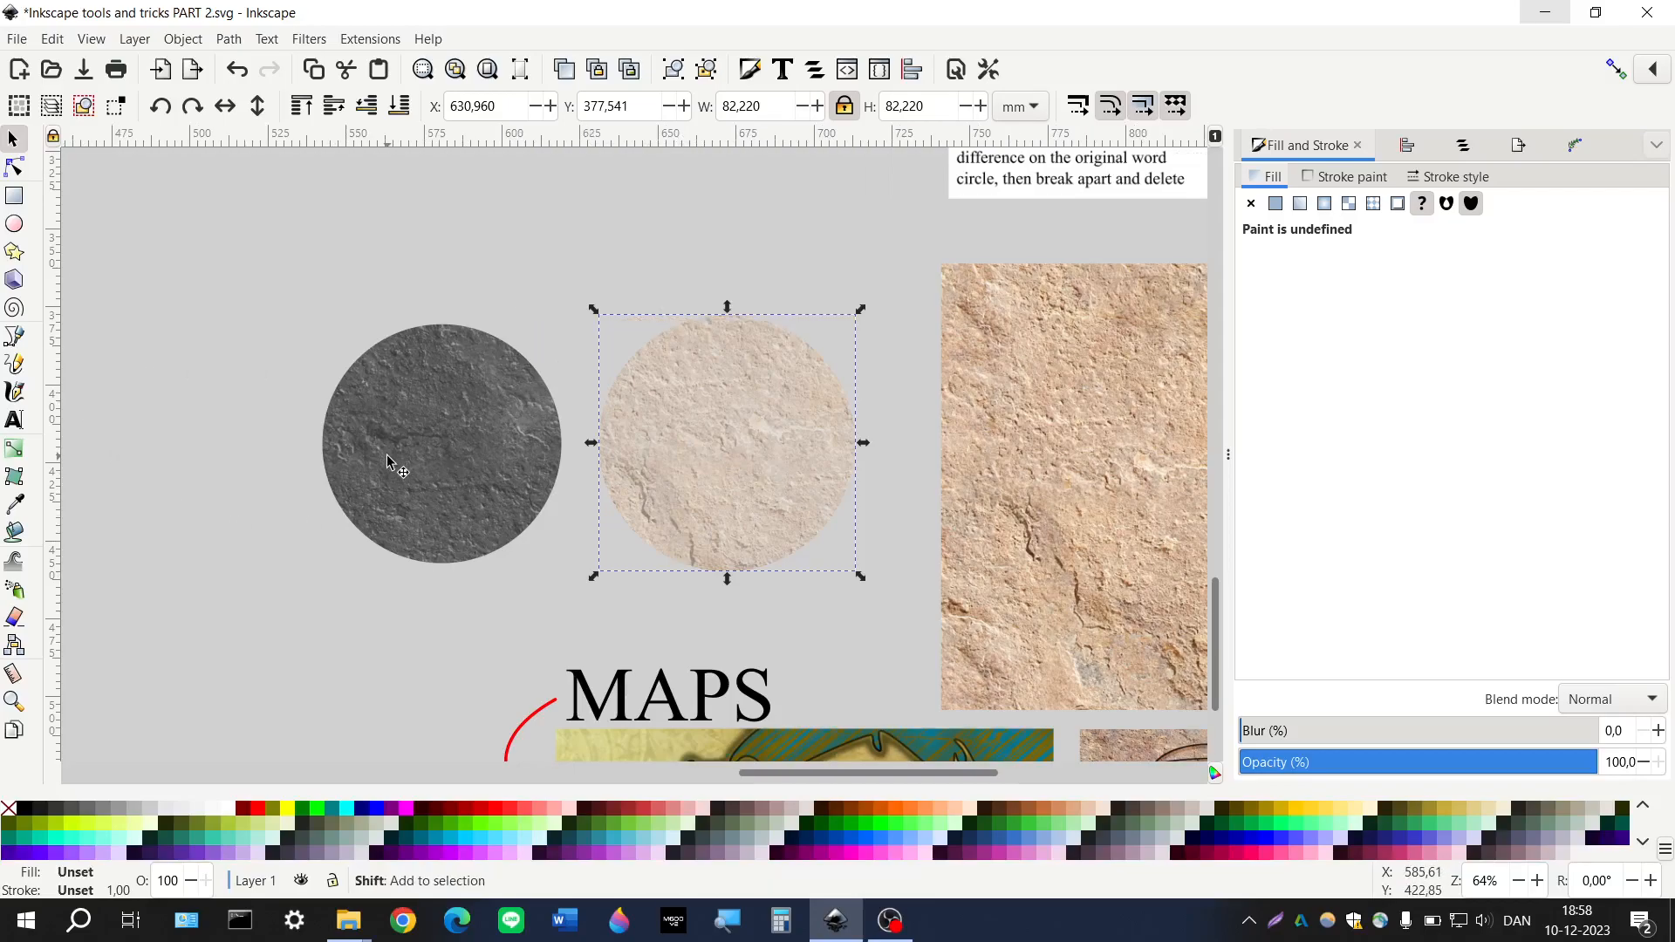
pyautogui.click(432, 432)
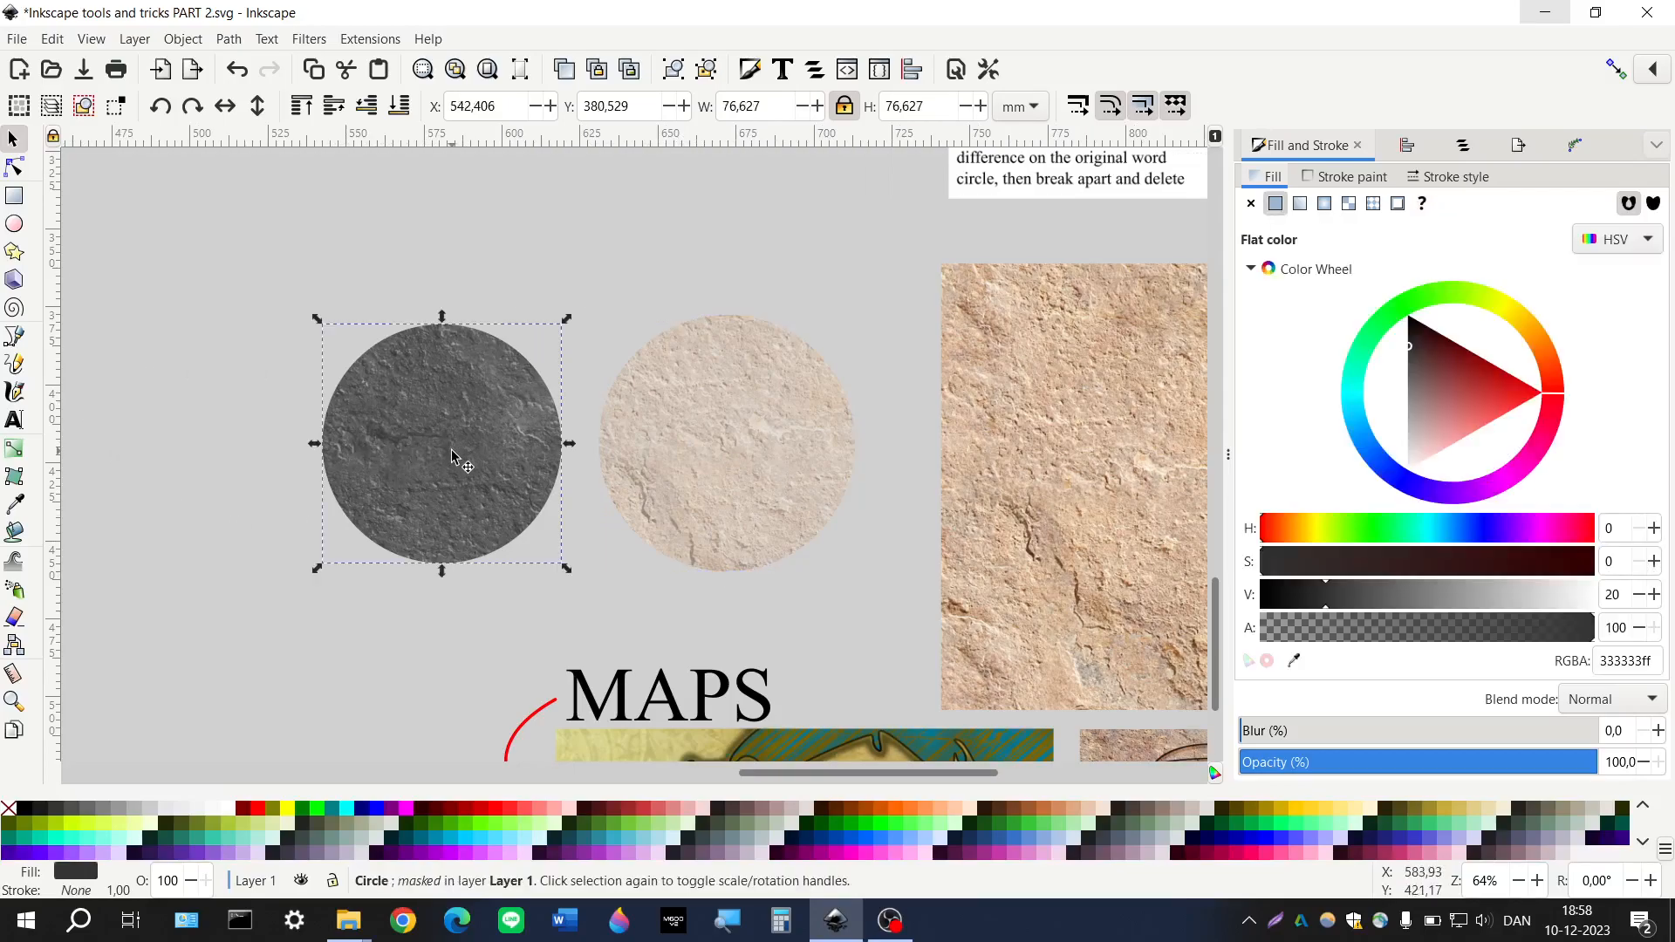
pyautogui.hscroll(-1, 524, 468)
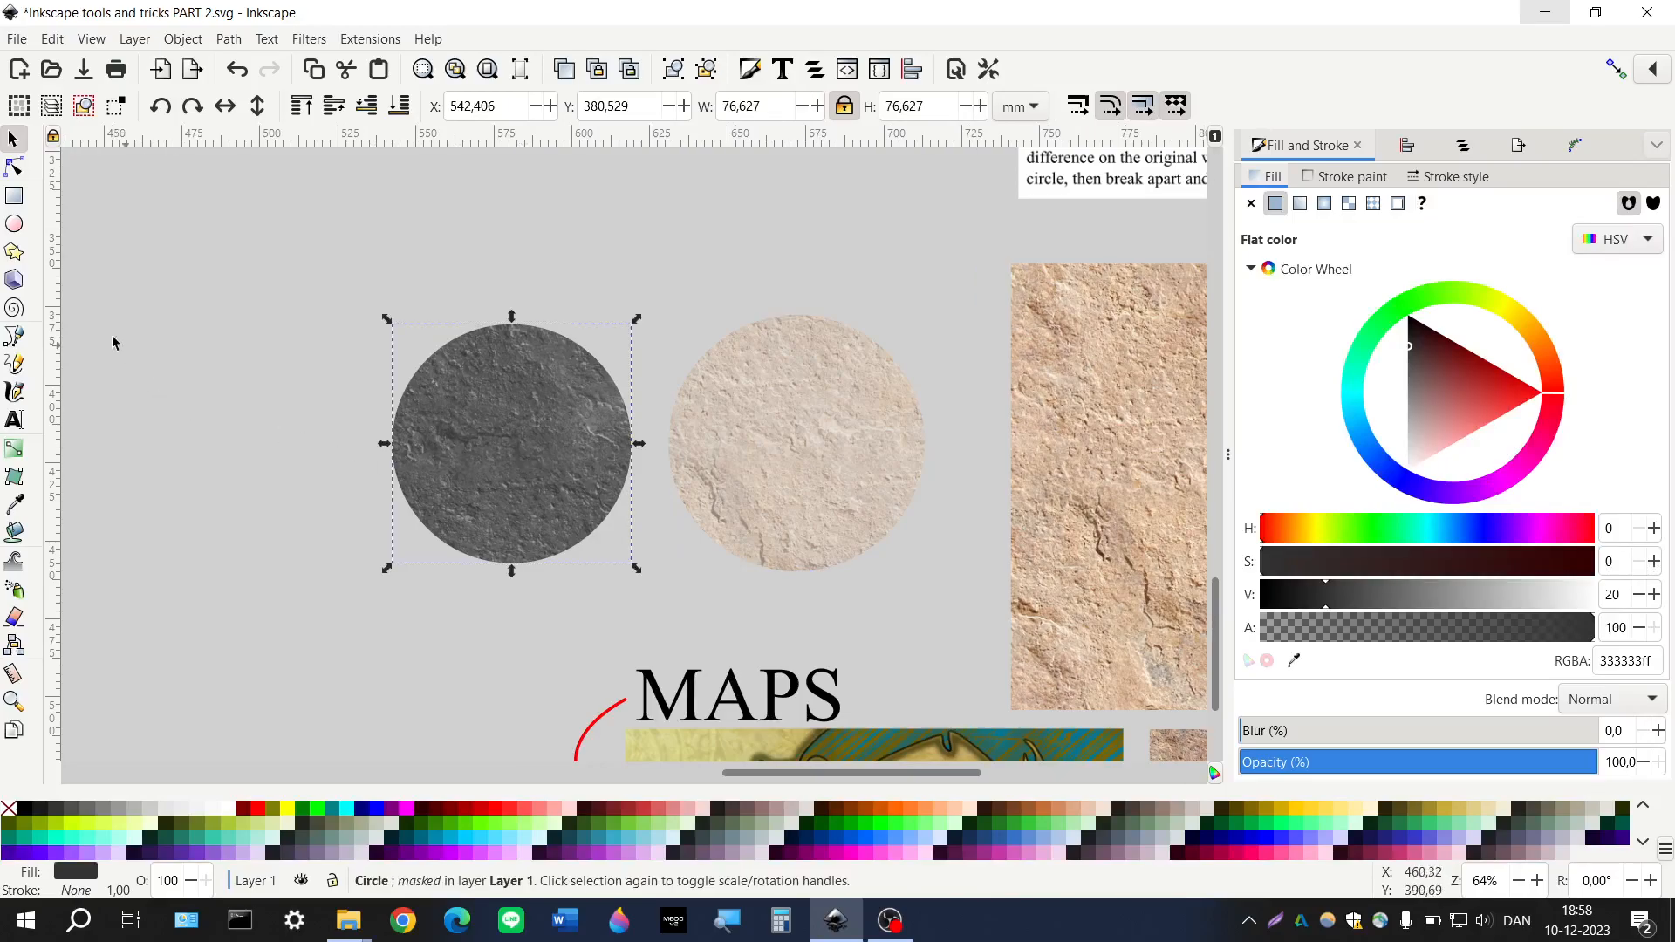
# Draw a six-pointed star about 65 mm wide and 75 mm high over the middle of the remaining sandstone image
pyautogui.hscroll(8, 453, 432)
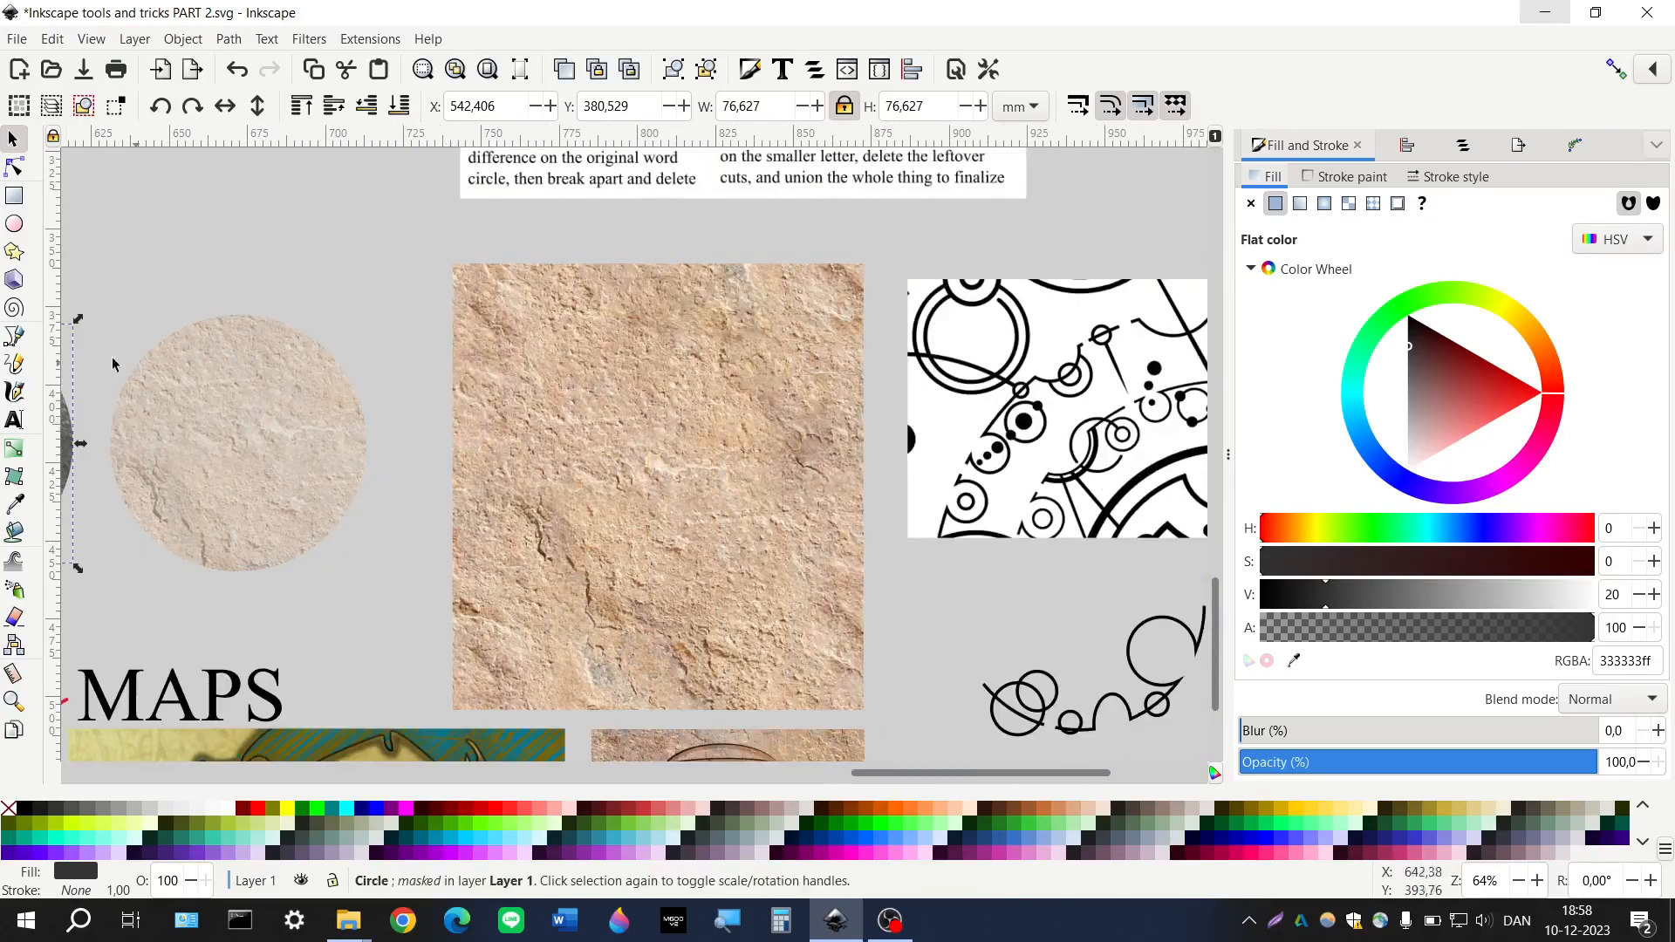
pyautogui.click(24, 255)
pyautogui.moveTo(681, 497); pyautogui.dragTo(582, 440)
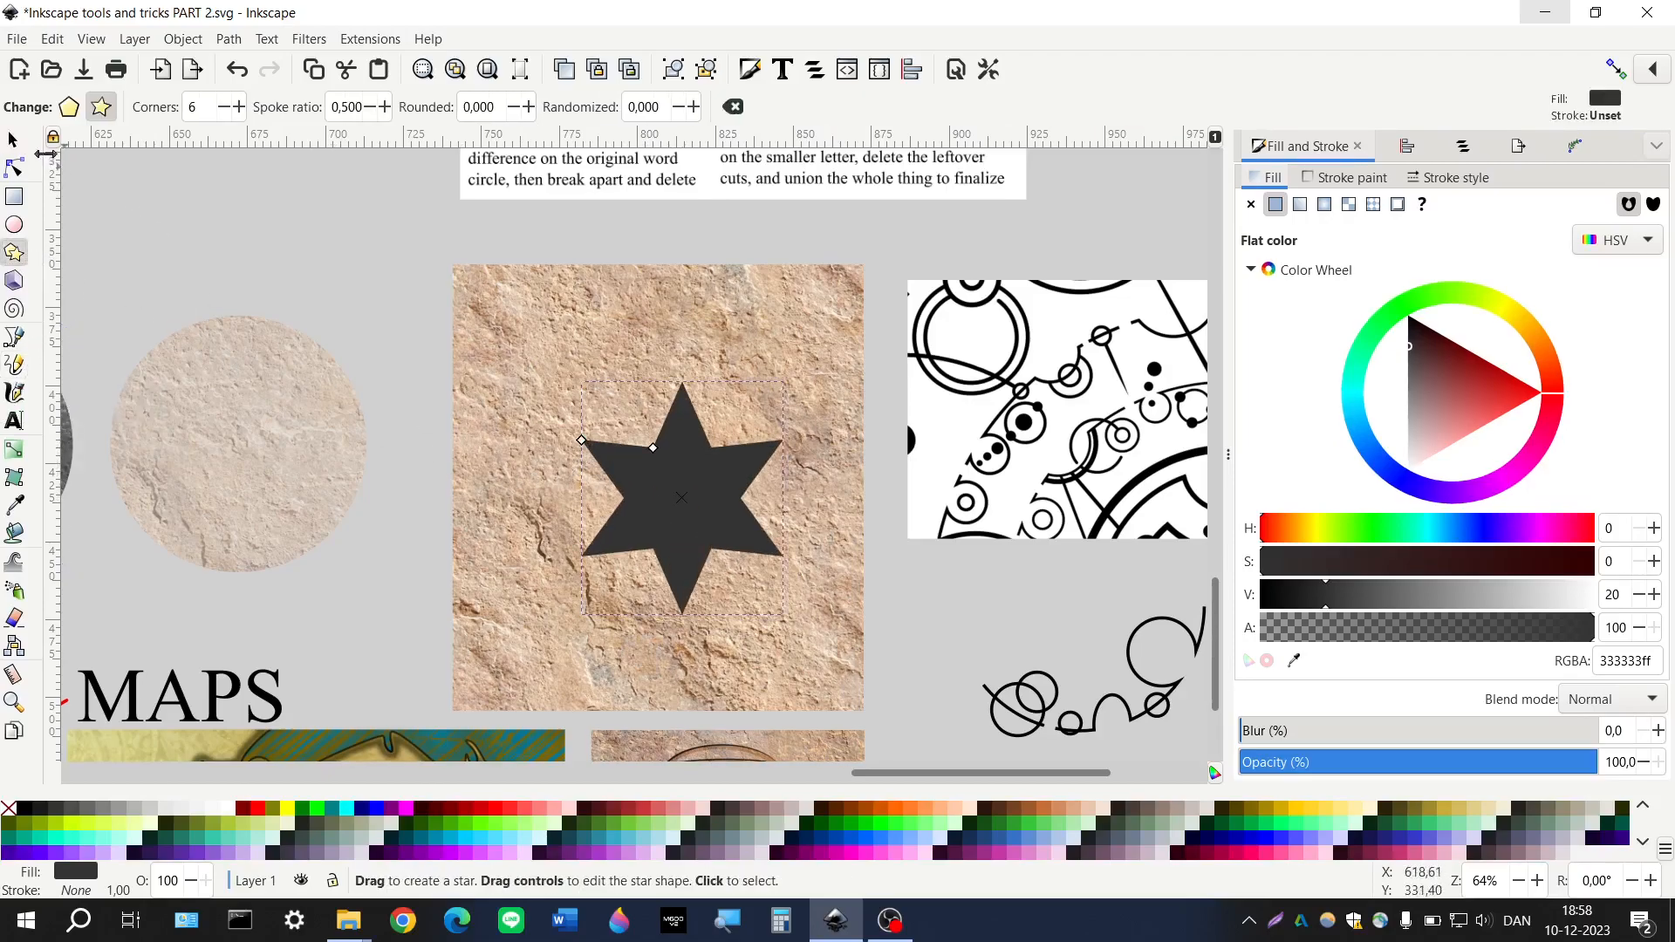
pyautogui.press('s')
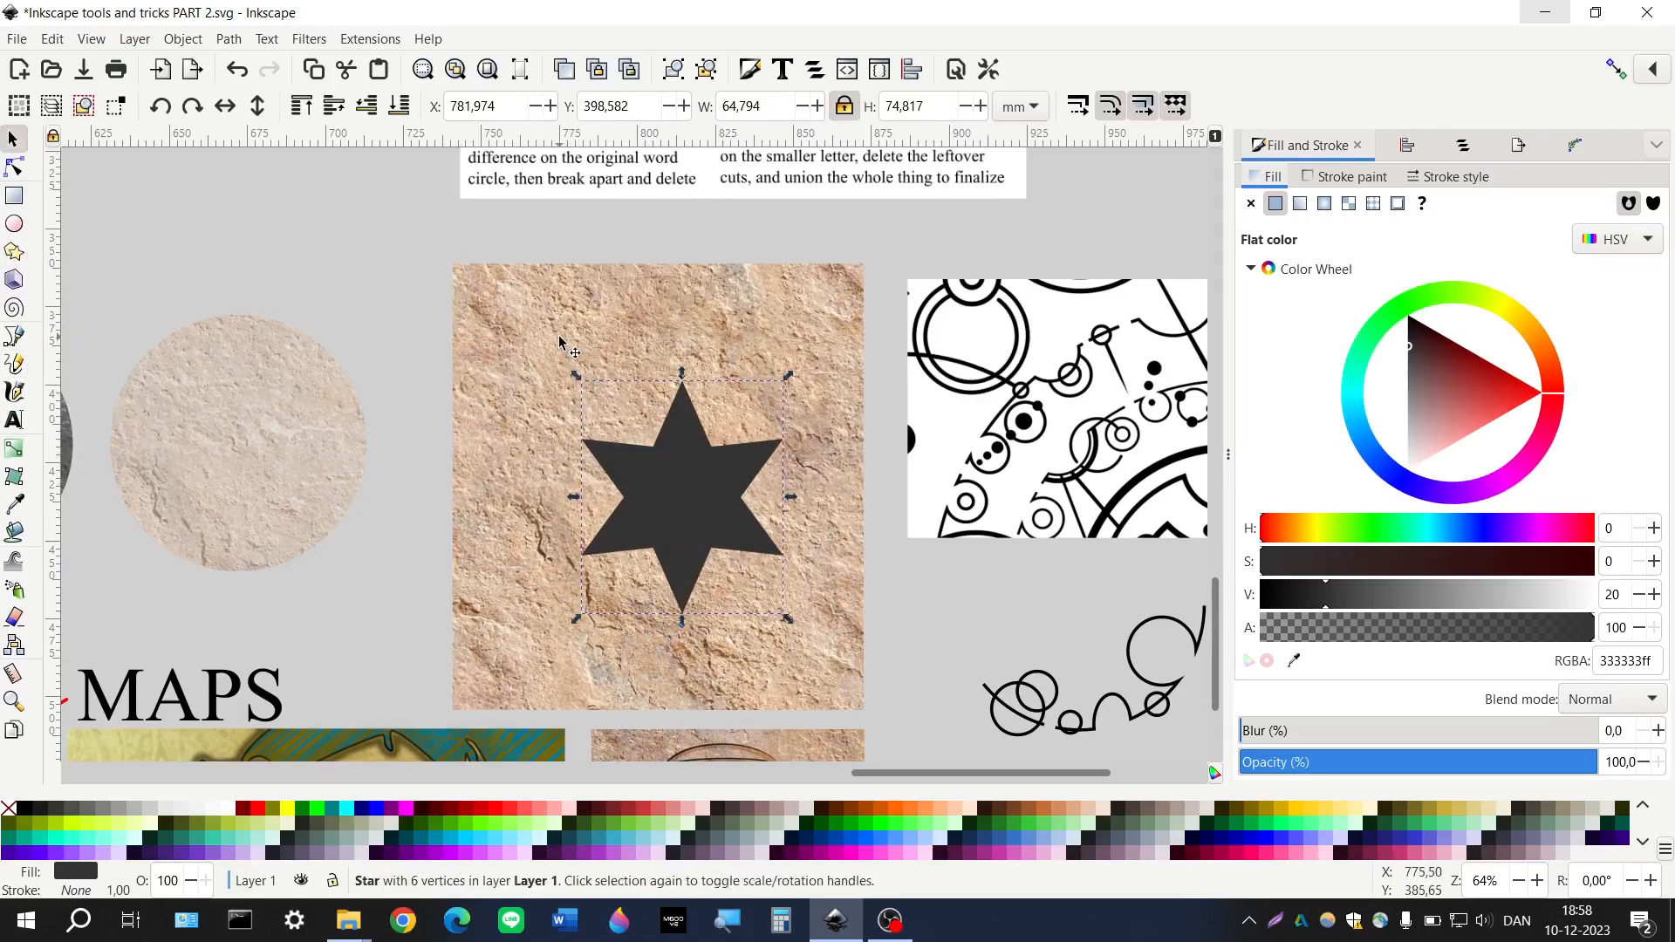
# Select the star together with the sandstone image behind it and clip the image to the star's shape
pyautogui.keyDown('shift'); pyautogui.click(561, 336); pyautogui.keyUp('shift')
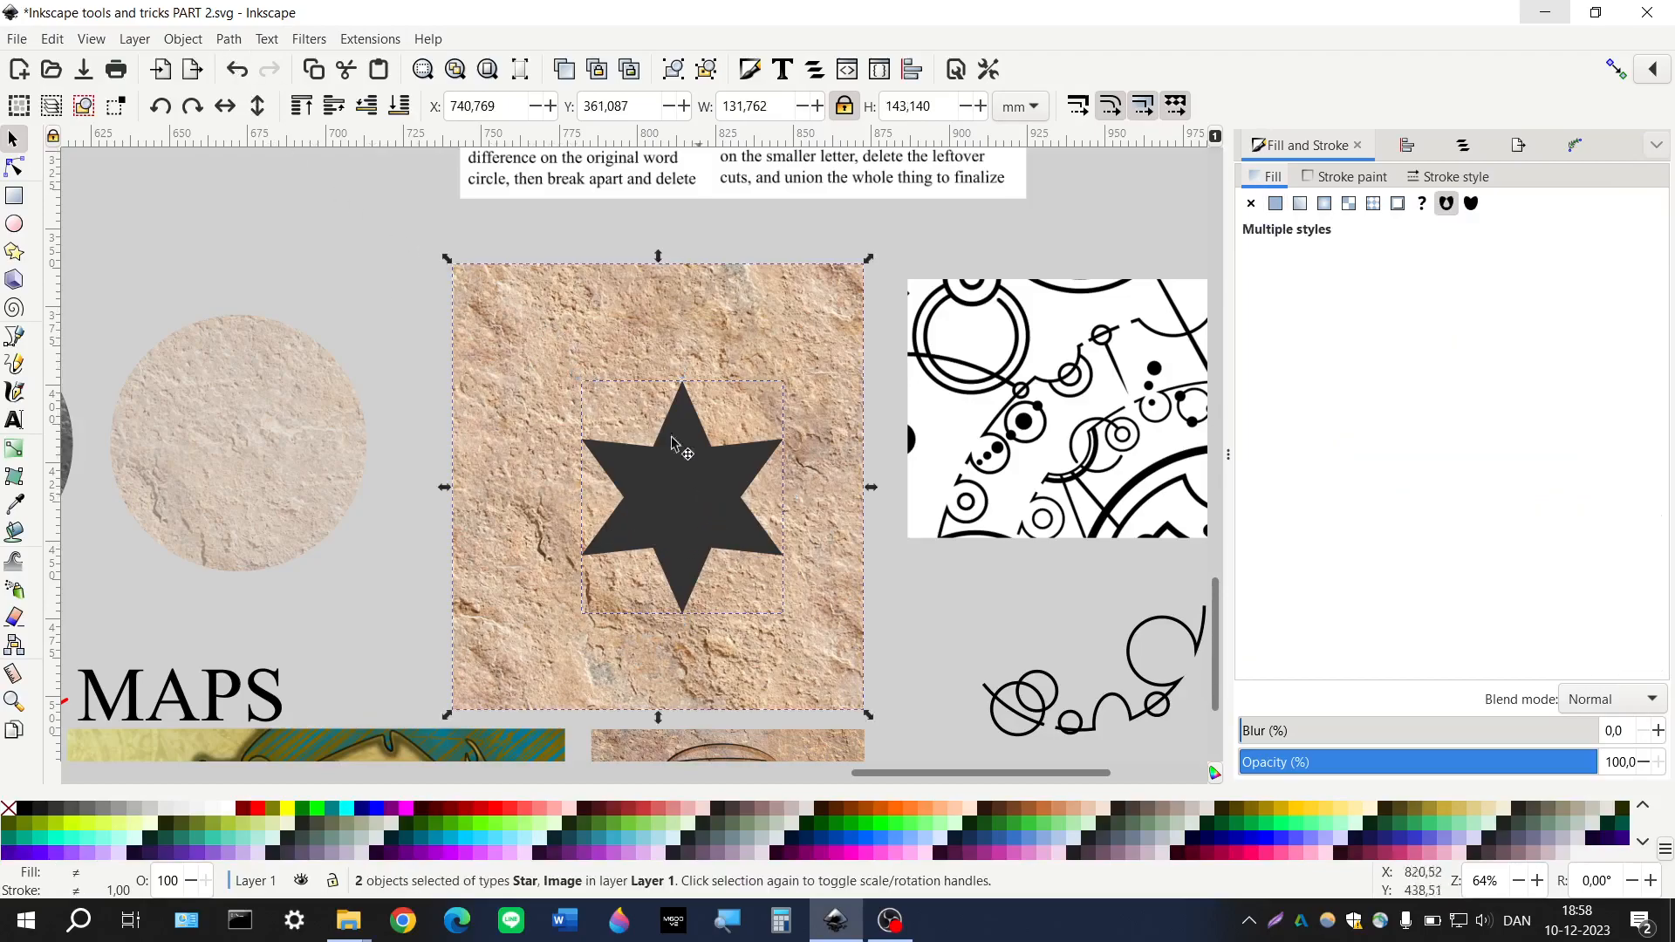
pyautogui.click(230, 41)
pyautogui.click(230, 41)
pyautogui.click(183, 40)
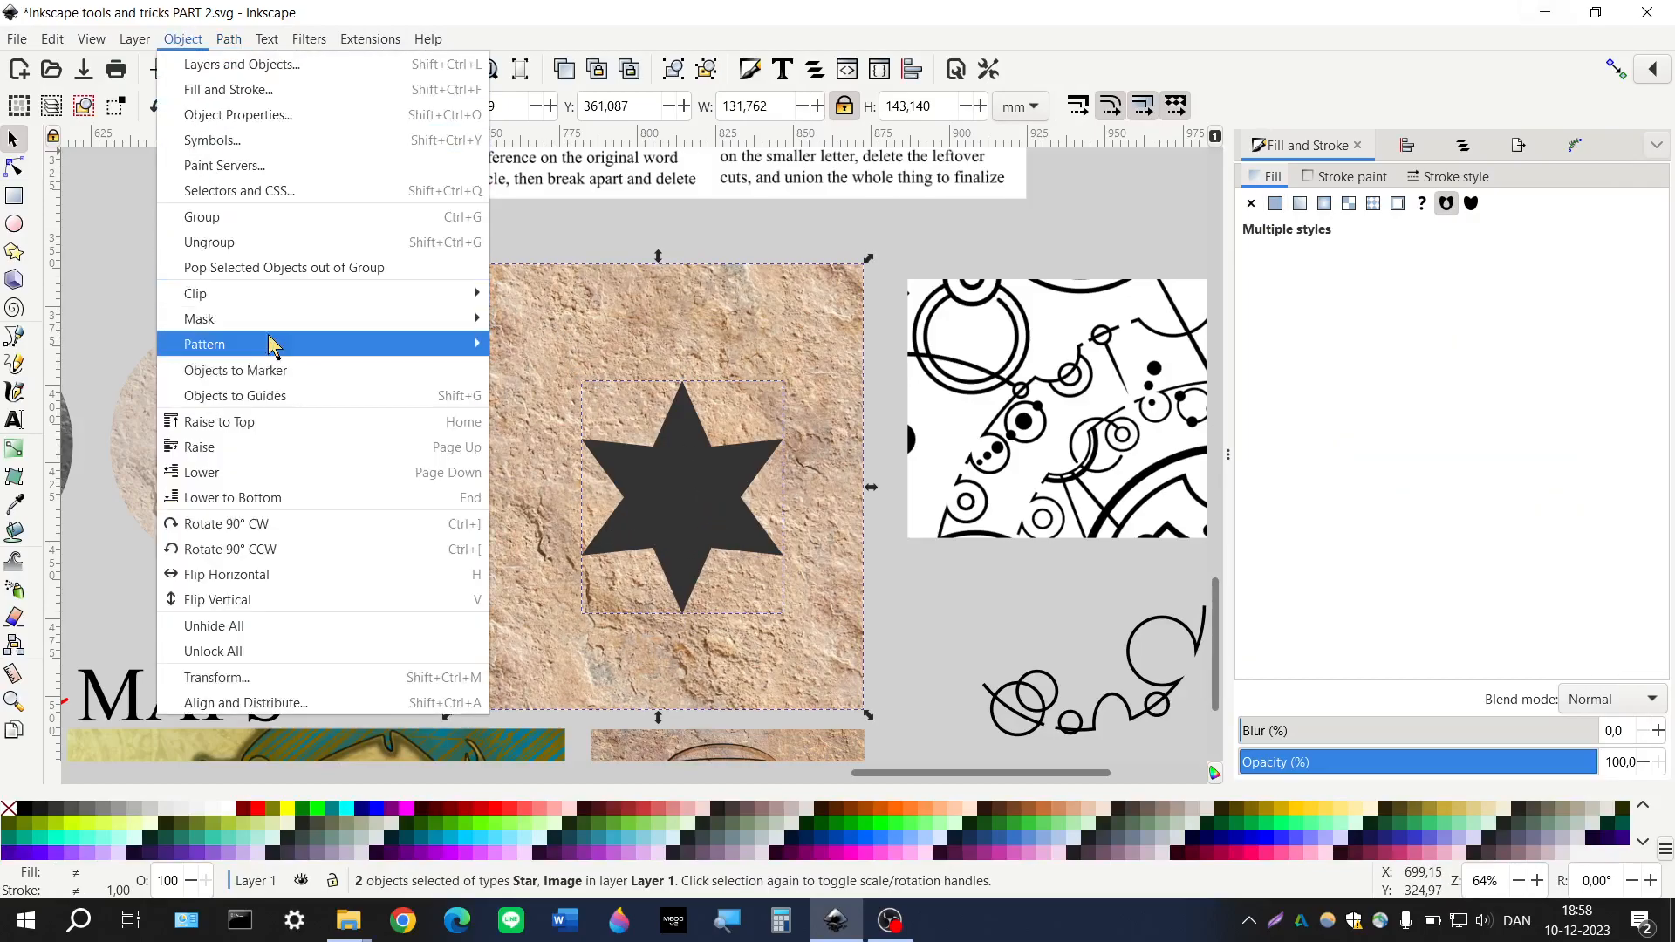
pyautogui.moveTo(448, 296)
pyautogui.click(536, 294)
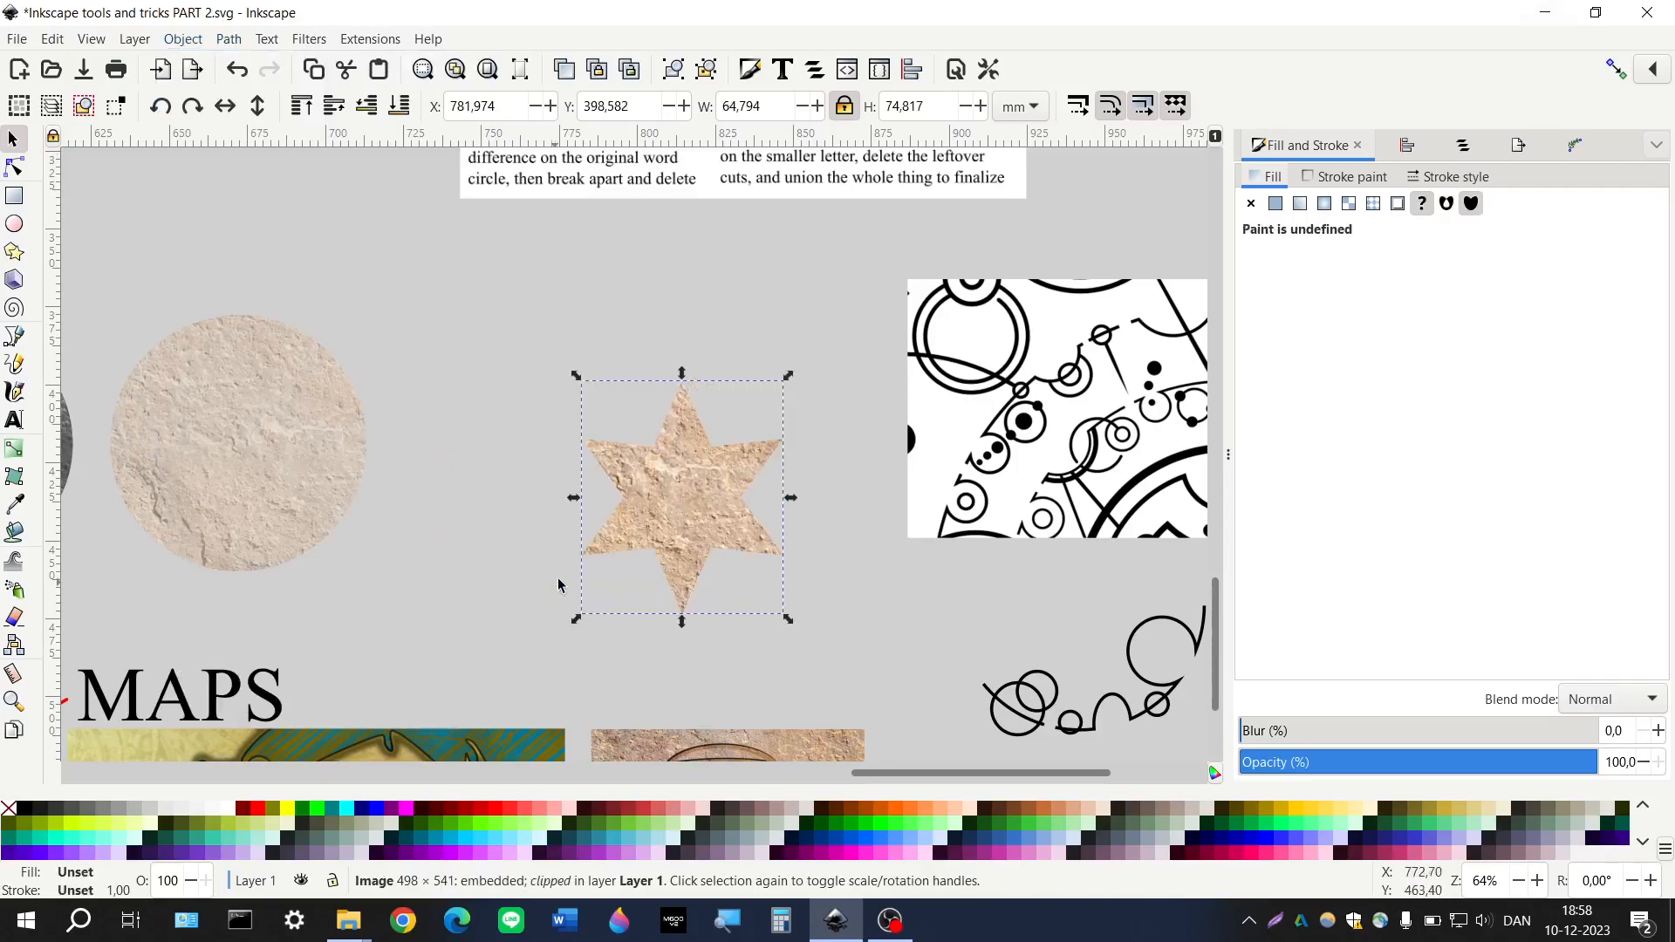
# Move the clipped sandstone star onto the circular emblem in the MAPS example and raise it to the top
pyautogui.moveTo(659, 515); pyautogui.dragTo(560, 523)
pyautogui.scroll(-8, 559, 524)
pyautogui.moveTo(583, 342); pyautogui.dragTo(415, 627)
pyautogui.click(301, 107)
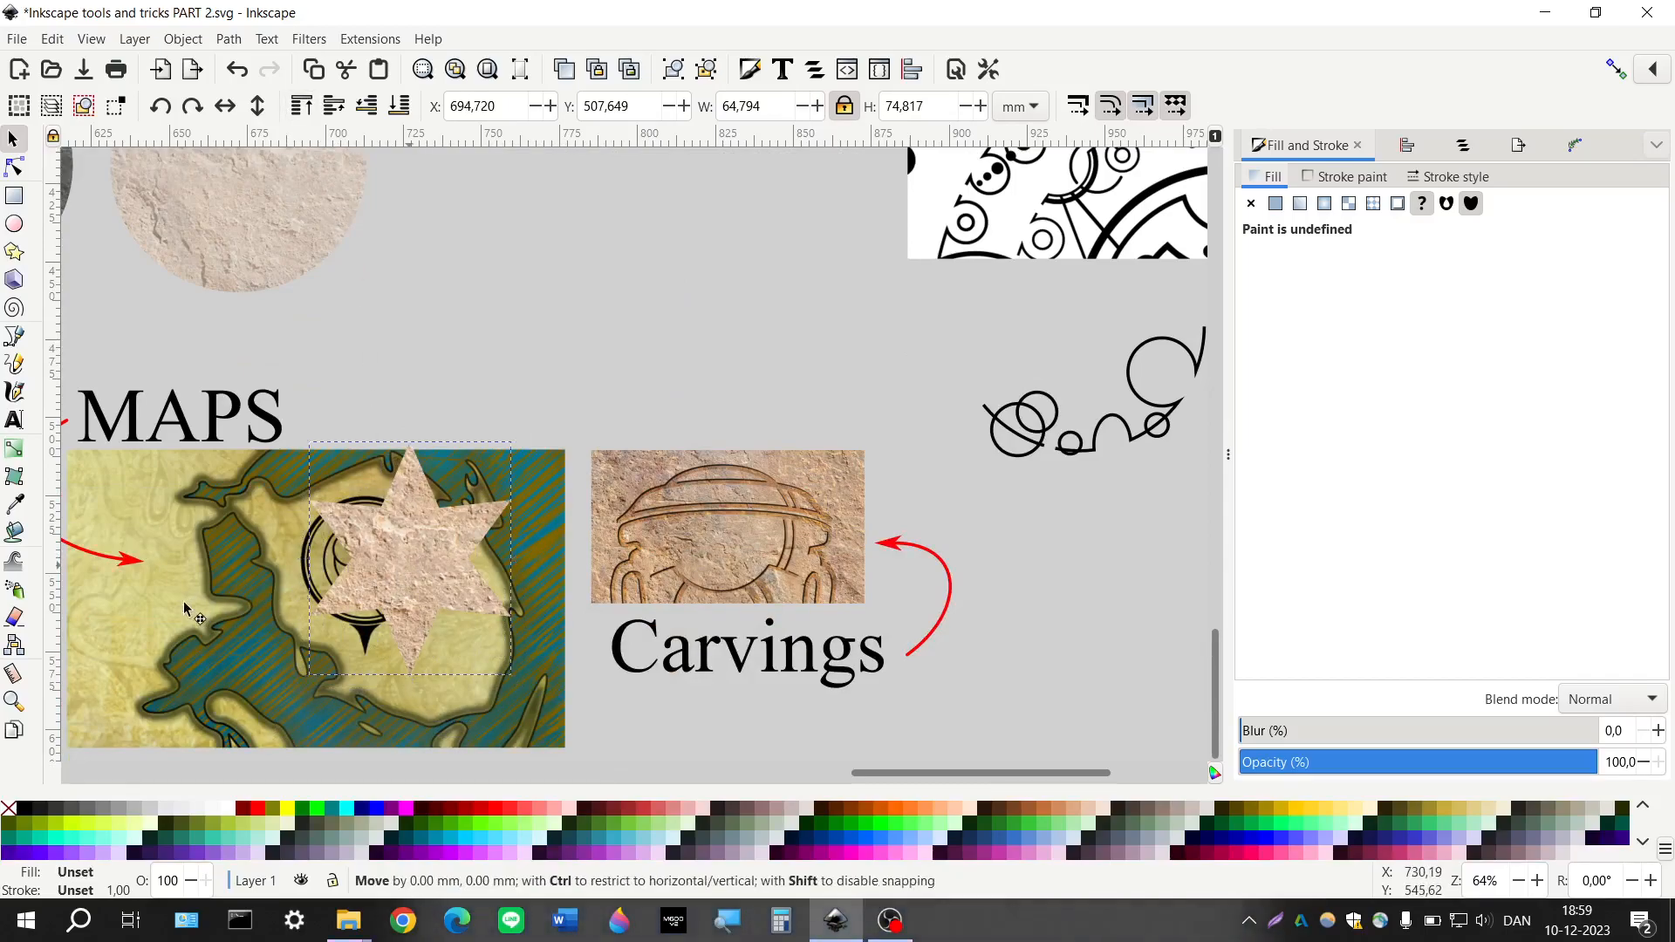
# Move the clipped star back to the empty space between the masked sandstone circle and the black-and-white circular pattern
pyautogui.moveTo(187, 610); pyautogui.dragTo(613, 297)
pyautogui.scroll(4, 620, 367)
pyautogui.moveTo(628, 445); pyautogui.dragTo(654, 376)
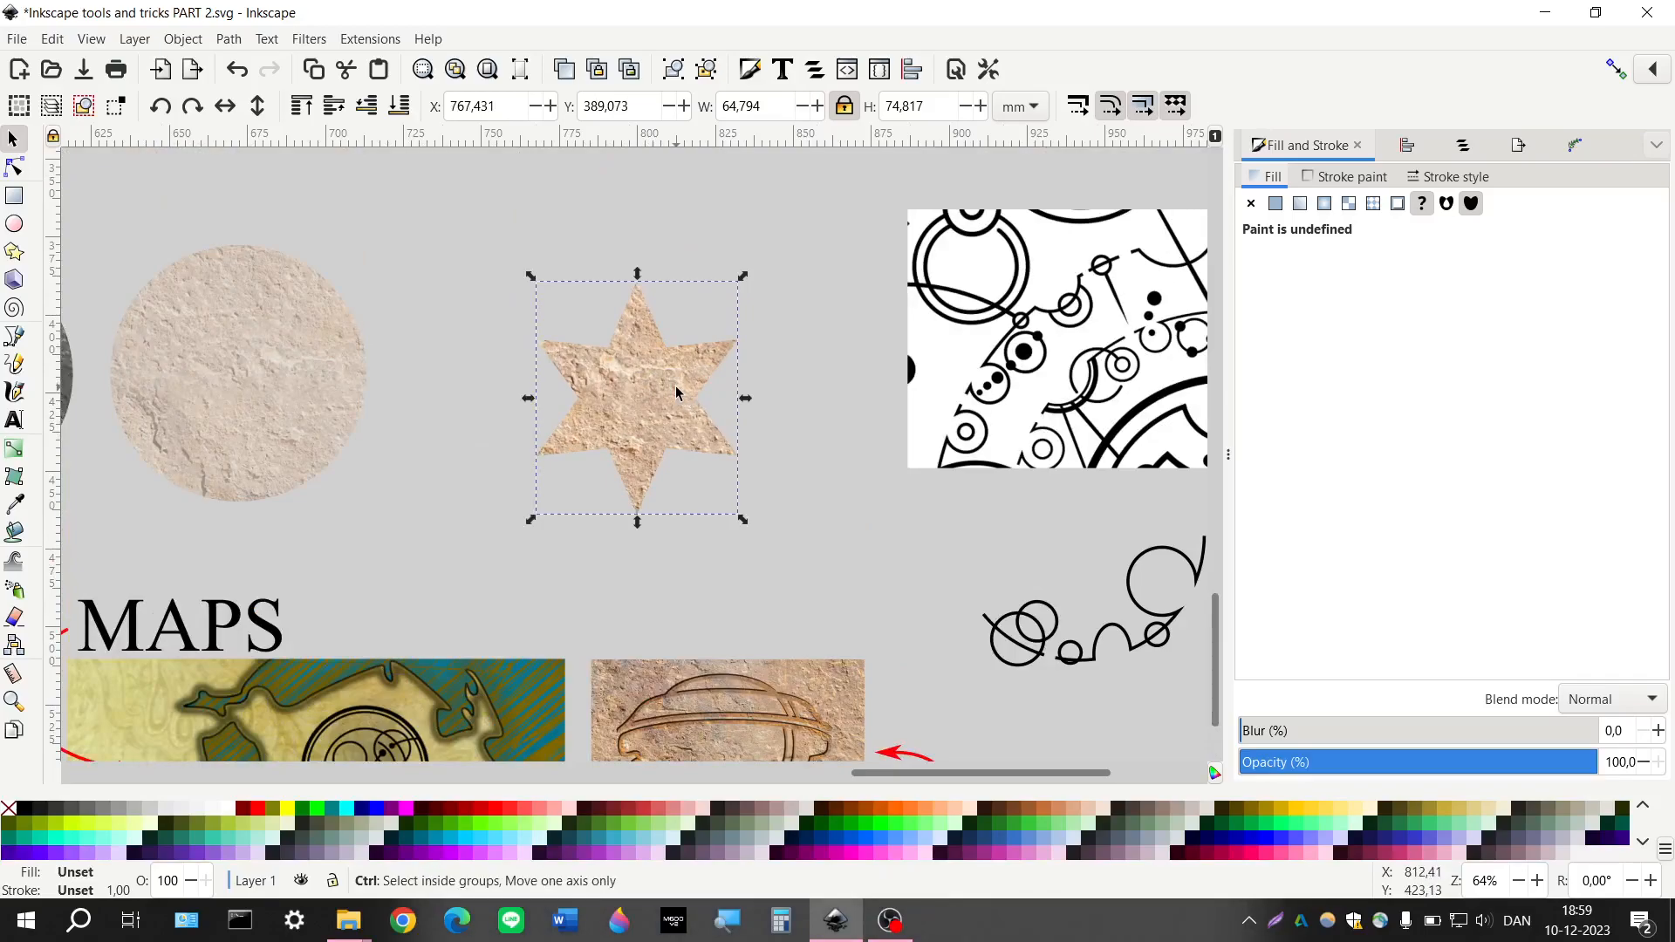
# Select the dark gray textured circle, try a green fill and fill it with pure red (ff0000)
pyautogui.scroll(2, 660, 394)
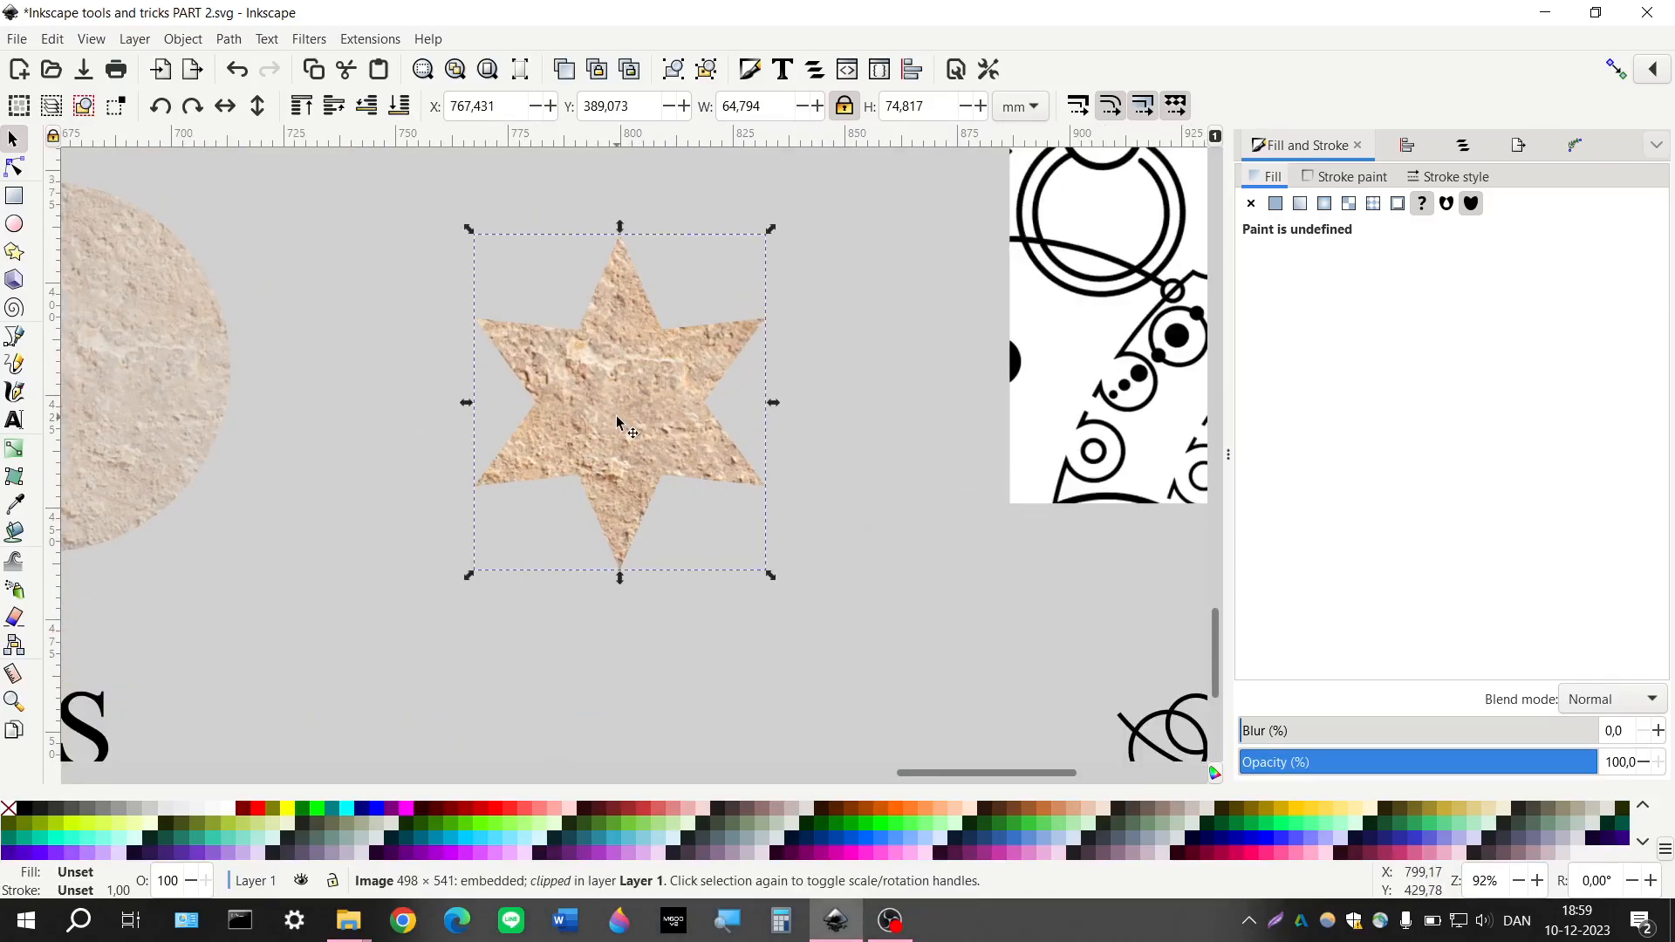
pyautogui.scroll(-2, 629, 432)
pyautogui.hscroll(-5, 637, 432)
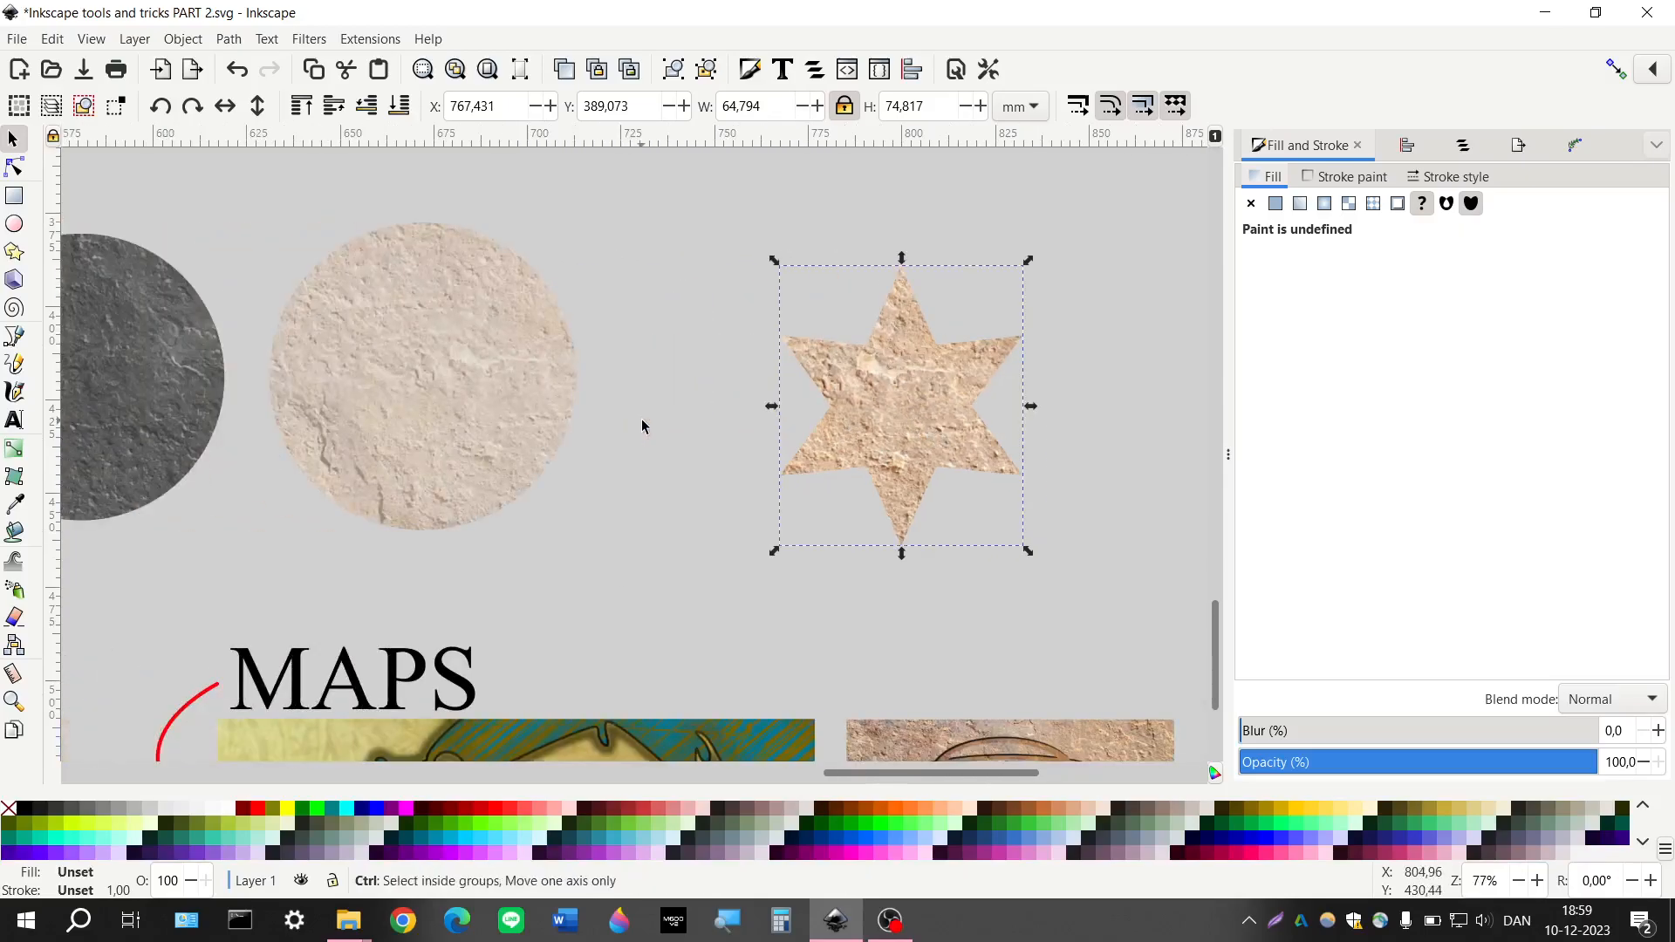
pyautogui.scroll(-1, 642, 426)
pyautogui.hscroll(-2, 644, 430)
pyautogui.click(337, 405)
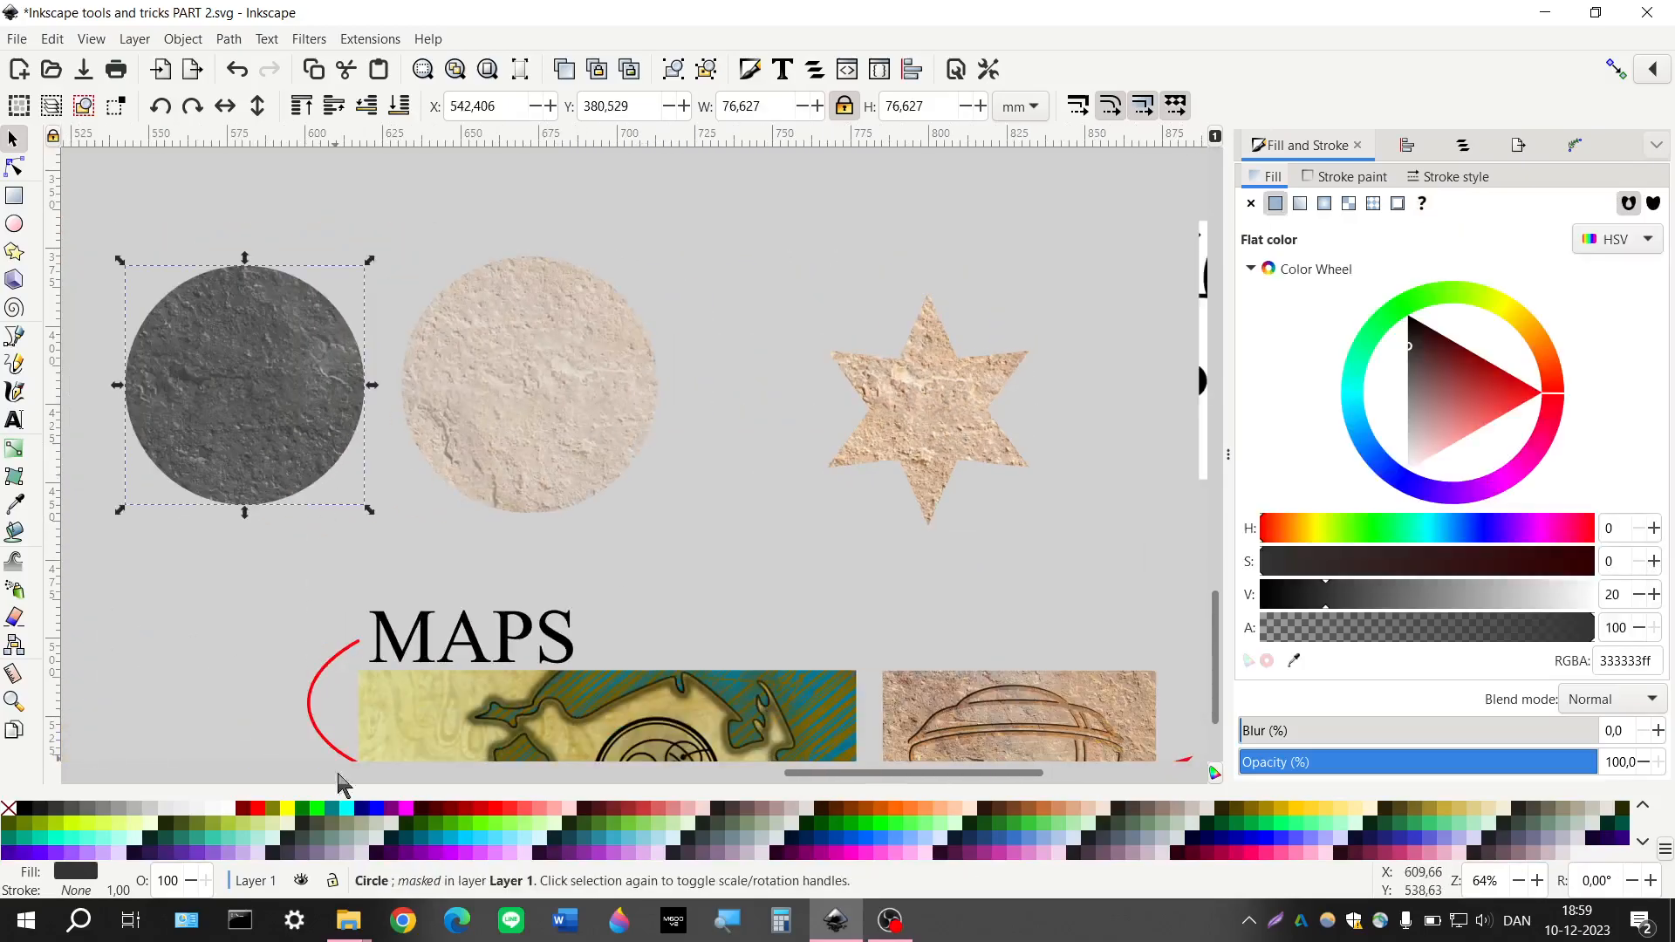
pyautogui.click(316, 808)
pyautogui.click(258, 808)
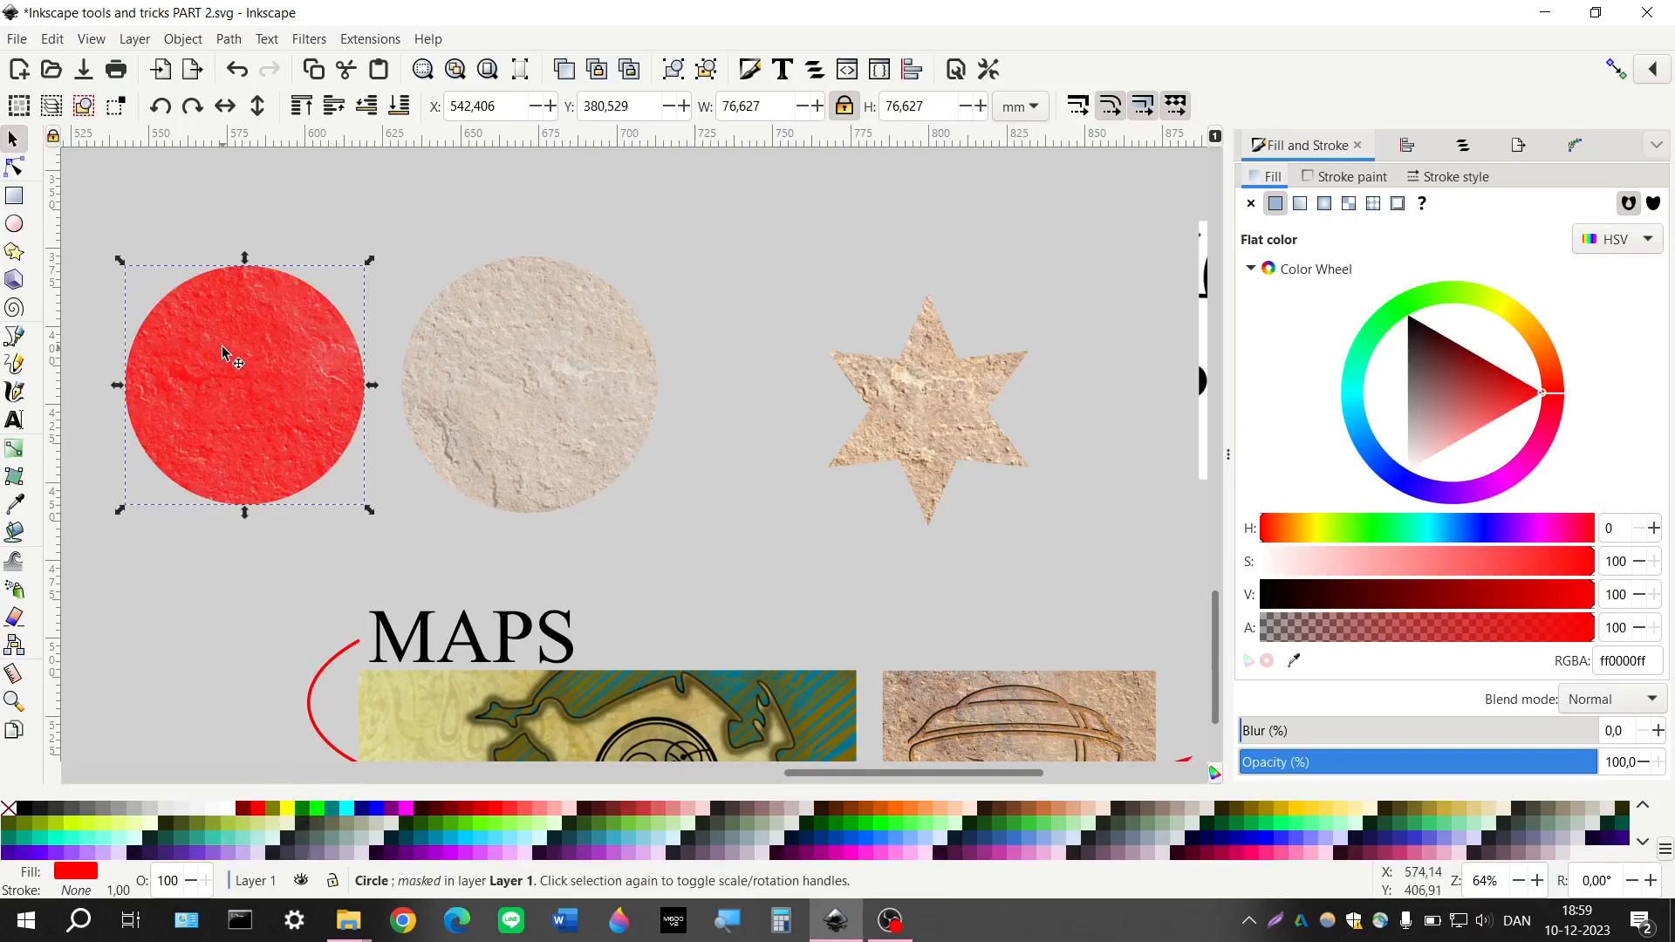
# Change the red textured circle's fill to very light pink (ffd5d5)
pyautogui.scroll(3, 223, 349)
pyautogui.hscroll(-2, 247, 363)
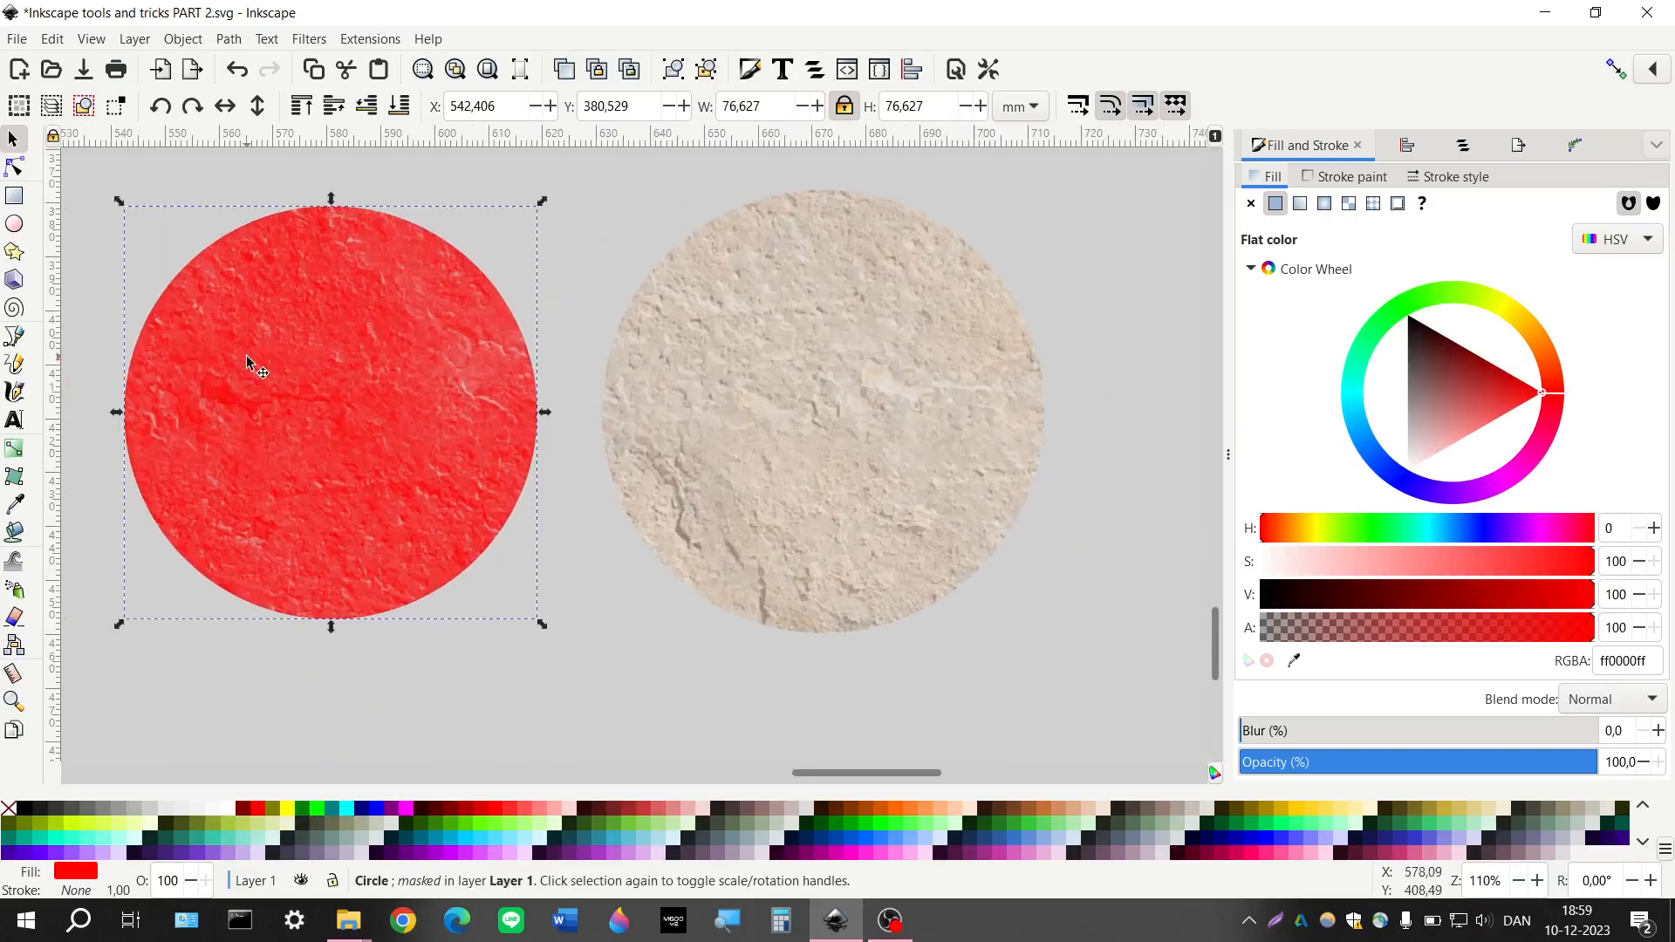
pyautogui.click(544, 810)
pyautogui.click(568, 809)
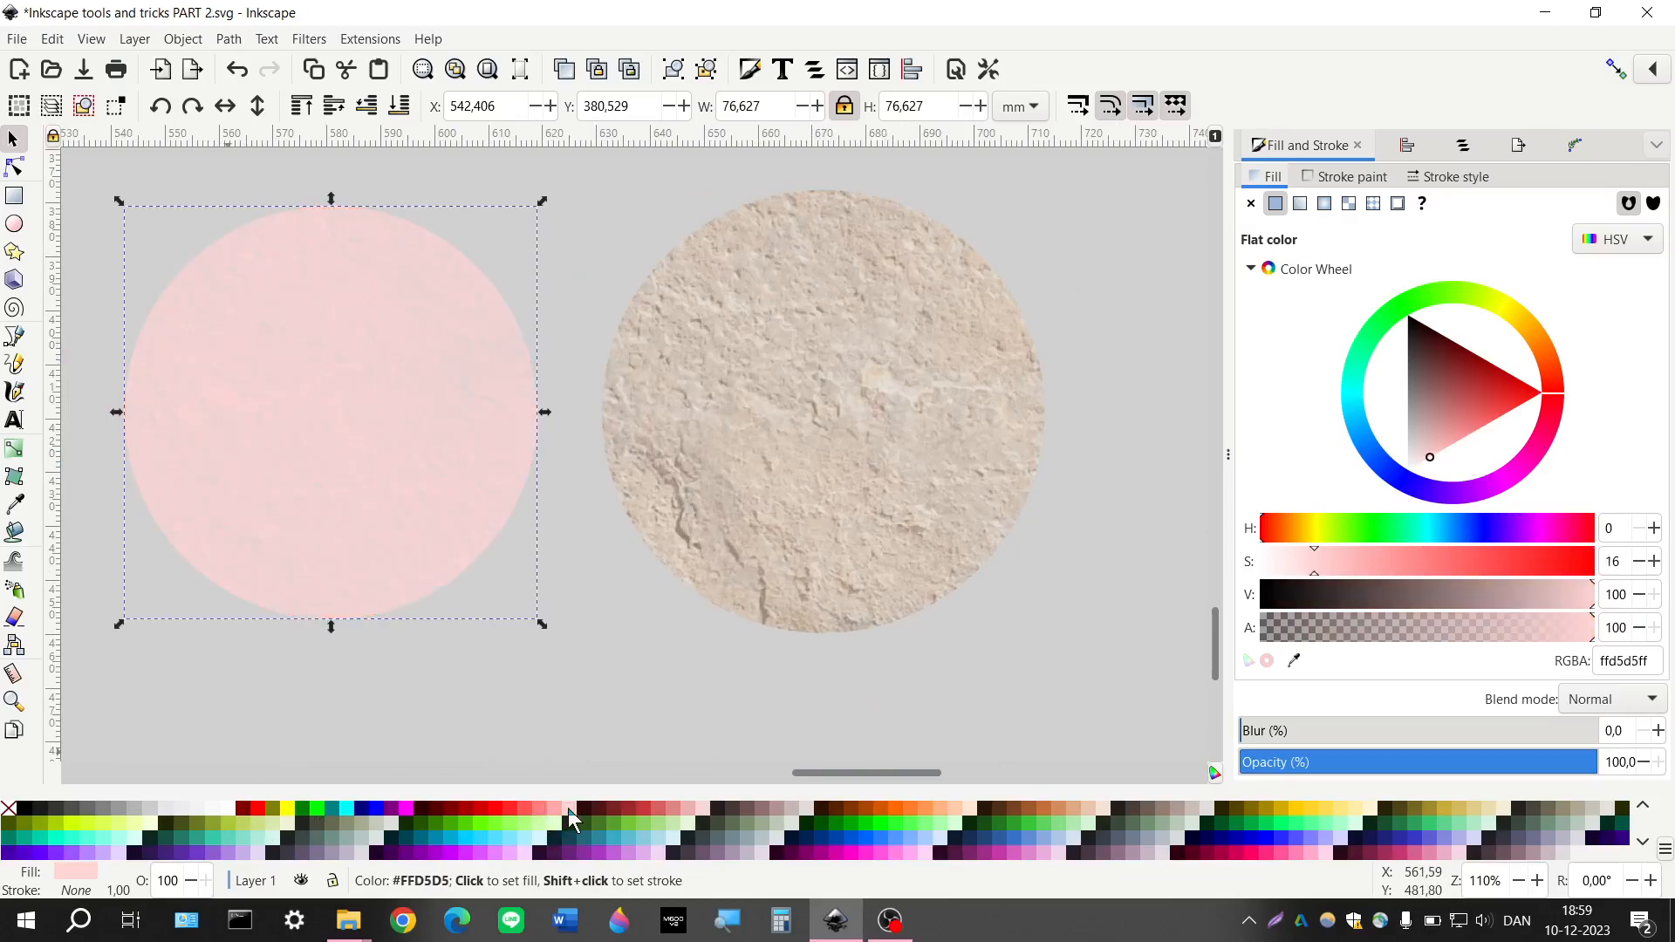
# Try light blue (80e5ff) and darker fills on the masked pink circle, leaving it dark teal (004455) and deselected
pyautogui.click(480, 847)
pyautogui.click(516, 839)
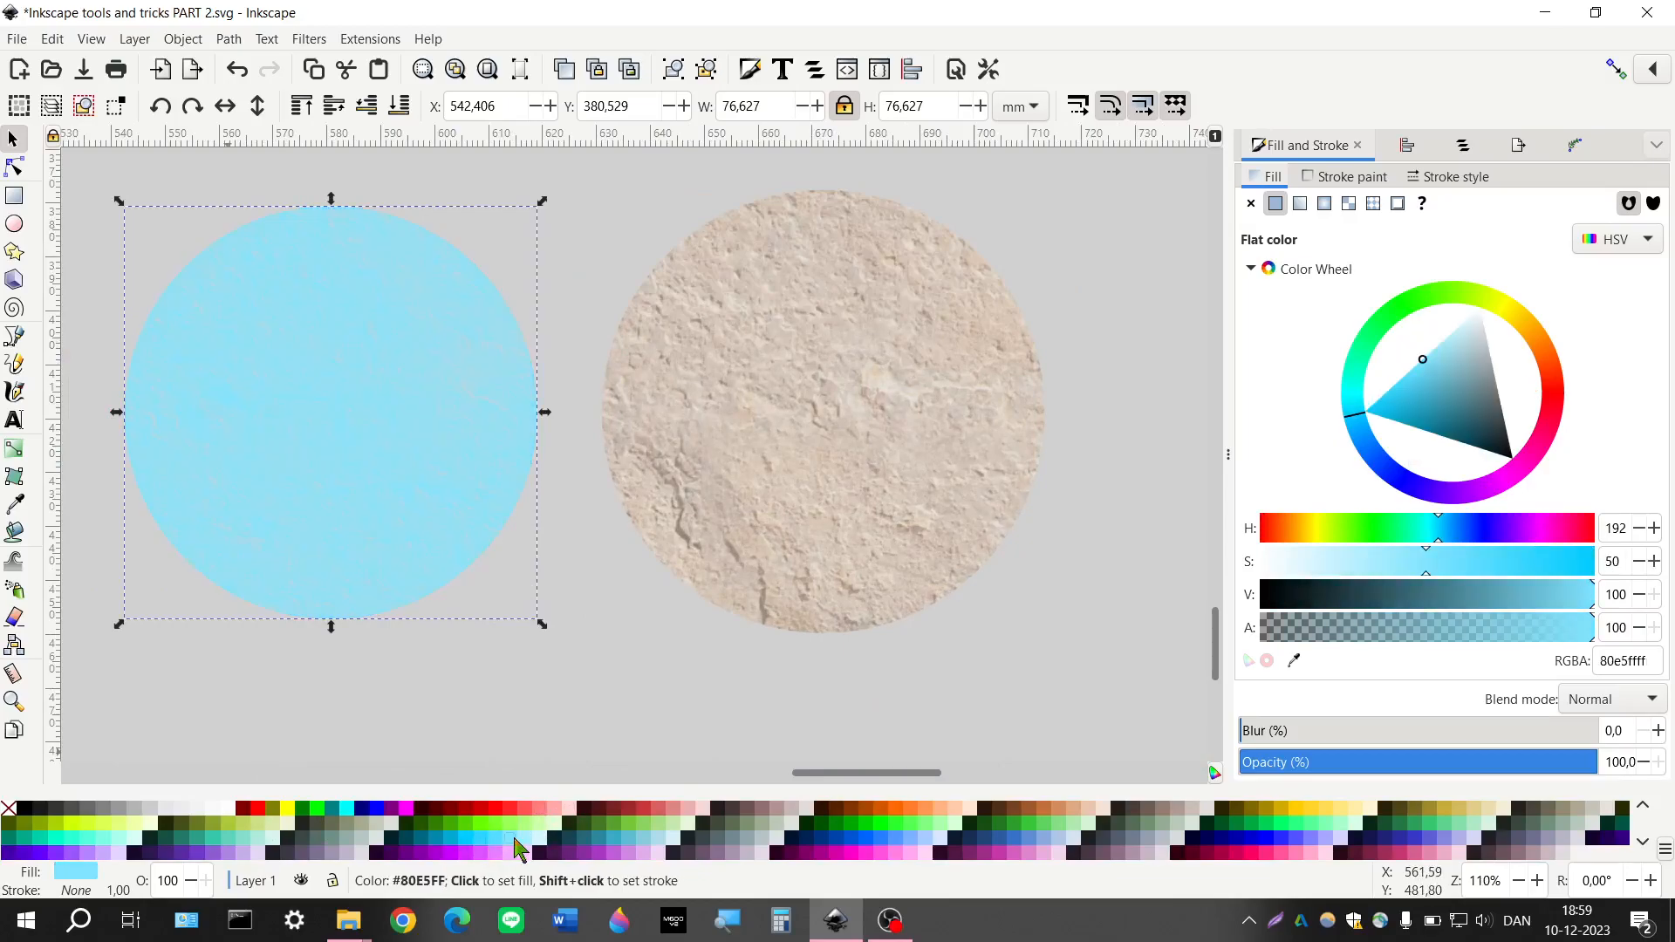
pyautogui.click(435, 843)
pyautogui.click(406, 835)
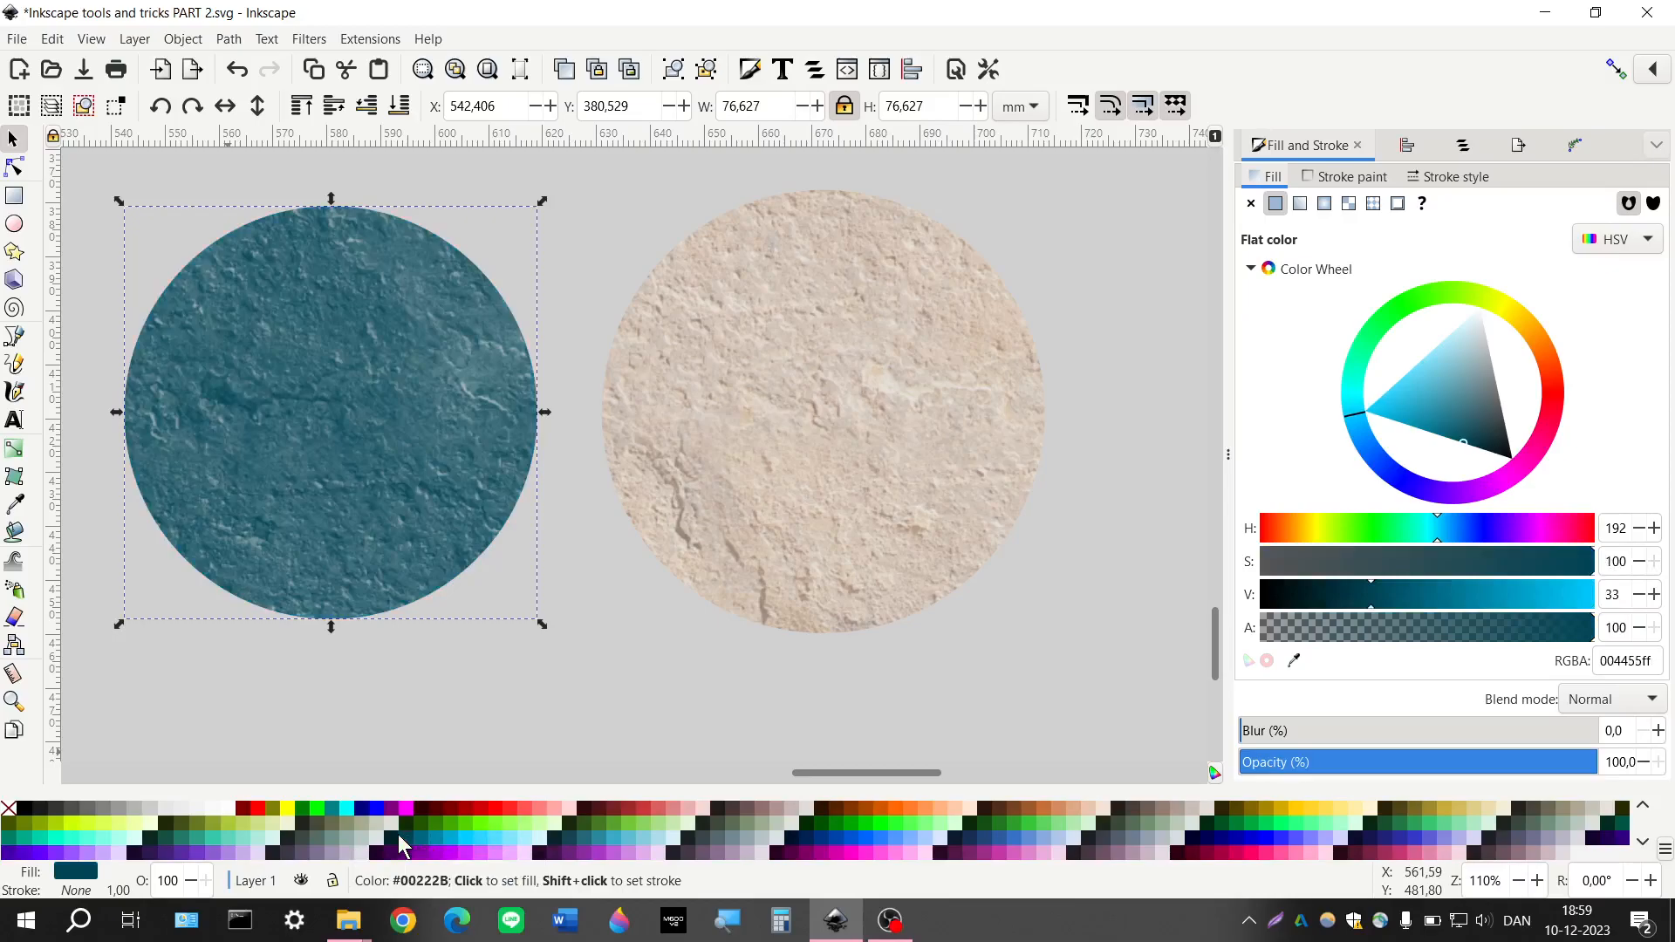
pyautogui.click(398, 834)
pyautogui.click(411, 838)
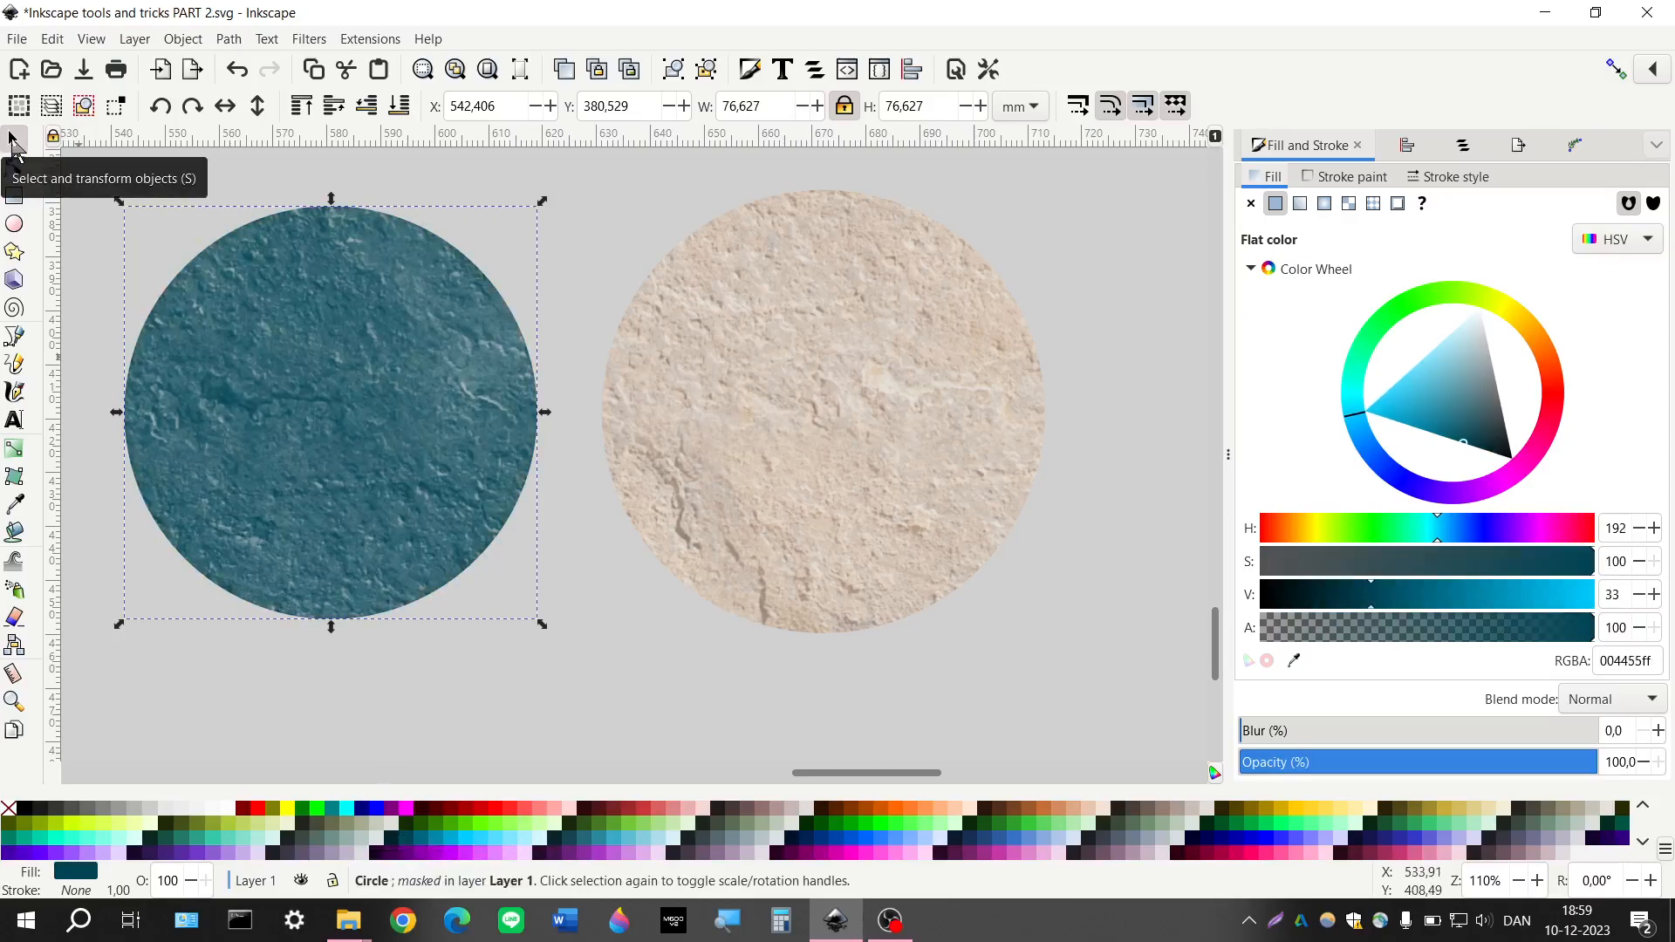
pyautogui.press('Escape')
# Compare the clipped star with the masked sandstone and teal circles, and examine the MAPS example
pyautogui.scroll(-4, 300, 368)
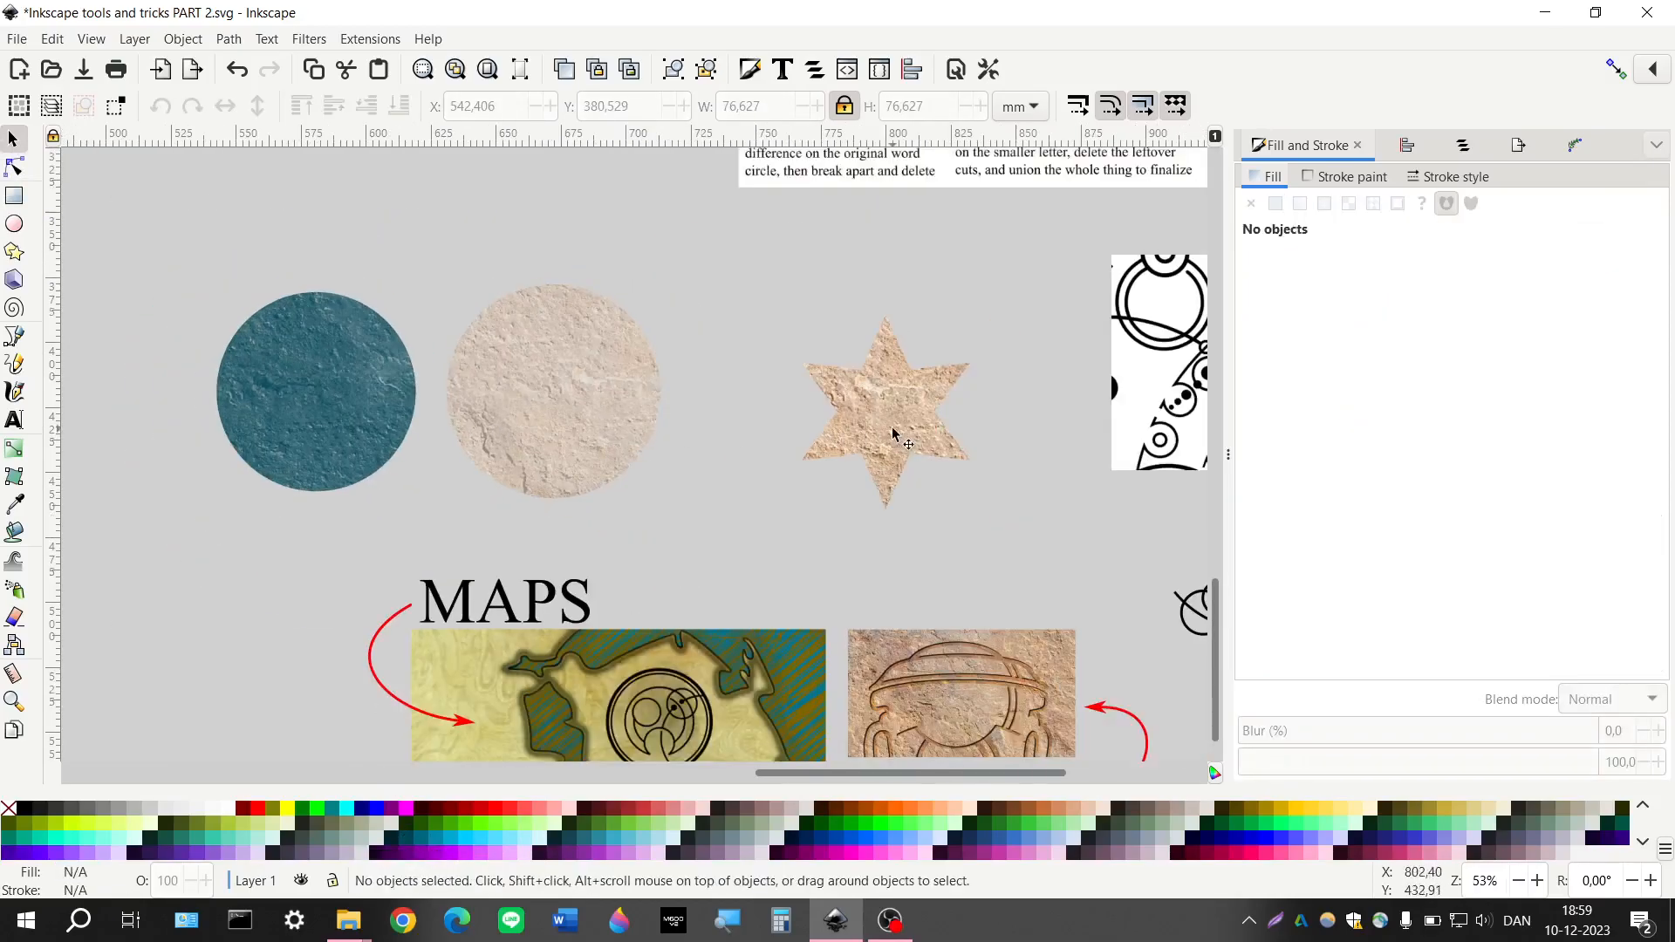
pyautogui.click(892, 434)
pyautogui.keyDown('shift'); pyautogui.click(588, 411); pyautogui.keyUp('shift')
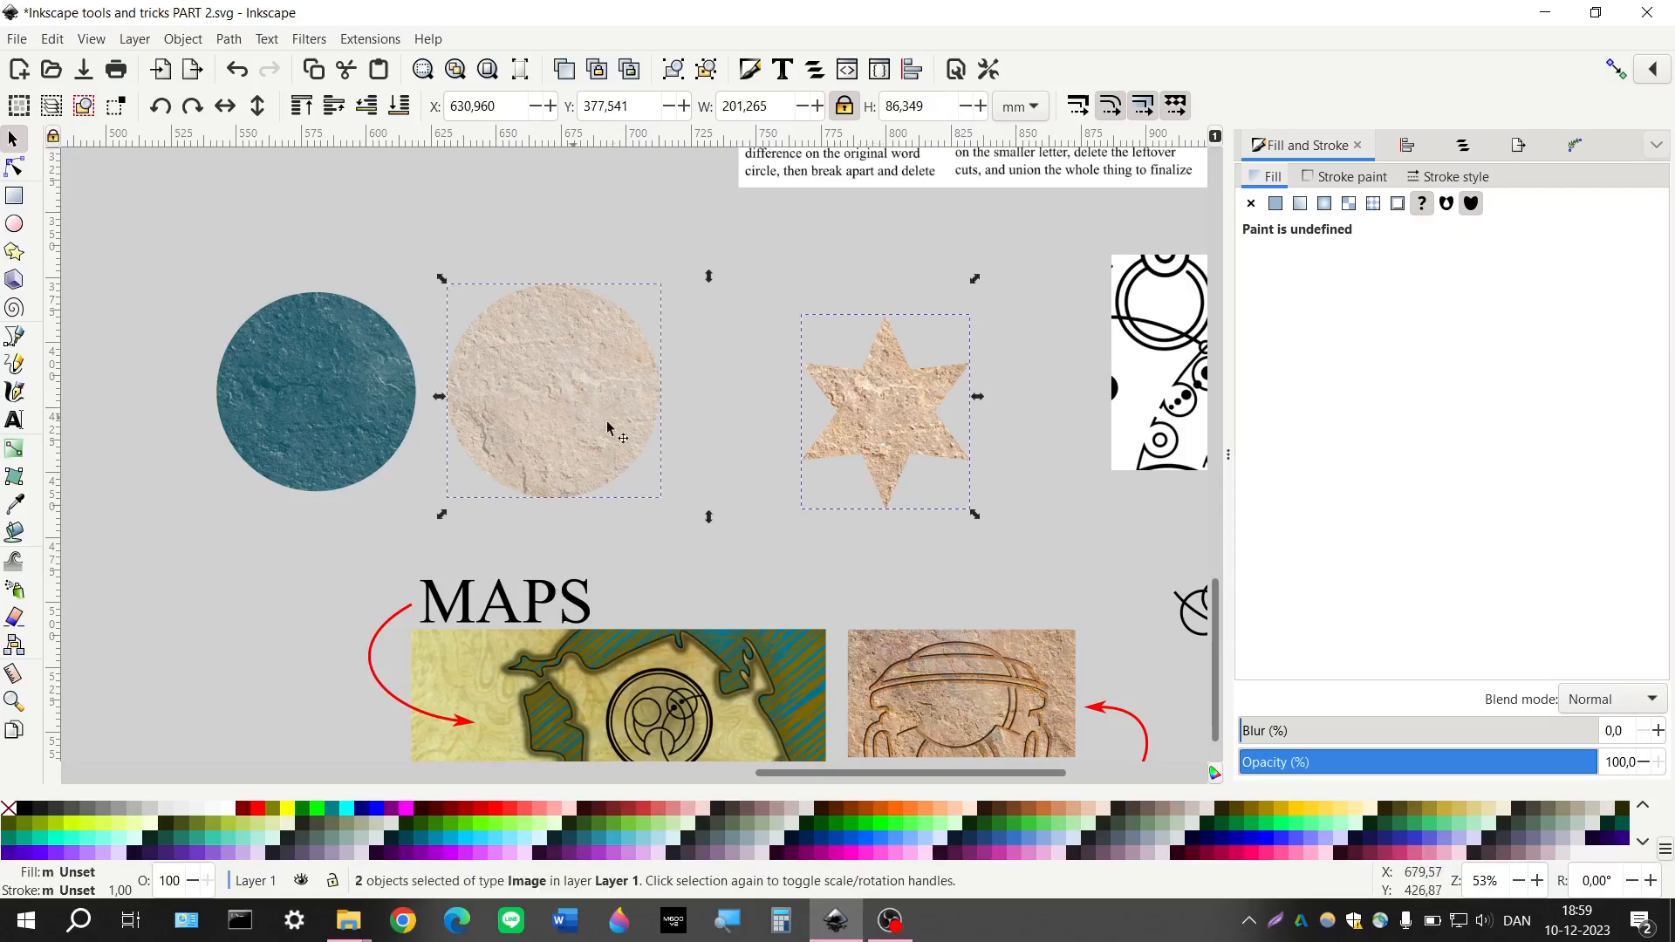
pyautogui.click(273, 402)
pyautogui.click(385, 490)
pyautogui.scroll(-2, 437, 489)
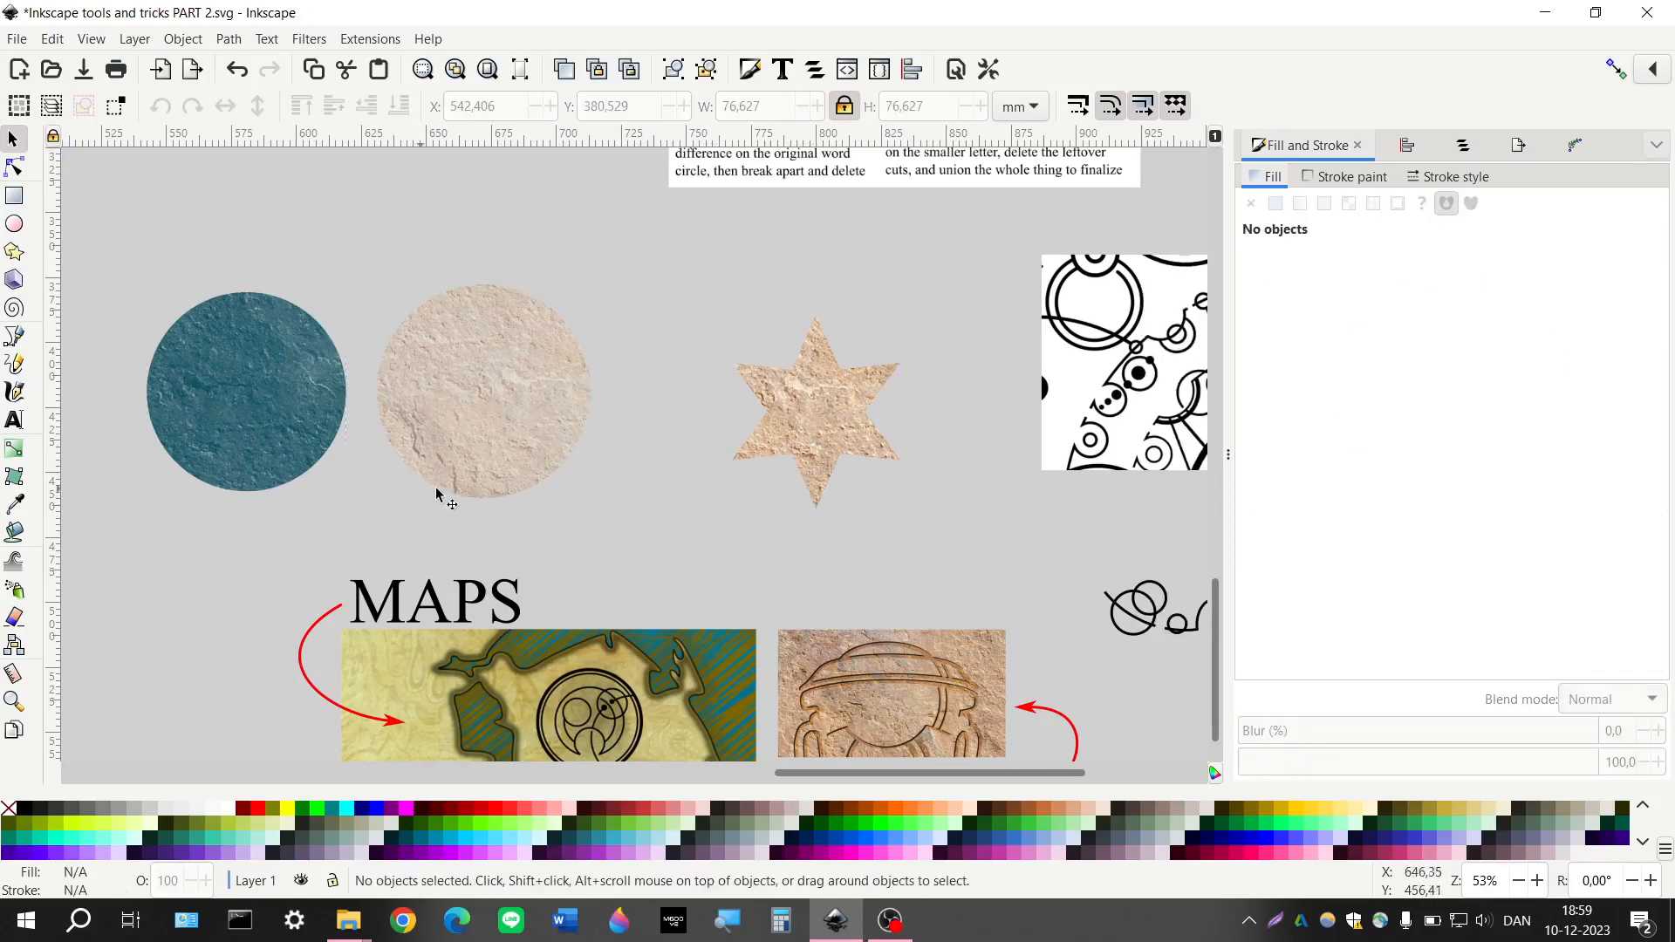
pyautogui.scroll(5, 484, 554)
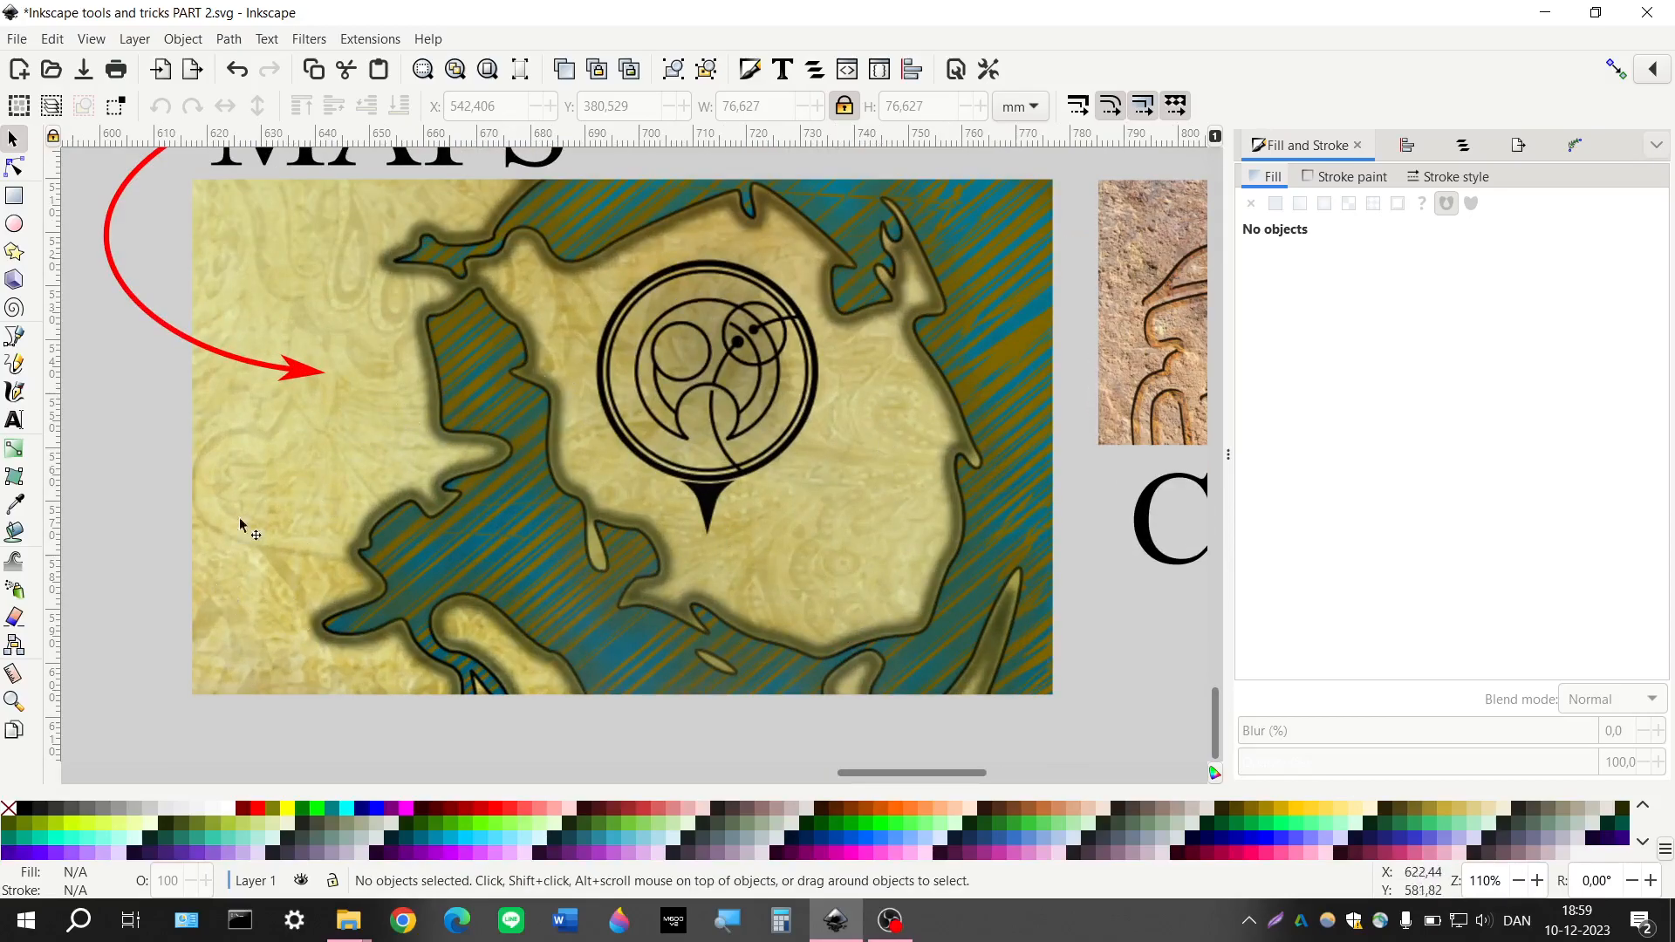
pyautogui.scroll(-1, 320, 581)
pyautogui.scroll(-1, 319, 581)
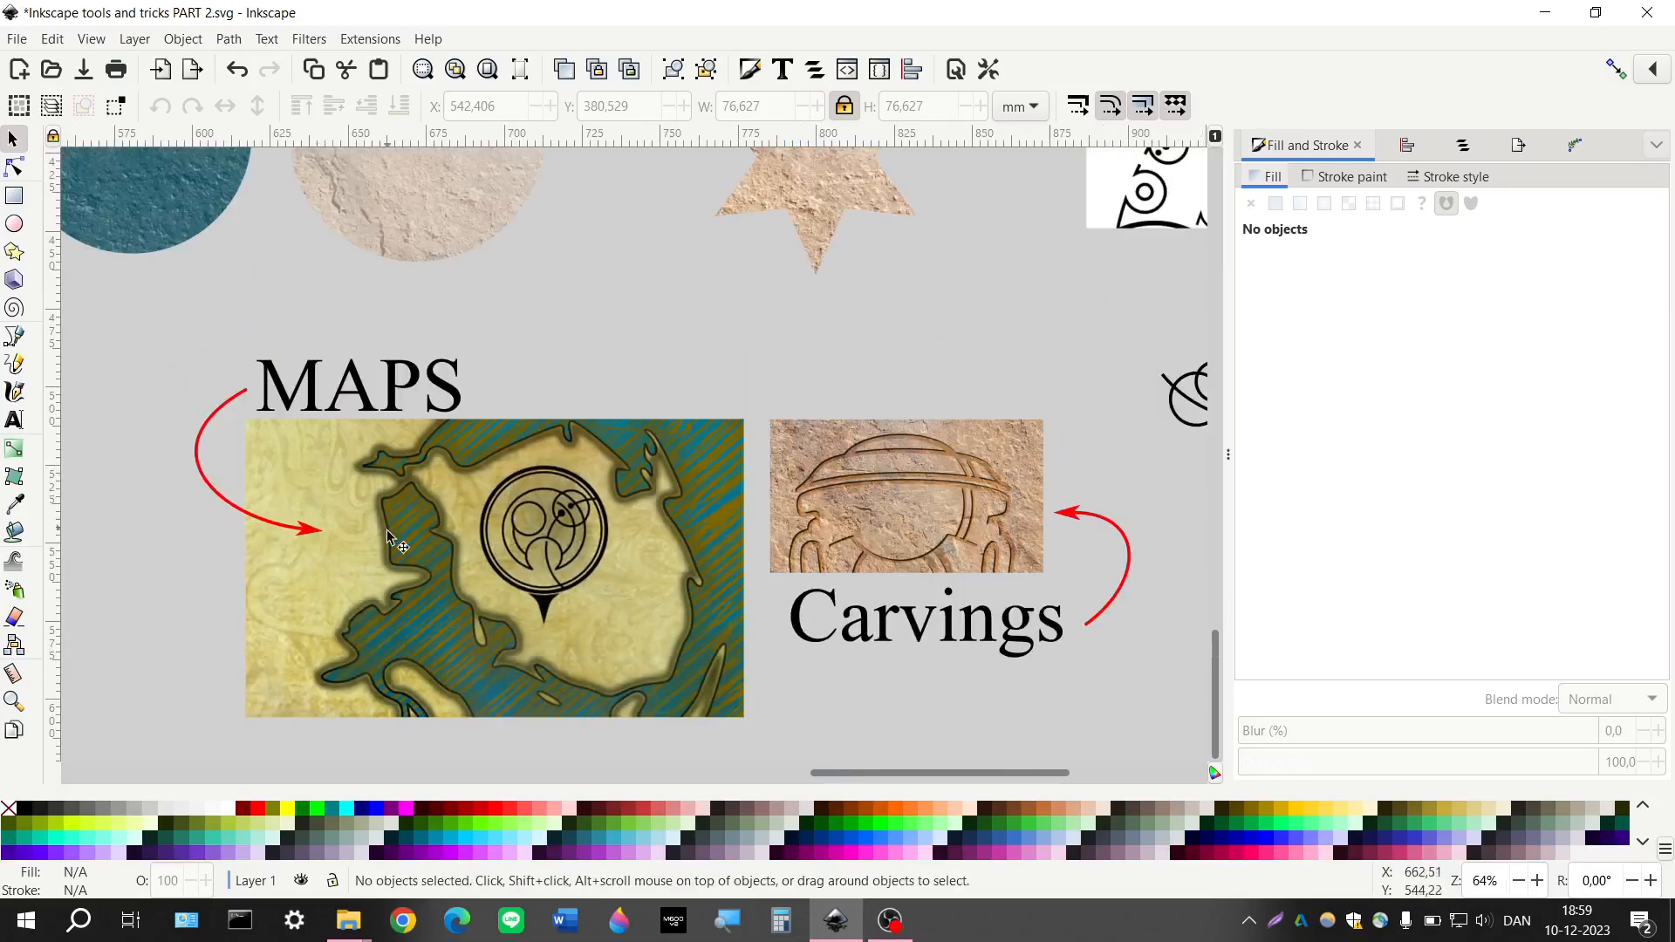
pyautogui.scroll(2, 301, 543)
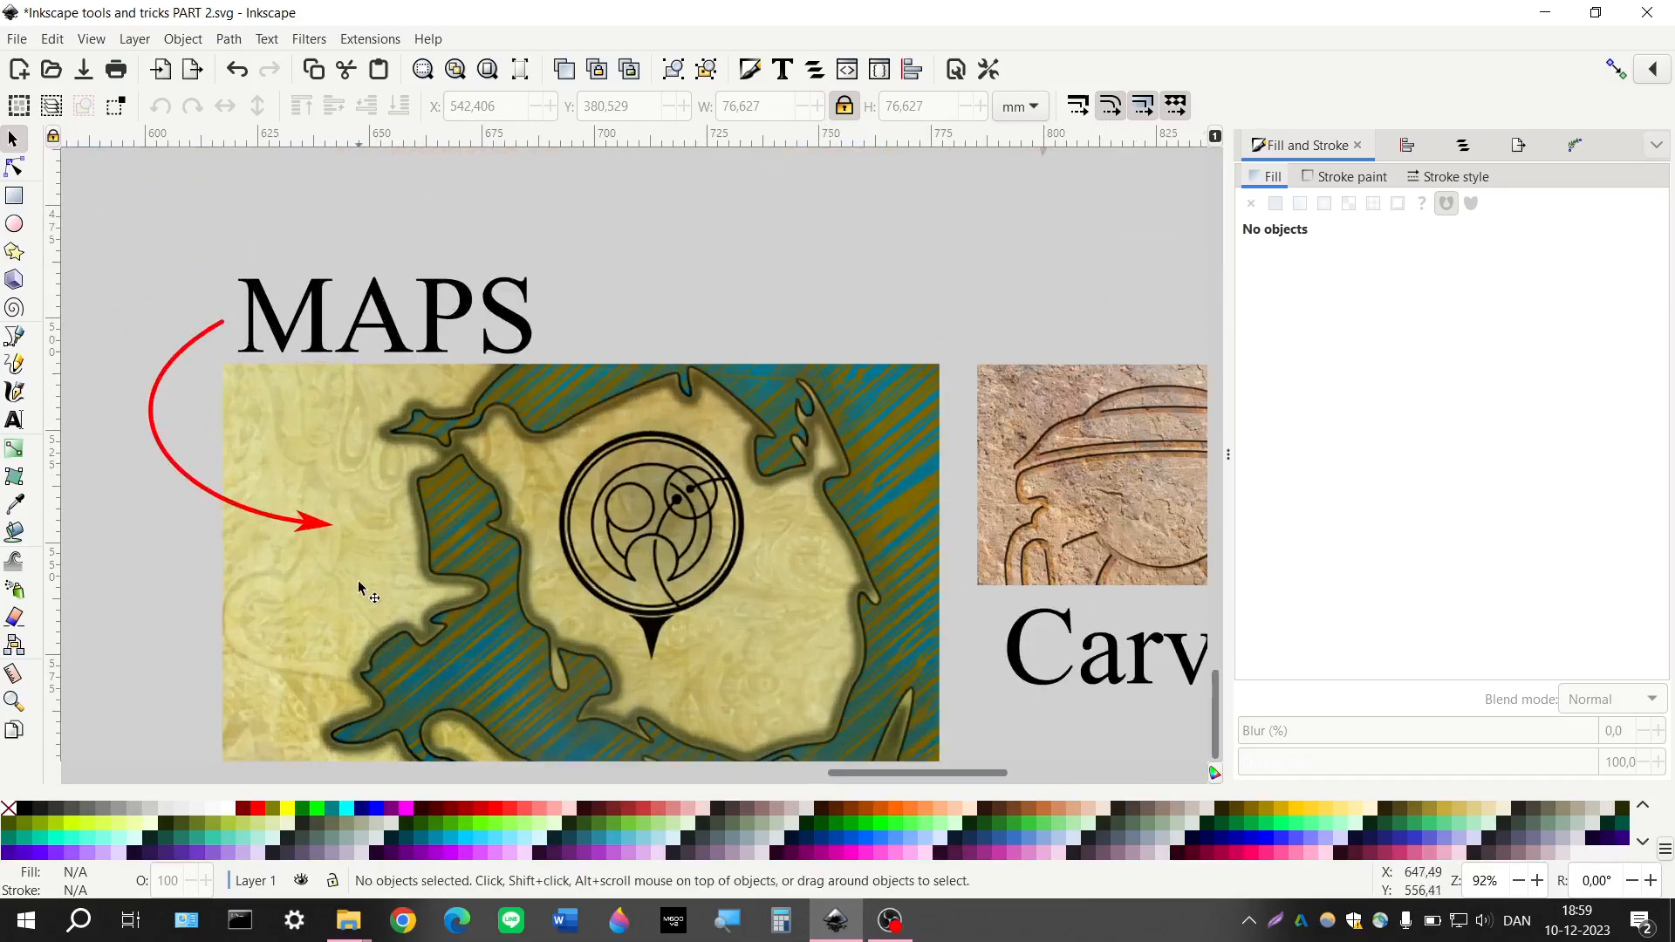
# Move the masked sandstone circle away from the teal circle to about X 645.7, Y 385.0 mm, and deselect it
pyautogui.scroll(8, 359, 588)
pyautogui.hscroll(-4, 419, 512)
pyautogui.moveTo(572, 404); pyautogui.dragTo(610, 446)
pyautogui.scroll(-2, 598, 441)
pyautogui.hscroll(8, 410, 548)
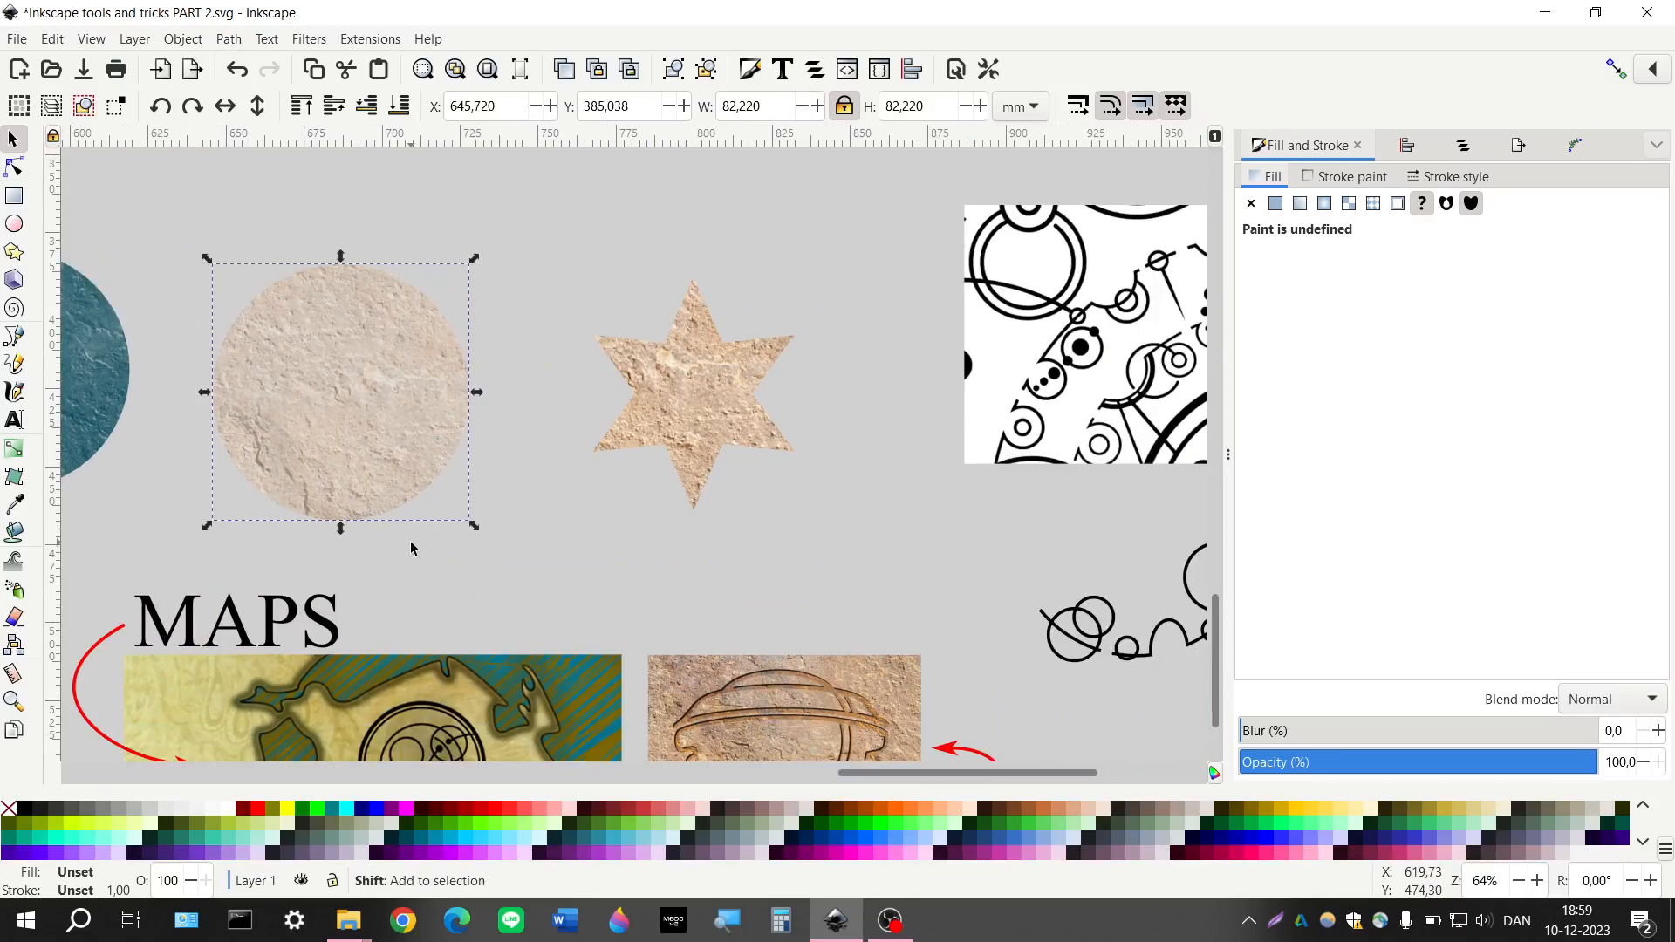
pyautogui.hscroll(-4, 412, 548)
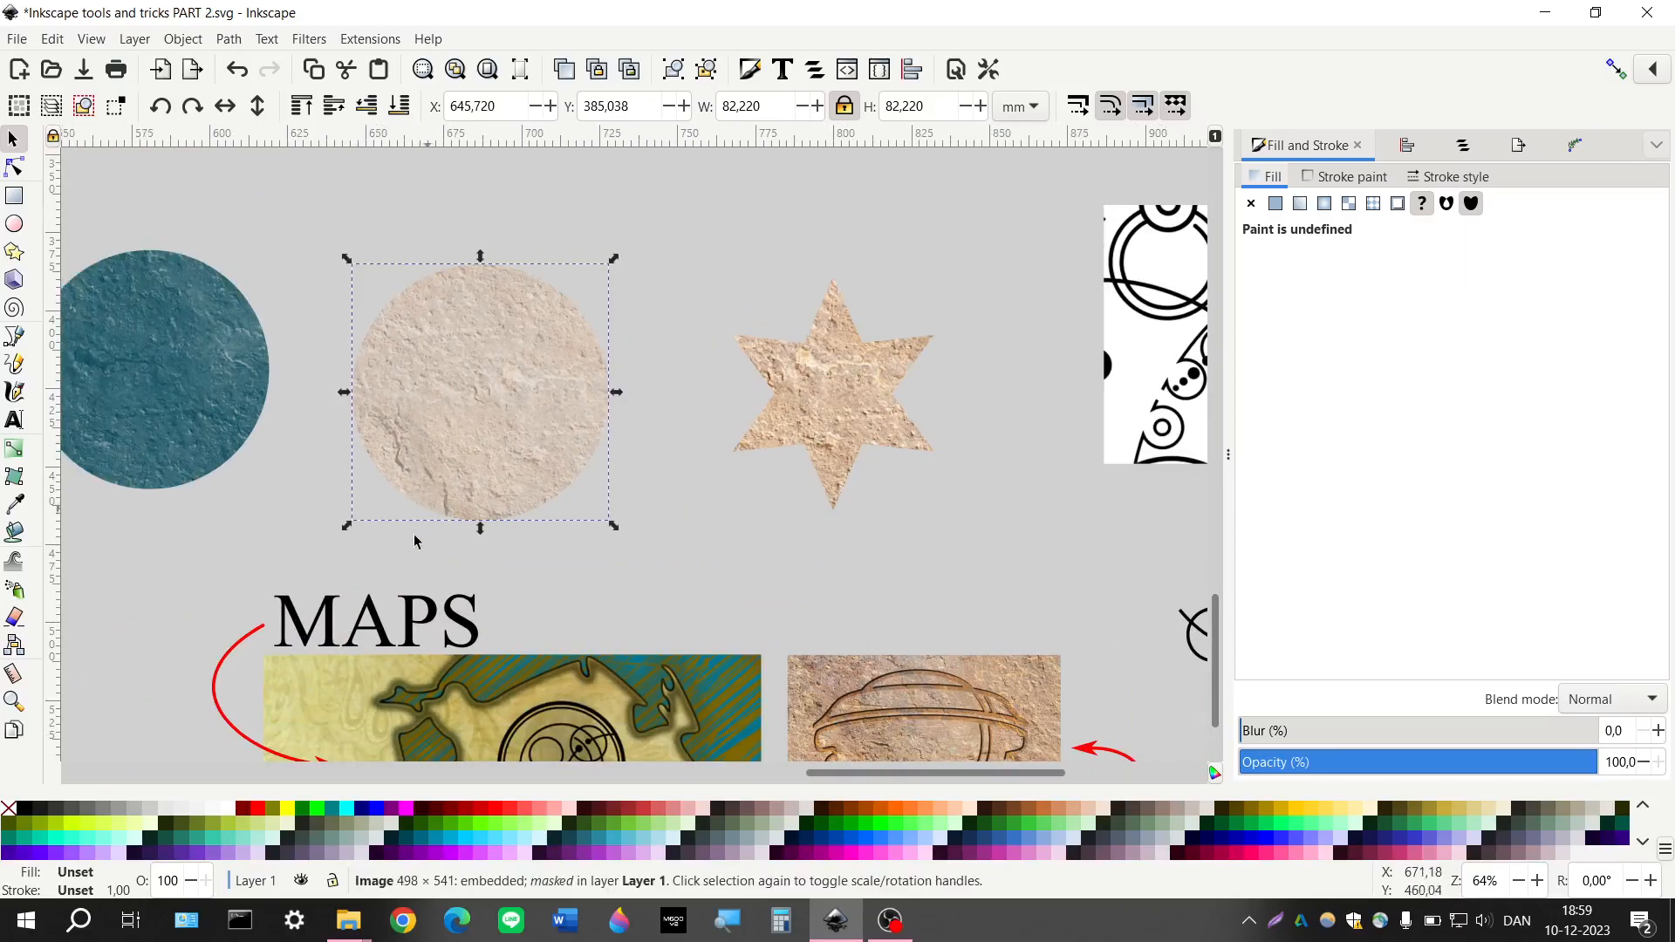
pyautogui.click(412, 544)
# Review the agenda's manipulation and effects topics and look over the sample drawings on the canvas
pyautogui.scroll(-1, 414, 552)
pyautogui.scroll(-2, 414, 552)
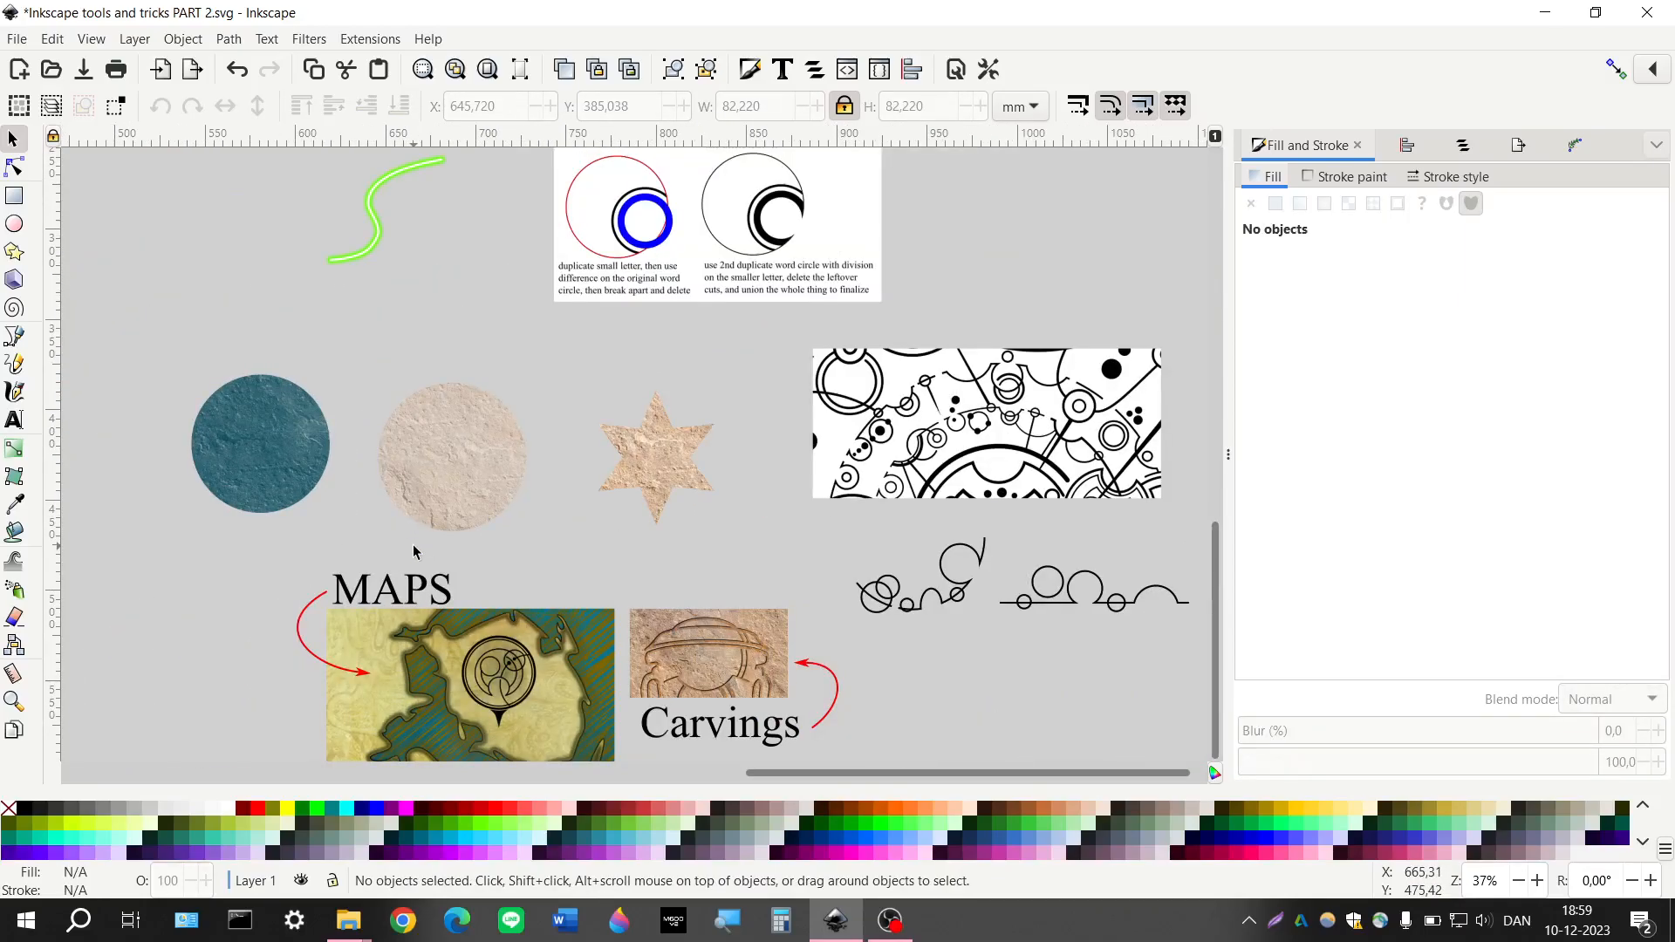
pyautogui.scroll(10, 448, 515)
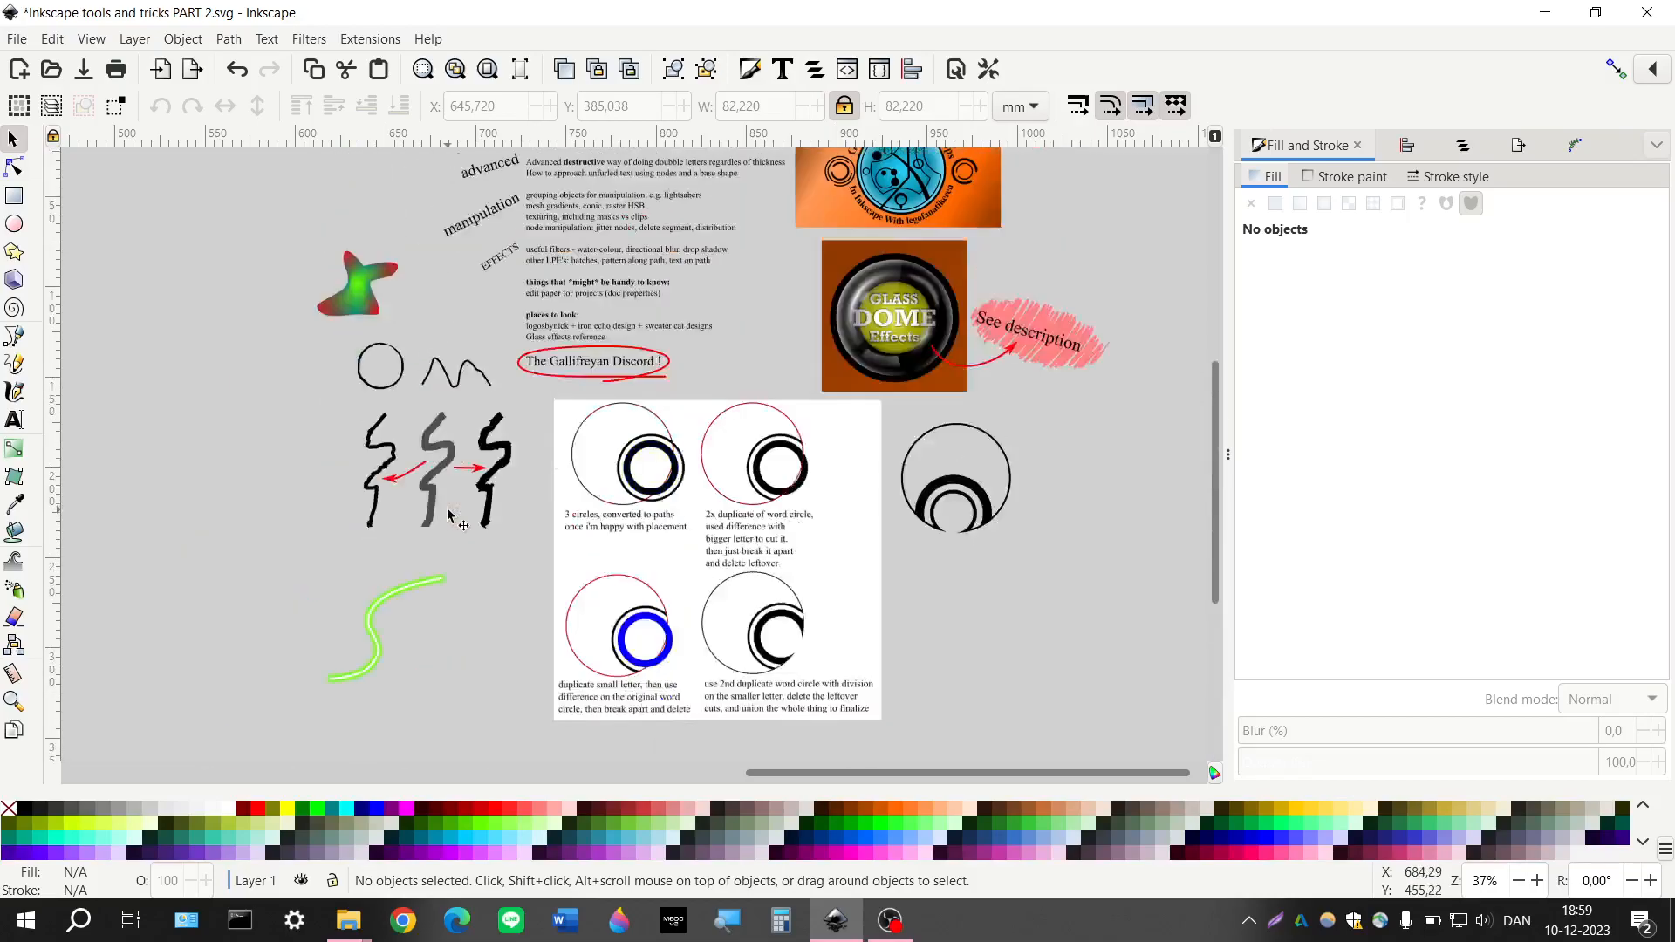
pyautogui.scroll(1, 529, 427)
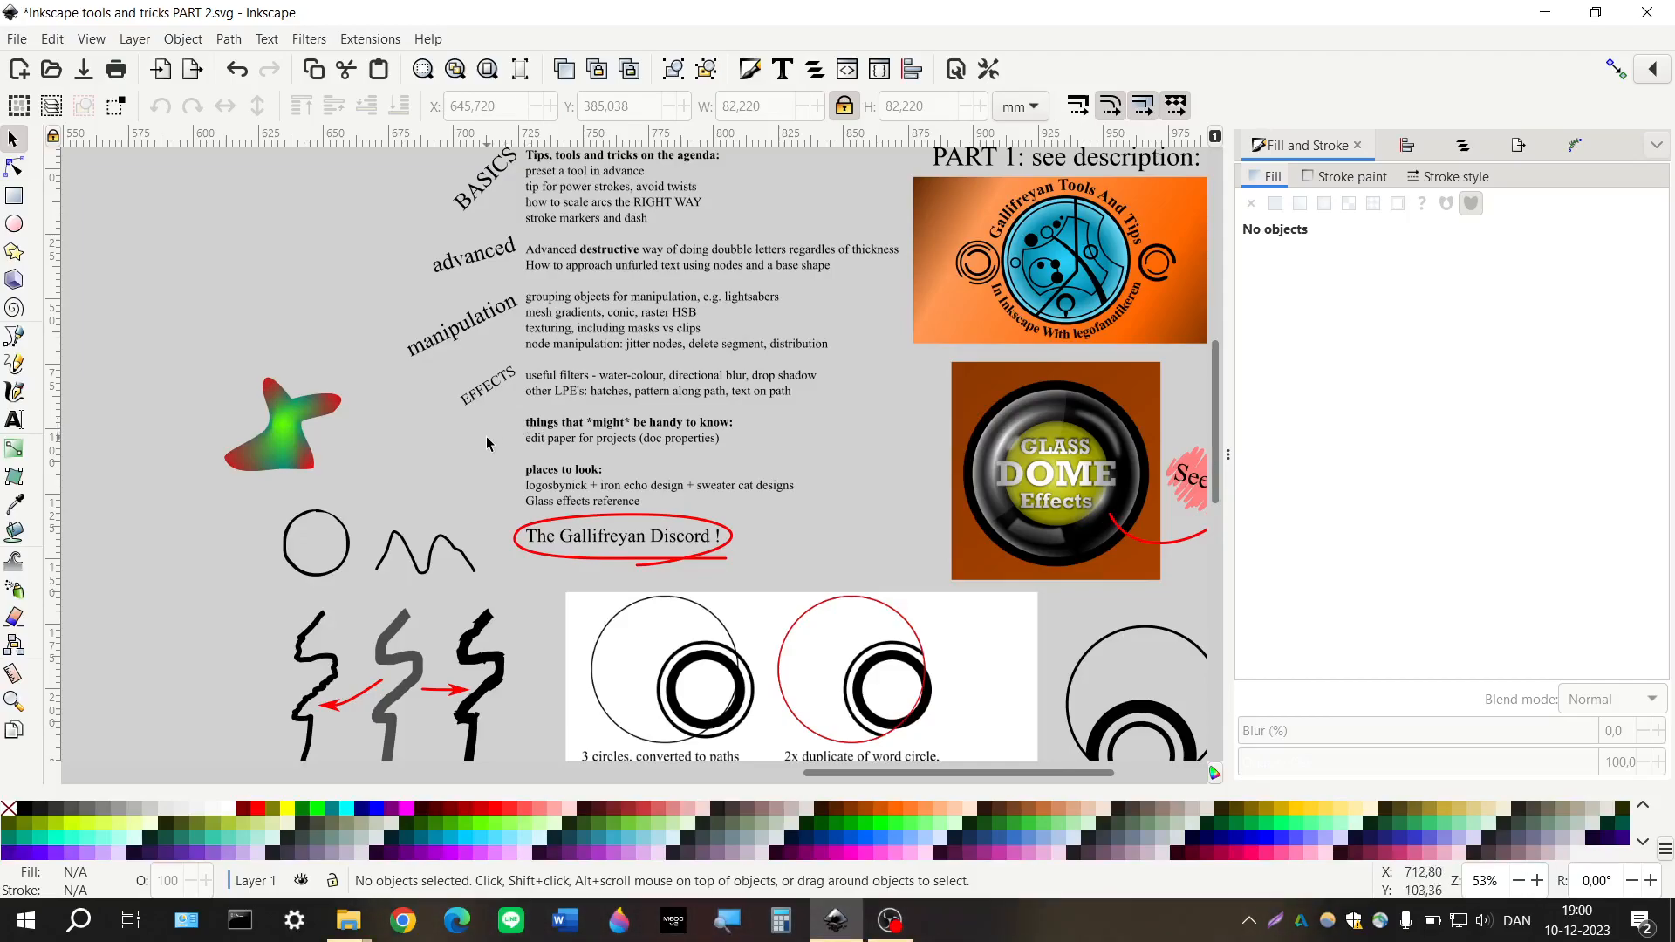
pyautogui.scroll(-7, 486, 442)
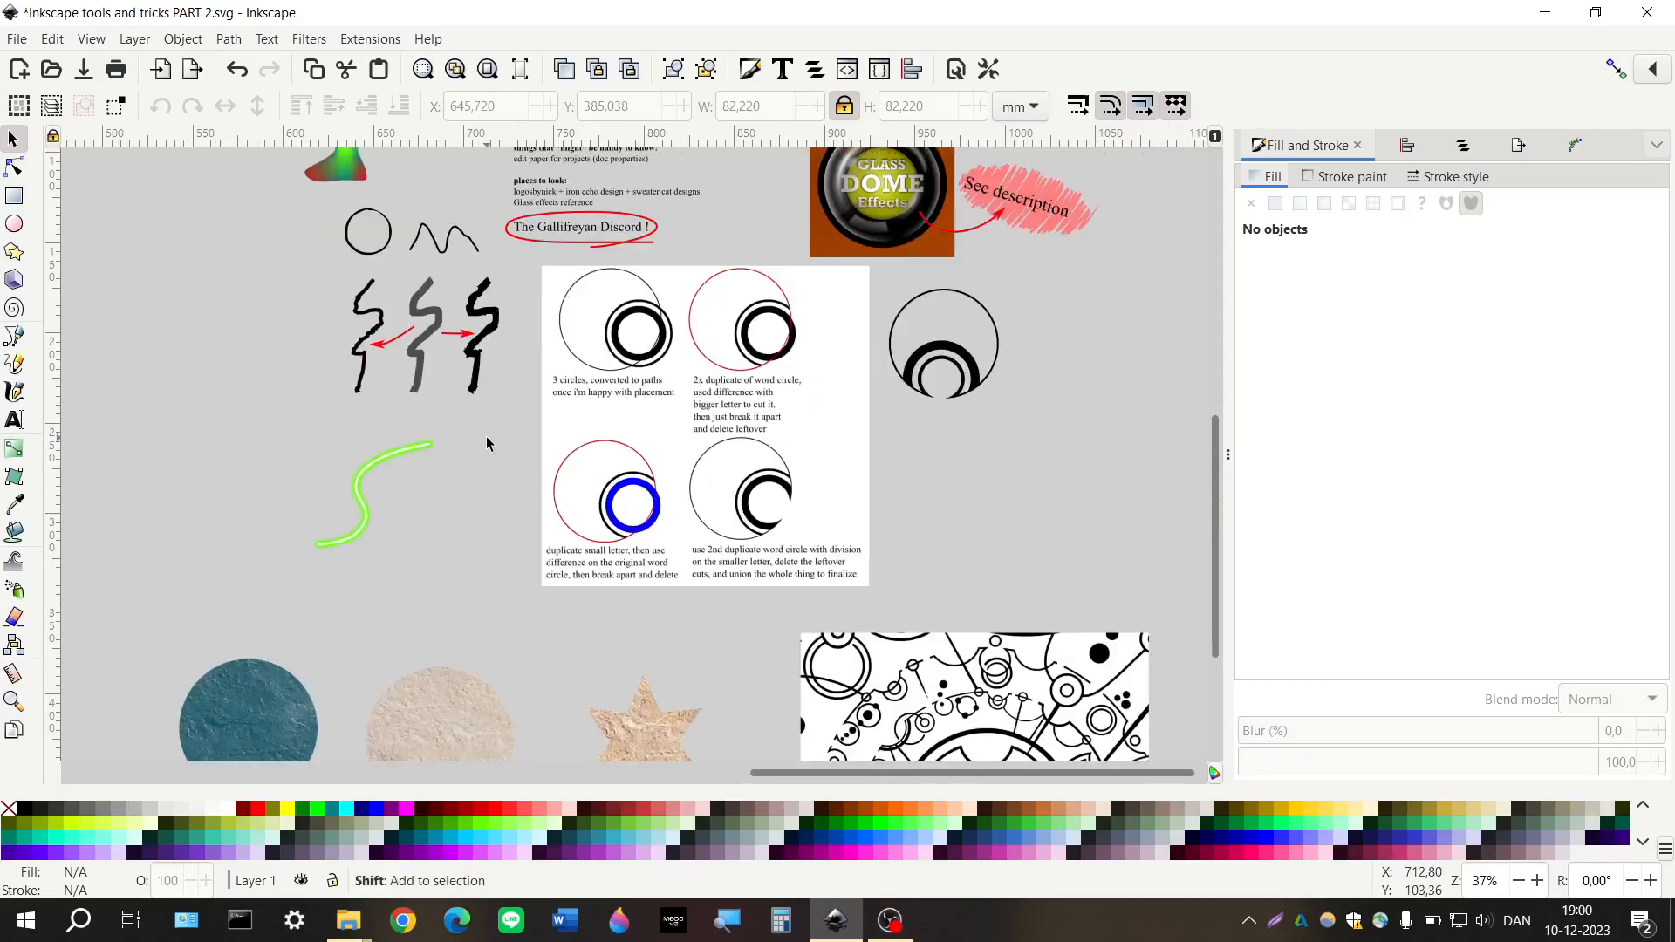
pyautogui.hscroll(2, 486, 444)
pyautogui.scroll(-3, 486, 444)
pyautogui.scroll(-3, 486, 446)
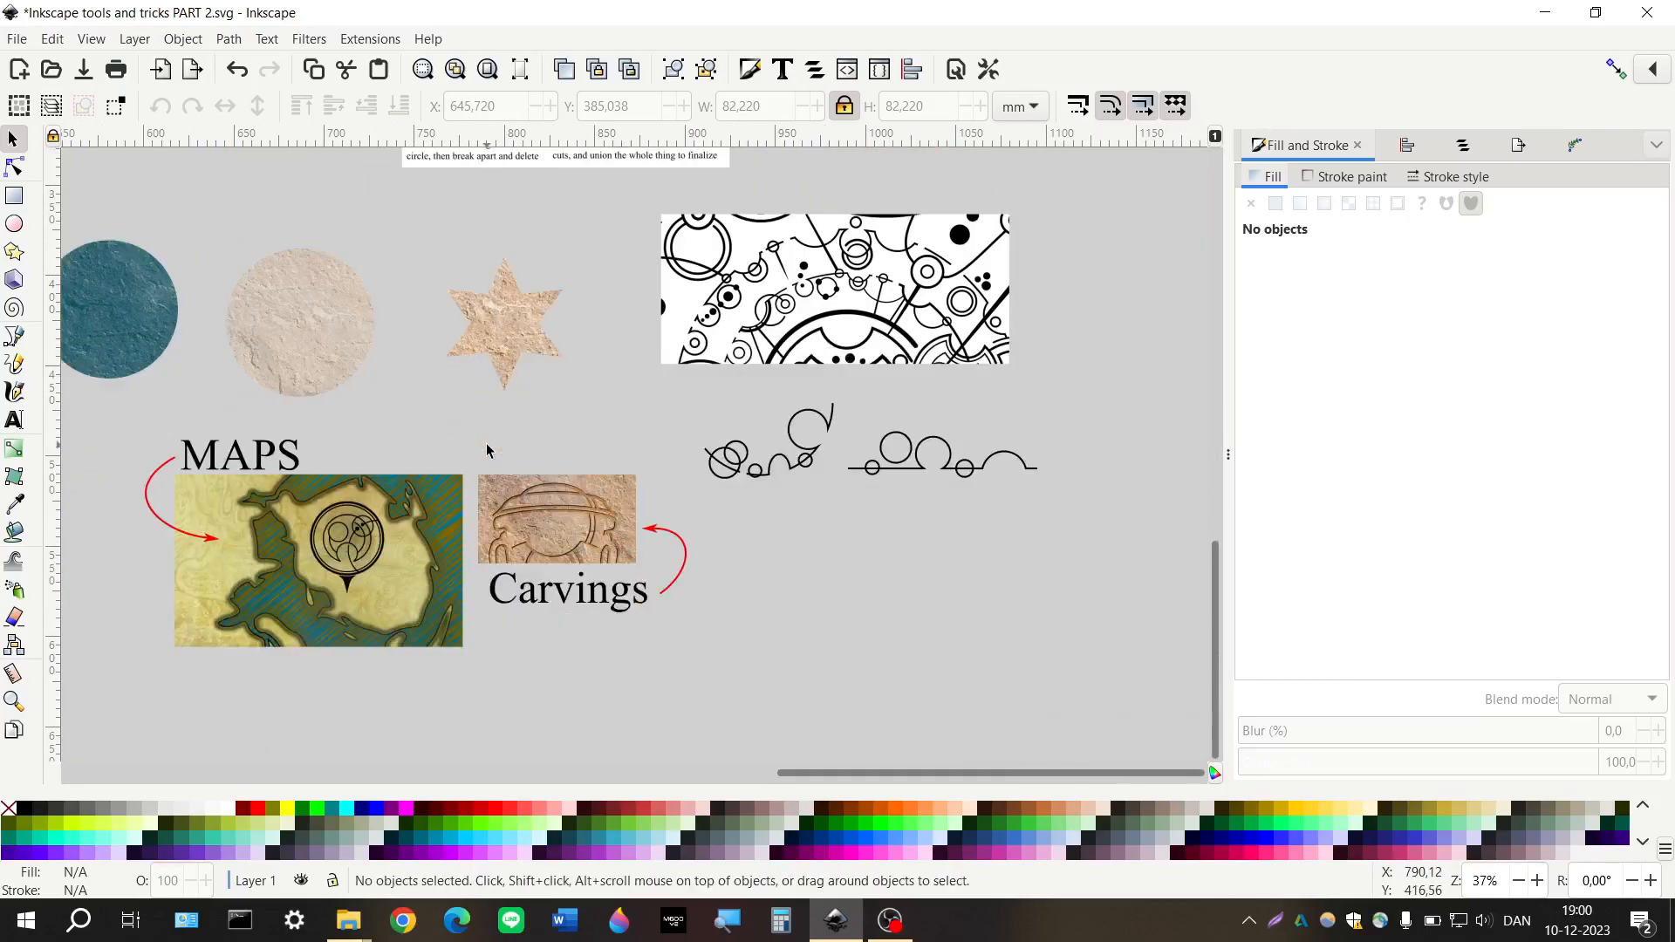
pyautogui.scroll(8, 486, 446)
pyautogui.hscroll(2, 486, 448)
pyautogui.scroll(2, 486, 444)
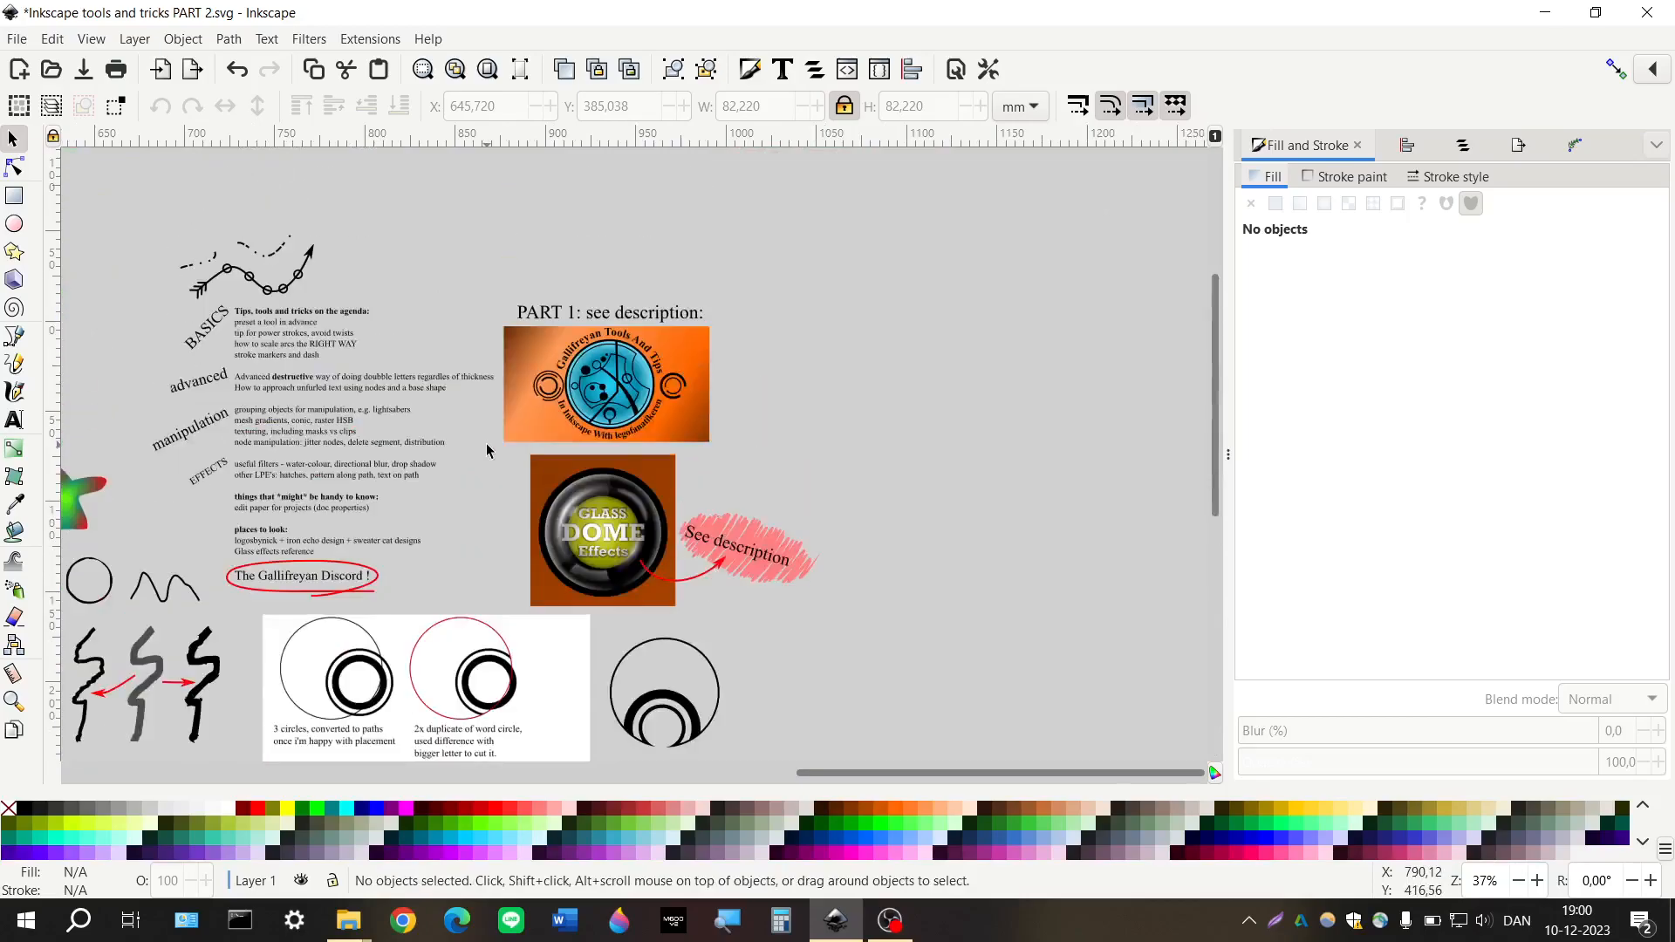
# Draw a circle about 48.7 mm in diameter in the empty space beside the PART 1 image, filled light red (ff8080)
pyautogui.hscroll(2, 589, 474)
pyautogui.scroll(3, 708, 397)
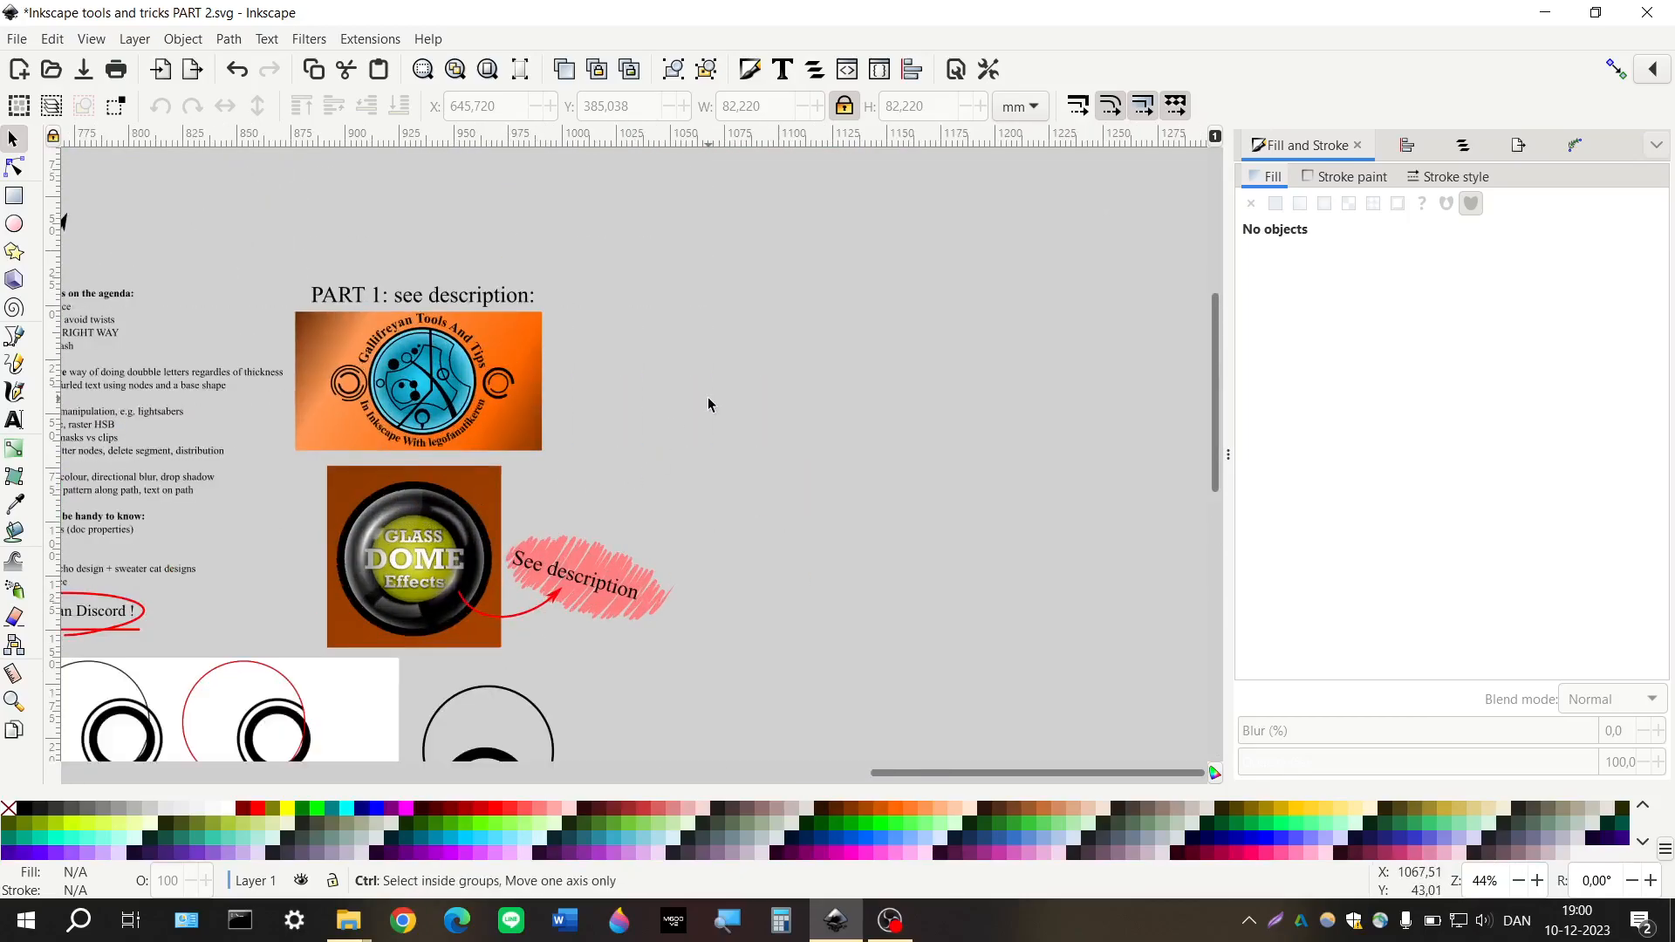
pyautogui.click(14, 224)
pyautogui.moveTo(559, 384)
pyautogui.mouseDown()
pyautogui.moveTo(665, 381)
pyautogui.moveTo(673, 442)
pyautogui.mouseUp()
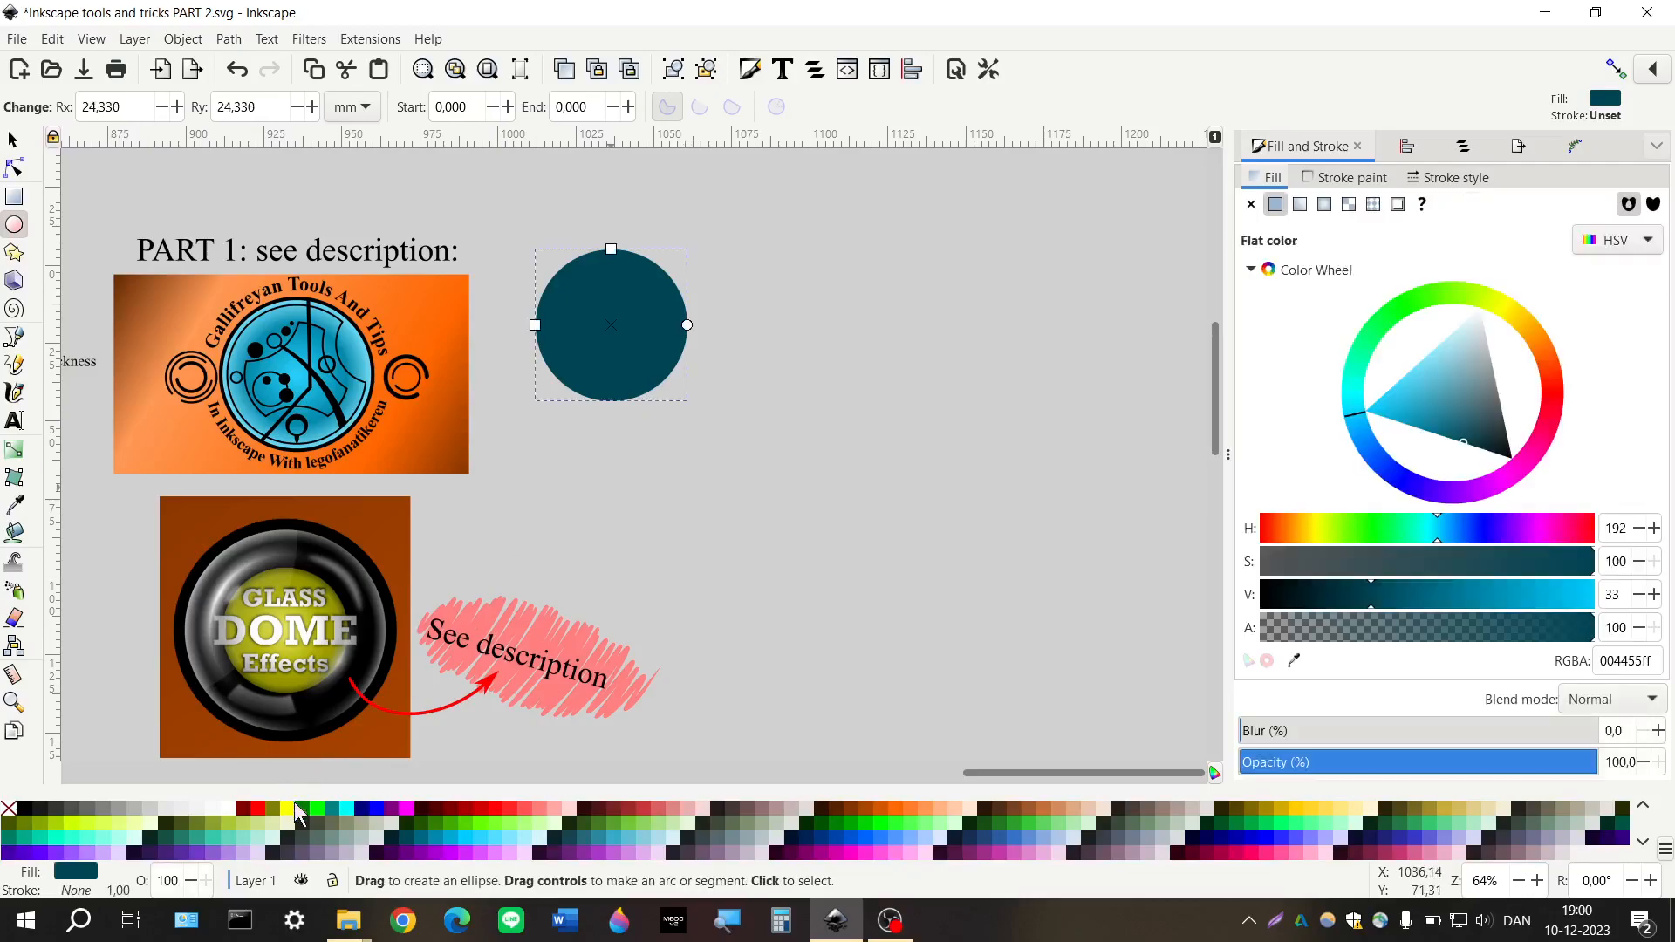
pyautogui.click(534, 809)
pyautogui.press('s')
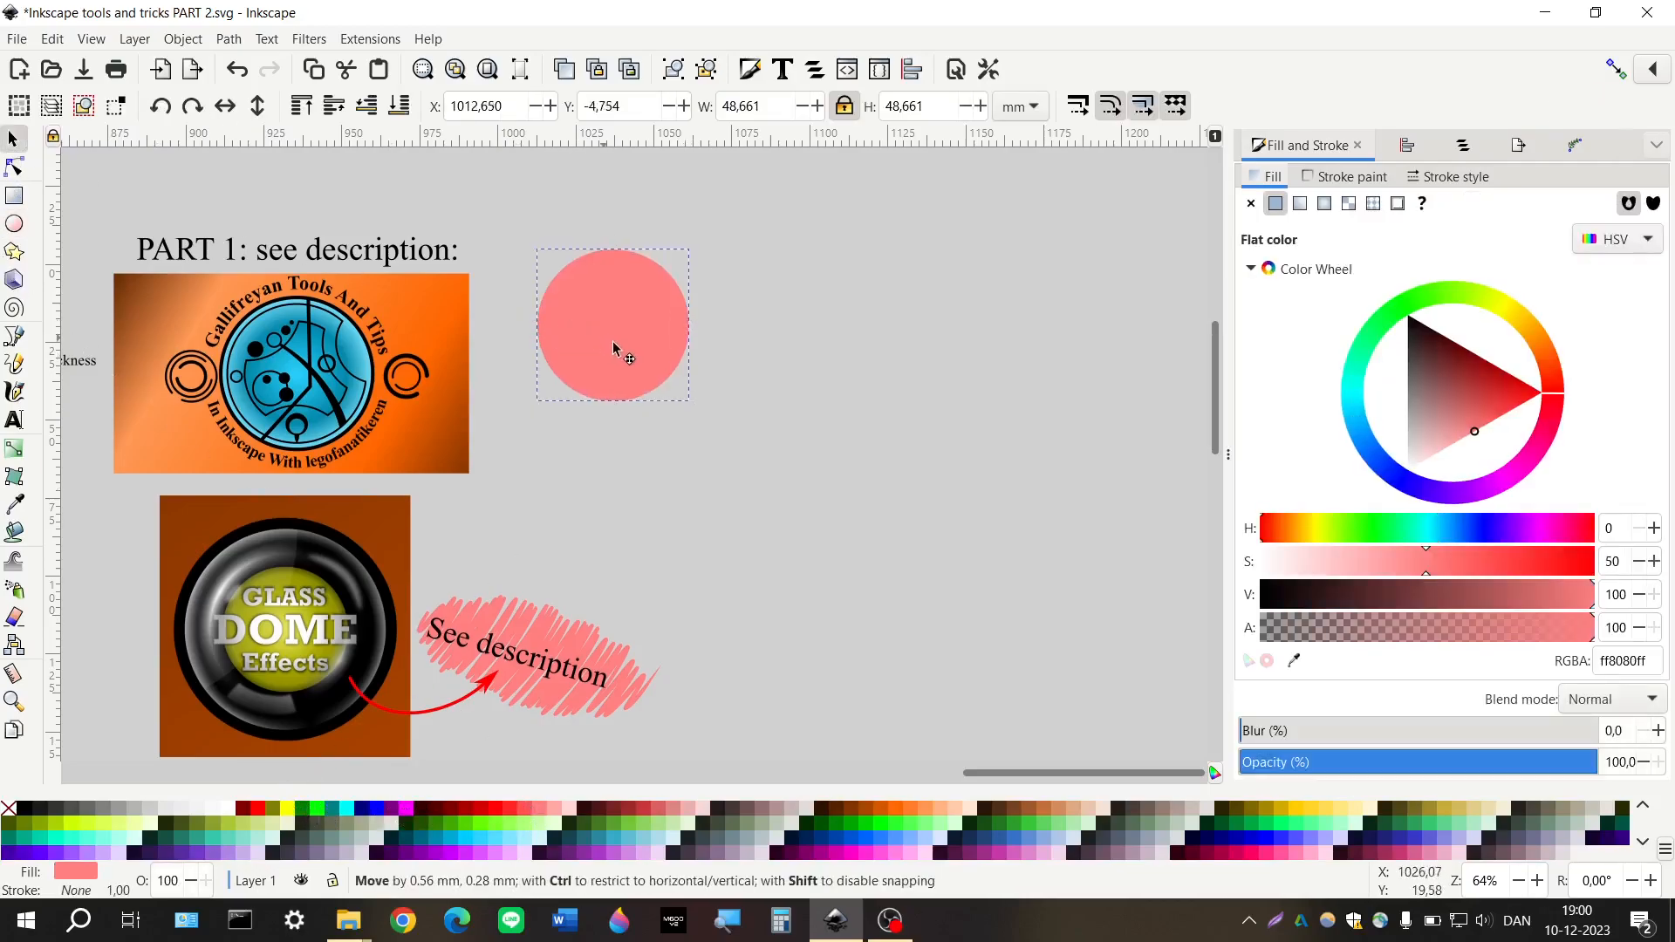
pyautogui.moveTo(613, 342); pyautogui.dragTo(648, 358)
# Open the Drop Shadow filter for the light red circle and turn on its live preview
pyautogui.click(310, 39)
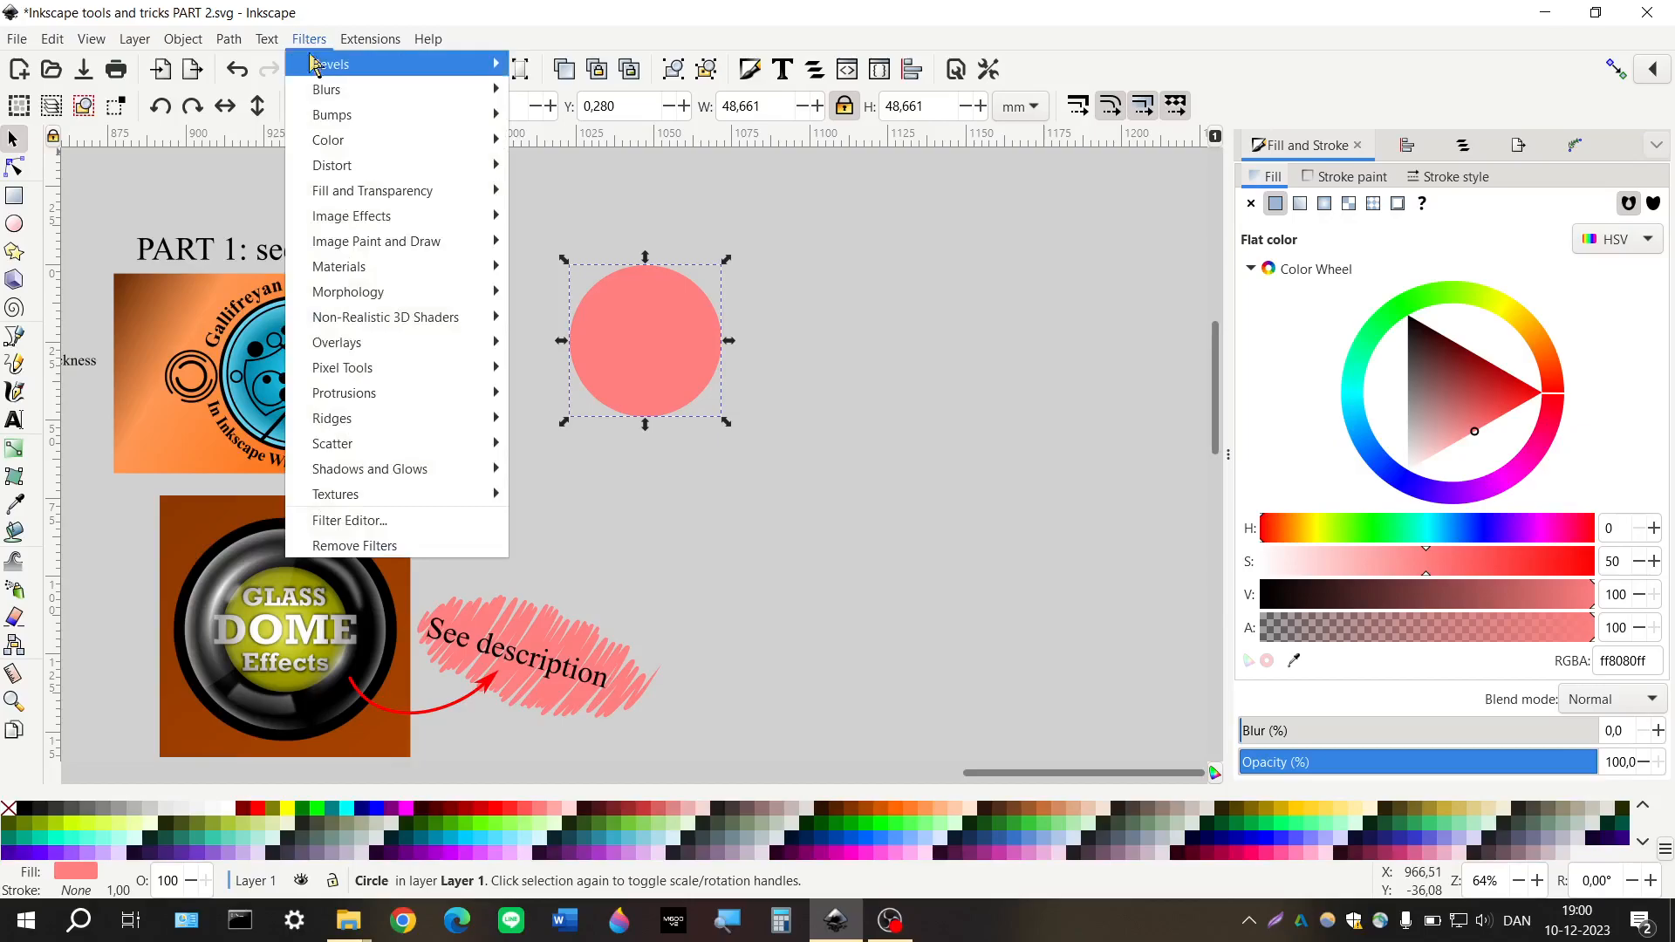
pyautogui.moveTo(415, 480)
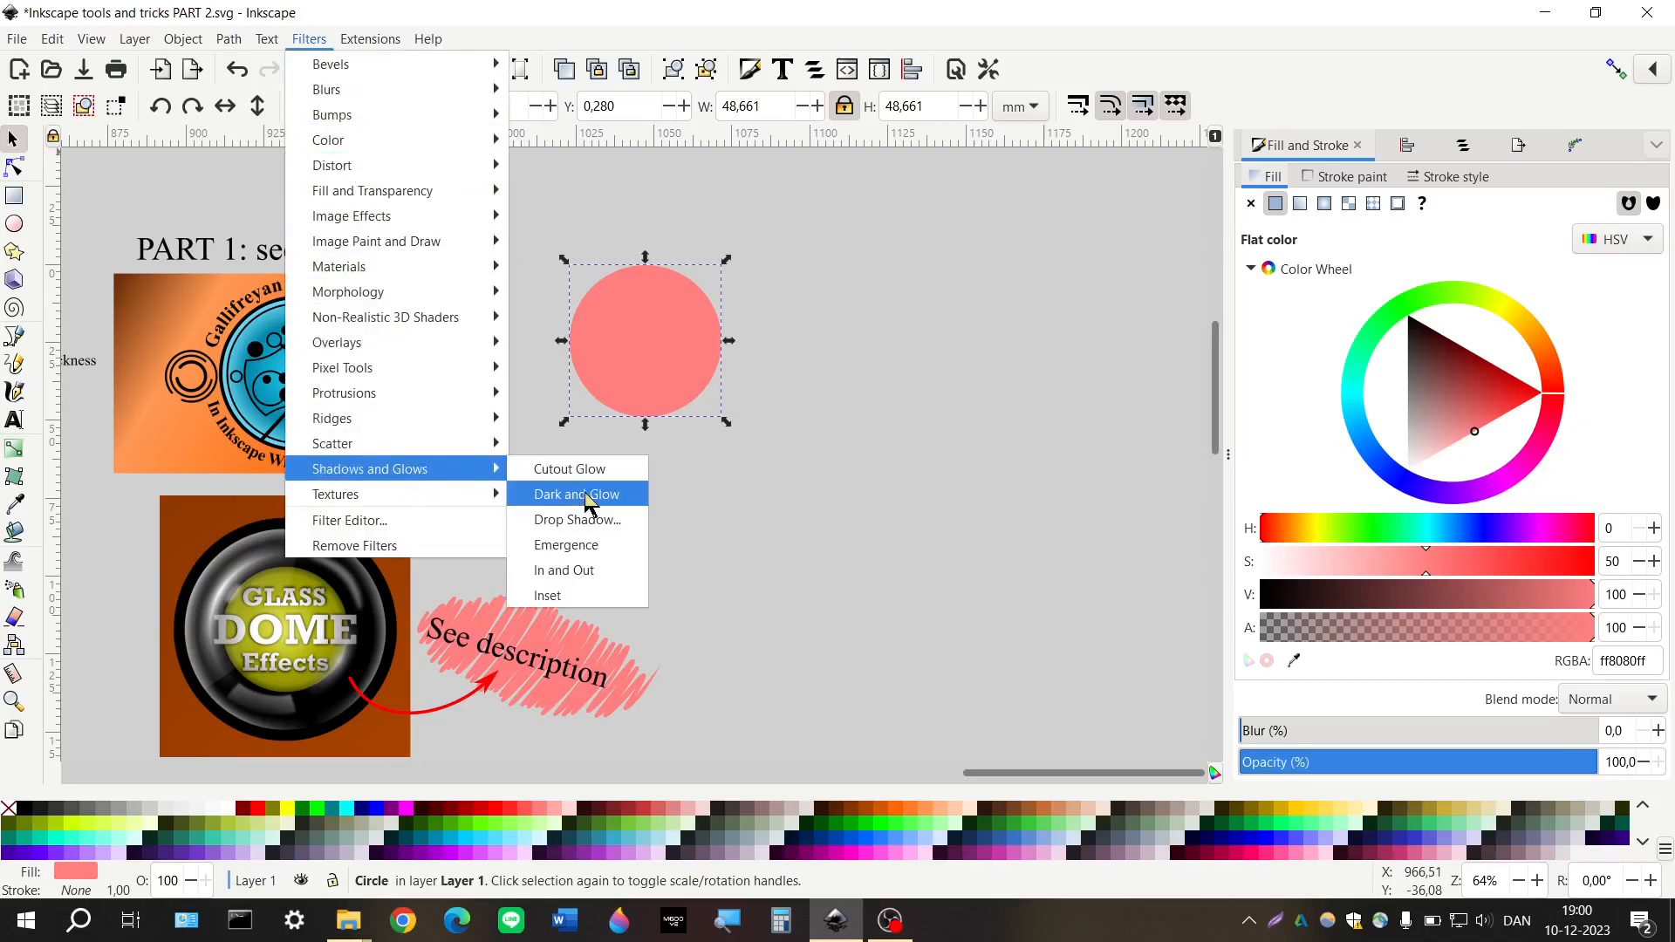
pyautogui.click(568, 520)
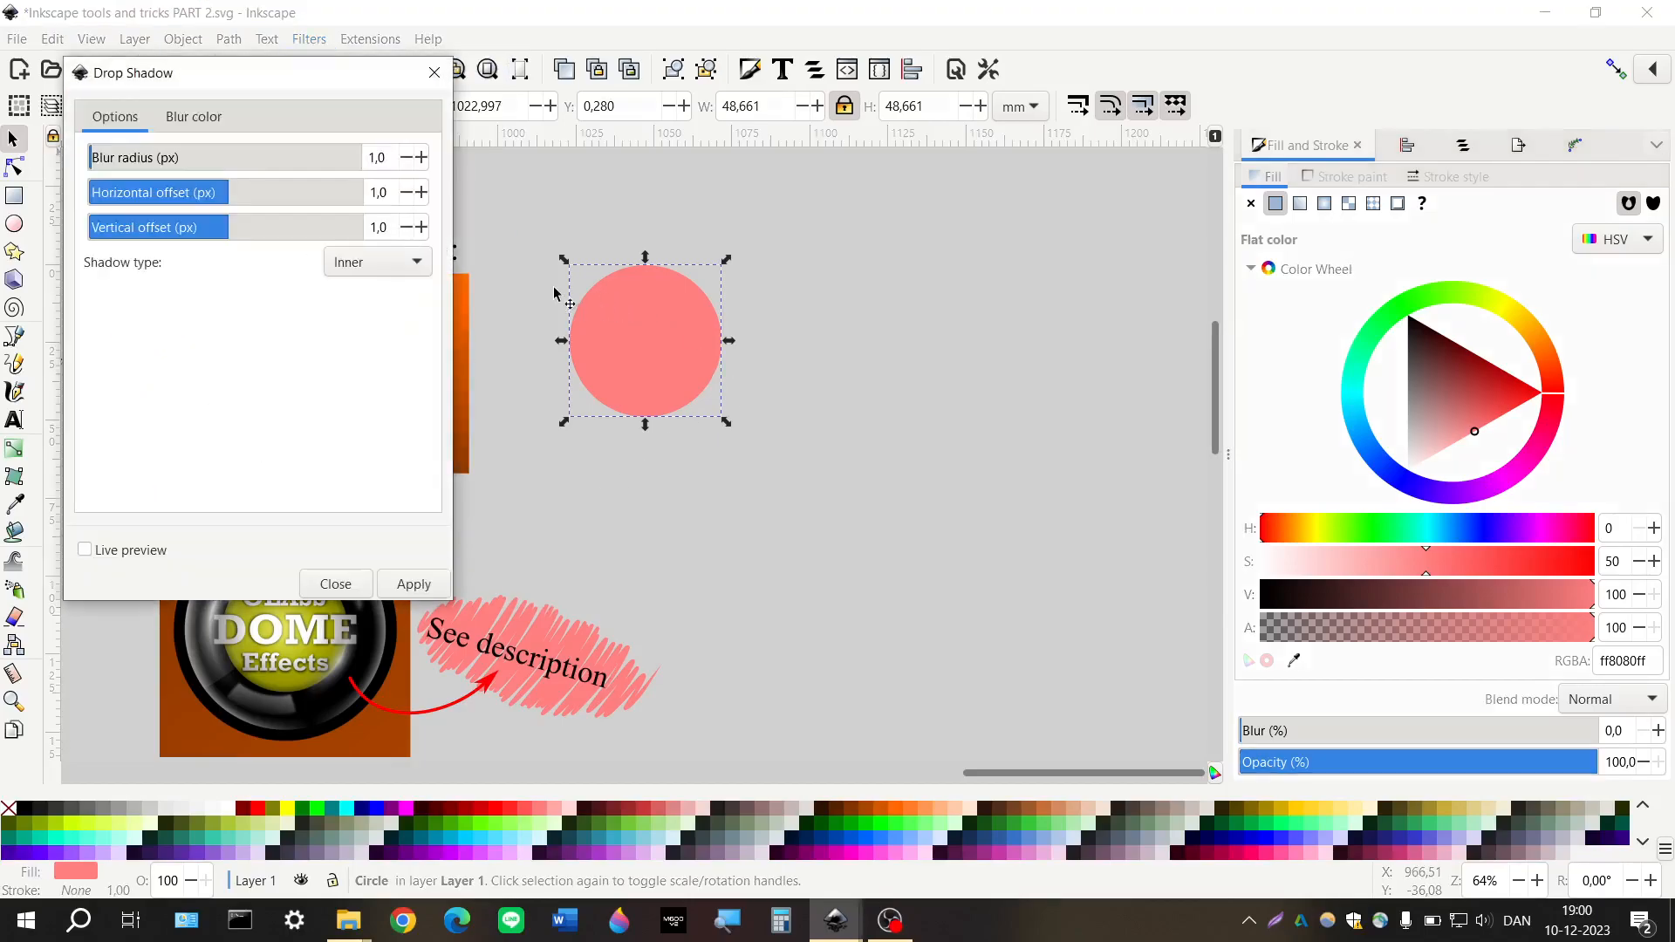
pyautogui.click(92, 550)
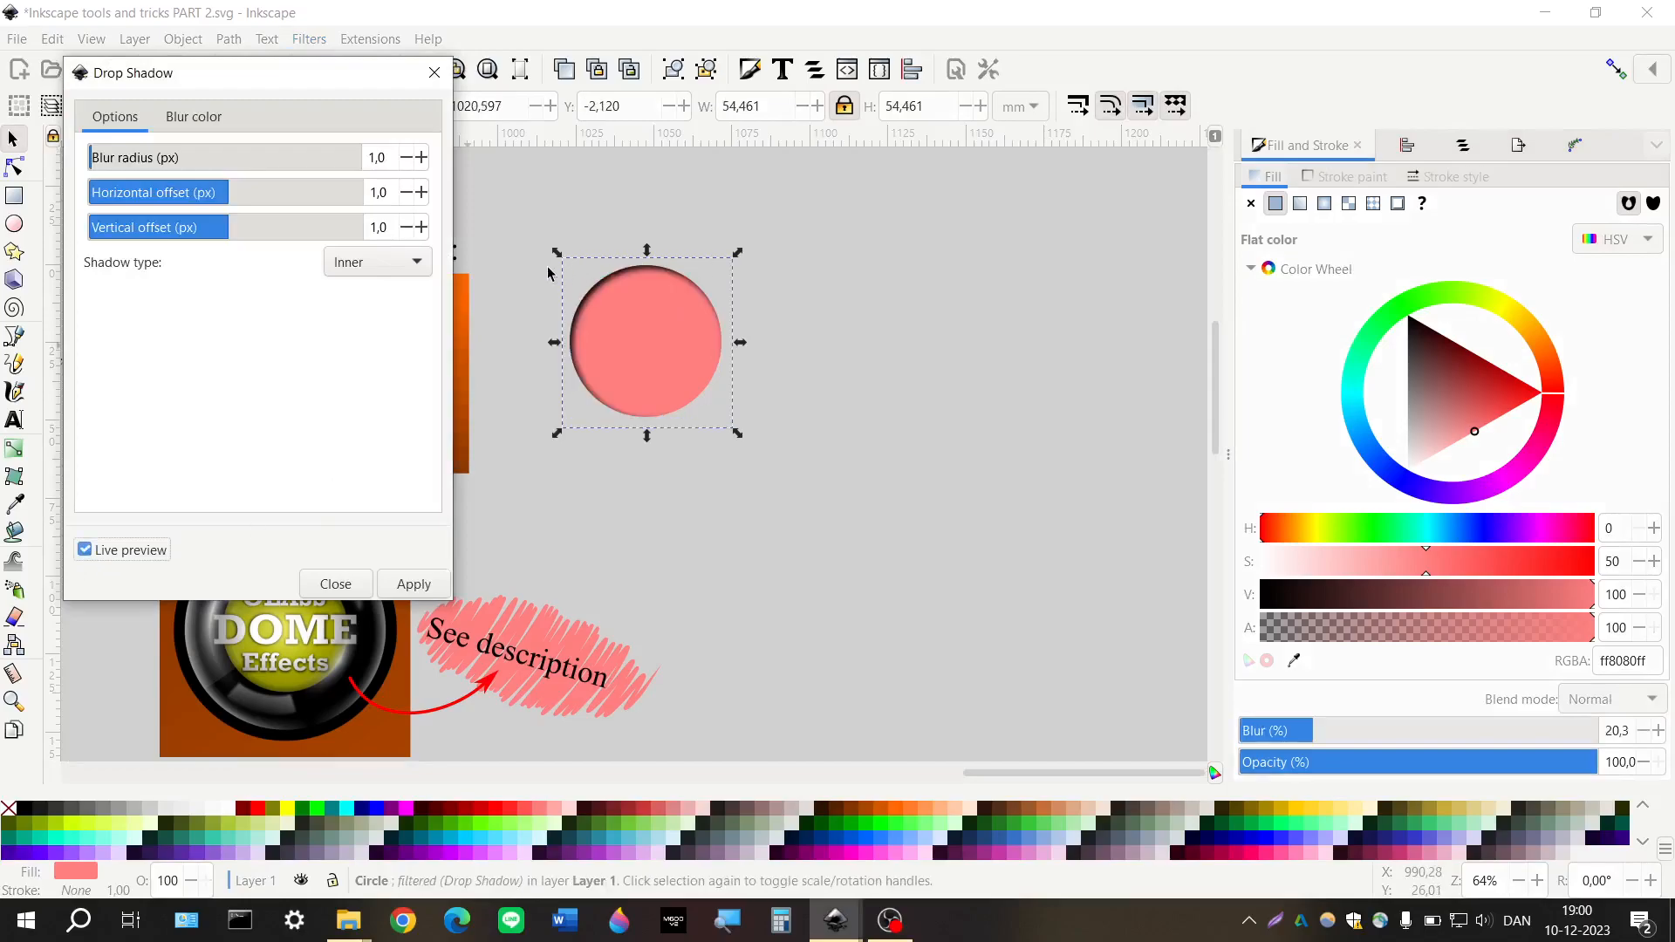
# Preview the Outer, Inner, Outer cutout, Inner cutout and Shadow only shadow types on the light red circle
pyautogui.click(410, 262)
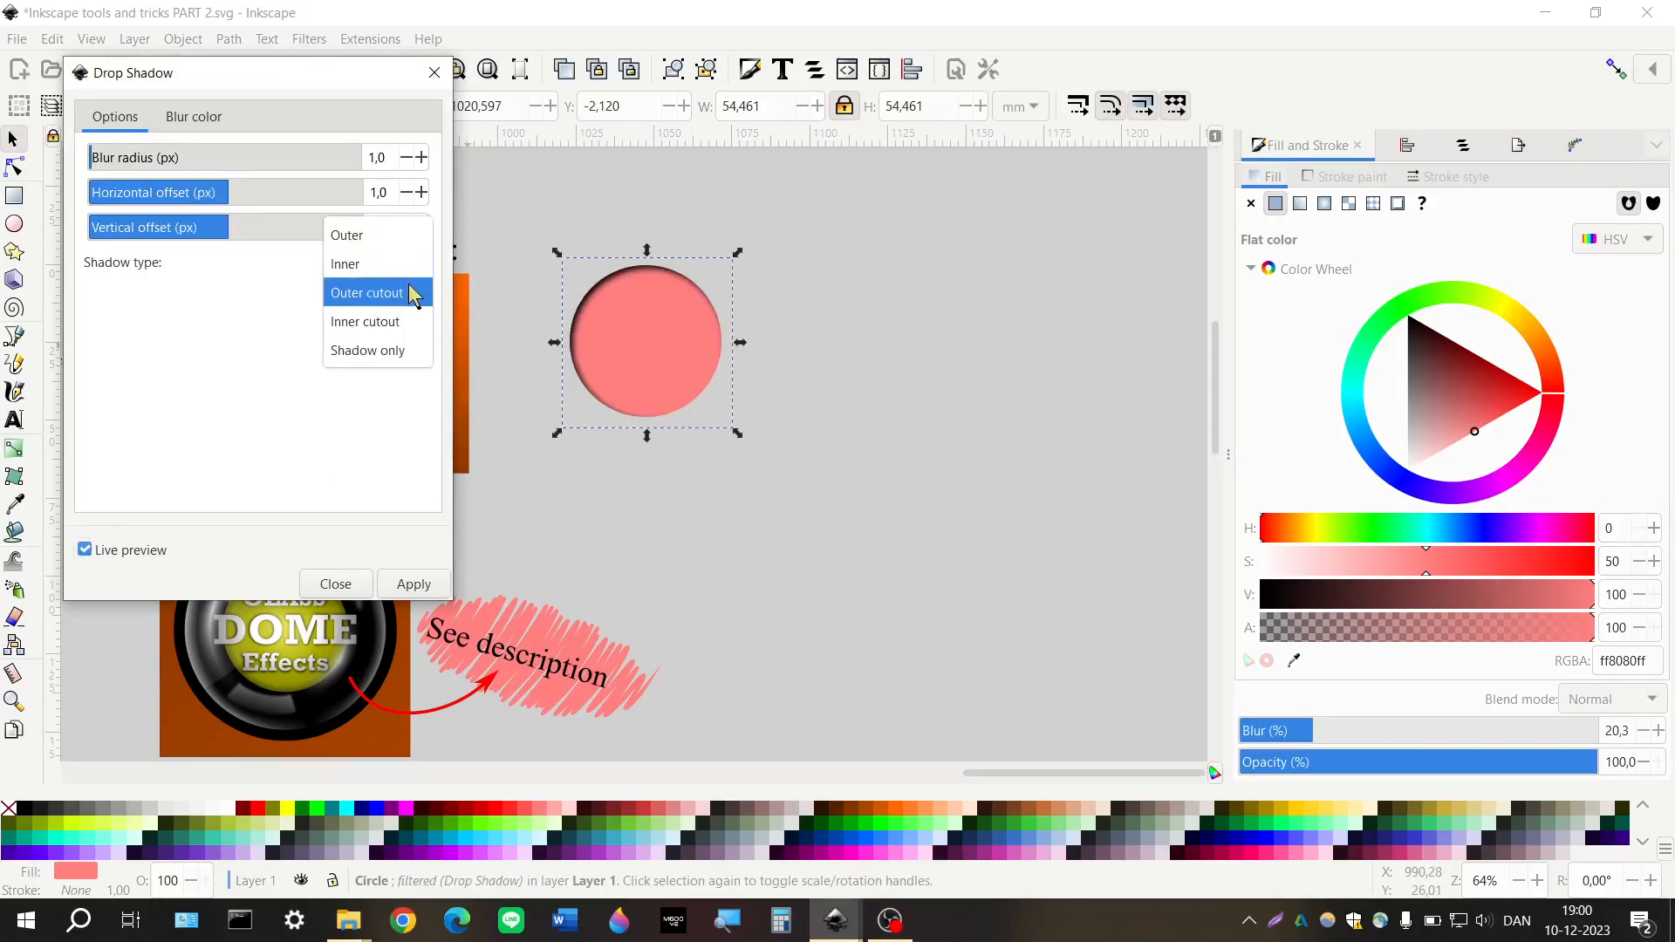
pyautogui.click(389, 237)
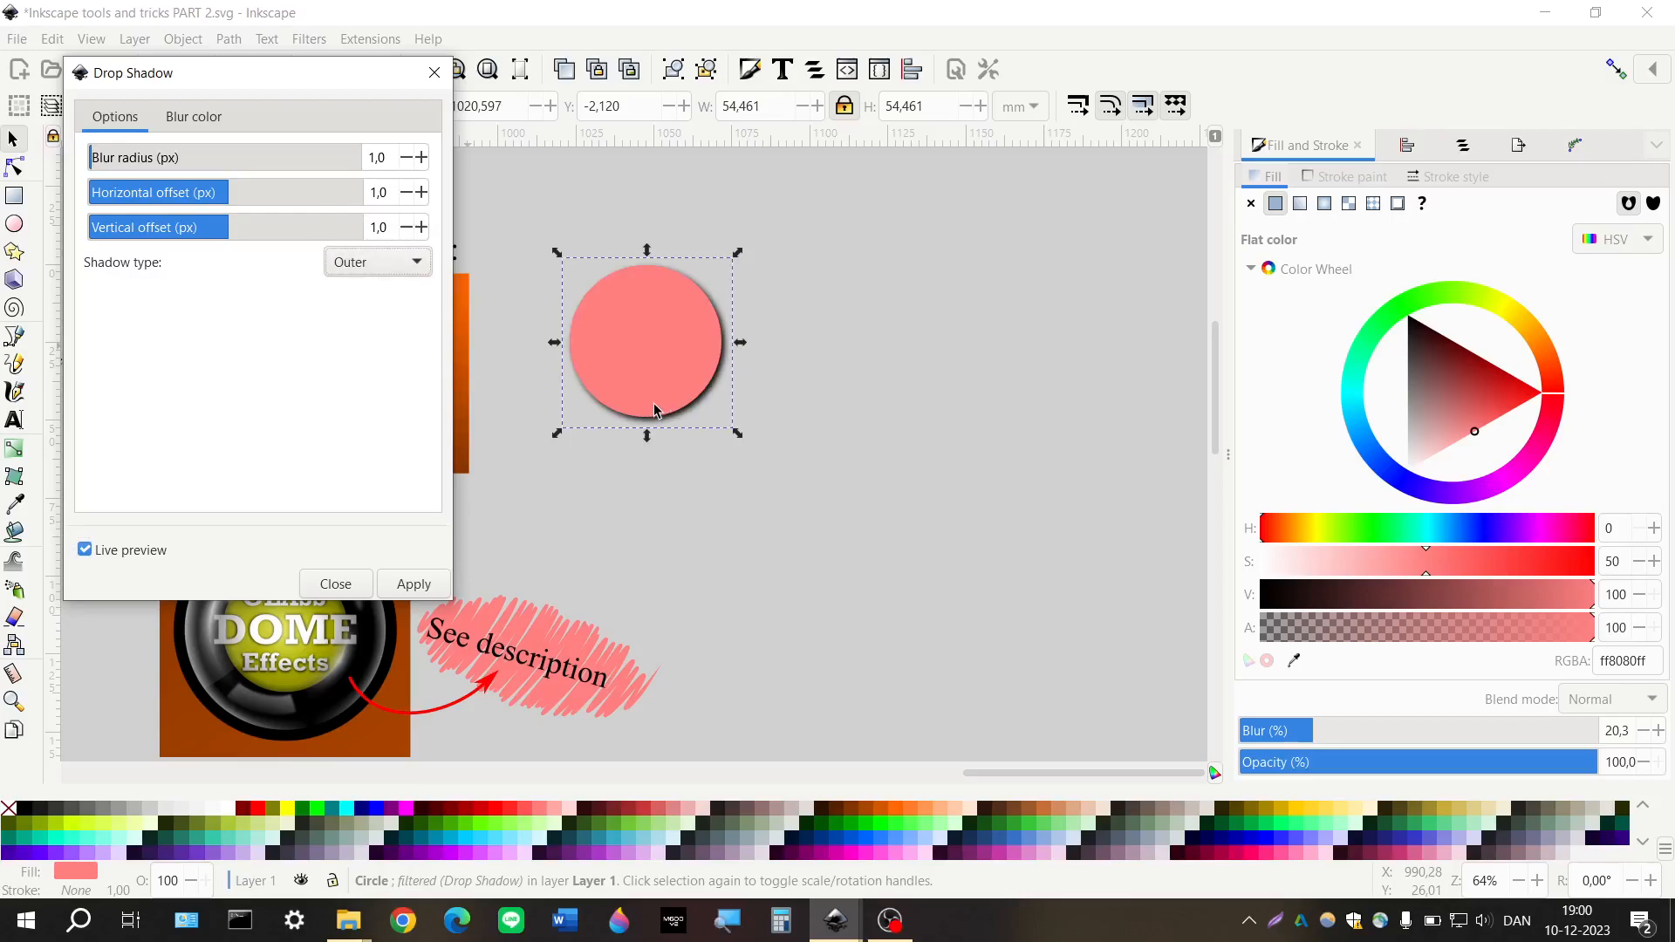
pyautogui.click(380, 264)
pyautogui.click(381, 288)
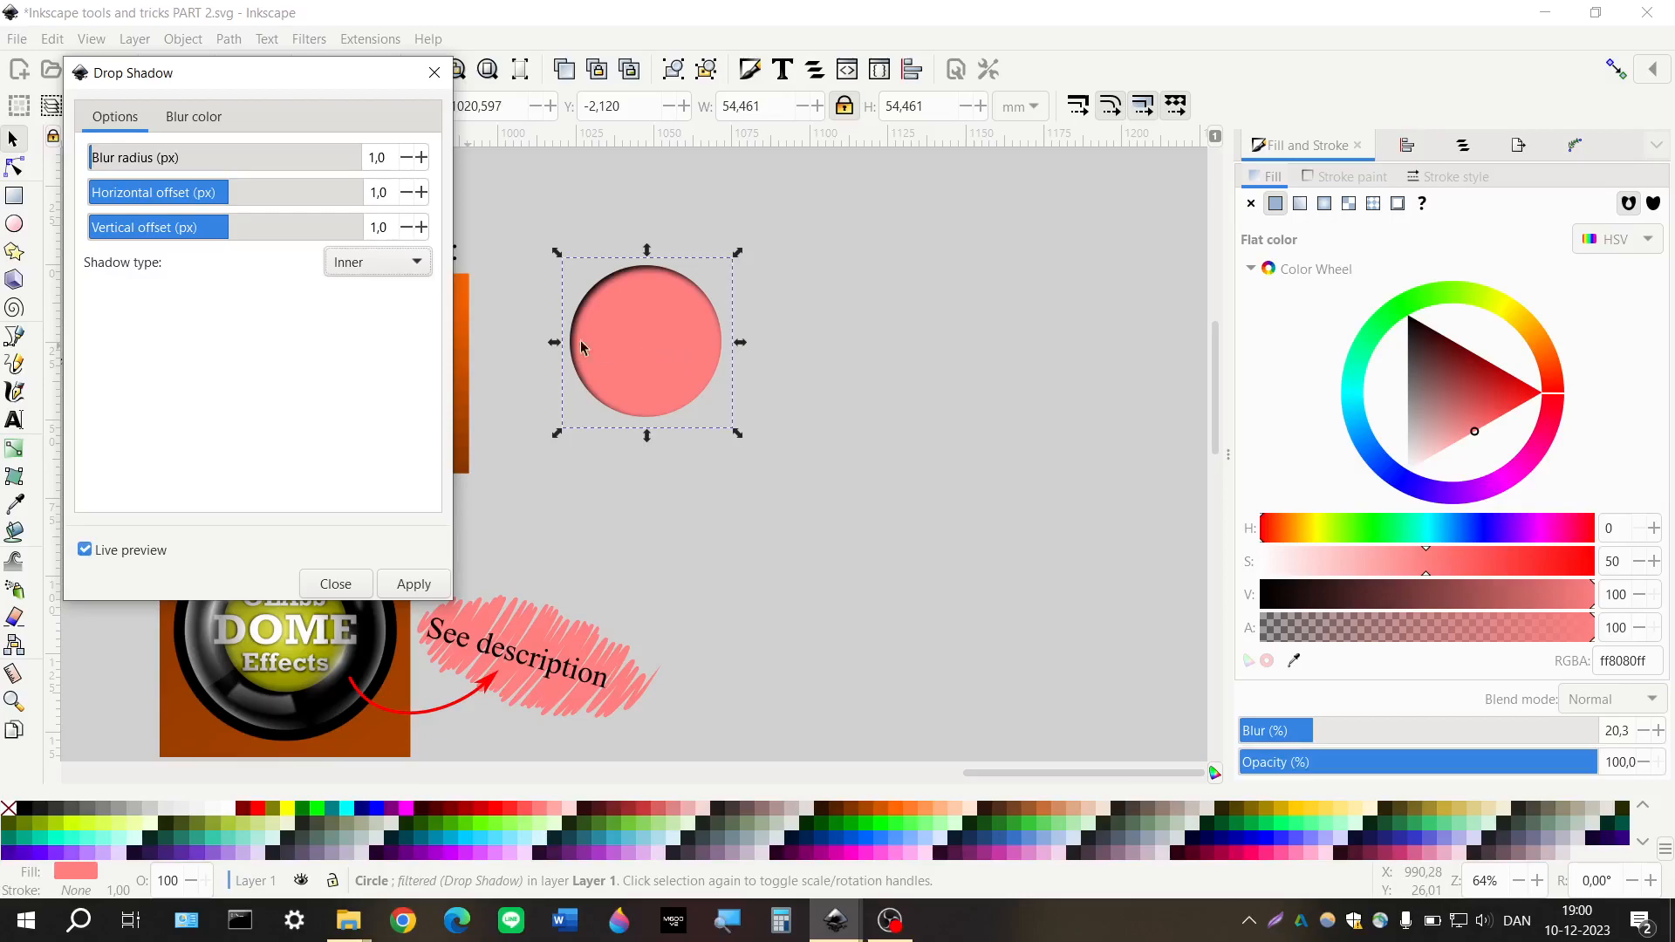
pyautogui.click(401, 263)
pyautogui.click(401, 299)
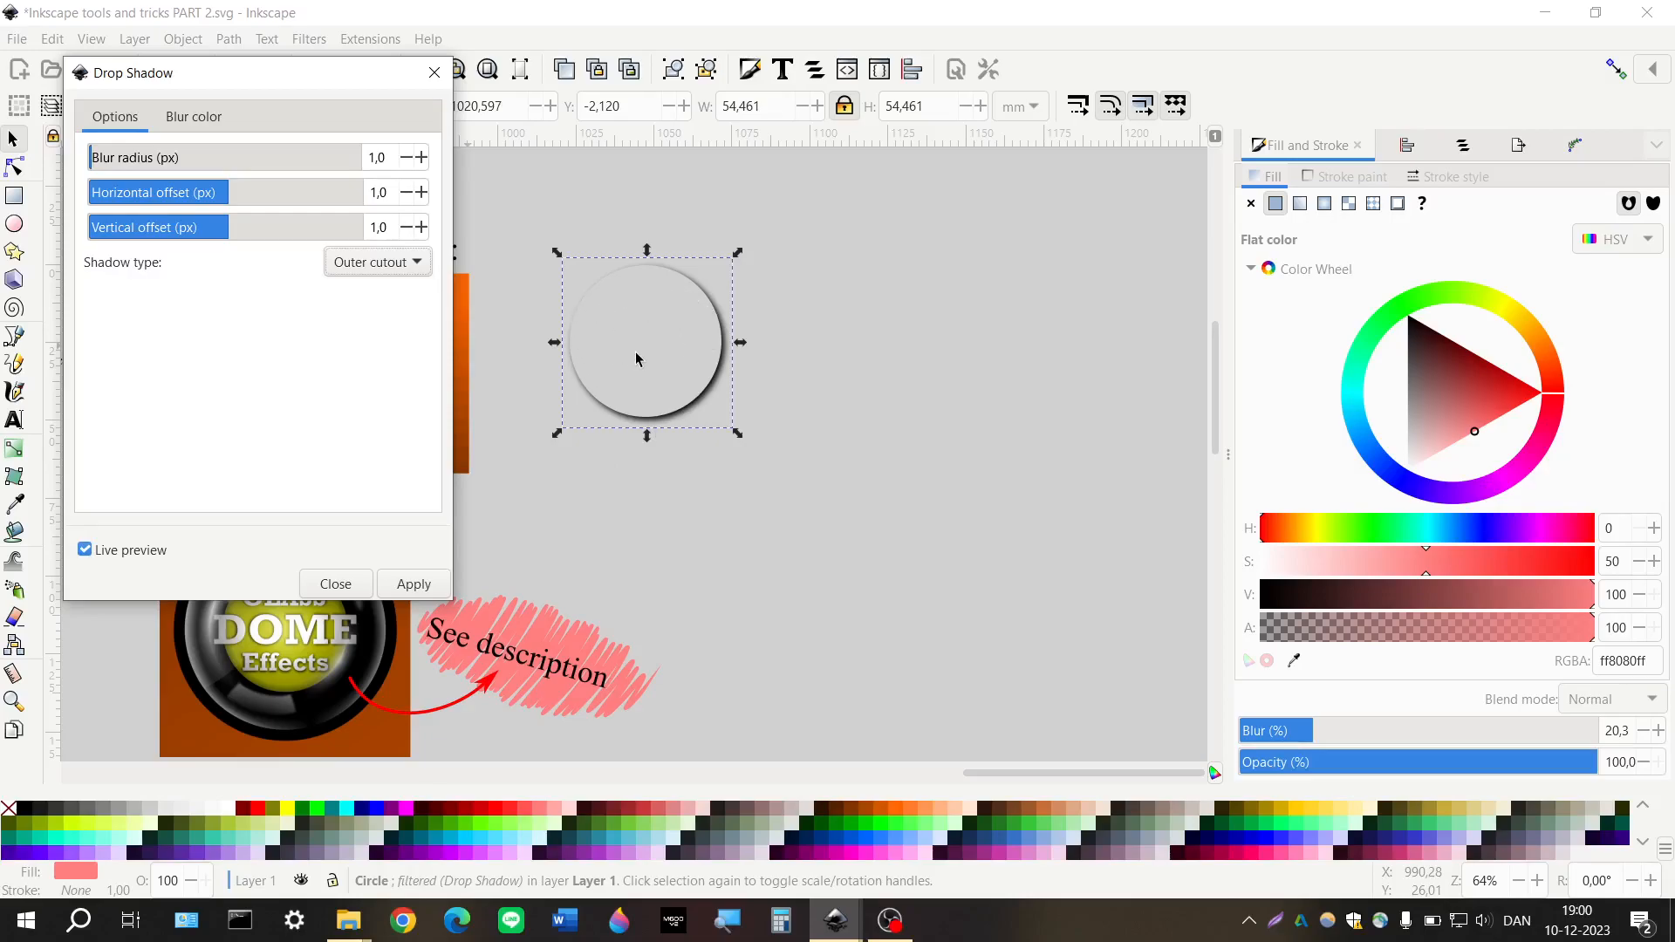
pyautogui.click(417, 264)
pyautogui.click(394, 299)
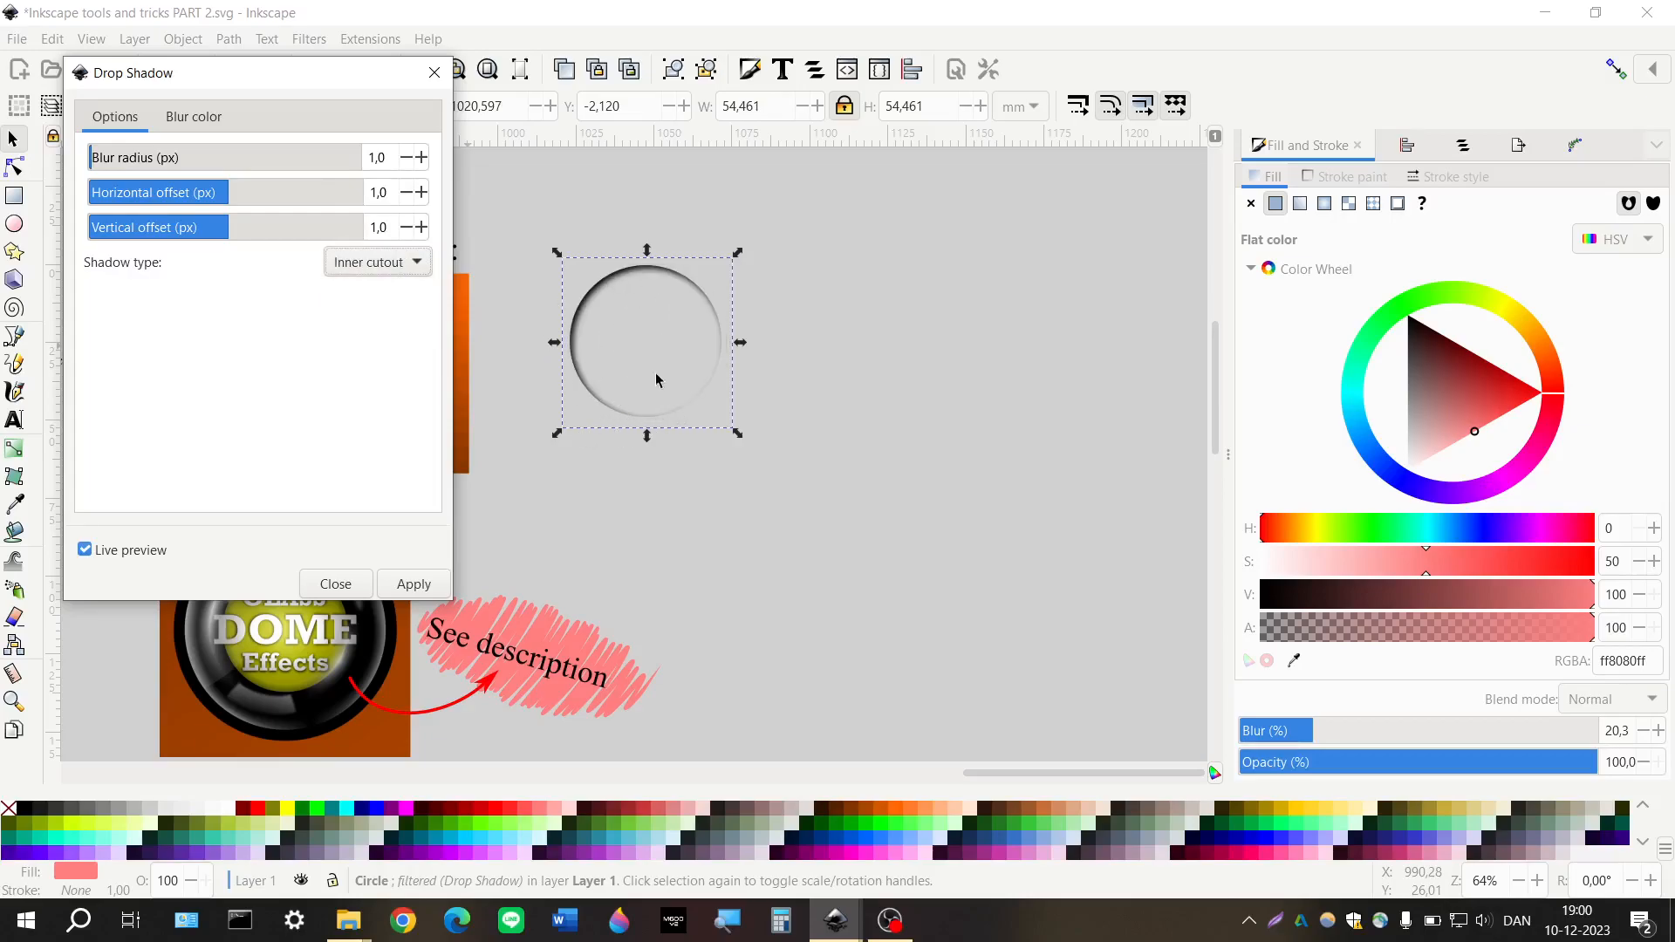
pyautogui.click(404, 273)
pyautogui.click(393, 295)
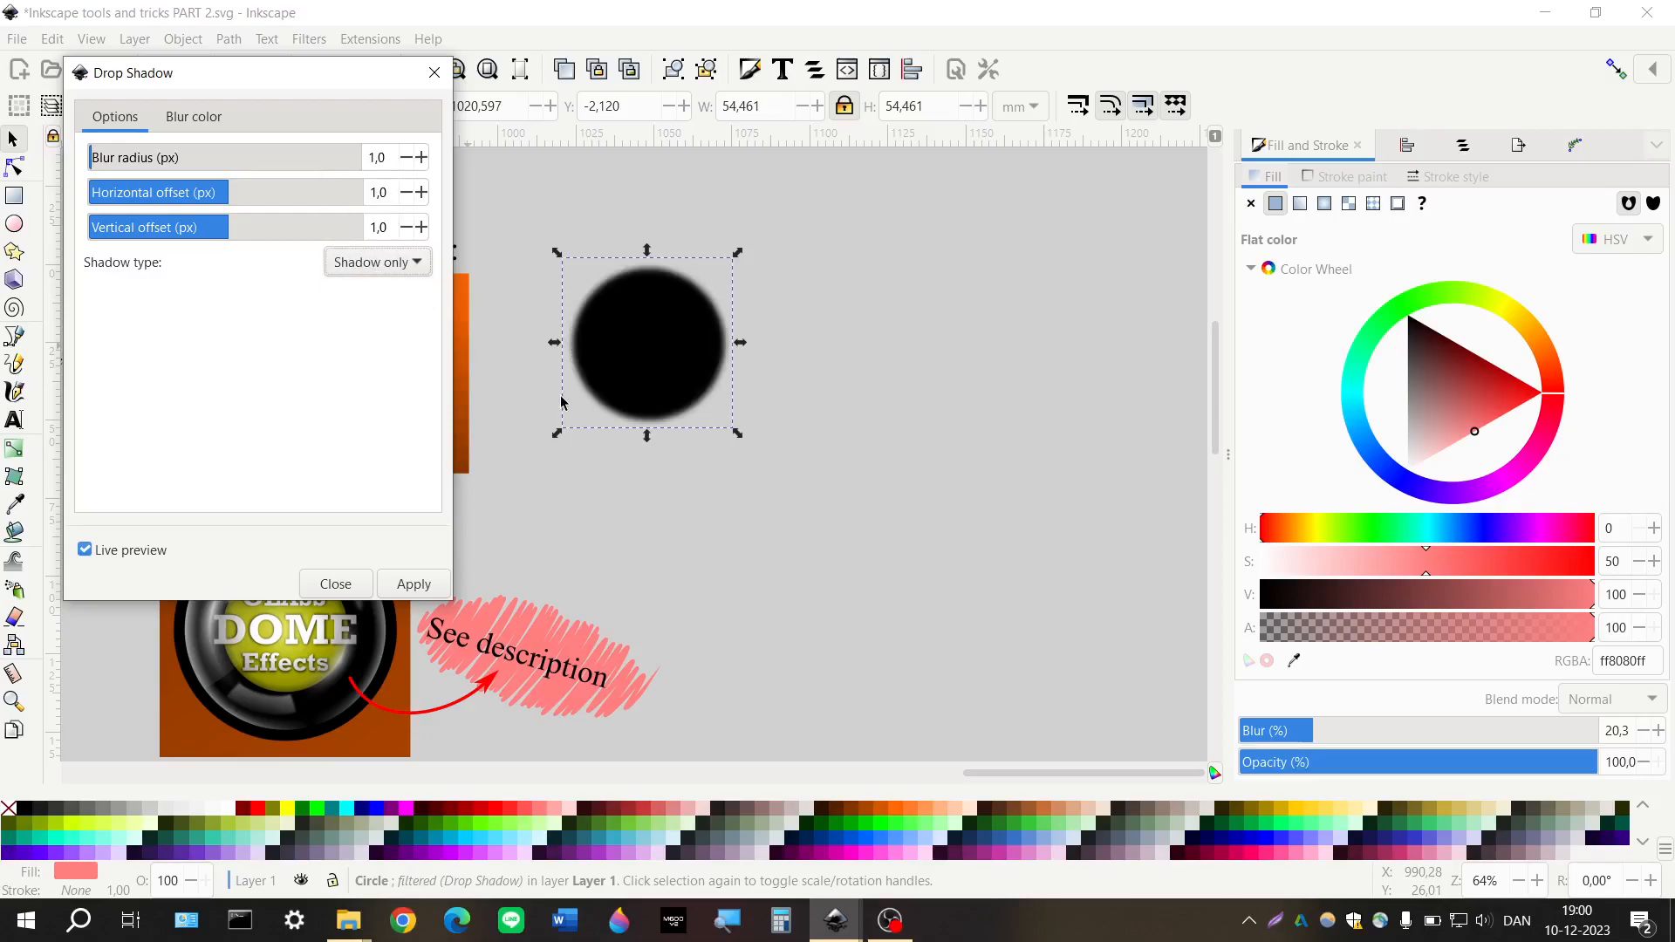
# Apply the drop shadow to the light red circle with shadow type Inner, close the filter settings and deselect
pyautogui.click(398, 272)
pyautogui.click(374, 180)
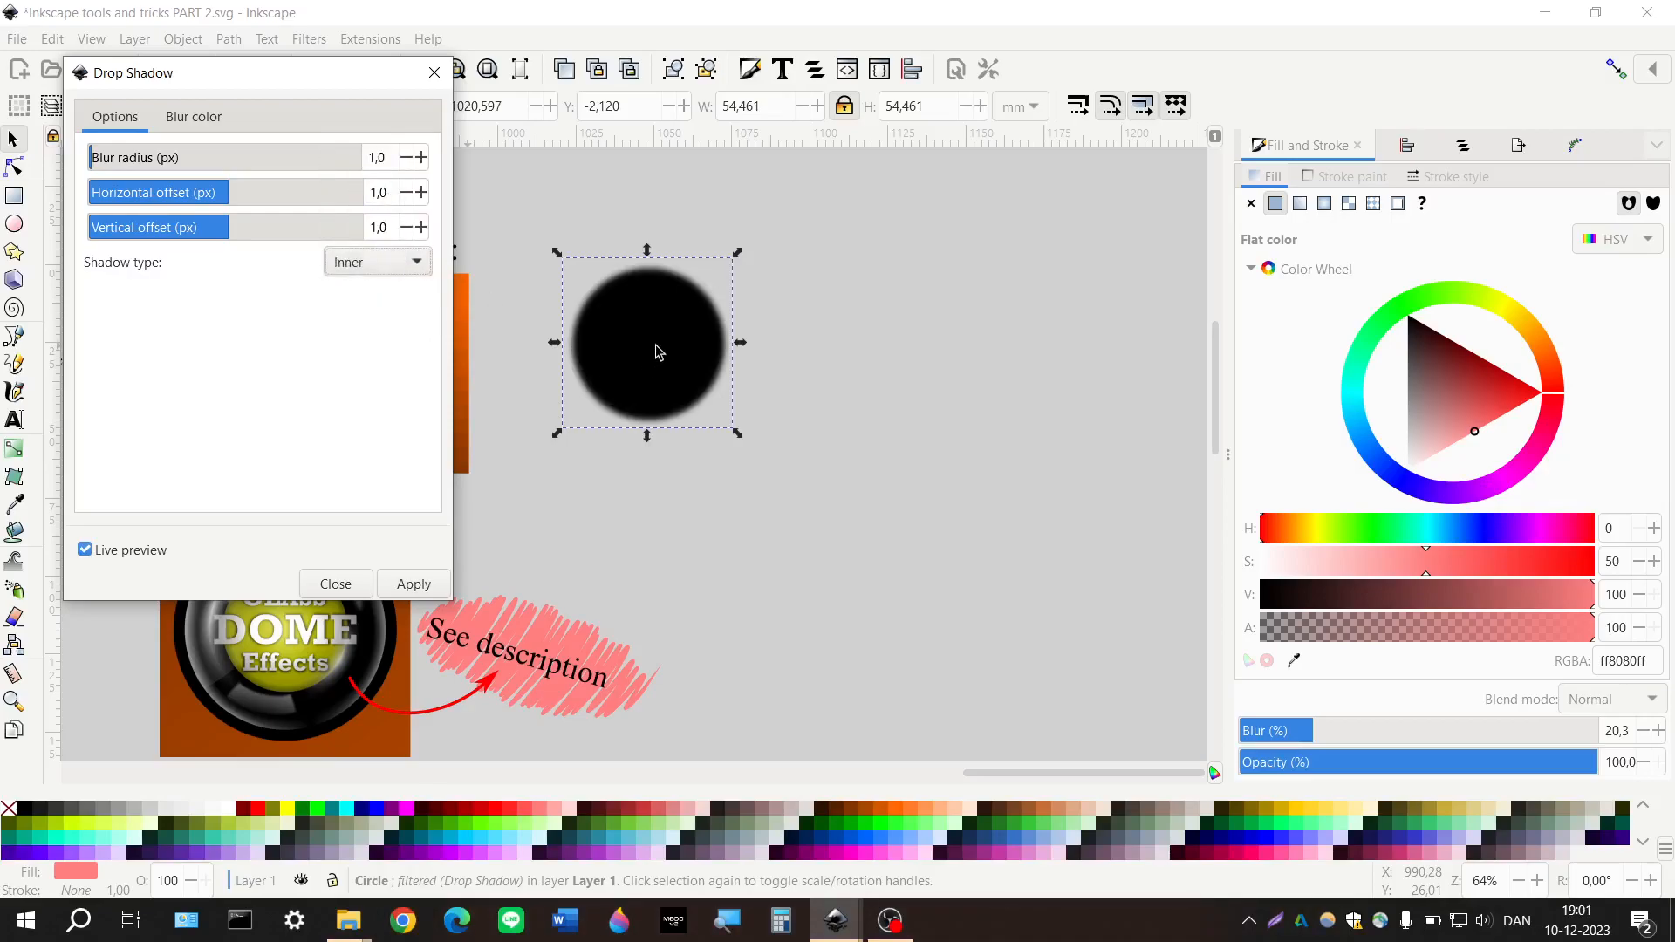
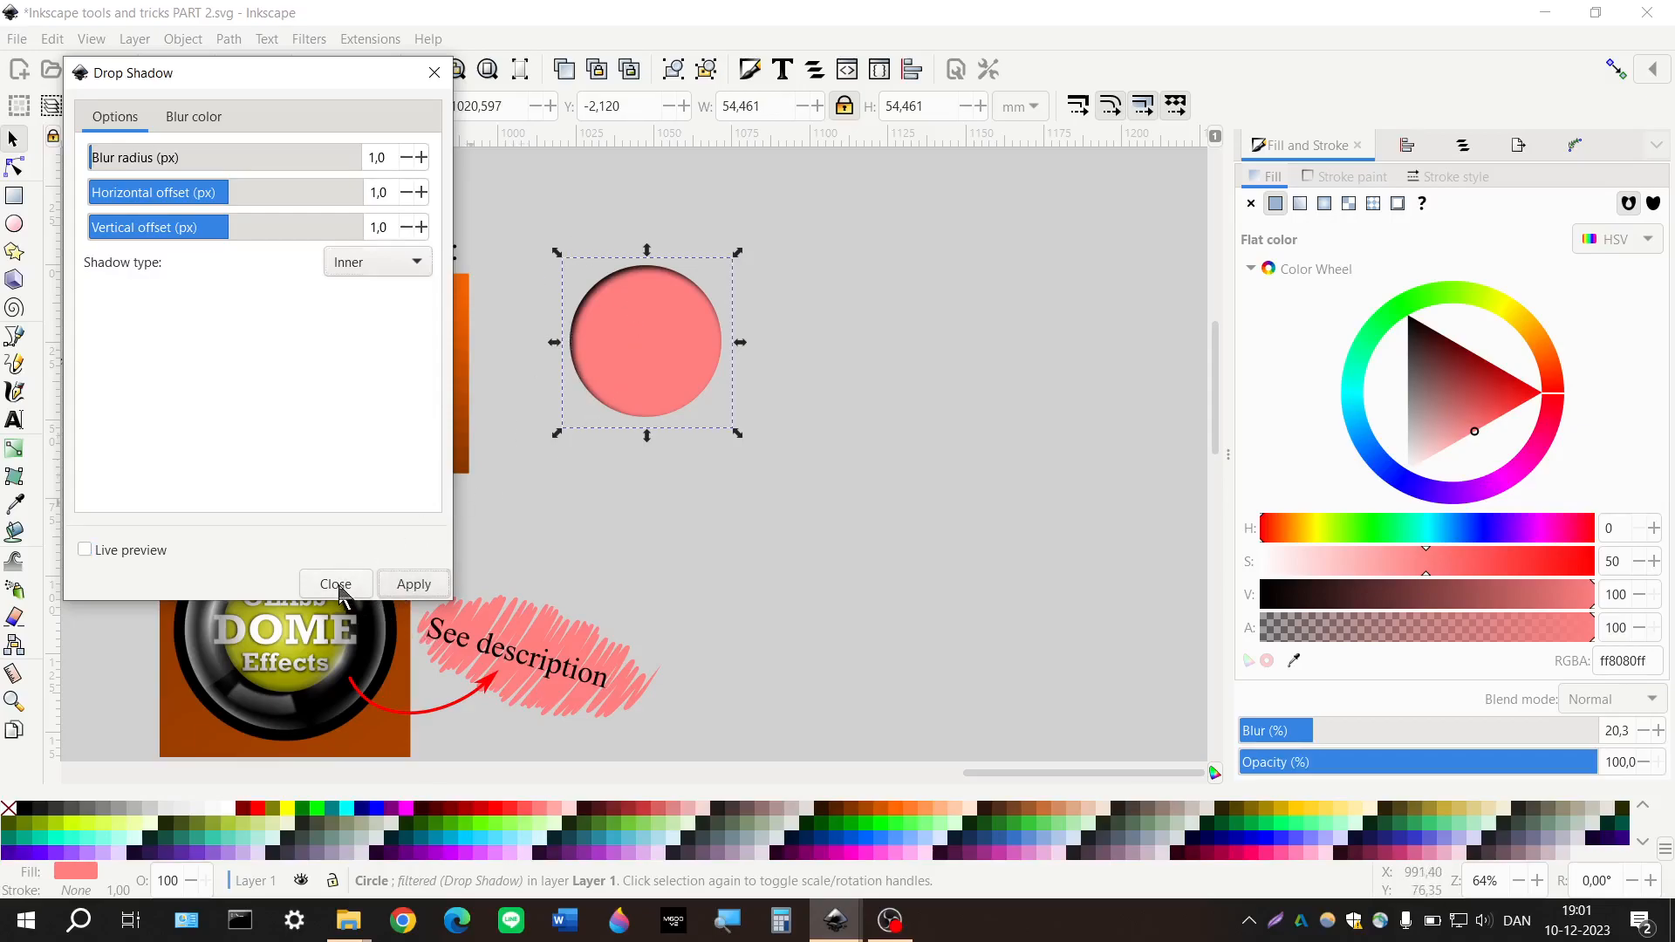
pyautogui.click(342, 586)
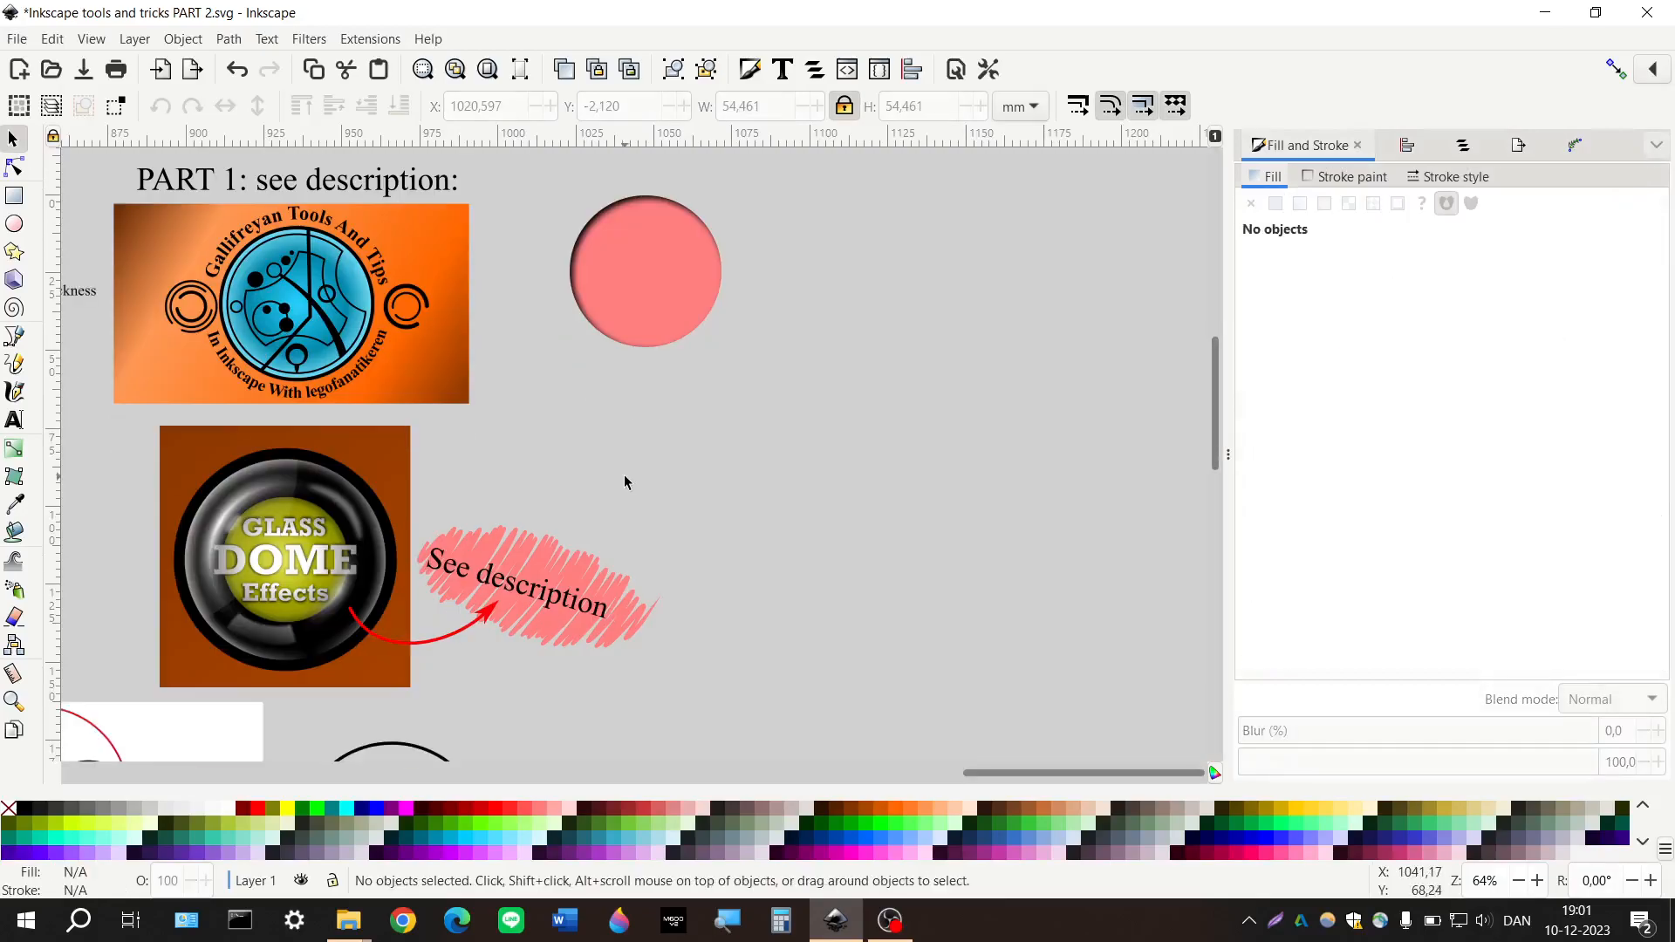
pyautogui.click(625, 475)
# Draw a larger circle with a radius of about 43.6 mm below the shadowed circle and fill it dark red (800000)
pyautogui.scroll(-2, 625, 475)
pyautogui.click(22, 232)
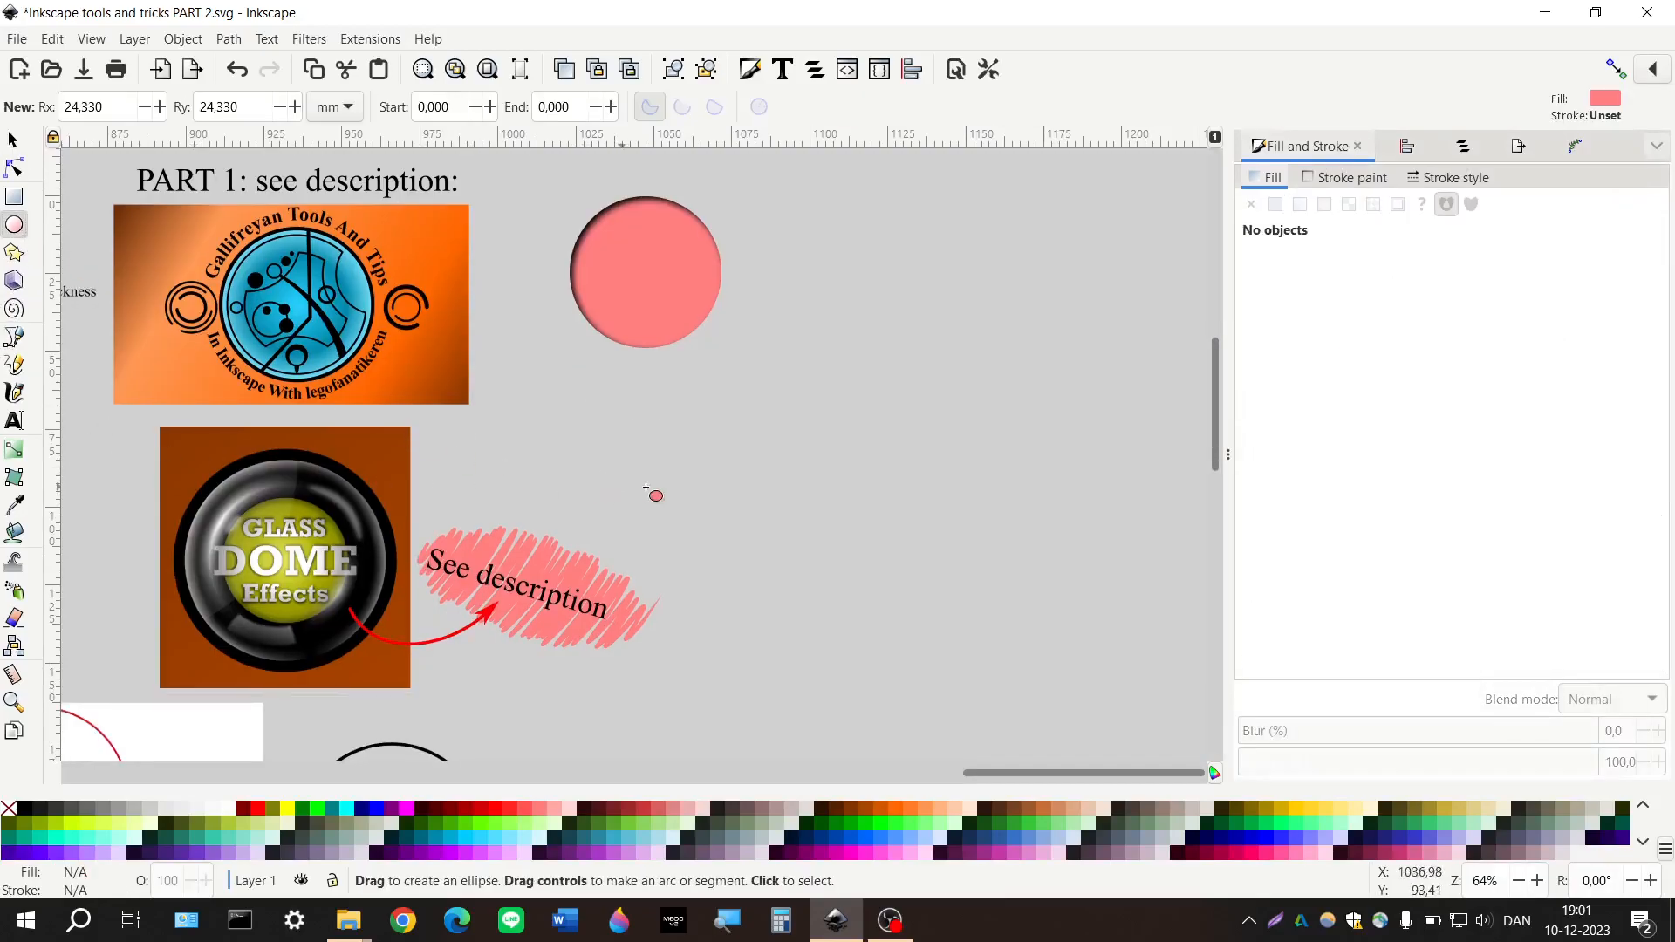
pyautogui.moveTo(879, 593); pyautogui.dragTo(906, 618)
pyautogui.click(447, 809)
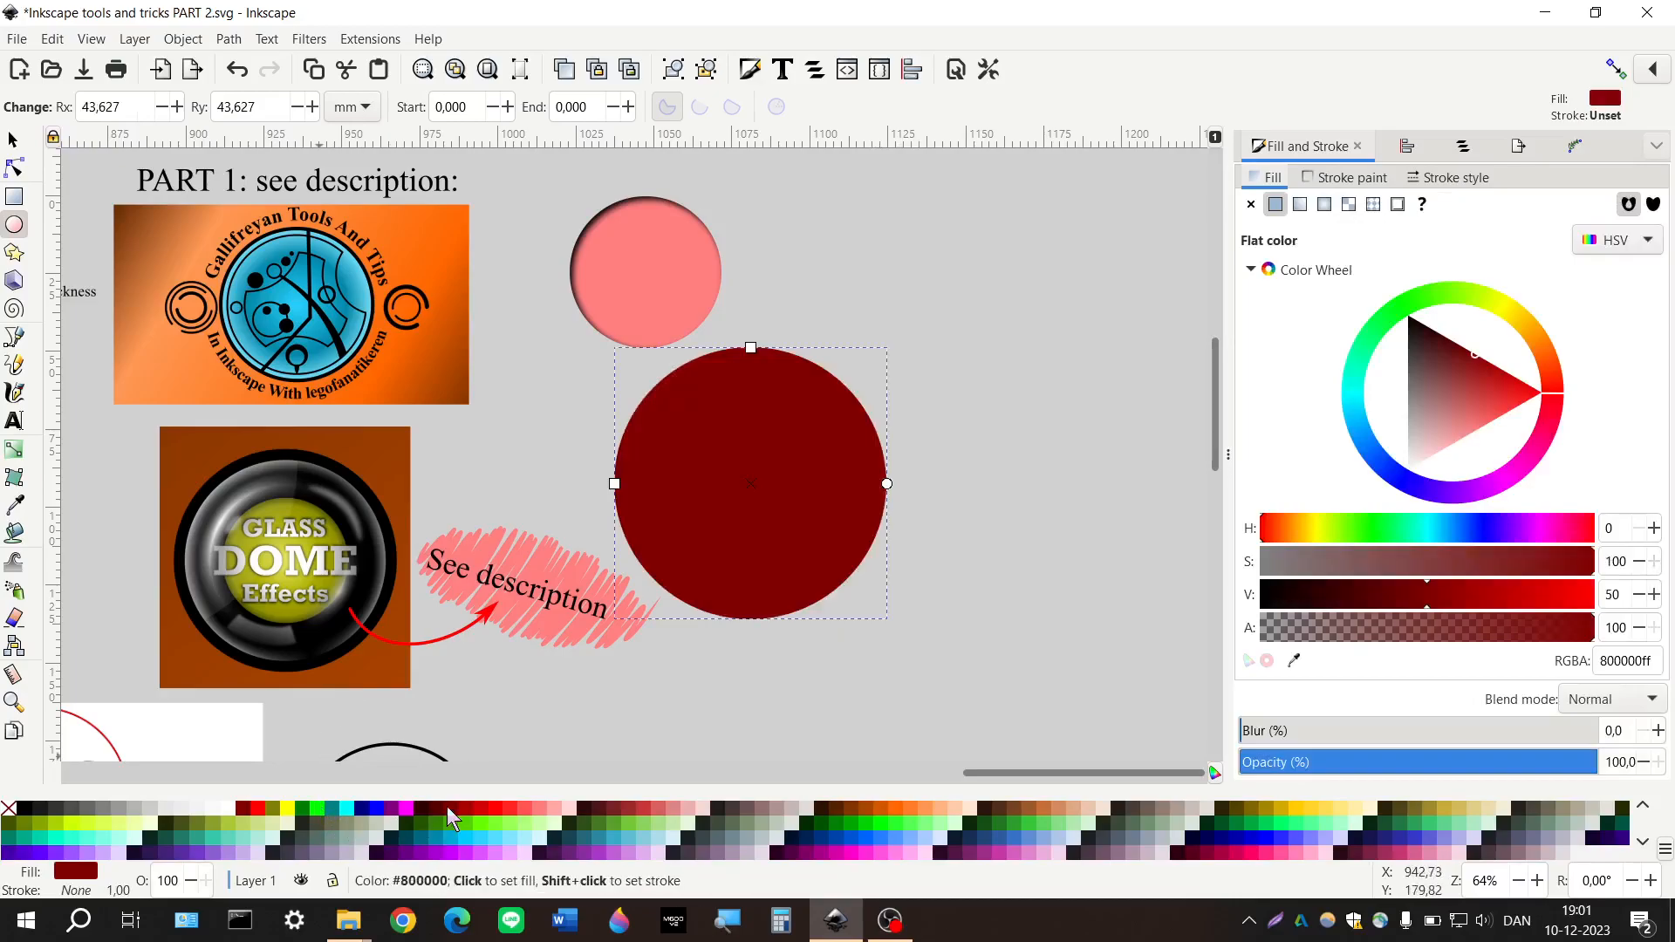
# Apply the Watercolor texture filter to the large dark red circle
pyautogui.click(307, 39)
pyautogui.moveTo(436, 497)
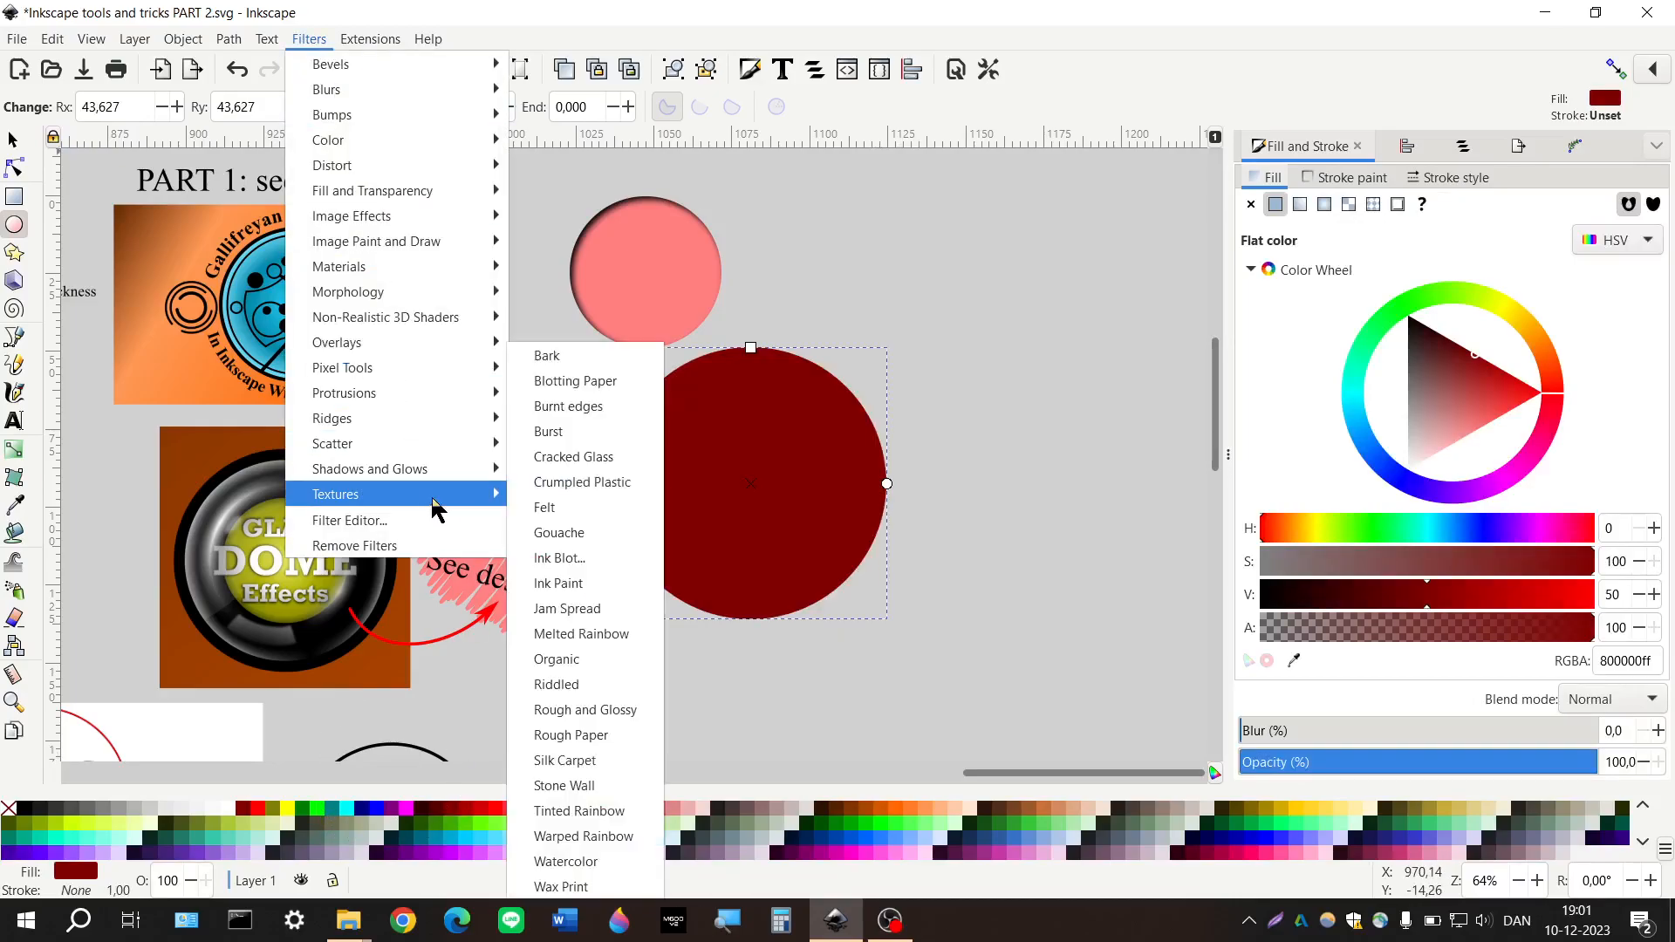
pyautogui.click(576, 861)
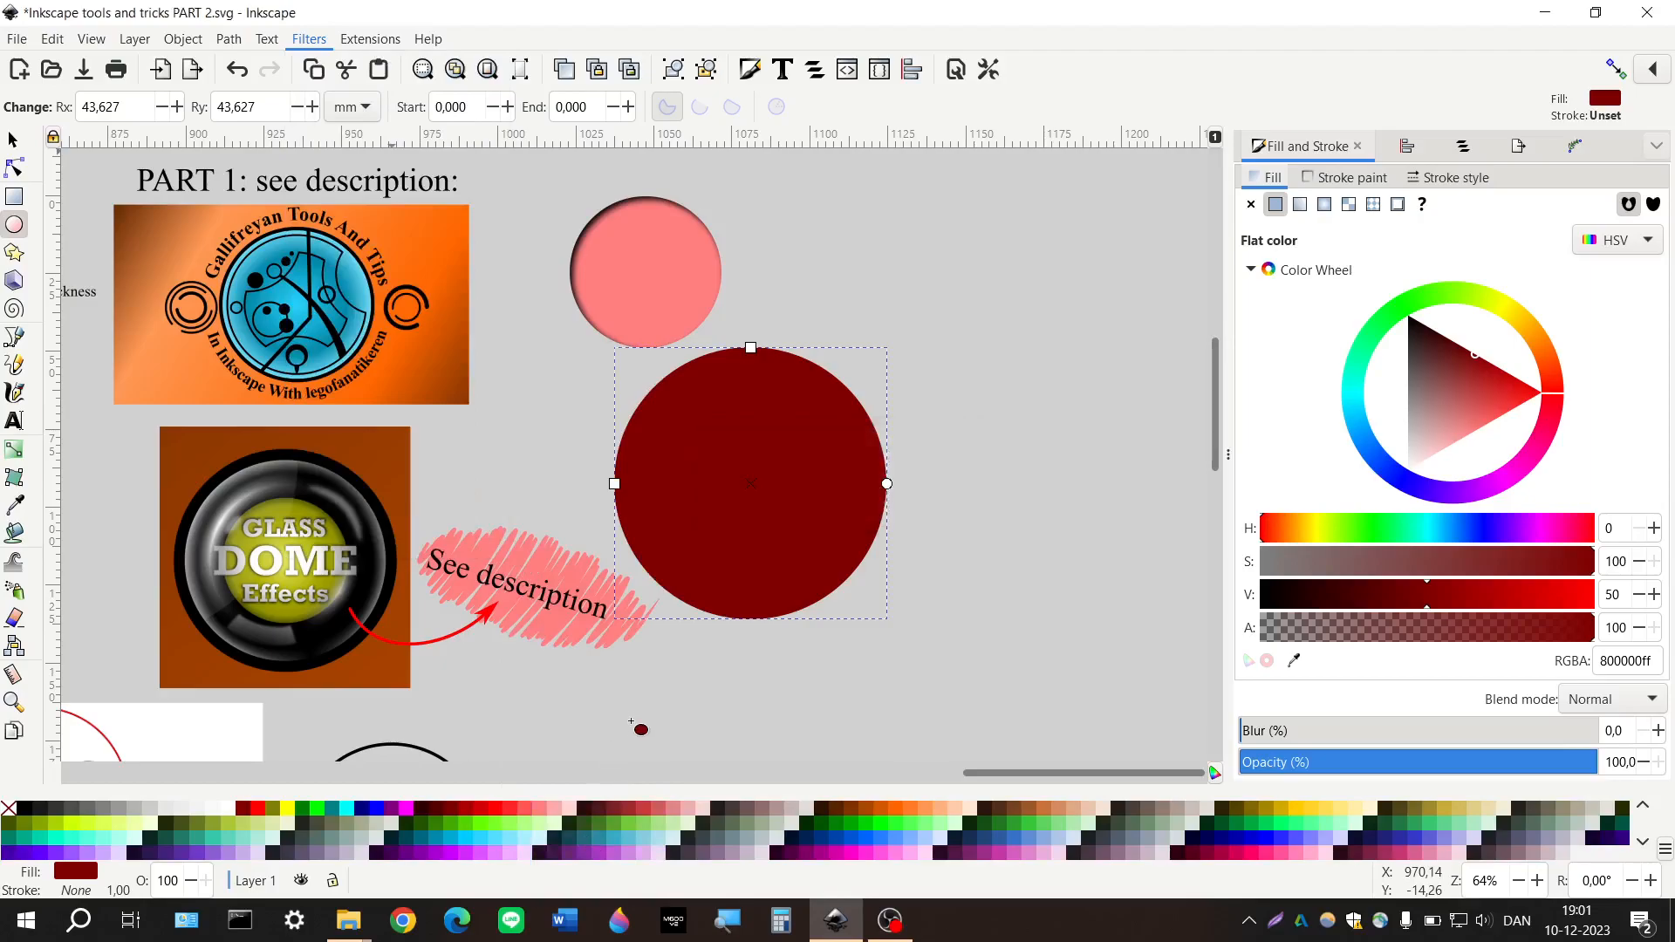
pyautogui.hscroll(4, 527, 608)
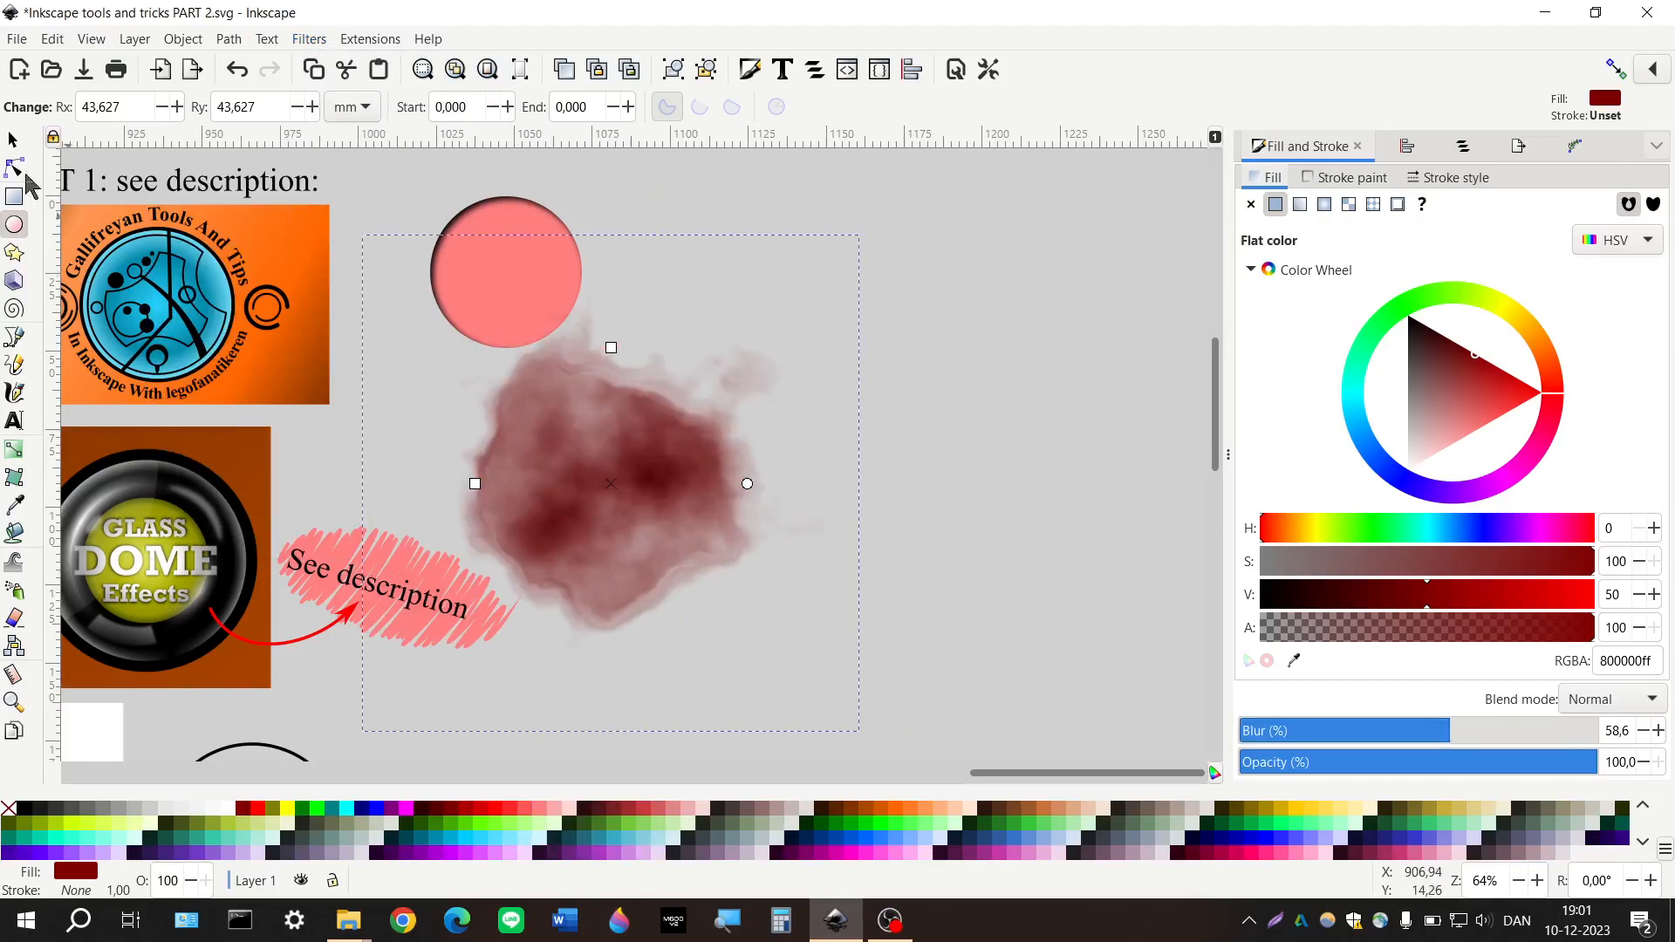
# Move the watercolor-filtered circle a little and change its fill to black (000000)
pyautogui.click(12, 140)
pyautogui.moveTo(620, 512); pyautogui.dragTo(604, 560)
pyautogui.click(24, 810)
pyautogui.scroll(-1, 648, 511)
pyautogui.hscroll(2, 649, 488)
pyautogui.scroll(2, 642, 496)
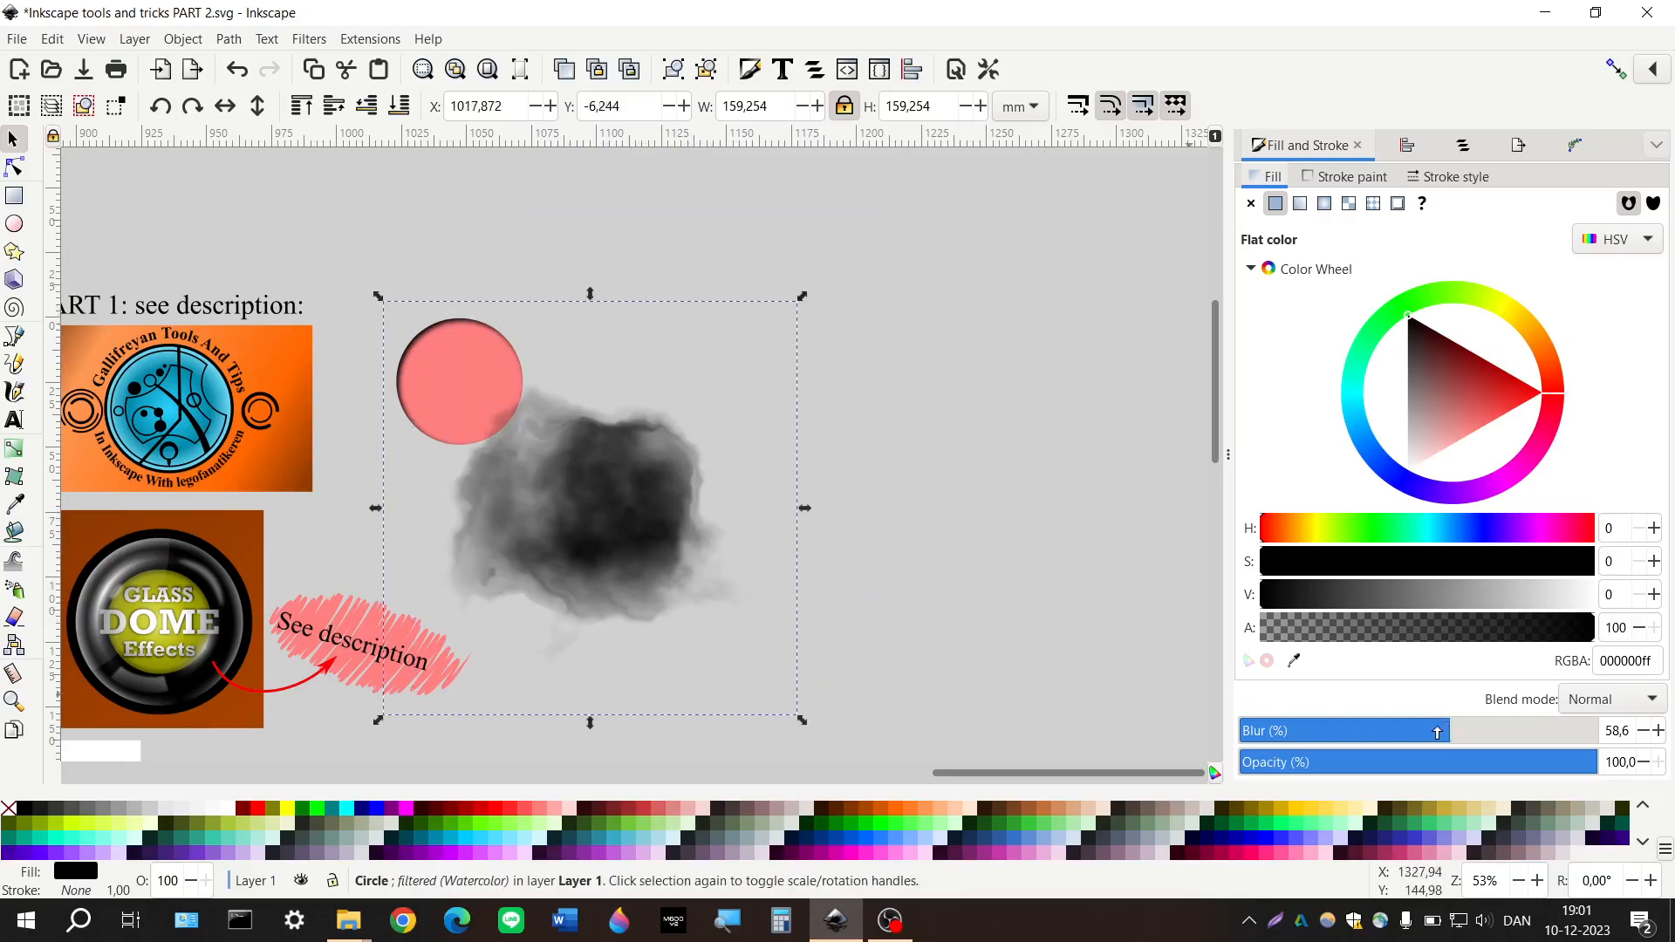
# Set the black watercolor blot's blur to 59.9% and shift it farther from the light red circle
pyautogui.moveTo(1421, 745); pyautogui.dragTo(1455, 767)
pyautogui.moveTo(633, 529); pyautogui.dragTo(736, 522)
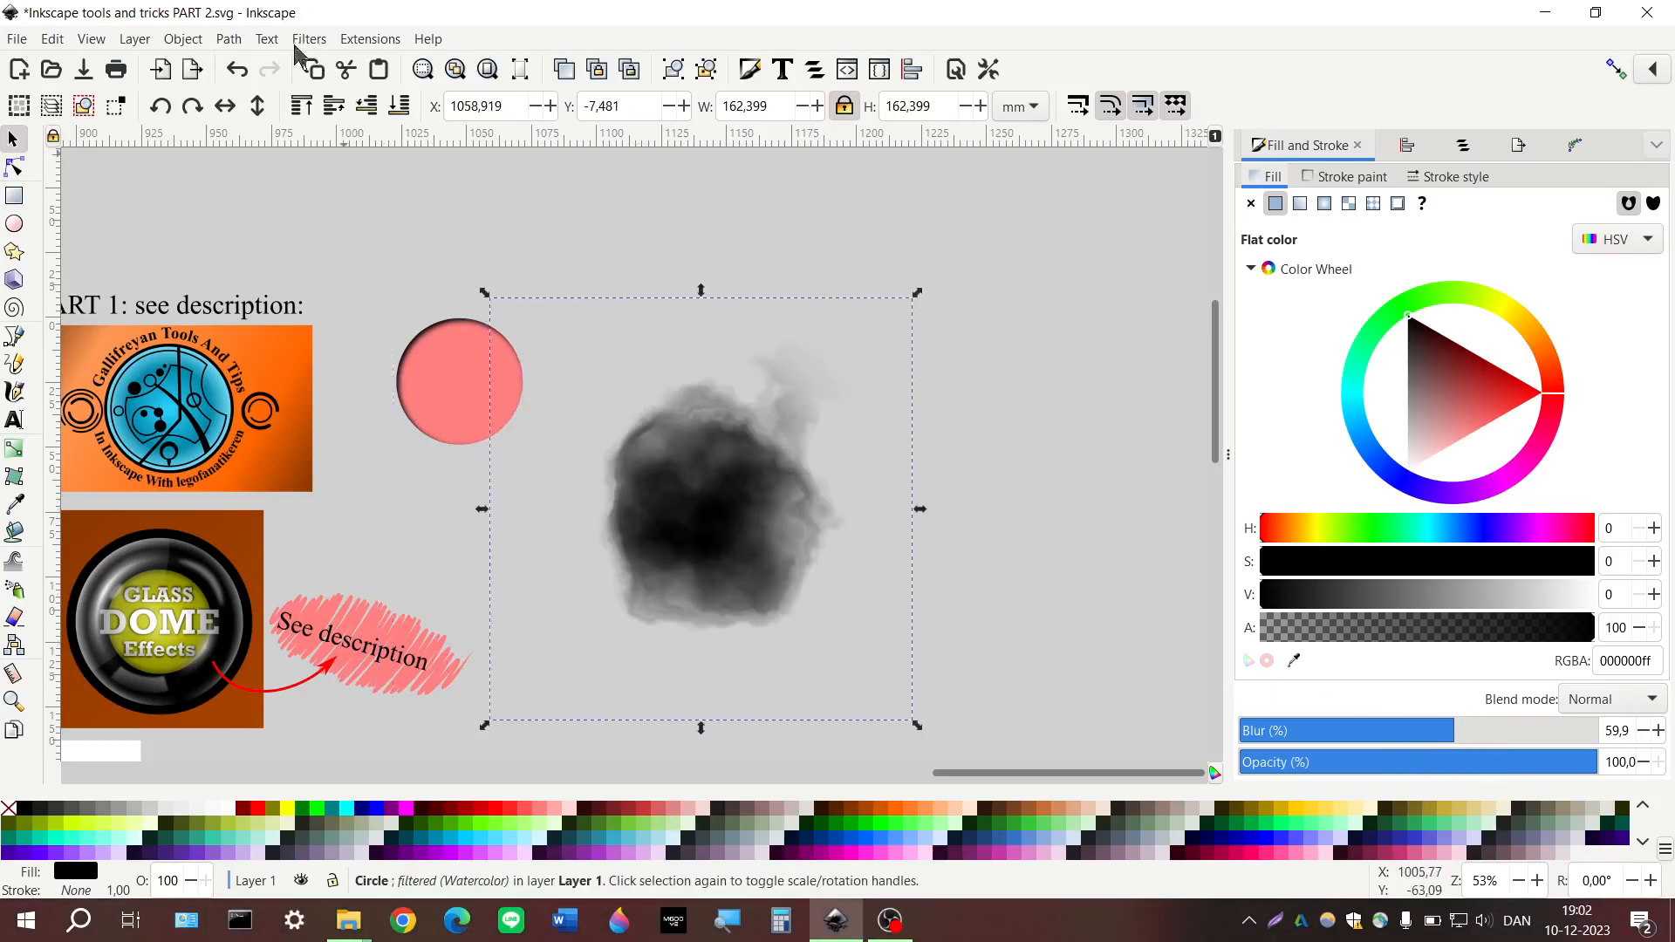
pyautogui.click(230, 39)
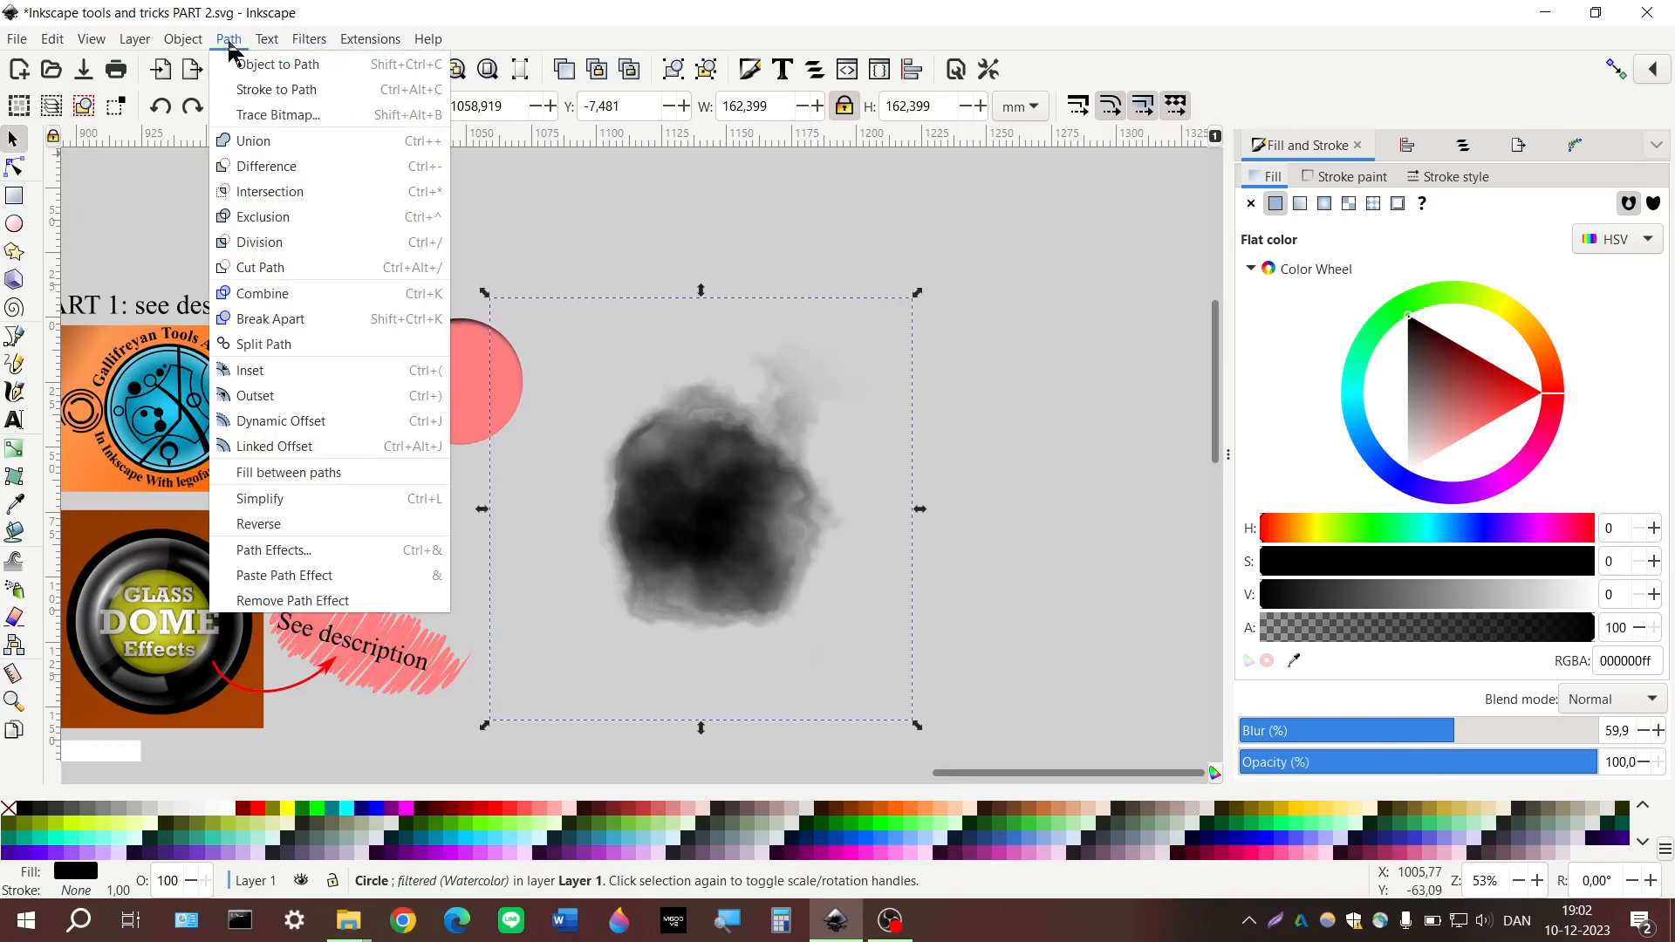
pyautogui.moveTo(266, 39)
pyautogui.click(809, 491)
pyautogui.moveTo(722, 532); pyautogui.dragTo(692, 528)
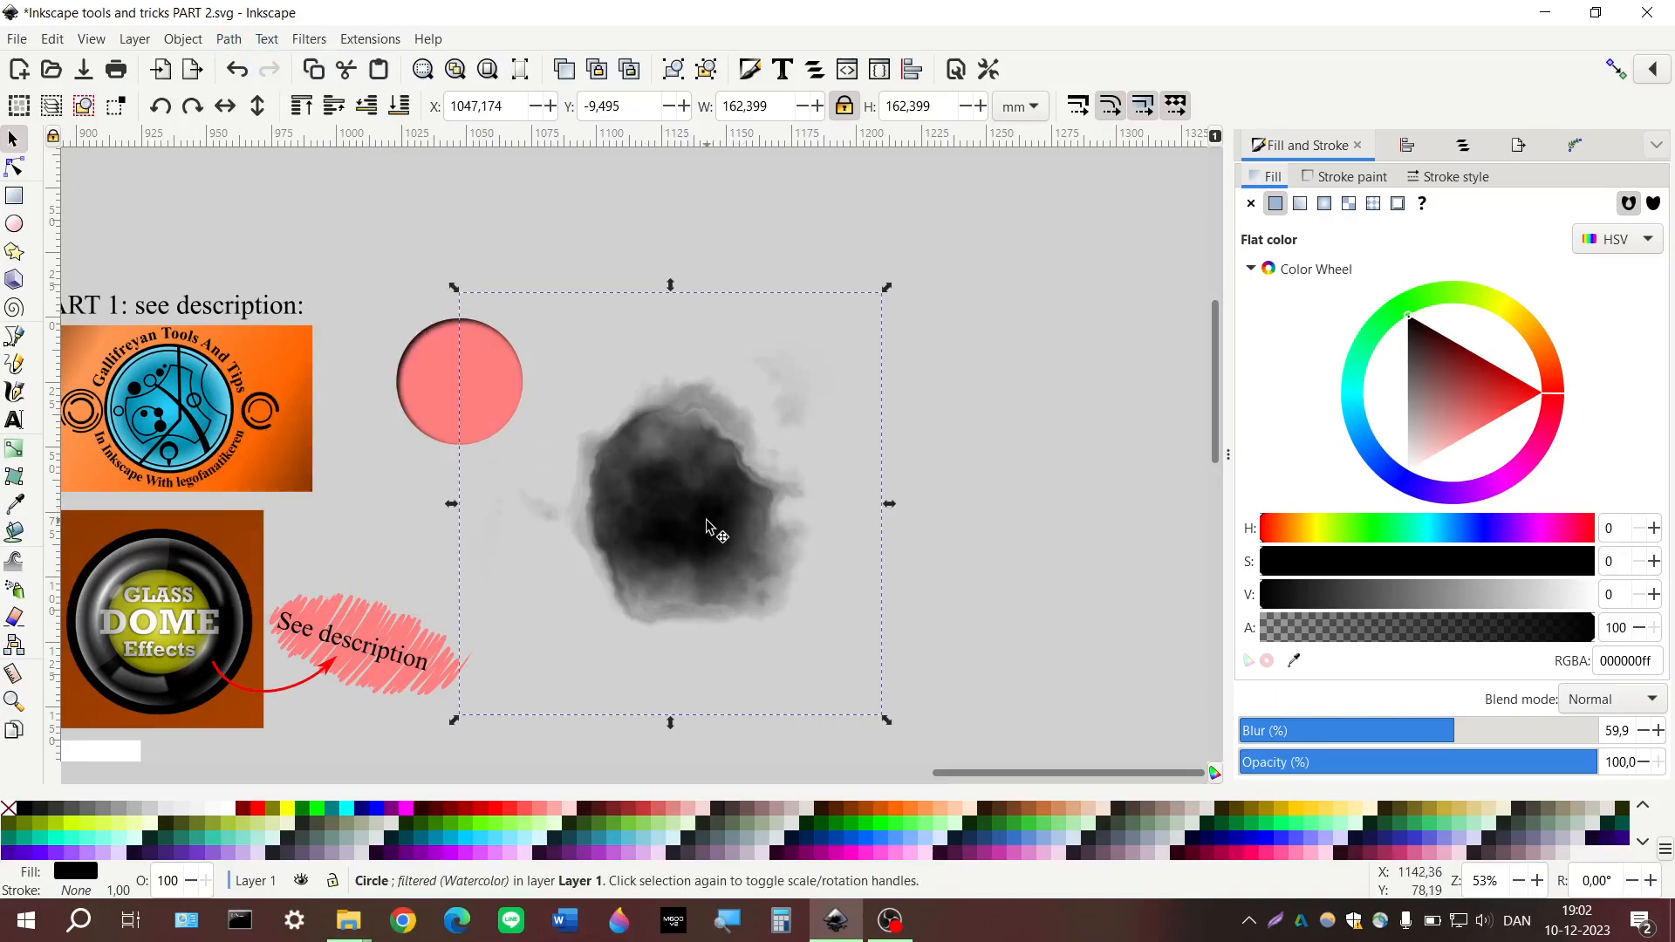
# Scale the watercolor blot down proportionally to about 130 mm wide, place it just below the light red circle and deselect
pyautogui.moveTo(887, 287); pyautogui.dragTo(846, 329)
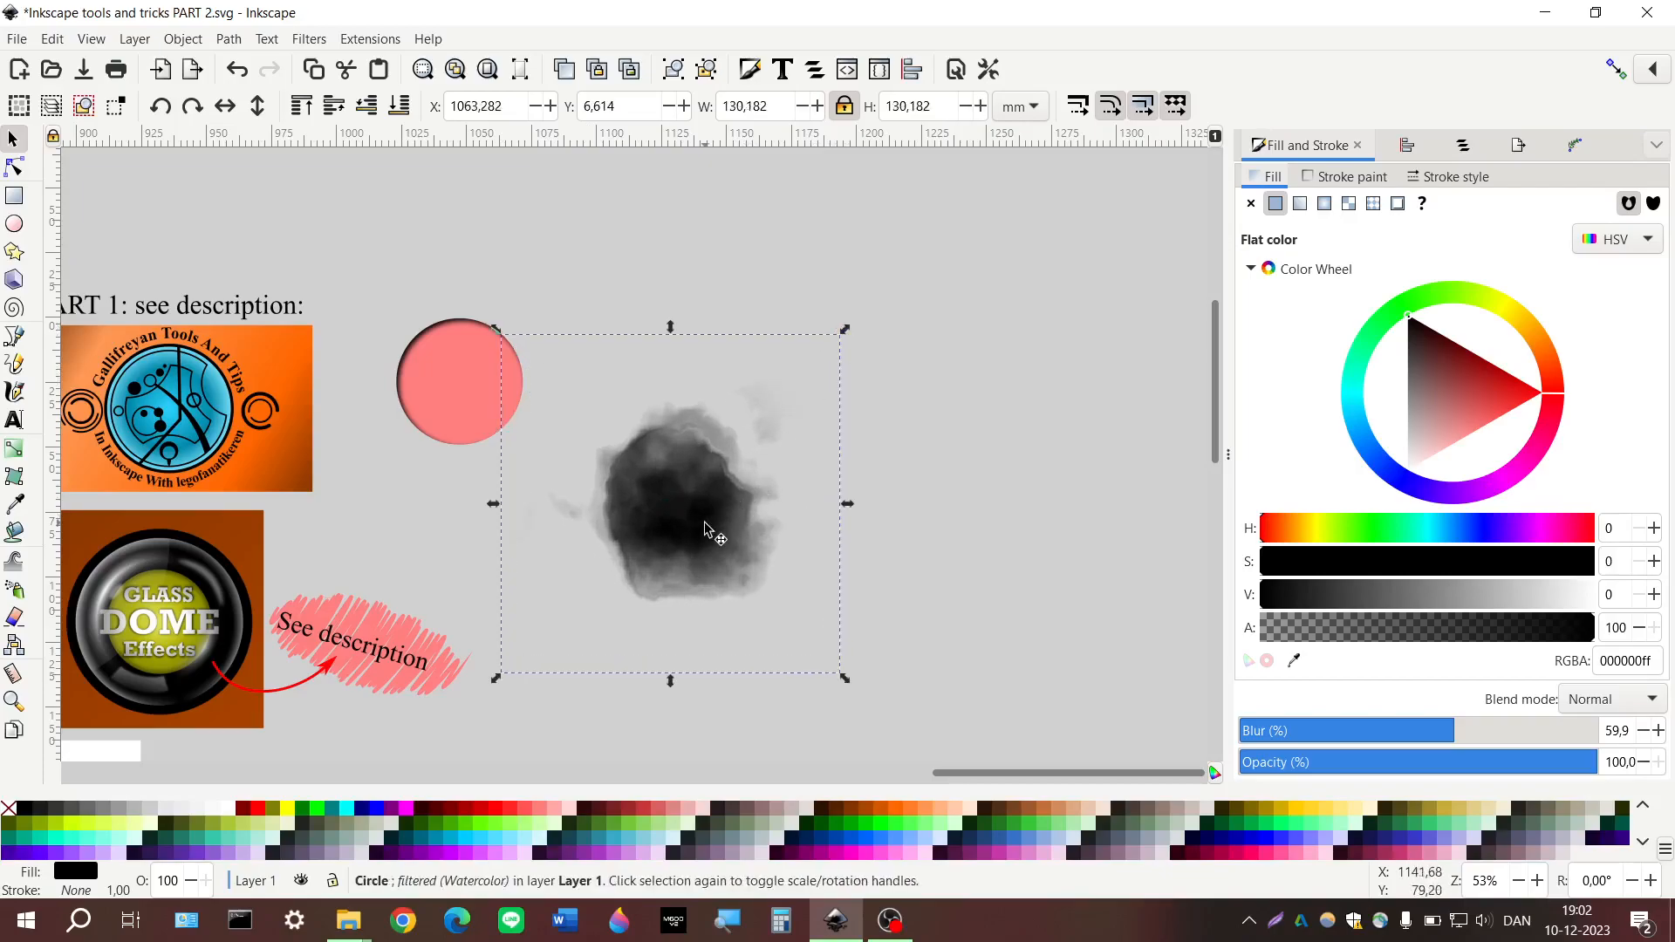
pyautogui.moveTo(706, 530); pyautogui.dragTo(668, 553)
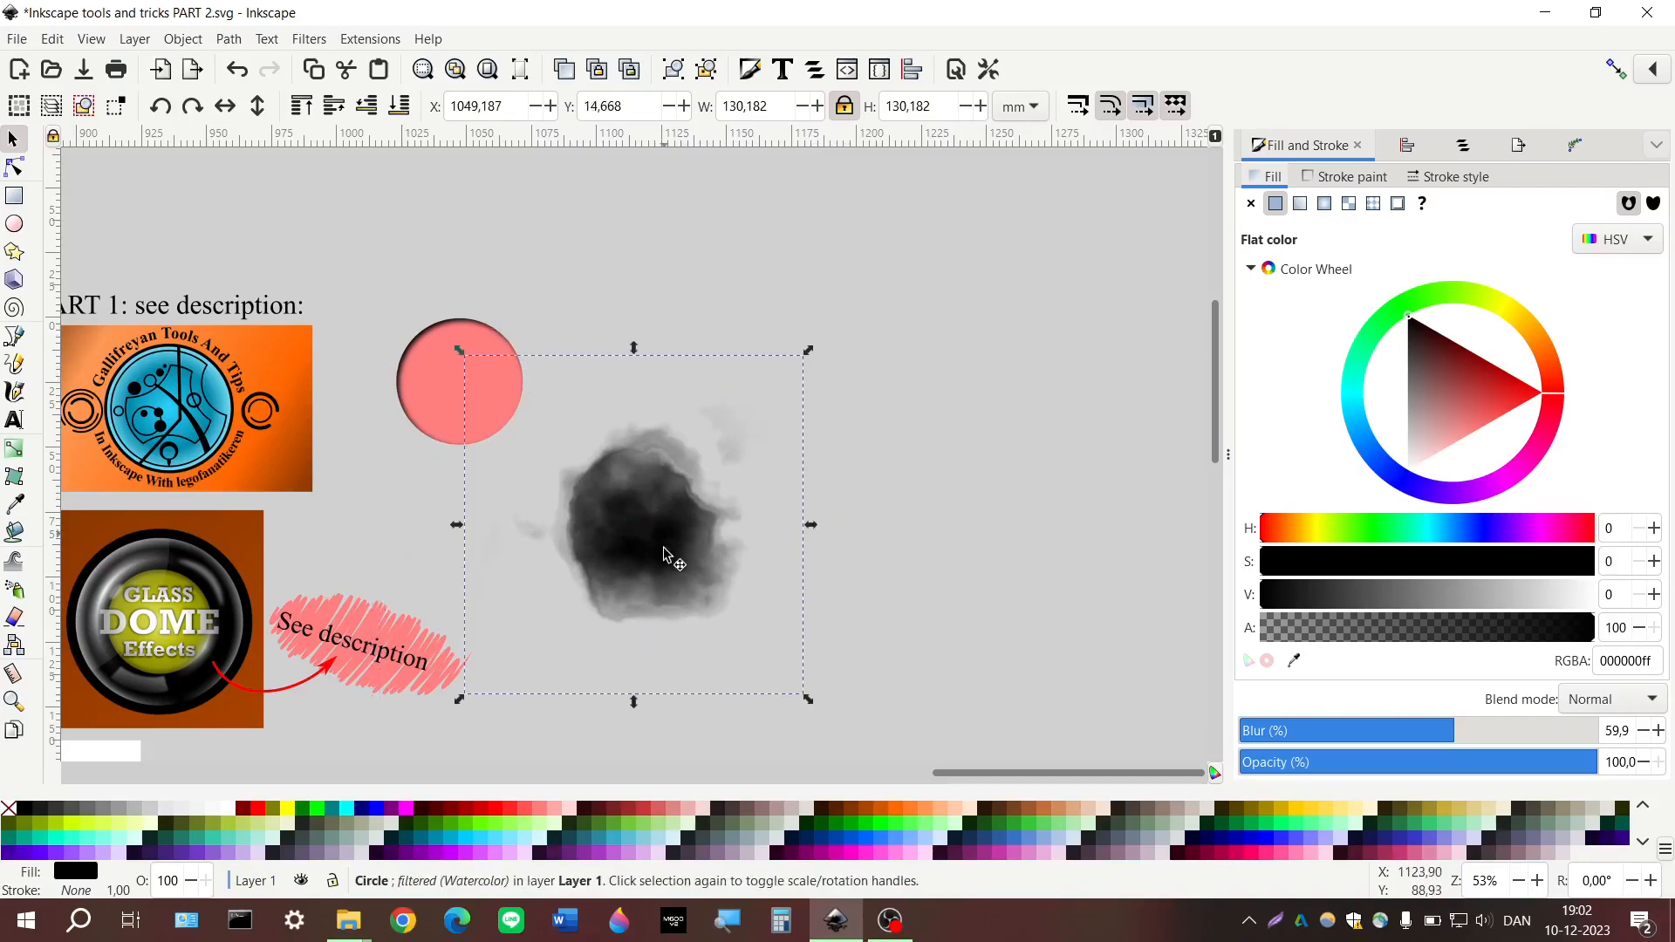
pyautogui.moveTo(595, 592)
pyautogui.mouseDown()
pyautogui.moveTo(527, 630)
pyautogui.moveTo(607, 547)
pyautogui.moveTo(579, 576)
pyautogui.mouseUp()
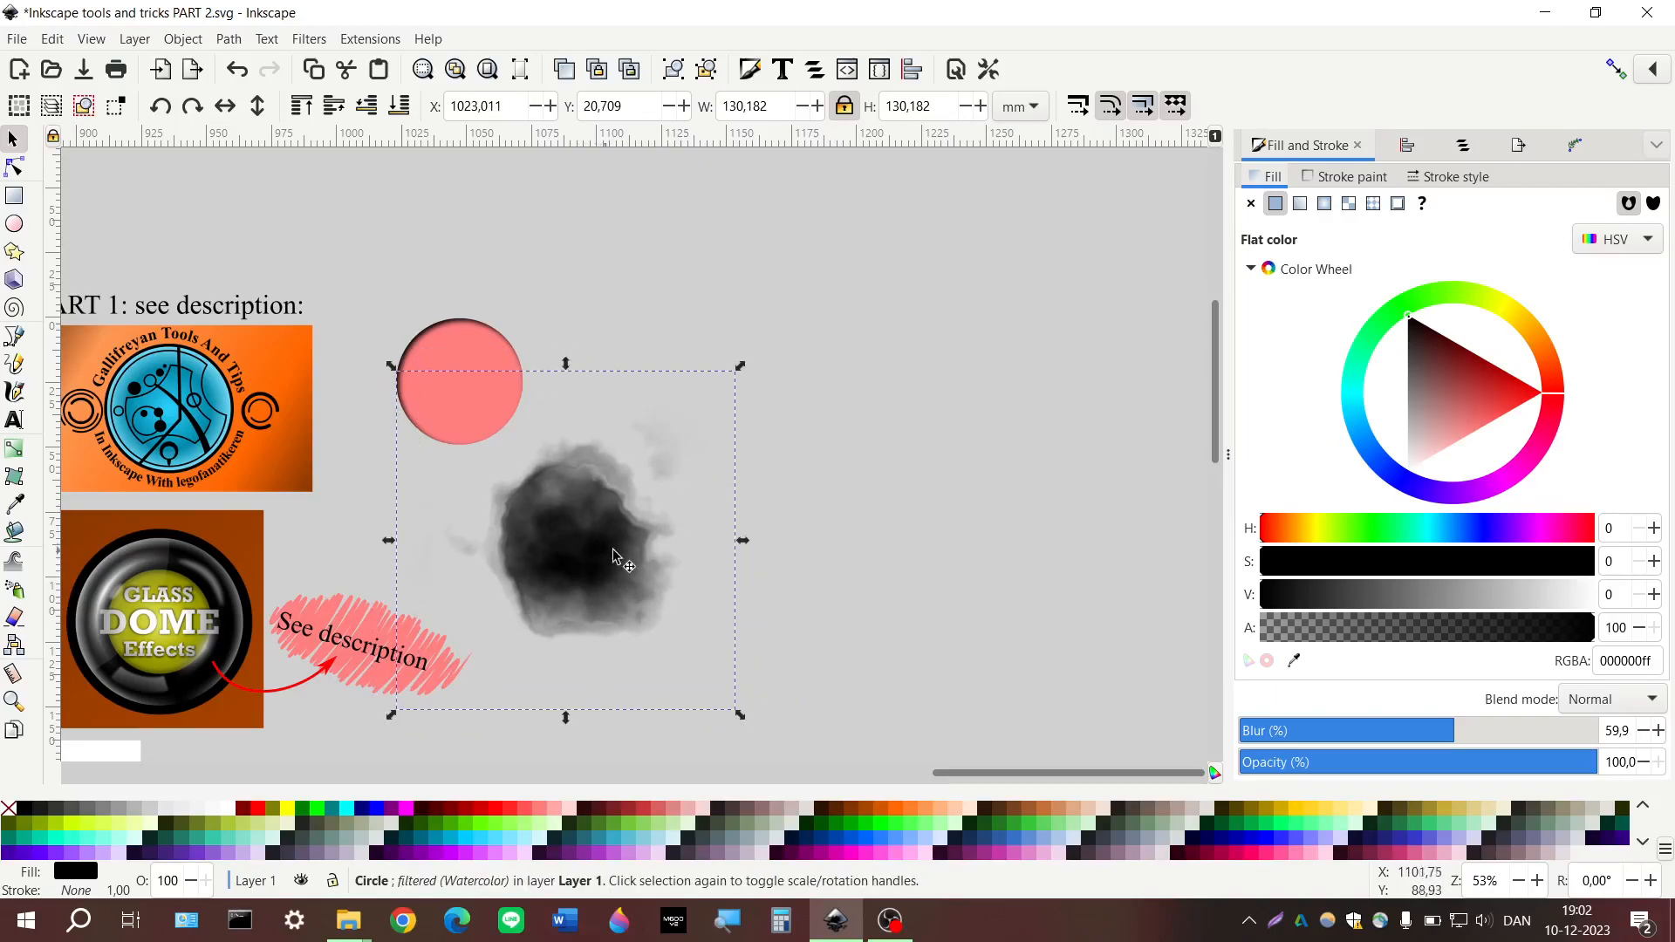
pyautogui.hscroll(-4, 612, 548)
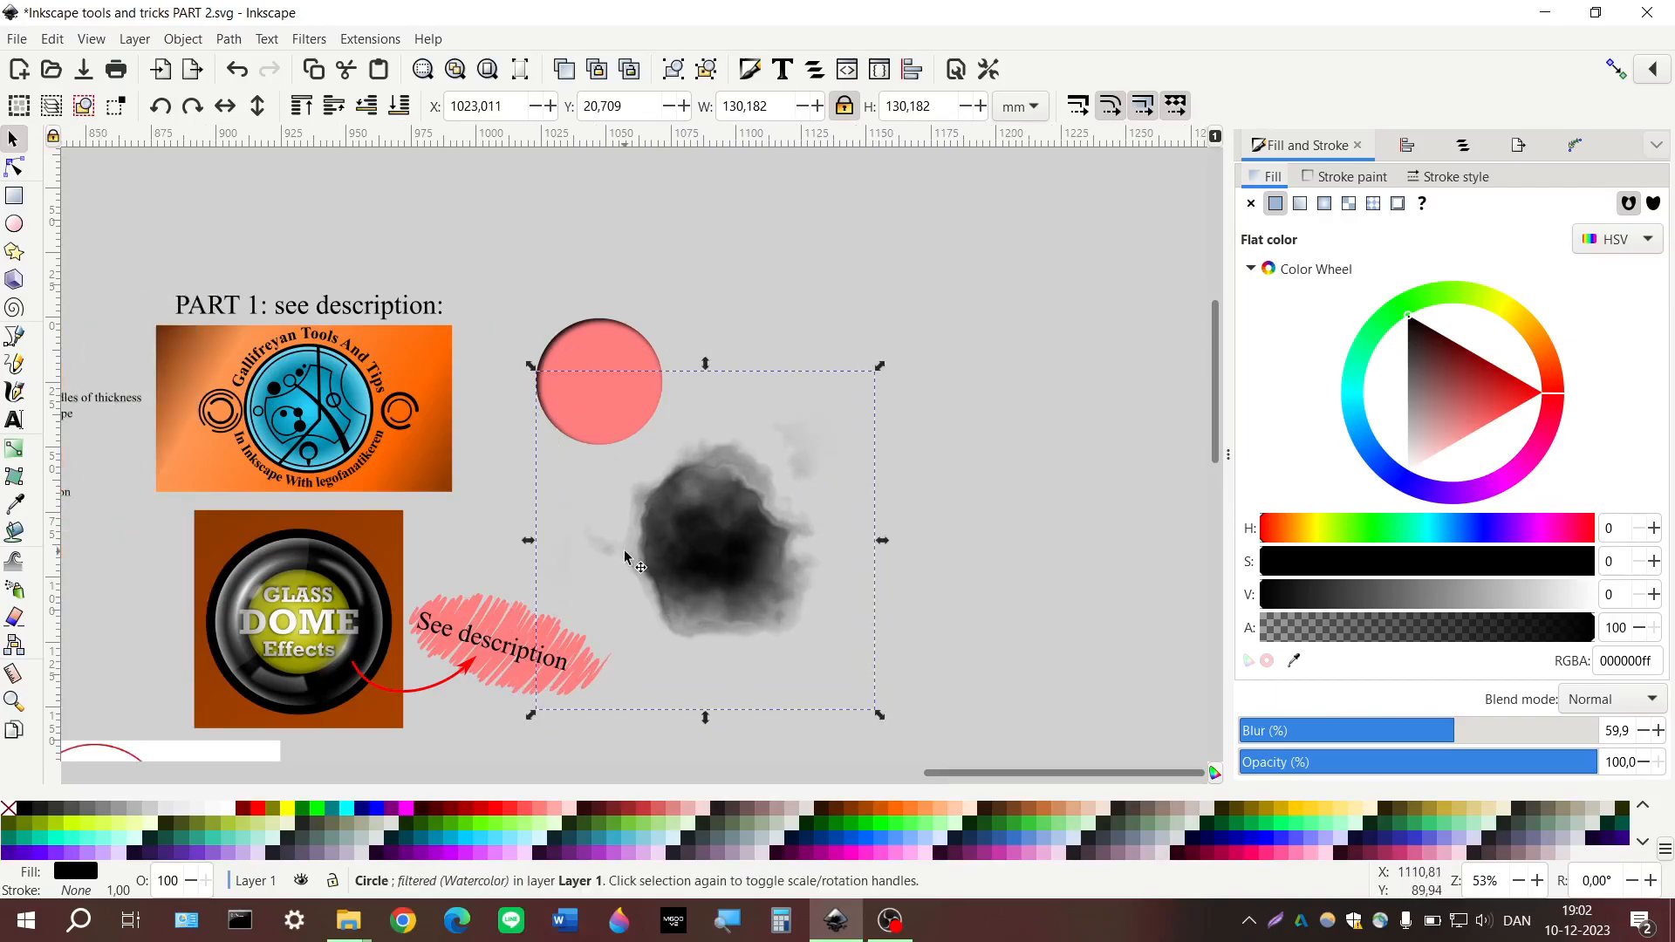
pyautogui.hscroll(-6, 626, 554)
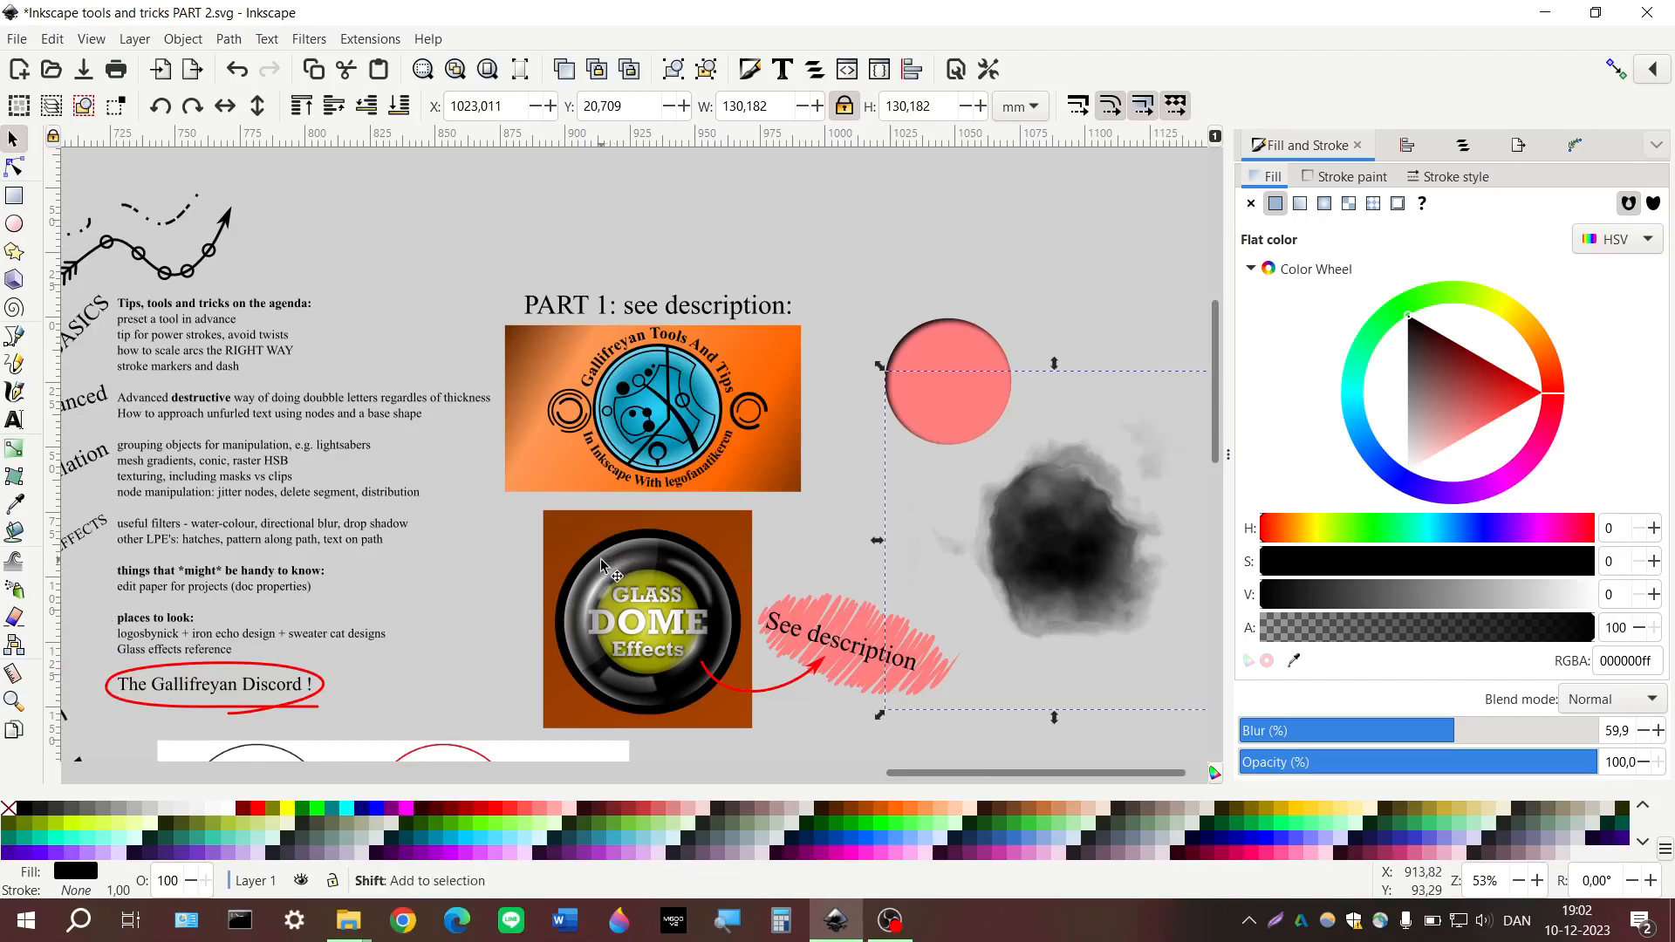
pyautogui.hscroll(5, 601, 558)
pyautogui.click(289, 155)
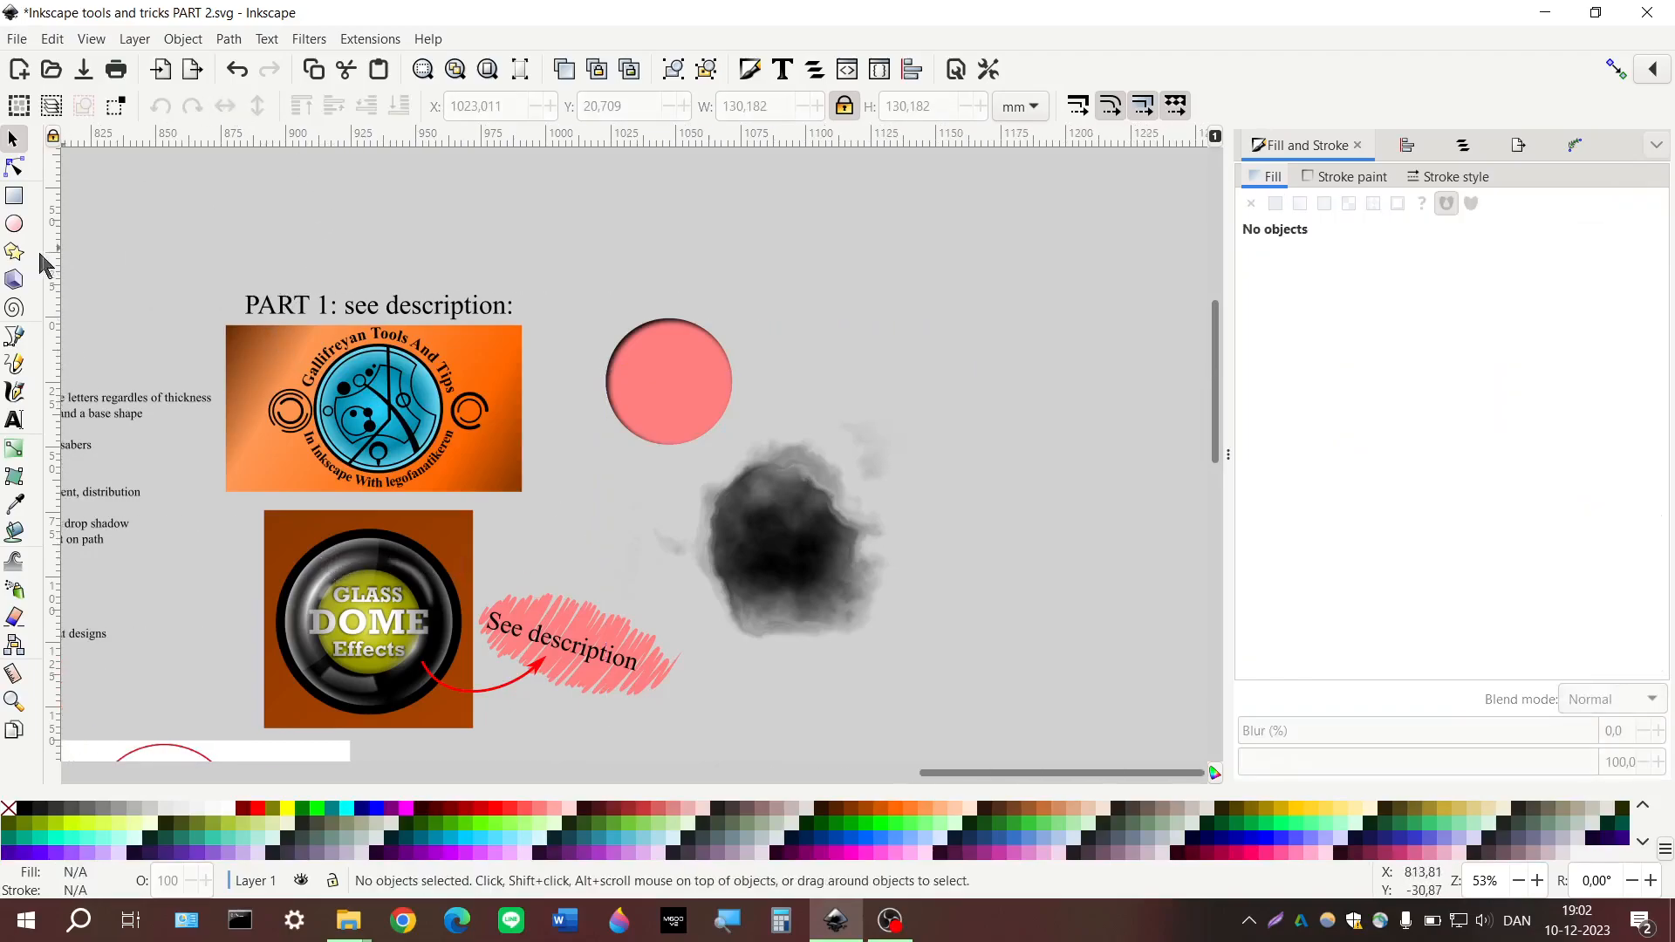
# Draw a black circle with a radius of about 17.1 mm above the watercolor blot
pyautogui.click(14, 225)
pyautogui.moveTo(797, 284); pyautogui.dragTo(880, 391)
pyautogui.hscroll(3, 880, 391)
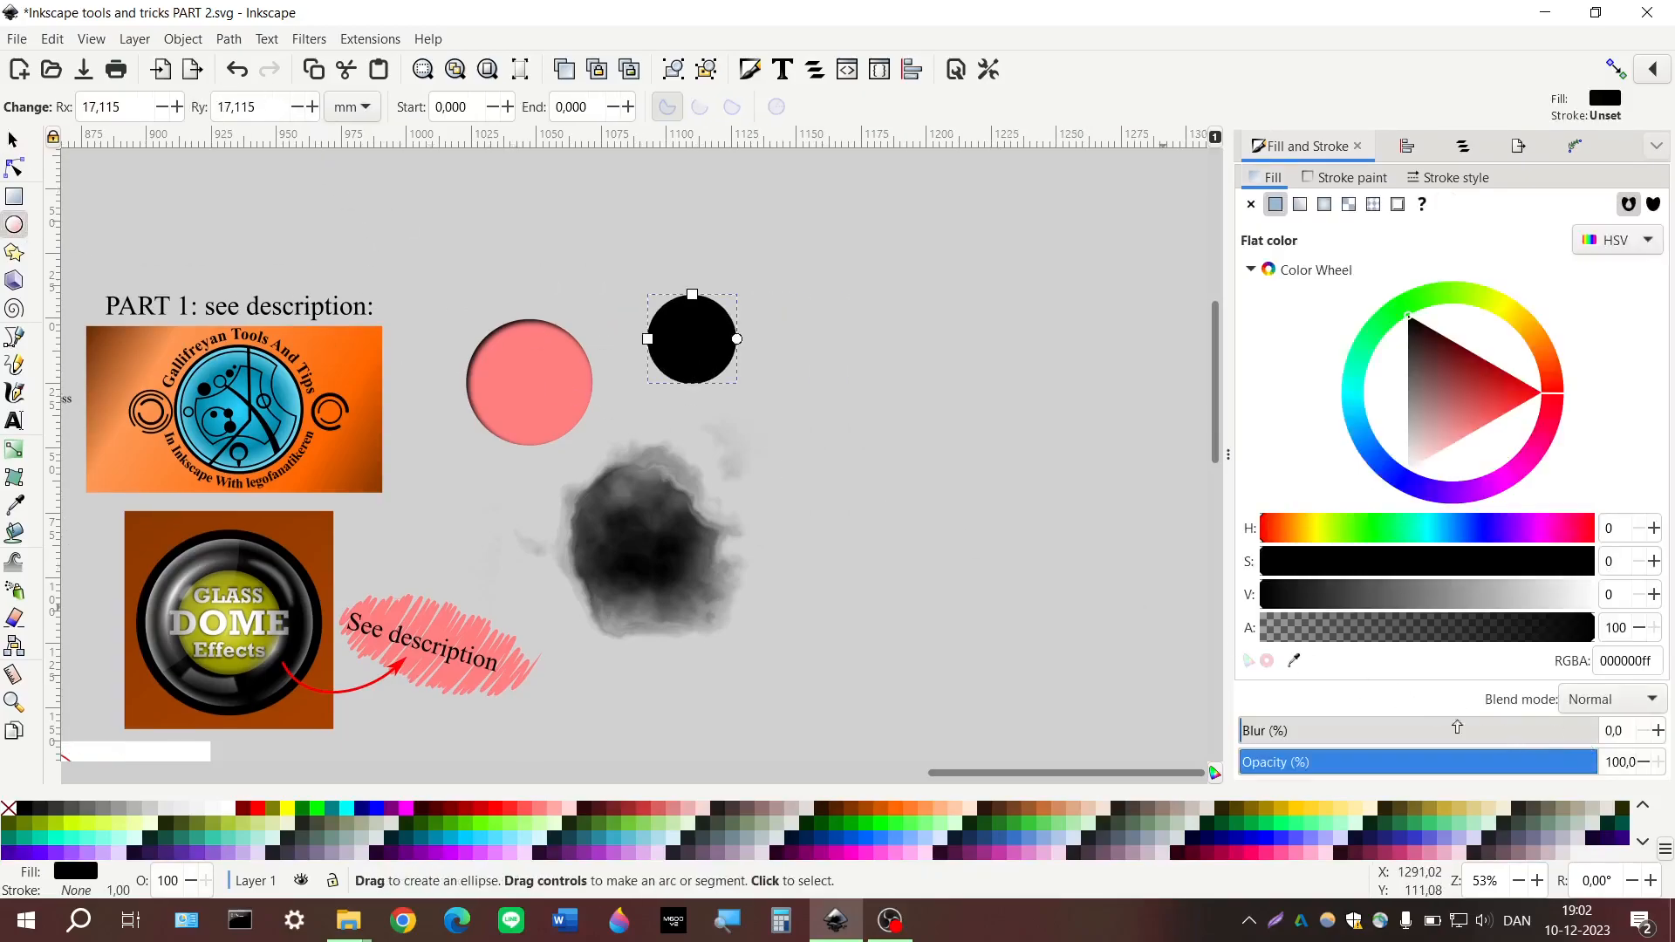
pyautogui.moveTo(1458, 726); pyautogui.dragTo(1241, 742)
# Apply the Blur filter to the small black circle with live preview, horizontal blur 0.01 and vertical blur 10, and close its settings
pyautogui.click(267, 39)
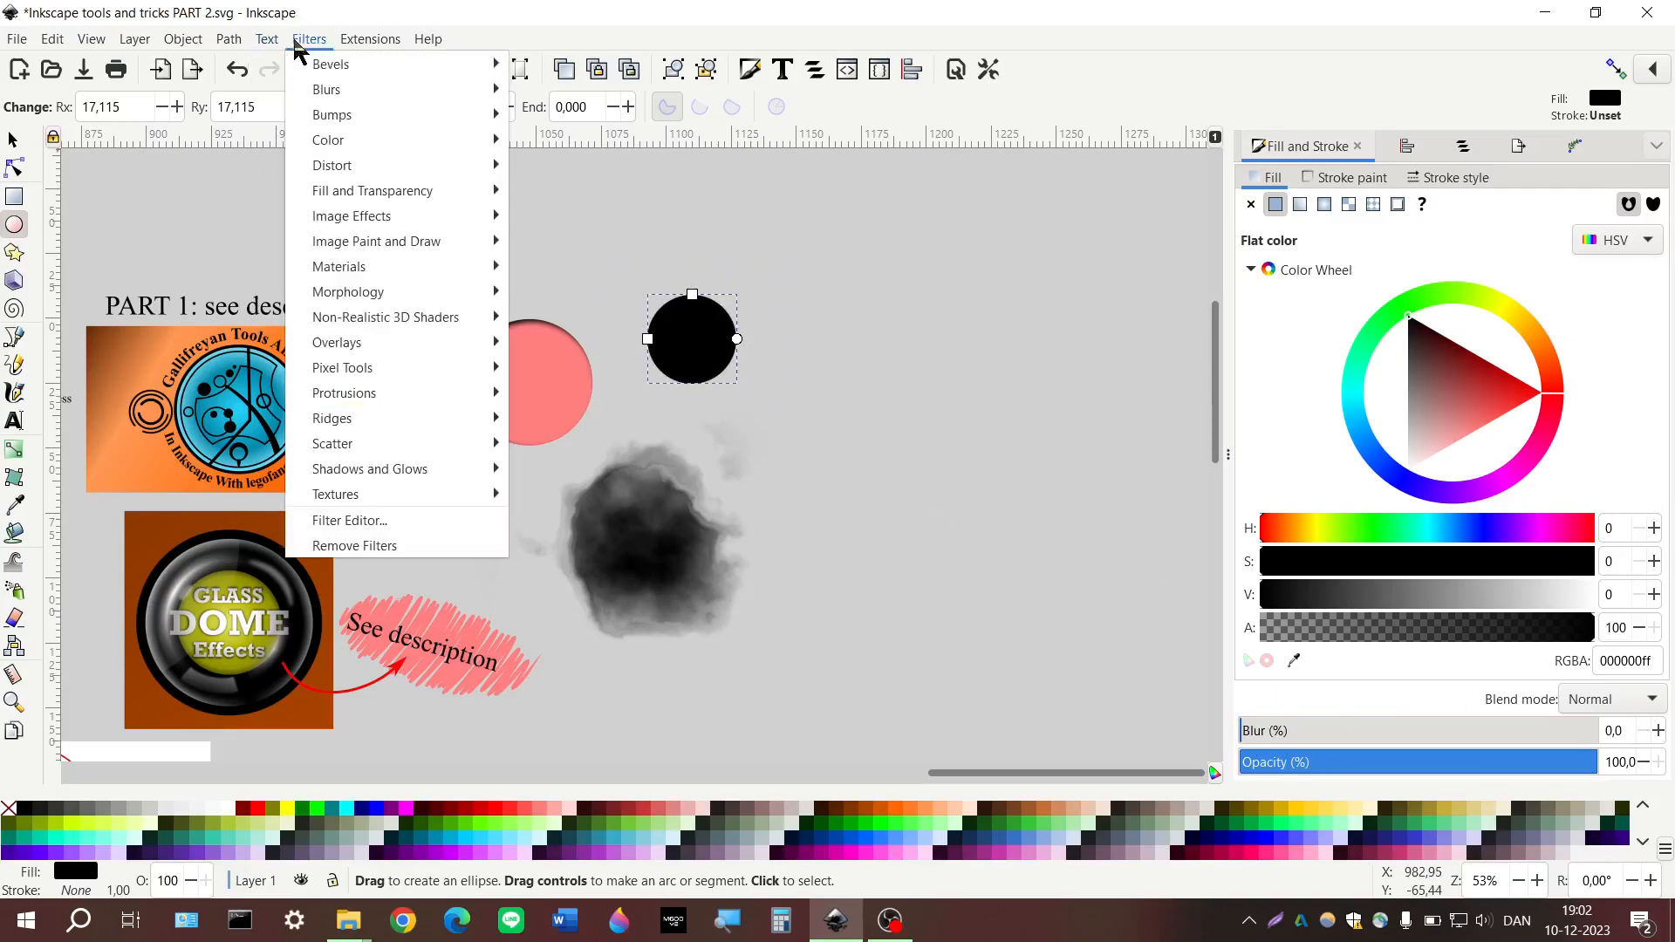
pyautogui.moveTo(341, 94)
pyautogui.click(550, 140)
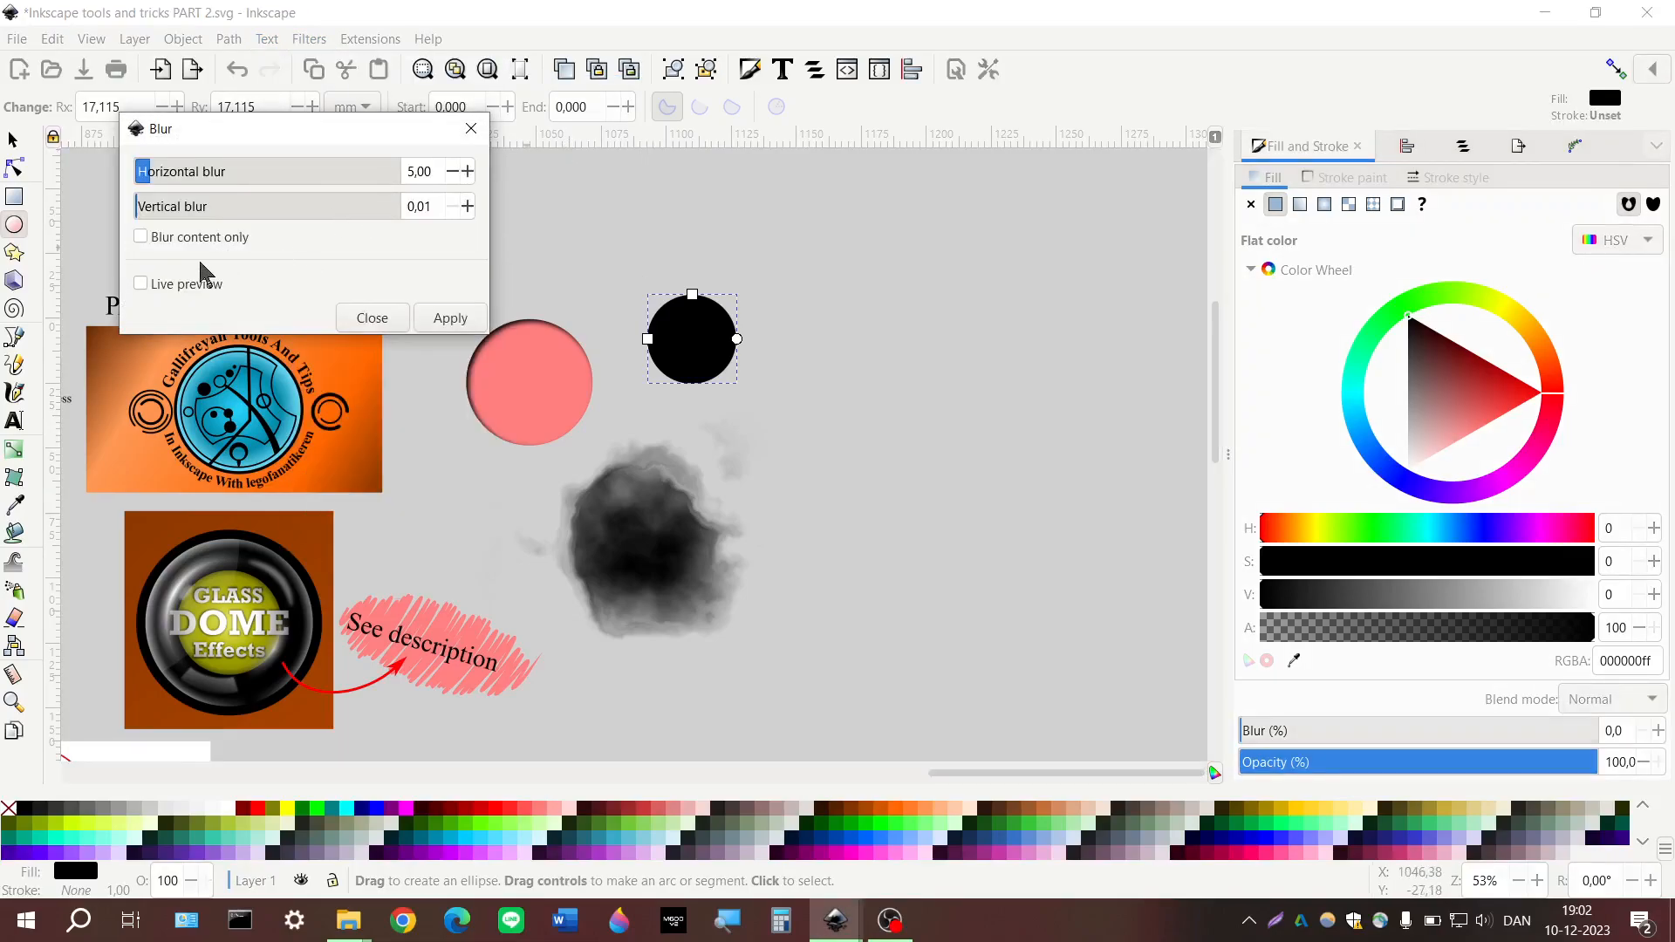
pyautogui.click(256, 292)
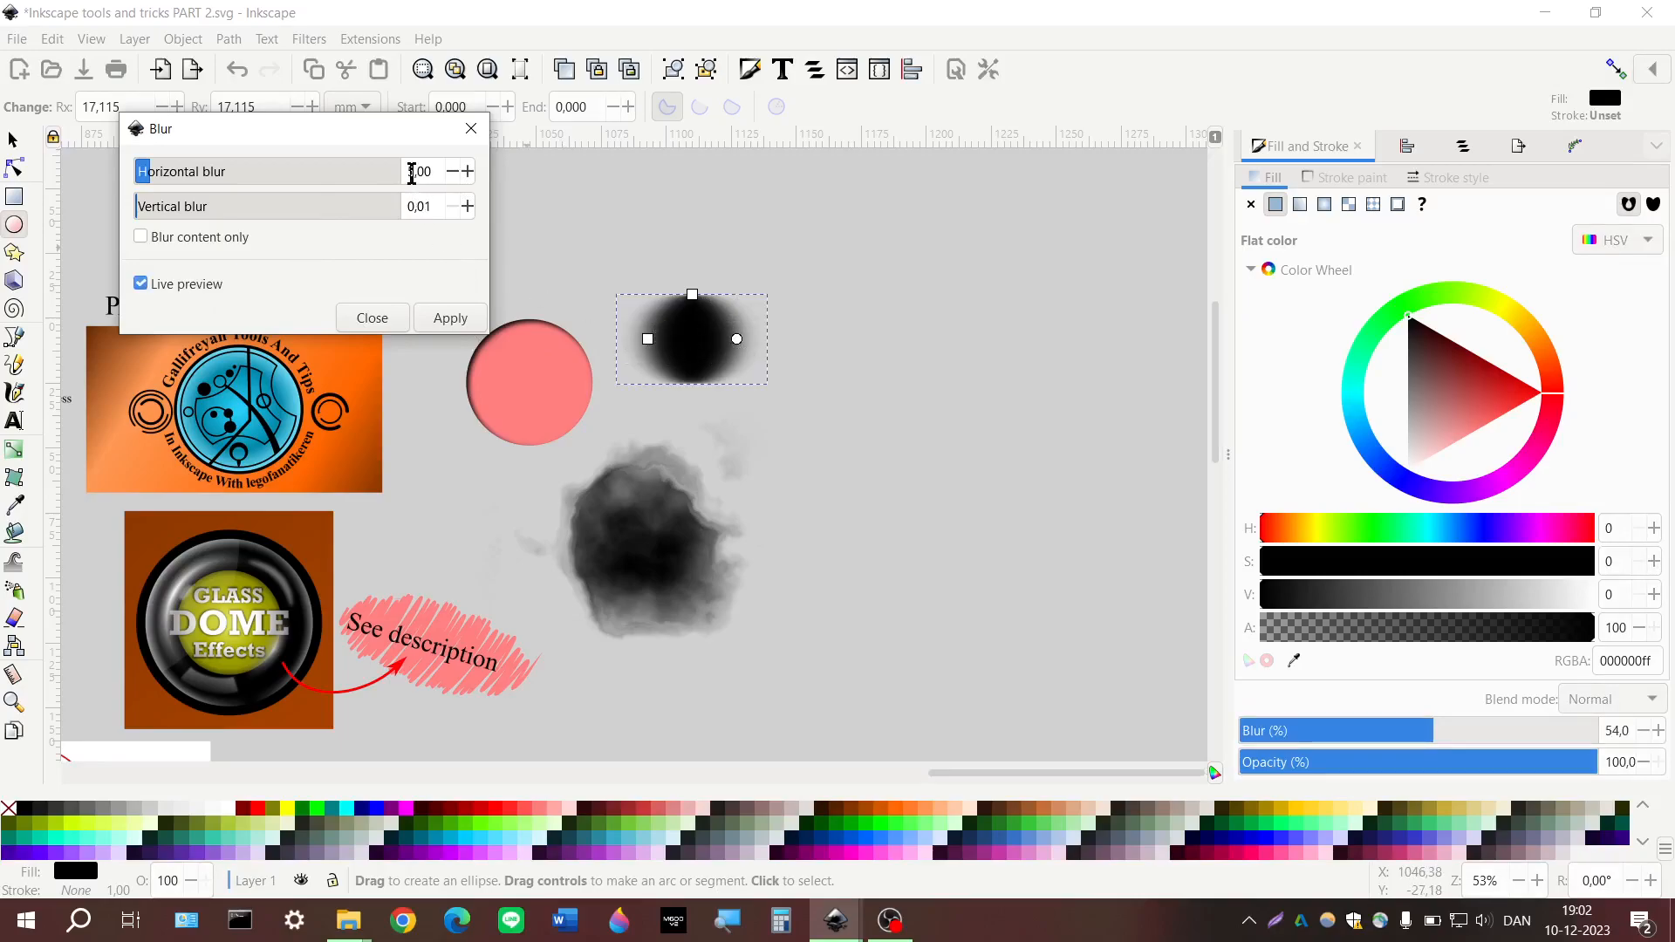
pyautogui.doubleClick(412, 177)
pyautogui.write('0,01')
pyautogui.press('Tab')
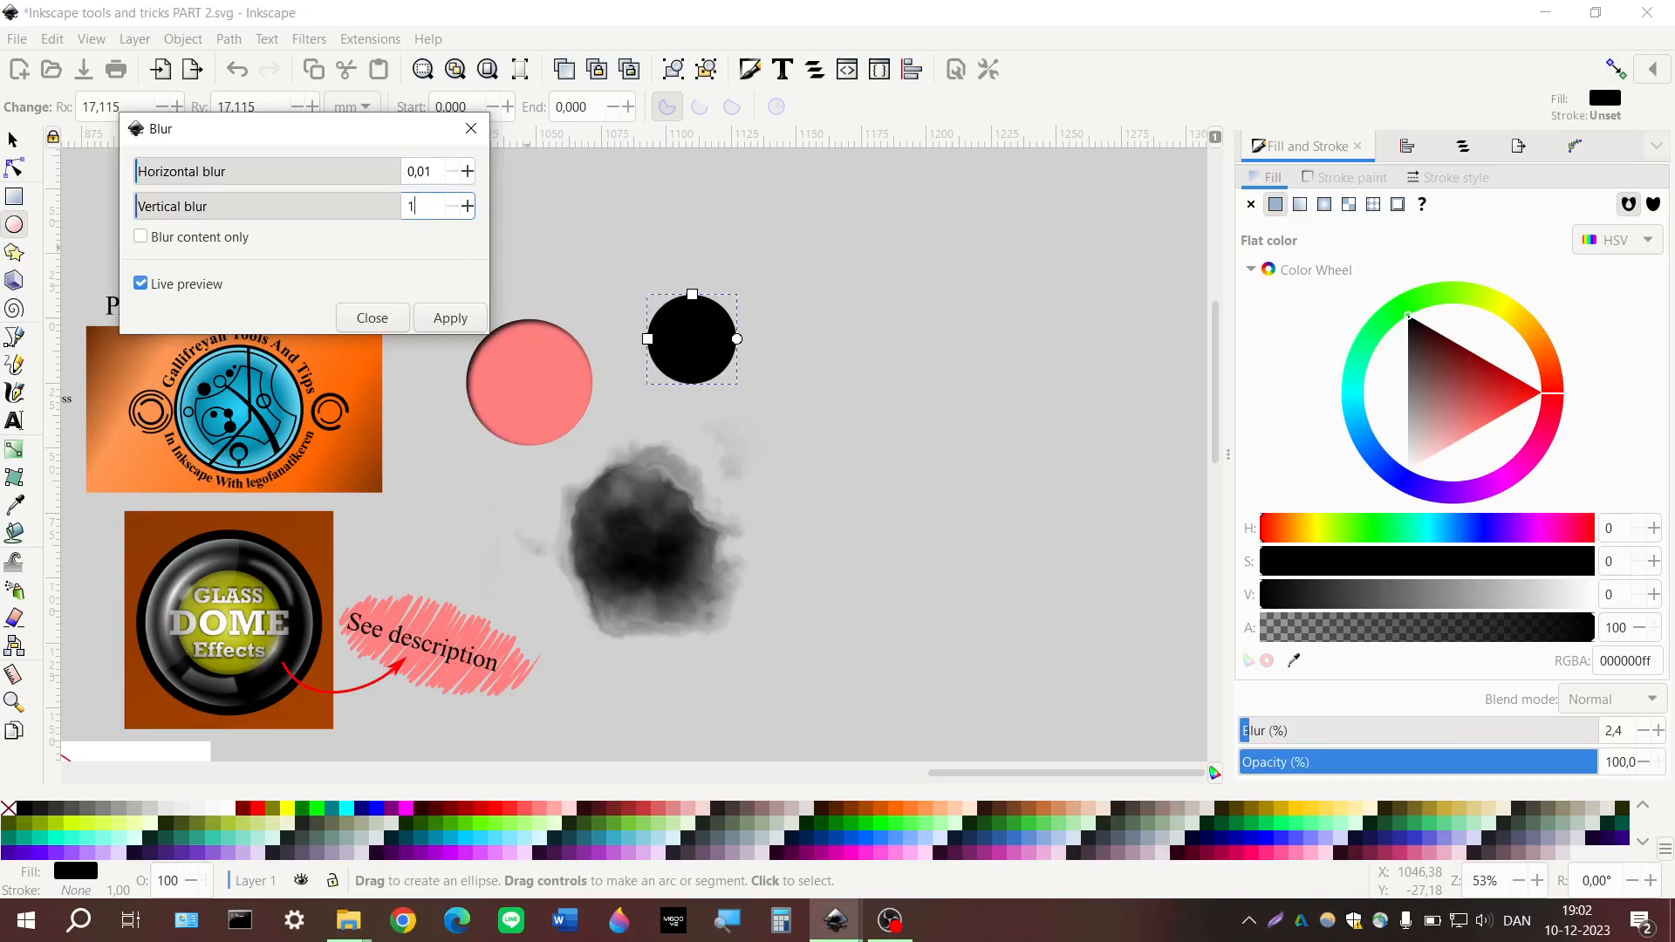
pyautogui.write('10')
pyautogui.press('Return')
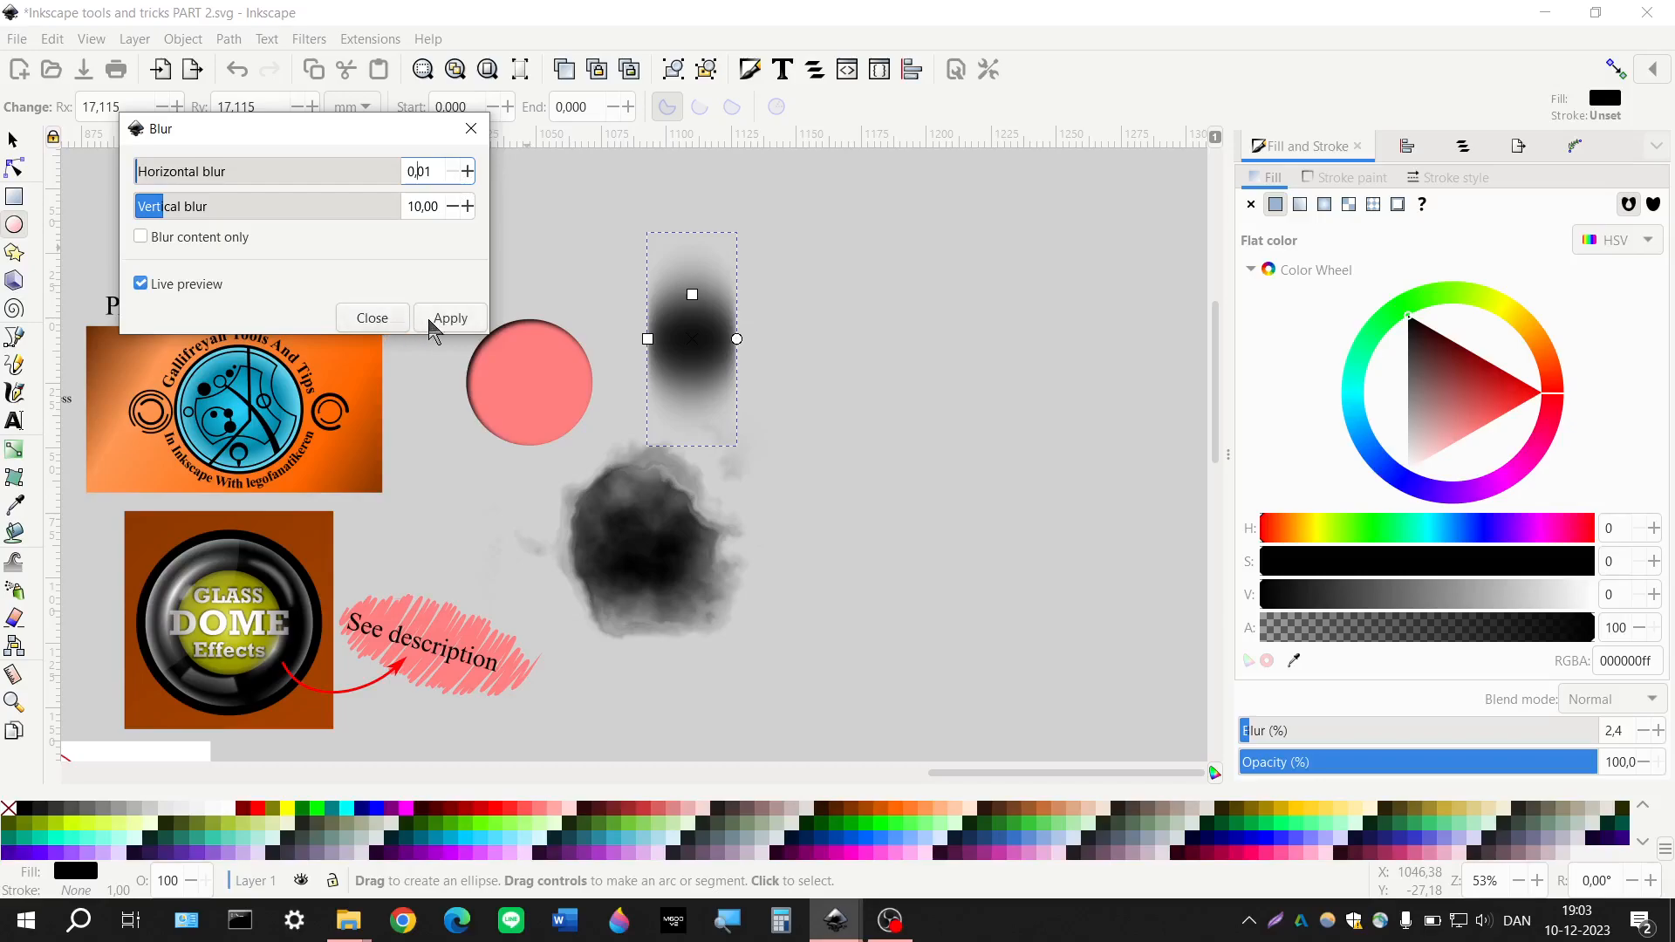
pyautogui.click(434, 319)
pyautogui.click(471, 129)
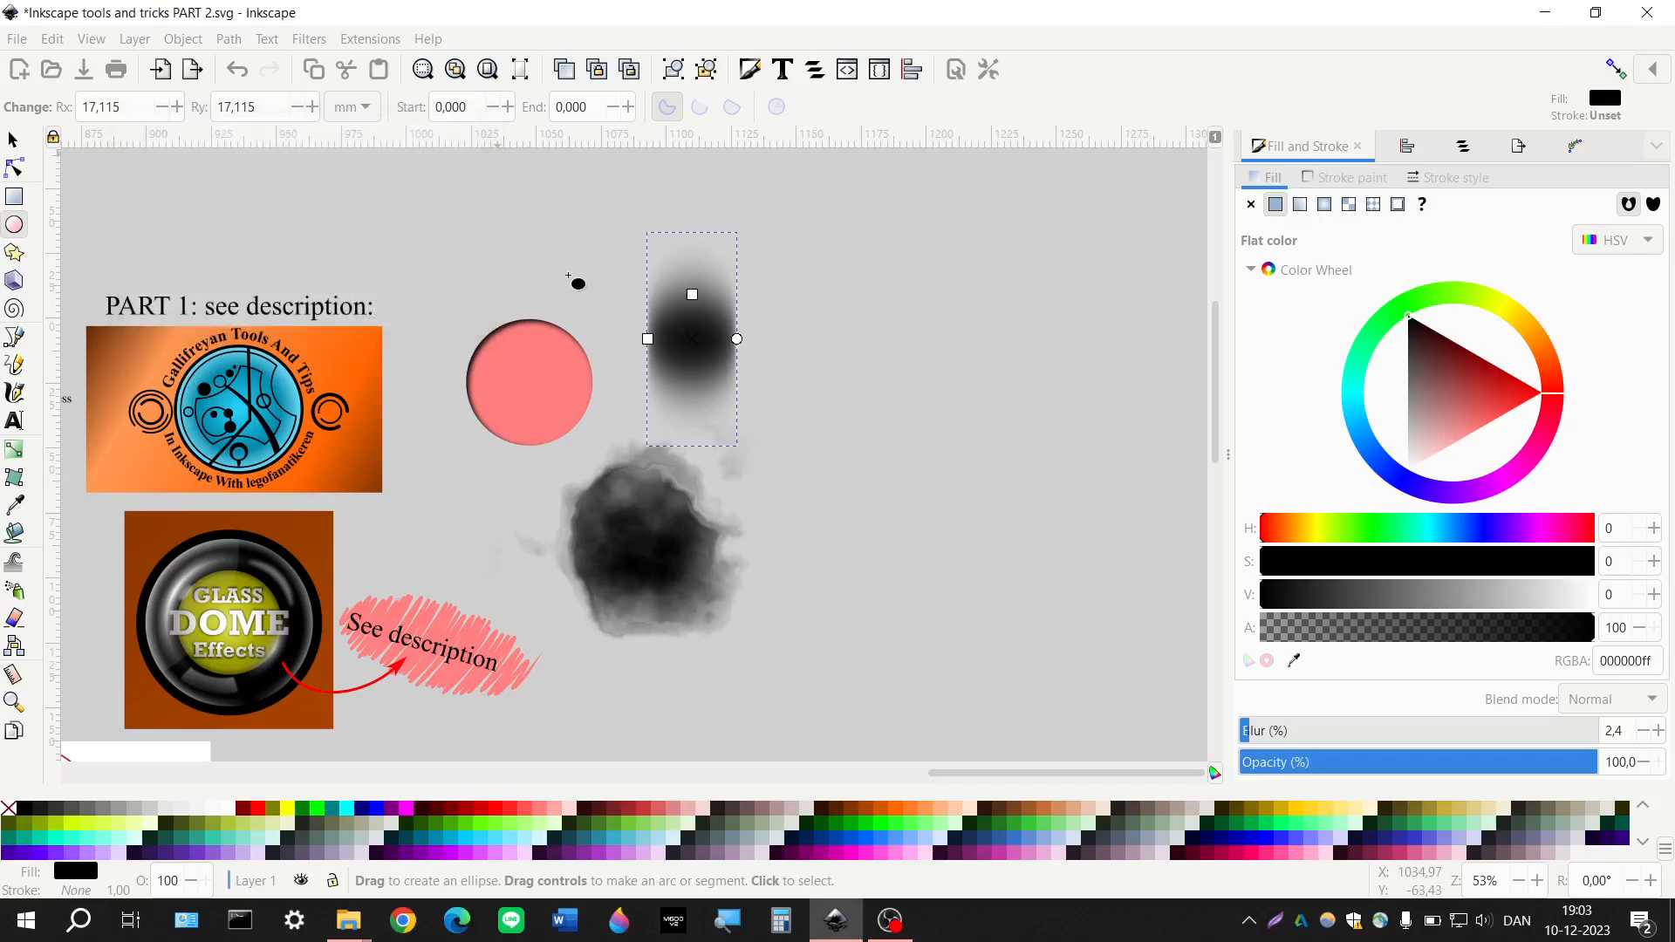
# Delete the vertically blurred black circle above the watercolor blot
pyautogui.click(13, 141)
pyautogui.click(437, 310)
pyautogui.hscroll(-8, 555, 327)
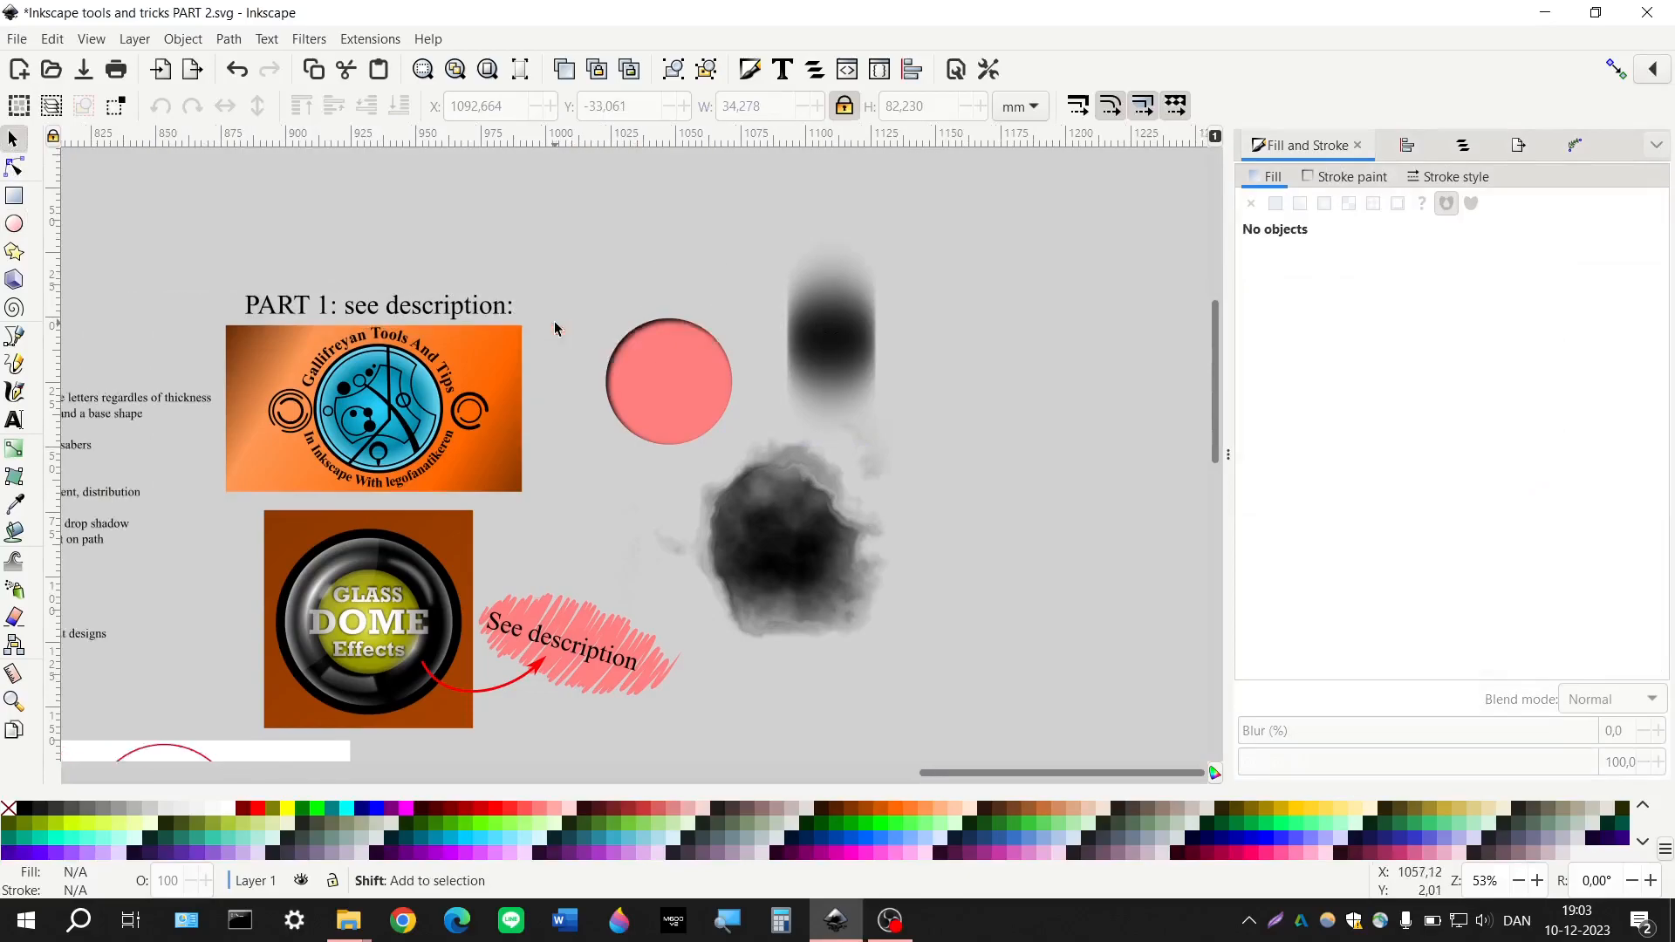
pyautogui.click(932, 353)
pyautogui.hscroll(2, 912, 347)
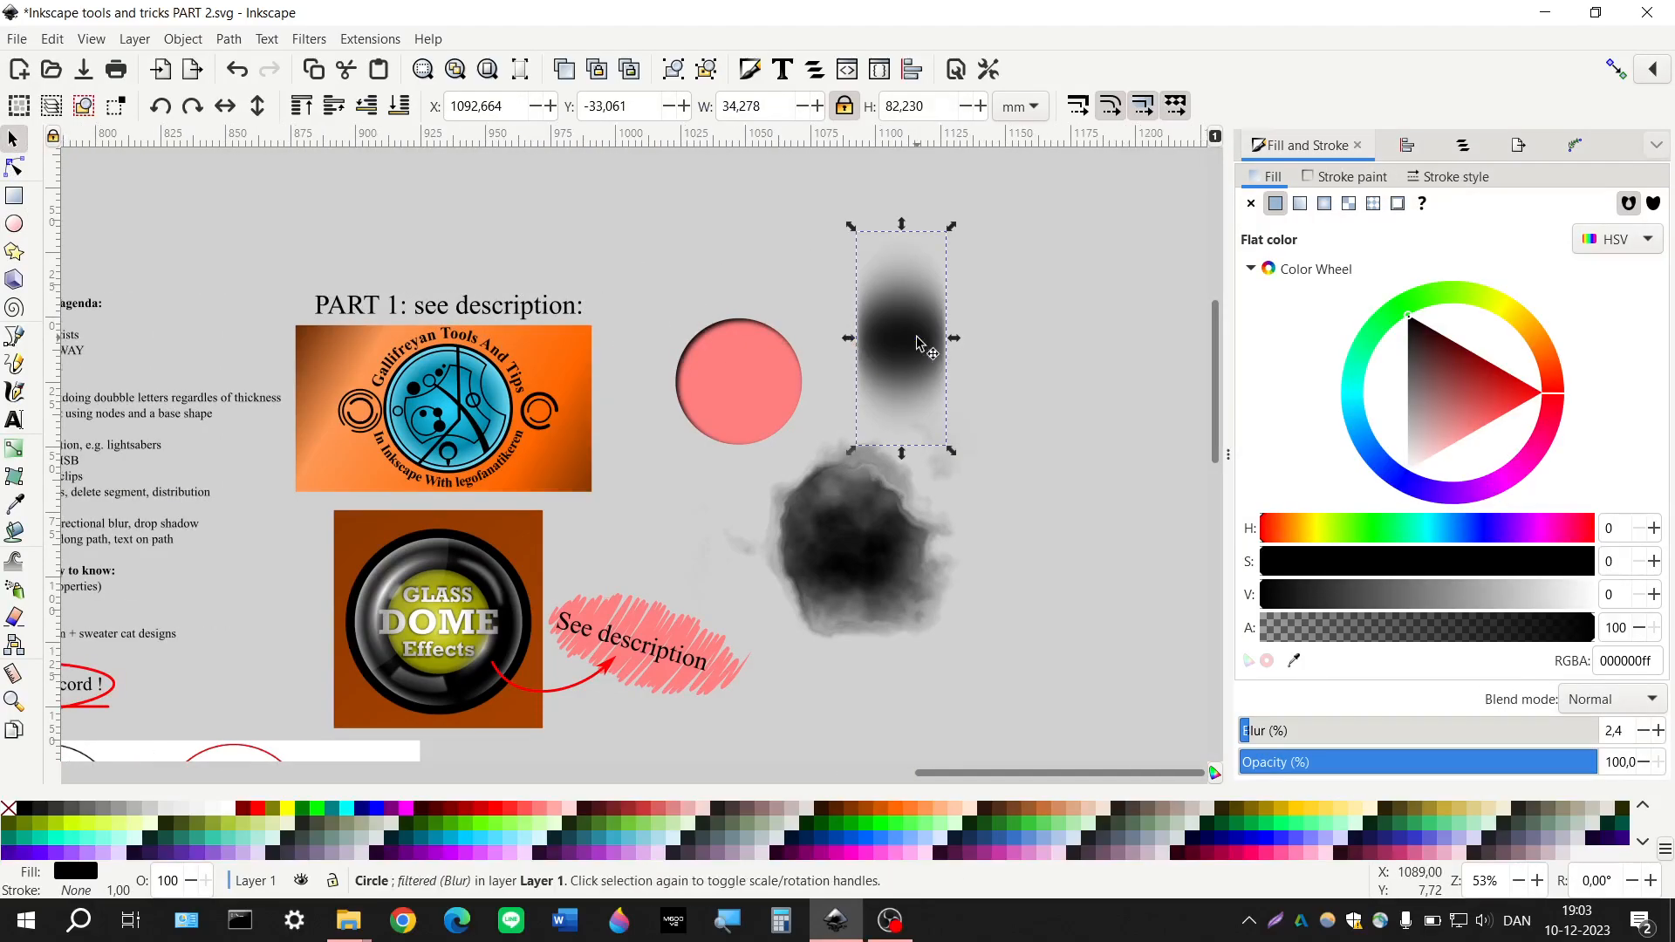
pyautogui.click(790, 406)
pyautogui.hscroll(-6, 772, 436)
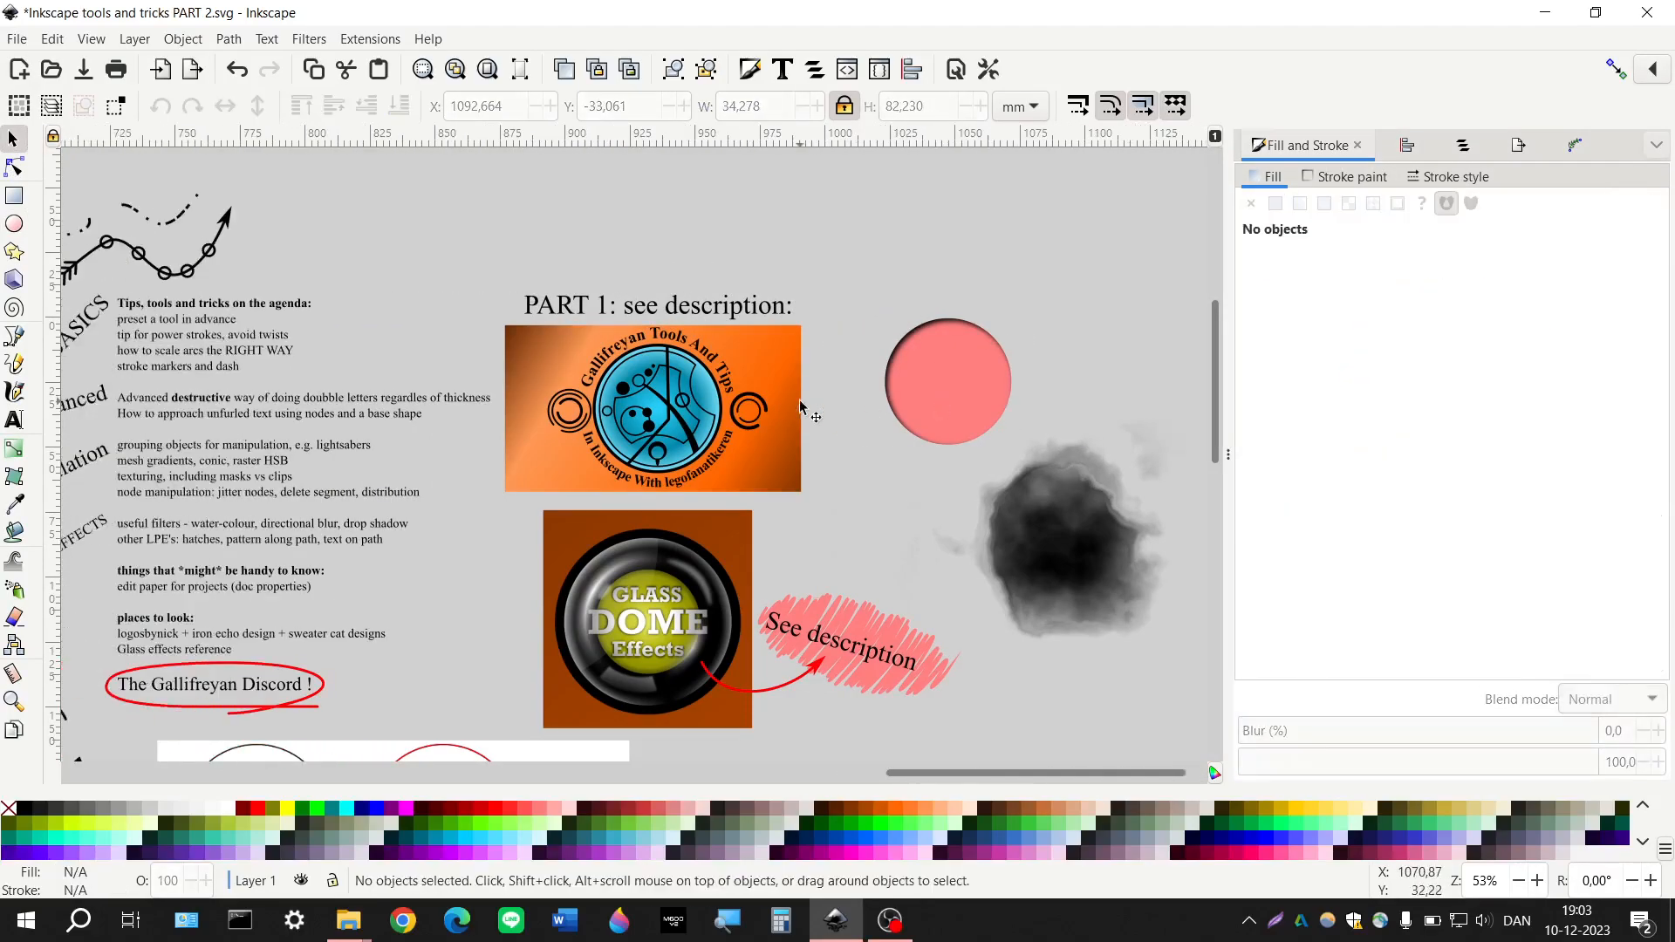
# Select the pink hatched shape behind the "See description" text and show its editing handles
pyautogui.hscroll(-4, 751, 440)
pyautogui.scroll(-2, 715, 455)
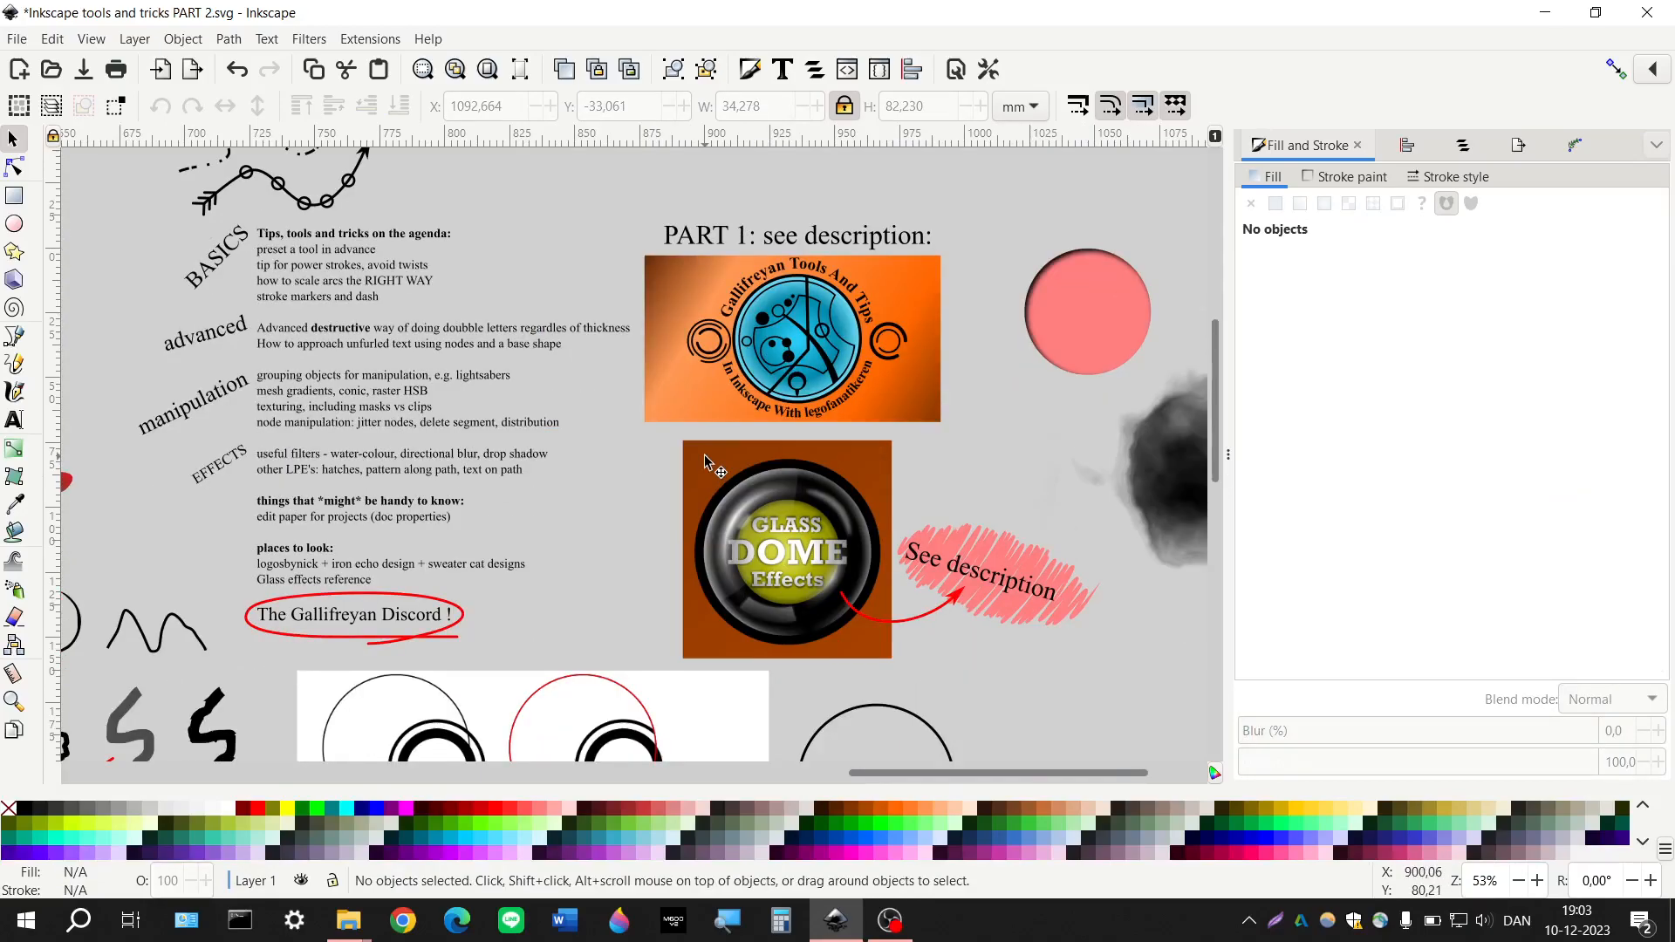
pyautogui.hscroll(10, 601, 498)
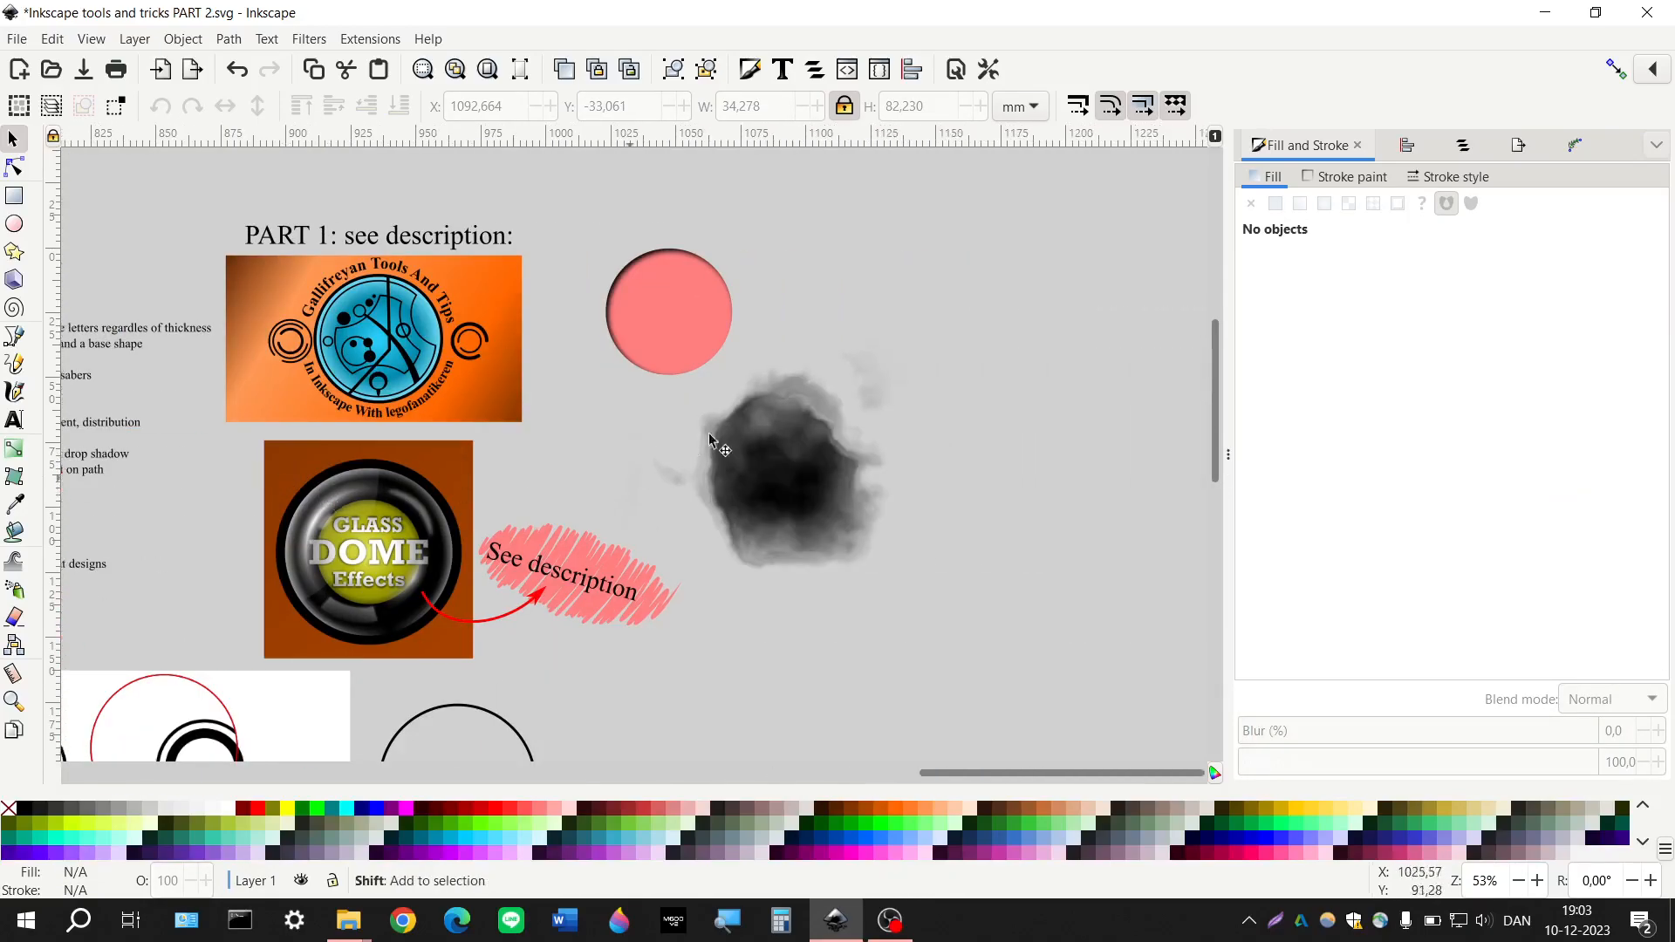
pyautogui.scroll(-2, 775, 497)
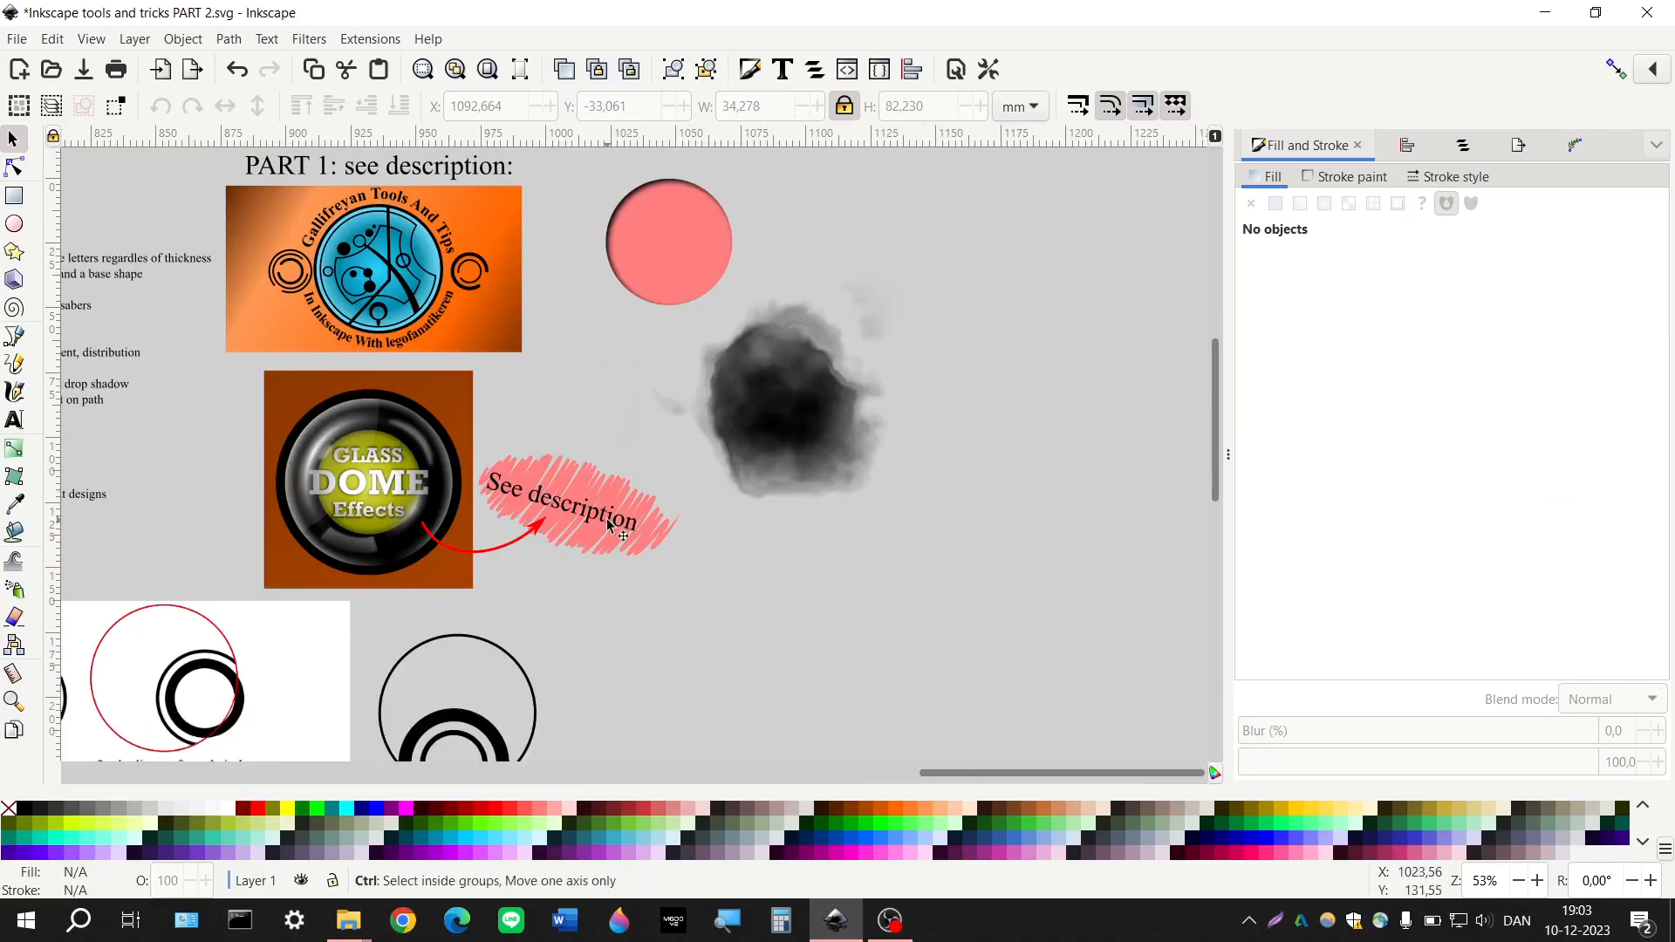
pyautogui.keyDown('ctrl'); pyautogui.scroll(3, 617, 489); pyautogui.keyUp('ctrl')
pyautogui.click(549, 442)
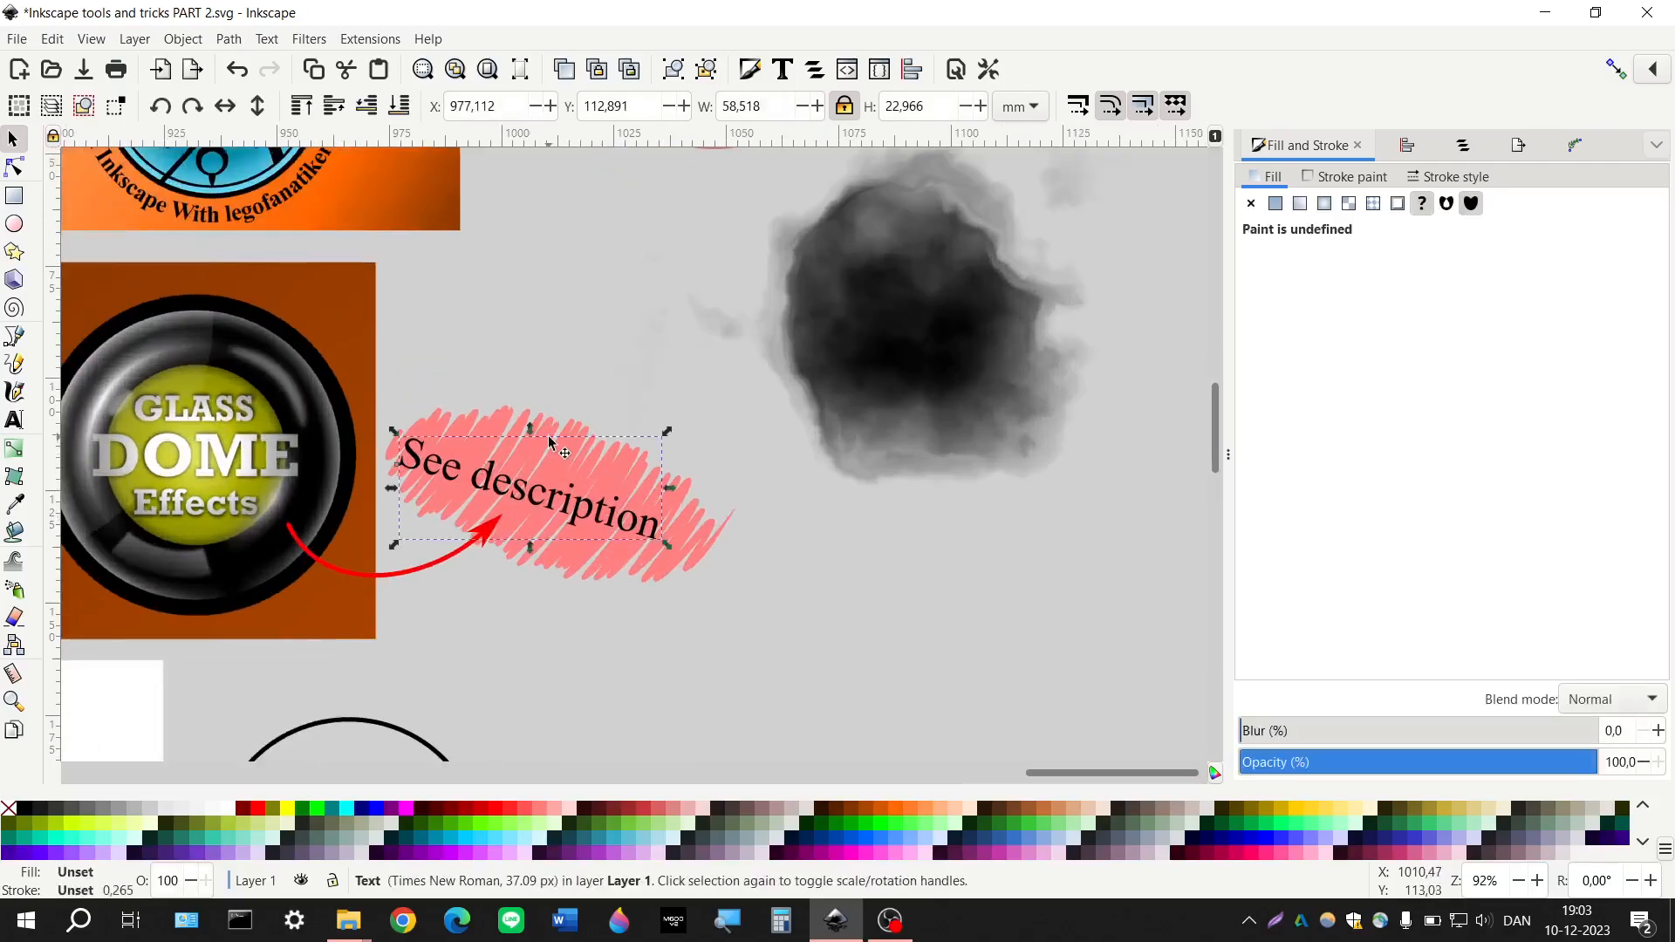
pyautogui.click(439, 412)
pyautogui.click(14, 167)
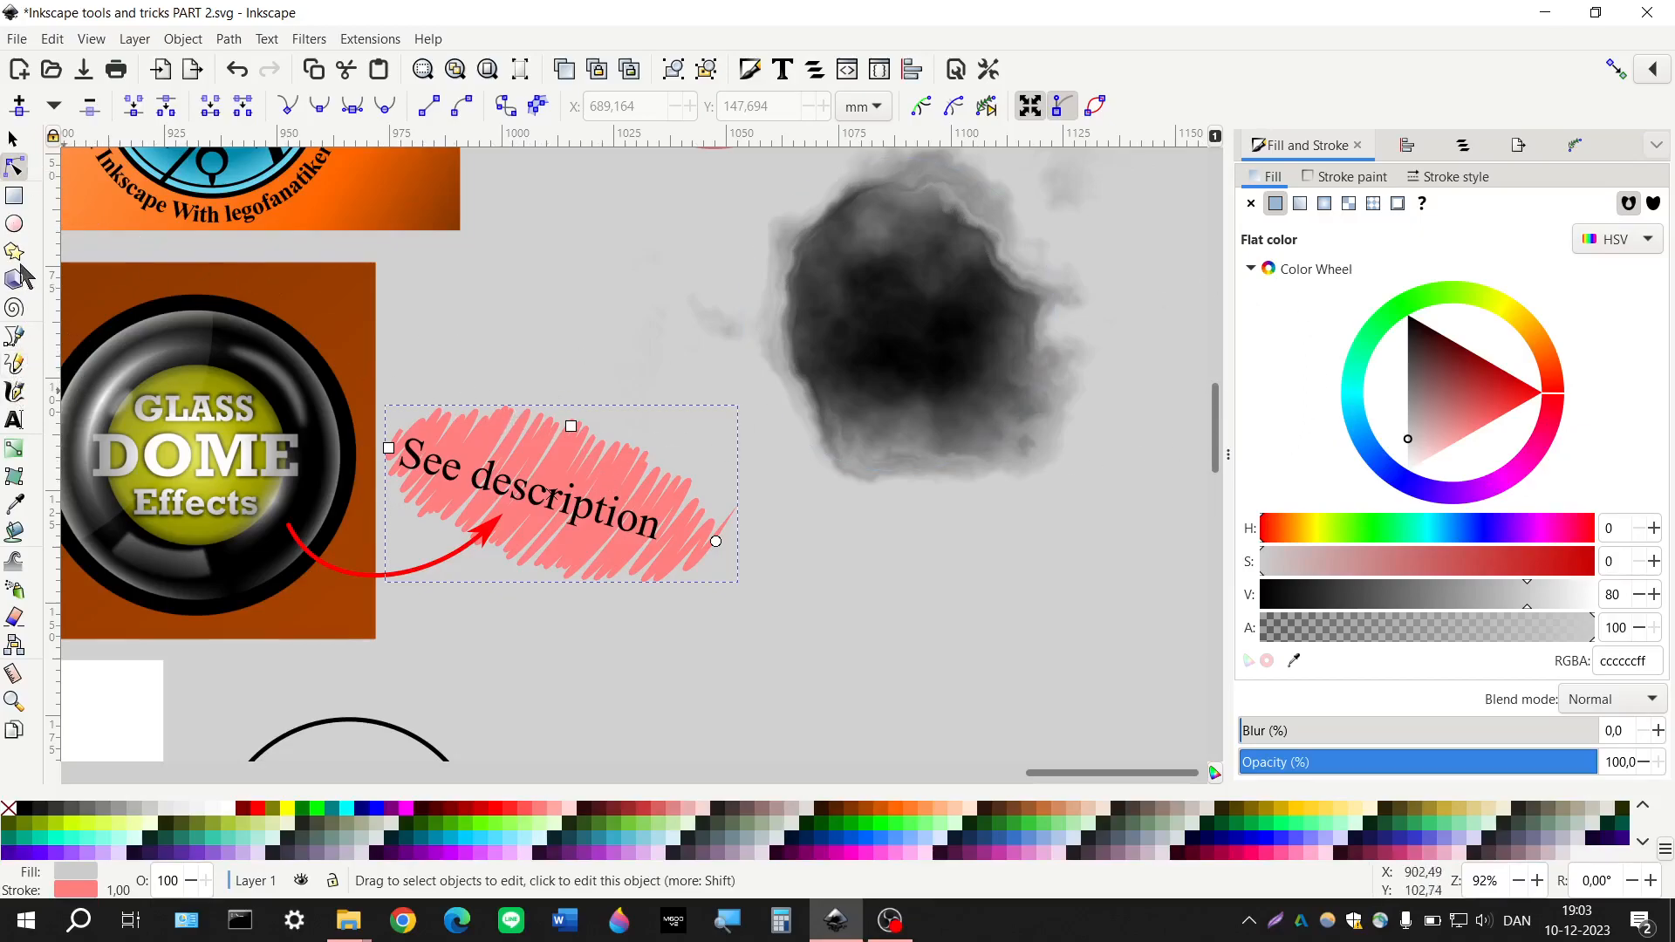
# Draw a closed freehand blob with smoothing 50 in the empty area below the watercolor blot
pyautogui.click(14, 365)
pyautogui.scroll(-5, 830, 568)
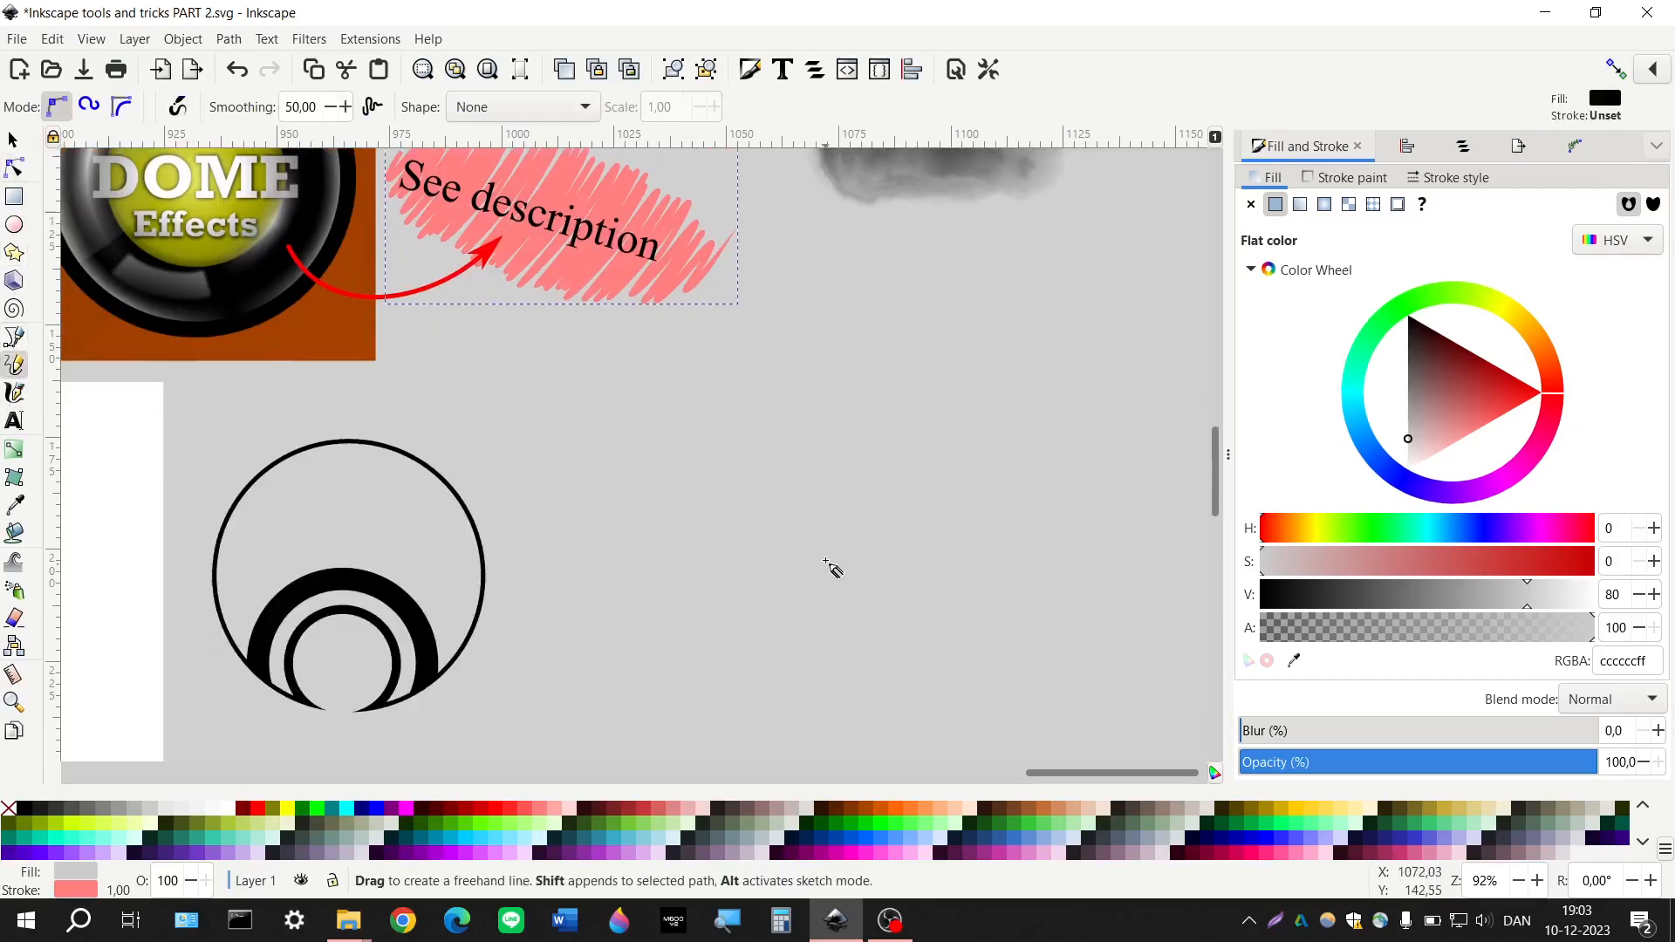
pyautogui.moveTo(856, 434)
pyautogui.mouseDown()
pyautogui.moveTo(688, 398)
pyautogui.moveTo(606, 459)
pyautogui.moveTo(668, 556)
pyautogui.moveTo(817, 592)
pyautogui.moveTo(919, 493)
pyautogui.moveTo(856, 434)
pyautogui.mouseUp()
pyautogui.hscroll(4, 602, 516)
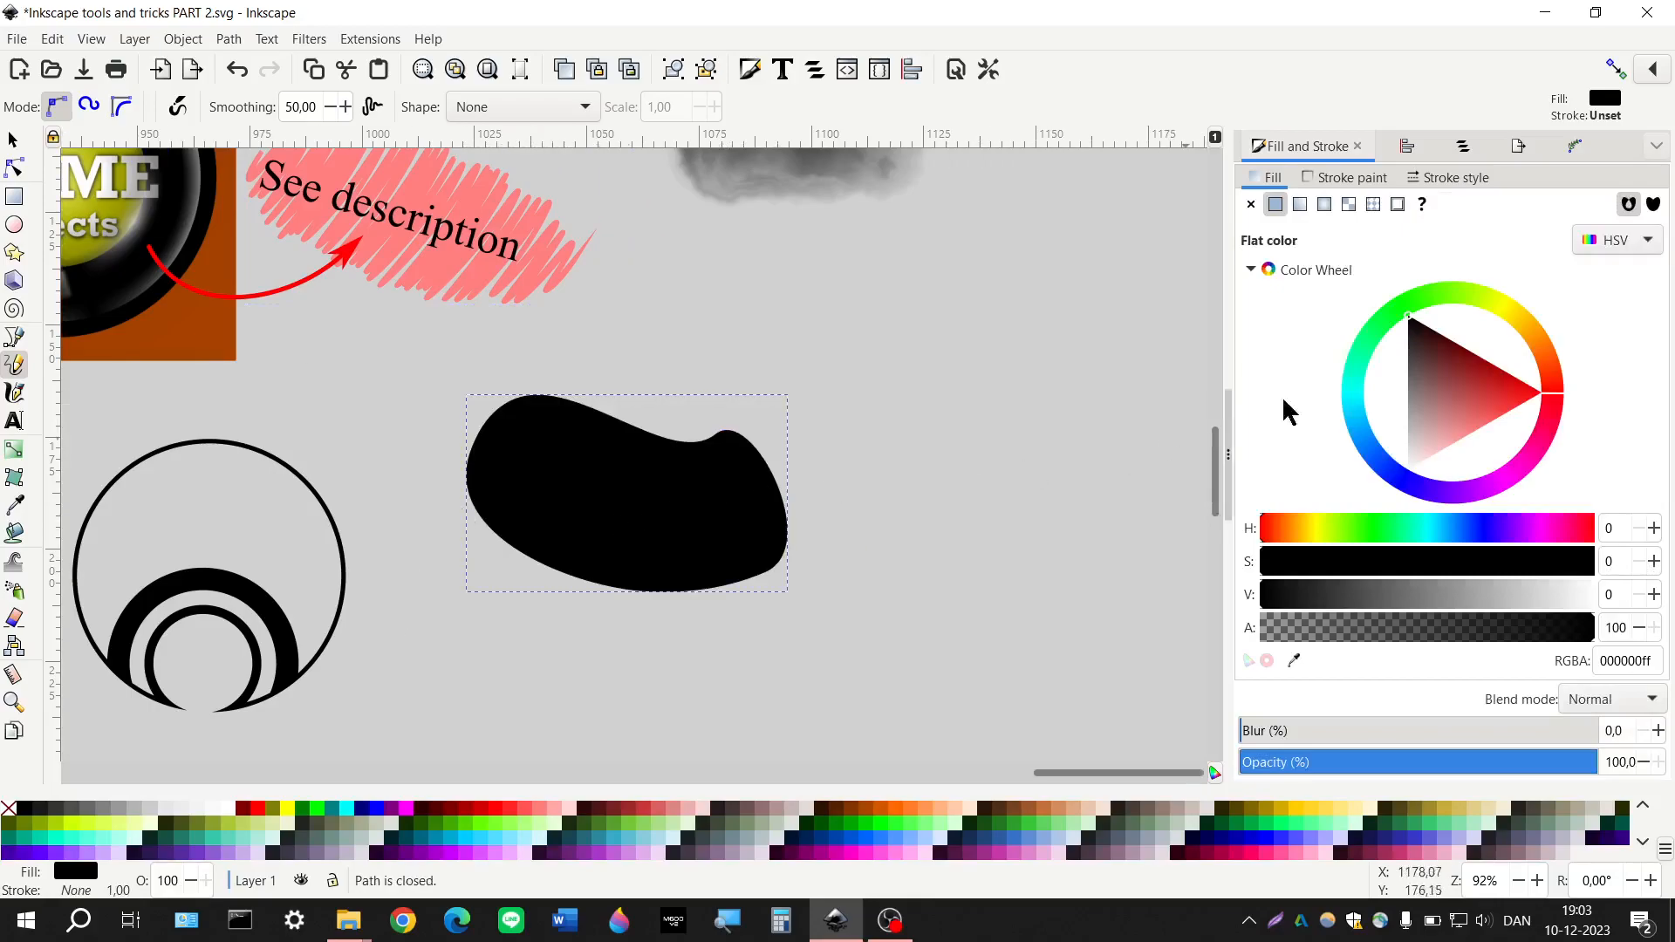
# Add the Hatches (rough) path effect to the black blob and adjust its frequency and direction to give dense diagonal hatching
pyautogui.hotkey('ctrl', 'shift', '7')
pyautogui.click(1255, 747)
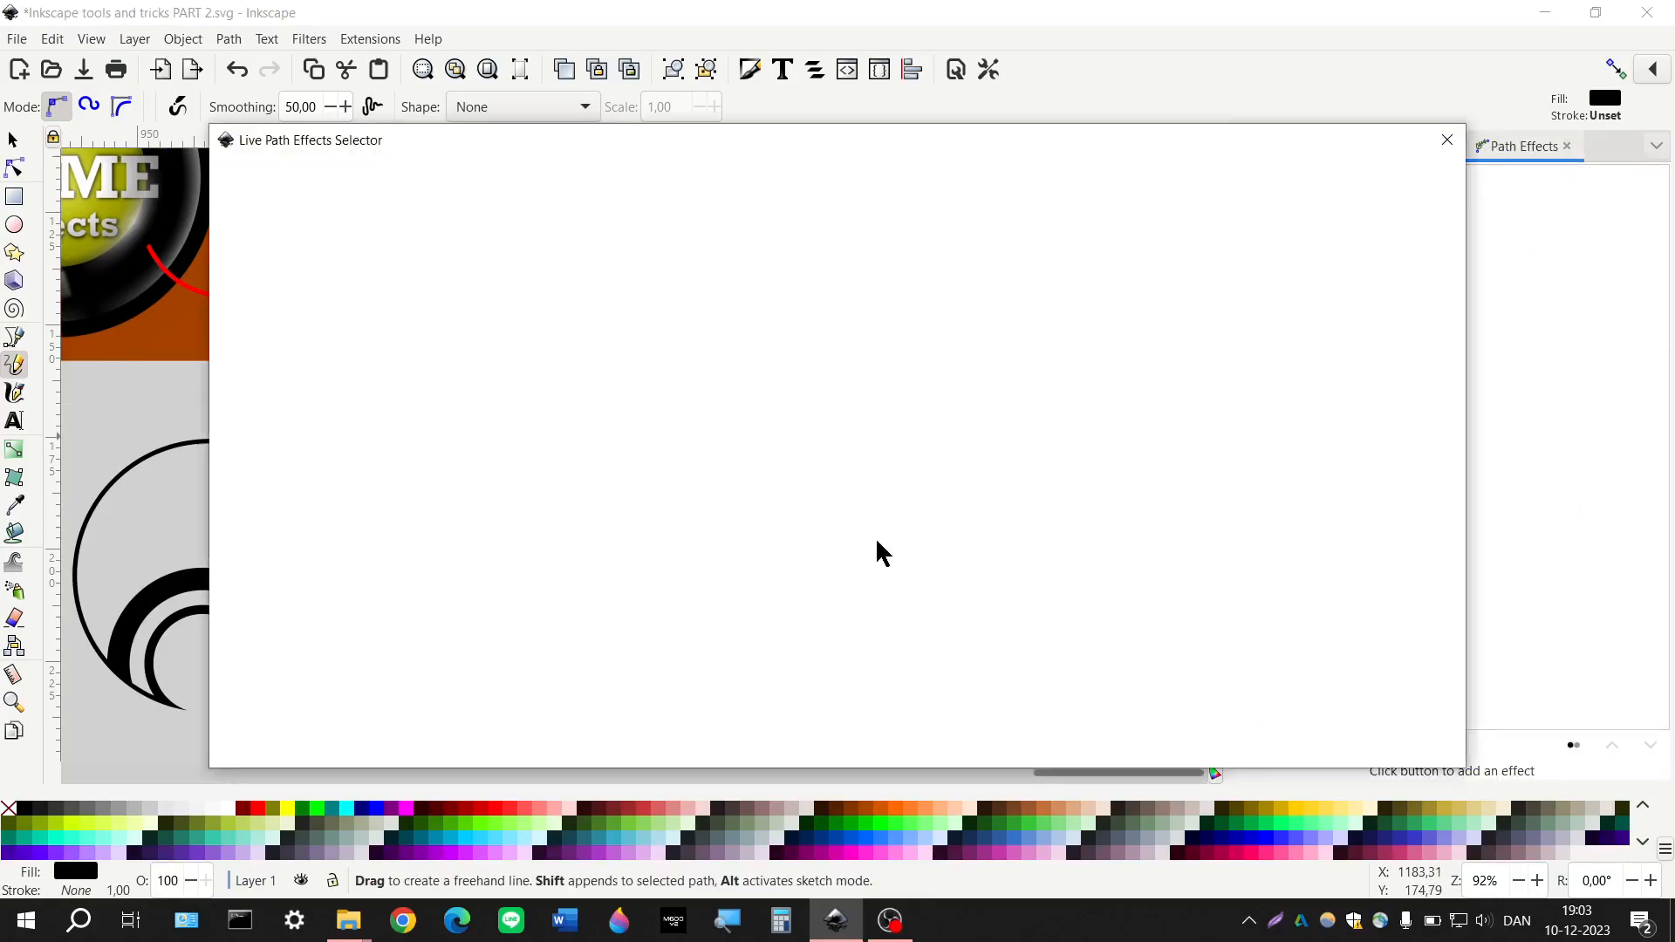
pyautogui.scroll(-3, 535, 495)
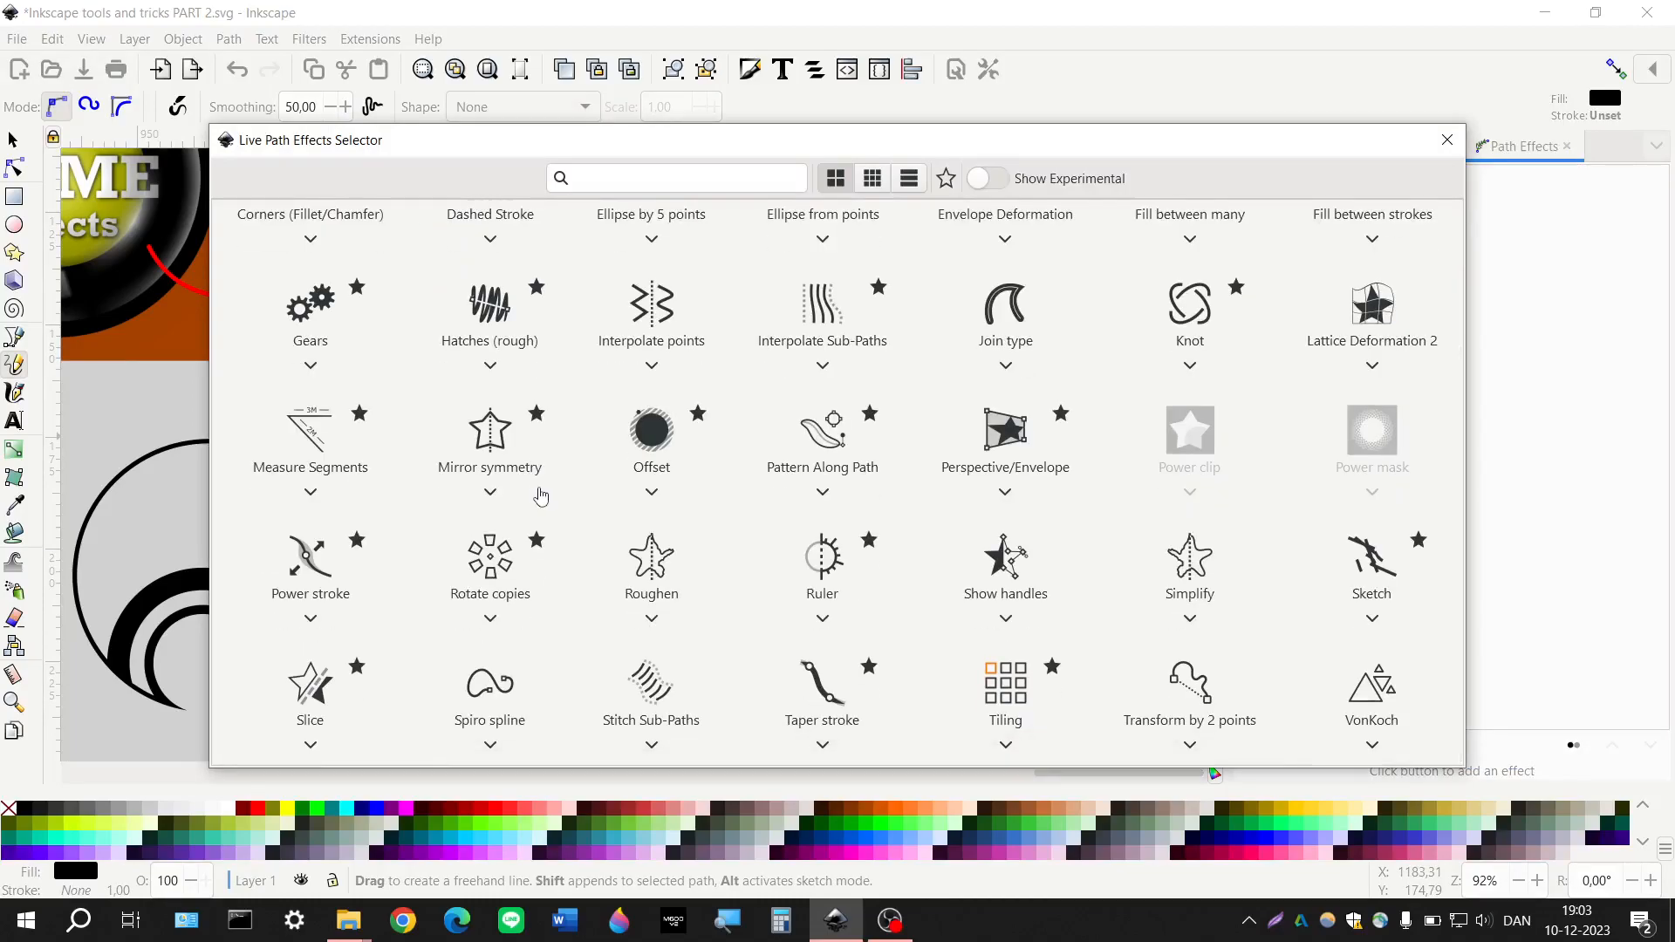
pyautogui.press('Escape')
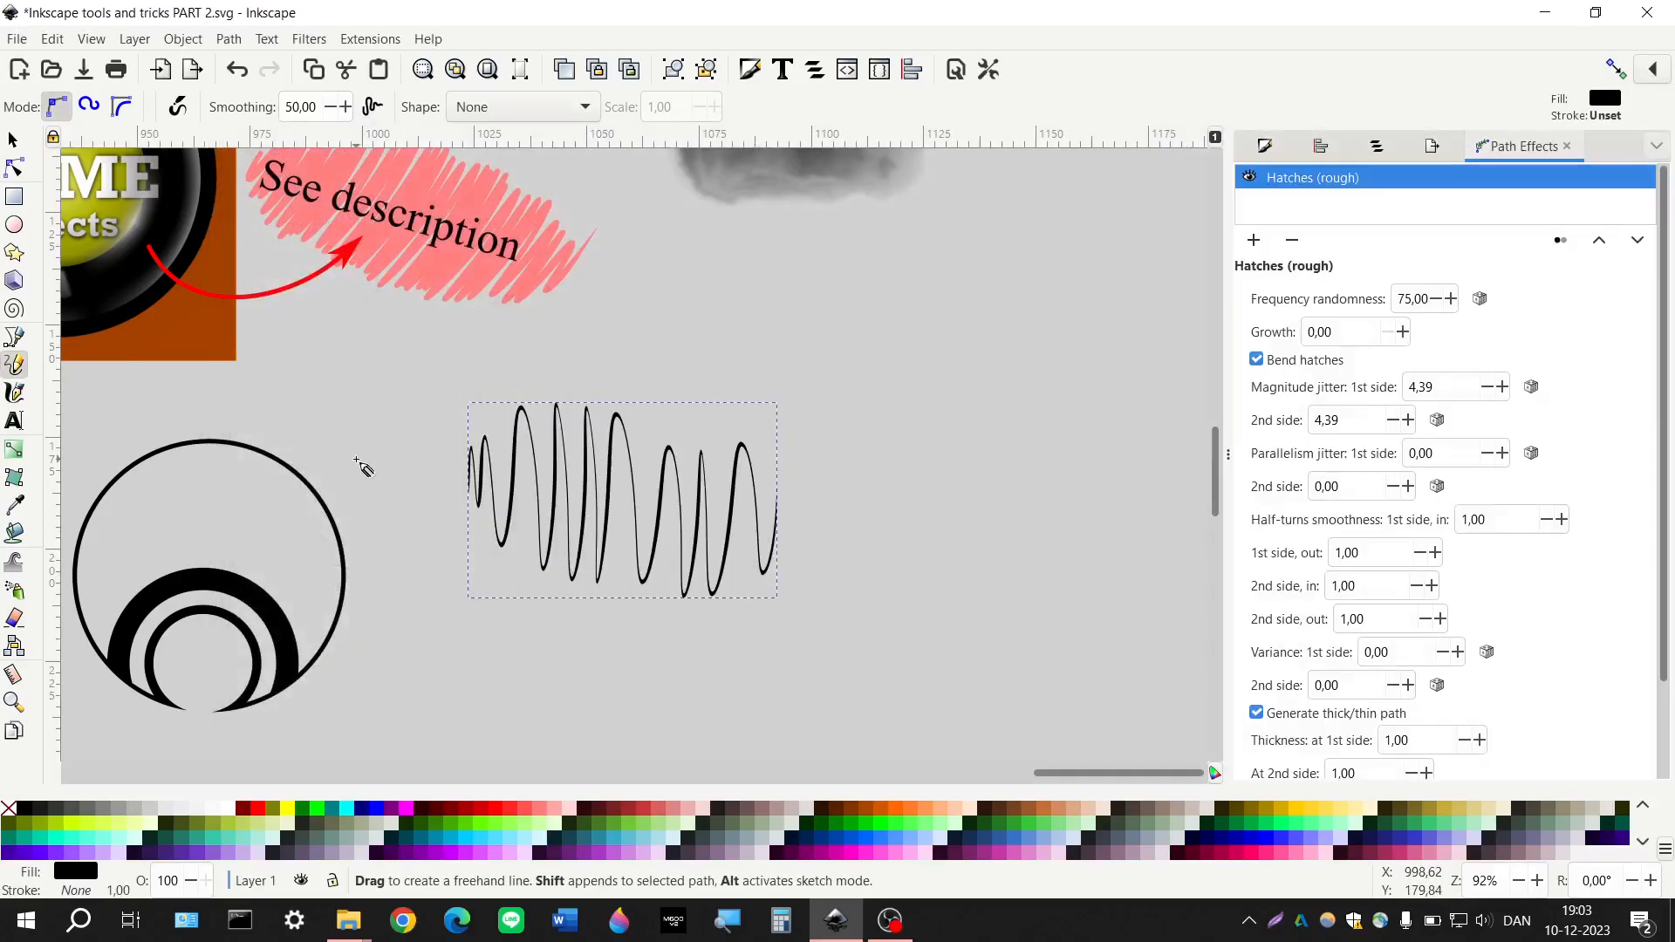
pyautogui.click(14, 167)
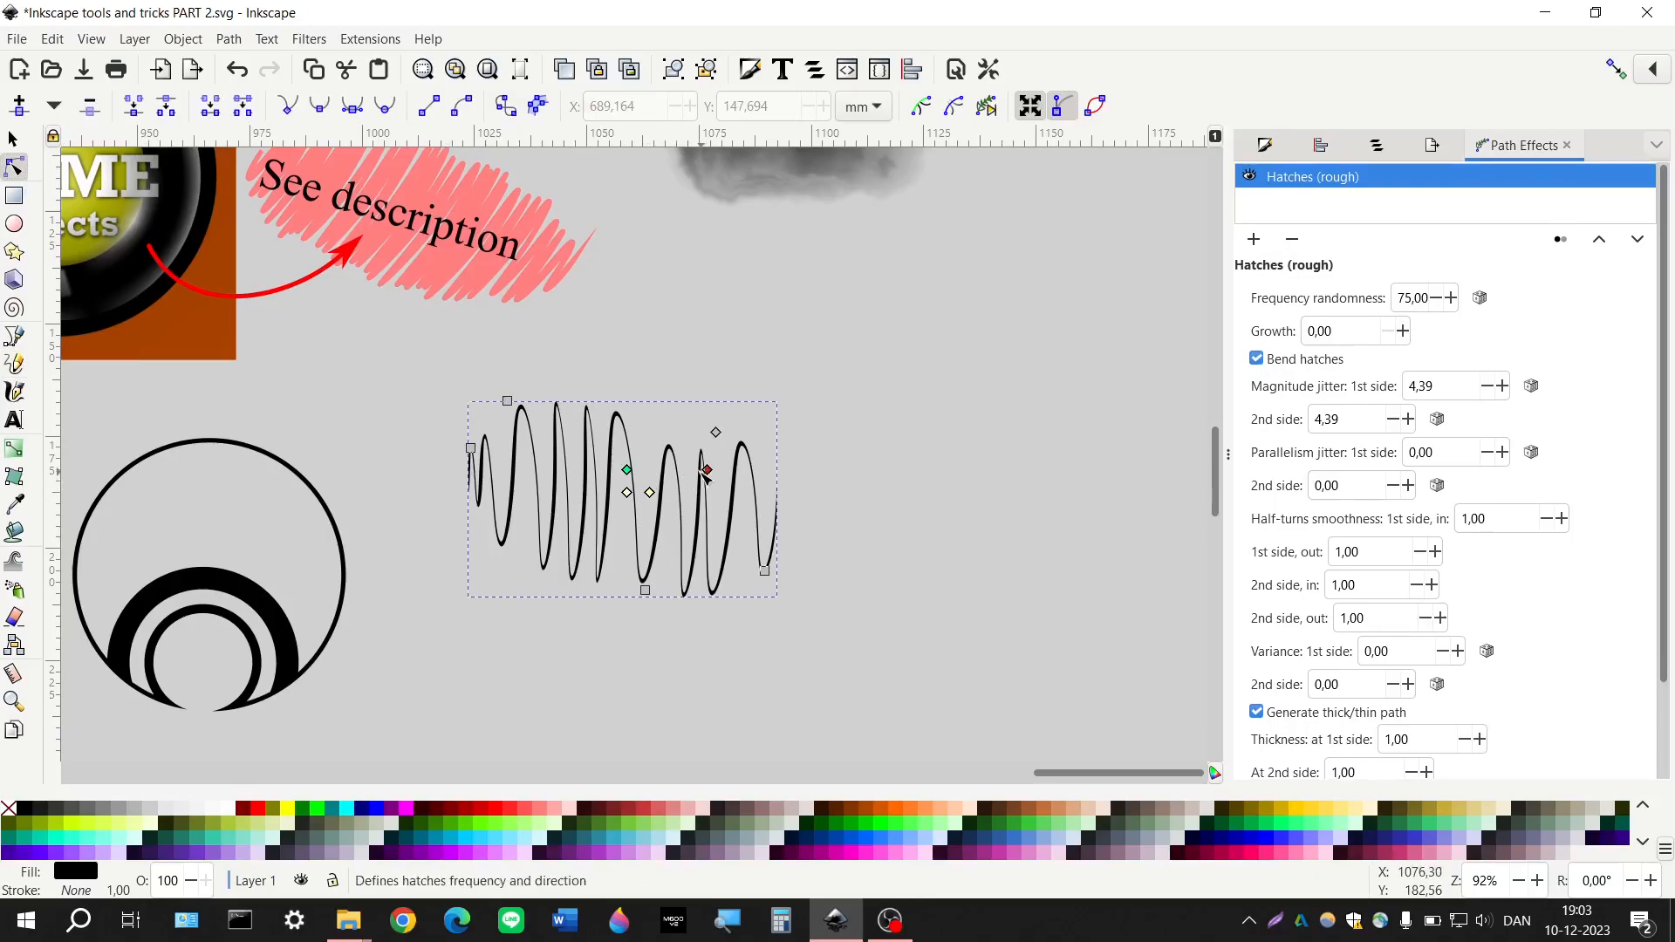
pyautogui.moveTo(707, 469)
pyautogui.mouseDown()
pyautogui.moveTo(626, 496)
pyautogui.moveTo(637, 477)
pyautogui.mouseUp()
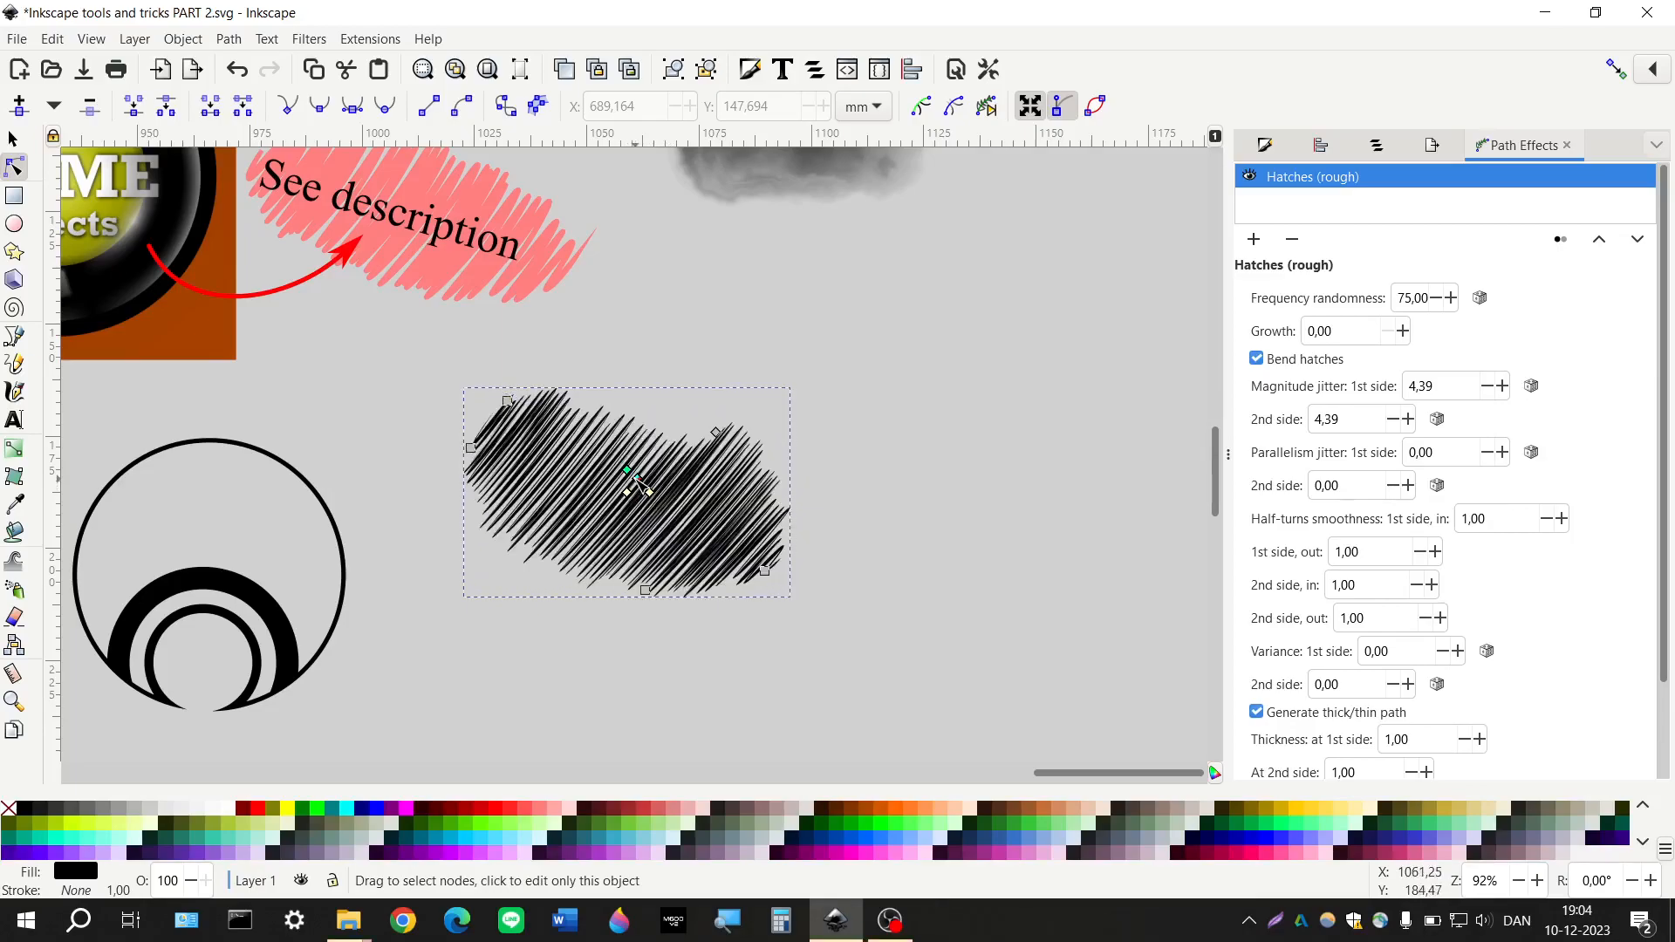
# Deselect the hatched blob and examine how hatching is used for the water areas in the MAPS example
pyautogui.press('s')
pyautogui.click(610, 623)
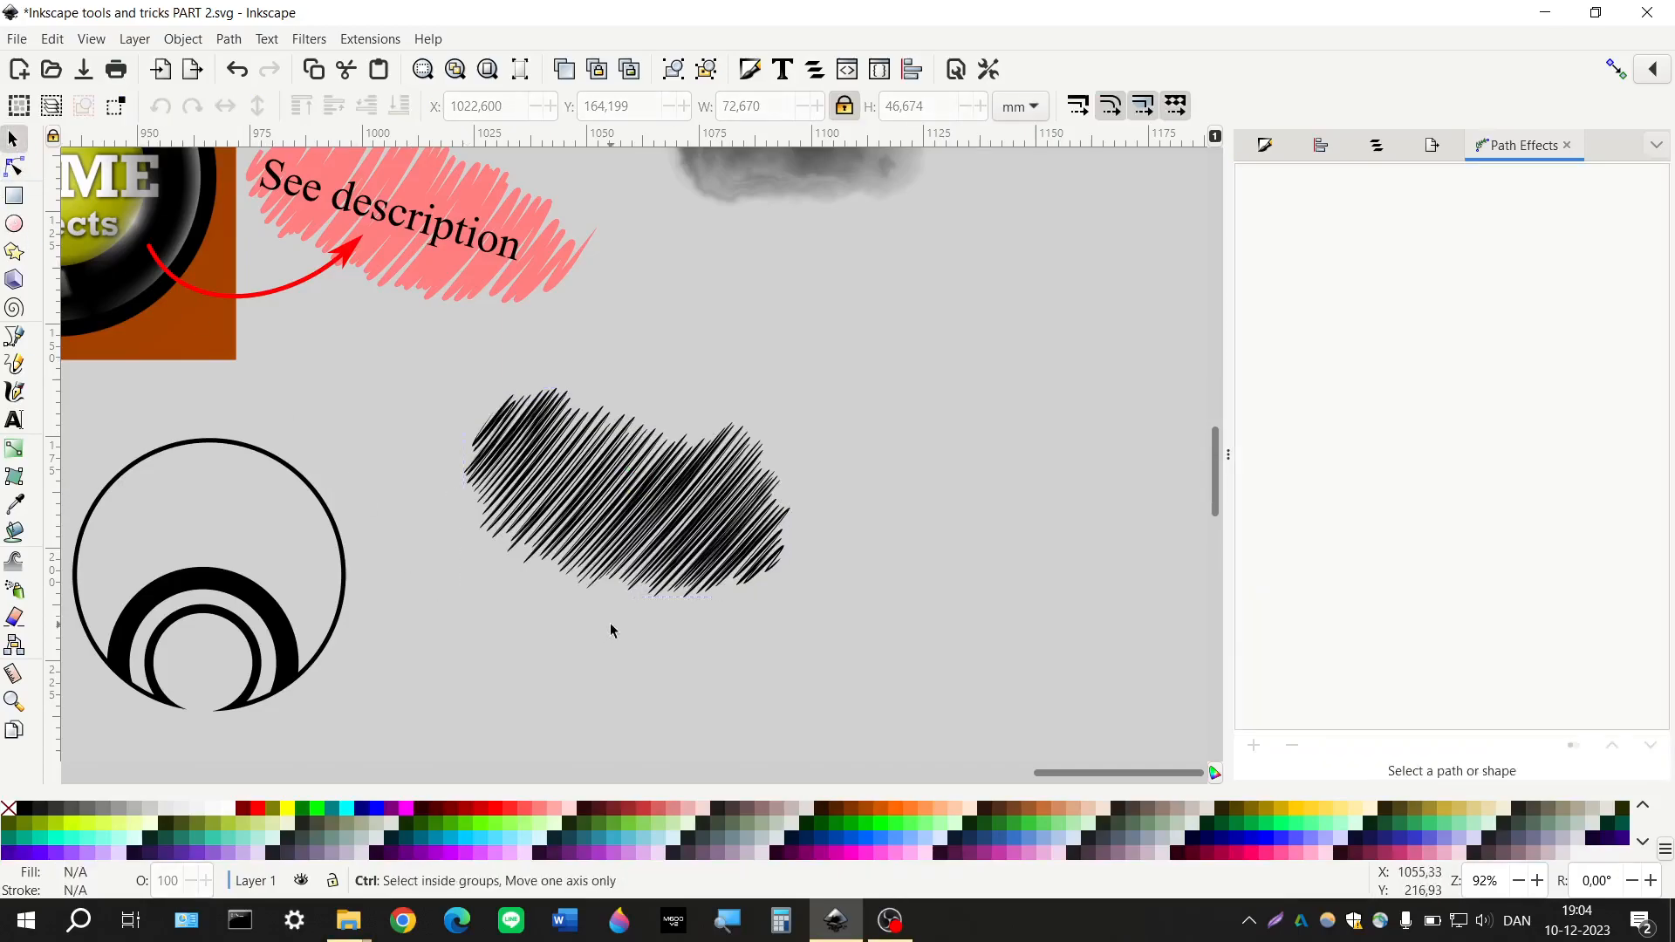
pyautogui.scroll(-1, 610, 620)
pyautogui.hscroll(-10, 610, 620)
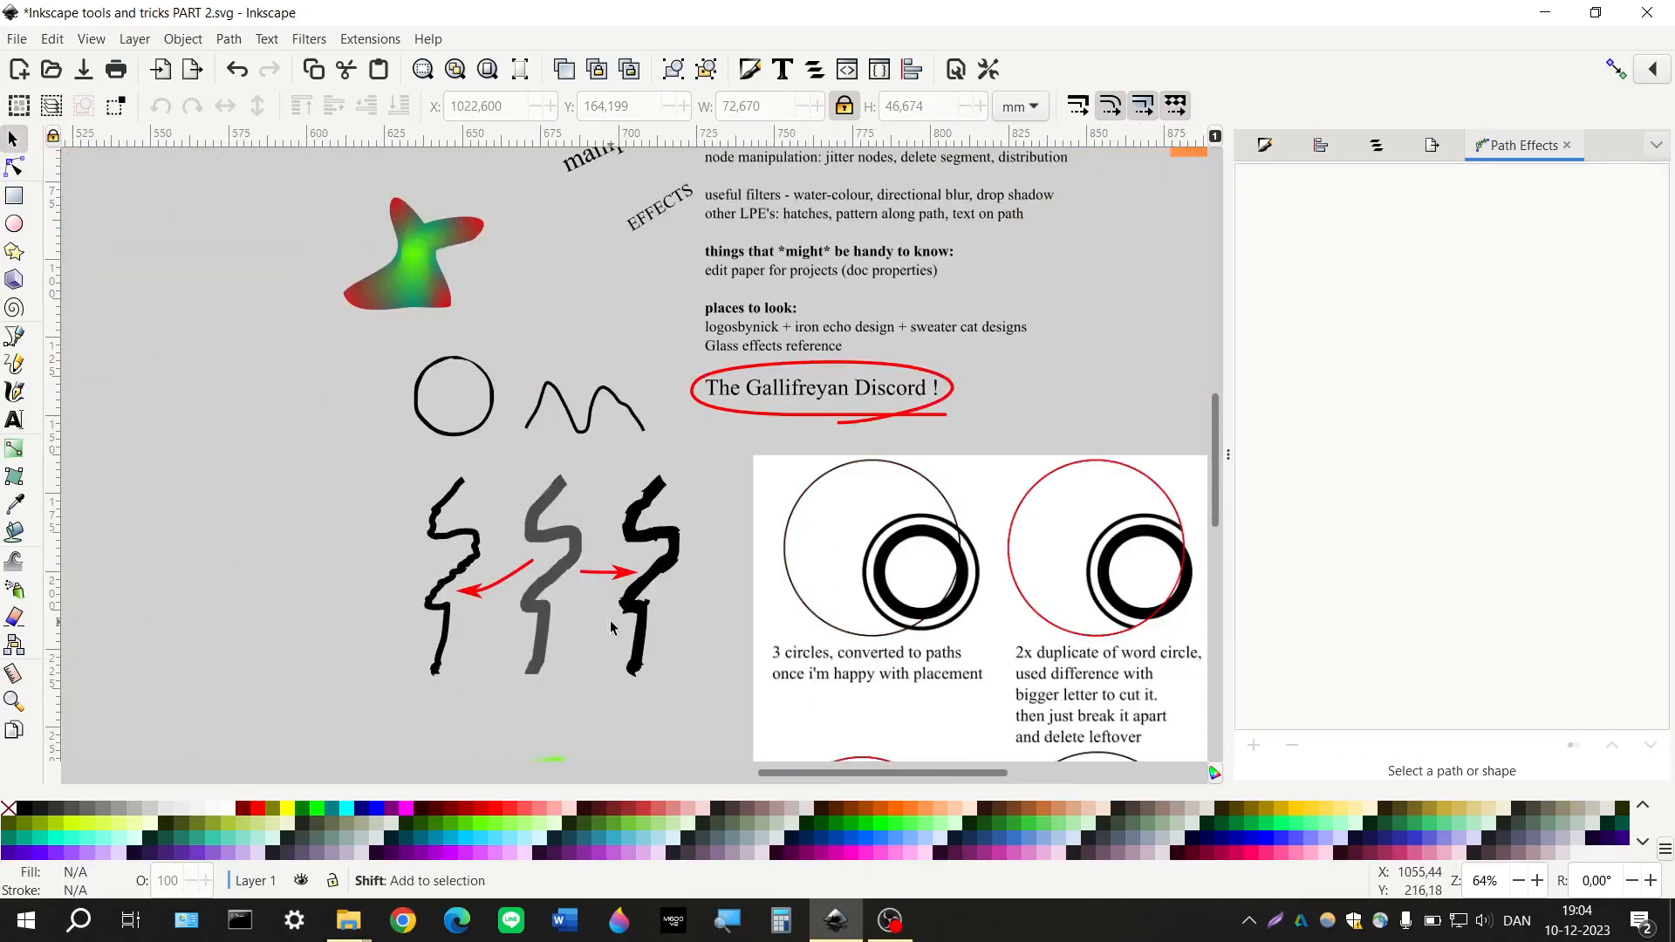
pyautogui.scroll(-5, 610, 620)
pyautogui.scroll(-12, 610, 620)
pyautogui.hscroll(4, 610, 621)
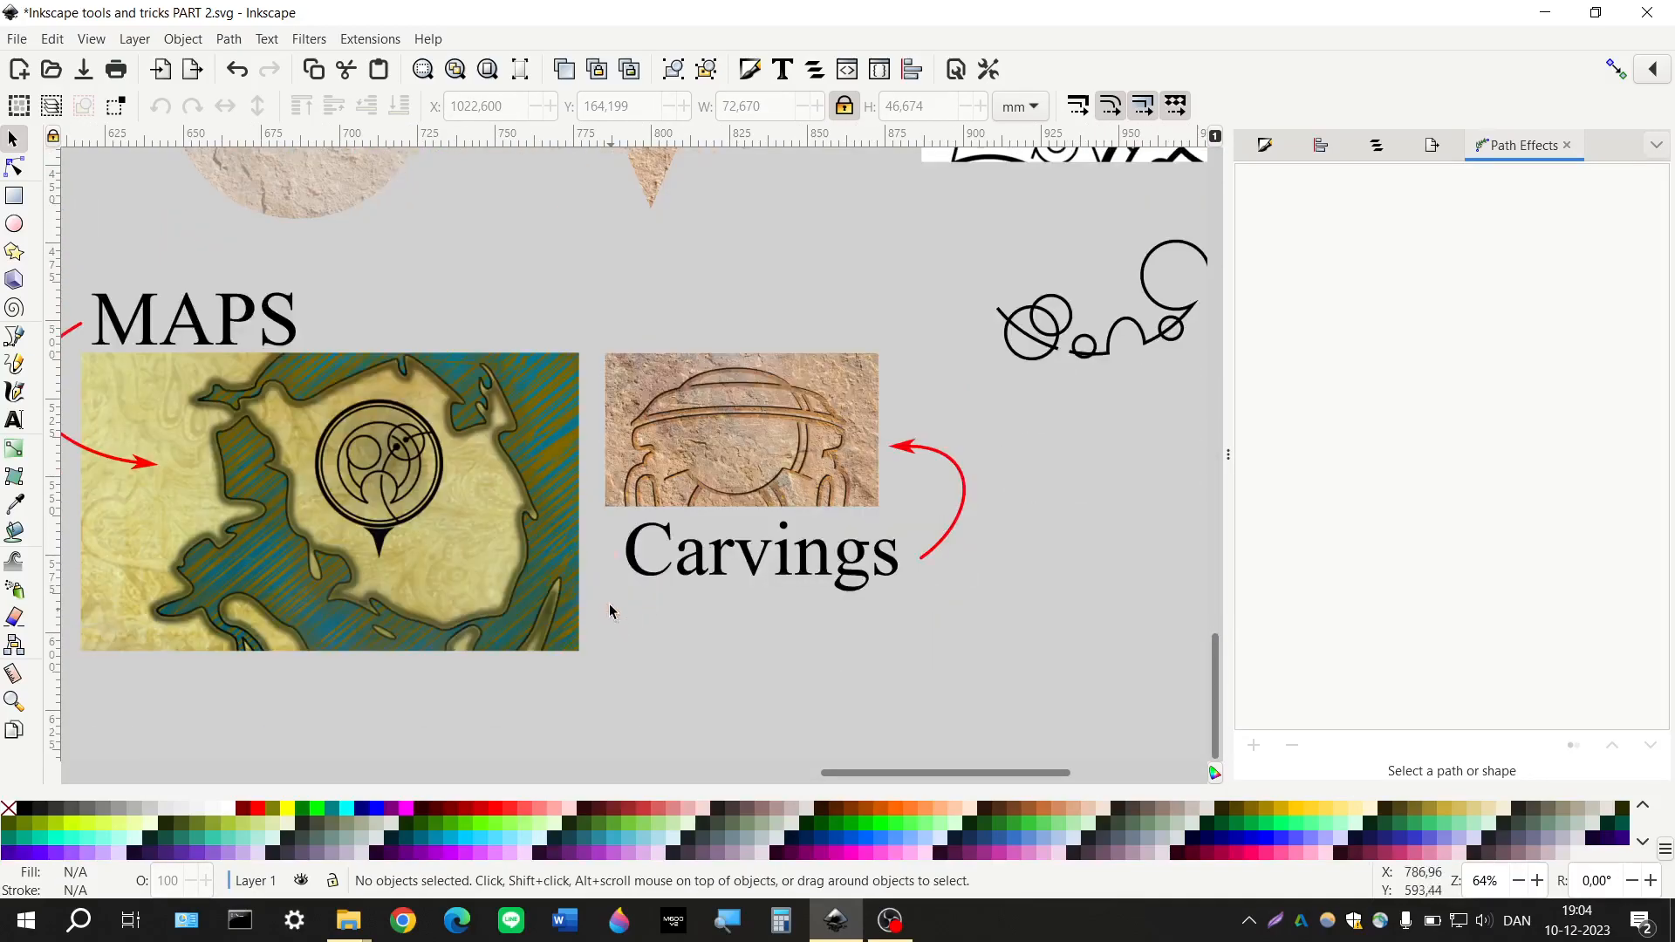
pyautogui.hscroll(-4, 534, 569)
pyautogui.scroll(2, 535, 569)
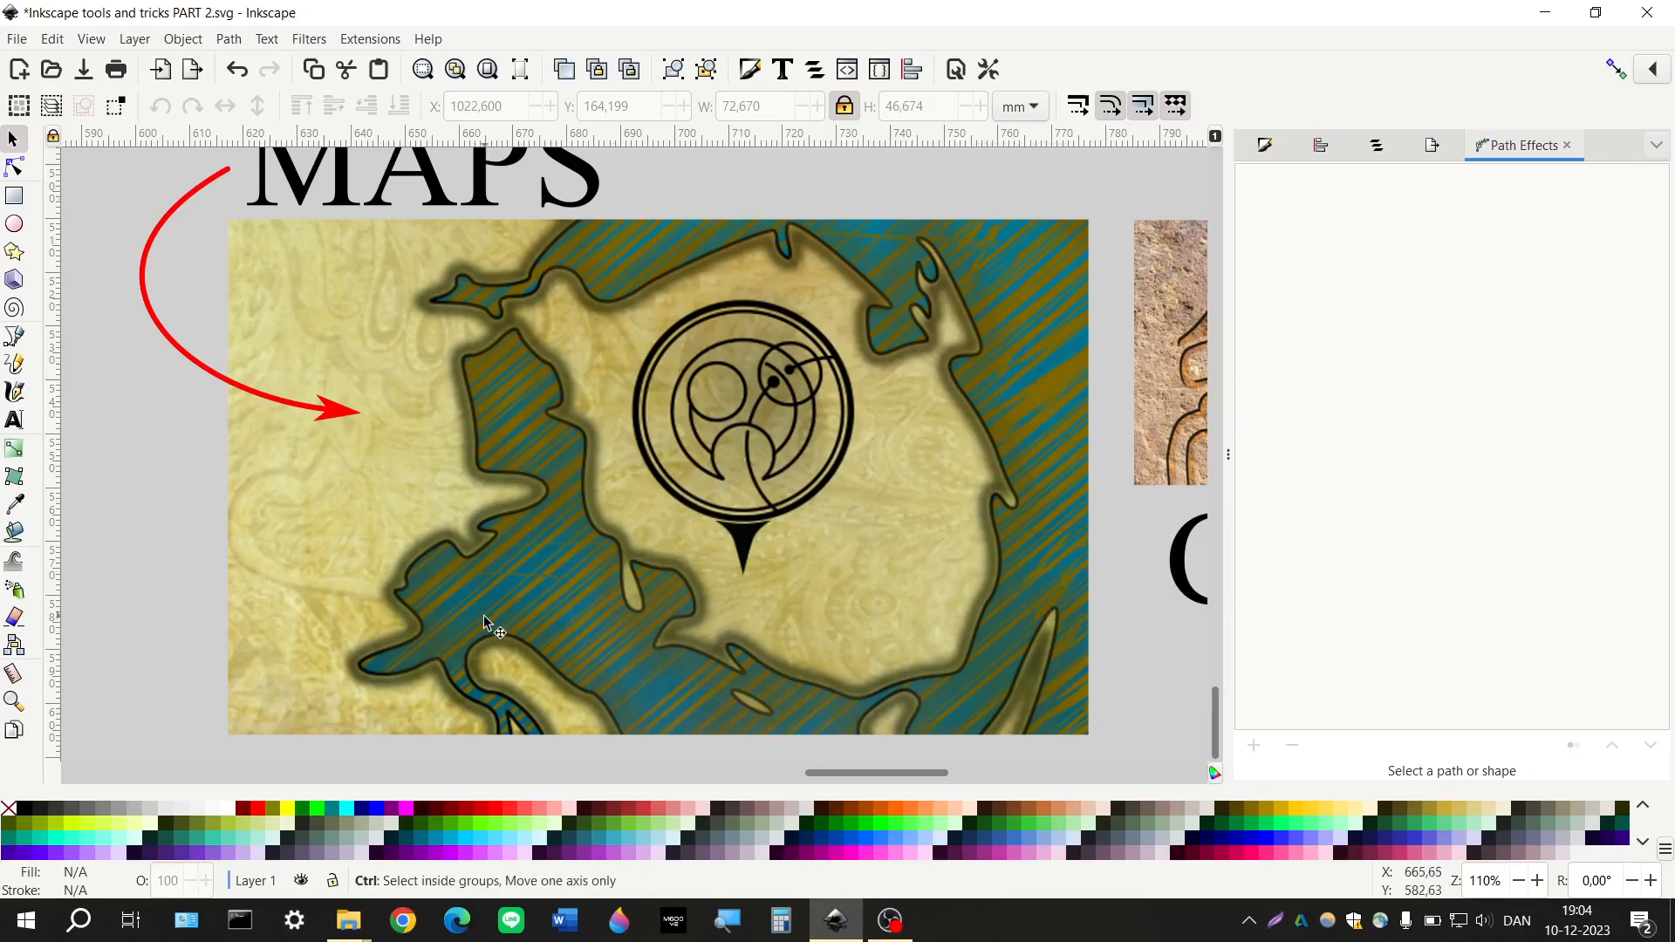
pyautogui.scroll(-2, 484, 615)
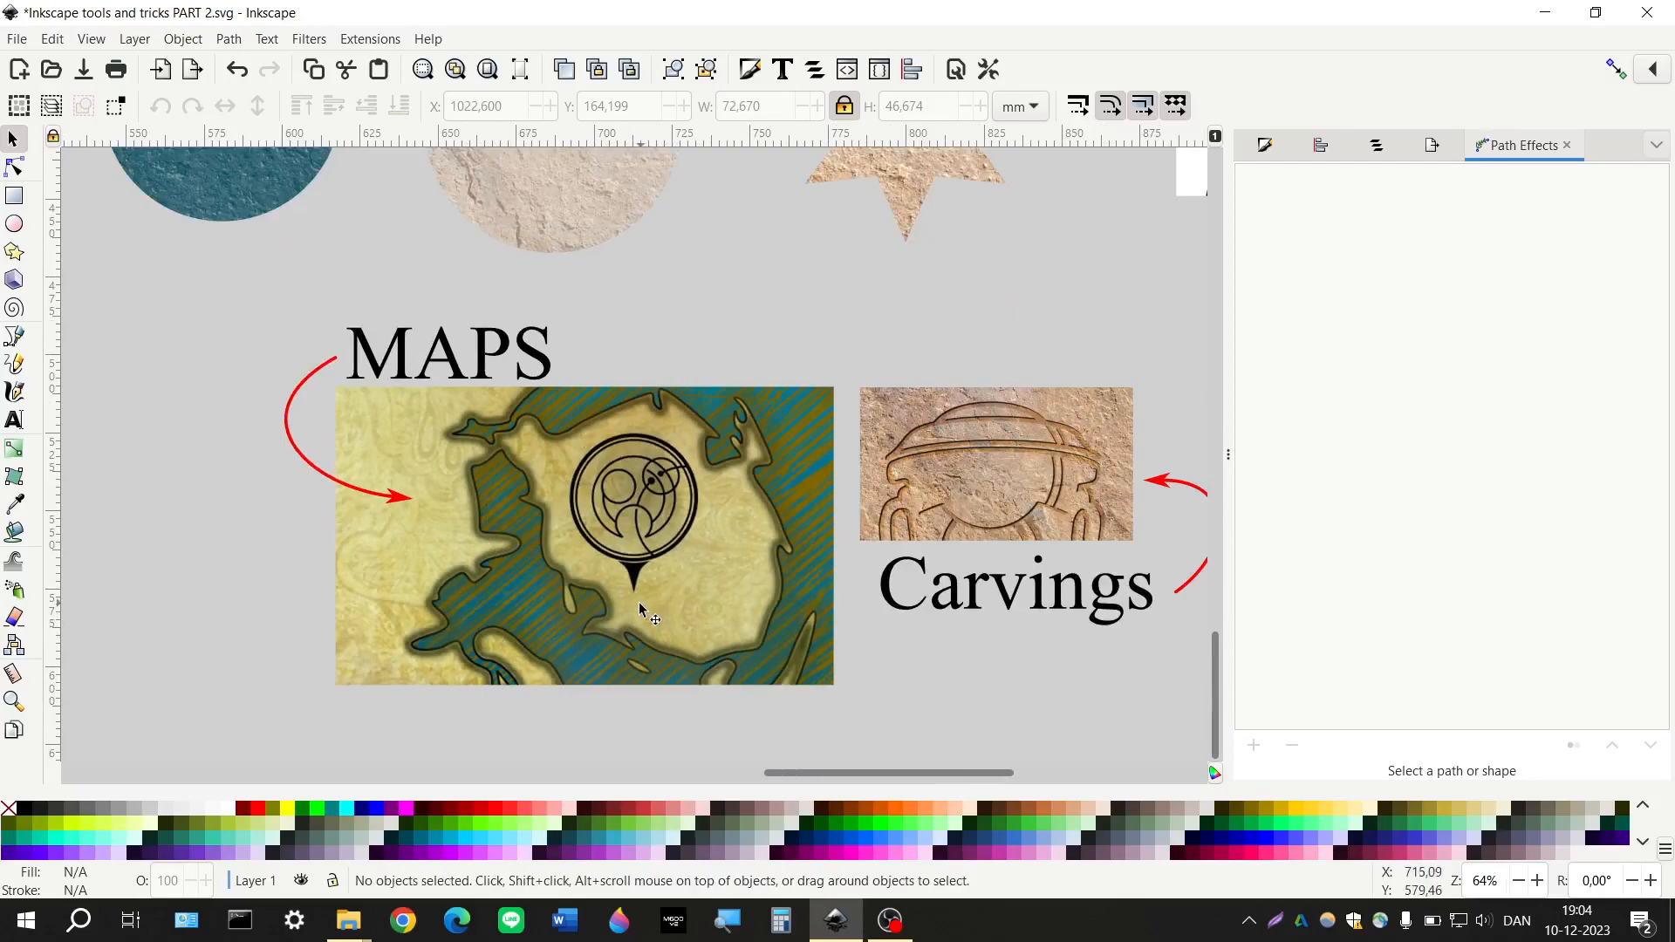
# Check the list of useful filters and other live path effects in the topic notes
pyautogui.scroll(4, 635, 594)
pyautogui.hscroll(8, 633, 581)
pyautogui.scroll(6, 634, 580)
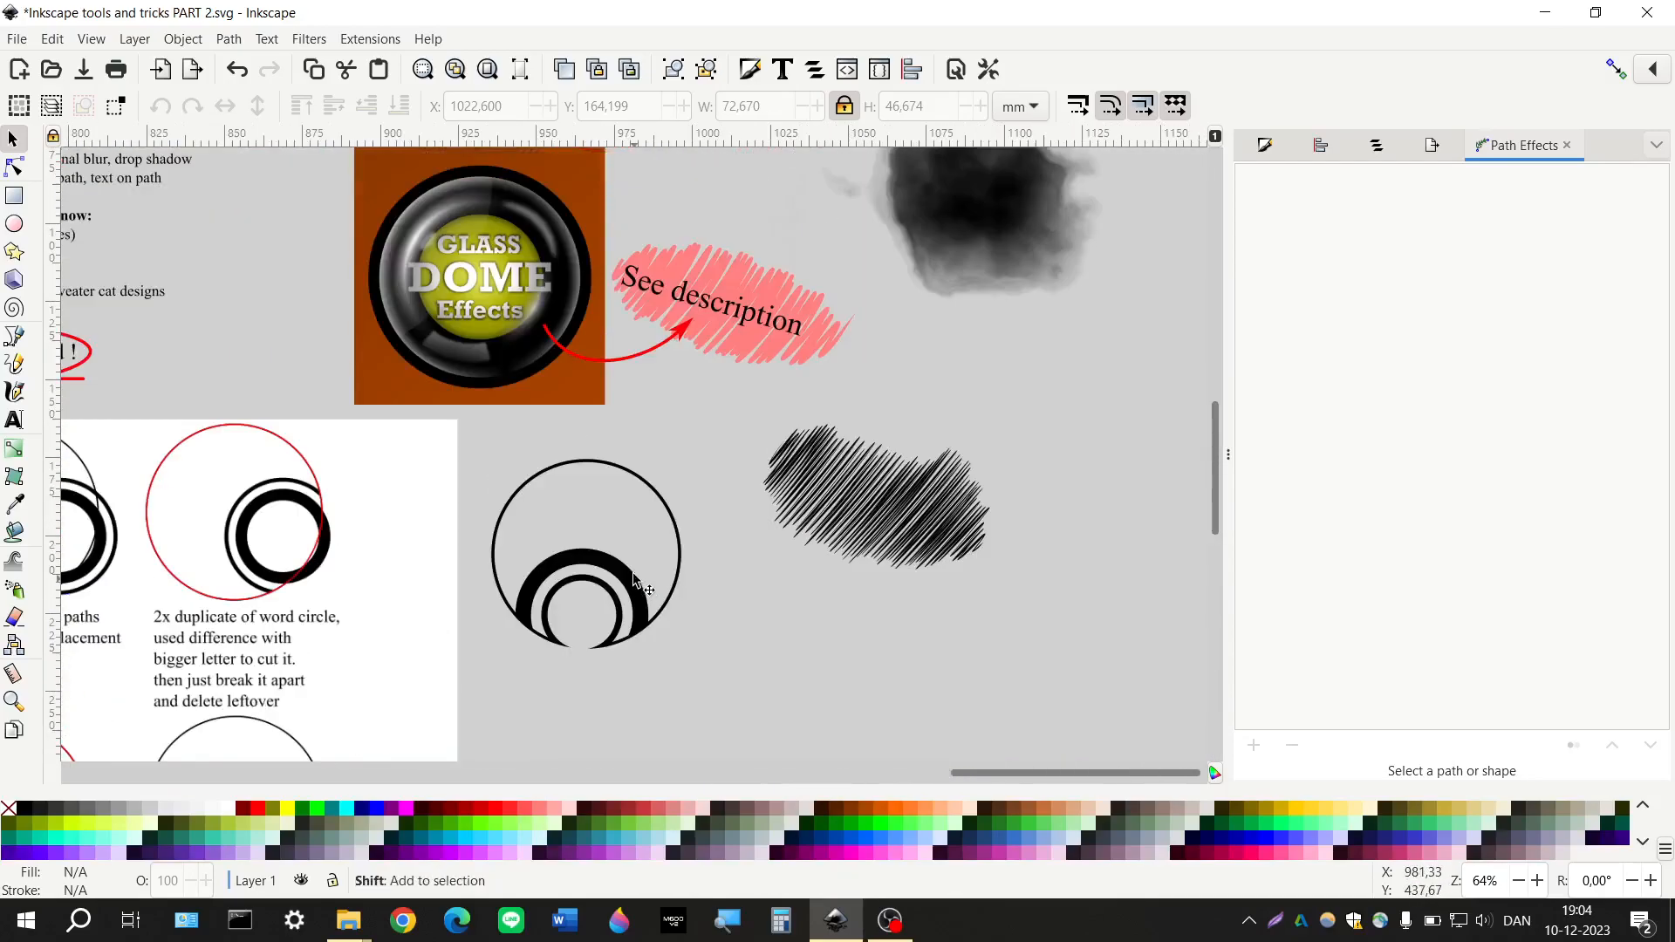
pyautogui.hscroll(2, 634, 578)
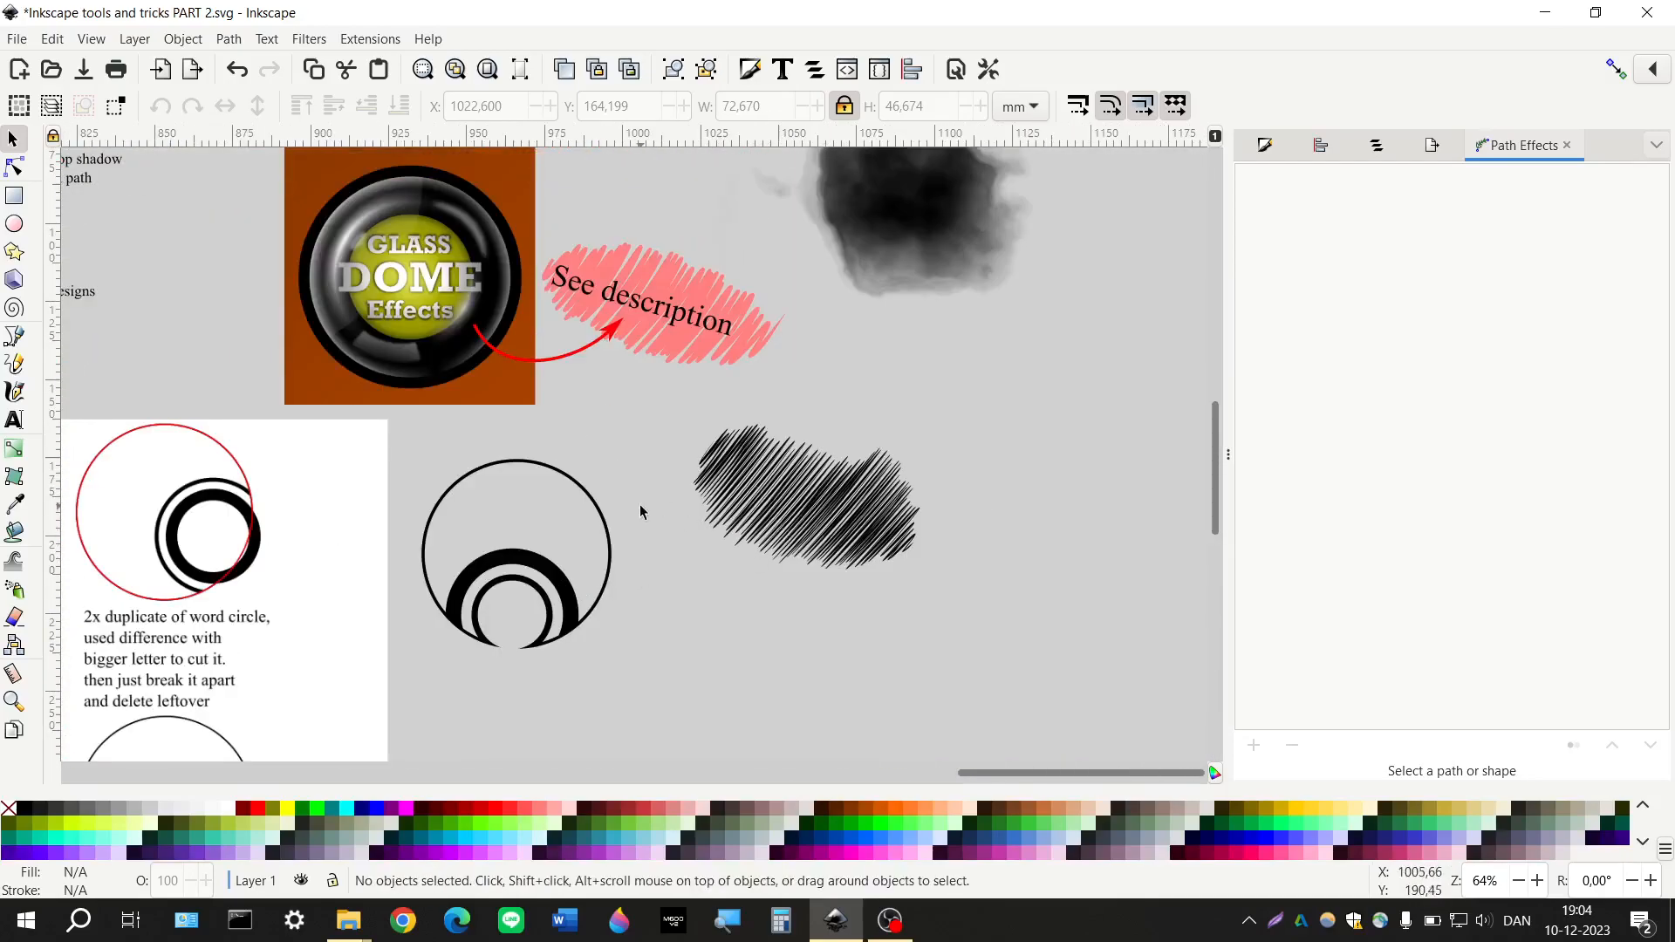
pyautogui.hscroll(-14, 640, 512)
pyautogui.scroll(4, 640, 512)
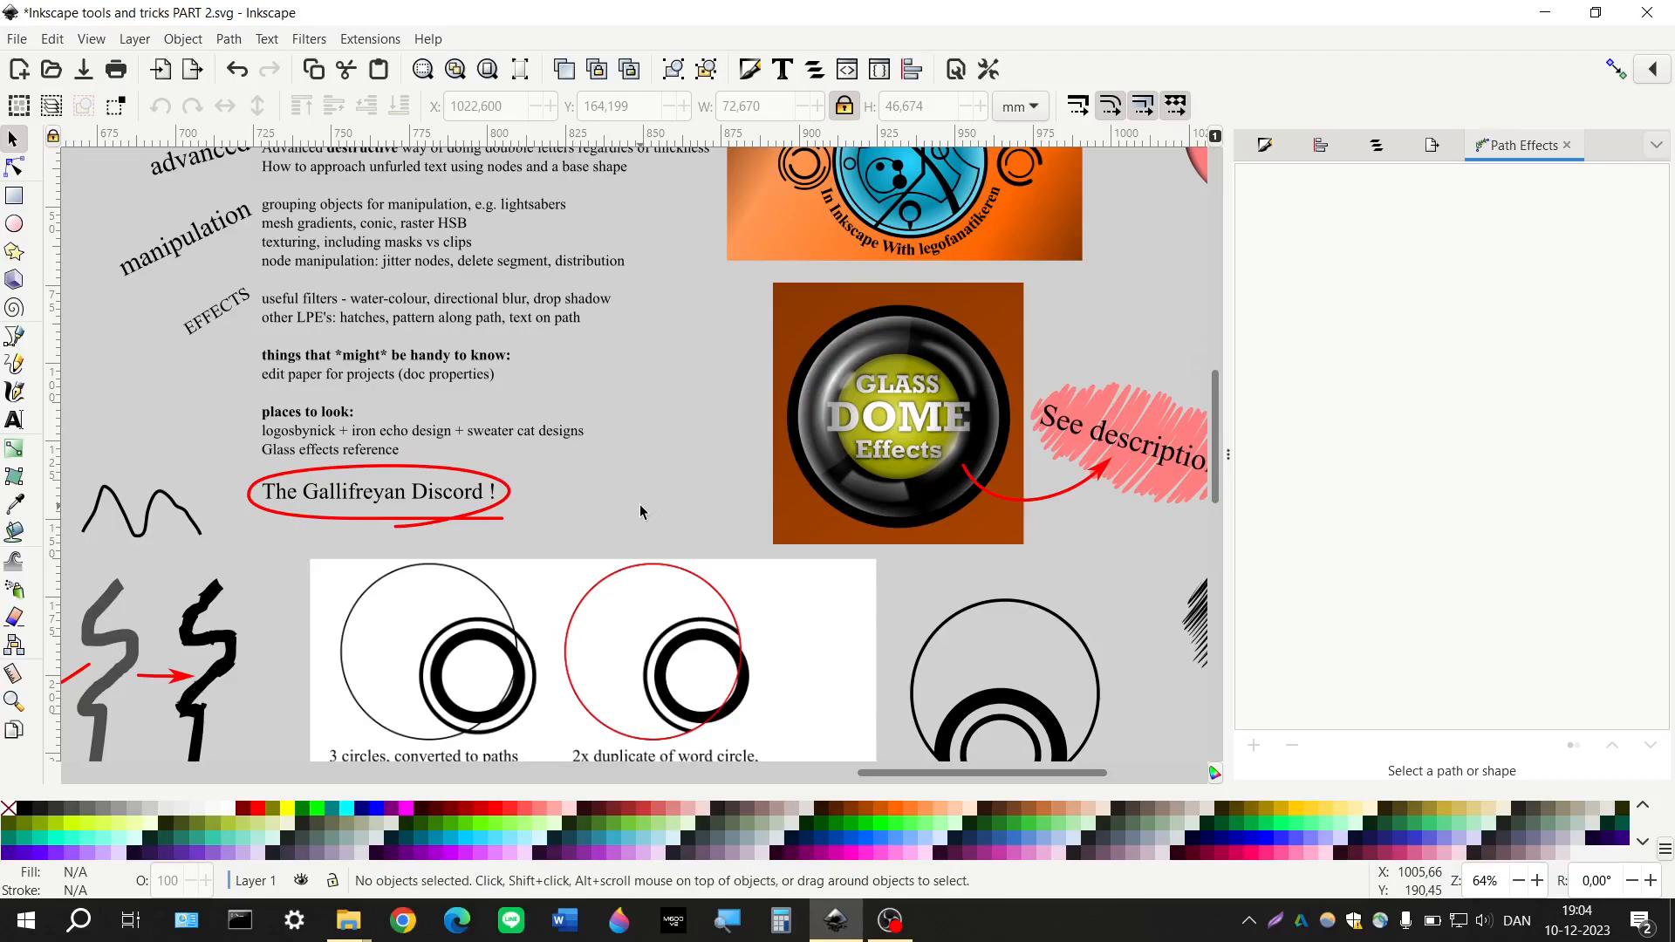
# Draw a closed freehand three-lobed shape about 24 mm wide in the empty area below the cut circle design
pyautogui.scroll(-15, 640, 512)
pyautogui.hscroll(13, 640, 512)
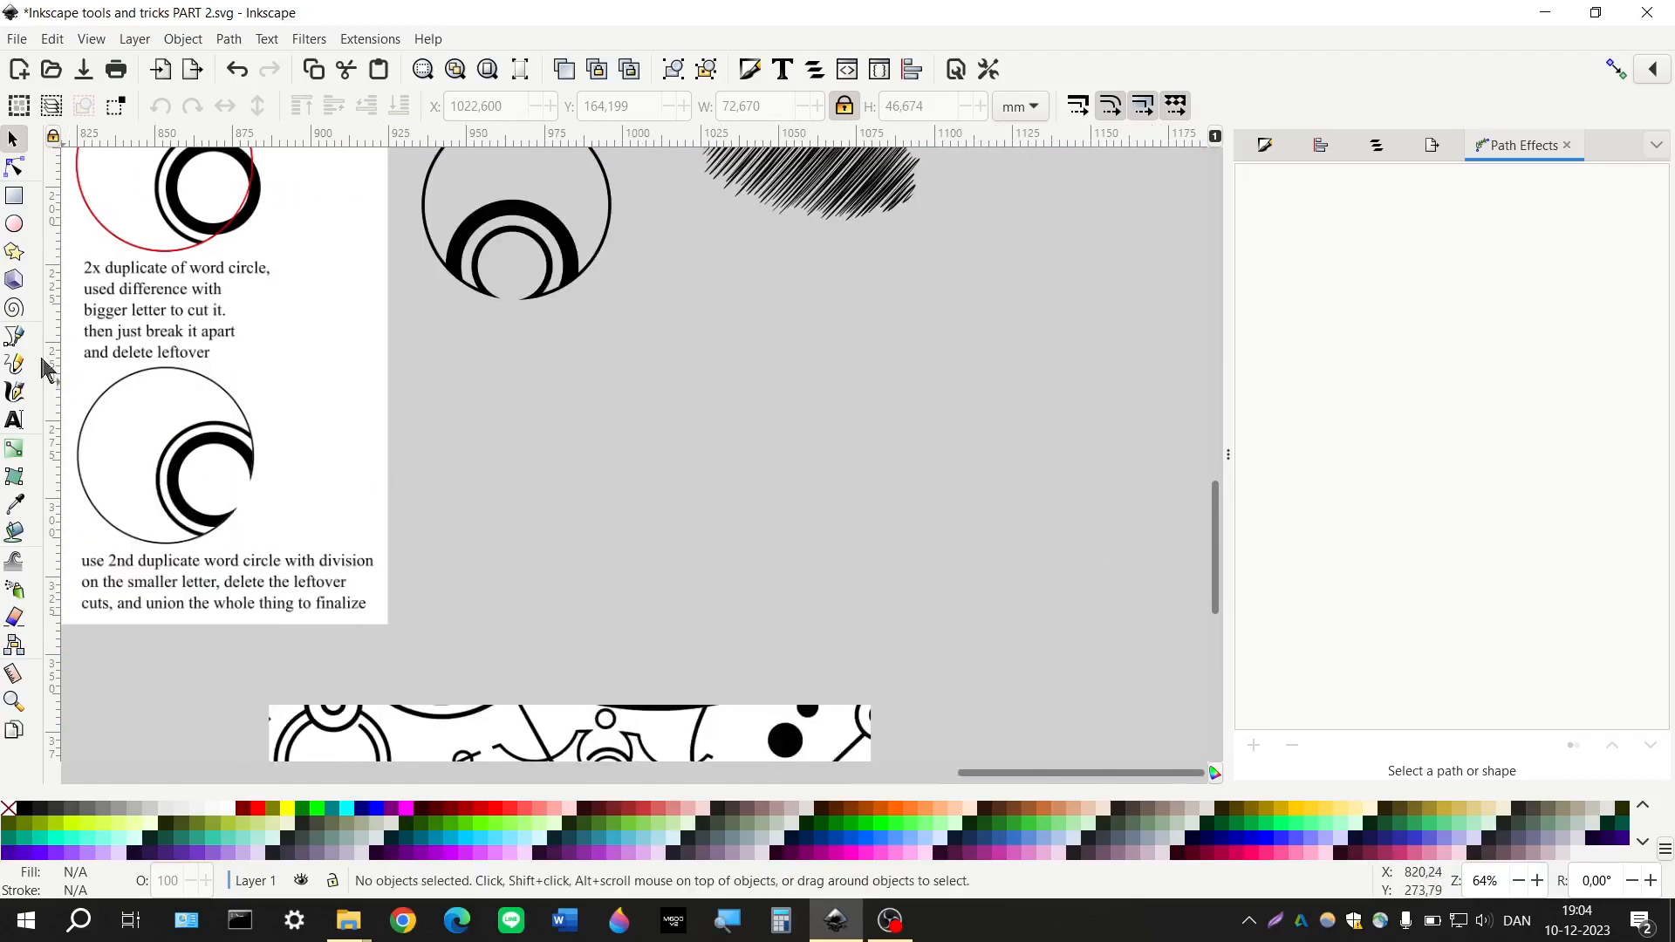
pyautogui.click(15, 364)
pyautogui.scroll(3, 589, 442)
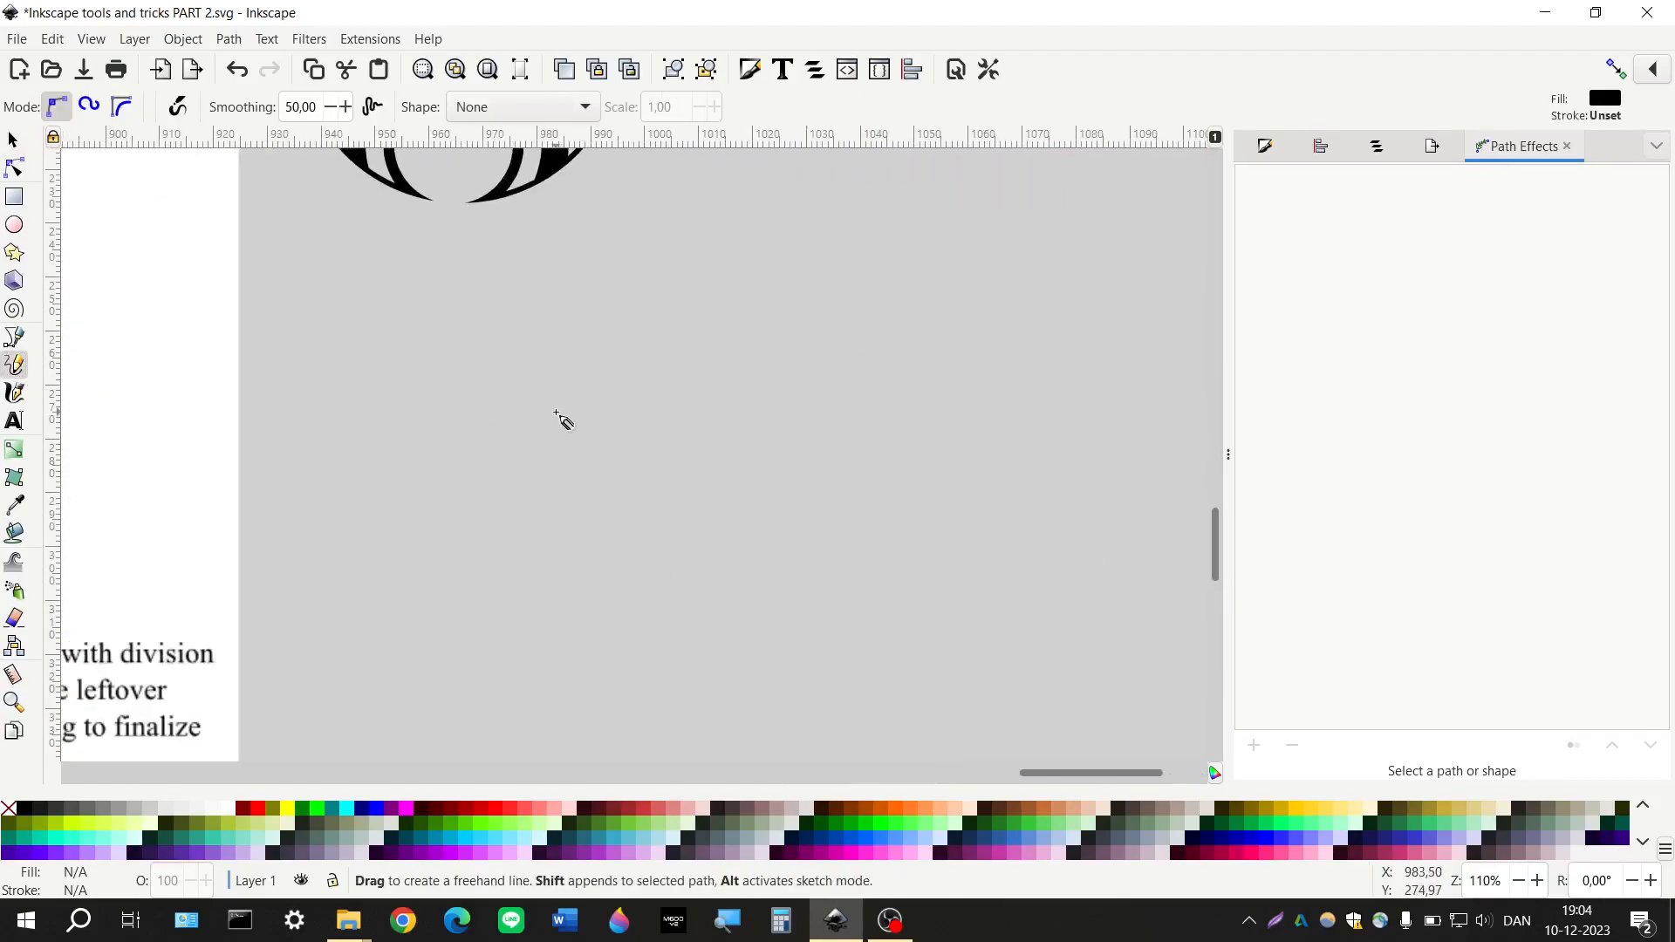
pyautogui.moveTo(556, 412)
pyautogui.mouseDown()
pyautogui.moveTo(512, 401)
pyautogui.moveTo(515, 502)
pyautogui.moveTo(614, 448)
pyautogui.moveTo(609, 432)
pyautogui.moveTo(556, 412)
pyautogui.mouseUp()
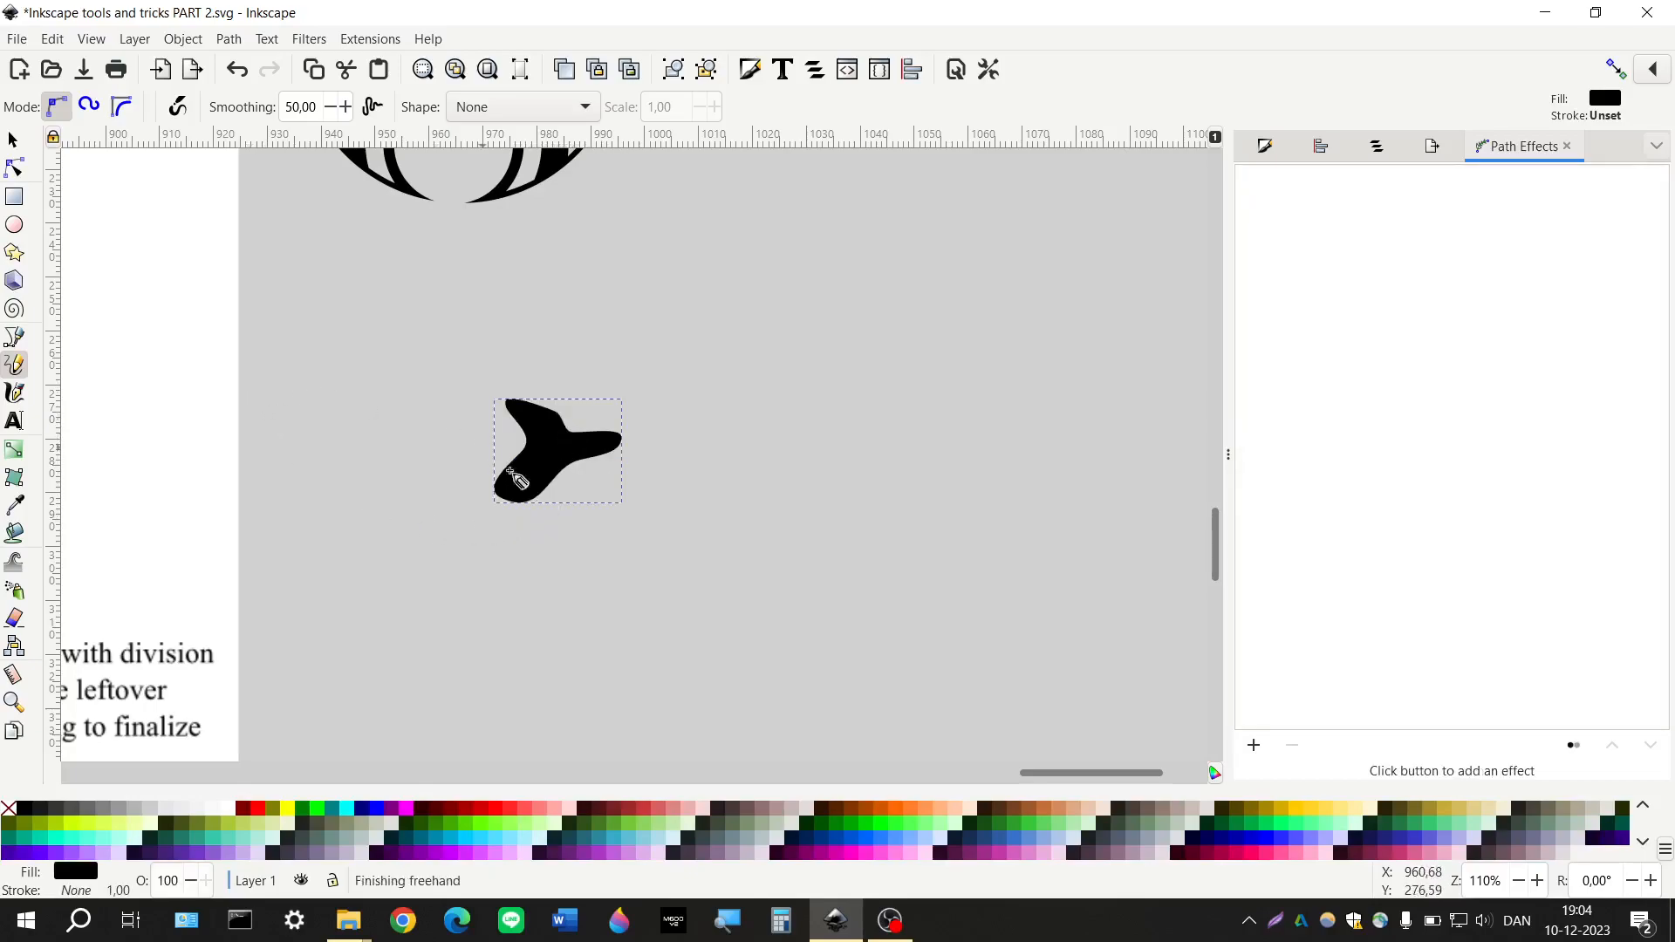
# Draw a freehand wavy line about 101 mm wide beside the three-lobed shape, with a black stroke and no fill
pyautogui.hscroll(4, 497, 500)
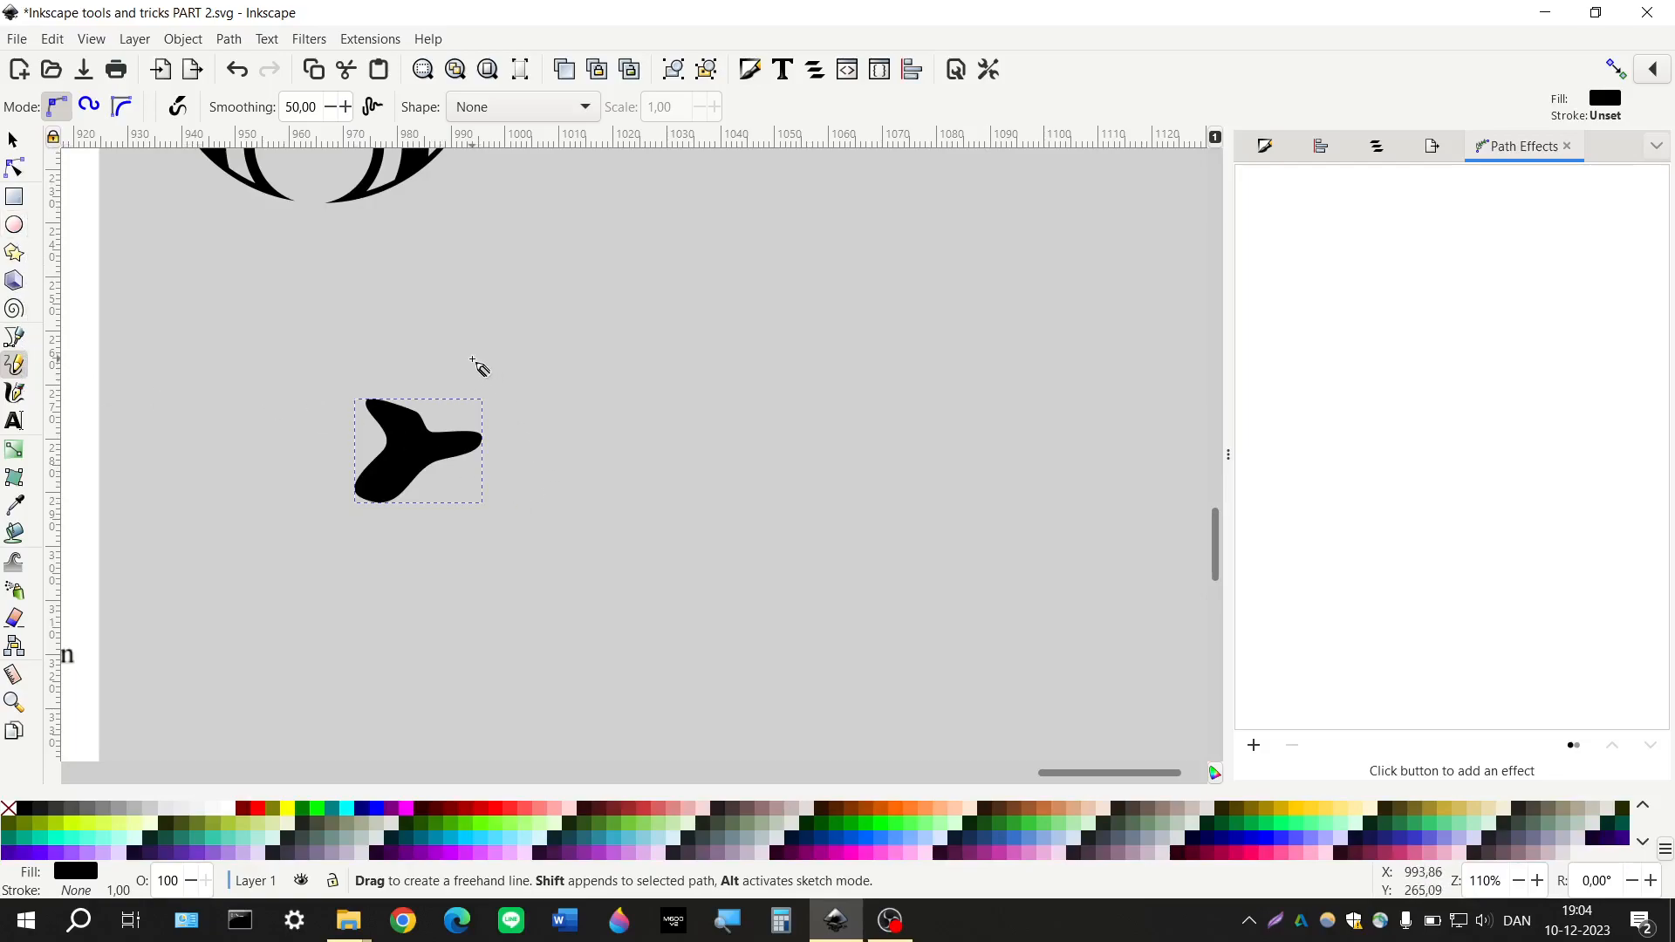
pyautogui.moveTo(472, 358)
pyautogui.mouseDown()
pyautogui.moveTo(507, 320)
pyautogui.moveTo(717, 377)
pyautogui.moveTo(941, 384)
pyautogui.moveTo(1013, 283)
pyautogui.mouseUp()
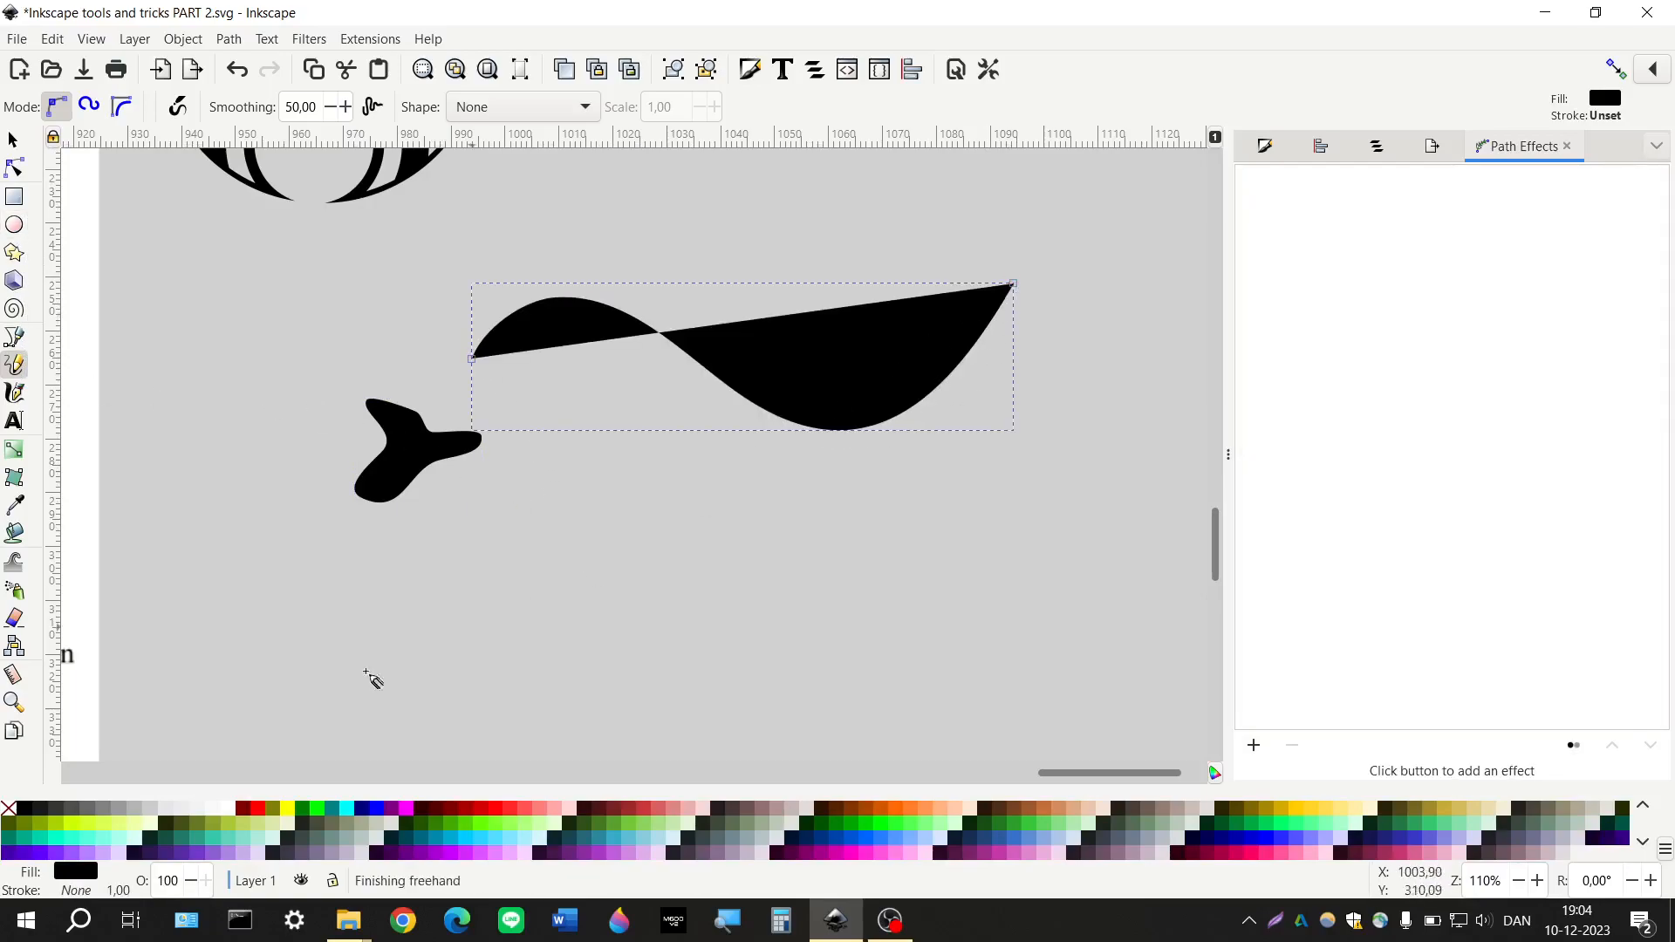
pyautogui.keyDown('shift'); pyautogui.click(24, 812); pyautogui.keyUp('shift')
pyautogui.click(8, 808)
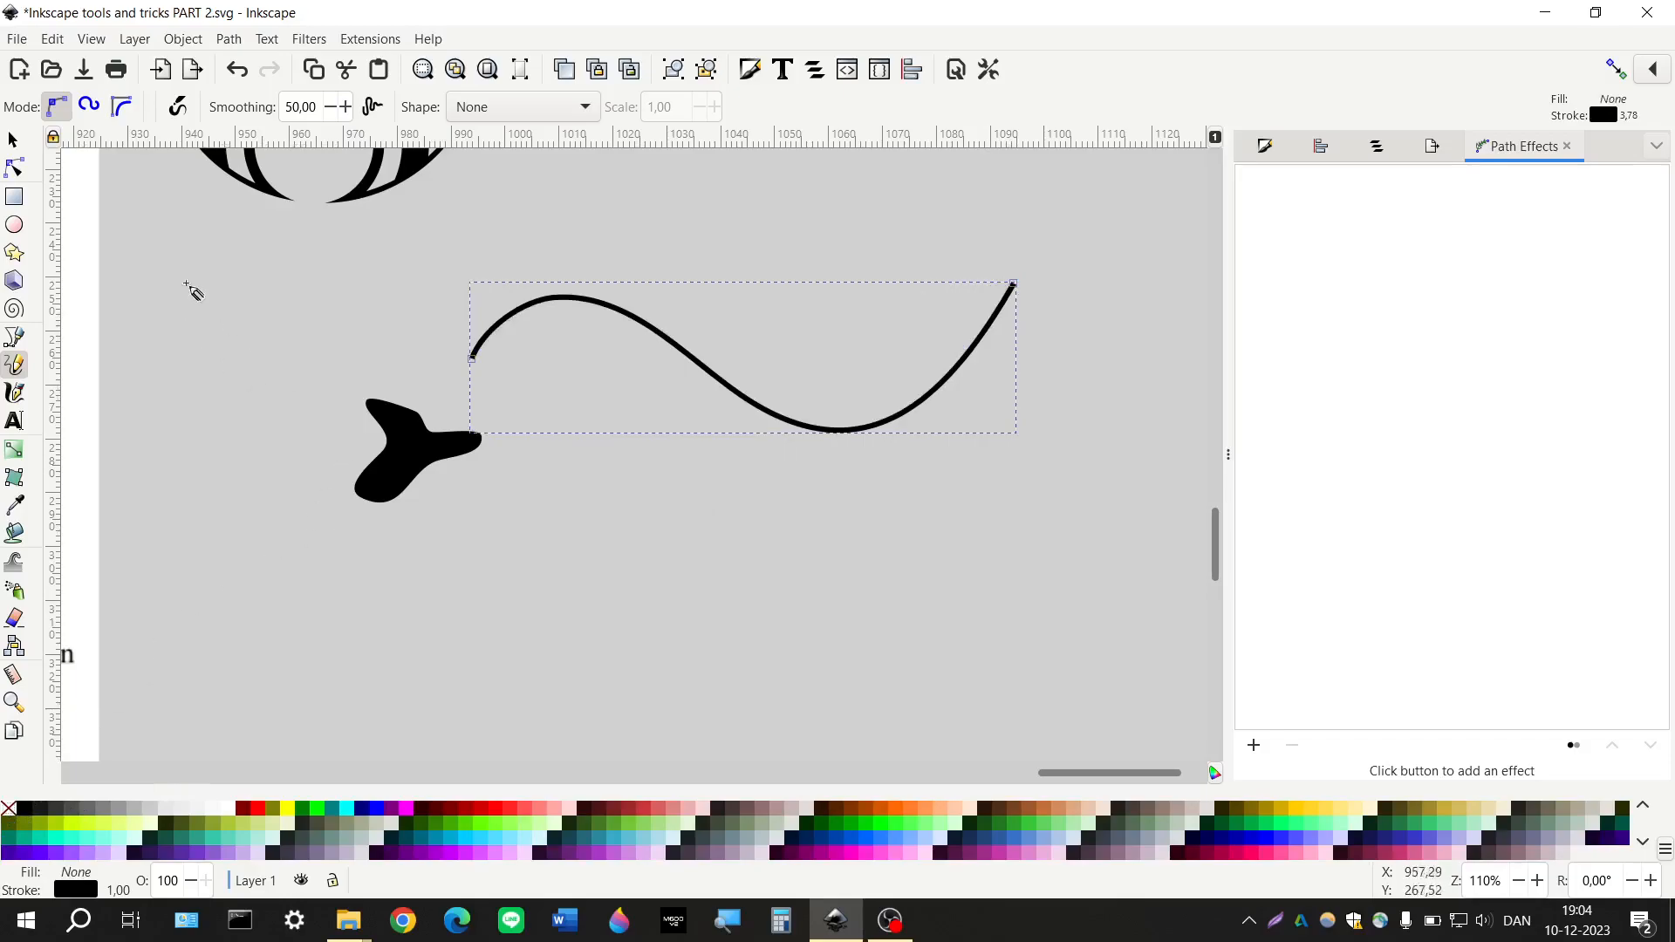
# Move the three-lobed shape away from the wavy line and copy it to the clipboard
pyautogui.click(13, 140)
pyautogui.click(401, 462)
pyautogui.moveTo(401, 462); pyautogui.dragTo(326, 430)
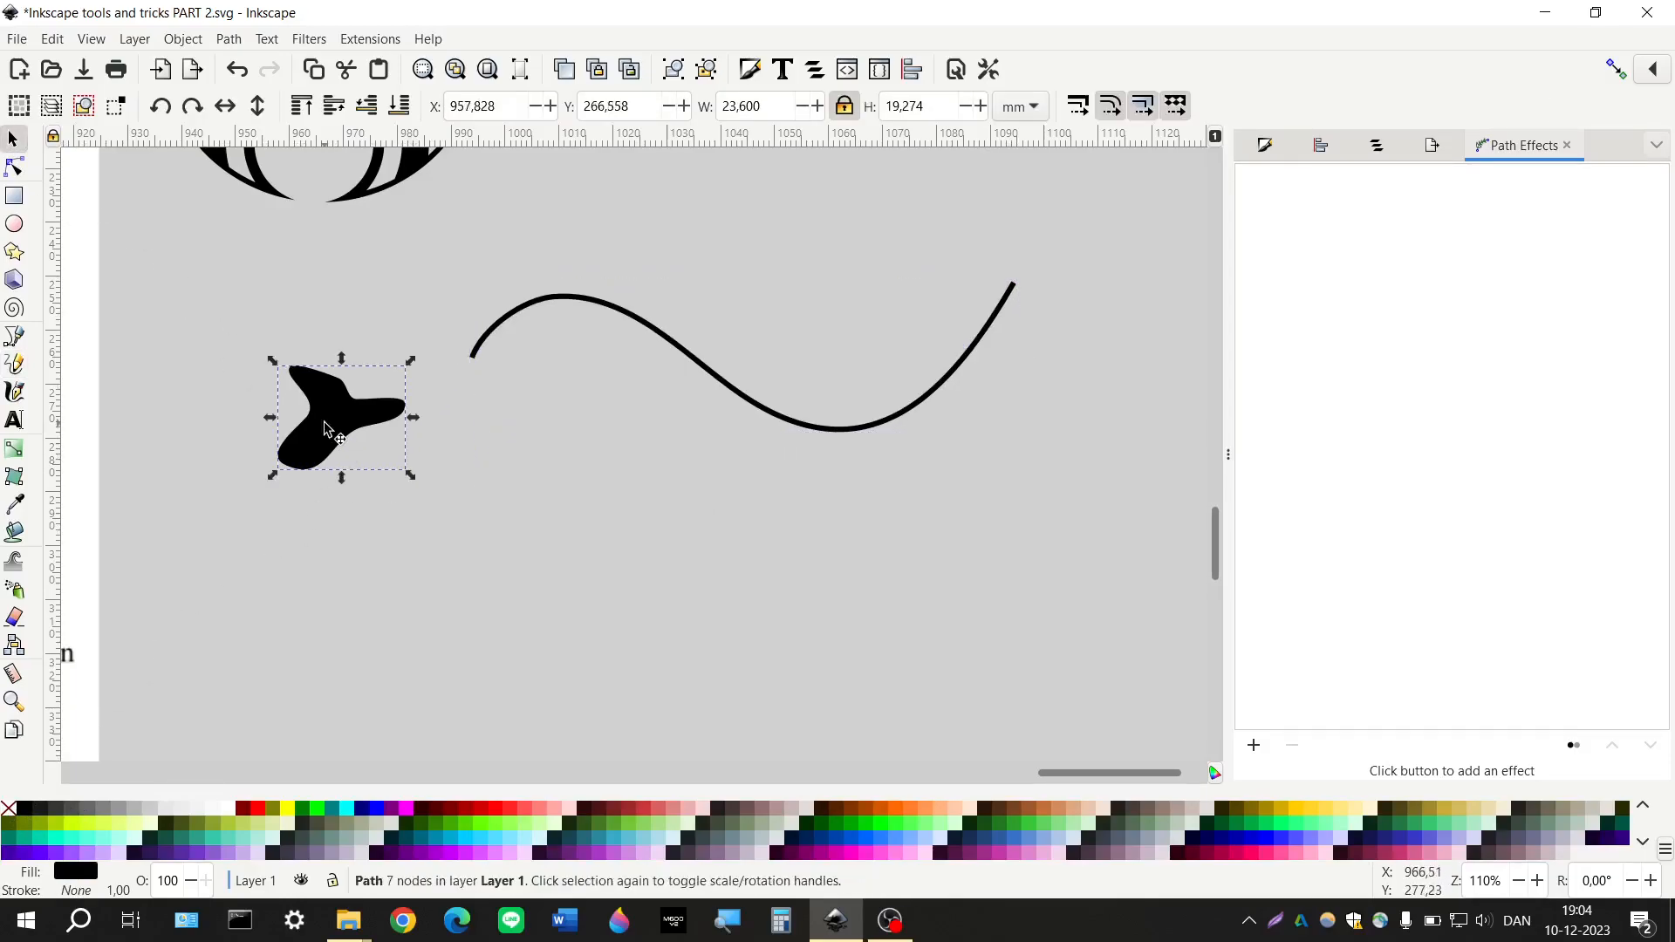
pyautogui.rightClick(326, 430)
pyautogui.click(387, 463)
# Add the Pattern Along Path effect to the wavy line and link the copied three-lobed shape as its pattern source
pyautogui.click(650, 336)
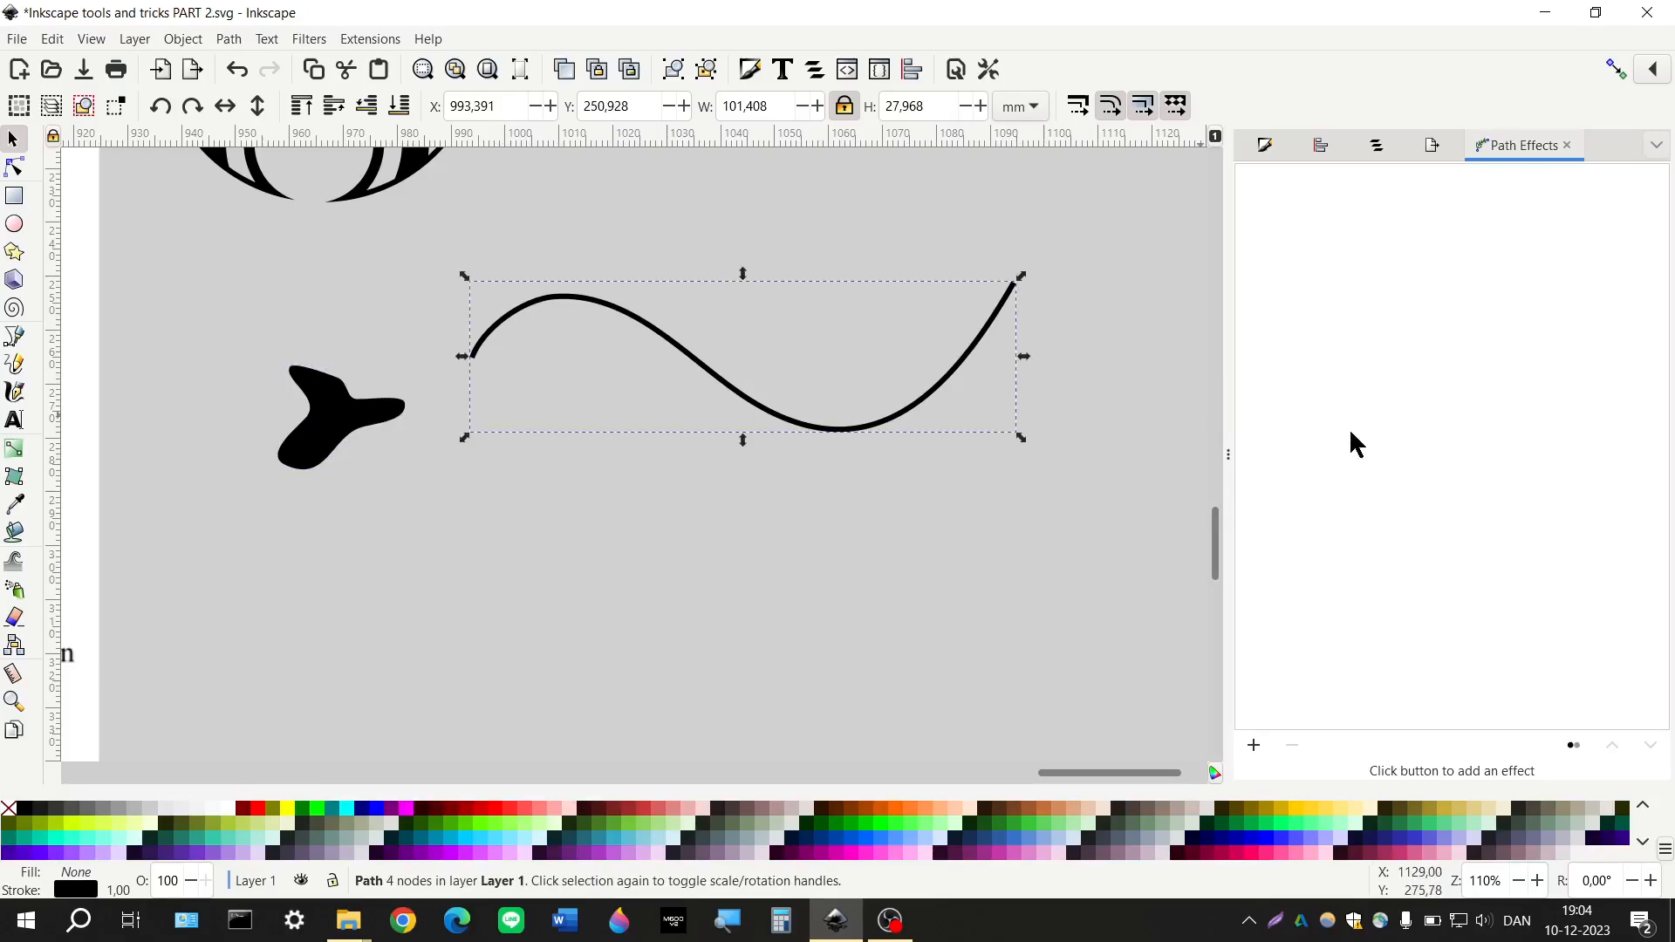
pyautogui.click(1254, 746)
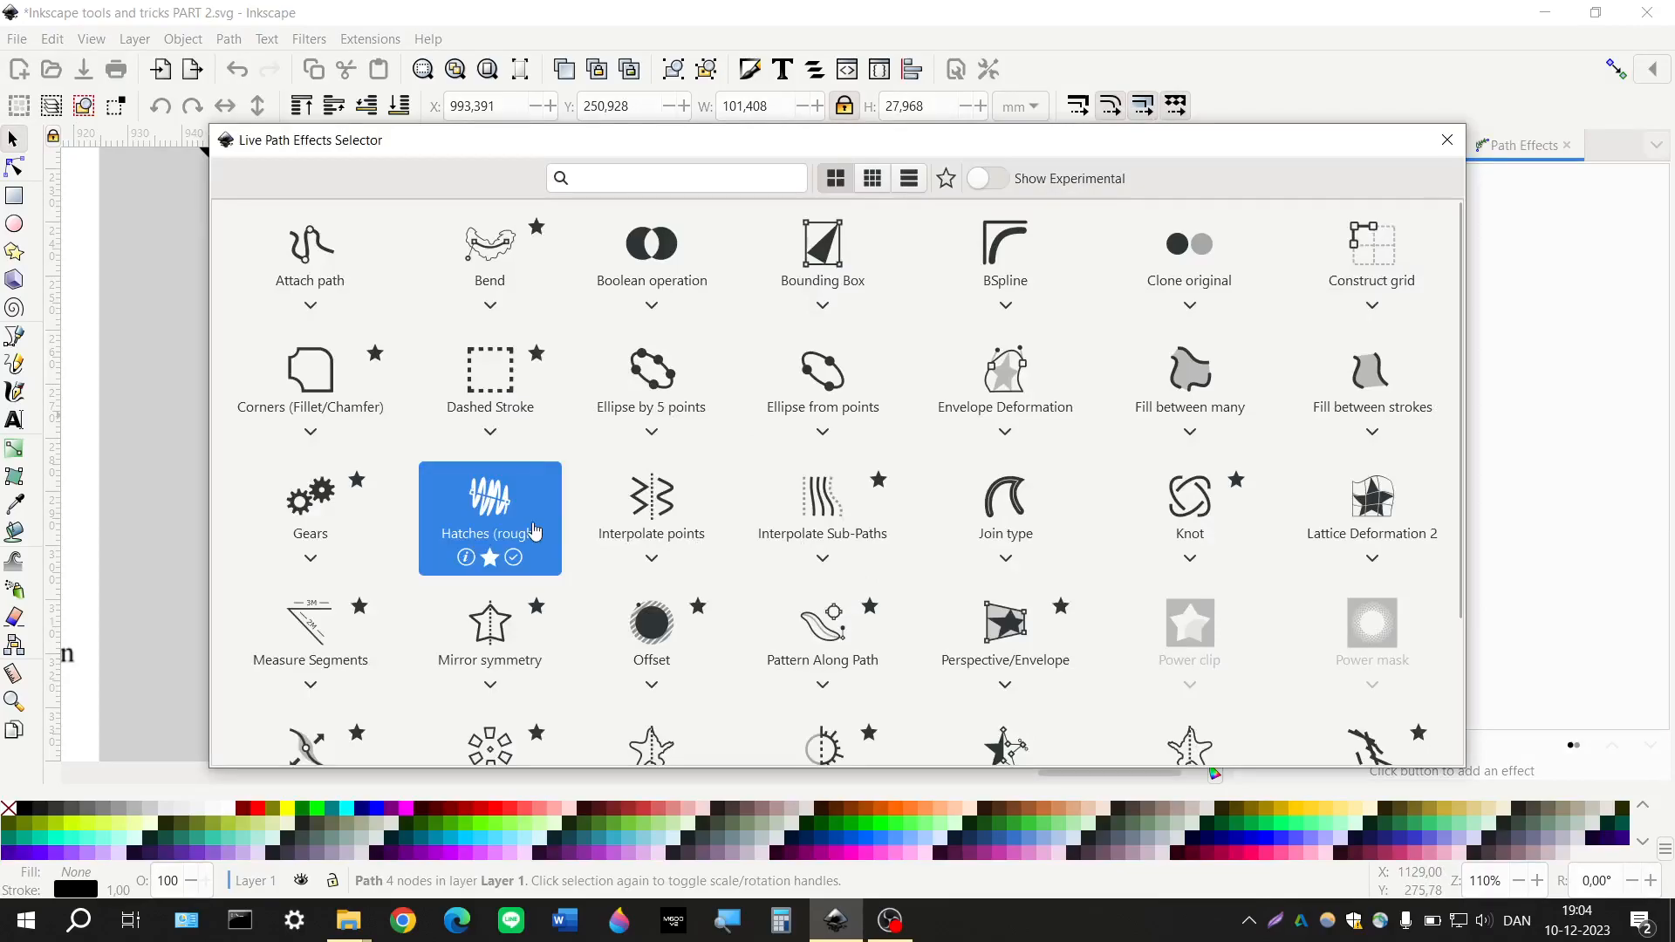
pyautogui.scroll(-1, 593, 567)
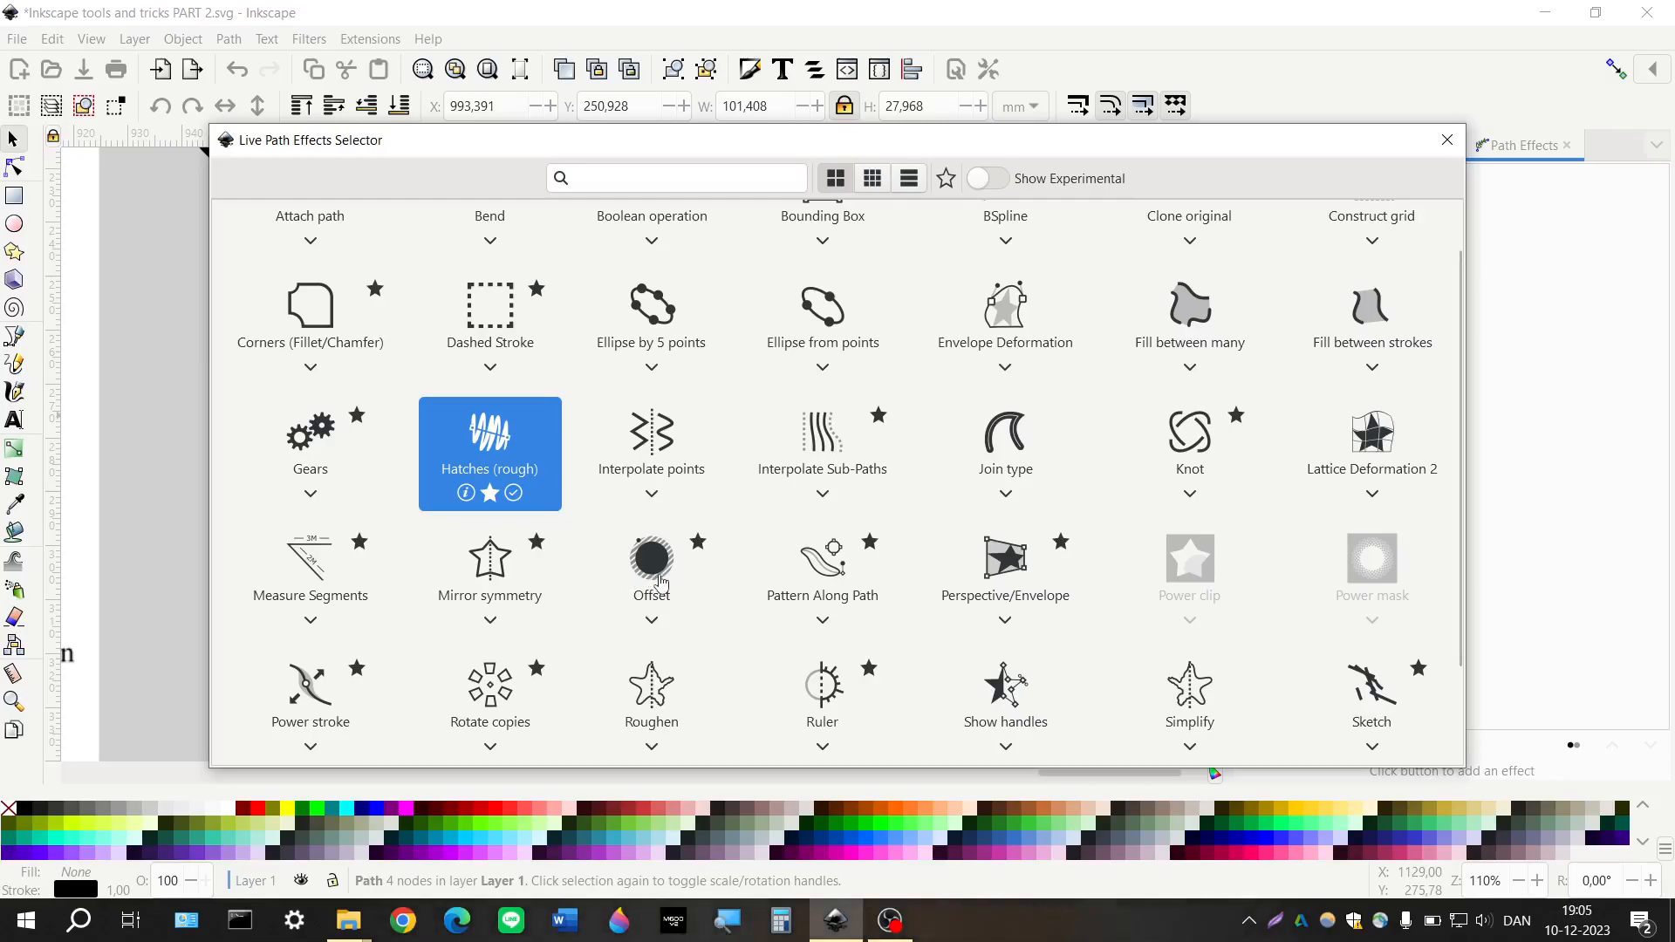
pyautogui.scroll(-2, 661, 583)
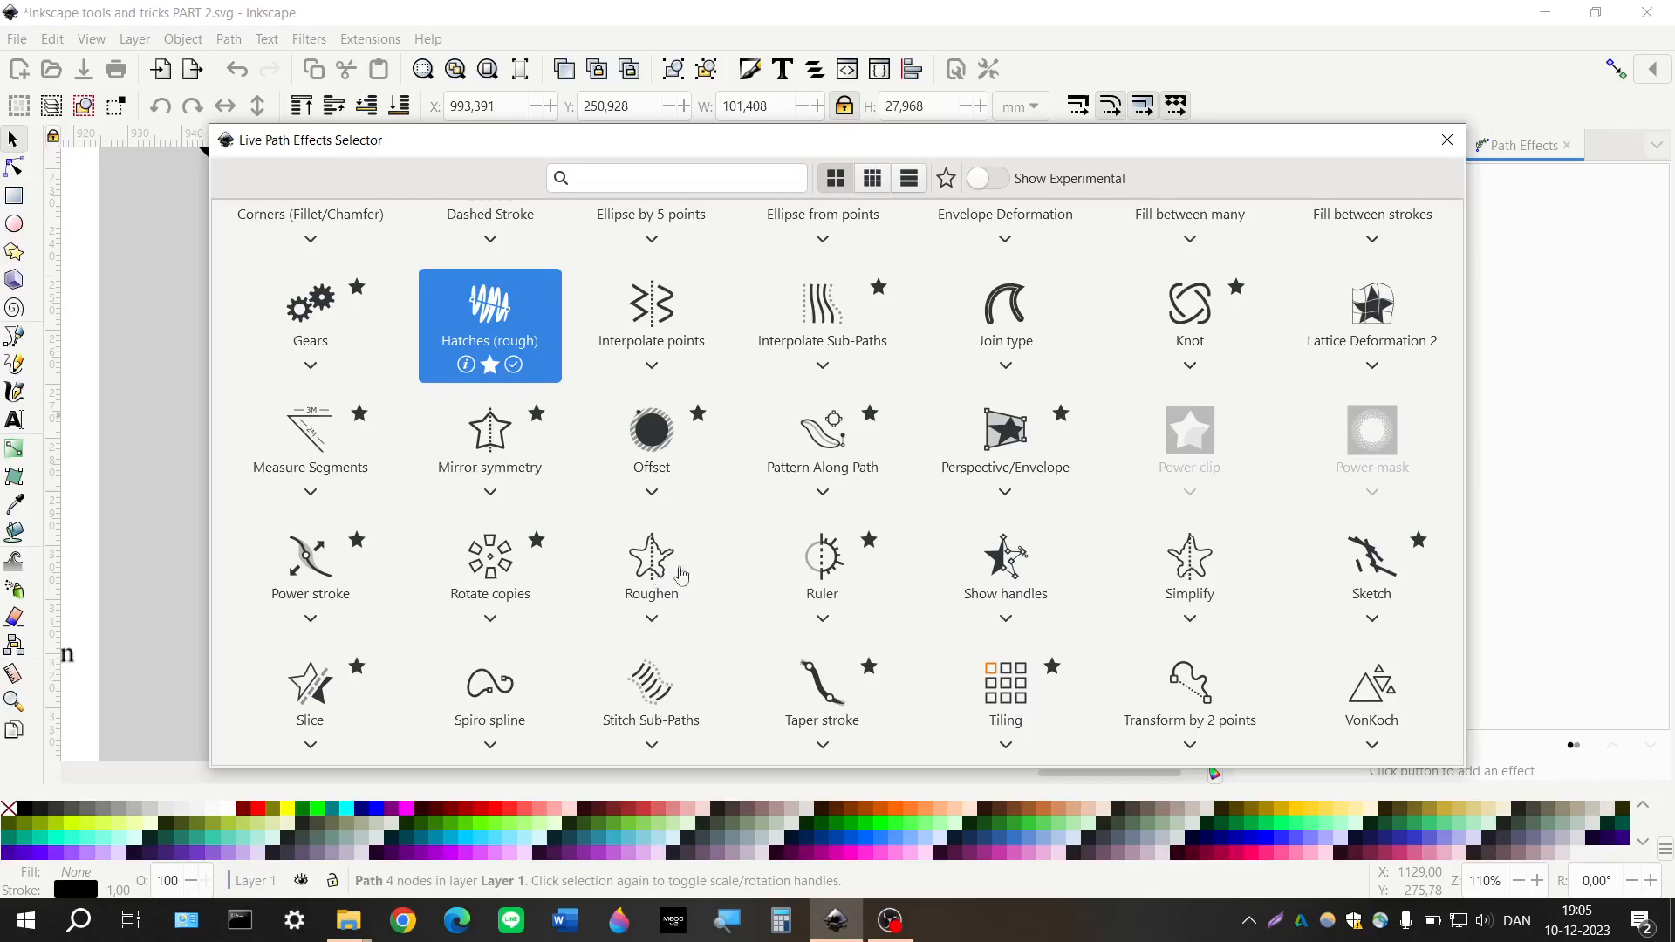
pyautogui.press('Escape')
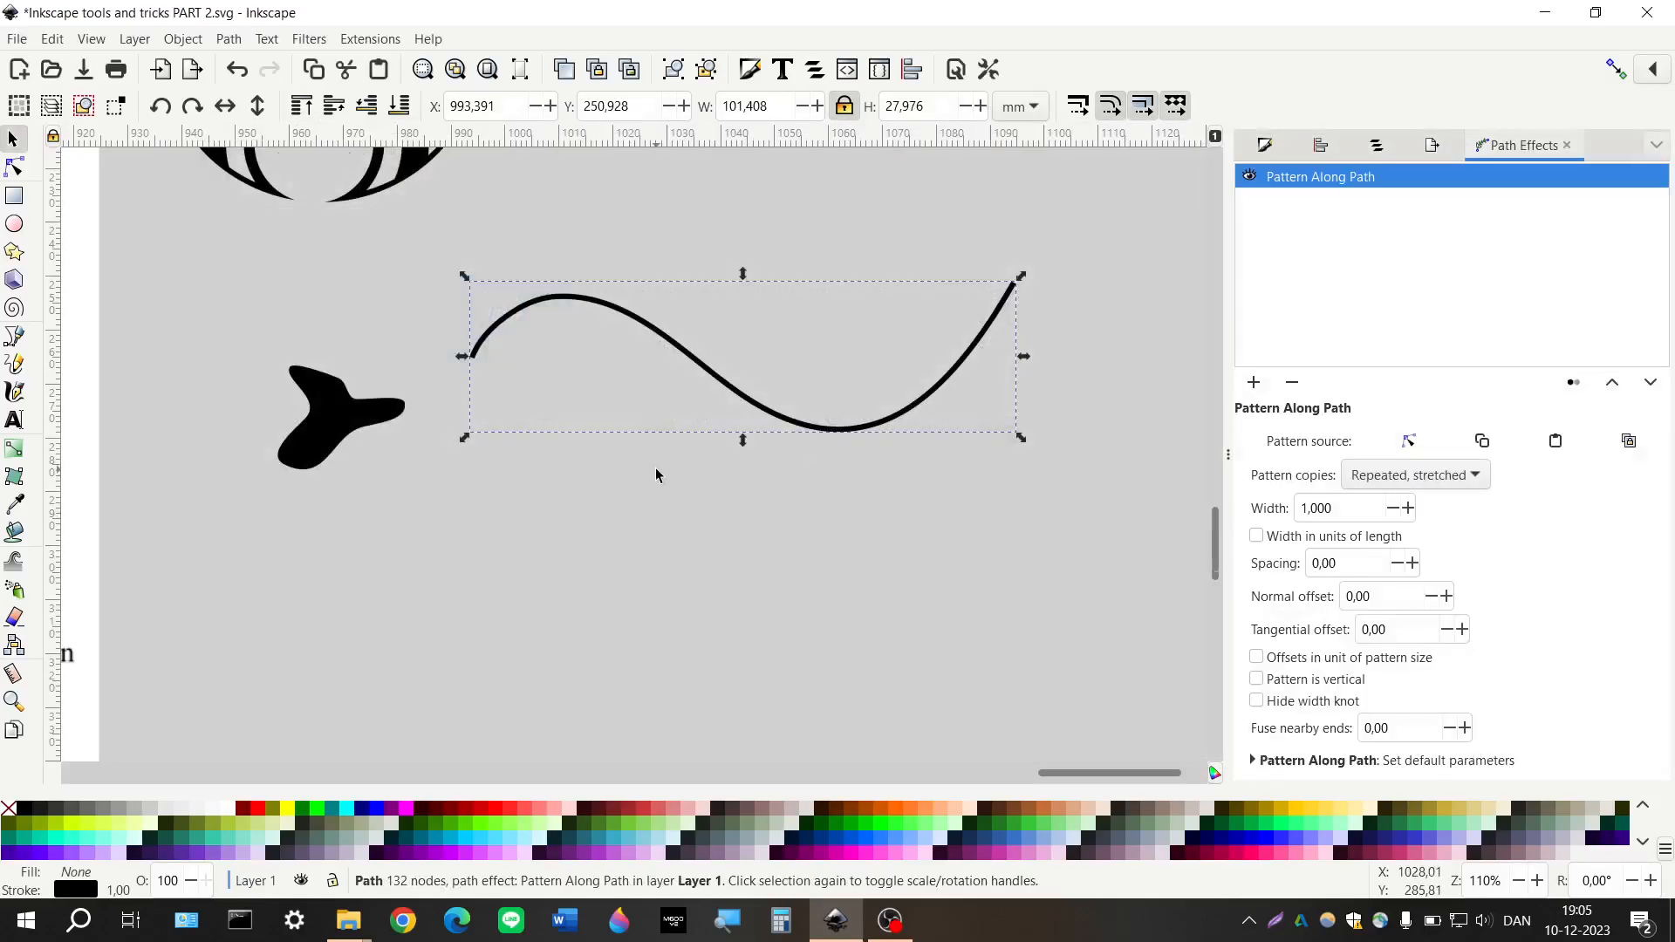
pyautogui.scroll(4, 661, 473)
pyautogui.hscroll(2, 885, 474)
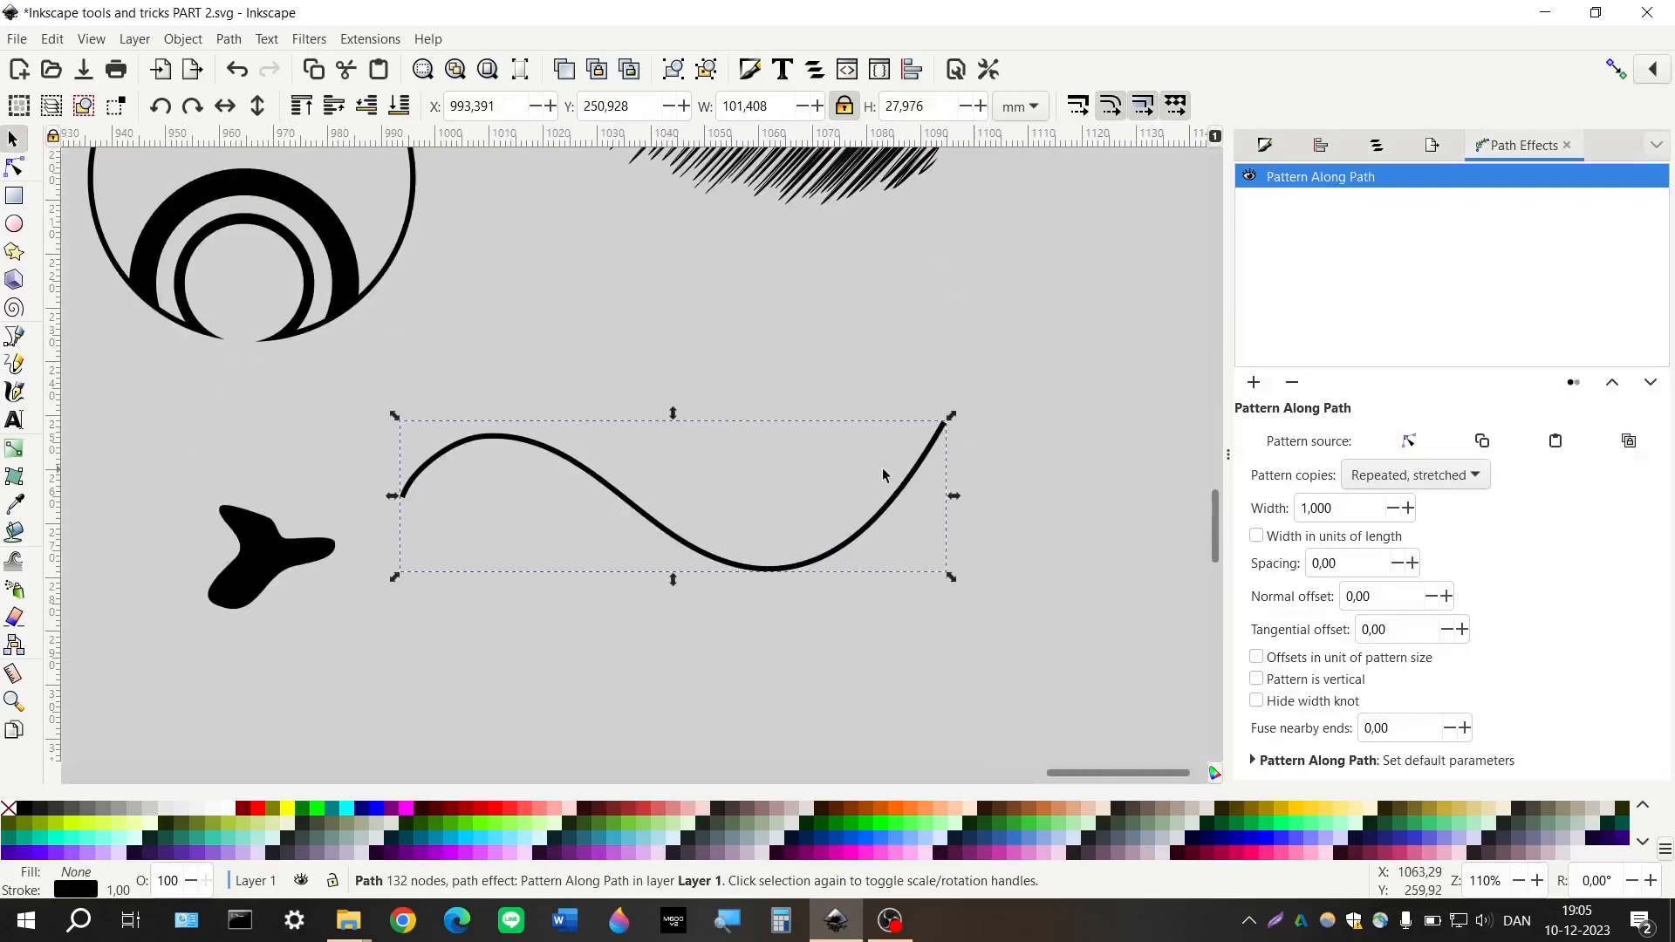
pyautogui.click(1629, 442)
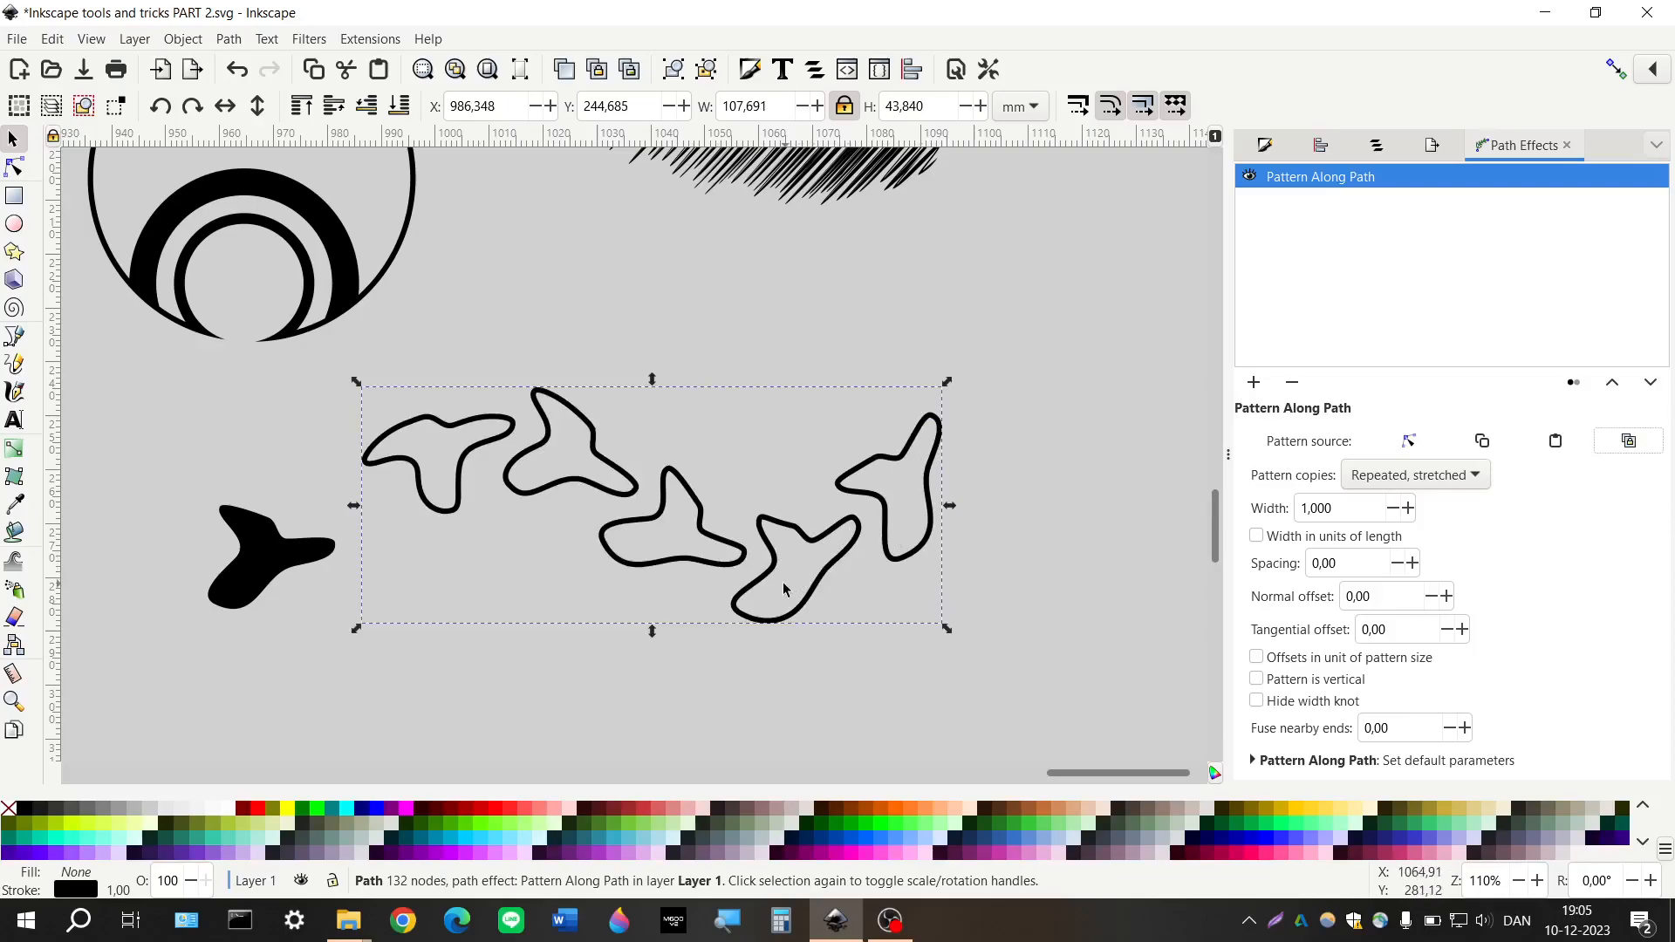
# Scale the original three-lobed shape down to about 7.7 mm wide
pyautogui.click(258, 550)
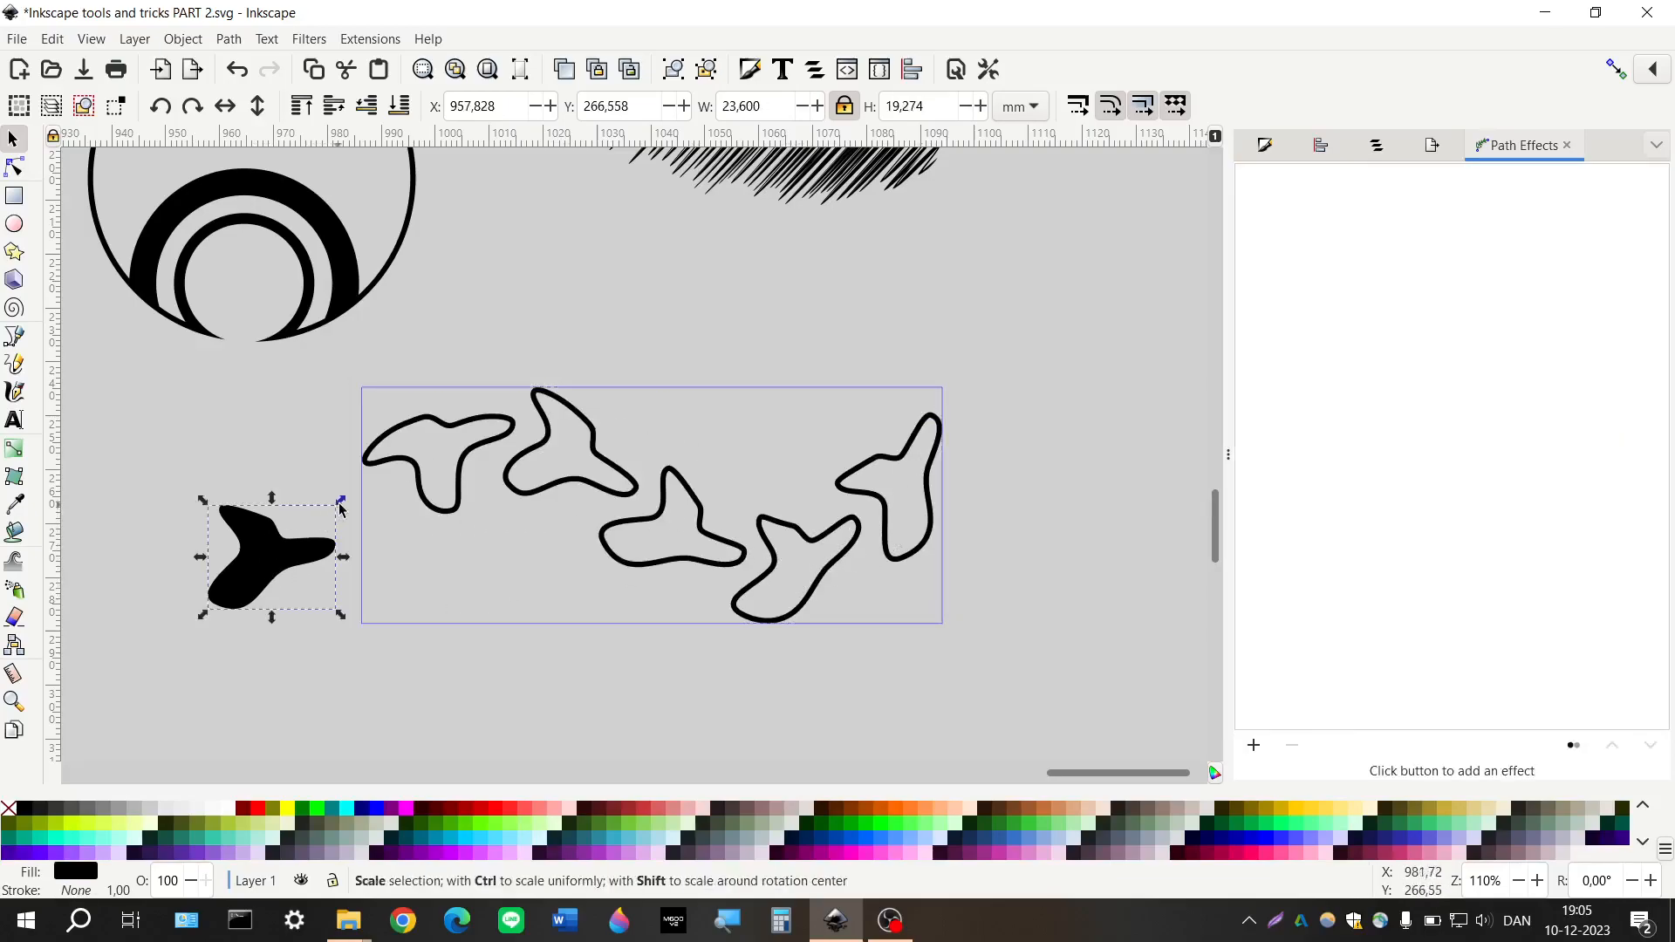
pyautogui.moveTo(341, 508); pyautogui.dragTo(298, 544)
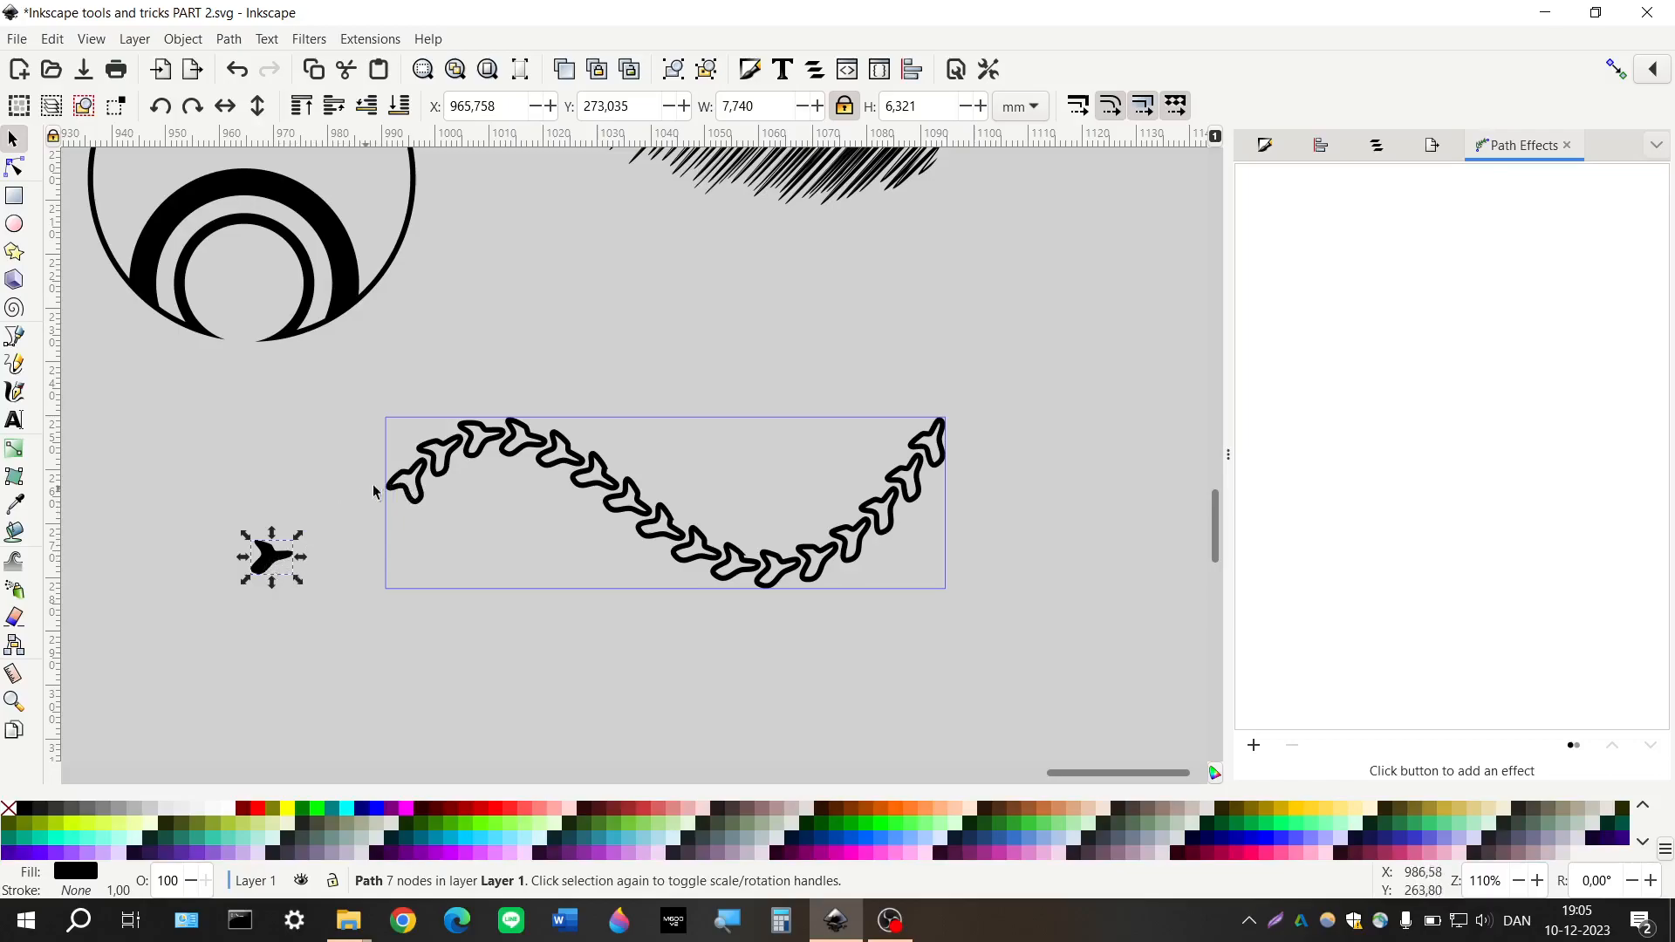
# Give the wavy pattern a yellow fill and no stroke, trying a red stroke along the way
pyautogui.click(404, 489)
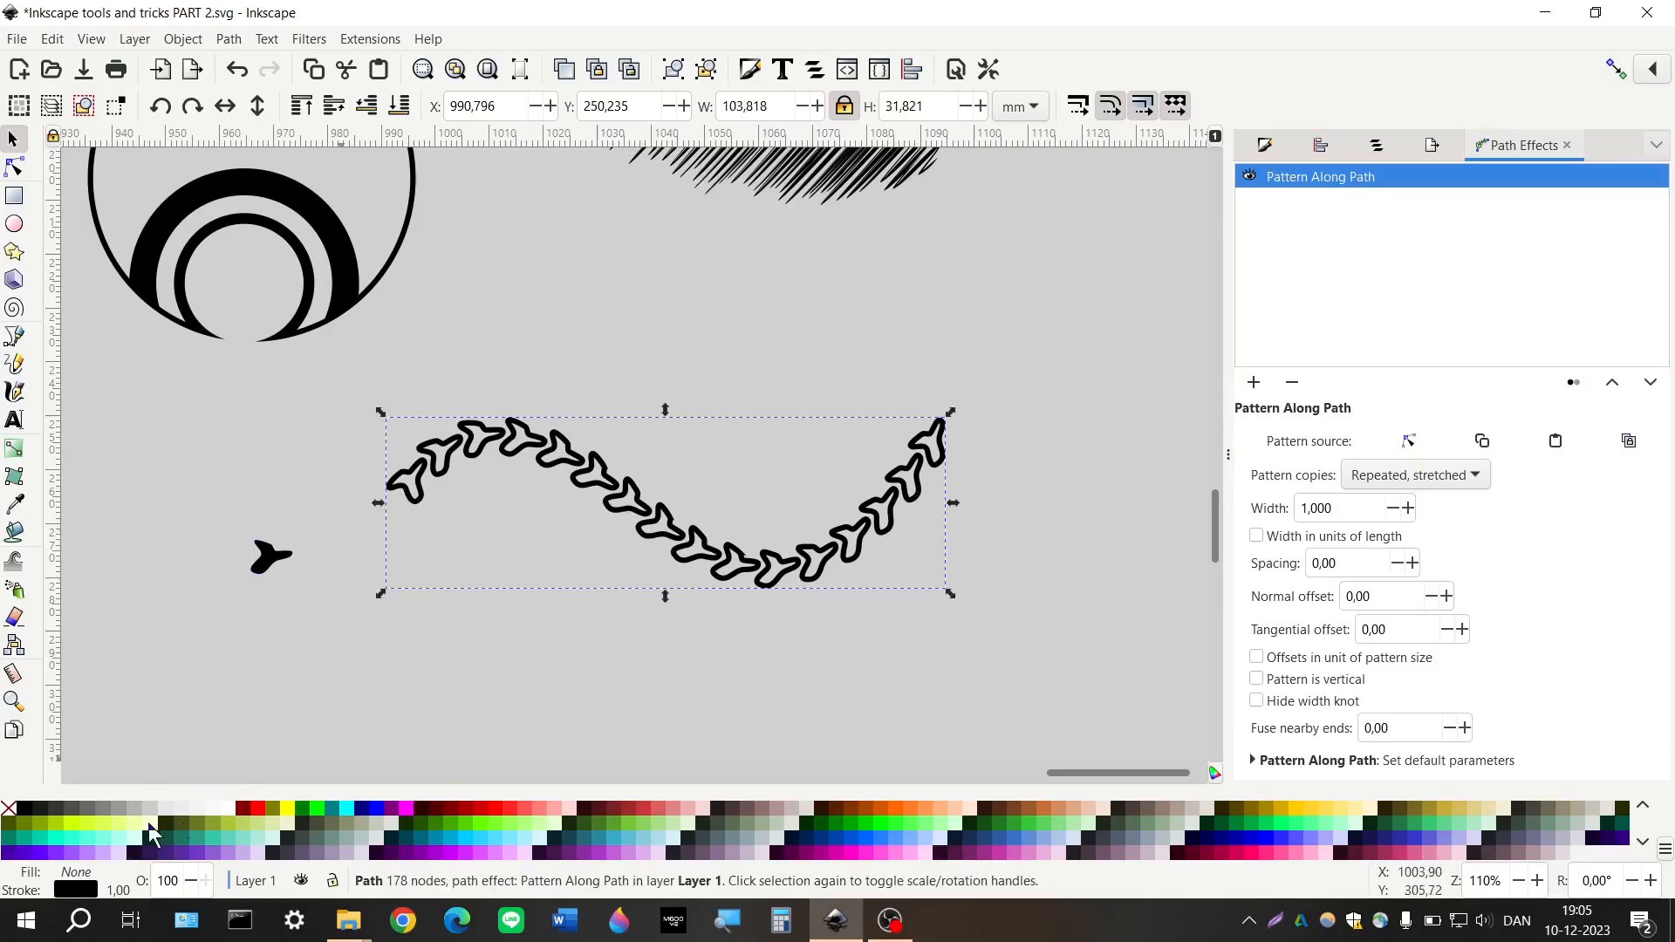
pyautogui.keyDown('shift'); pyautogui.click(254, 805); pyautogui.keyUp('shift')
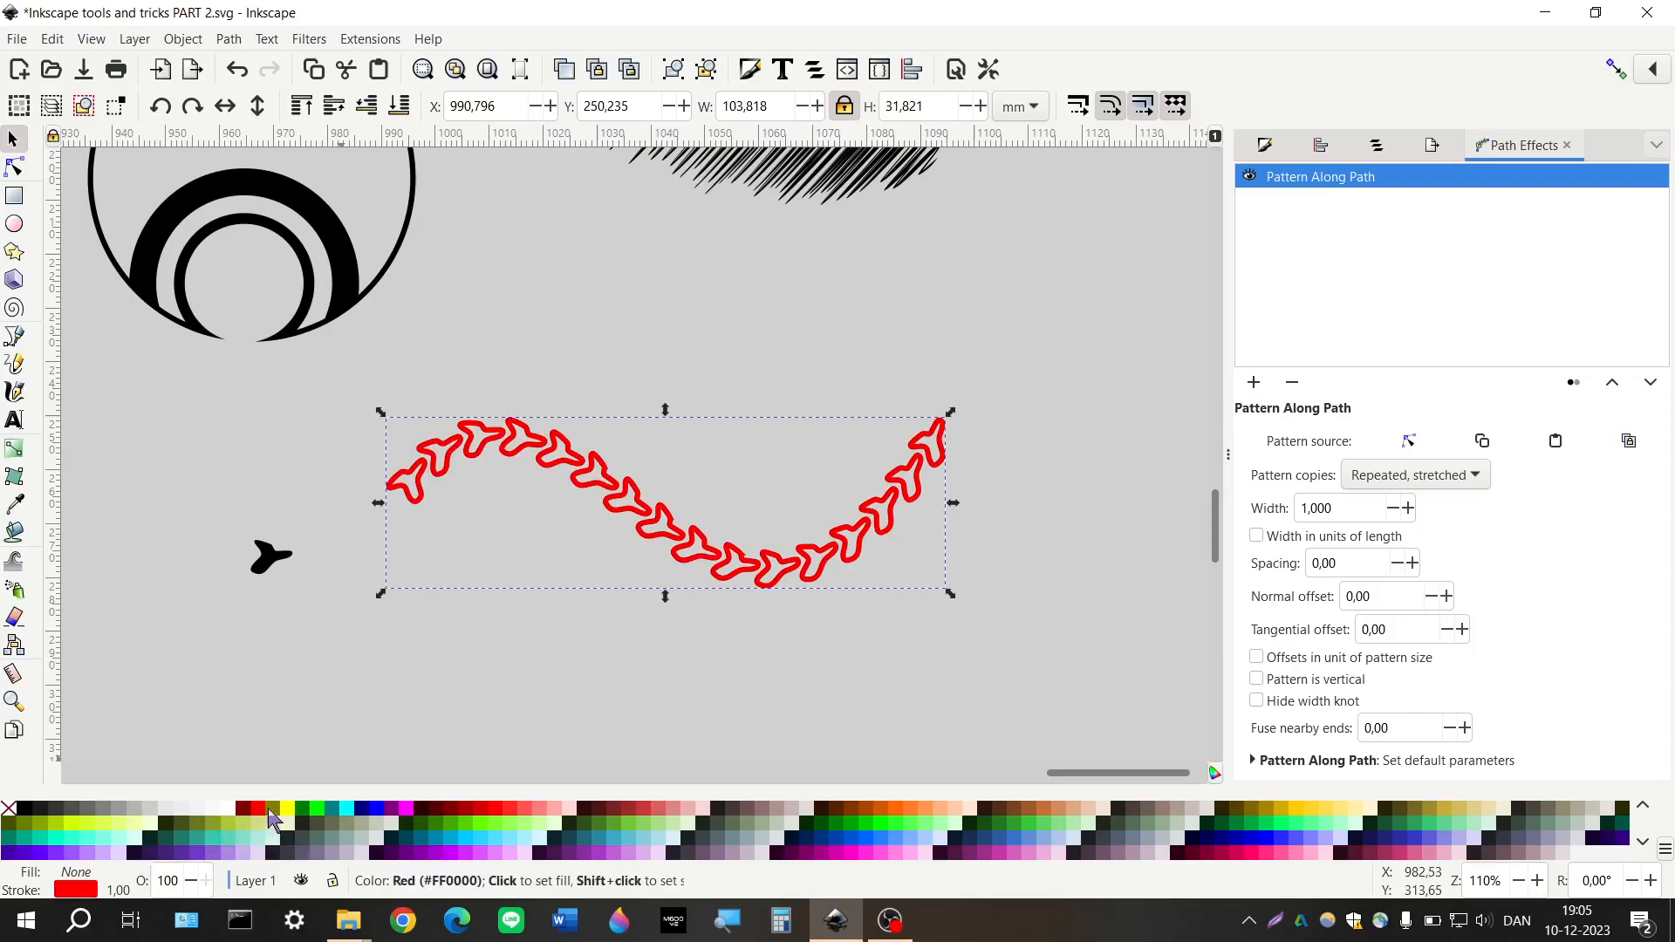
pyautogui.click(287, 811)
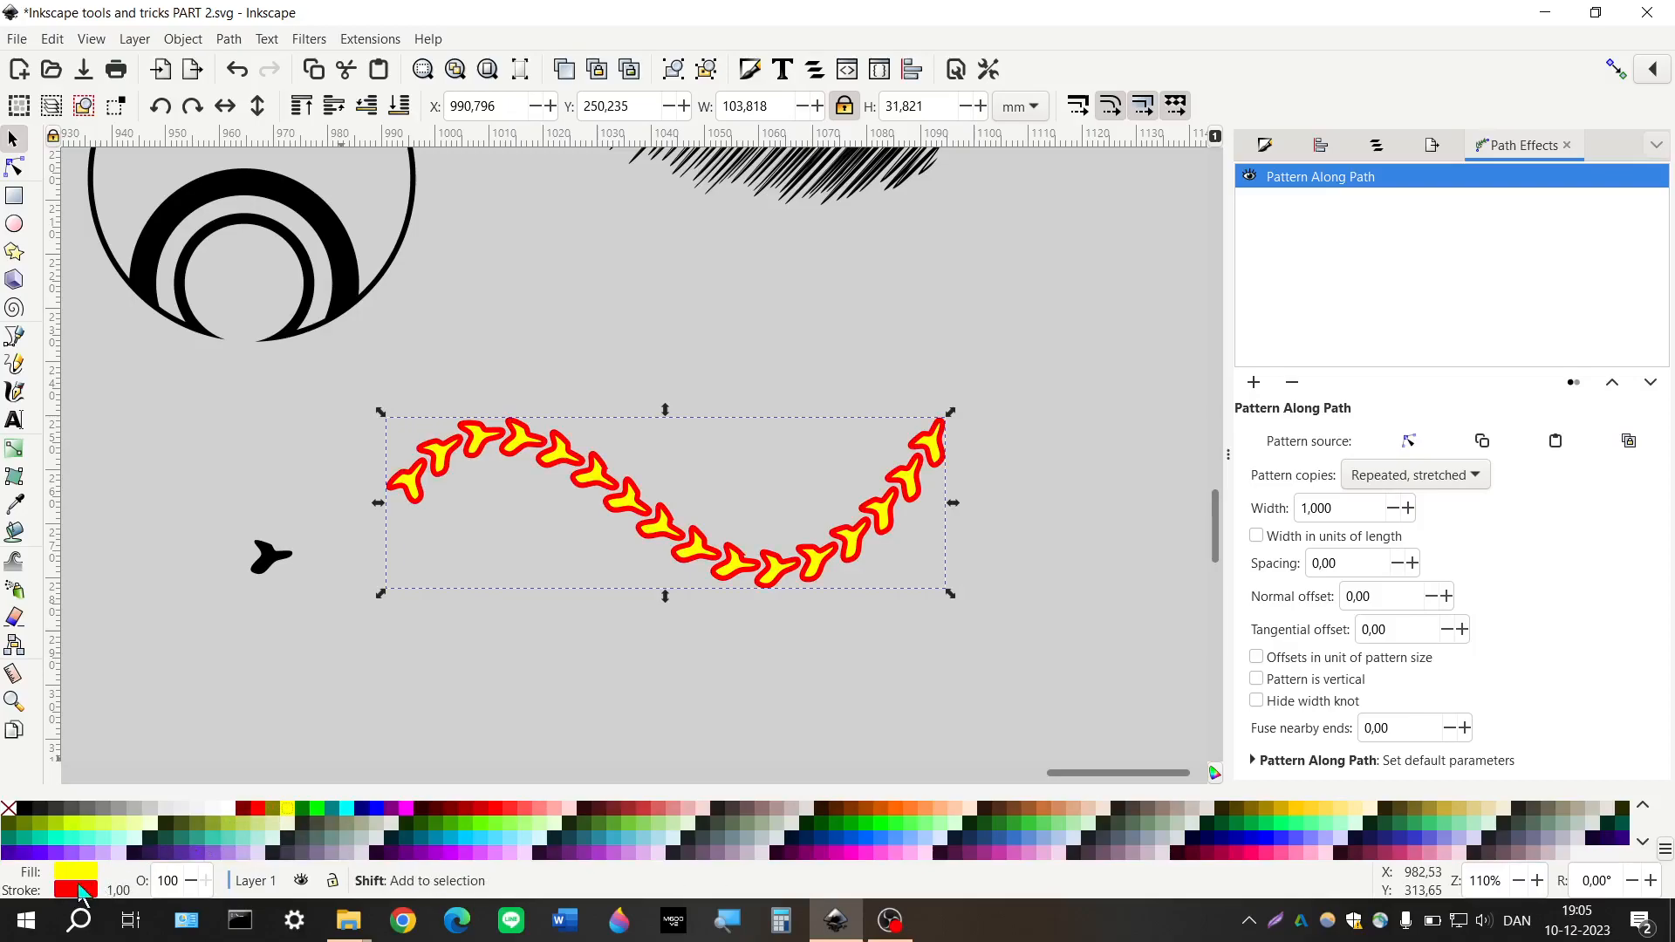
pyautogui.keyDown('shift'); pyautogui.click(8, 809); pyautogui.keyUp('shift')
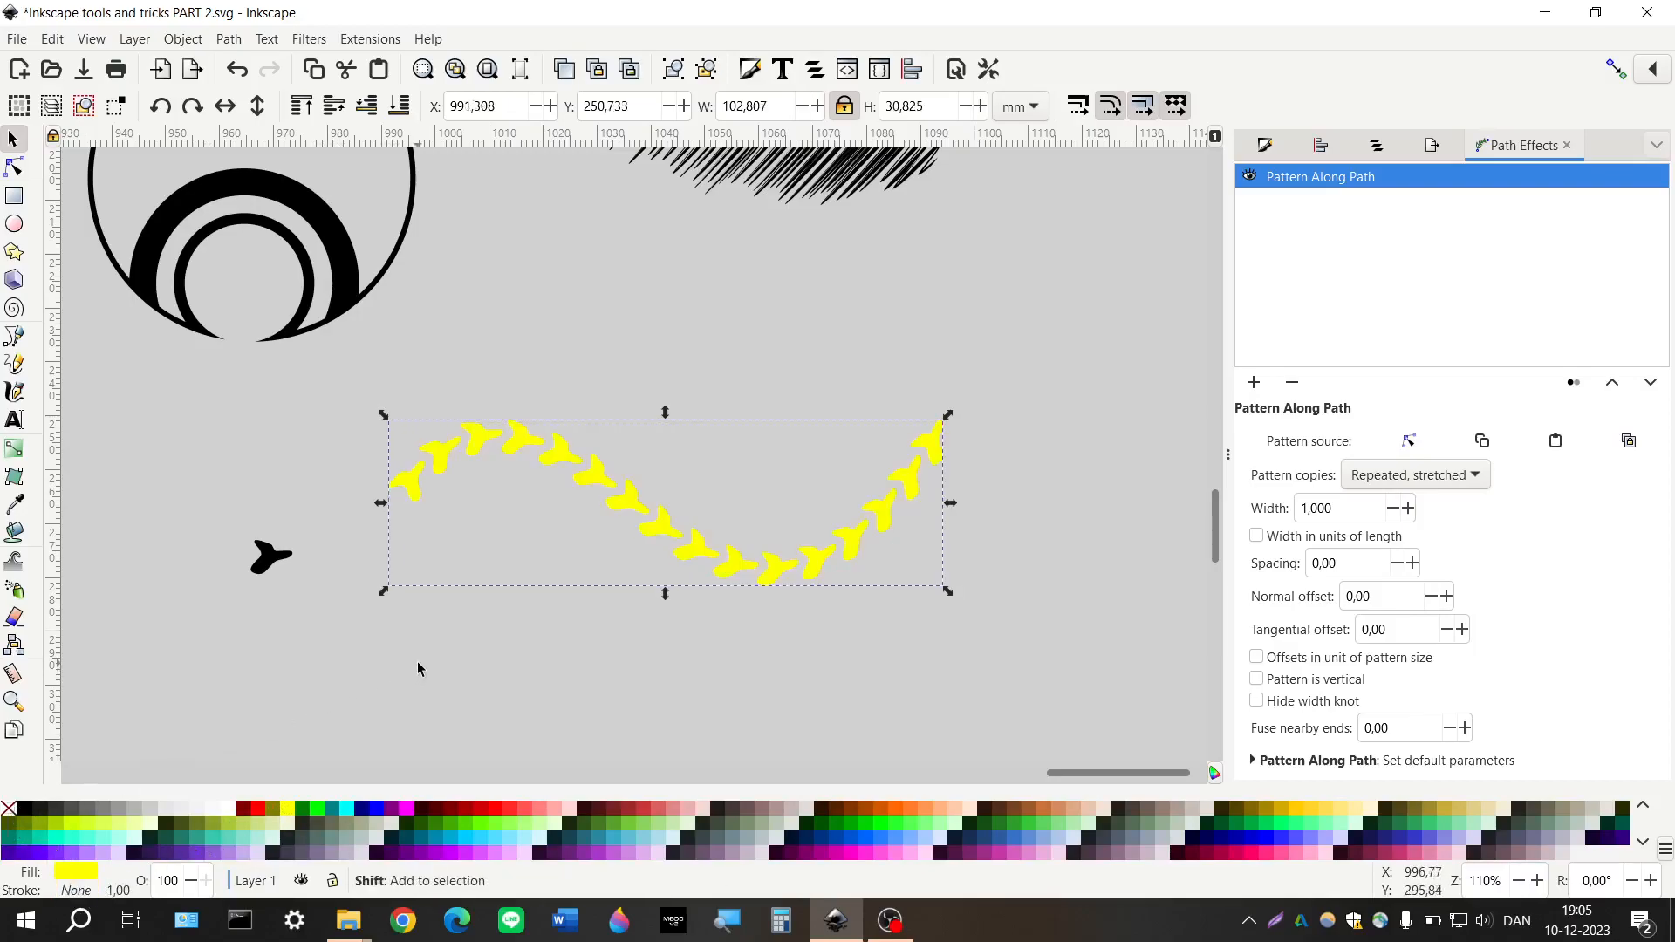
# Draw a circle about 33 mm in diameter just below the start of the wavy pattern
pyautogui.scroll(-4, 208, 406)
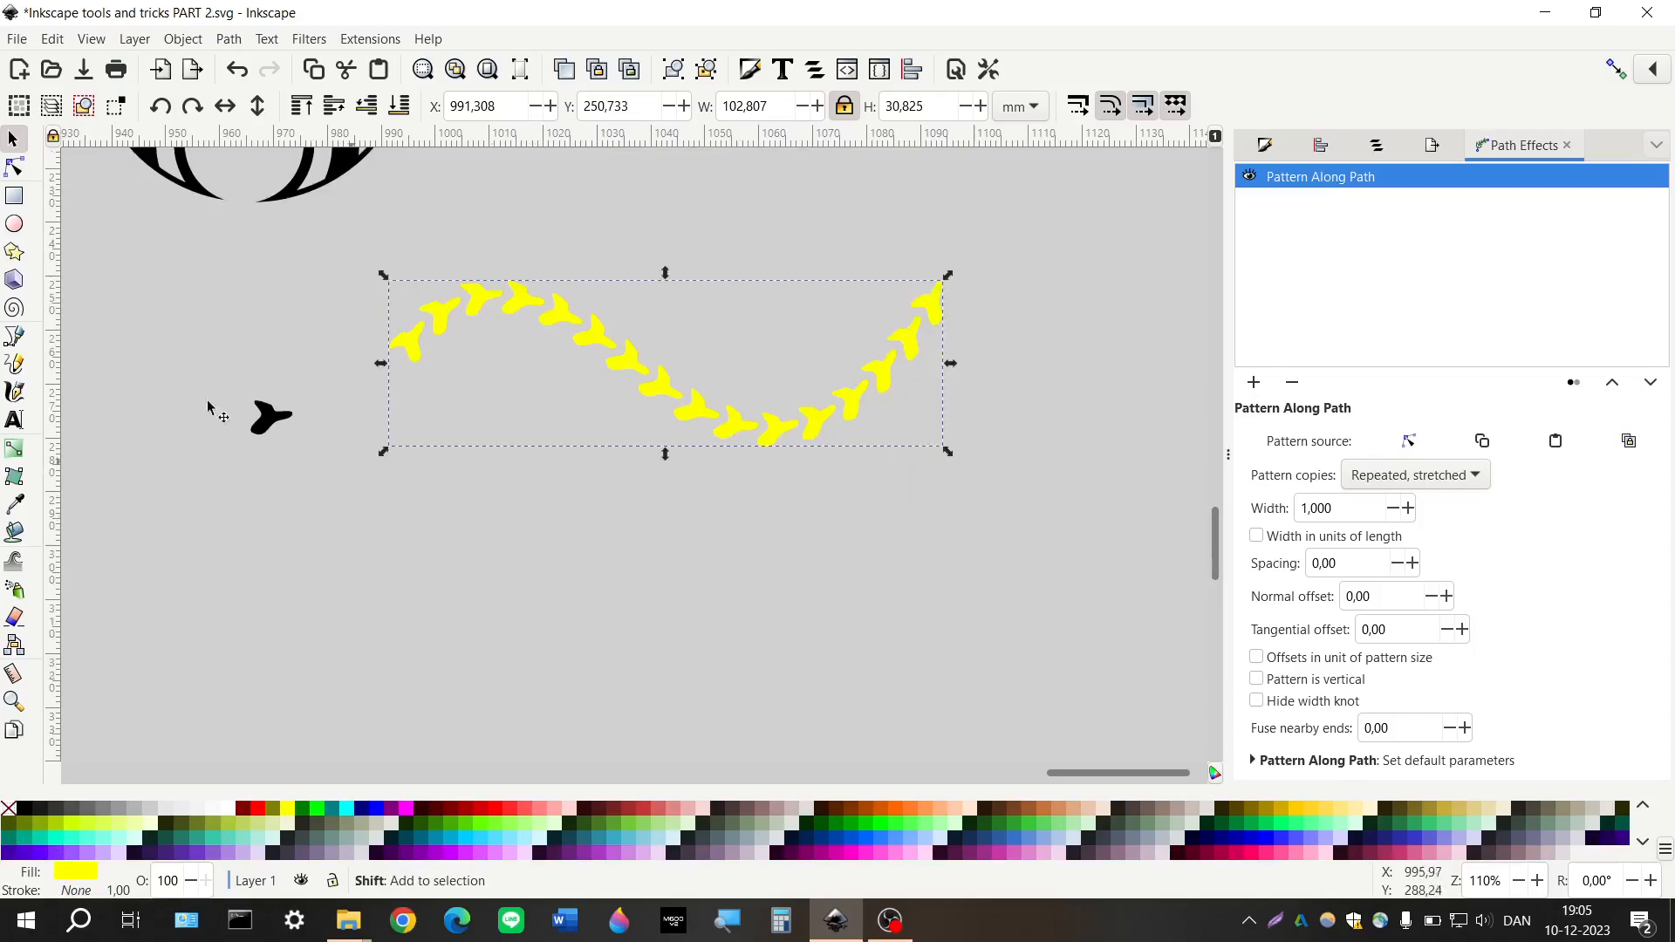
pyautogui.press('e')
pyautogui.moveTo(468, 453); pyautogui.dragTo(567, 542)
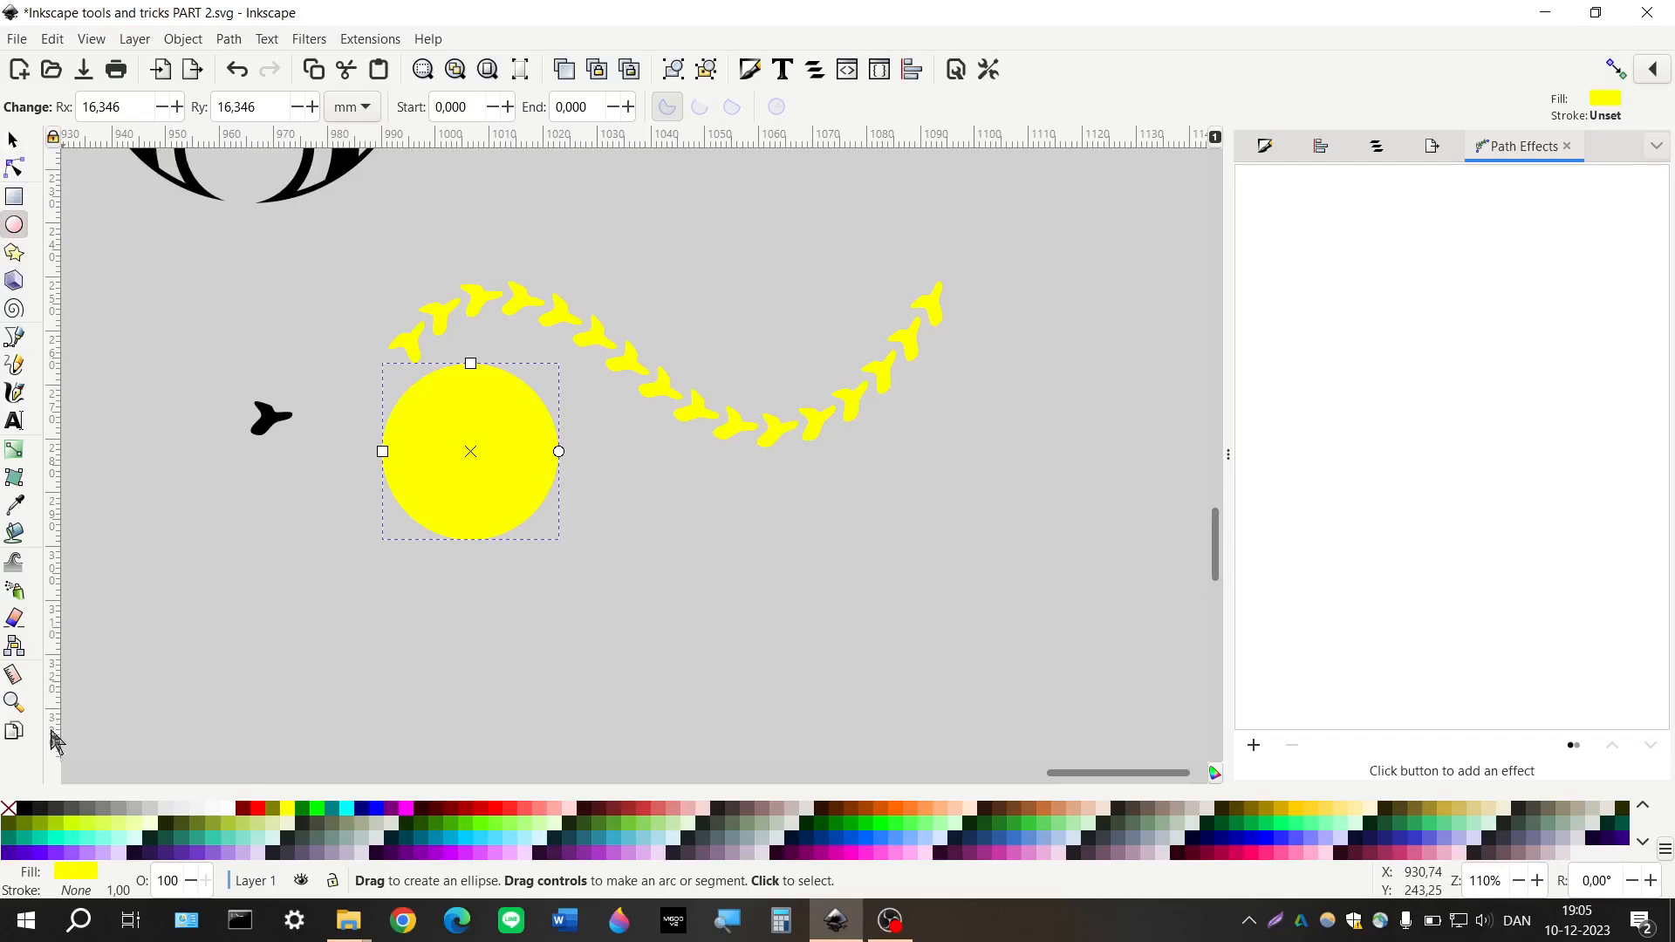
# Copy the small black three-lobed shape and link it as the source of a Pattern Along Path effect on the yellow circle
pyautogui.click(12, 143)
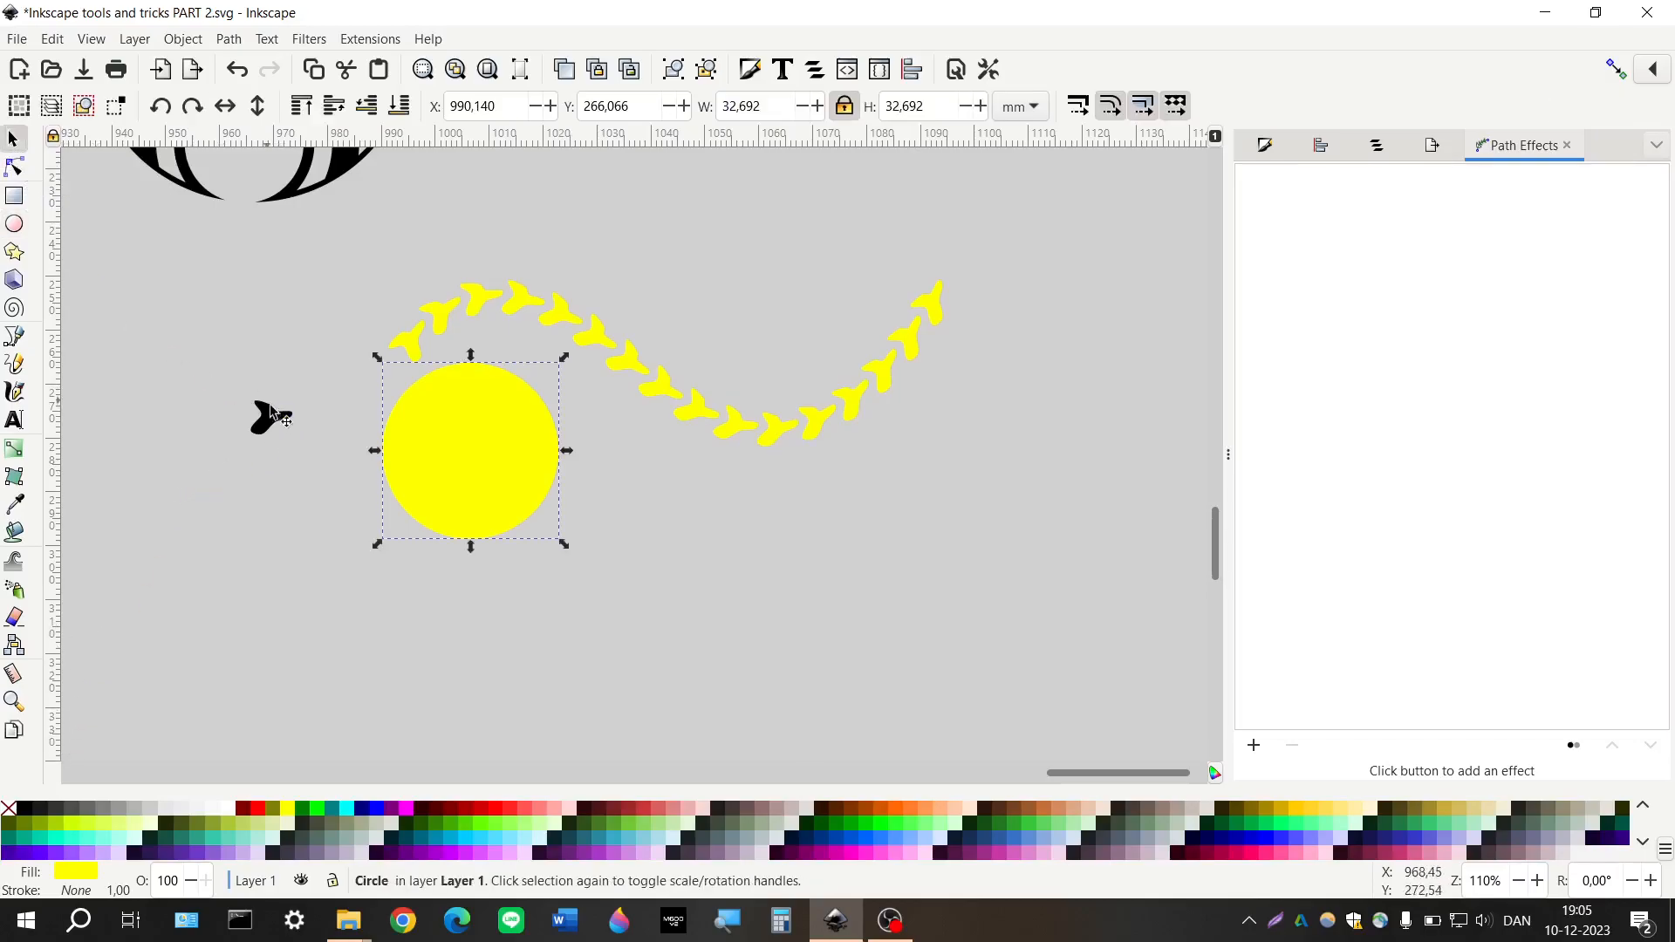
pyautogui.click(271, 412)
pyautogui.rightClick(272, 413)
pyautogui.click(353, 478)
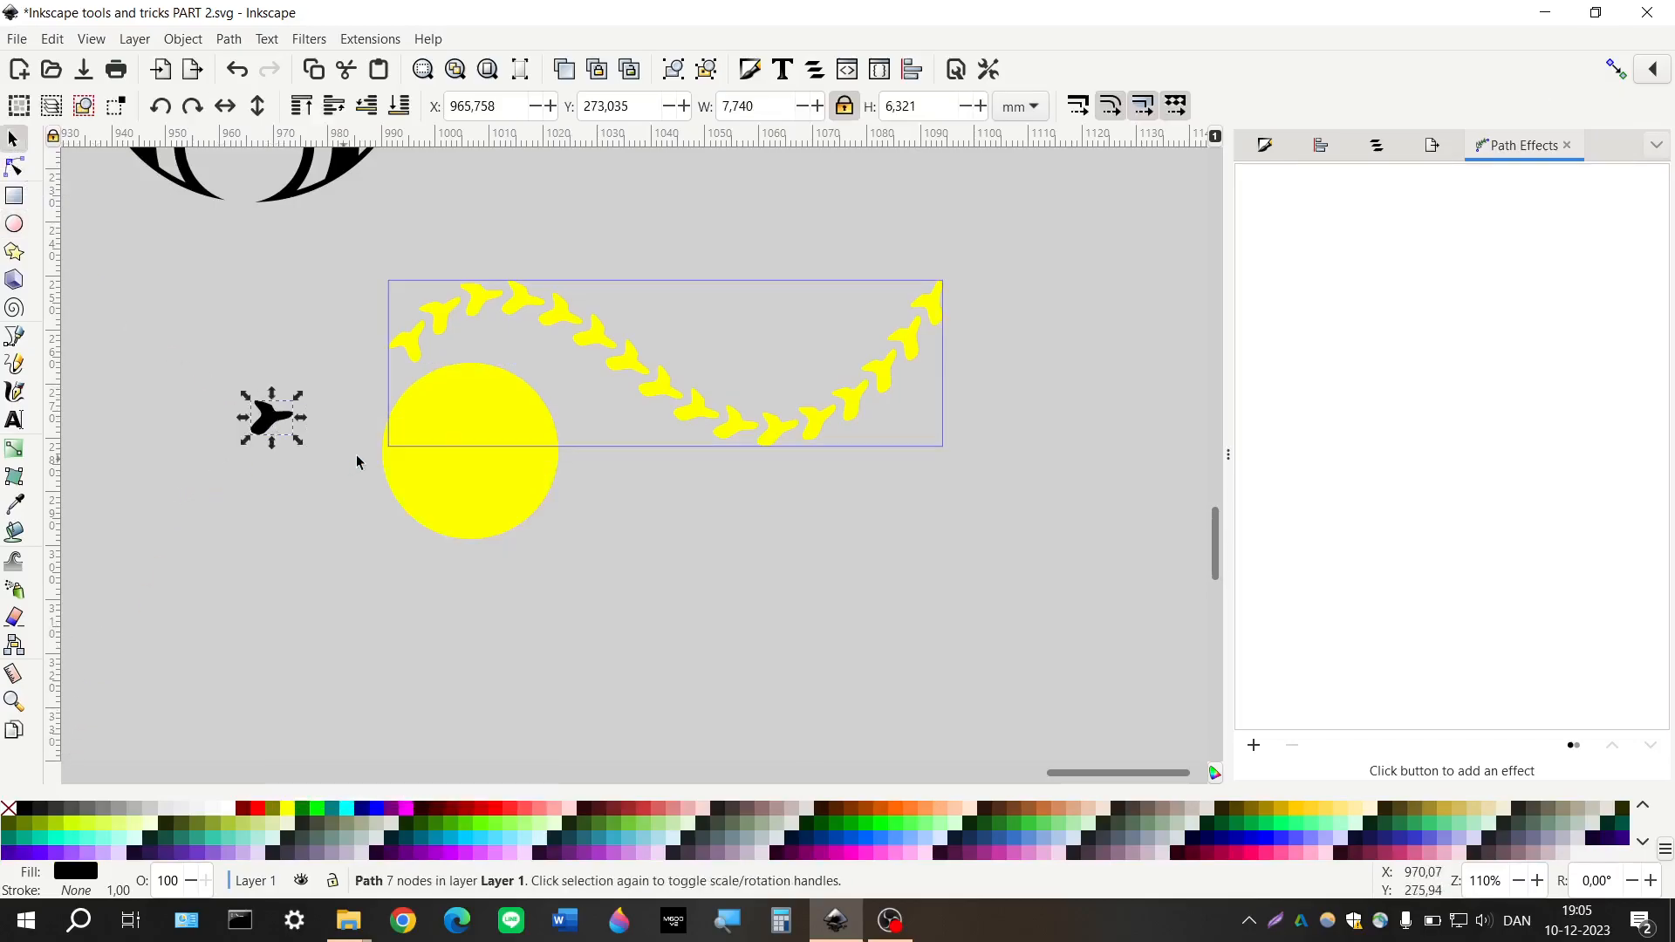
pyautogui.click(495, 493)
pyautogui.click(1254, 746)
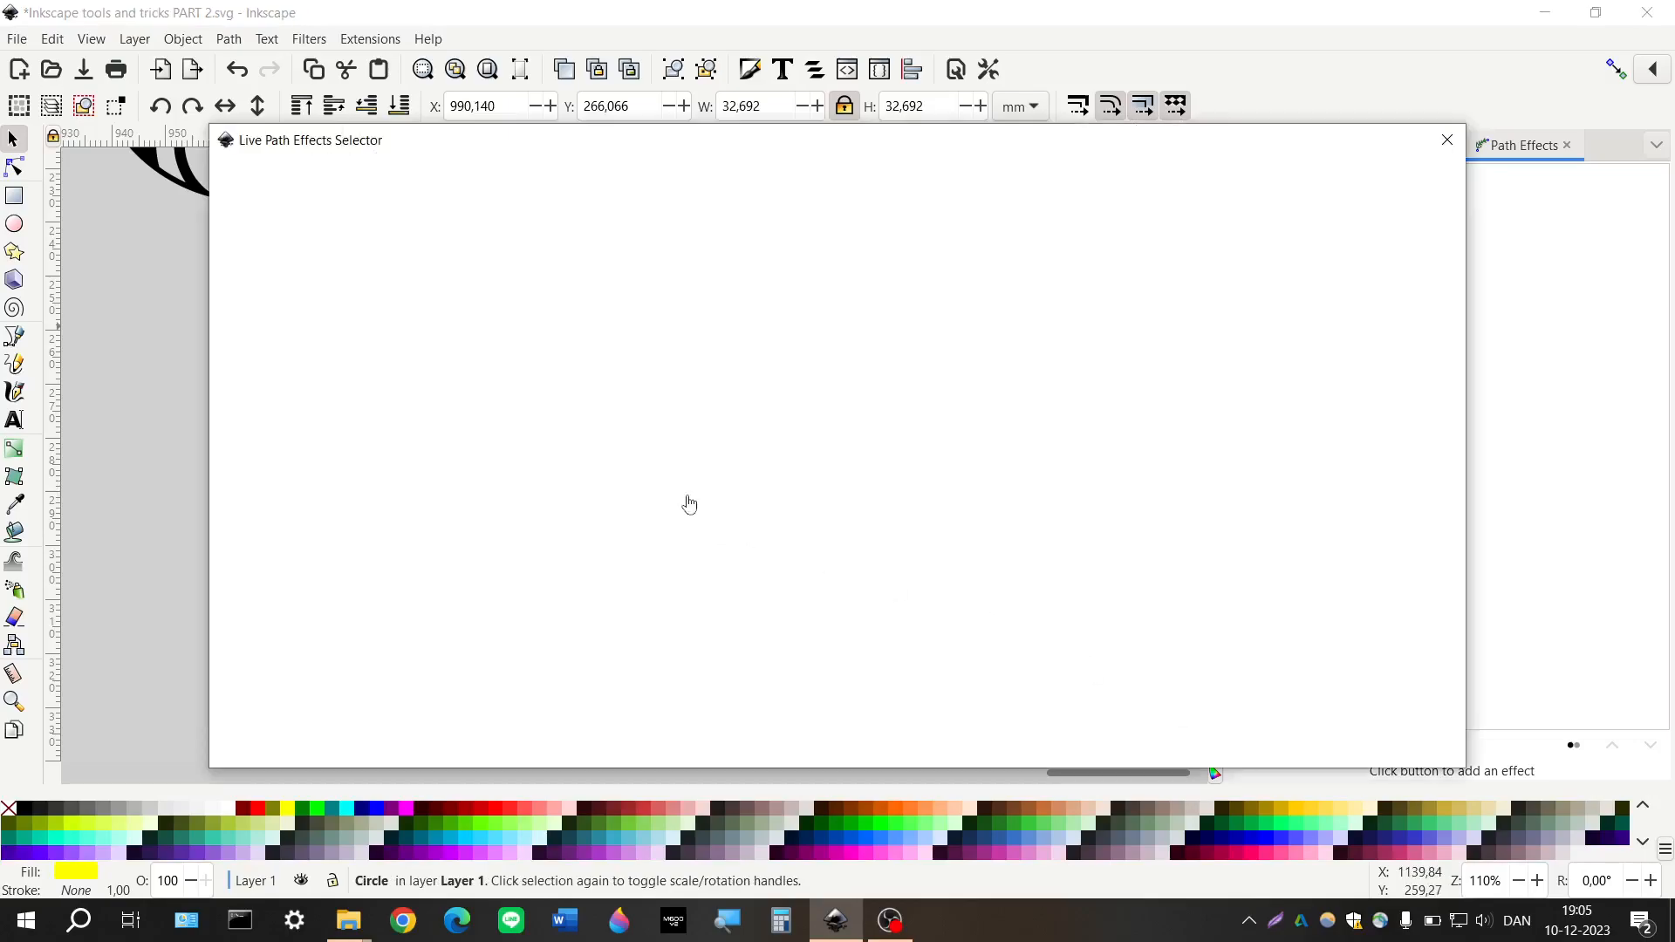
pyautogui.click(829, 646)
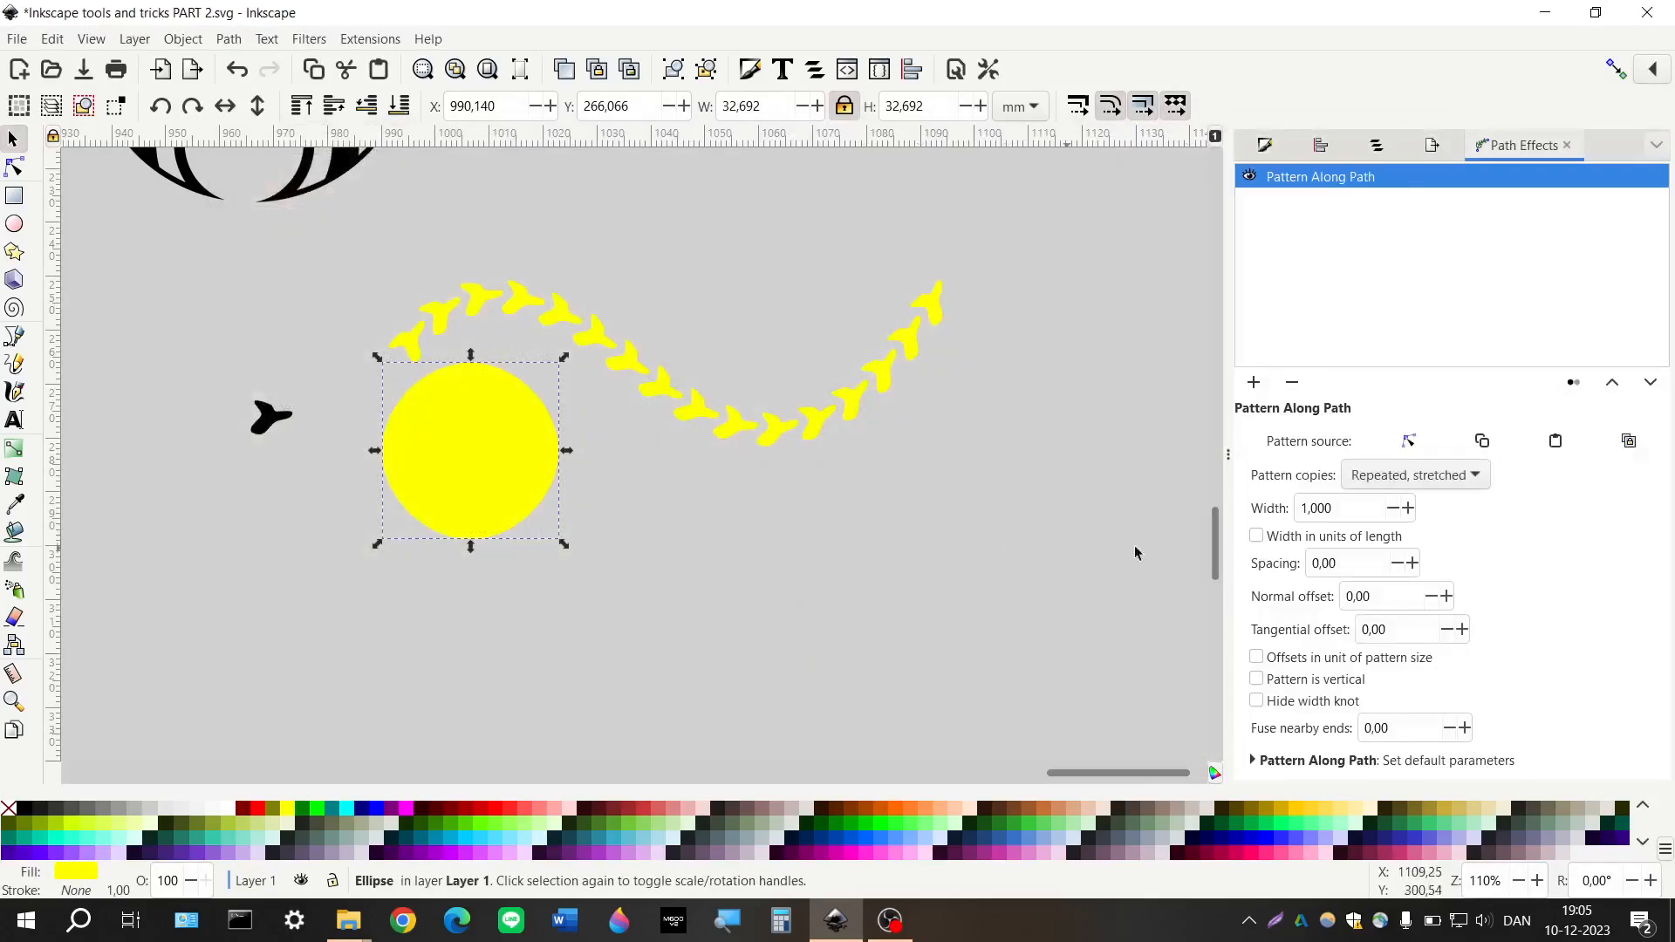
pyautogui.click(1628, 441)
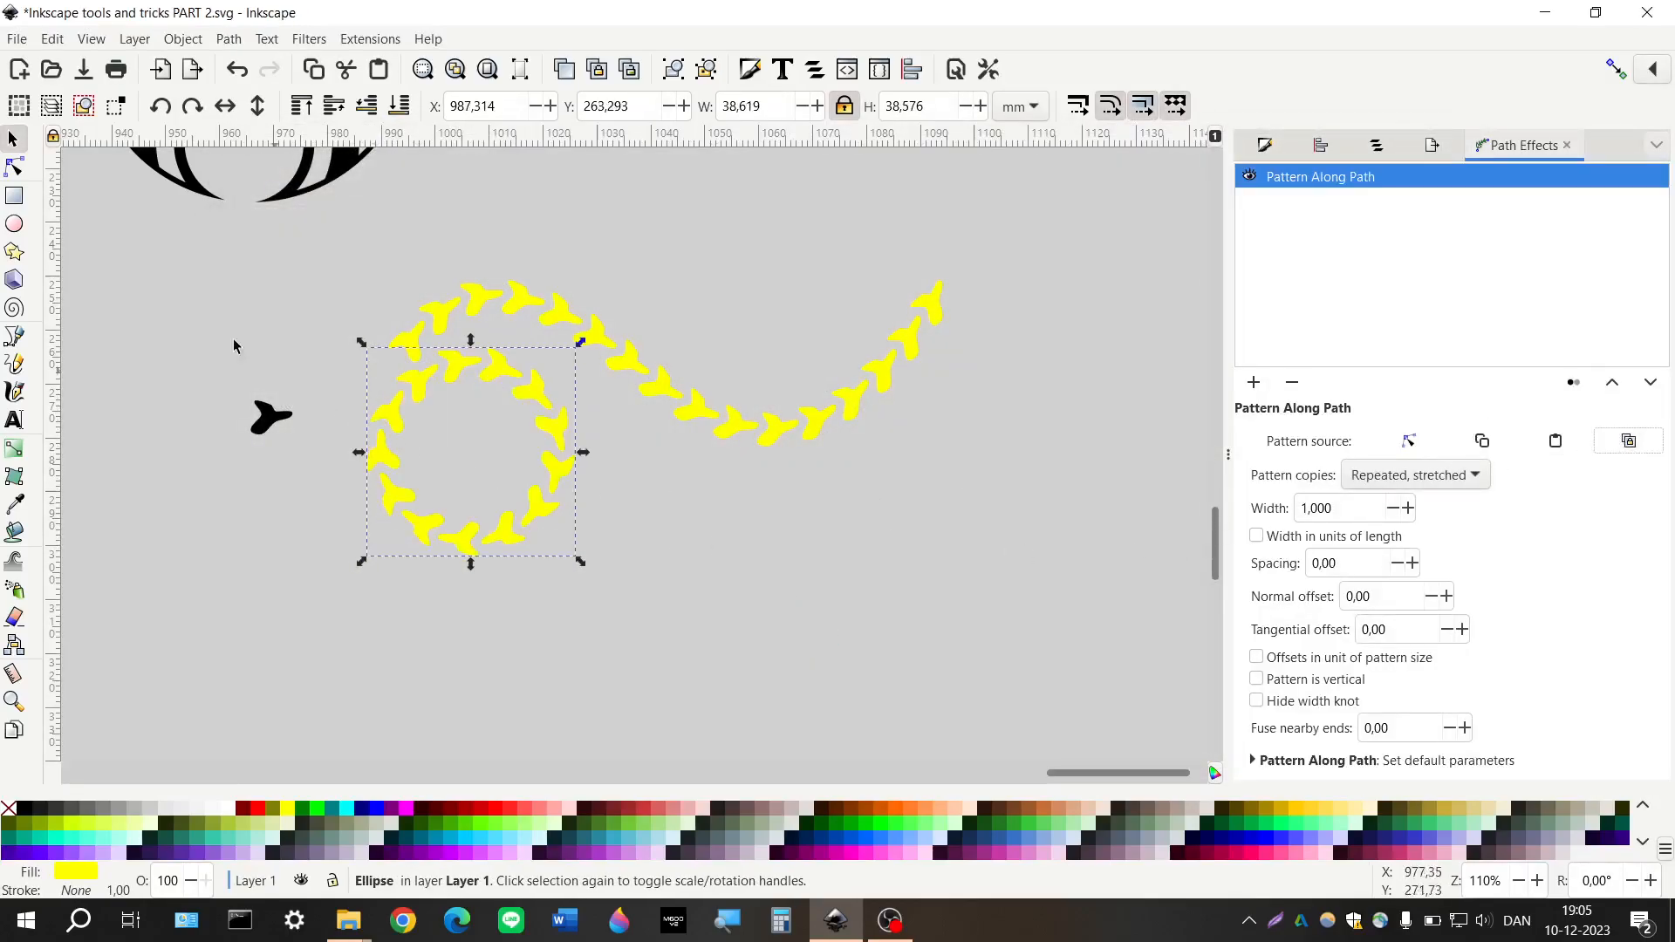
# Rotate the small black three-lobed source shape clockwise so the linked yellow patterns follow its new orientation
pyautogui.click(276, 415)
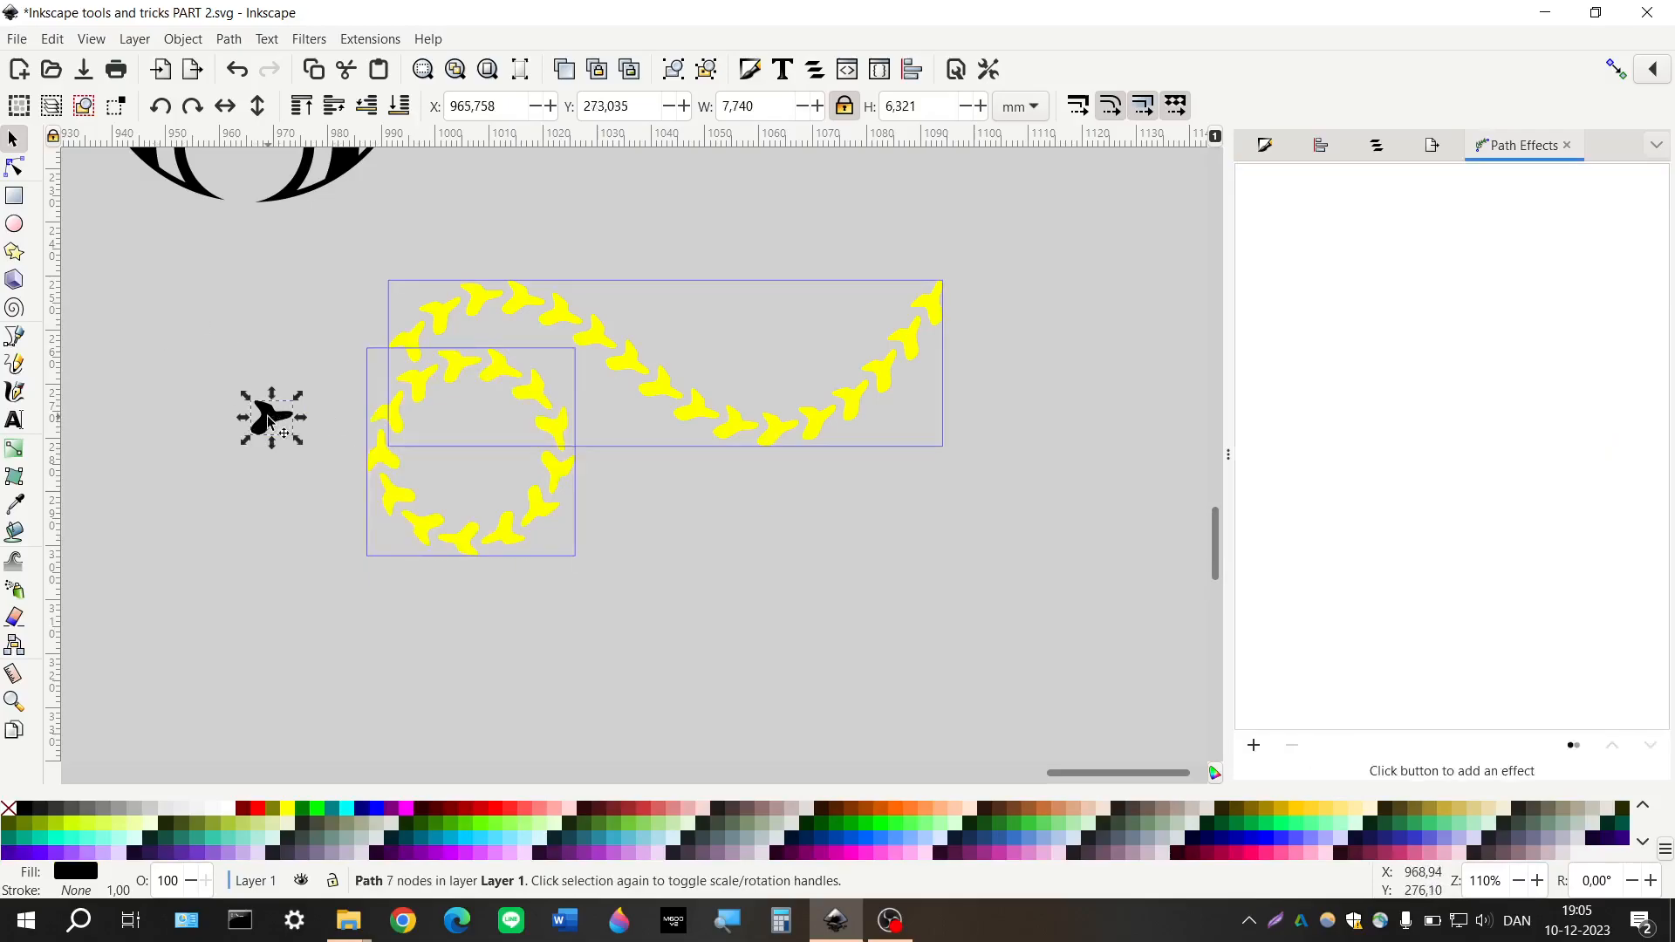
pyautogui.scroll(3, 268, 428)
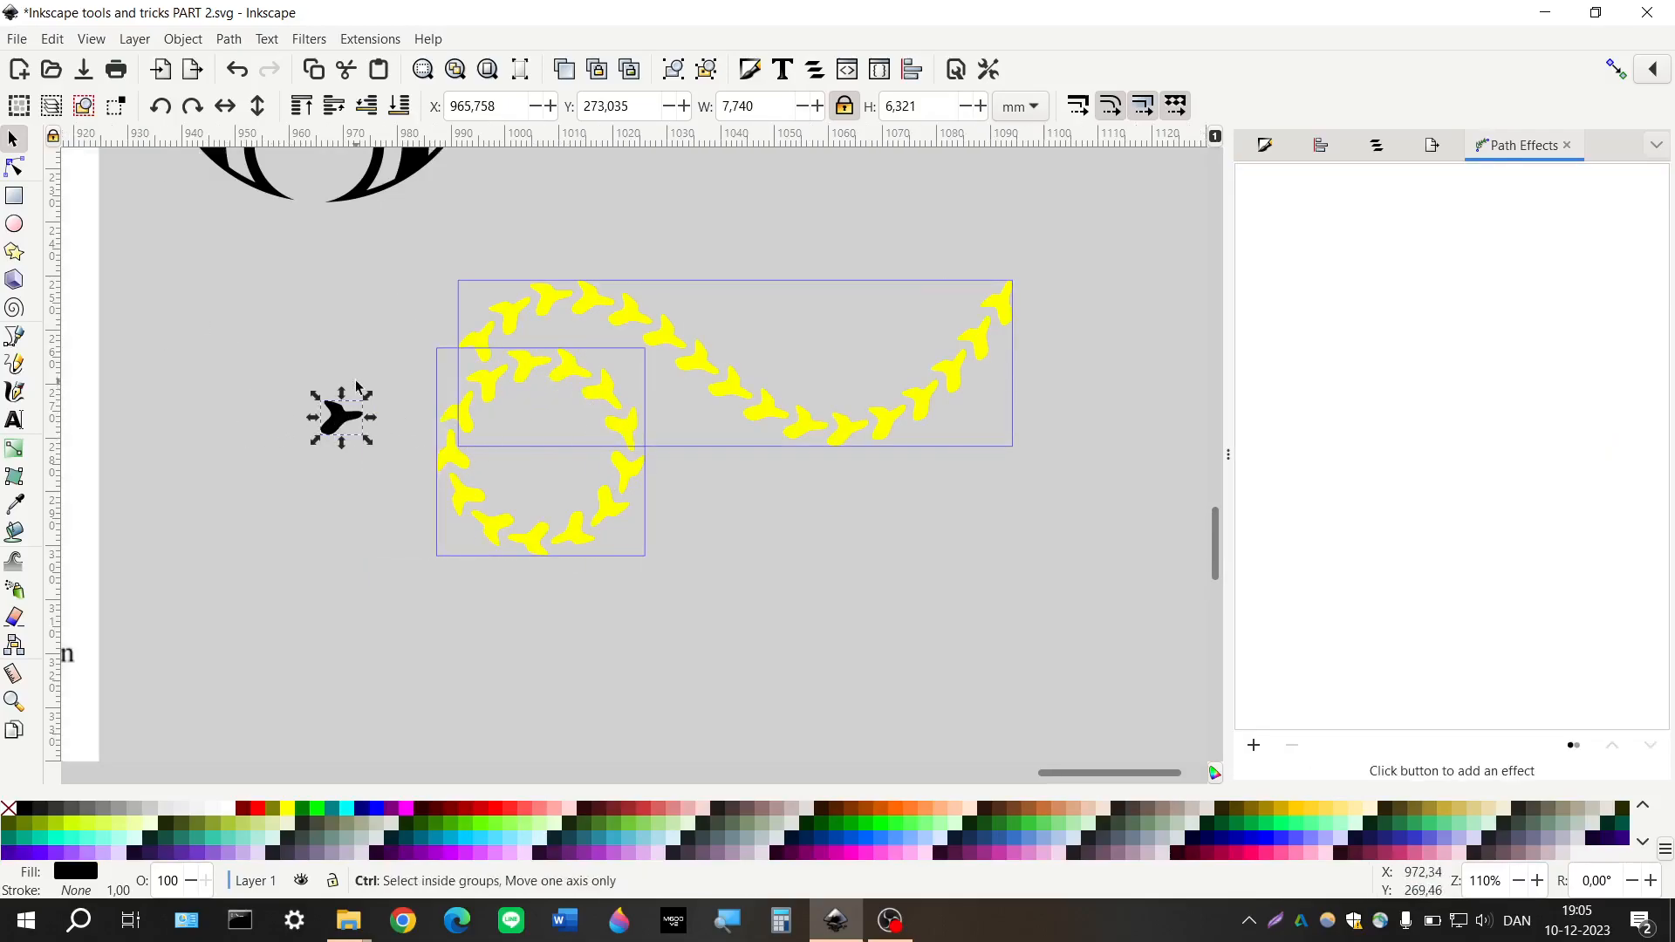
pyautogui.click(367, 428)
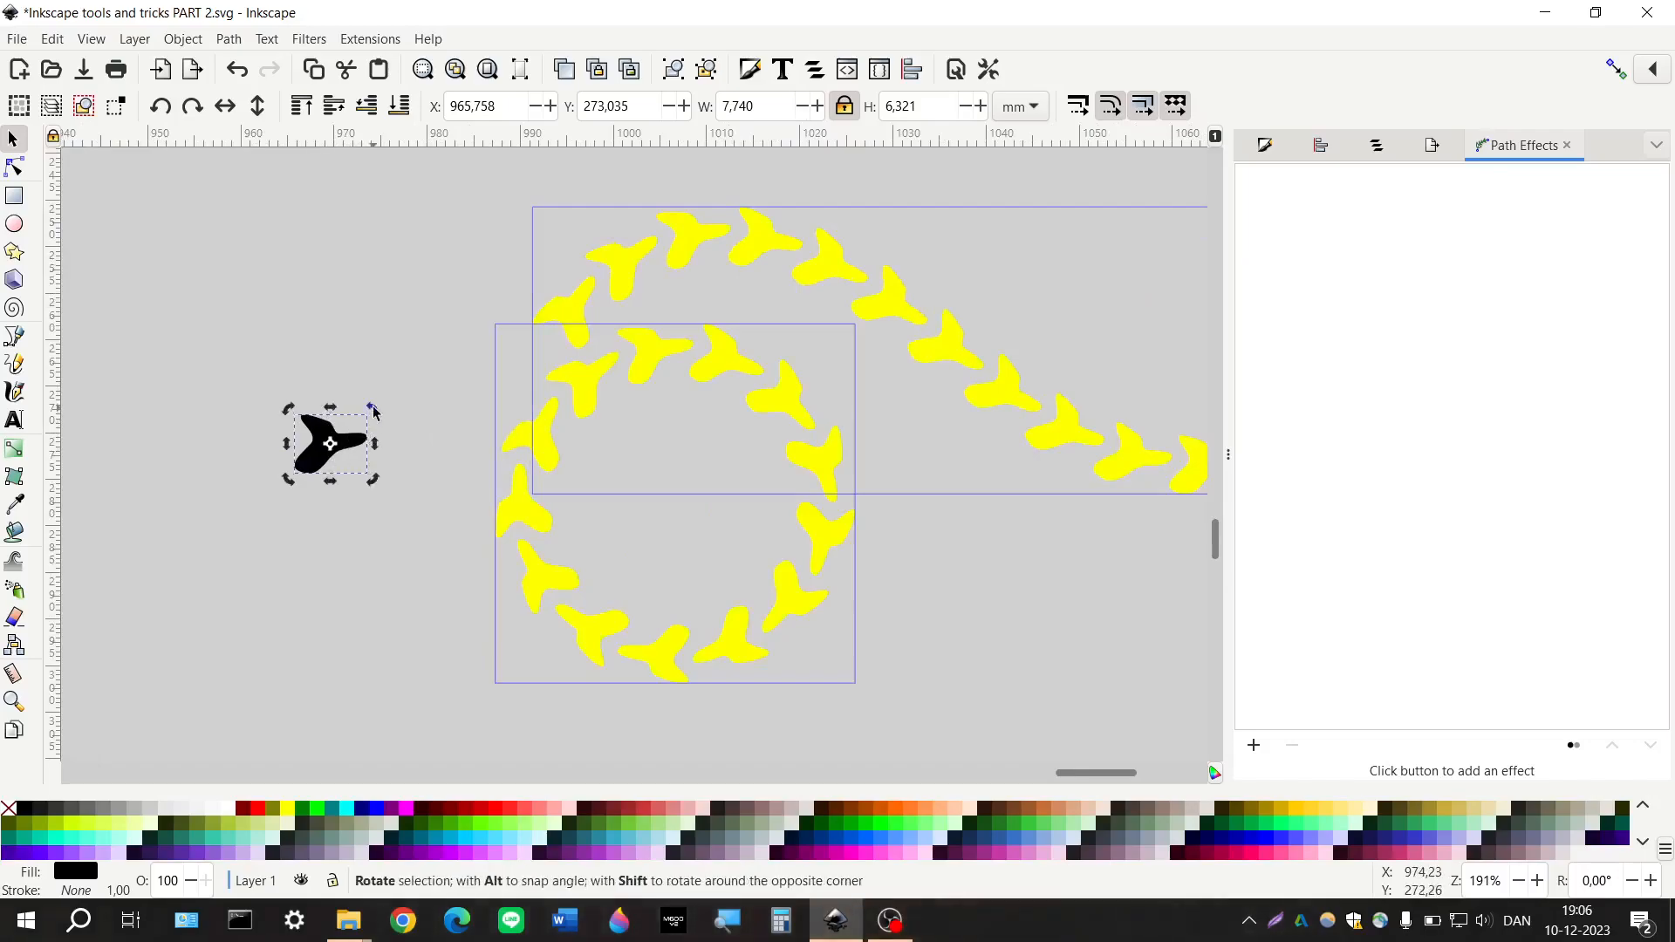
pyautogui.moveTo(382, 428)
pyautogui.mouseDown()
pyautogui.moveTo(386, 458)
pyautogui.moveTo(400, 437)
pyautogui.mouseUp()
pyautogui.click(620, 475)
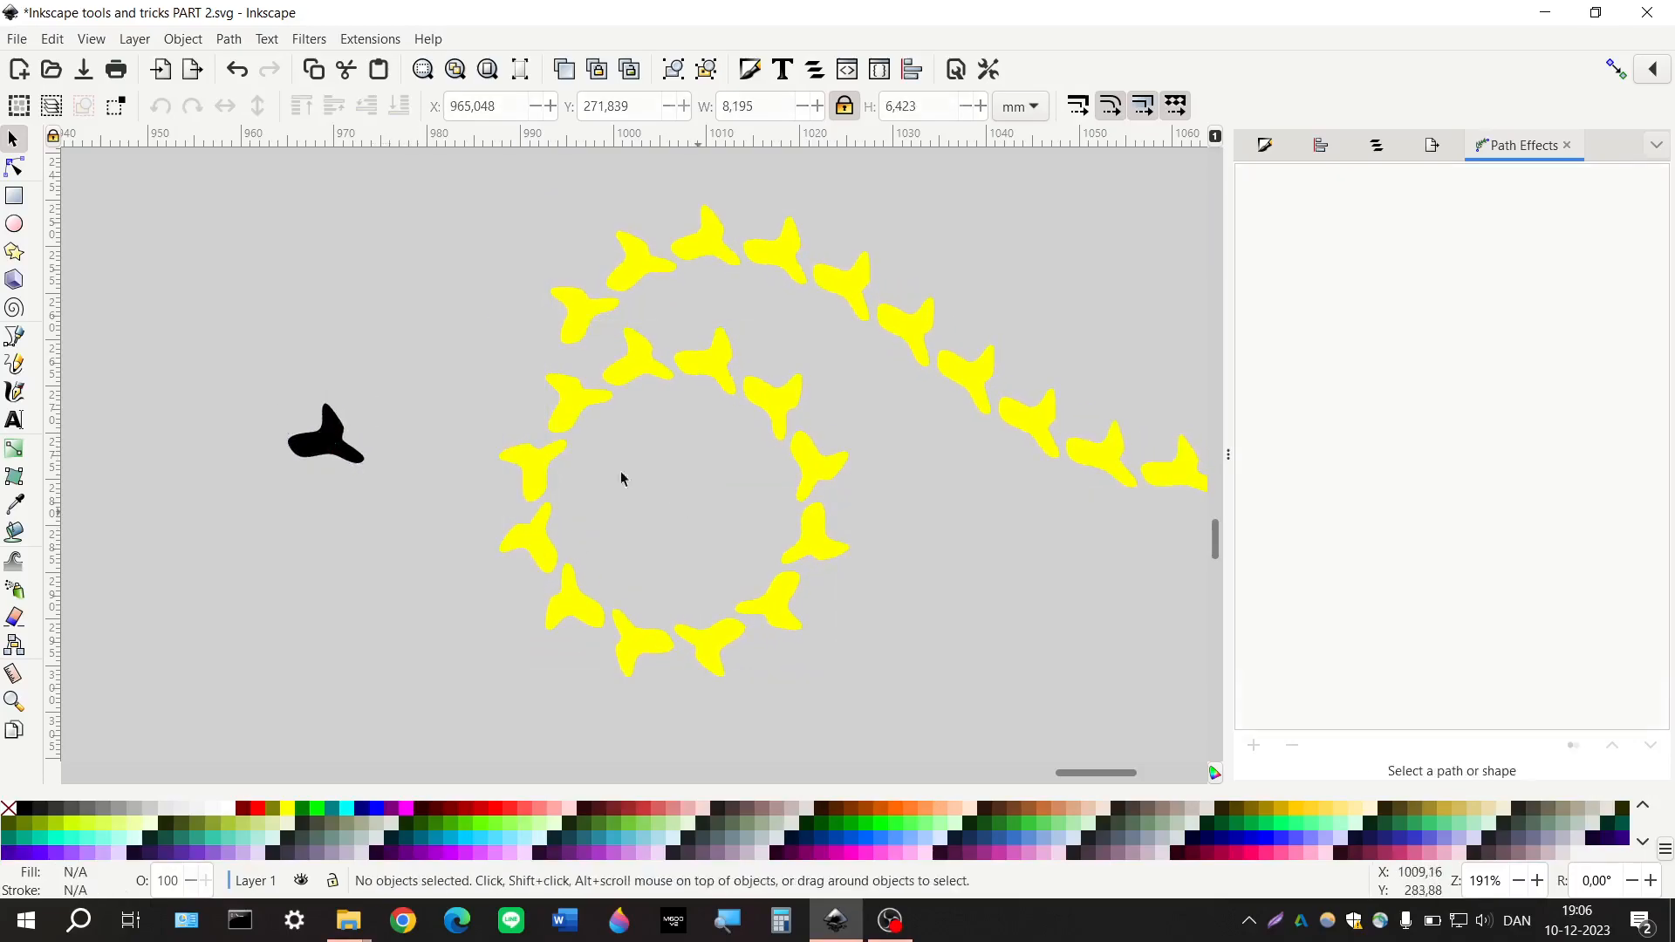
# Draw a yellow circle about 23 mm in diameter and centre it inside the ring of yellow shapes
pyautogui.click(14, 225)
pyautogui.moveTo(676, 508); pyautogui.dragTo(791, 643)
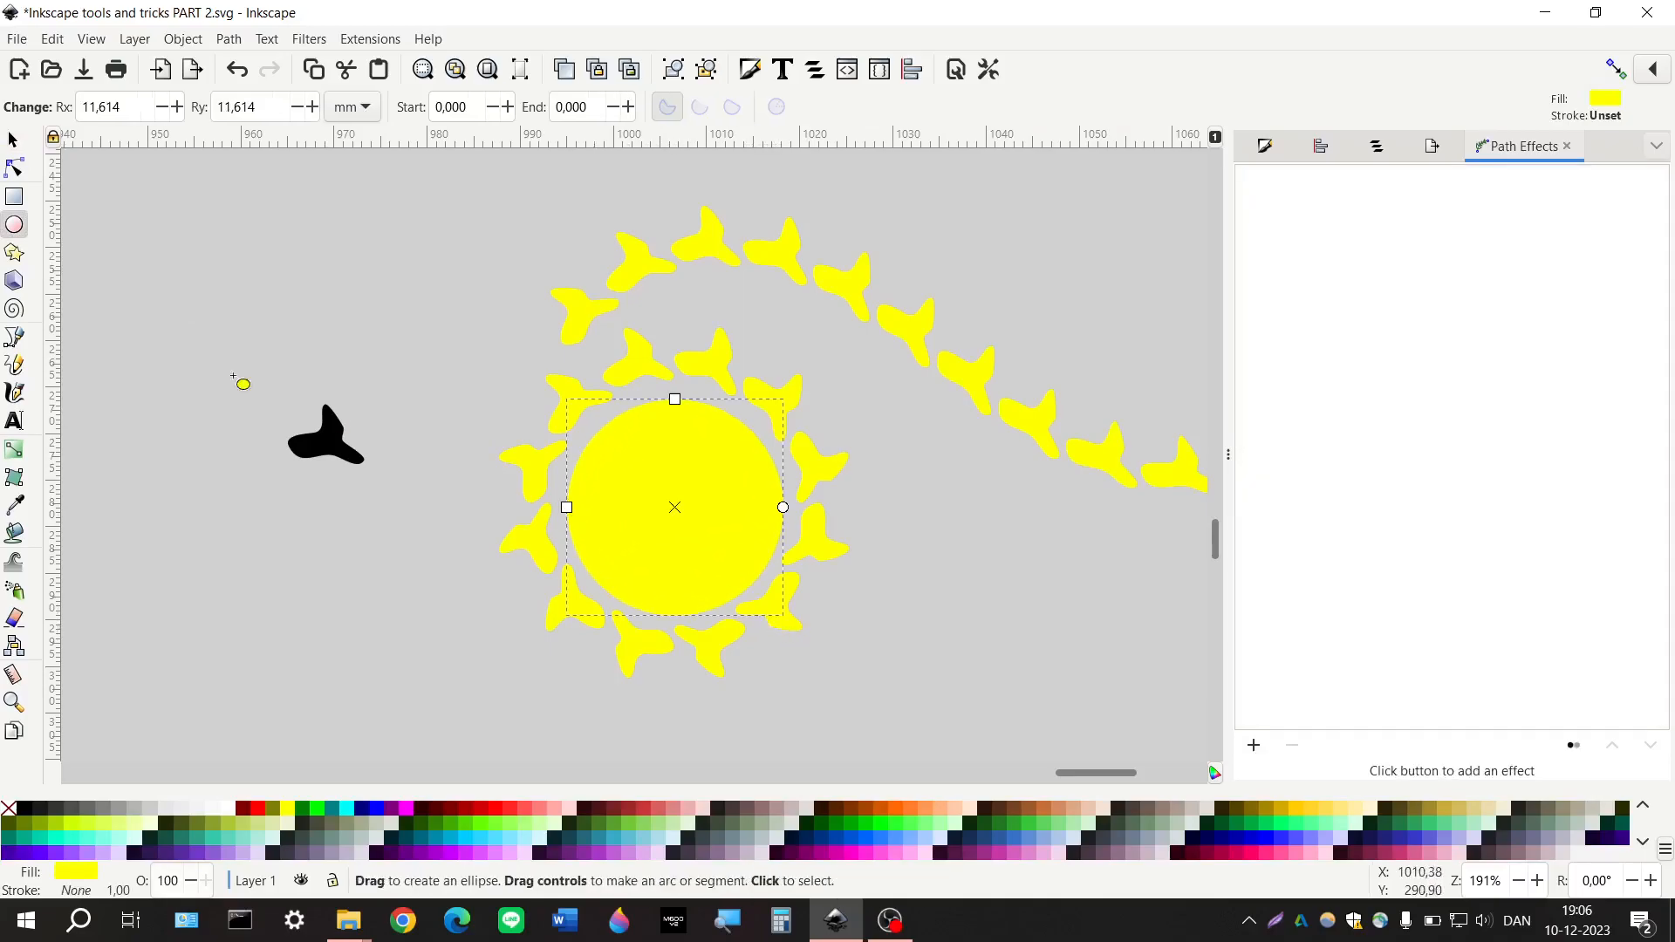
pyautogui.press('s')
pyautogui.moveTo(722, 500); pyautogui.dragTo(716, 490)
pyautogui.click(426, 614)
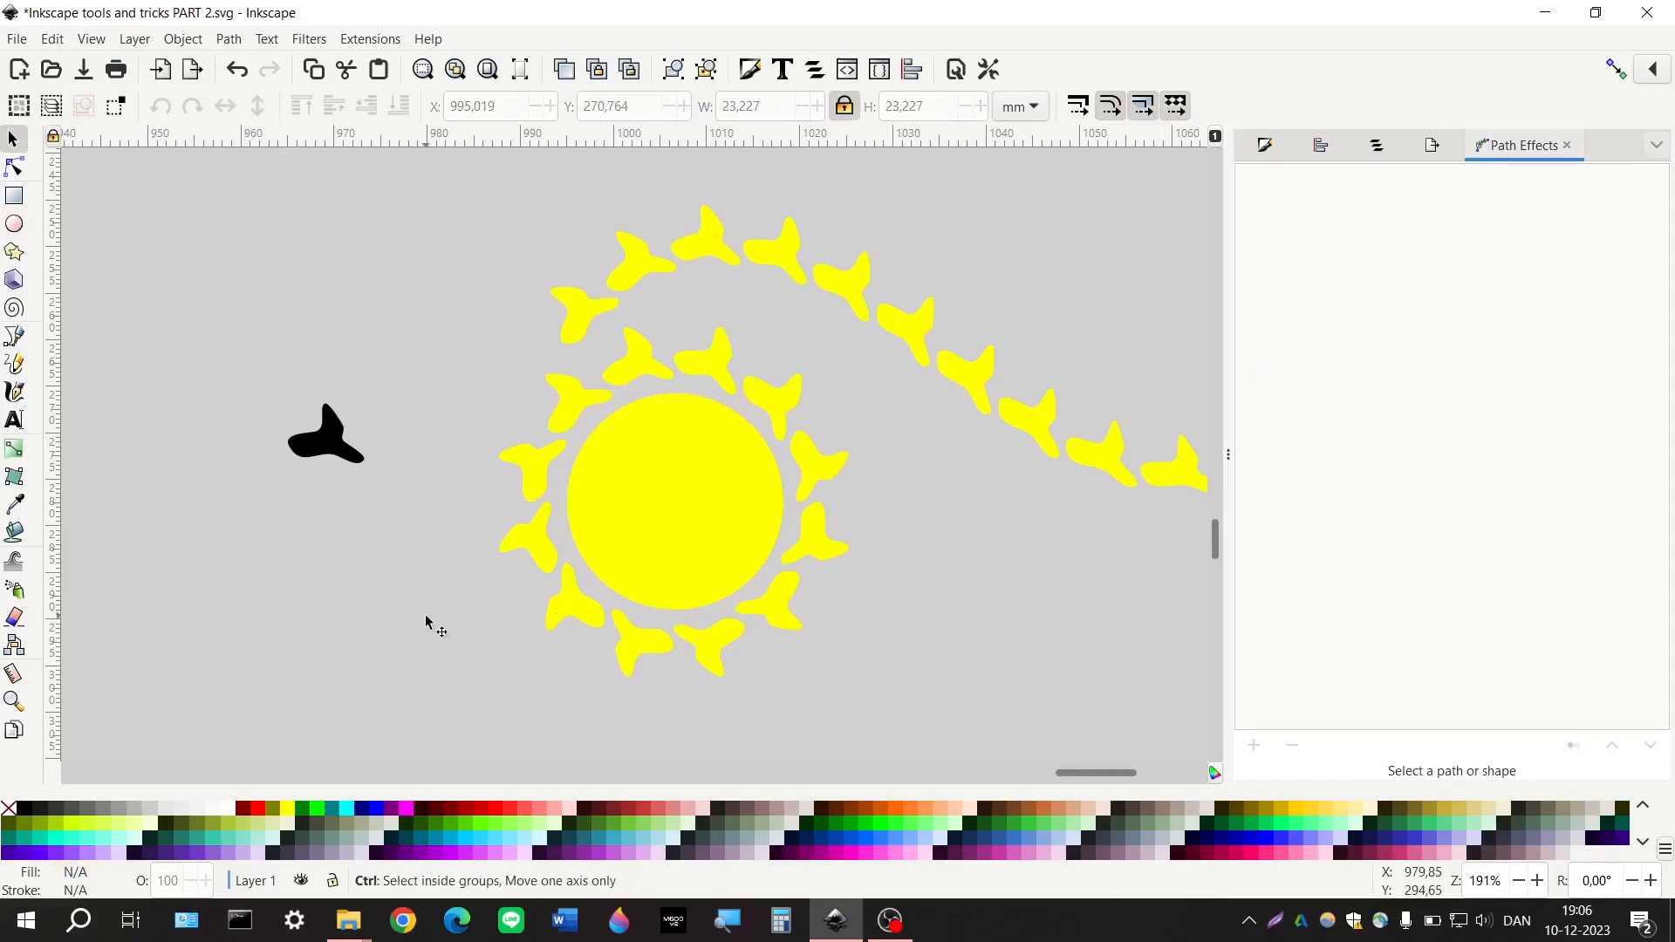
pyautogui.scroll(-2, 426, 614)
pyautogui.scroll(-1, 426, 615)
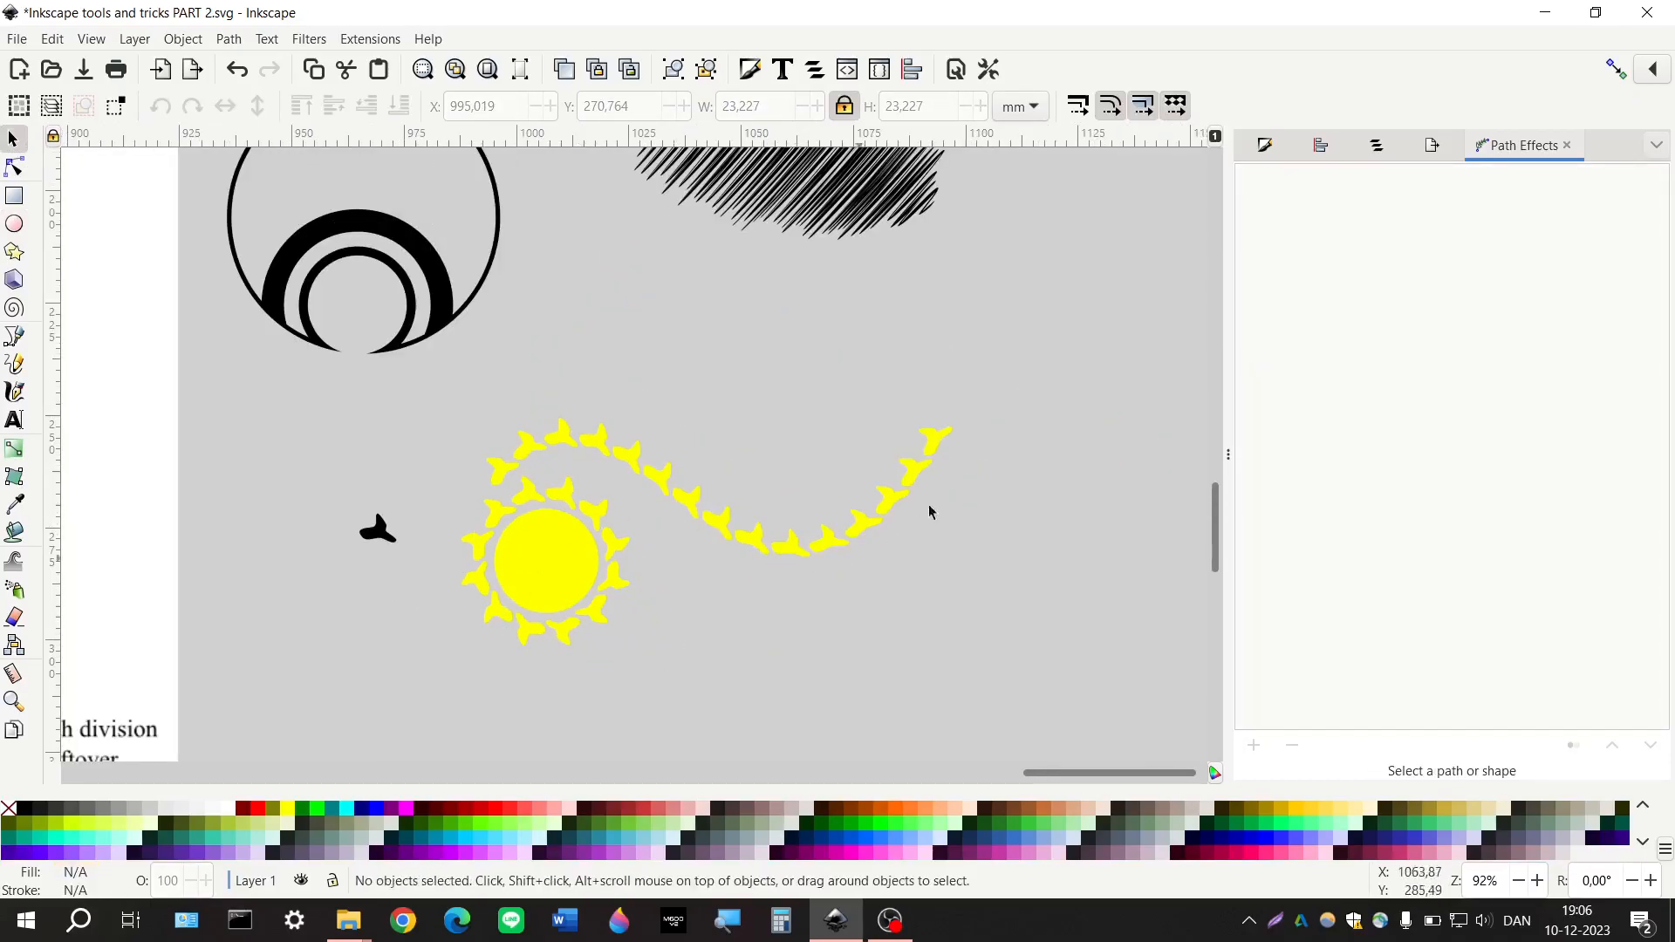
pyautogui.hscroll(-8, 646, 594)
pyautogui.click(660, 532)
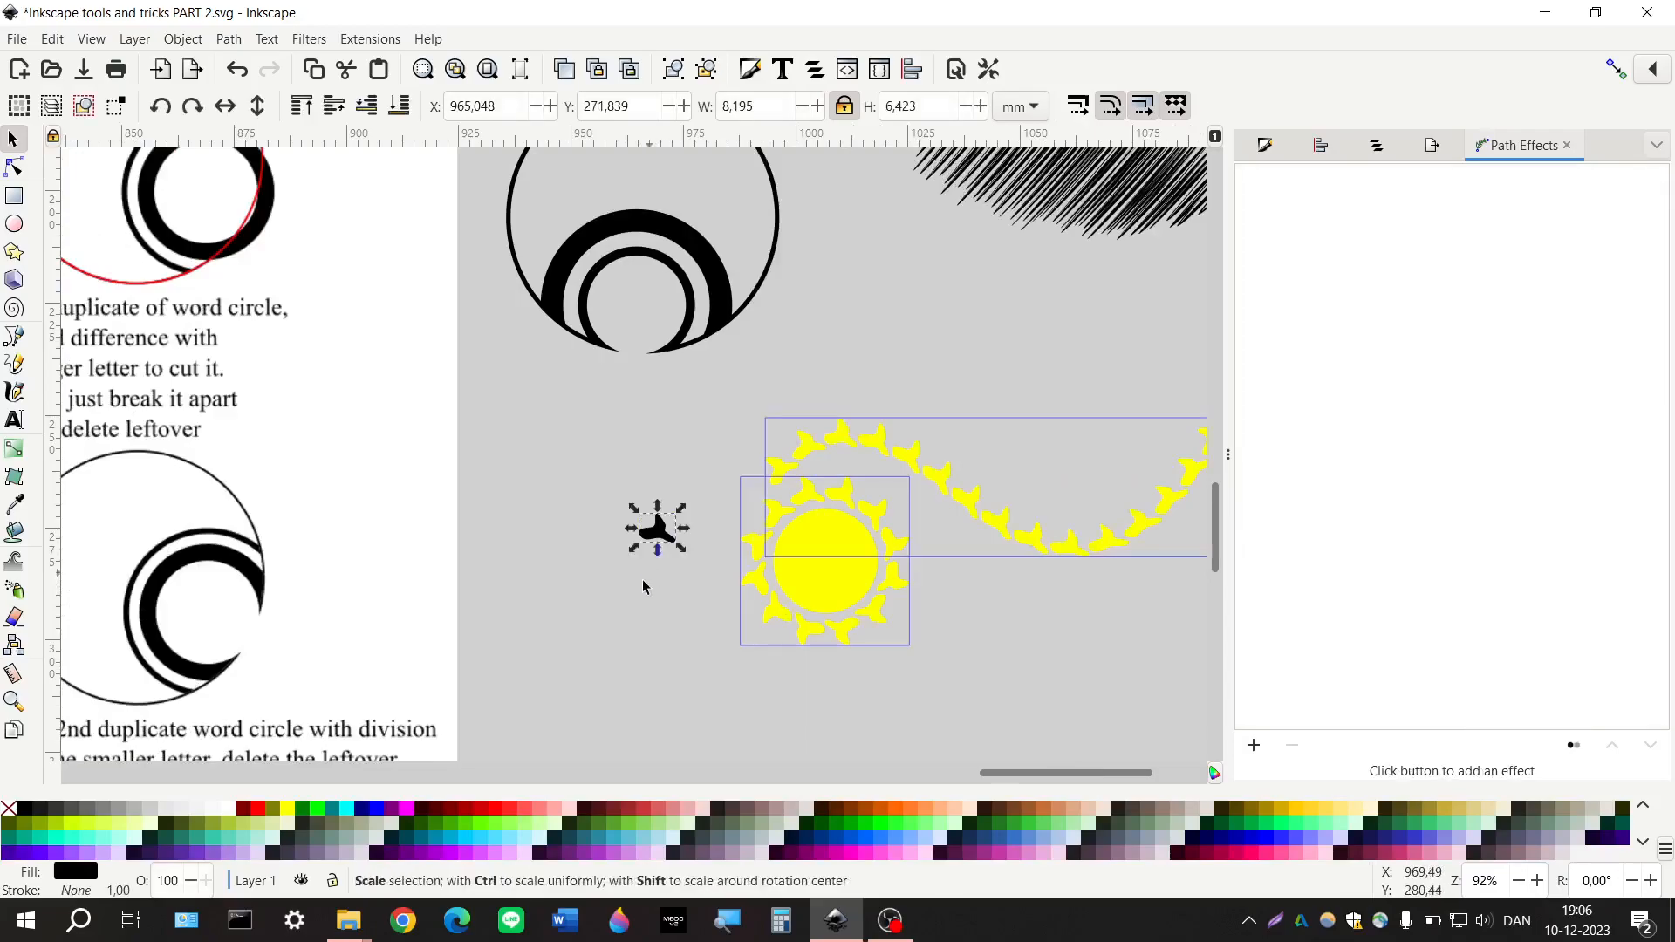
pyautogui.scroll(2, 660, 536)
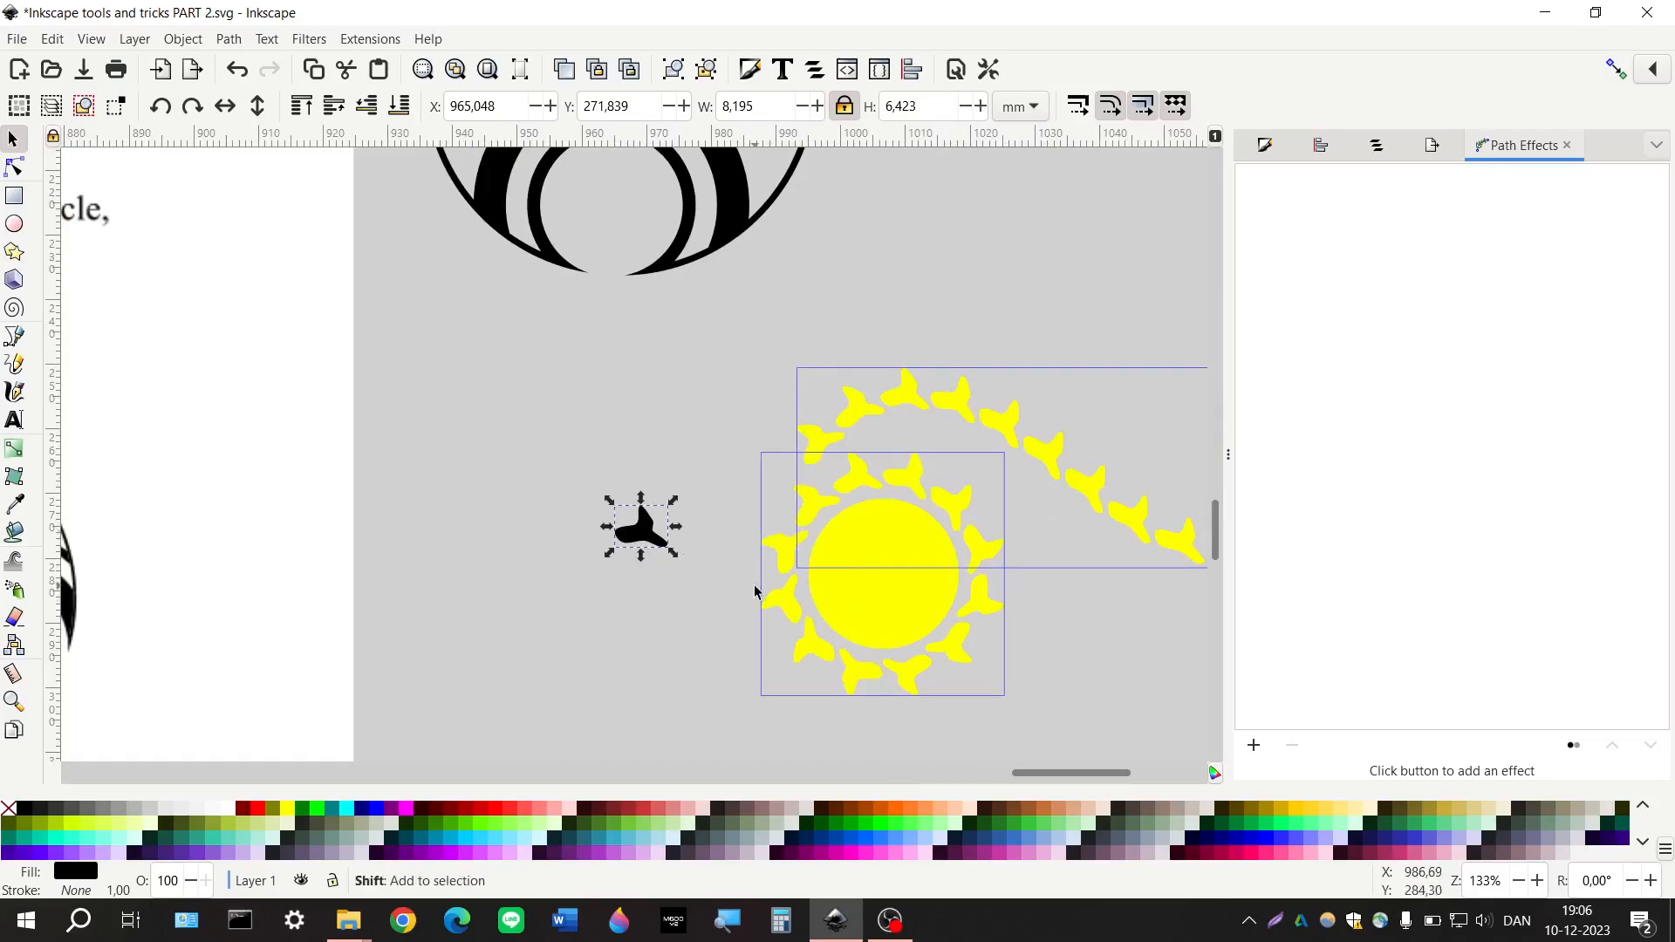
pyautogui.hscroll(-4, 756, 594)
pyautogui.keyDown('ctrl'); pyautogui.scroll(-2, 756, 593); pyautogui.keyUp('ctrl')
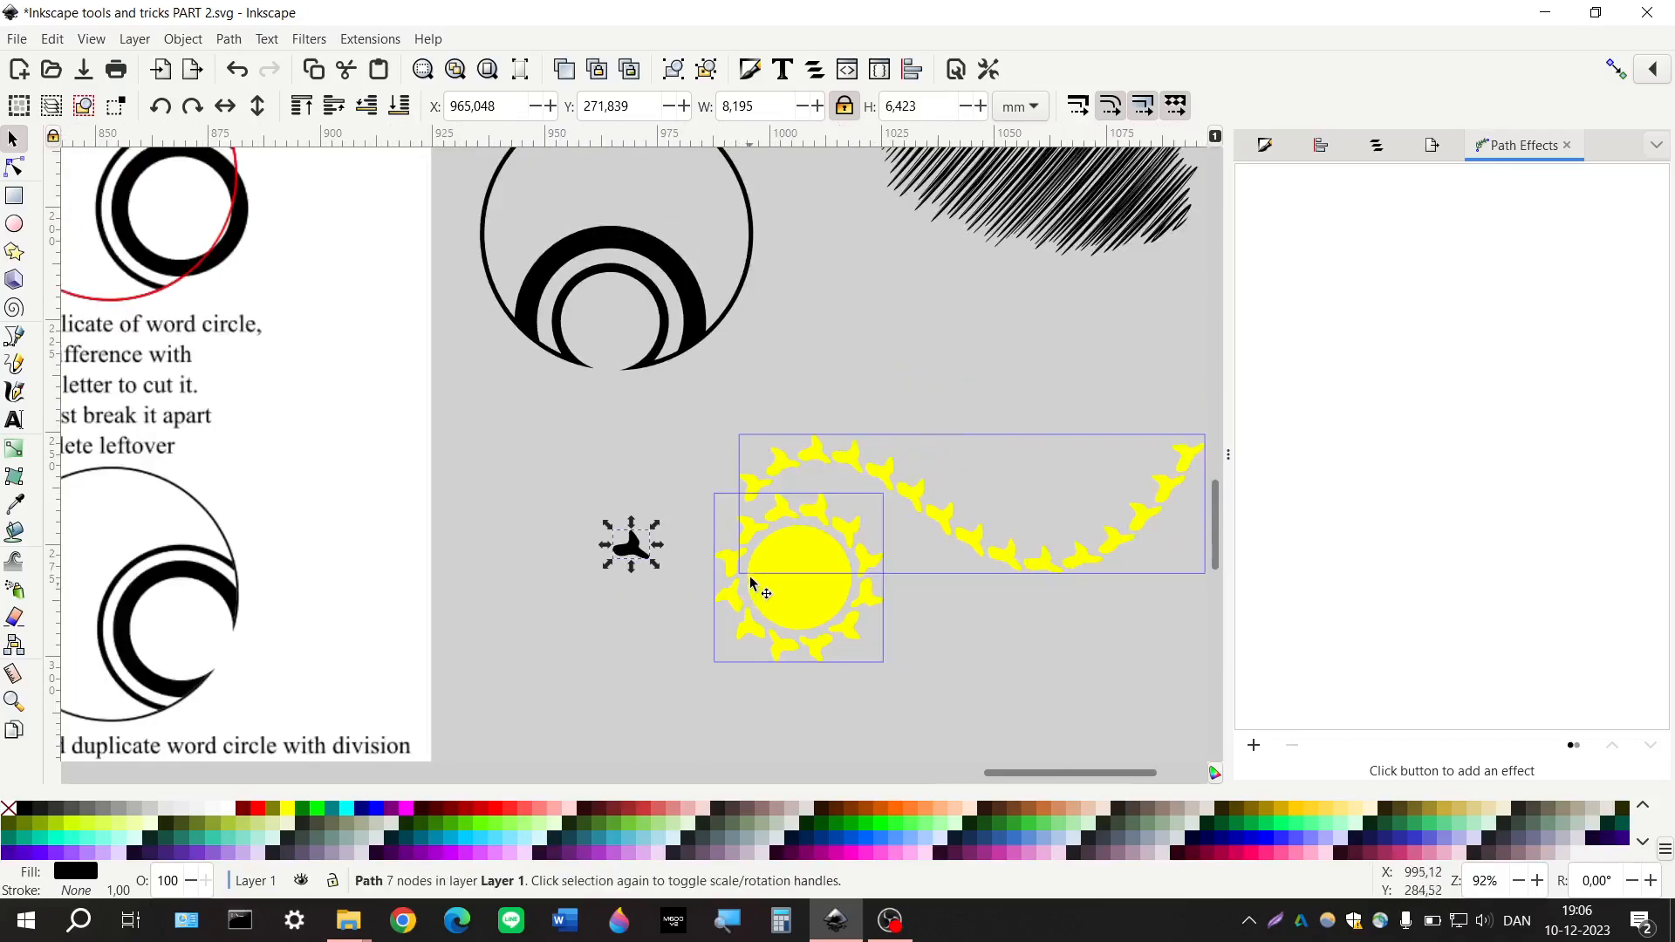
pyautogui.click(730, 564)
pyautogui.click(230, 39)
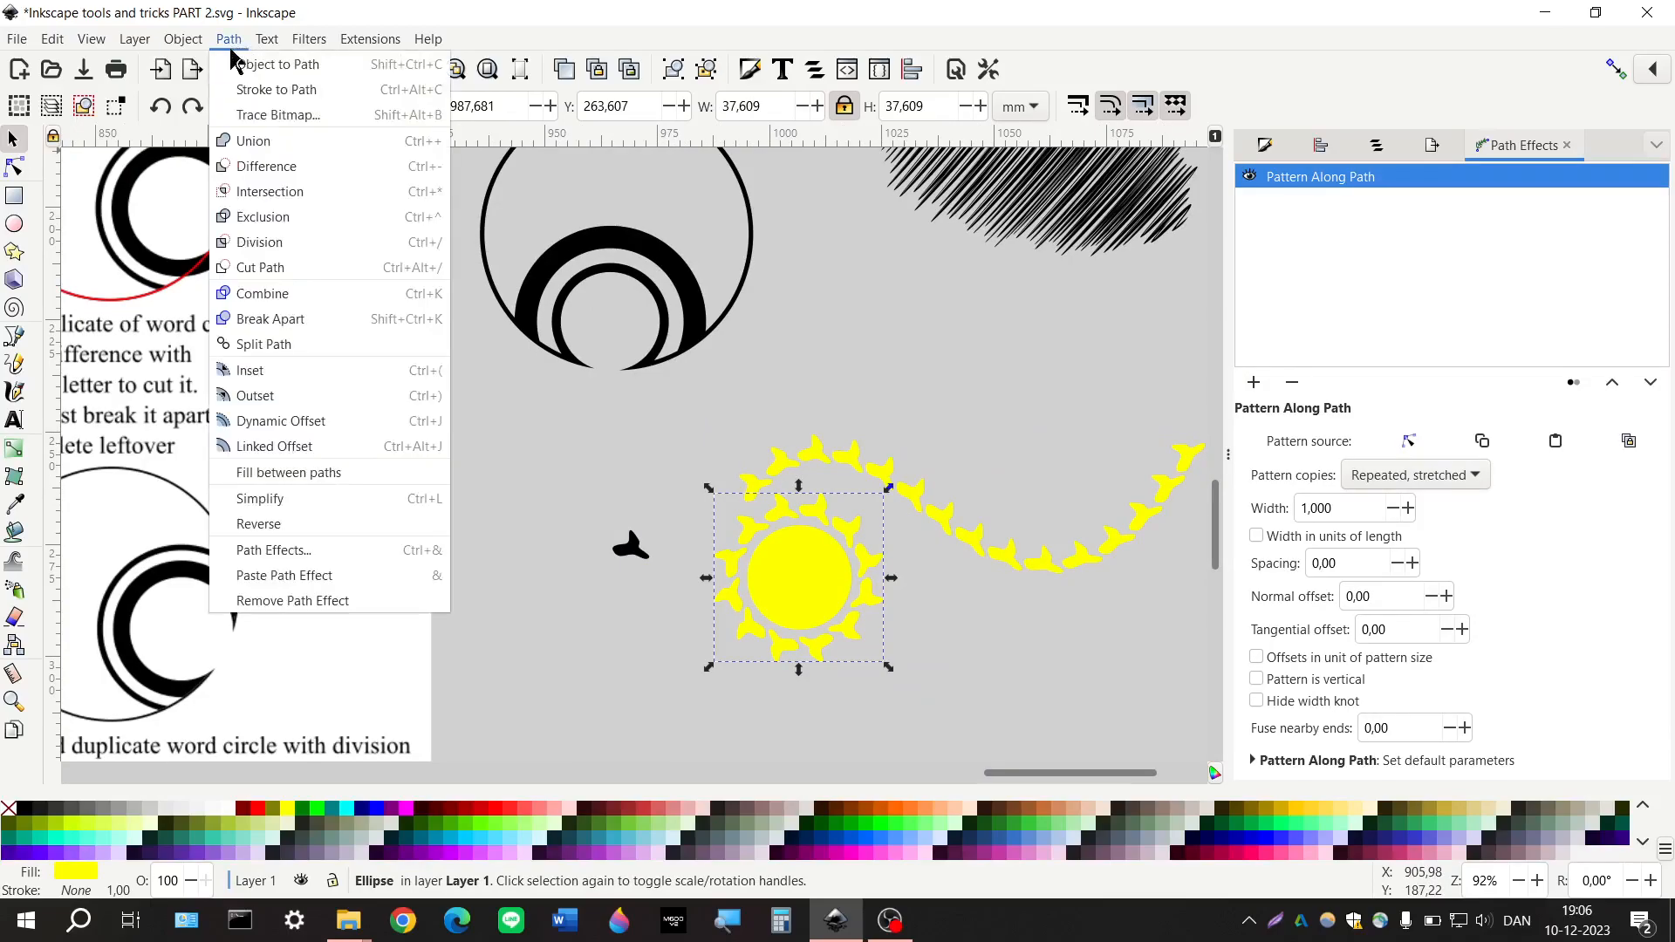
pyautogui.click(628, 623)
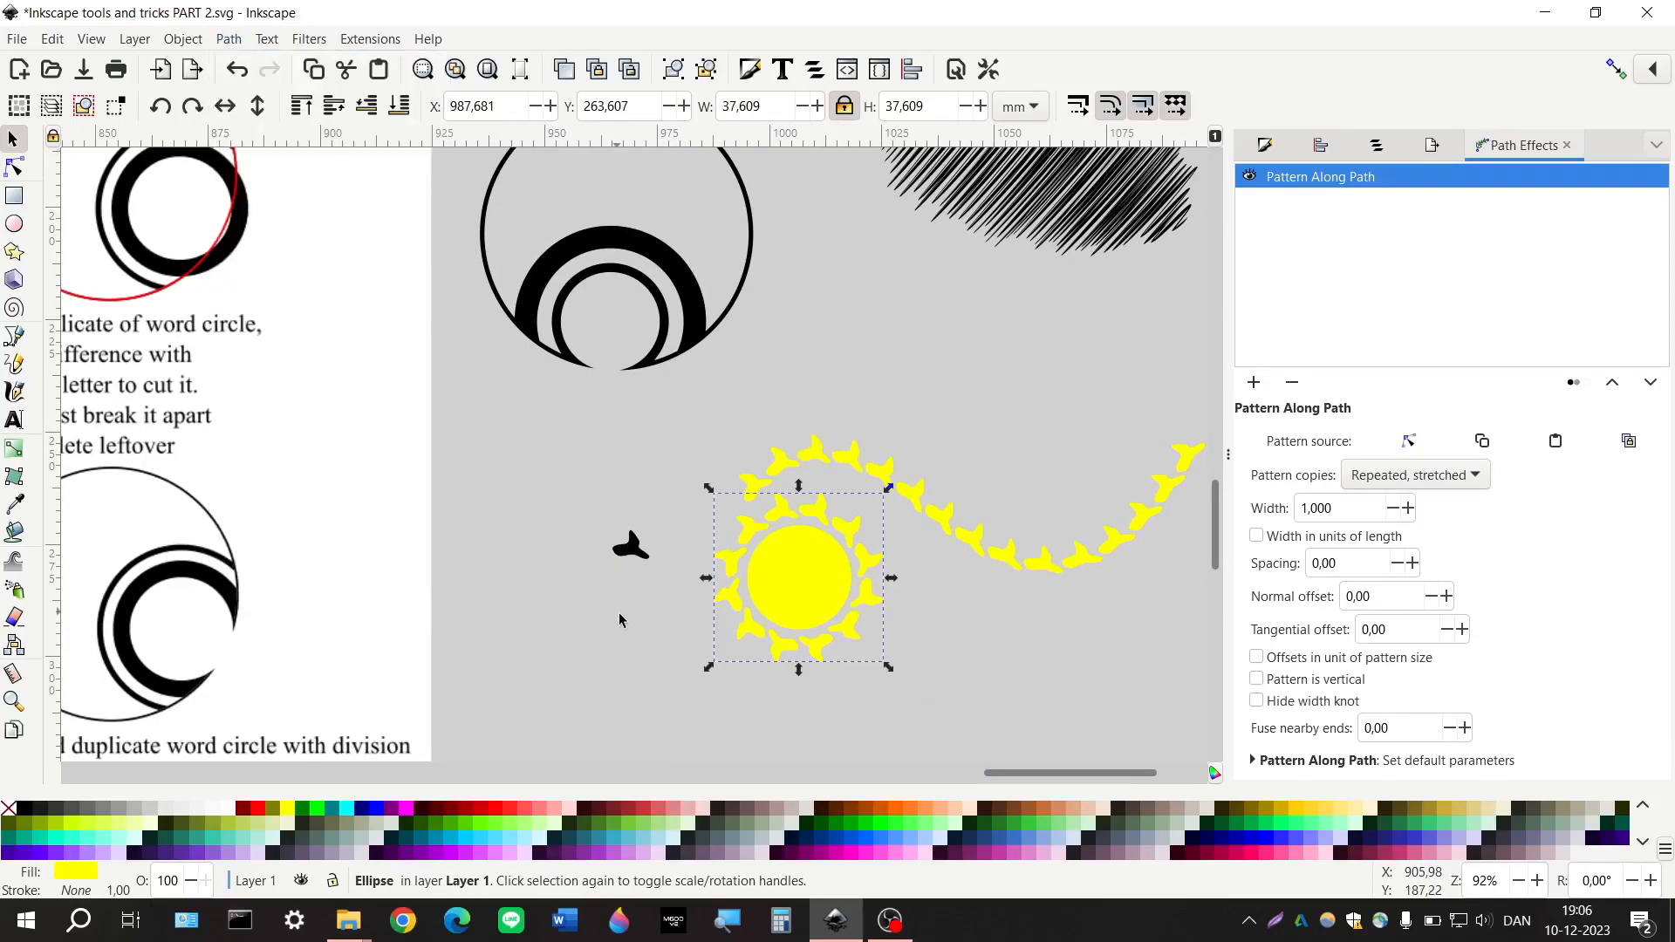
# Review the agenda notes on the canvas, from the basics through the effects and places to look
pyautogui.hscroll(-10, 635, 627)
pyautogui.hscroll(-8, 634, 627)
pyautogui.keyDown('ctrl'); pyautogui.scroll(-1, 633, 619); pyautogui.keyUp('ctrl')
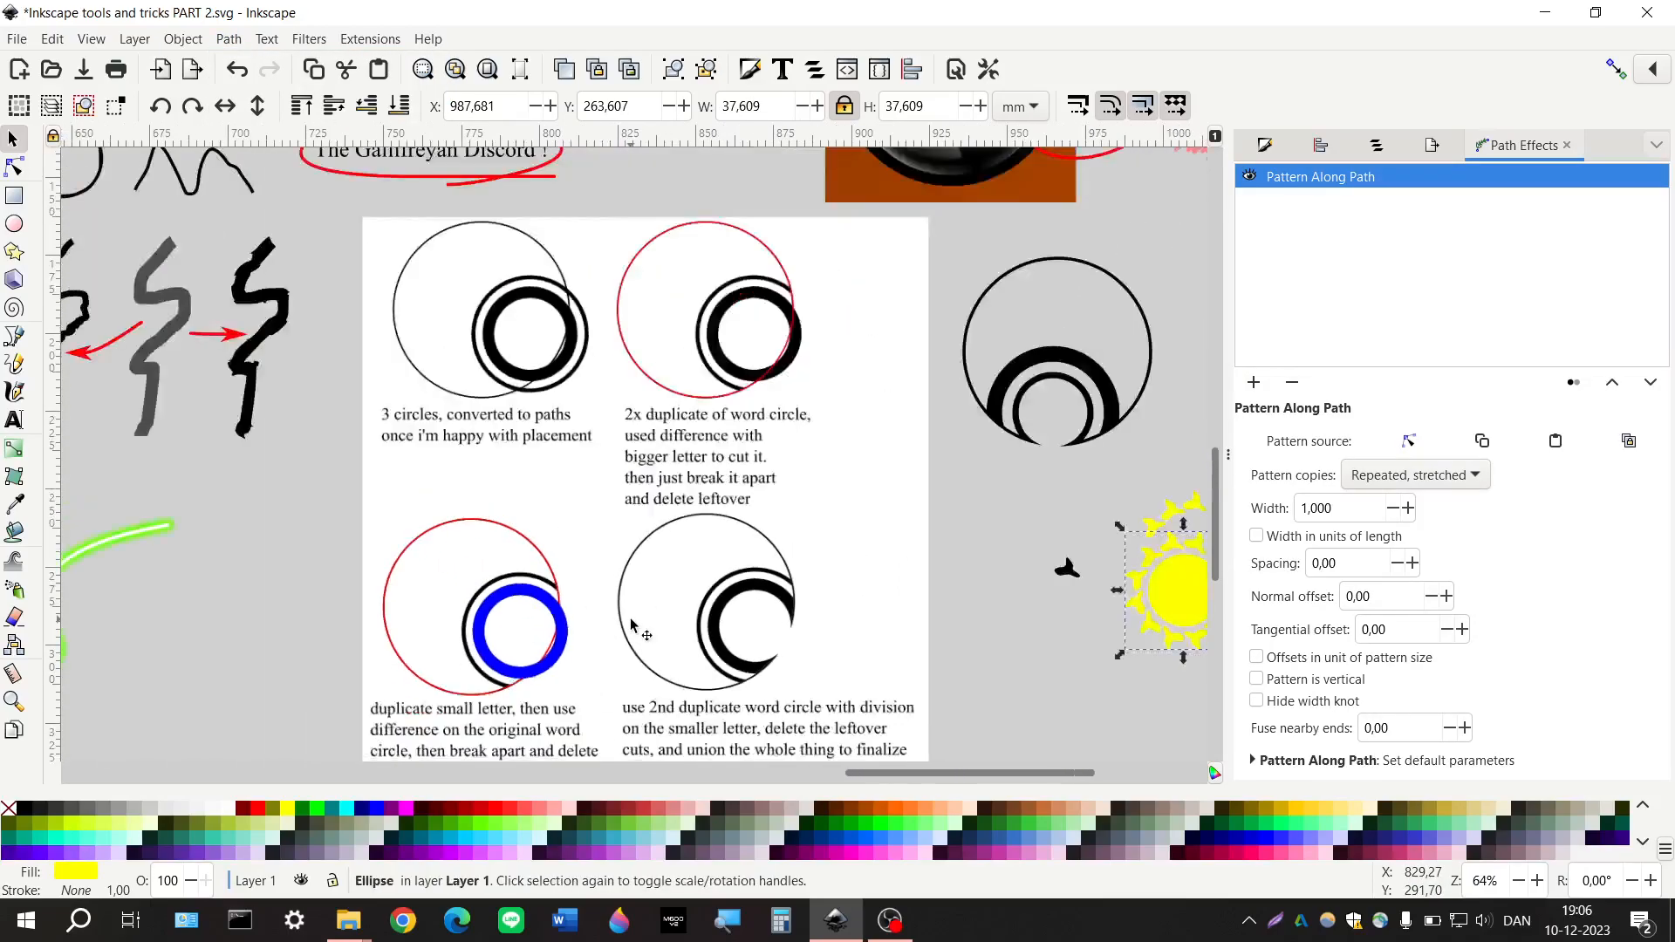
pyautogui.scroll(6, 630, 604)
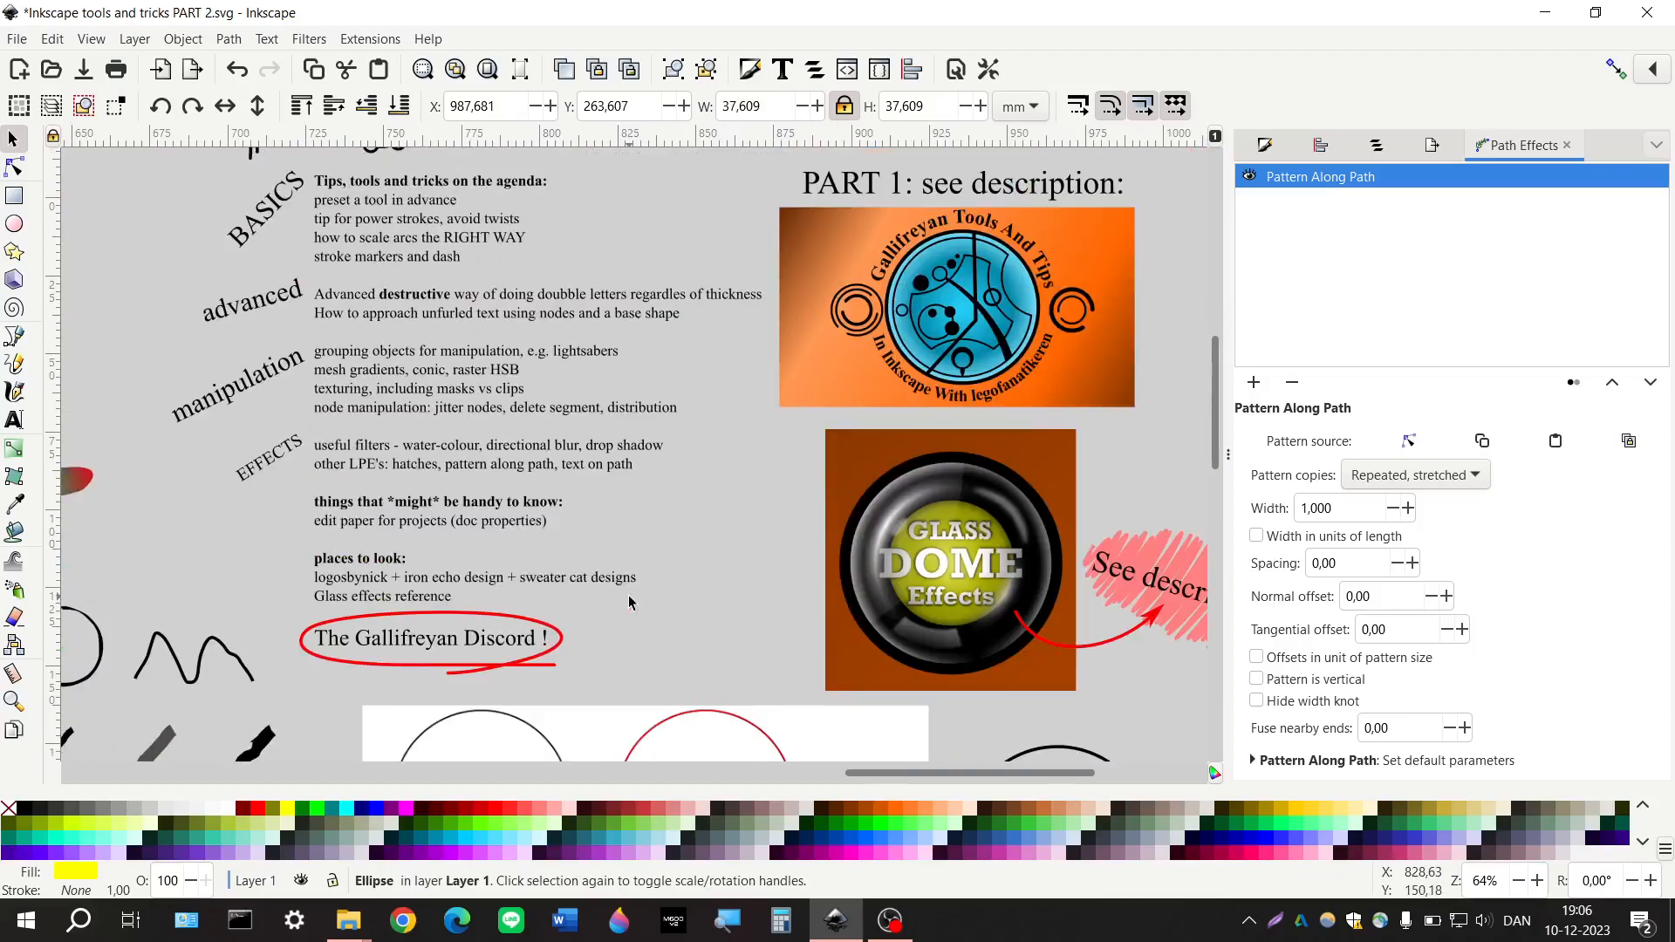
pyautogui.scroll(2, 630, 602)
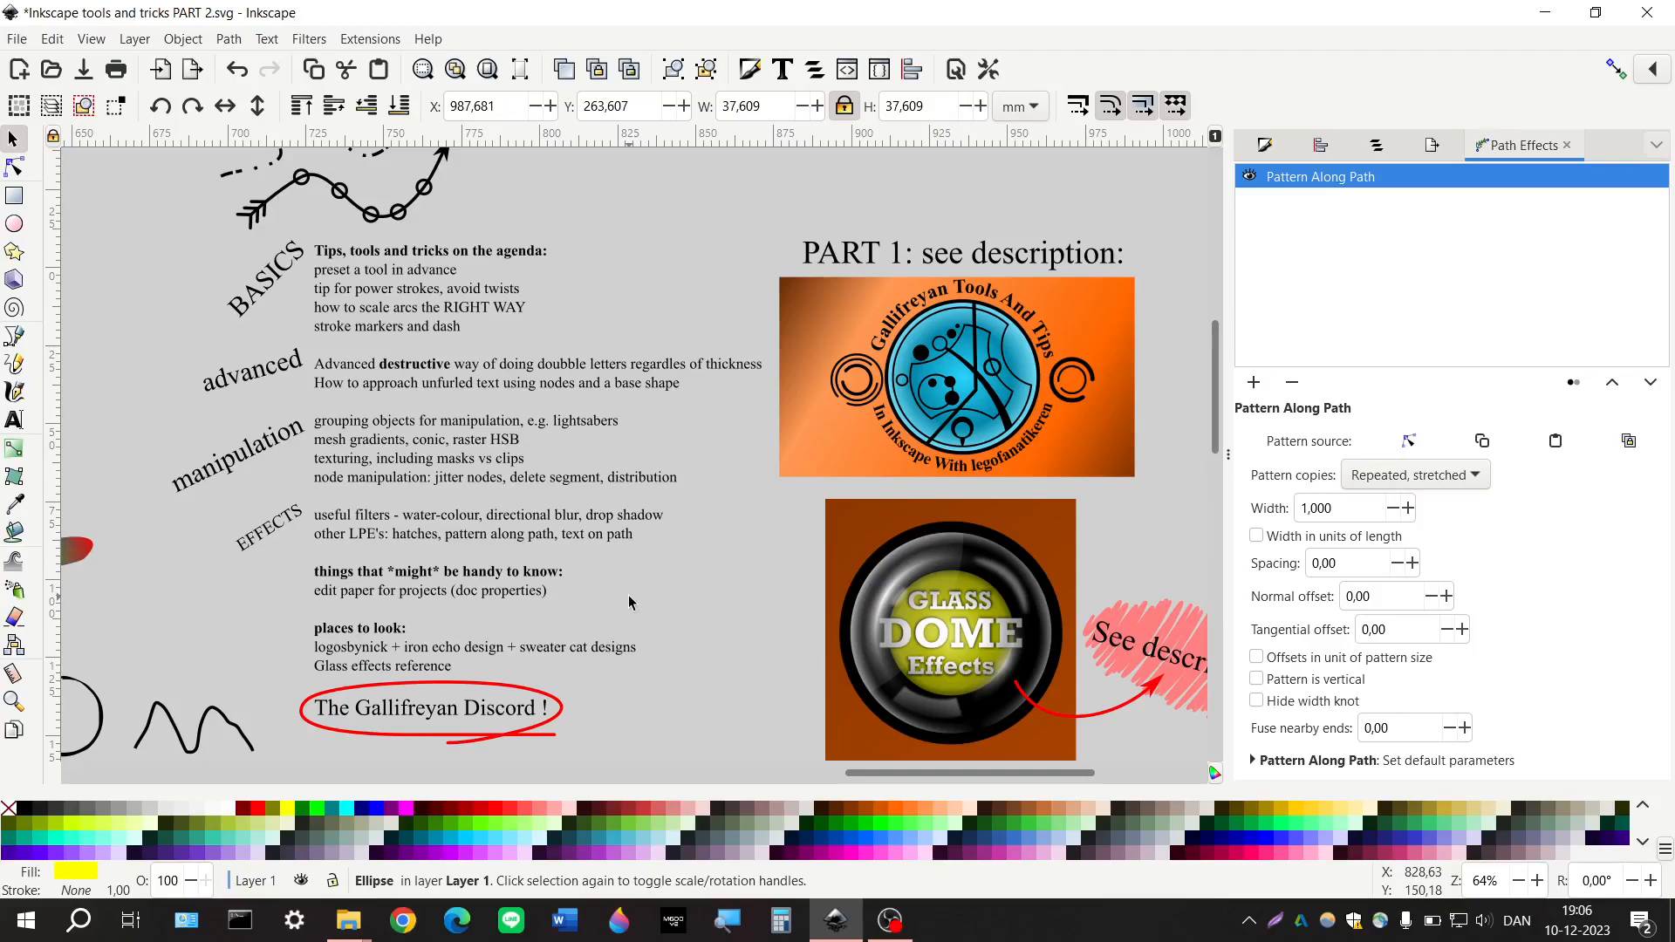
pyautogui.scroll(-2, 628, 607)
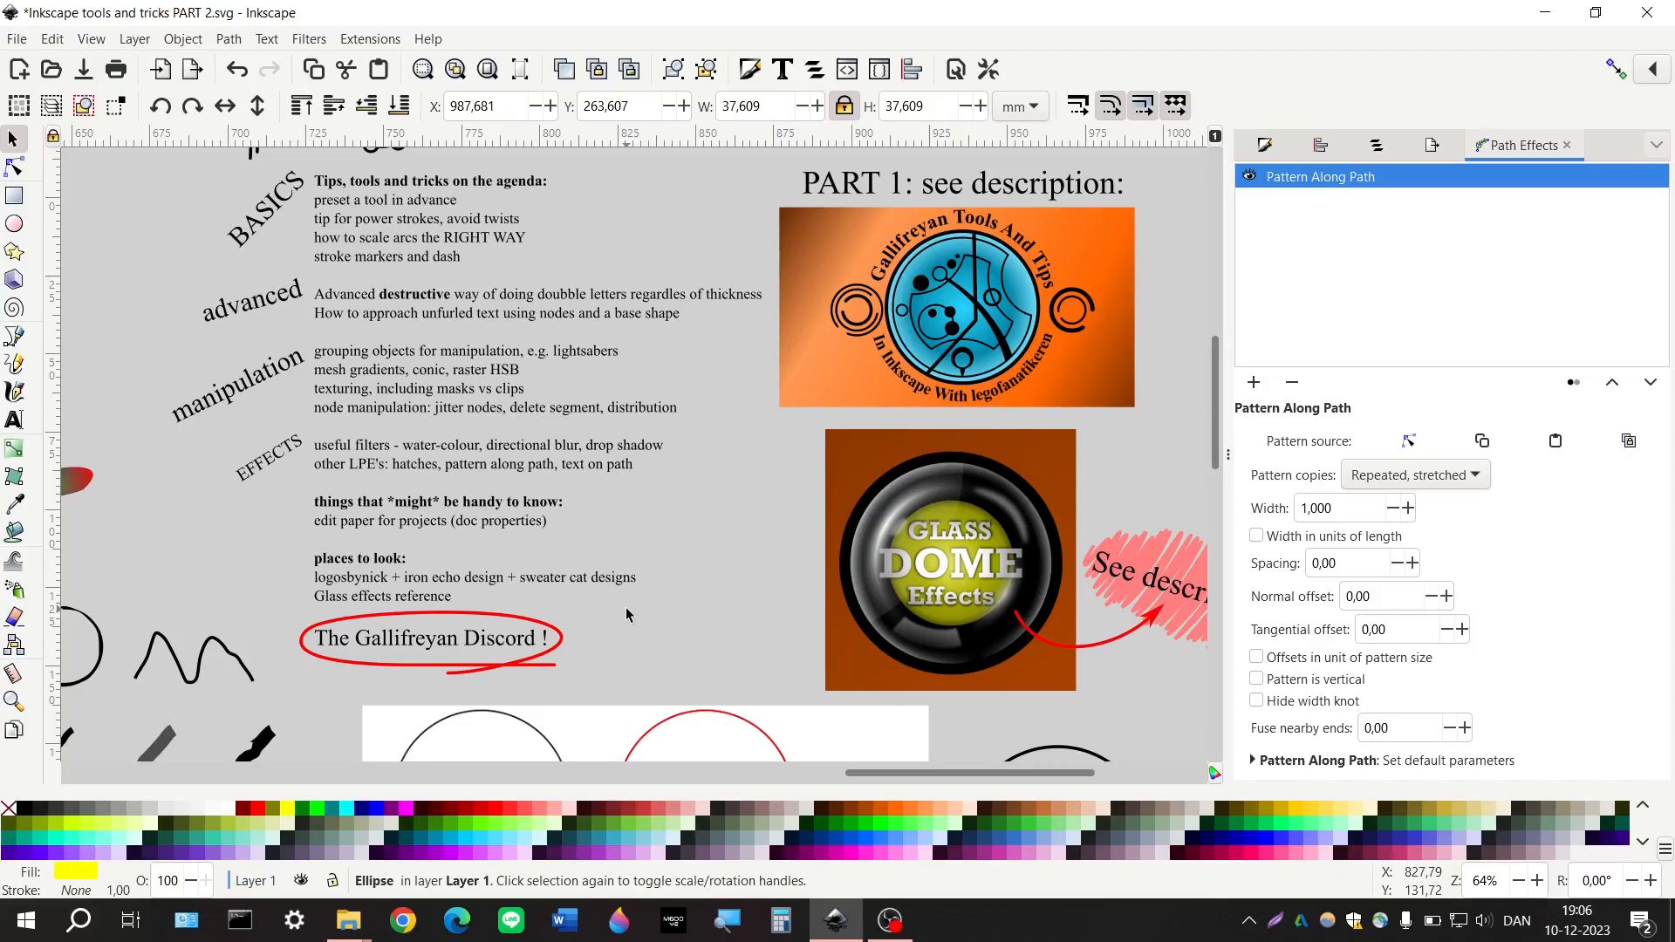
pyautogui.hscroll(-2, 625, 607)
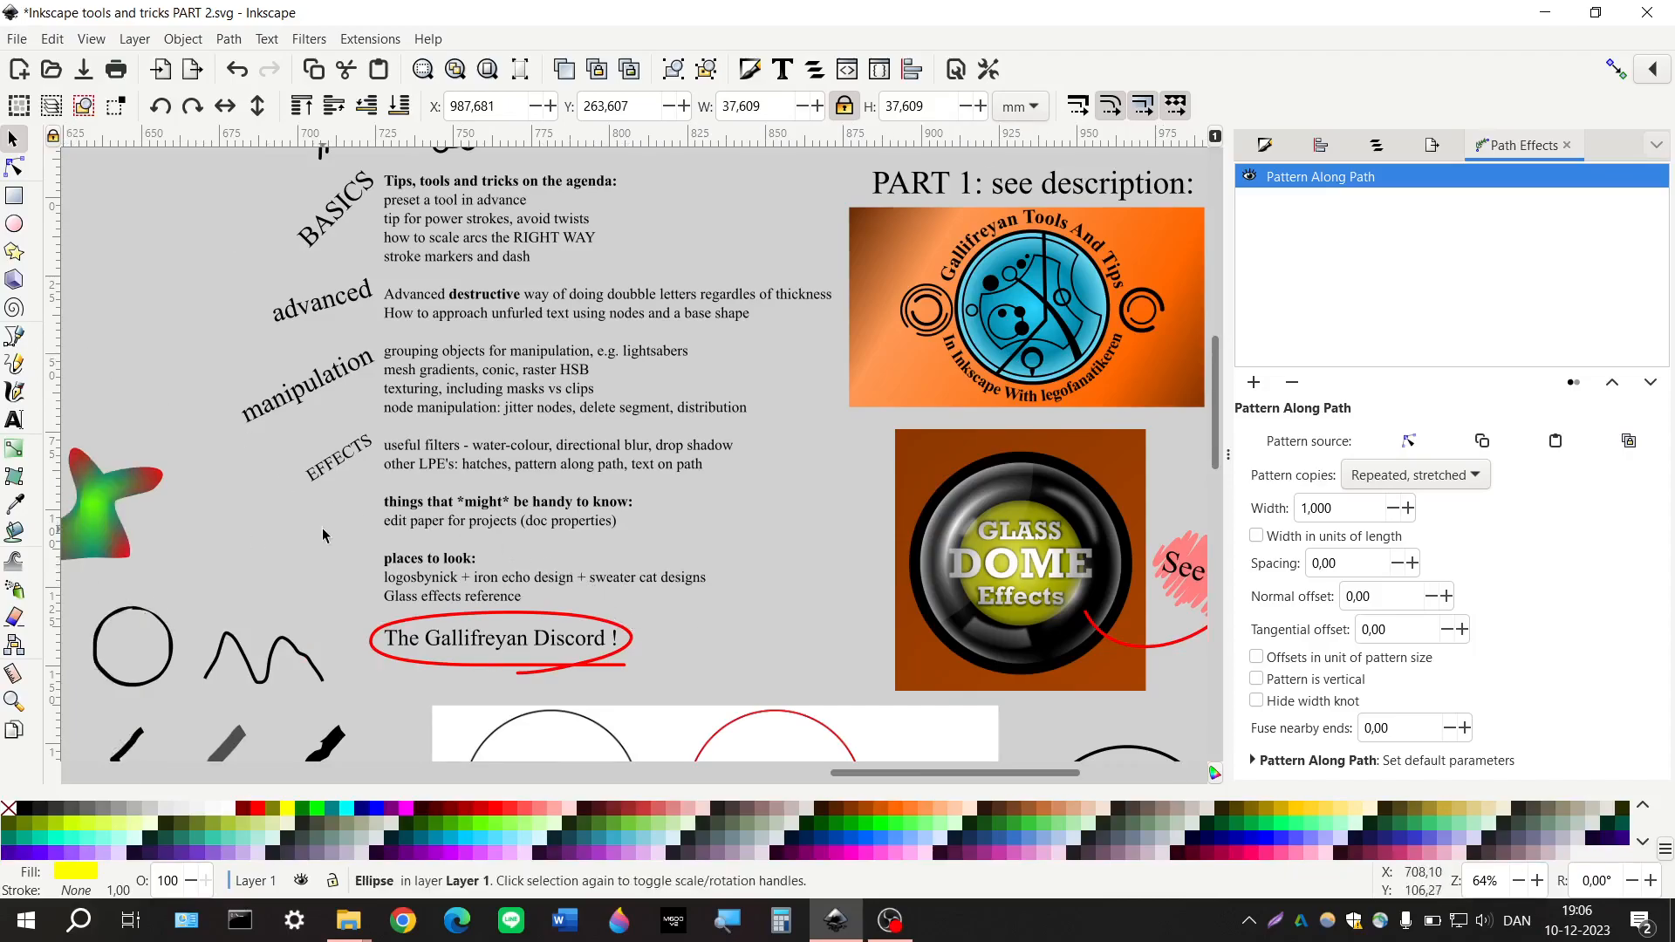
pyautogui.scroll(3, 323, 535)
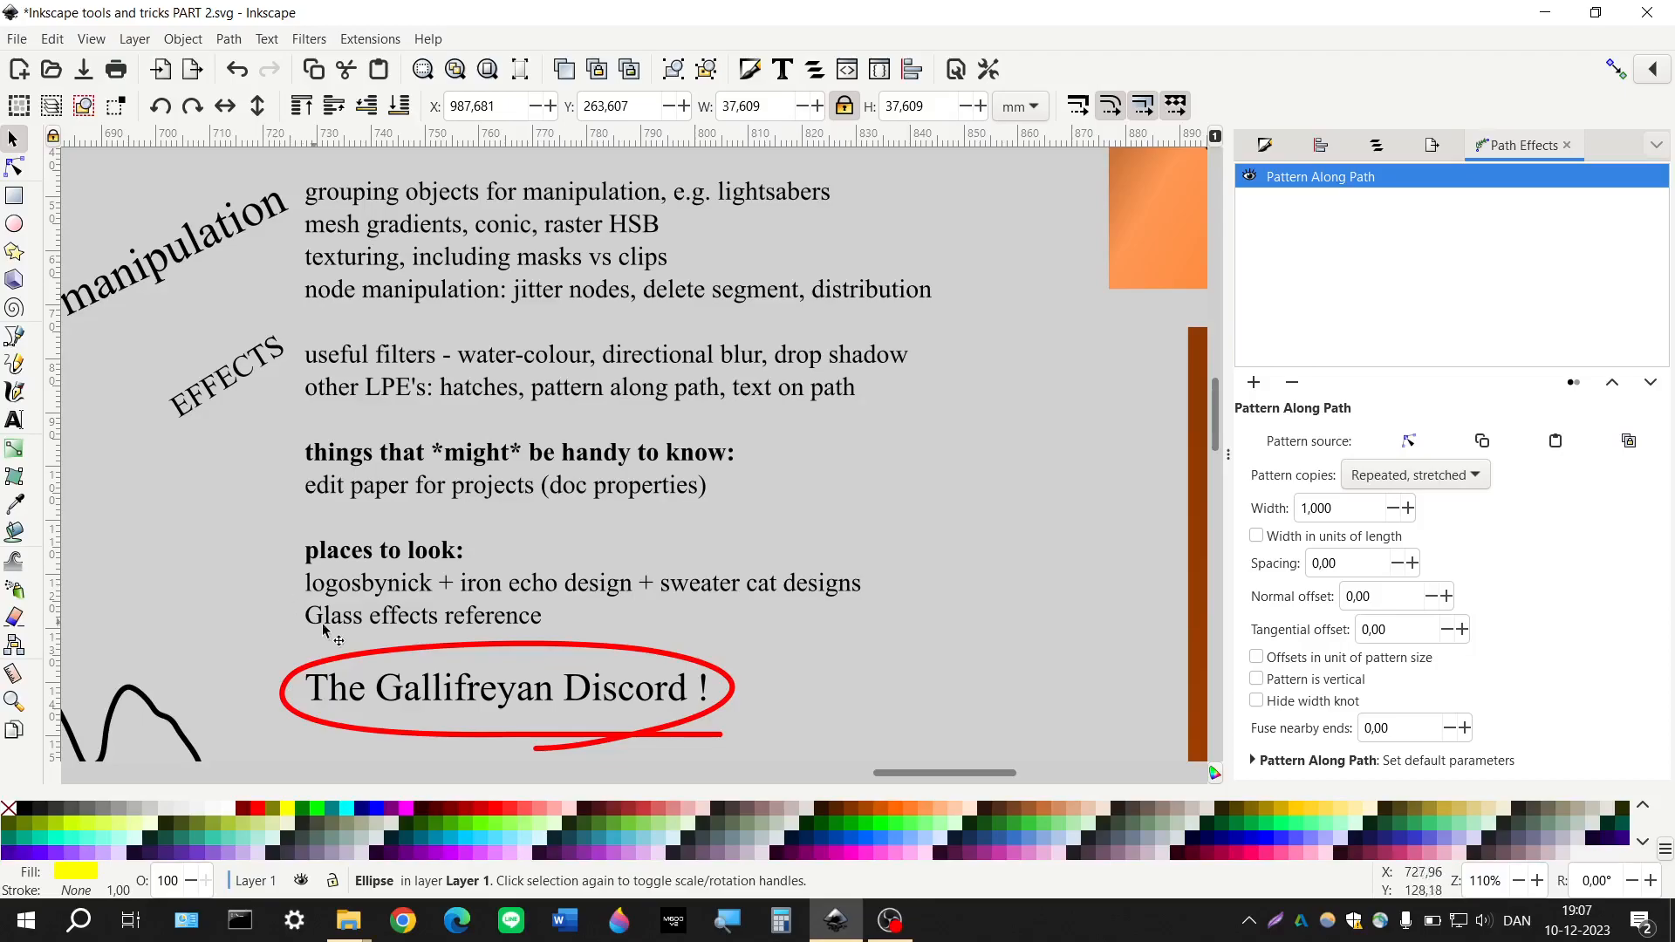
# Examine the Part 1 and Glass Dome Effects reference images and the circled Gallifreyan Discord note
pyautogui.scroll(6, 886, 482)
pyautogui.hscroll(15, 732, 541)
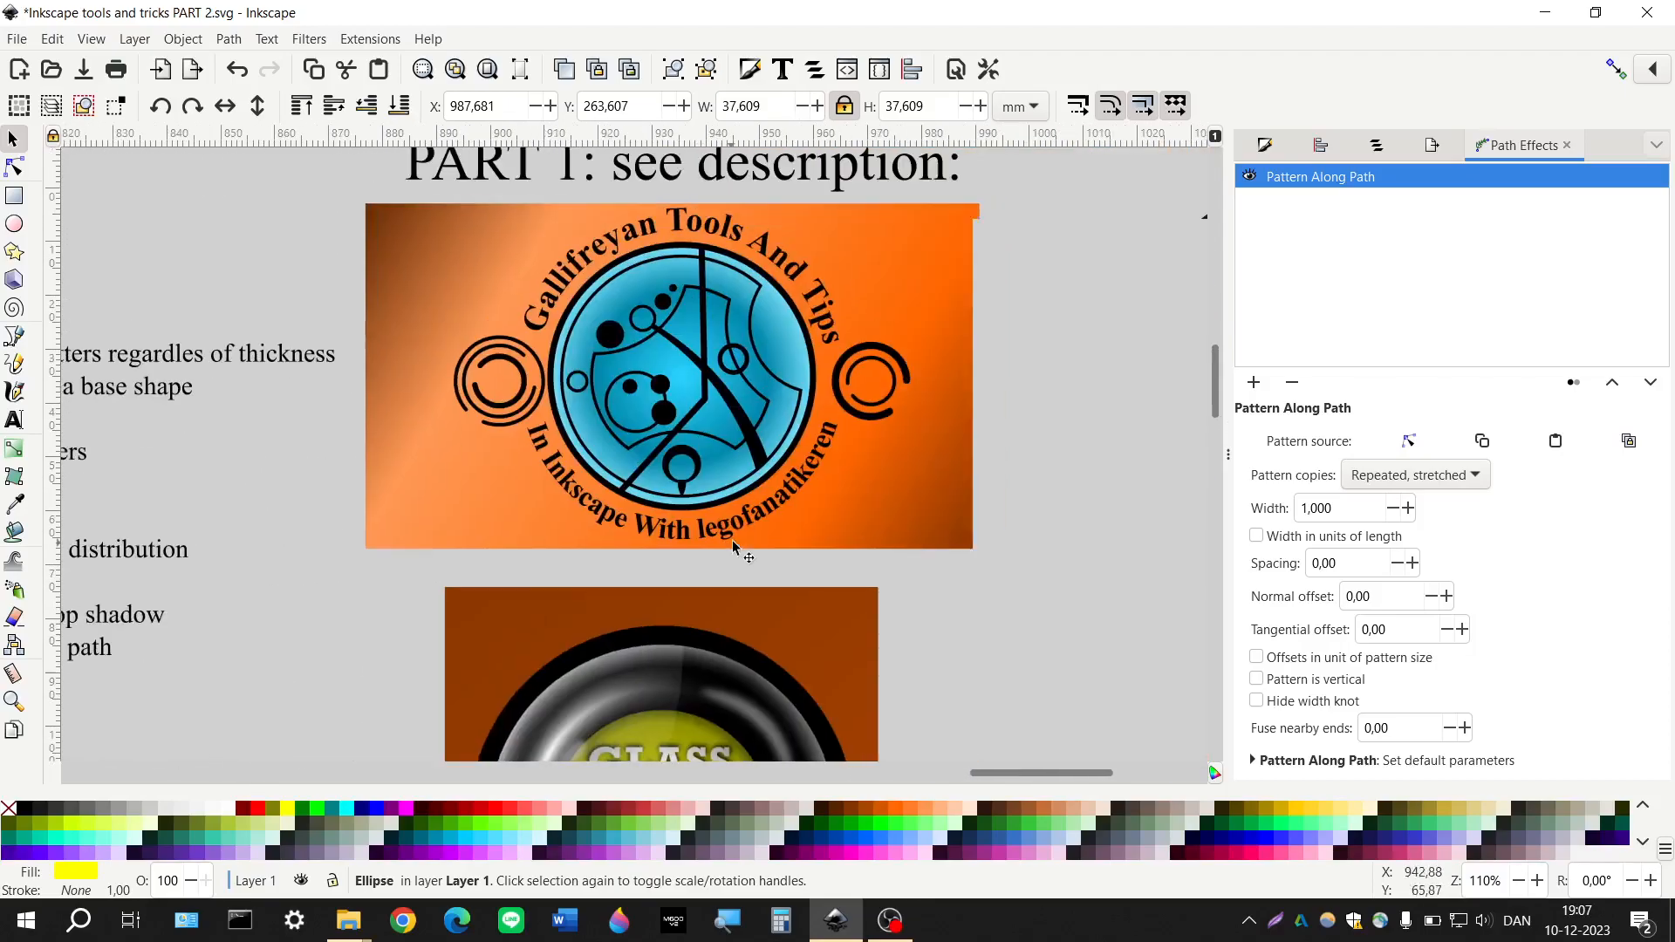
pyautogui.scroll(-8, 732, 541)
pyautogui.hscroll(-2, 768, 532)
pyautogui.scroll(2, 808, 525)
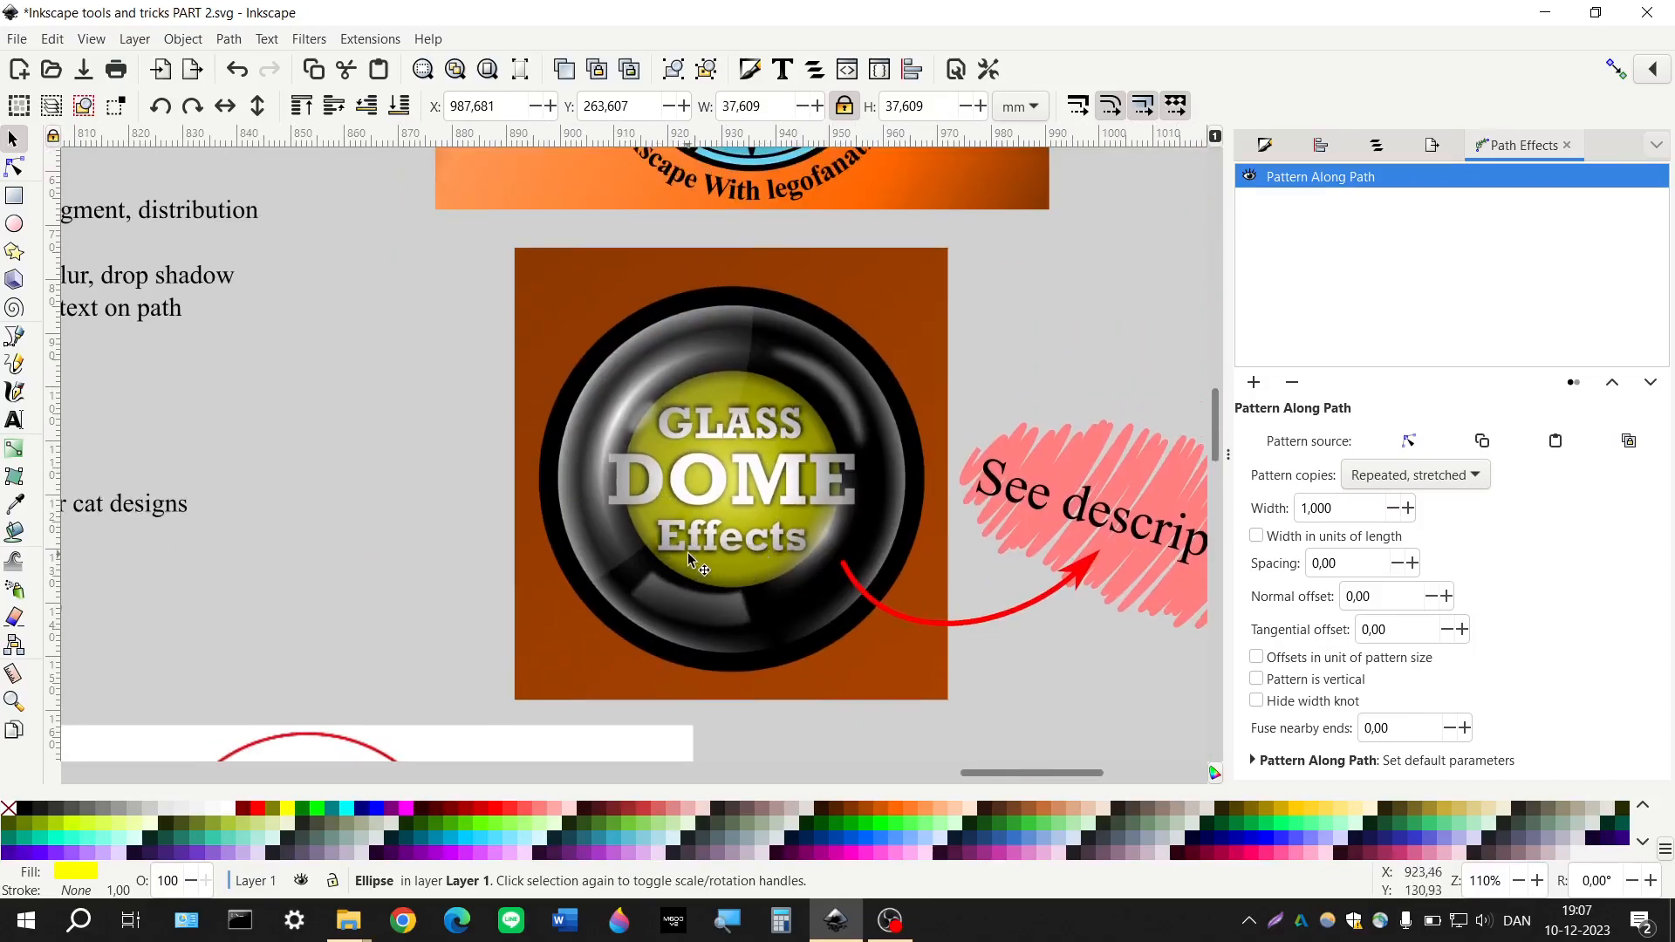
pyautogui.hscroll(-2, 710, 493)
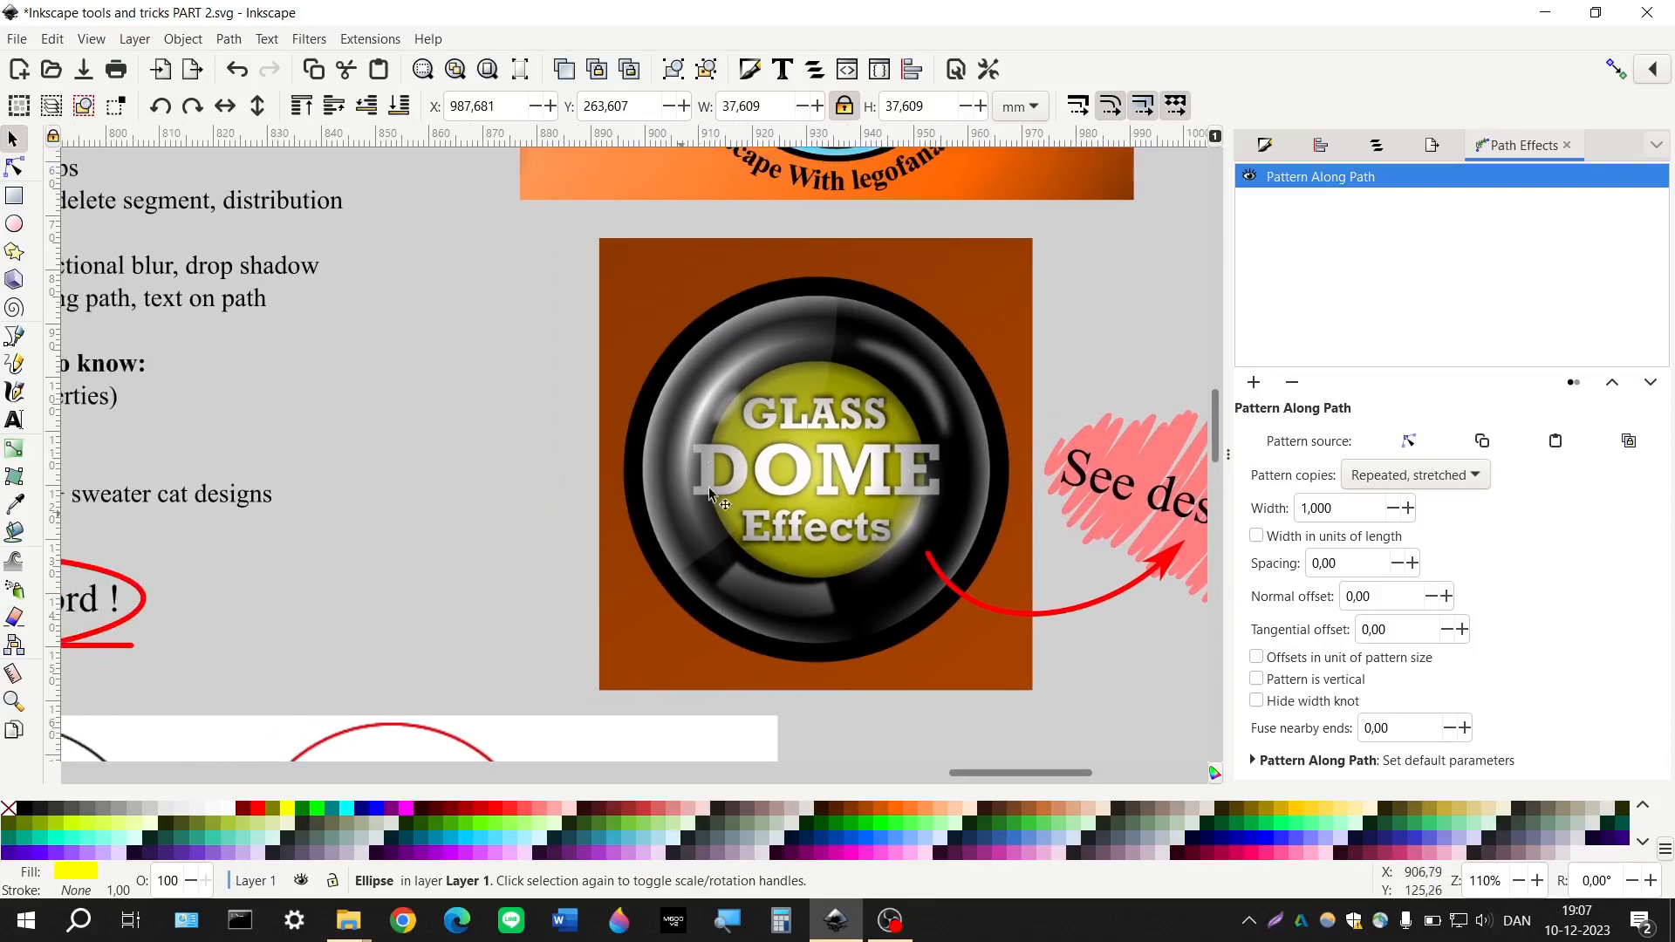
pyautogui.moveTo(431, 563); pyautogui.dragTo(882, 546)
pyautogui.hscroll(-8, 874, 543)
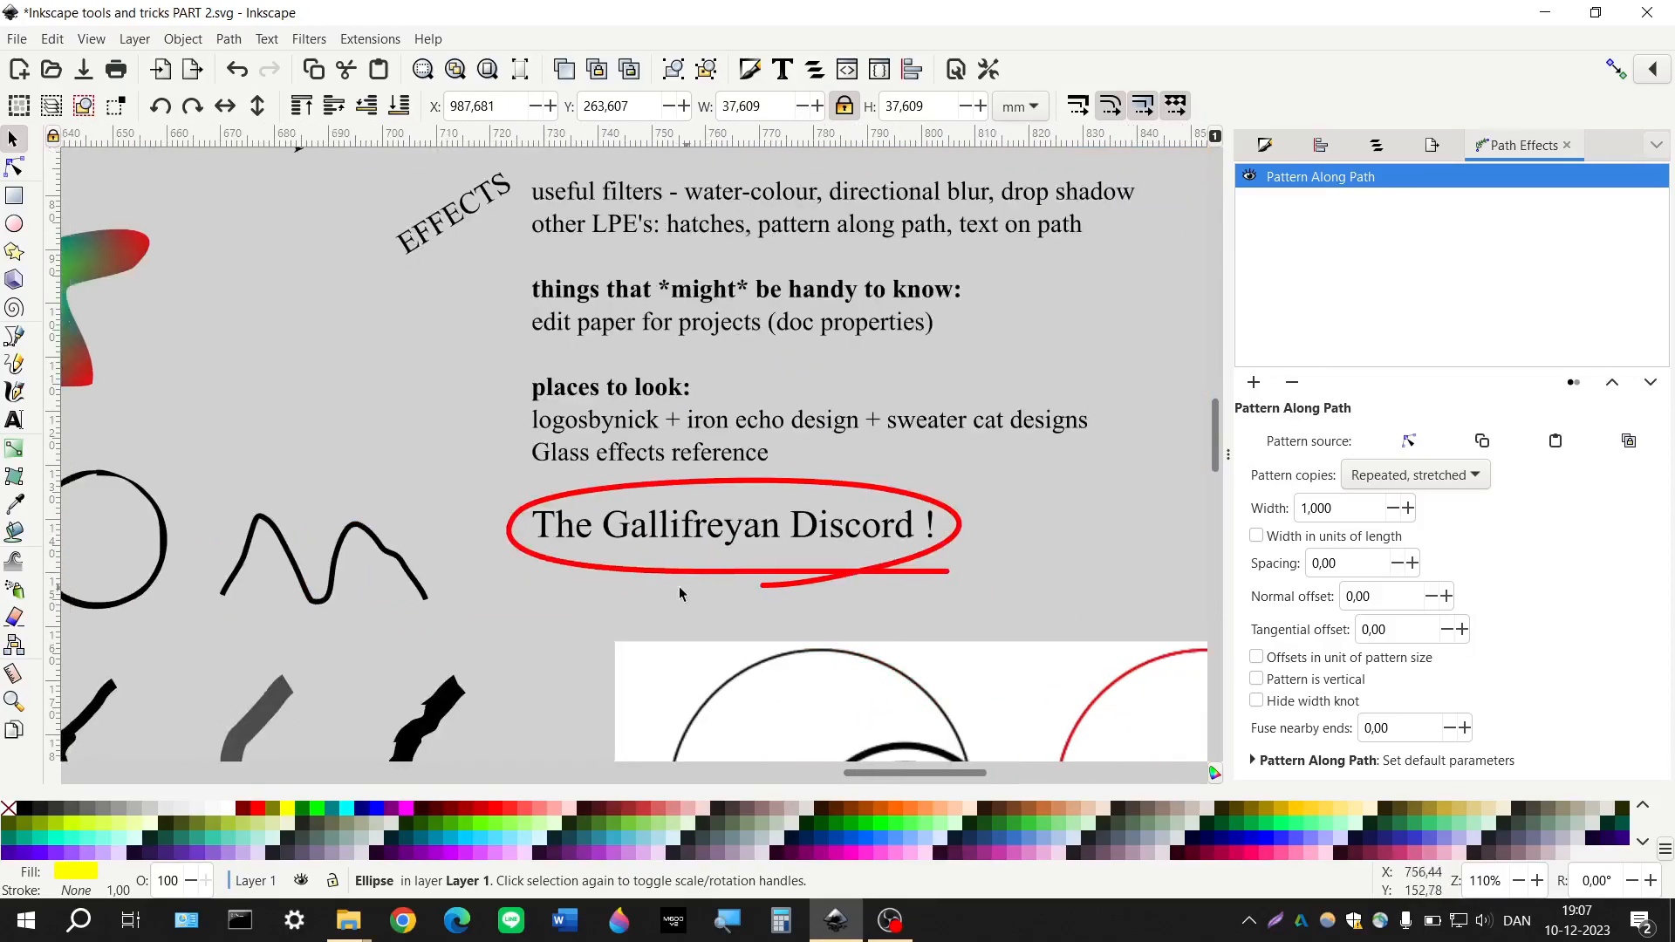
pyautogui.scroll(2, 679, 586)
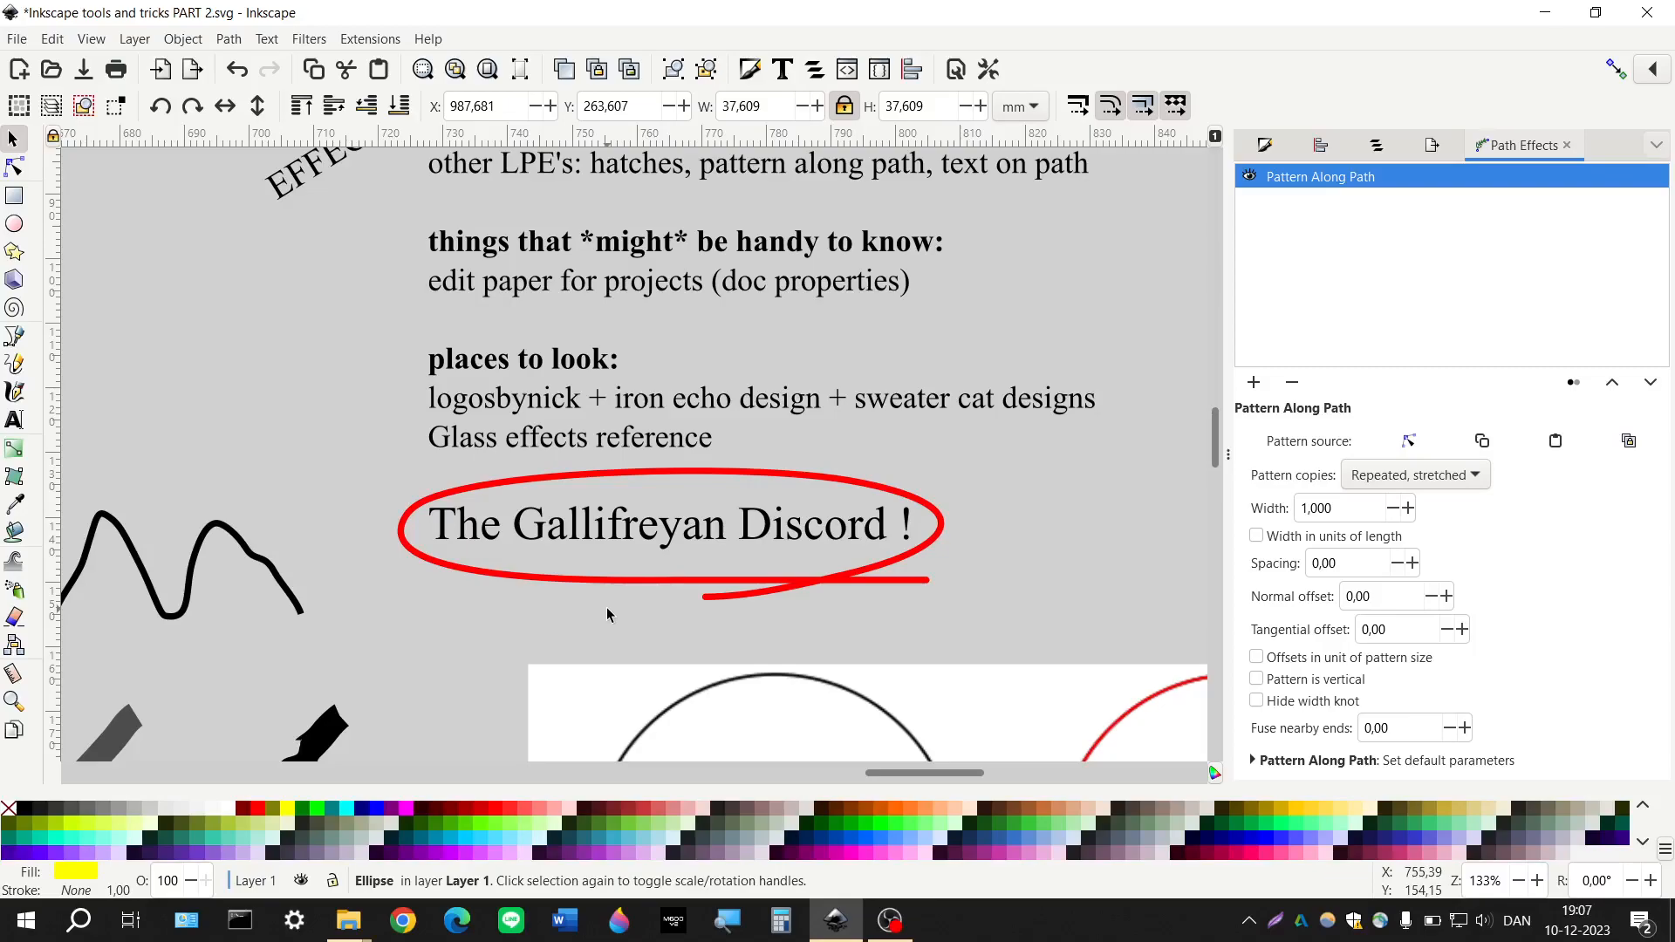
# Look over all the finished examples on the canvas, including the texture, map and carving samples below the notes
pyautogui.scroll(-3, 556, 584)
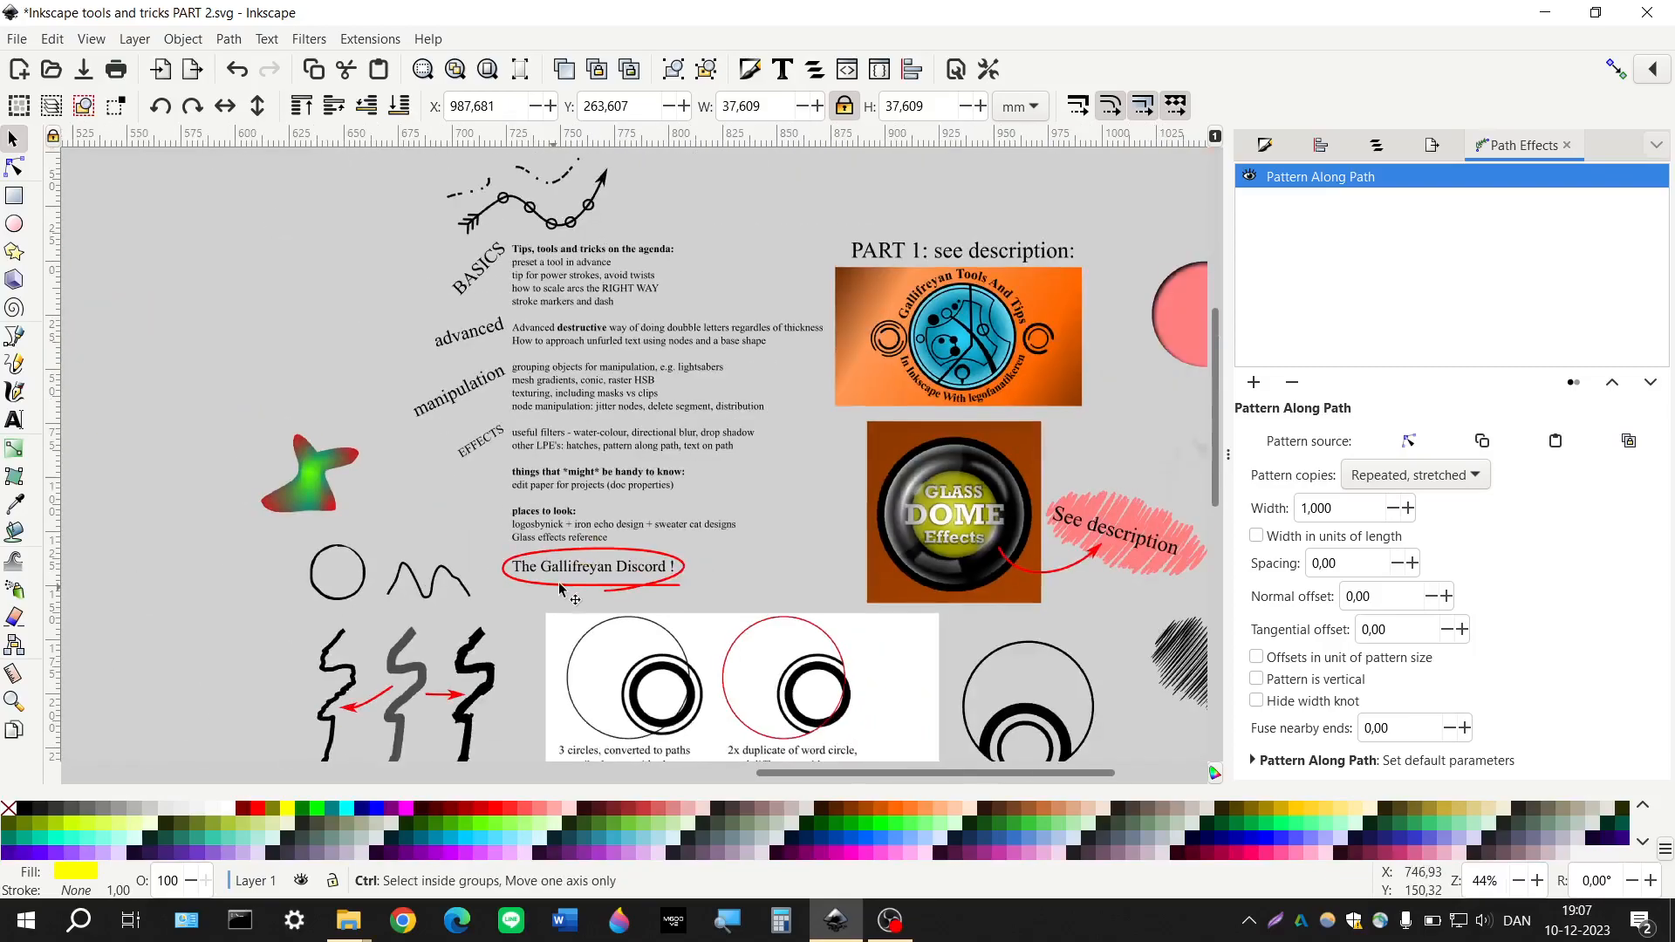
pyautogui.scroll(-1, 558, 584)
pyautogui.scroll(-1, 558, 585)
pyautogui.hscroll(2, 559, 585)
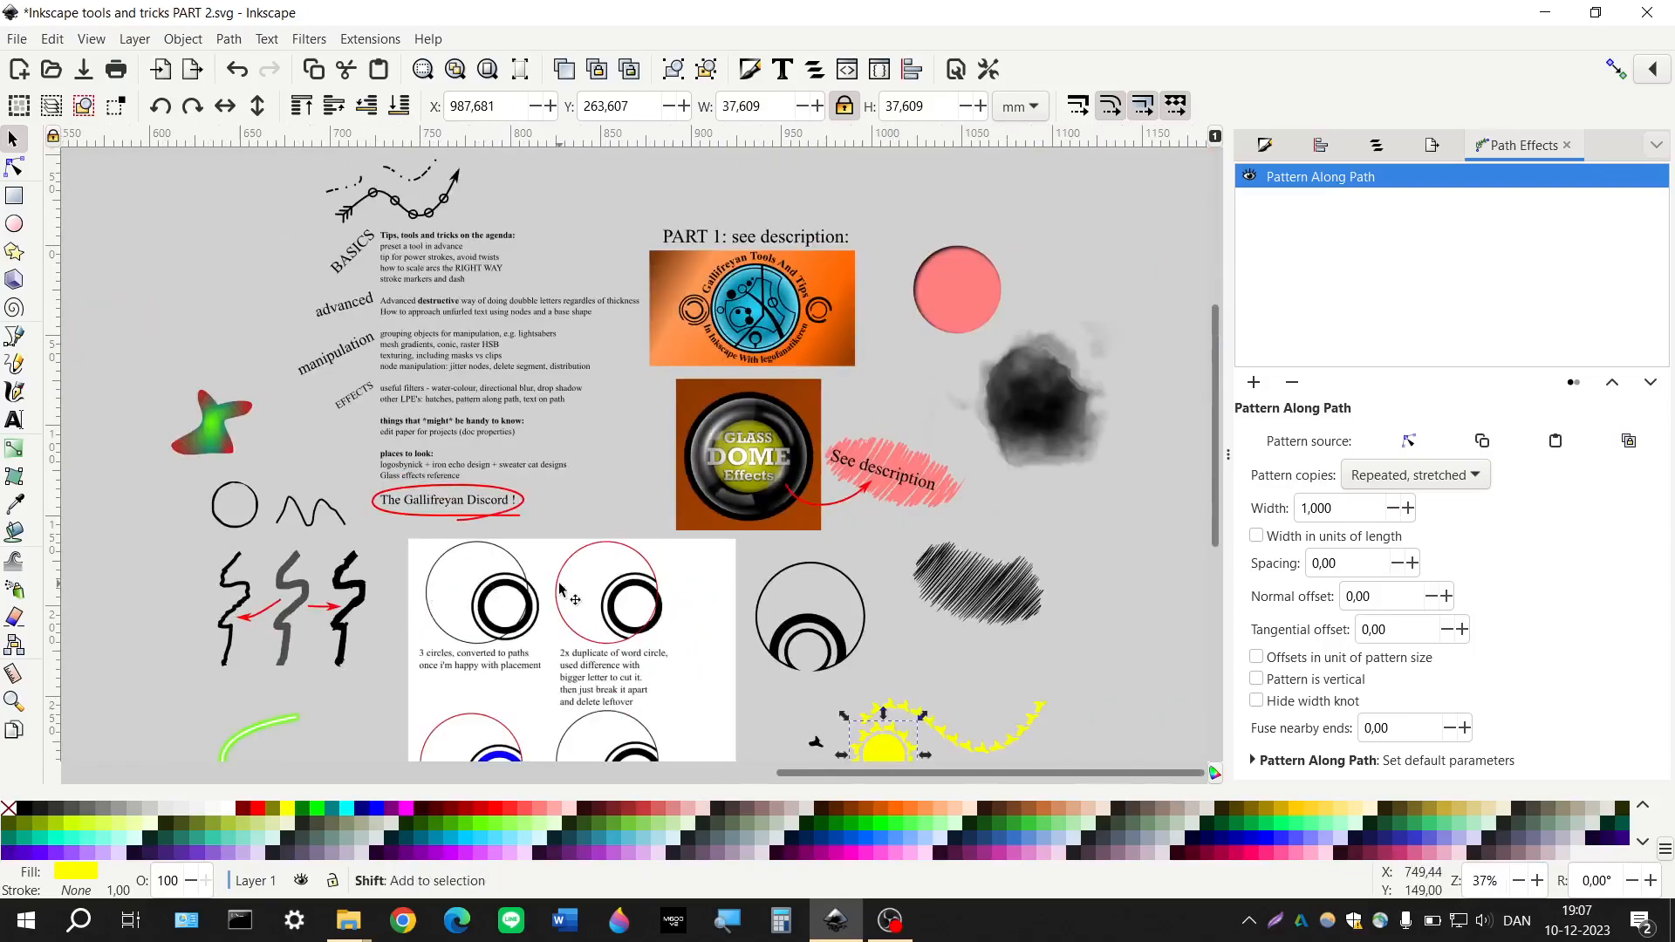
pyautogui.scroll(-2, 559, 591)
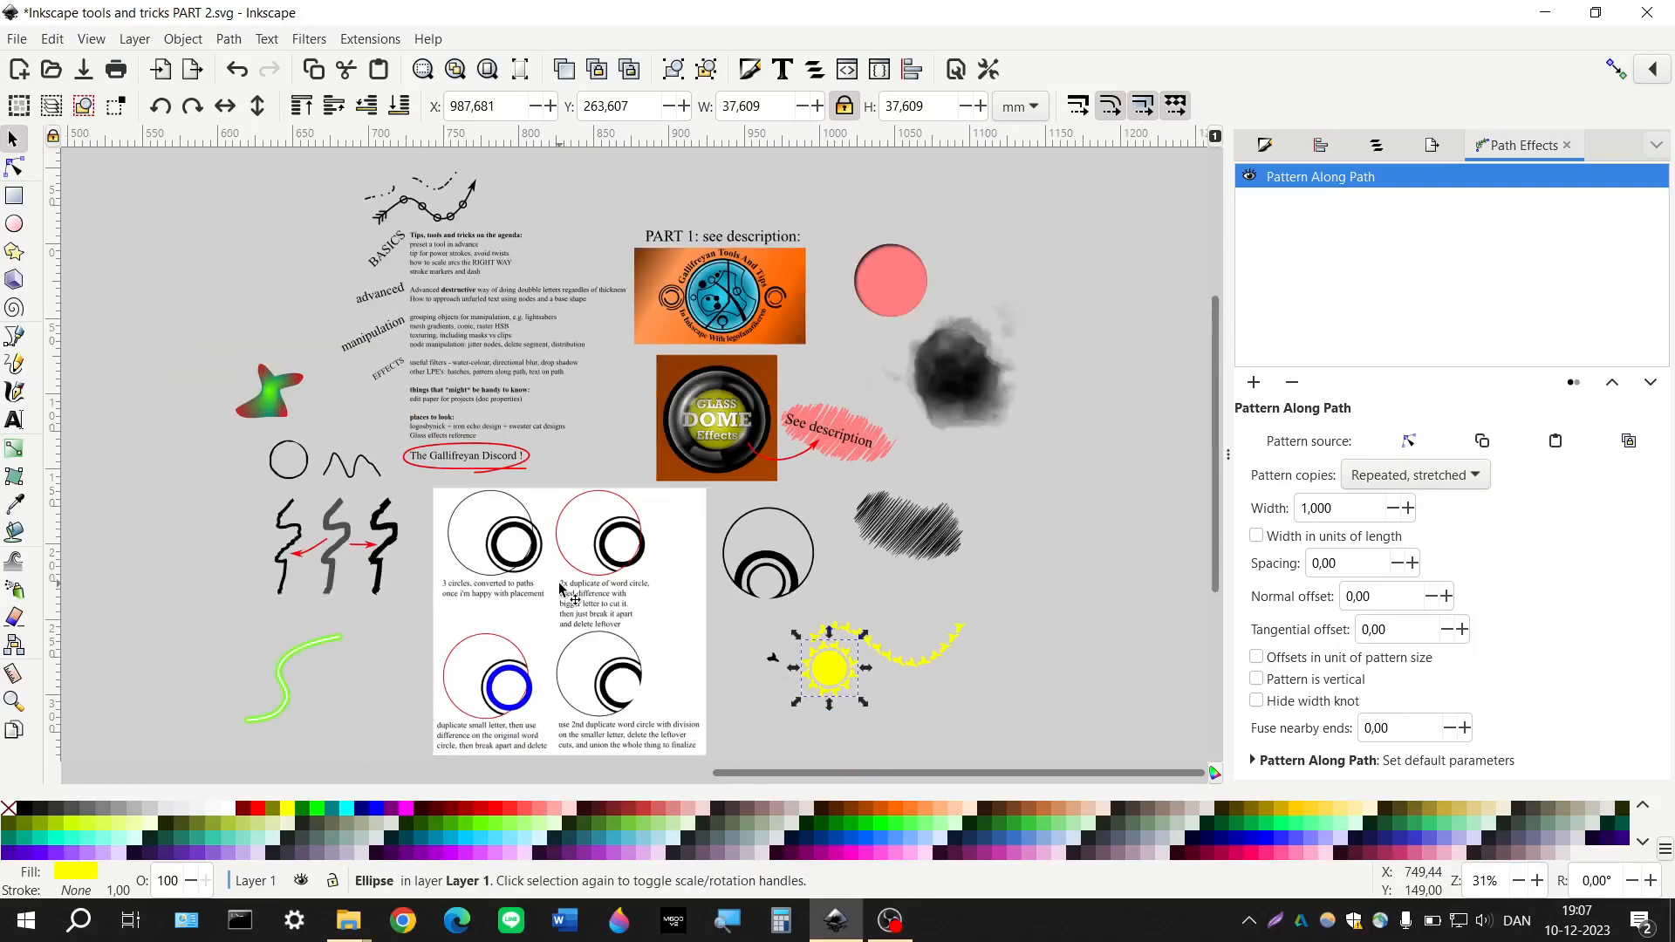
pyautogui.scroll(-5, 556, 590)
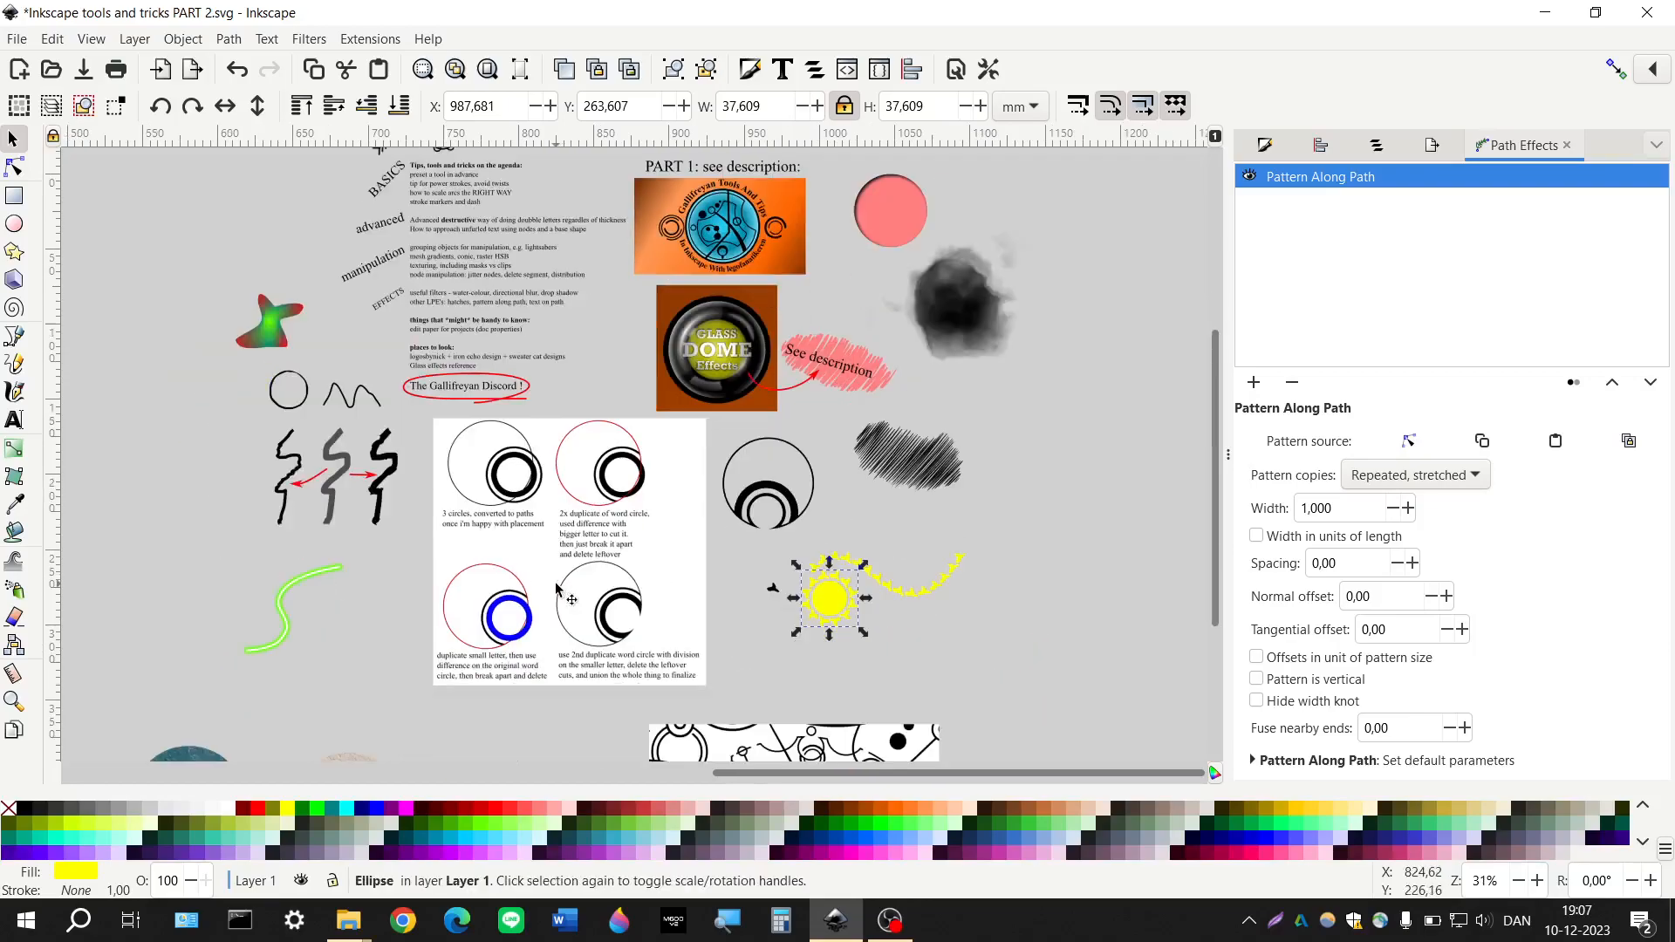
pyautogui.scroll(-1, 555, 583)
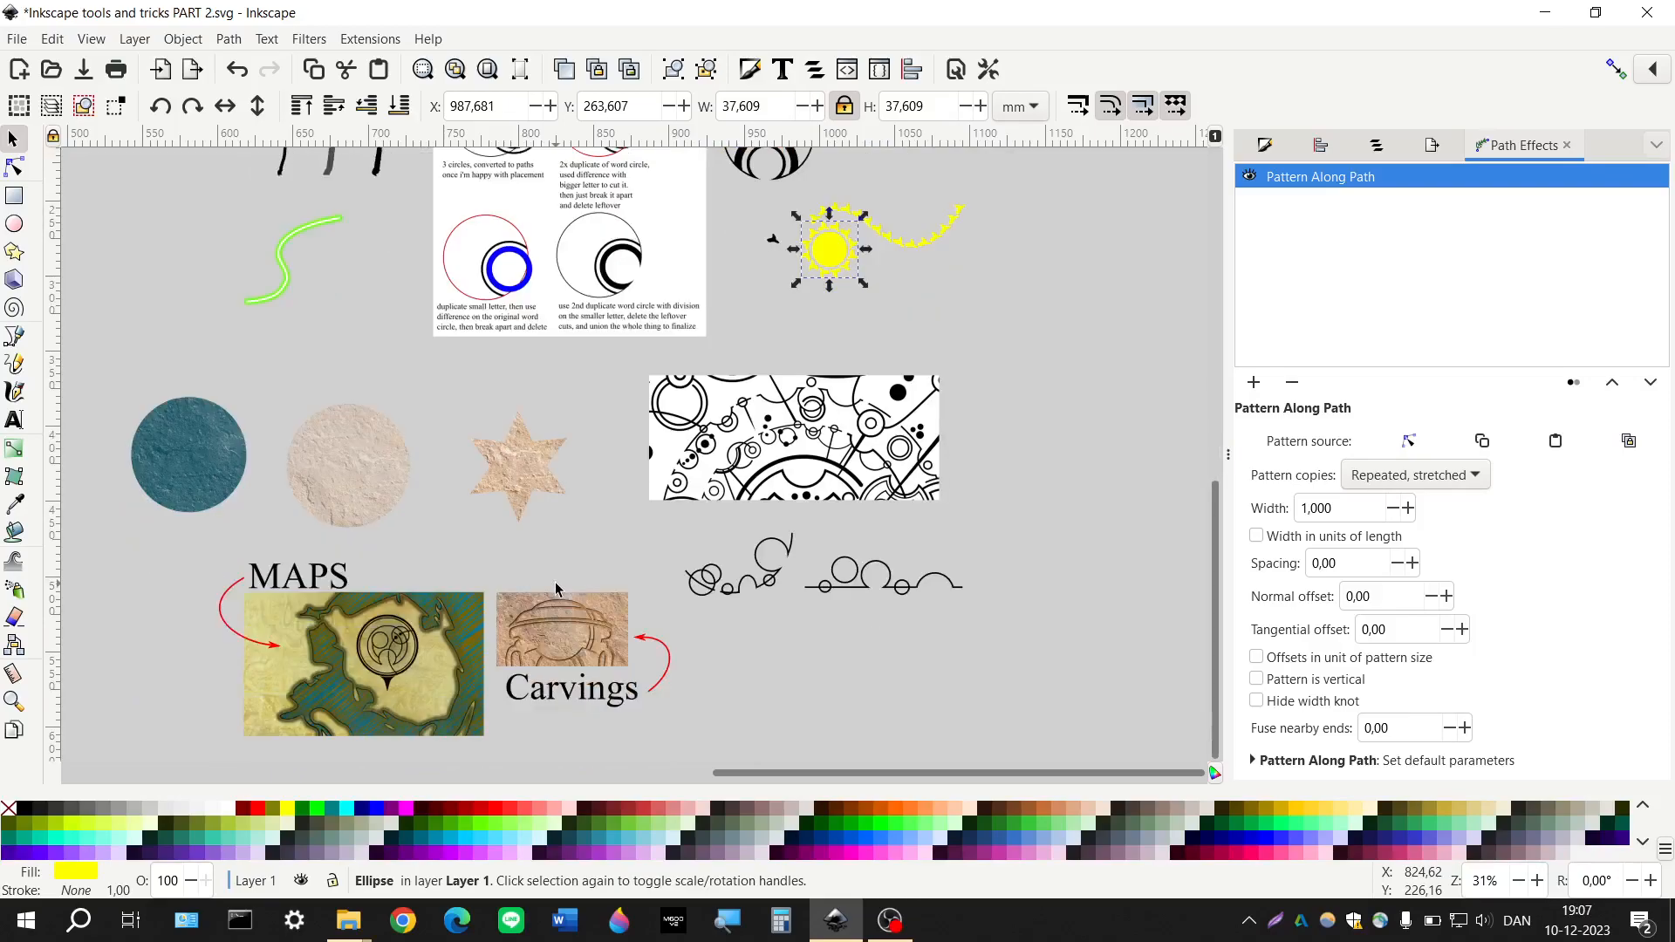
pyautogui.scroll(6, 555, 583)
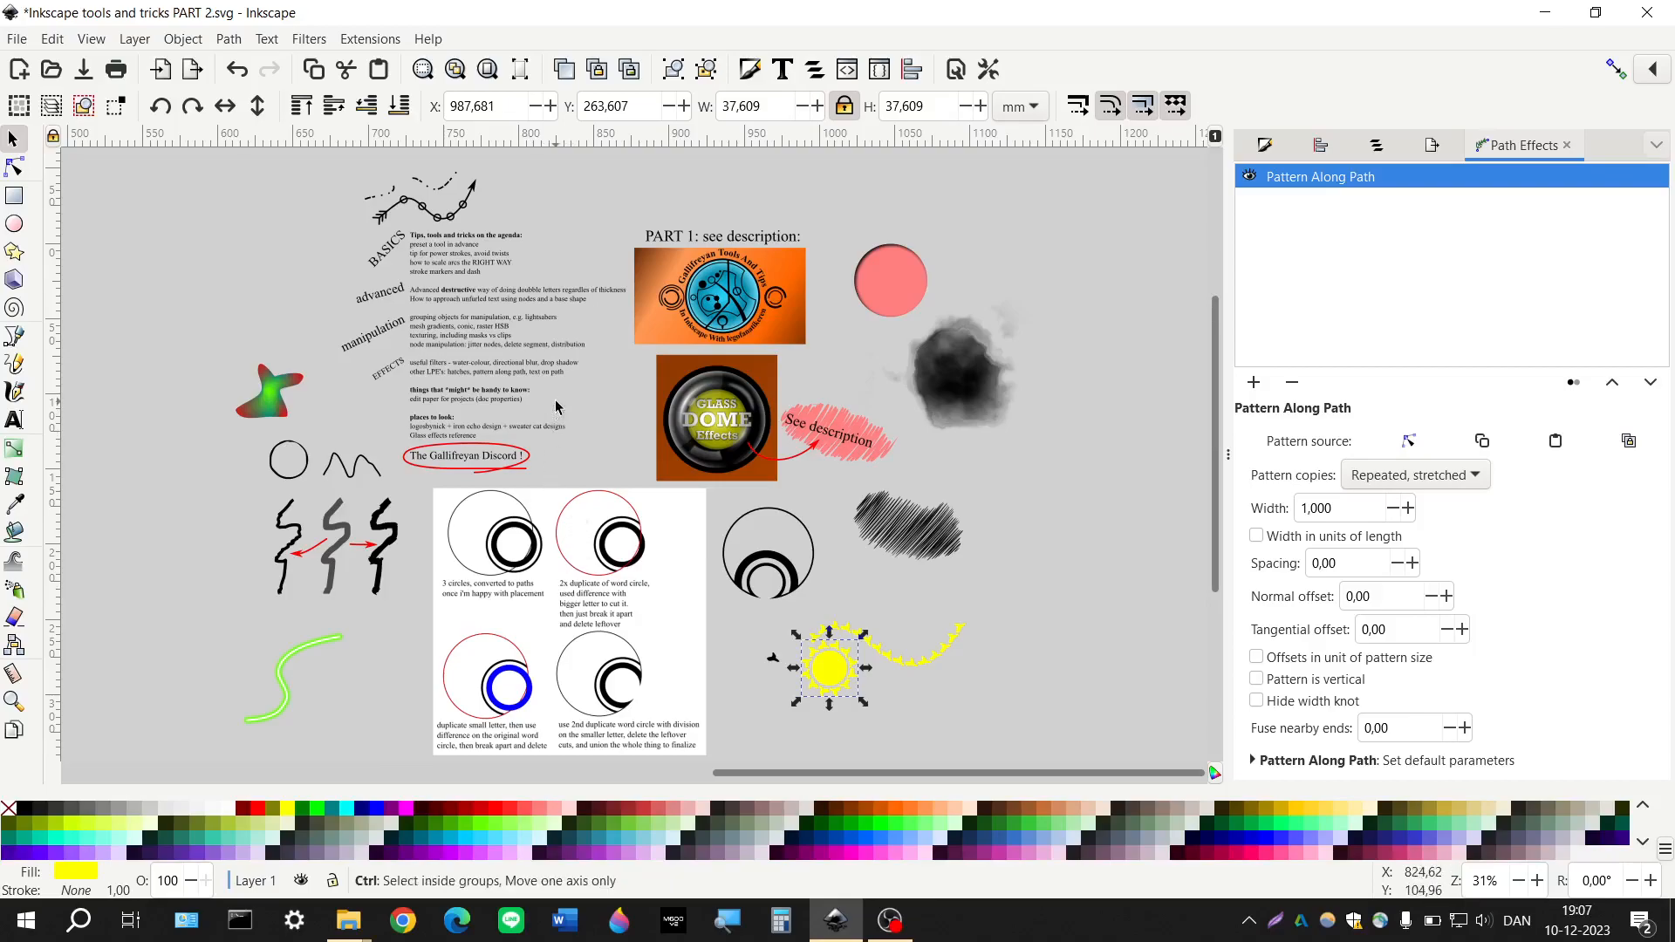
pyautogui.scroll(3, 551, 437)
pyautogui.hscroll(-2, 548, 421)
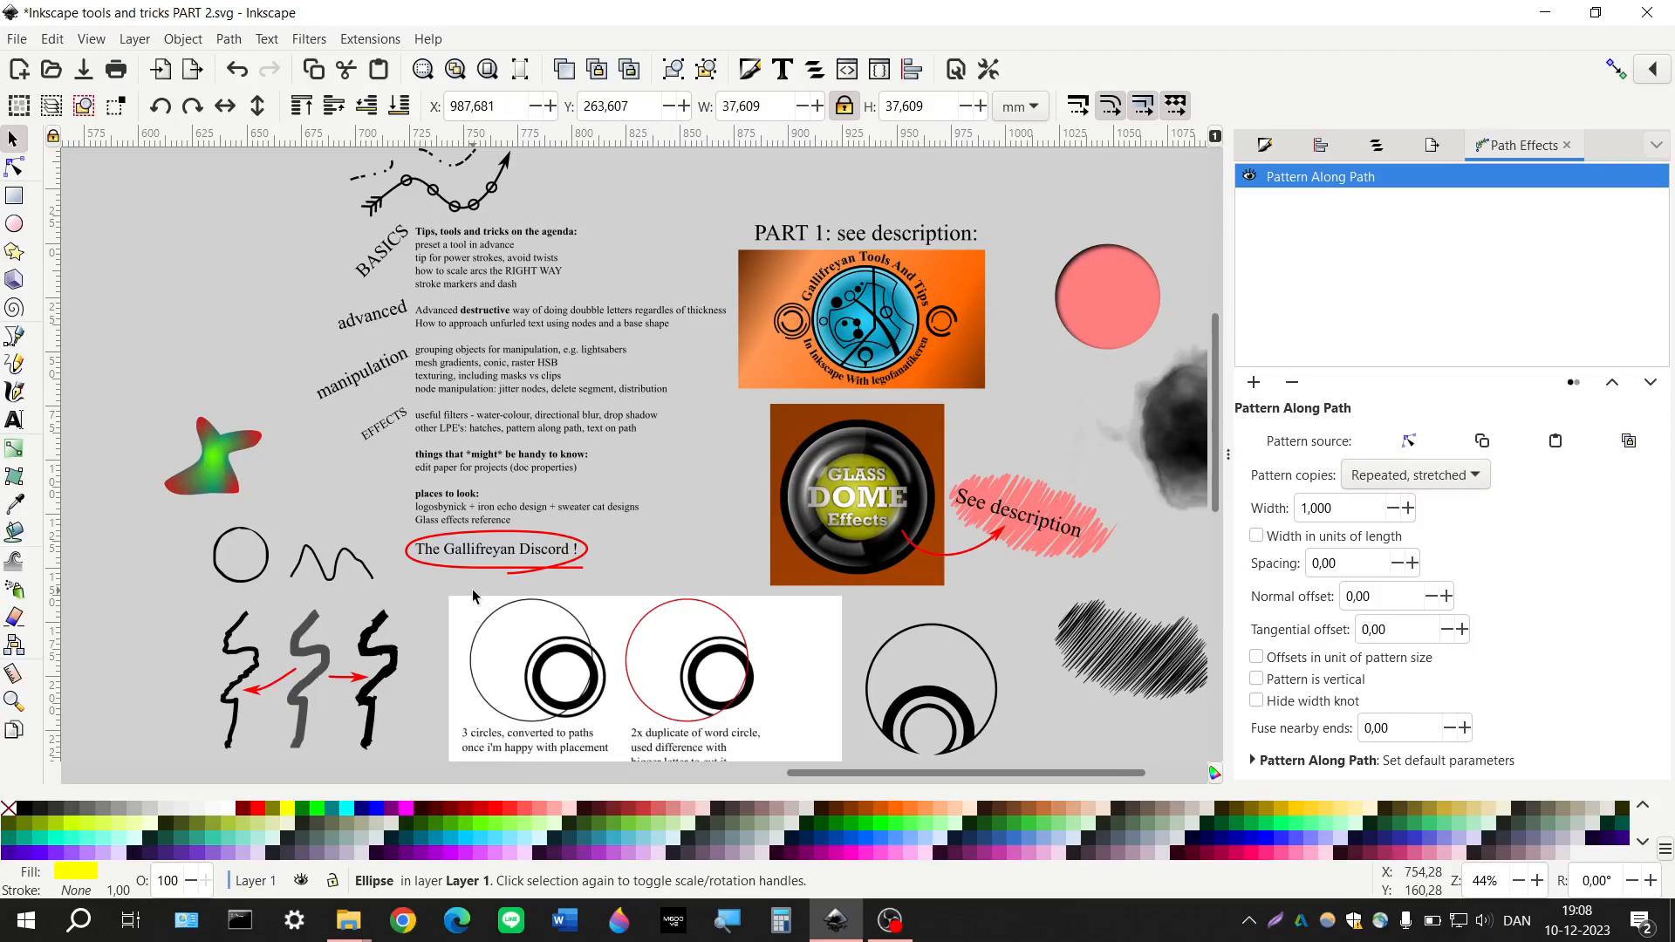
pyautogui.scroll(-4, 474, 596)
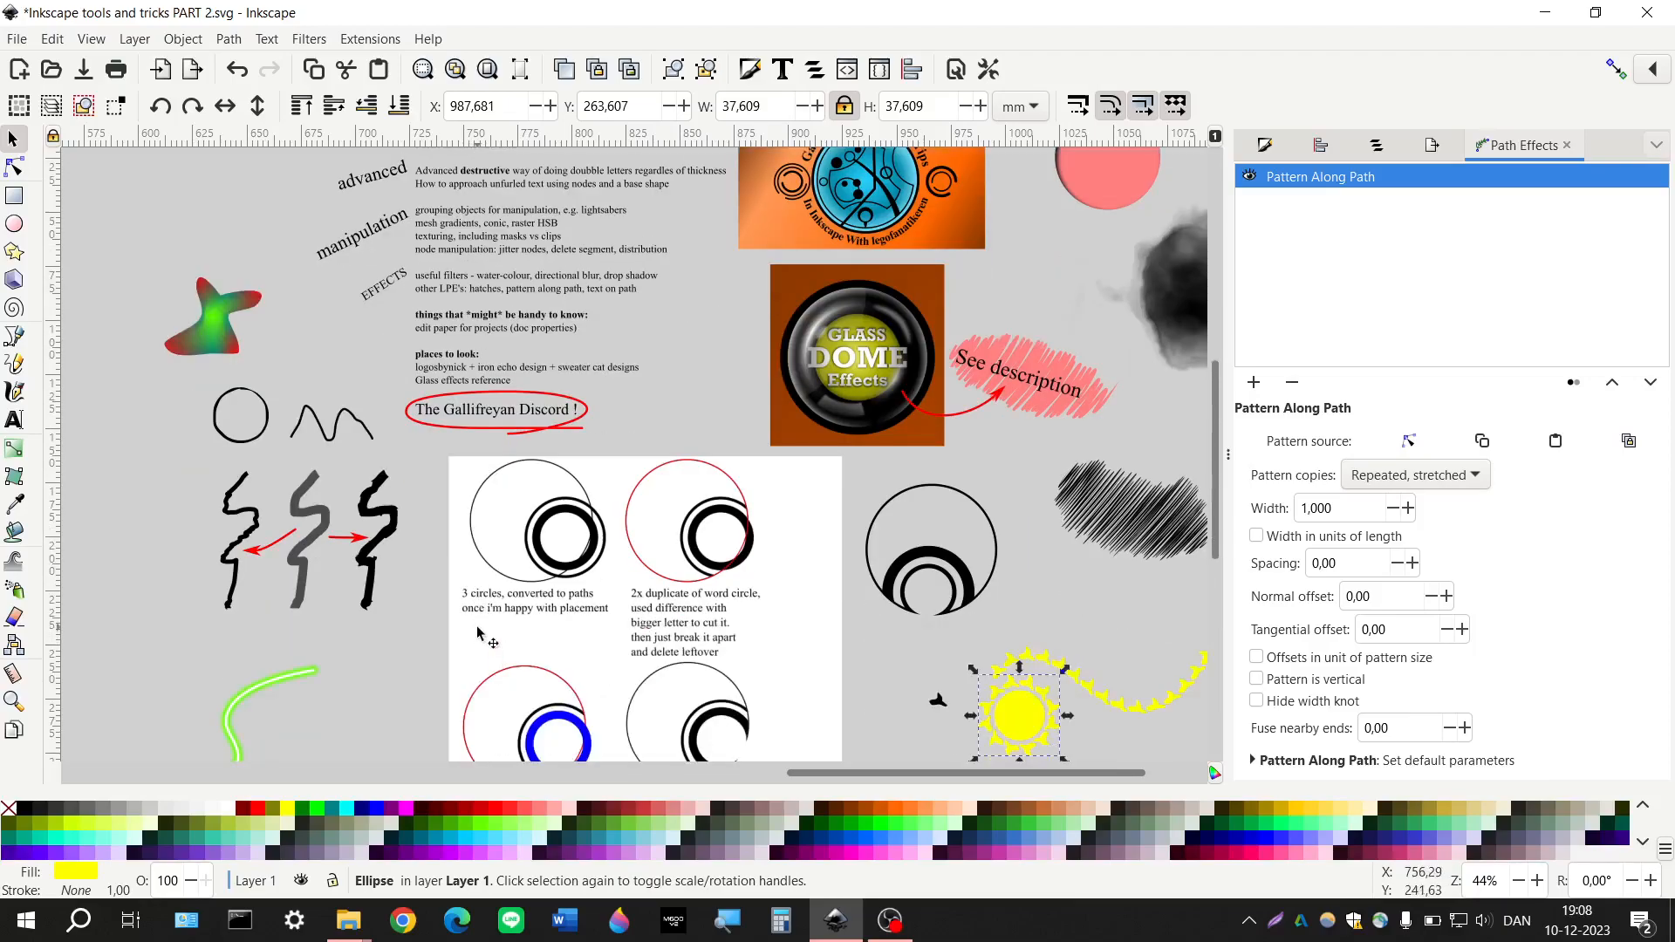